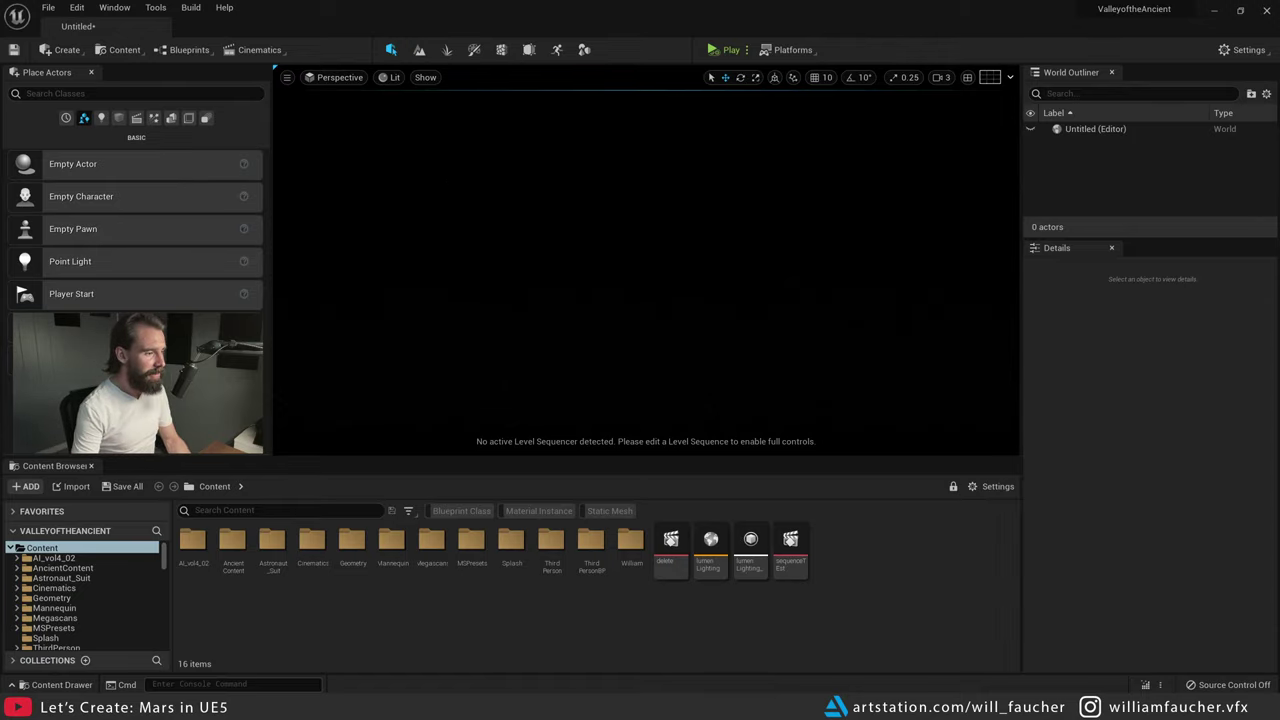
click(48, 7)
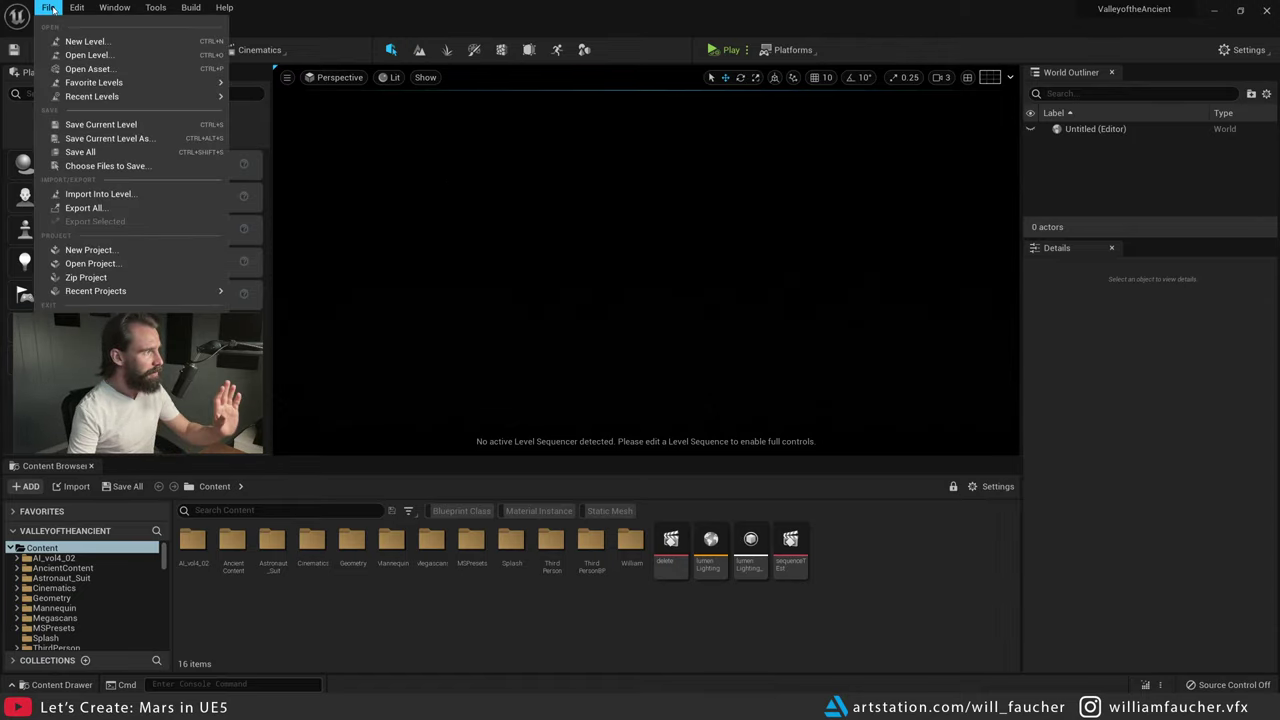
click(595, 254)
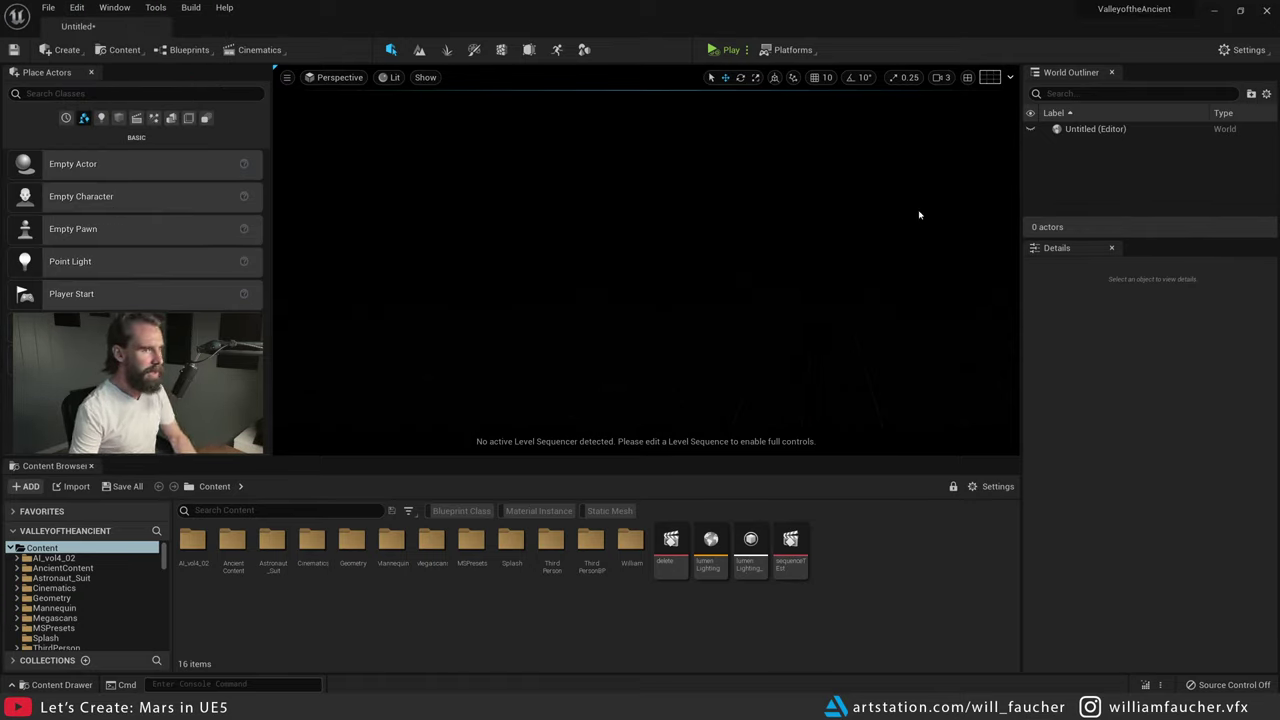
- Open the engine's Rendering page in the project settings
click(1239, 53)
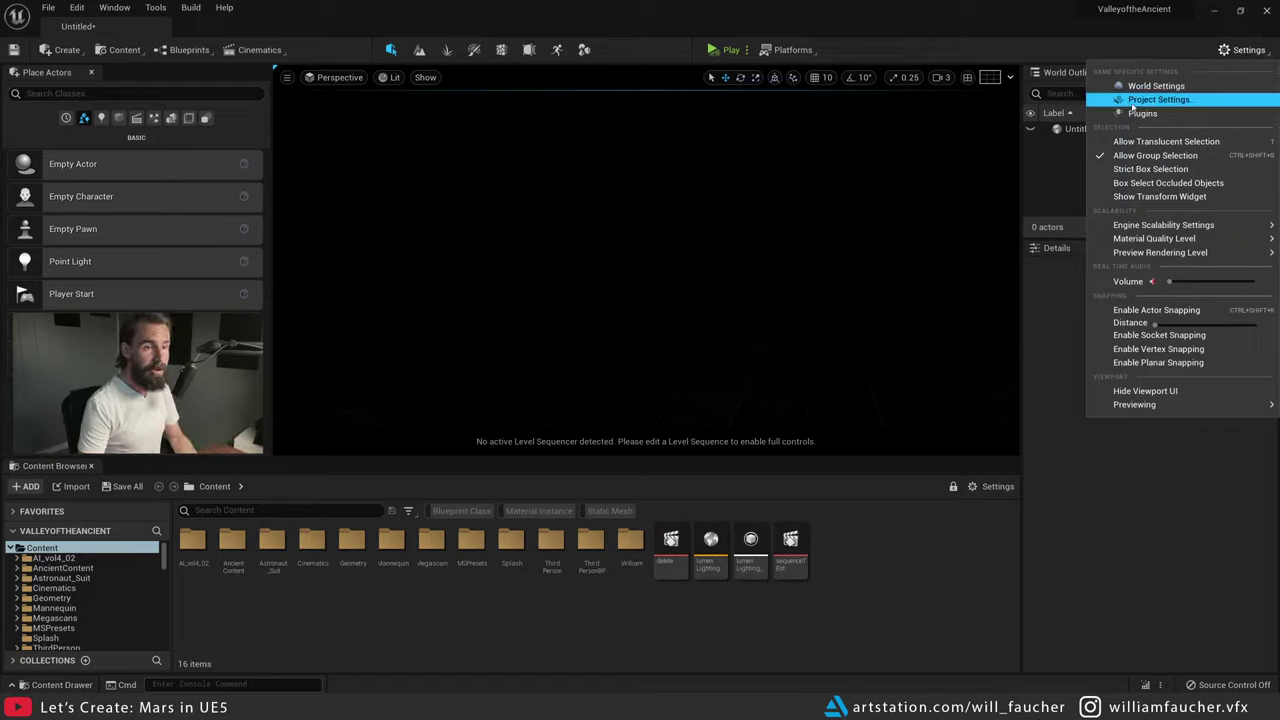
click(1131, 100)
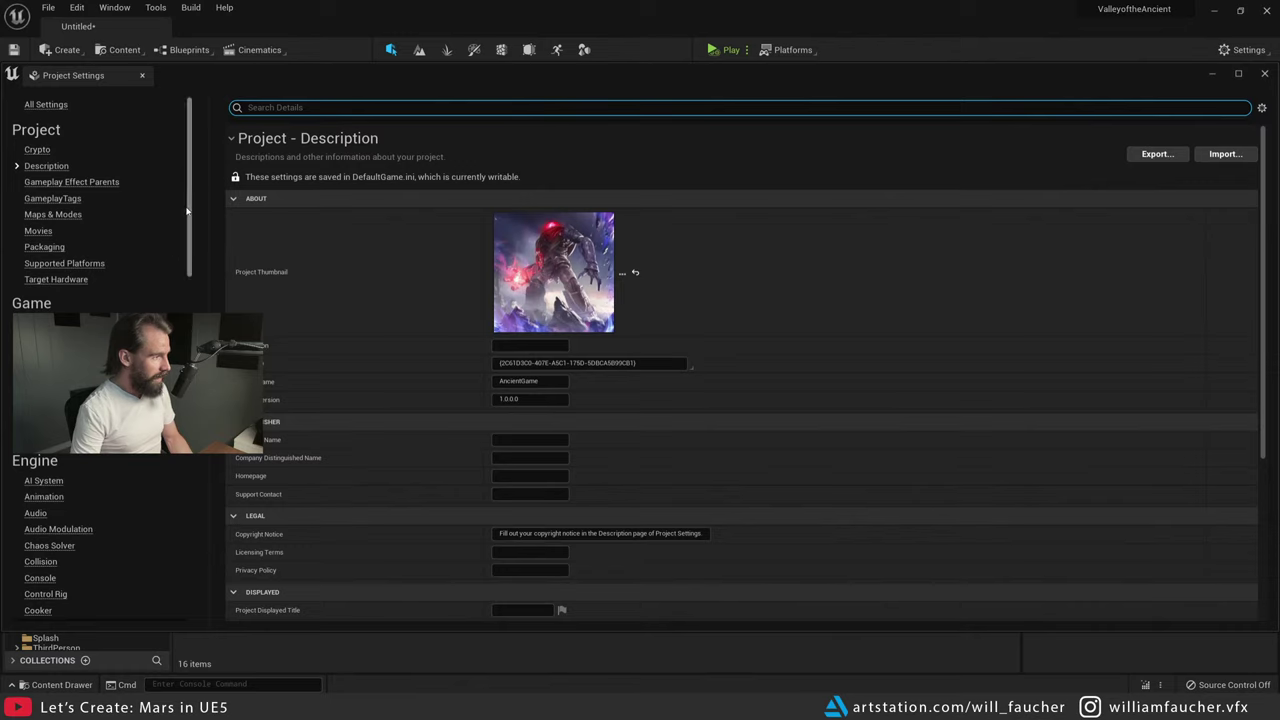
drag(190, 217, 190, 333)
scroll(100, 400, down, 2)
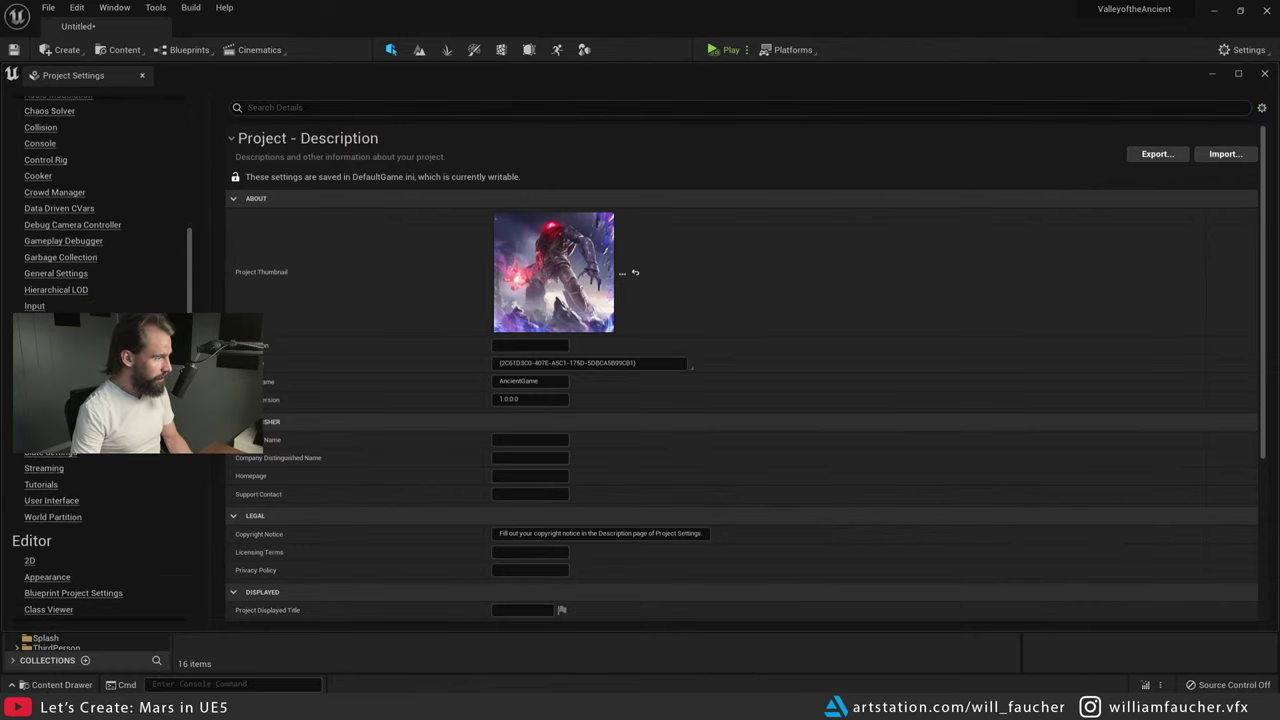
click(45, 419)
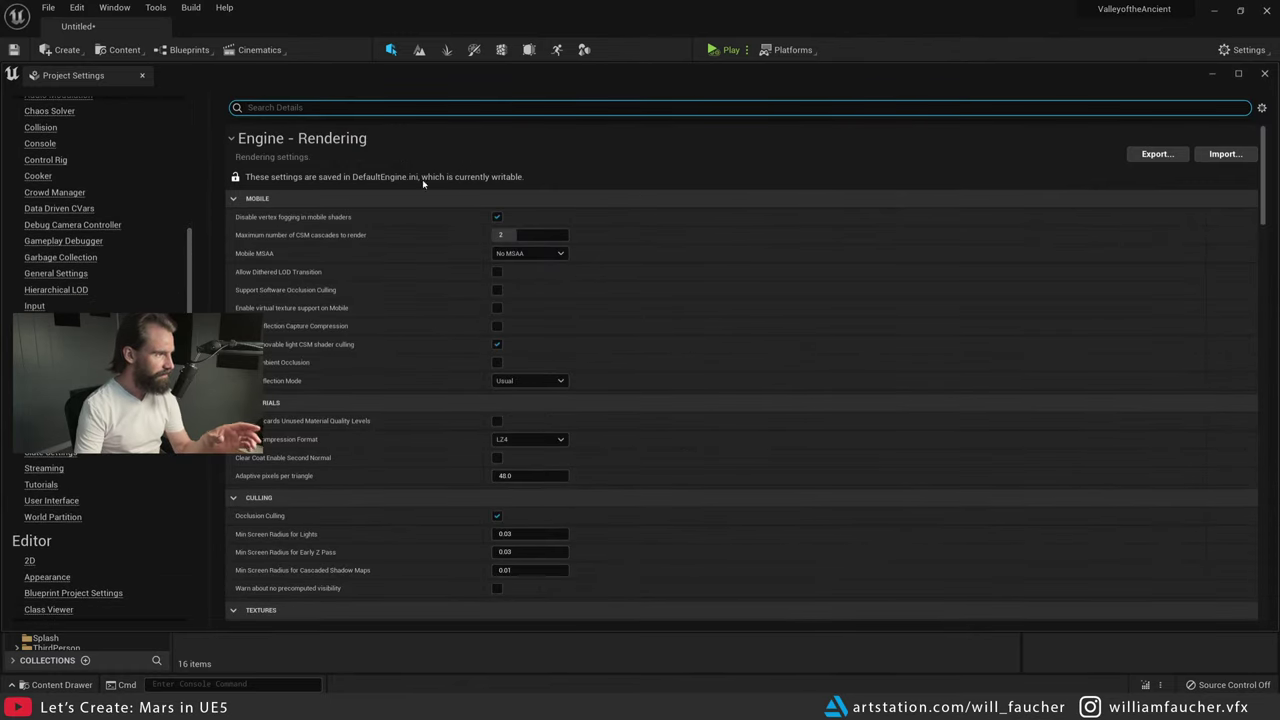
- Check the dynamic global illumination and reflection methods in the rendering settings, keeping Lumen as the reflection method
scroll(420, 200, down, 1)
scroll(412, 224, down, 6)
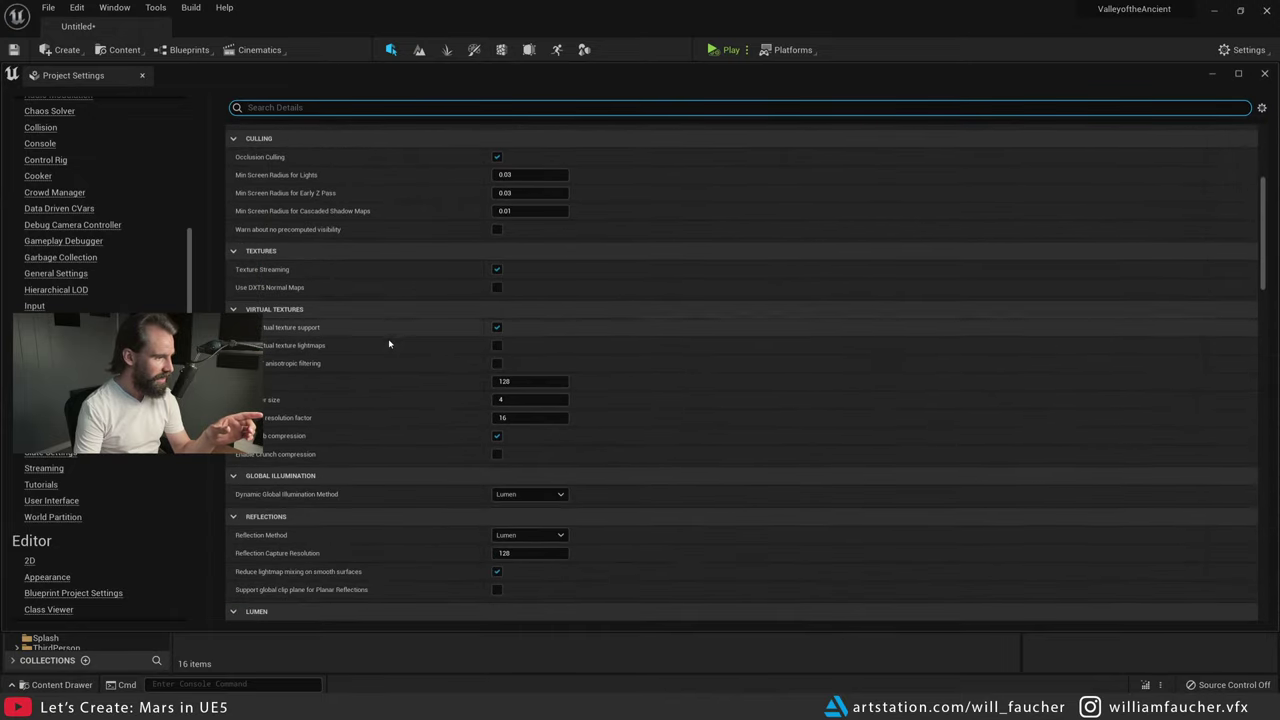
scroll(497, 335, down, 2)
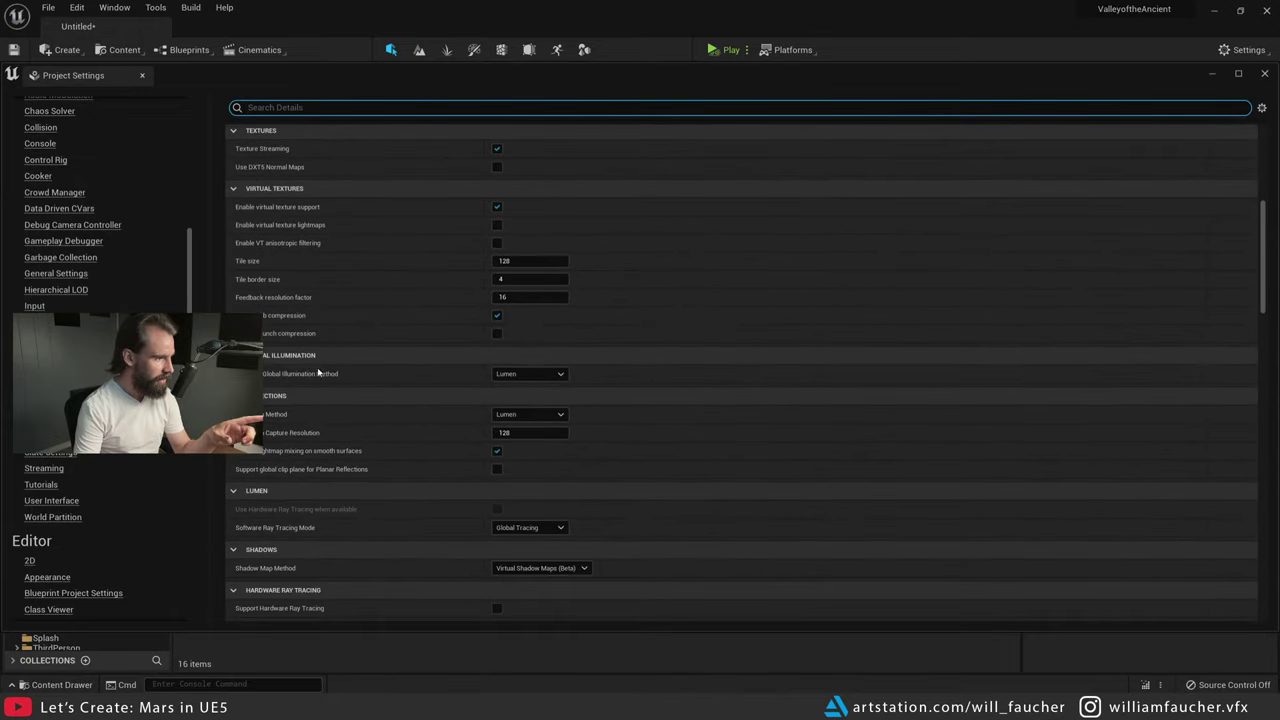
click(543, 415)
click(538, 439)
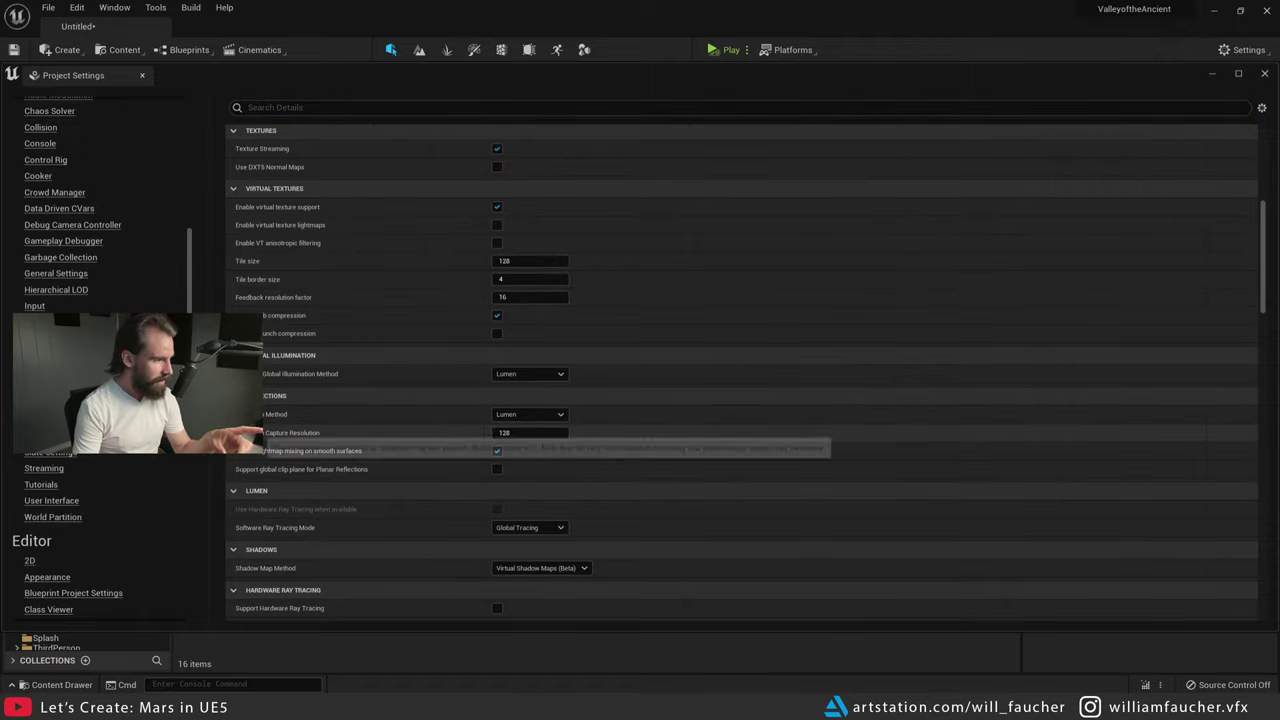
- Review the Lumen software ray tracing mode, shadow map method and ray tracing options, and close the project settings
scroll(364, 440, down, 1)
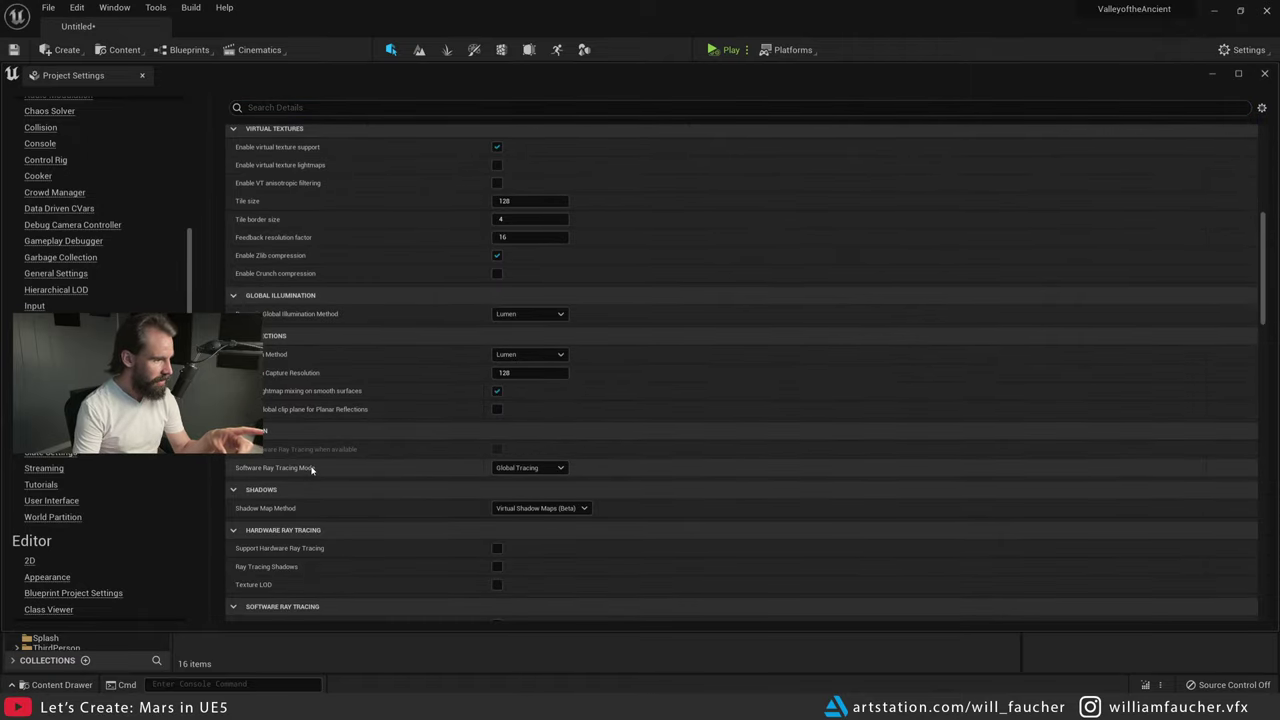
click(553, 468)
click(548, 468)
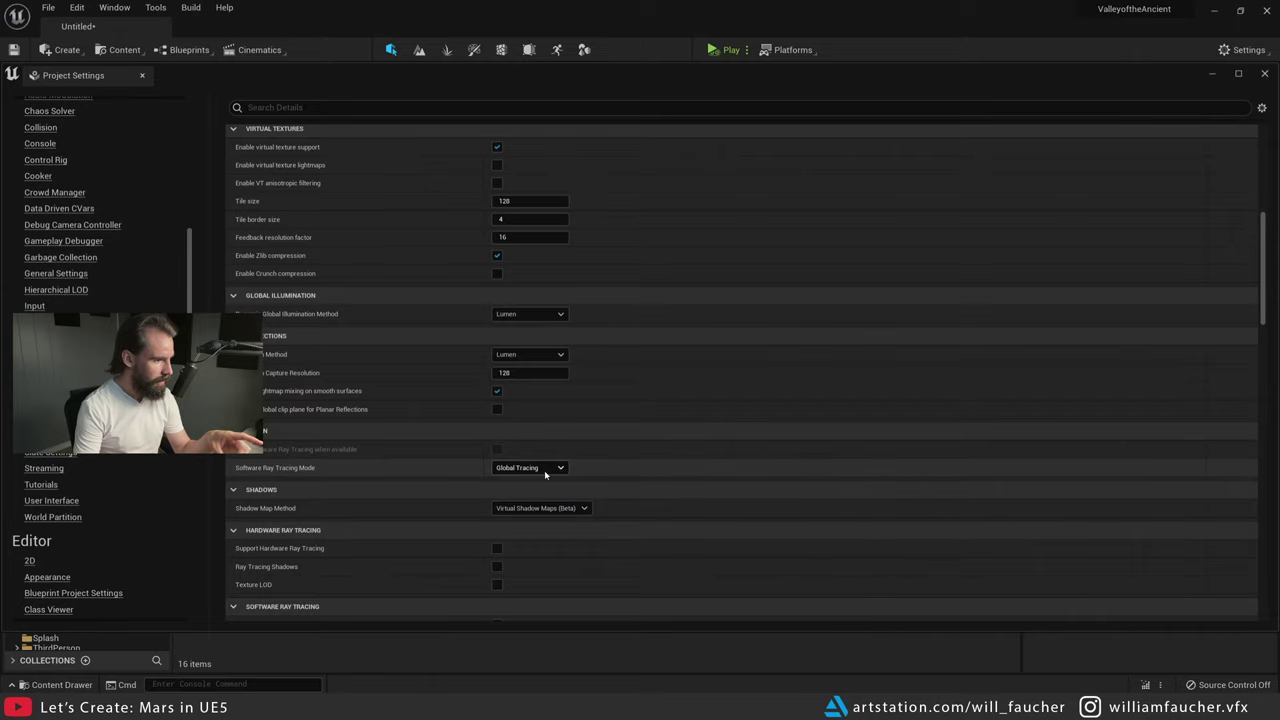
scroll(501, 475, down, 1)
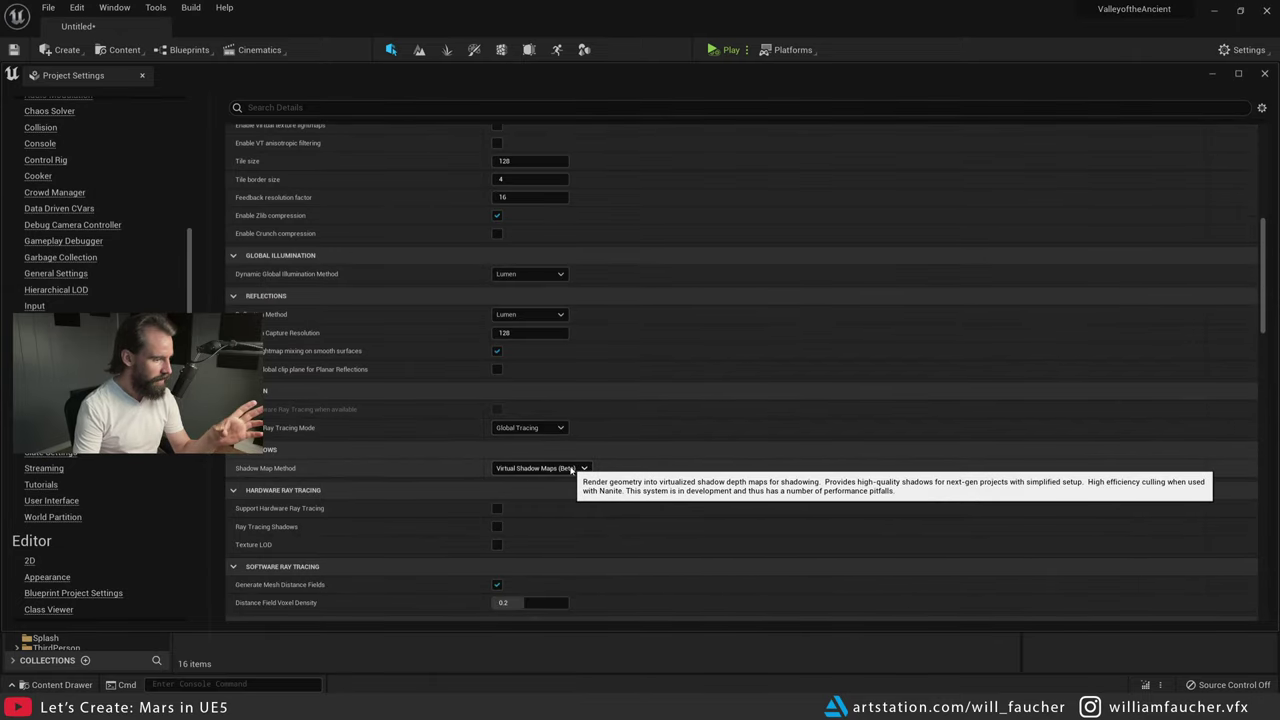
scroll(651, 408, down, 4)
scroll(628, 414, up, 5)
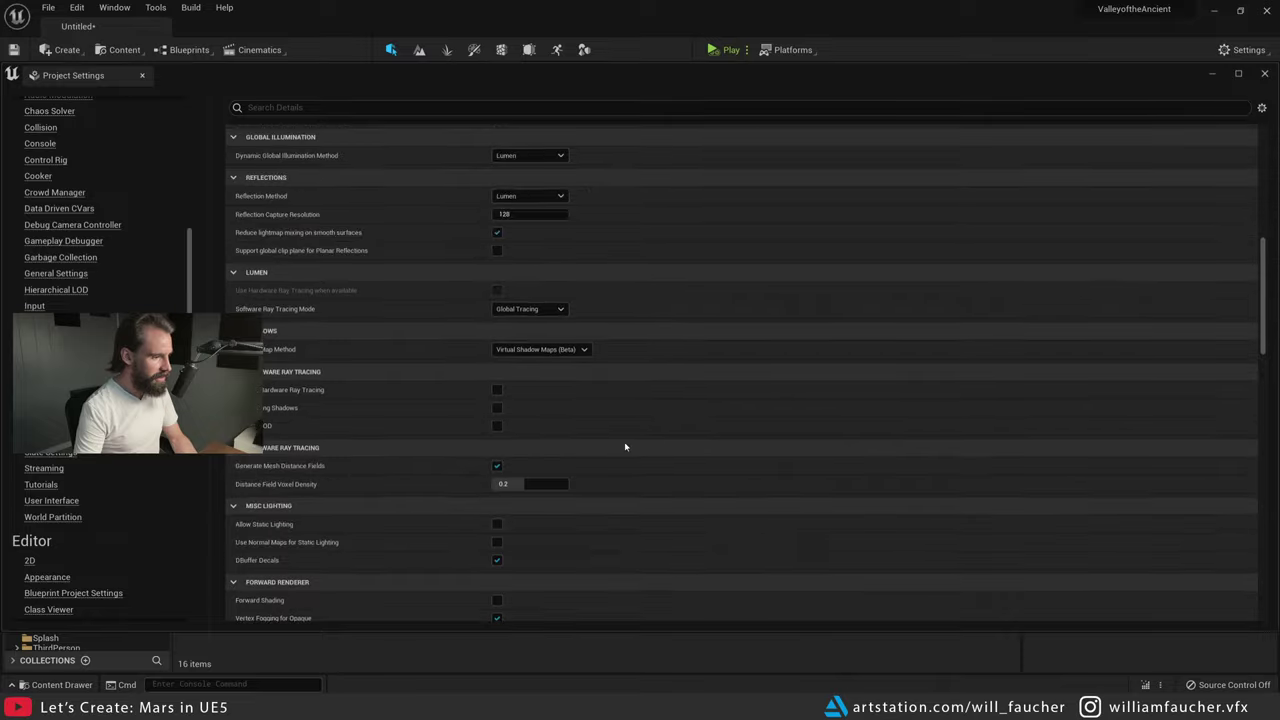
scroll(622, 444, up, 2)
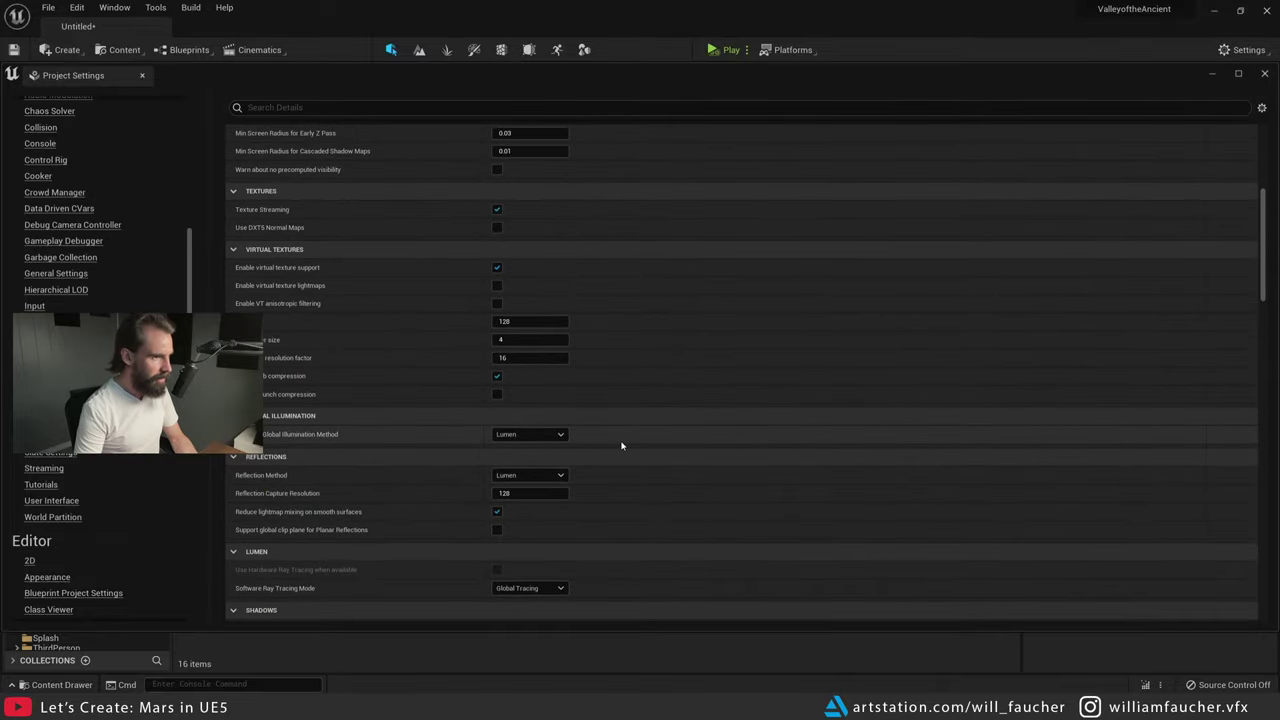
click(1264, 74)
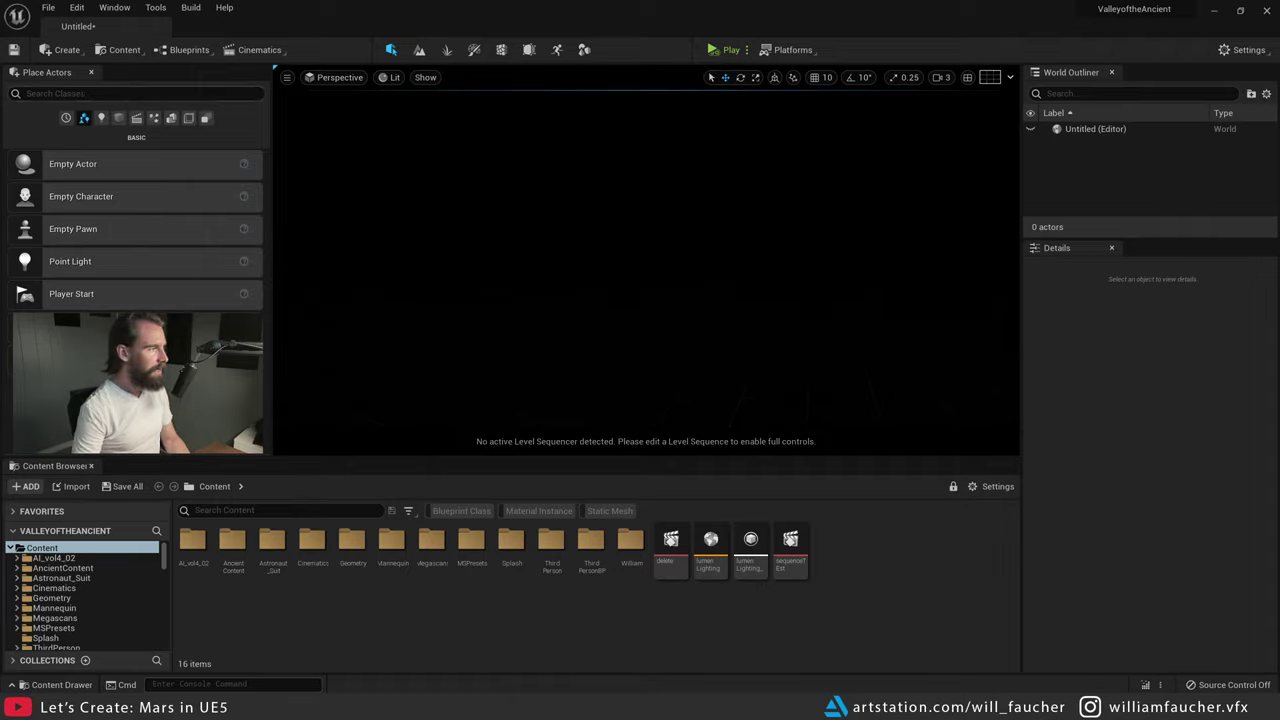
- Search the placeable actors for "post"
click(56, 93)
text(post)
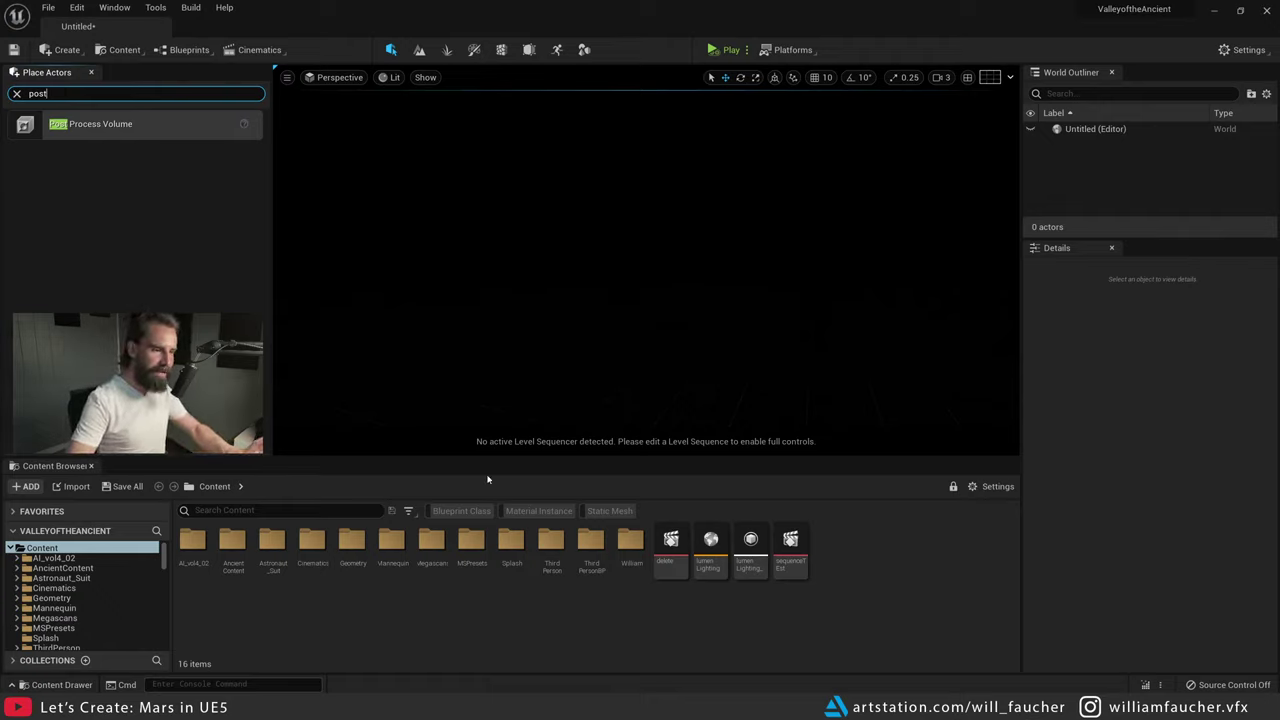
click(1000, 486)
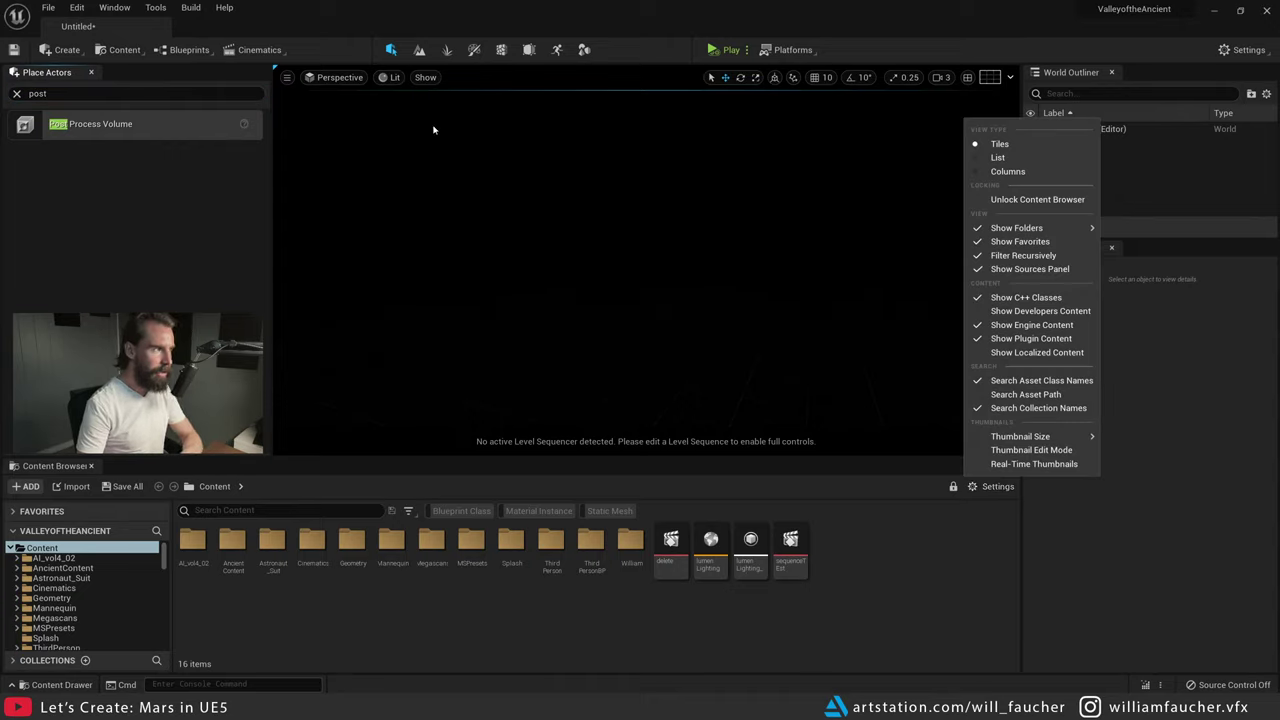
click(490, 210)
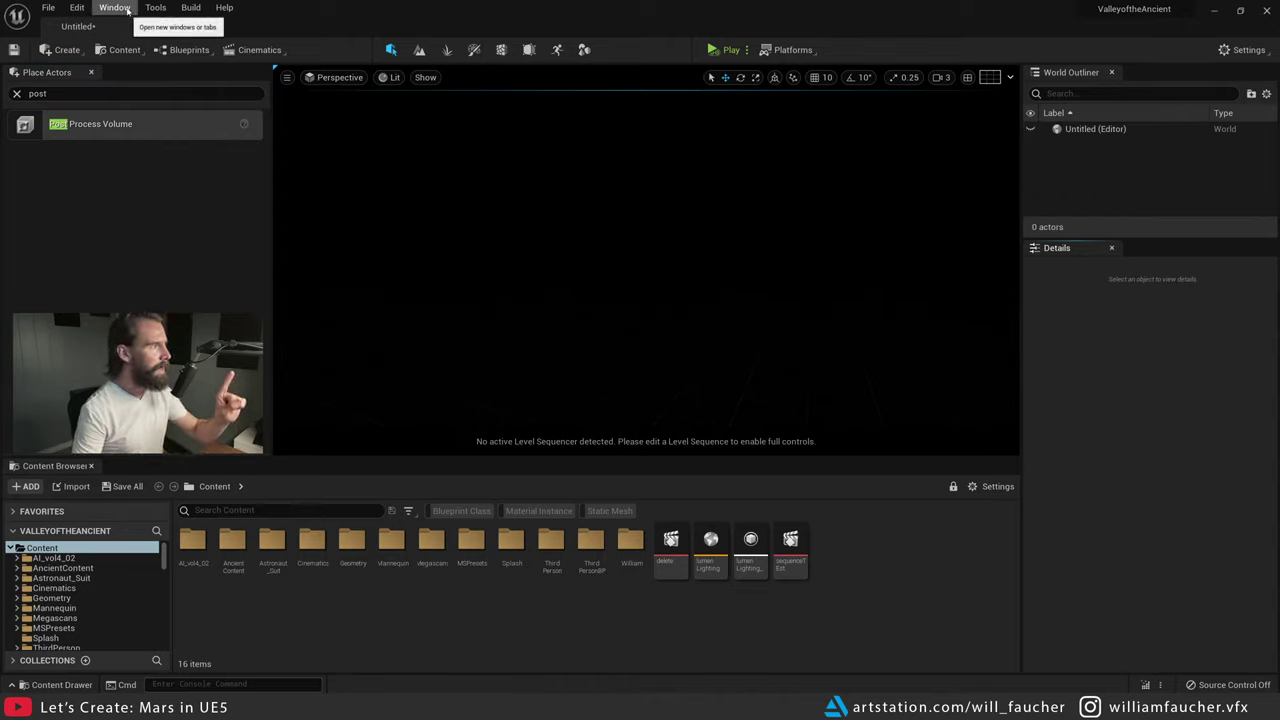
click(114, 7)
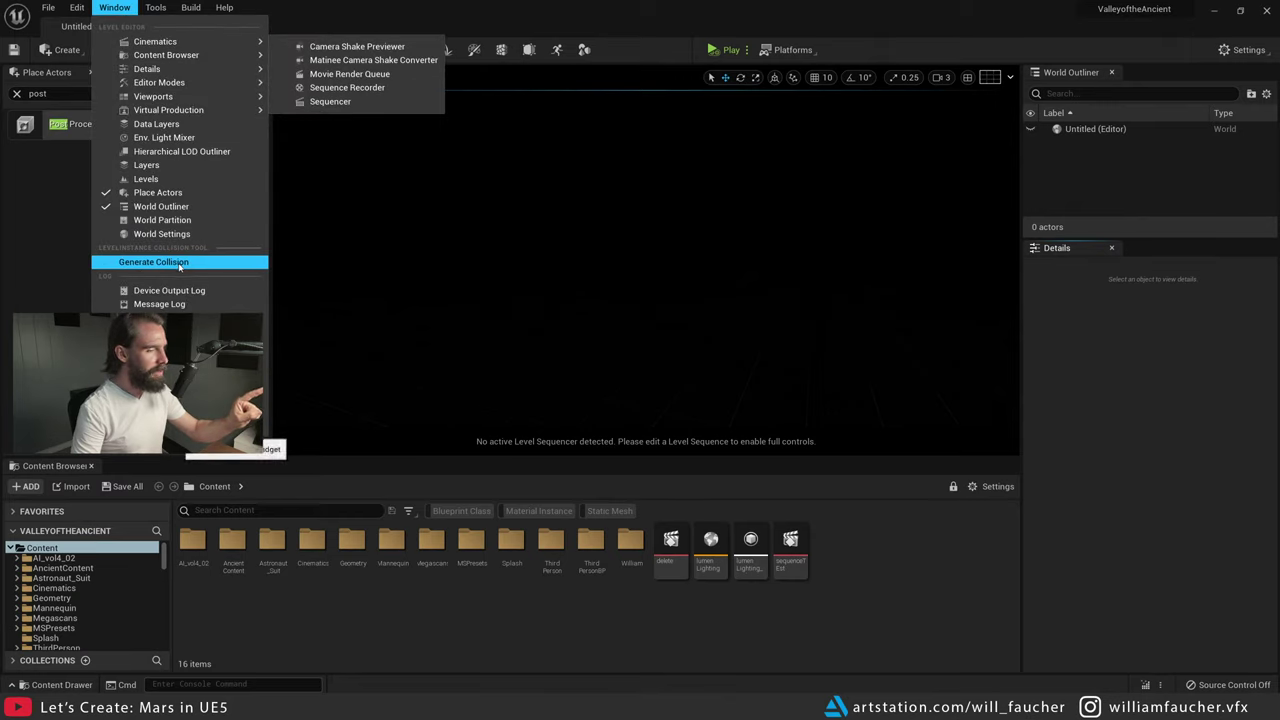
mouse_move(200, 374)
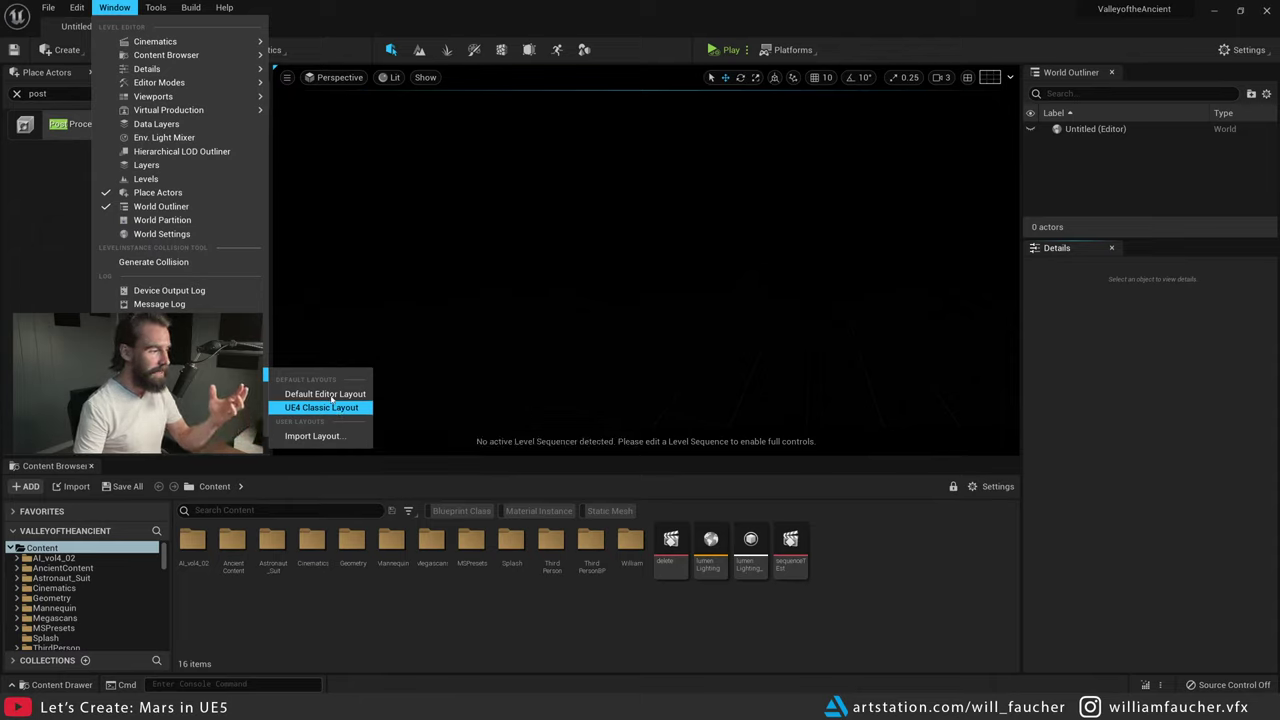
double_click(626, 13)
double_click(626, 13)
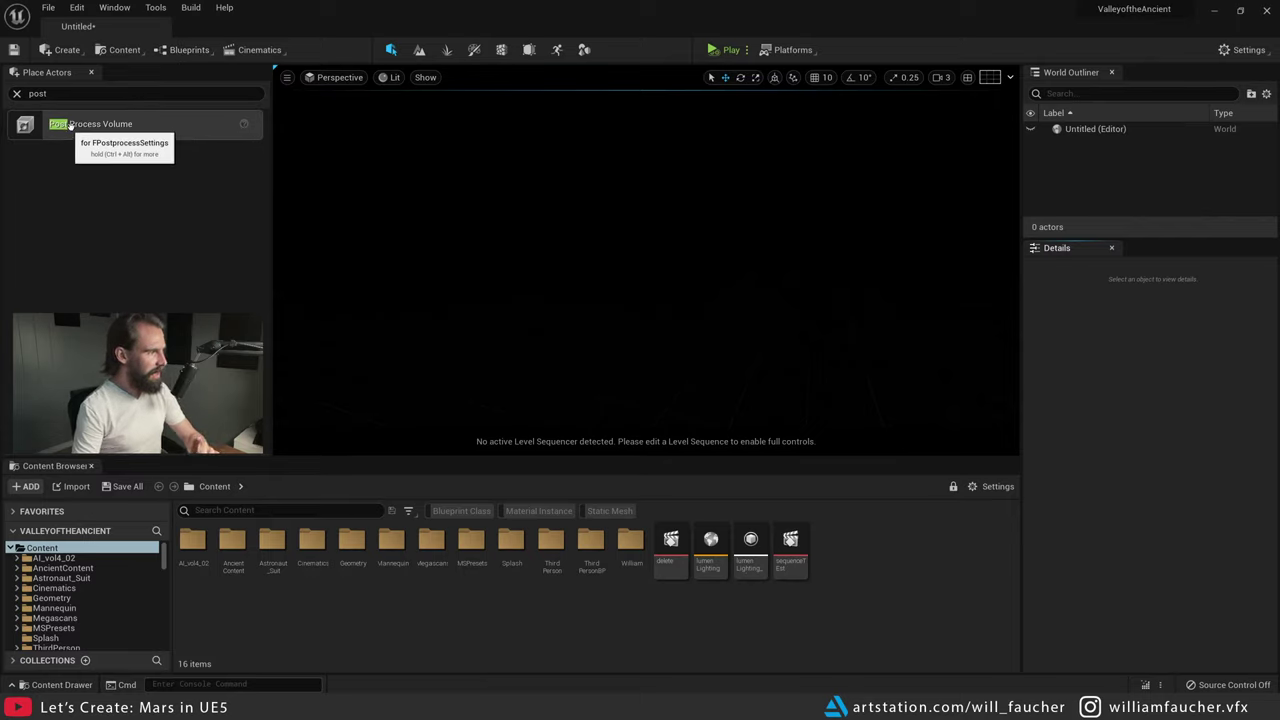
- Place a Post Process Volume in the empty level and enable its Infinite Extent setting
drag(87, 126, 588, 318)
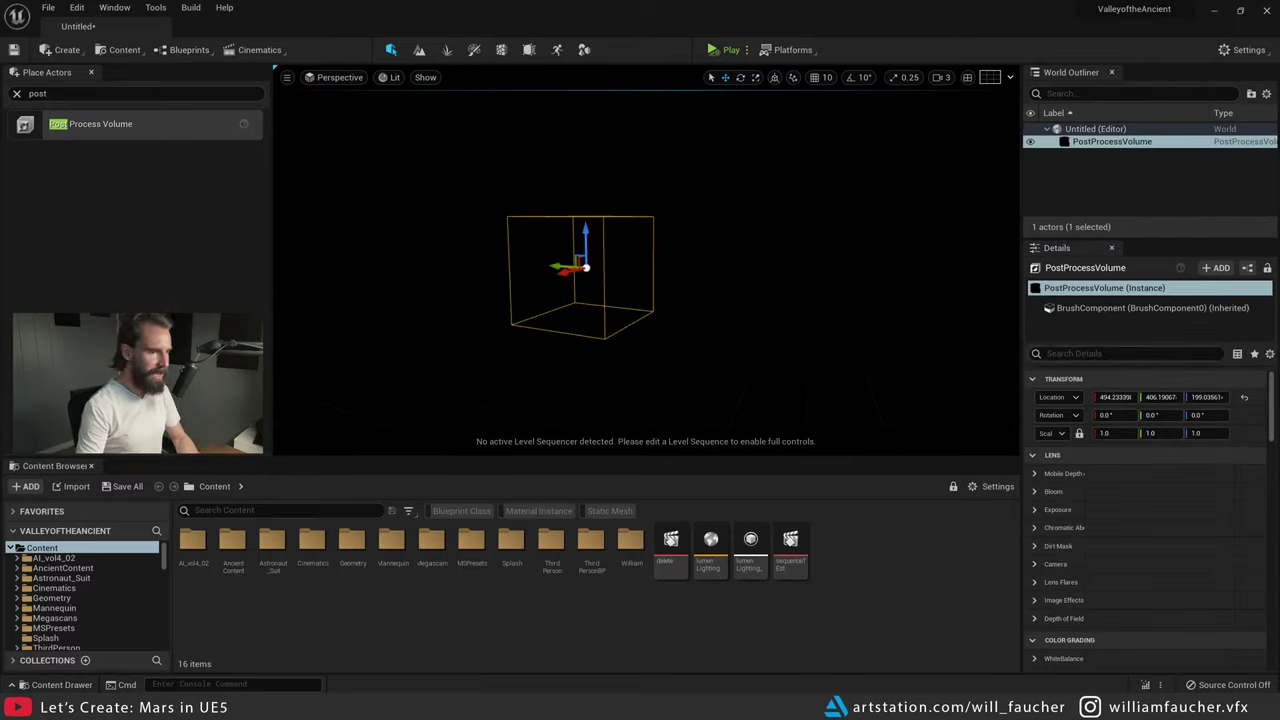
click(1100, 353)
text(unvo)
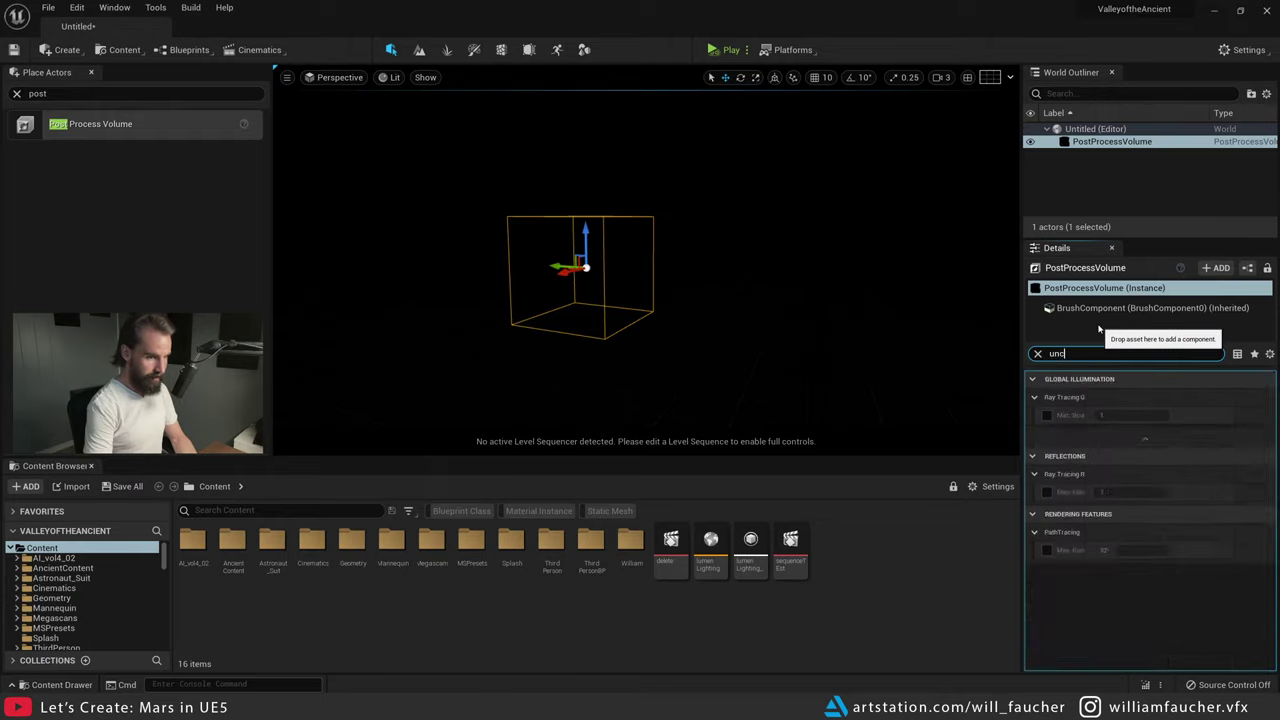
key(BackSpace)
key(BackSpace)
text(bount)
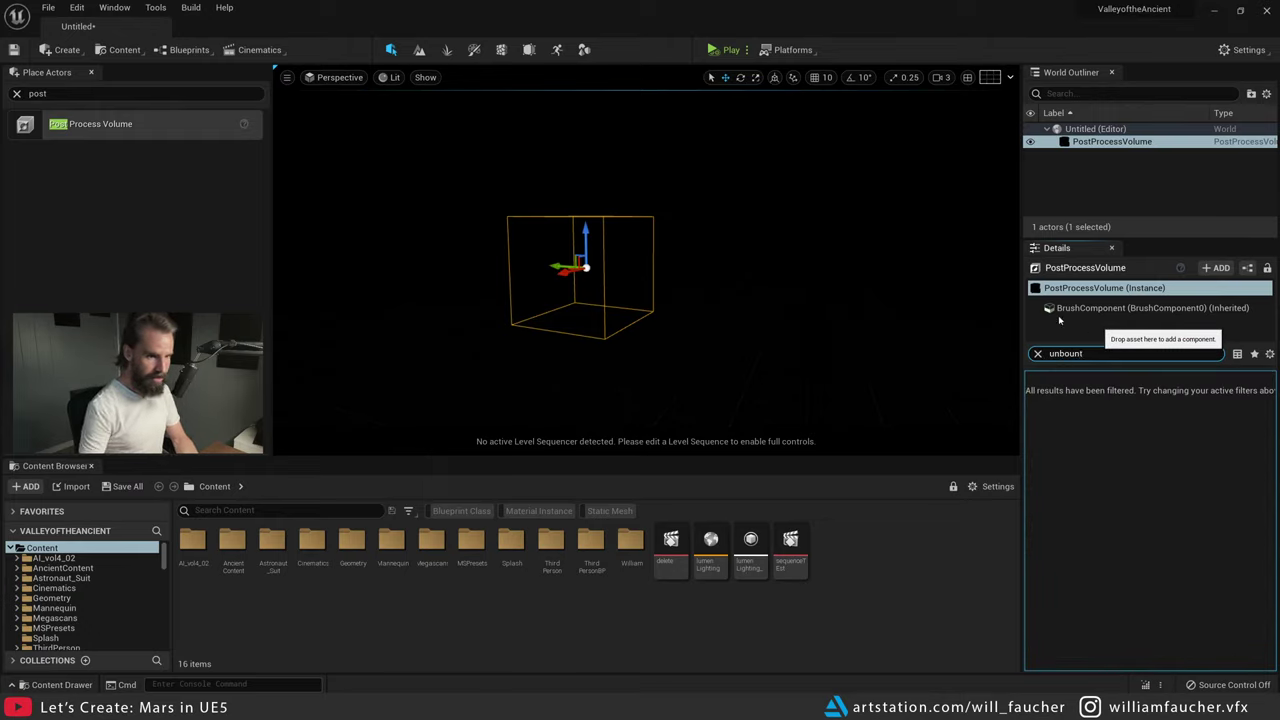
key(BackSpace)
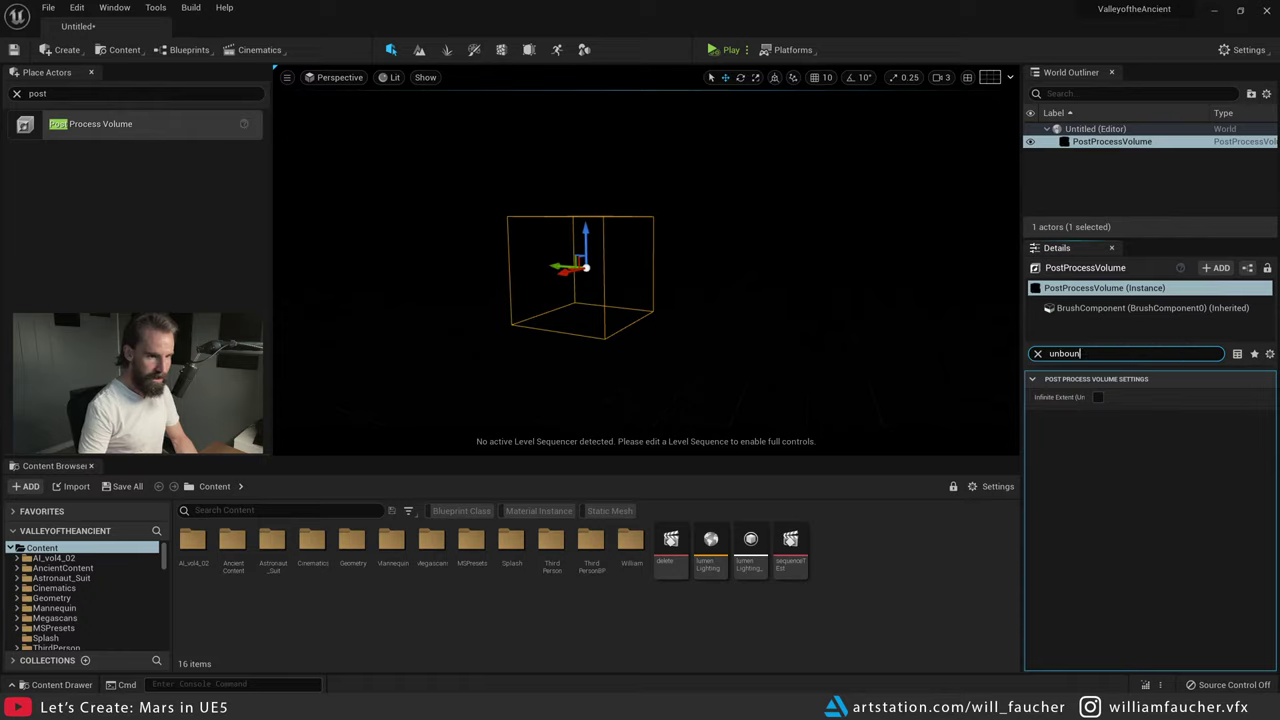
click(1098, 398)
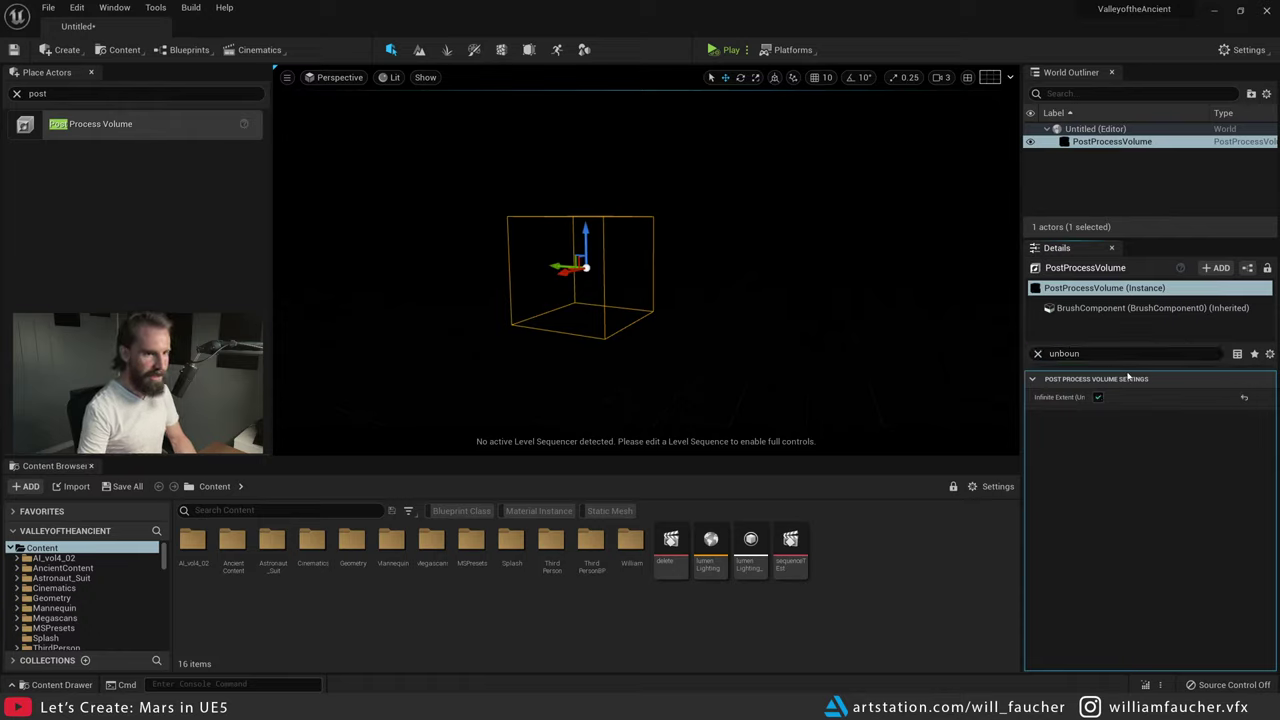
- Override the volume's exposure Min and Max Brightness, setting both to 1.0
drag(1082, 354, 1004, 342)
text(exp)
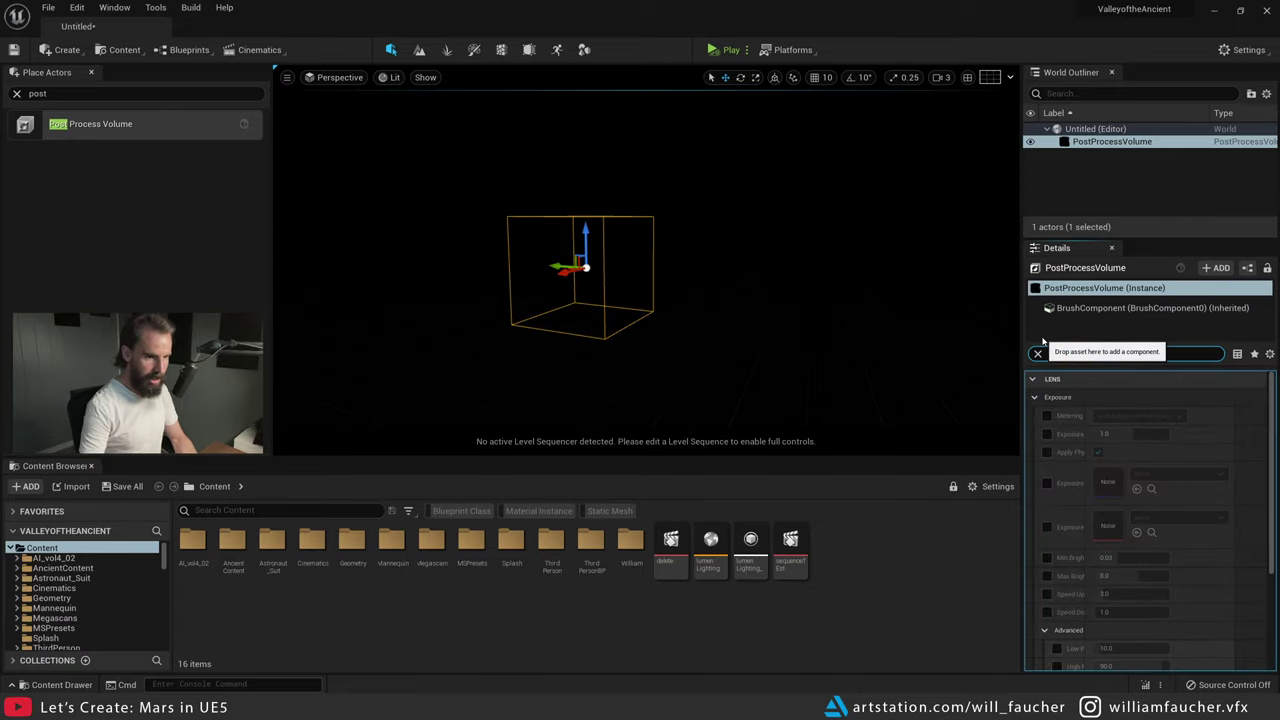
text(exp)
click(1047, 557)
click(1047, 575)
click(1112, 558)
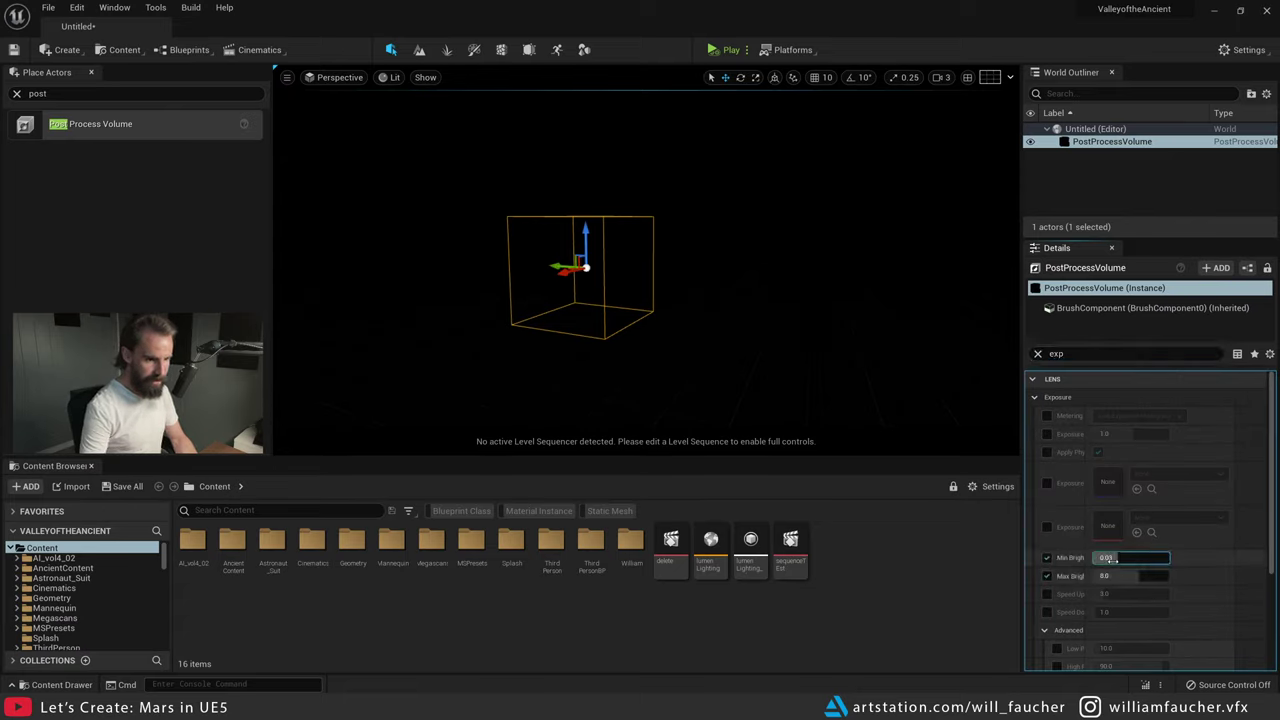
text(1)
key(Tab)
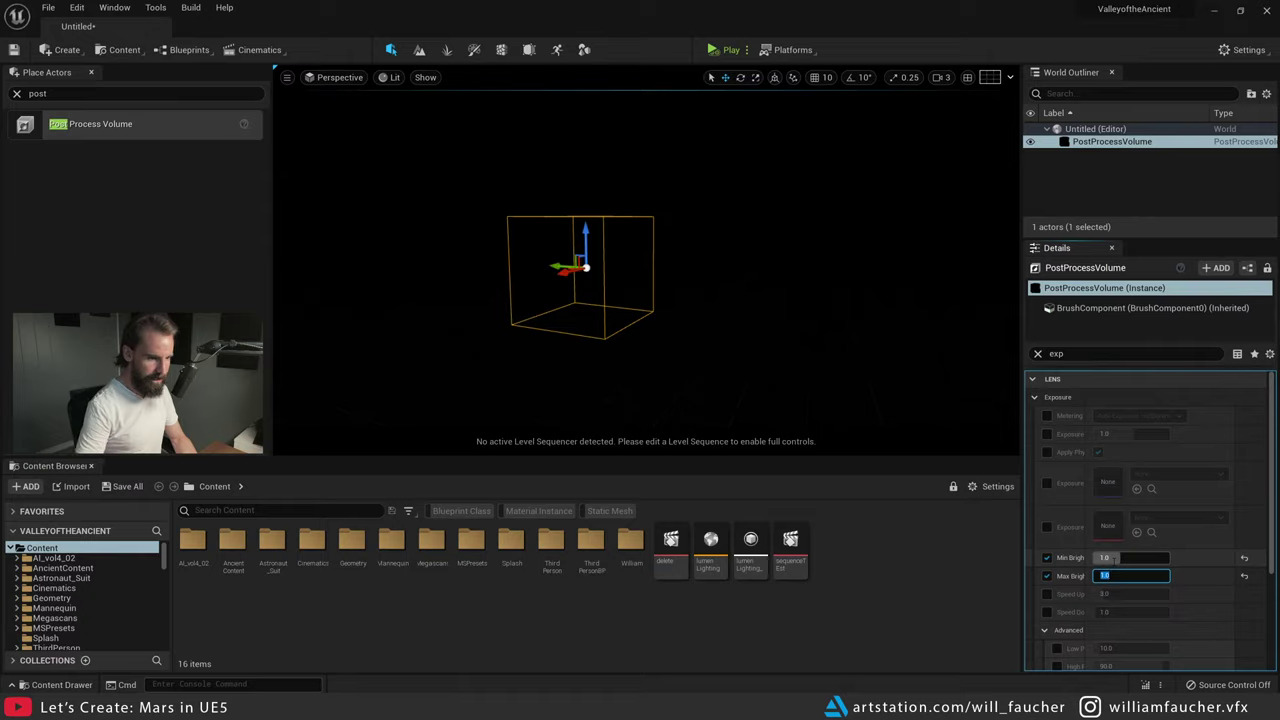
text(1)
click(686, 315)
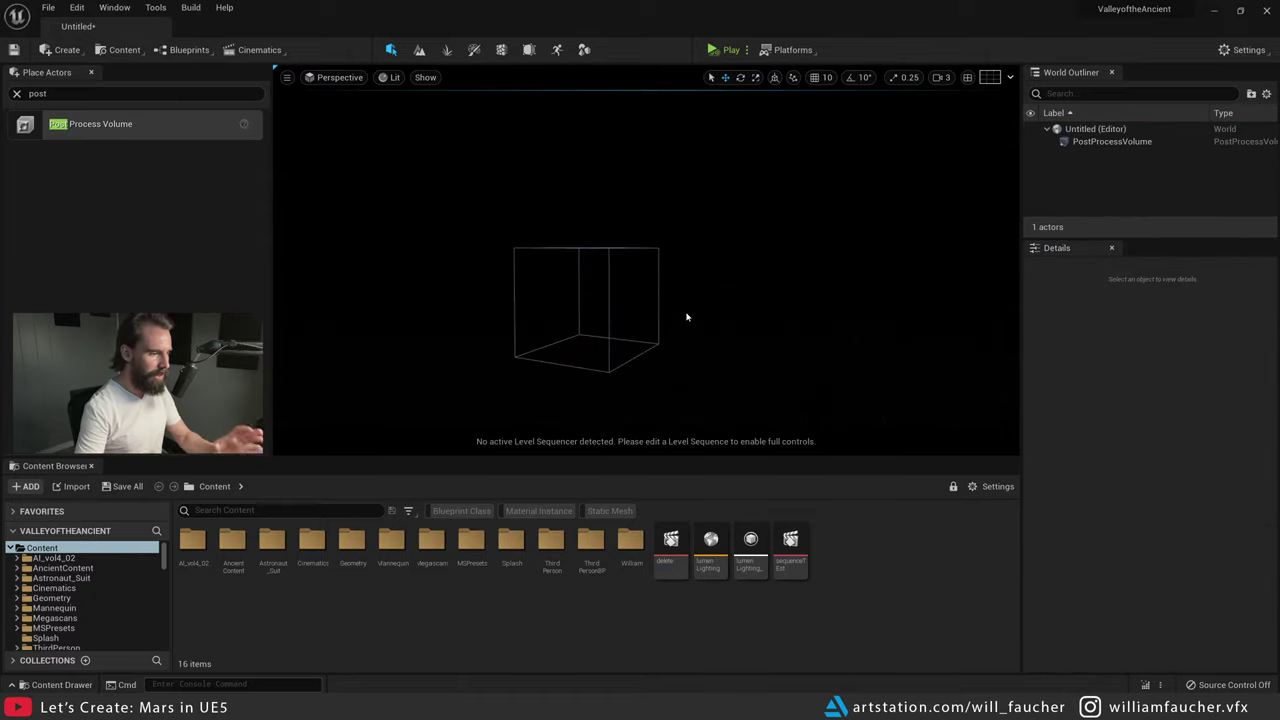
- Enlarge the content browser and show only Blueprint Class assets in AncientContent's Geometry folder
drag(420, 457, 409, 337)
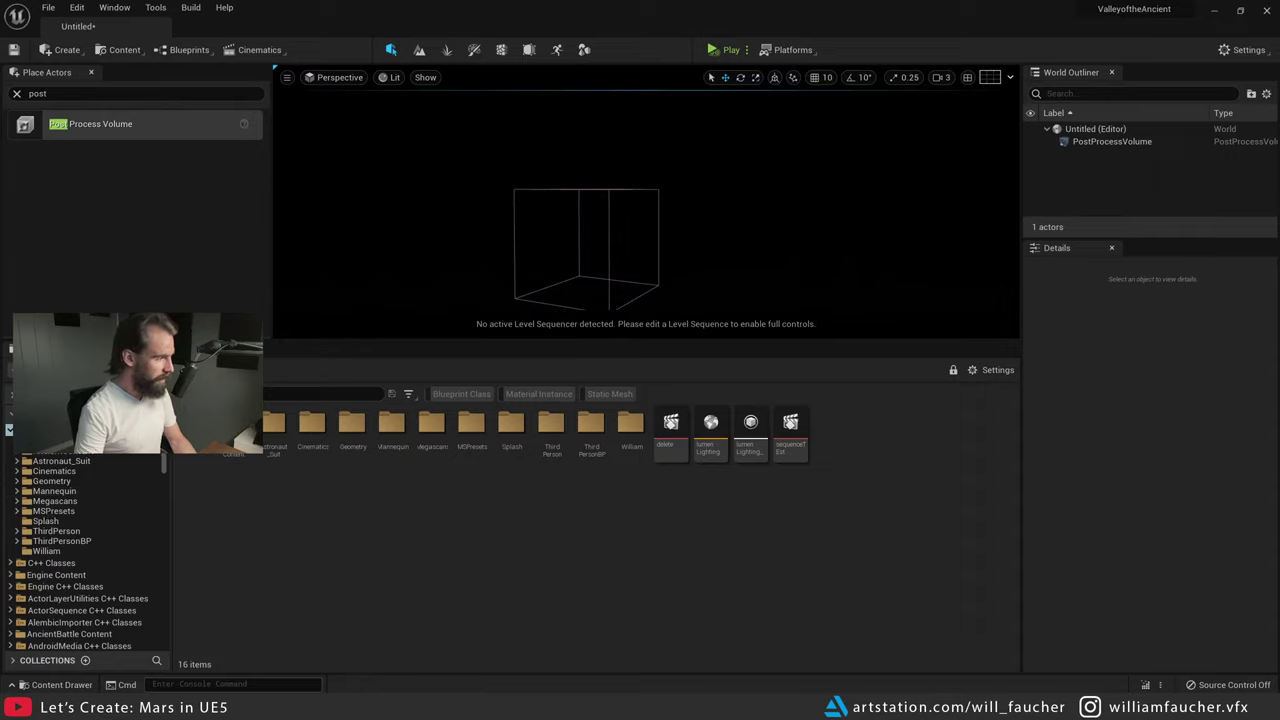
click(72, 454)
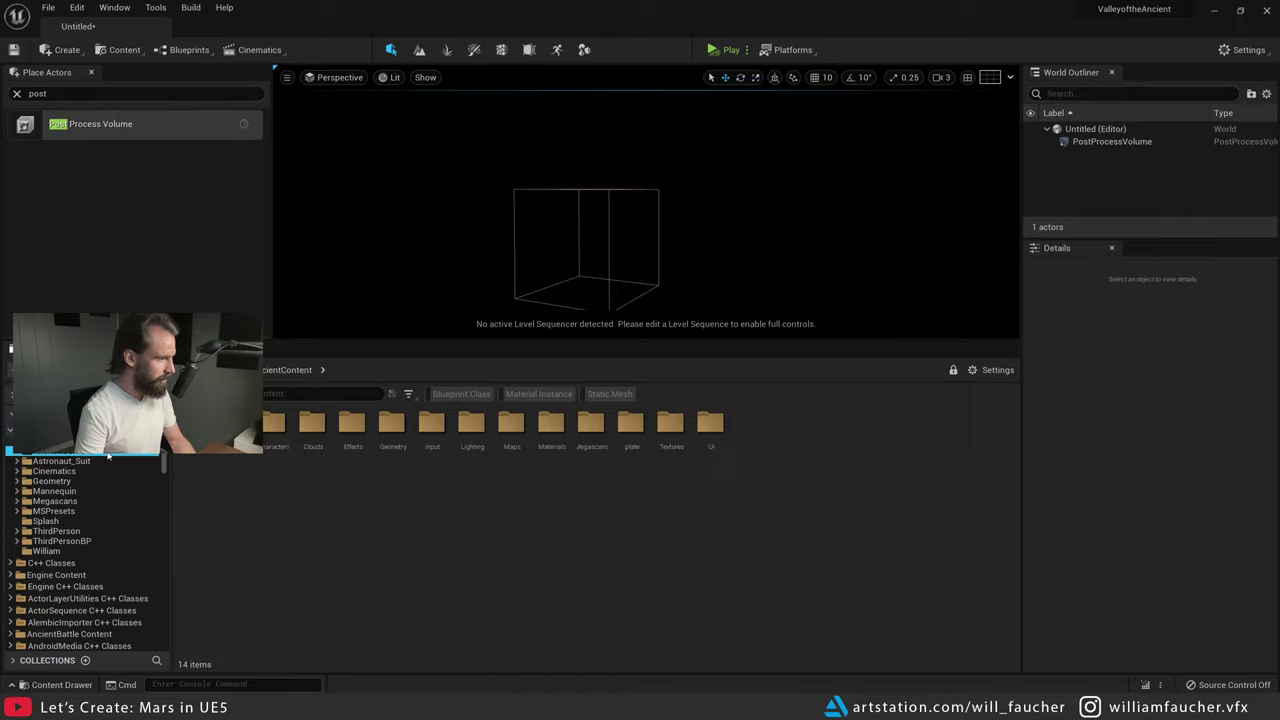
double_click(234, 422)
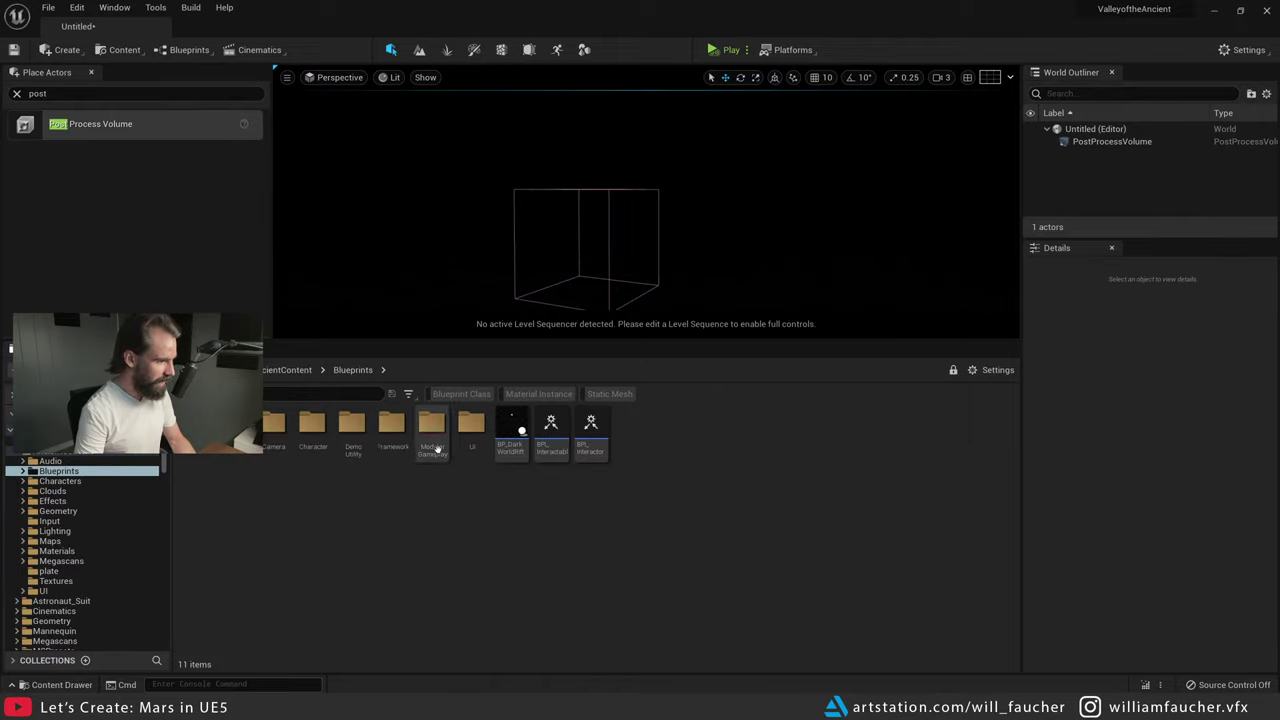
click(445, 394)
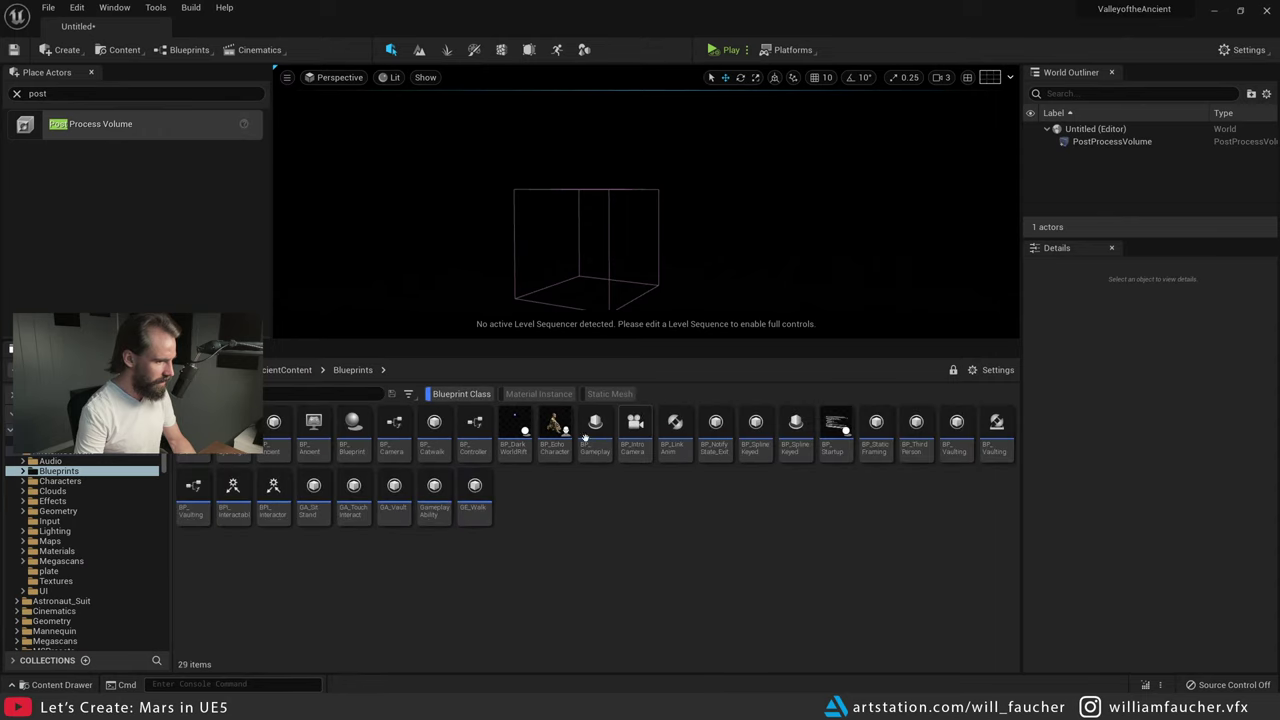
click(86, 512)
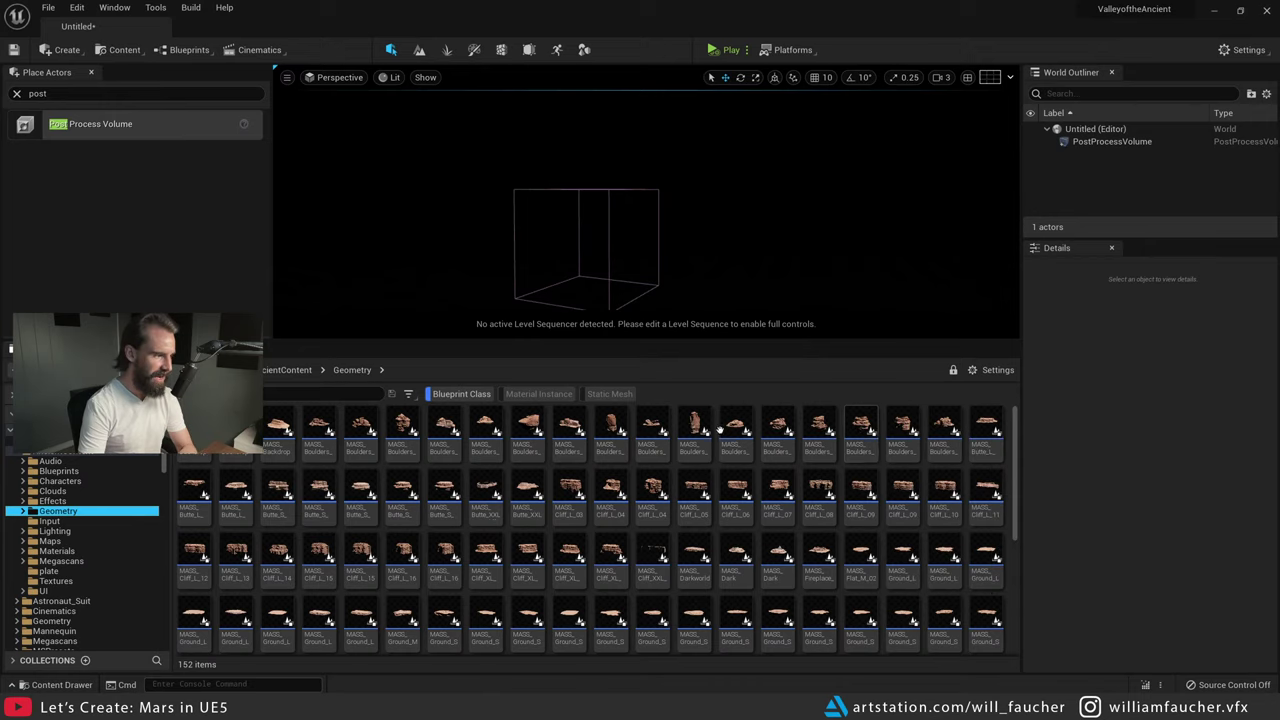
- Try placing the MASS_BackdropButte_S_01_BP rock asset in the unlit level, and delete it again
click(279, 425)
drag(584, 282, 586, 282)
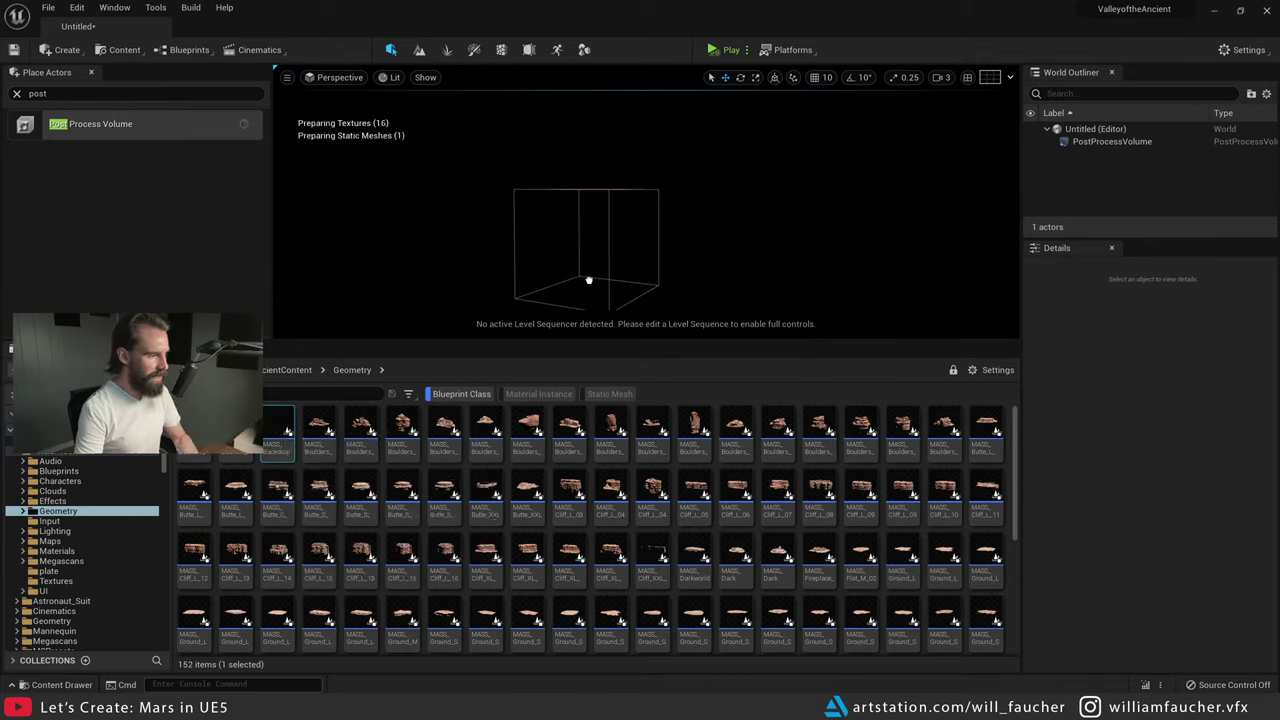
right_drag(643, 224, 600, 229)
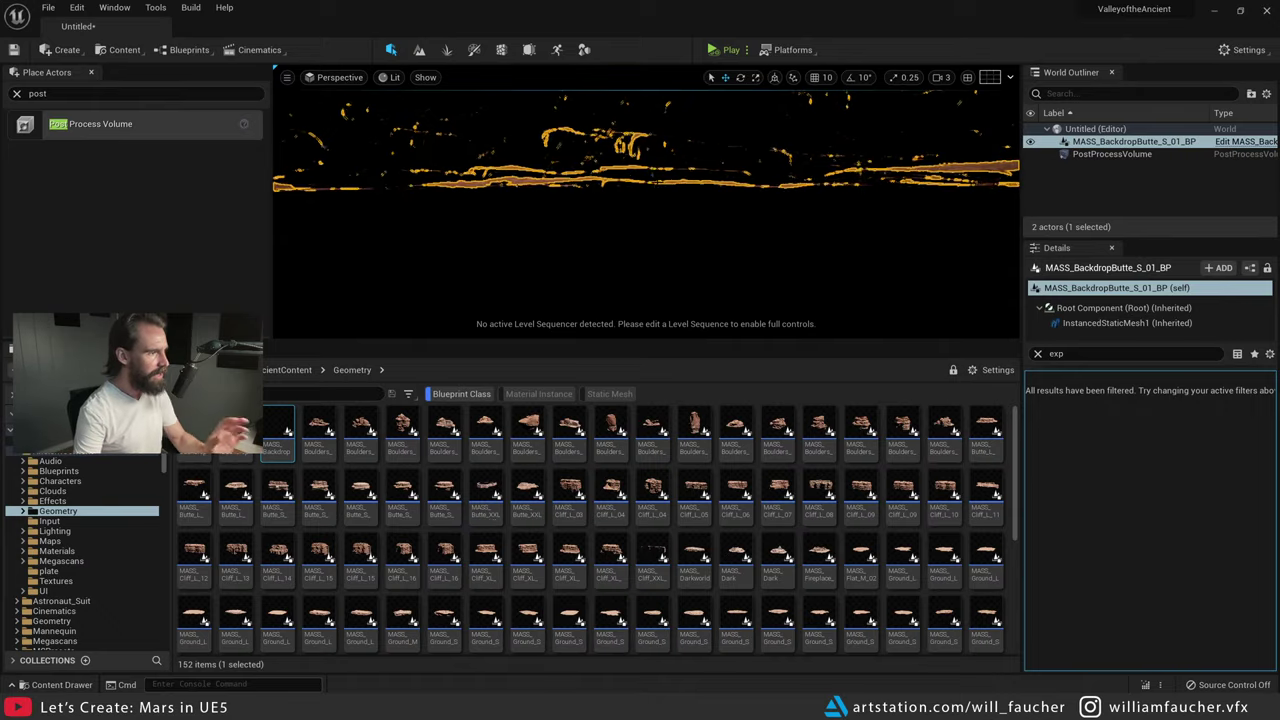
right_click(650, 205)
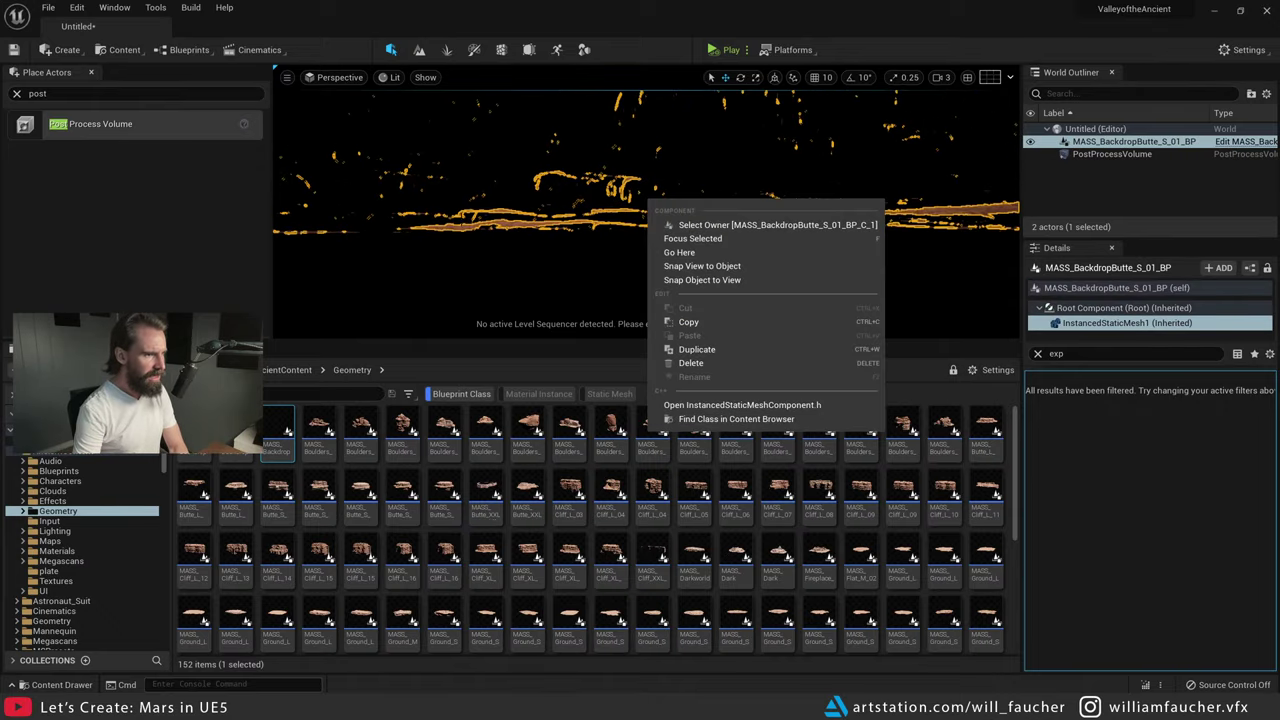
right_drag(648, 200, 698, 228)
right_drag(417, 261, 511, 243)
click(511, 243)
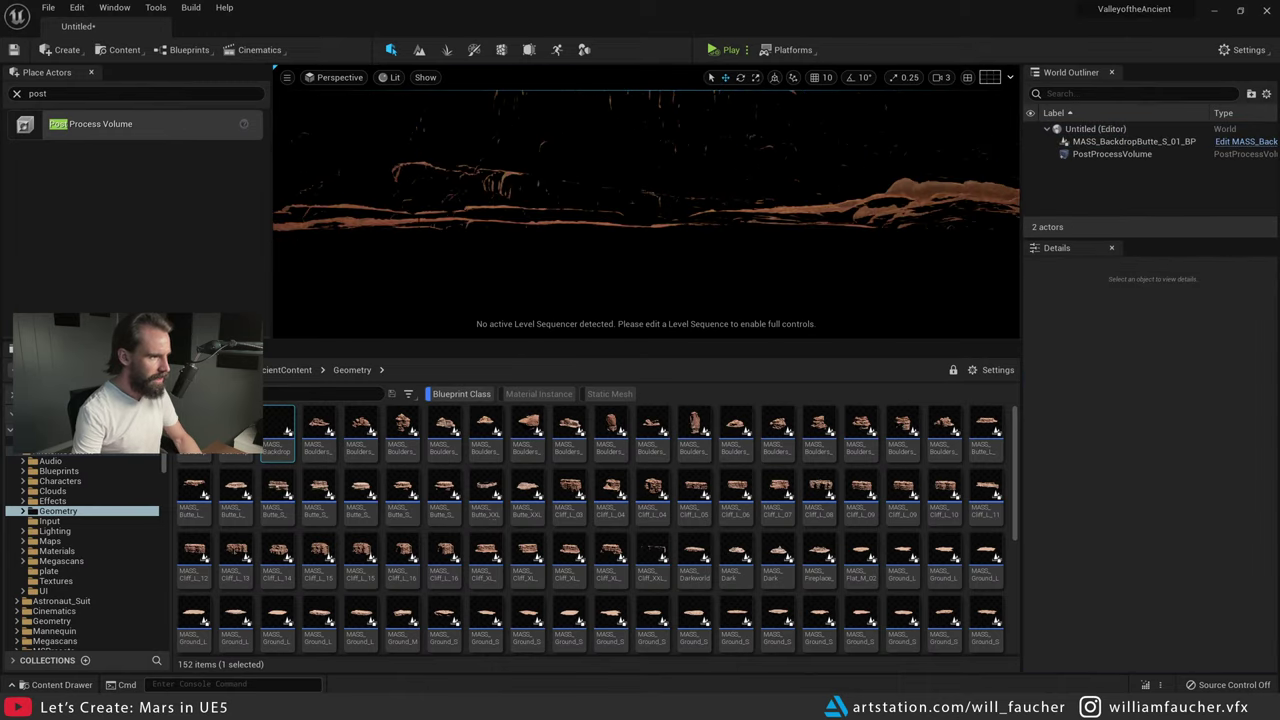
click(491, 225)
key(Delete)
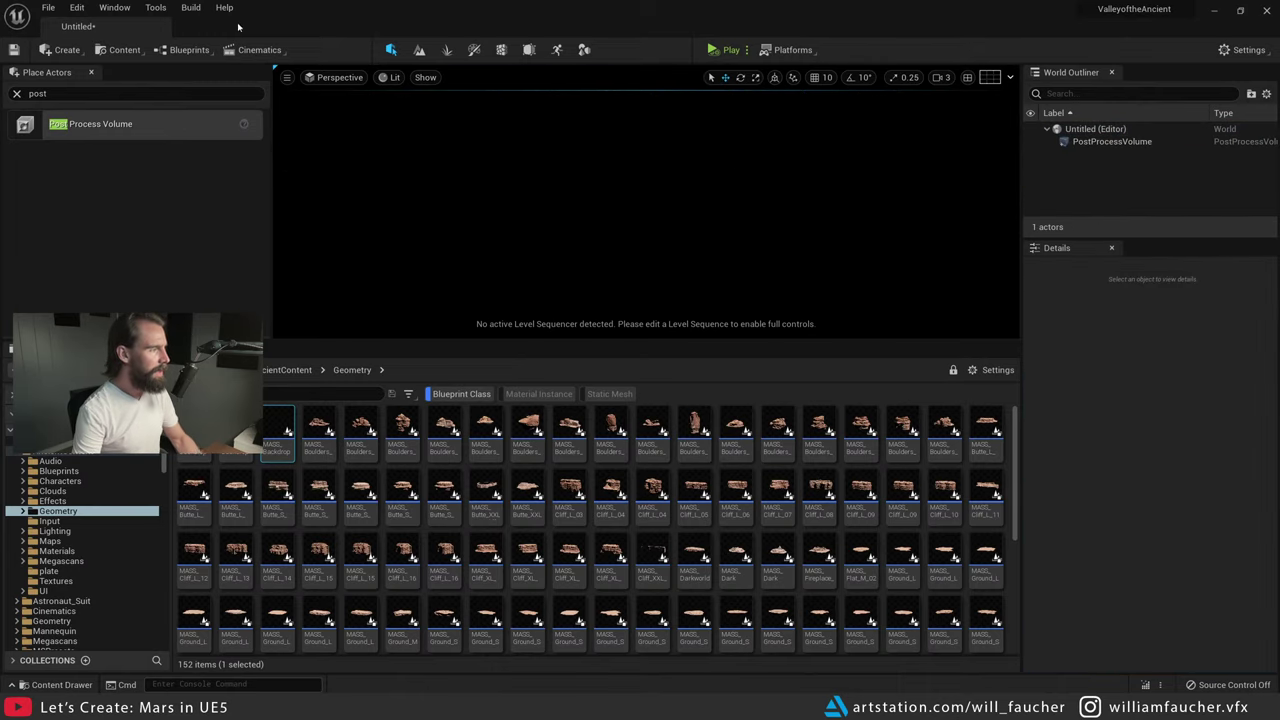
click(116, 8)
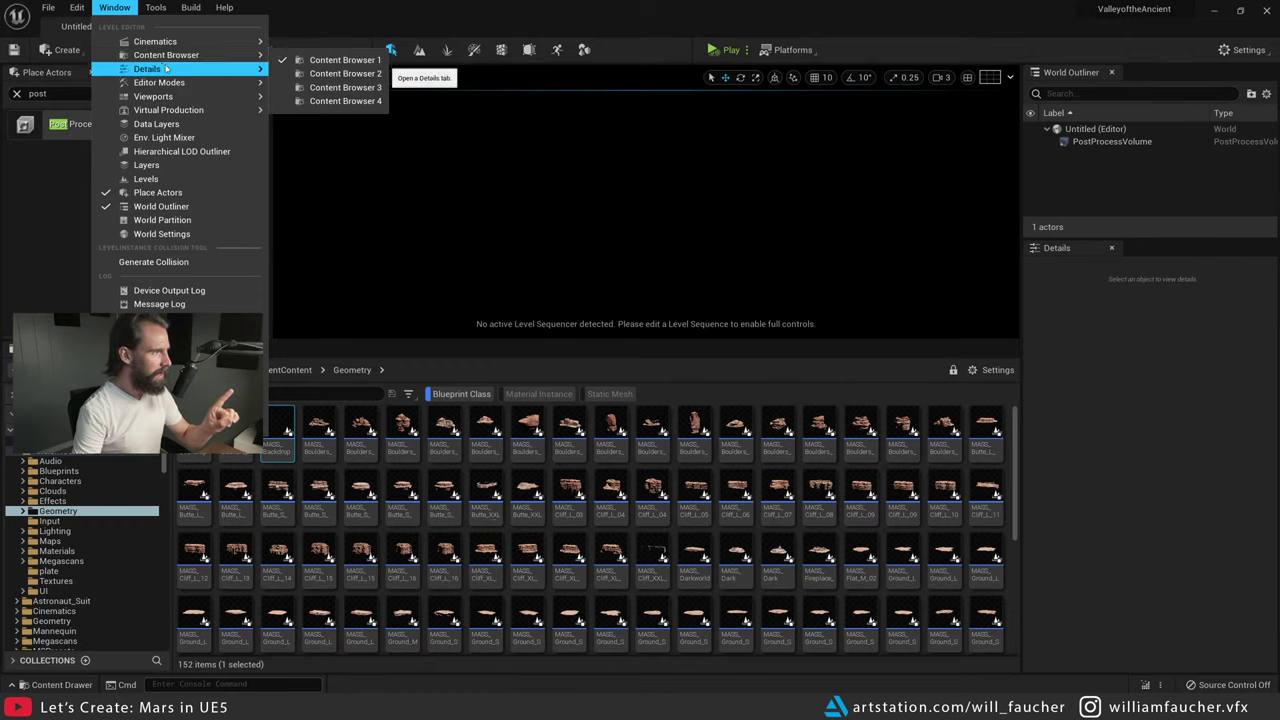
click(165, 8)
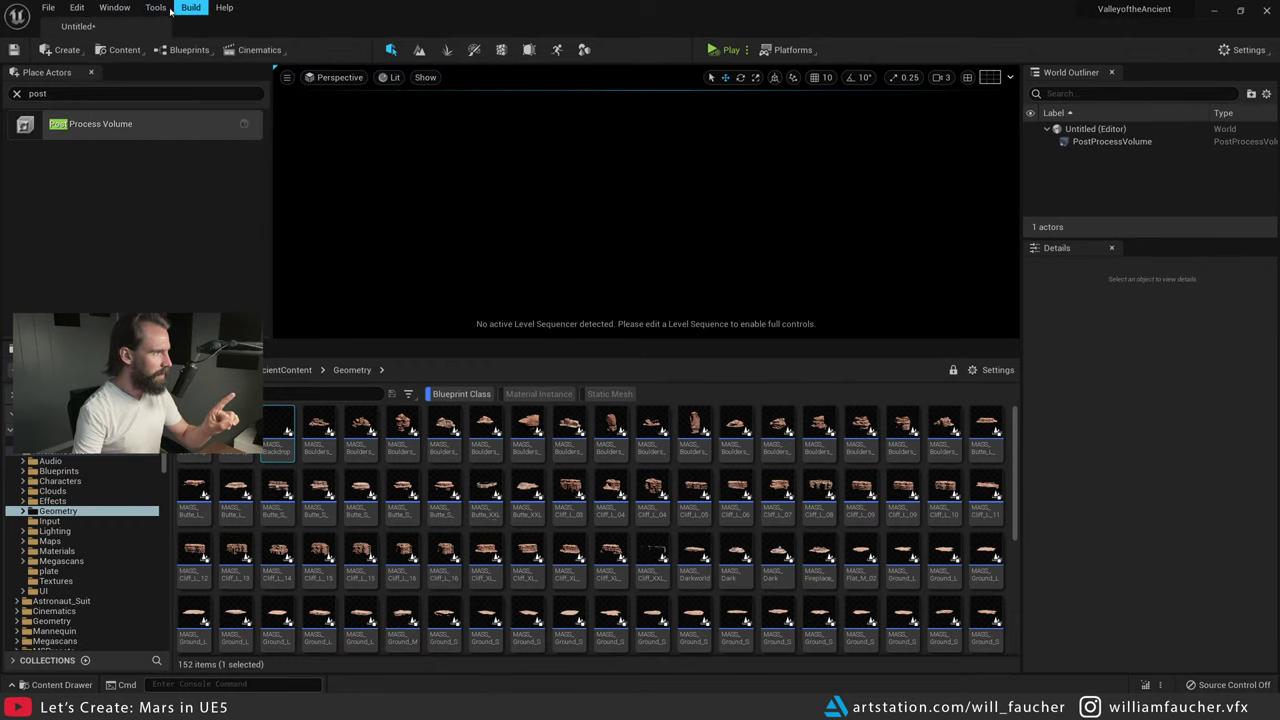
click(156, 8)
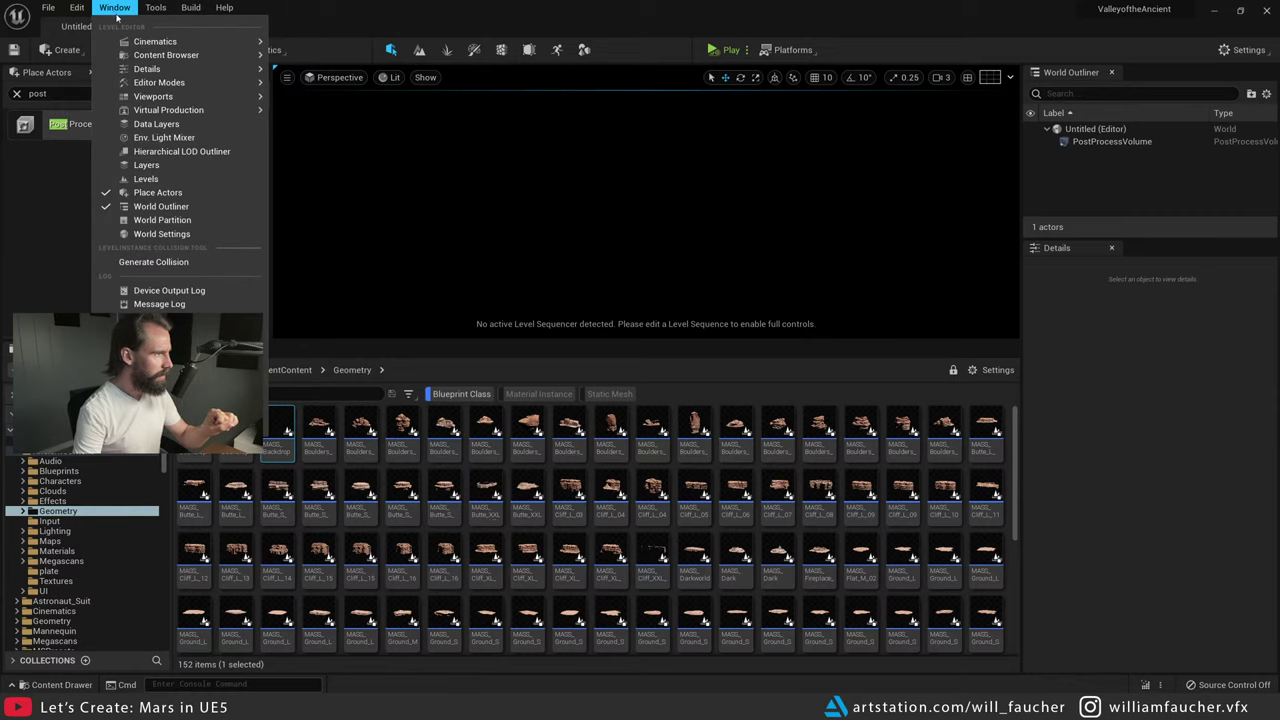
click(164, 137)
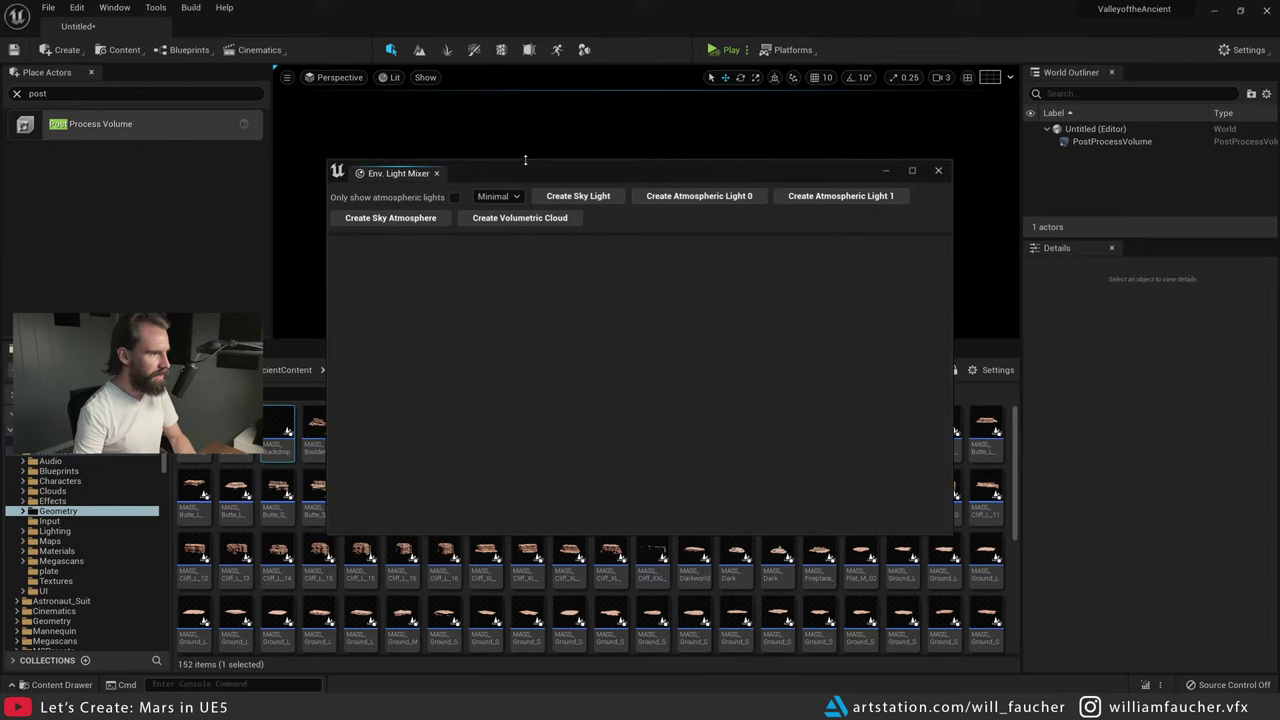
drag(525, 160, 558, 224)
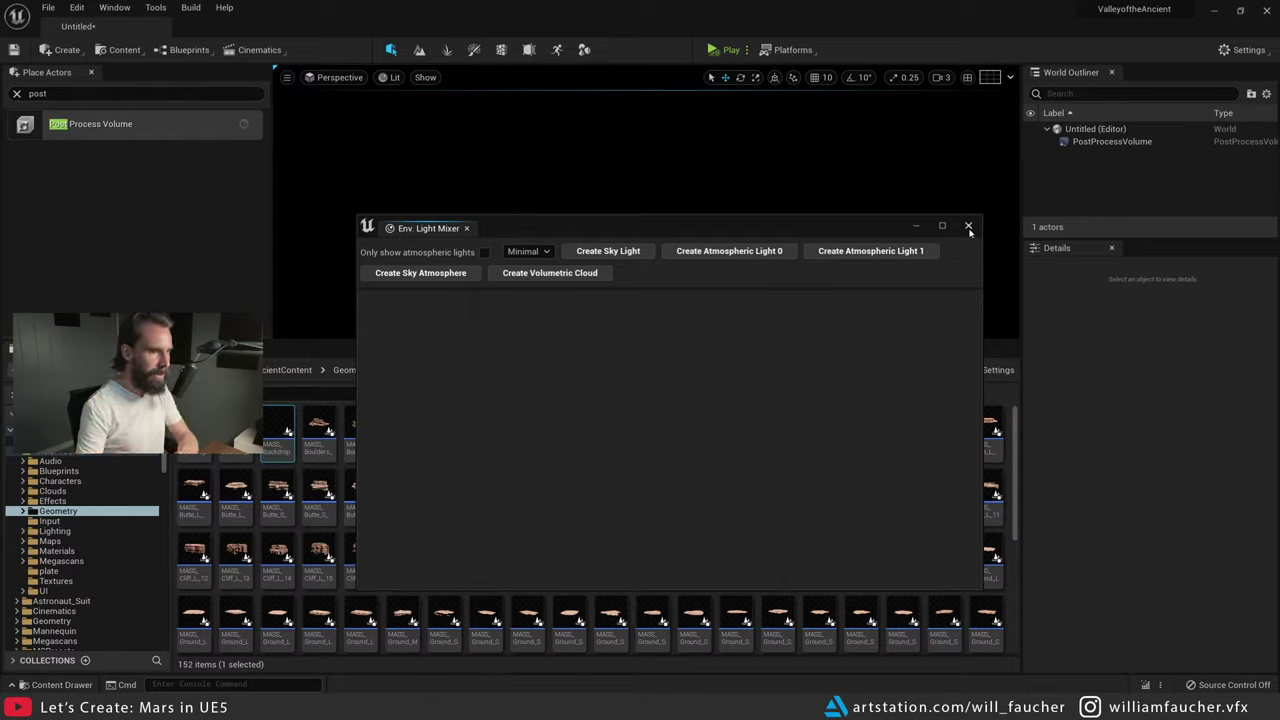
click(968, 227)
- Open the Env. Light Mixer and dock it alongside the content browser
click(114, 7)
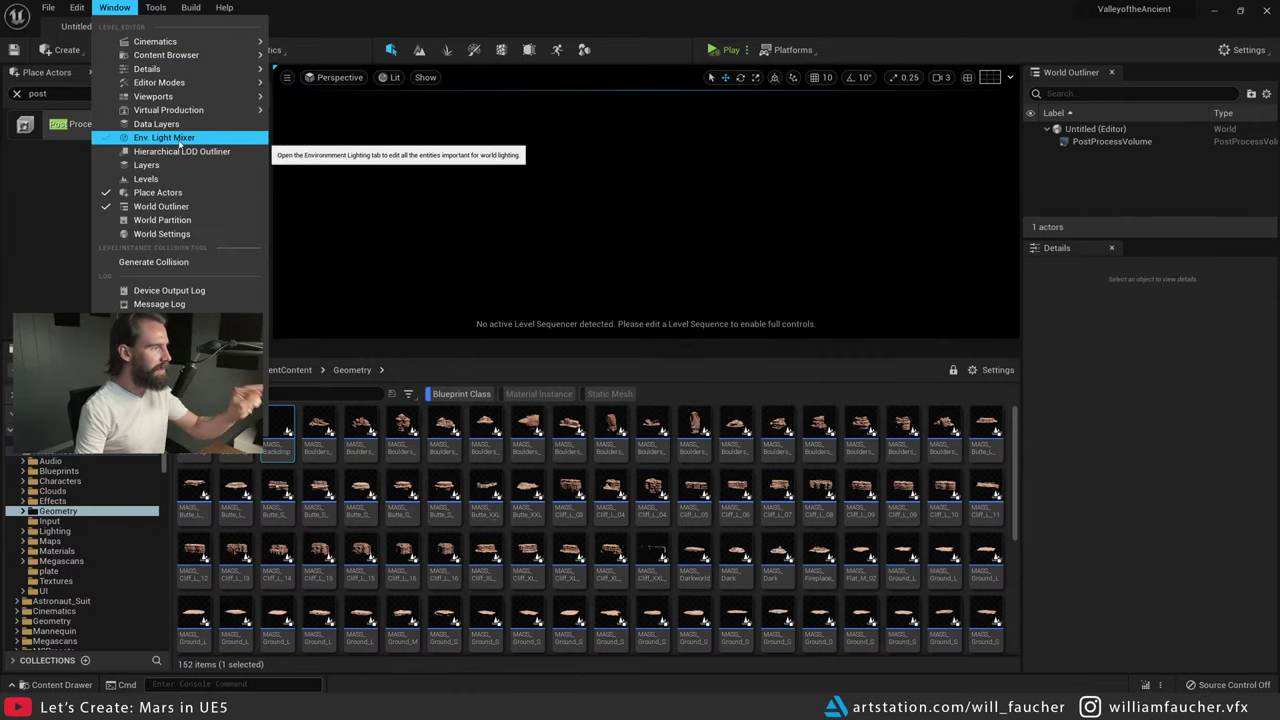
click(180, 145)
drag(398, 222, 254, 346)
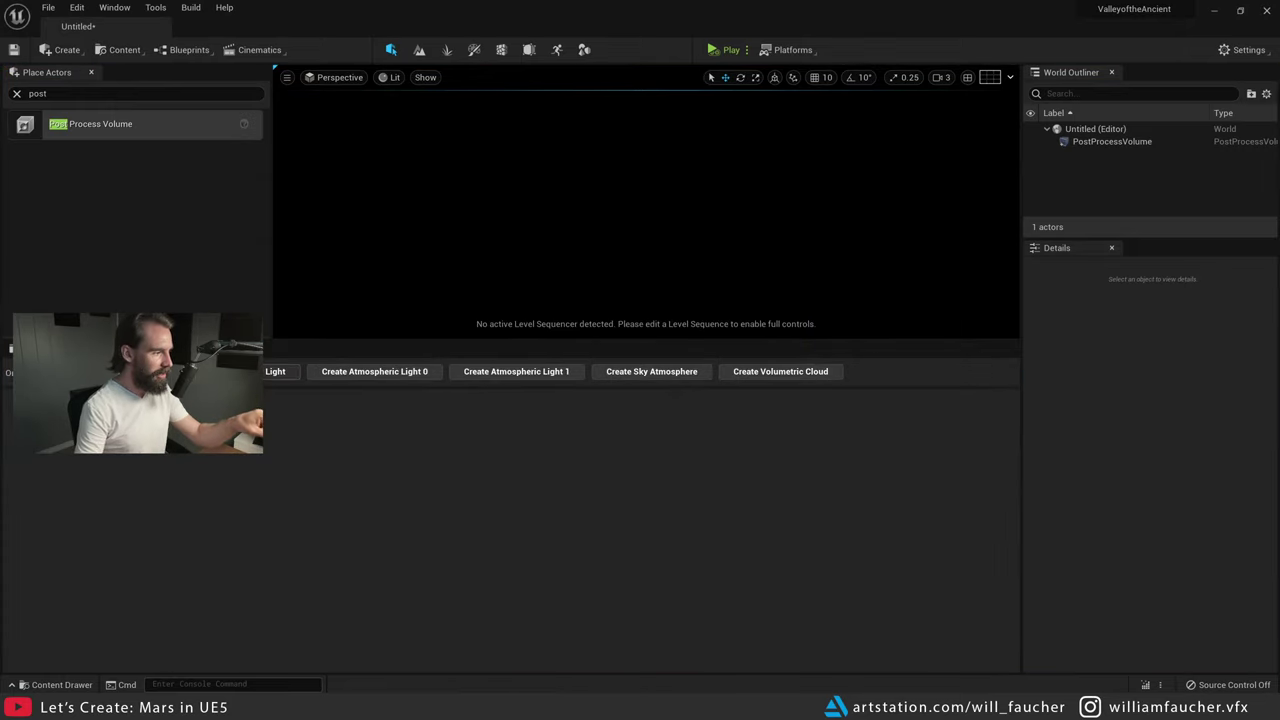
- Create a Sky Light, Atmospheric Light 0, Sky Atmosphere and Volumetric Cloud with the Env. Light Mixer
click(275, 371)
click(311, 373)
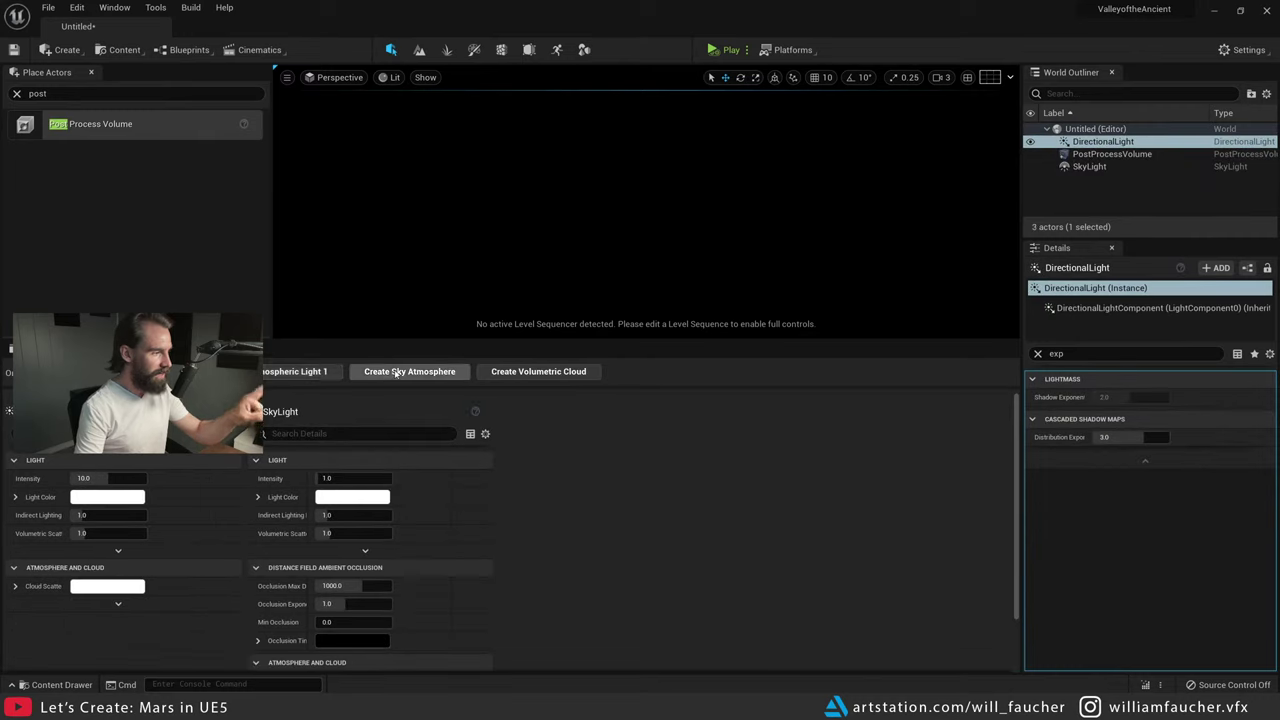
click(401, 372)
click(401, 372)
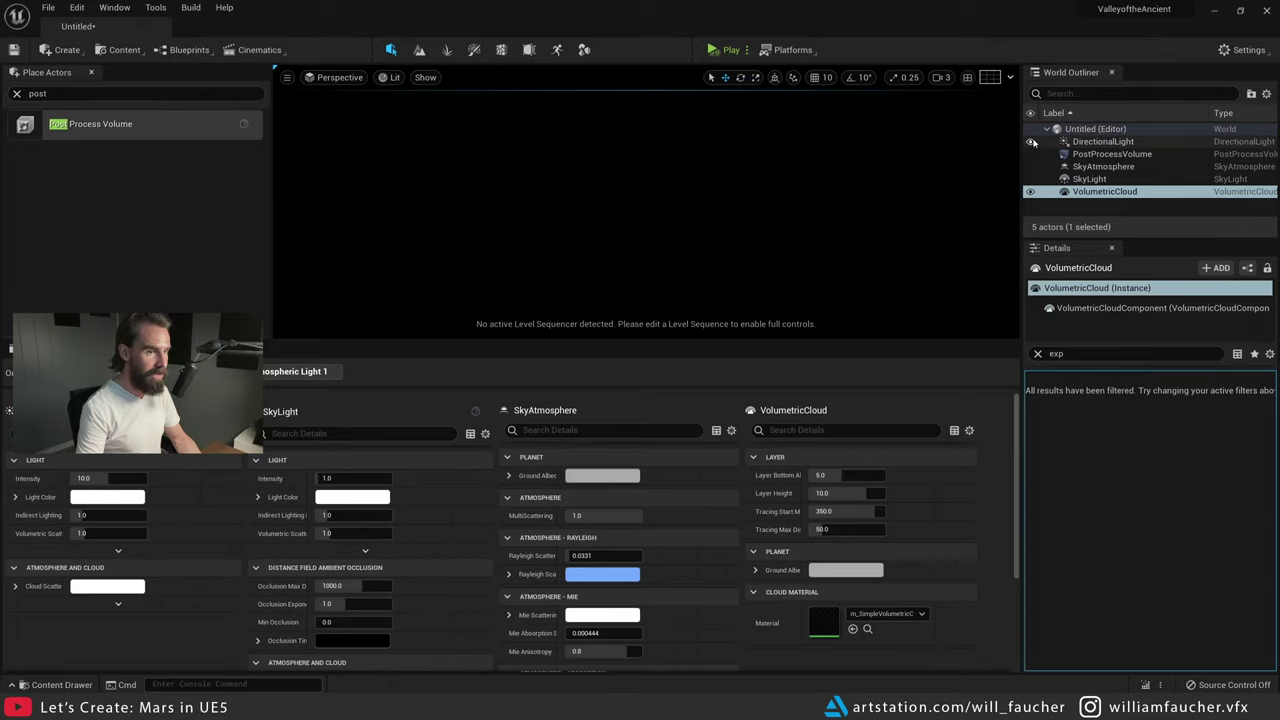
click(1031, 142)
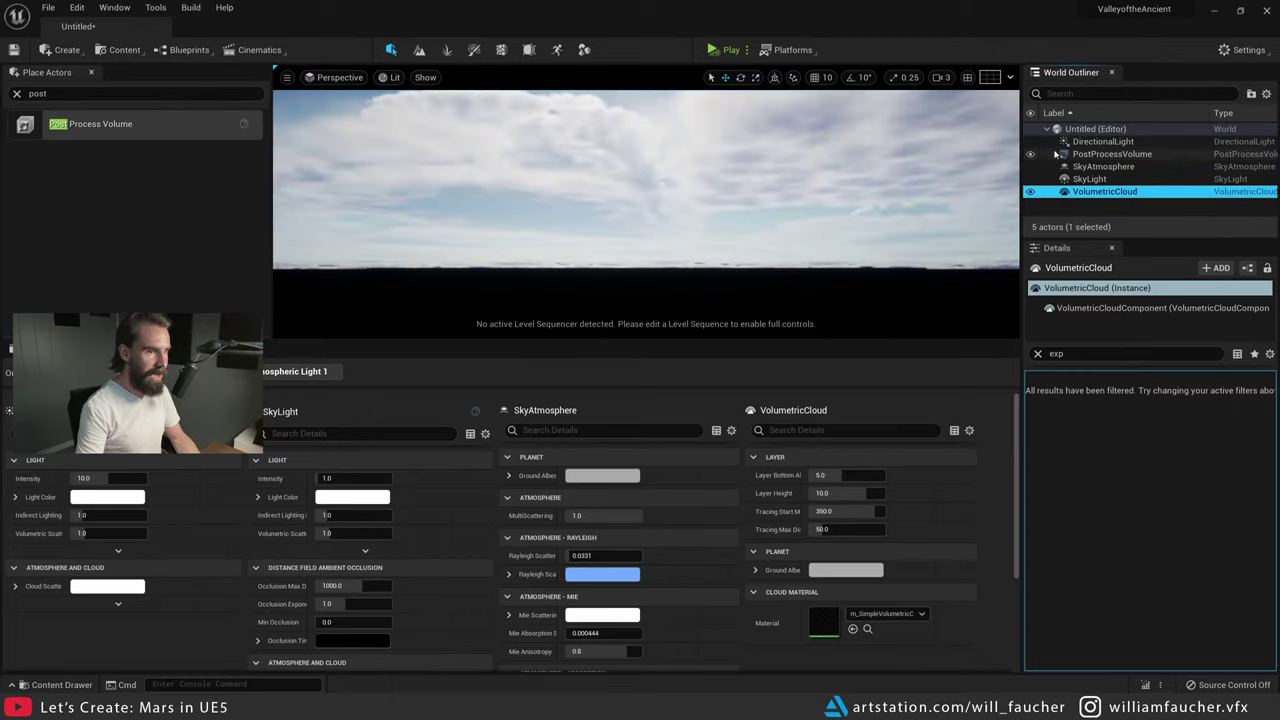
mouse_move(724, 147)
right_down()
mouse_move(722, 100)
mouse_move(714, 147)
right_up()
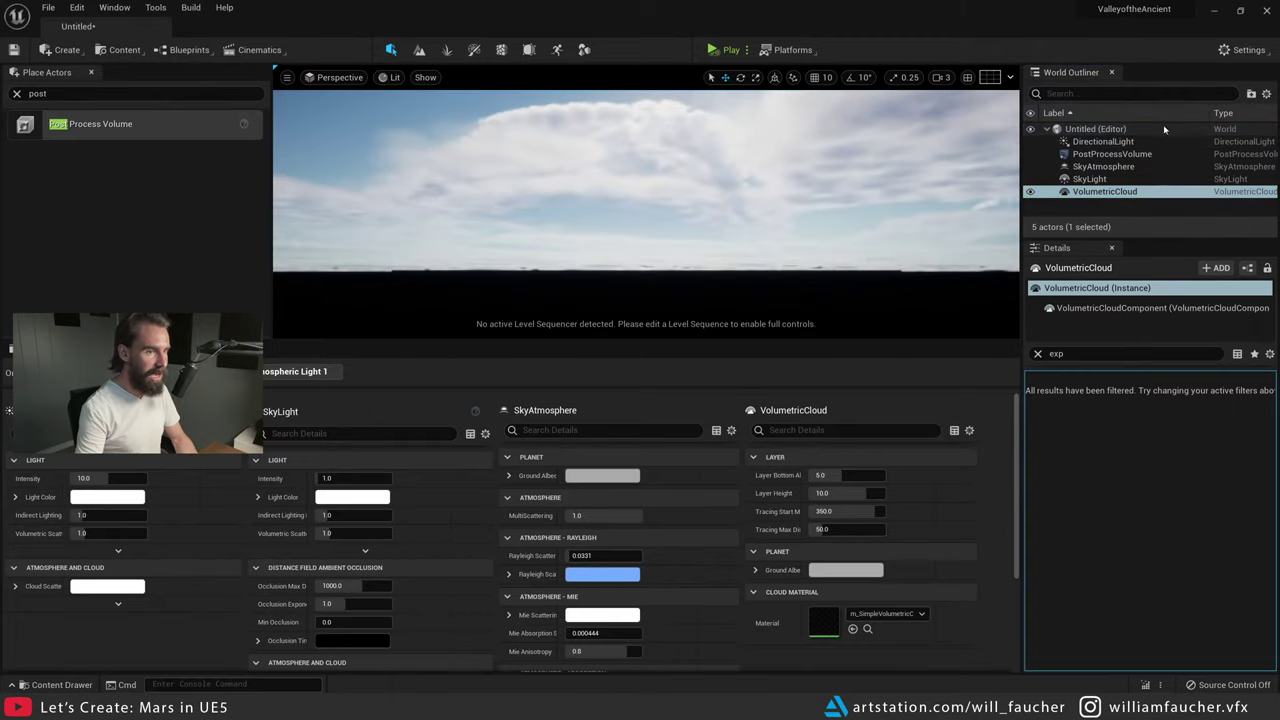
- Clear the SkyLight's property filter and enable its Real Time Capture option
click(1106, 181)
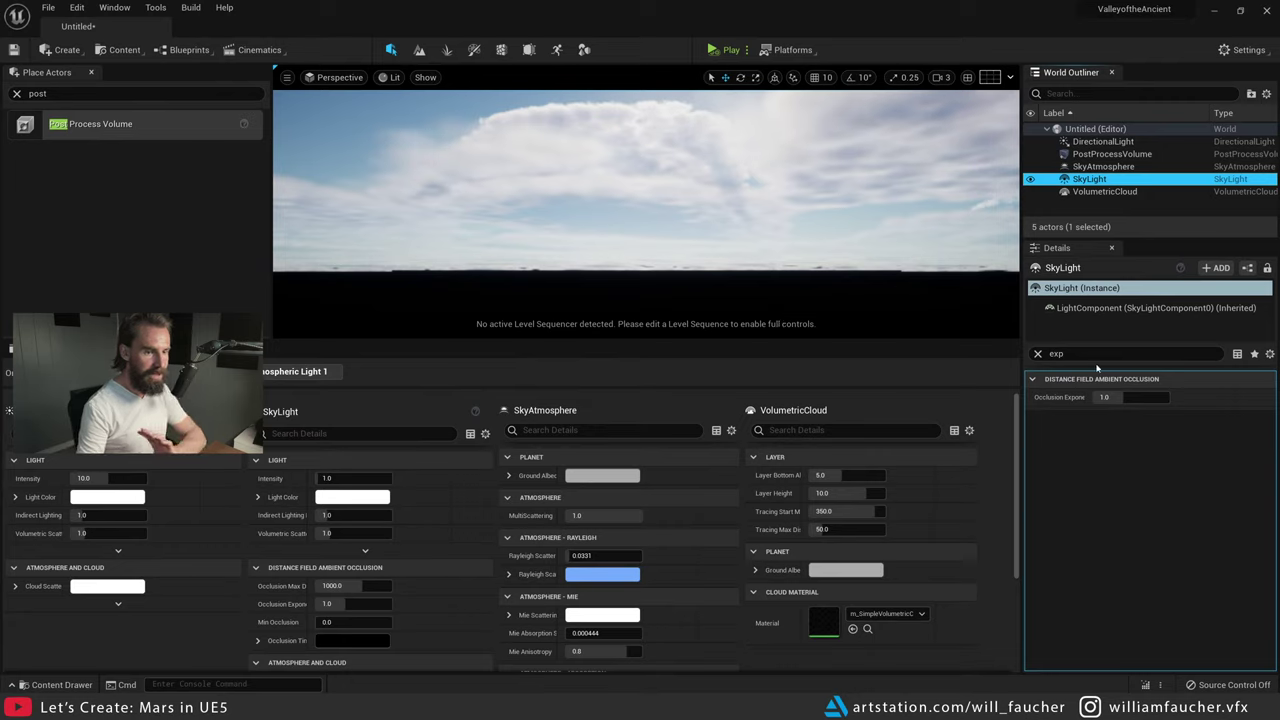
click(1037, 353)
click(1034, 397)
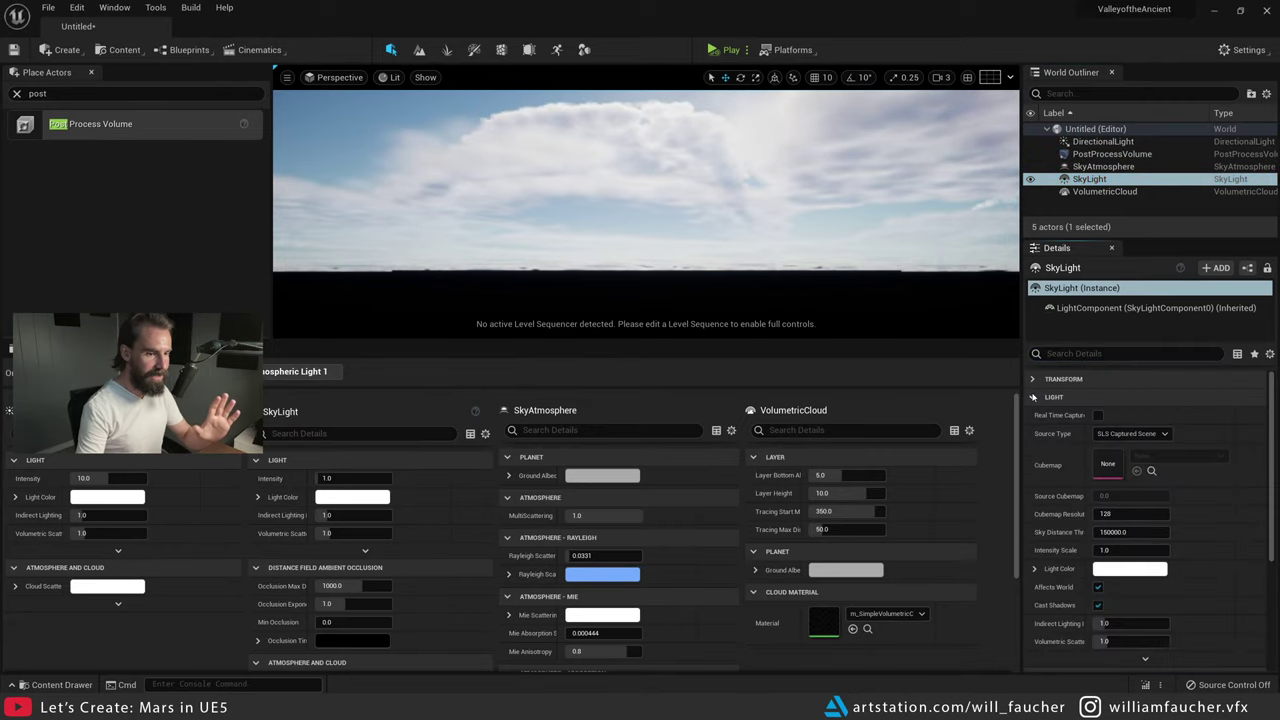
click(1097, 417)
right_drag(685, 133, 685, 137)
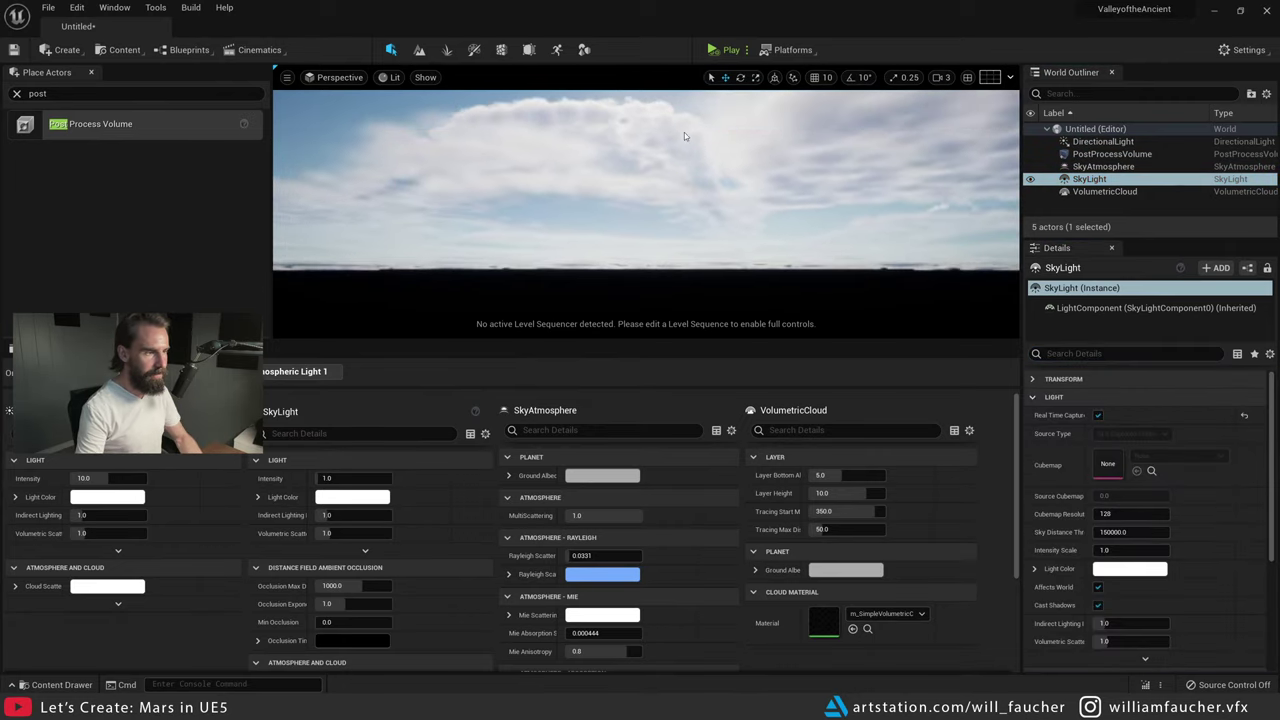
click(685, 136)
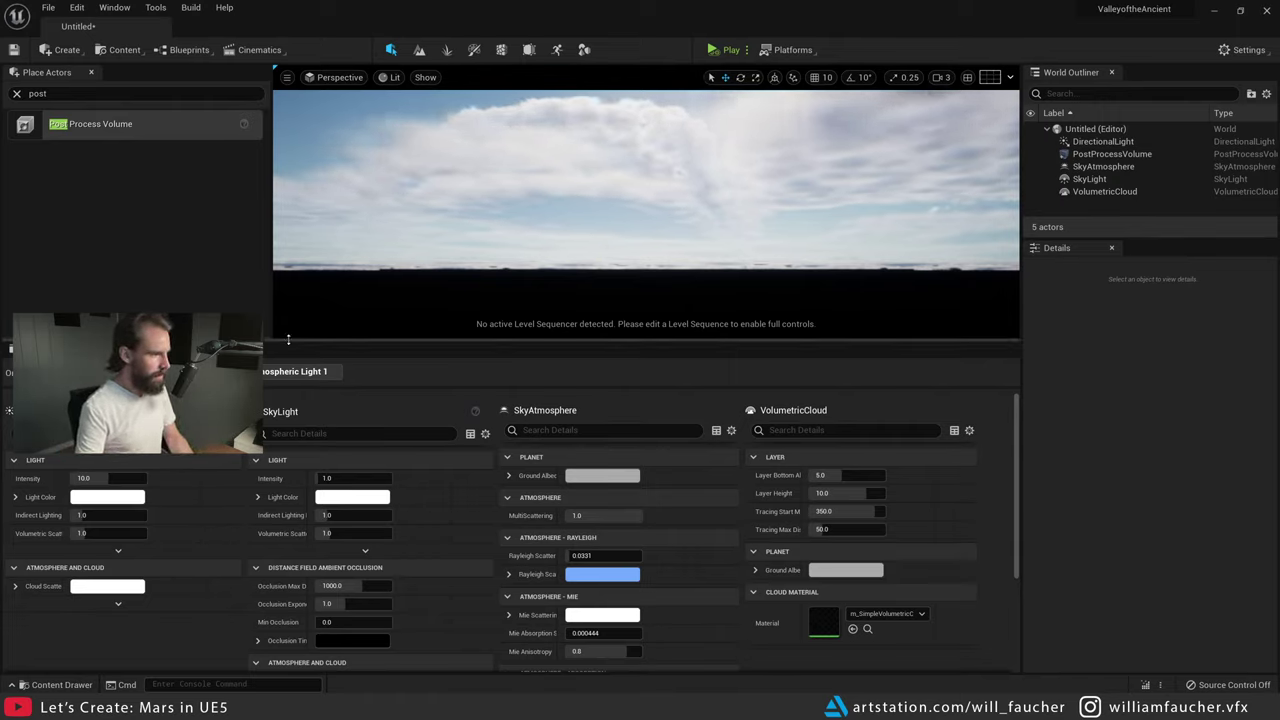
- Enlarge the viewport by shrinking the light mixer area, and clear the placeable actors search
drag(288, 351, 295, 418)
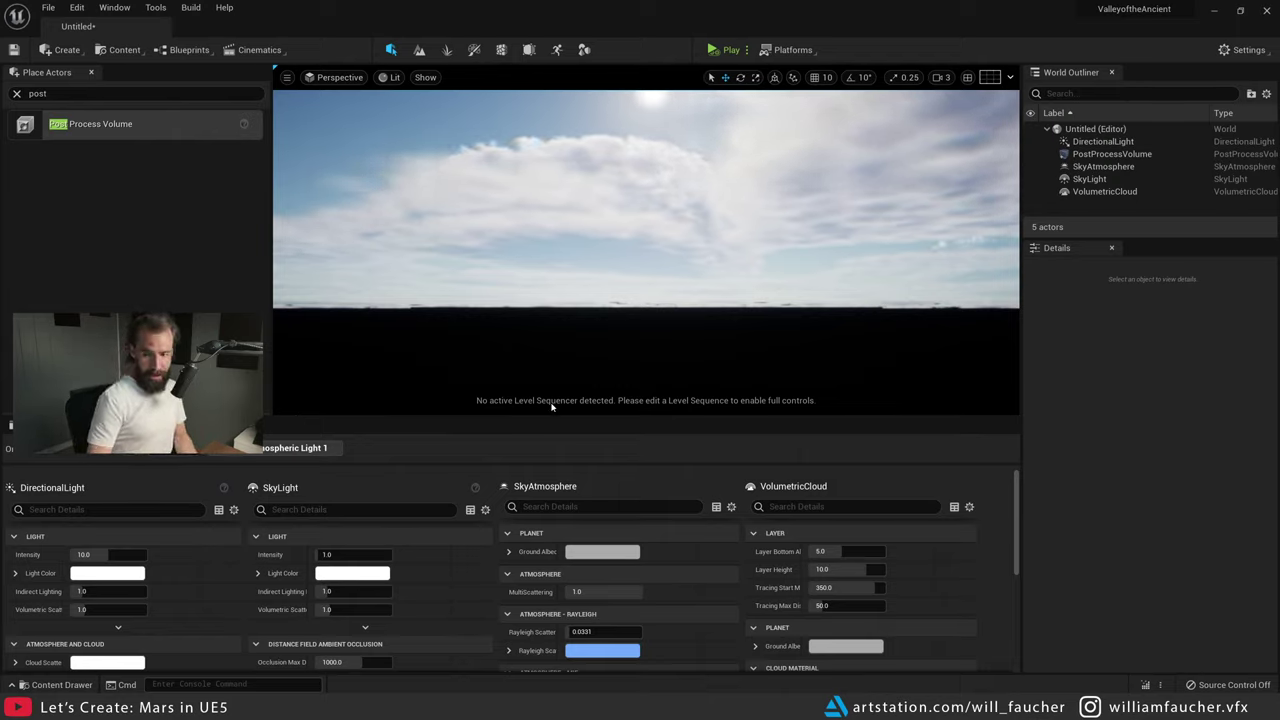
right_drag(578, 370, 679, 256)
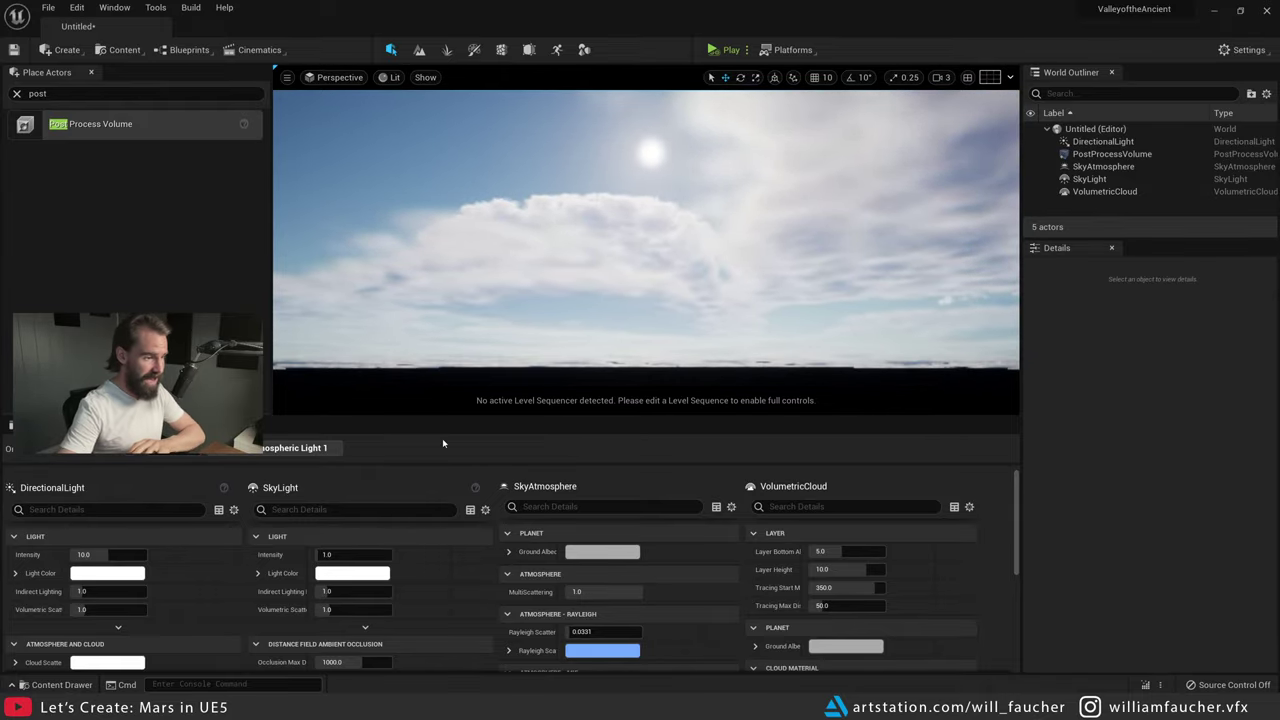
right_drag(800, 250, 690, 300)
click(17, 93)
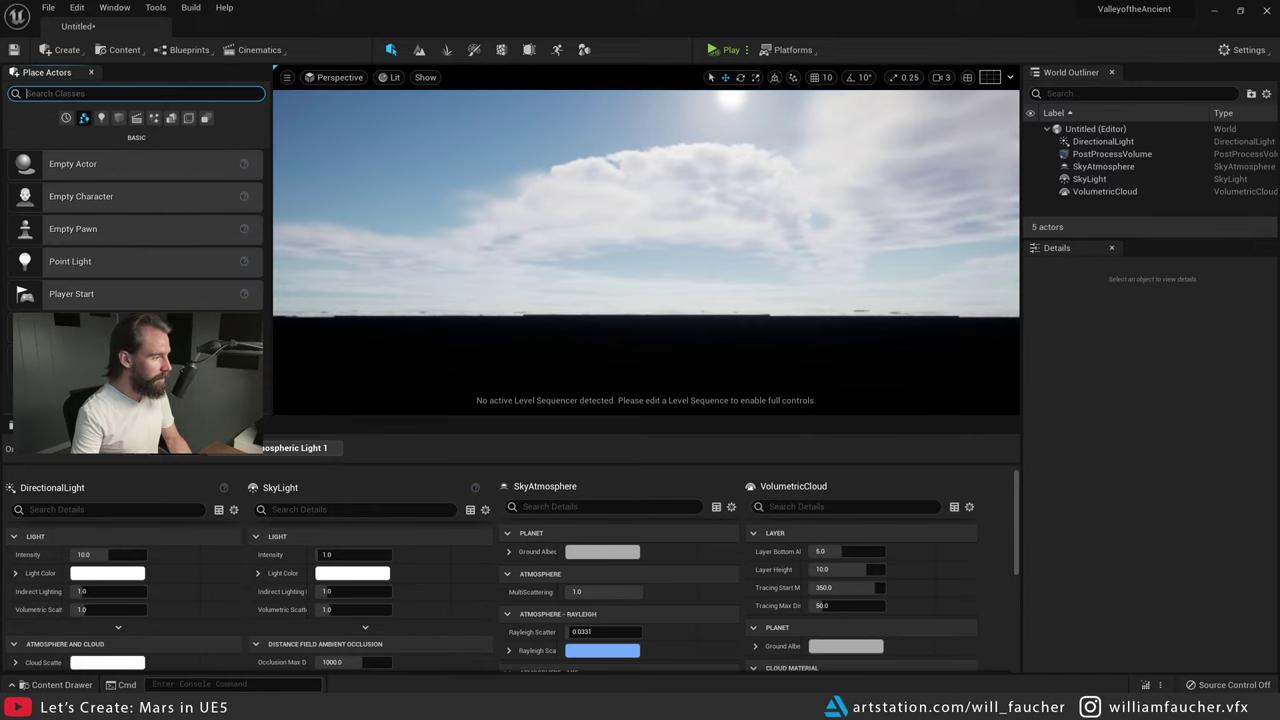
- Bring back the content browser at a slightly reduced height, showing the Blueprint Class assets in AncientContent's Geometry folder
key(ctrl+space)
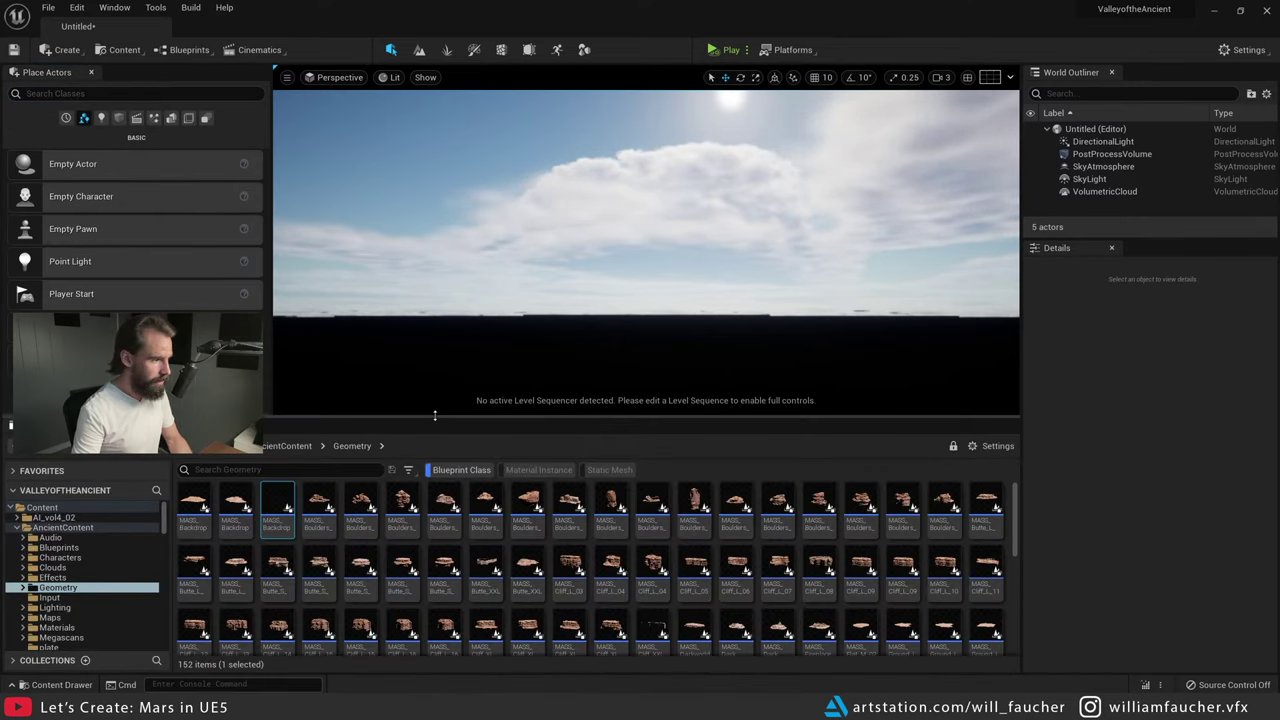
drag(432, 423, 434, 431)
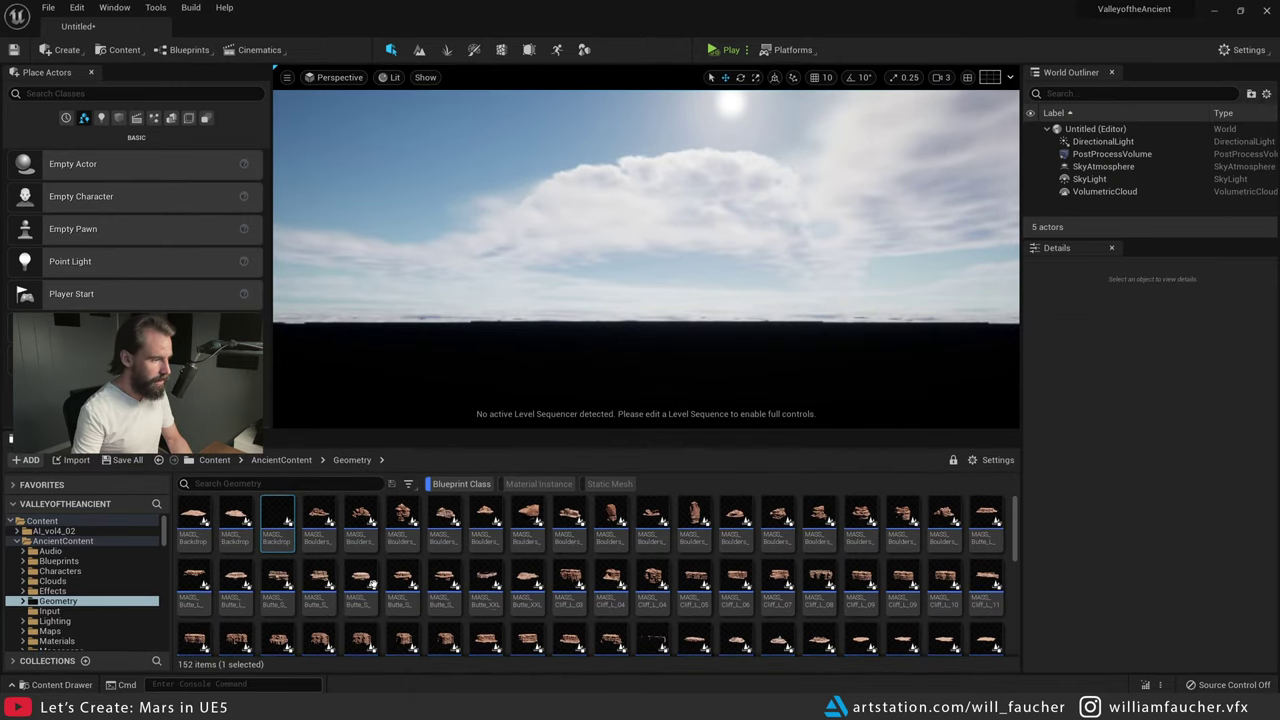
right_drag(646, 259, 706, 341)
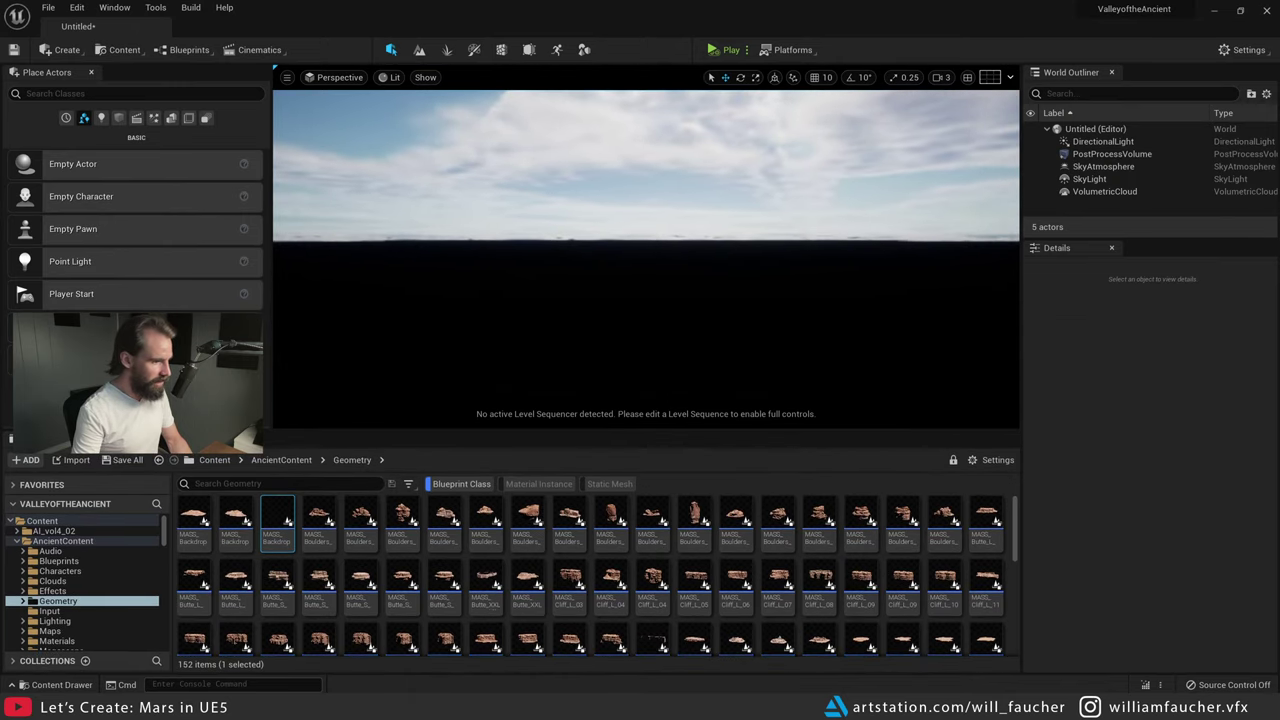
click(62, 541)
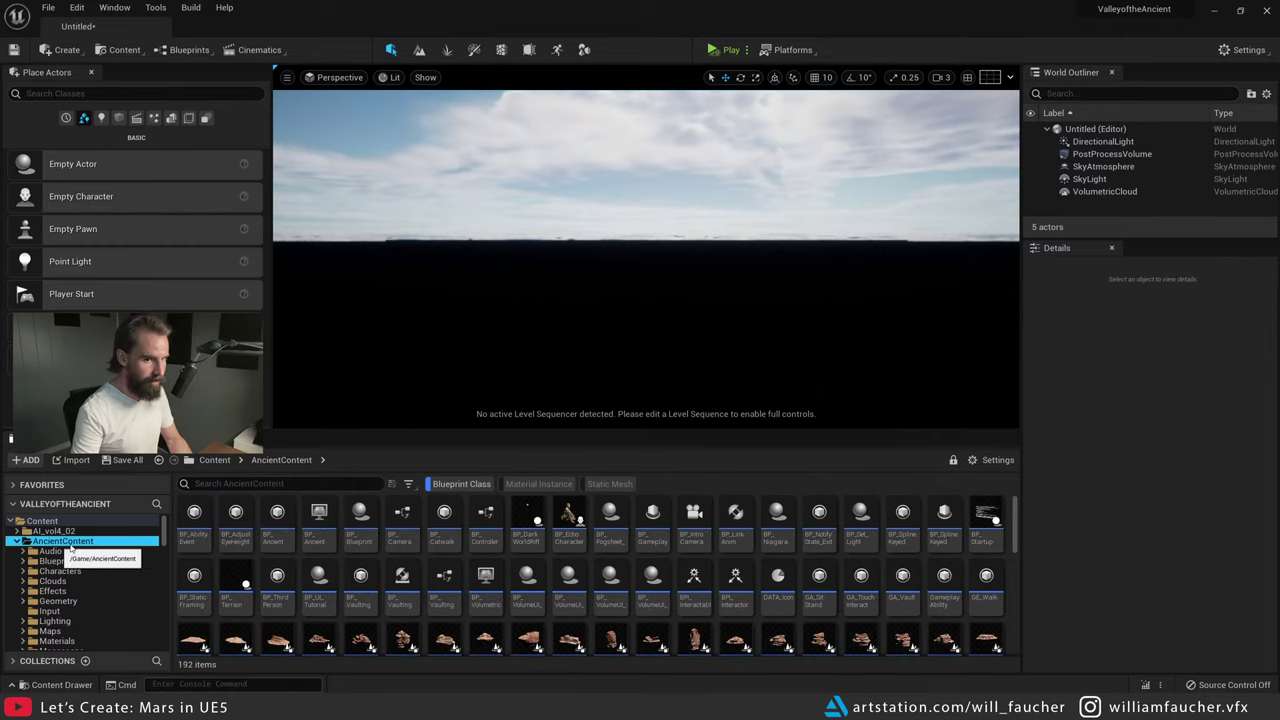
click(62, 601)
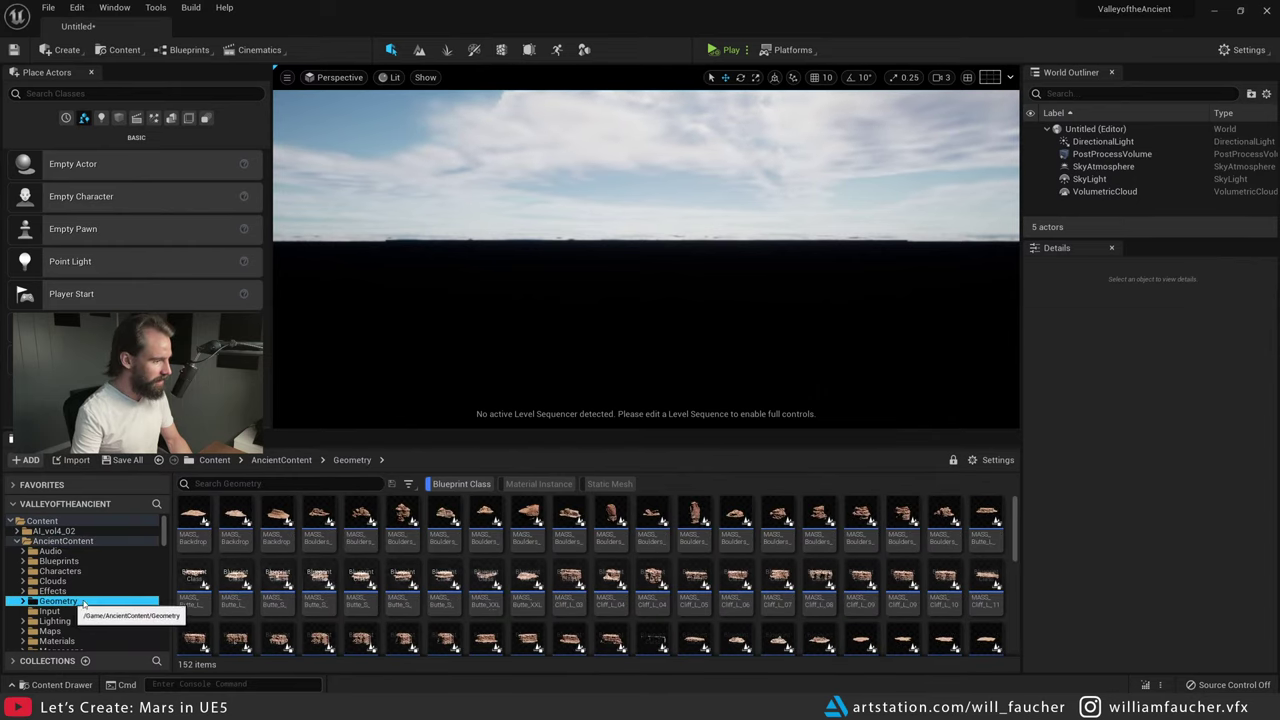
click(408, 484)
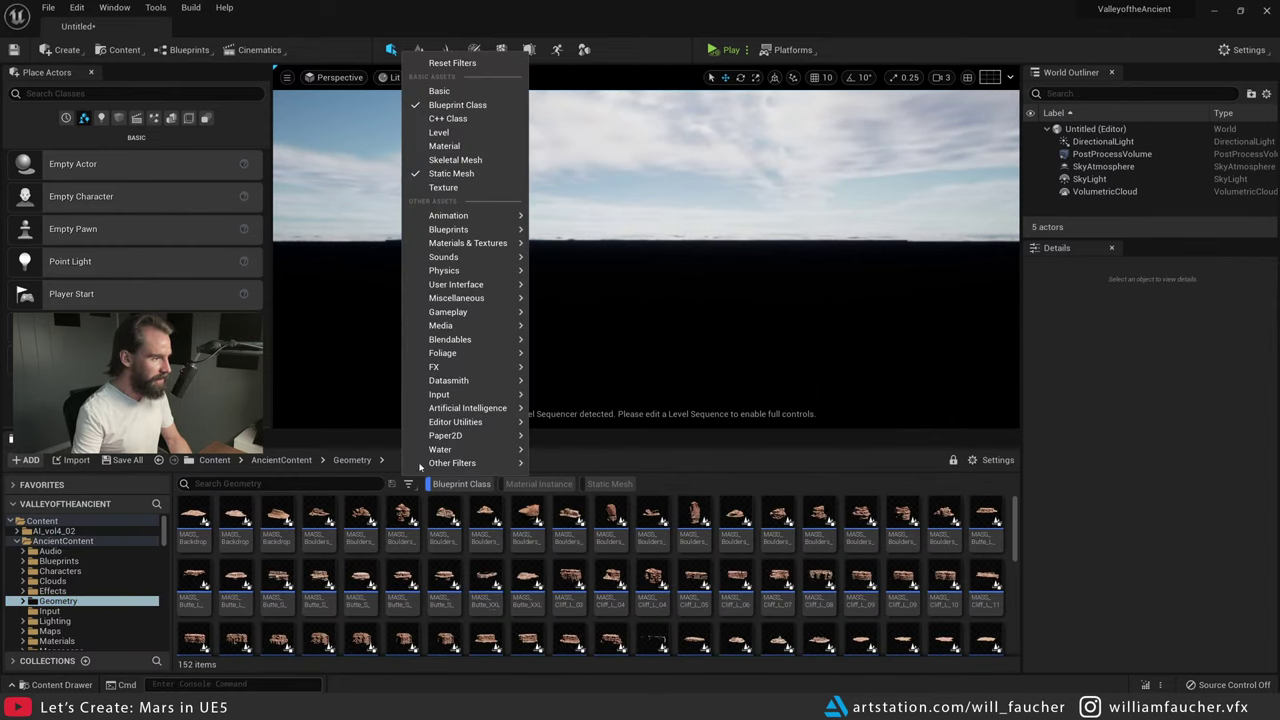
click(634, 482)
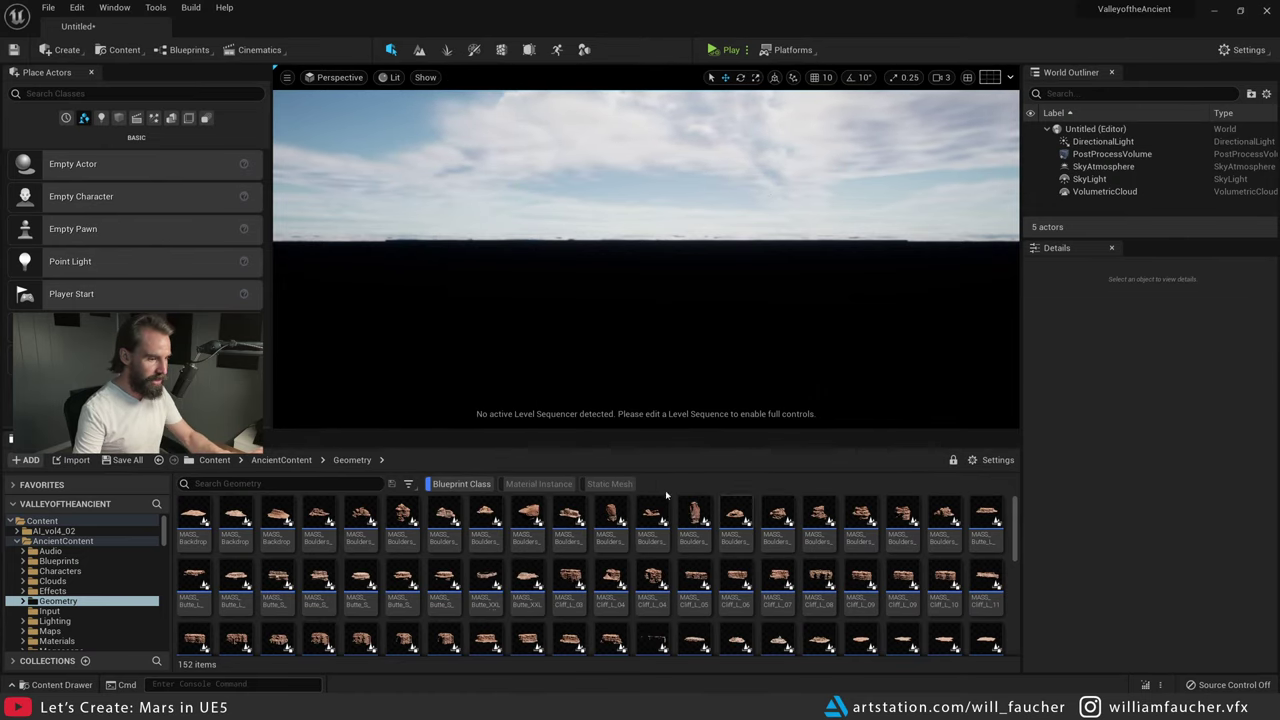
- Place the MASS_BackdropButte_M_01_BP rock asset in the level and frame it in the view
drag(249, 511, 700, 297)
key(f)
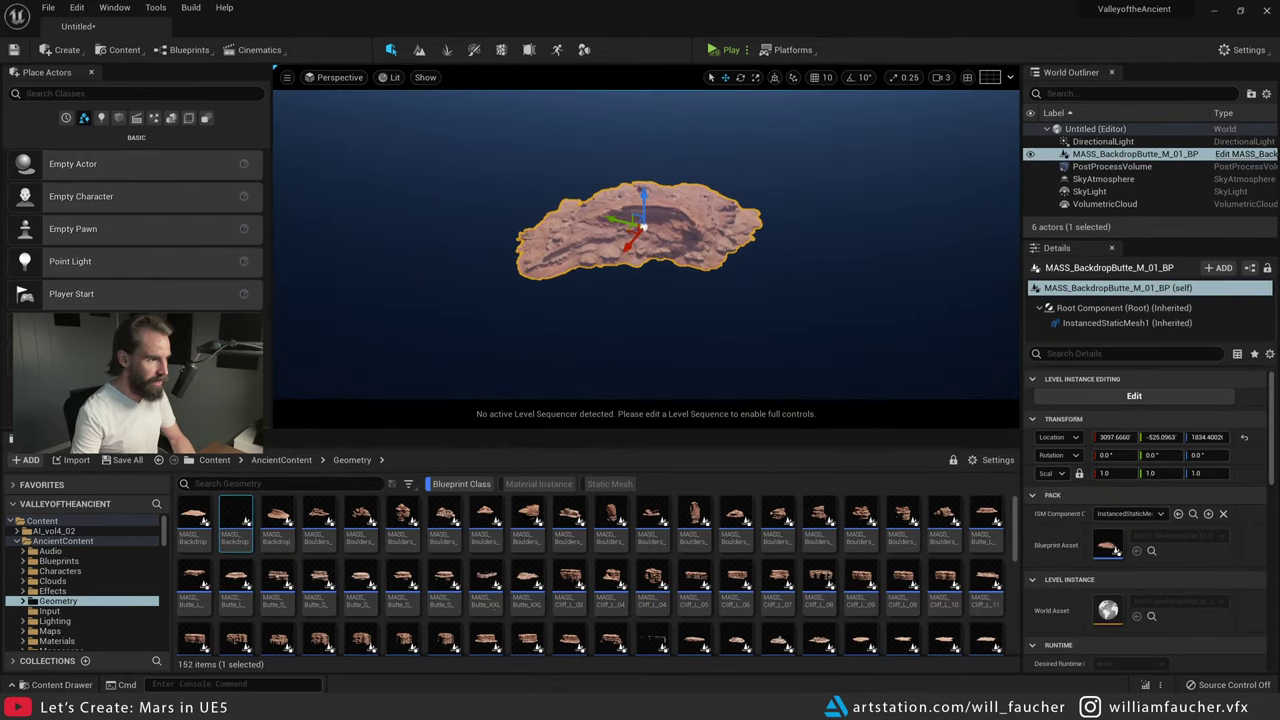
right_drag(700, 297, 772, 208)
- Raise the viewport camera speed to 8 and fly closer to the backdrop butte to inspect its surface
click(945, 78)
key(w)
key(s)
key(Escape)
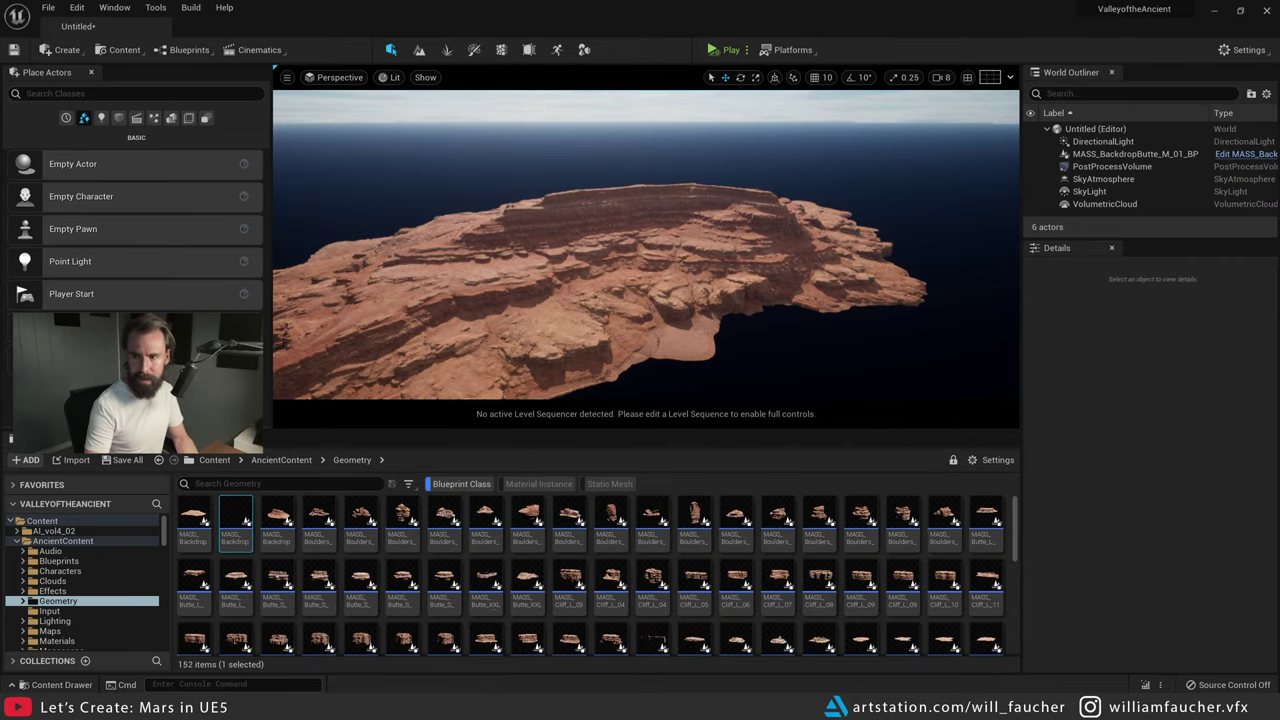
key(w)
right_drag(863, 302, 821, 317)
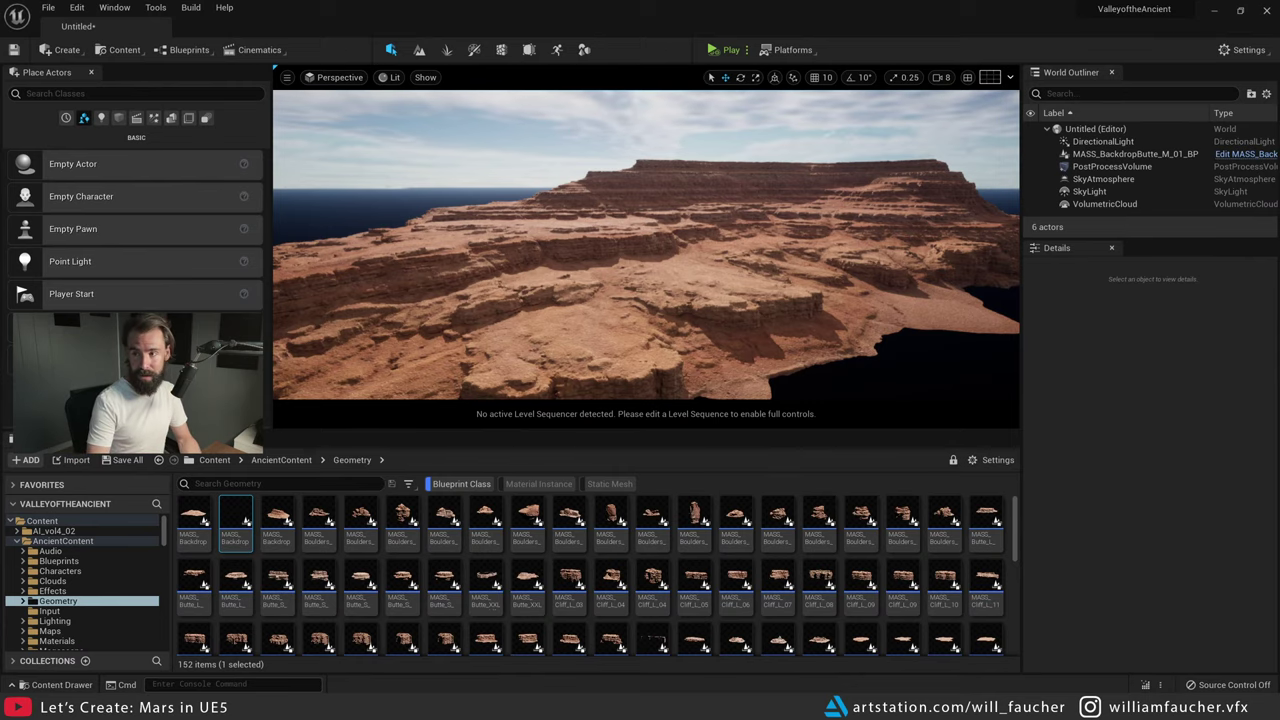
- Switch to the Chrome browser and examine the "mars sunset" reference images in Google's image search
drag(1279, 120, 609, 37)
double_click(609, 37)
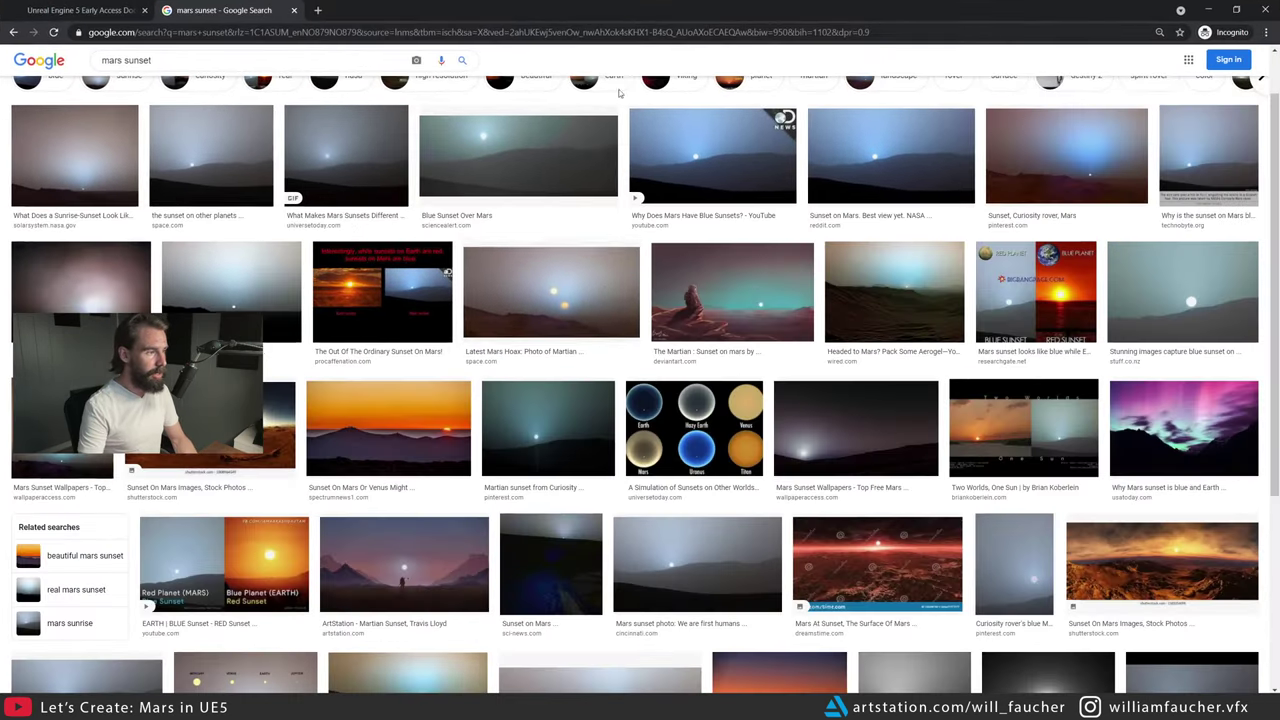
scroll(619, 93, up, 1)
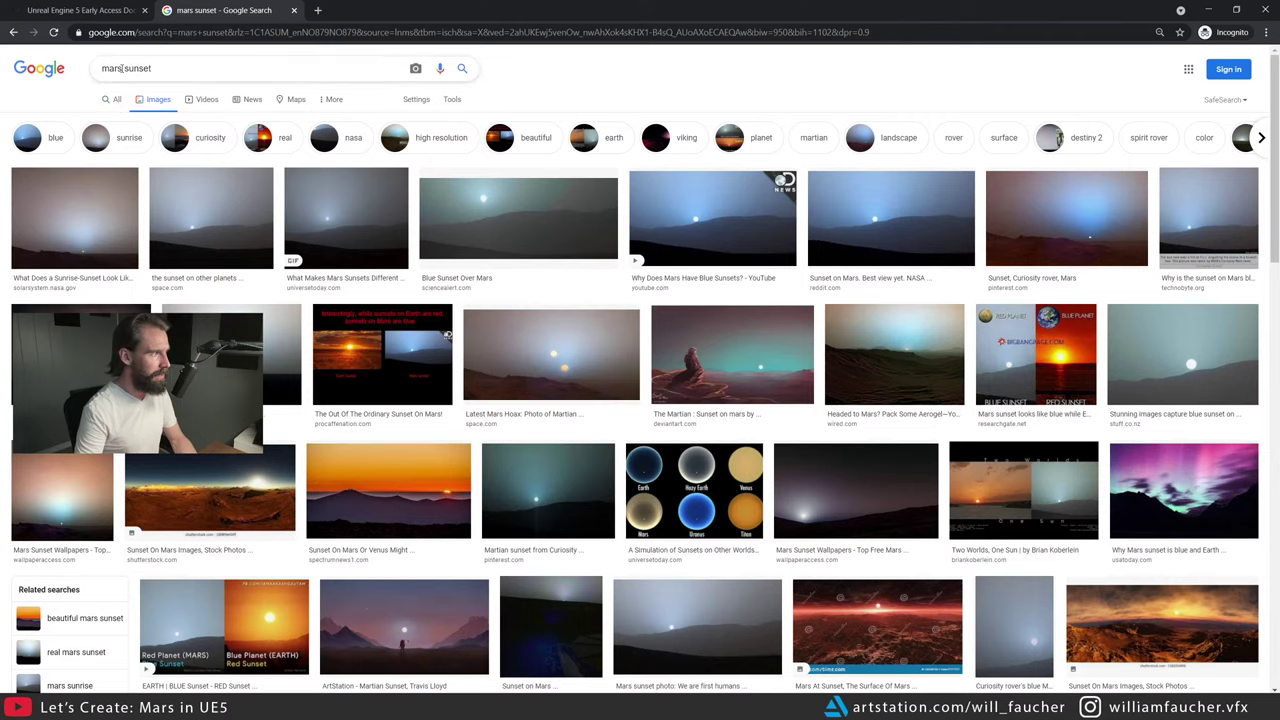
- Look through further rows of the Mars sunset image results, comparing sky colour and the glow around the sun
scroll(328, 207, down, 3)
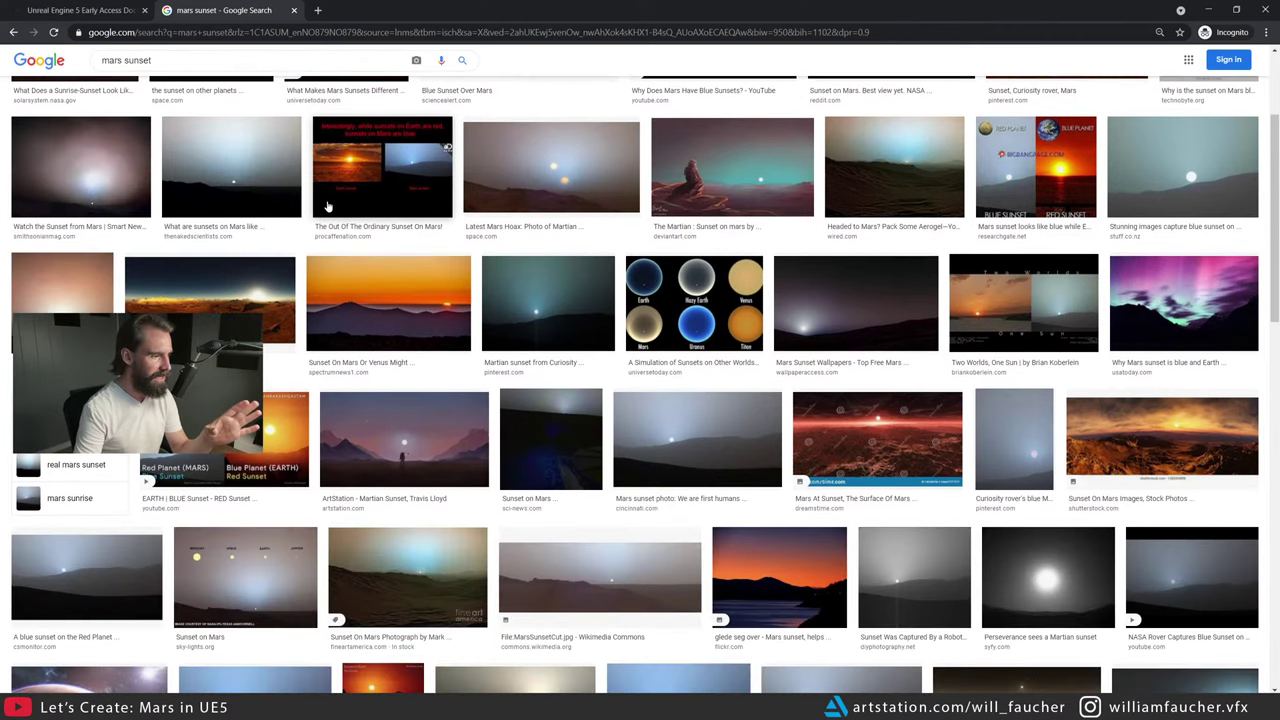
scroll(325, 207, down, 2)
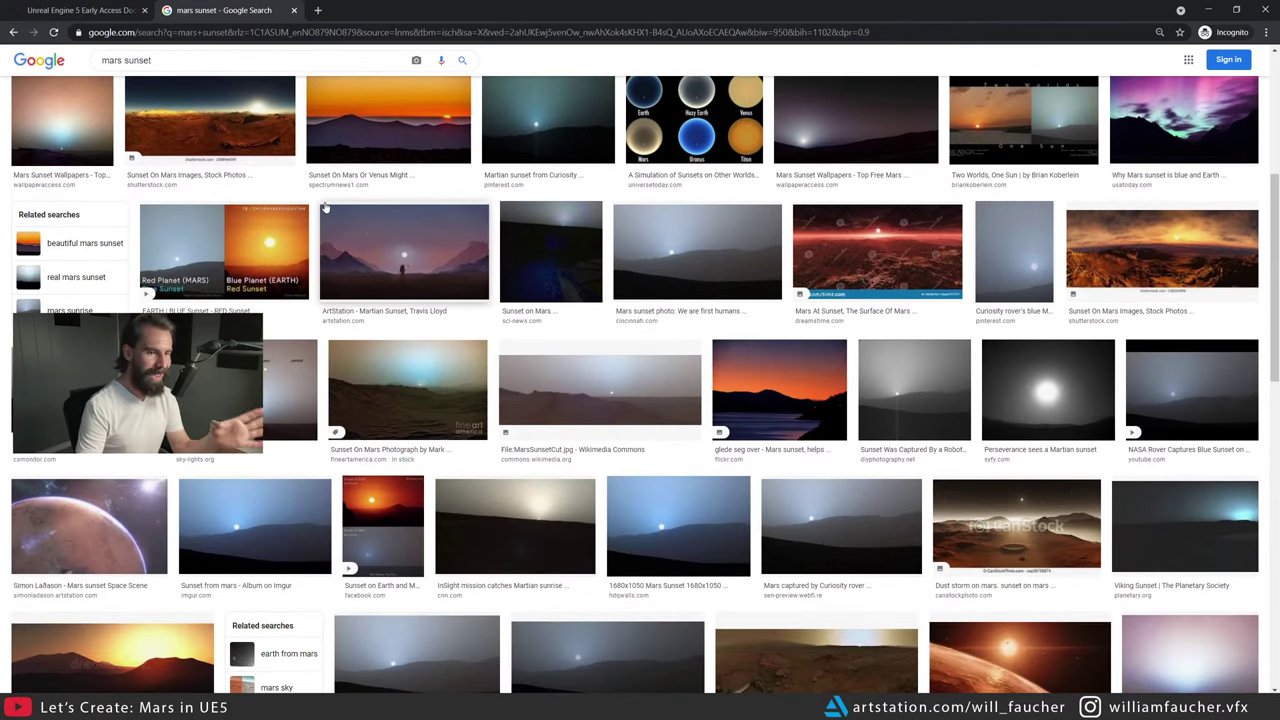
scroll(340, 207, down, 2)
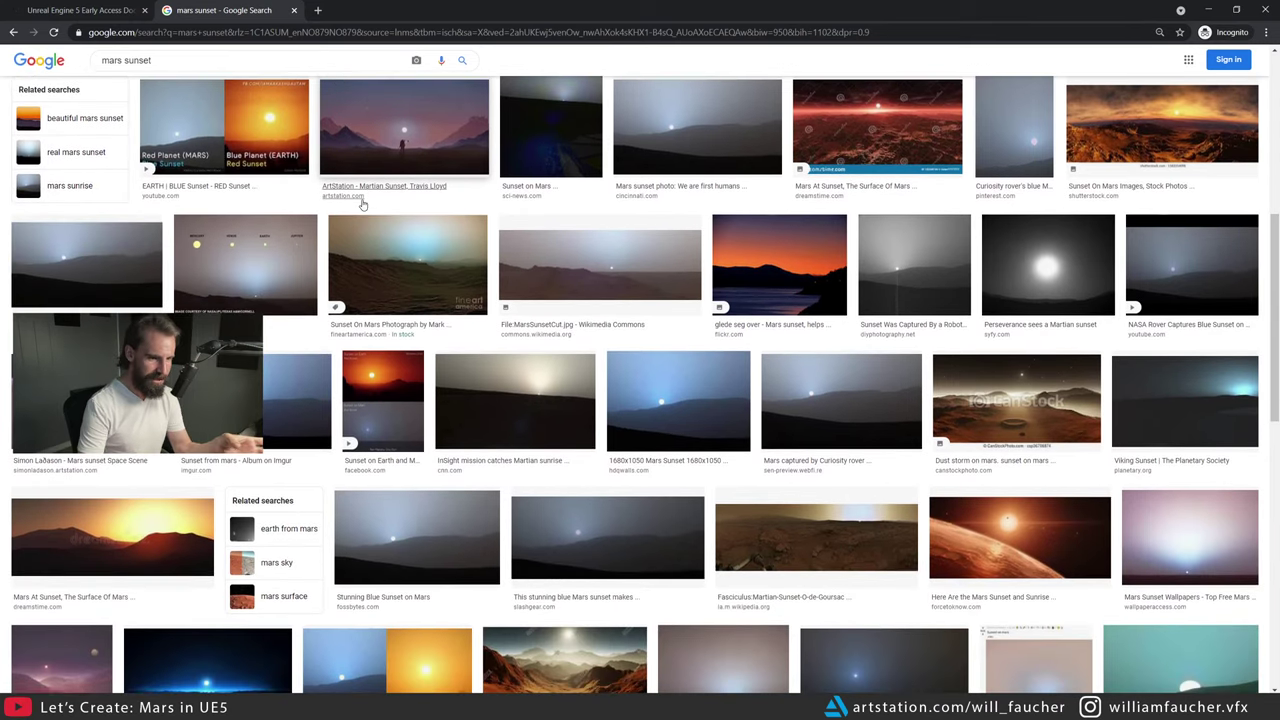
scroll(472, 207, up, 3)
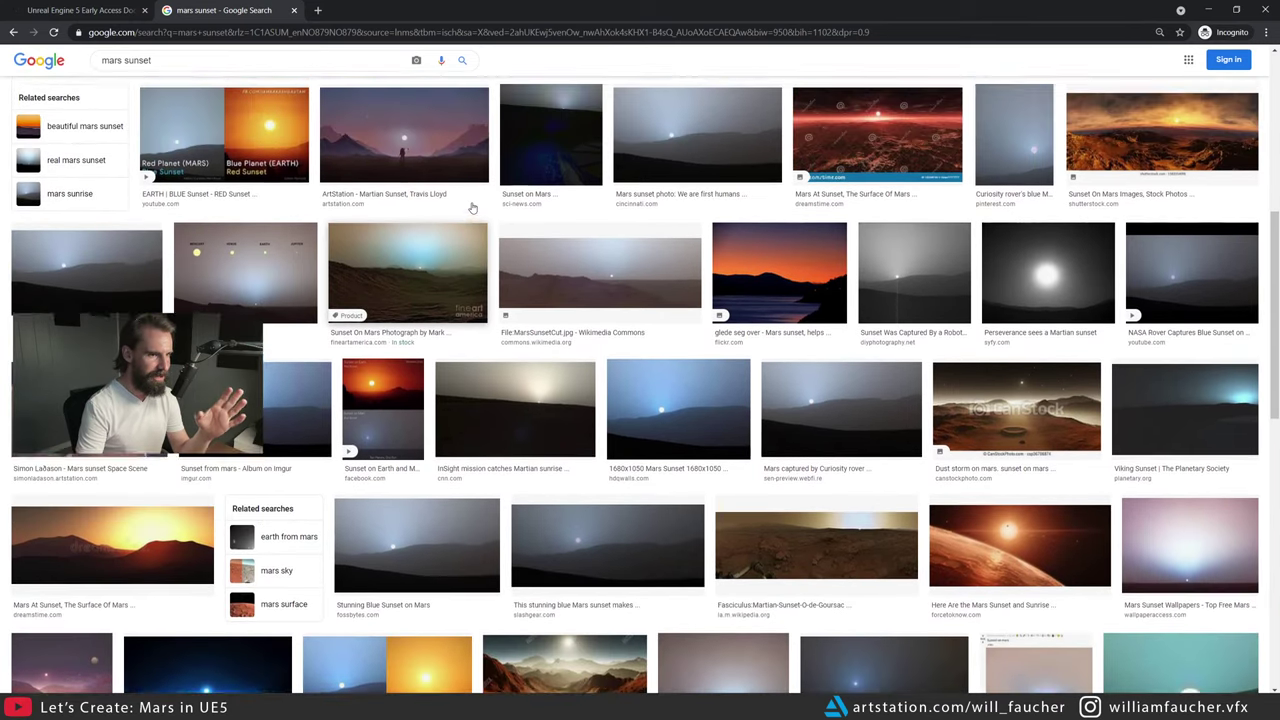
scroll(472, 207, up, 3)
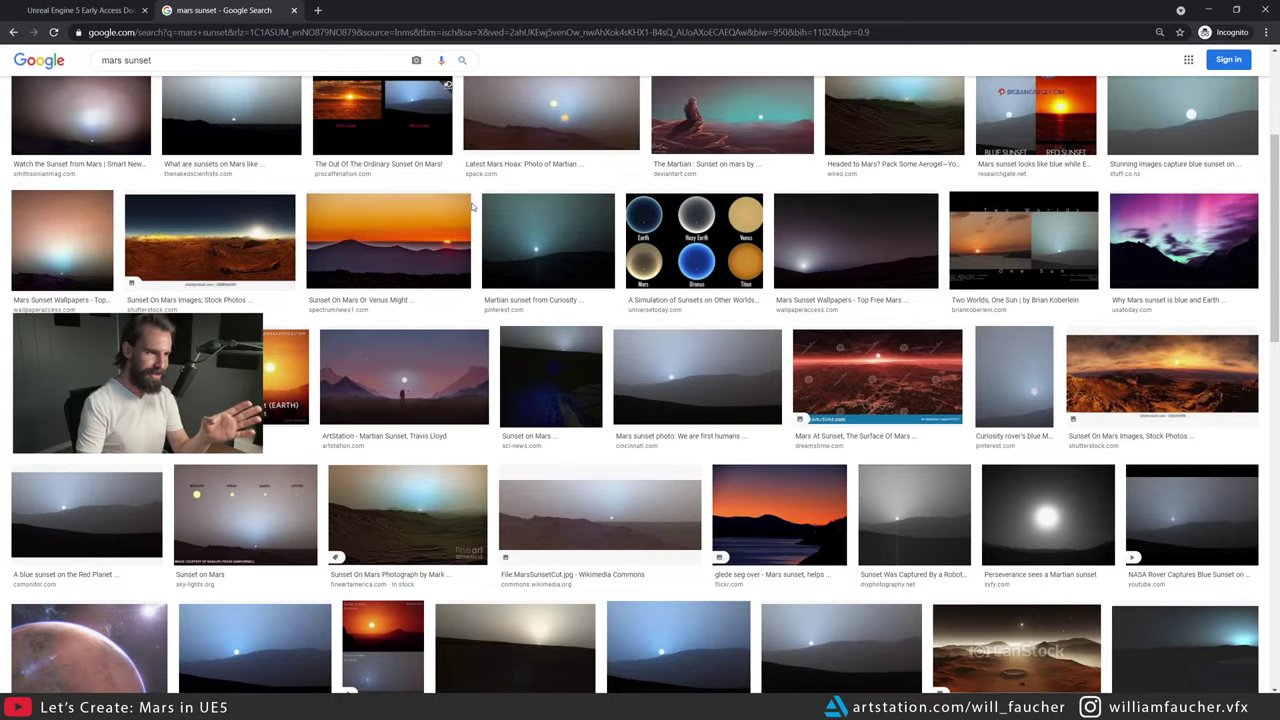
scroll(471, 201, up, 2)
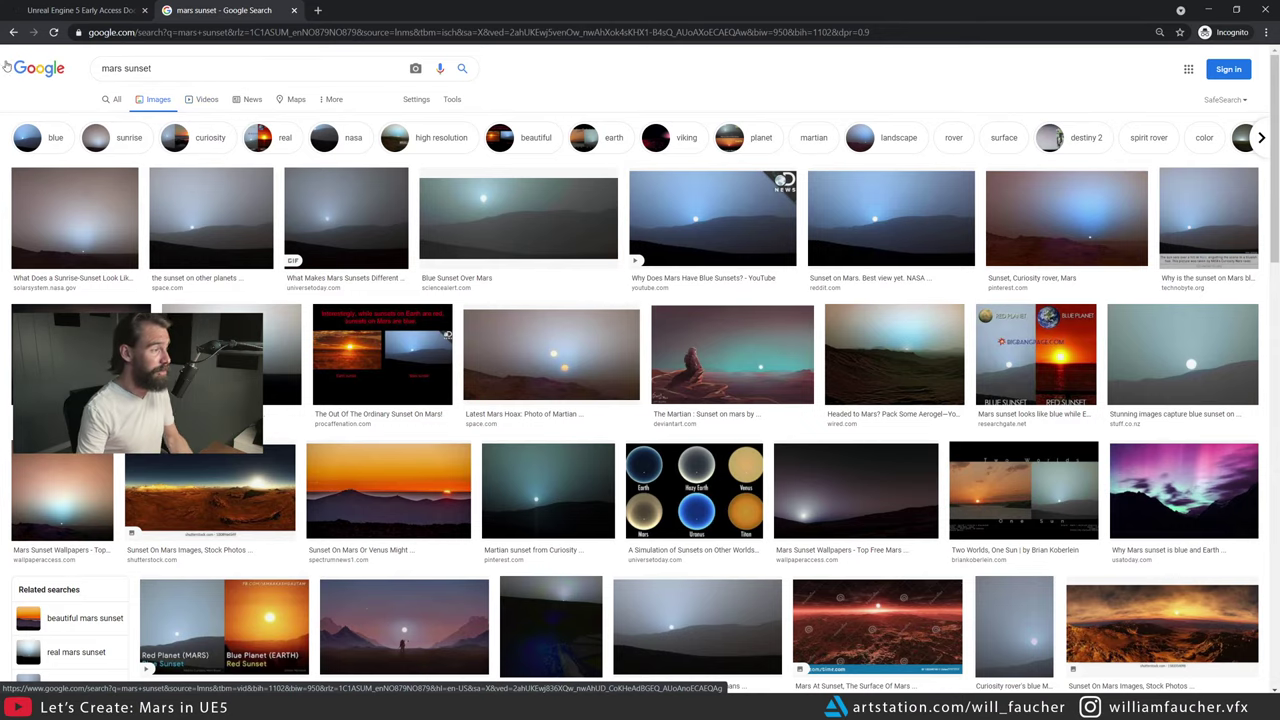
- Search Google Images for "mars landscape" and look over the first rows of results
click(185, 68)
key(ctrl+a)
text(ma)
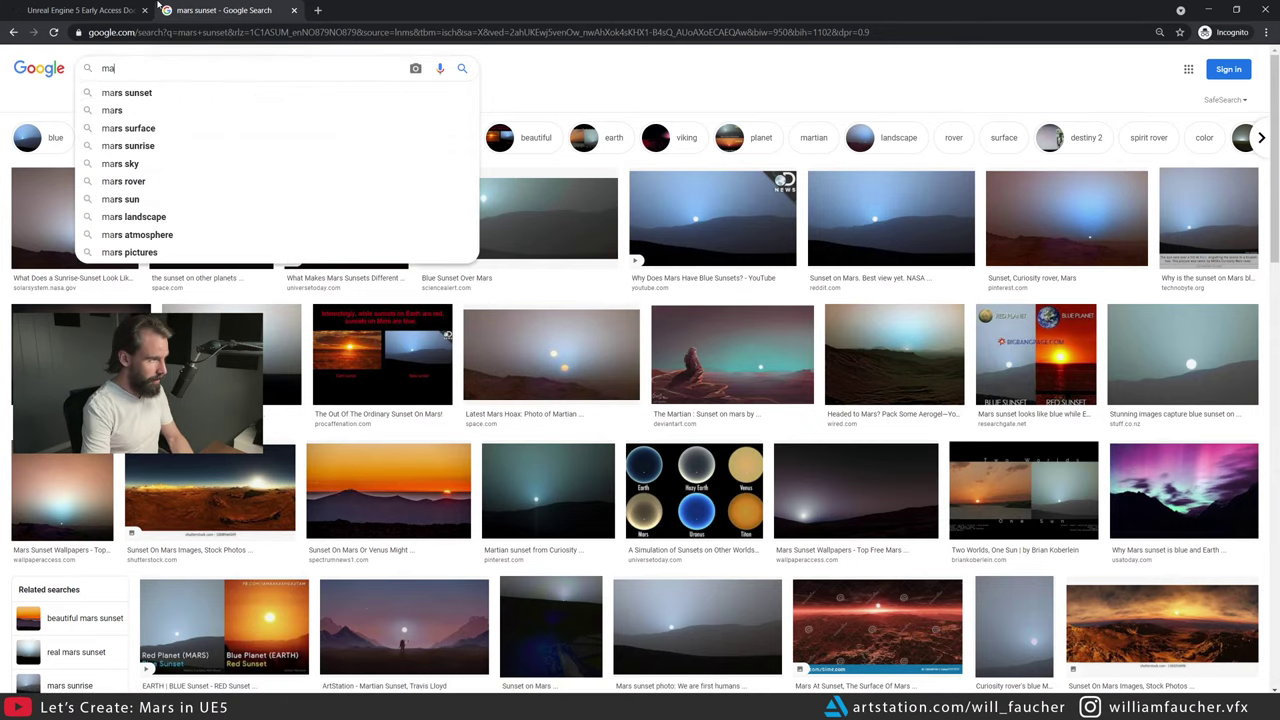
text(rs landscape)
key(Return)
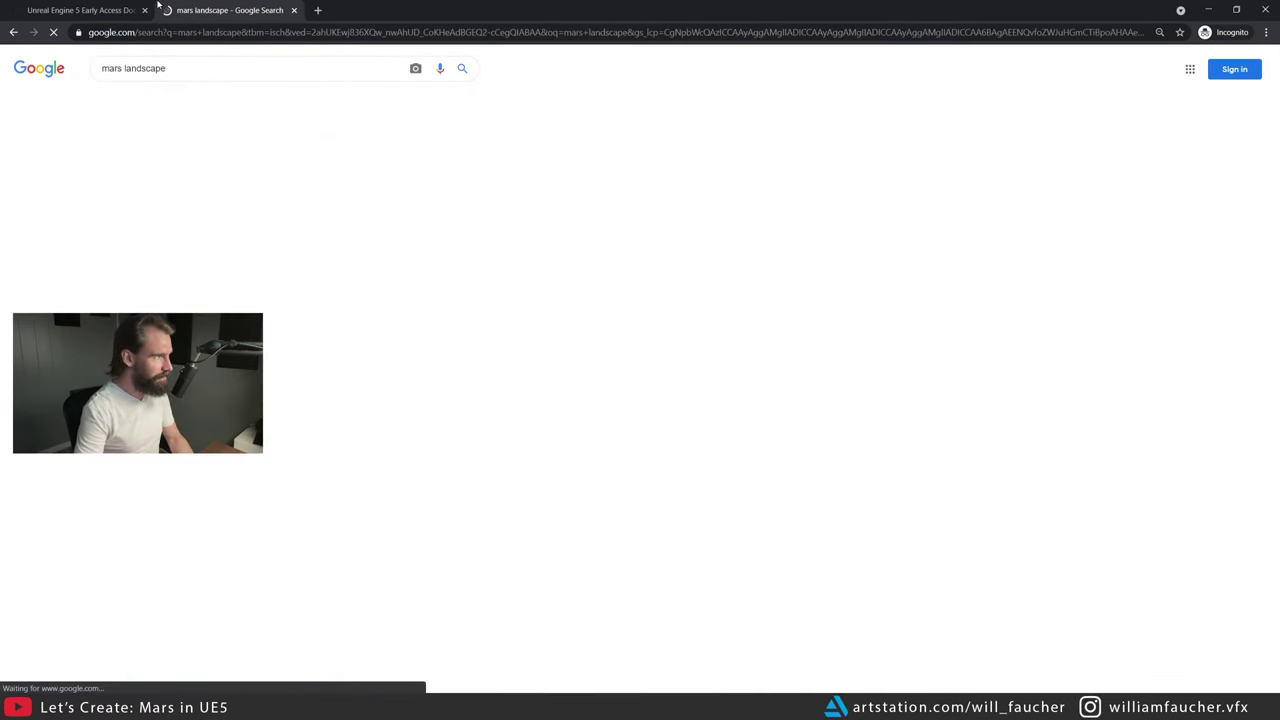
scroll(428, 203, down, 3)
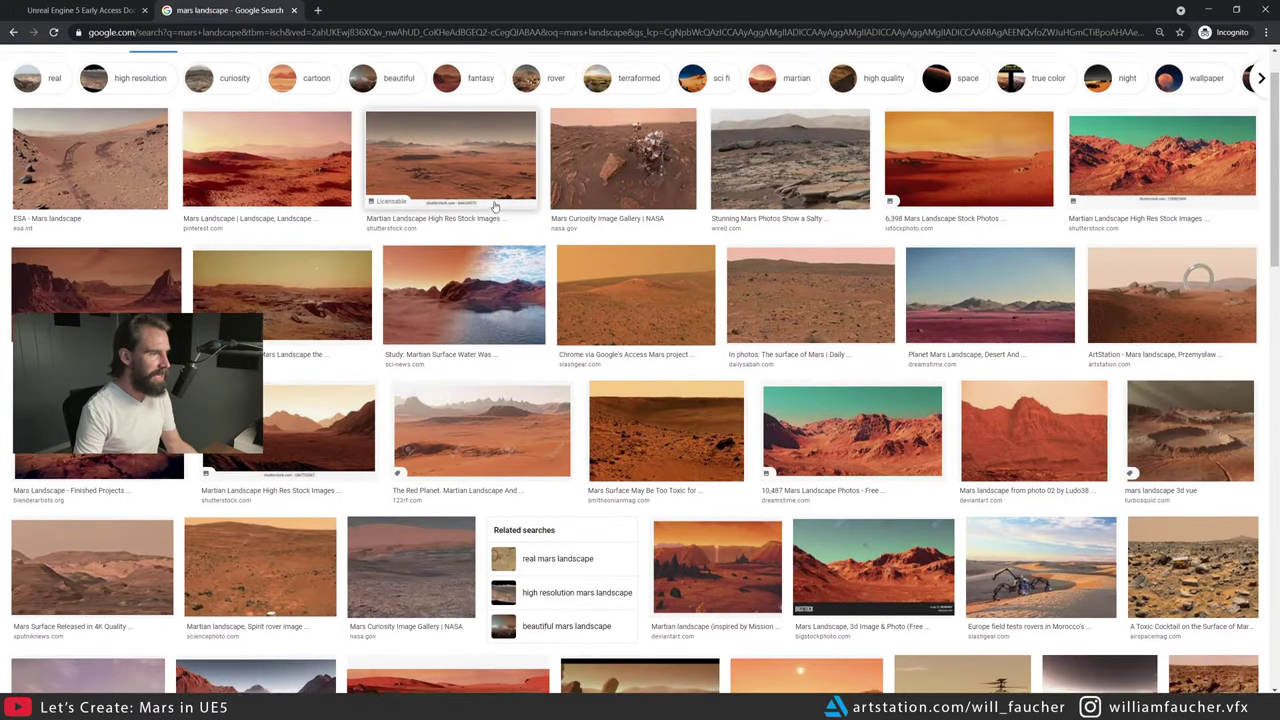
scroll(665, 212, up, 1)
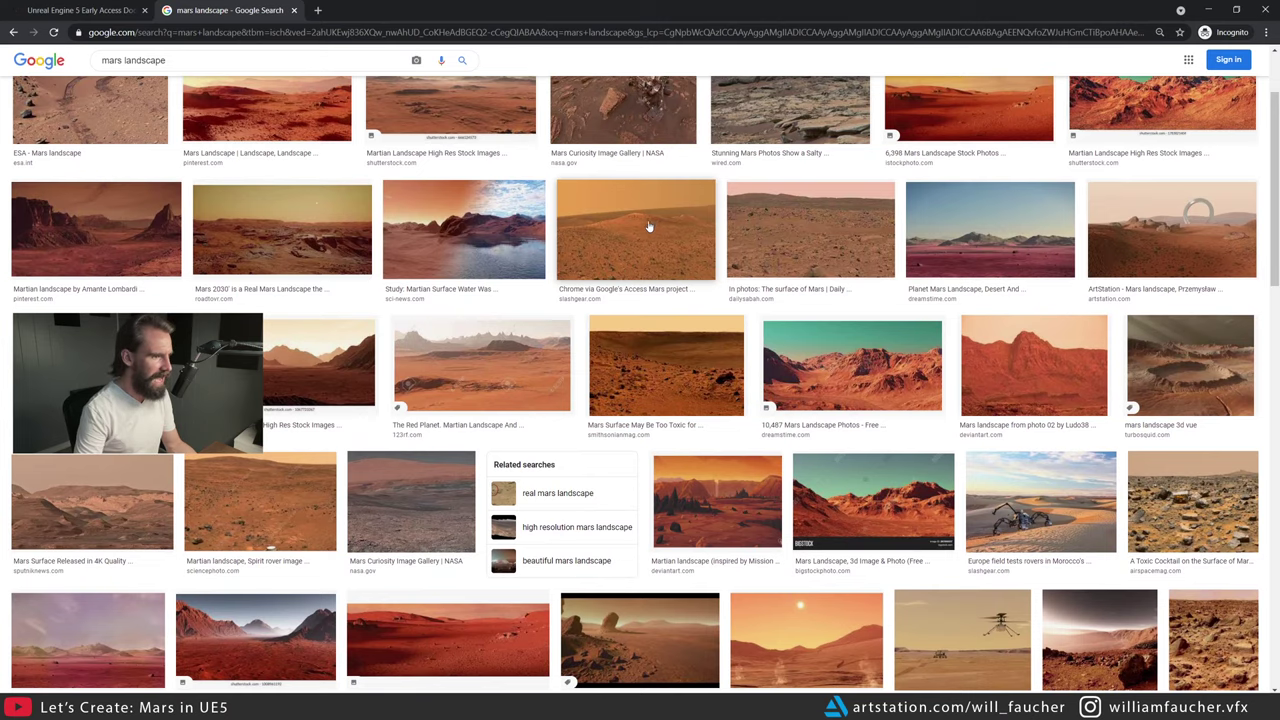
- Preview the SlashGear and Dreamstime Mars landscape images, examining the ground, rock shapes and sky
click(666, 229)
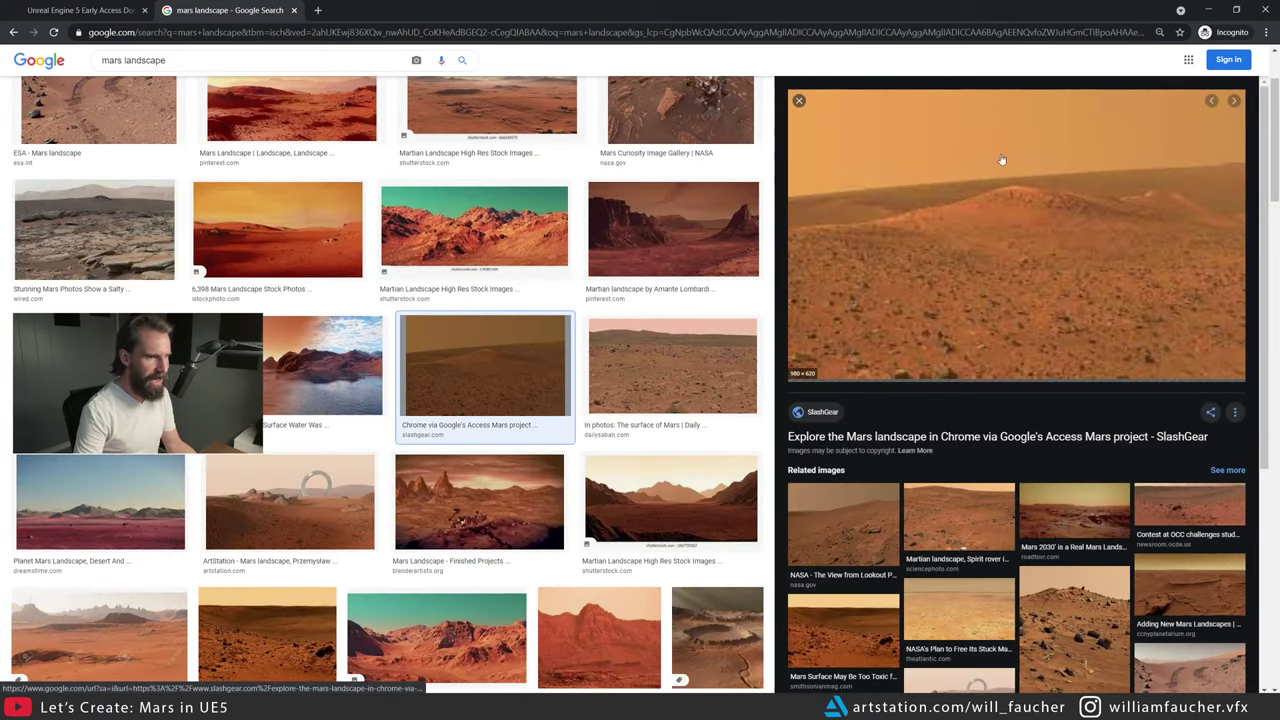
scroll(942, 220, down, 1)
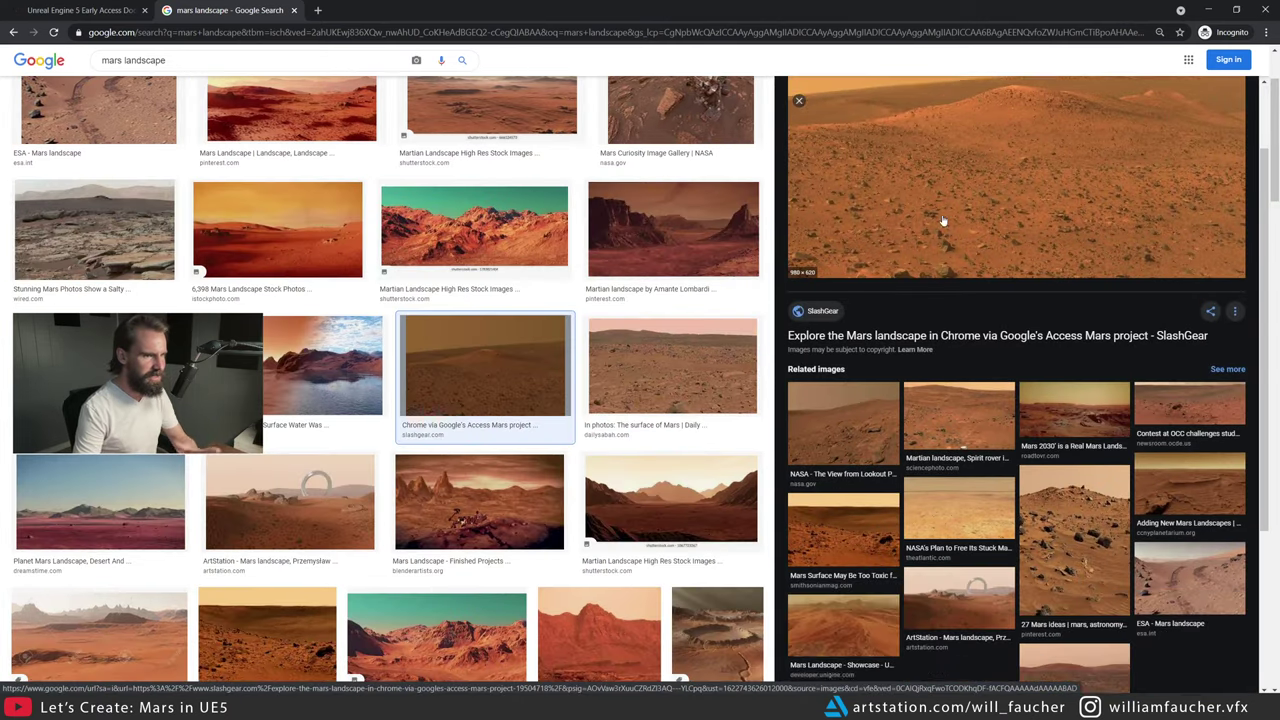
scroll(942, 220, up, 1)
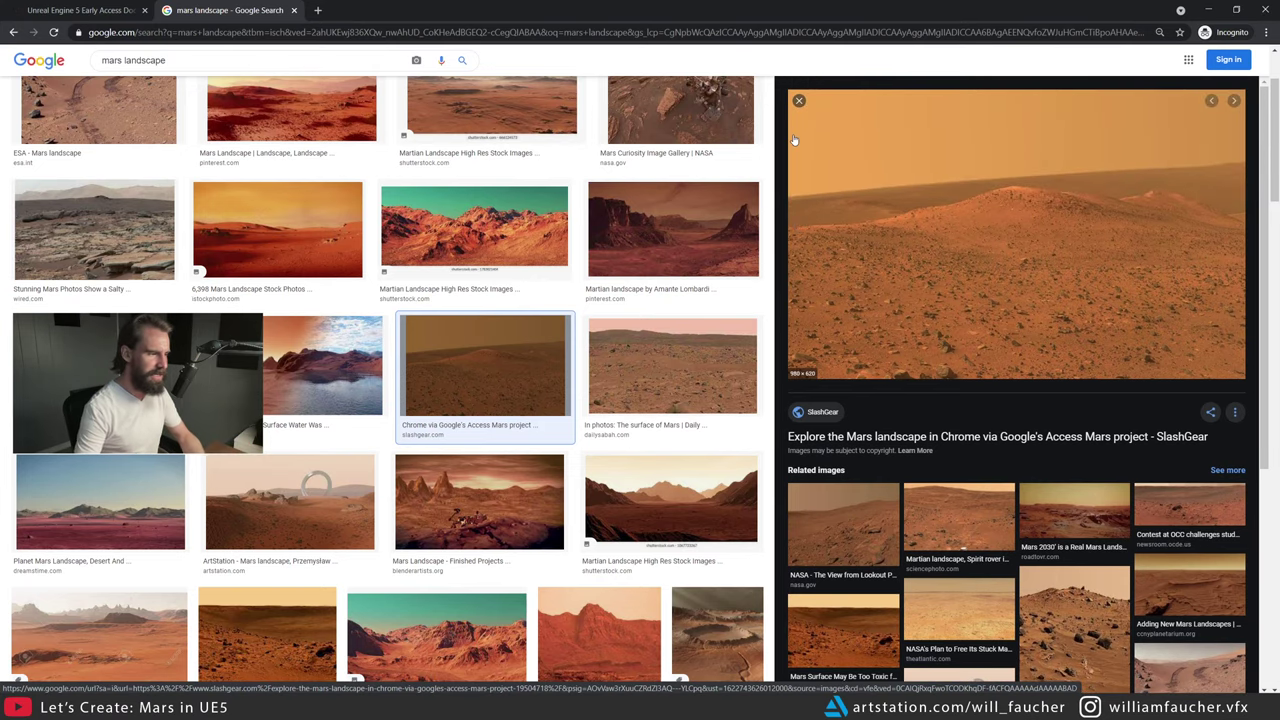
scroll(399, 345, down, 4)
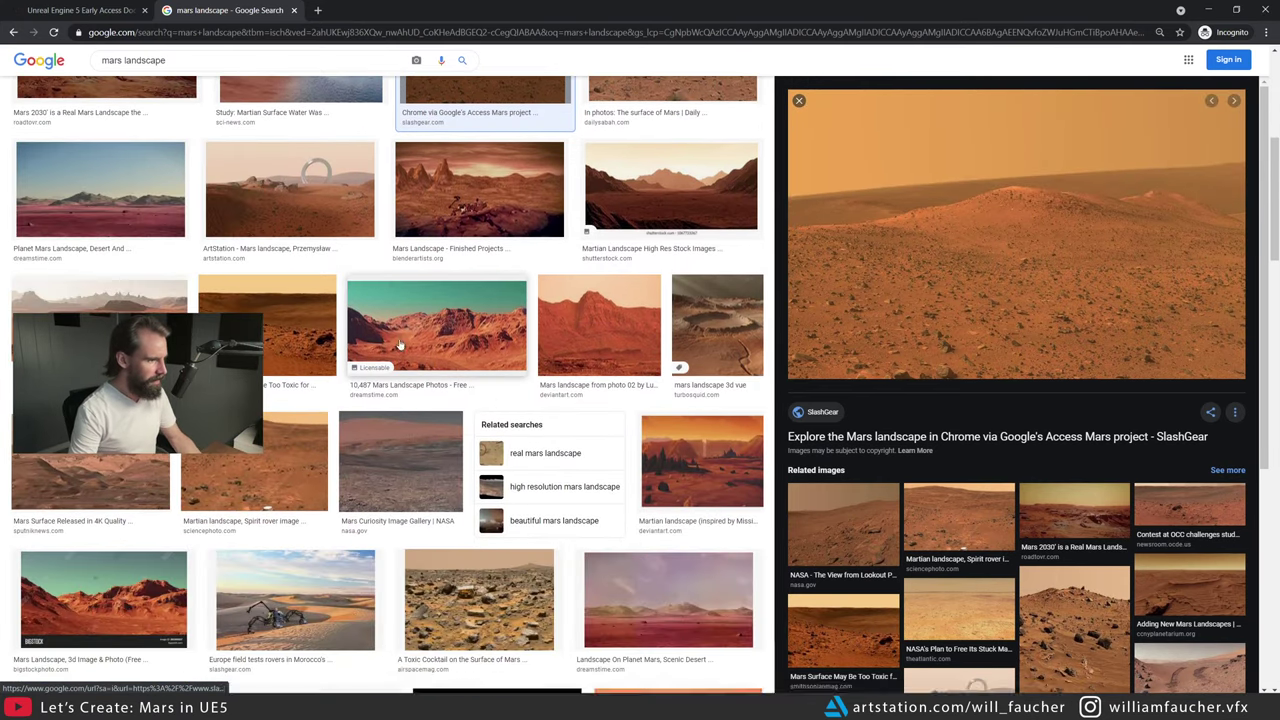
click(399, 345)
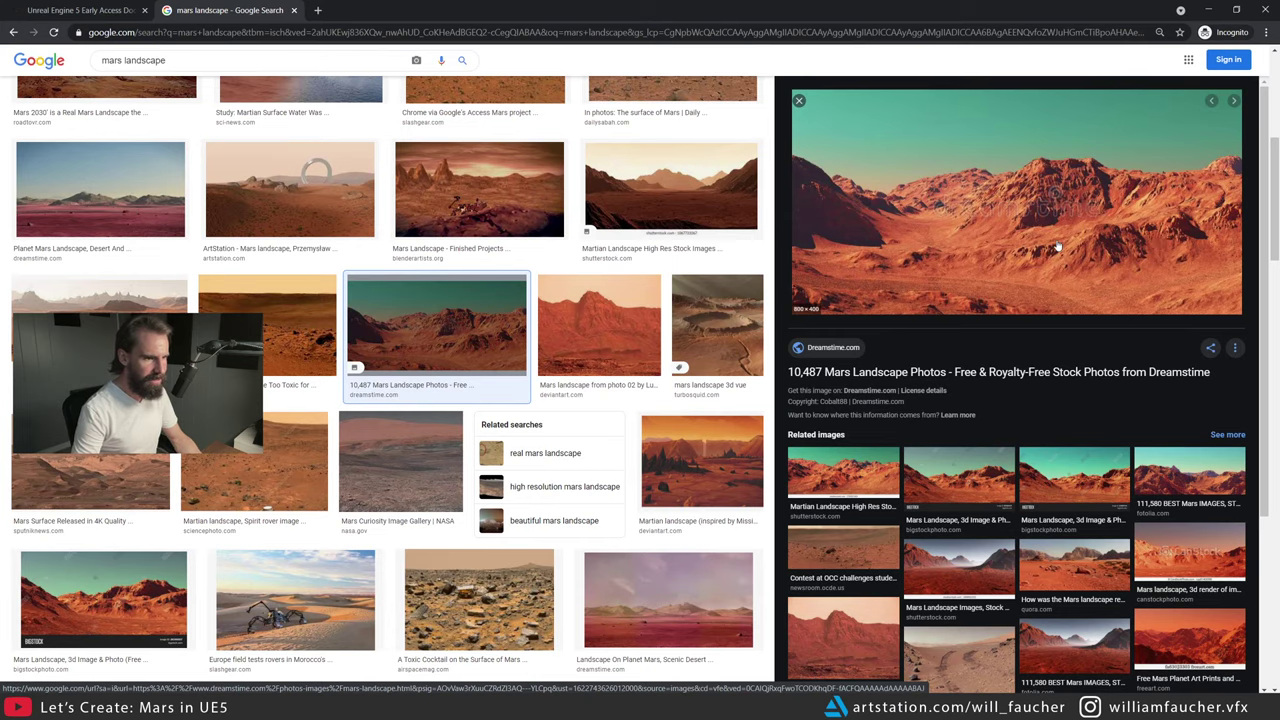
scroll(1122, 228, down, 1)
scroll(1122, 228, up, 1)
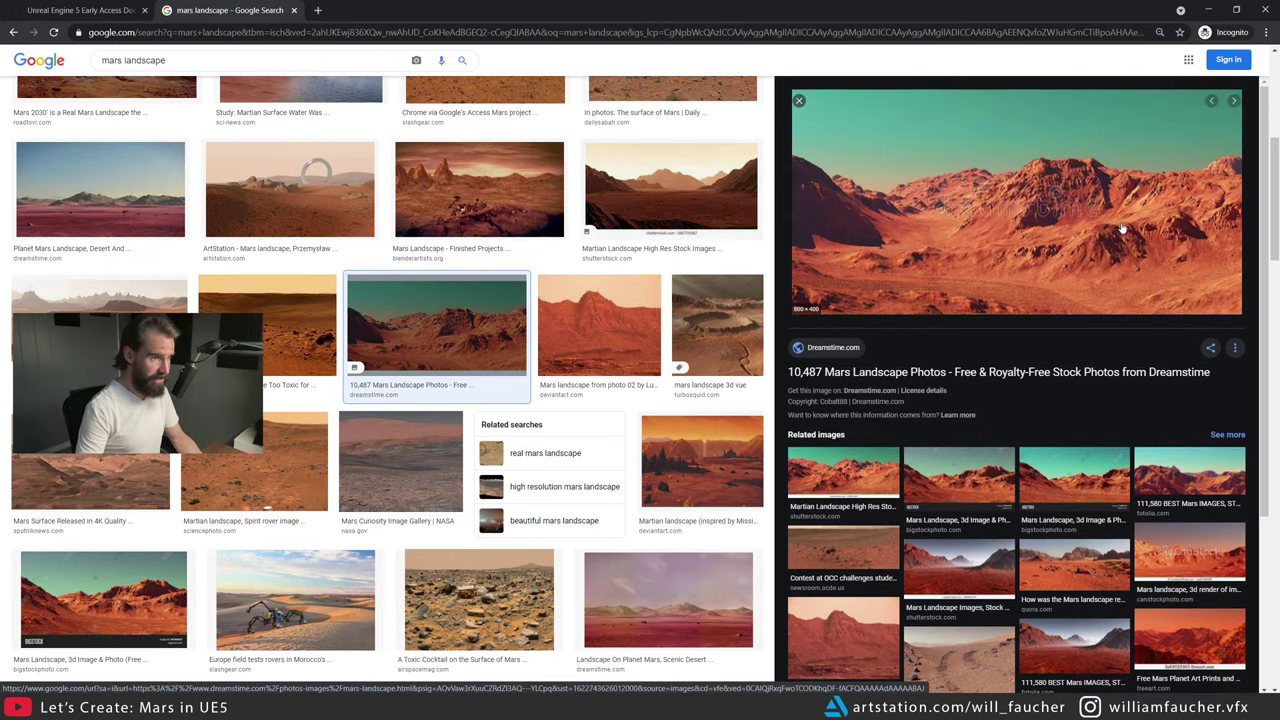
- Browse further down the Mars landscape results and preview the ESA image with the rover tracks
scroll(580, 357, down, 2)
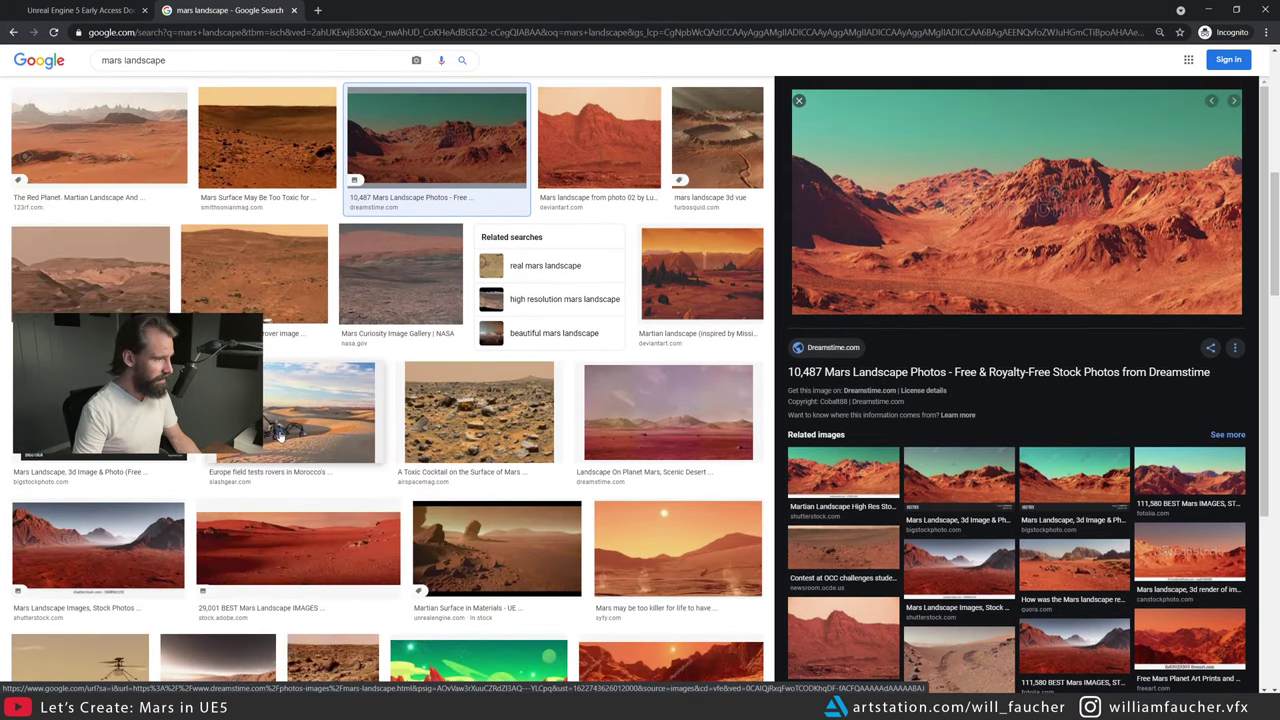
scroll(280, 435, down, 2)
scroll(329, 371, down, 2)
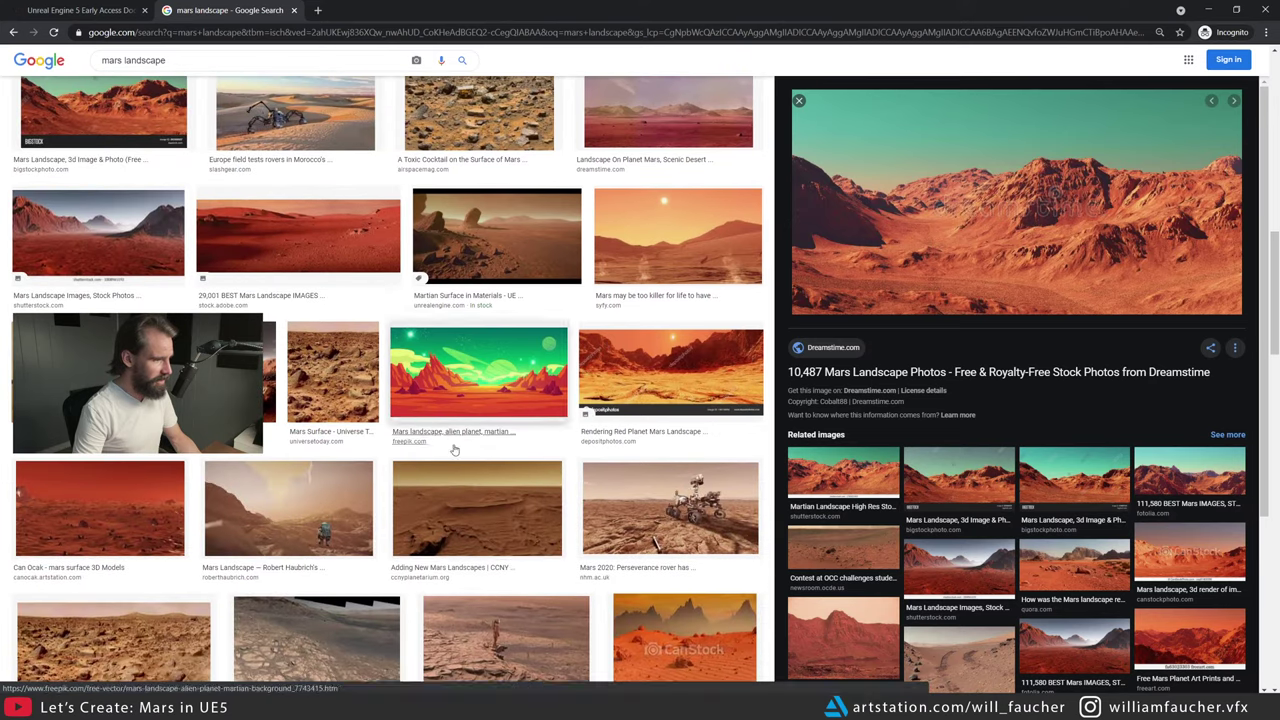
scroll(436, 508, down, 2)
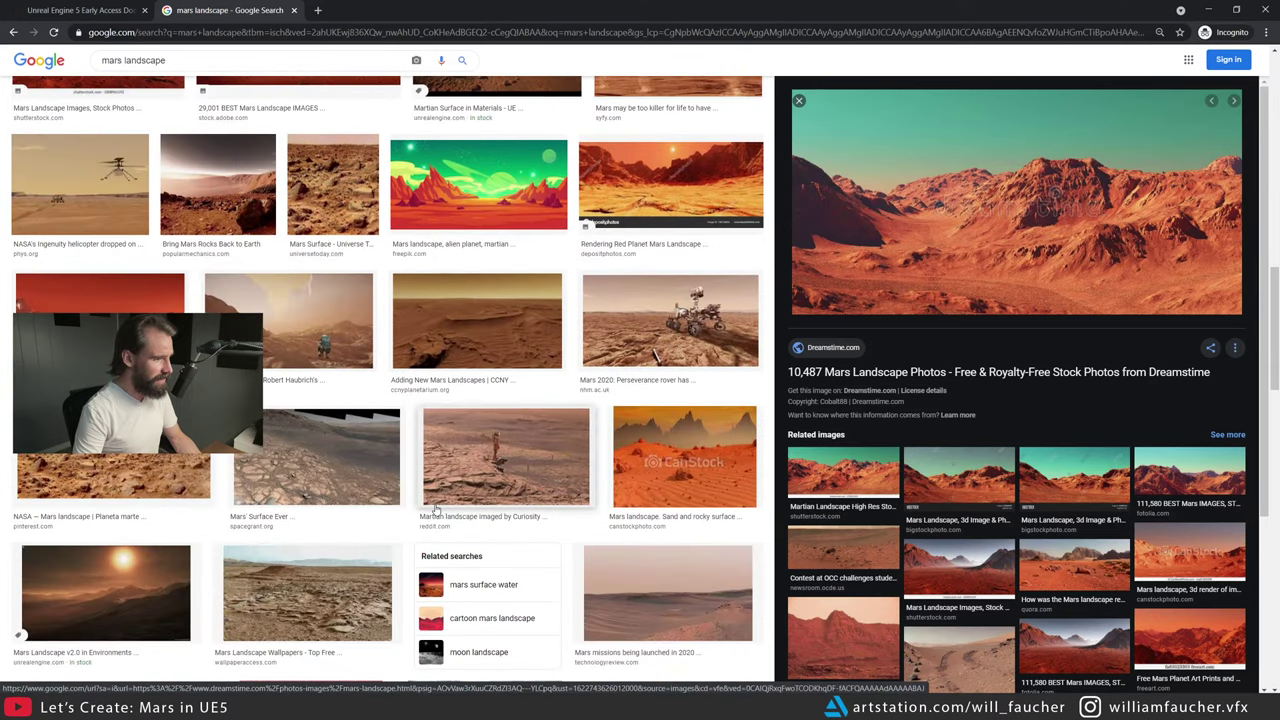
scroll(480, 490, down, 10)
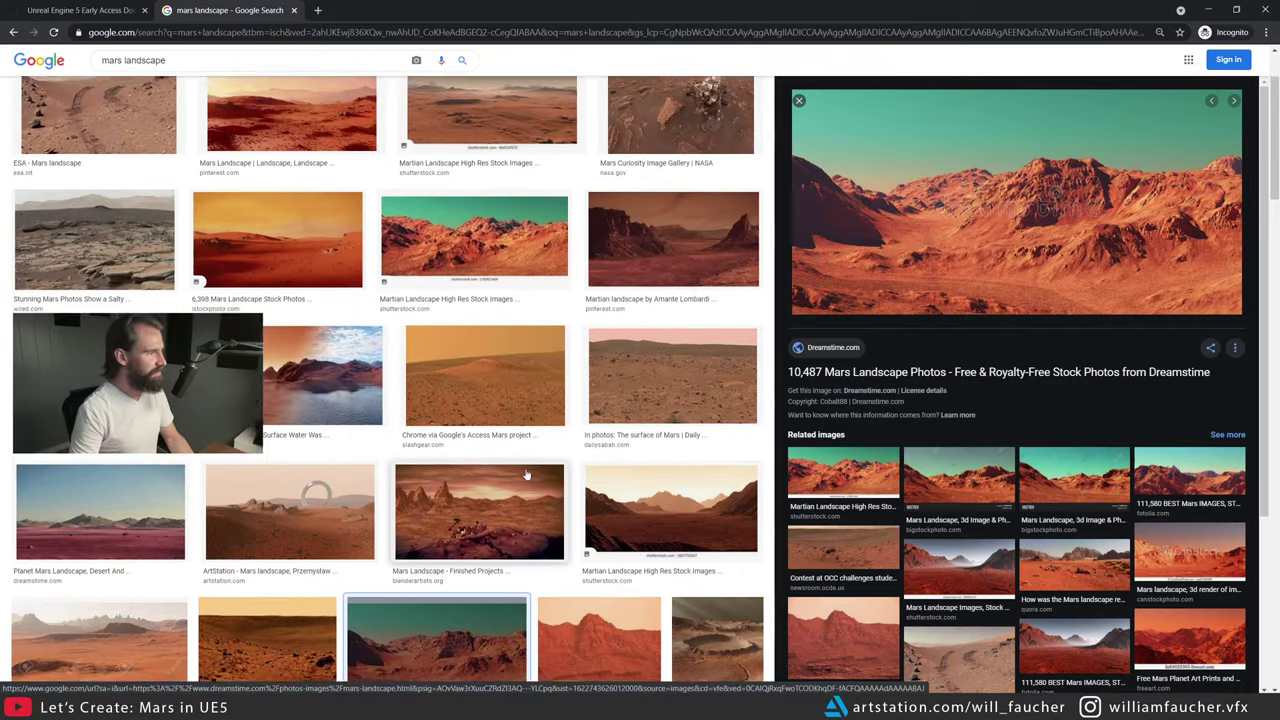
scroll(527, 474, up, 2)
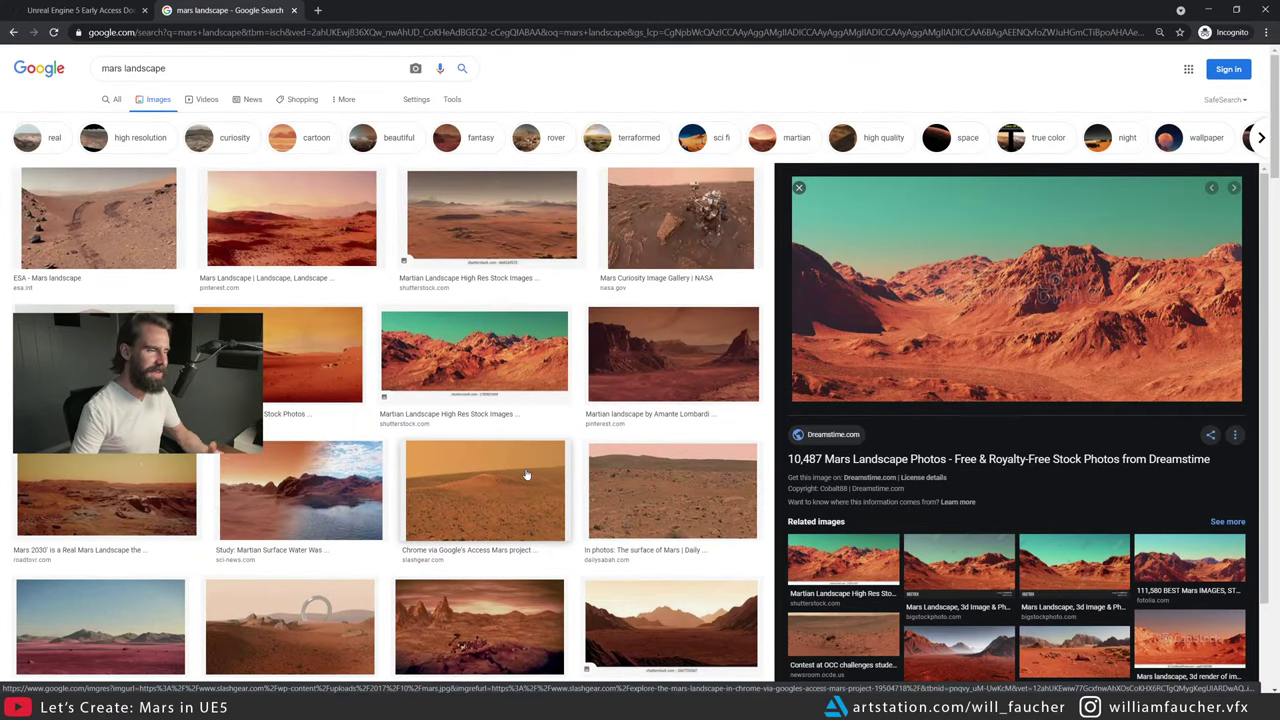
click(65, 222)
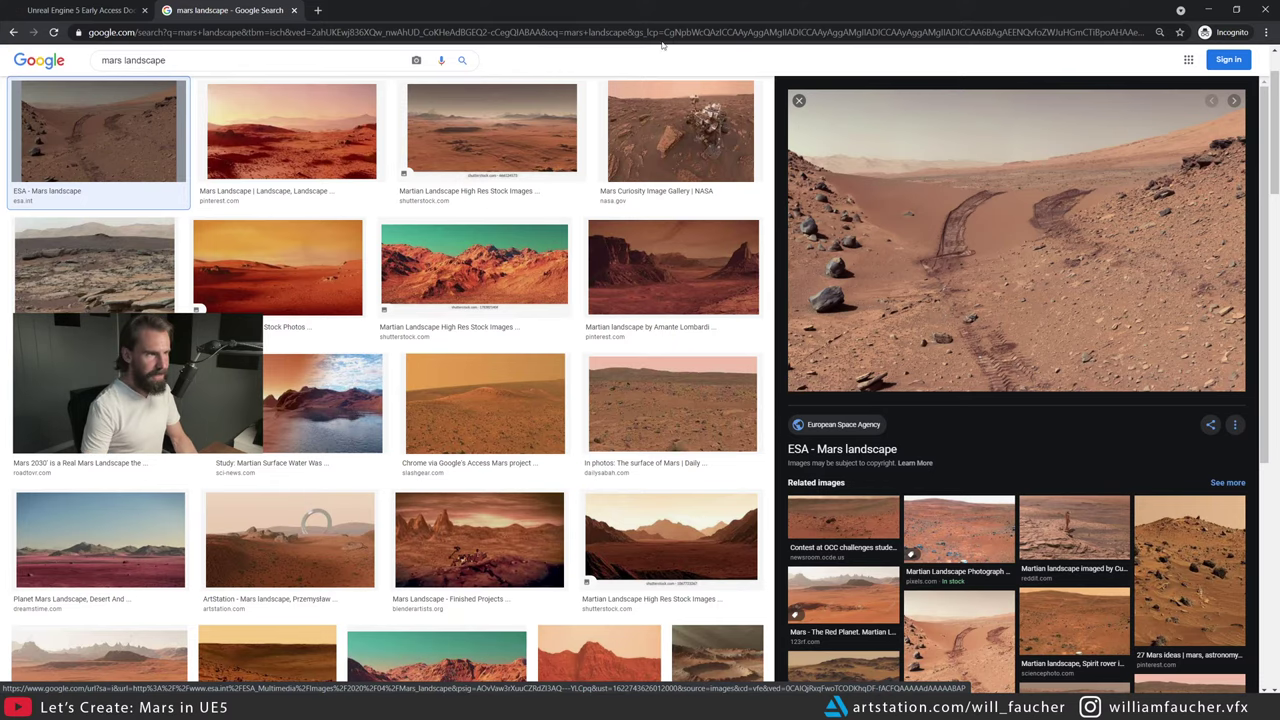
- Switch back to the Unreal Editor, display the frame rate in the viewport and look around the backdrop butte
drag(600, 11, 1279, 48)
right_drag(686, 206, 870, 206)
right_drag(649, 195, 649, 195)
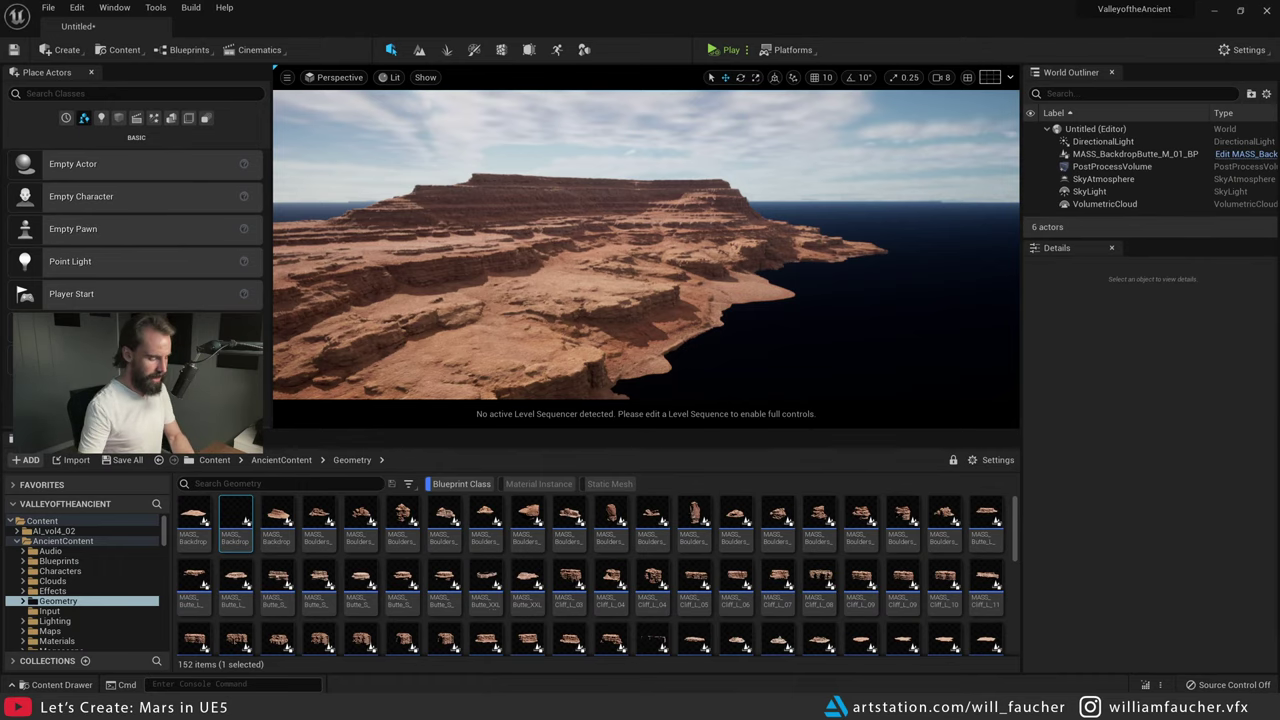
key(ctrl+shift+h)
right_drag(628, 272, 622, 252)
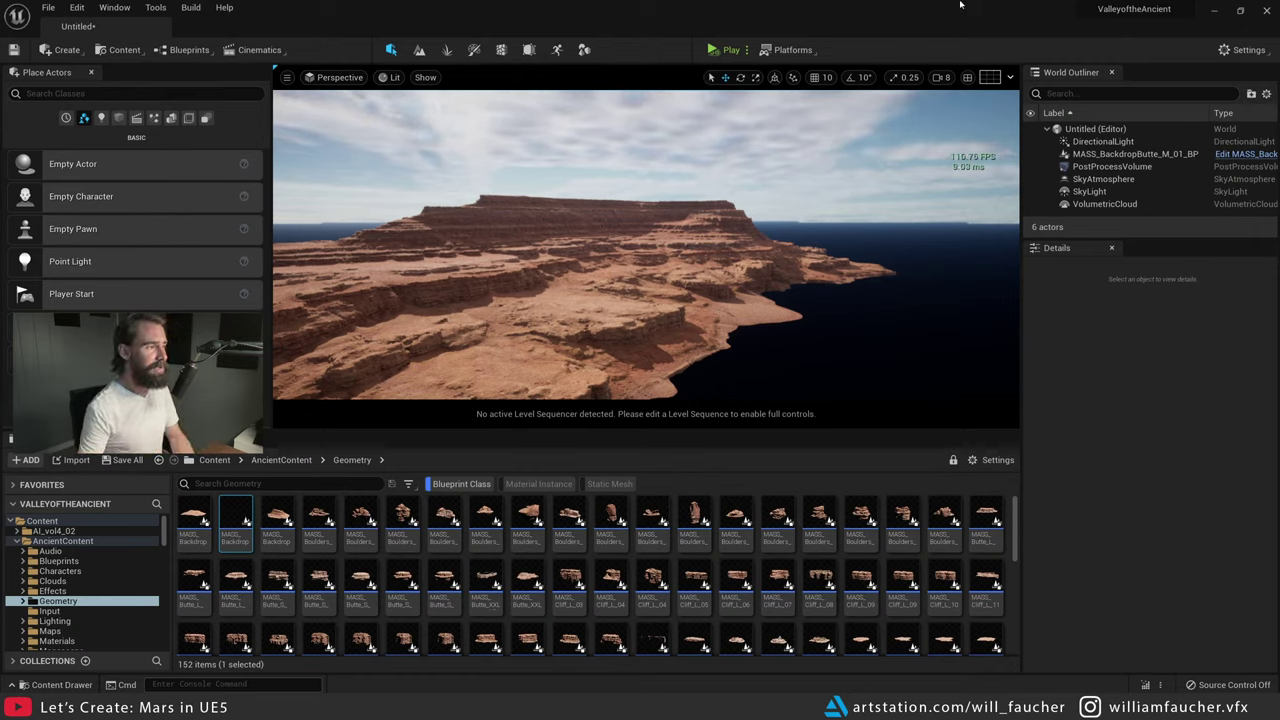
- Add a level sequence named livestreamCamera, saved in the root Content folder
click(264, 52)
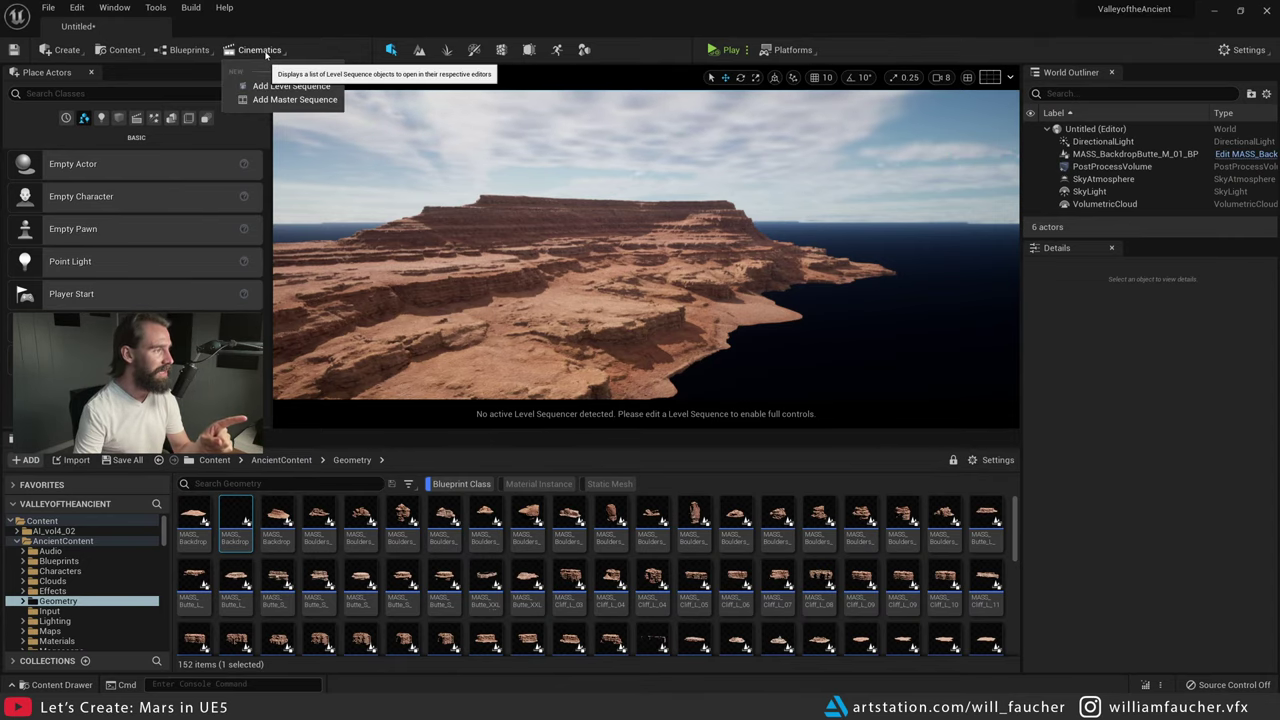
click(300, 86)
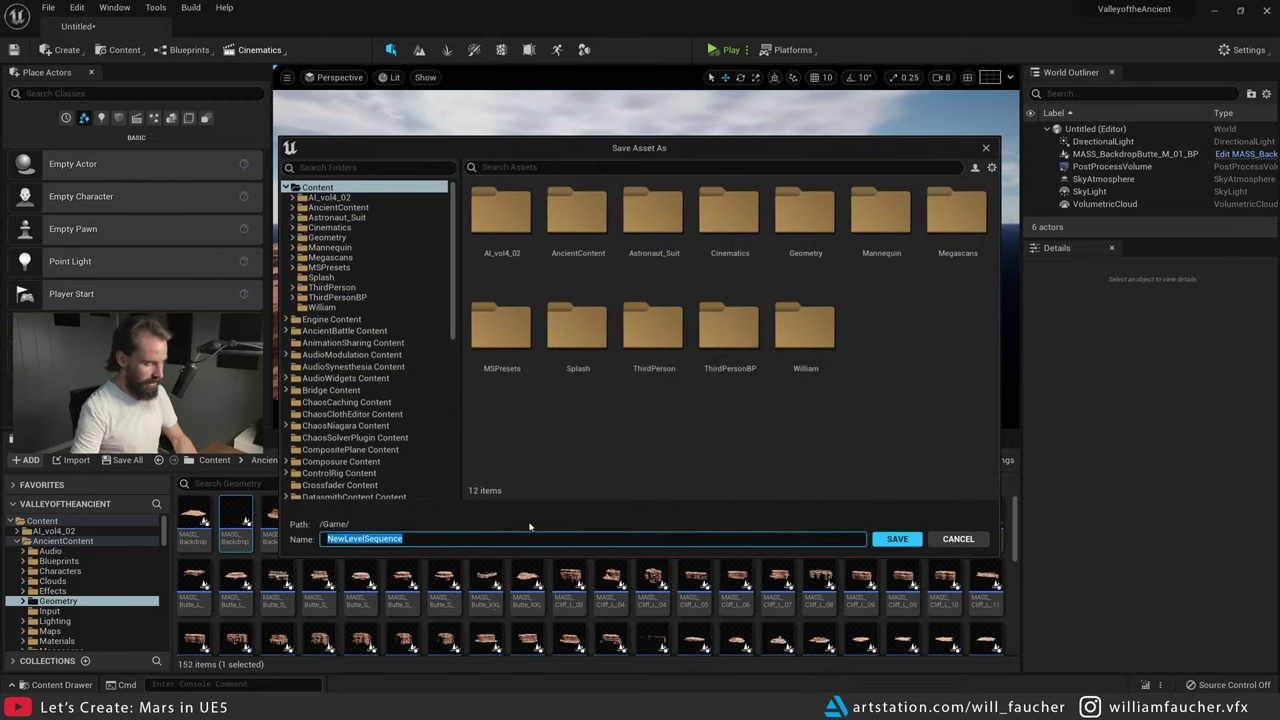
text(I)
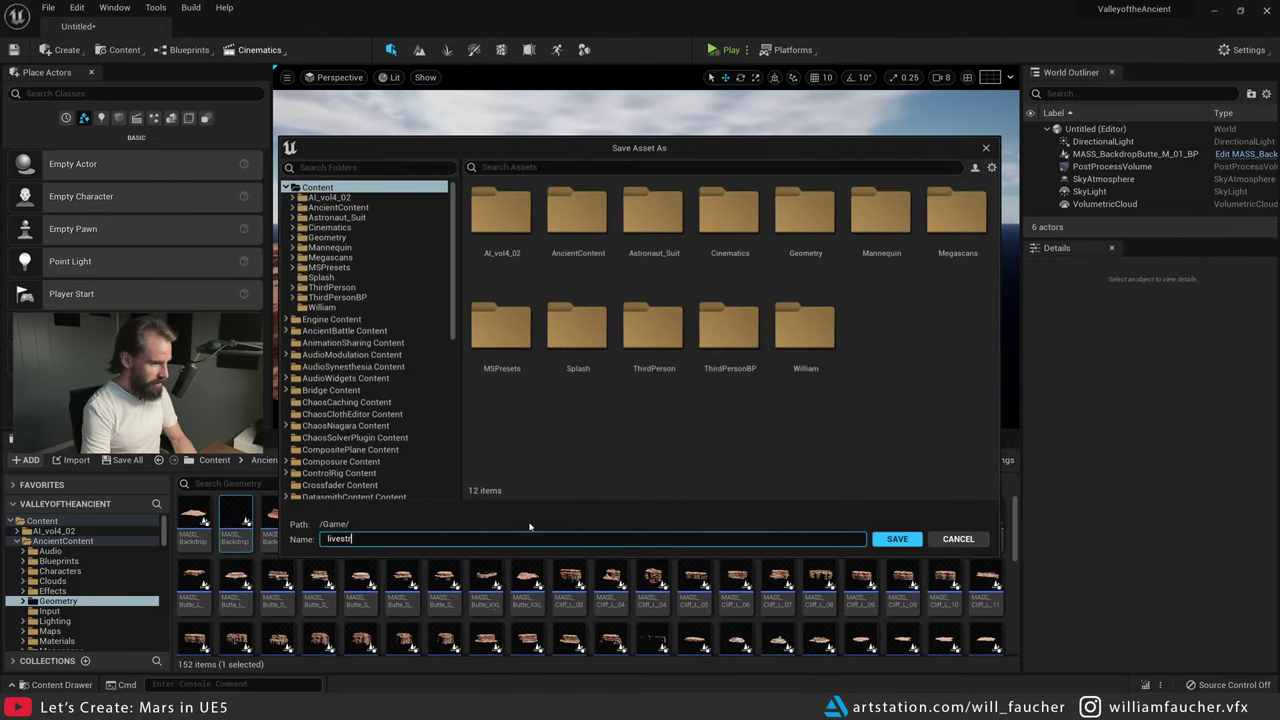
text(ivestreamCamera)
key(Return)
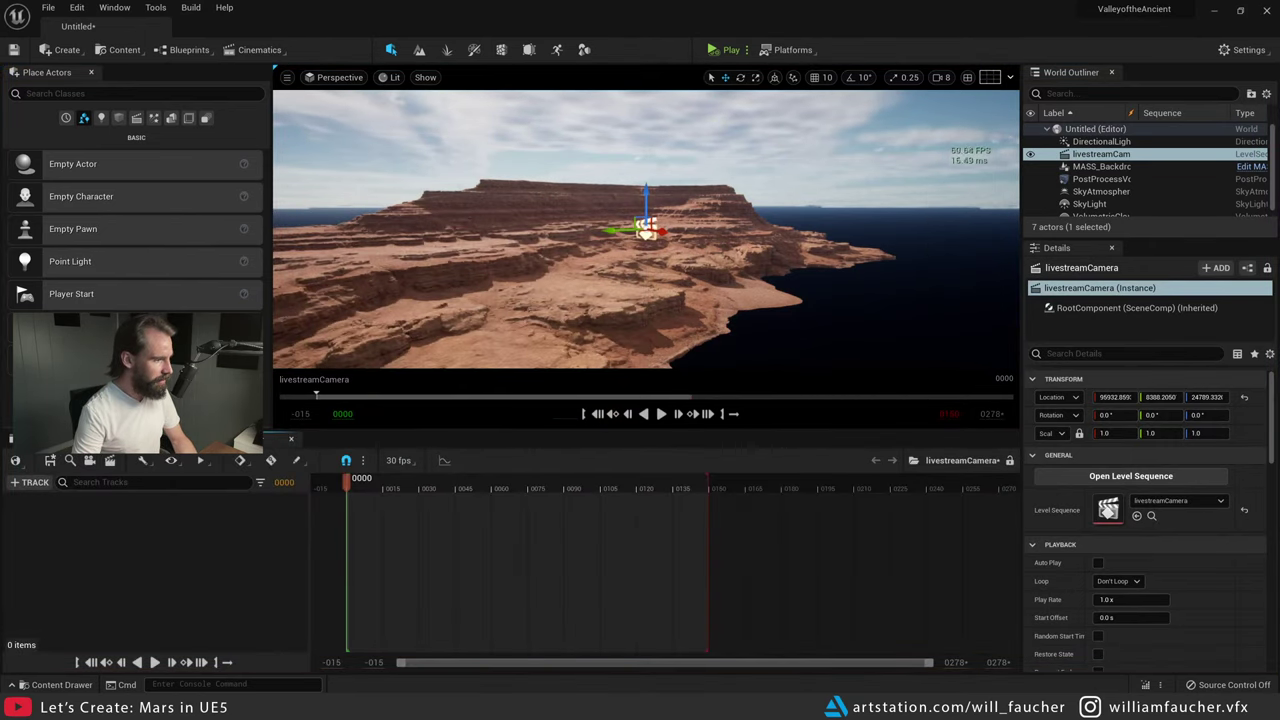
- Save the current level as livestream_mars in the root Content folder
mouse_move(620, 230)
right_down()
mouse_move(585, 225)
mouse_move(700, 275)
mouse_move(690, 245)
mouse_move(600, 210)
mouse_move(640, 215)
mouse_move(585, 223)
mouse_move(605, 223)
right_up()
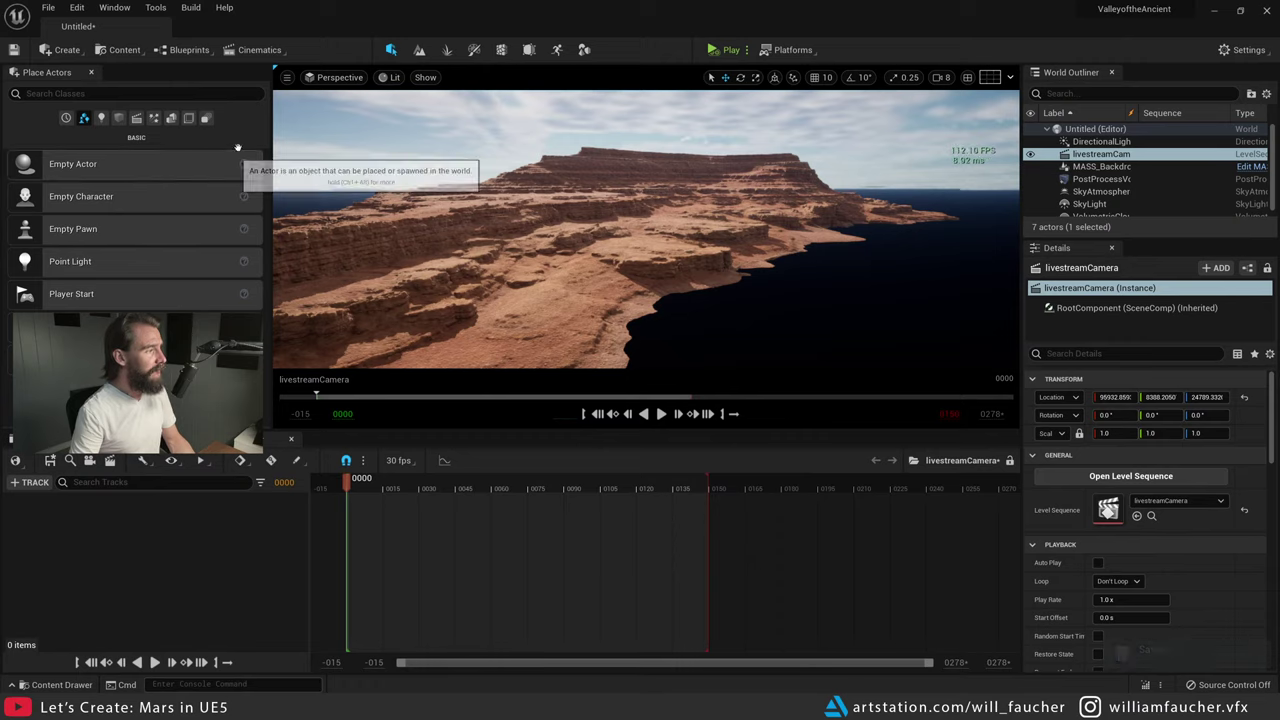
click(48, 8)
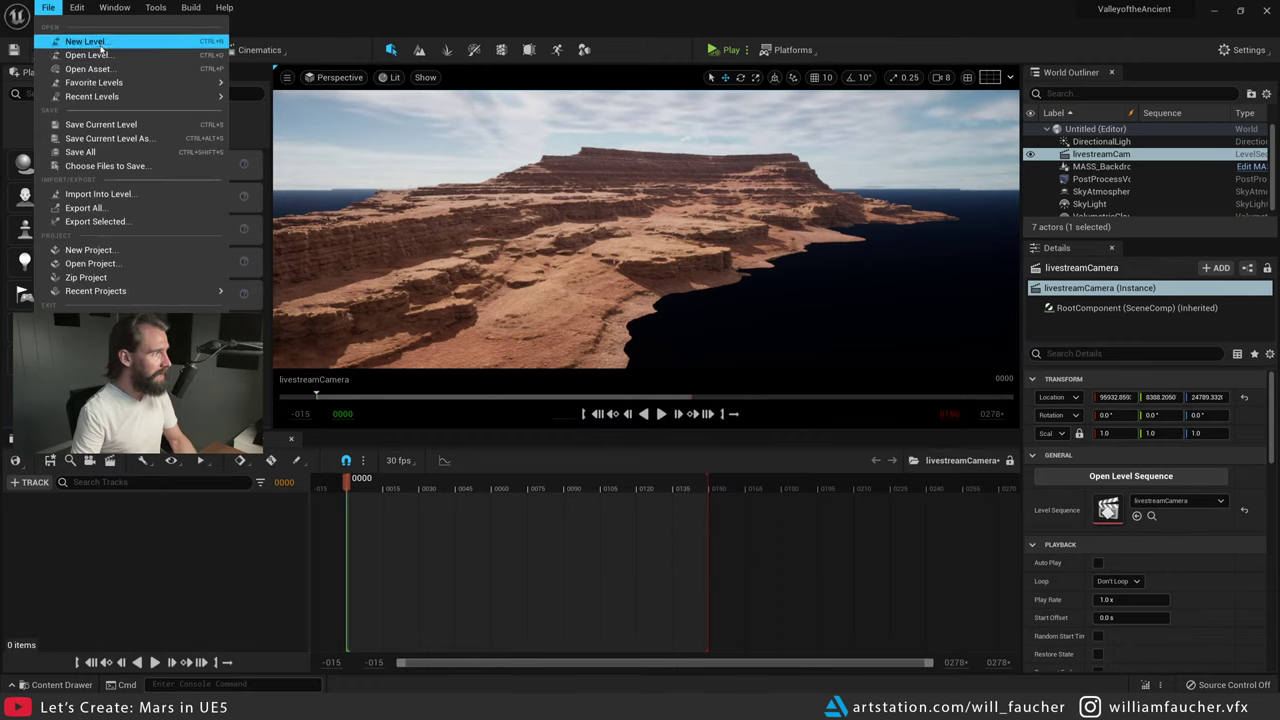
click(48, 8)
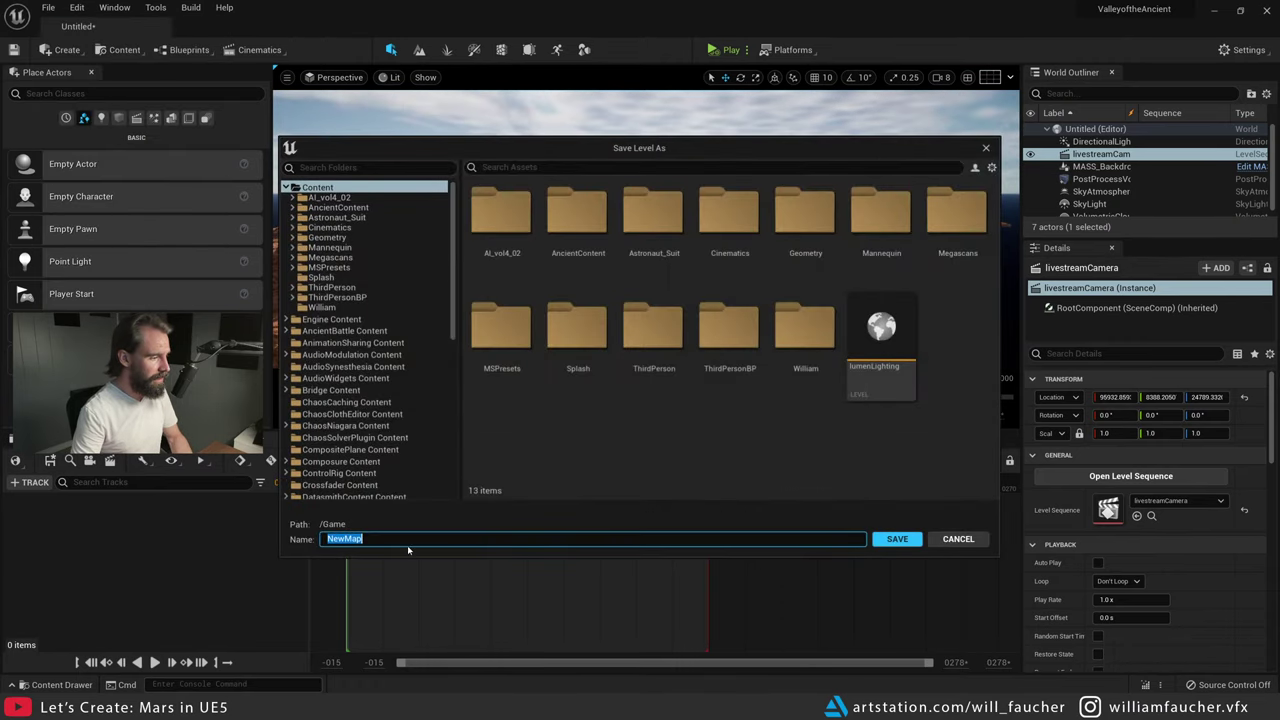
text(livestream_mars)
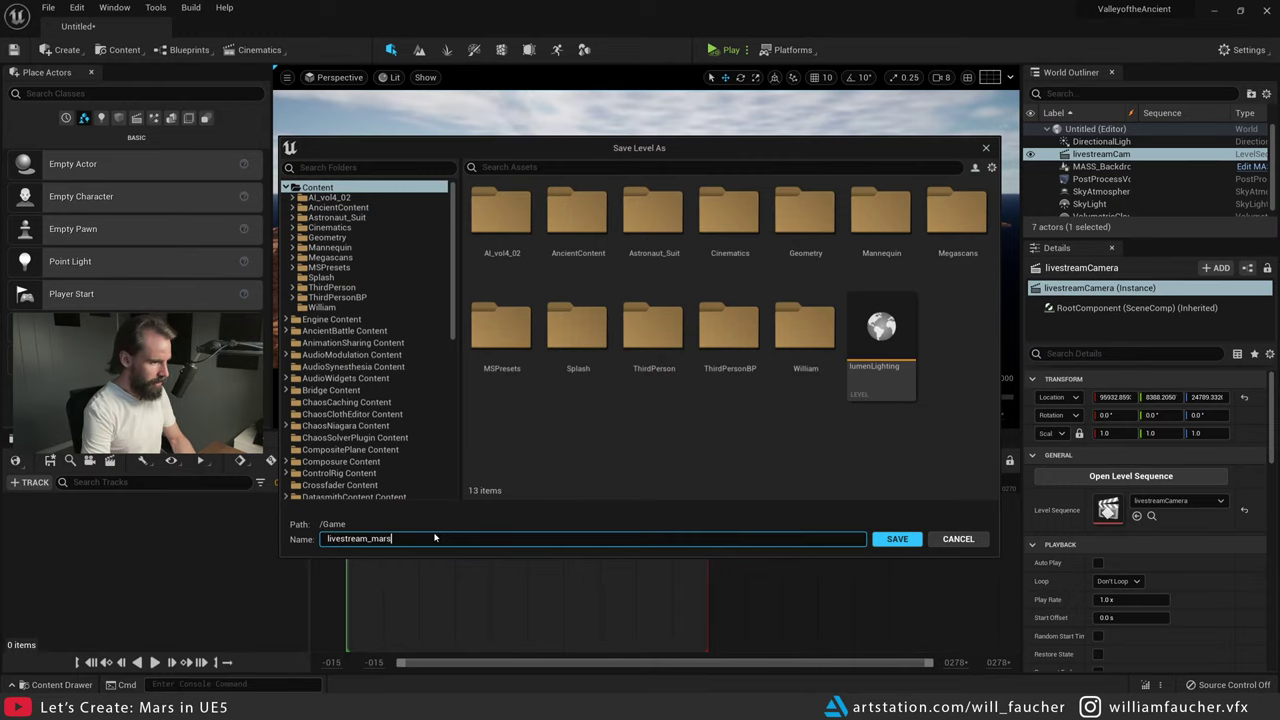
key(Return)
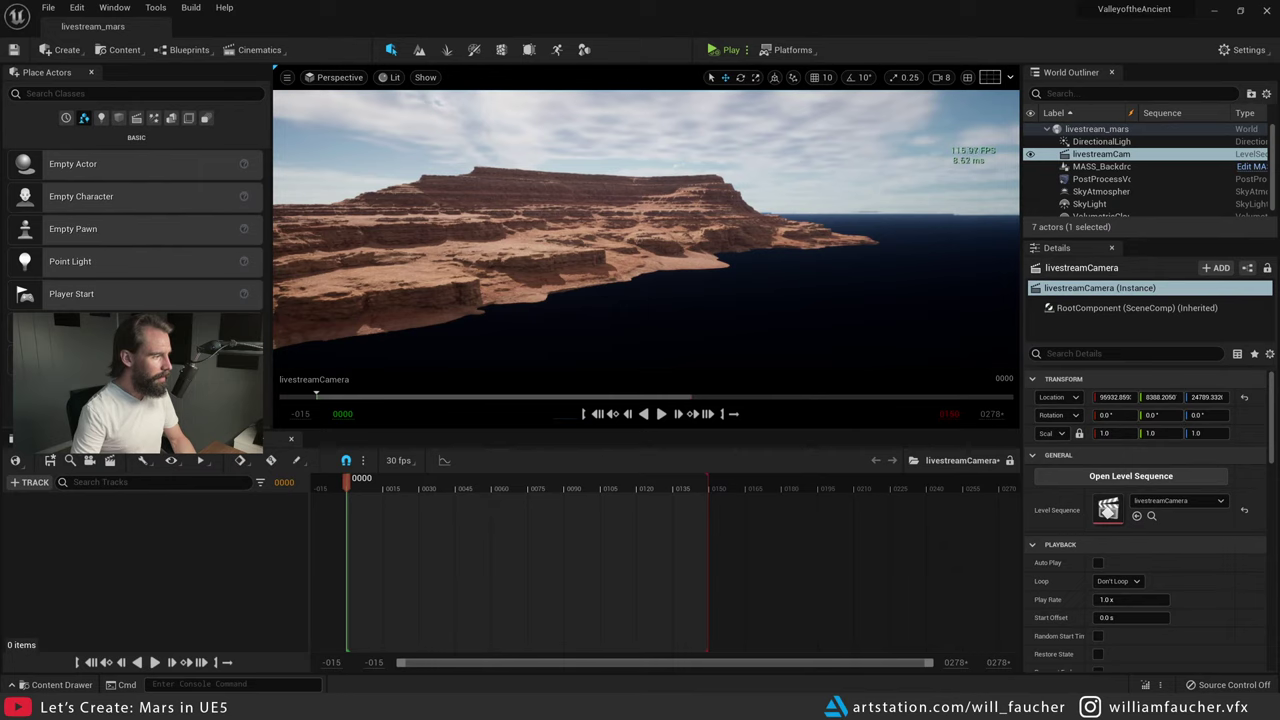
- Create a cine camera as the livestreamCamera sequence's camera cut and frame the butte against the sky through it
click(110, 461)
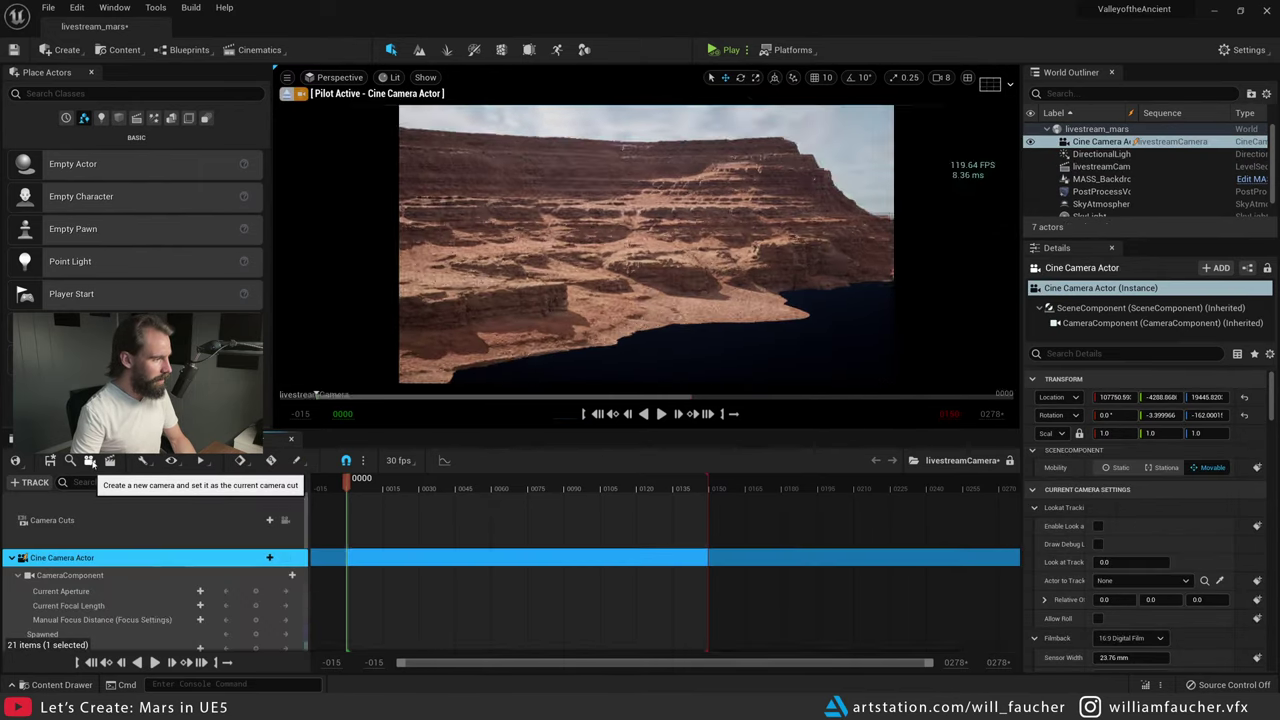
right_drag(696, 198, 659, 182)
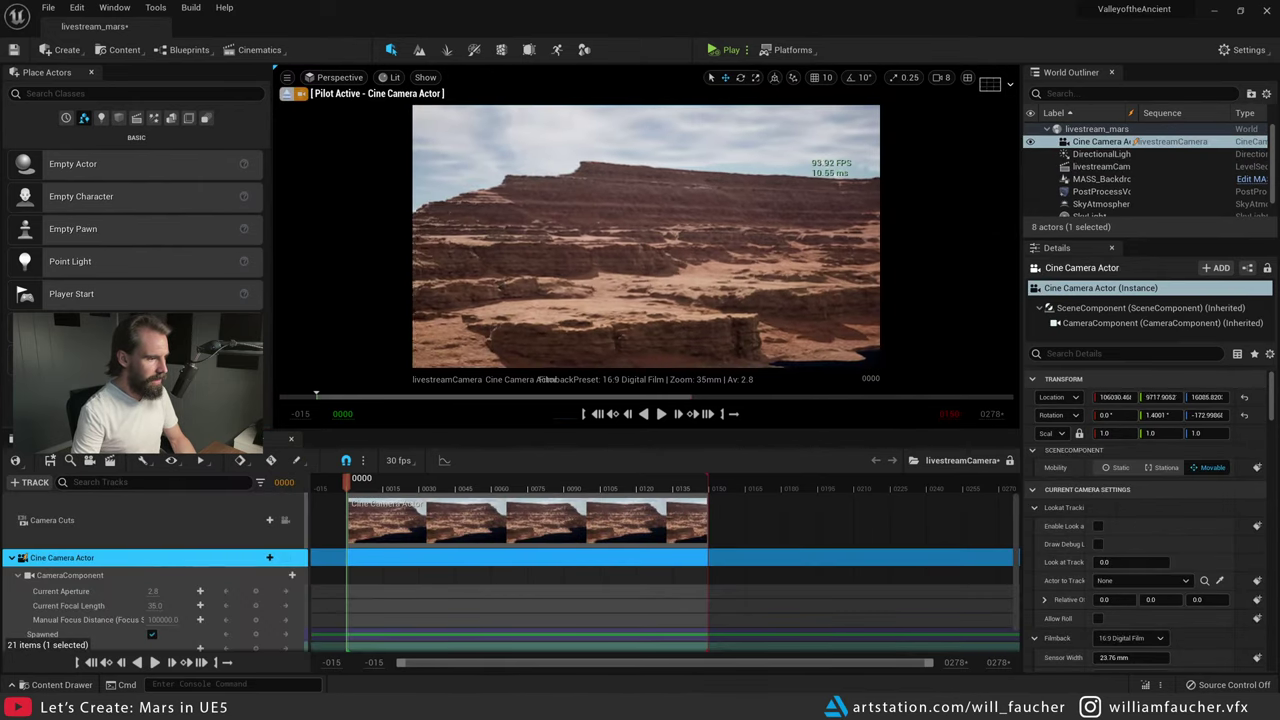
- Set the cine camera's filmback preset to 16:9 DSLR
click(123, 575)
click(128, 561)
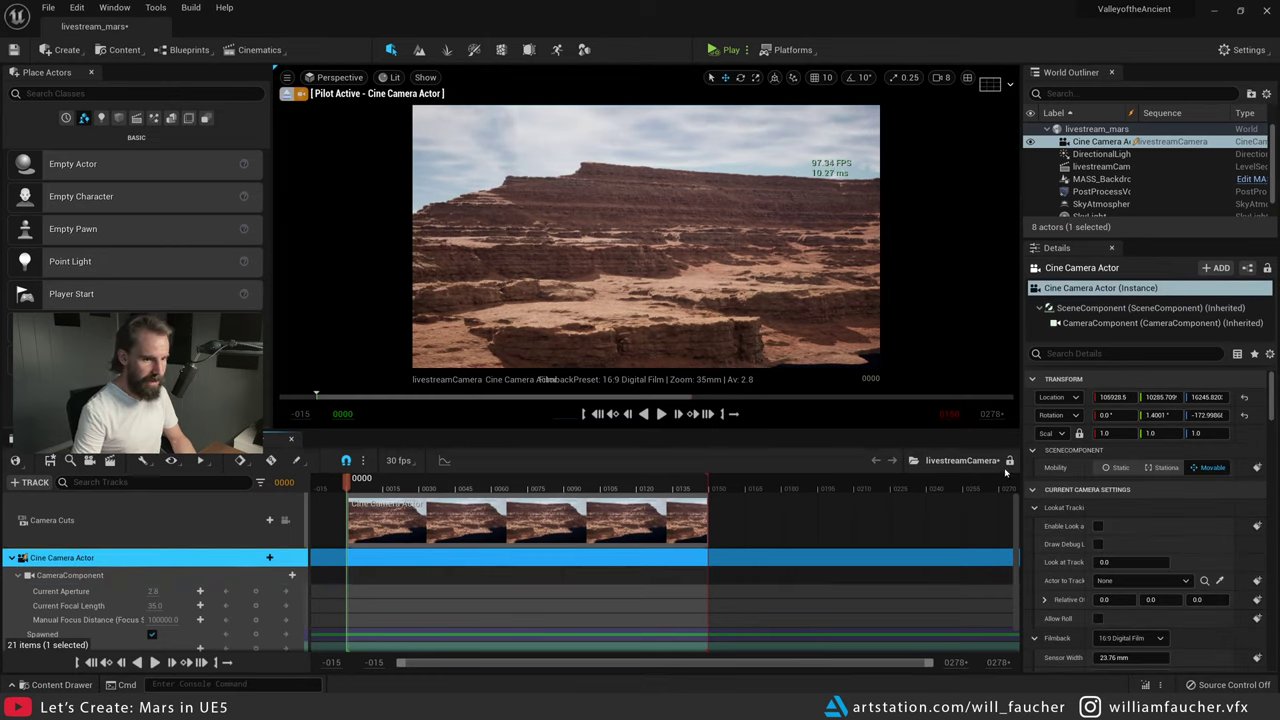
scroll(1130, 530, down, 2)
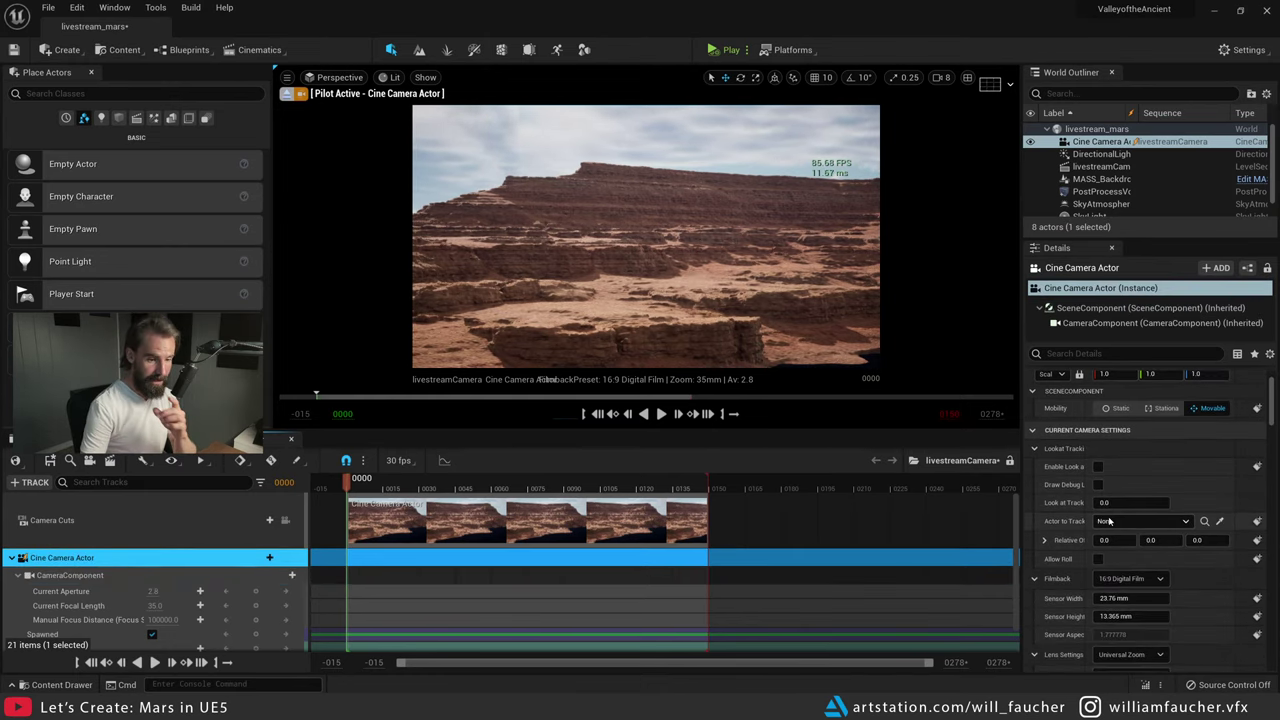
scroll(1145, 541, down, 1)
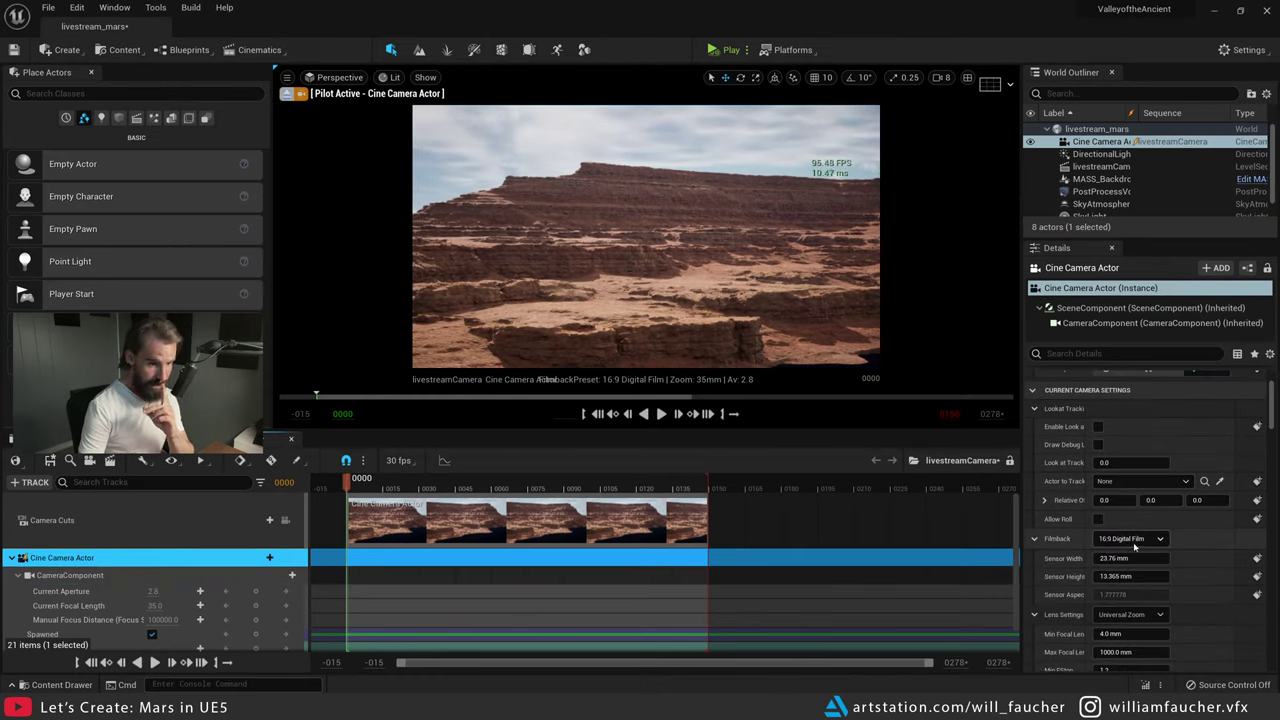
click(1133, 540)
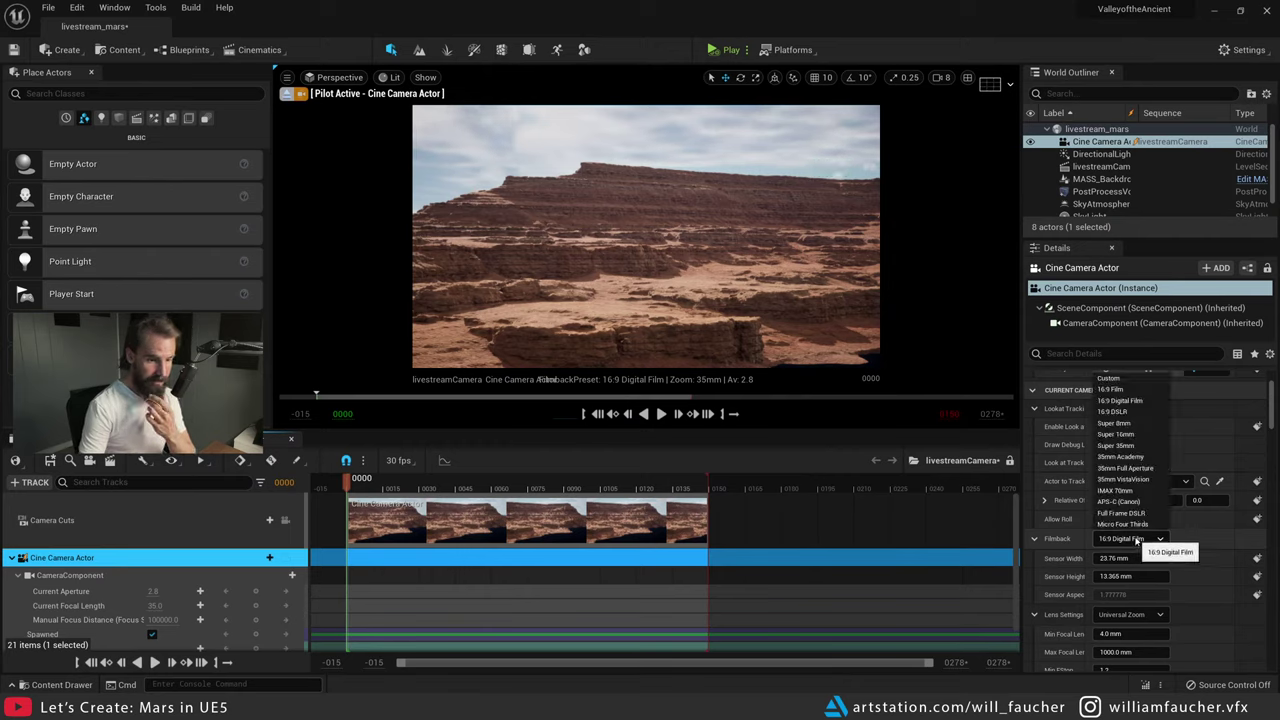
click(1135, 412)
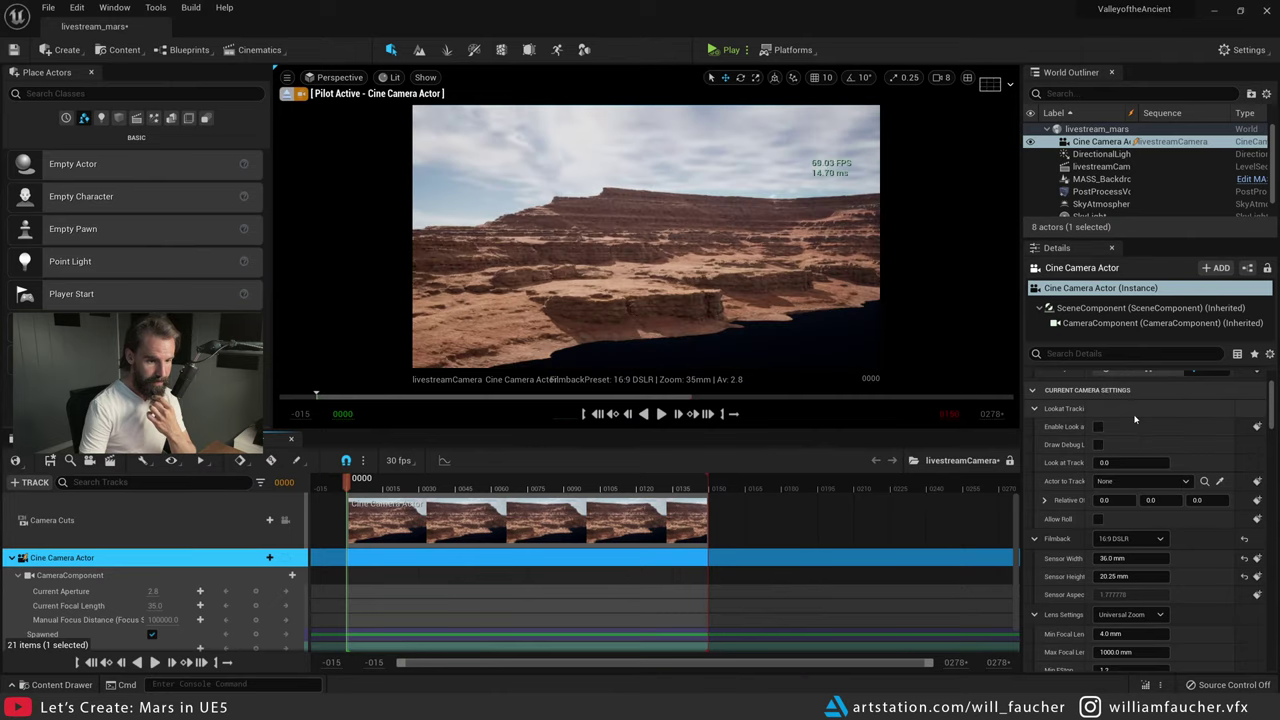
- Reframe the shot through the piloted cine camera, nudging the backdrop butte while composing it
mouse_move(625, 247)
right_down()
mouse_move(565, 247)
mouse_move(650, 247)
right_up()
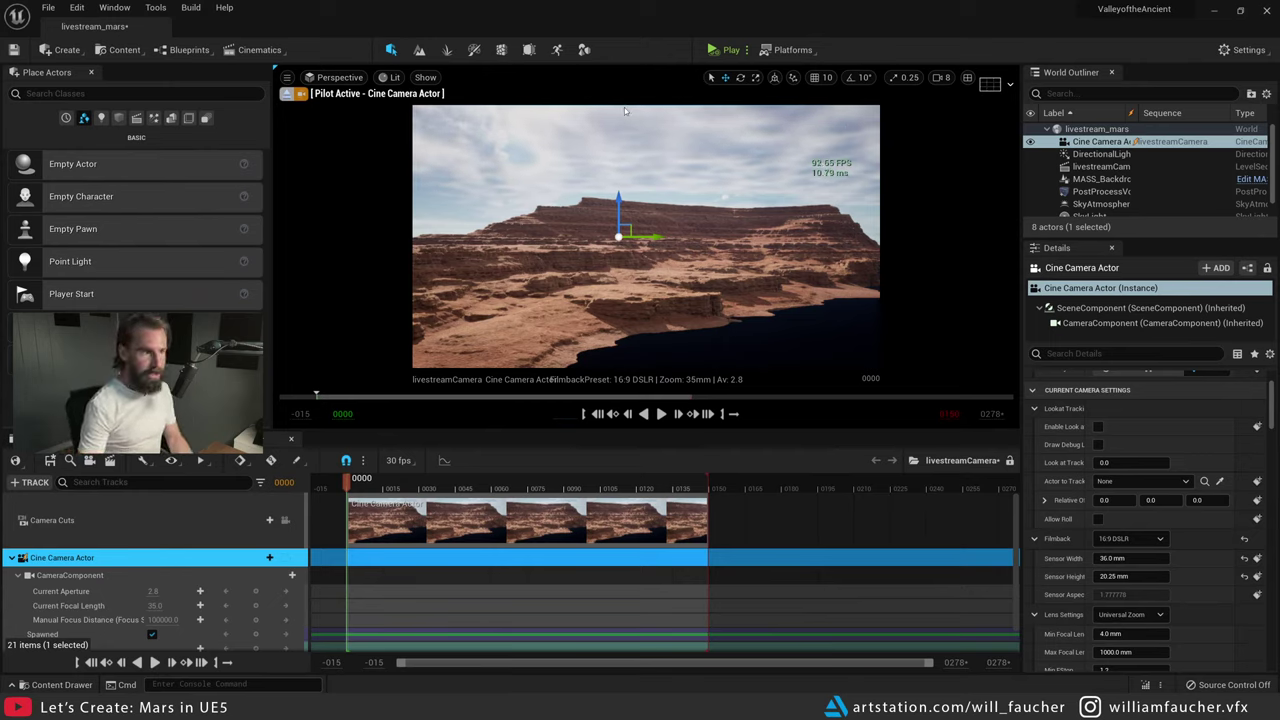
right_drag(625, 111, 627, 175)
click(622, 196)
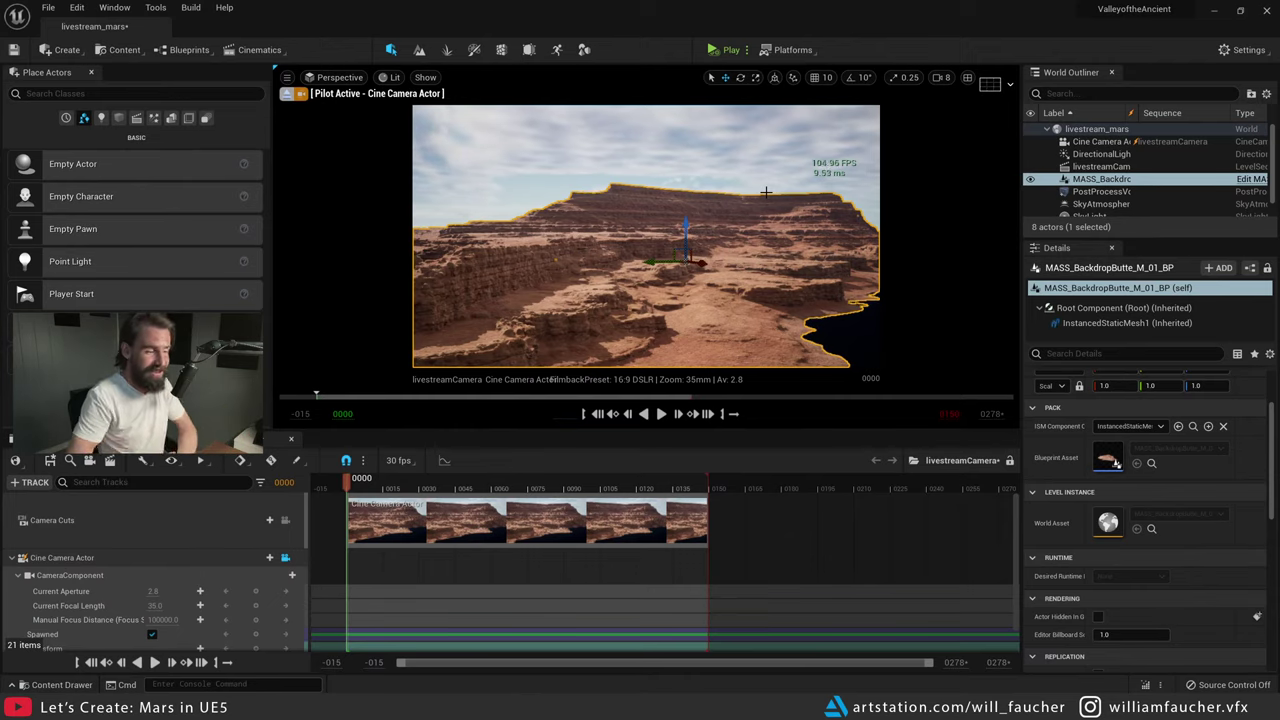
drag(670, 247, 660, 241)
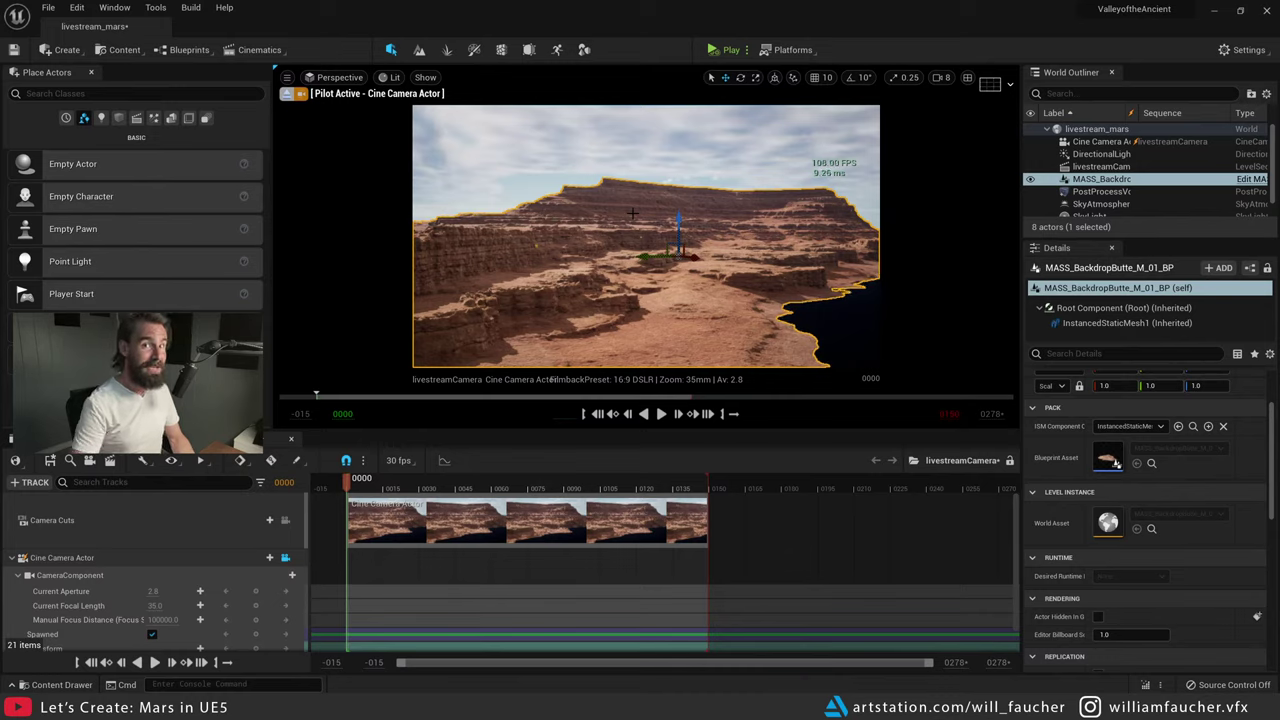
mouse_move(691, 162)
right_down()
mouse_move(512, 147)
mouse_move(690, 162)
right_up()
click(512, 147)
right_drag(712, 216, 712, 216)
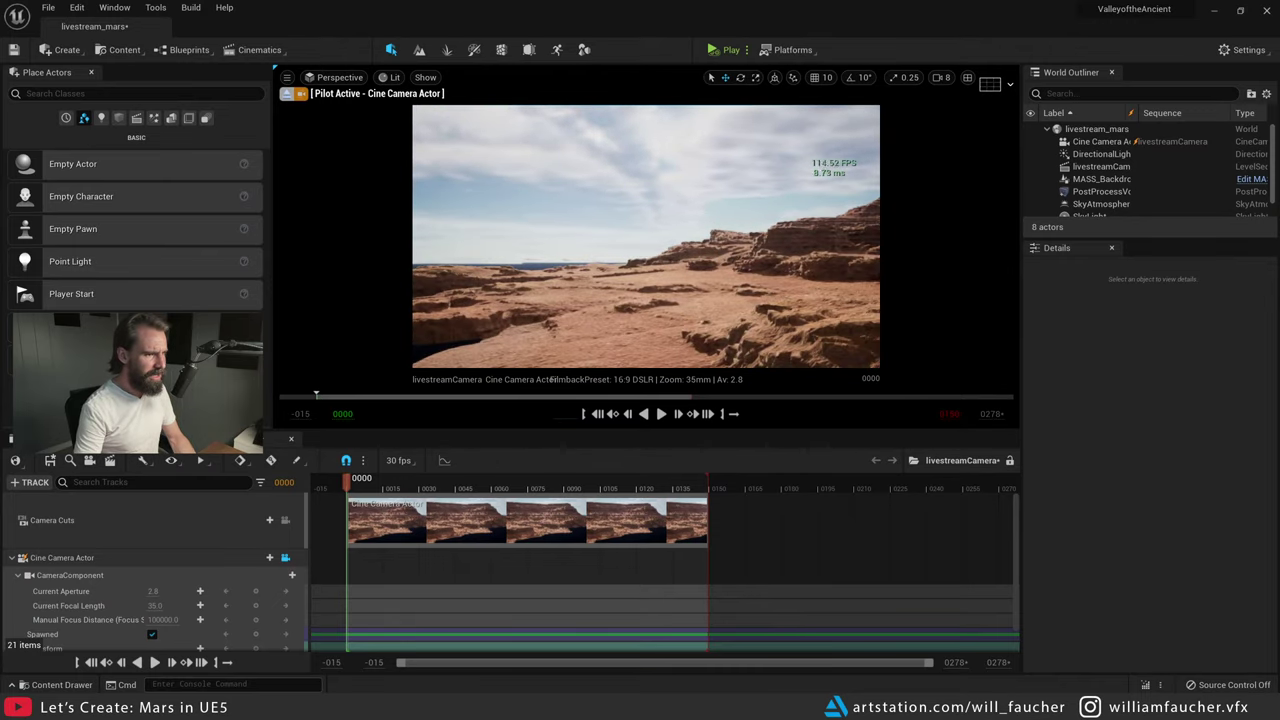
- Reset the backdrop butte's location to 0, 0, 0 and reframe the camera along the butte's outer edge
click(740, 262)
scroll(1245, 422, up, 2)
click(1244, 437)
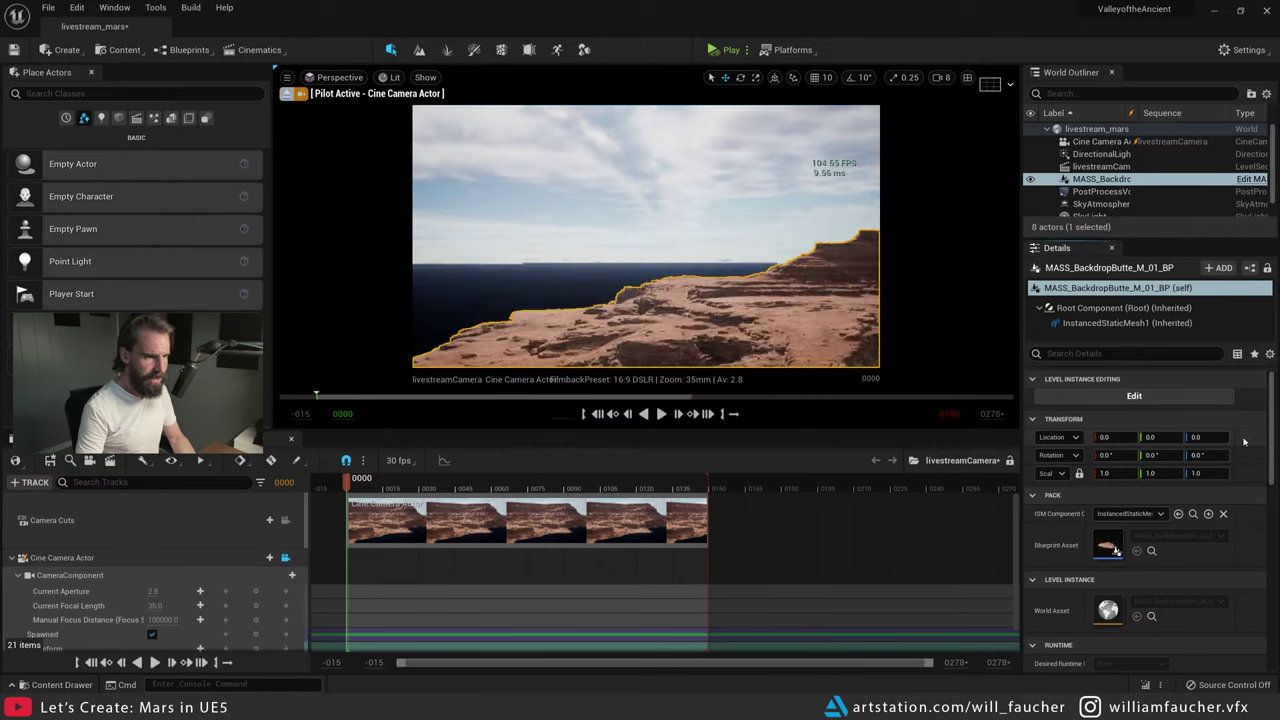
right_drag(732, 163, 690, 162)
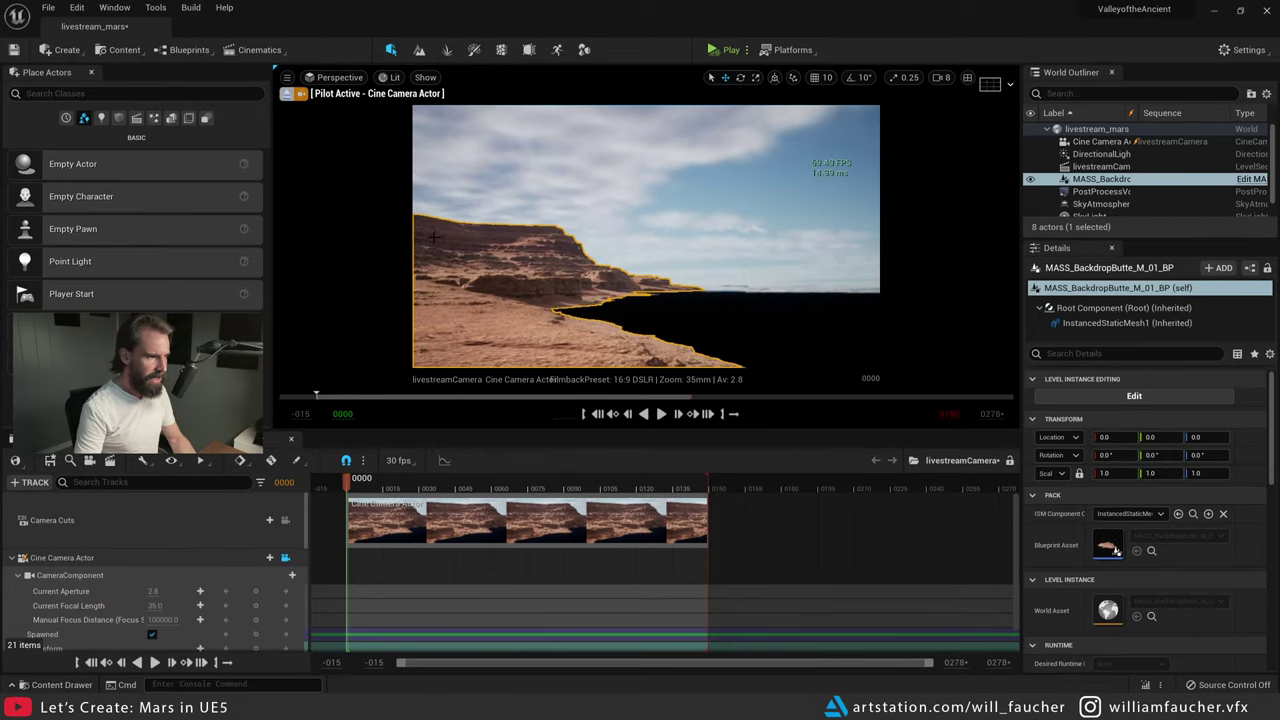
key(Escape)
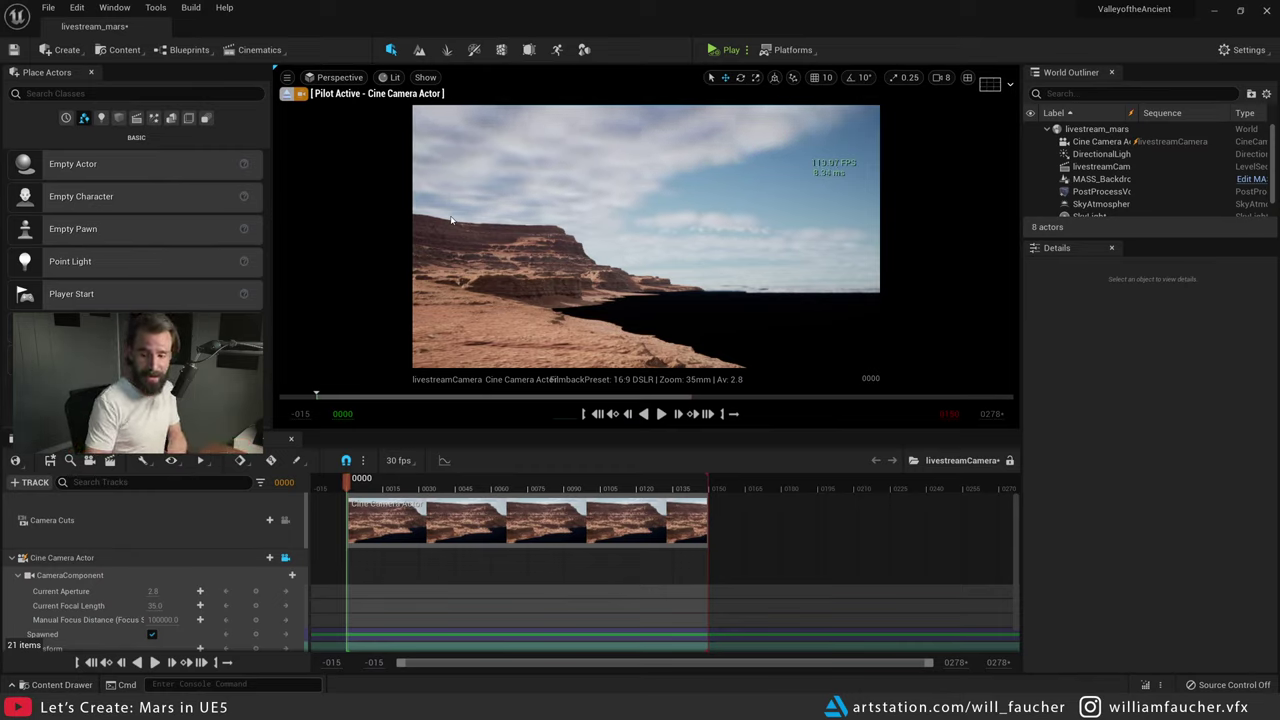
right_drag(582, 258, 551, 262)
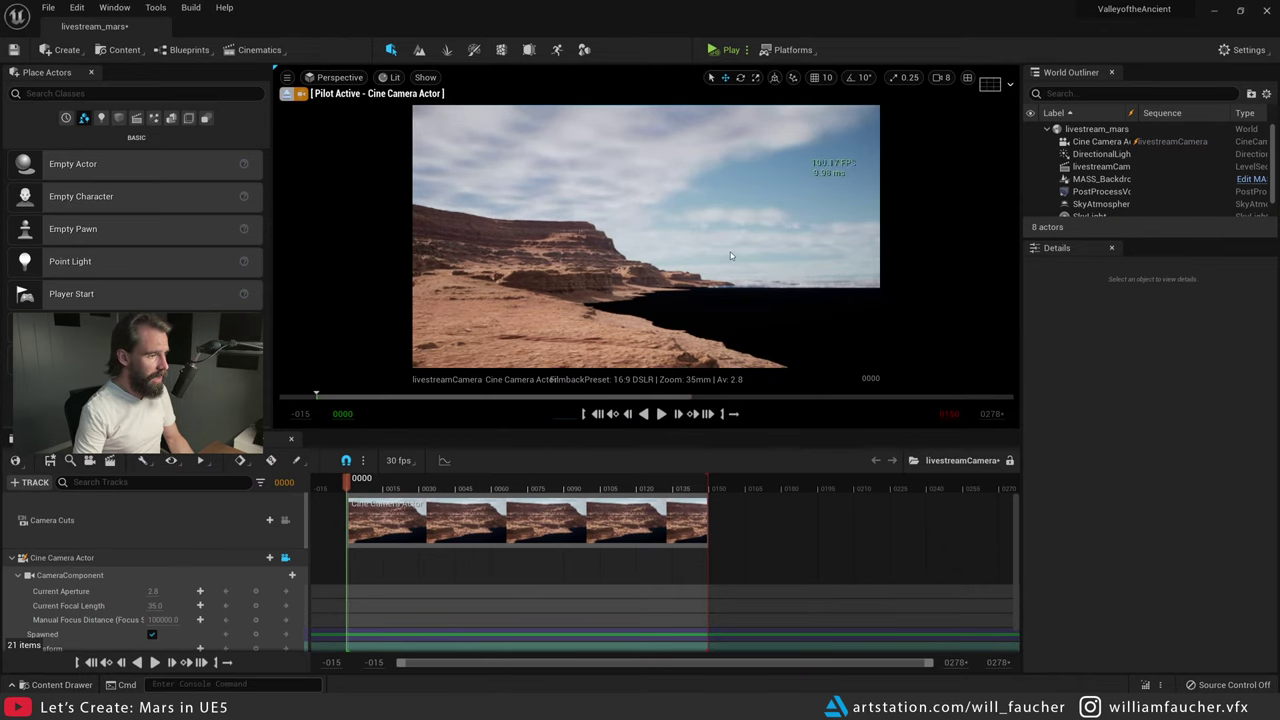
- Place MASS_Boulders_L_05_BP from the AncientContent Geometry folder onto the butte's foreground slope and frame it up close
click(582, 258)
key(ctrl+space)
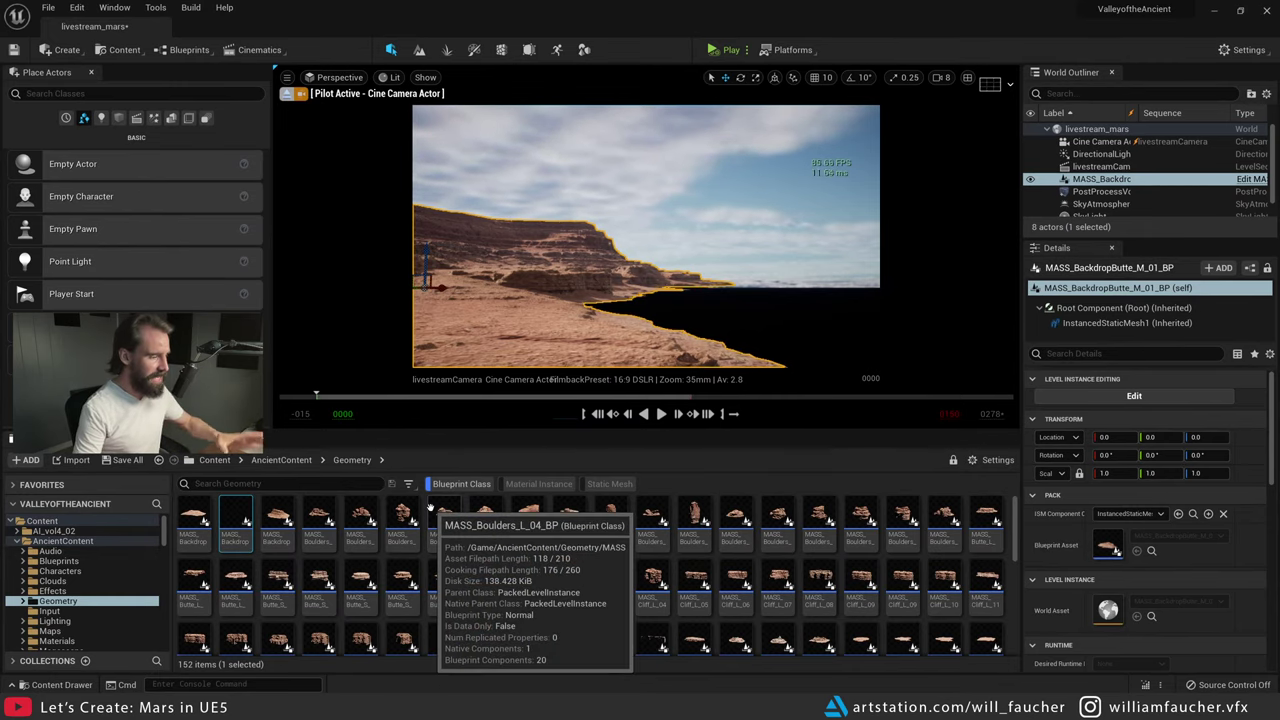
scroll(642, 530, down, 5)
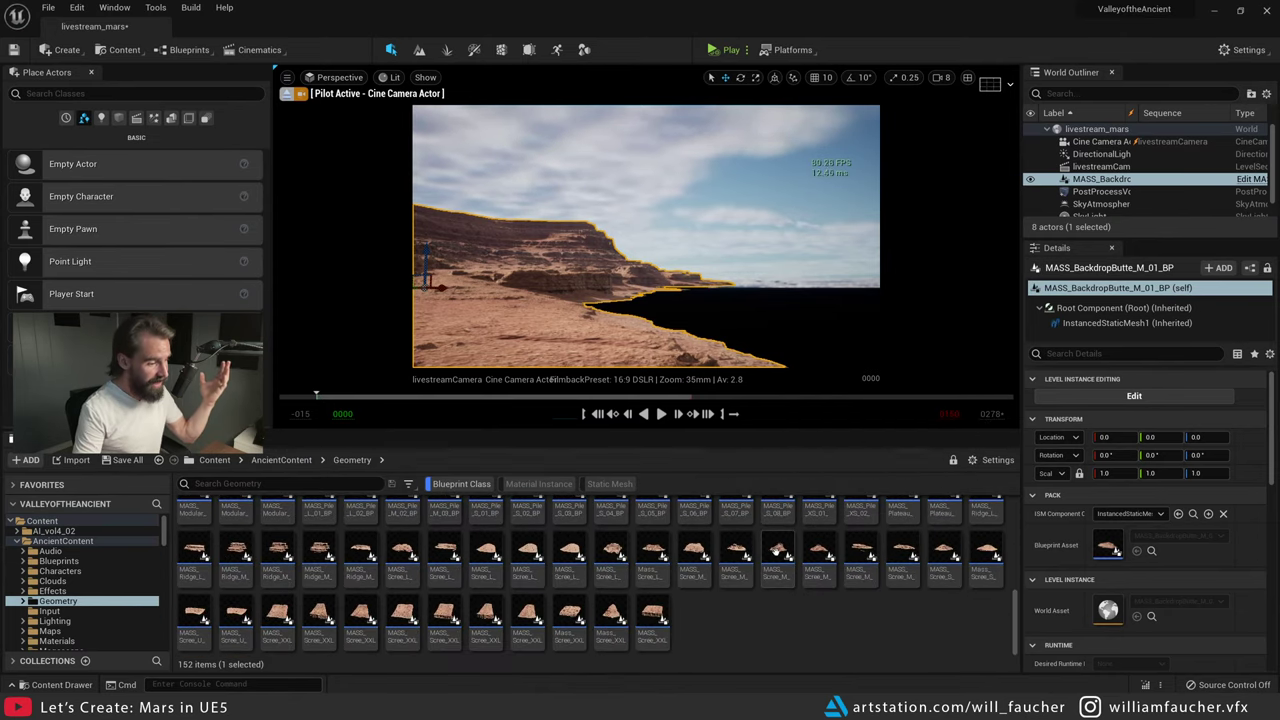
scroll(650, 578, up, 5)
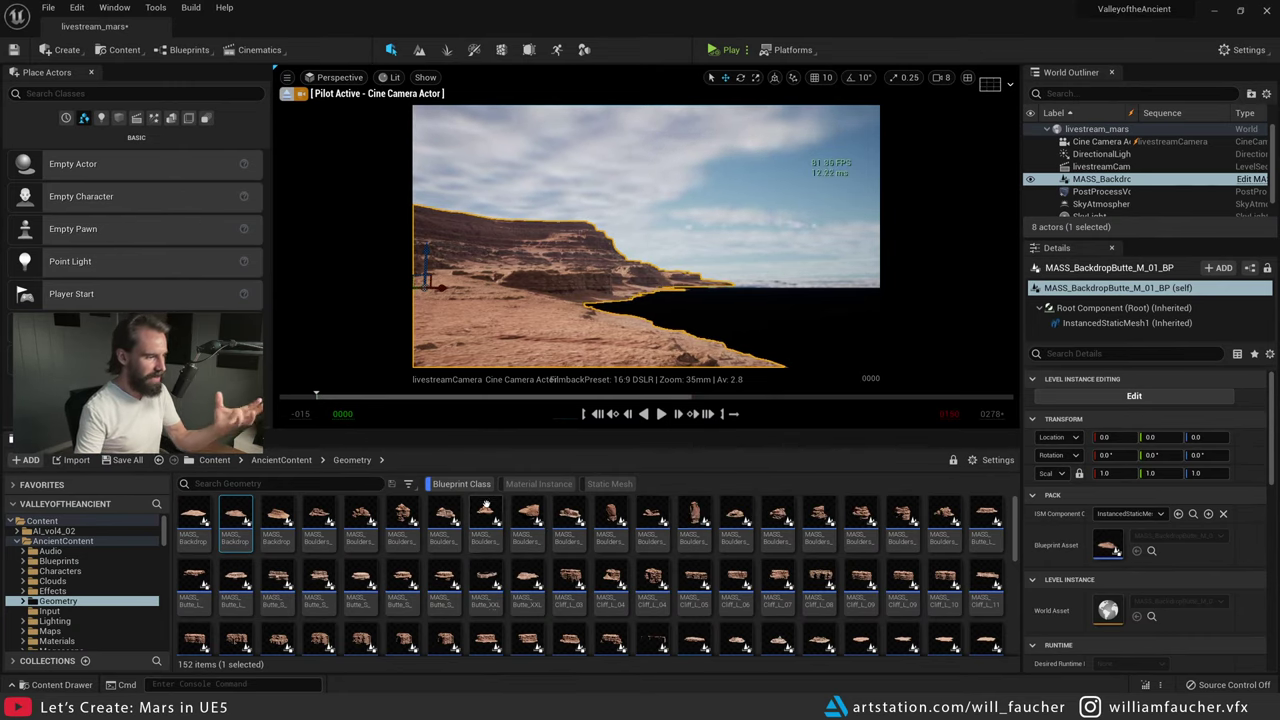
drag(486, 510, 541, 308)
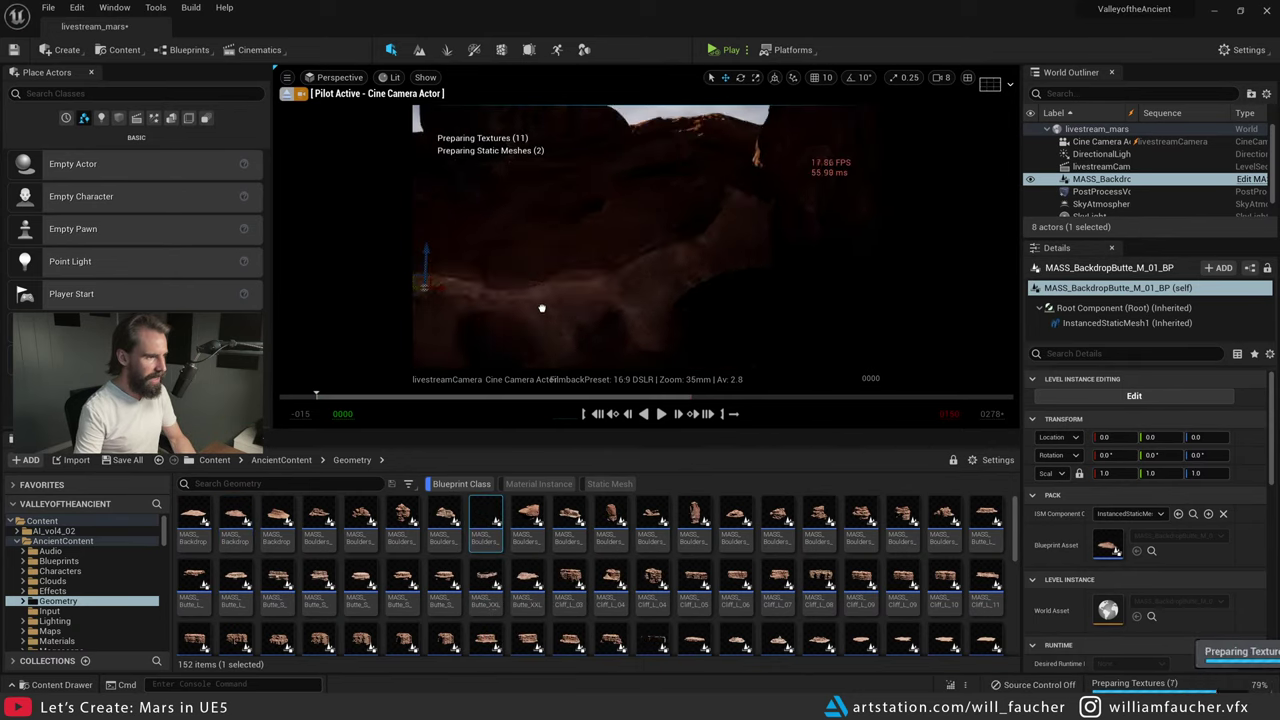
key(f)
alt+drag(631, 249, 720, 295)
scroll(617, 233, up, 5)
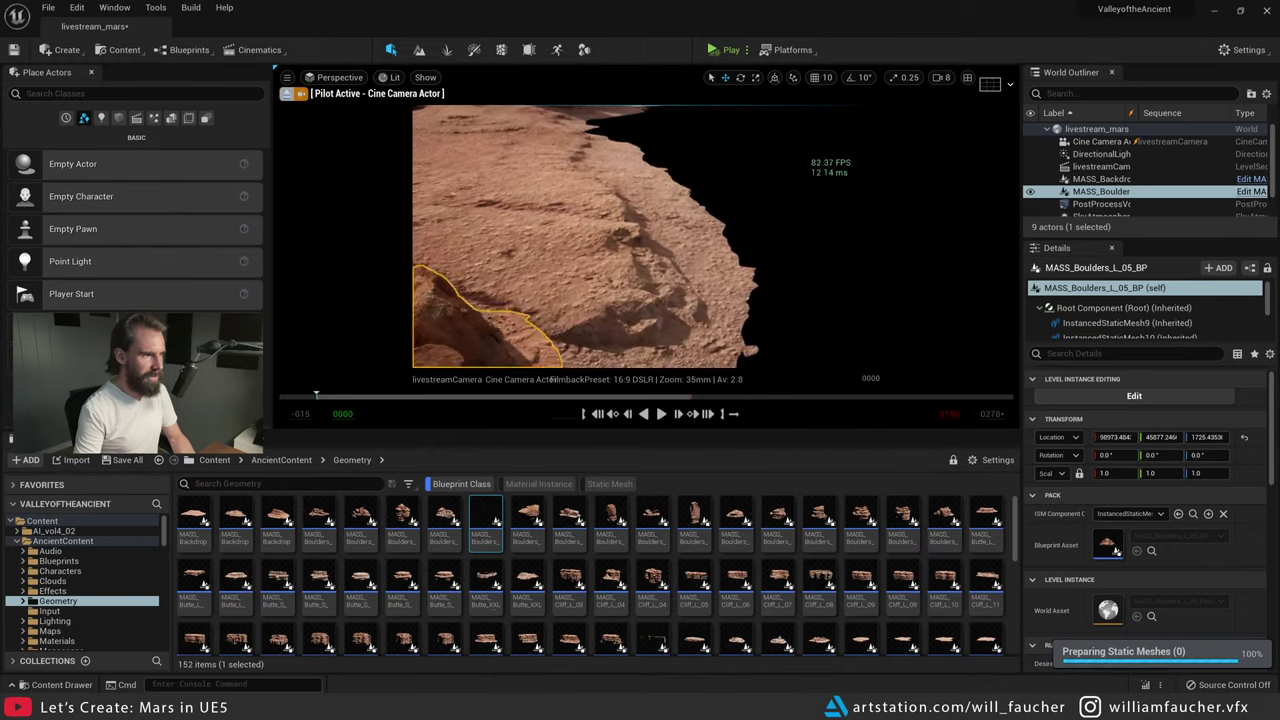
key(f)
alt+drag(653, 203, 670, 262)
right_drag(672, 292, 672, 292)
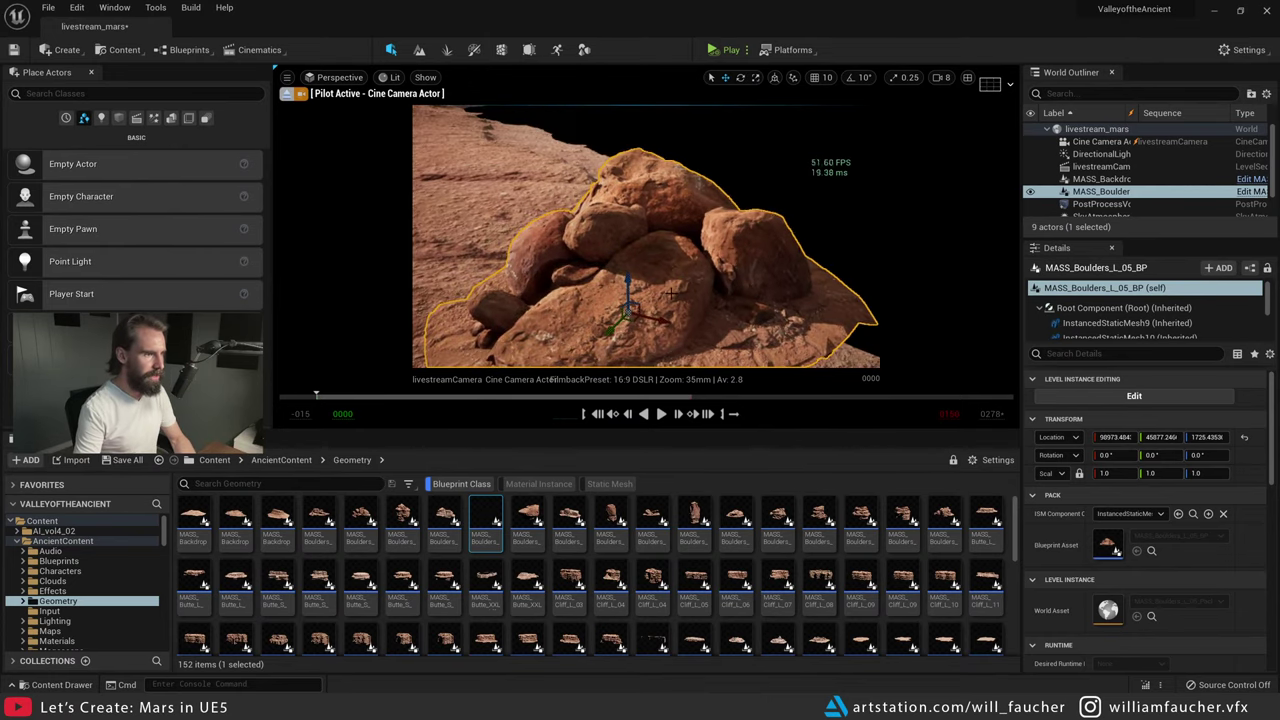
- Stop piloting the cine camera and orbit around the placed boulder cluster in the free view
click(287, 93)
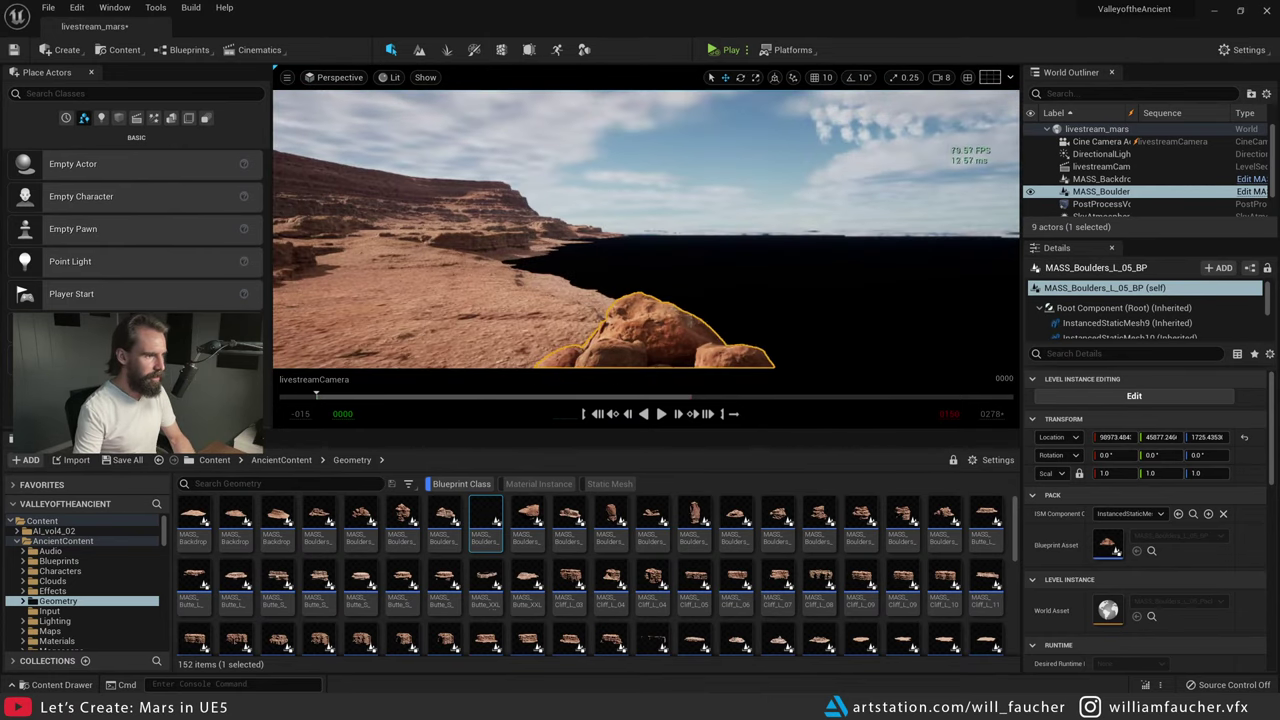
key(f)
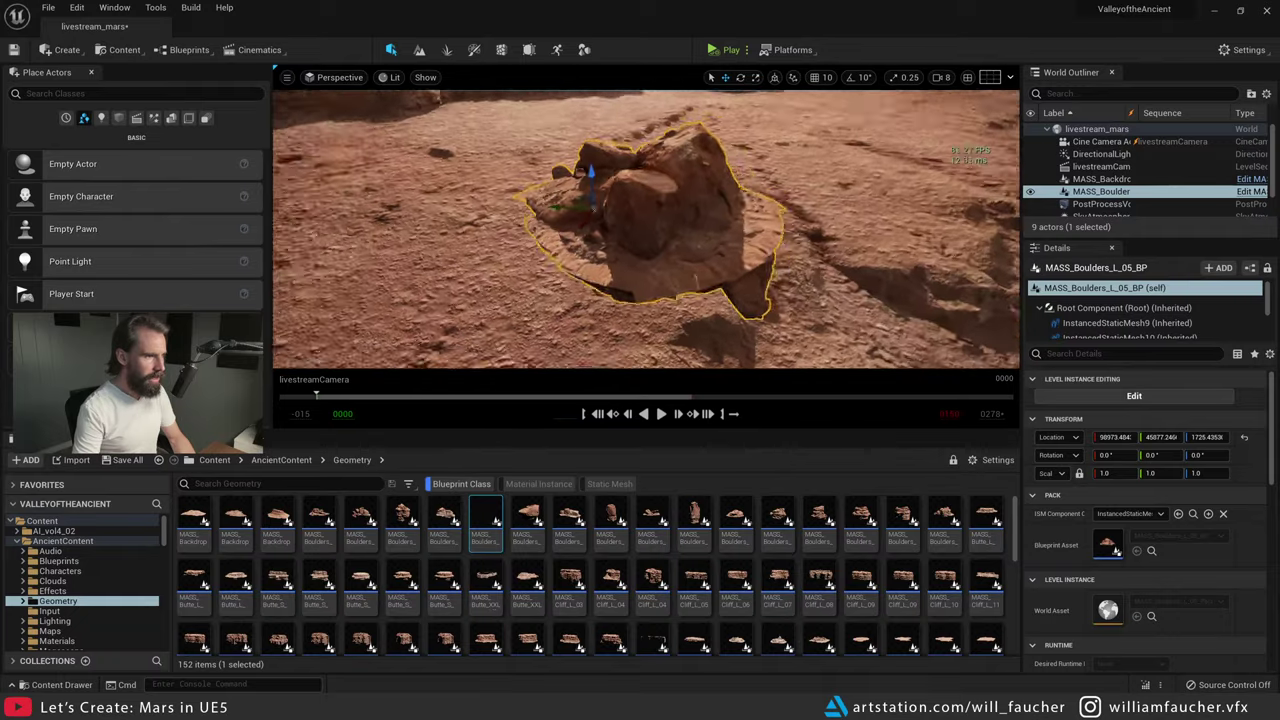
alt+drag(713, 216, 772, 212)
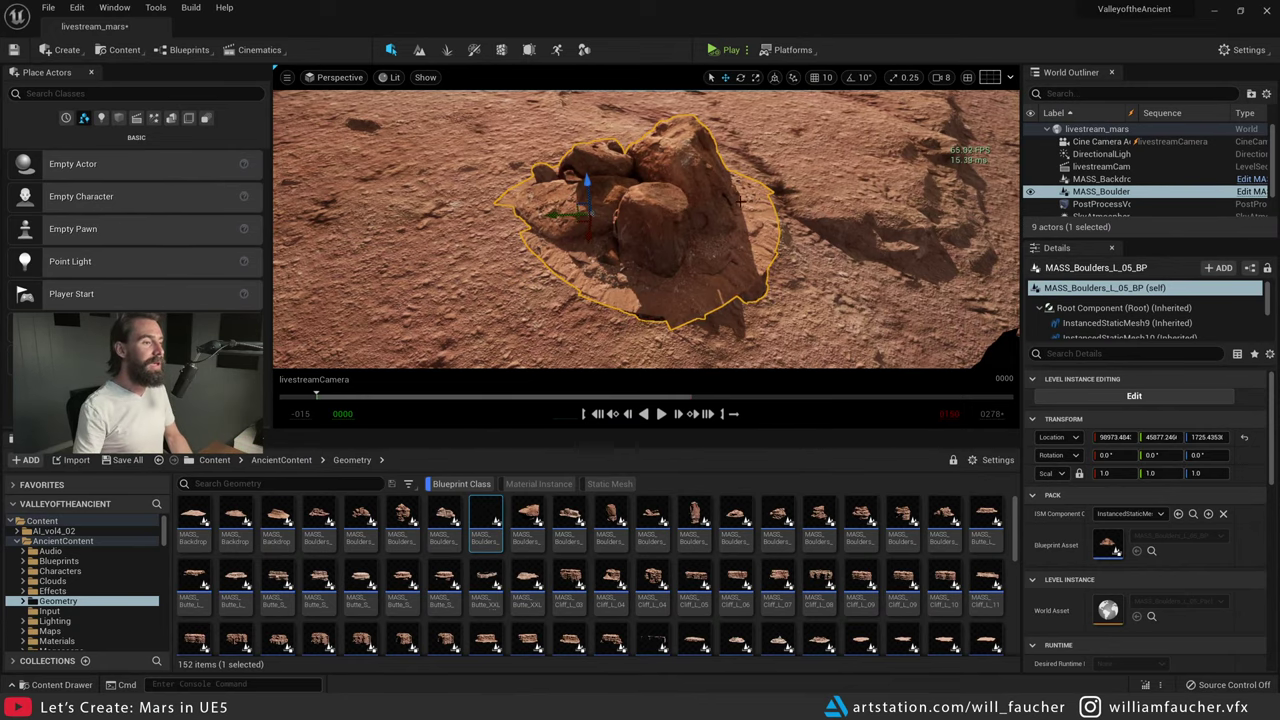
- Move the backdrop butte to about Y -17267 and Z -3392
right_drag(740, 201, 655, 190)
click(655, 190)
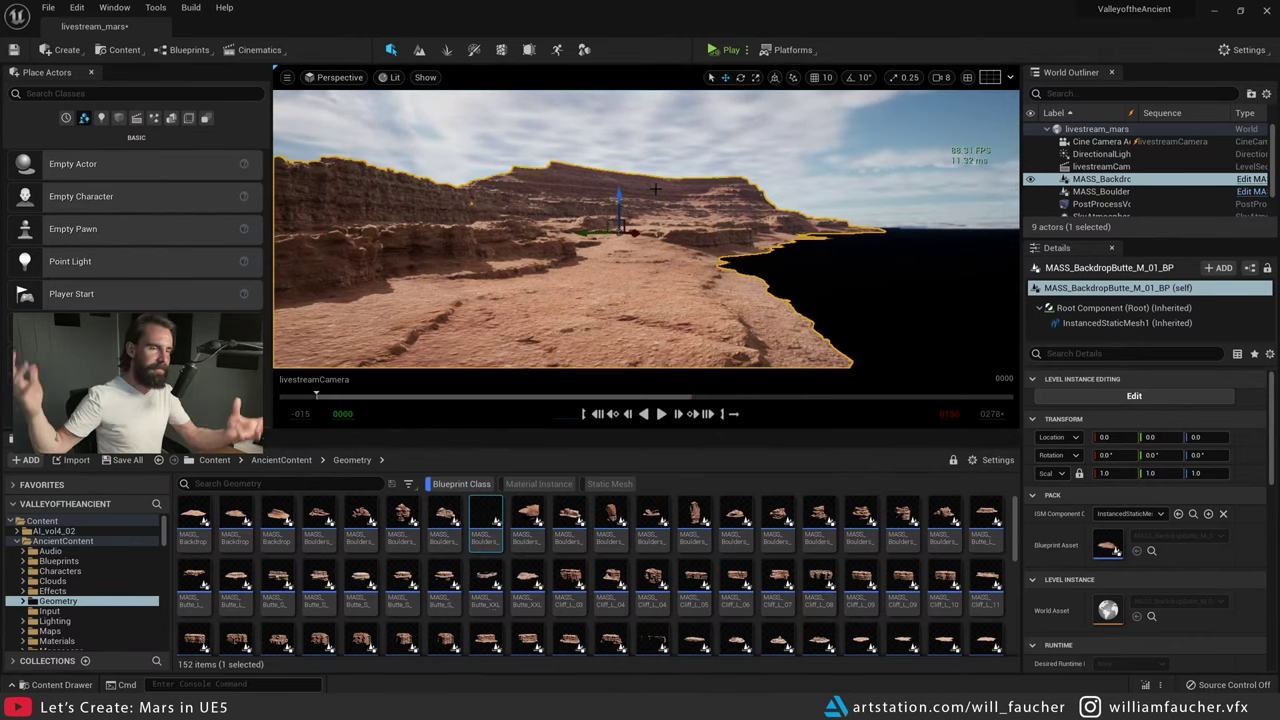
right_drag(664, 193, 664, 268)
drag(652, 224, 682, 192)
right_drag(682, 192, 604, 209)
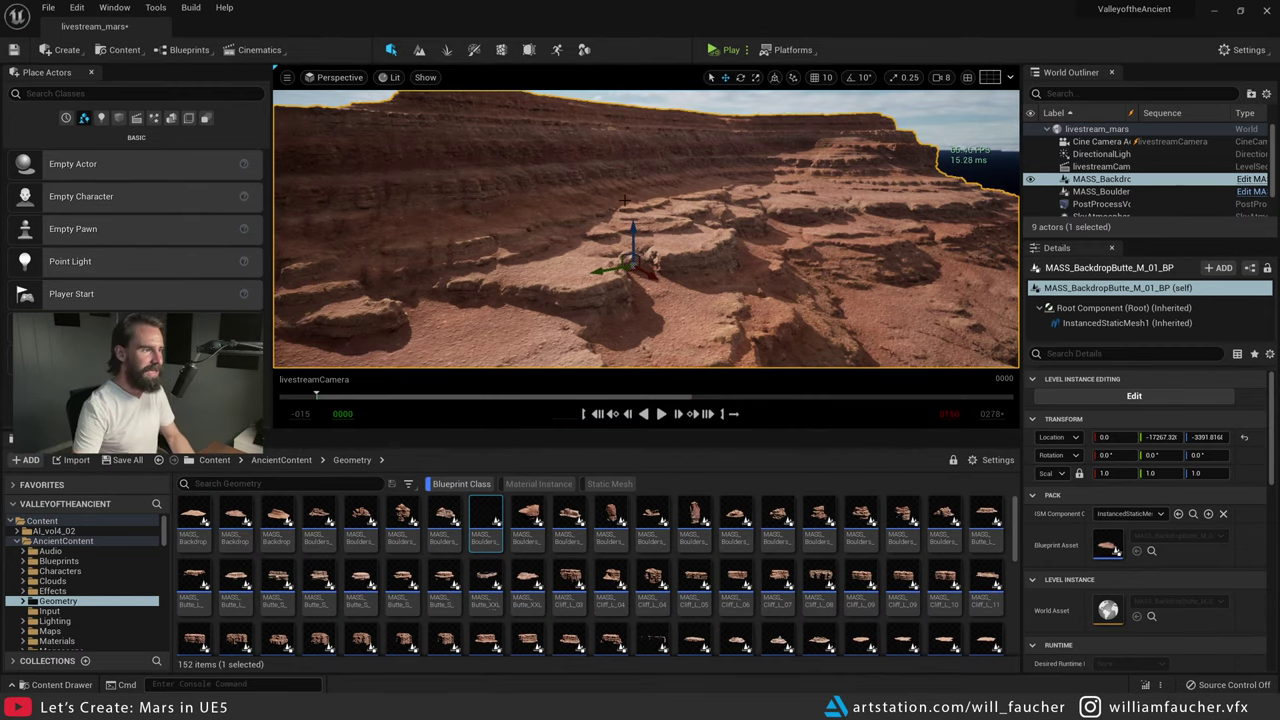
- Open the MASS_Boulders_L_05_BP blueprint in its own editor and show its assembled rocks in 3D
double_click(488, 514)
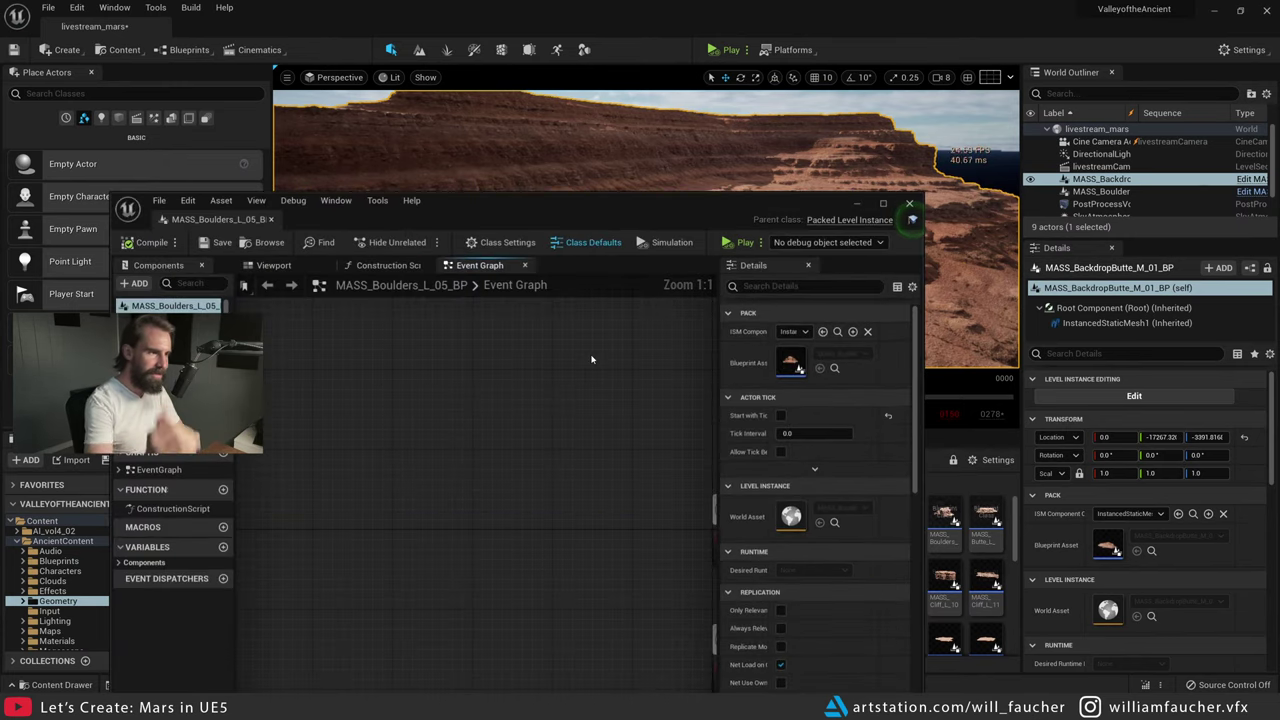
drag(589, 205, 703, 213)
click(503, 284)
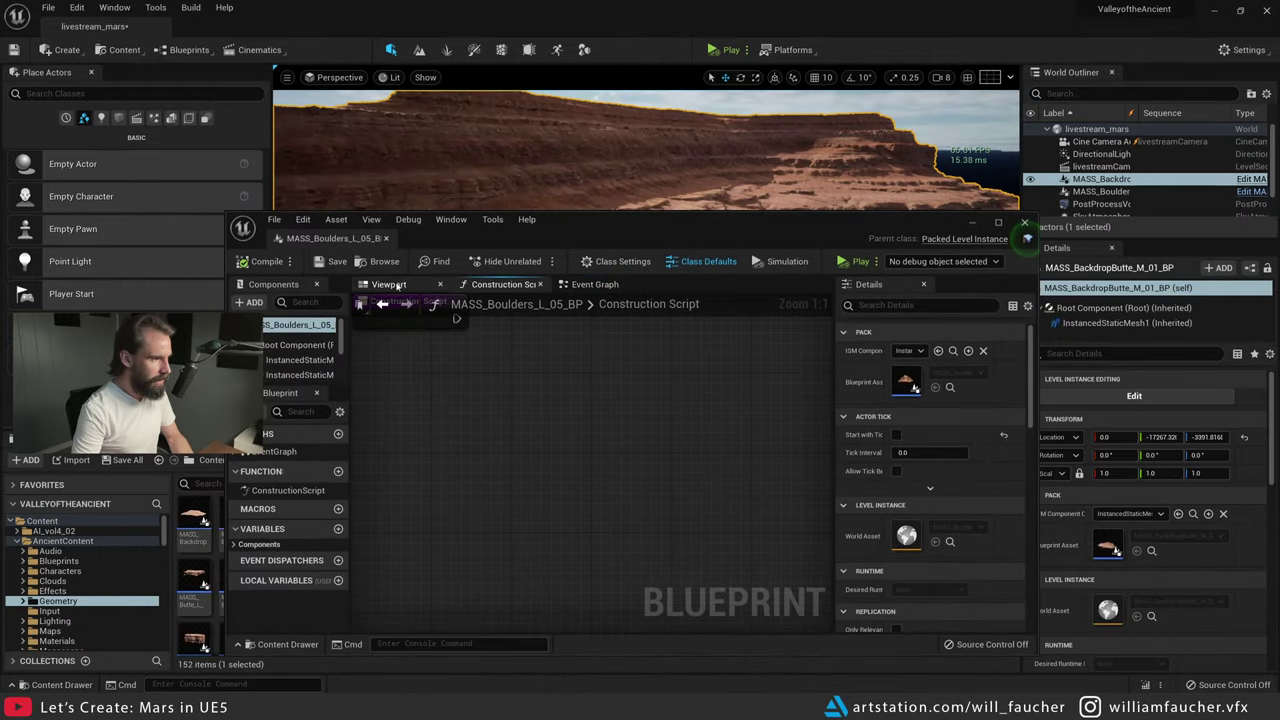
click(389, 284)
click(611, 453)
alt+drag(611, 453, 654, 377)
drag(640, 219, 645, 131)
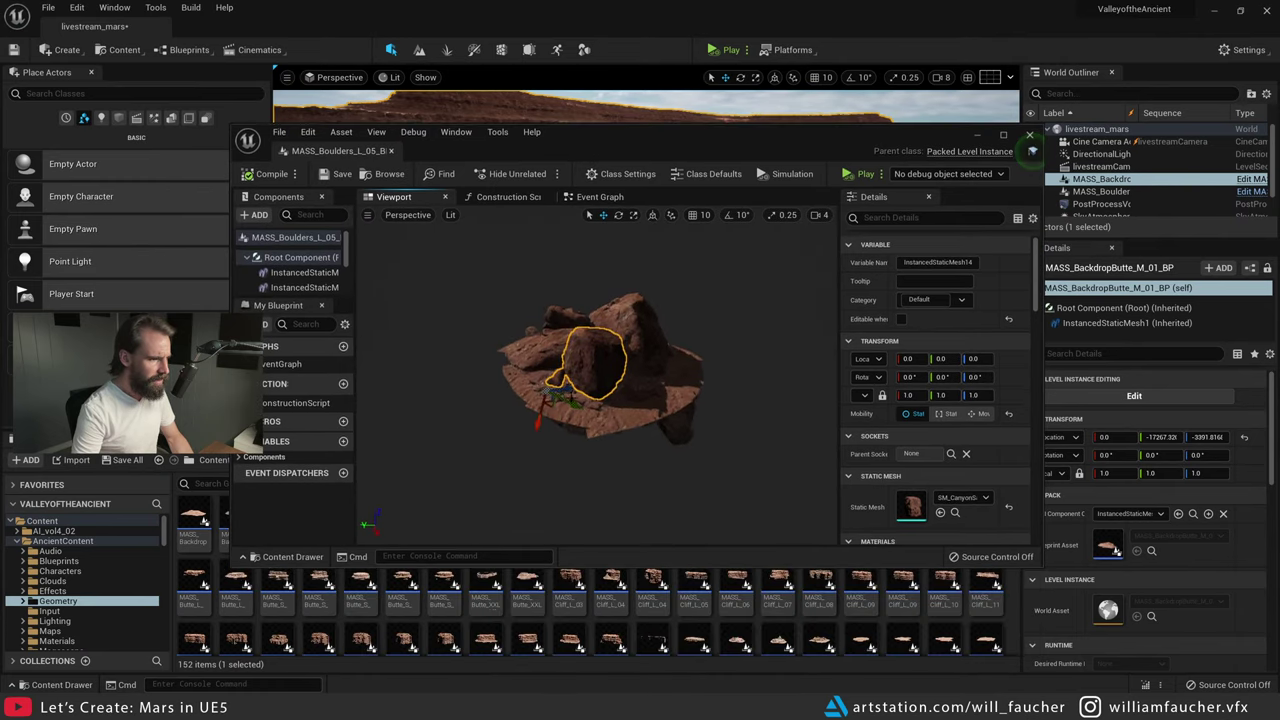
- Orbit the blueprint's boulder cluster and select individual rocks to see which pieces it is built from
alt+drag(640, 370, 720, 360)
alt+drag(551, 405, 580, 400)
click(548, 376)
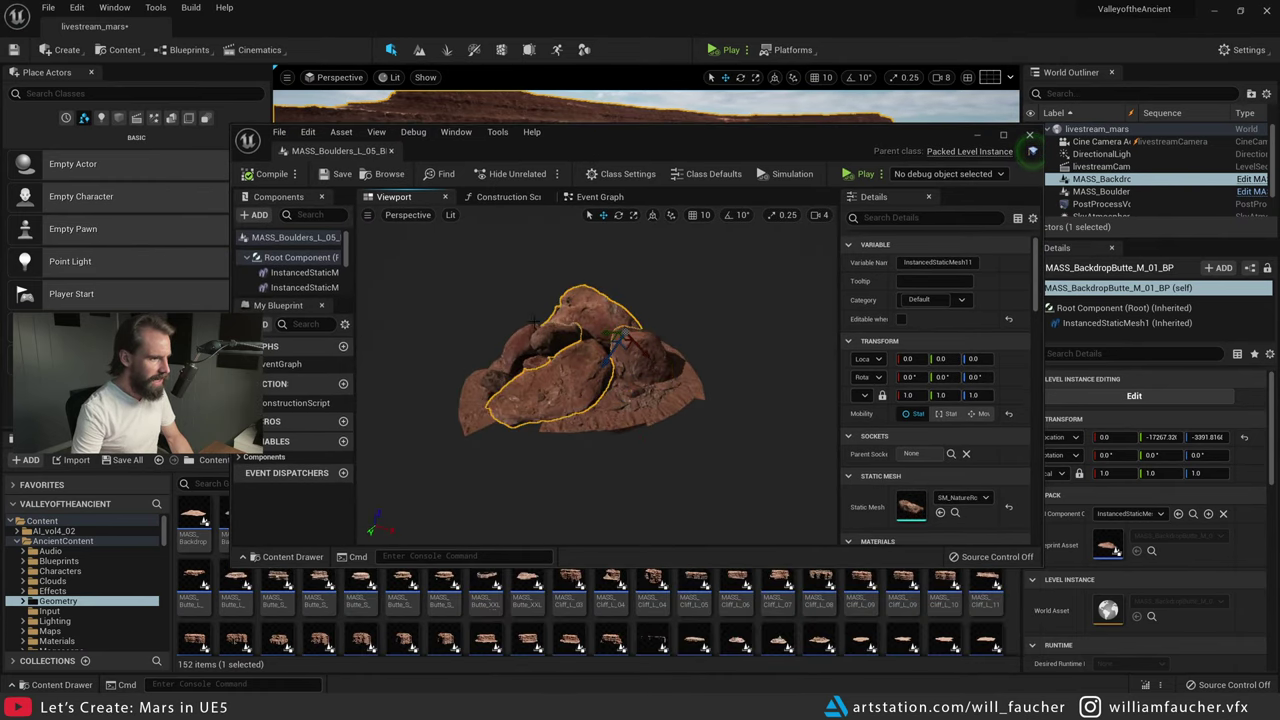
click(557, 338)
click(505, 345)
click(552, 367)
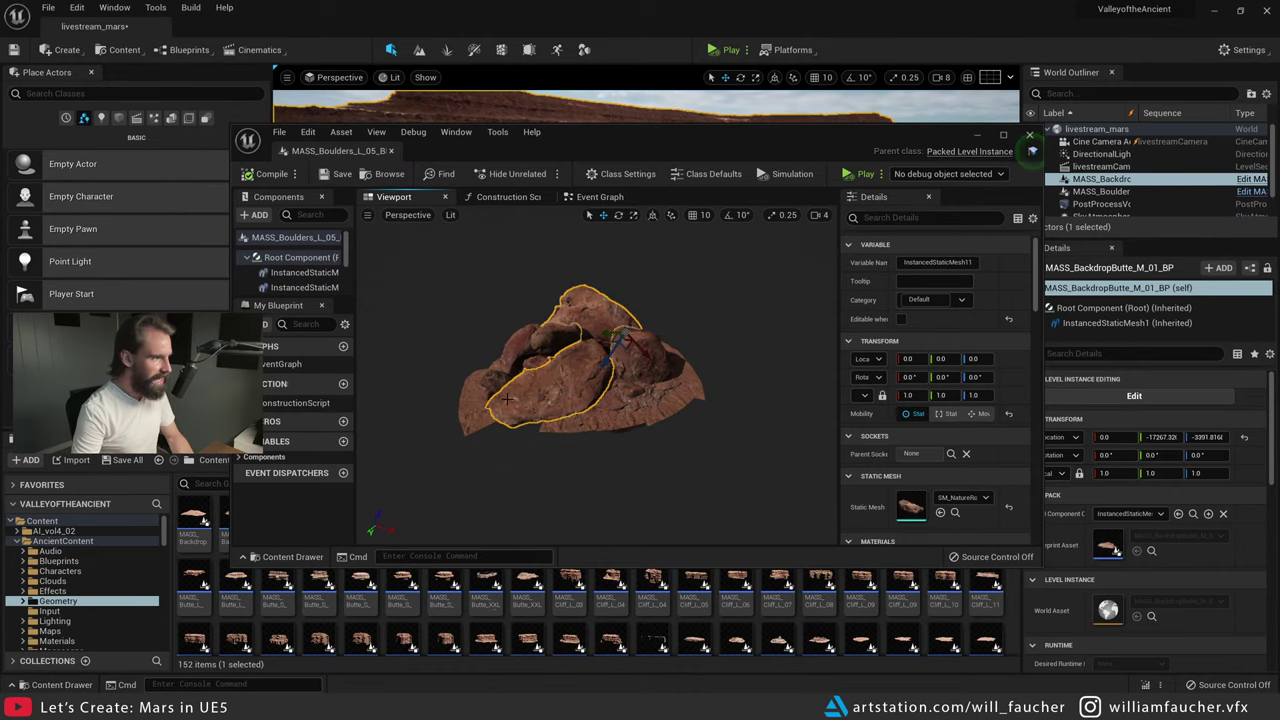
- Enlarge the blueprint's component list and examine which rocks belong to the individual instanced static mesh components
drag(291, 299, 297, 453)
click(300, 272)
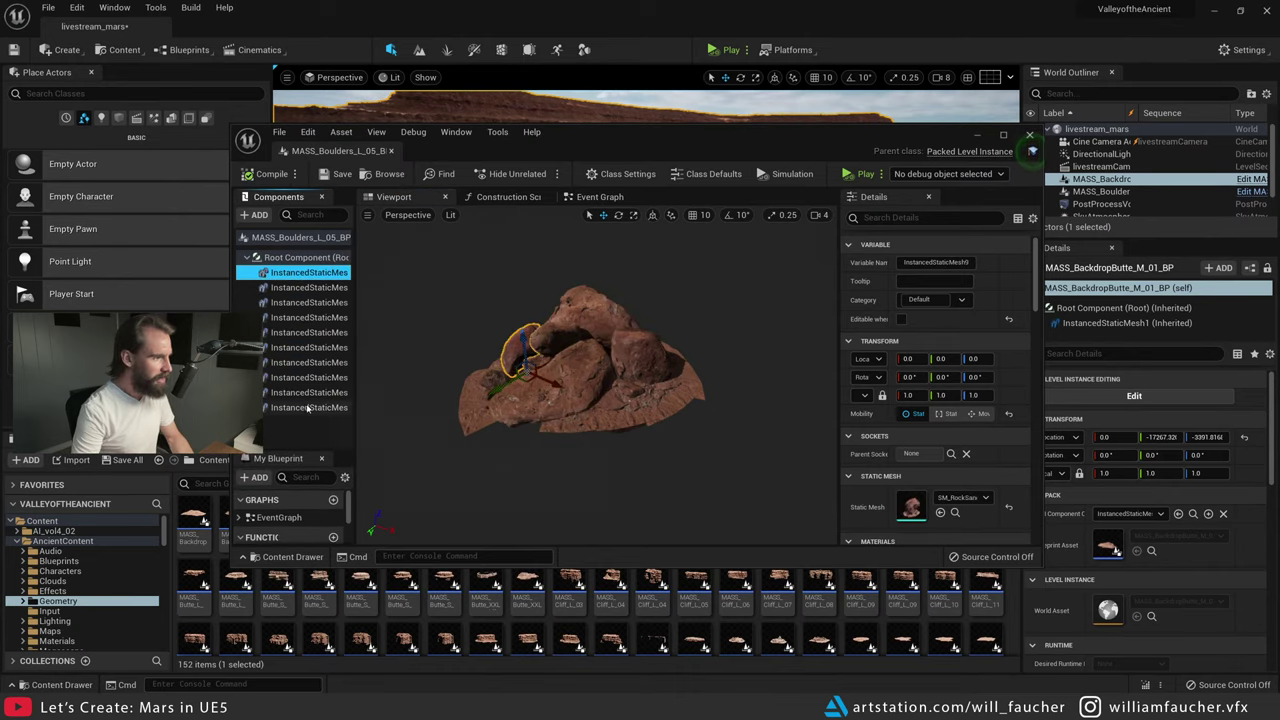
shift+click(300, 407)
drag(607, 140, 651, 124)
click(354, 256)
click(354, 286)
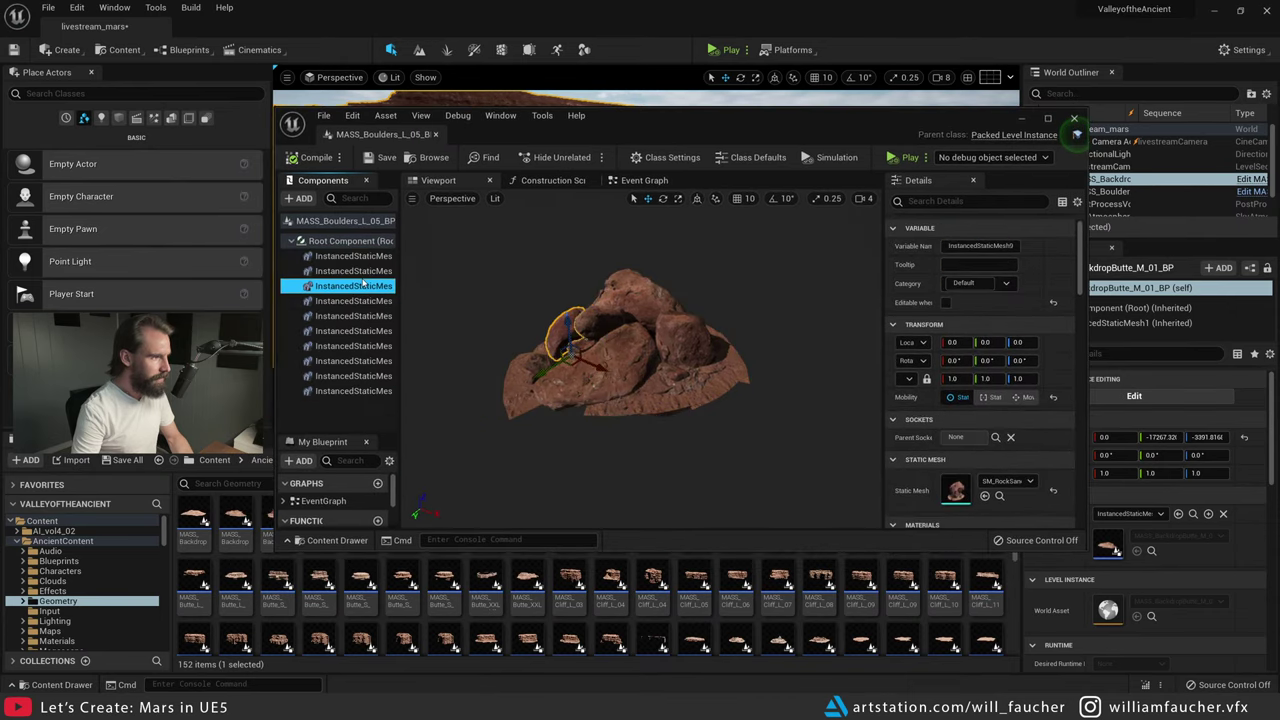
click(356, 301)
click(352, 346)
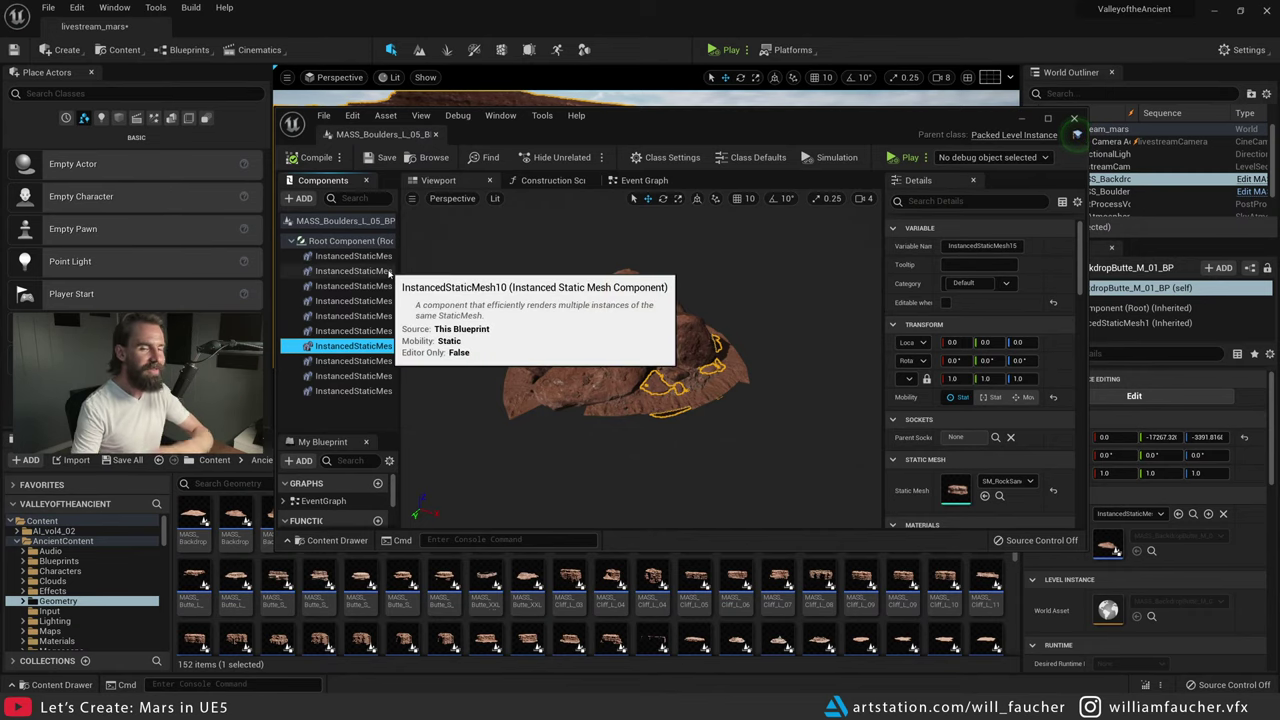
click(345, 257)
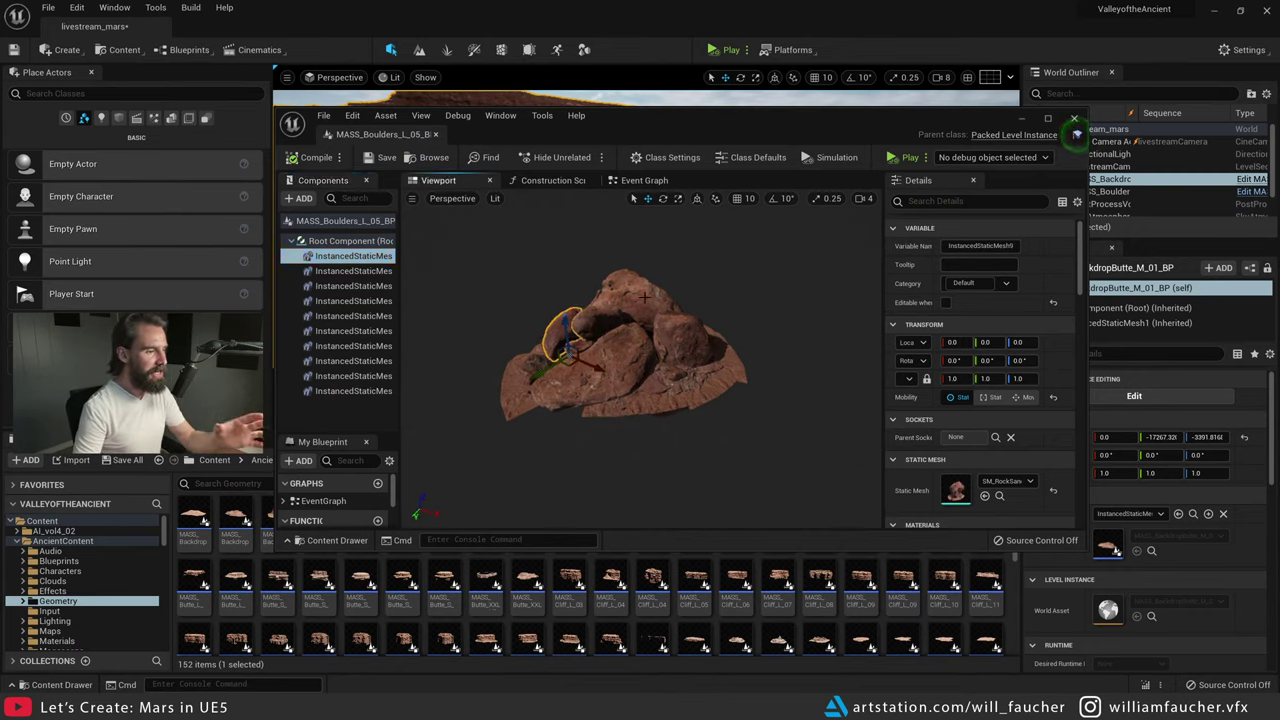
click(656, 328)
click(625, 300)
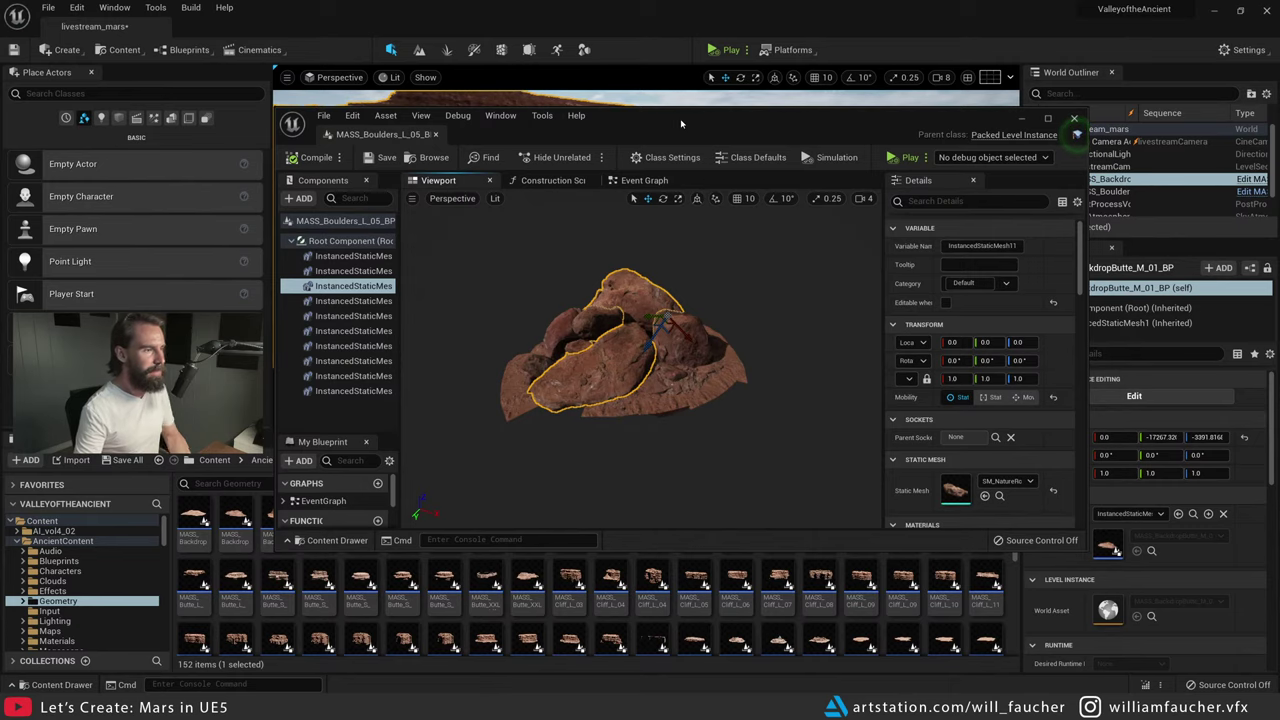
drag(682, 124, 696, 107)
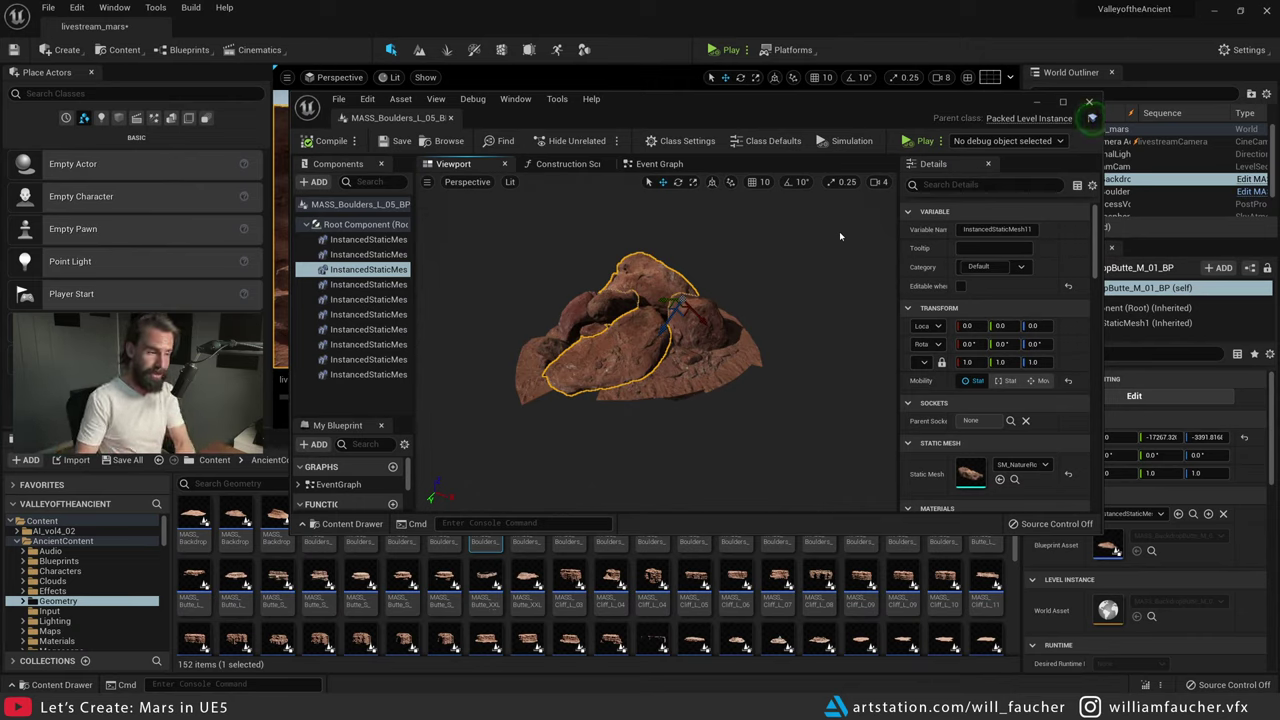
- Orbit the boulder cluster to inspect more of its individual rocks, and close the MASS_Boulders_L_05_BP blueprint editor
alt+drag(874, 214, 888, 214)
click(691, 315)
alt+drag(691, 315, 840, 317)
click(619, 320)
click(685, 342)
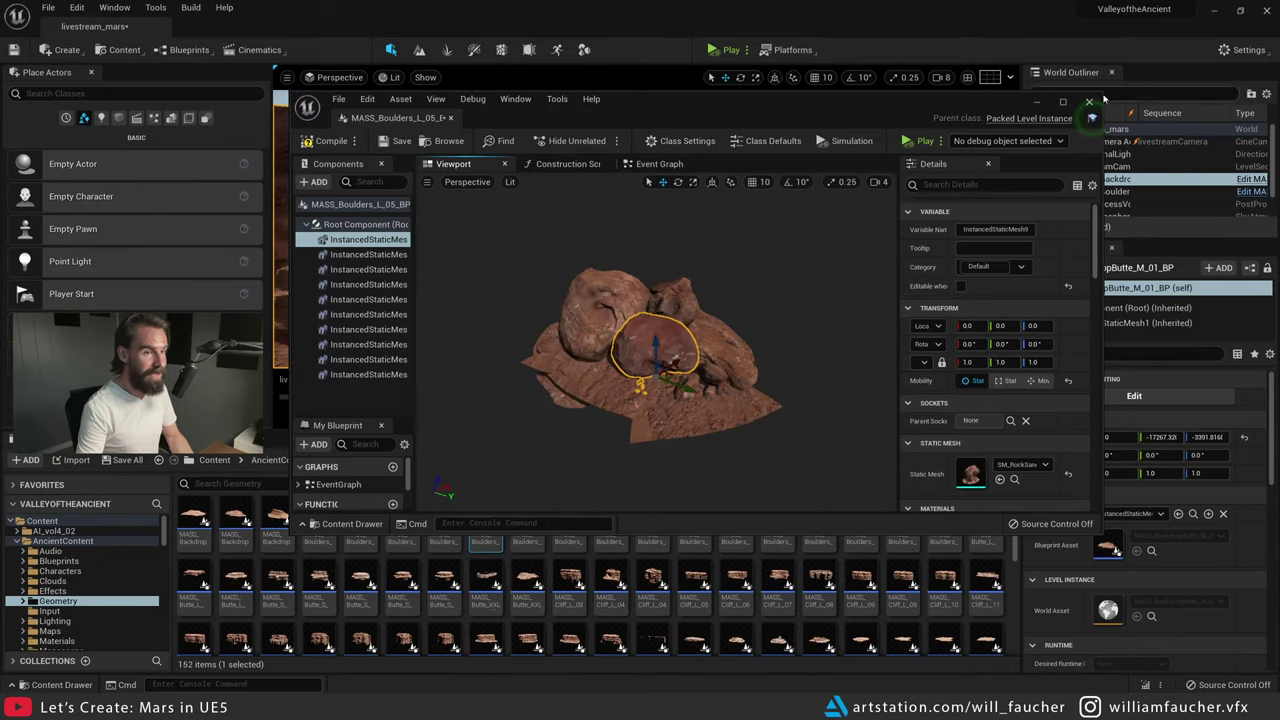
click(1090, 103)
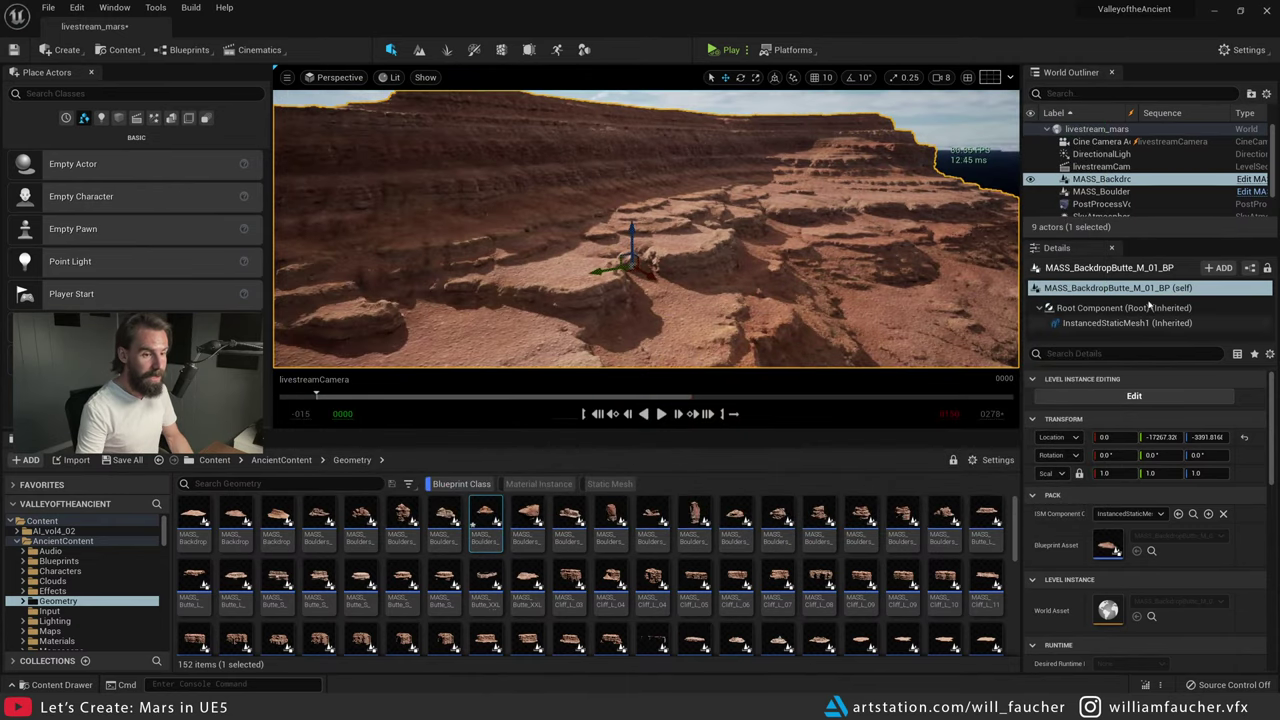
- Locate the backdrop butte's blueprint asset MASS_BackdropButte_M_01_BP, open it and examine its instanced static mesh in 3D
click(1151, 550)
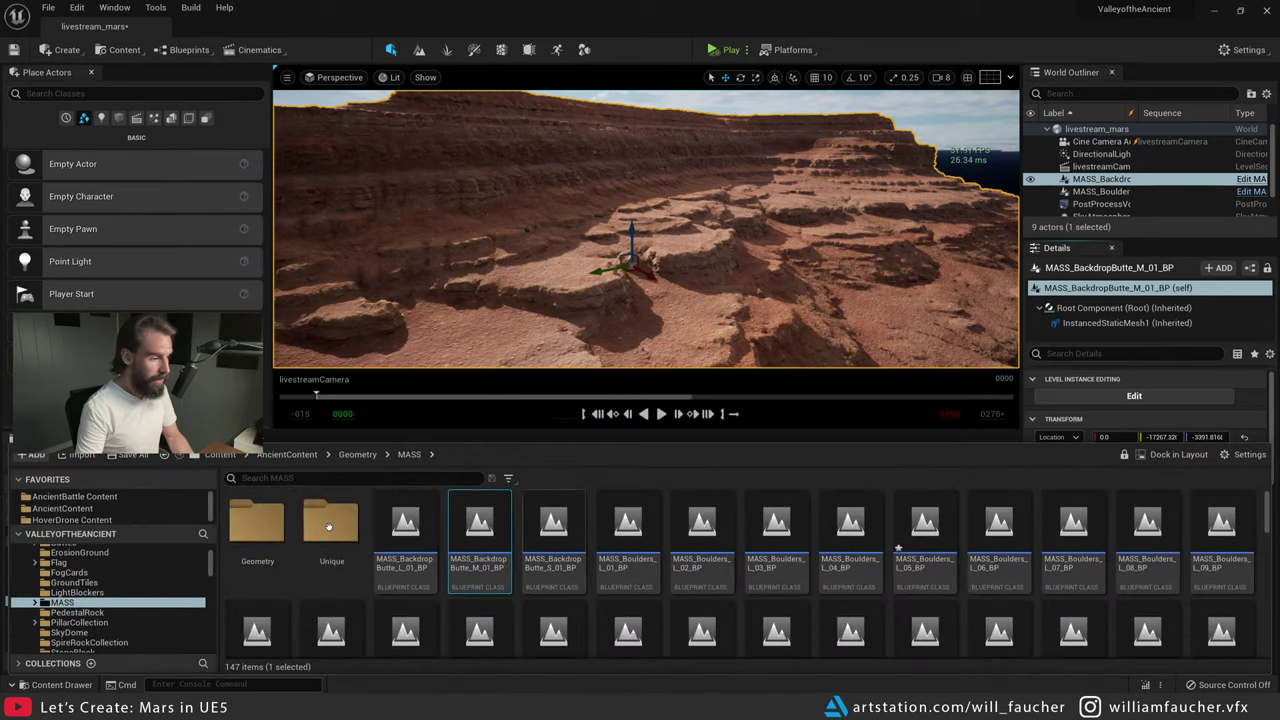
double_click(492, 524)
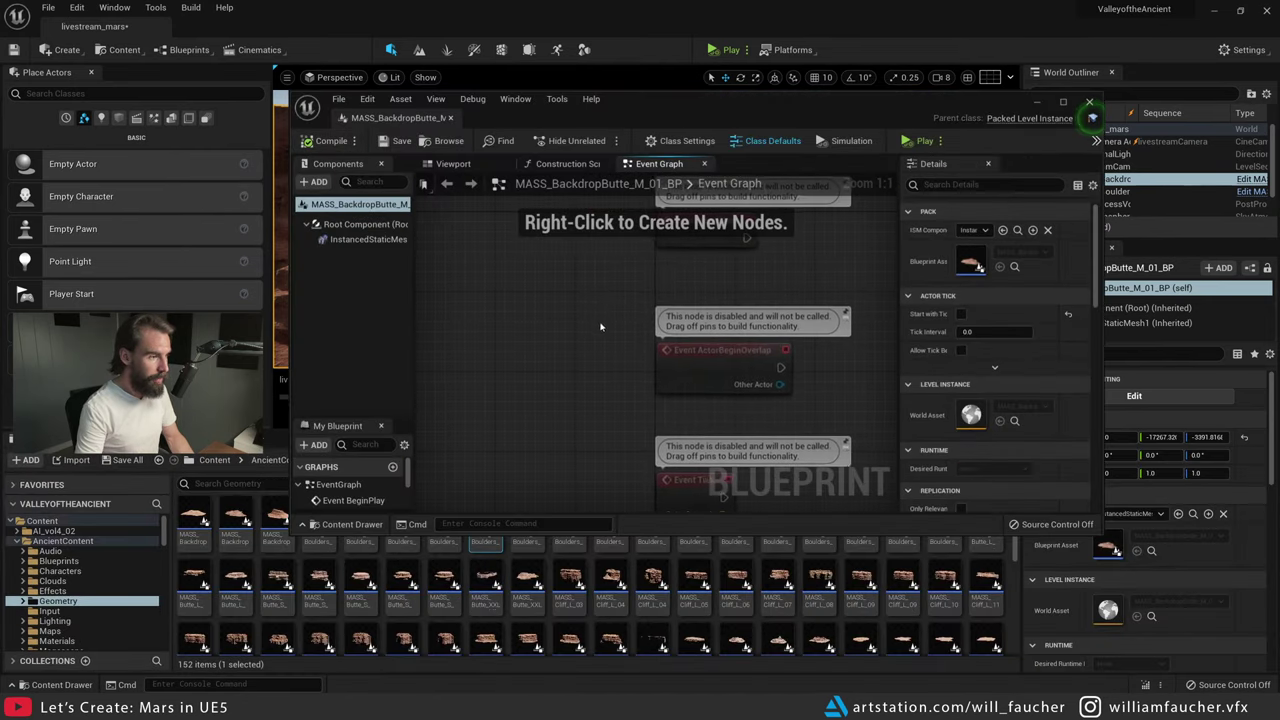
click(369, 241)
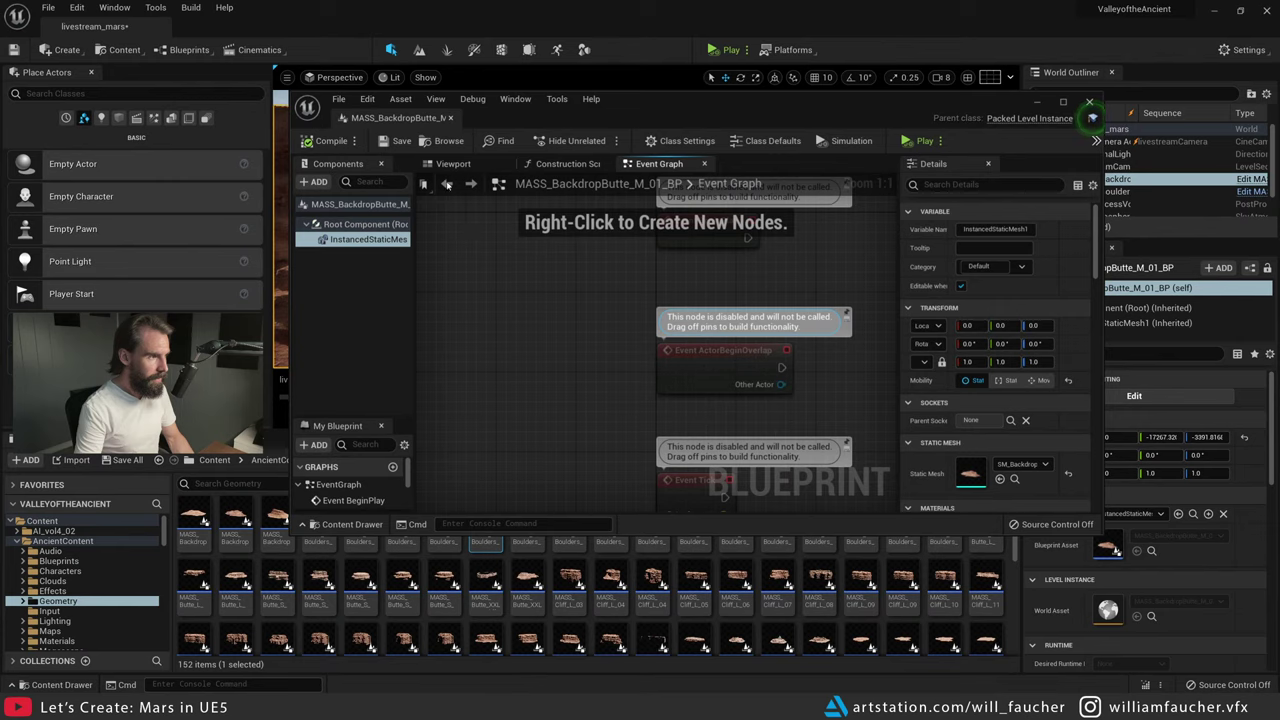
click(445, 165)
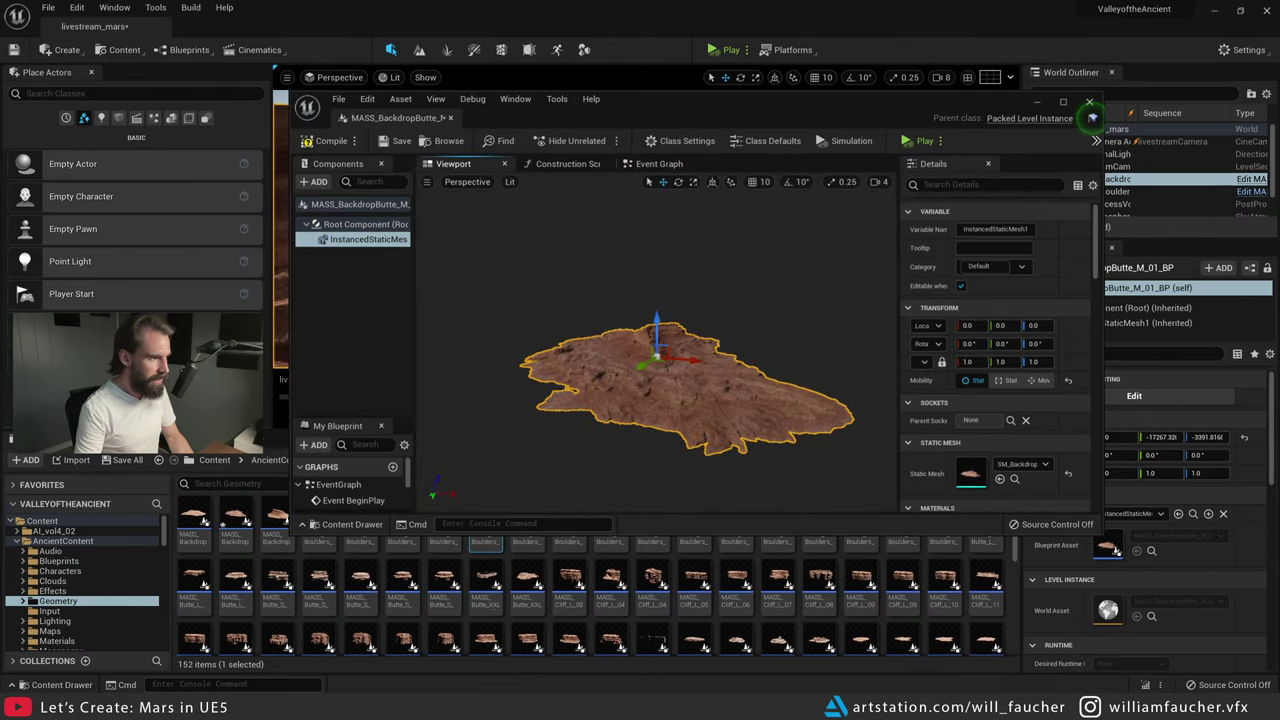
click(375, 262)
click(372, 240)
right_drag(803, 335, 825, 294)
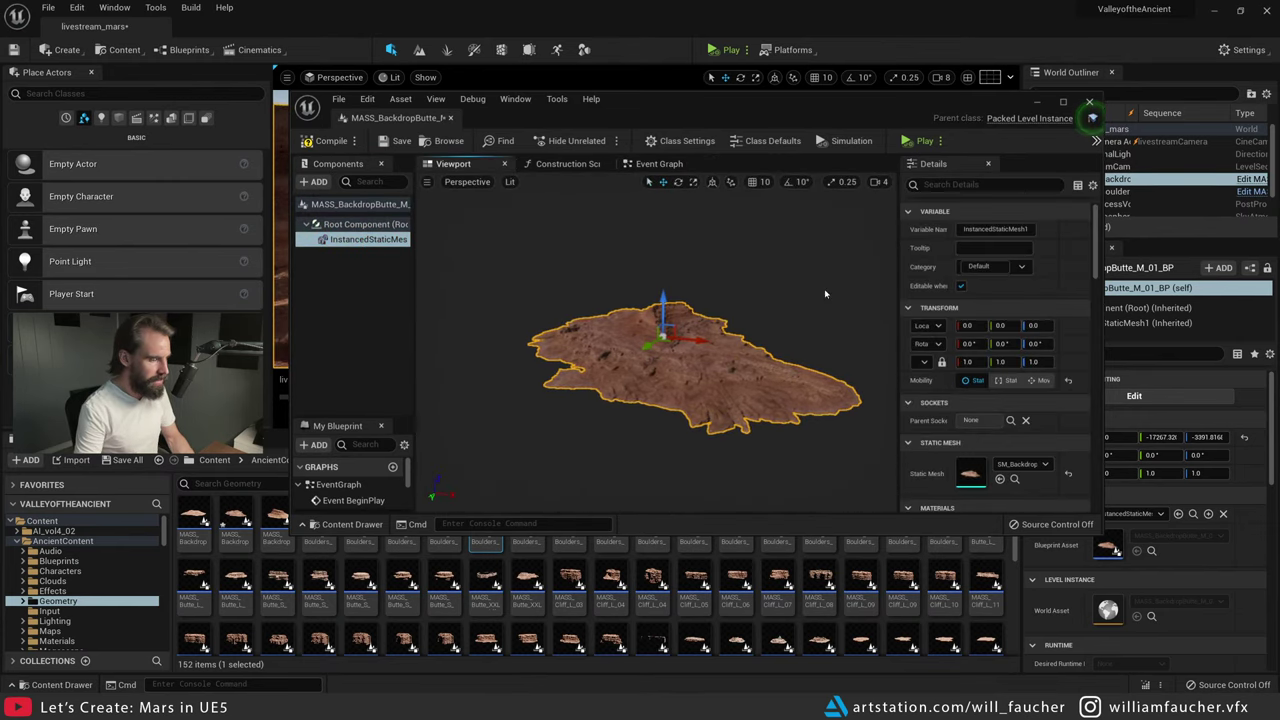
- Open the MASS_Cliff_L_03_BP blueprint and show its assembled cliff up close in 3D
drag(662, 104, 594, 117)
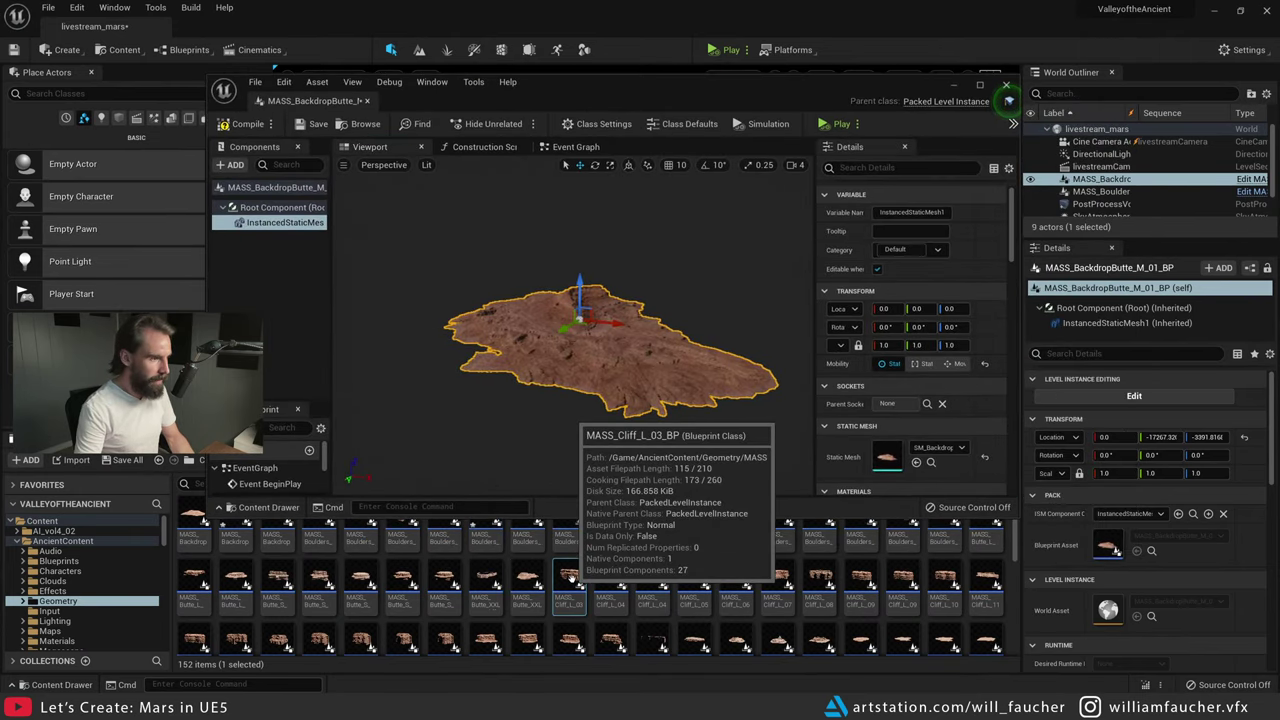
drag(558, 376, 618, 305)
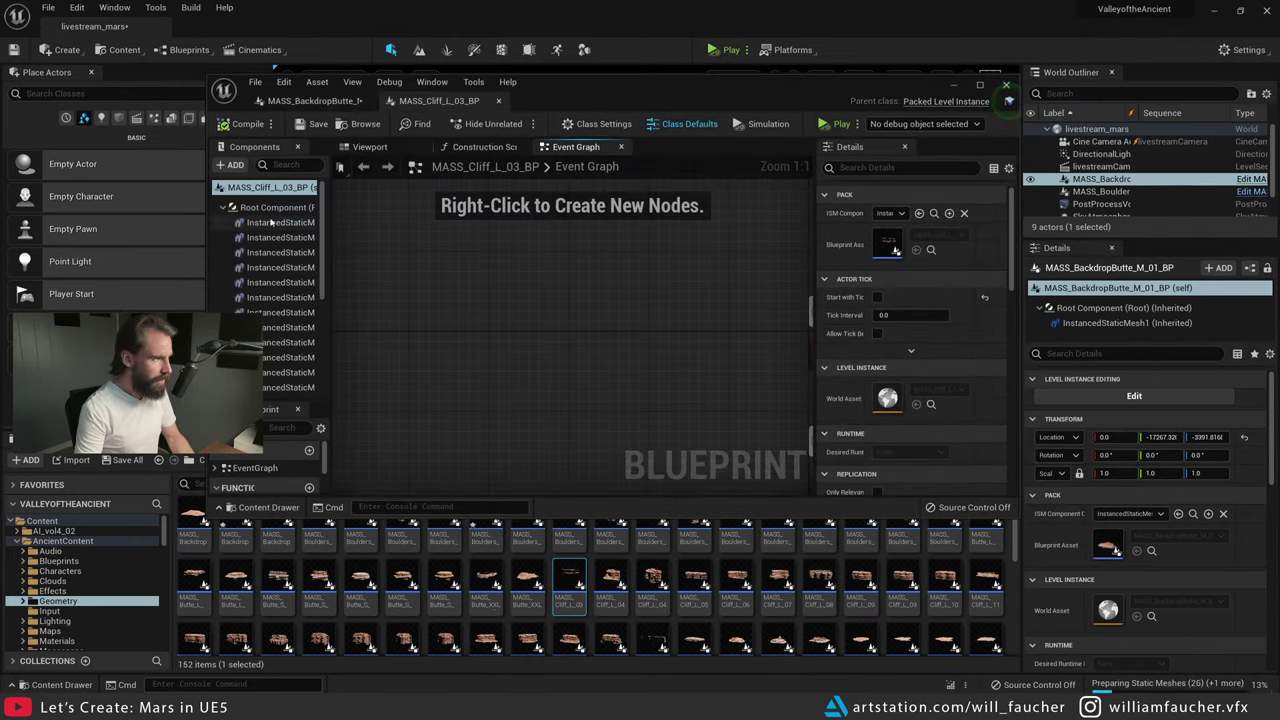
click(275, 222)
click(369, 146)
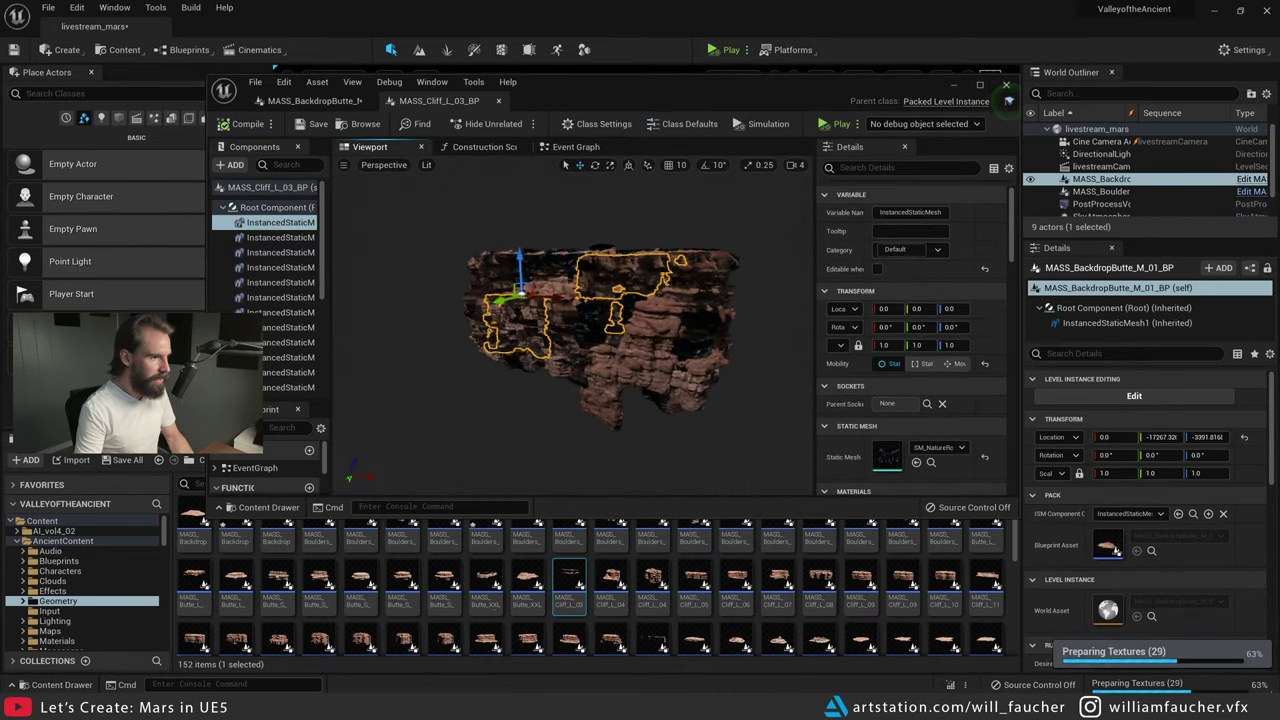
alt+drag(484, 251, 670, 256)
scroll(627, 338, up, 3)
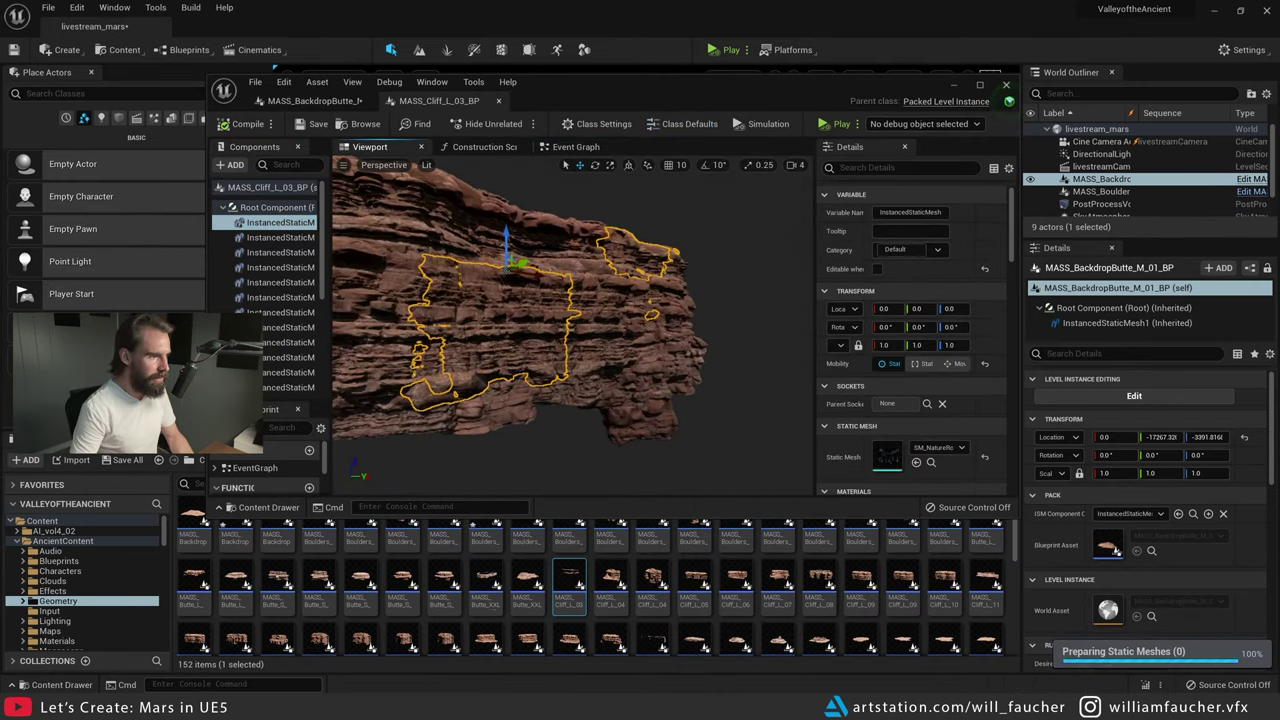
- Select individual cliff pieces and several listed instanced static mesh components to see which parts of the cliff each covers
mouse_move(627, 338)
alt+mouse_down()
mouse_move(627, 308)
mouse_move(627, 338)
alt+mouse_up()
click(606, 340)
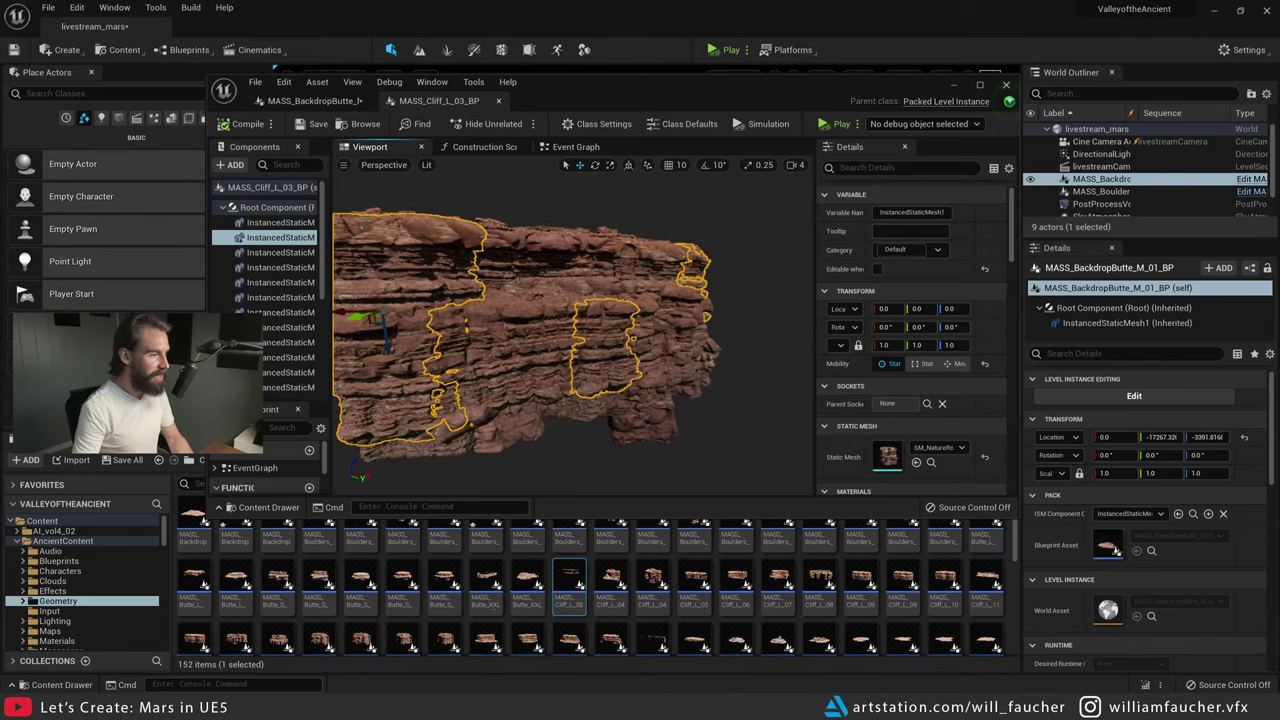
click(570, 280)
click(540, 243)
click(440, 270)
click(481, 385)
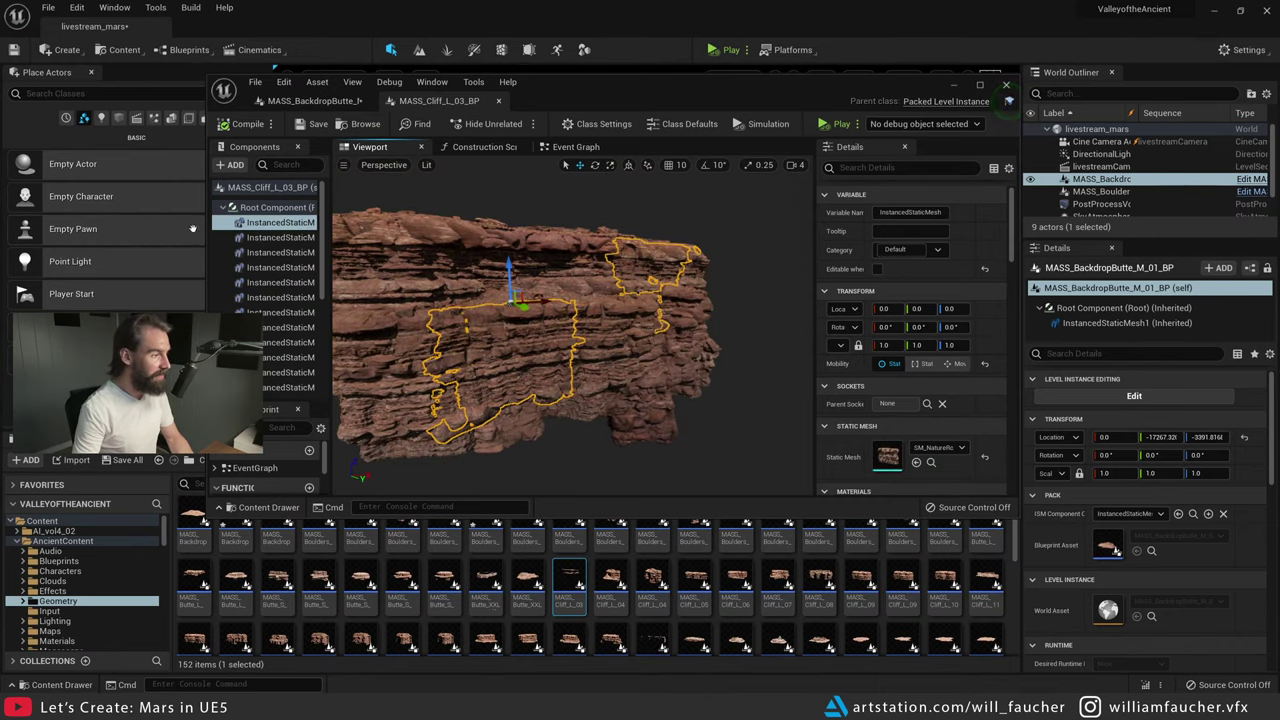
click(285, 267)
click(286, 312)
click(288, 356)
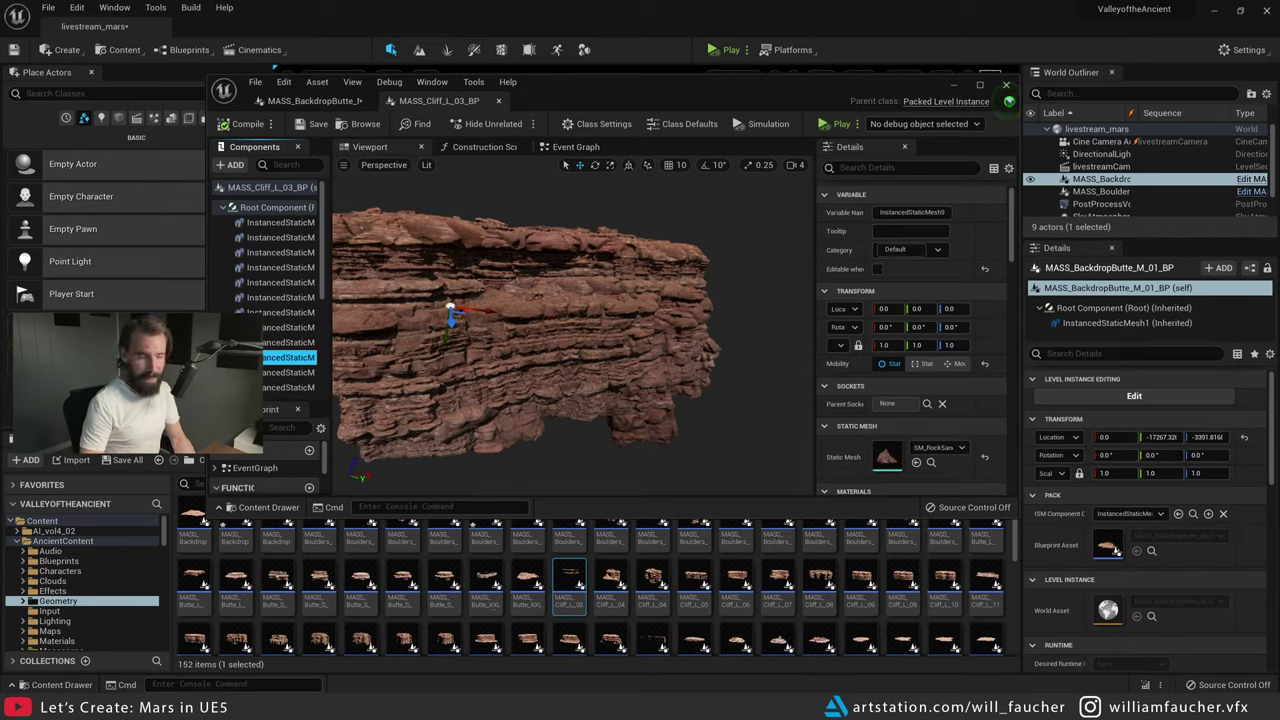
- Examine the whole cliff from the front and select pieces on its face and along its upper rim
alt+drag(465, 300, 573, 294)
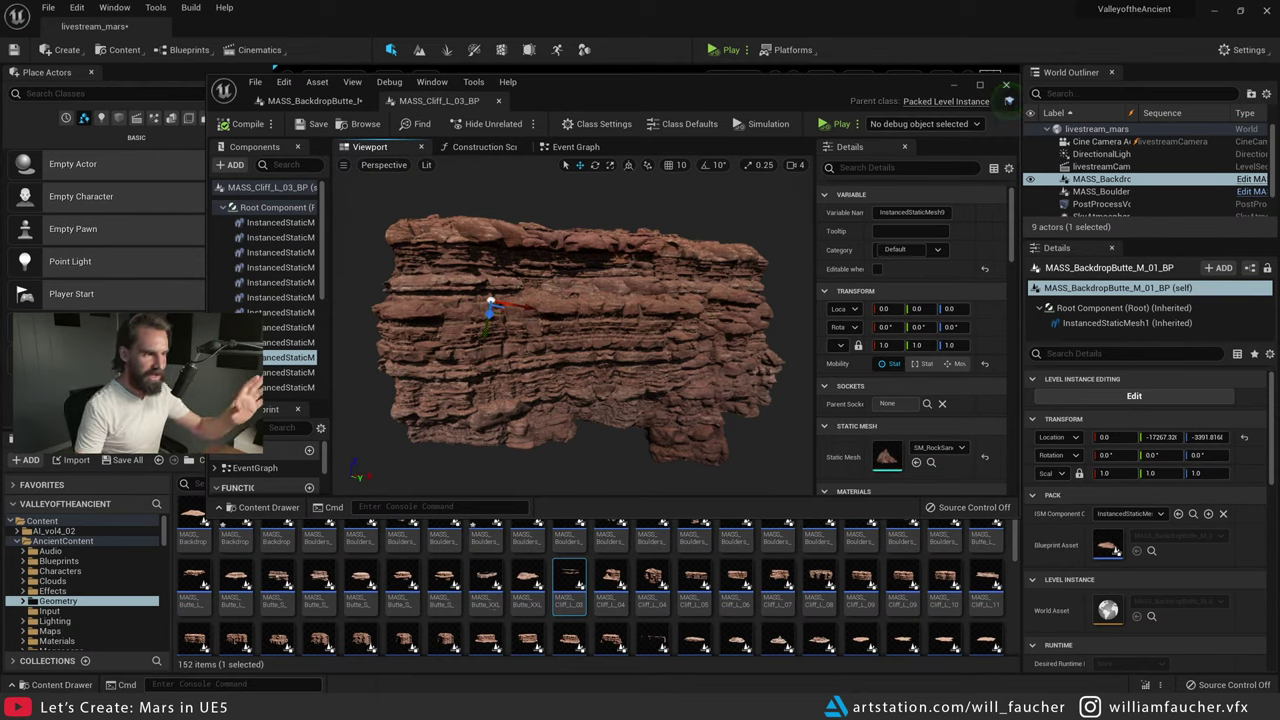
click(615, 238)
click(668, 322)
click(606, 244)
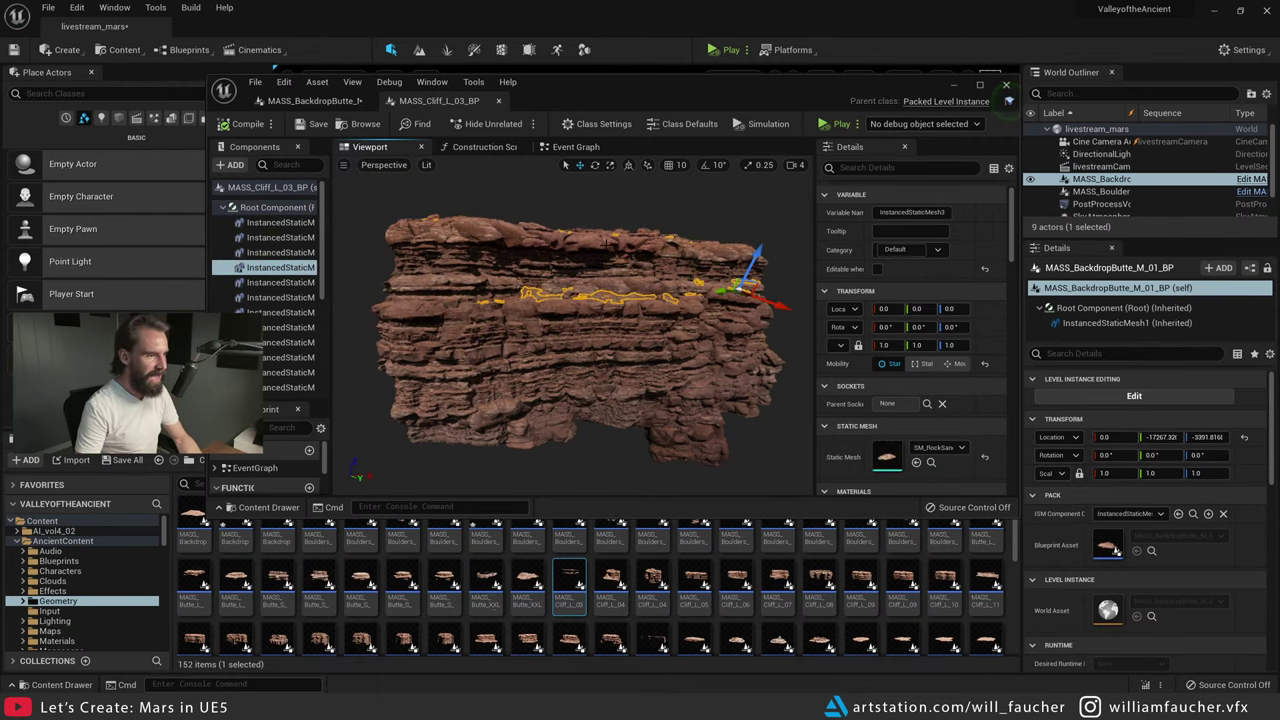
click(607, 243)
click(689, 338)
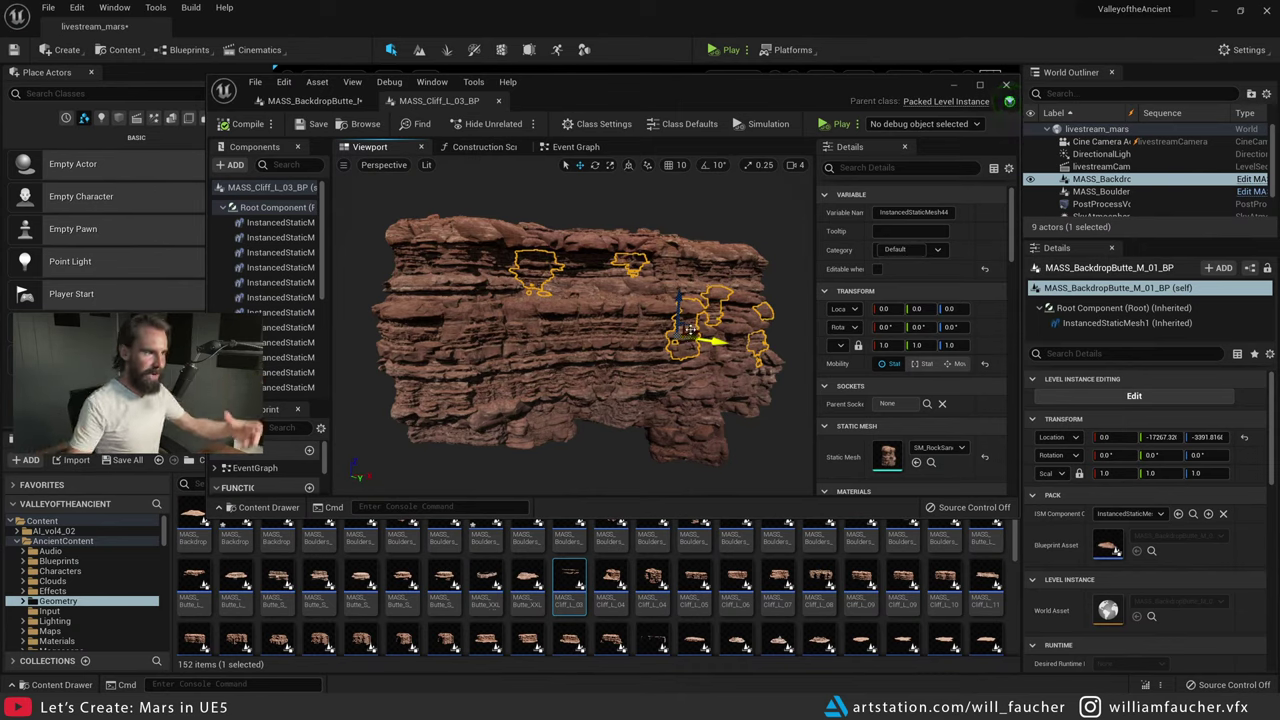
click(238, 287)
right_drag(538, 286, 500, 250)
click(538, 257)
click(528, 250)
click(540, 232)
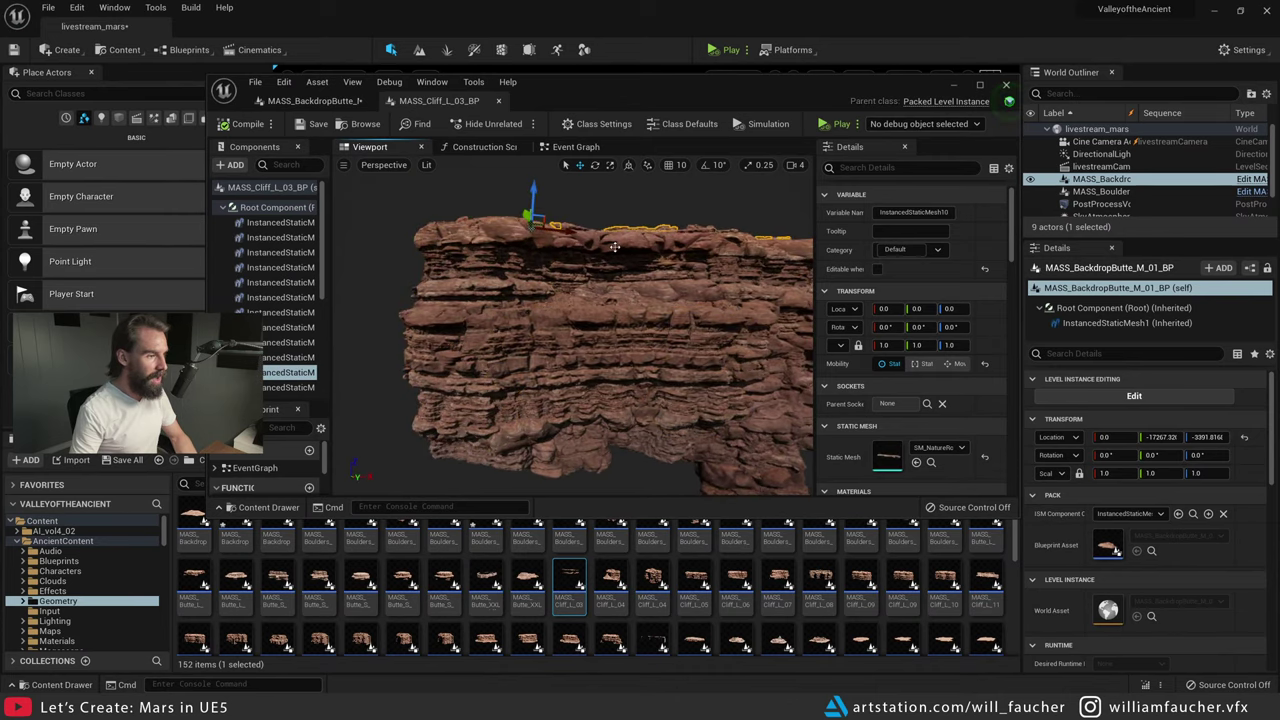
- Try to move a rock piece on the cliff's upper rim upward, and undo the move
click(590, 242)
right_drag(590, 242, 575, 330)
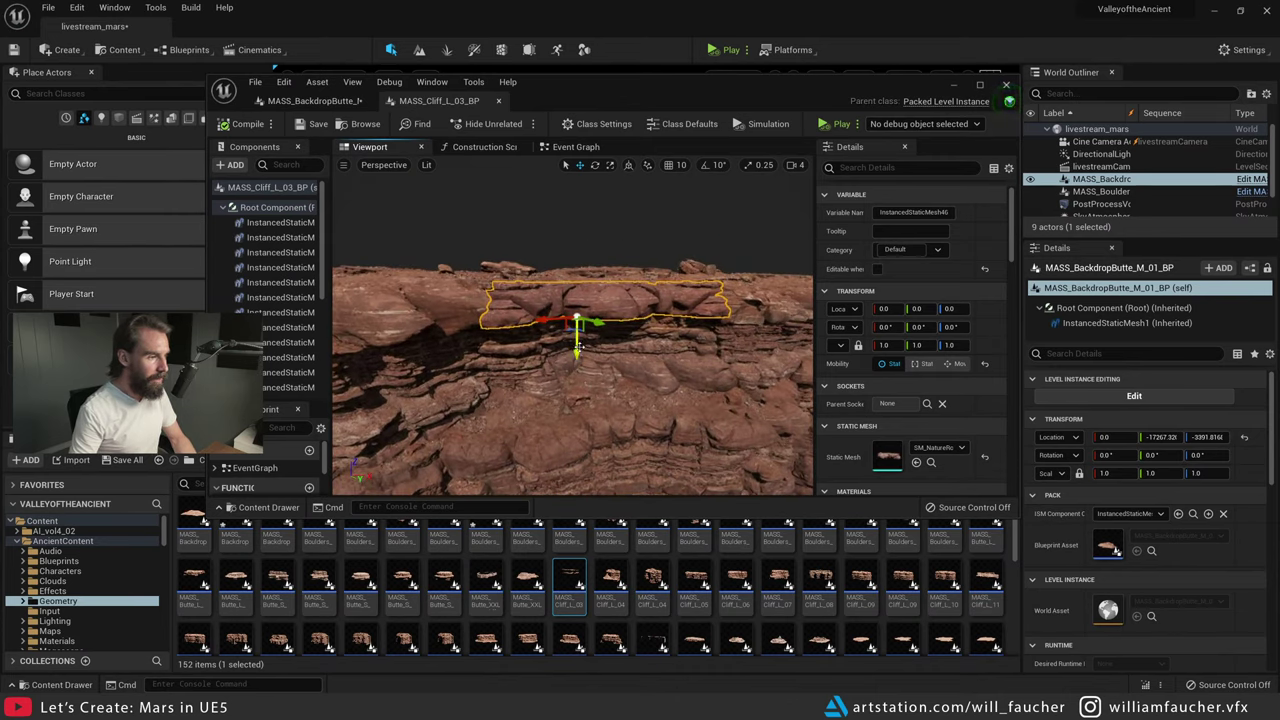
drag(573, 352, 572, 243)
right_drag(687, 277, 664, 311)
key(ctrl+z)
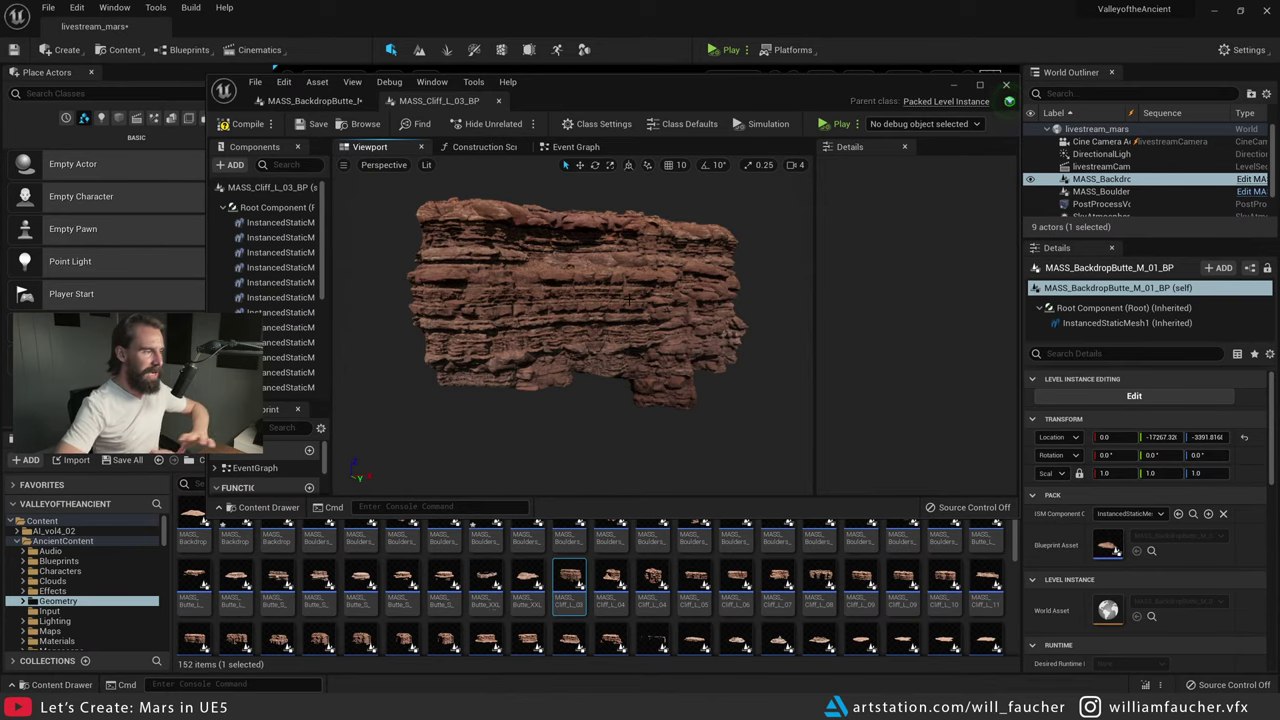
- Close the cliff blueprint's editor window and look over the backdrop butte in the level
drag(627, 89, 716, 89)
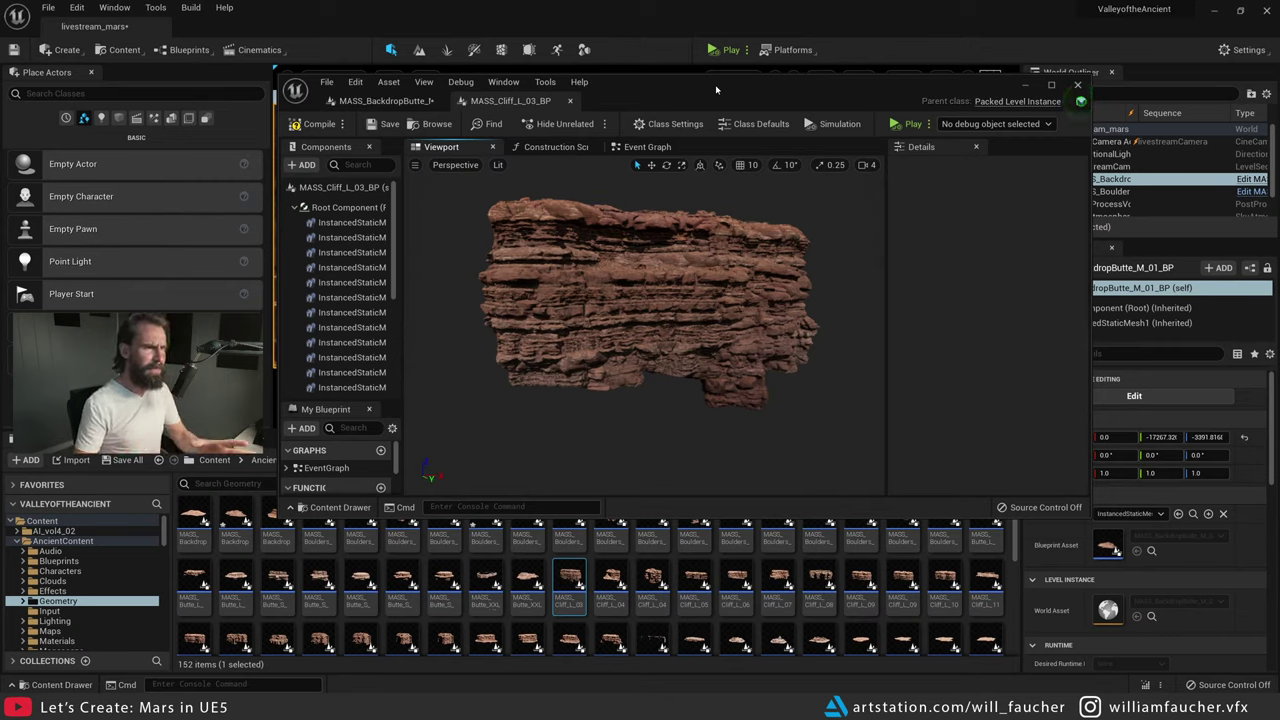
drag(716, 90, 750, 113)
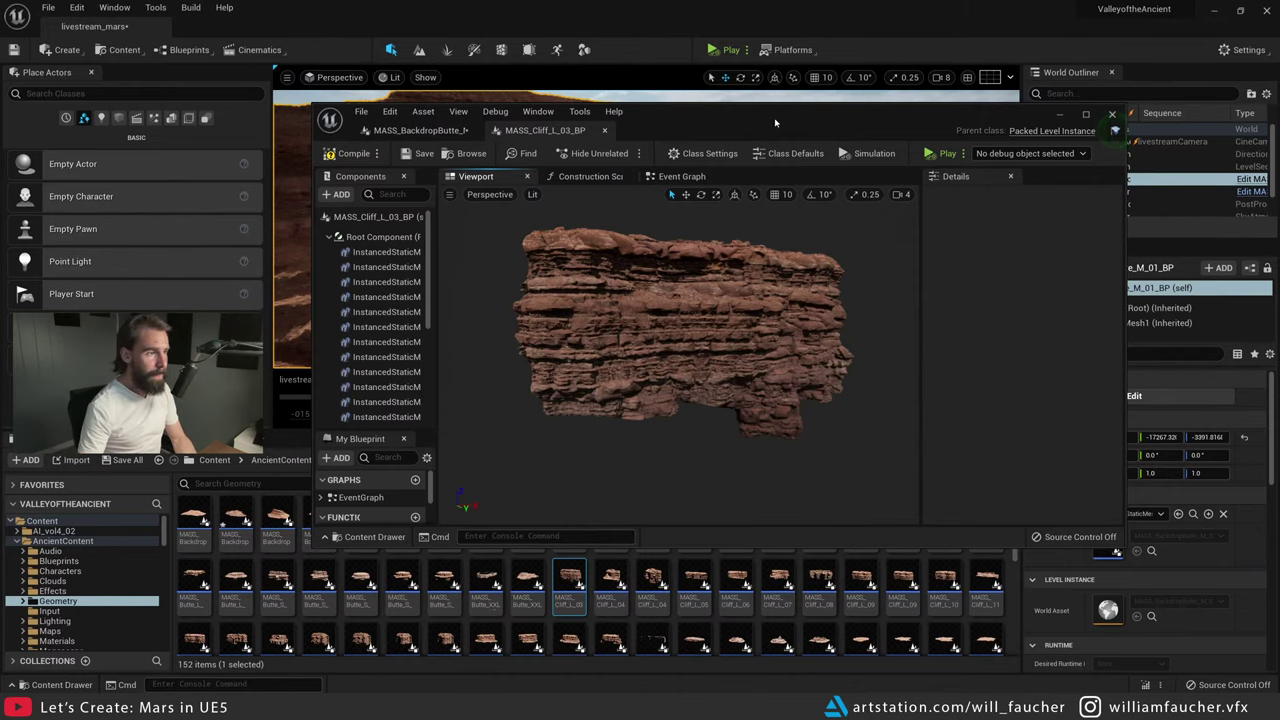
drag(870, 119, 889, 121)
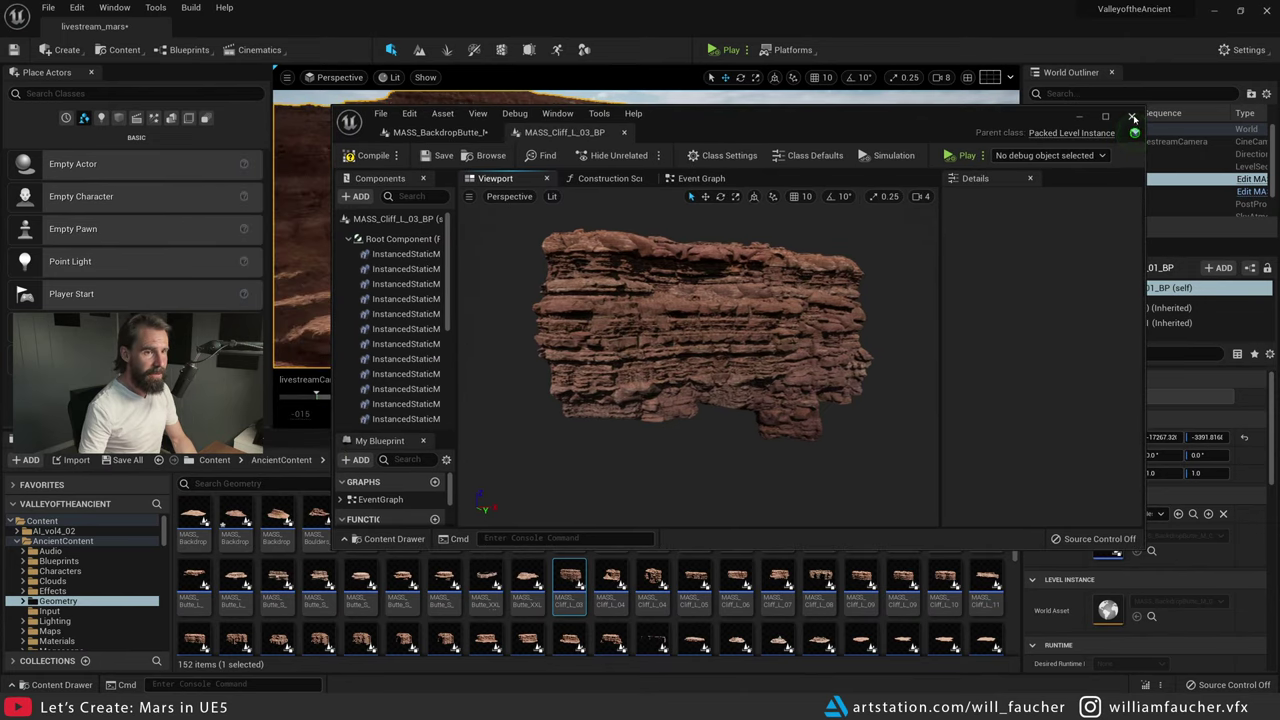
click(1133, 118)
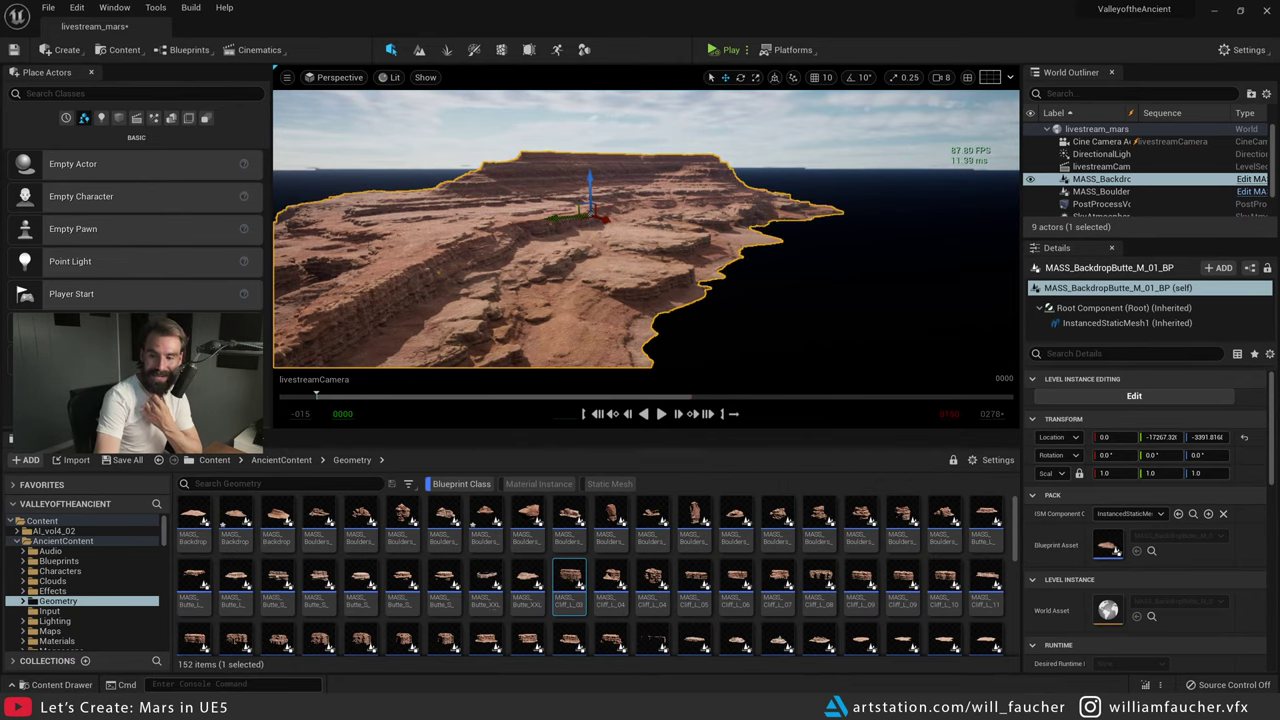
right_drag(834, 280, 805, 276)
right_drag(515, 230, 505, 230)
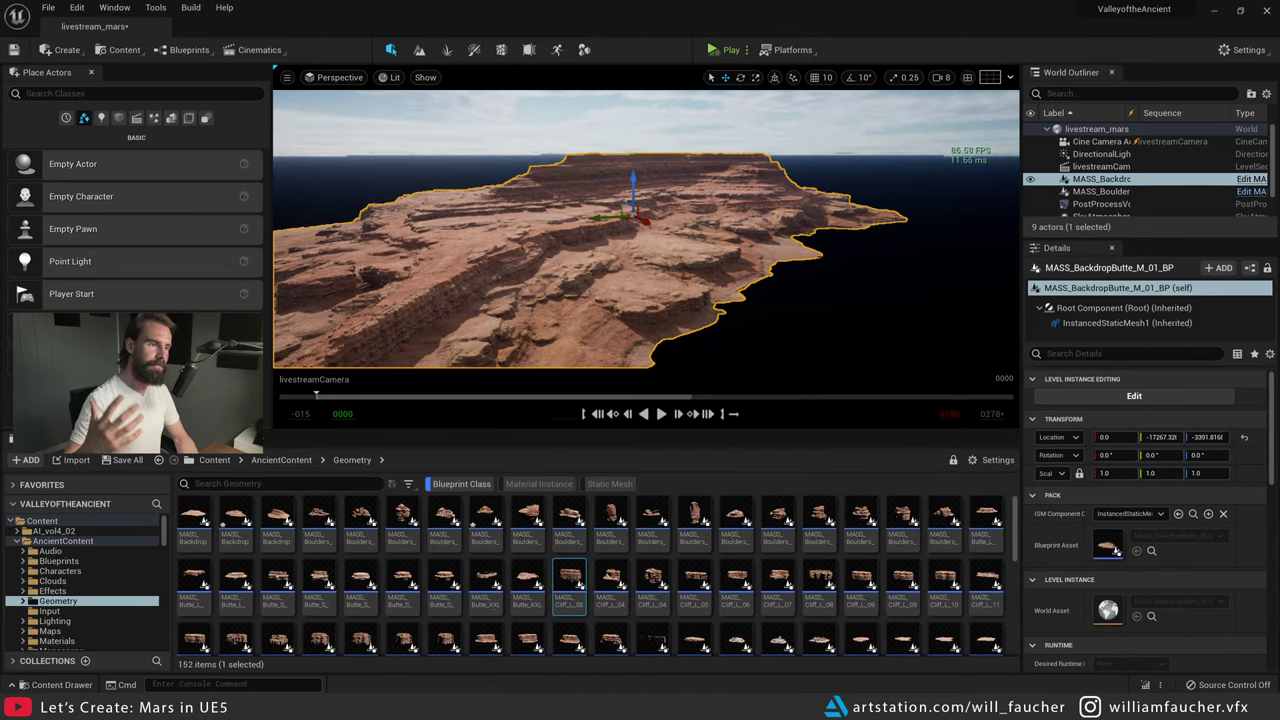
right_drag(768, 241, 732, 238)
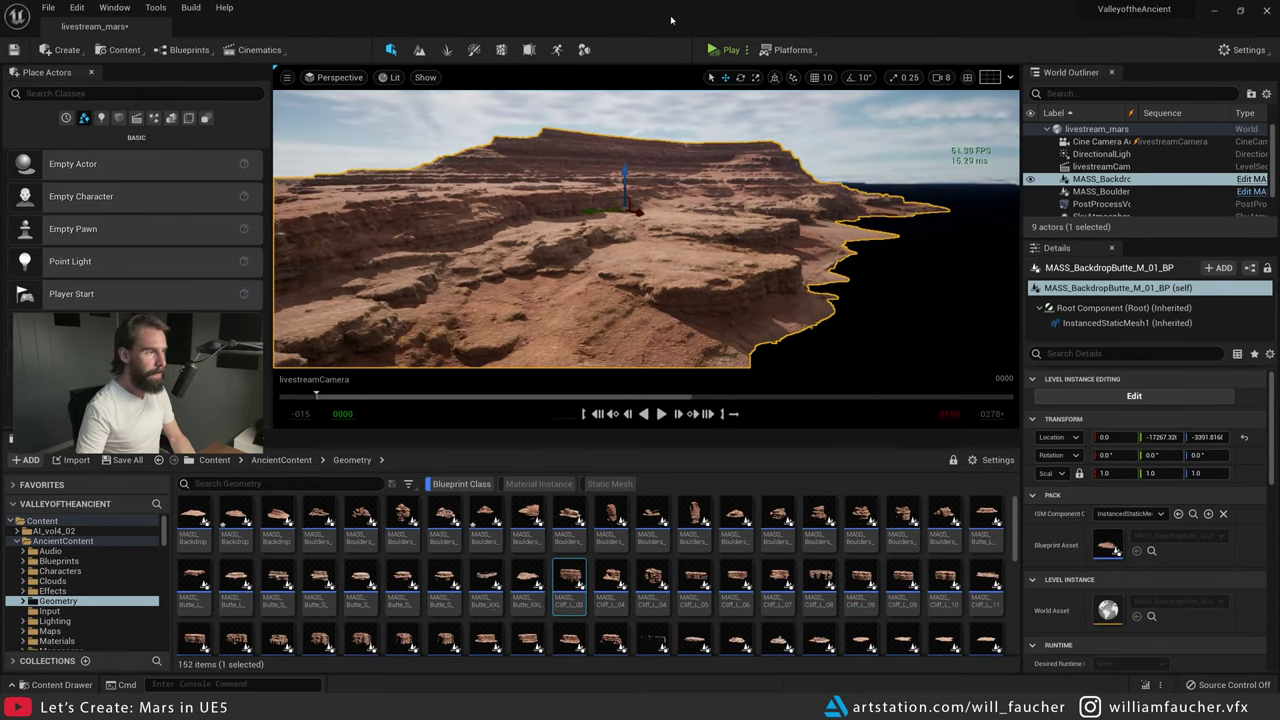
- Bring back the Sequencer, pilot the Cine Camera Actor and reframe its shot with the butte below the sky
click(264, 439)
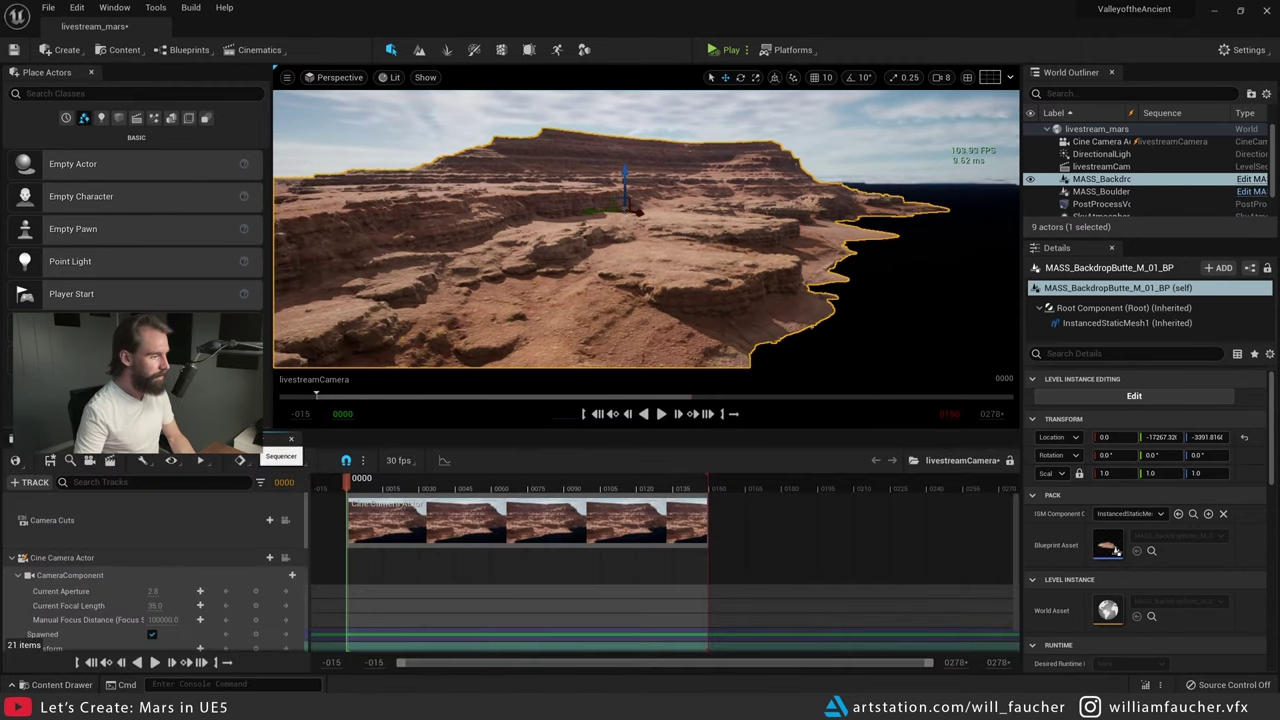
click(285, 557)
right_drag(730, 161, 750, 108)
mouse_move(696, 178)
right_down()
mouse_move(756, 141)
mouse_move(684, 178)
right_up()
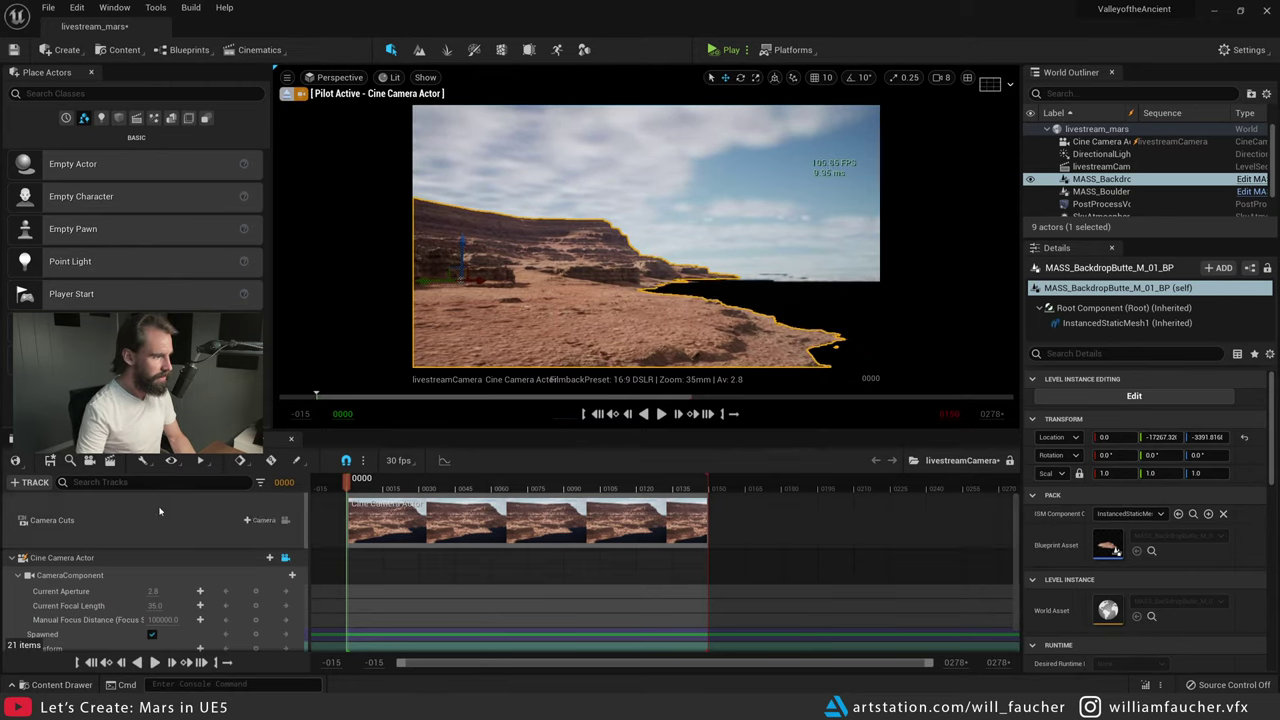
- Reduce the Cine Camera Actor's sensor height to about 14.98 mm for a wider aspect ratio
click(262, 558)
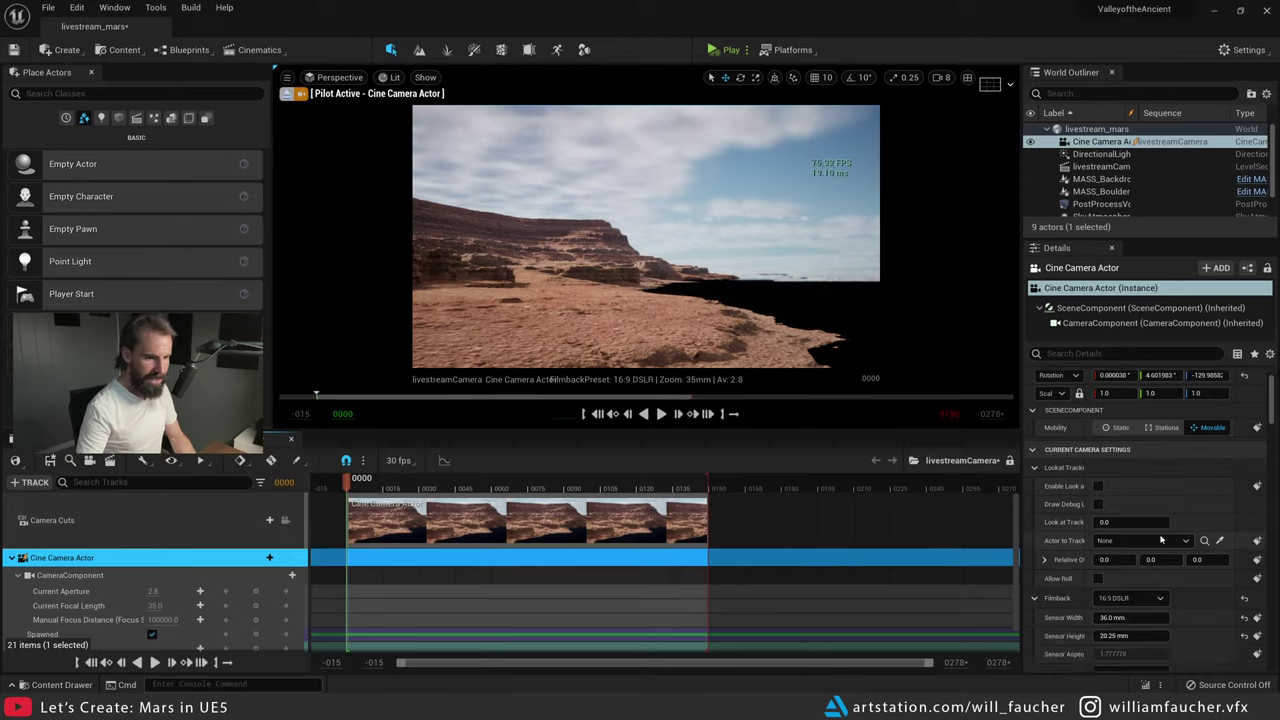
scroll(1198, 399, down, 1)
scroll(1198, 397, down, 5)
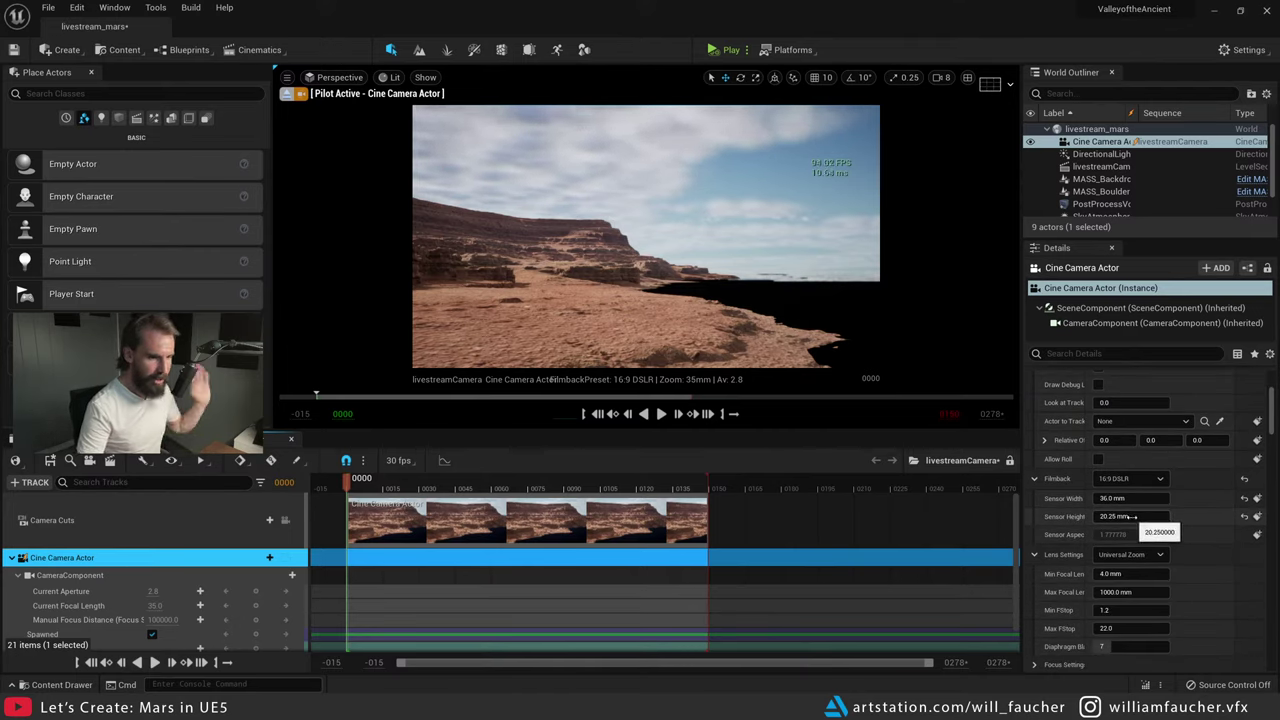
drag(1128, 519, 1065, 519)
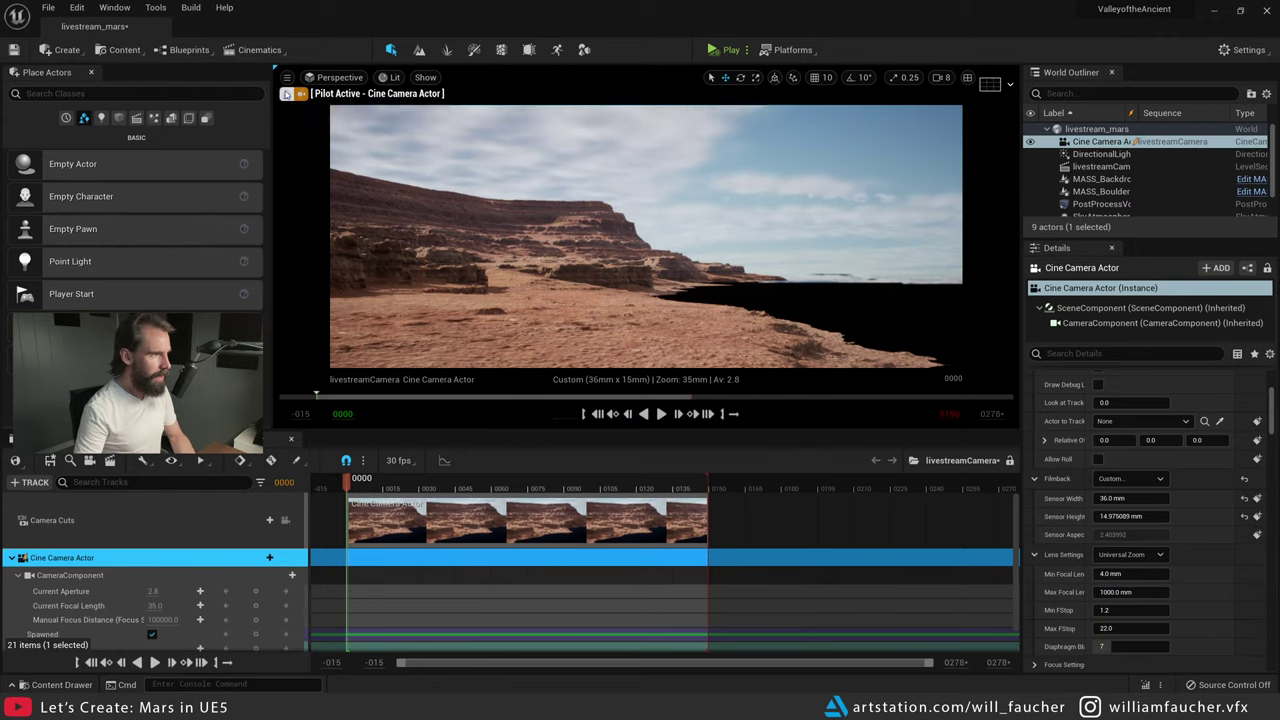
- Stop piloting the camera, view the backdrop butte from a distance and select it
click(288, 93)
key(w)
right_drag(746, 225, 694, 280)
click(859, 258)
click(597, 143)
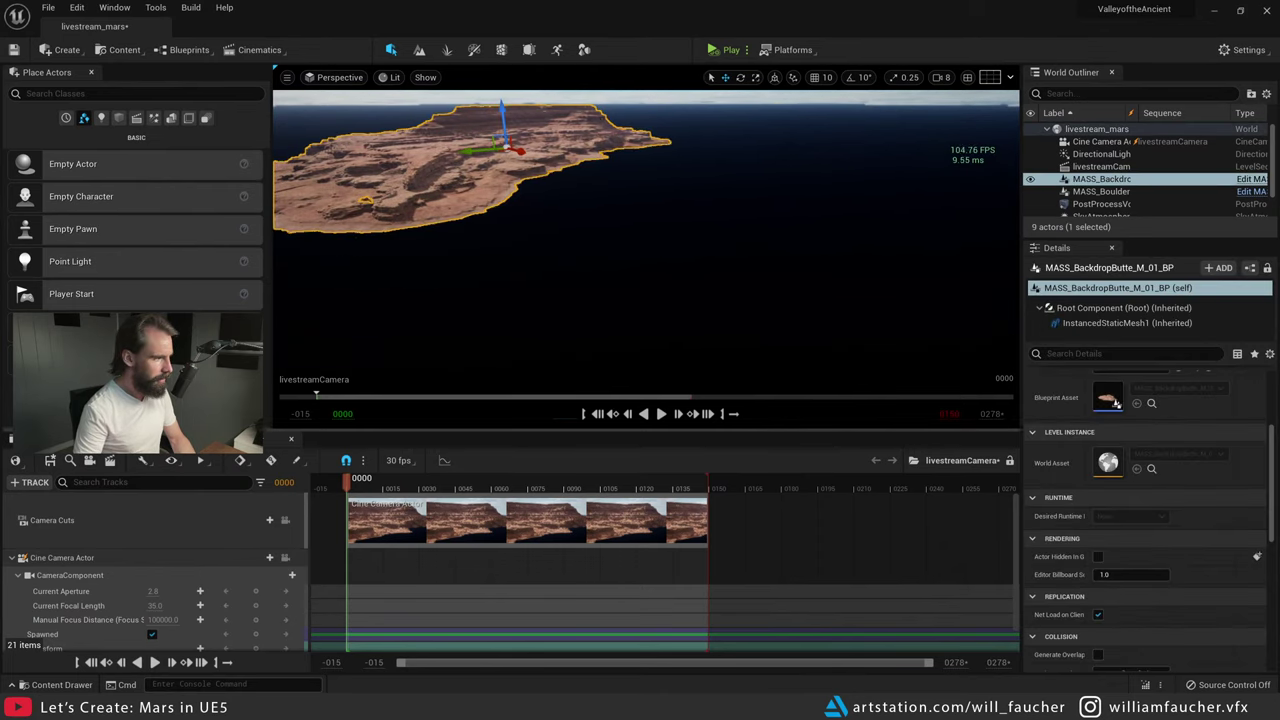
- Place the MASS_Boulders_L_01_BP blueprint from the Geometry assets into the level at the backdrop butte
key(ctrl+space)
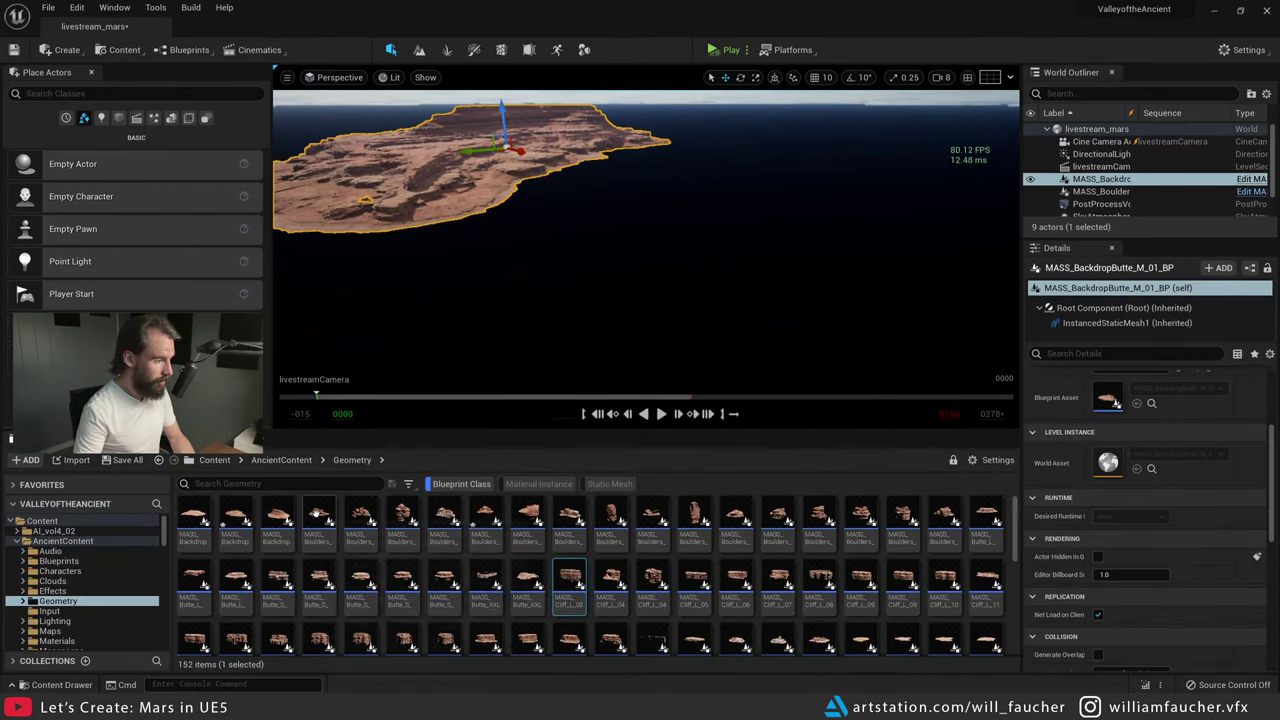
drag(319, 511, 471, 190)
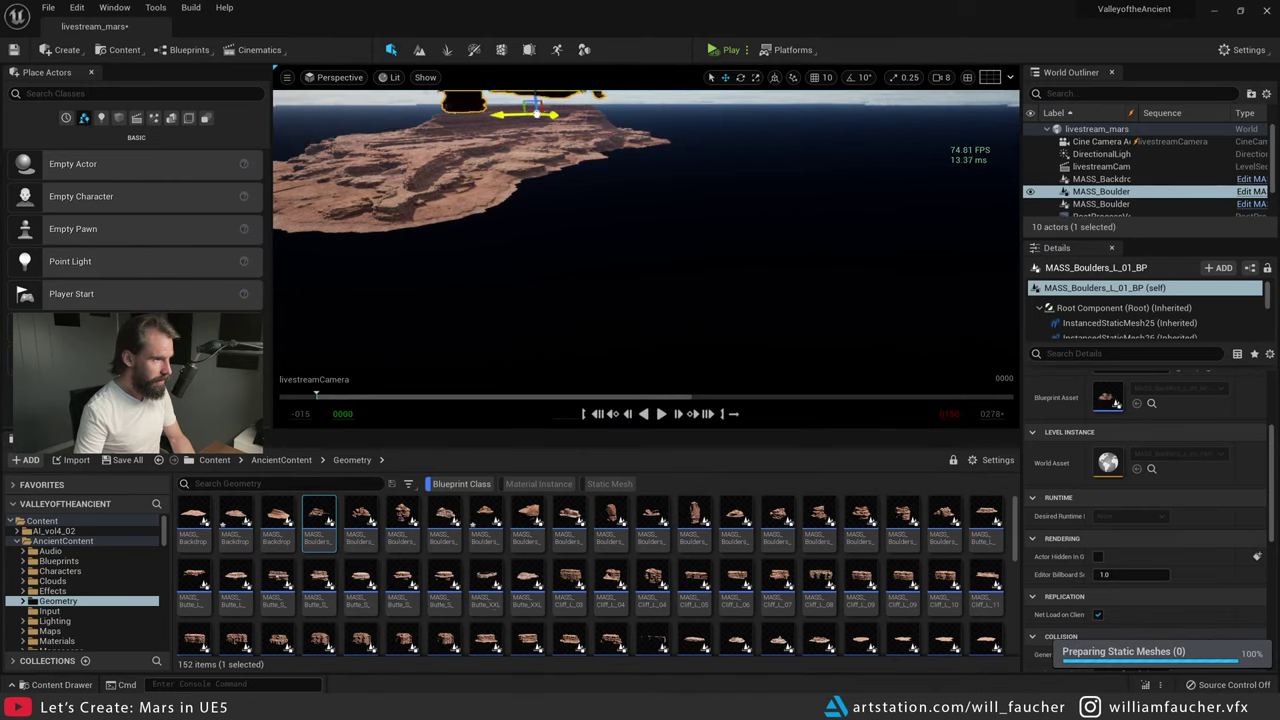
right_drag(551, 107, 609, 257)
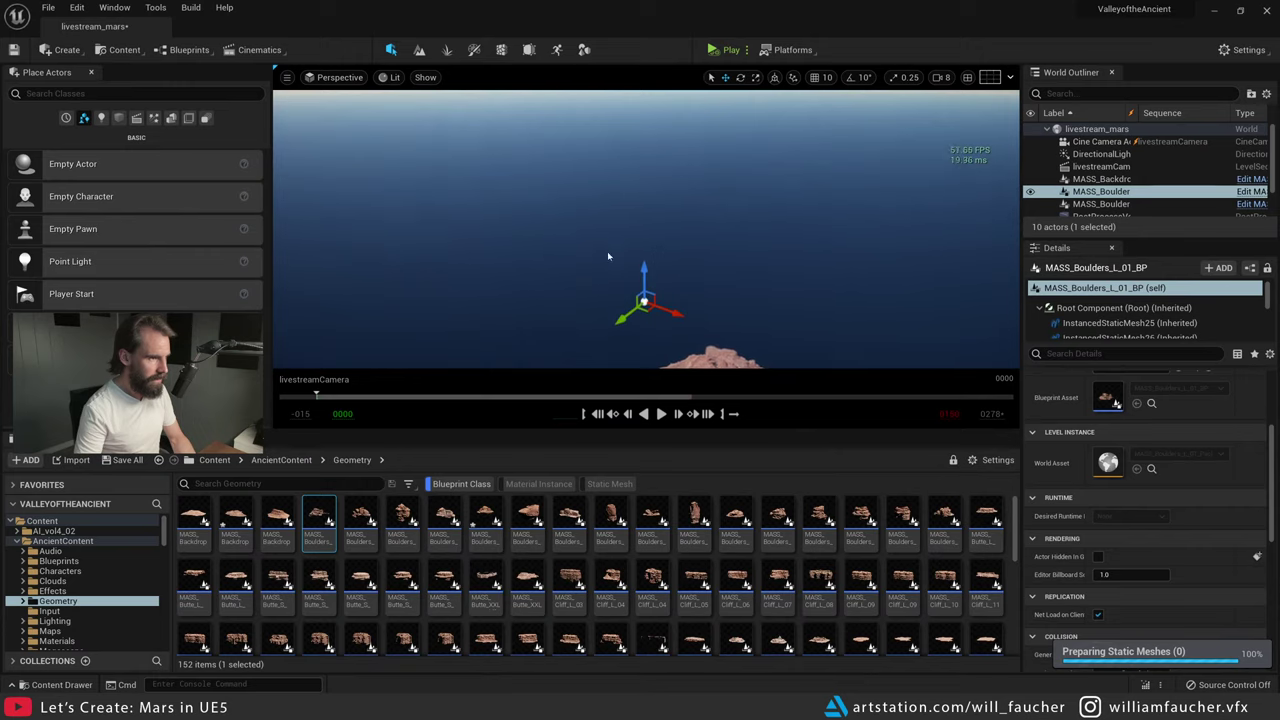
- Shift the placed MASS_Boulders_L_01 blueprint and focus on it to check its position relative to the backdrop butte
drag(646, 307, 668, 334)
key(f)
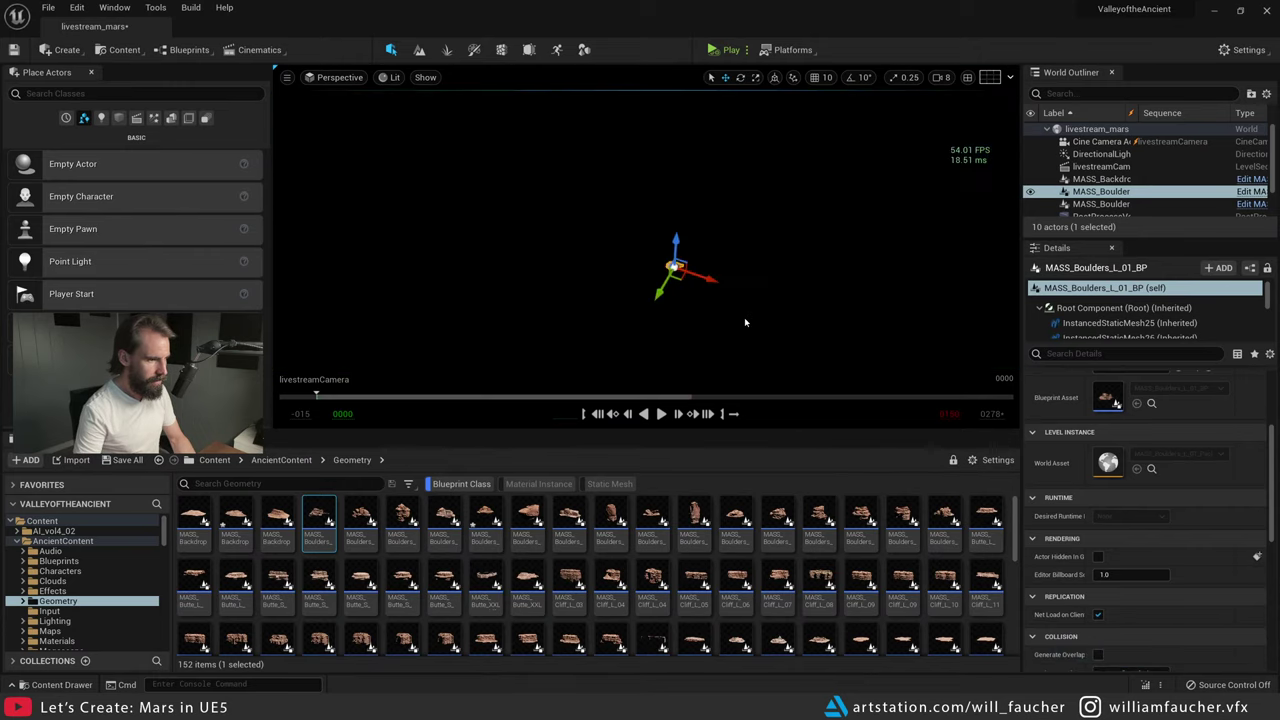
right_drag(746, 323, 706, 188)
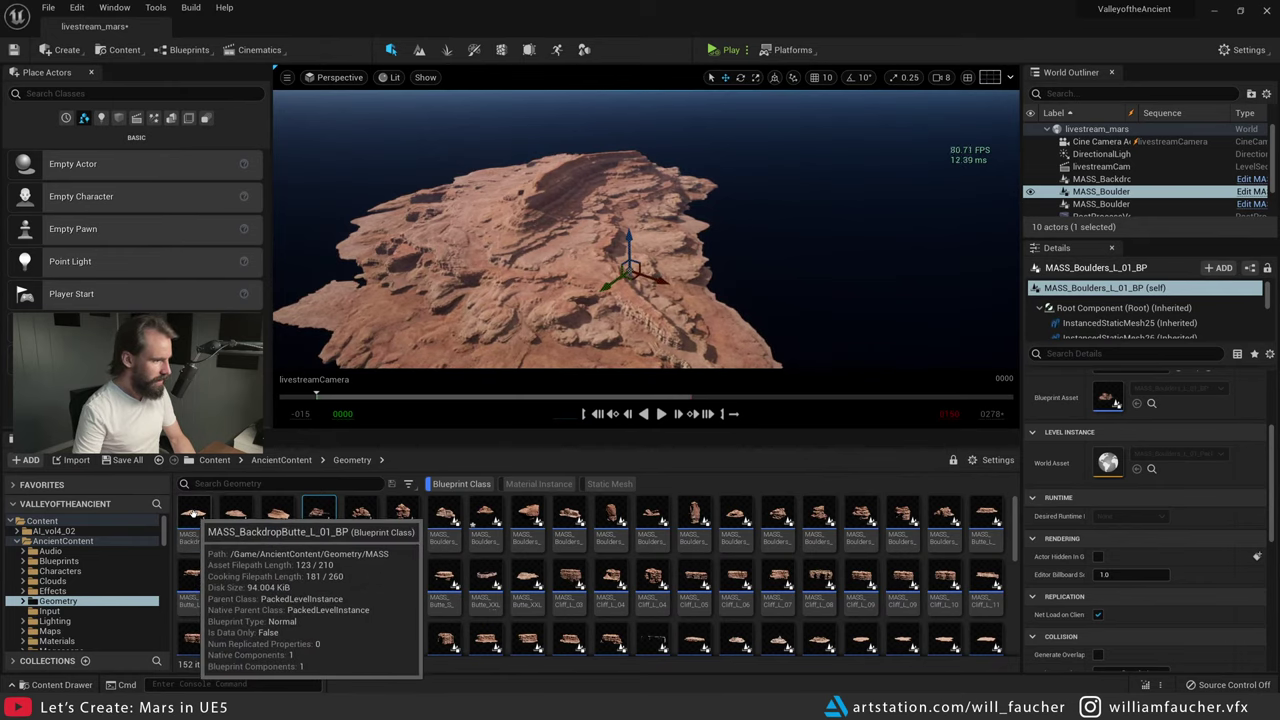
- Place the MASS_BackdropButte_L_01_BP blueprint at the existing butte and lower it toward the butte's level
drag(188, 512, 645, 260)
drag(576, 288, 573, 292)
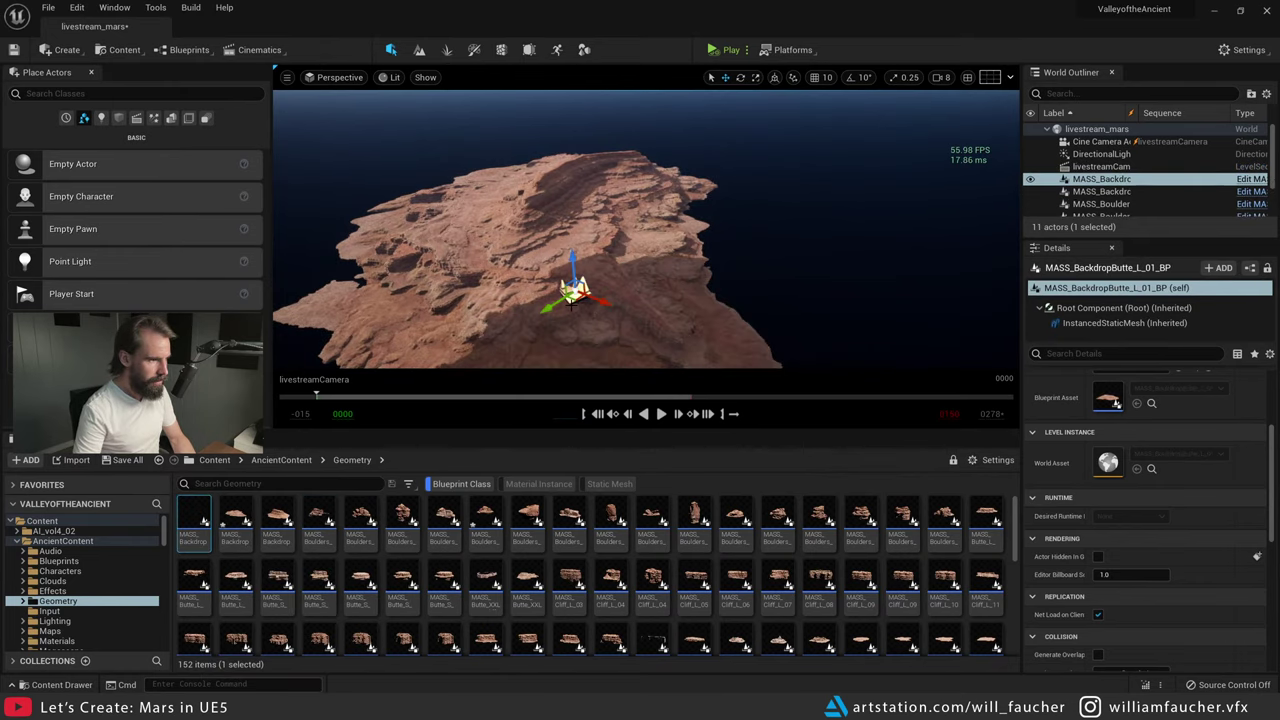
right_drag(710, 176, 716, 130)
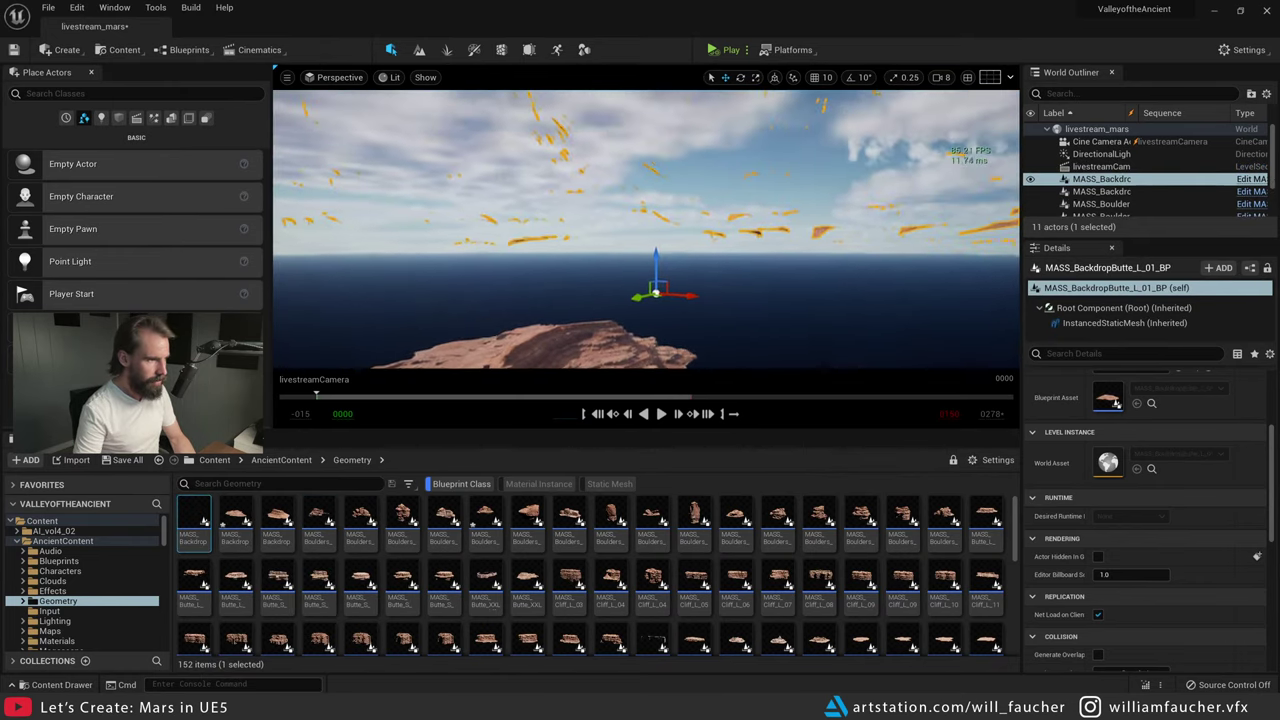
key(f)
mouse_move(656, 217)
right_down()
mouse_move(617, 222)
mouse_move(656, 231)
right_up()
drag(647, 198, 645, 423)
- Move the large backdrop butte beside the first butte and view the pair from the foreground rock
right_drag(644, 256, 564, 333)
drag(546, 330, 770, 210)
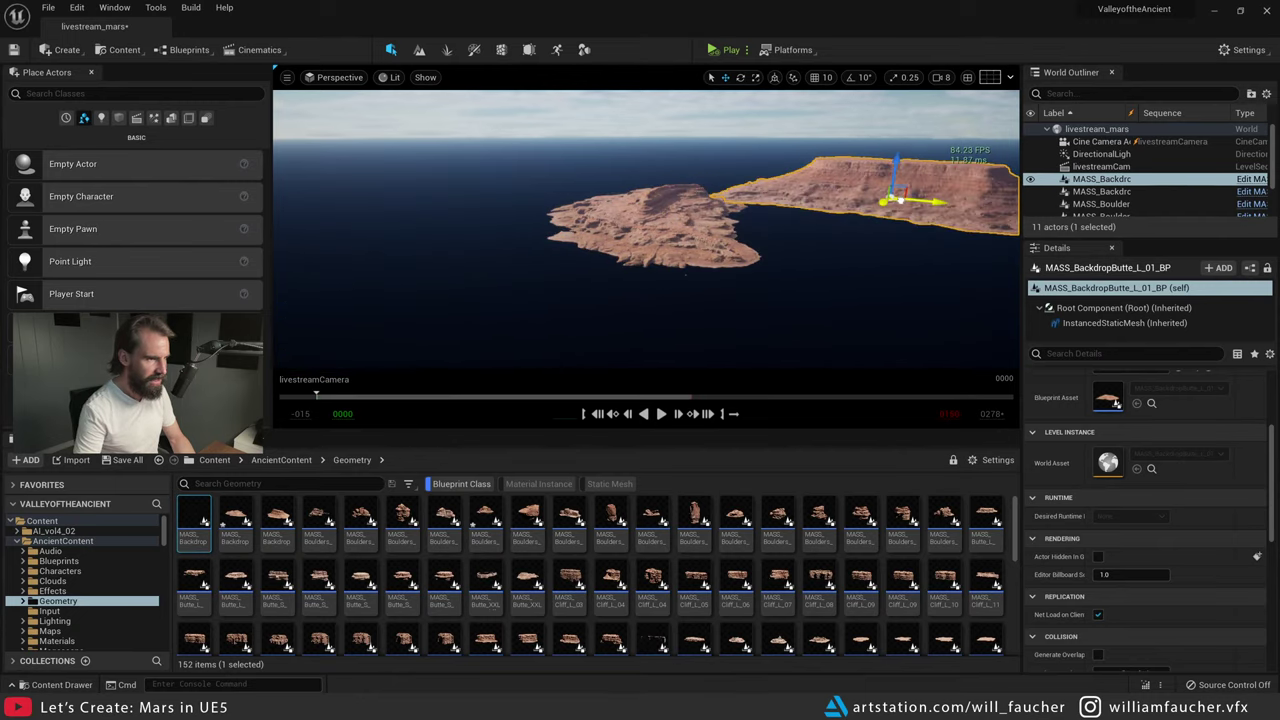
key(w)
mouse_move(770, 212)
right_down()
mouse_move(832, 200)
mouse_move(760, 225)
right_up()
scroll(646, 230, up, 5)
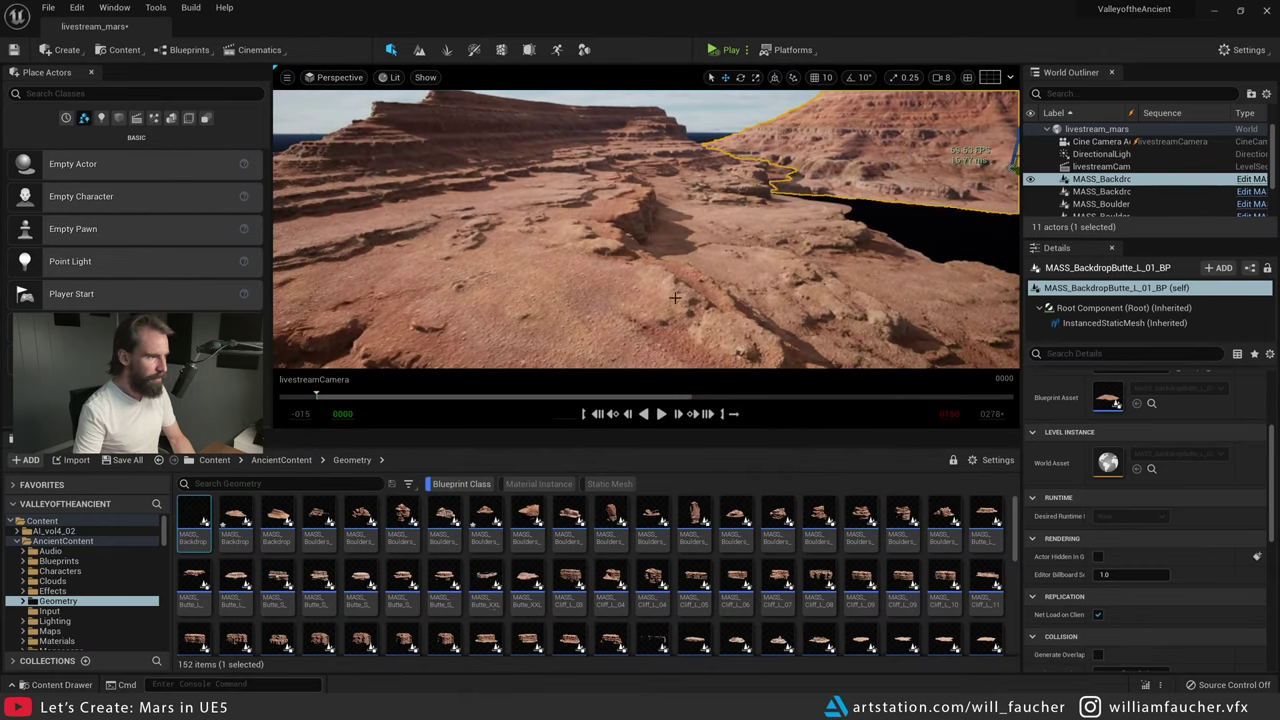
- Place a second copy of the MASS_BackdropButte_L_01_BP blueprint in the level and focus on it
drag(200, 508, 749, 244)
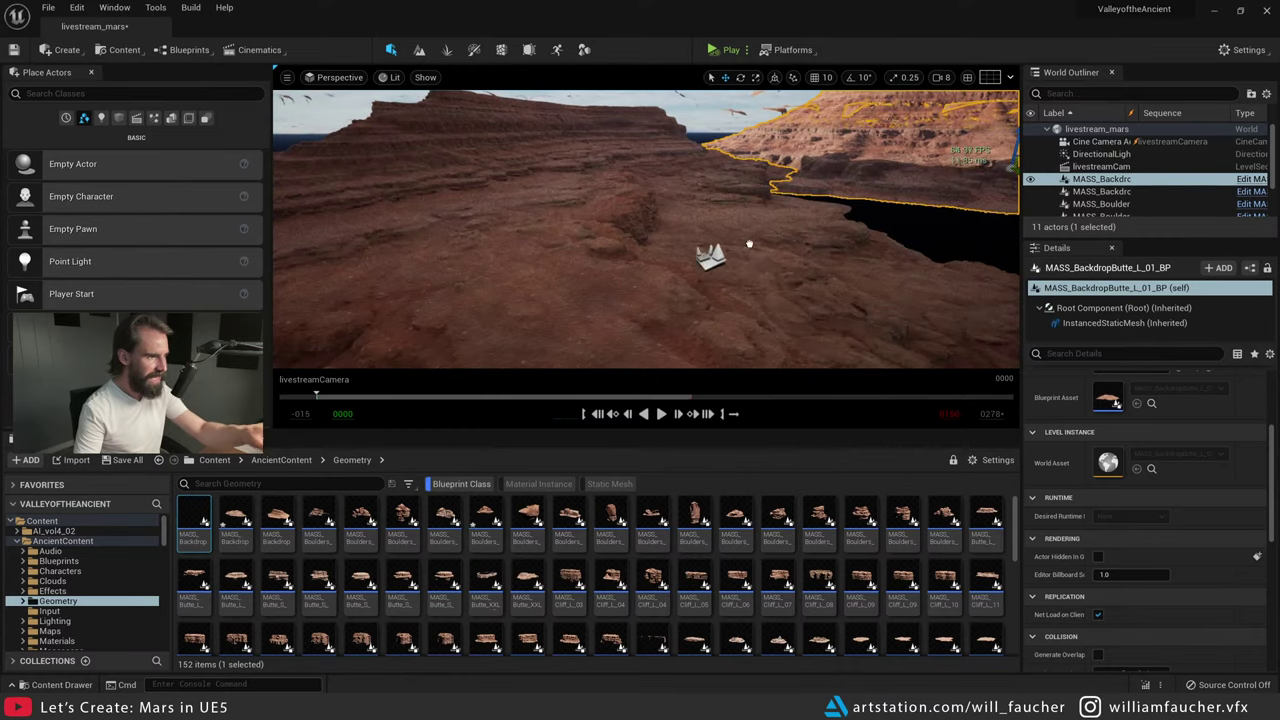
drag(768, 152, 760, 157)
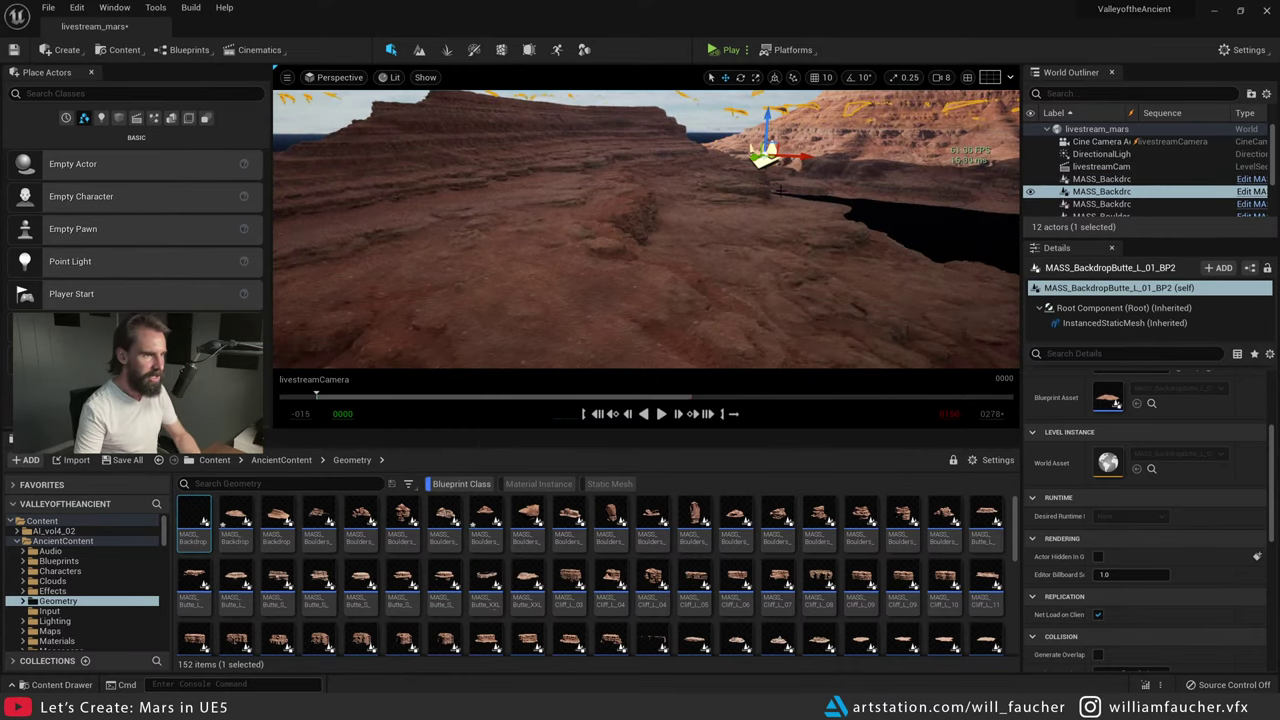
key(f)
- Move the second large backdrop butte into the distance behind the other two buttes
alt+drag(646, 230, 830, 220)
alt+drag(690, 228, 800, 230)
alt+right_drag(800, 230, 673, 230)
alt+drag(700, 170, 745, 232)
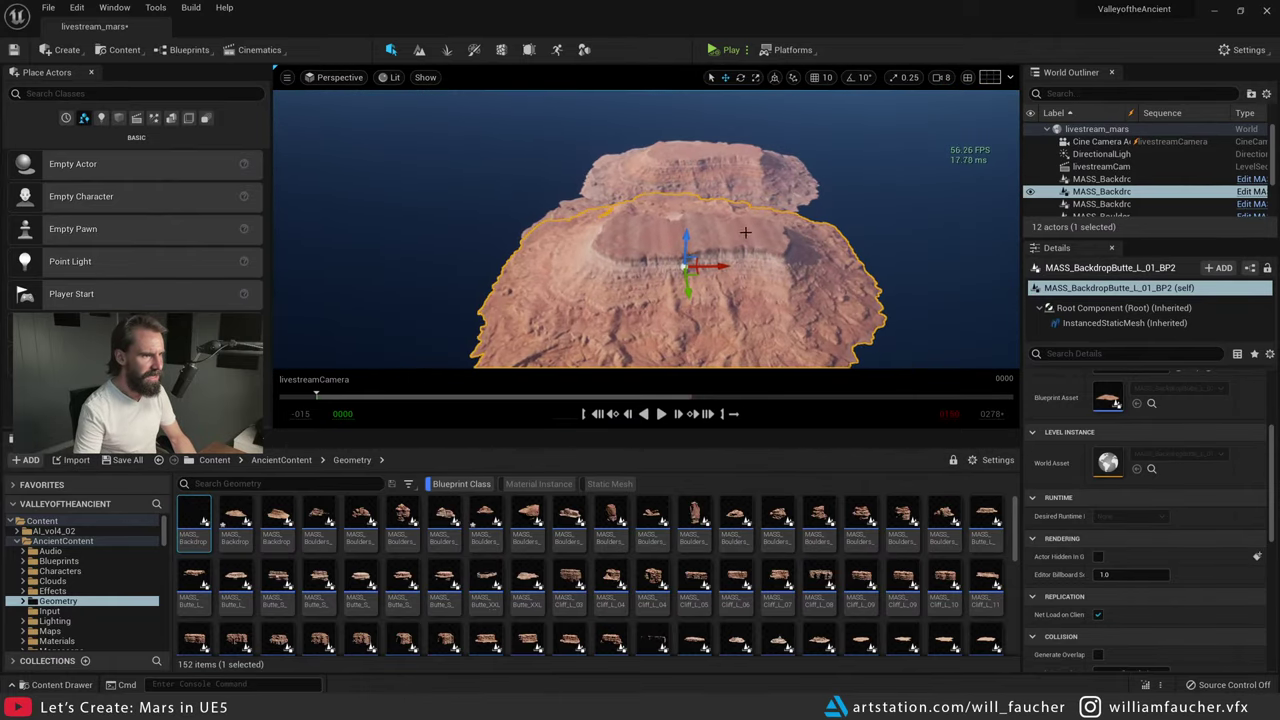
drag(696, 278, 617, 139)
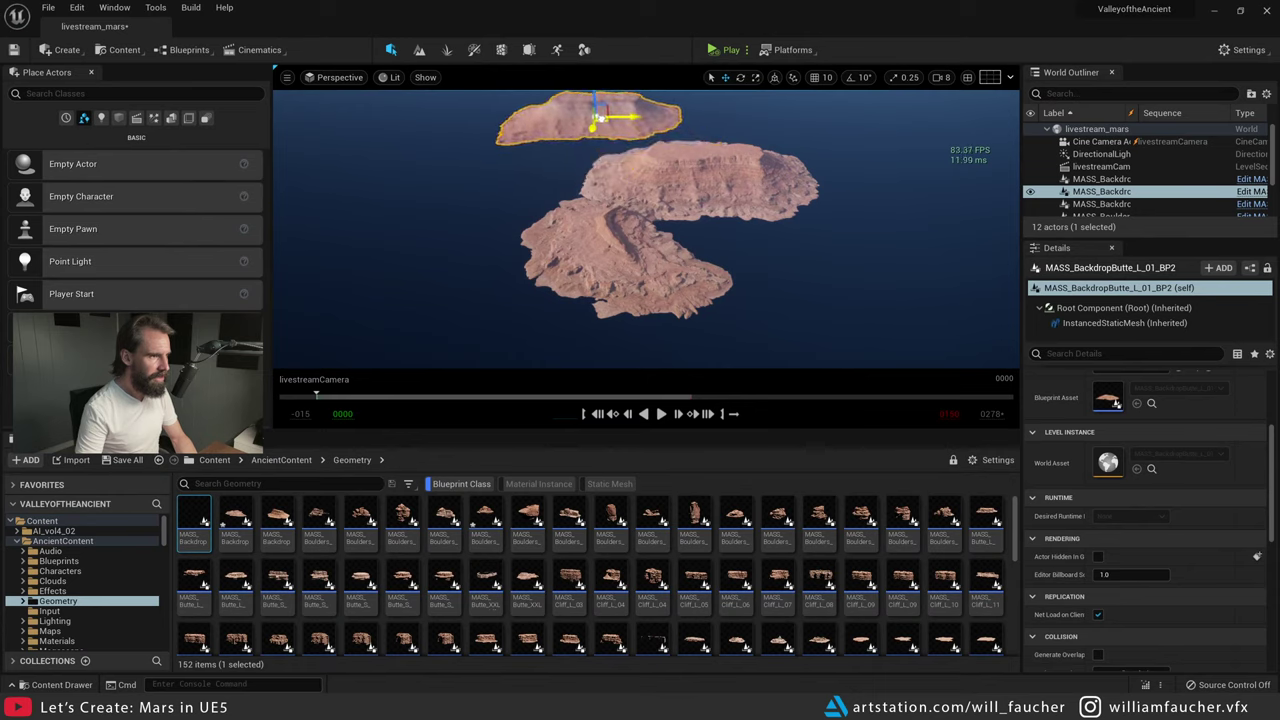
right_drag(606, 124, 636, 171)
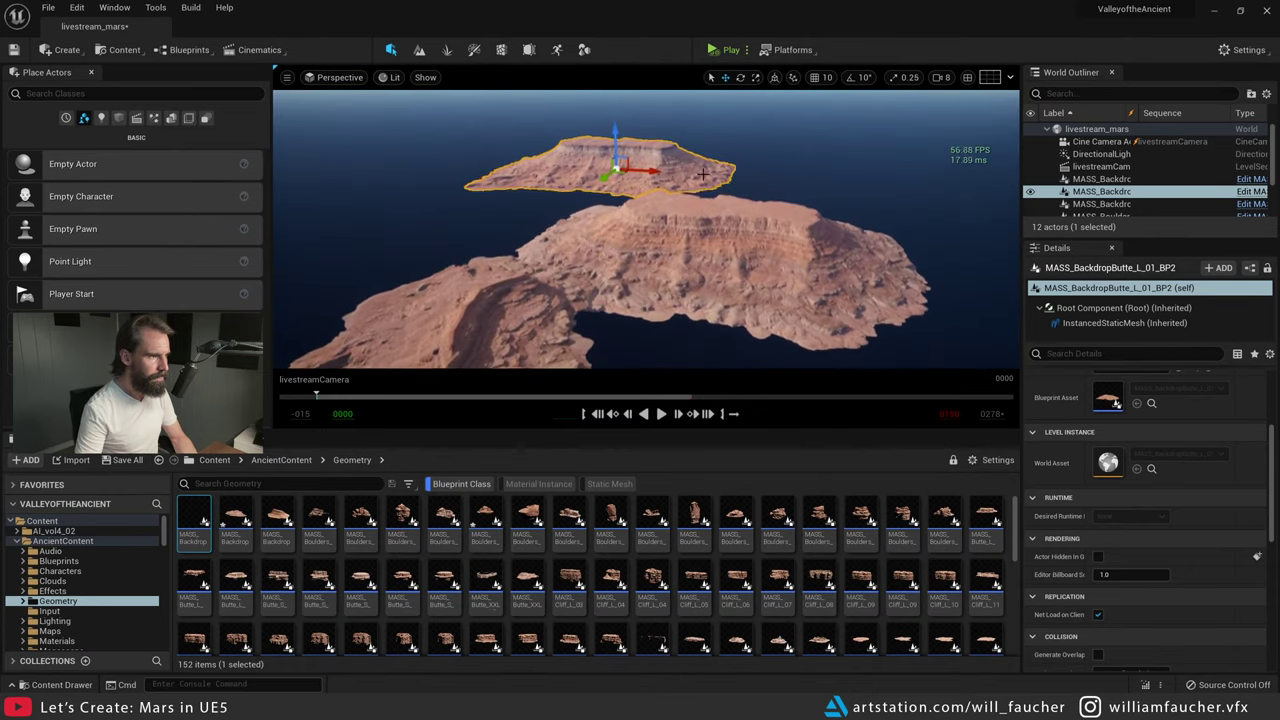
drag(620, 170, 592, 170)
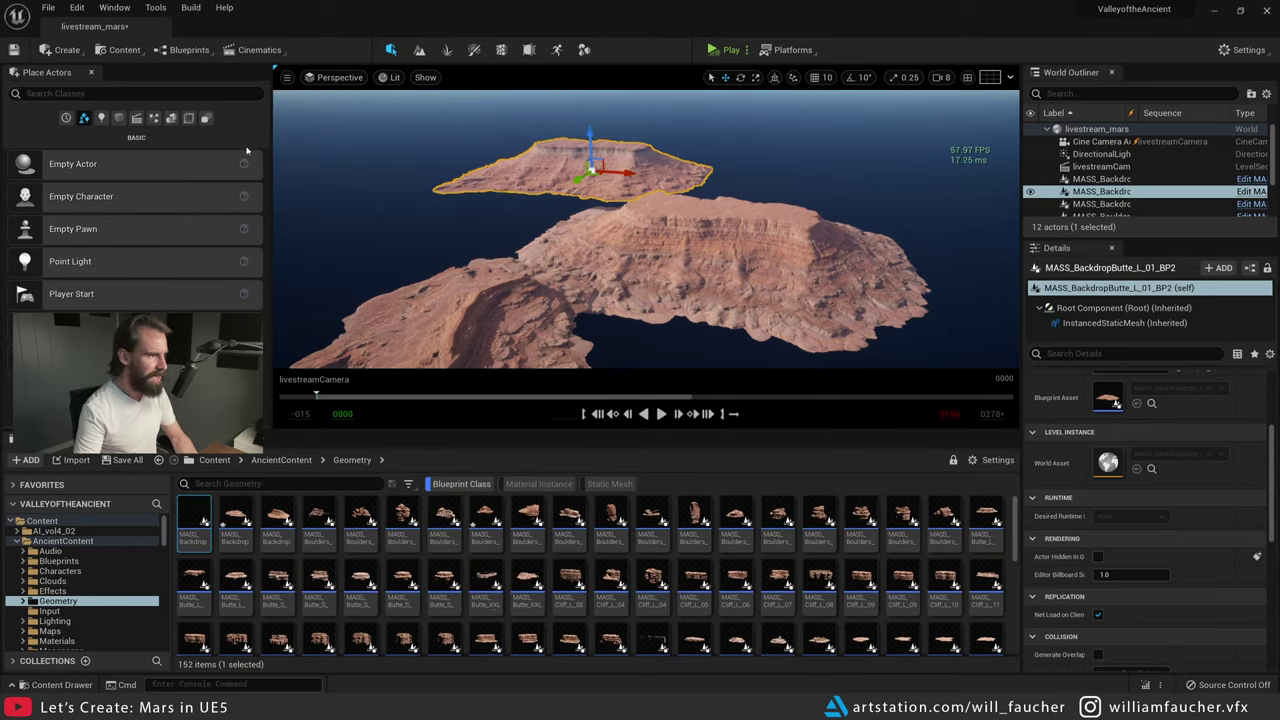
- Pilot the Cine Camera Actor from the Sequencer and push the second large butte back to the valley's horizon gap
click(250, 440)
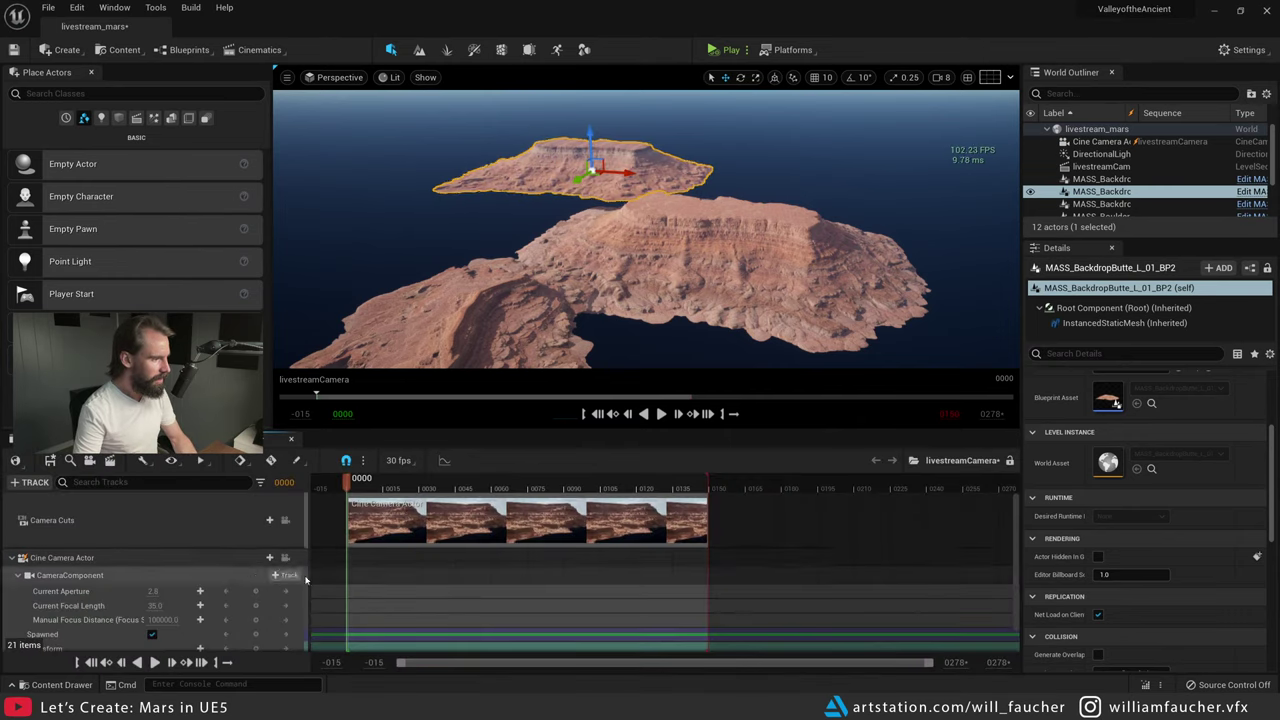
click(285, 557)
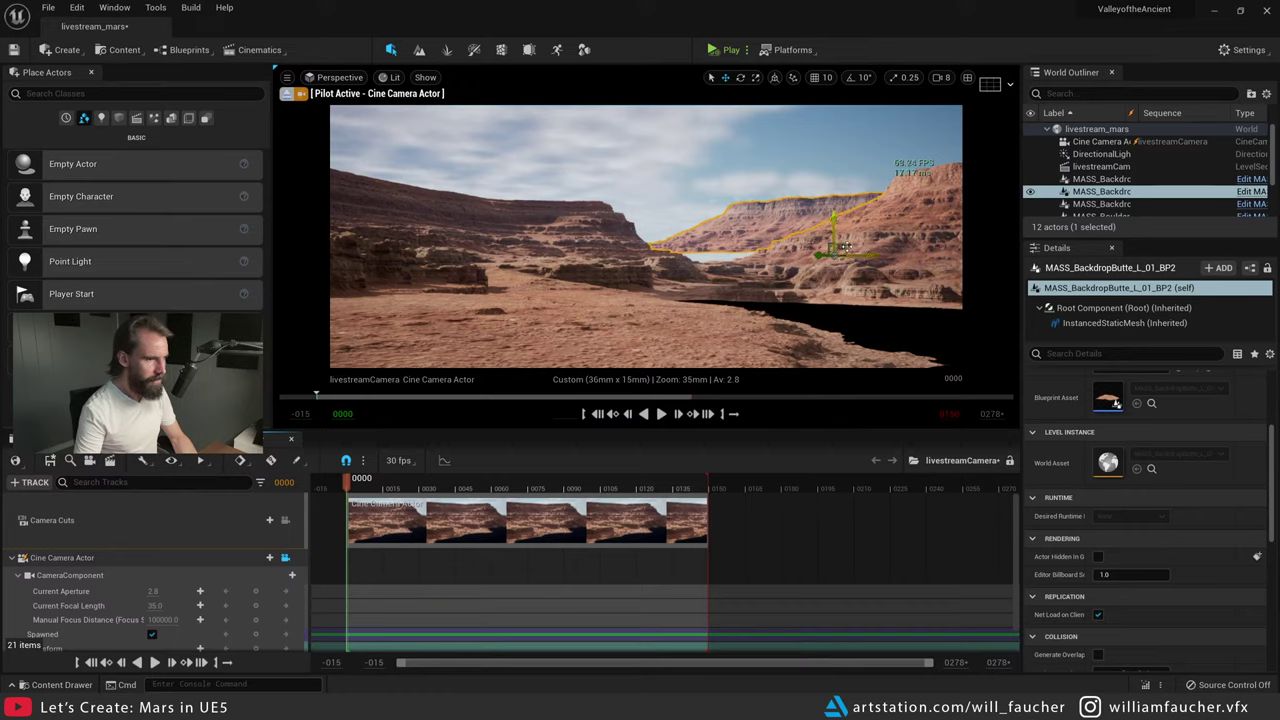
drag(845, 247, 768, 264)
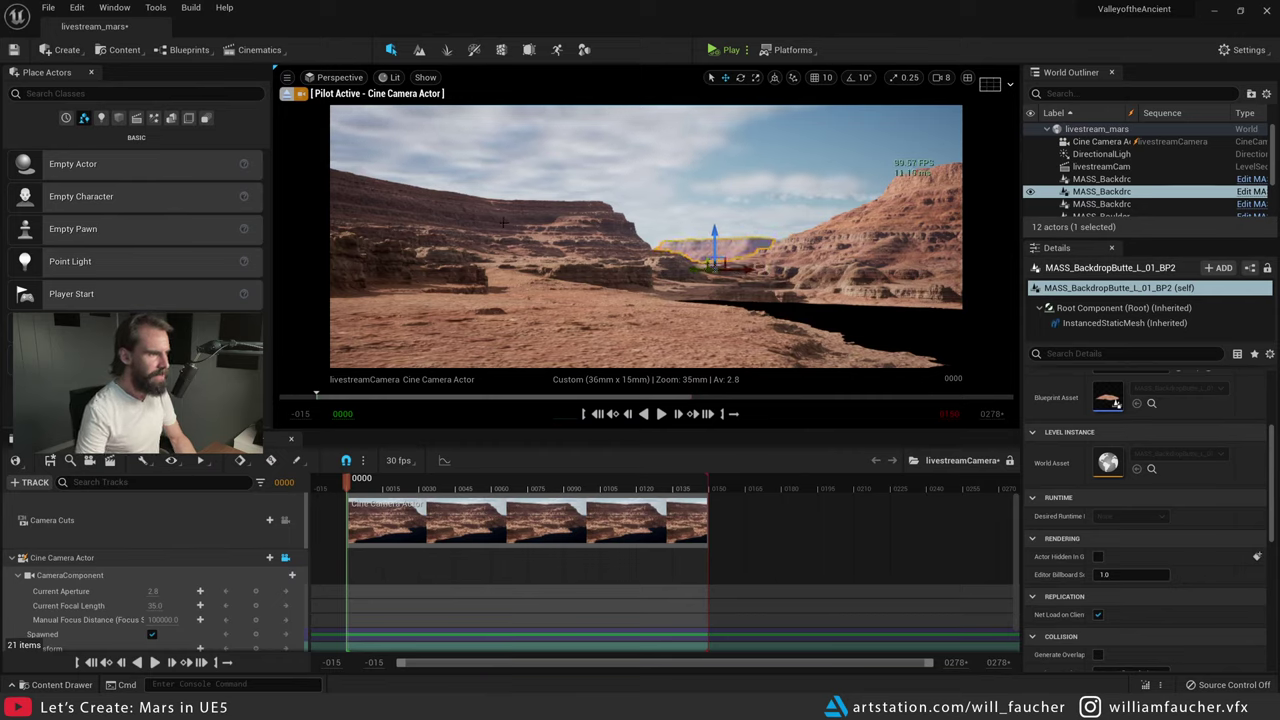
- Rotate the foreground backdrop butte slightly, deselect it and reframe the piloted camera on the valley
click(562, 305)
drag(426, 281, 381, 283)
key(Escape)
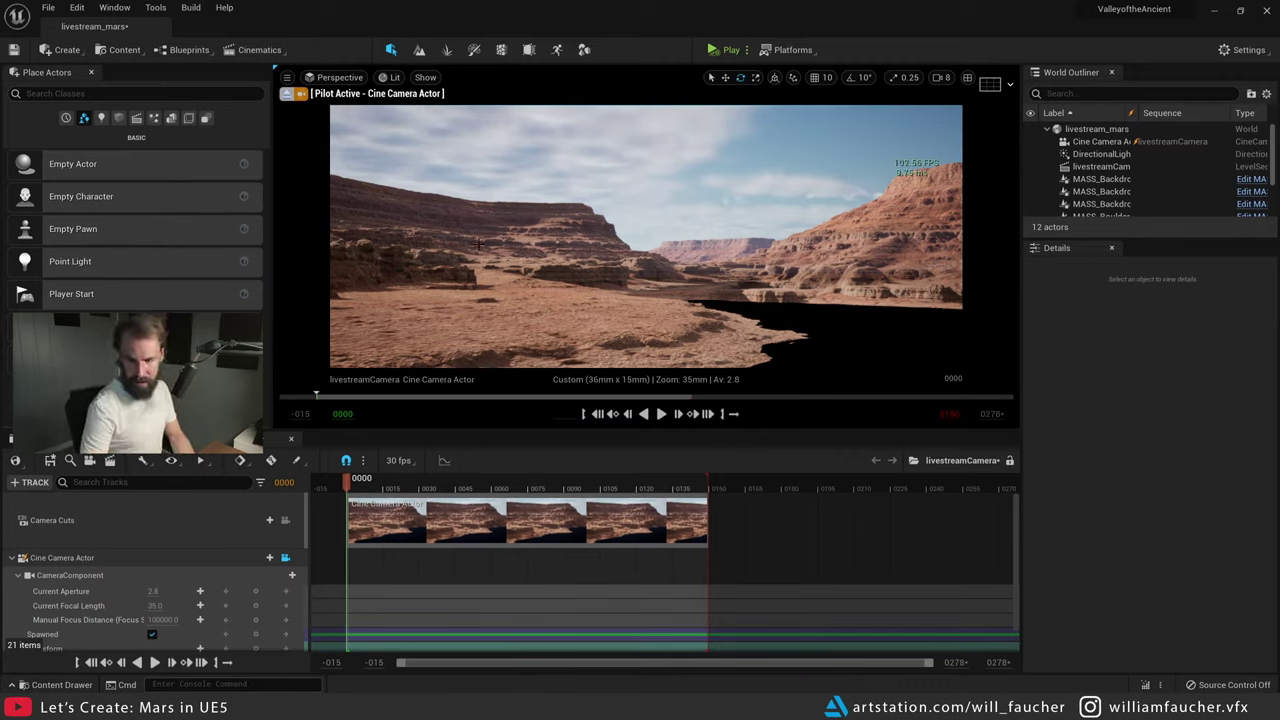
right_drag(501, 234, 548, 247)
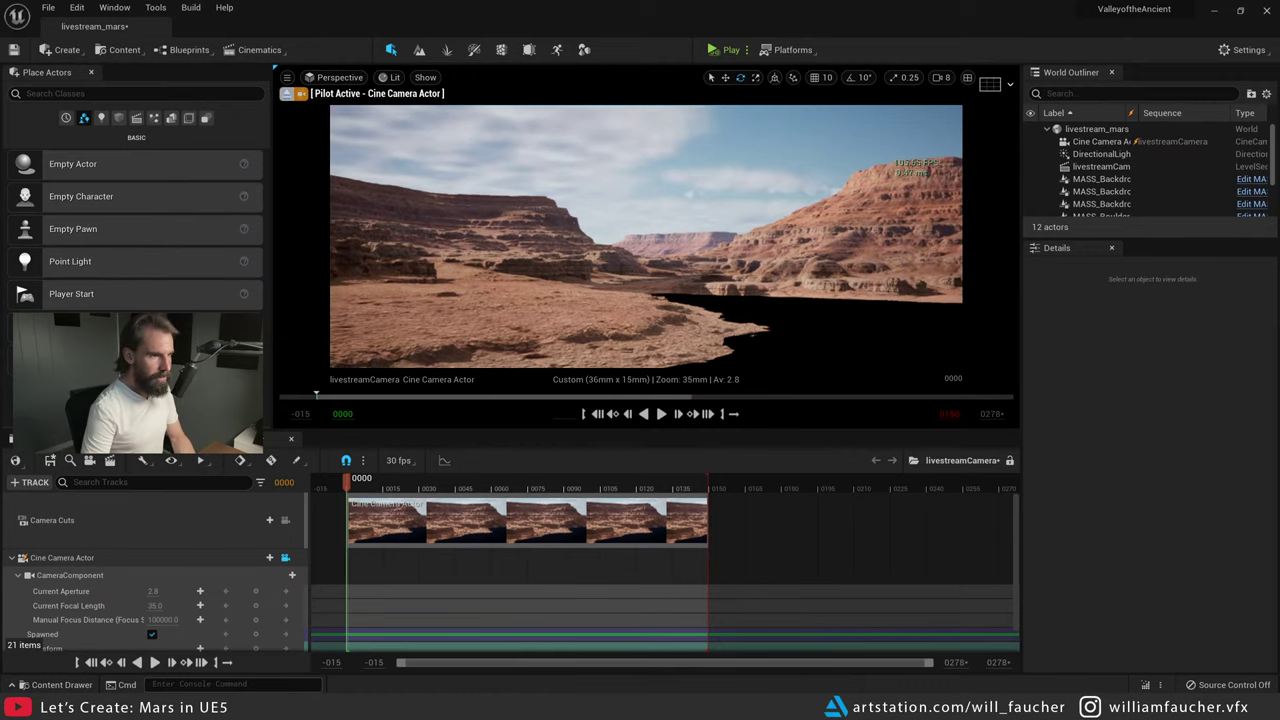
- Turn the piloted camera to the MASS_BackdropButte_L_01 butte flanking the valley and move it farther away
click(884, 240)
key(w)
right_drag(884, 240, 1200, 225)
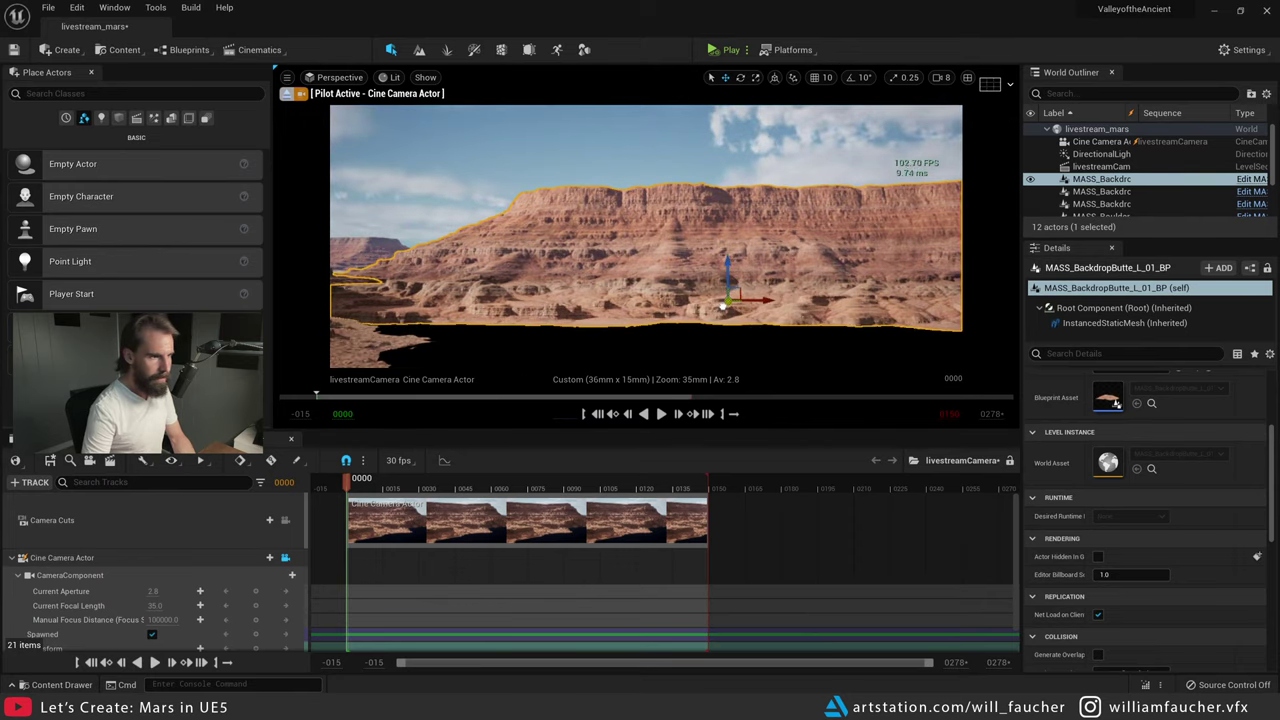
drag(742, 289, 692, 276)
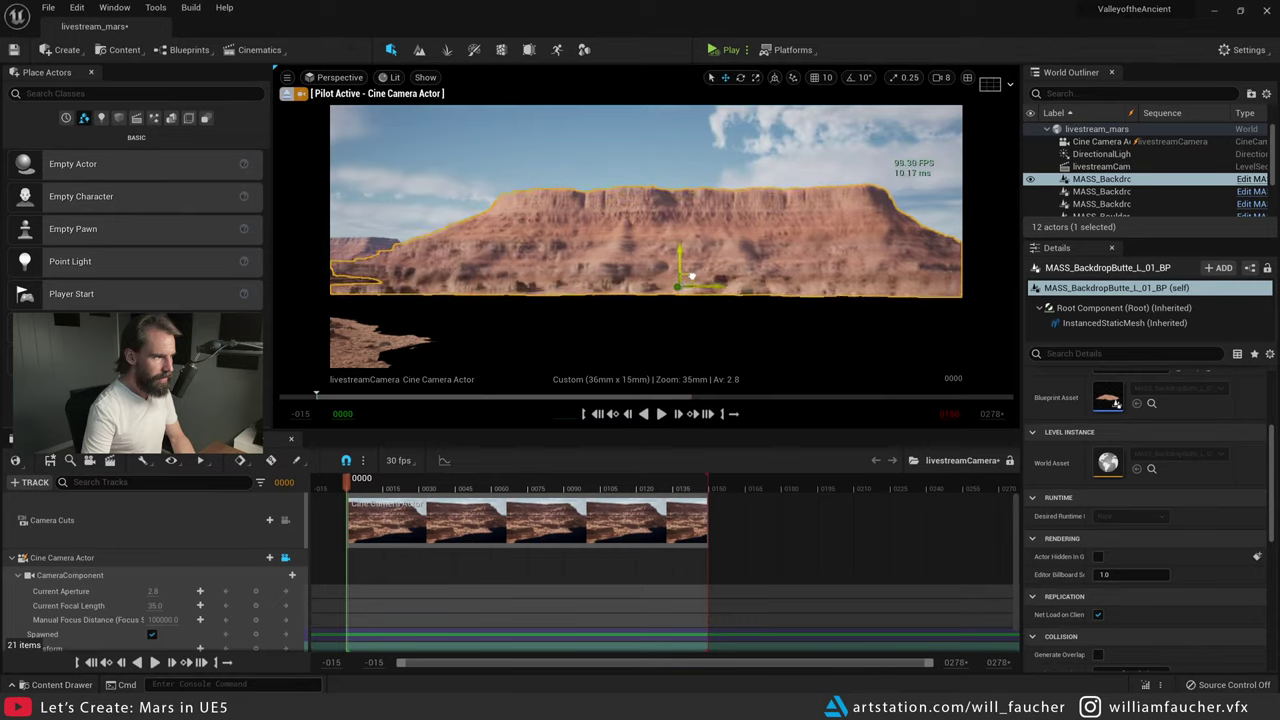
- Reframe the camera shot with the valley between the buttes and select the foreground MASS_BackdropButte_M_01 butte
right_drag(692, 276, 620, 370)
alt+drag(760, 235, 778, 209)
right_drag(778, 209, 750, 120)
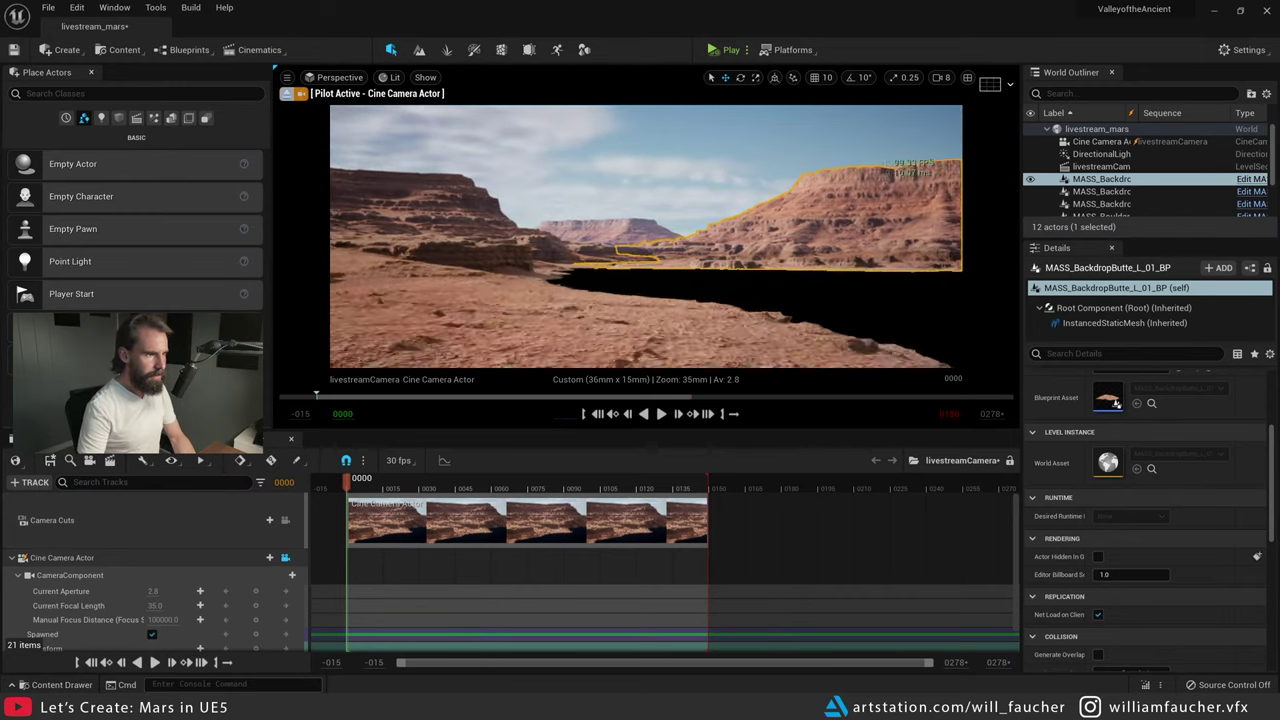
right_drag(720, 206, 705, 207)
click(512, 207)
mouse_move(512, 207)
right_down()
mouse_move(380, 200)
mouse_move(515, 208)
mouse_move(525, 246)
mouse_move(536, 242)
mouse_move(530, 197)
right_up()
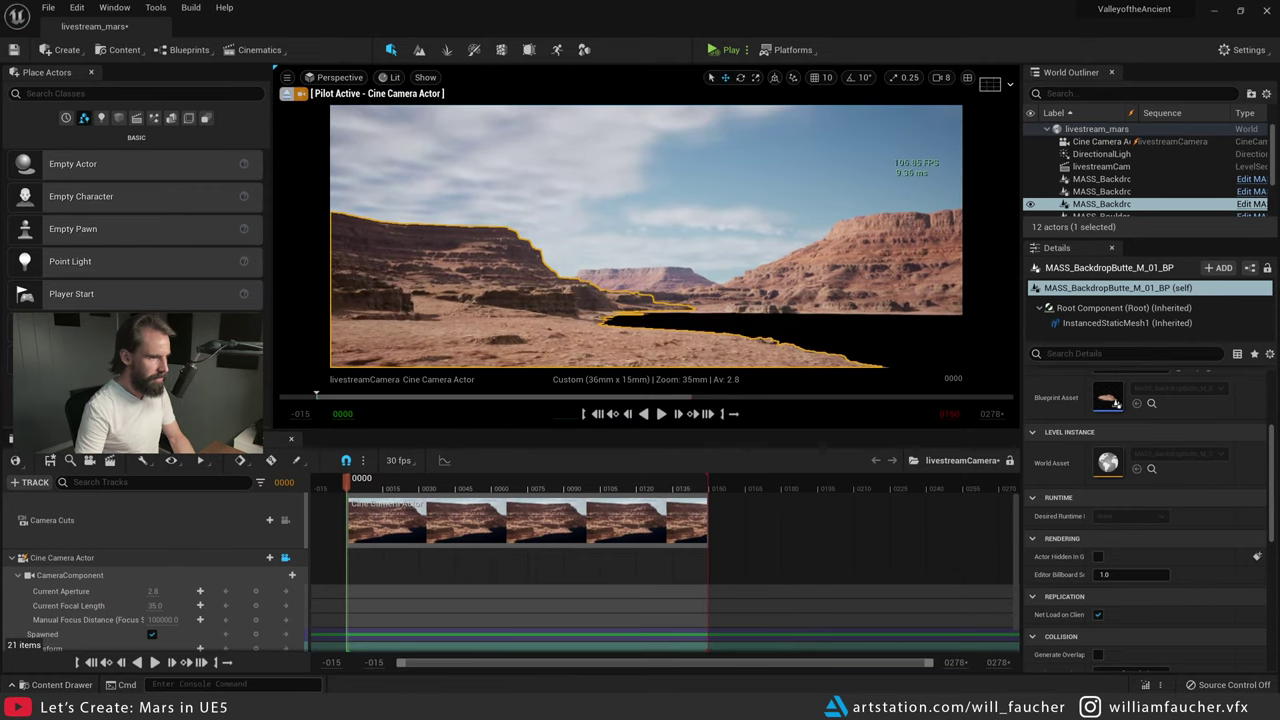
- Stop piloting, pin the Cine Camera Actor's preview in the viewport and view all the buttes from above
click(285, 557)
click(210, 561)
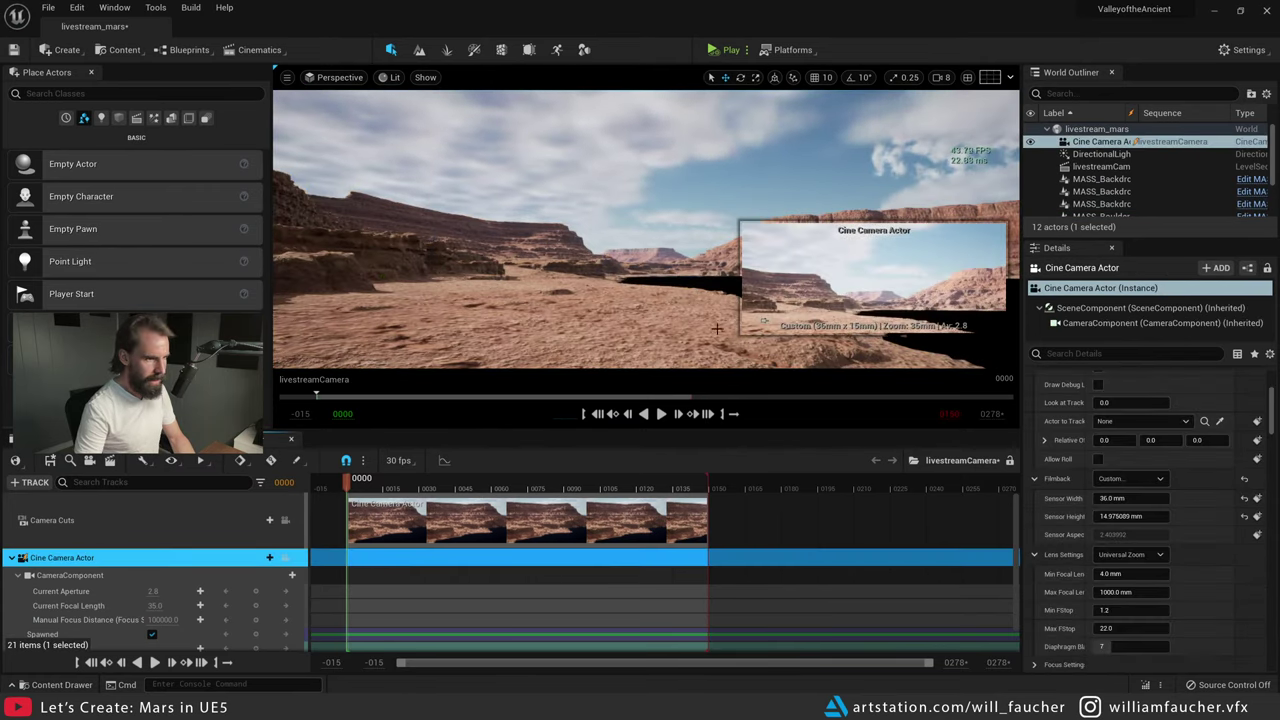
click(763, 321)
right_drag(540, 166, 922, 297)
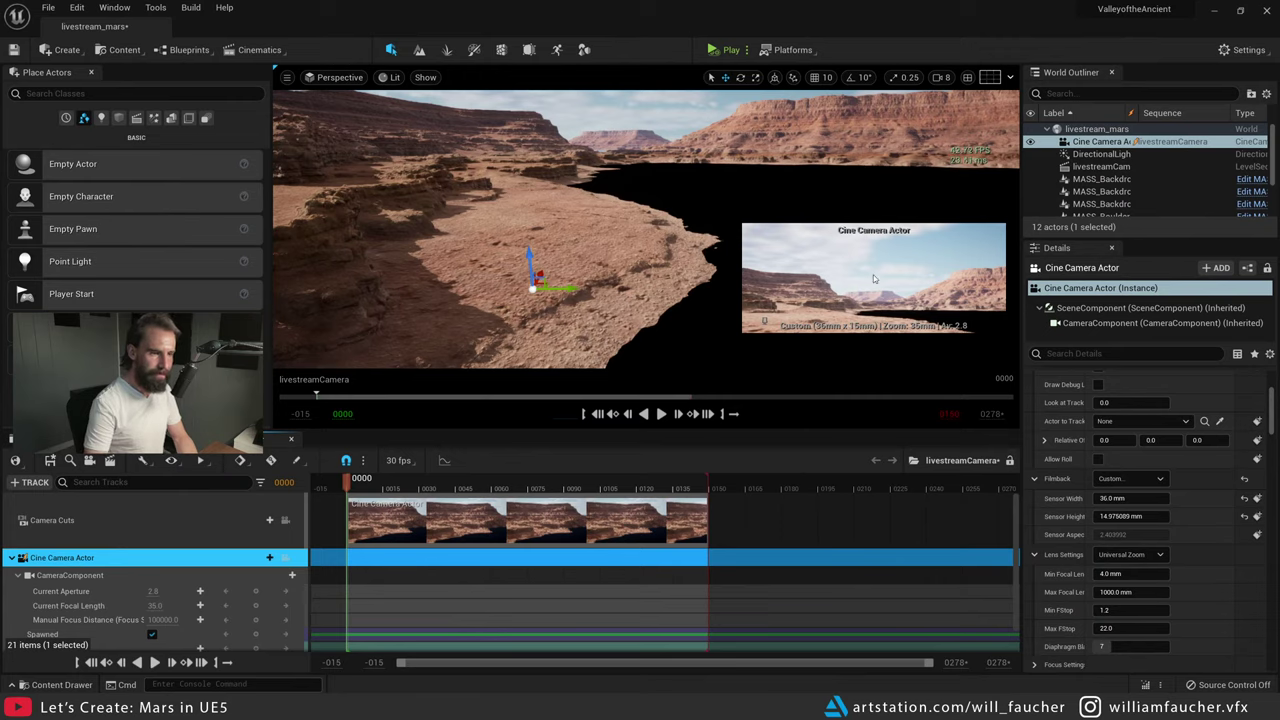
right_drag(680, 280, 728, 240)
right_drag(752, 285, 748, 275)
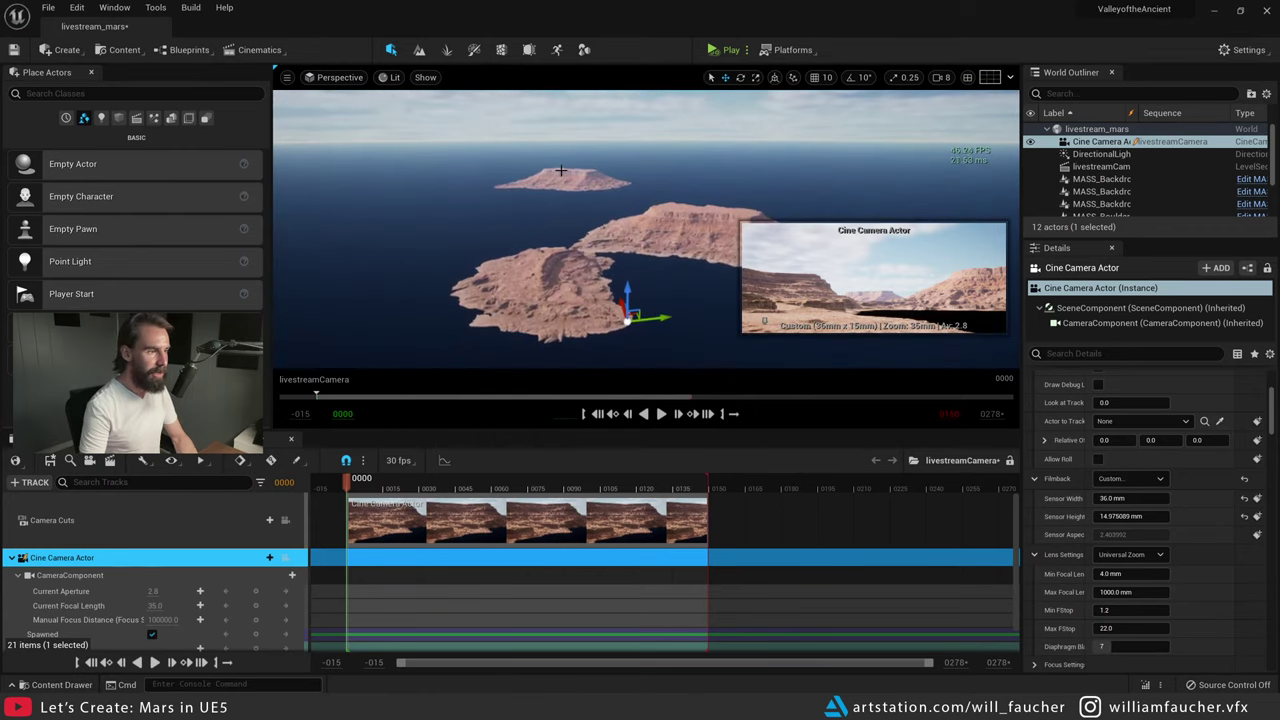
- Move the most distant backdrop butte closer to the other buttes, checking the pinned camera preview, and deselect it
click(567, 180)
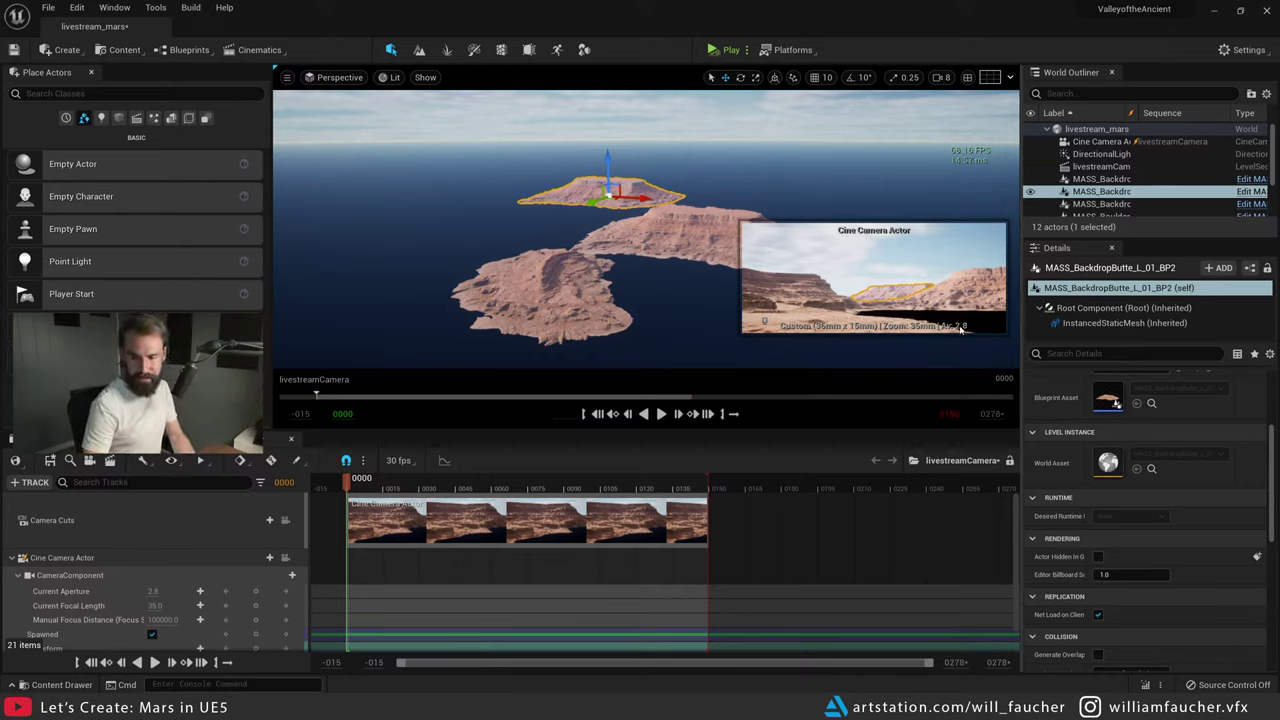
key(w)
right_drag(868, 349, 868, 363)
scroll(646, 230, up, 3)
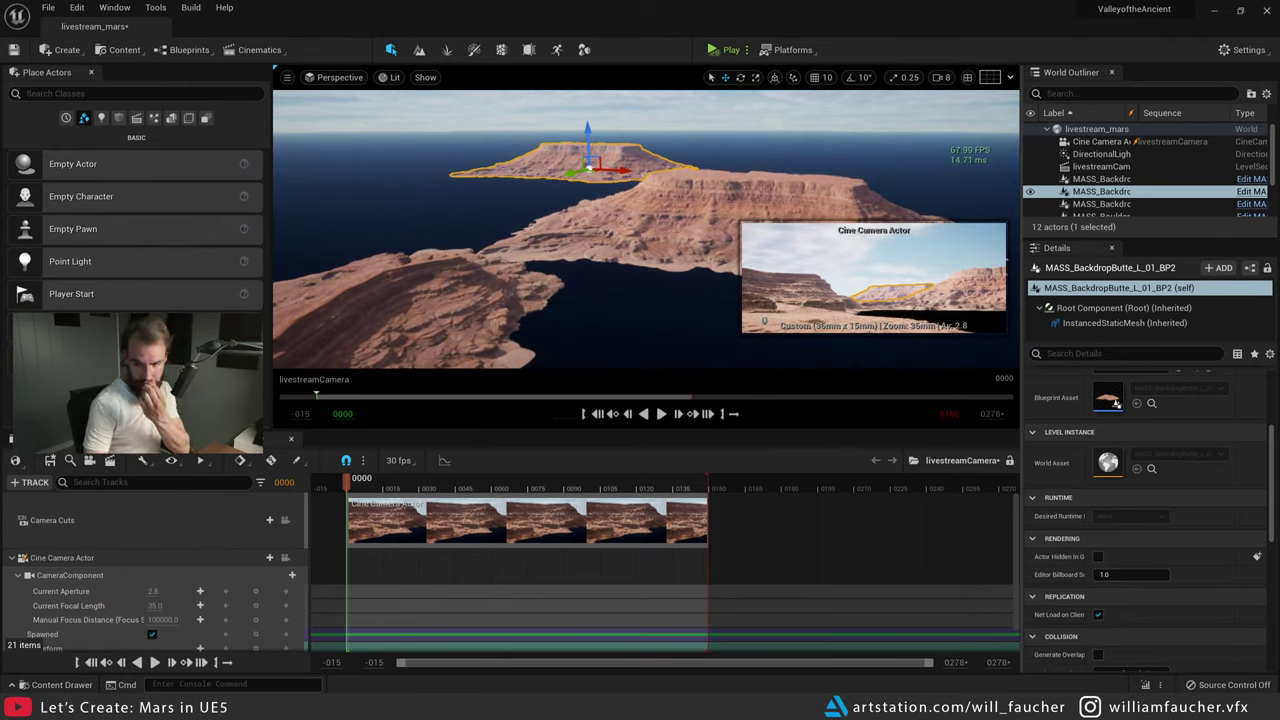
key(w)
right_drag(788, 269, 764, 287)
key(Escape)
key(s)
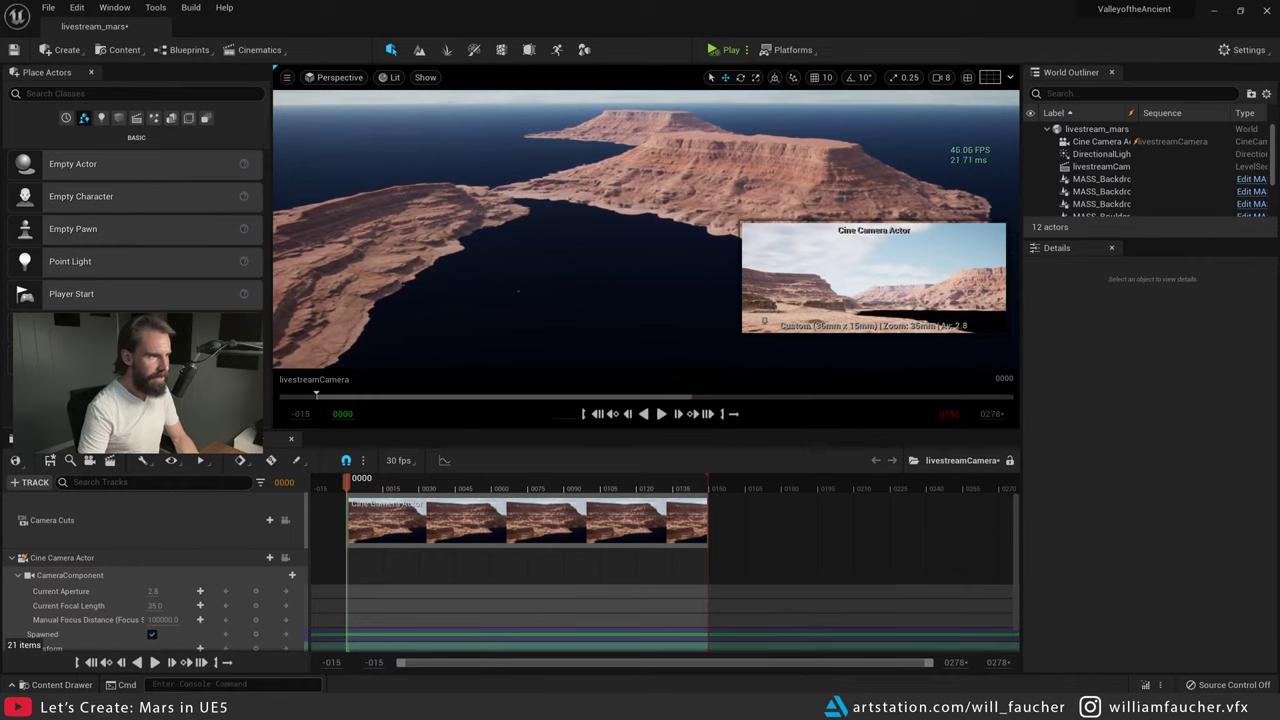
- Try placing another MASS_BackdropButte_M_01_BP blueprint on the foreground butte, and undo the placement
click(640, 132)
key(ctrl+space)
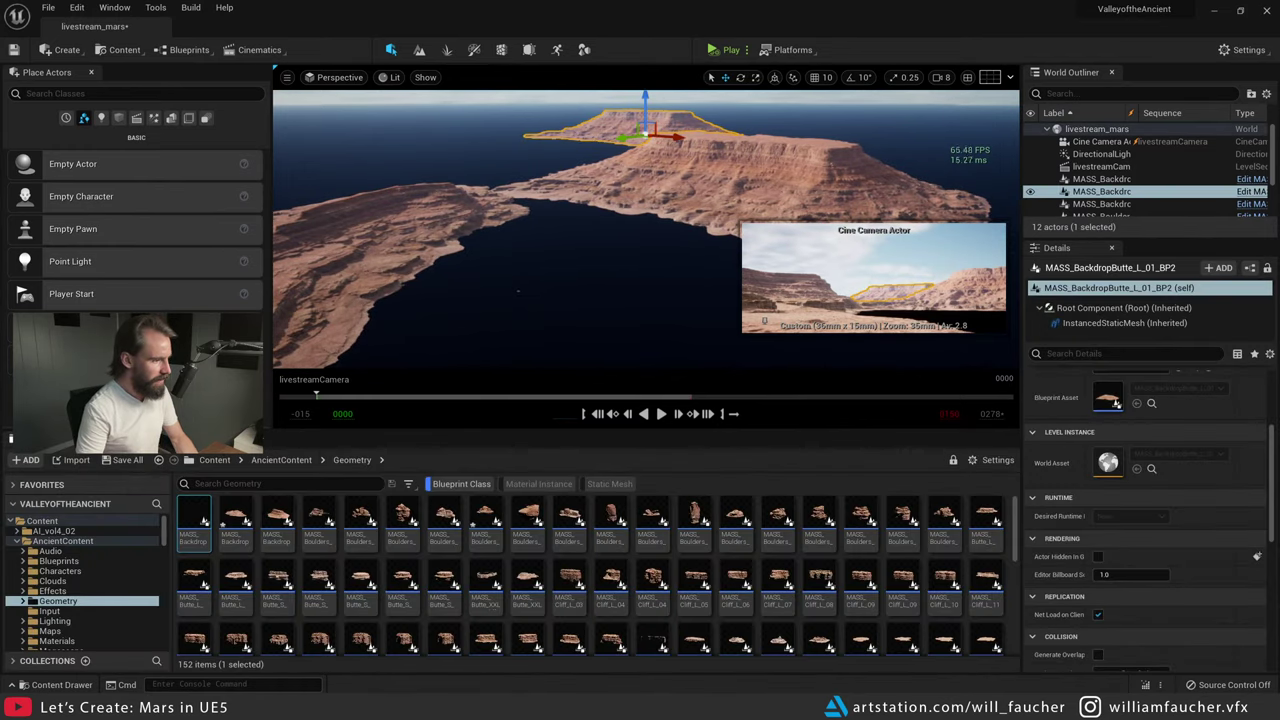
drag(247, 520, 430, 228)
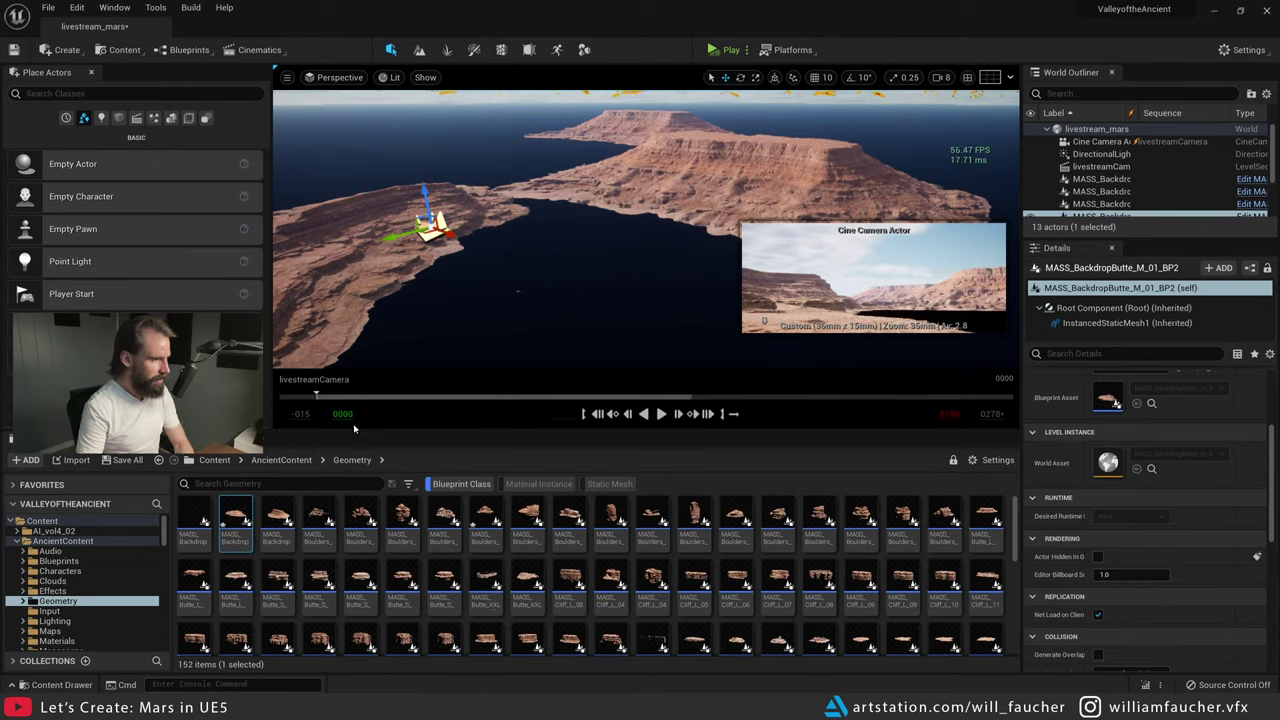
key(ctrl+z)
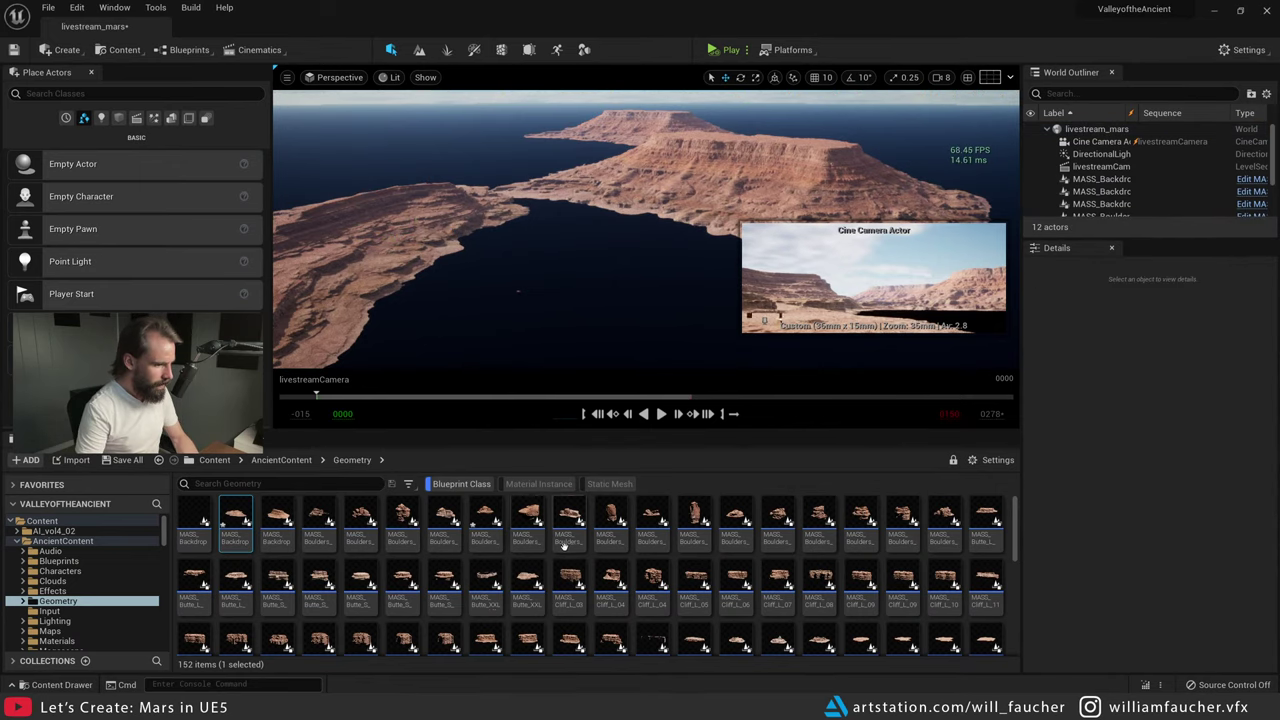
- Try placing and lowering the MASS_Modular_Butte_02_BP blueprint on the foreground butte, and delete it
scroll(540, 570, down, 2)
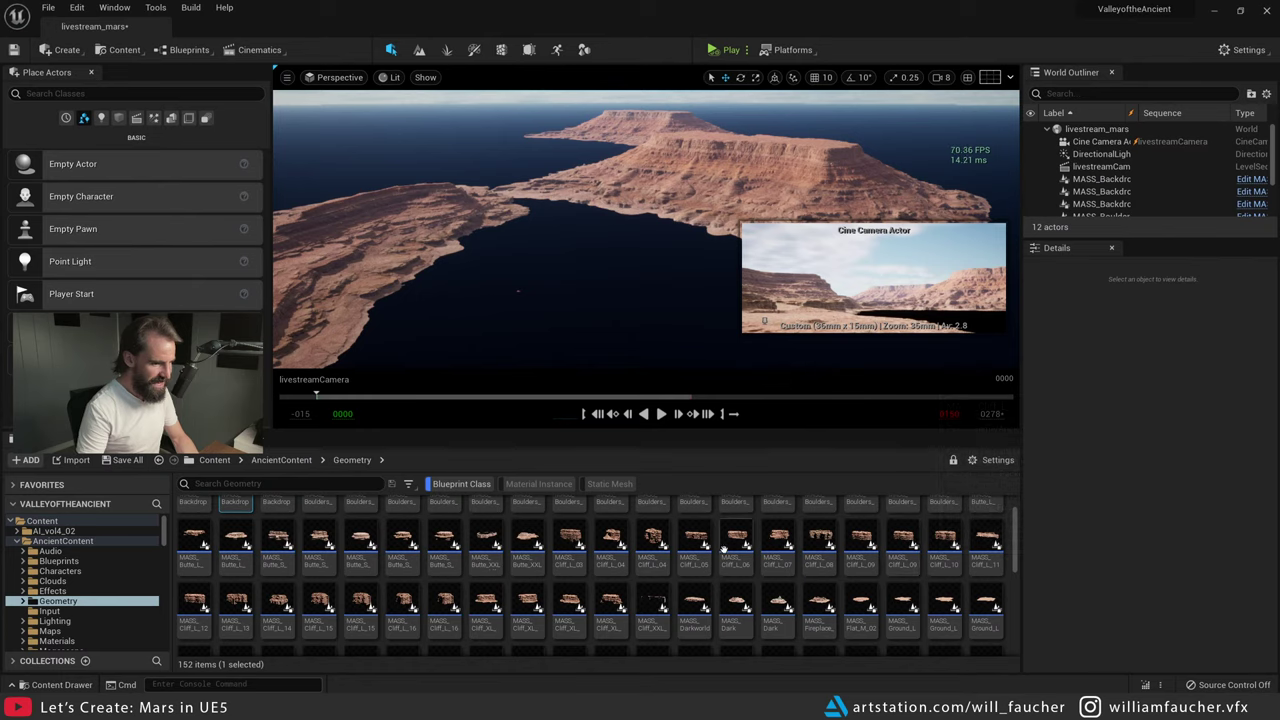
scroll(722, 549, down, 5)
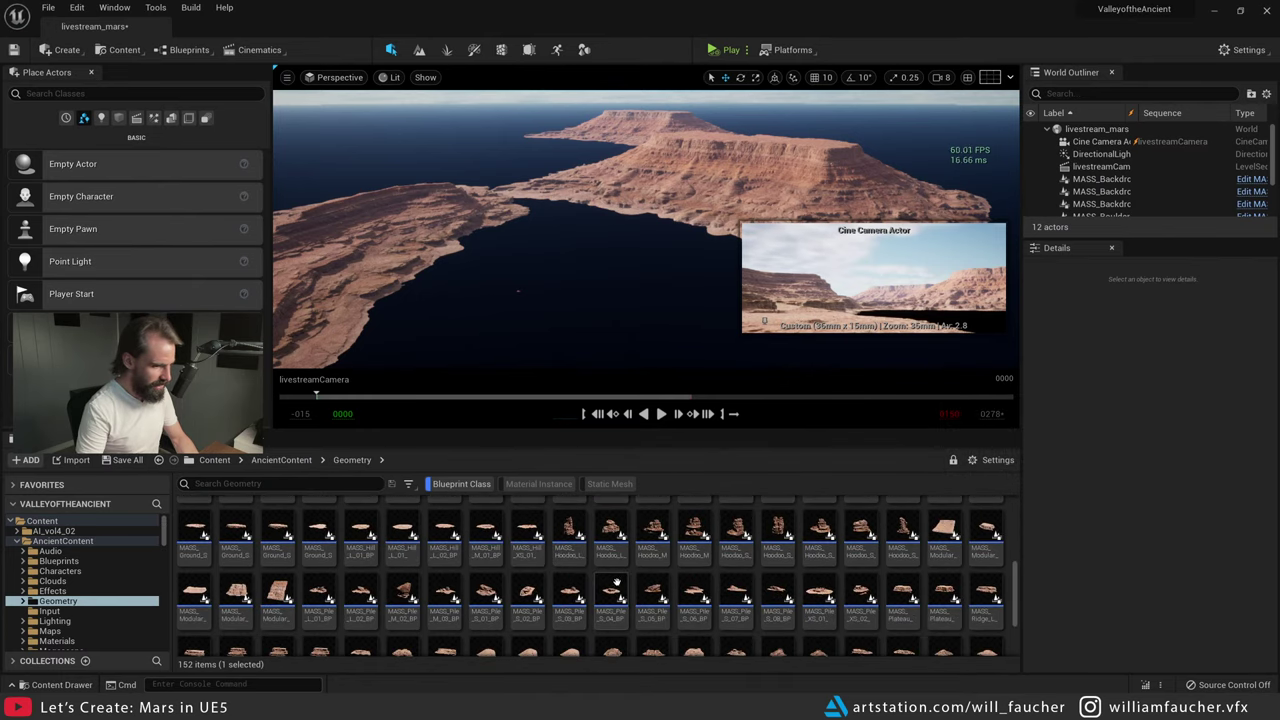
drag(440, 245, 430, 235)
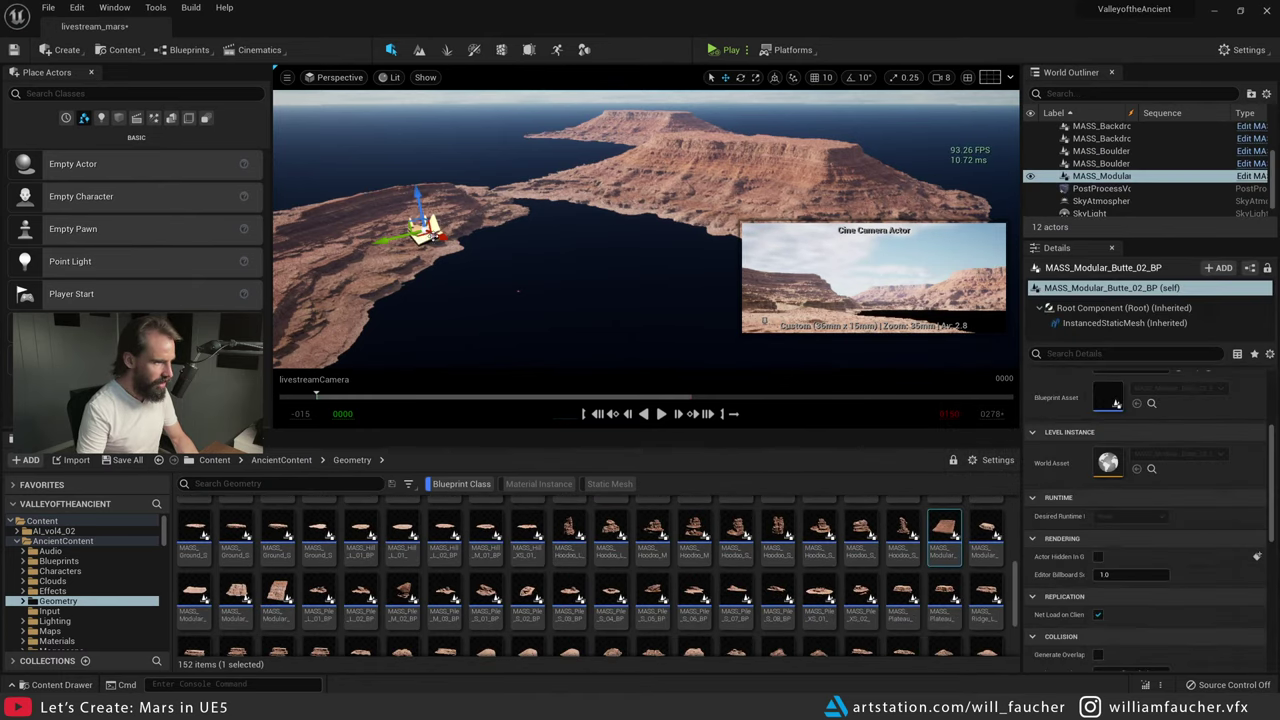
key(f)
right_drag(437, 229, 370, 170)
right_drag(531, 201, 531, 201)
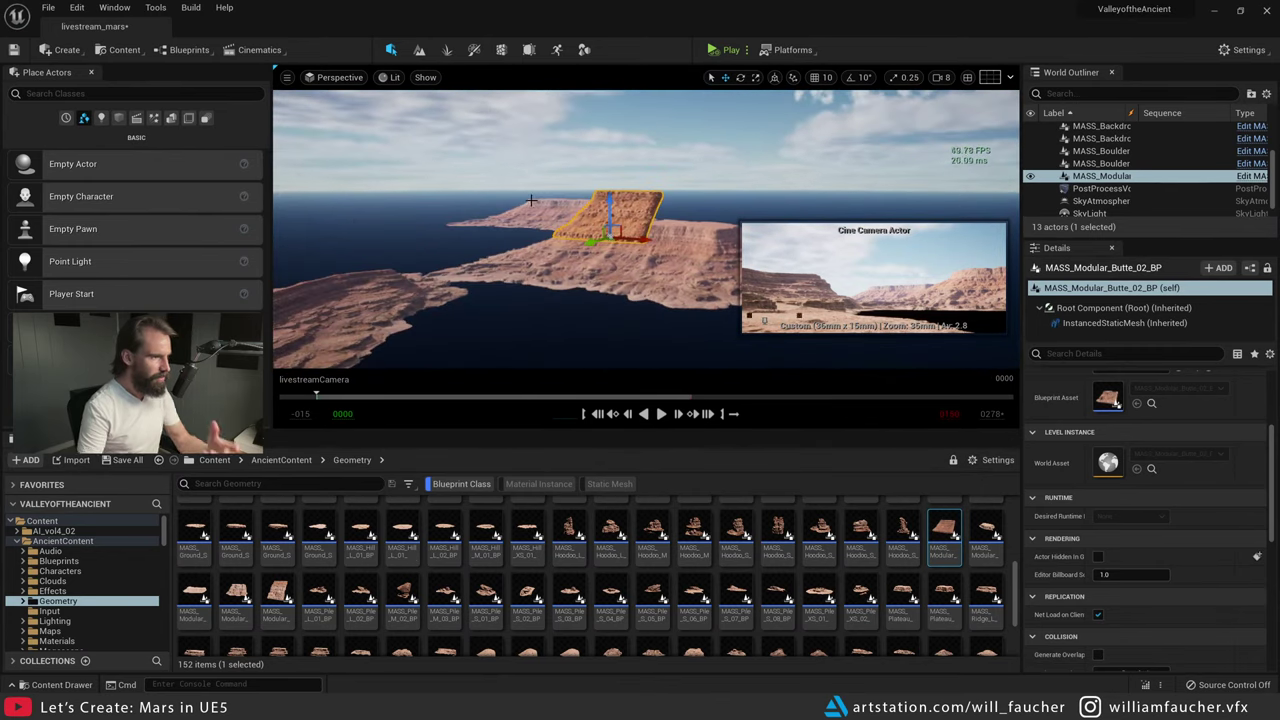
drag(610, 207, 610, 218)
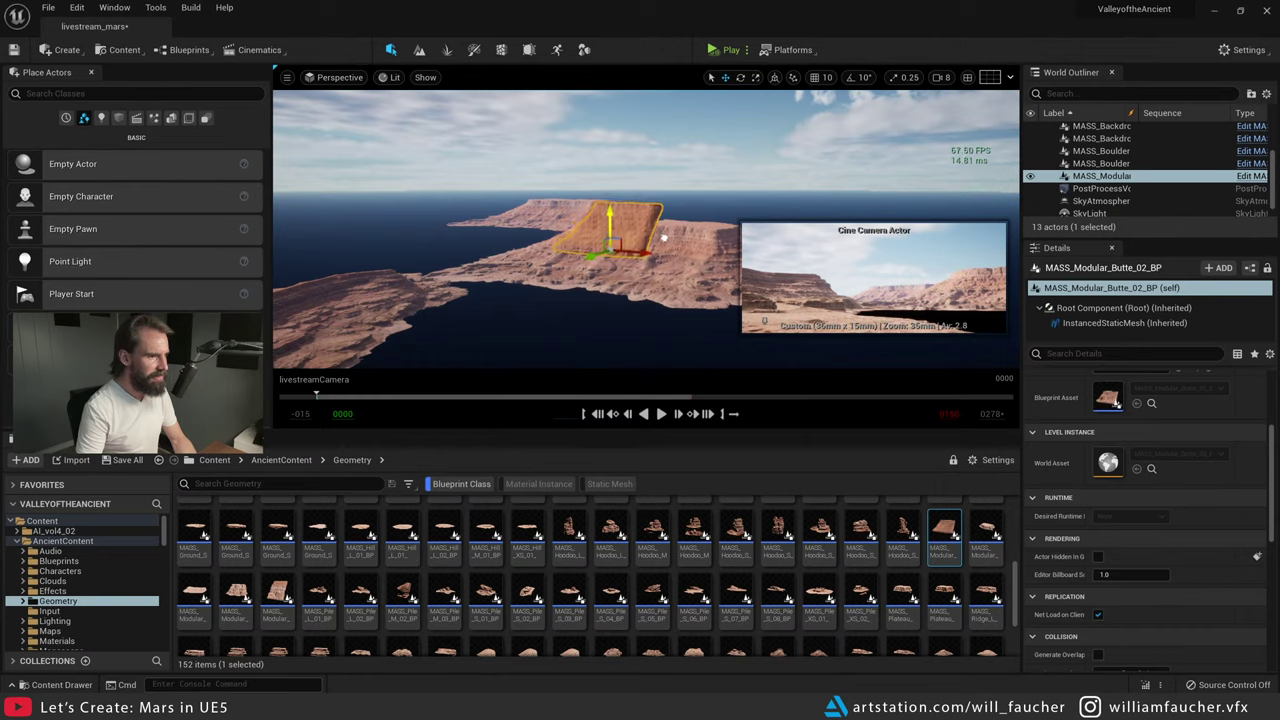
mouse_move(566, 327)
right_down()
mouse_move(536, 341)
mouse_move(560, 318)
mouse_move(505, 275)
mouse_move(556, 304)
right_up()
key(Delete)
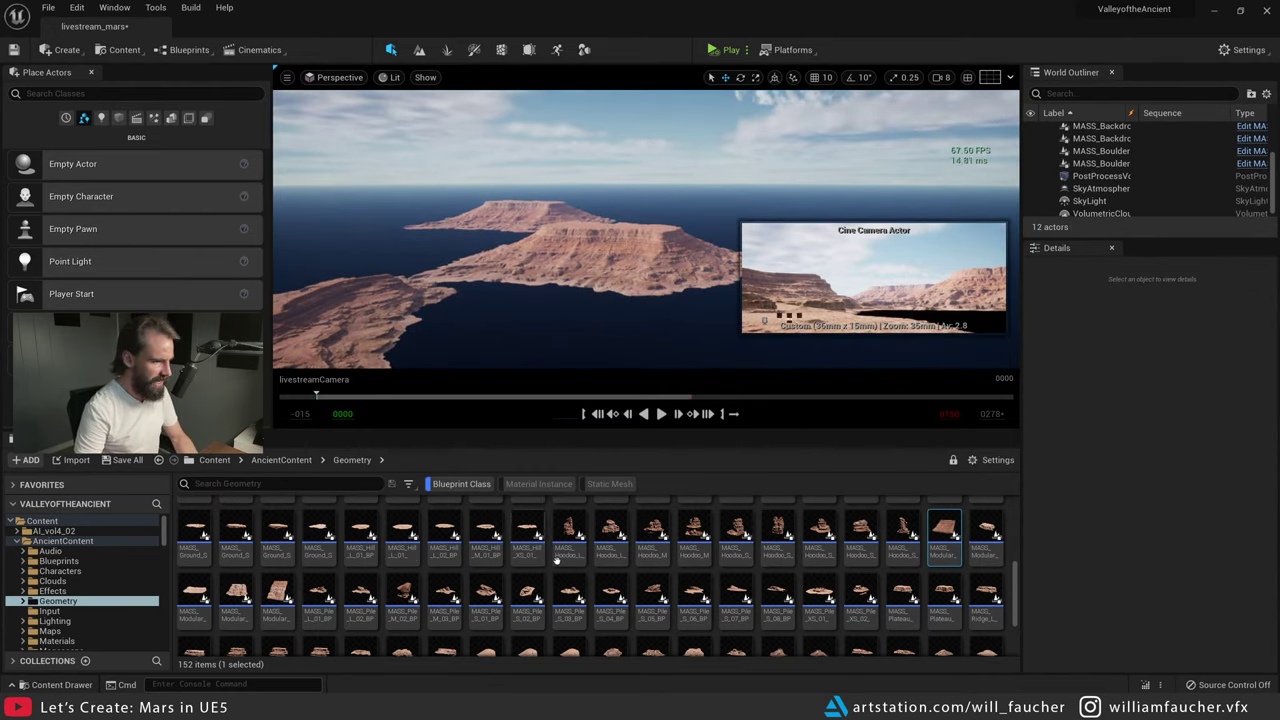
- Try placing the MASS_Modular_Butte_05_BP blueprint in the level, inspect its shape up close, and delete it
scroll(556, 560, up, 1)
drag(236, 628, 486, 276)
right_drag(486, 276, 560, 282)
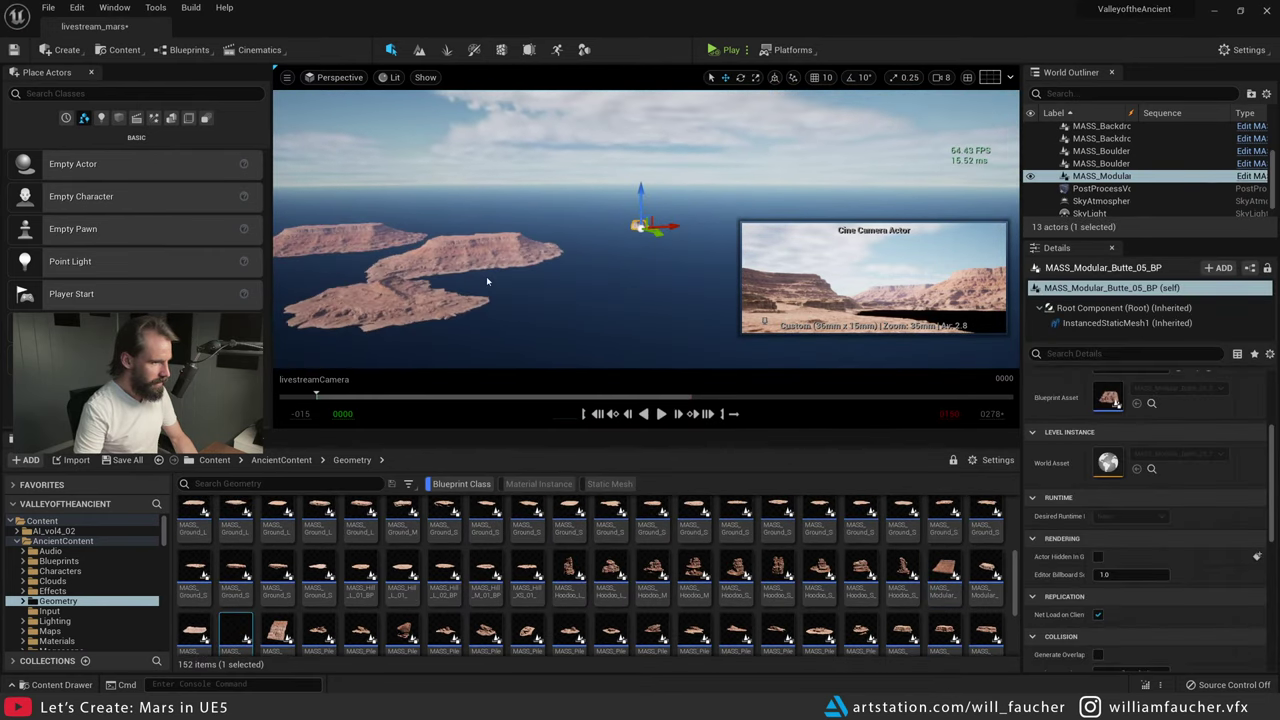
right_drag(619, 219, 525, 228)
key(w)
key(s)
right_drag(628, 162, 628, 172)
key(s)
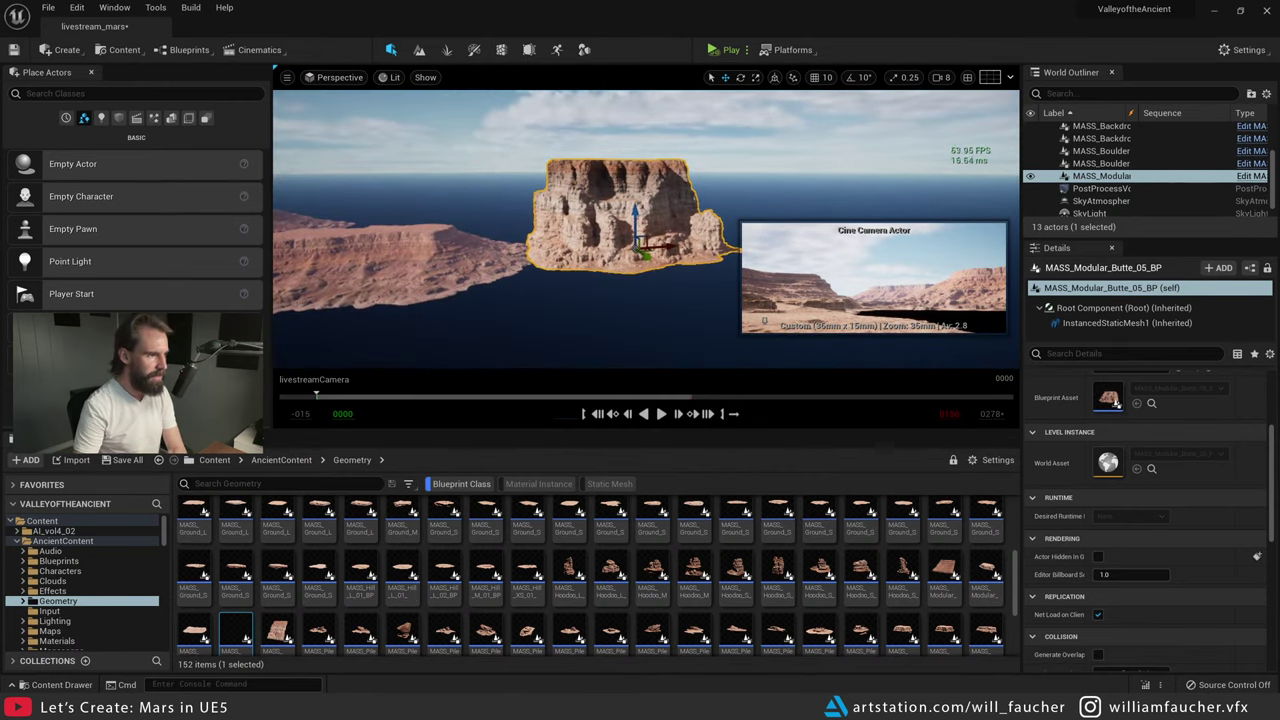
key(Delete)
- Filter the Geometry folder's blueprint assets by "butte"
scroll(456, 560, up, 4)
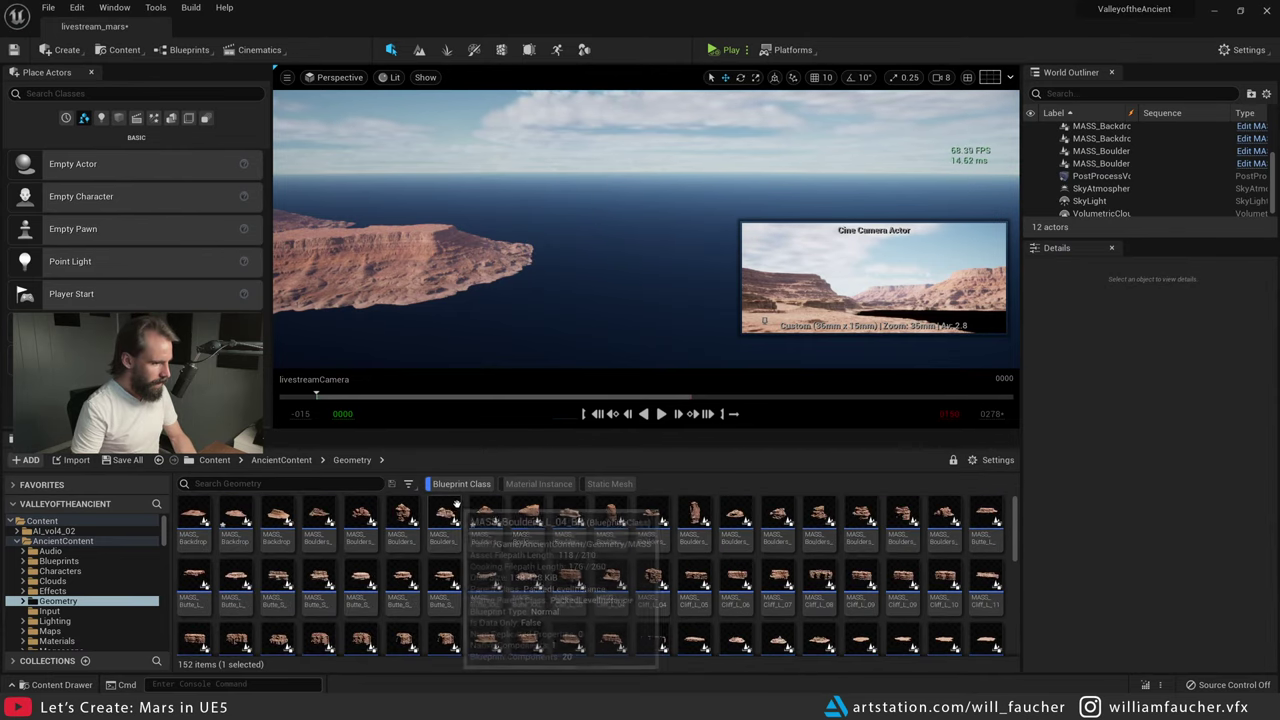
text(butte)
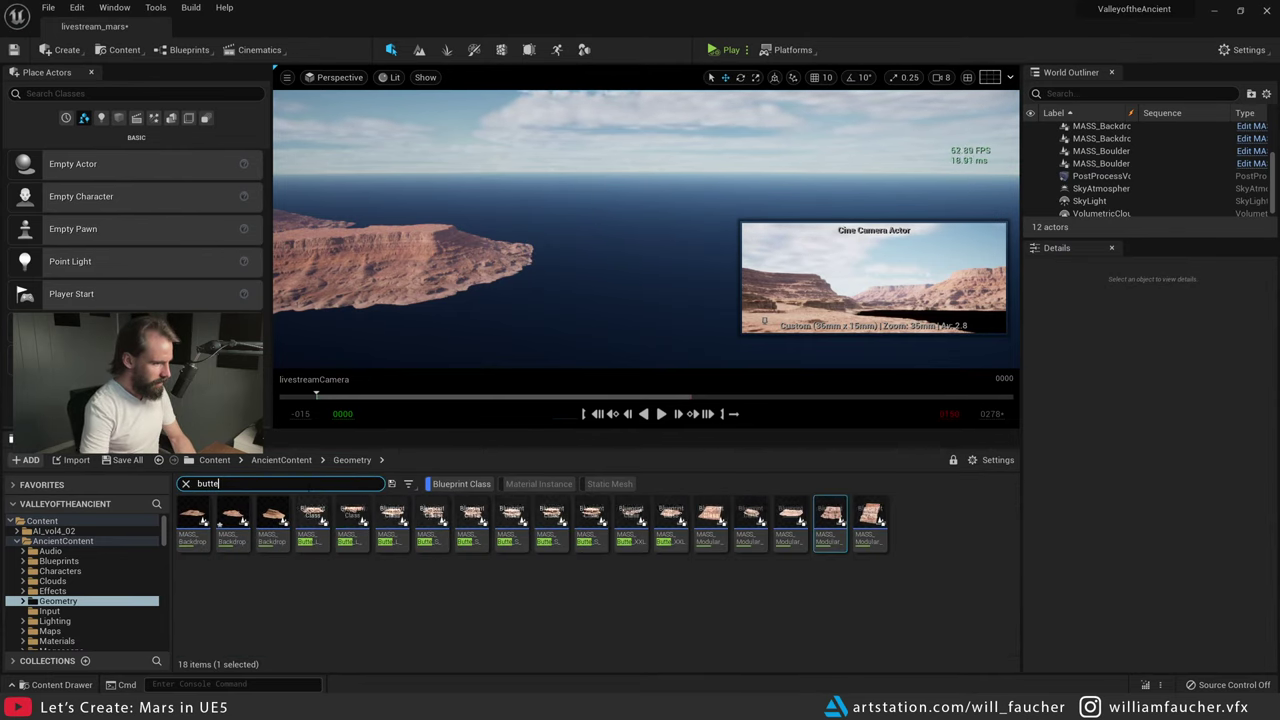
- Try the MASS_Butte_L_01_U_BP and MASS_Butte_L_01_BP blueprints in the level one after the other, deleting each
drag(352, 515, 395, 245)
right_drag(646, 229, 520, 225)
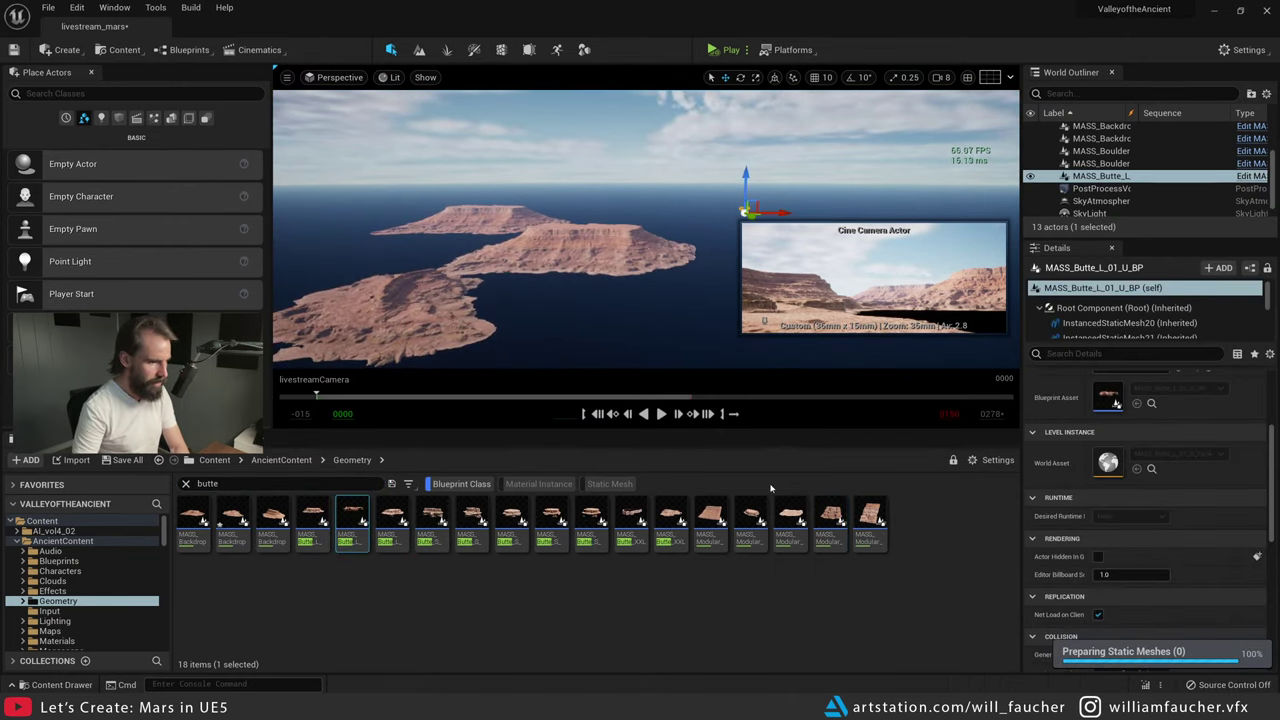
key(Delete)
drag(315, 512, 527, 253)
key(s)
right_drag(528, 254, 614, 283)
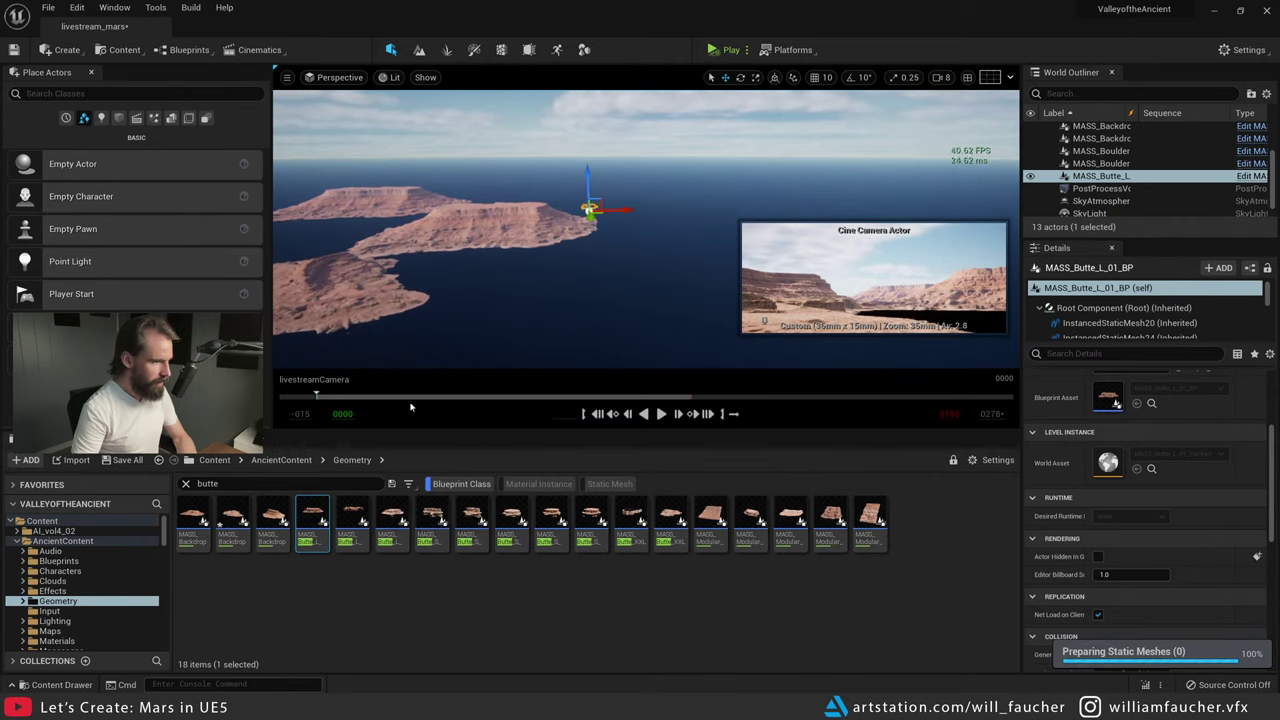
key(Delete)
- Place all blueprints from MASS_Butte_L_01_U_BP through MASS_Modular_Butte_L_01_BP in the level together and move the group against the backdrop butte's slope
click(343, 522)
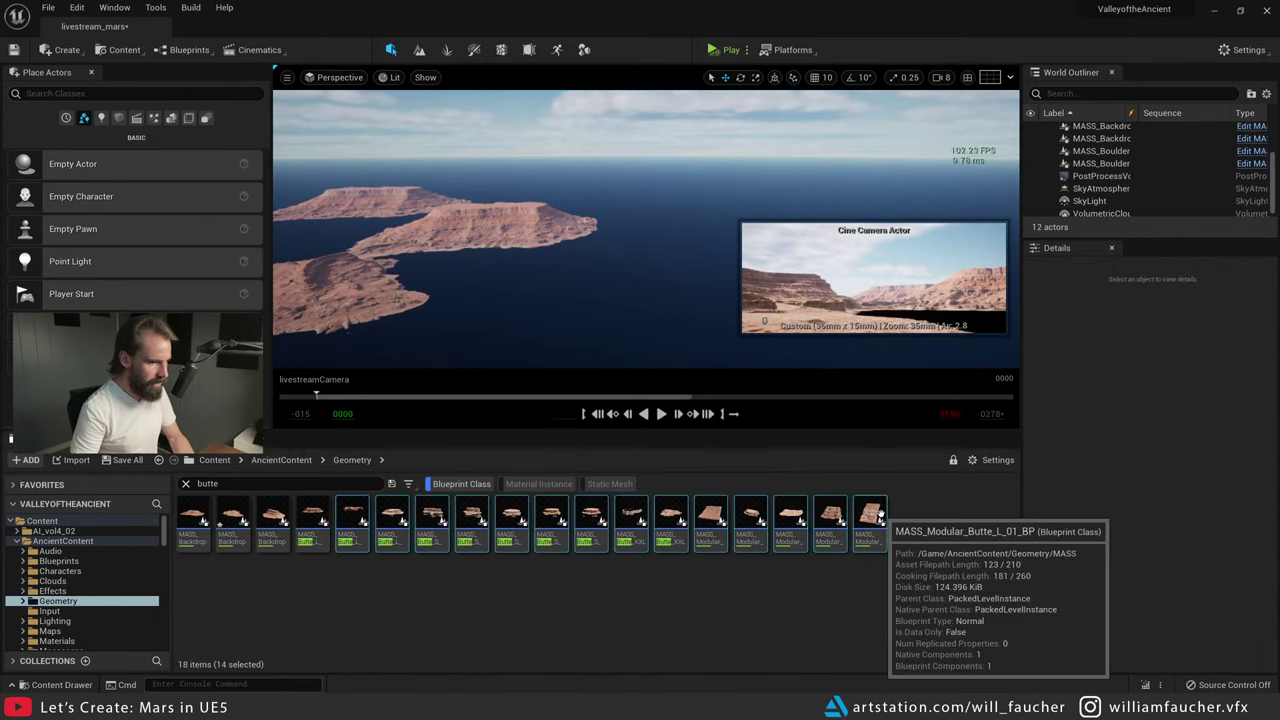
shift+click(870, 515)
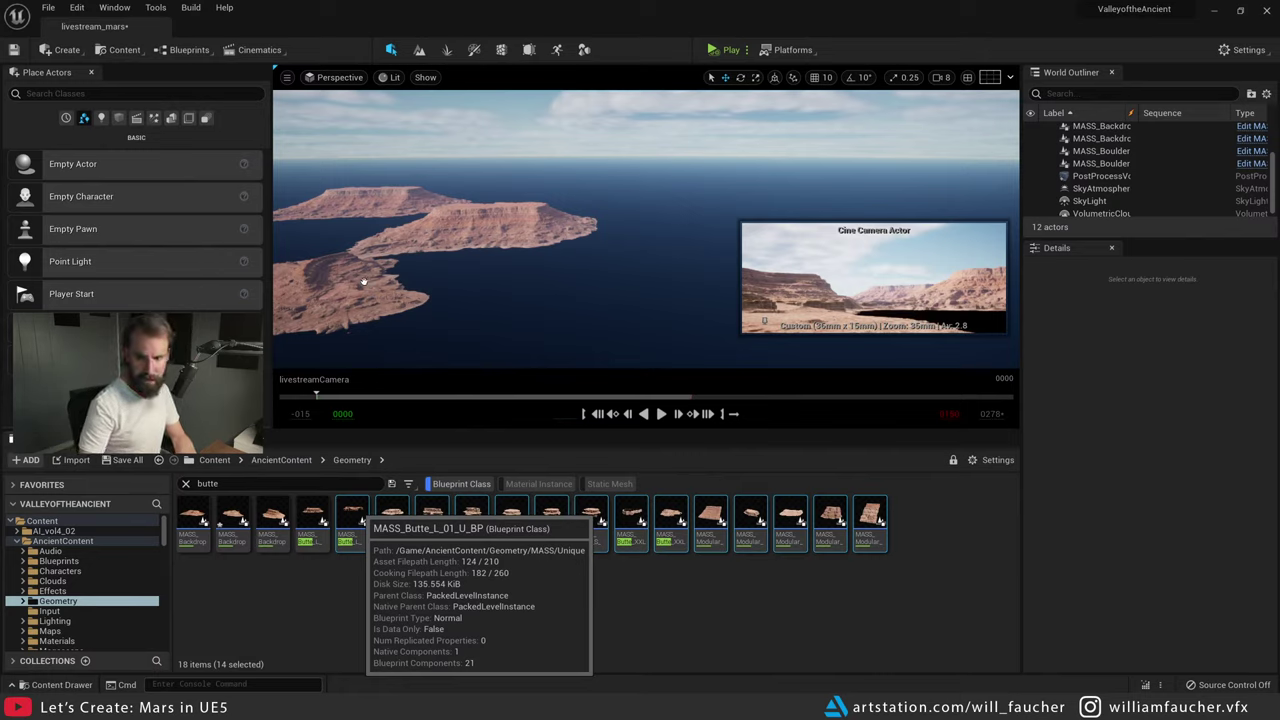
drag(364, 282, 364, 282)
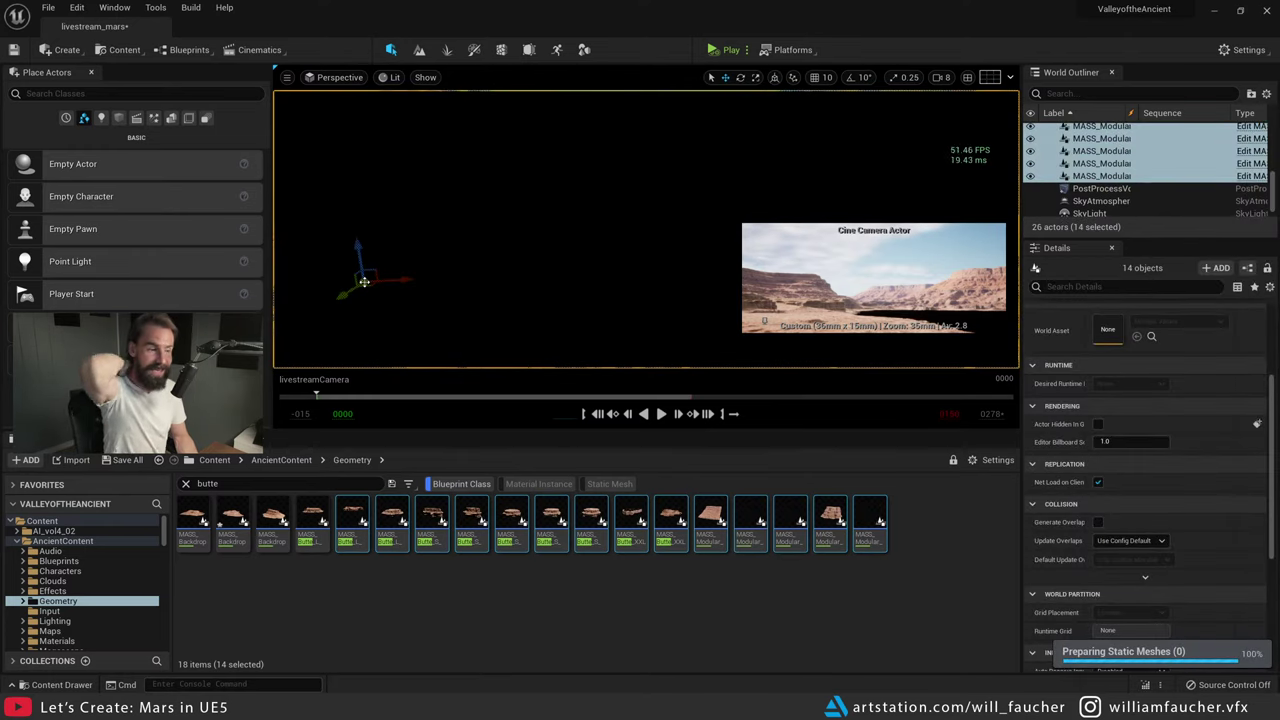
mouse_move(570, 283)
right_down()
mouse_move(540, 283)
mouse_move(600, 250)
mouse_move(590, 283)
mouse_move(570, 283)
right_up()
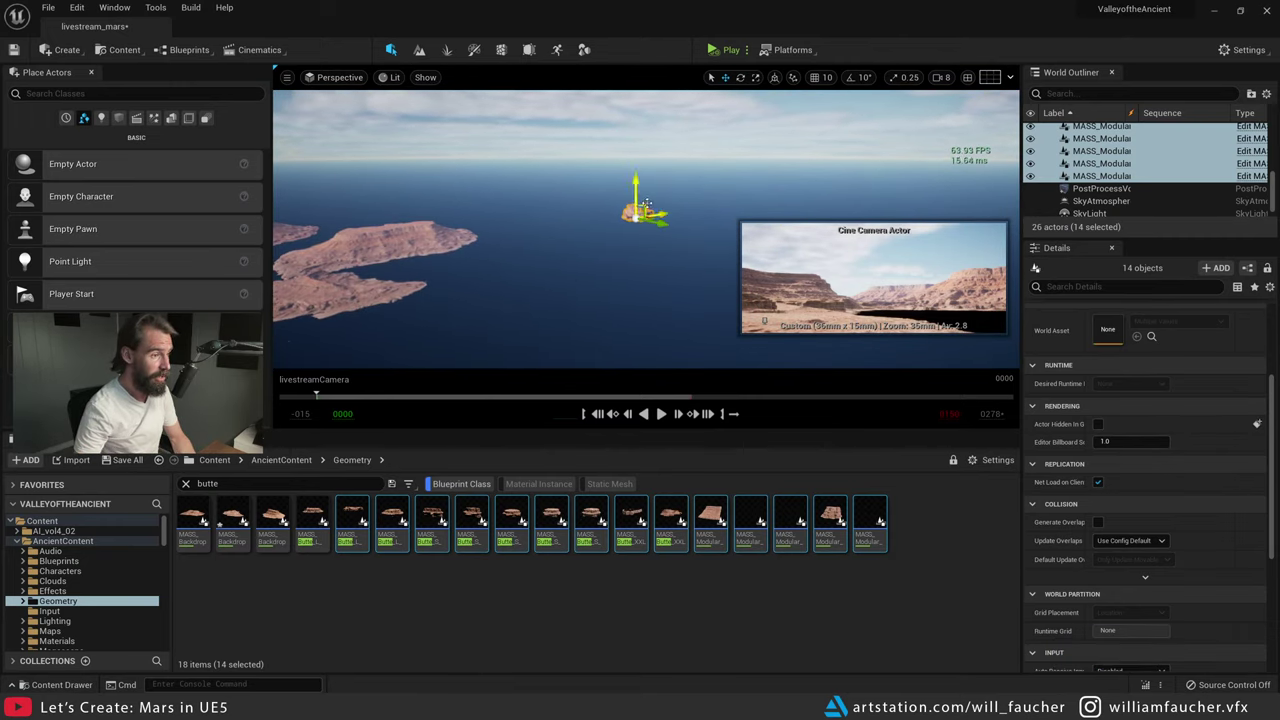
drag(647, 205, 405, 243)
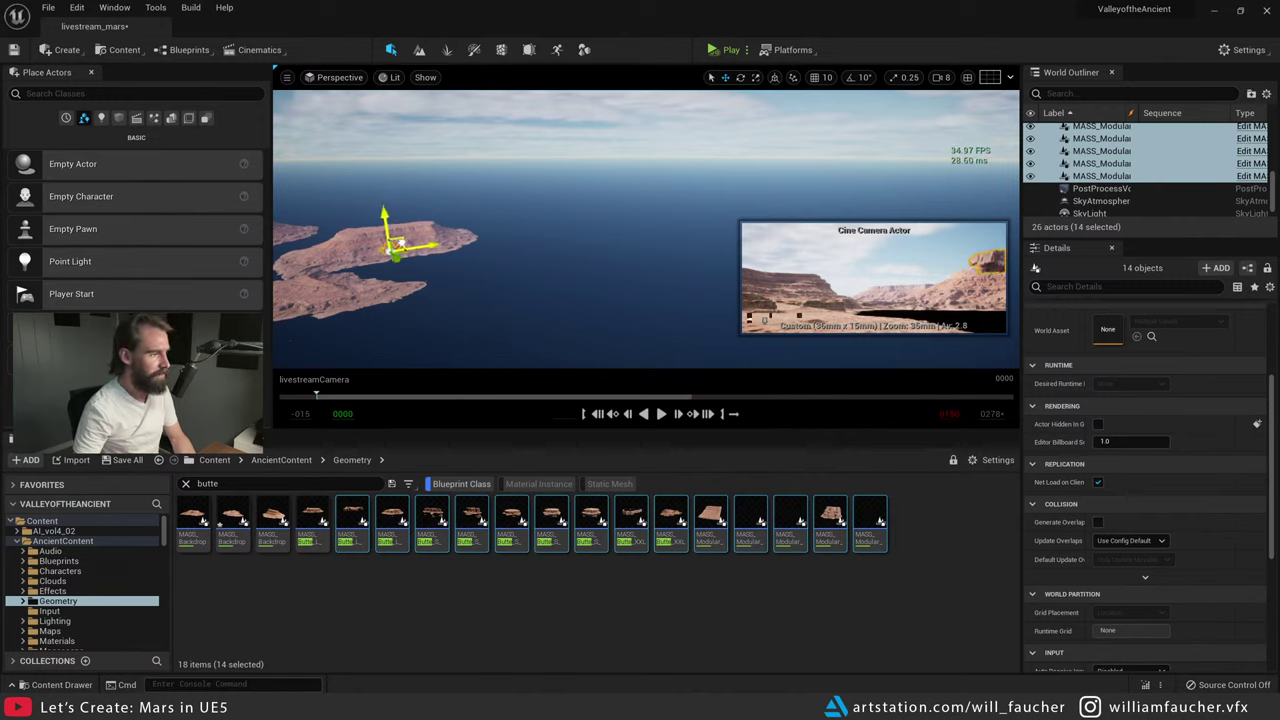
key(f)
right_drag(571, 244, 390, 238)
mouse_move(633, 246)
right_down()
mouse_move(640, 300)
mouse_move(612, 296)
mouse_move(633, 246)
right_up()
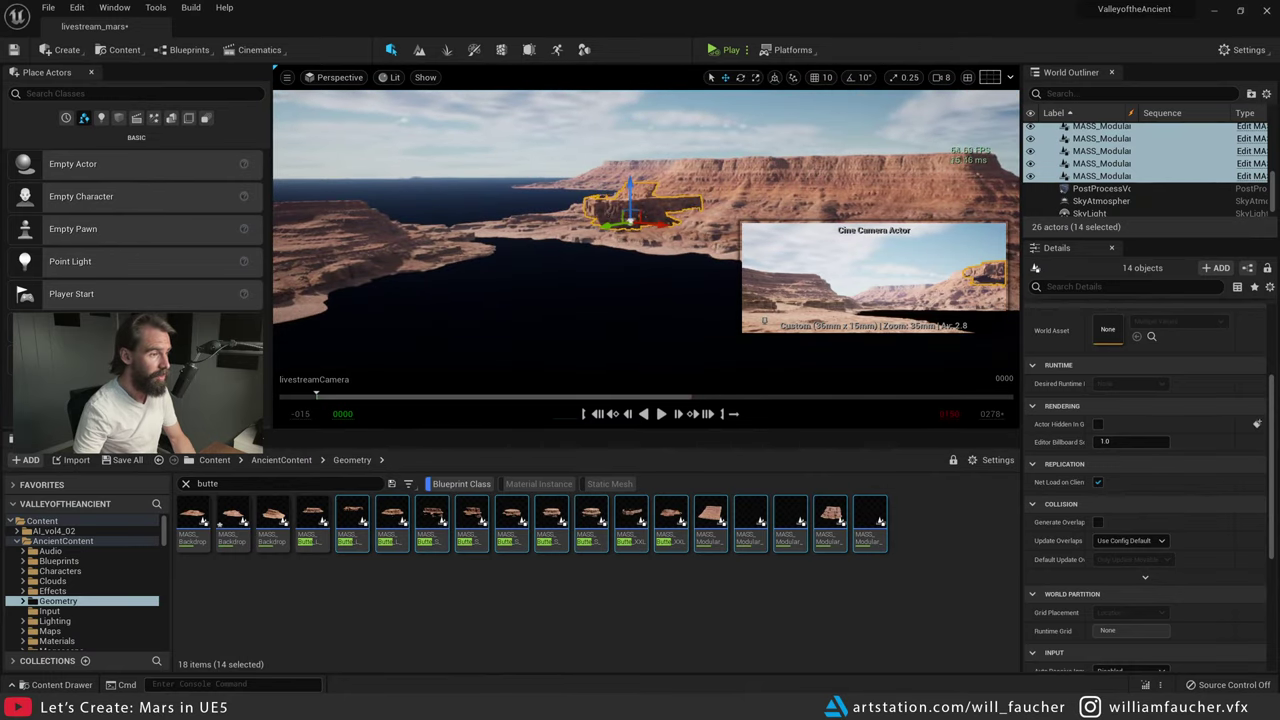
- Delete the MASS_Butte_XXL_02_Cliff_BP cliff ring from the newly placed rock group
click(640, 212)
key(f)
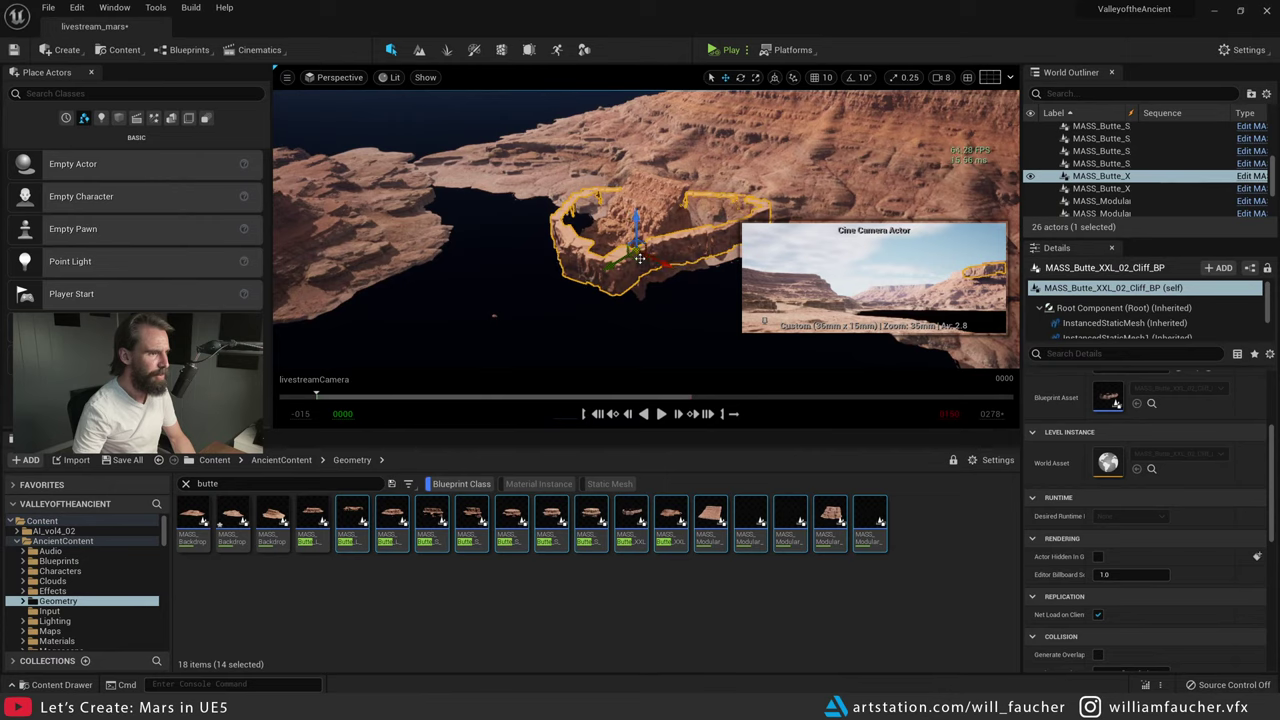
drag(640, 259, 578, 200)
key(Delete)
- Move MASS_Modular_Butte_L_01_BP sideways out of the rock pile and set the viewport camera speed to 5
click(637, 251)
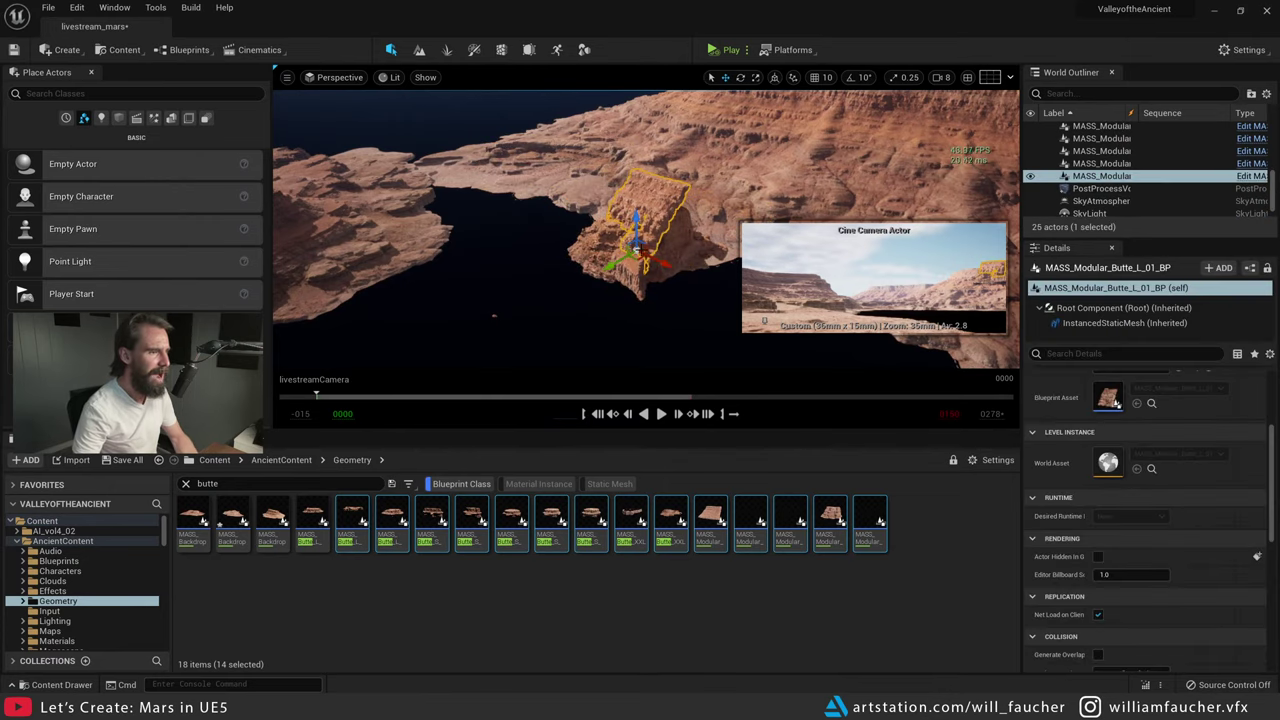
drag(704, 245, 719, 288)
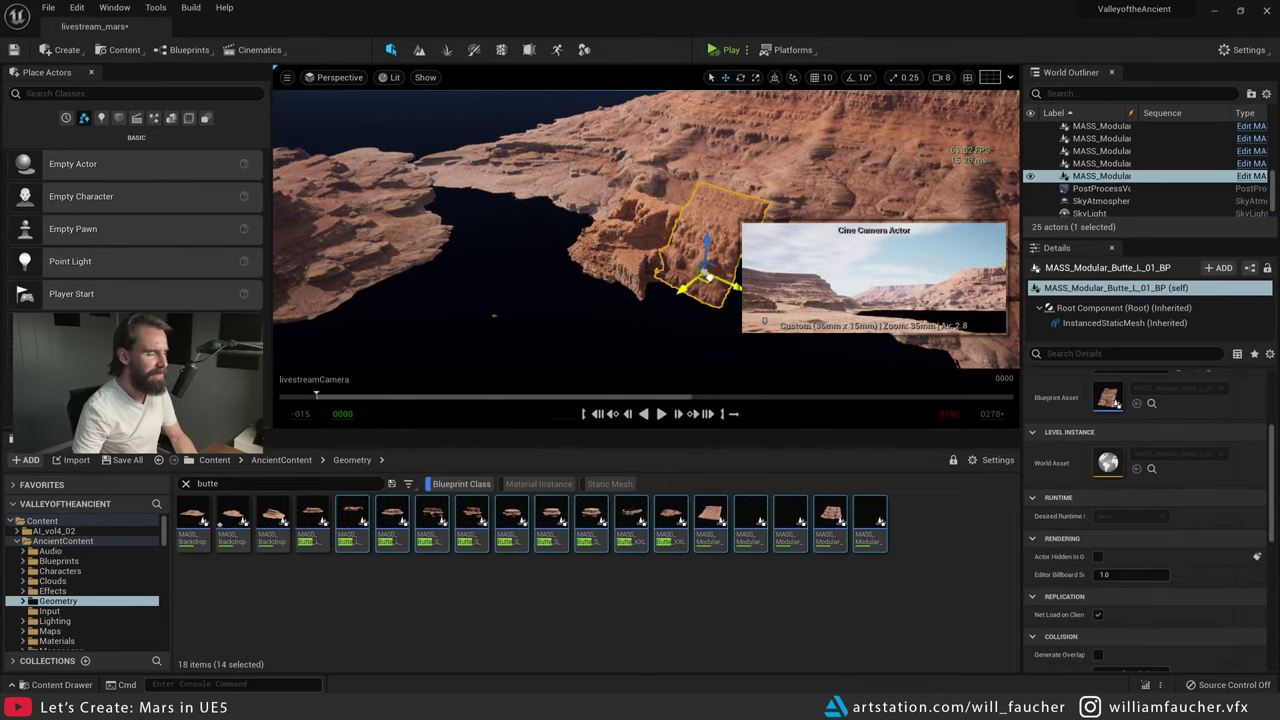
mouse_move(707, 277)
right_down()
mouse_move(640, 270)
mouse_move(780, 262)
mouse_move(720, 275)
right_up()
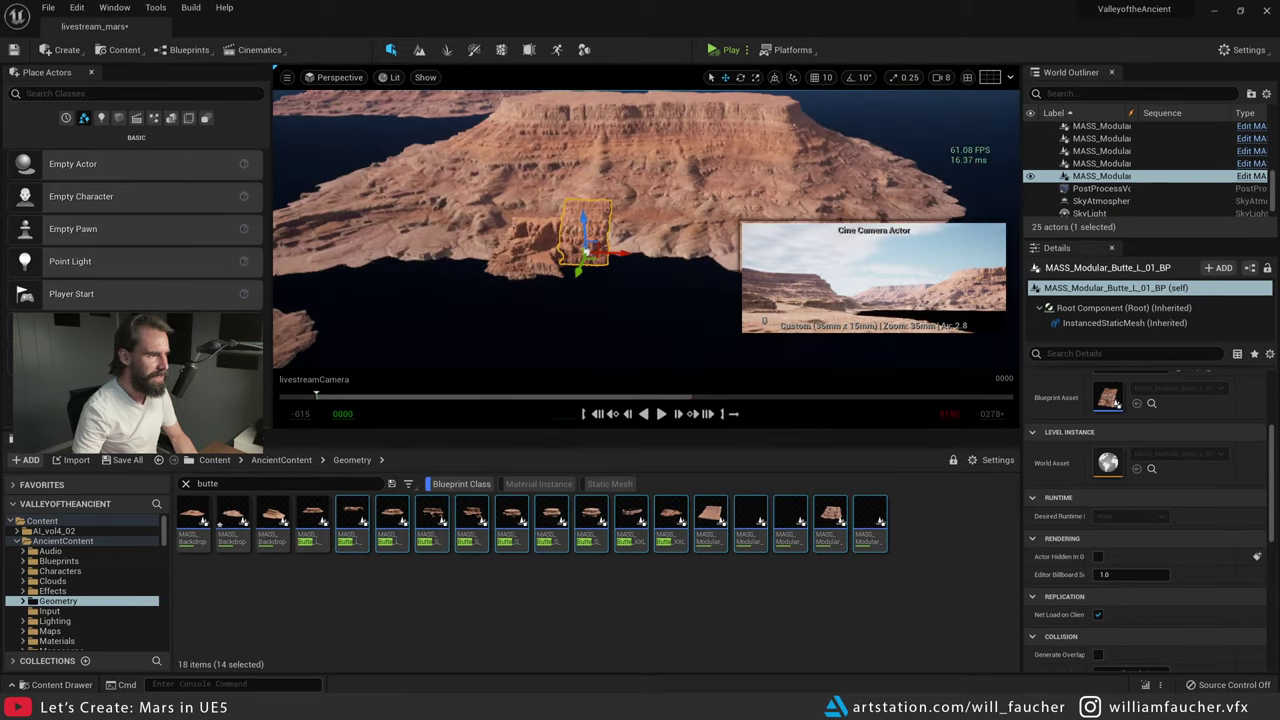
right_drag(404, 288, 355, 303)
click(941, 78)
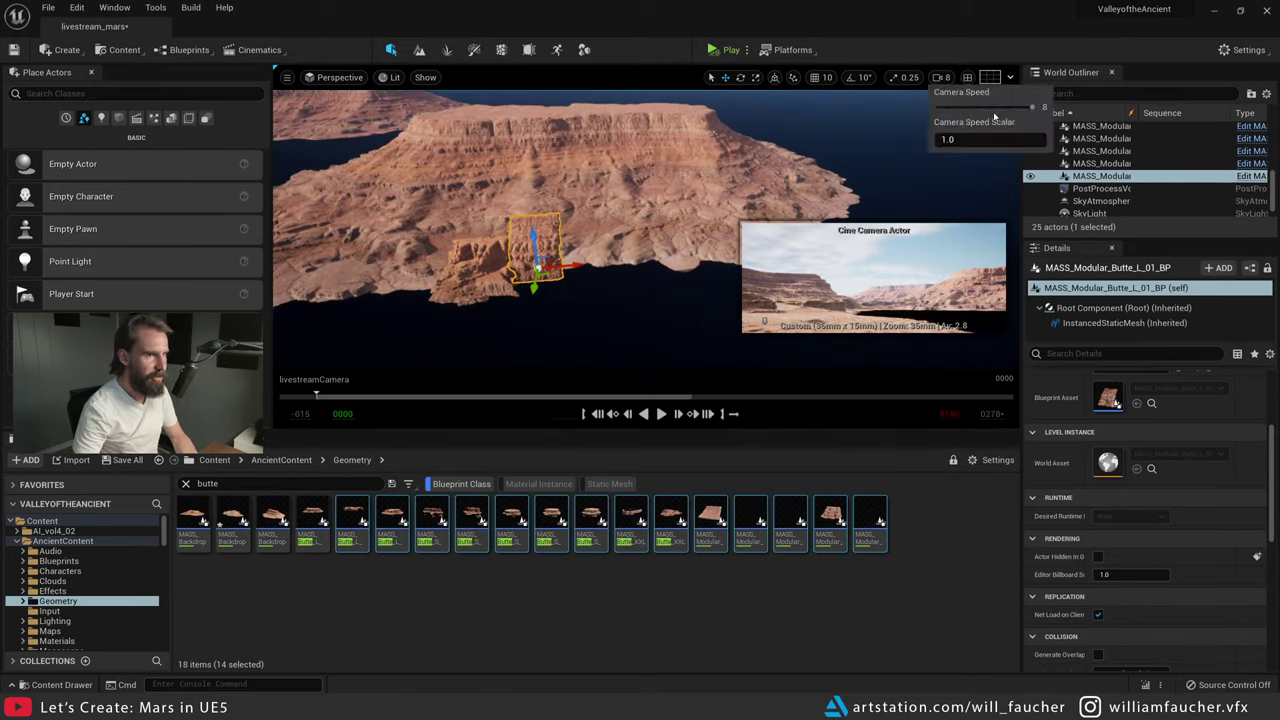
right_drag(785, 156, 685, 160)
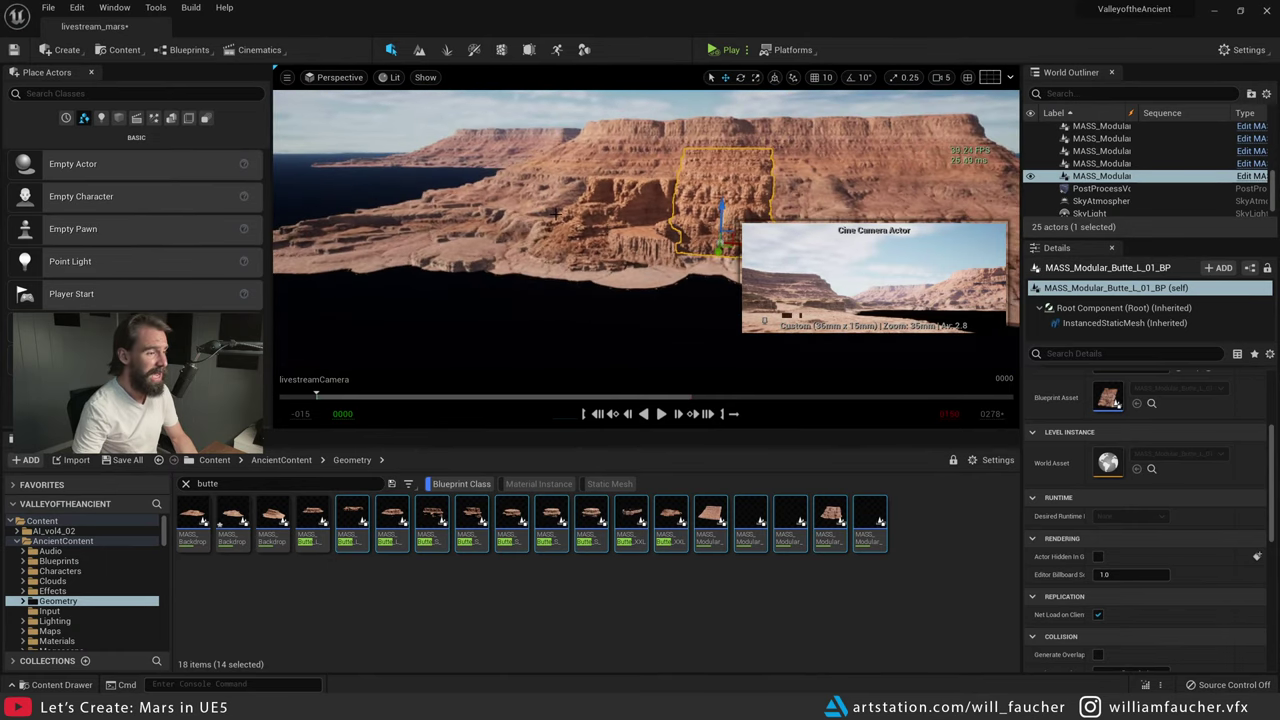
- Select MASS_Butte_XXL_03_U_BP in the rock pile, move it out in front of the backdrop butte, and inspect it up close
click(613, 247)
click(583, 242)
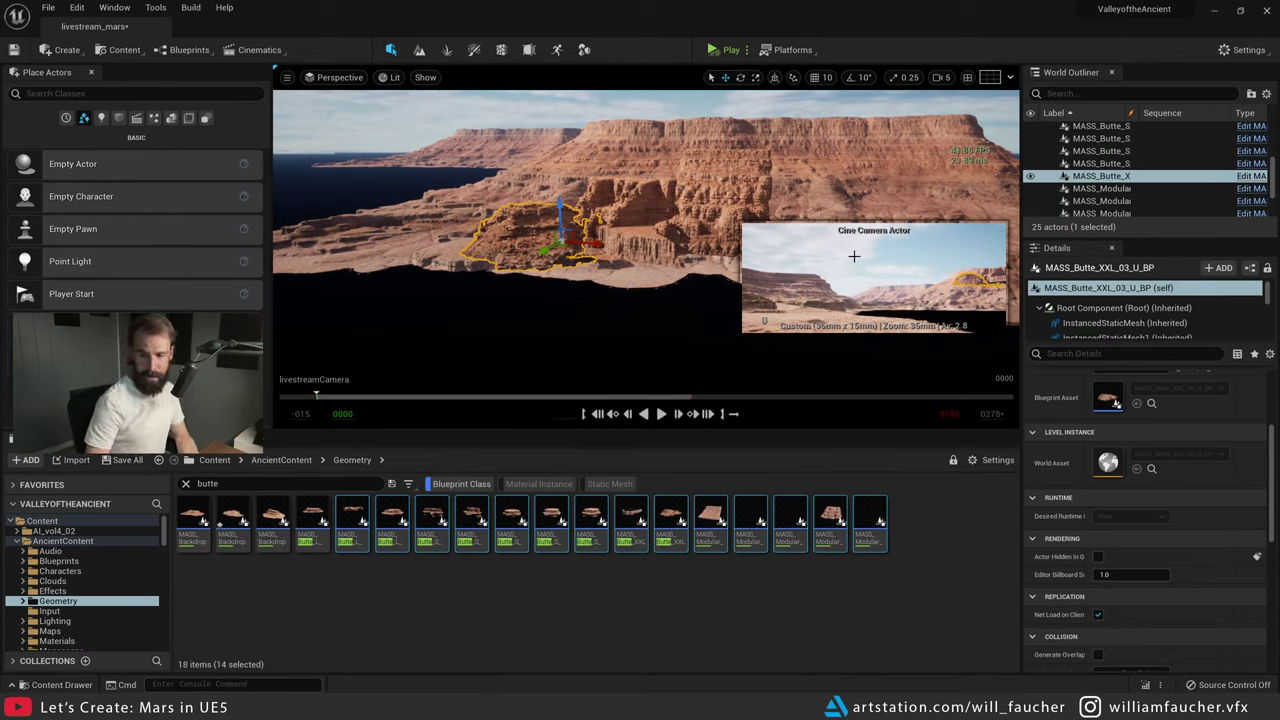
right_drag(615, 266, 620, 241)
right_click(620, 241)
click(623, 241)
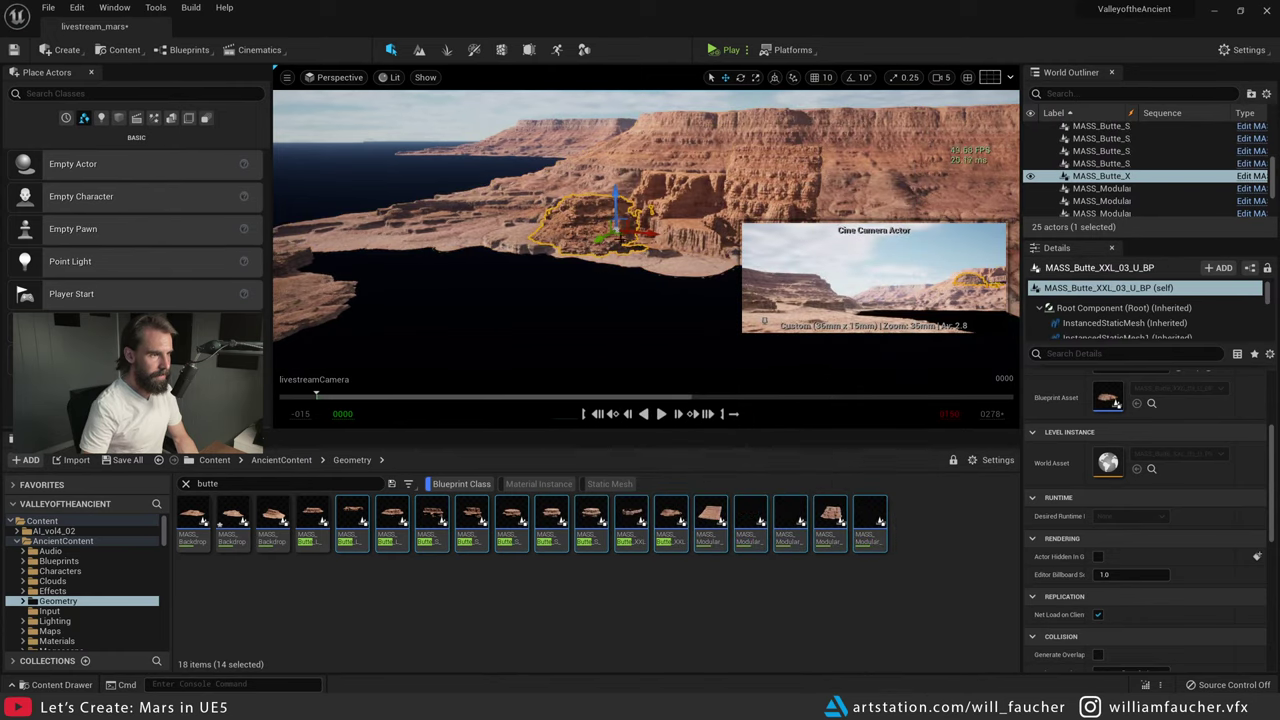
drag(619, 238, 585, 297)
right_drag(585, 297, 496, 280)
key(w)
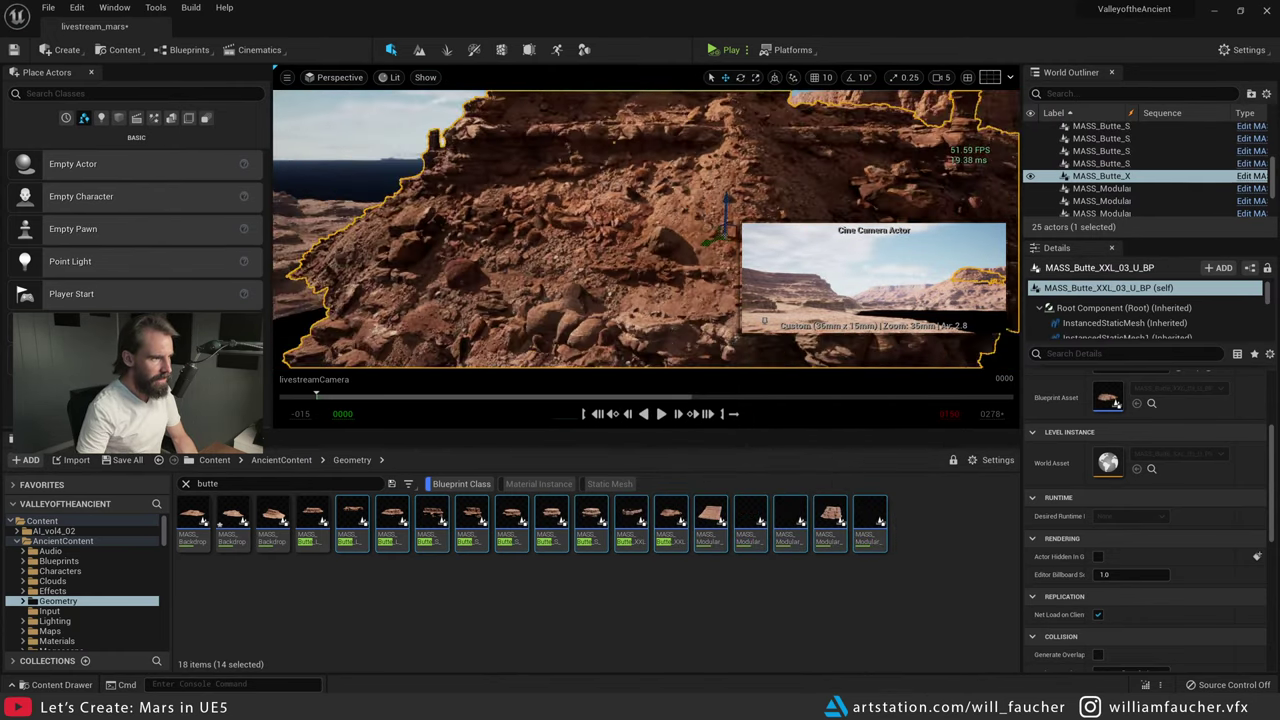
key(s)
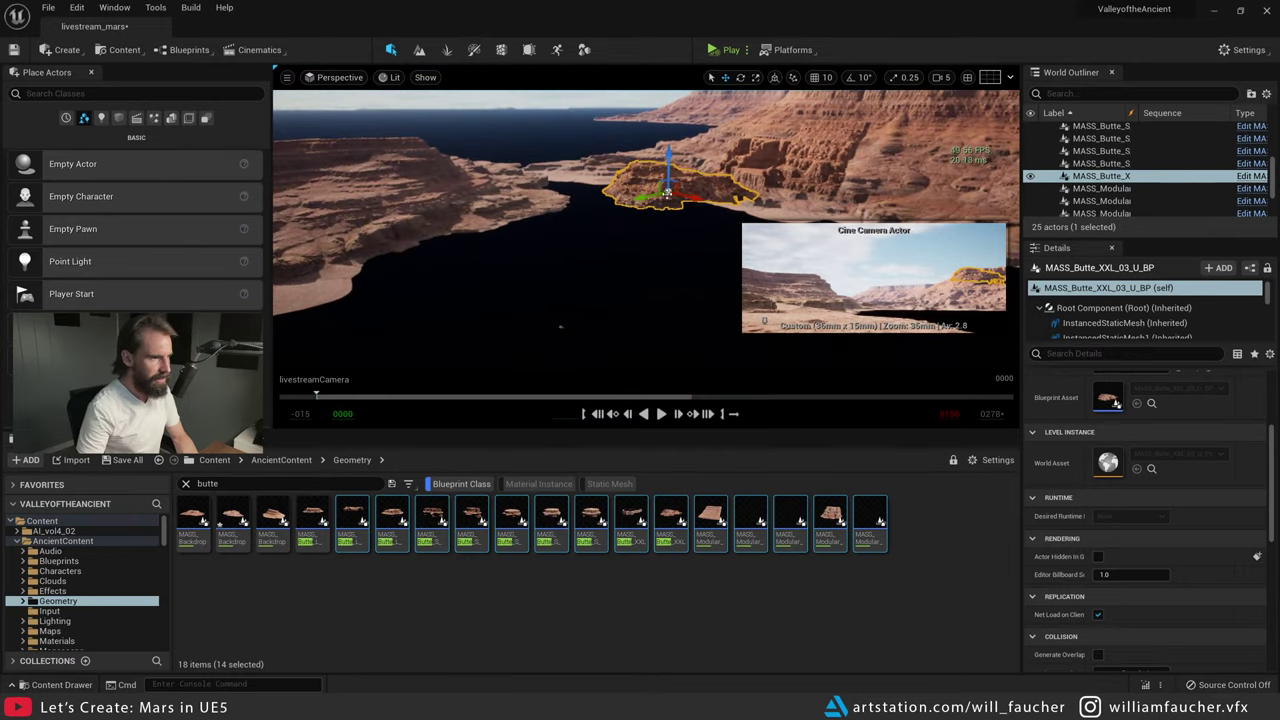
- Move MASS_Butte_XXL_03_U_BP across the water to the foreground butte's shore, view it up close and deselect it
drag(670, 197, 440, 266)
right_drag(440, 266, 410, 275)
key(s)
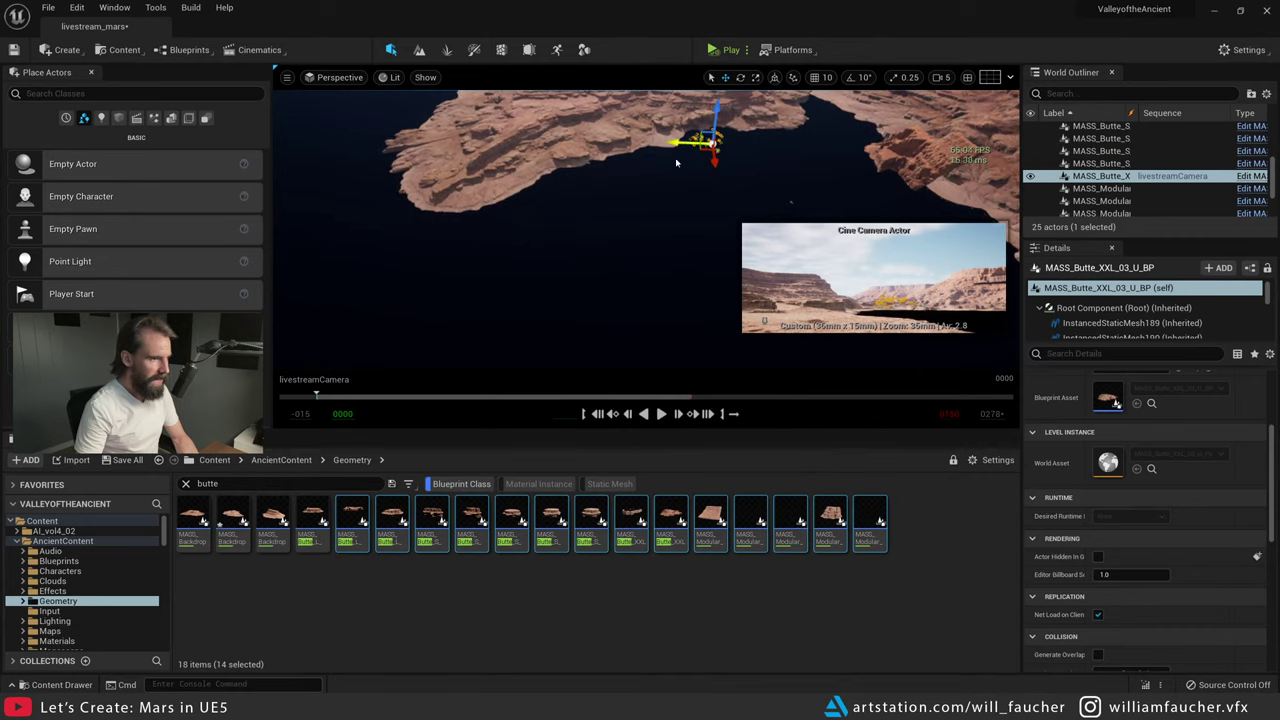
drag(706, 144, 617, 228)
key(w)
key(a)
right_drag(617, 228, 720, 125)
key(Escape)
key(e)
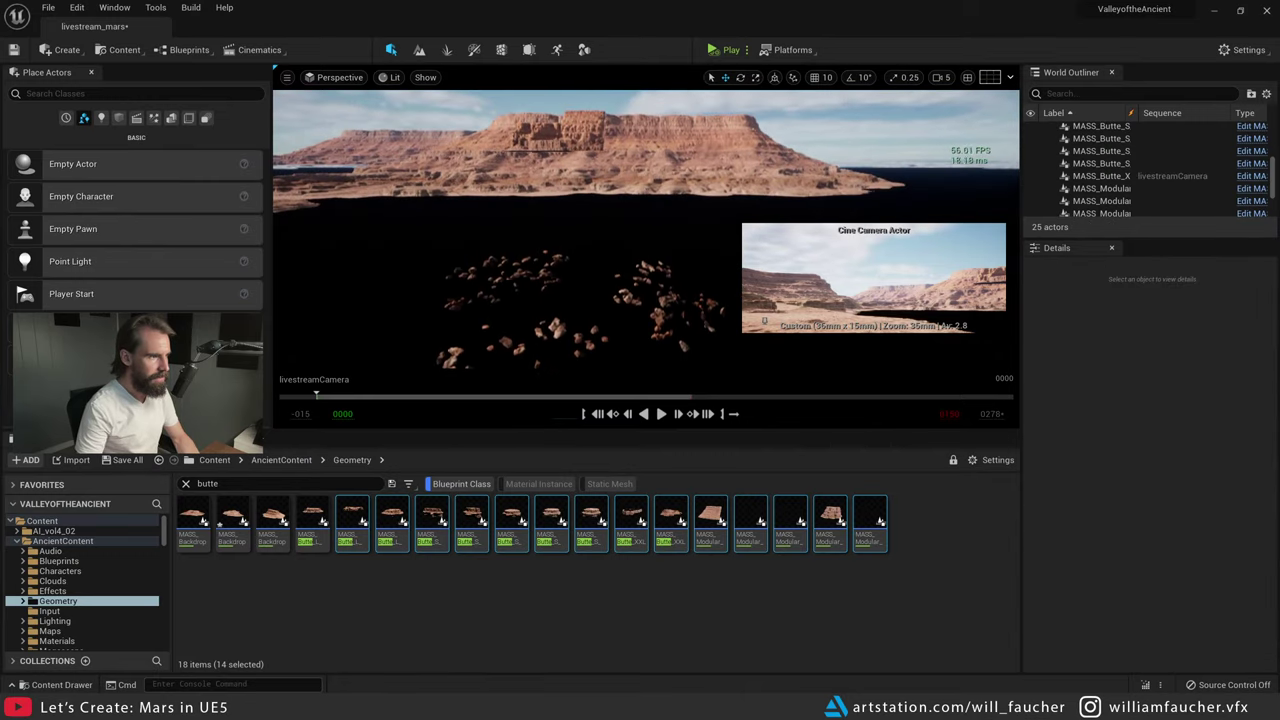
- Select the scattered MASS_Butte_XXL_03_U_BP rocks and locate their blueprint asset
click(520, 270)
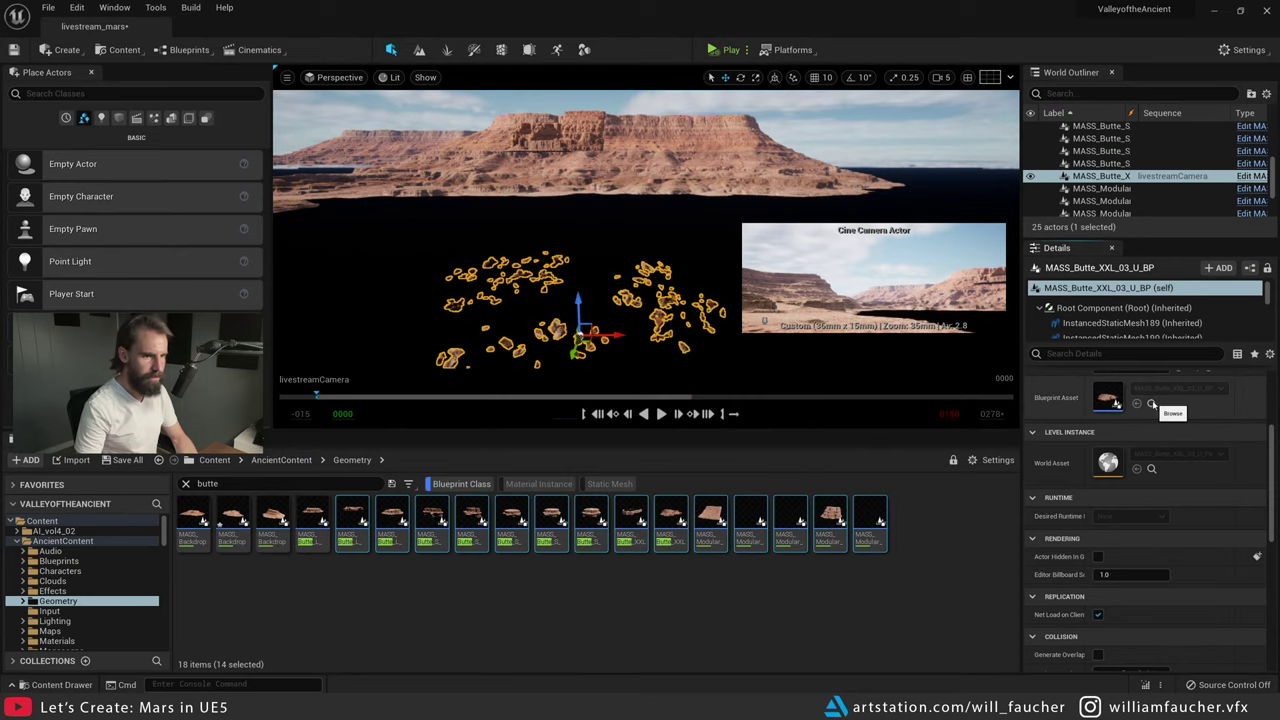
click(1151, 403)
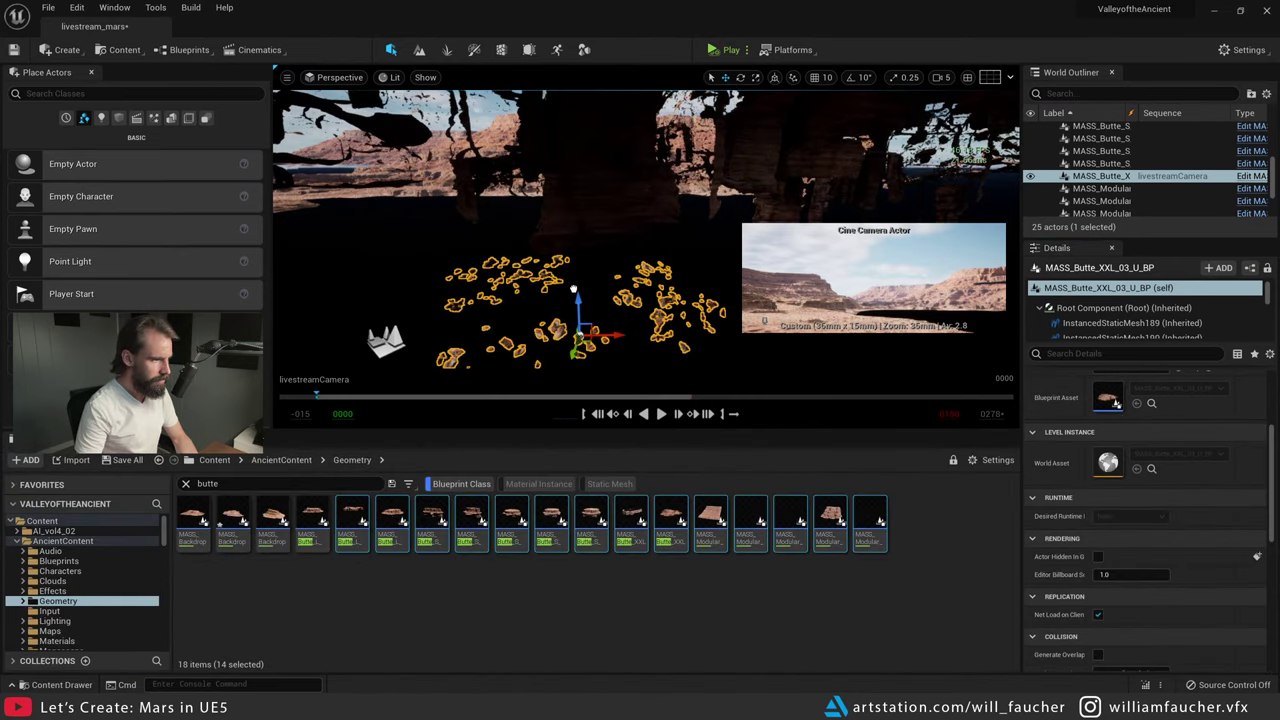
key(f)
- Try a duplicate of the scattered MASS_Butte_XXL_03_U_BP rocks beside the foreground butte, and delete the duplicate
drag(574, 289, 651, 329)
right_drag(651, 329, 858, 400)
right_drag(514, 210, 456, 235)
key(r)
drag(491, 229, 459, 217)
key(w)
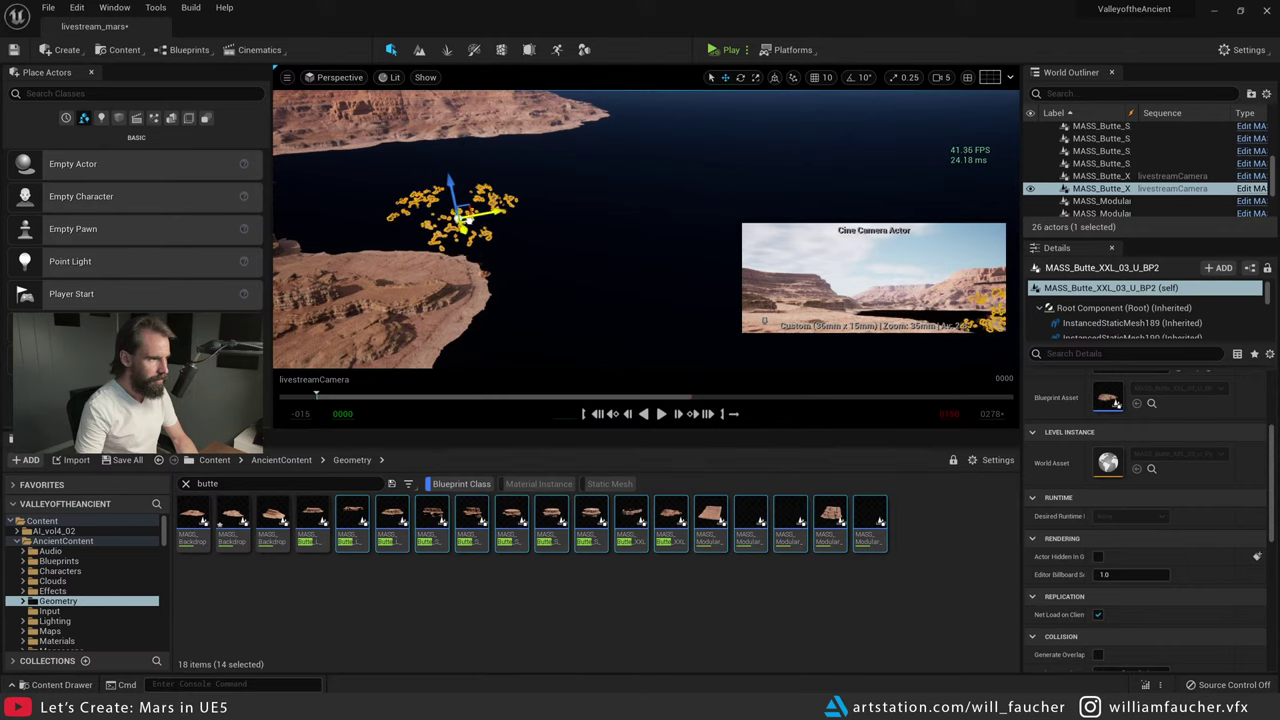
right_drag(551, 233, 400, 200)
key(w)
key(ctrl+z)
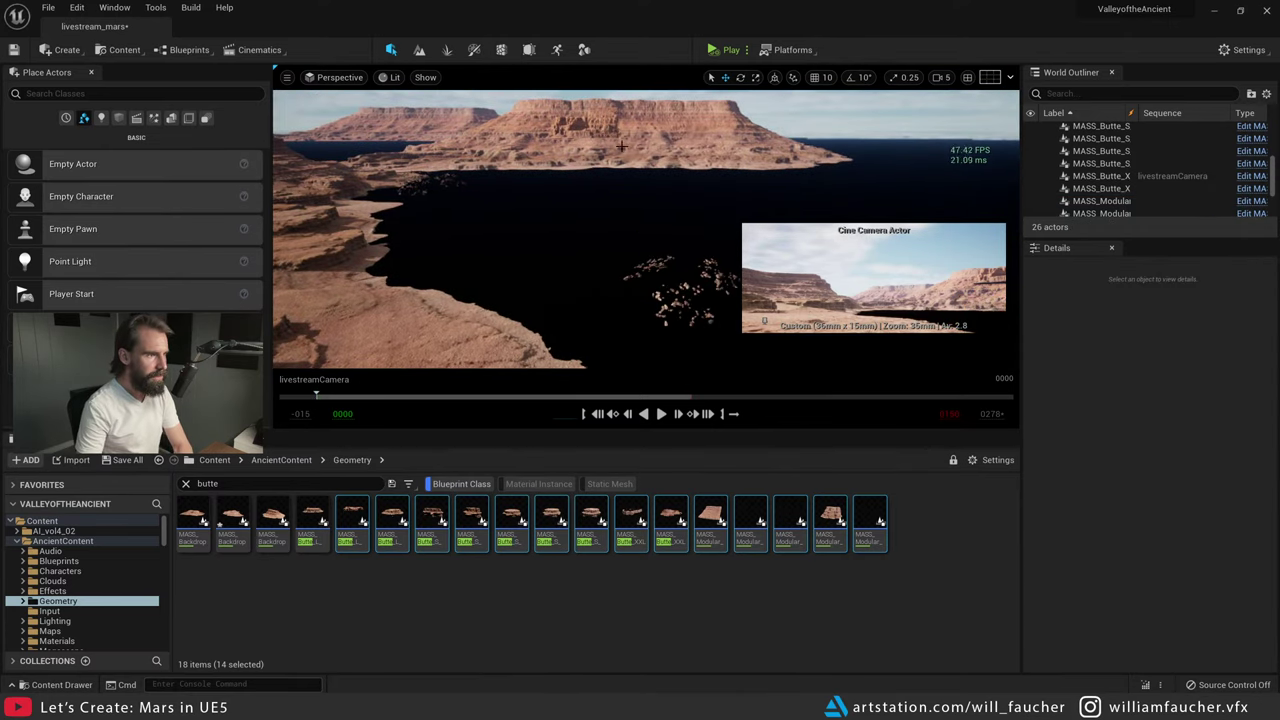
click(684, 287)
key(Delete)
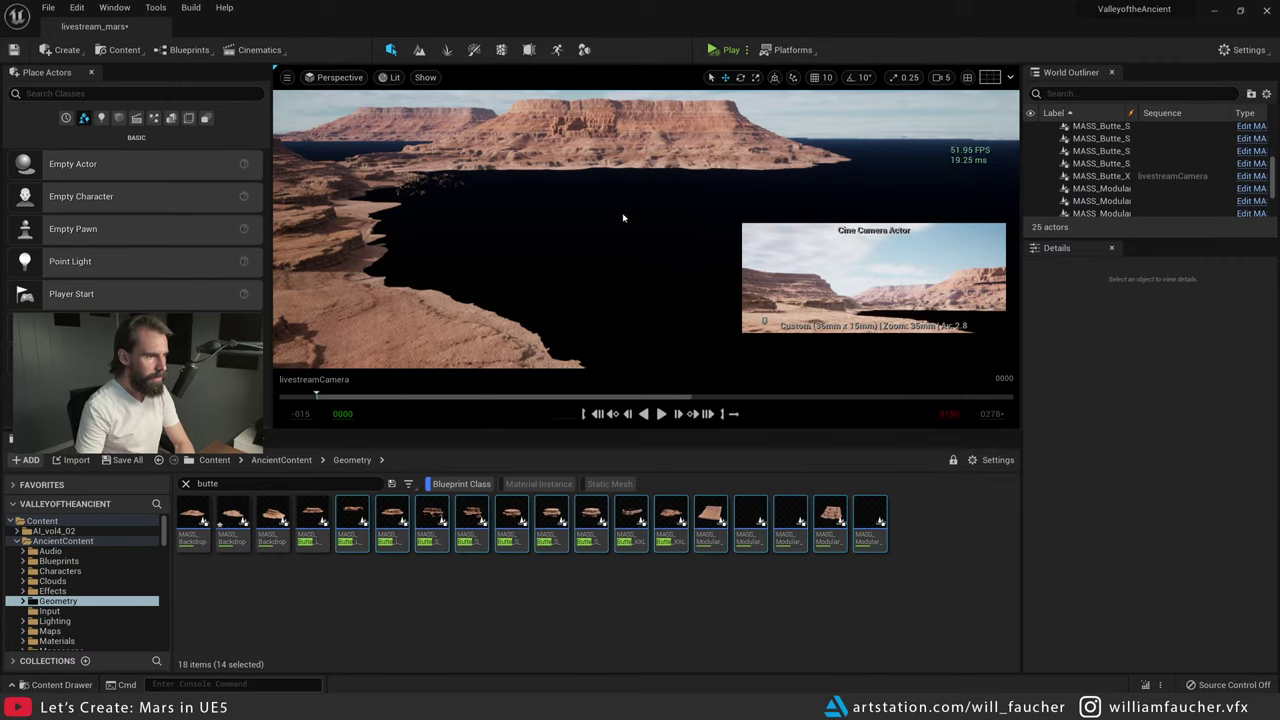
- Clear the Blueprint Class filter and the butte search, and open the mannequinMesh folder inside Astronaut_Suit's Mesh folder
key(s)
right_drag(637, 270, 572, 290)
key(d)
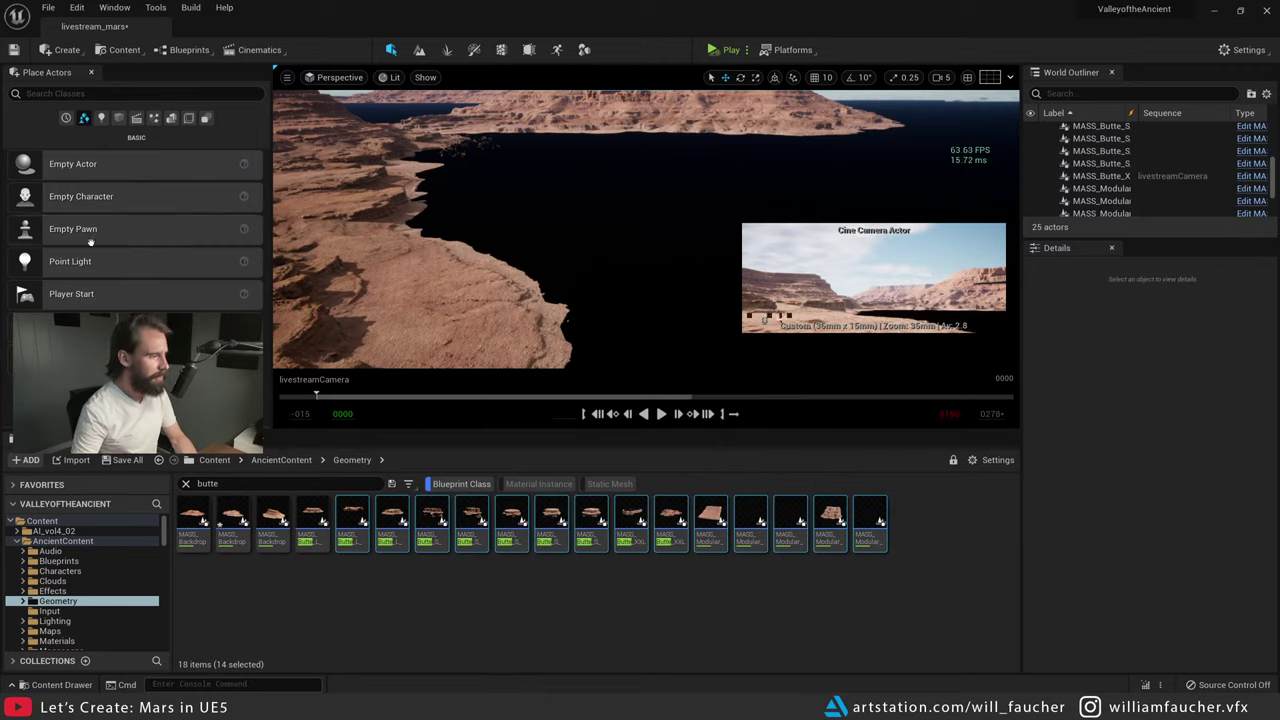
click(283, 461)
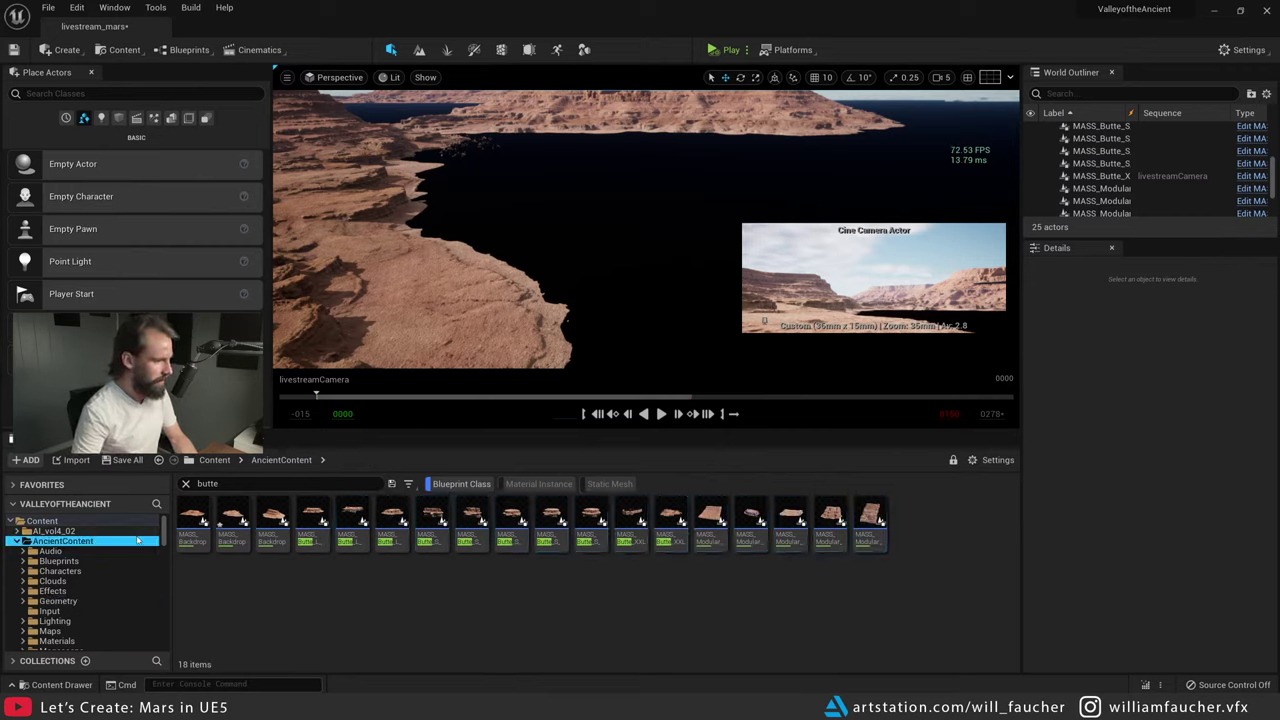
click(434, 484)
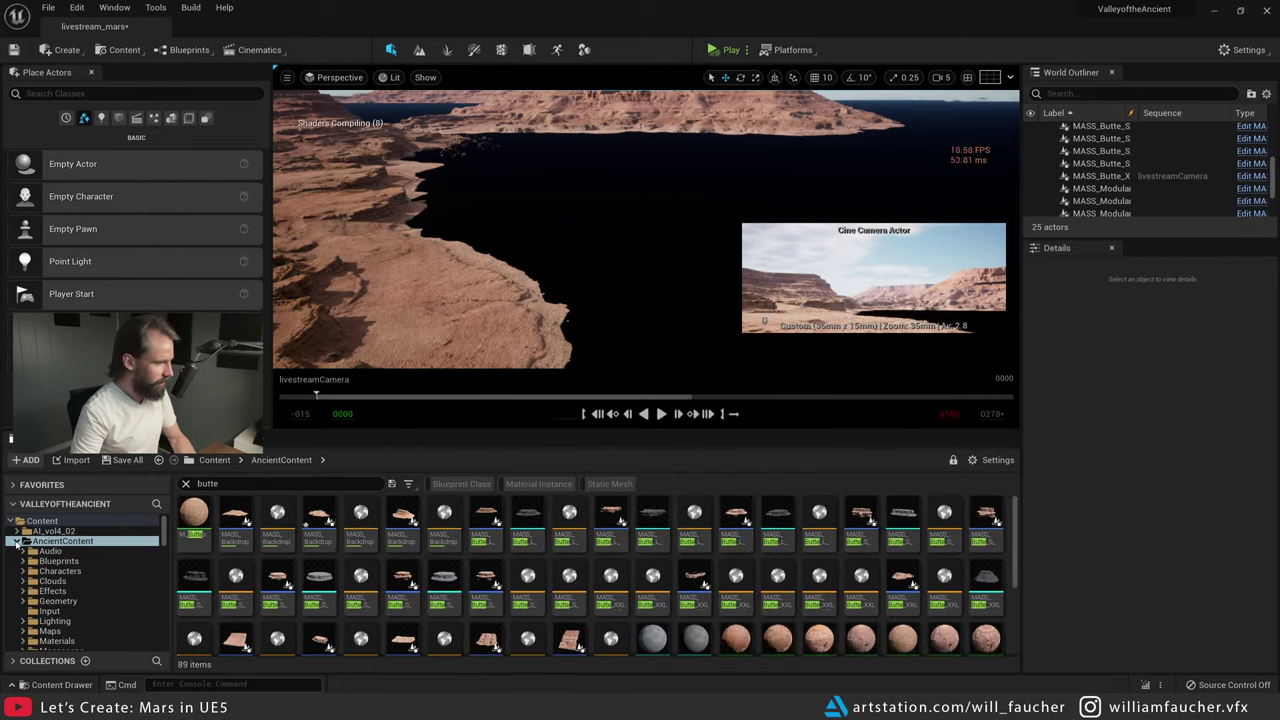
click(17, 541)
click(58, 552)
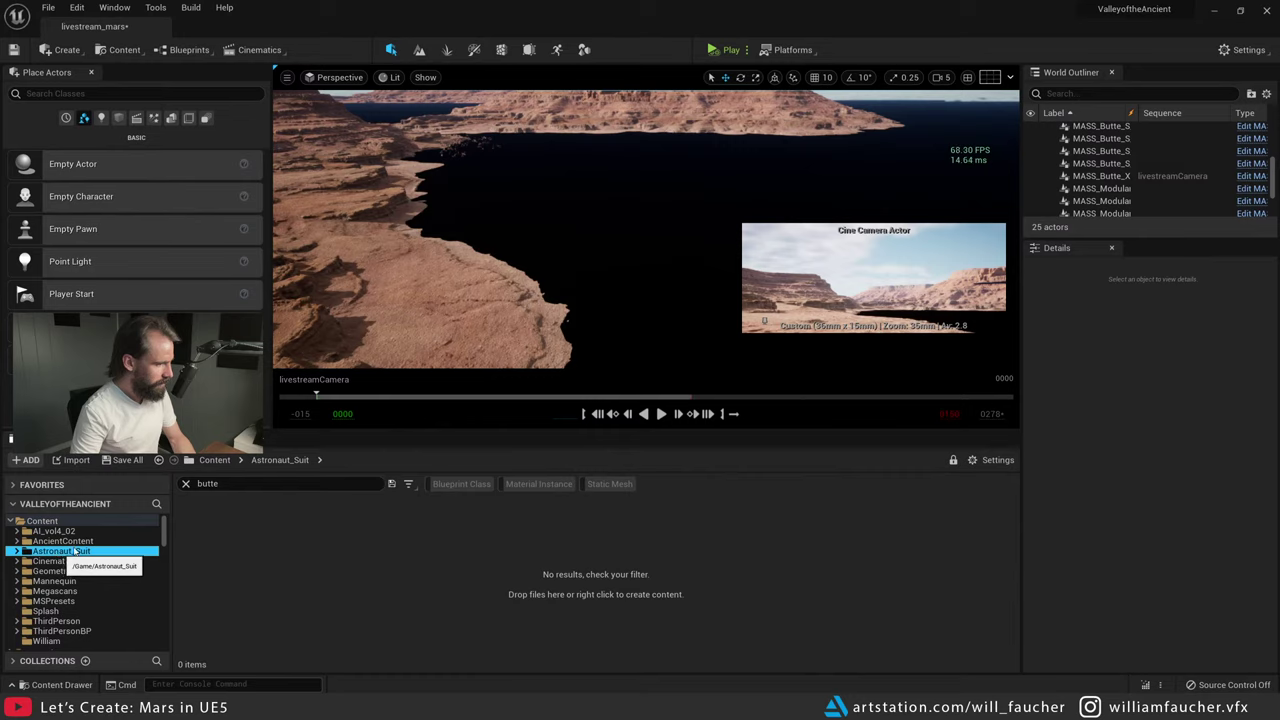
click(185, 483)
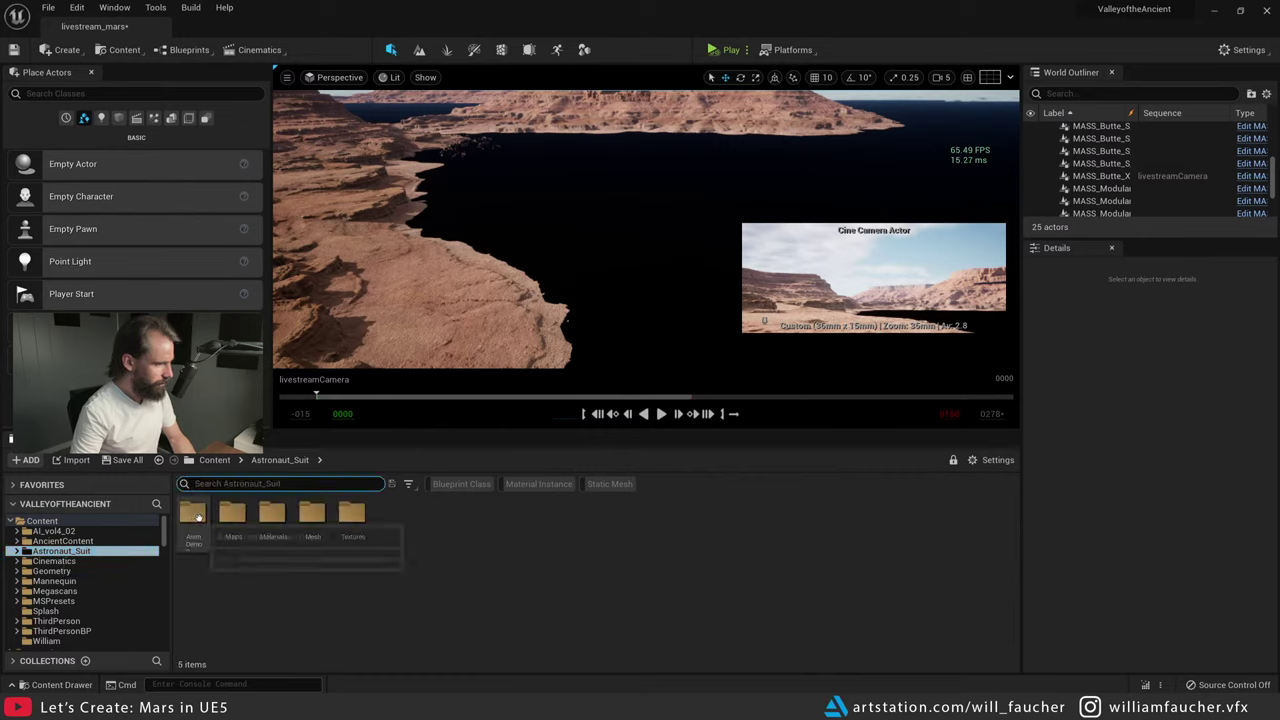
double_click(312, 512)
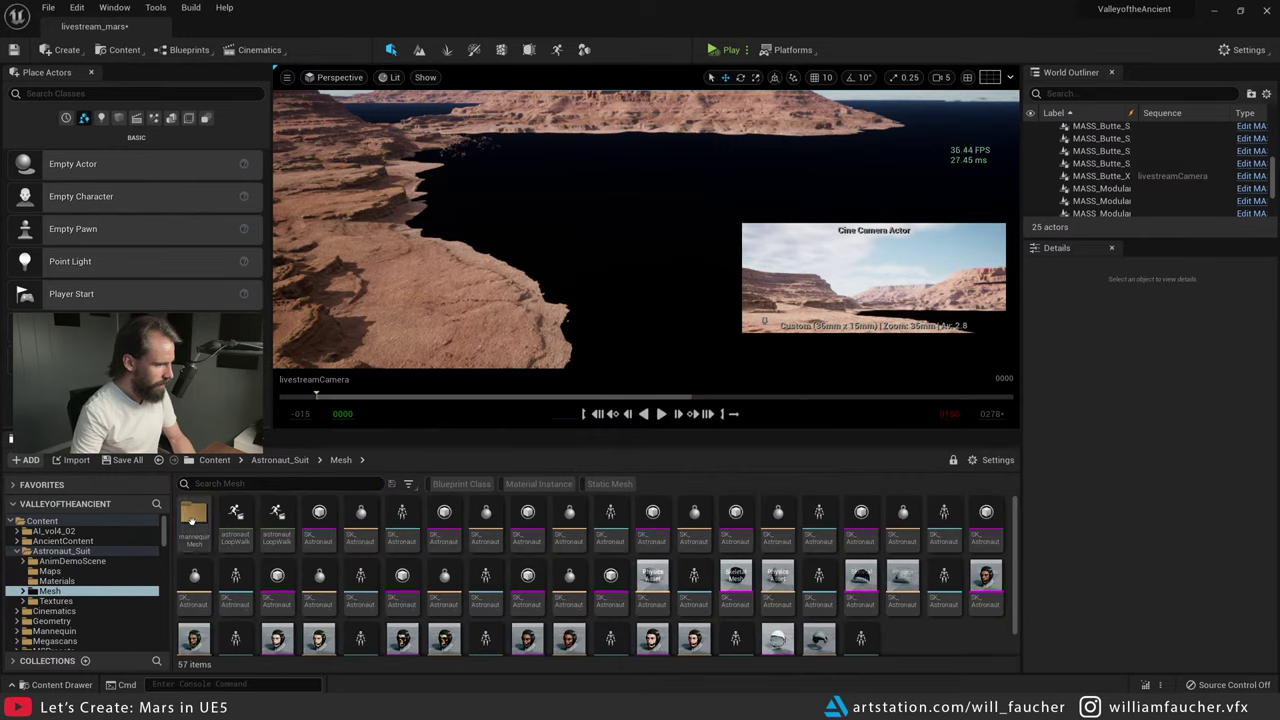
double_click(193, 512)
- Place the SK_Astronaut_Suit_Full skeletal mesh in the level and move it across the foreground butte
drag(431, 512, 463, 290)
right_drag(630, 217, 730, 217)
drag(714, 215, 481, 286)
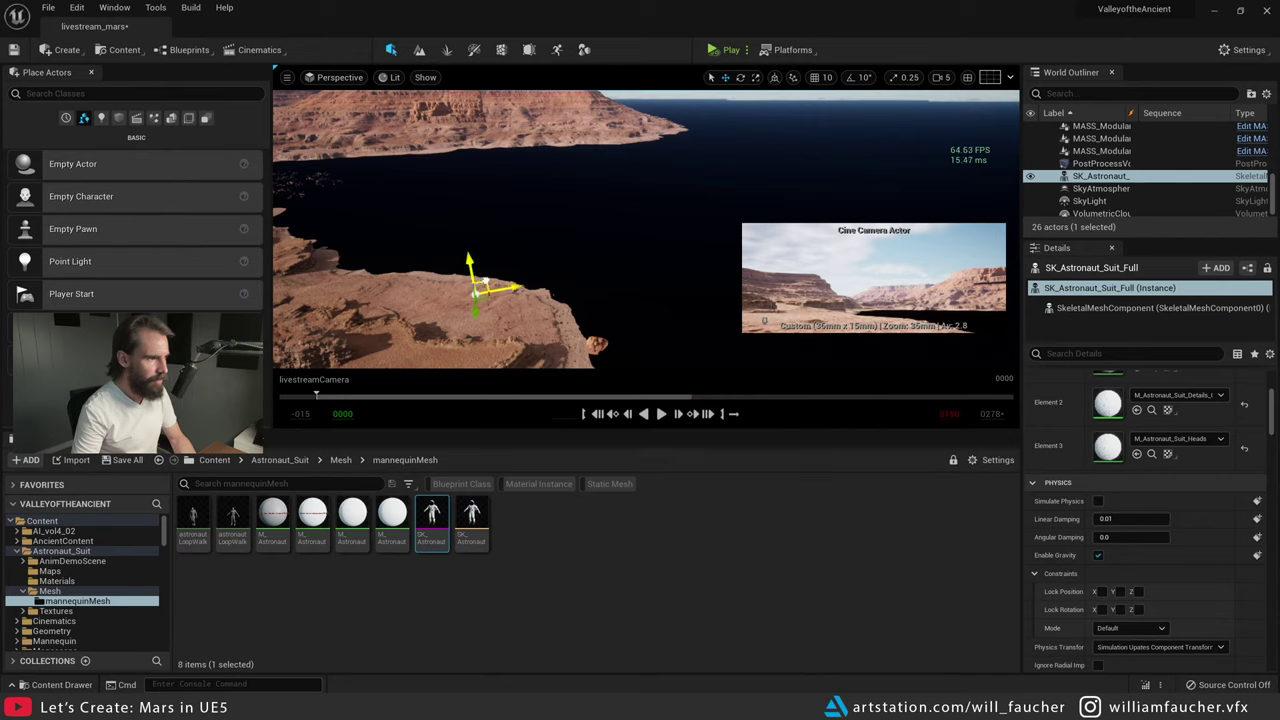
key(f)
right_drag(660, 305, 609, 291)
drag(381, 196, 673, 352)
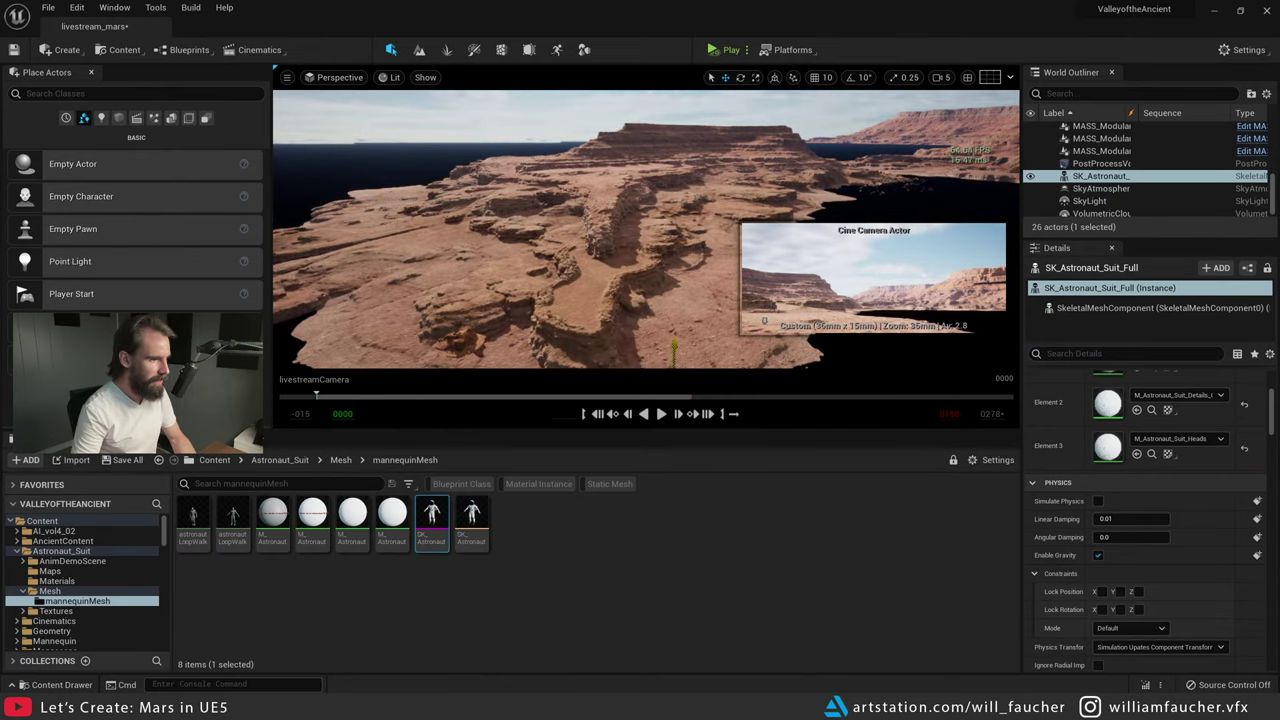
- Raise the astronaut out of the foreground butte's terrain and move it to the shore edge within the camera's view
key(f)
right_drag(689, 309, 630, 300)
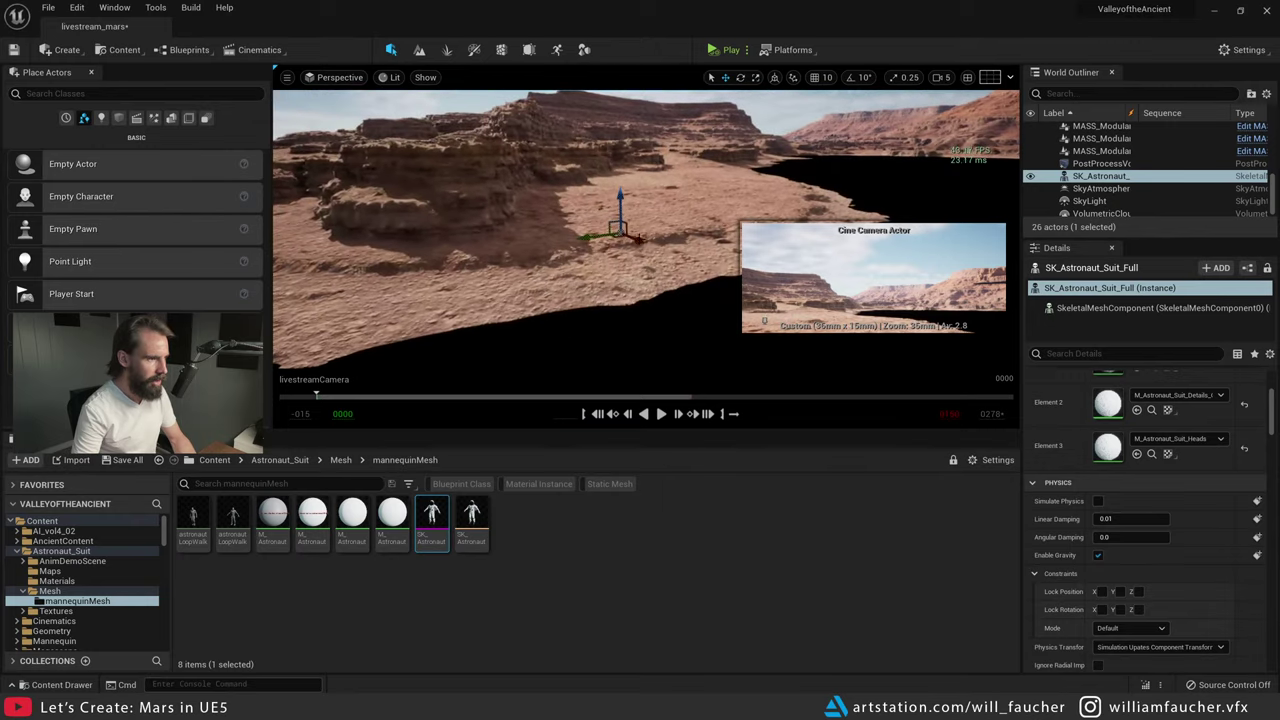
drag(622, 207, 621, 157)
mouse_move(621, 157)
right_down()
mouse_move(600, 140)
mouse_move(621, 145)
right_up()
right_drag(643, 190, 643, 190)
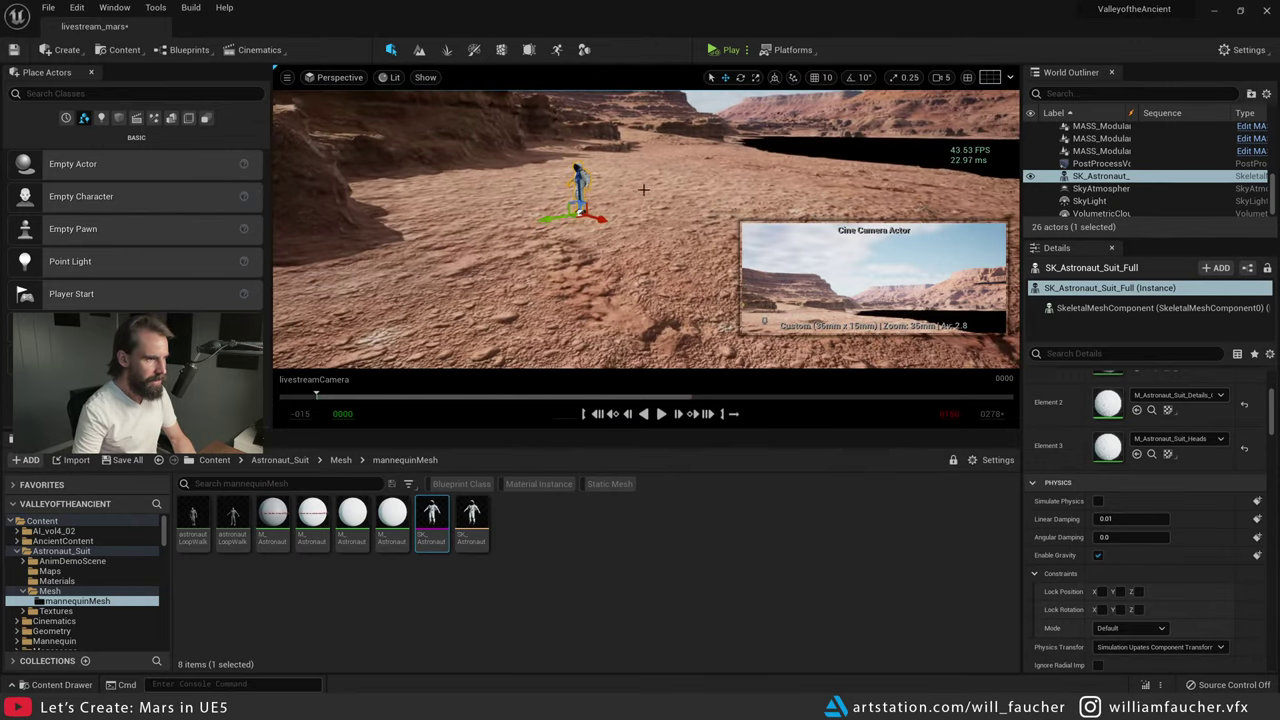
drag(577, 218, 716, 275)
right_drag(716, 275, 760, 240)
right_drag(390, 244, 390, 244)
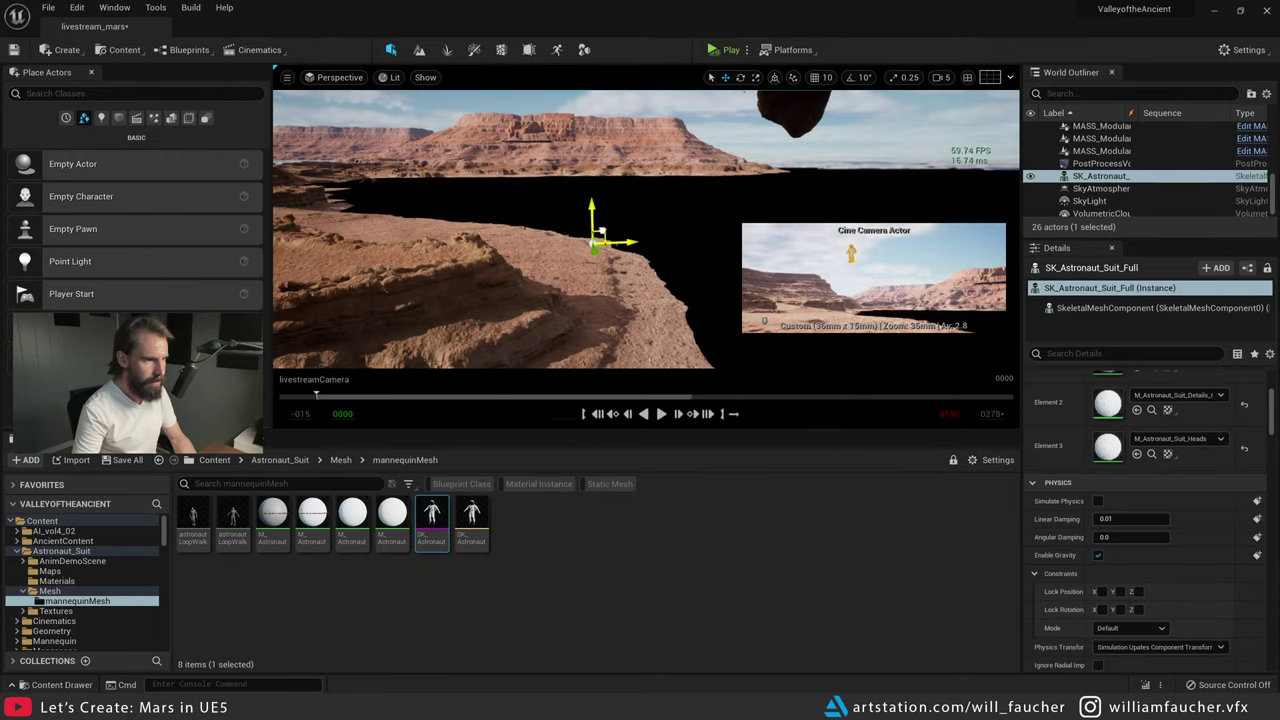
- Pilot the Cine Camera Actor from the sequence, lower the astronaut to the ground and turn it toward the water
click(230, 439)
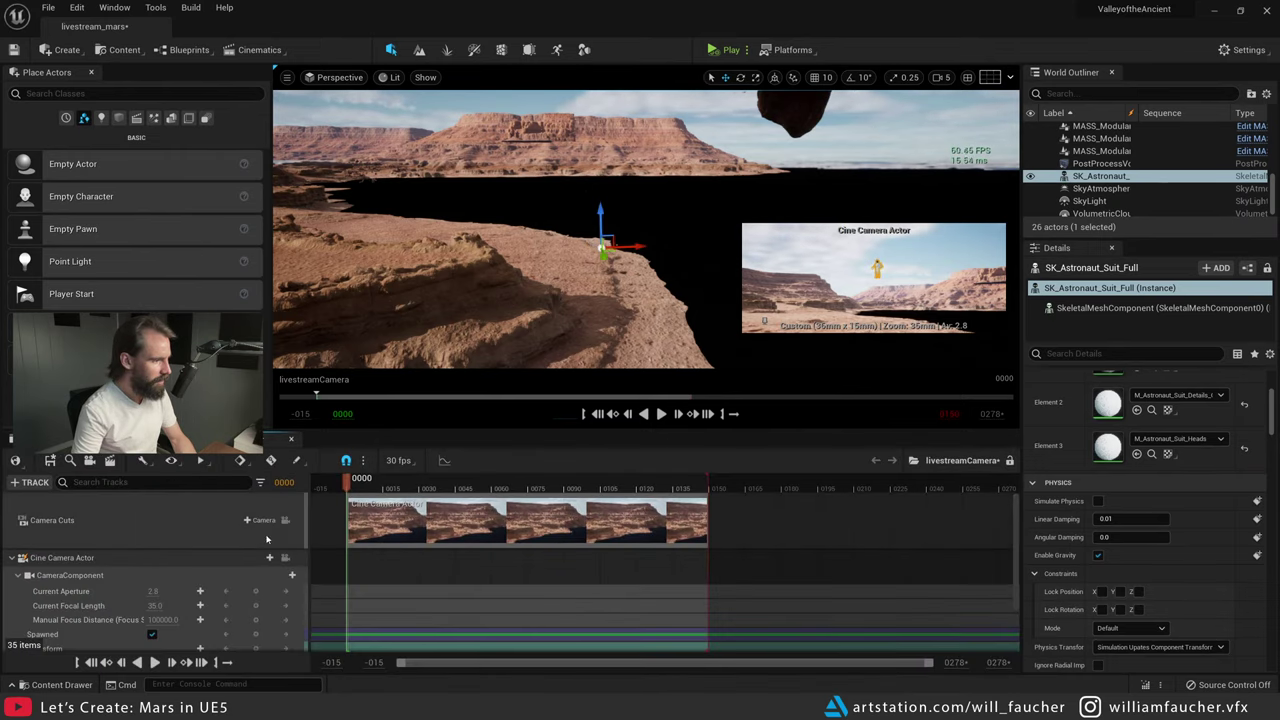
click(285, 557)
drag(660, 229, 650, 314)
key(e)
key(w)
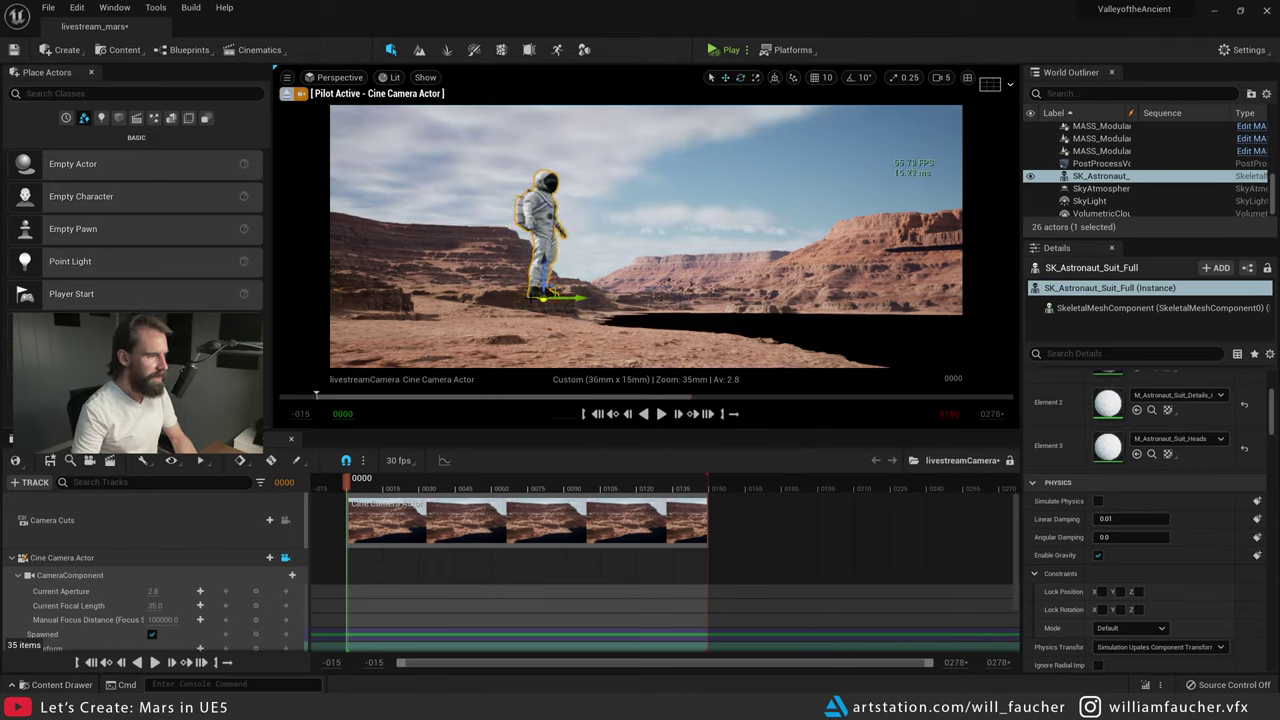
- Shift the astronaut toward the middle of the shot and set its Z location to 0
drag(548, 276, 675, 278)
drag(799, 225, 797, 238)
scroll(1163, 400, up, 5)
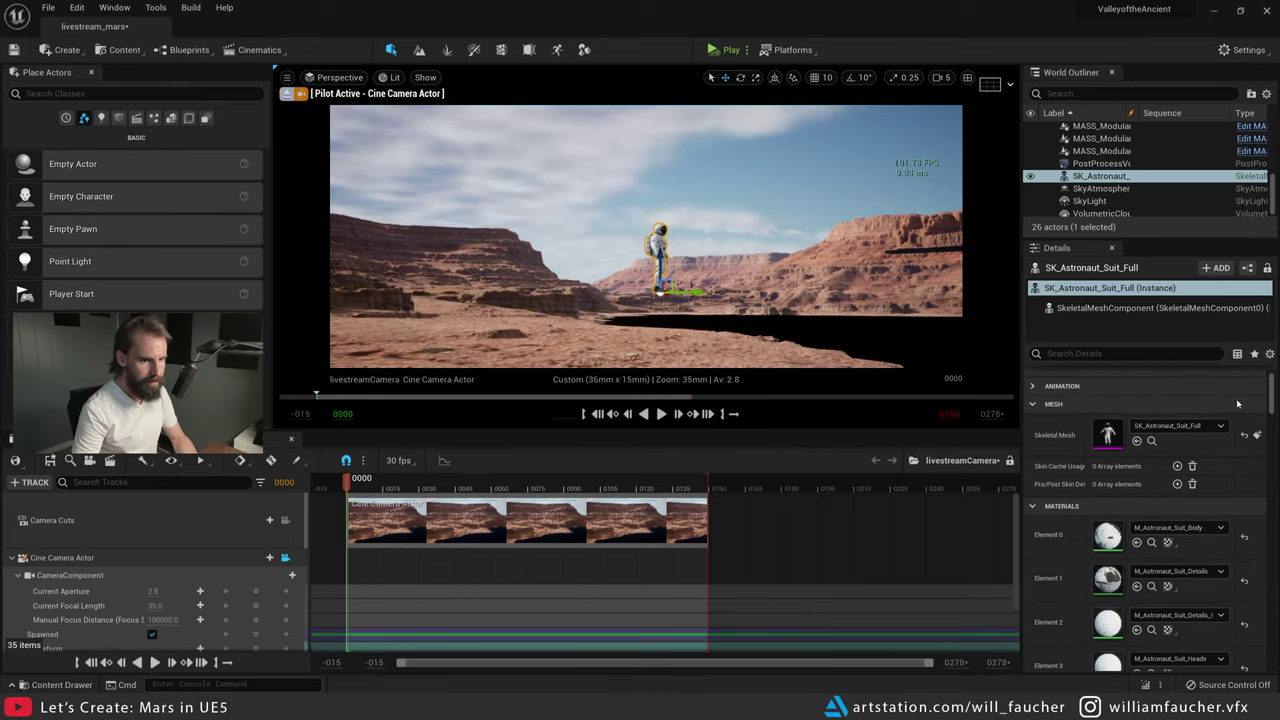
click(1142, 382)
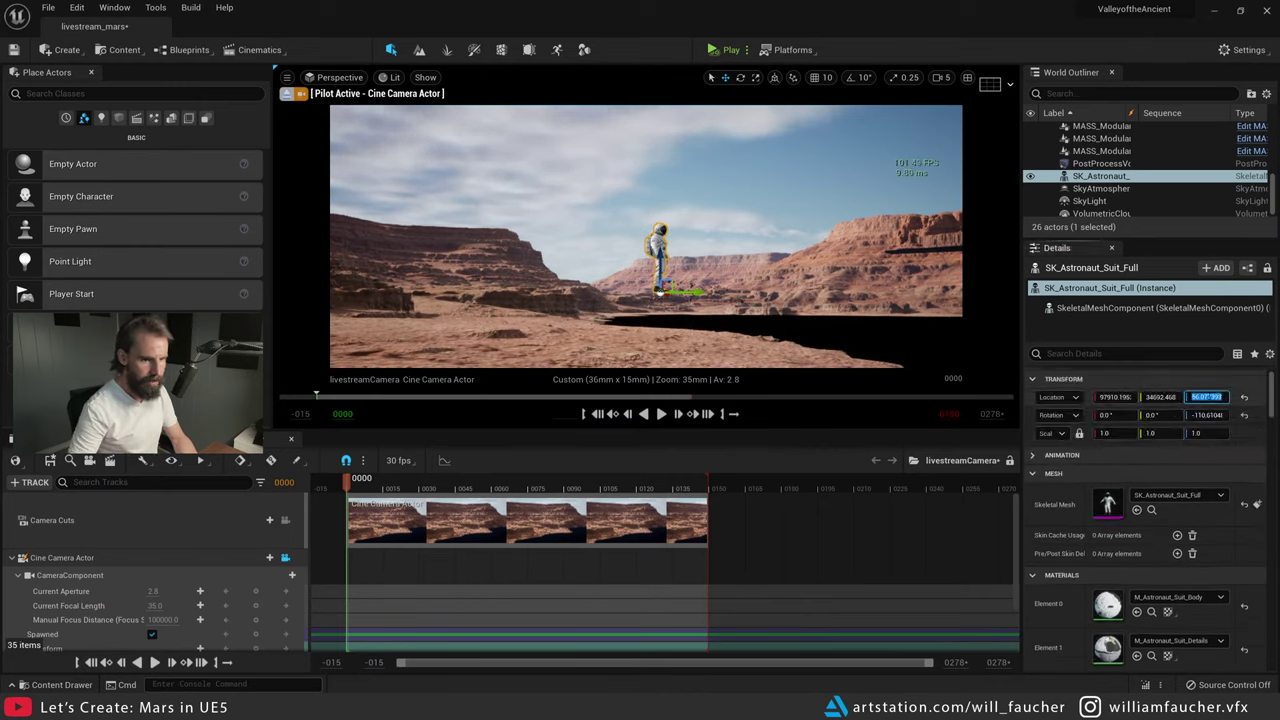
text(0)
key(Return)
- Select the Cine Camera Actor and reframe the shot with the astronaut just past centre and the buttes behind
mouse_move(646, 236)
right_down()
mouse_move(646, 312)
mouse_move(660, 320)
mouse_move(646, 240)
right_up()
right_drag(698, 200, 698, 200)
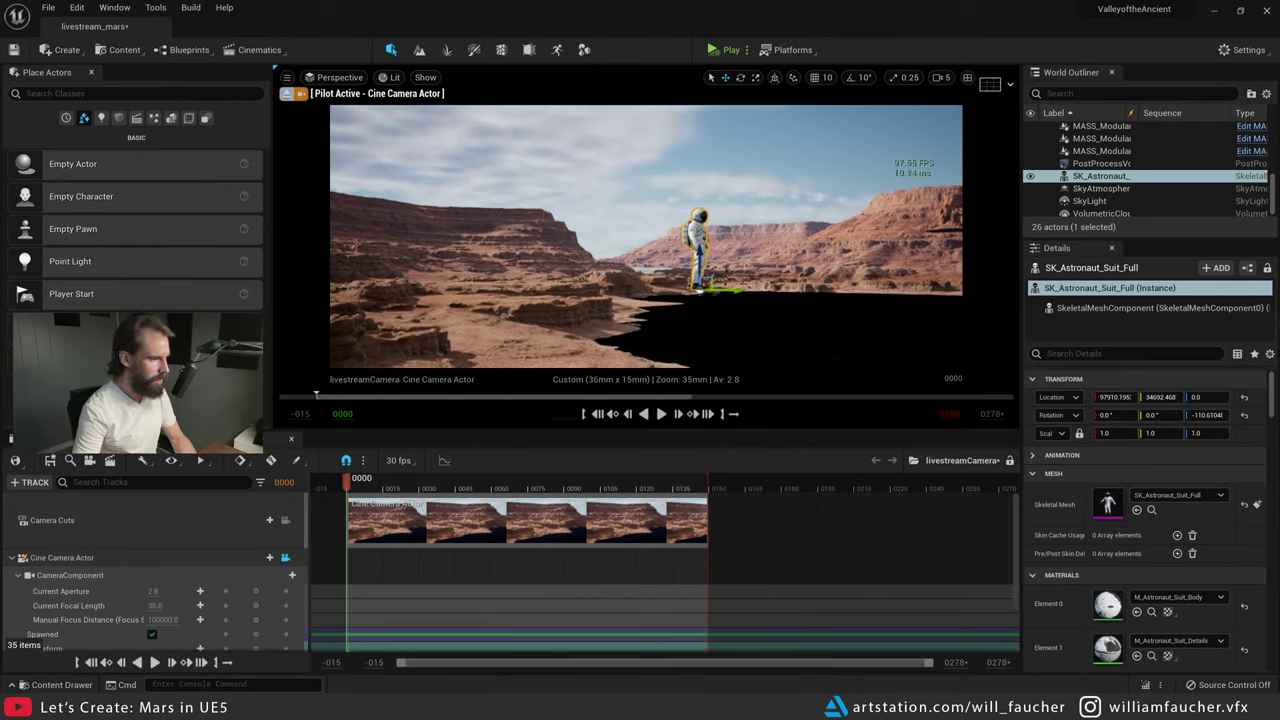
click(205, 556)
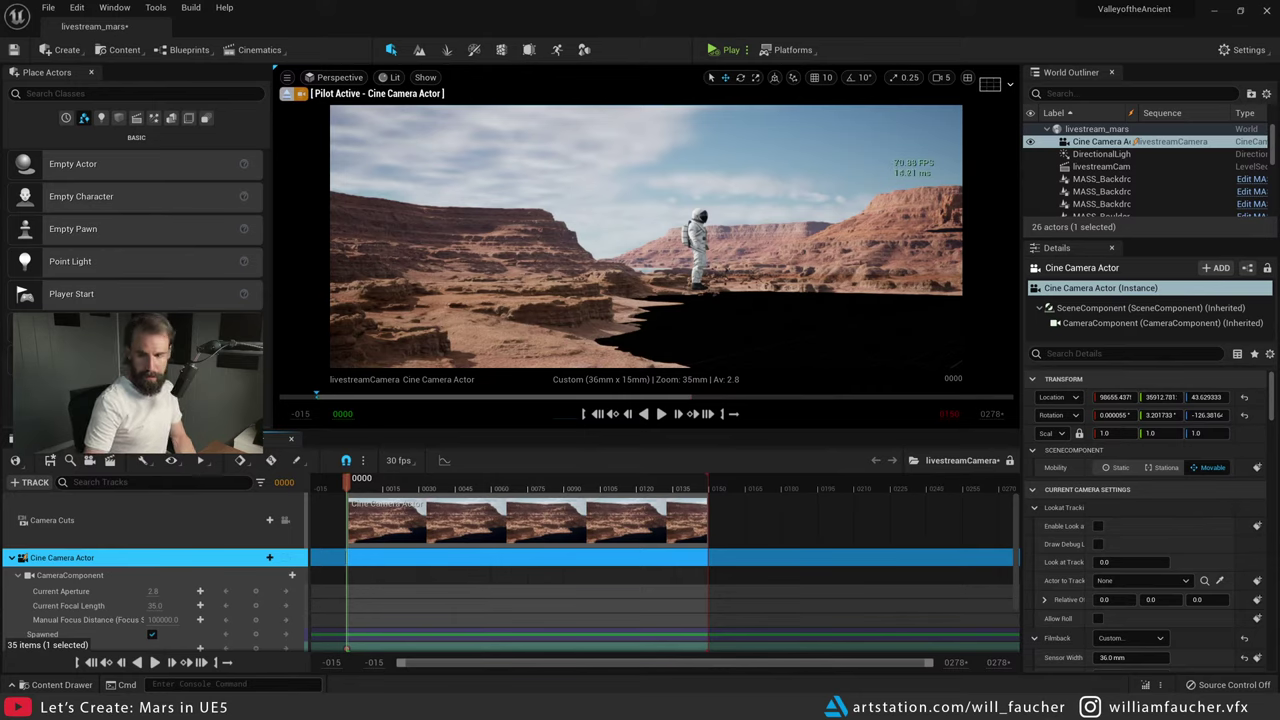
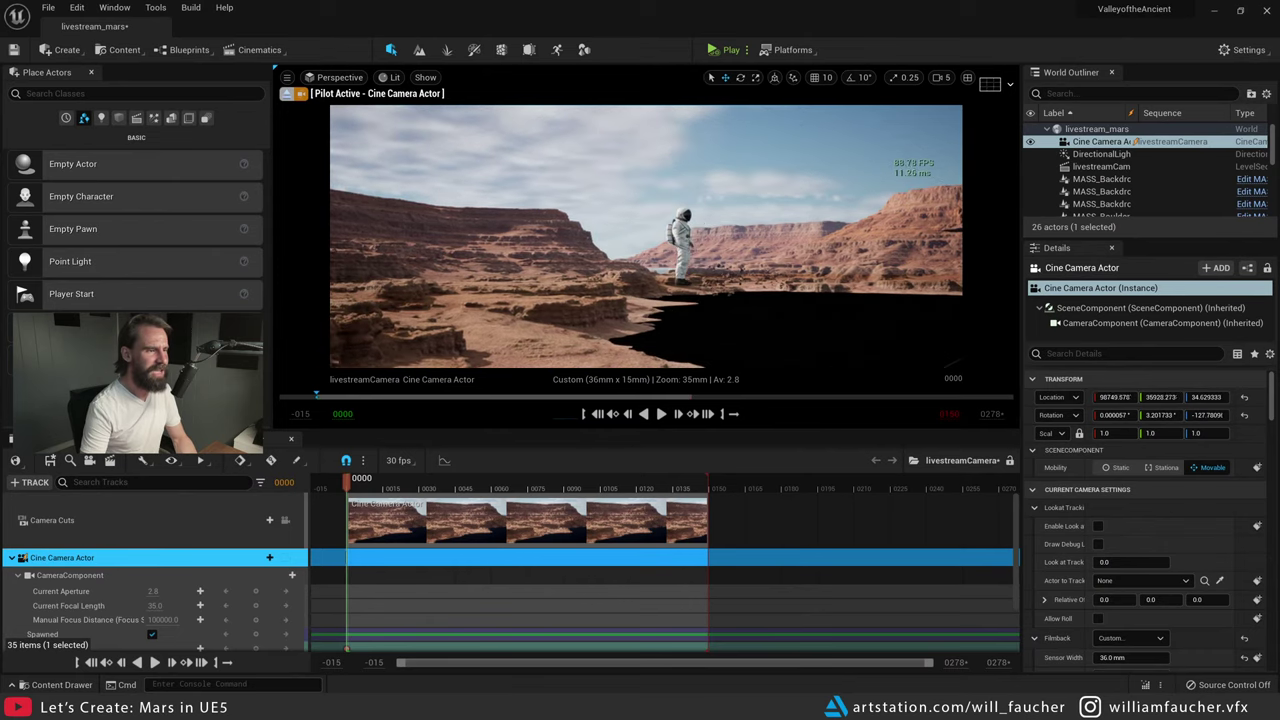
right_drag(574, 236, 590, 228)
- Raise MASS_BackdropButte_M_01_BP to a Z location of about -1101 under the astronaut, and hide the editor overlays
click(572, 238)
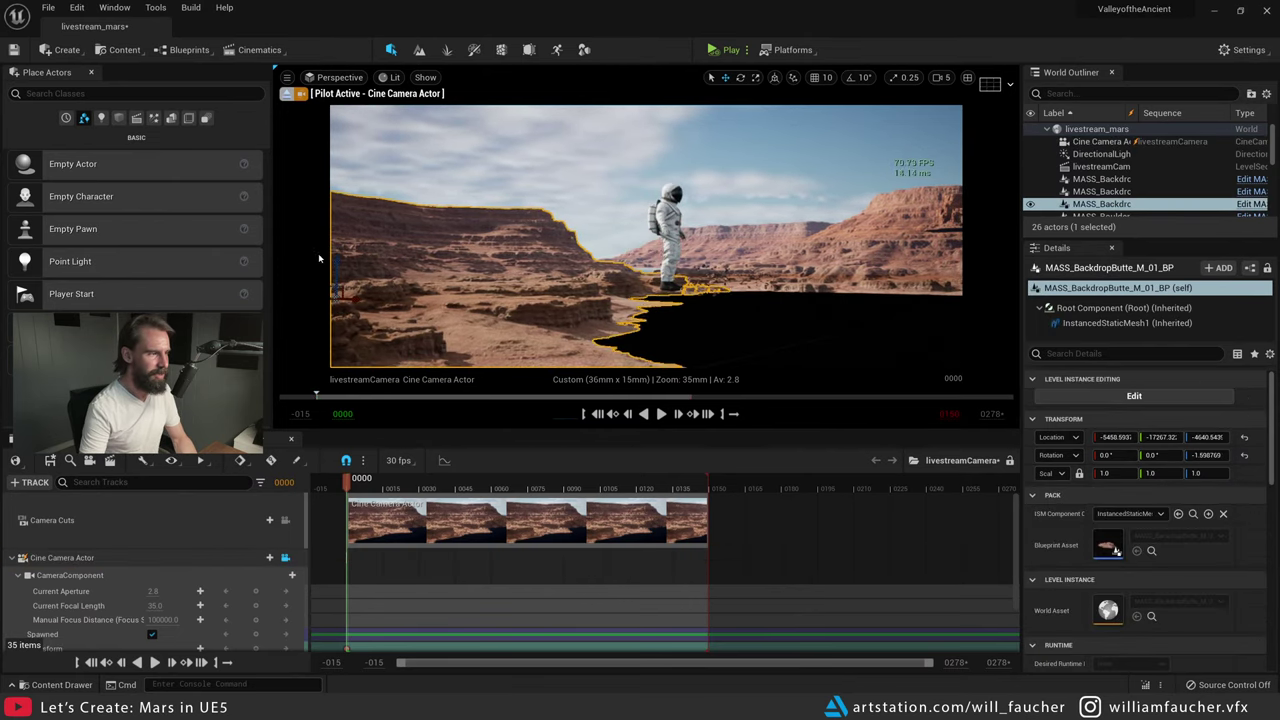
drag(336, 265, 340, 242)
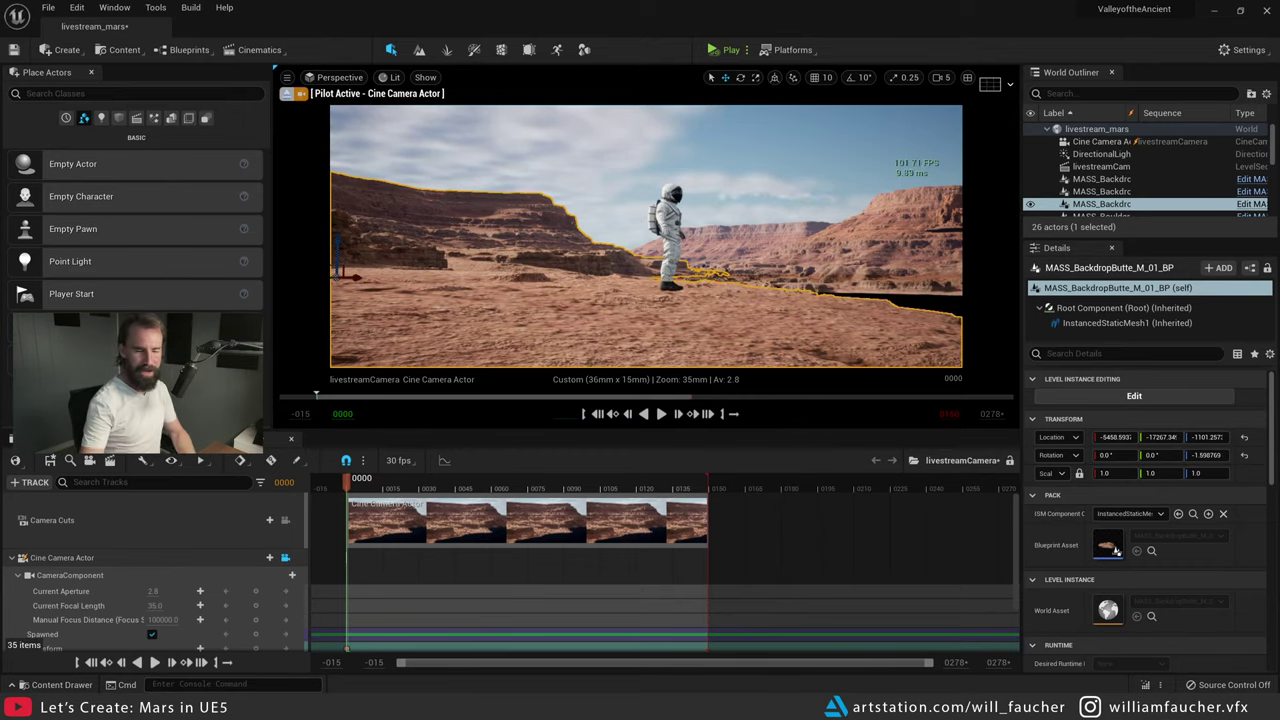
right_drag(711, 274, 707, 236)
key(g)
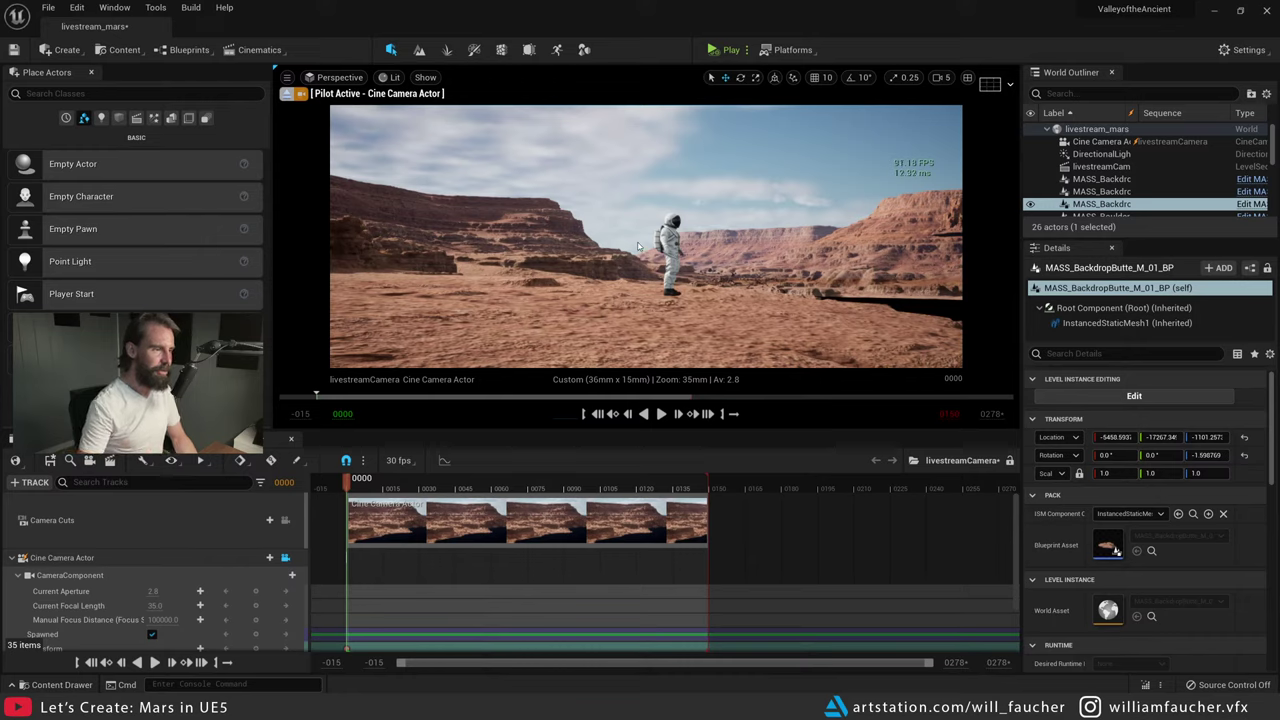
- Lower the astronaut to a Z location of about -66.5 and reposition MASS_BackdropButte_M_01_BP at about -1899, -14776, -933
click(520, 279)
mouse_move(348, 255)
mouse_down()
mouse_move(342, 281)
mouse_move(382, 277)
mouse_move(340, 275)
mouse_move(342, 260)
mouse_up()
key(Escape)
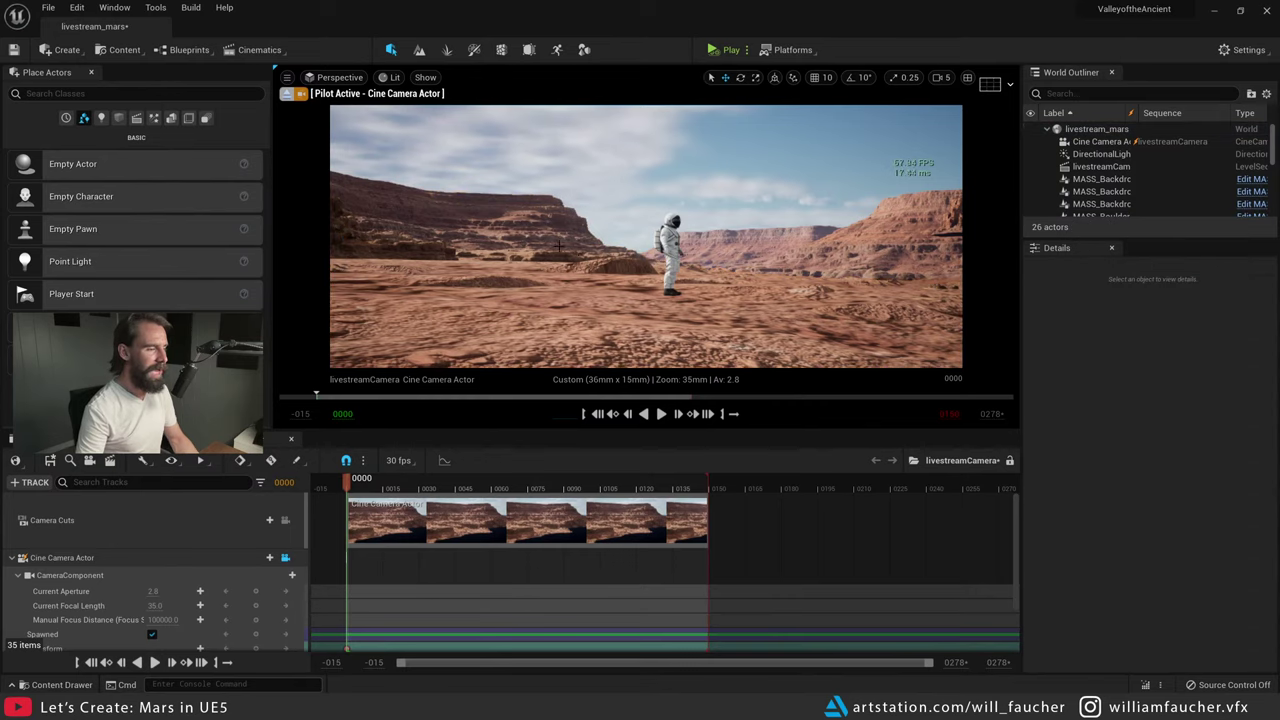
click(649, 232)
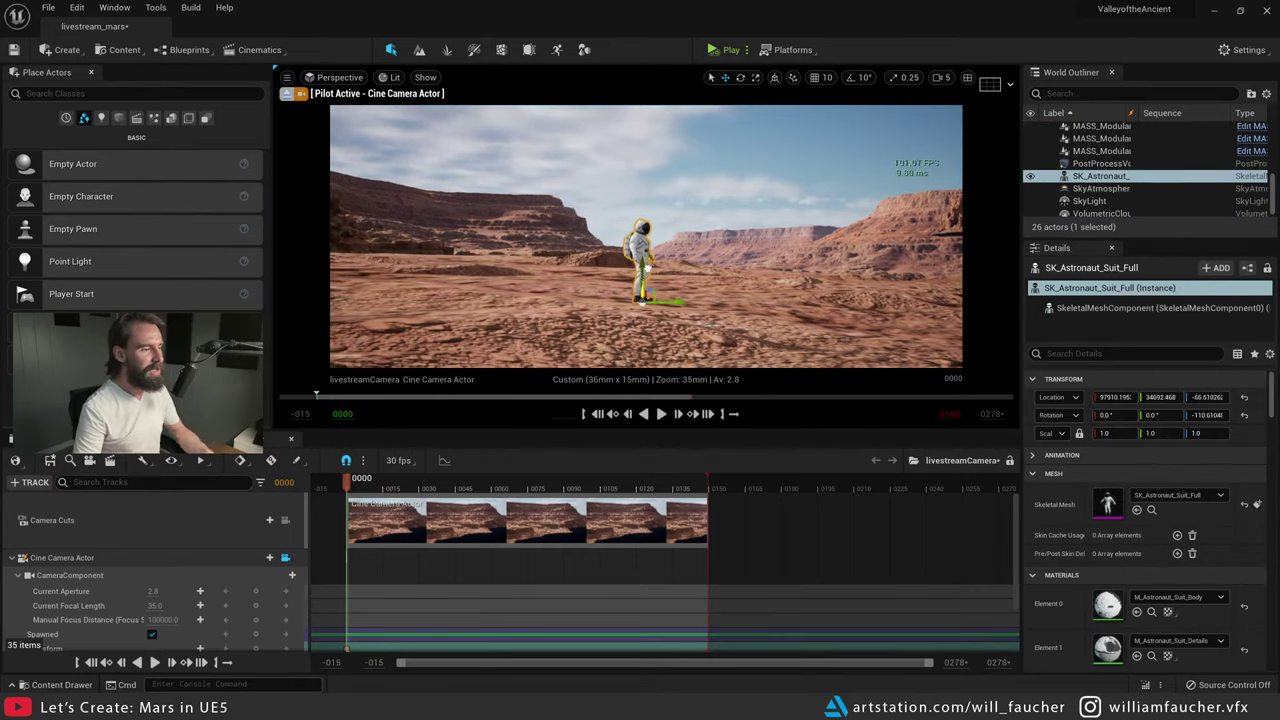
click(783, 304)
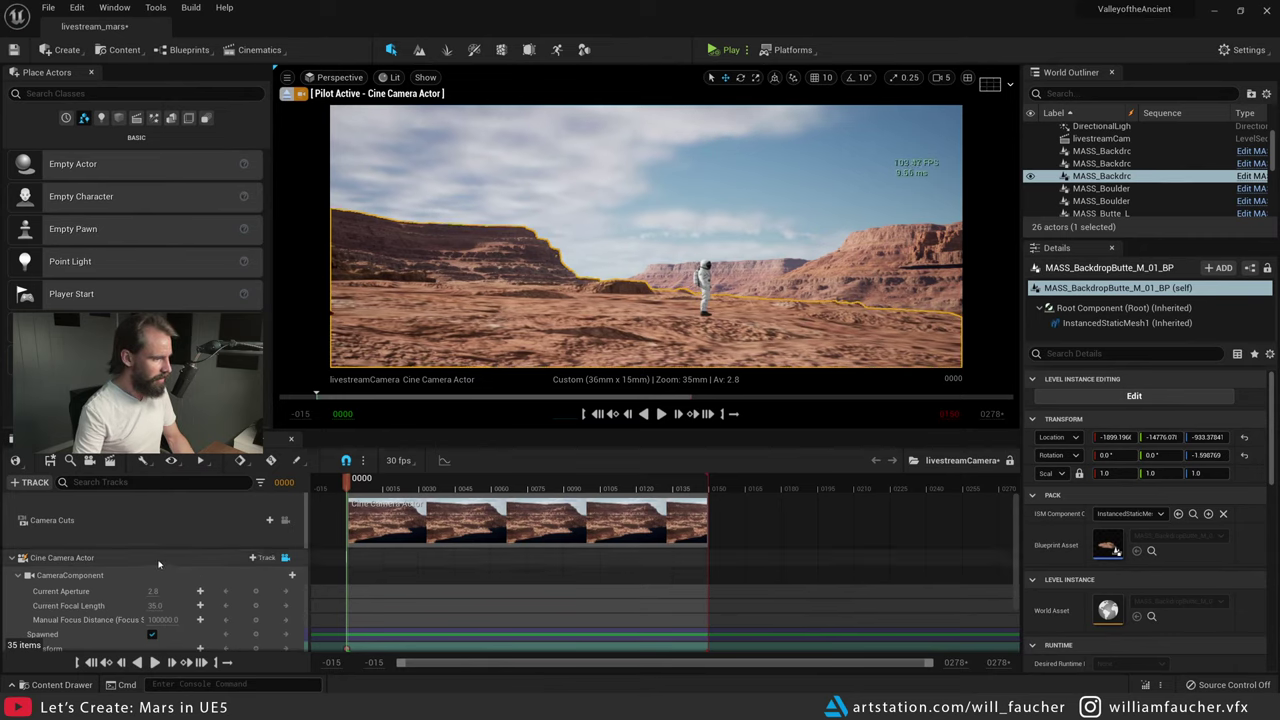
- Set the Cine Camera Actor's focal length to 85 mm and try reframing the astronaut against the buttes
click(499, 556)
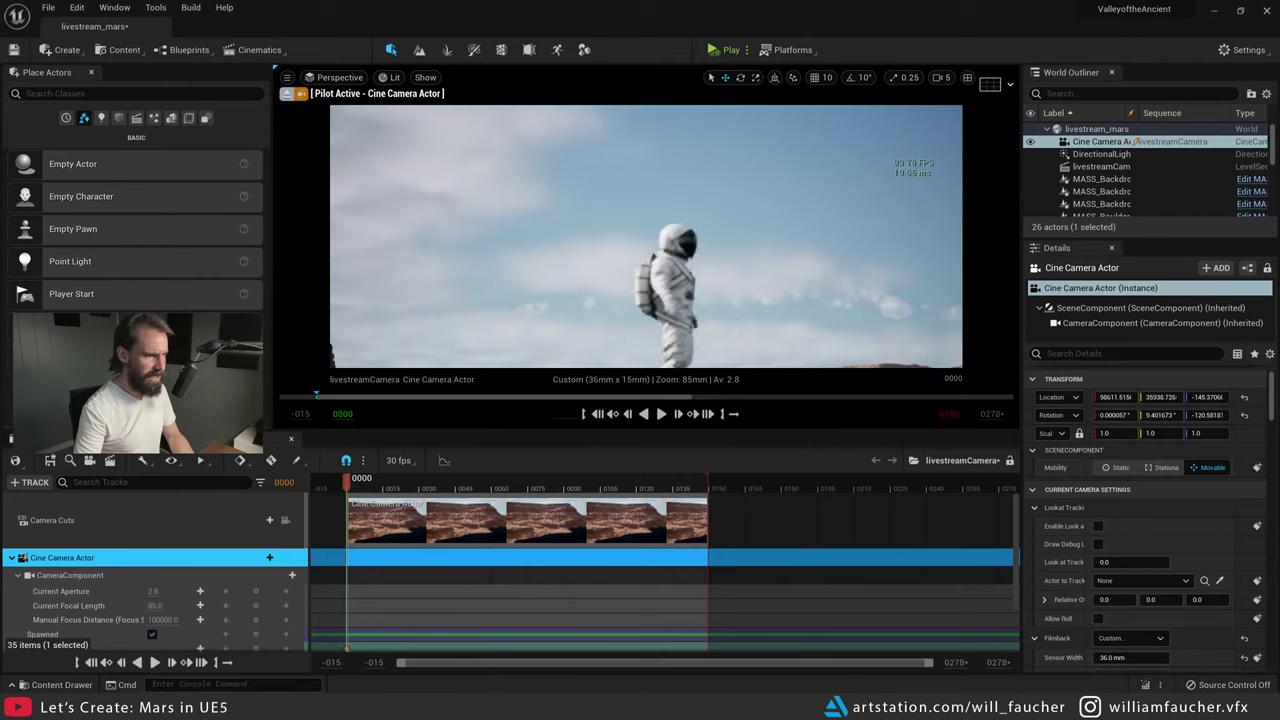
right_drag(646, 236, 626, 268)
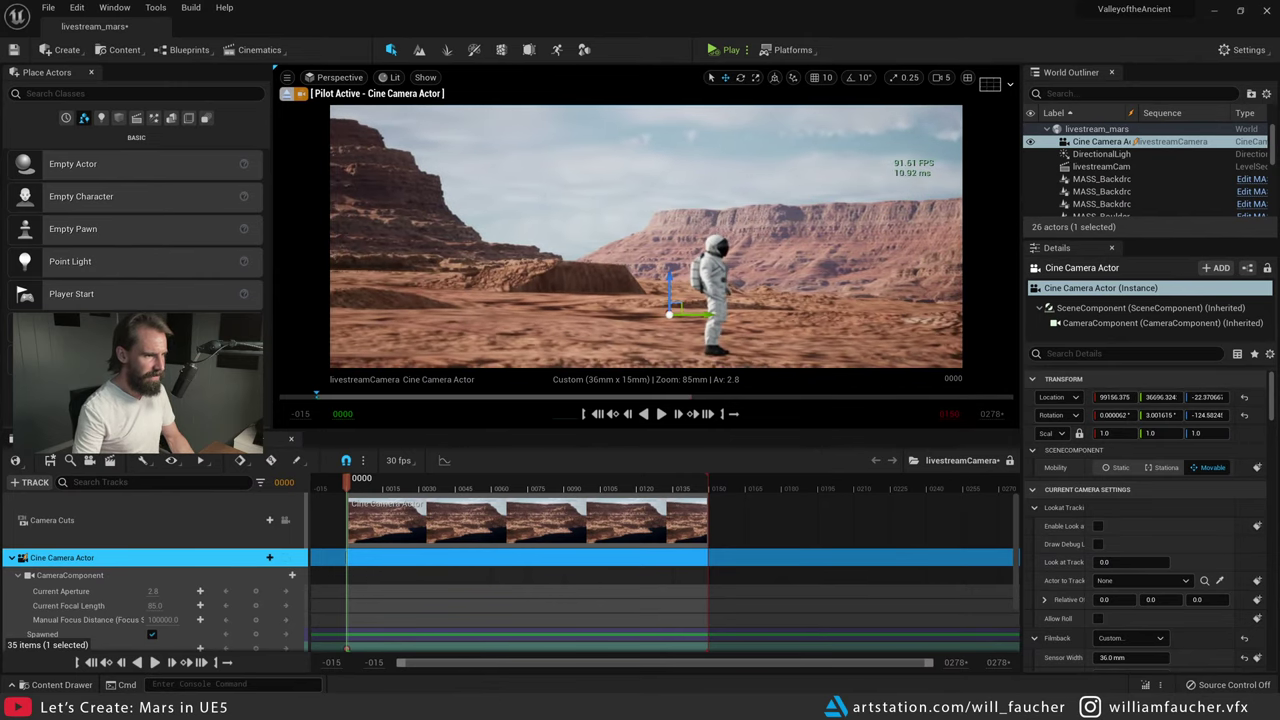
middle_drag(583, 278, 586, 338)
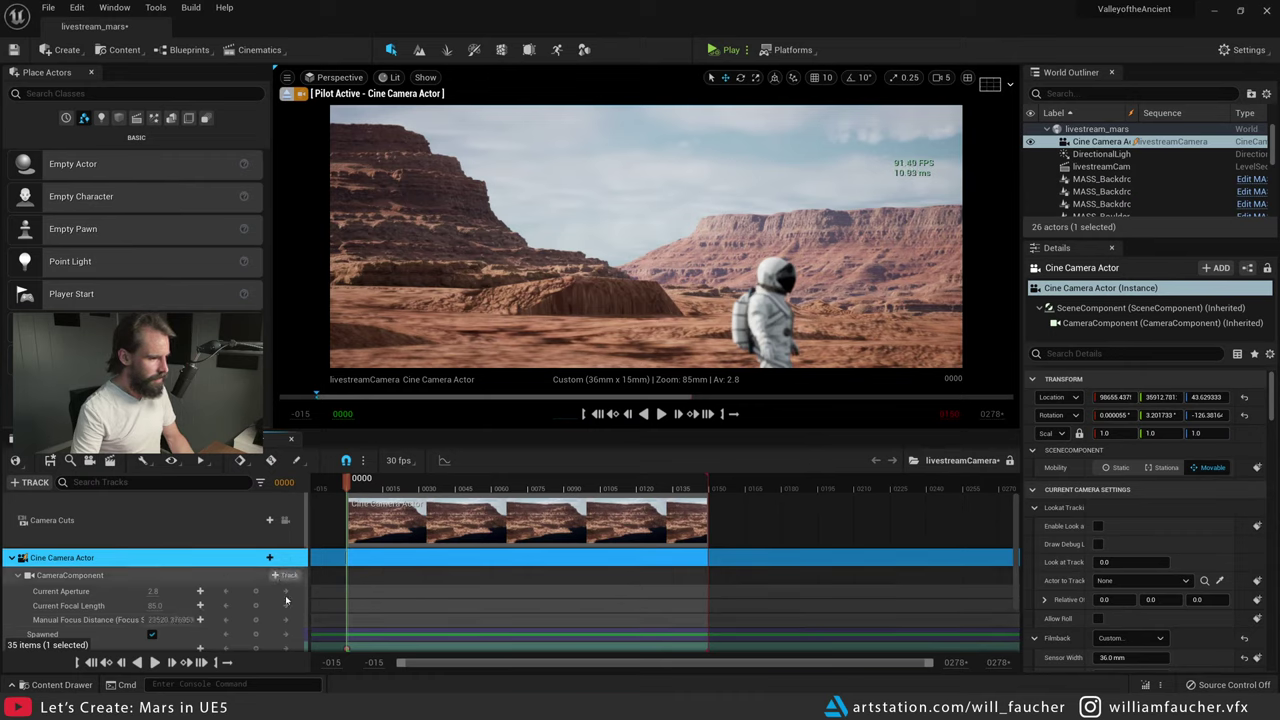
- Delete the transform keyframes at frame 0000 and the MASS_Butte_XXL_03_U_BP track from the livestreamCamera sequence
scroll(354, 600, down, 3)
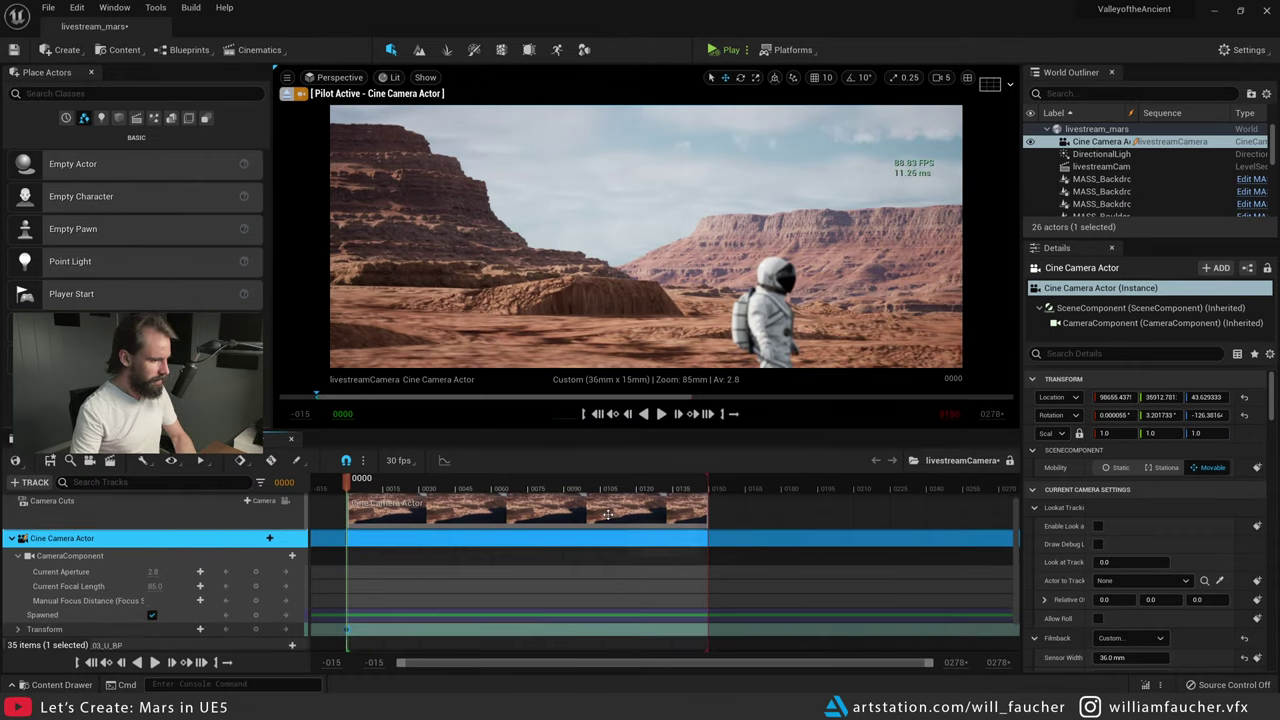
drag(772, 561, 434, 651)
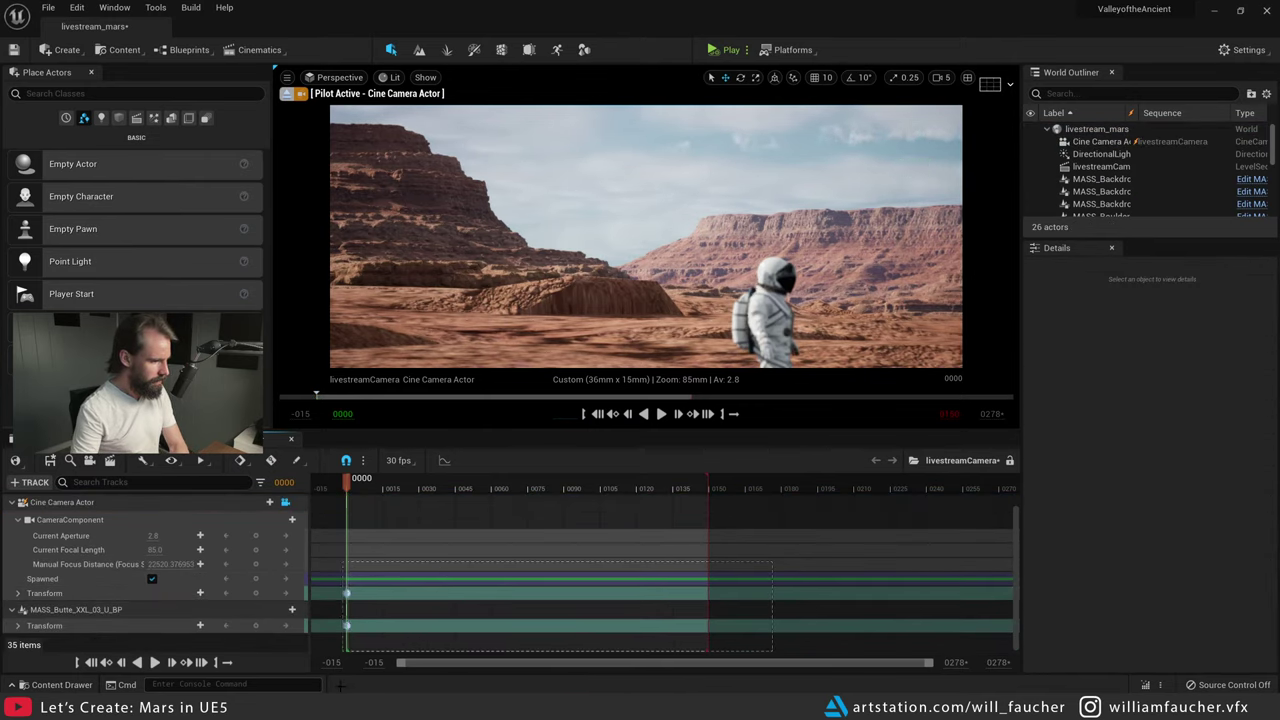
drag(340, 686, 338, 686)
key(Delete)
click(52, 611)
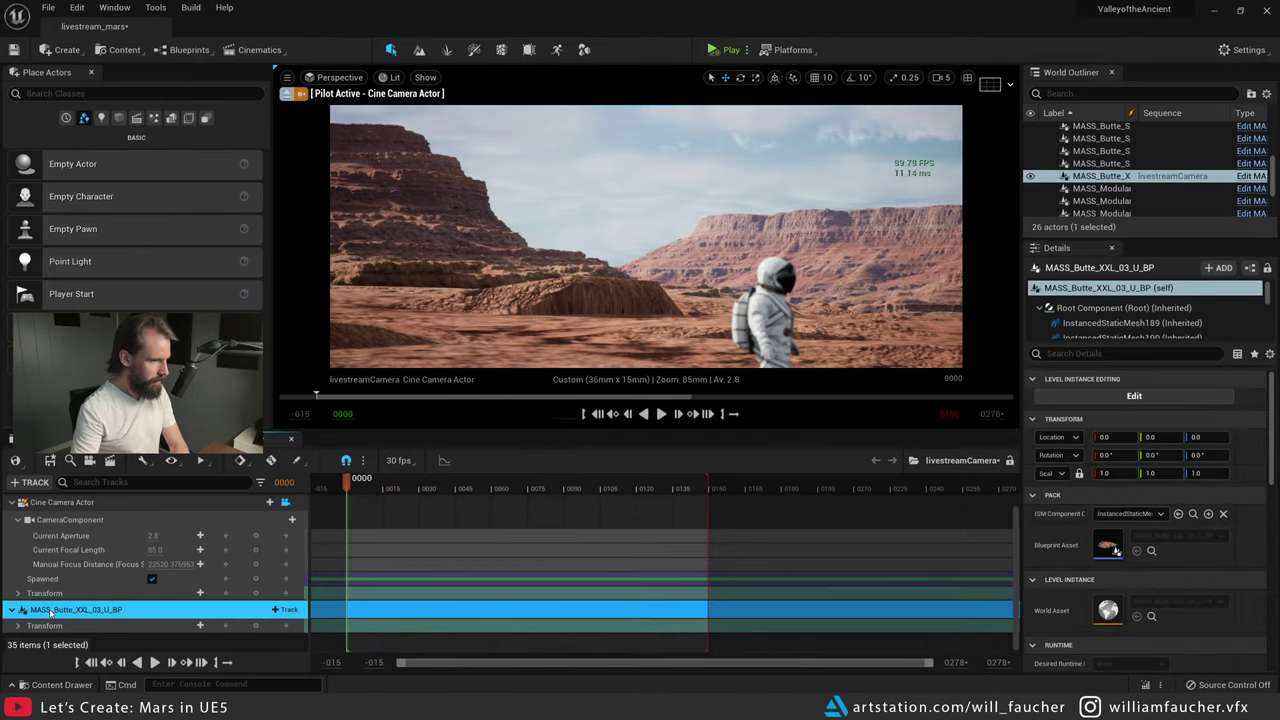
key(Delete)
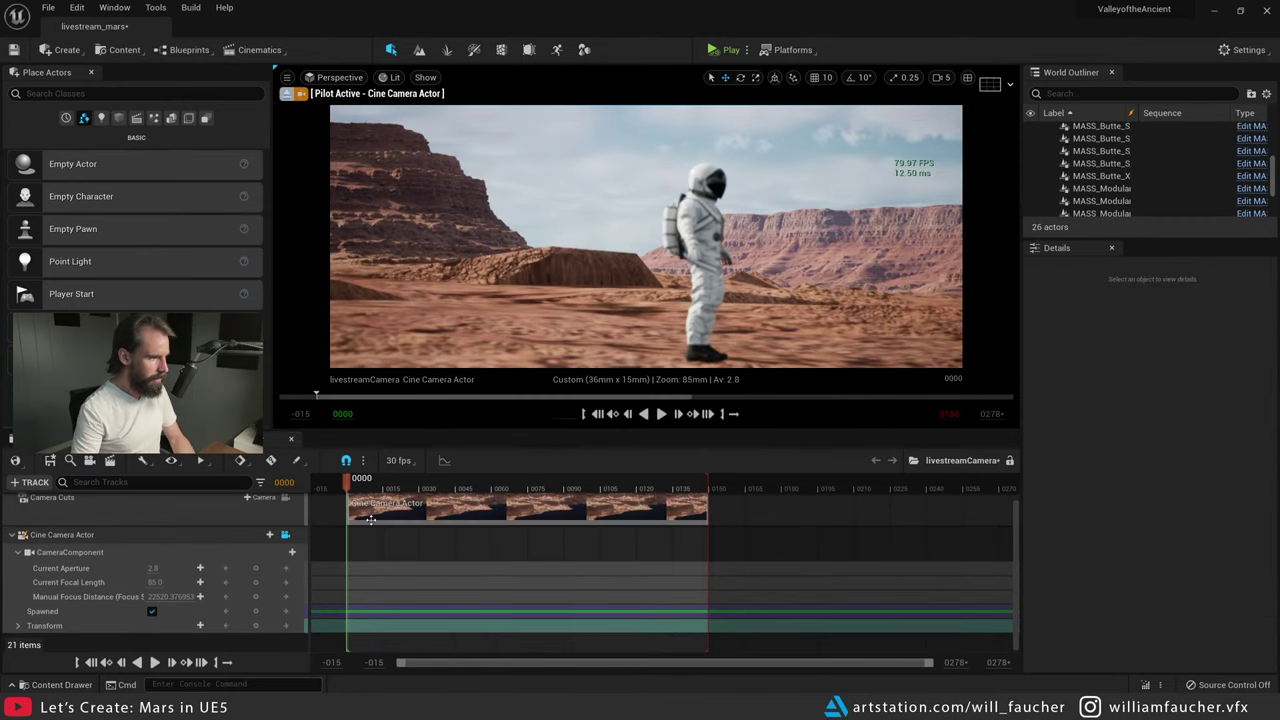
- Set the camera's manual focus distance to about 1946.5 and frame the astronaut at full height near the shot's centre
drag(178, 596, 168, 596)
right_drag(694, 254, 716, 250)
right_drag(500, 275, 510, 275)
- Select MASS_BackdropButte_M_01_BP, stop piloting the camera and examine the butte's terrain and shoreline around the astronaut
click(516, 277)
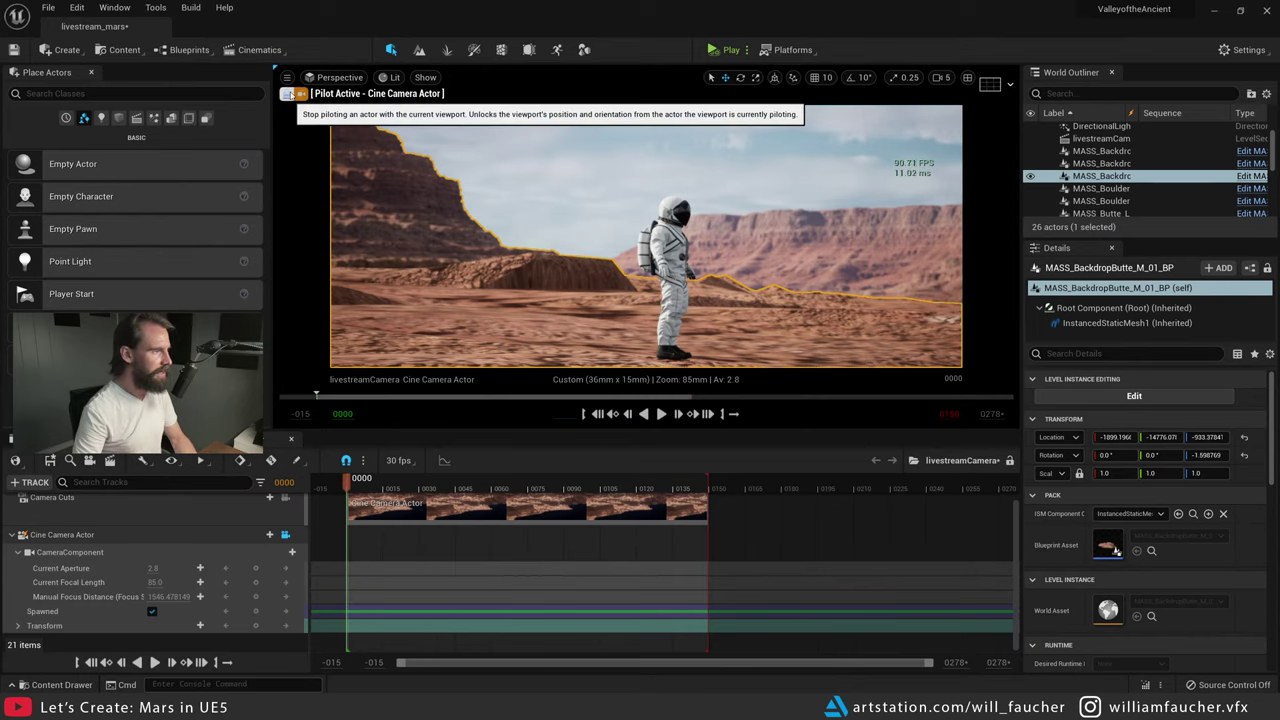
click(289, 93)
key(f)
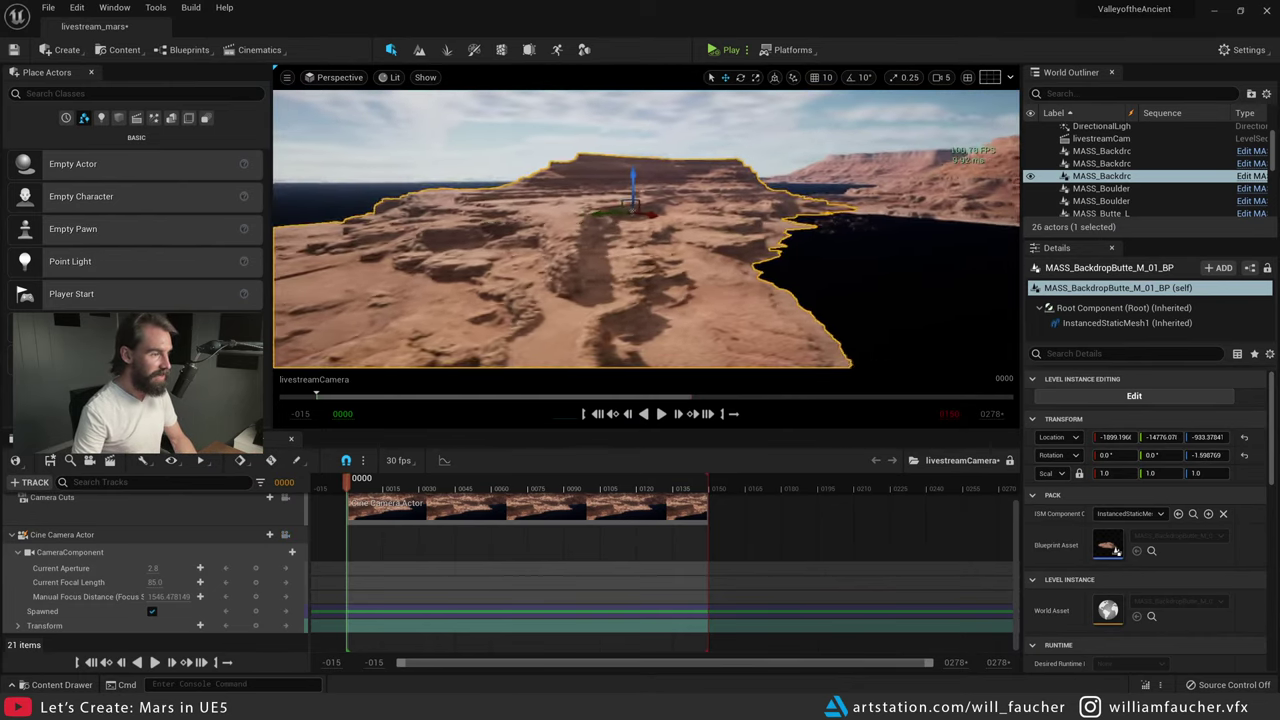
key(q)
key(w)
right_drag(765, 280, 775, 246)
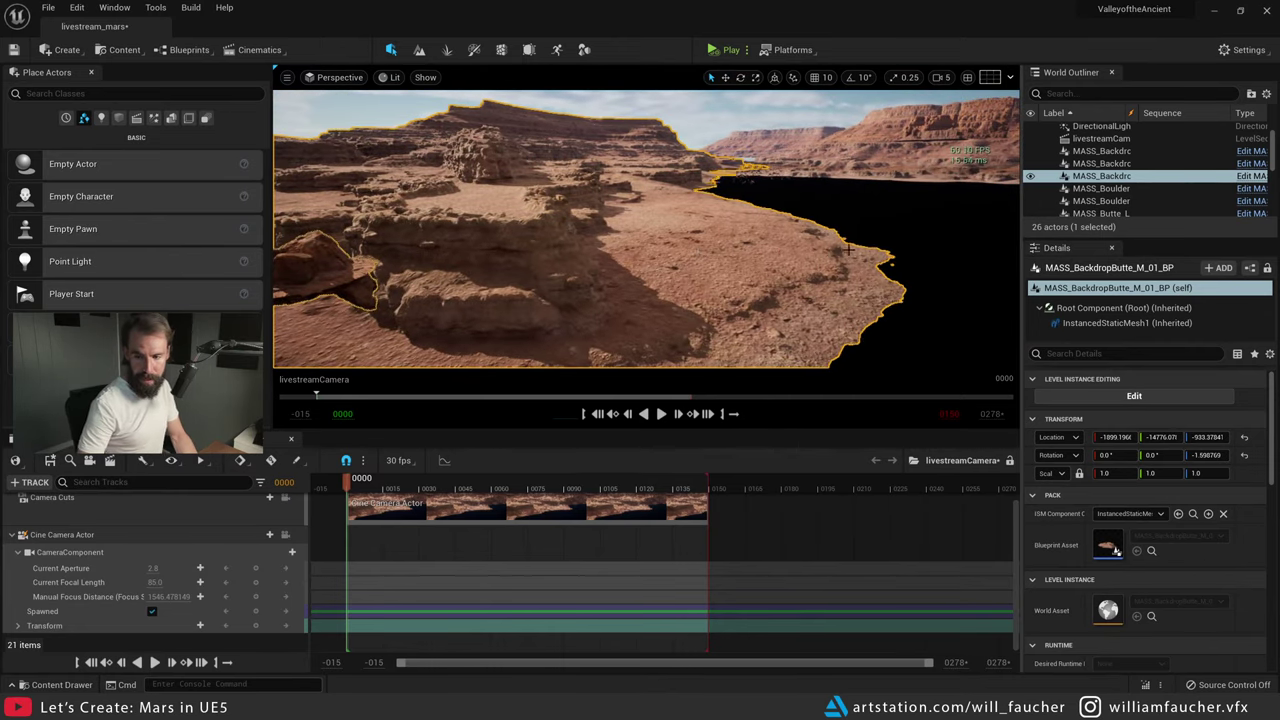
mouse_move(660, 314)
right_down()
mouse_move(672, 304)
mouse_move(658, 312)
right_up()
key(w)
right_drag(637, 244, 637, 244)
key(a)
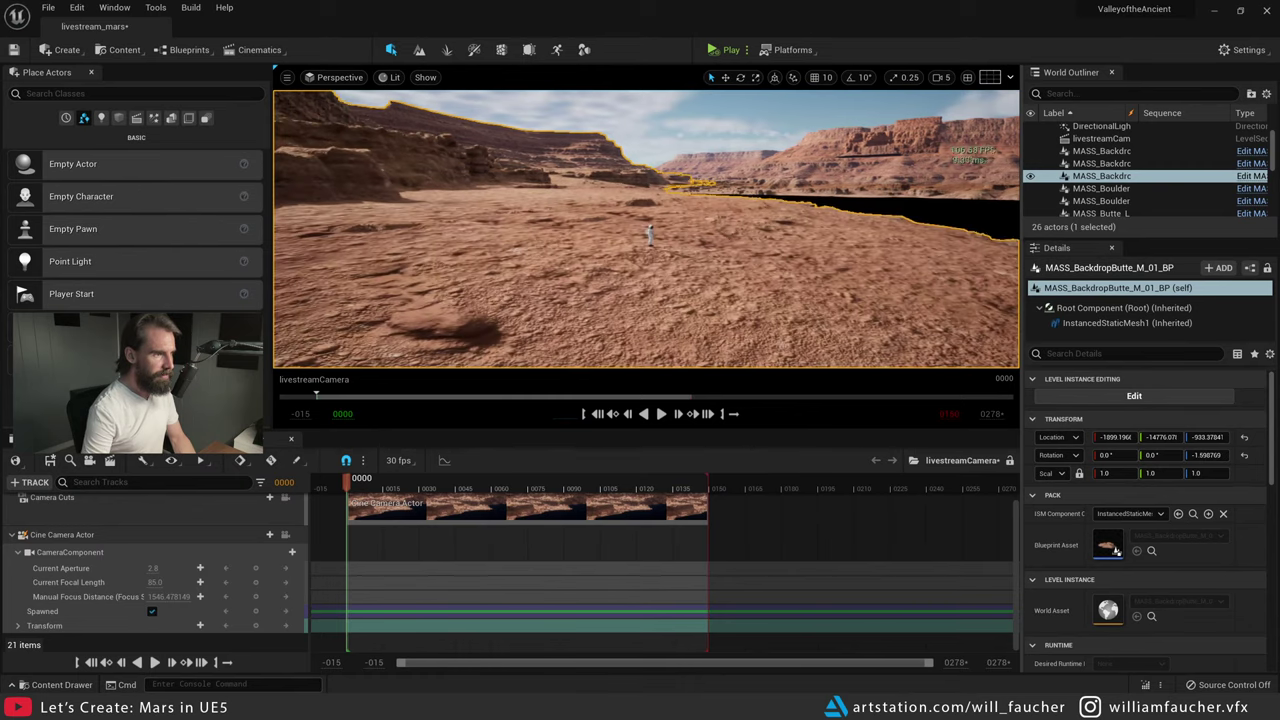
- Reframe the astronaut through the piloted Cine Camera Actor and lower MASS_BackdropButte_M_01_BP to a Z location of about -1987
click(286, 536)
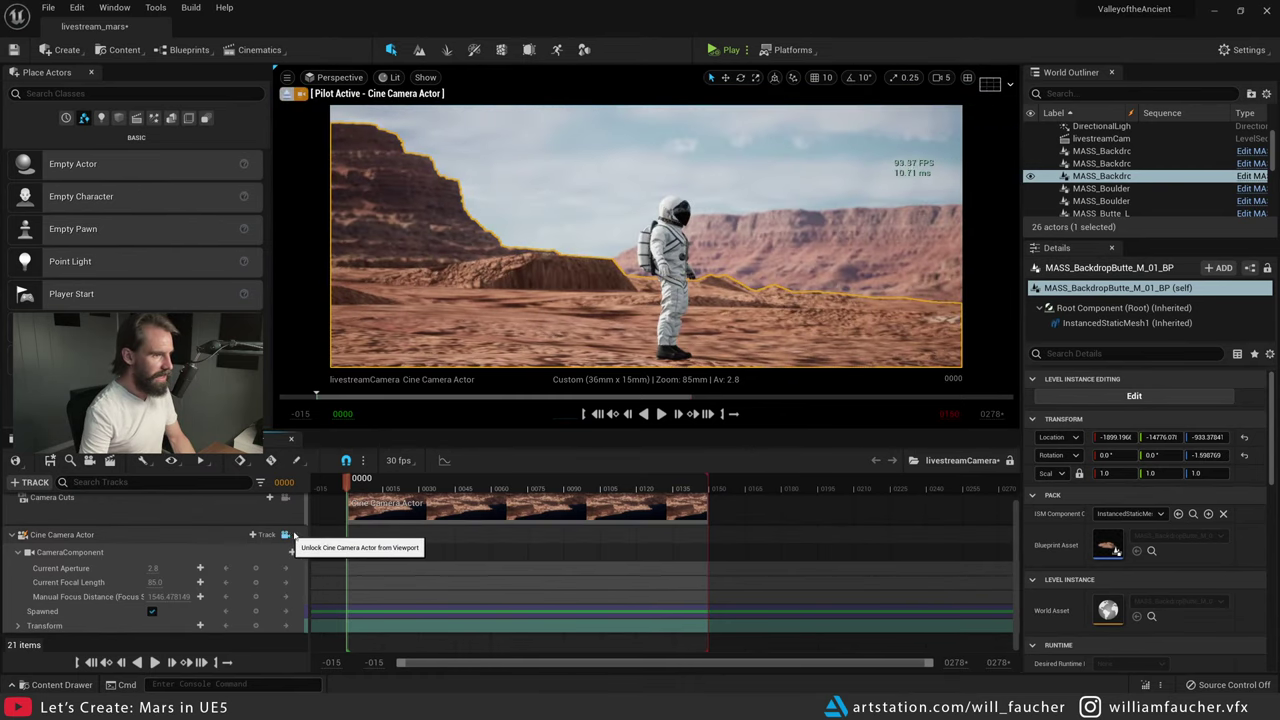
right_drag(678, 235, 680, 235)
key(s)
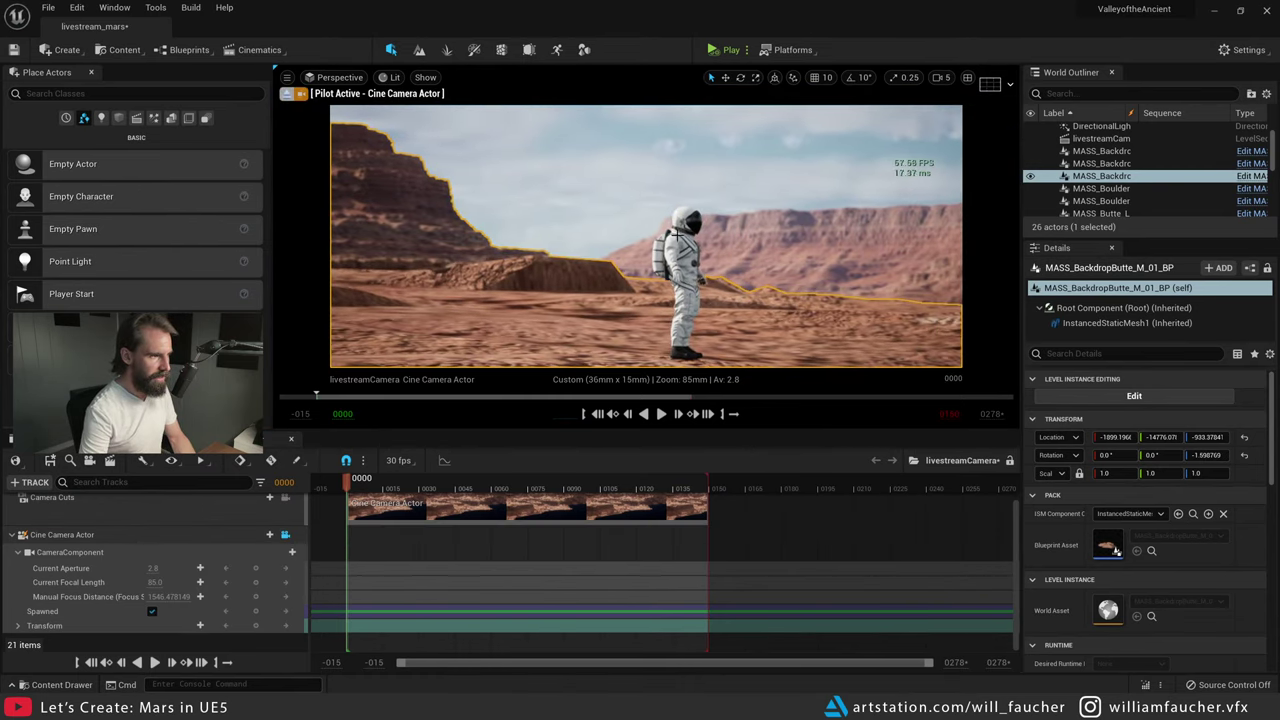
drag(1208, 437, 1056, 437)
key(Escape)
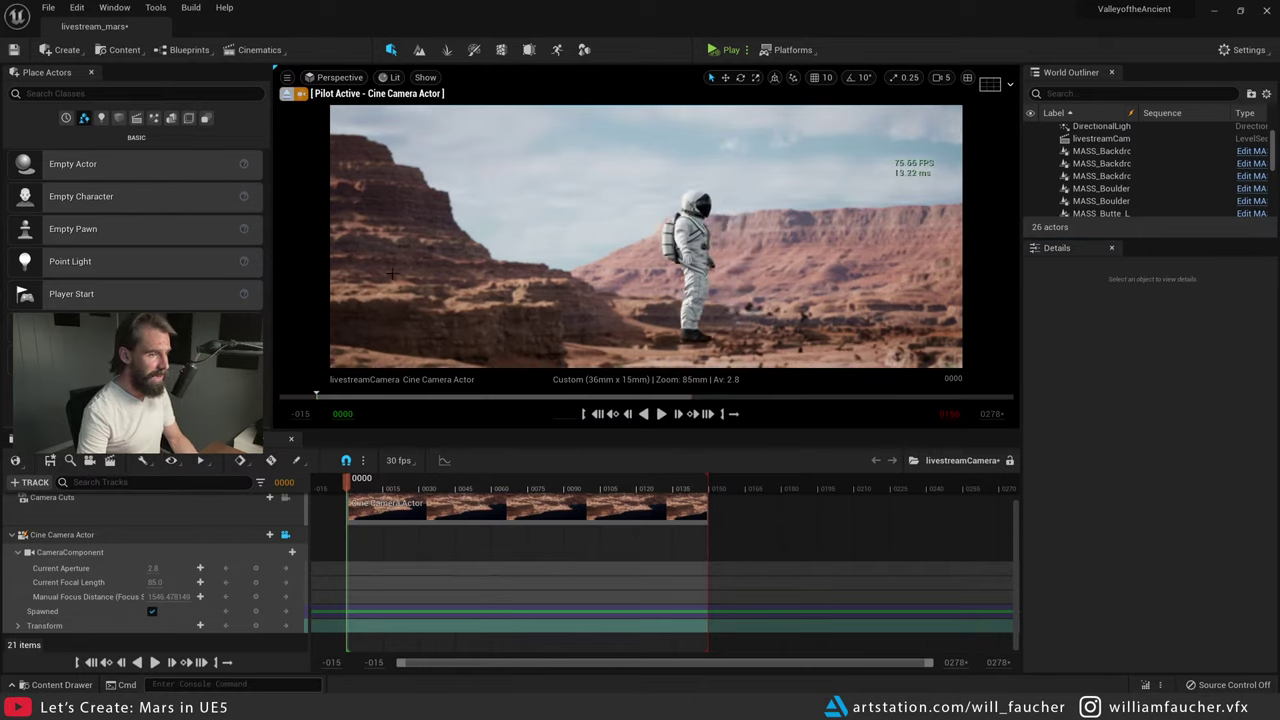
- Stop piloting the camera and pin the Cine Camera Actor's preview in the viewport
click(287, 93)
click(149, 532)
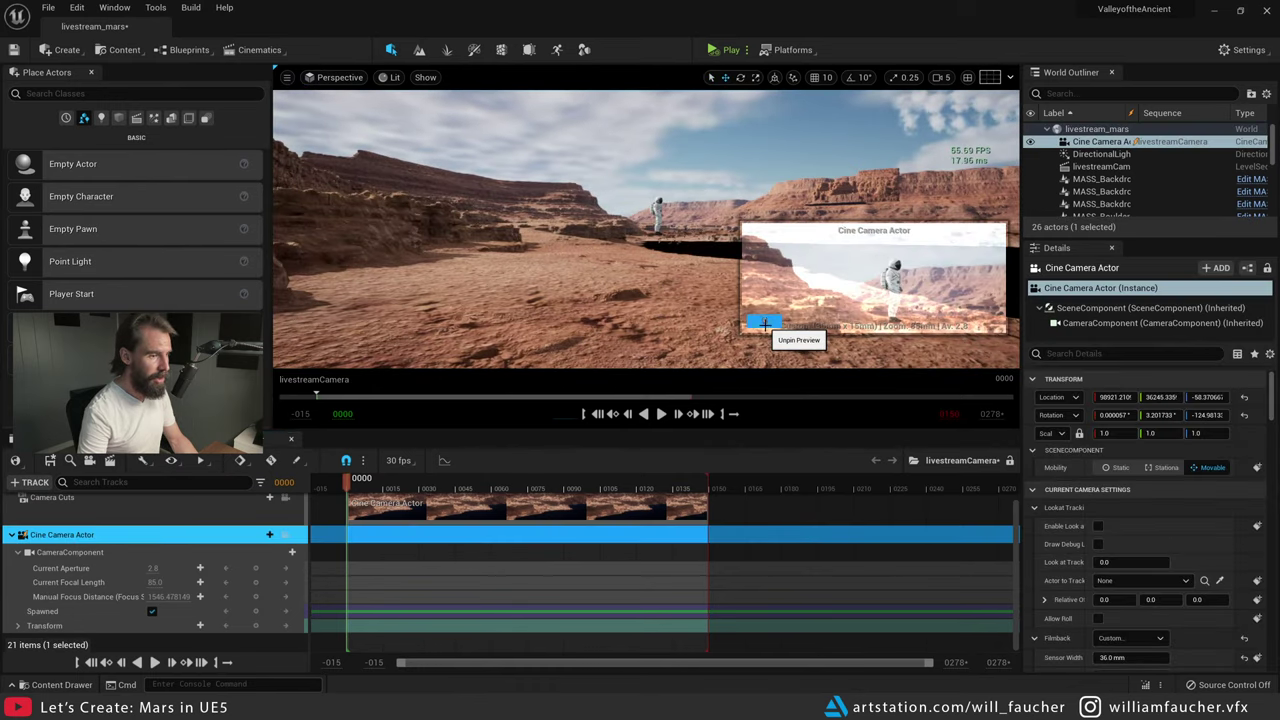
click(573, 273)
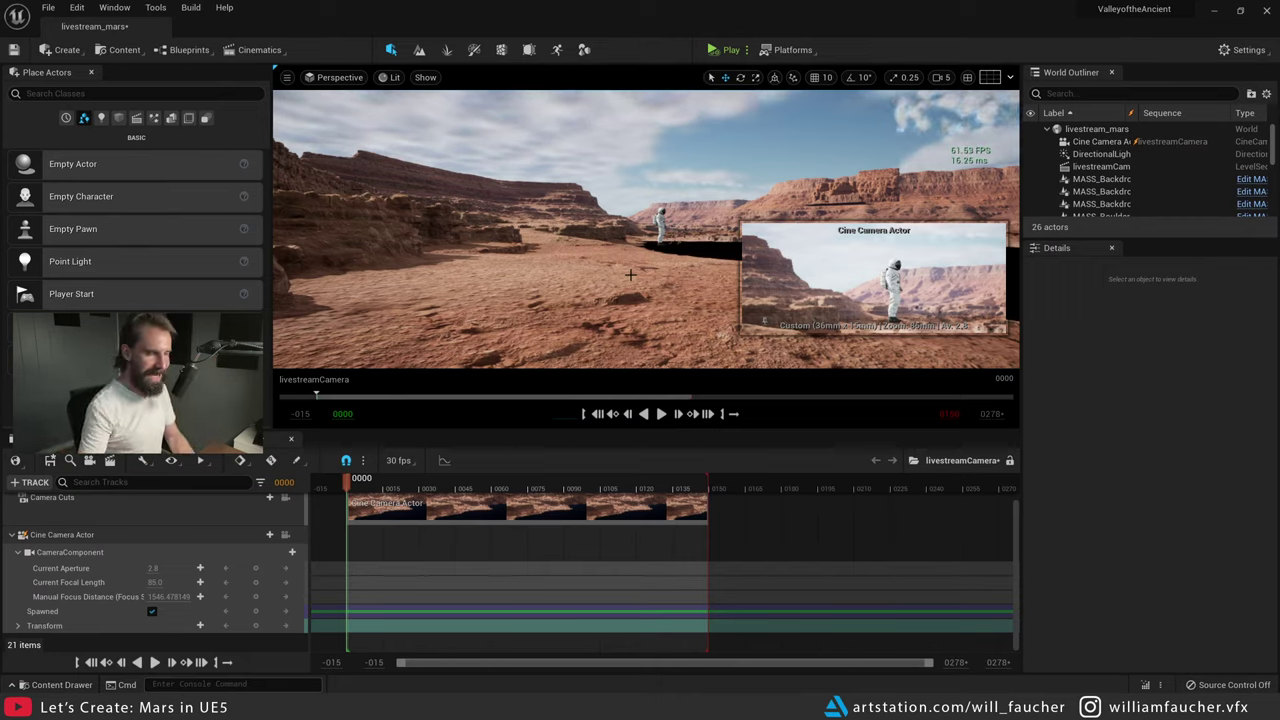
- Adjust the height of the distant MASS_BackdropButte_L_01_BP2 behind the shoreline while checking the camera preview
key(w)
right_drag(590, 213, 628, 163)
click(628, 162)
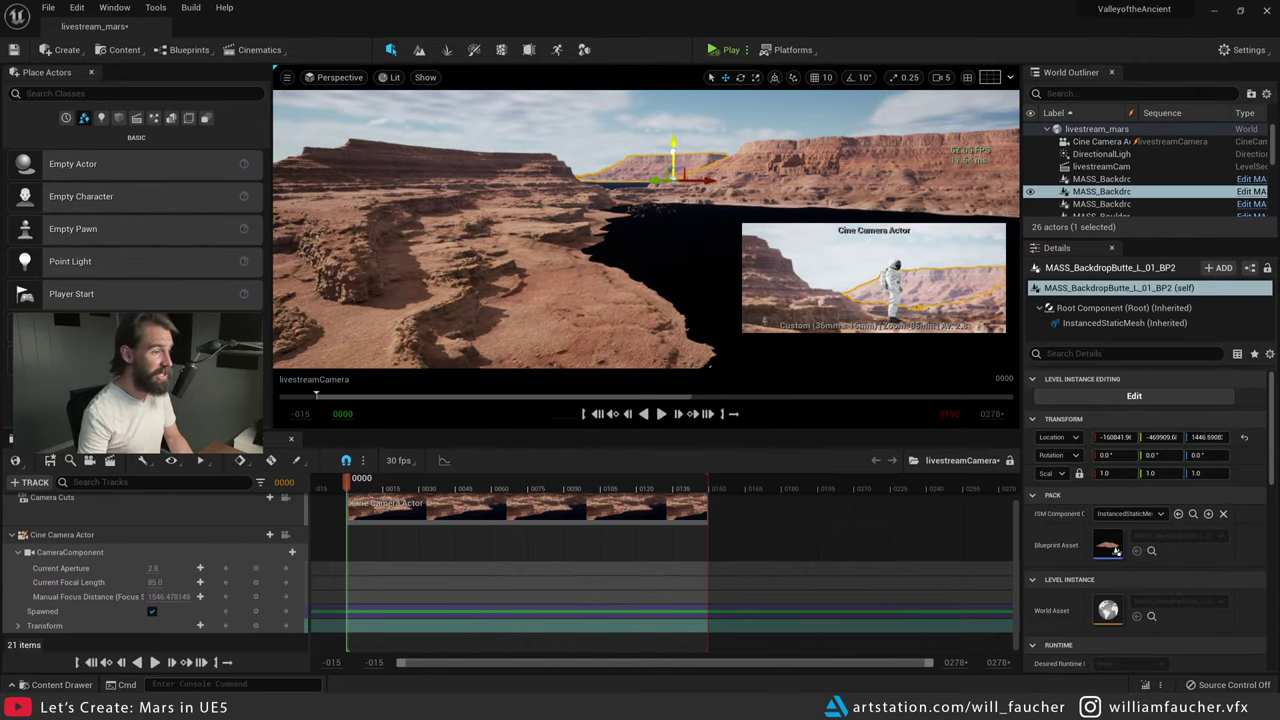
drag(674, 151, 672, 150)
key(Escape)
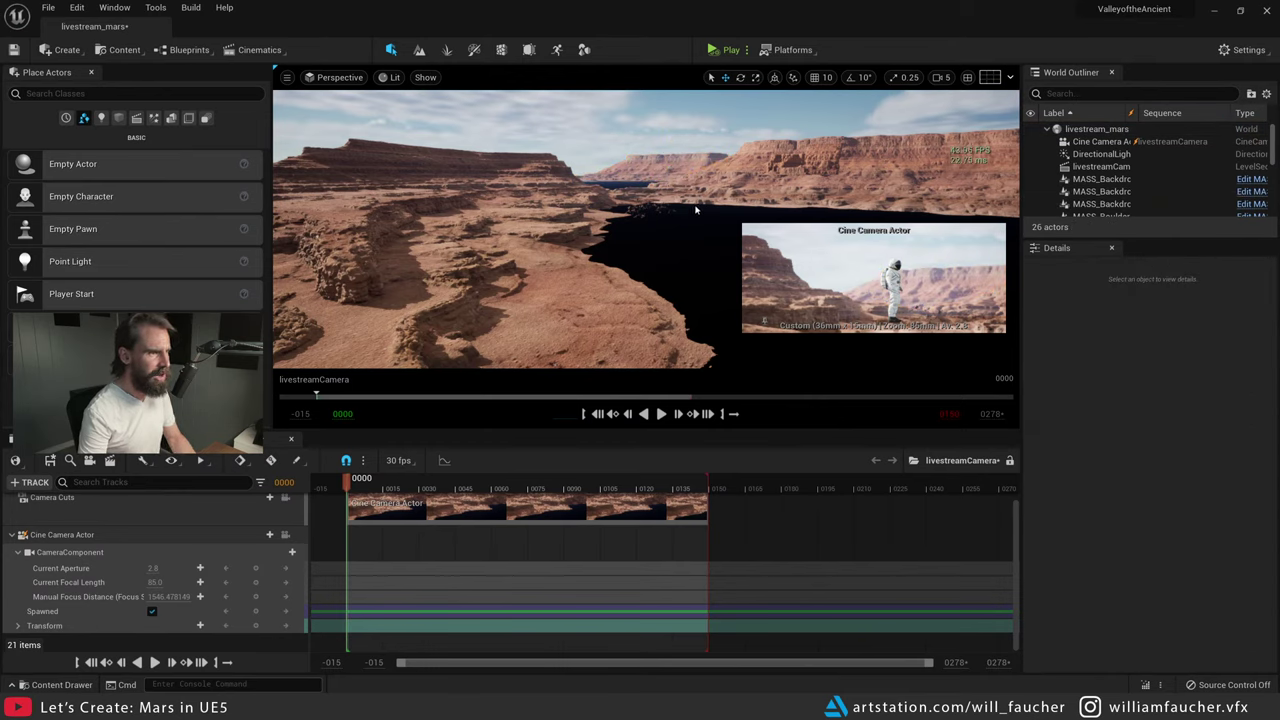
- Select the four modular butte pieces in front of the large backdrop butte and move them together away from it
mouse_move(696, 209)
right_down()
mouse_move(736, 195)
mouse_move(672, 212)
right_up()
click(741, 179)
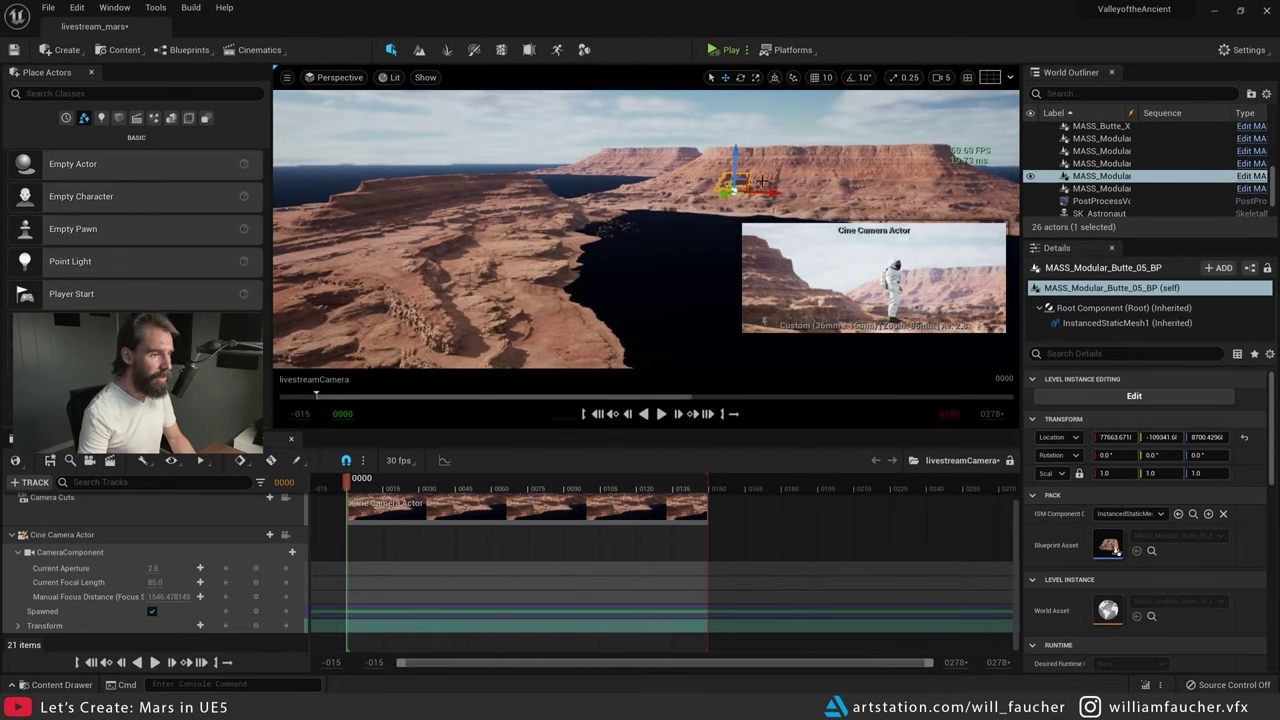
click(762, 182)
key(f)
alt+drag(762, 182, 555, 244)
ctrl+click(555, 244)
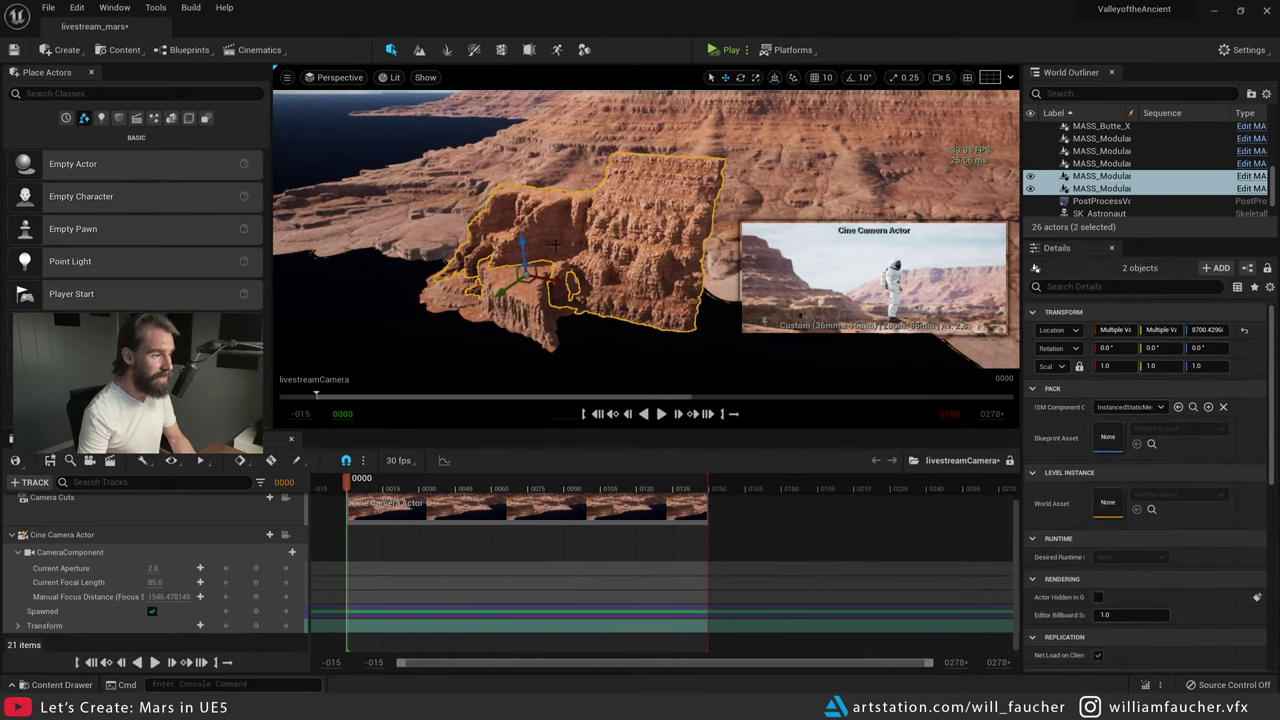
scroll(554, 244, down, 3)
click(523, 256)
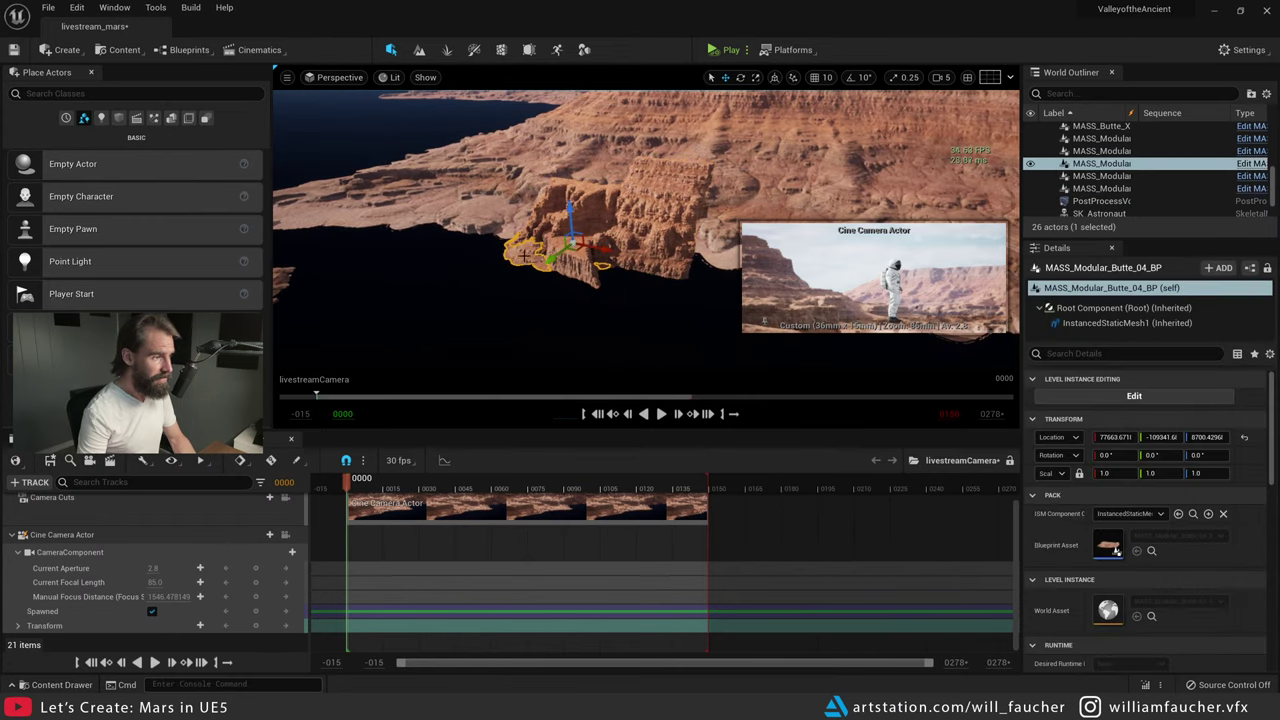
ctrl+click(600, 250)
ctrl+click(587, 281)
ctrl+click(655, 255)
alt+drag(655, 255, 720, 265)
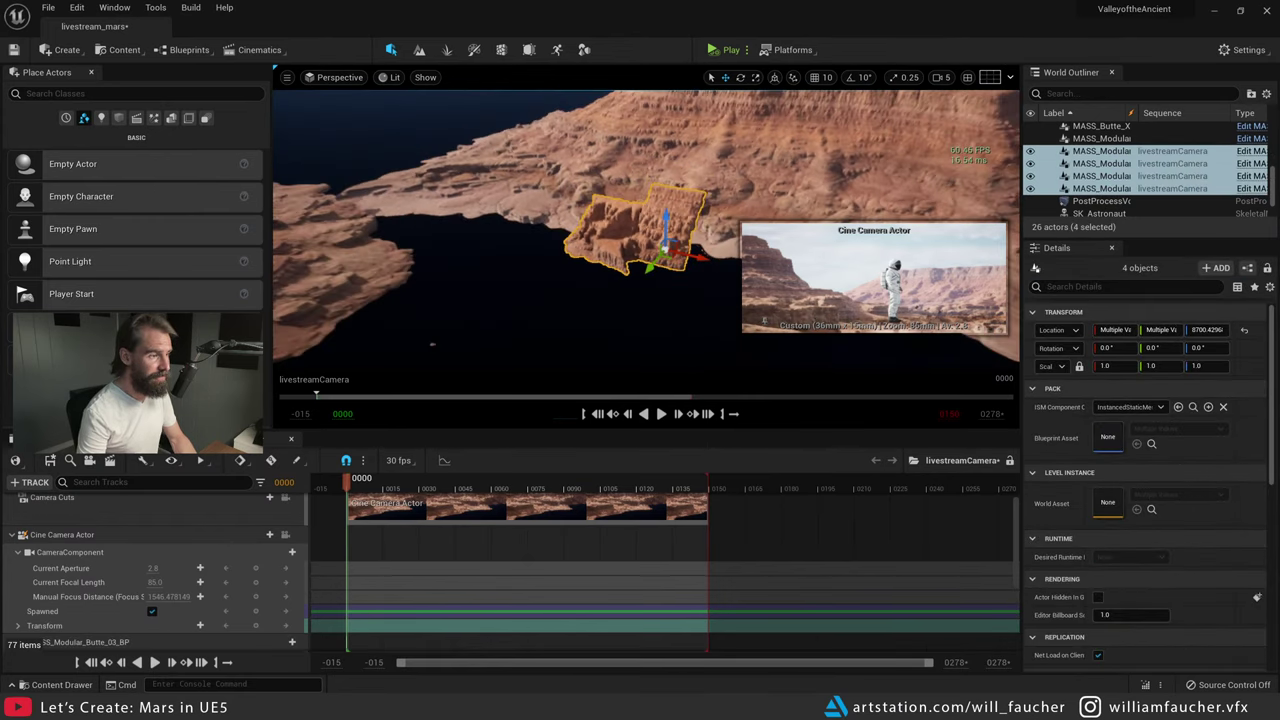
right_drag(626, 243, 597, 285)
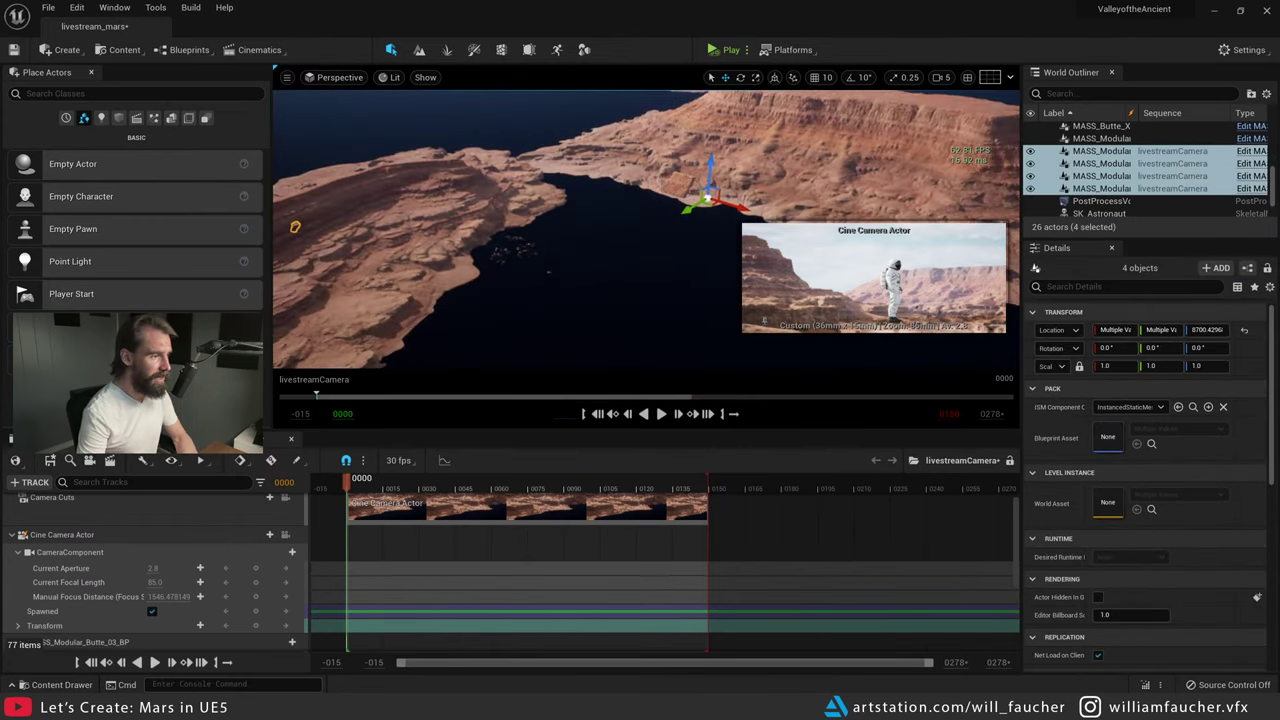
- Delete the scattered butte fragments floating in the dark gap between the backdrop buttes
click(522, 245)
key(Delete)
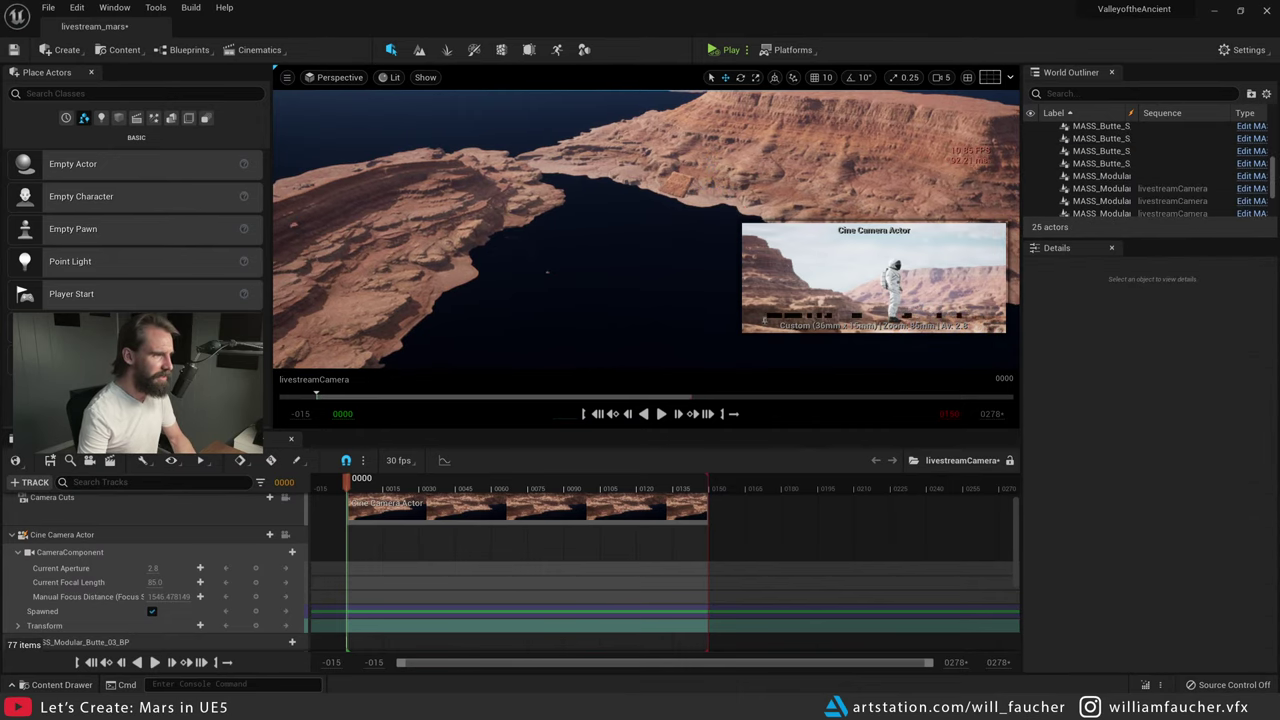
right_drag(522, 245, 440, 275)
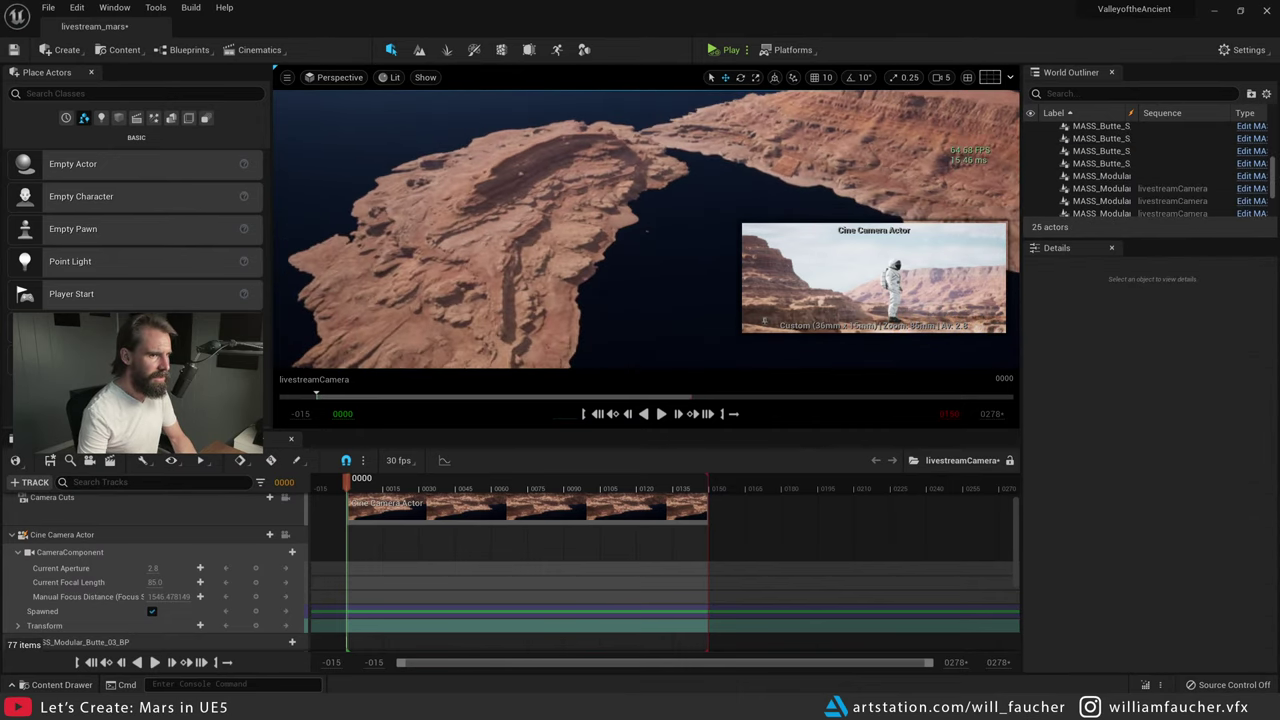
- Move MASS_Modular_Butte_02_BP around beside the backdrop buttes and delete it despite its livestreamCamera reference
alt+drag(647, 231, 609, 217)
click(758, 168)
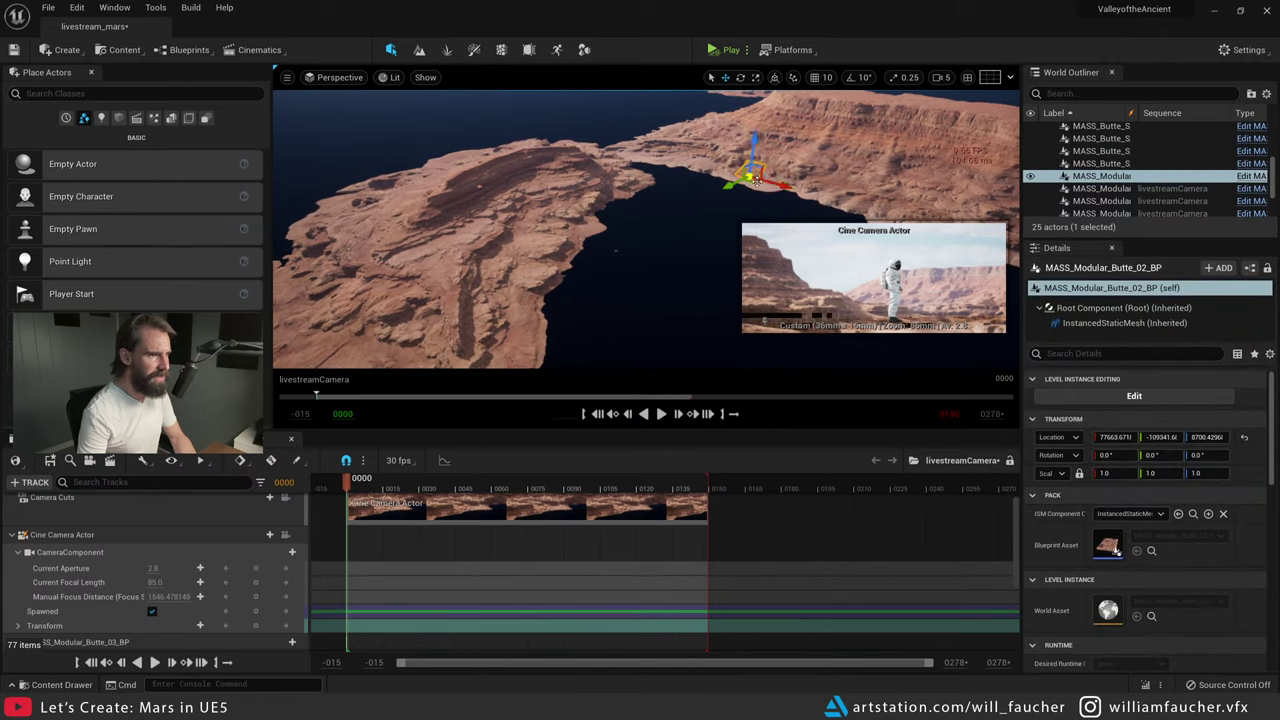
right_drag(758, 168, 845, 130)
alt+drag(666, 208, 489, 346)
right_drag(489, 346, 380, 305)
right_drag(648, 208, 648, 187)
drag(649, 181, 1003, 205)
mouse_move(1003, 205)
right_down()
mouse_move(930, 185)
mouse_move(984, 213)
right_up()
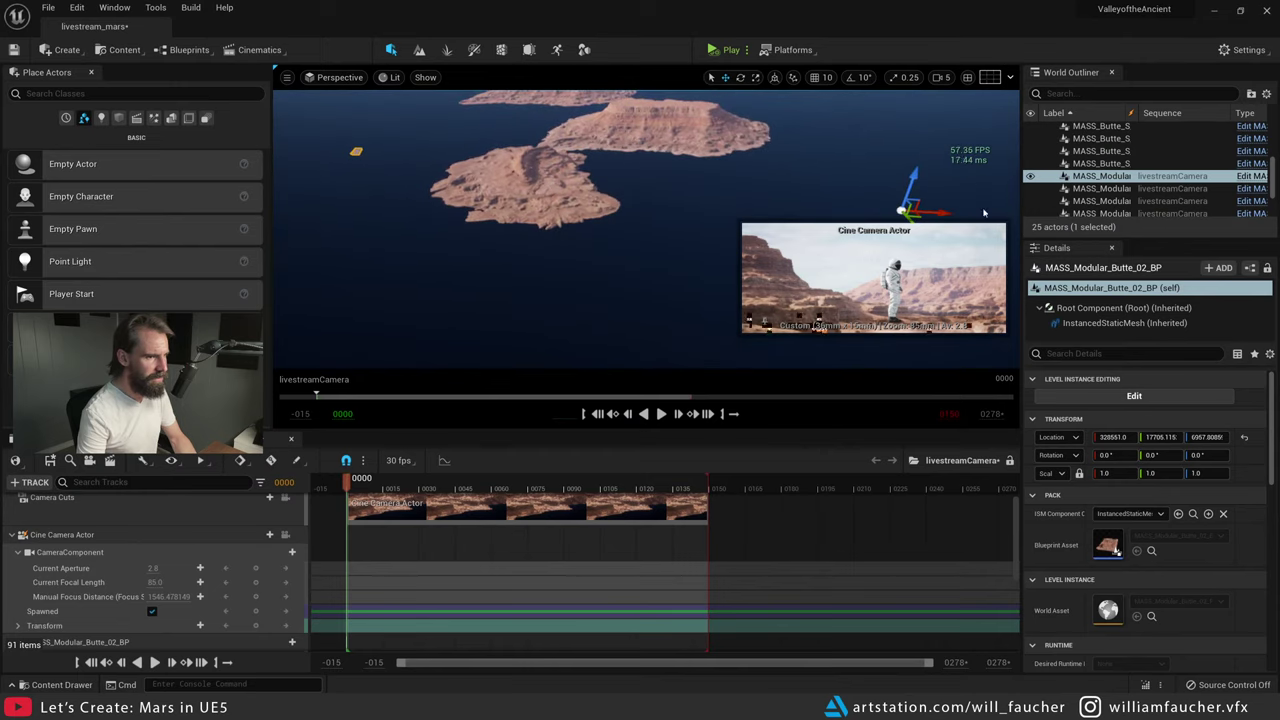
drag(943, 212, 668, 201)
key(Delete)
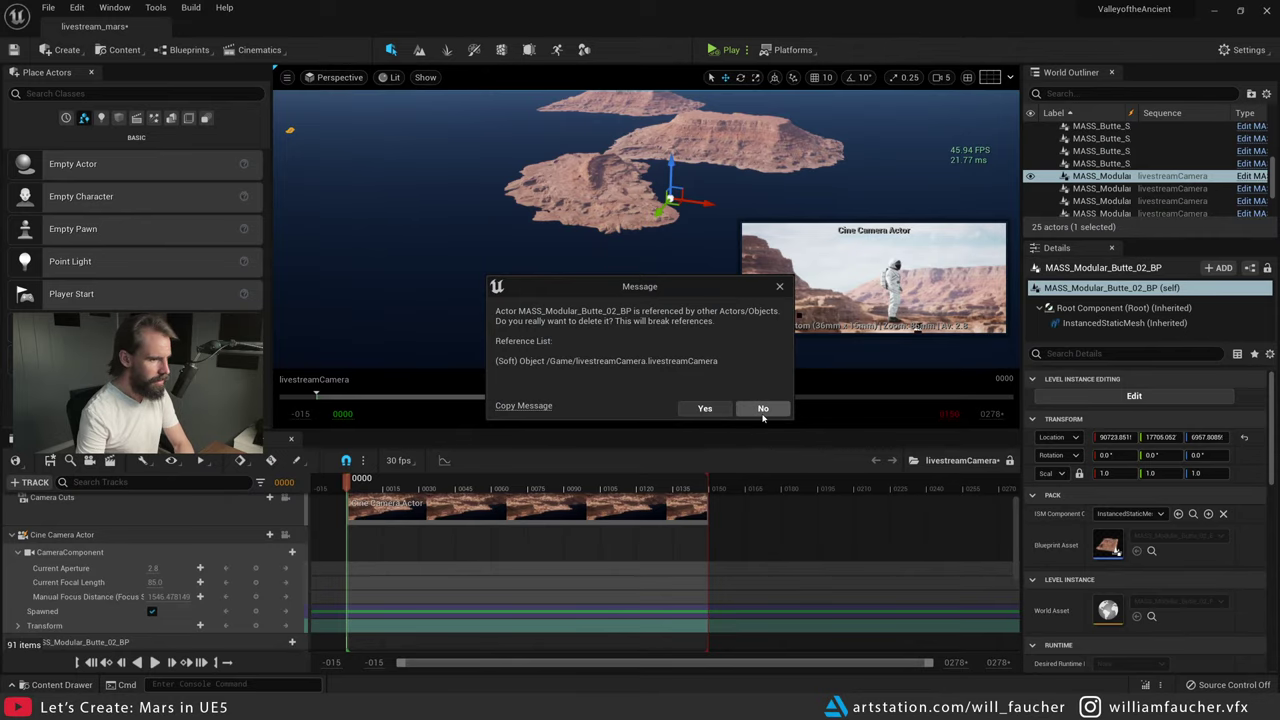
click(705, 409)
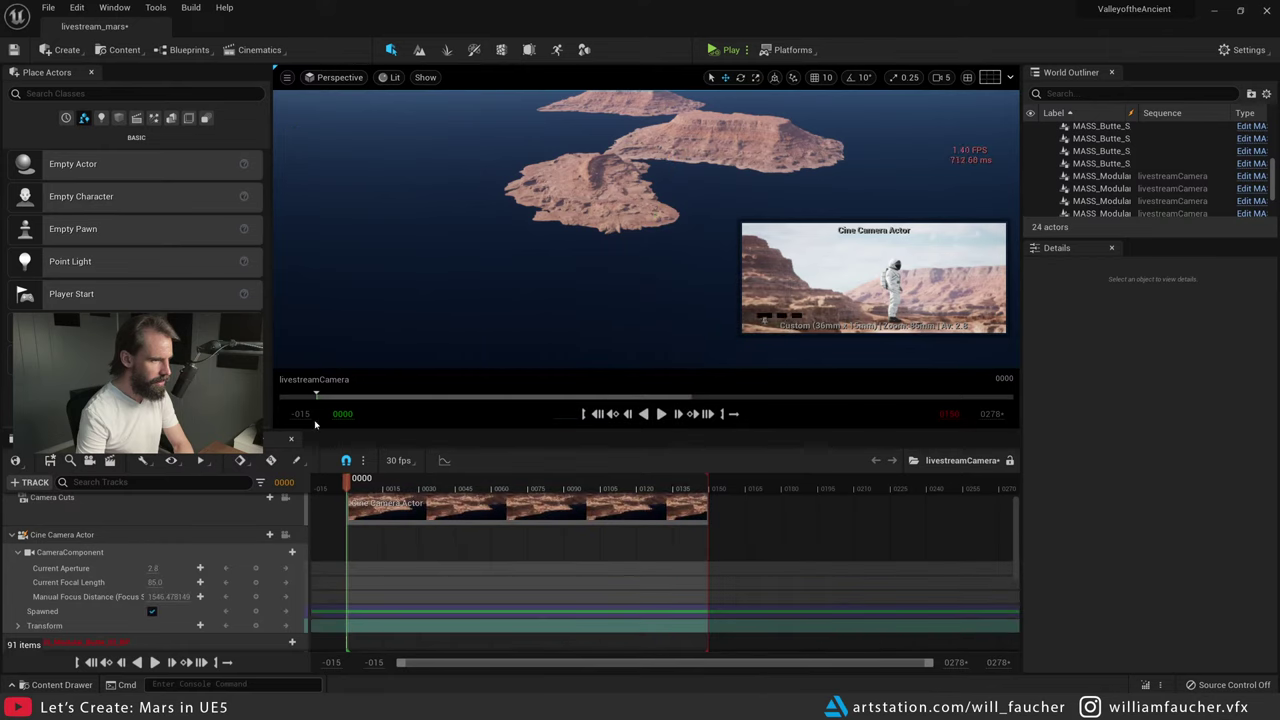
- Delete the modular butte tracks from MASS_Modular_Butte_02_BP through MASS_Modular_Butte_L_01_BP from the livestreamCamera sequence
scroll(80, 585, down, 5)
scroll(70, 566, down, 1)
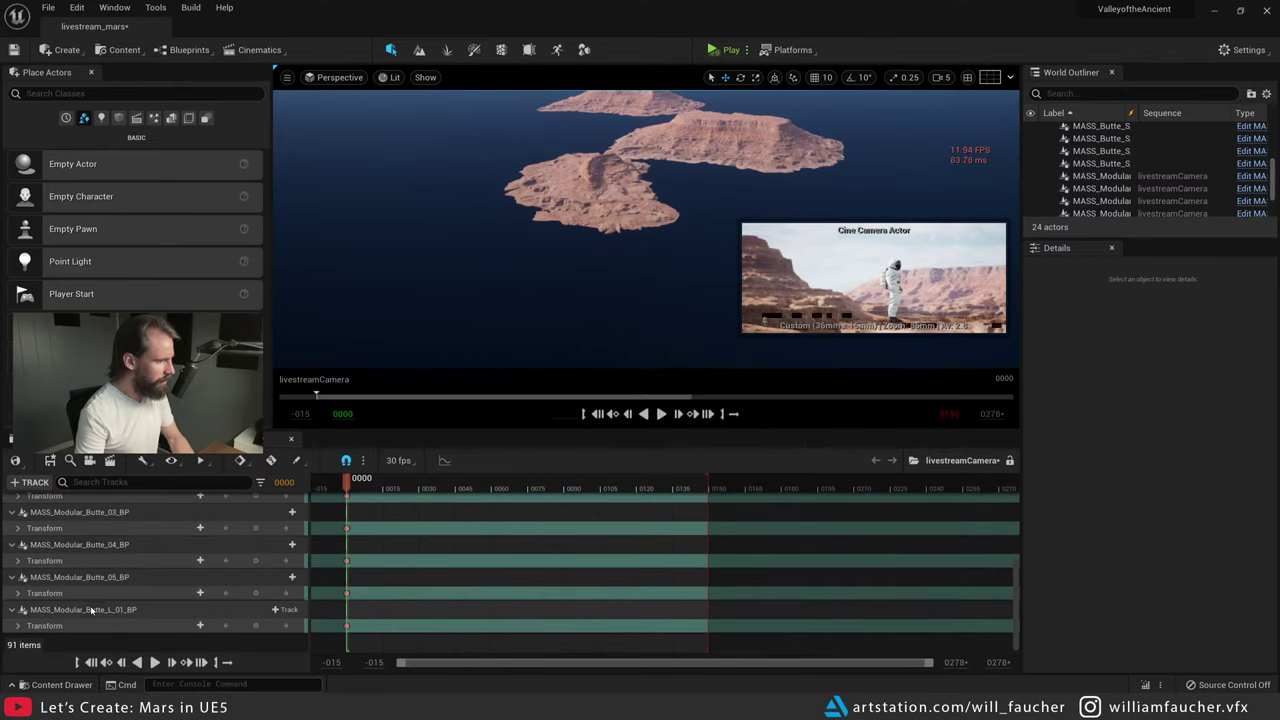
click(94, 609)
scroll(109, 558, up, 3)
shift+click(137, 580)
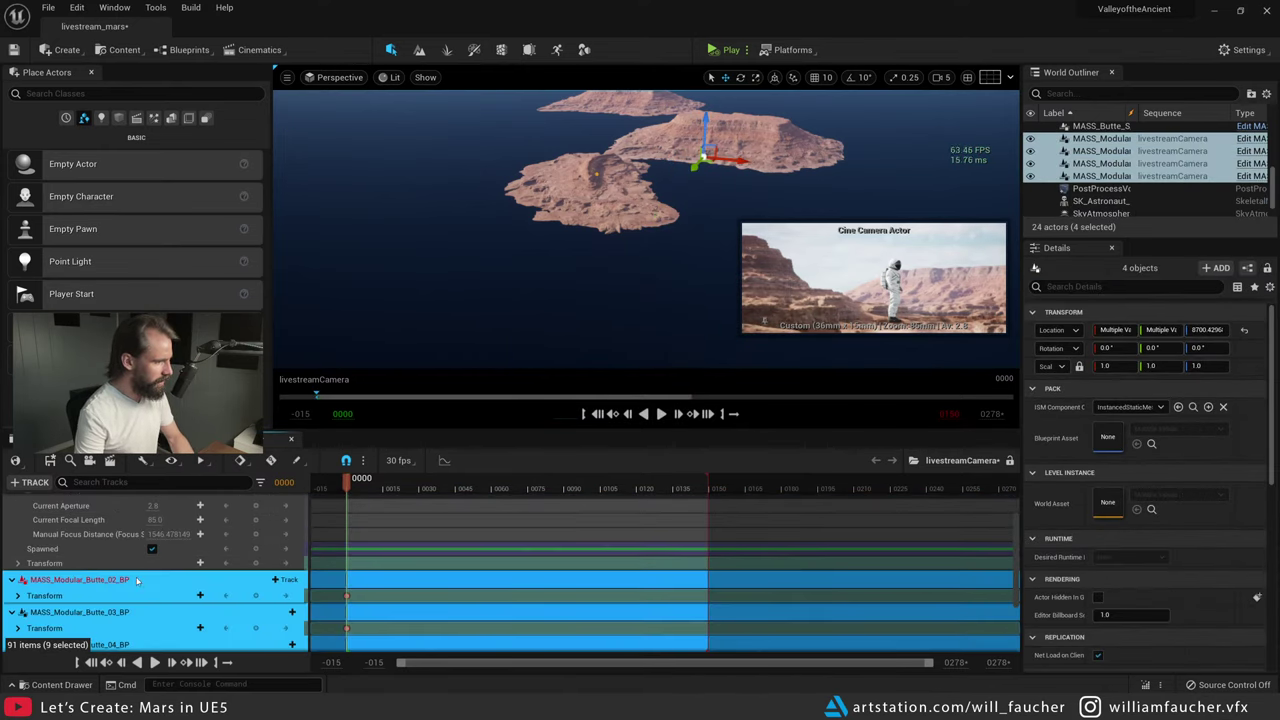
key(Delete)
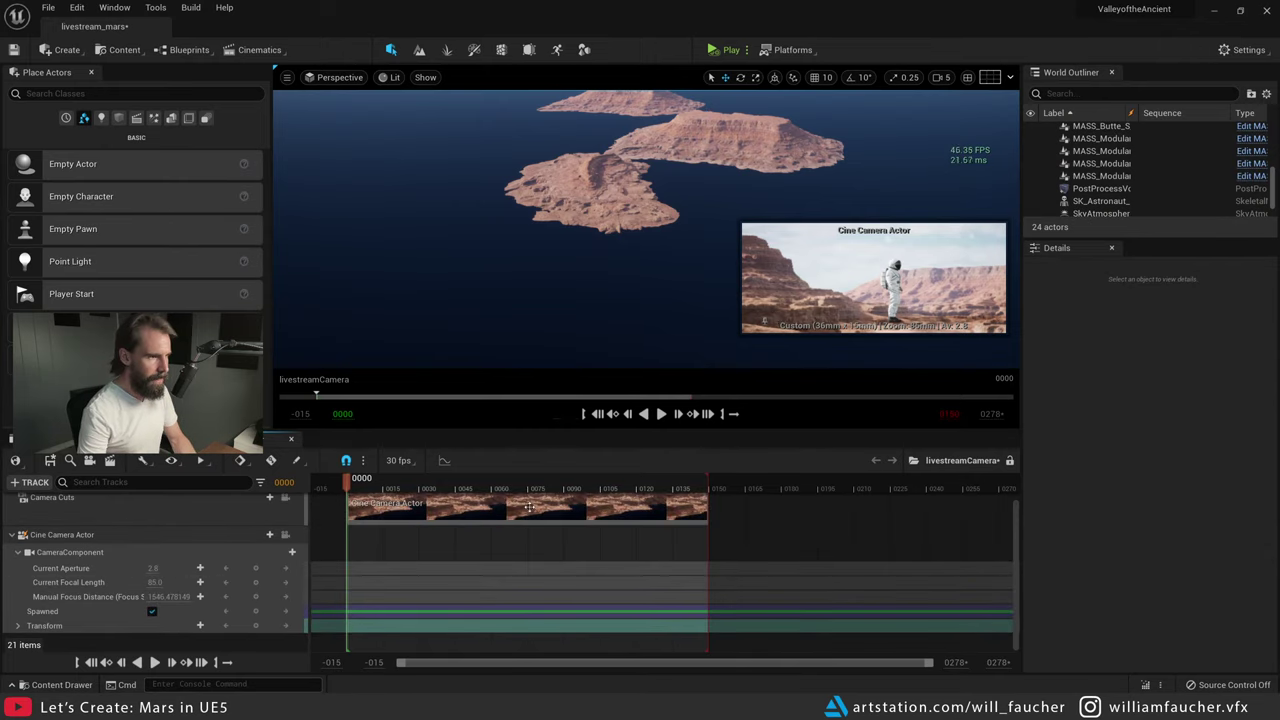
- Enlarge the viewport slightly, collapse the Cine Camera Actor track and view the whole butte layout from above
drag(600, 431, 600, 452)
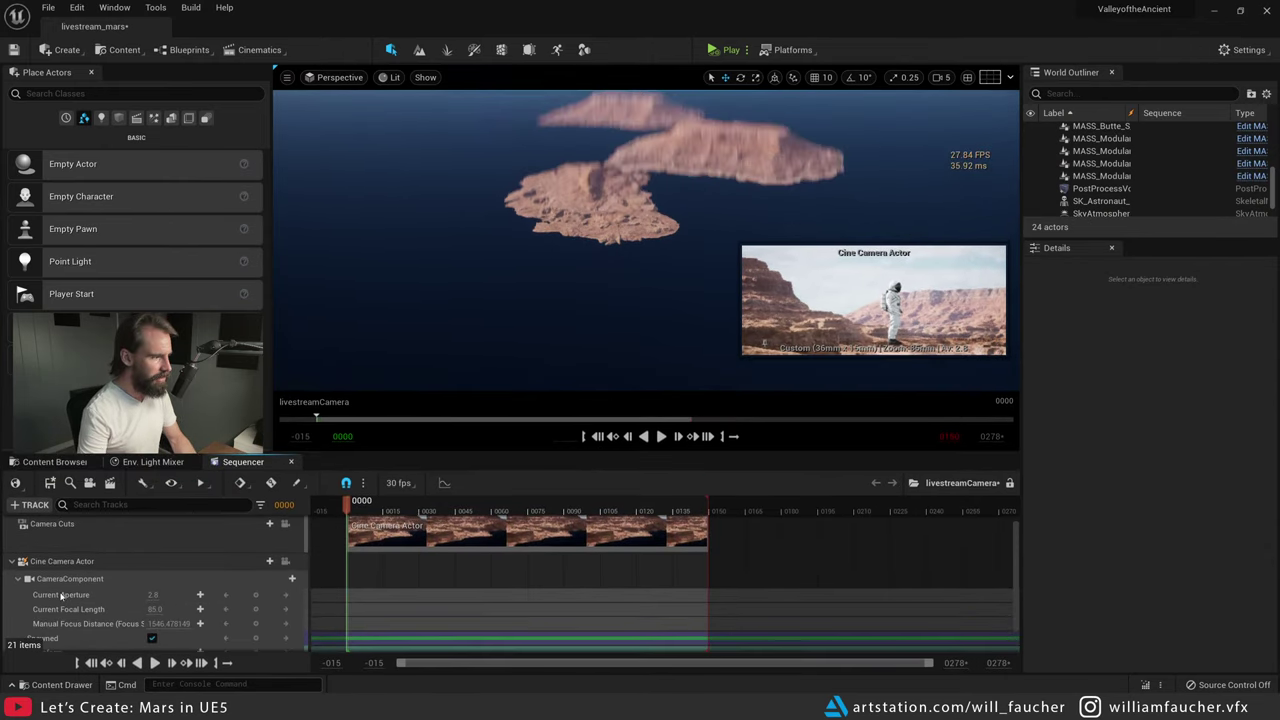
click(12, 555)
right_drag(467, 269, 530, 236)
right_drag(420, 335, 464, 265)
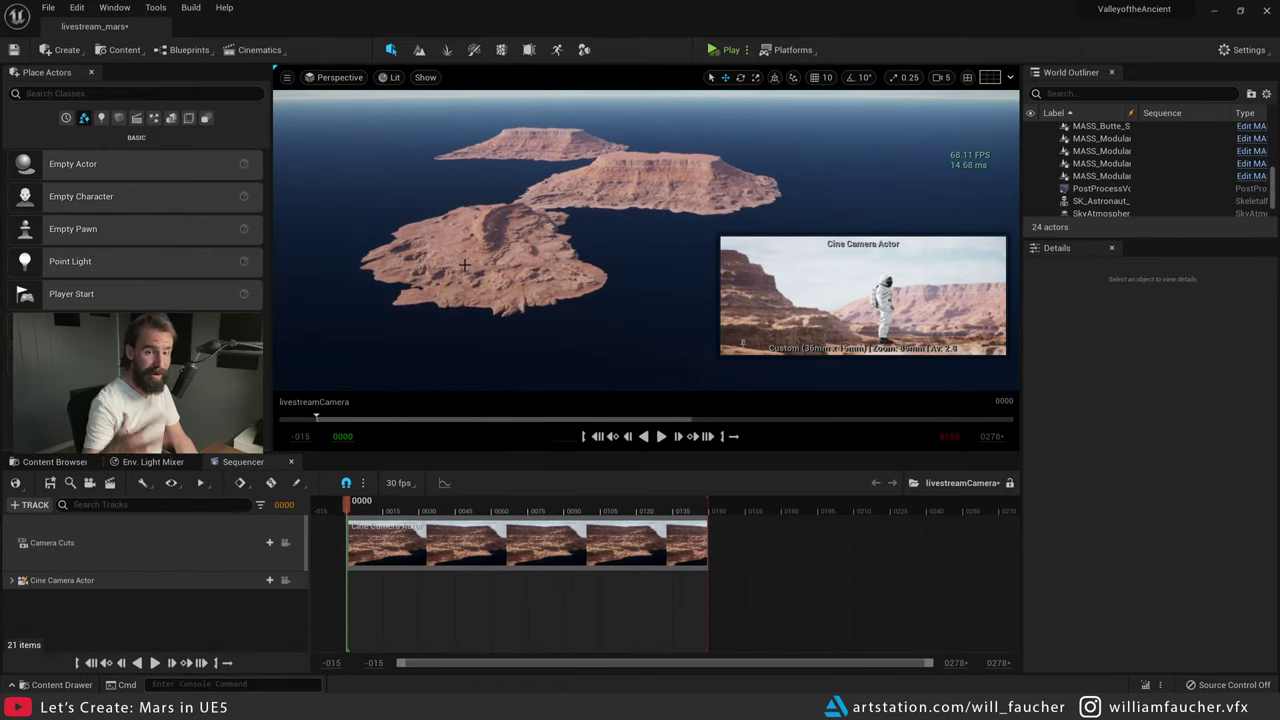
right_drag(462, 191, 573, 160)
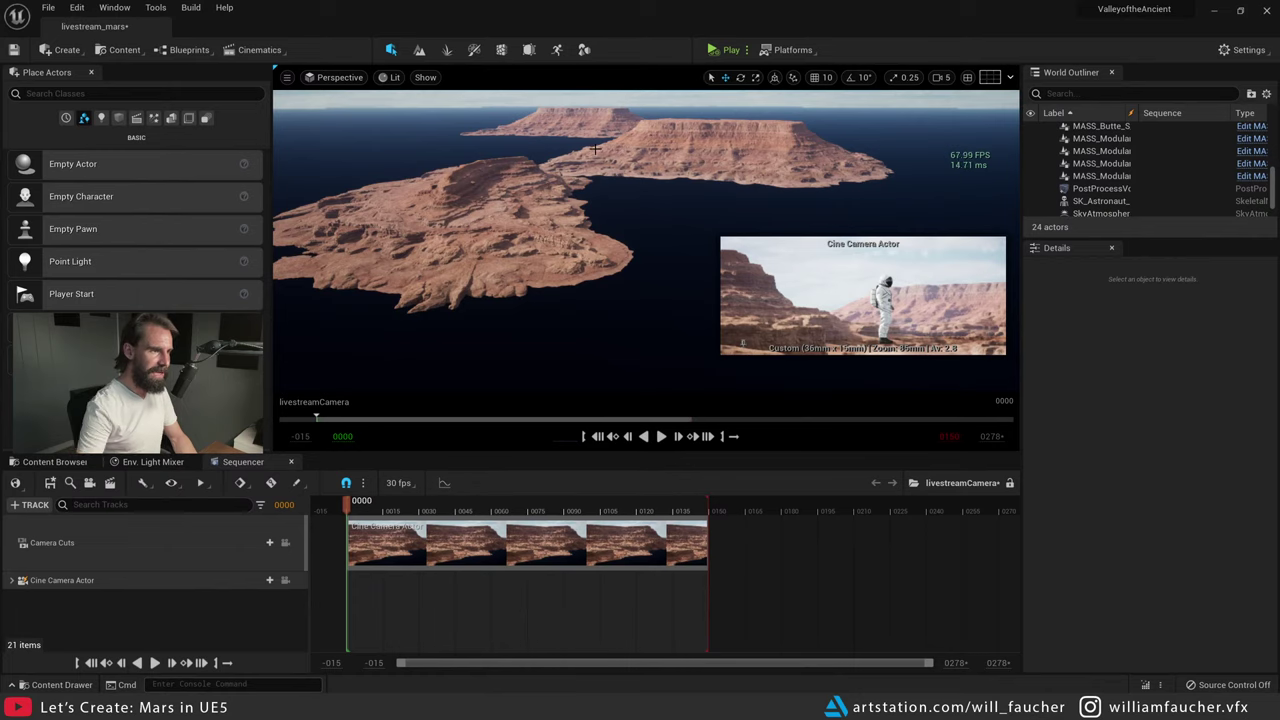
- Try placing MASS_Boulders_L_01_BP from the MASS folder near the backdrop buttes and delete it
click(55, 461)
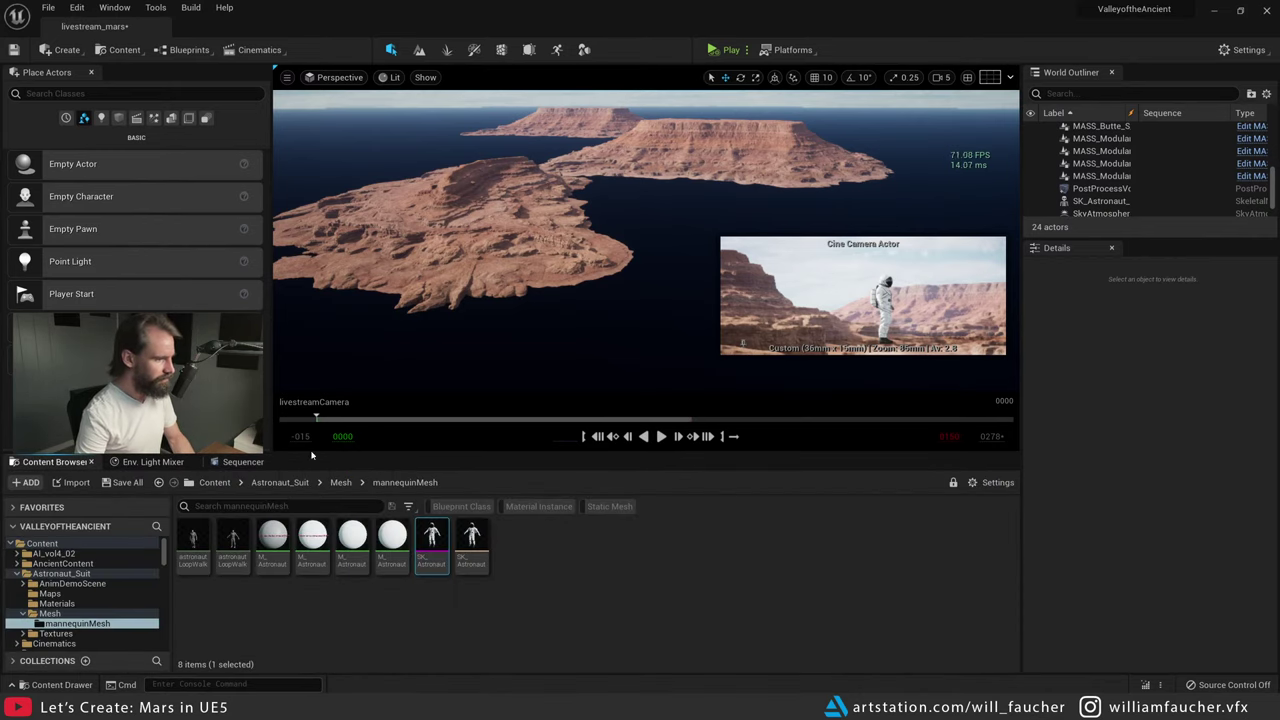
click(715, 150)
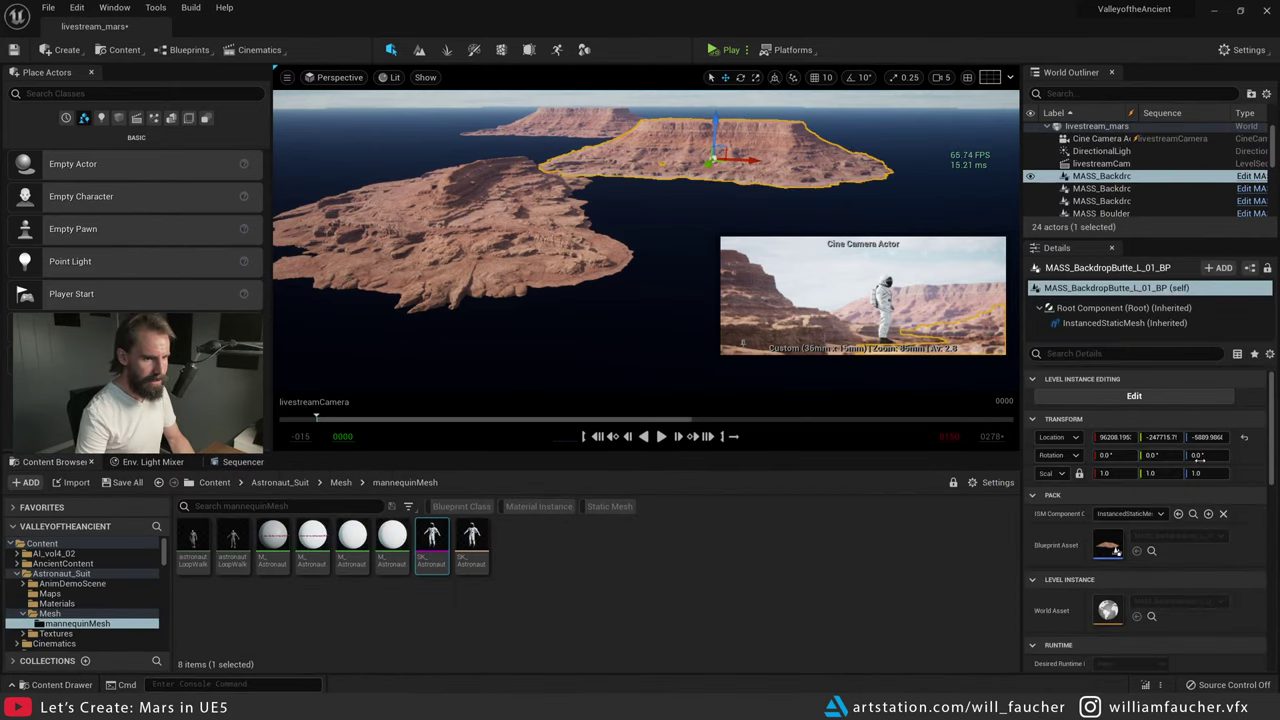
key(ctrl+b)
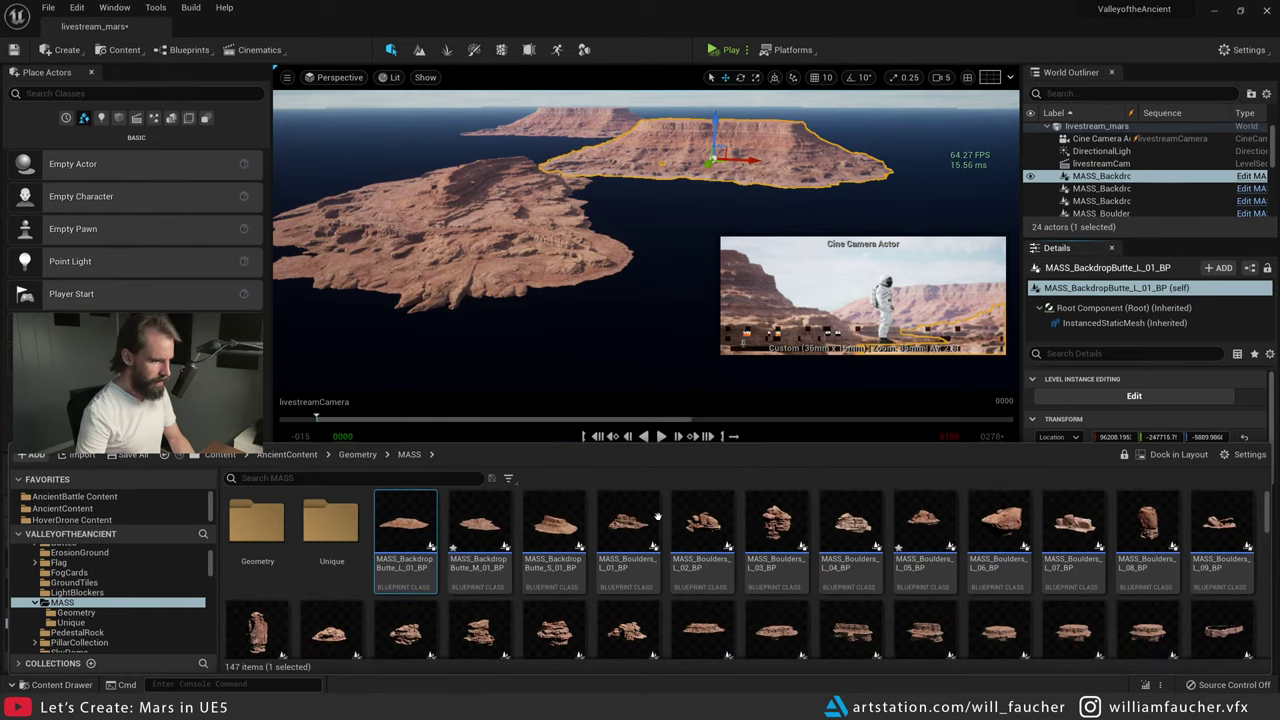
drag(628, 523, 630, 270)
right_drag(608, 219, 518, 236)
key(Delete)
- Pilot the Cine Camera Actor and locate MASS_BackdropButte_M_01_BP's blueprint asset in the MASS content folder
click(241, 461)
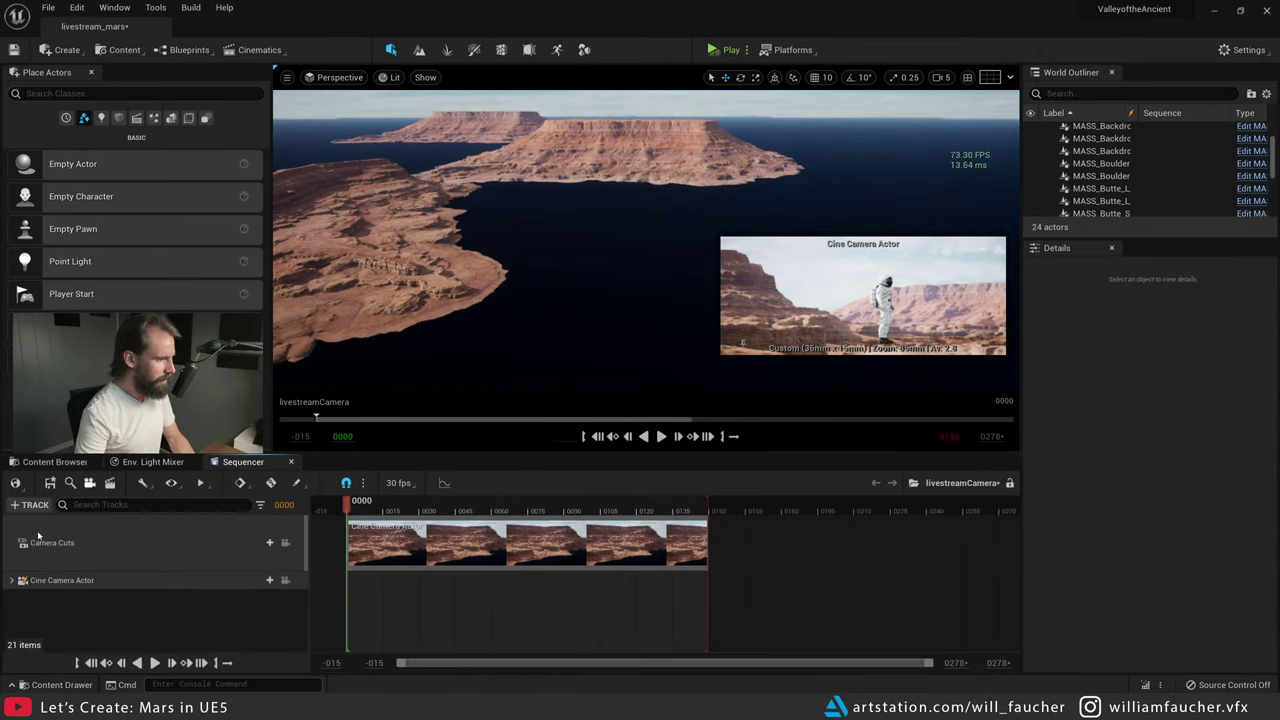
click(285, 580)
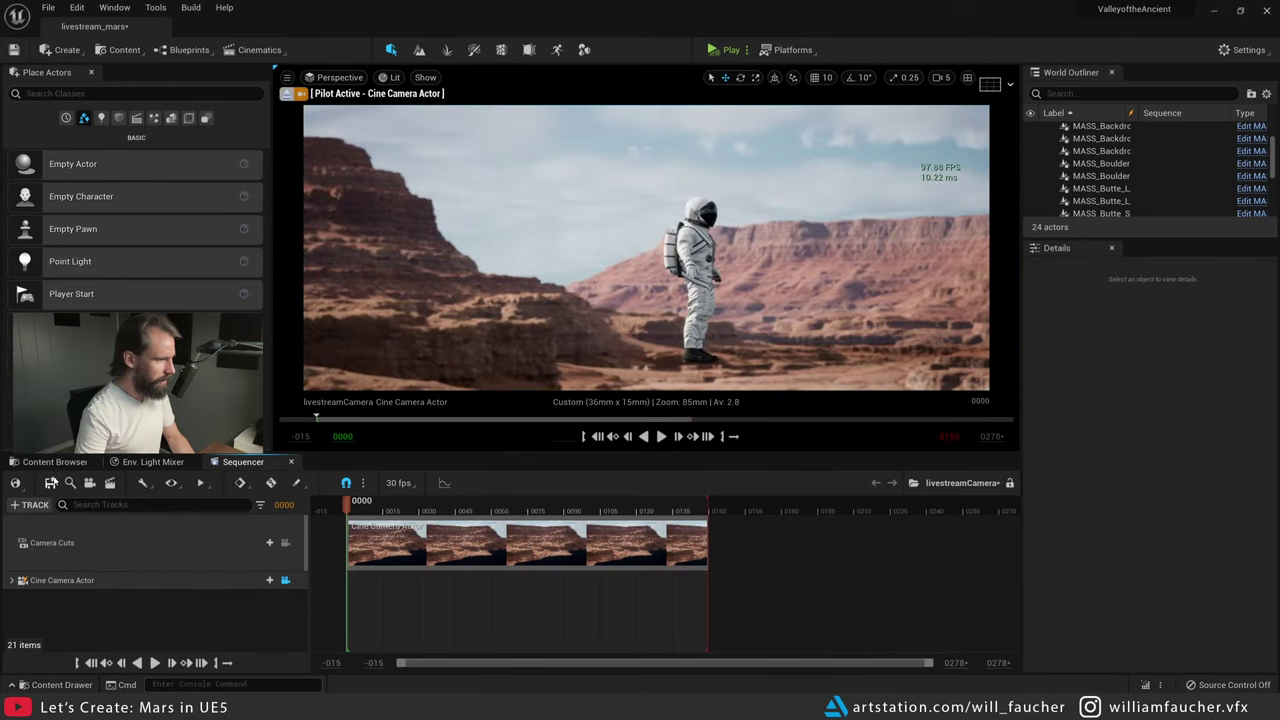
click(55, 461)
click(460, 330)
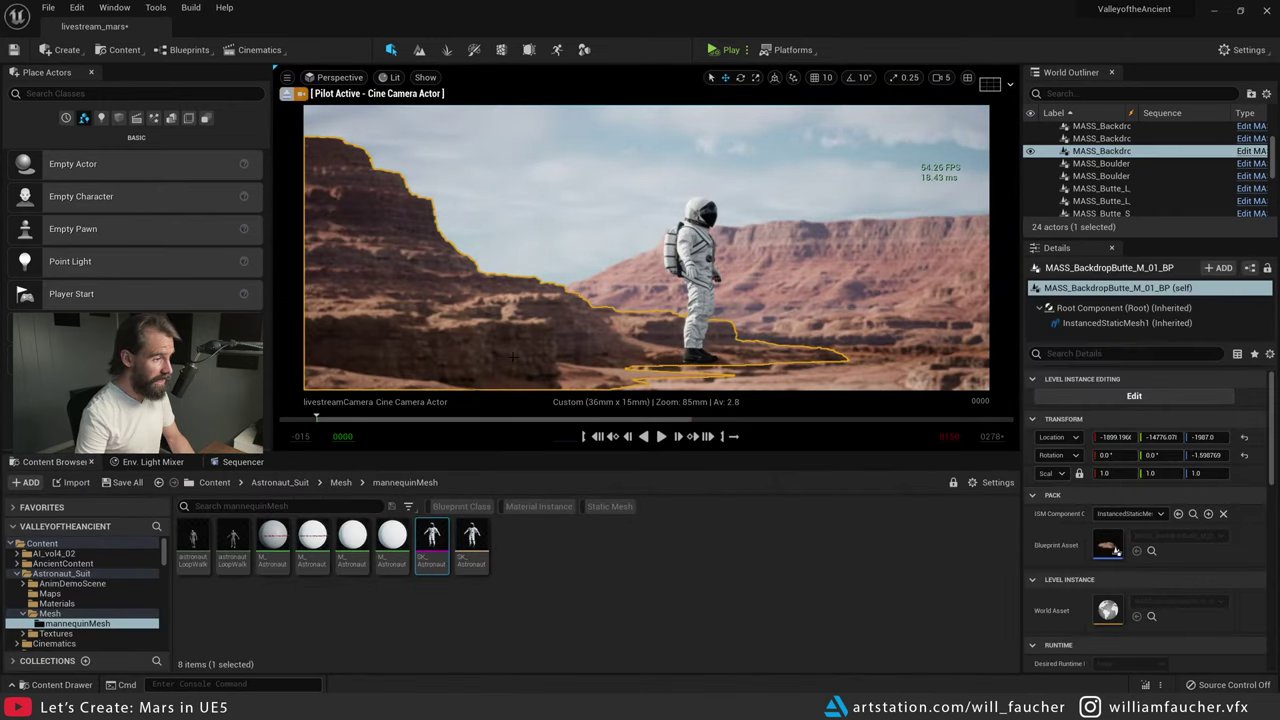
click(1152, 551)
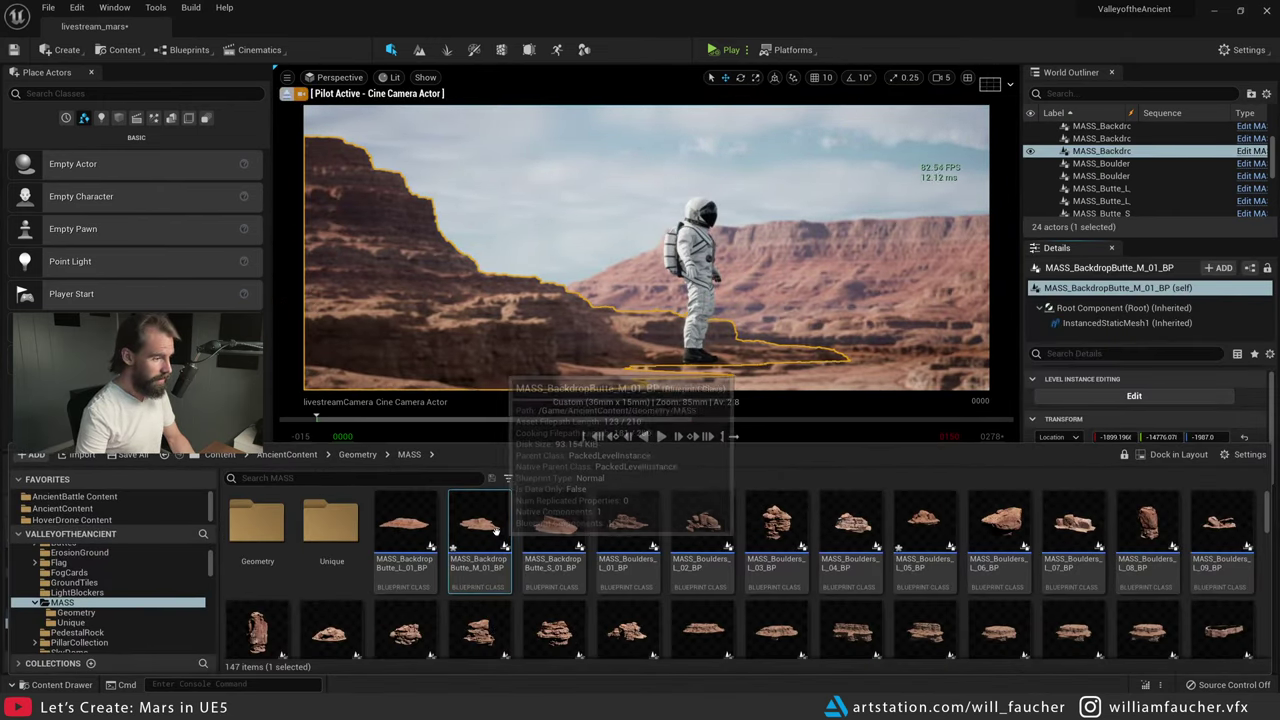
- Place MASS_Boulders_XL_02_BP at about 0.55 scale, rotated about -100.6°, and move it to the left edge of the astronaut shot
scroll(998, 528, down, 2)
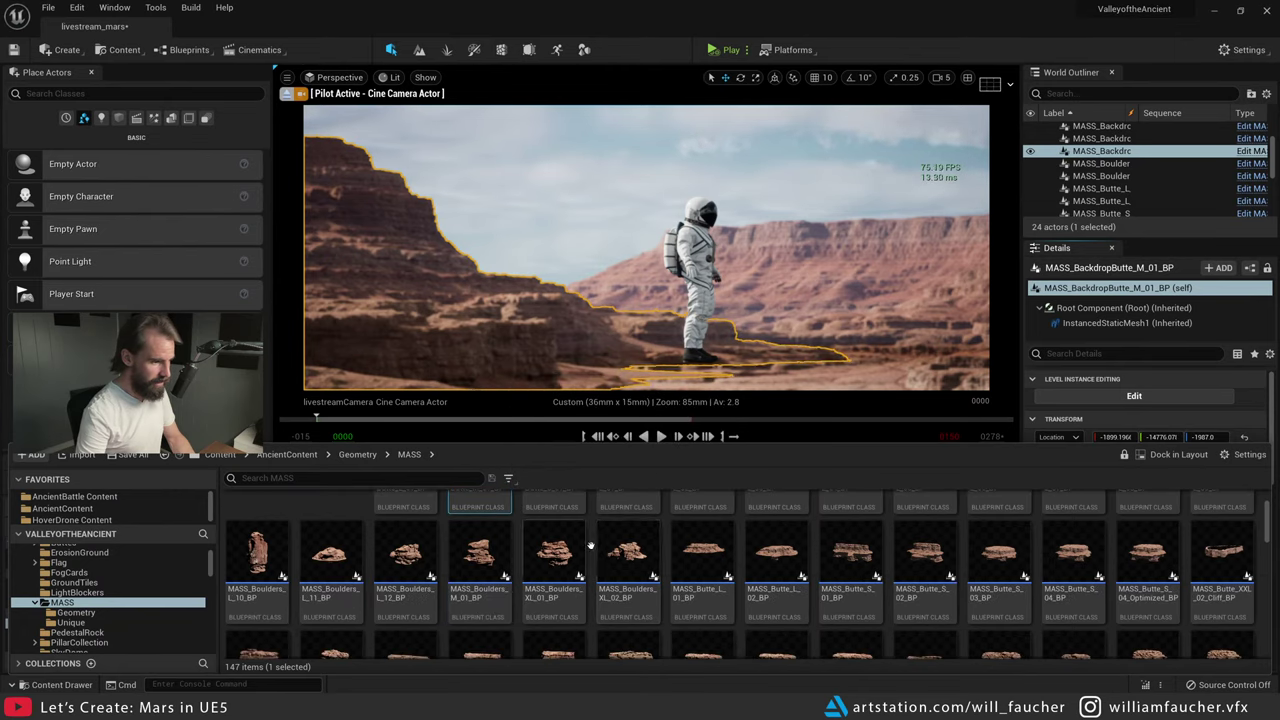
drag(628, 552, 727, 321)
key(r)
key(e)
key(w)
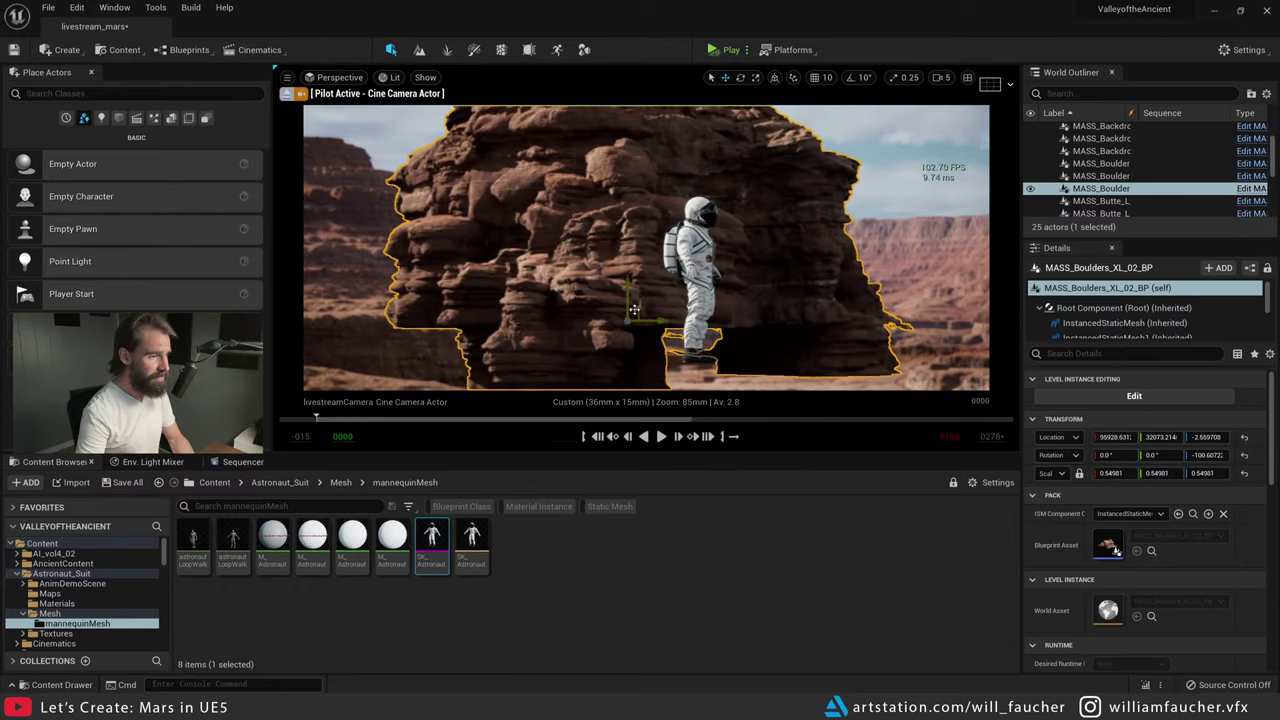
drag(637, 309, 186, 371)
key(Escape)
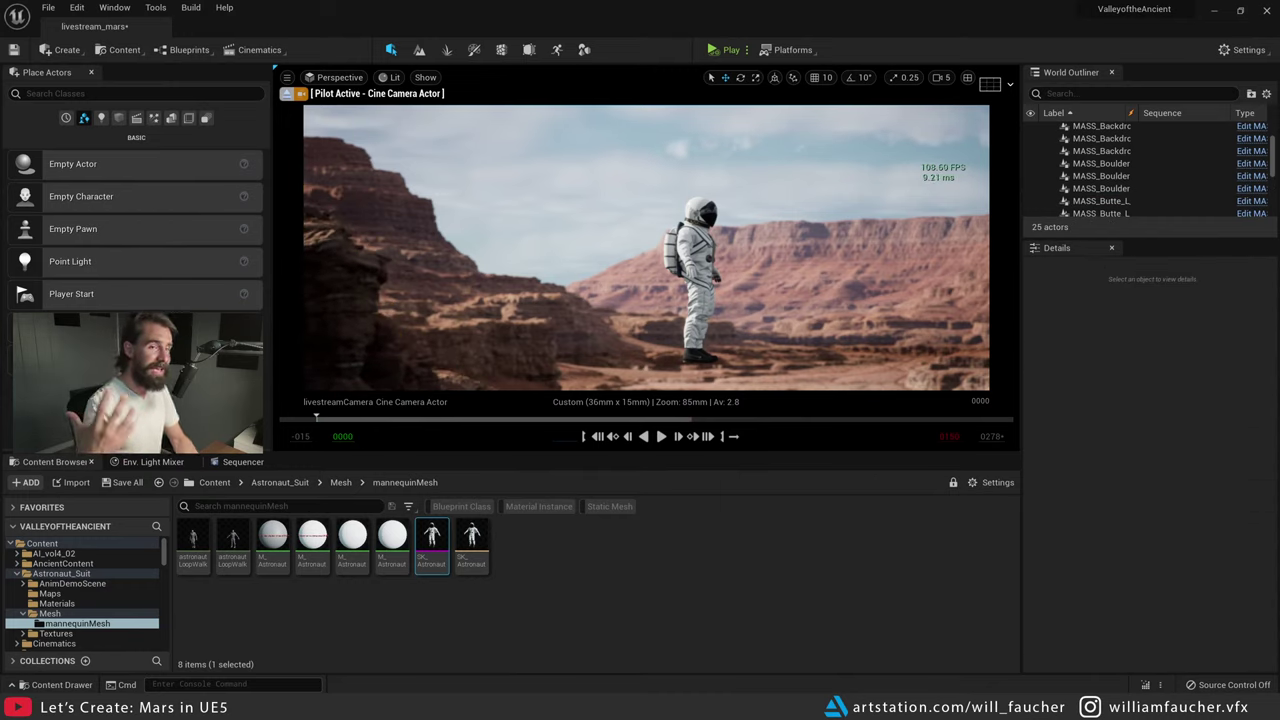
click(132, 9)
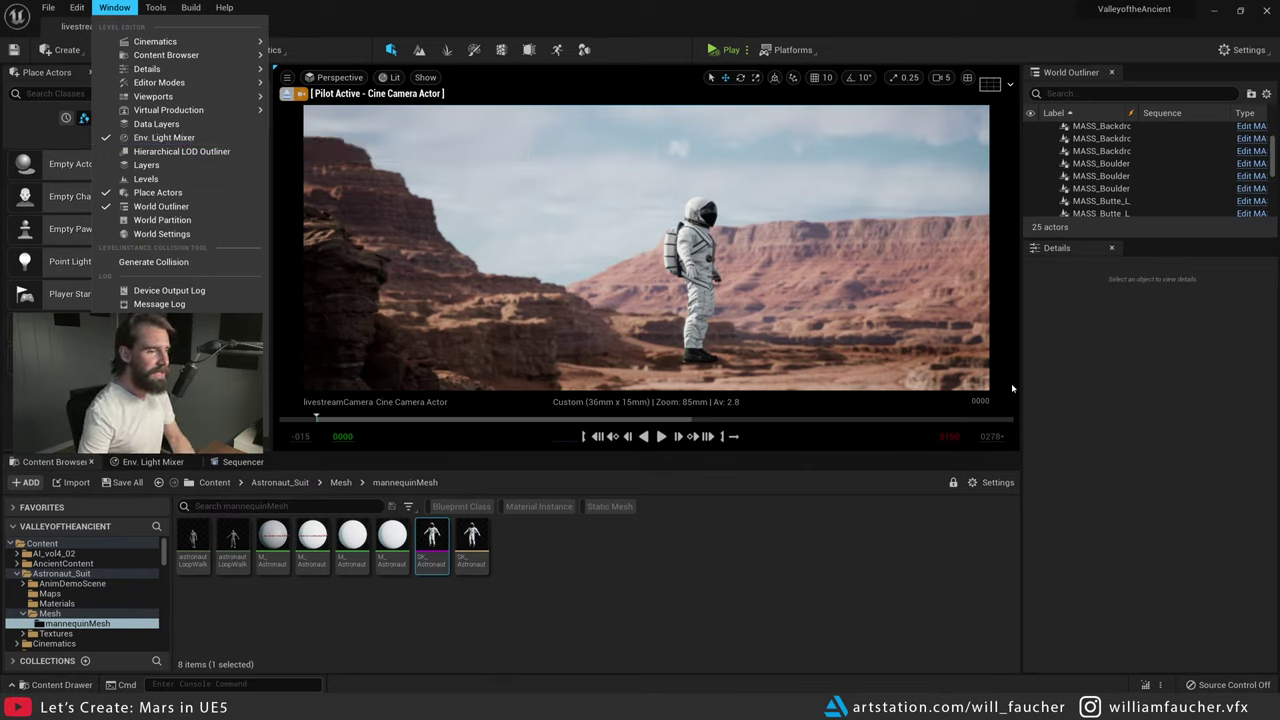
click(1158, 376)
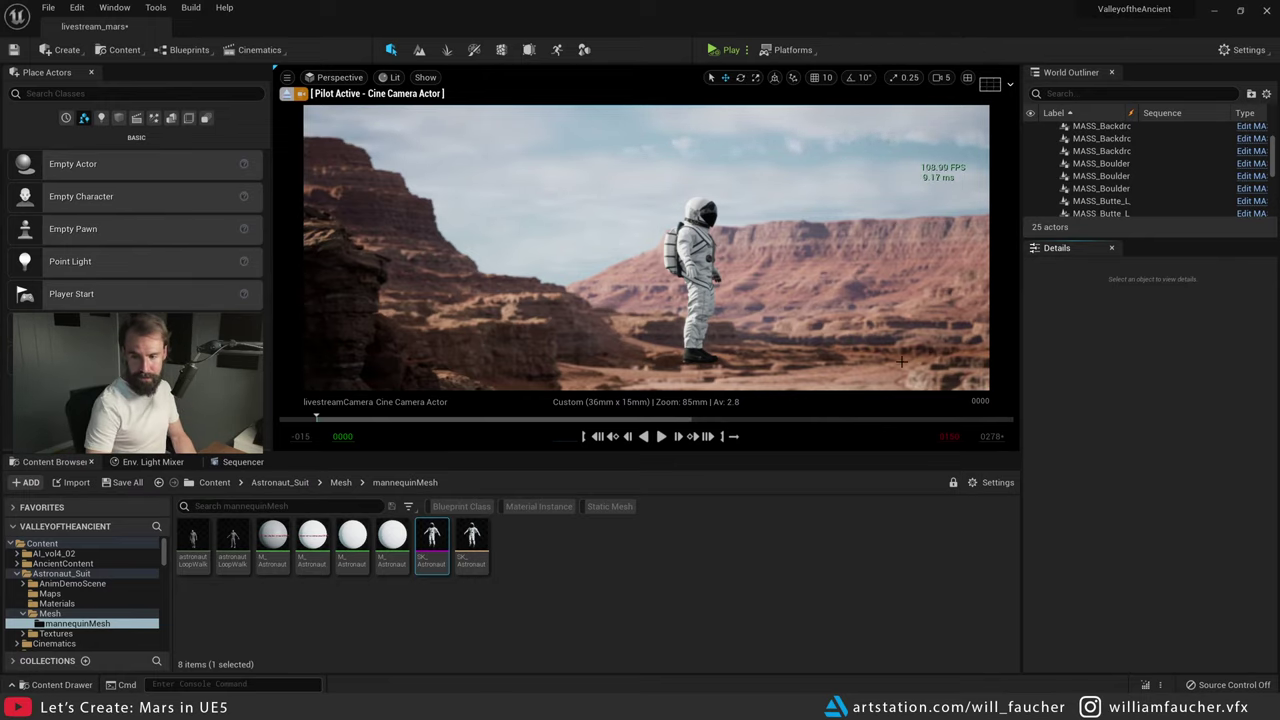
- Place MASS_Butte_S_04_BP from the MASS folder in the astronaut shot and lower it behind the astronaut to a height of about -208
mouse_move(687, 338)
right_down()
mouse_move(687, 318)
mouse_move(656, 296)
mouse_move(708, 352)
right_up()
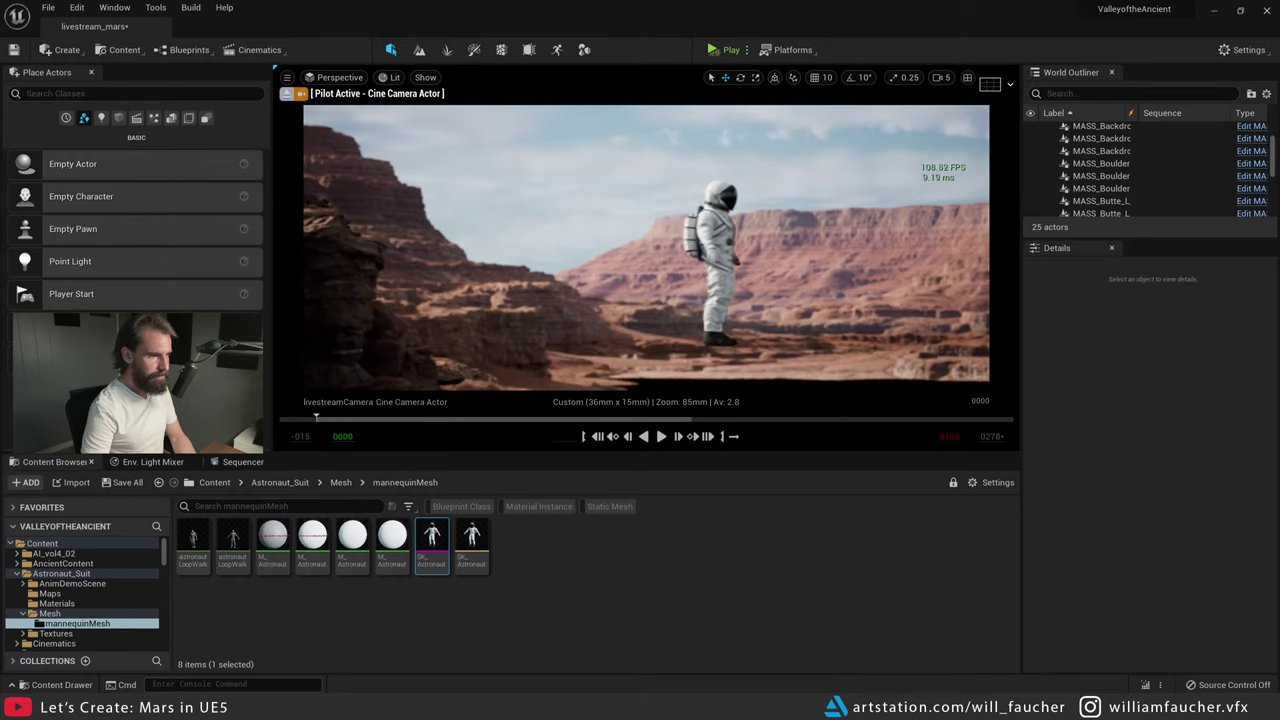
click(517, 290)
click(1150, 552)
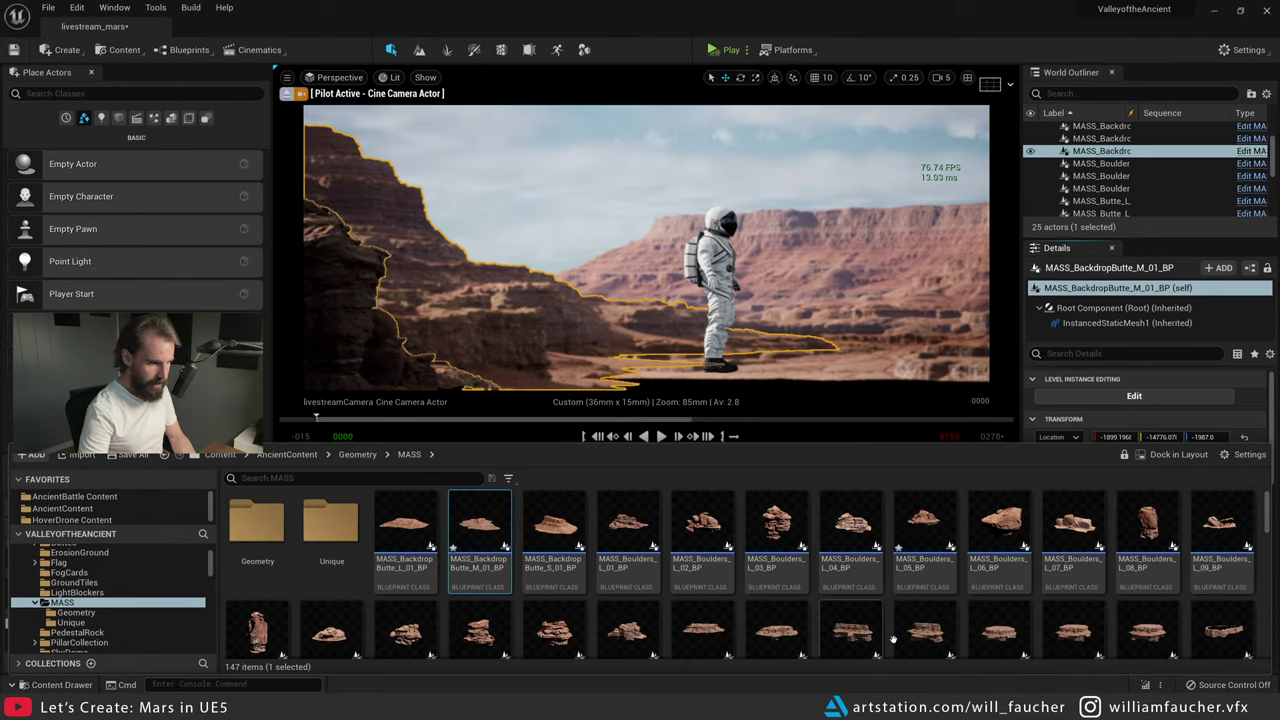
scroll(1013, 603, down, 1)
scroll(1013, 603, down, 1)
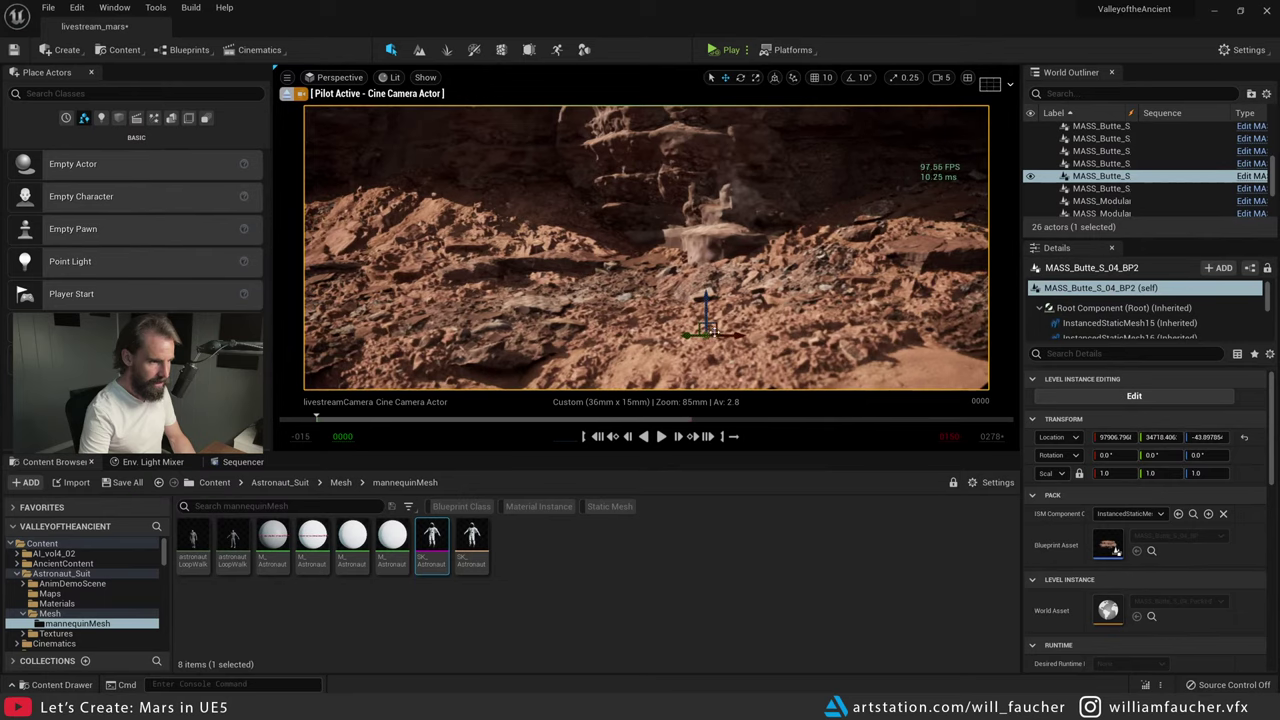
drag(687, 336, 641, 388)
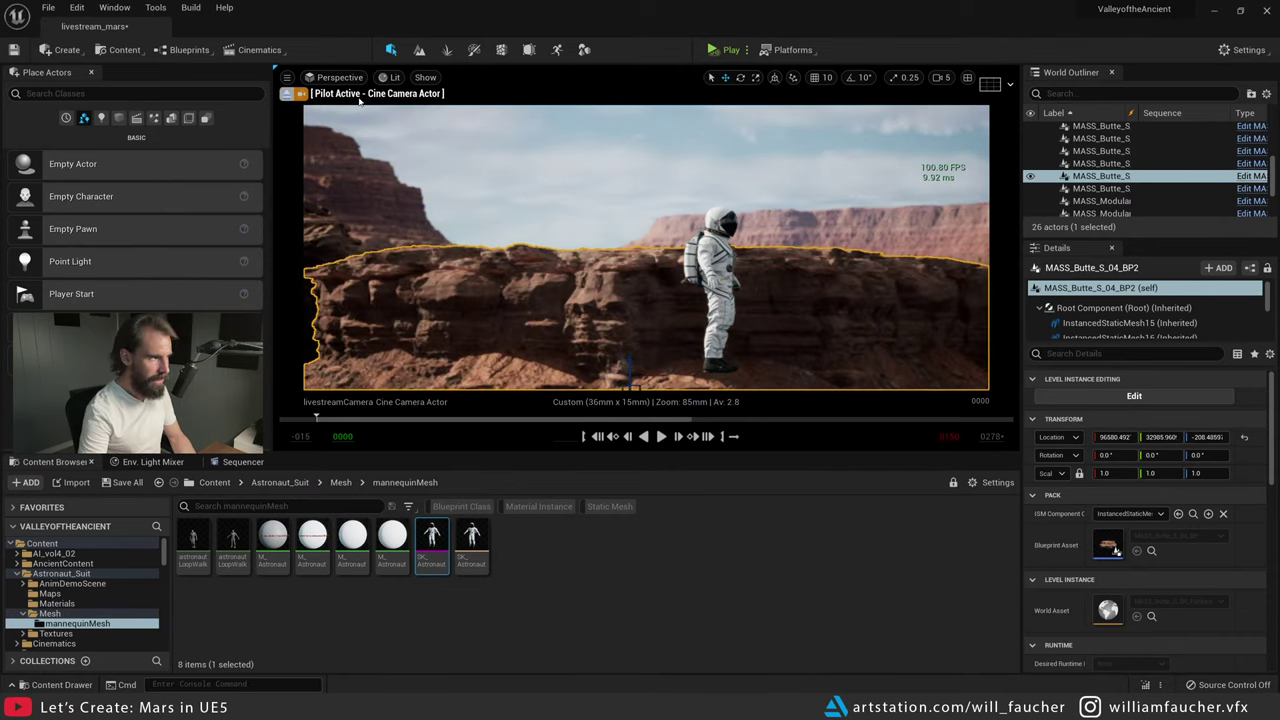
- Stop piloting the camera and move the new small butte beneath the astronaut, at about X 97830, Y 34754, Z -423
click(287, 93)
right_drag(779, 240, 779, 285)
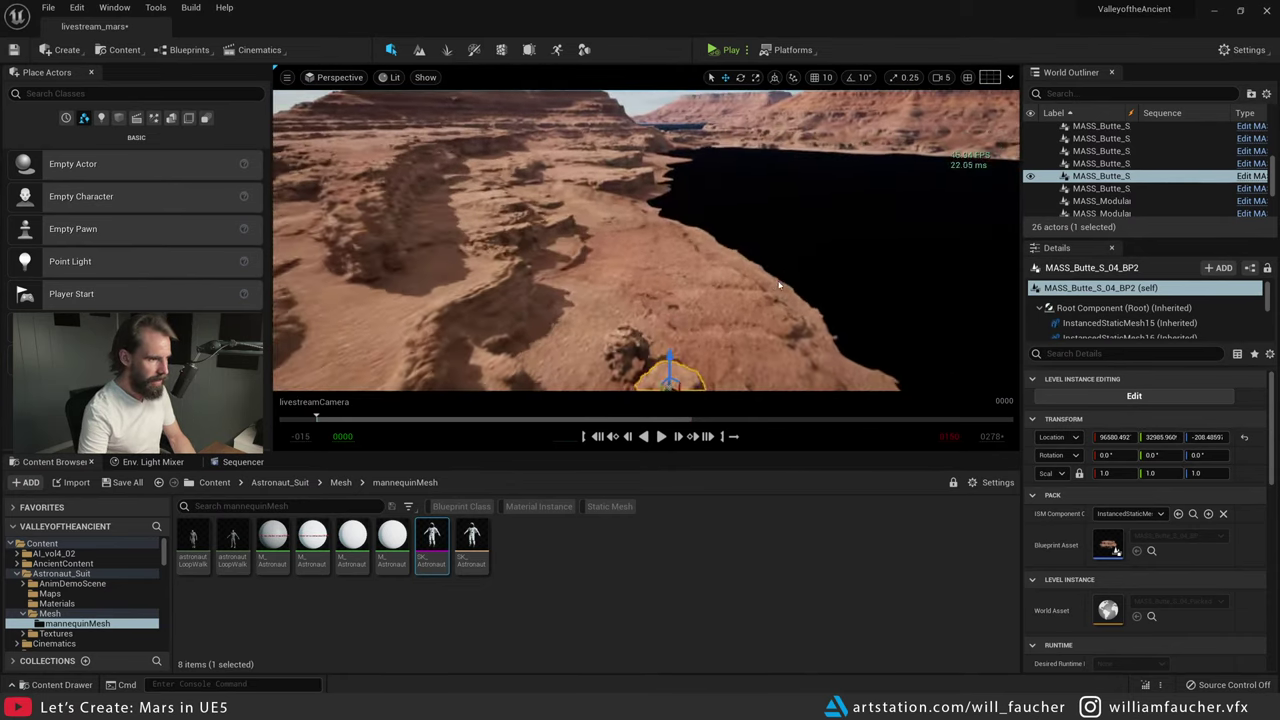
key(f)
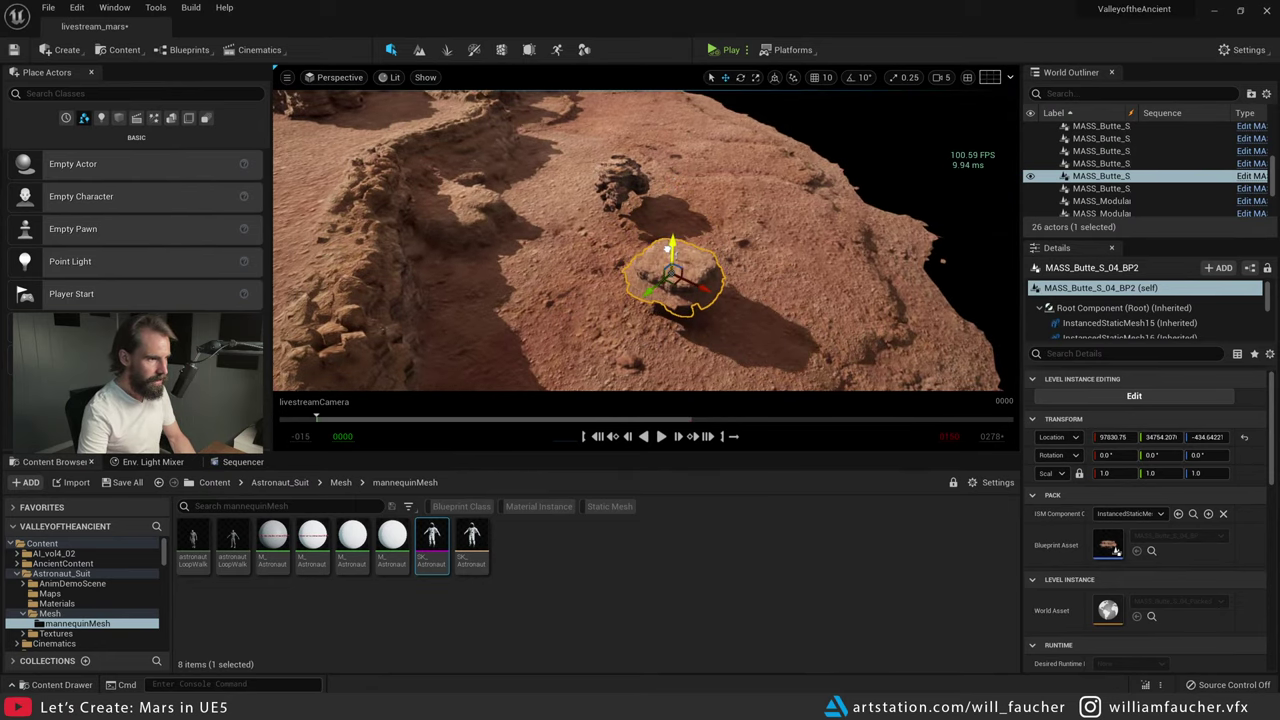
drag(667, 249, 667, 228)
key(f)
scroll(648, 217, up, 5)
scroll(648, 217, down, 5)
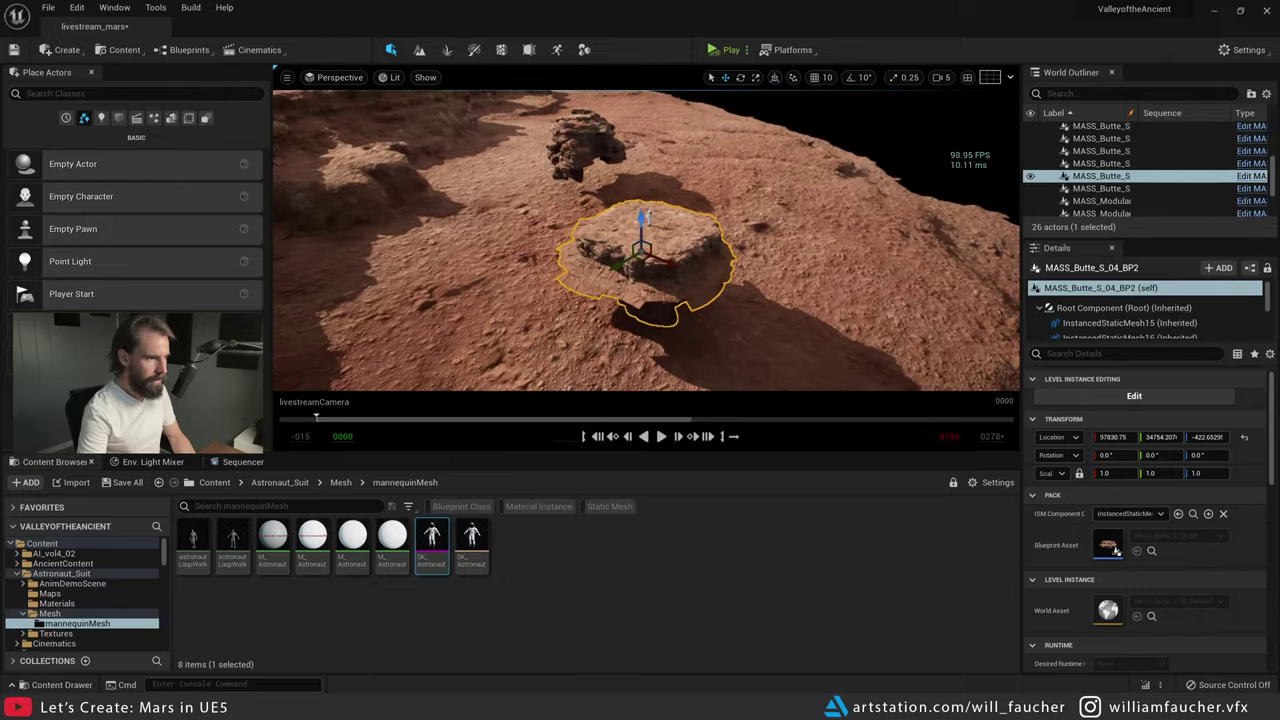
- Lower the small butte to about Z -427 so its surface meets the astronaut's feet, and pilot the Cine Camera Actor again
right_drag(646, 240, 645, 210)
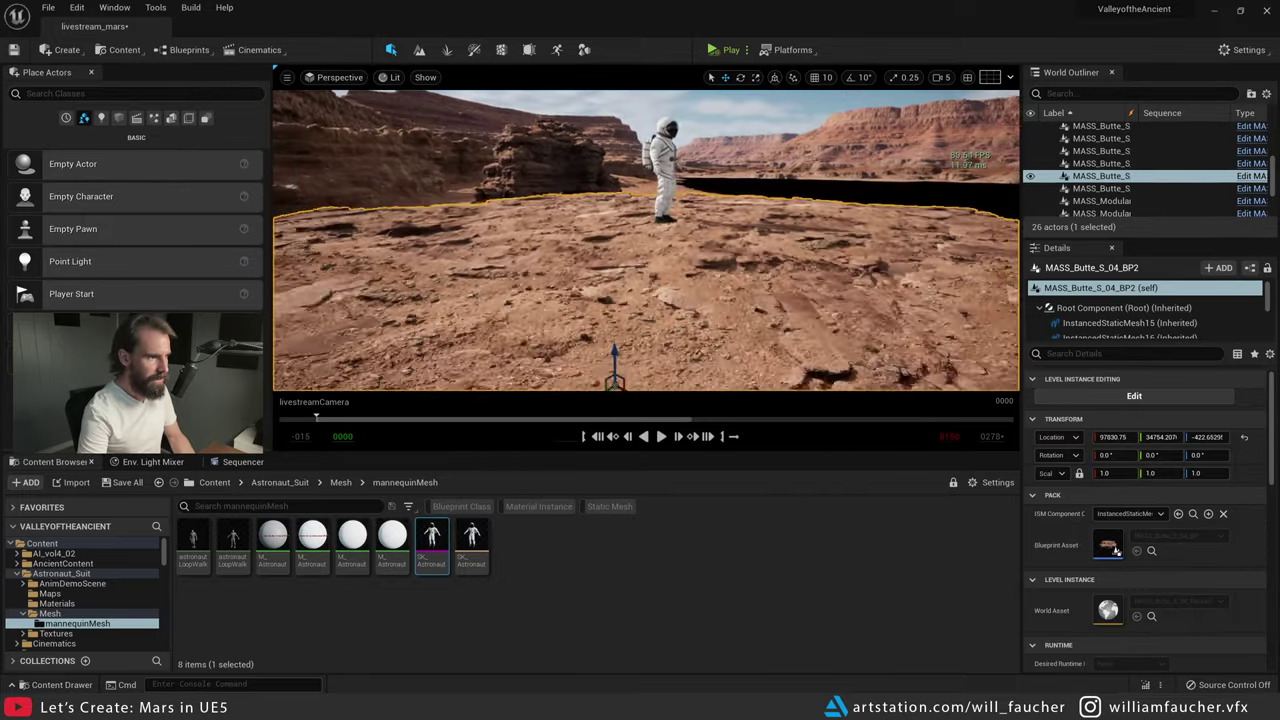
right_drag(687, 310, 687, 301)
drag(615, 387, 614, 388)
right_drag(745, 205, 742, 170)
click(243, 461)
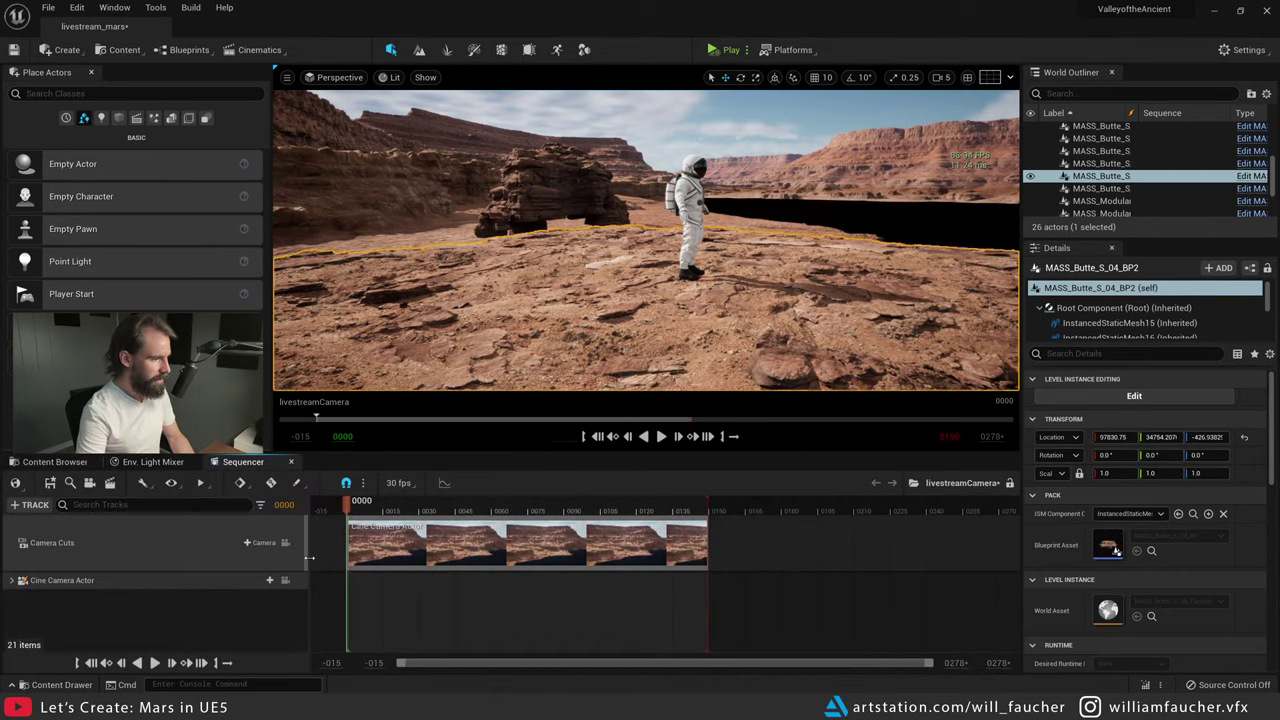
click(285, 581)
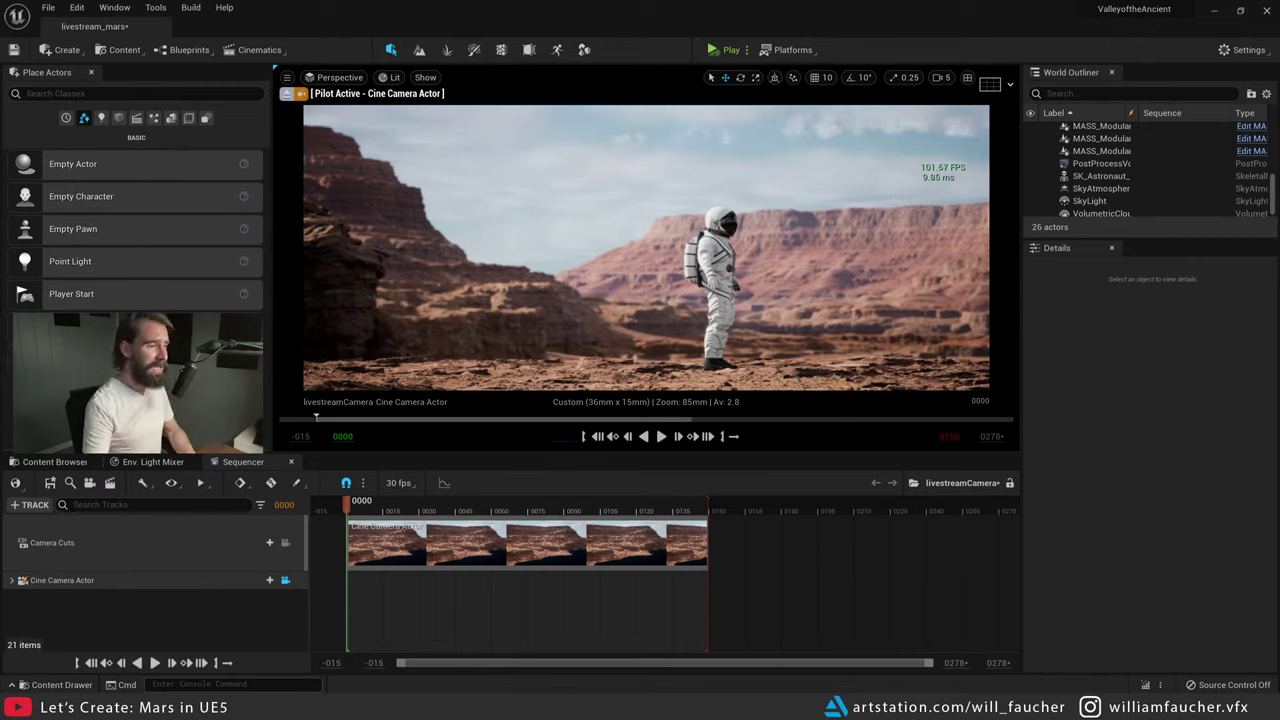
- Duplicate the large backdrop butte behind the astronaut and place the copy in the distant gap at about X -464293, Y -543298, Z 15394
click(821, 280)
alt+drag(877, 323, 541, 294)
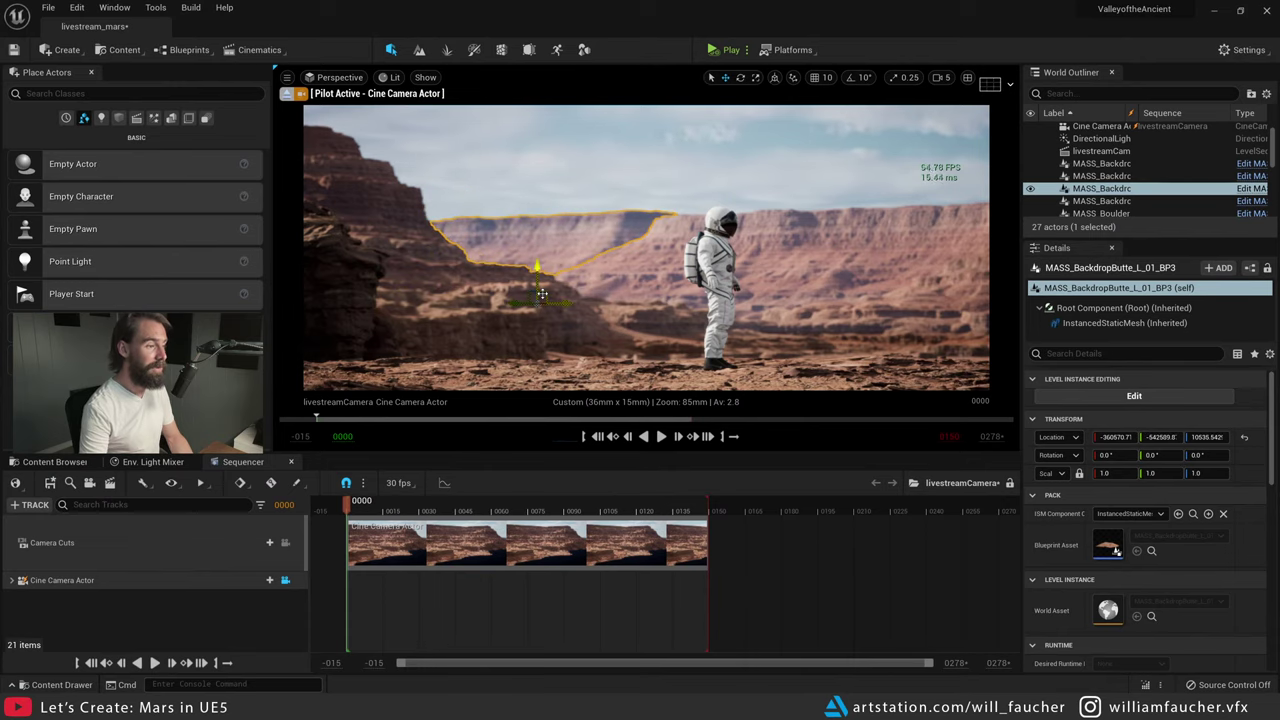
mouse_move(534, 299)
right_down()
mouse_move(342, 299)
mouse_move(534, 299)
right_up()
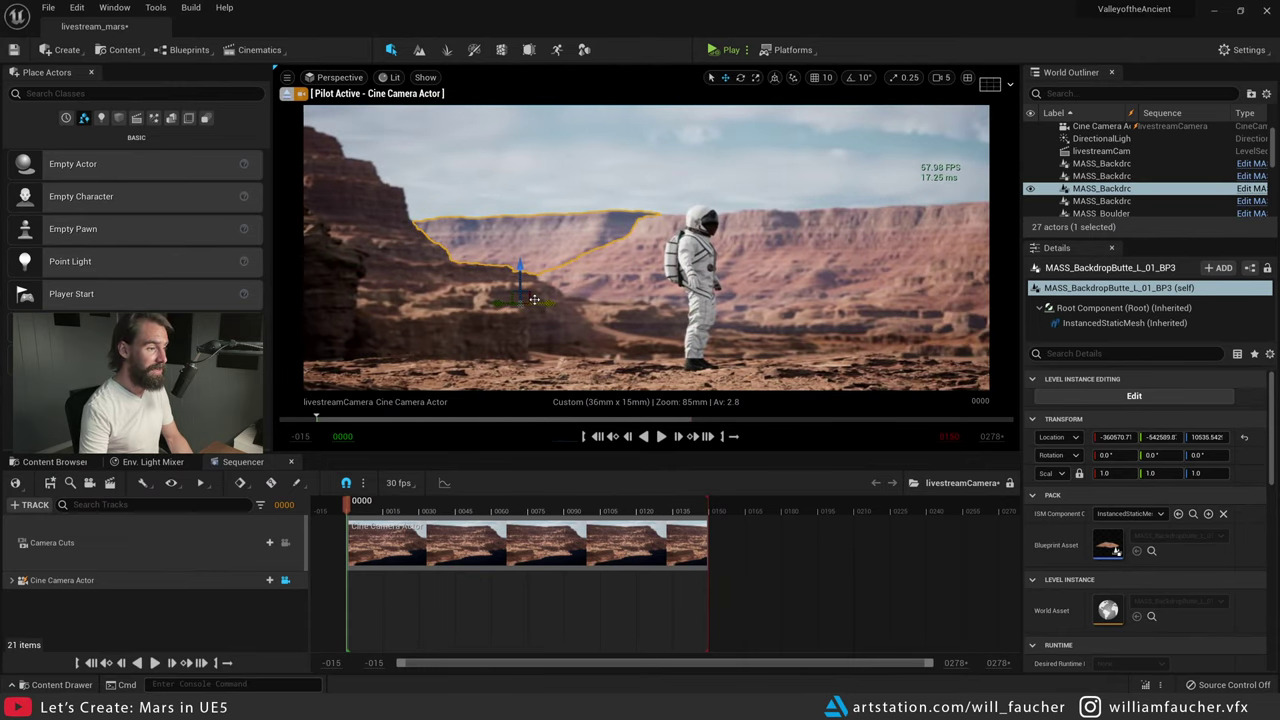
drag(529, 295, 365, 285)
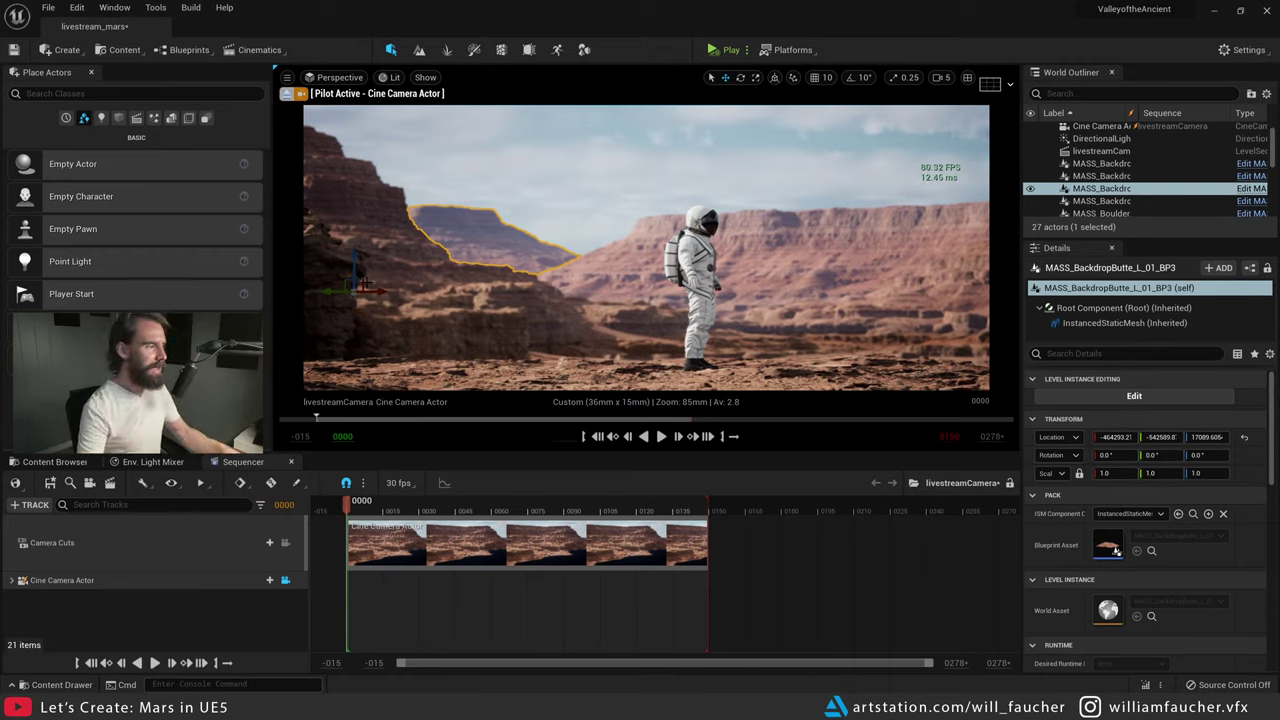
drag(351, 280, 350, 287)
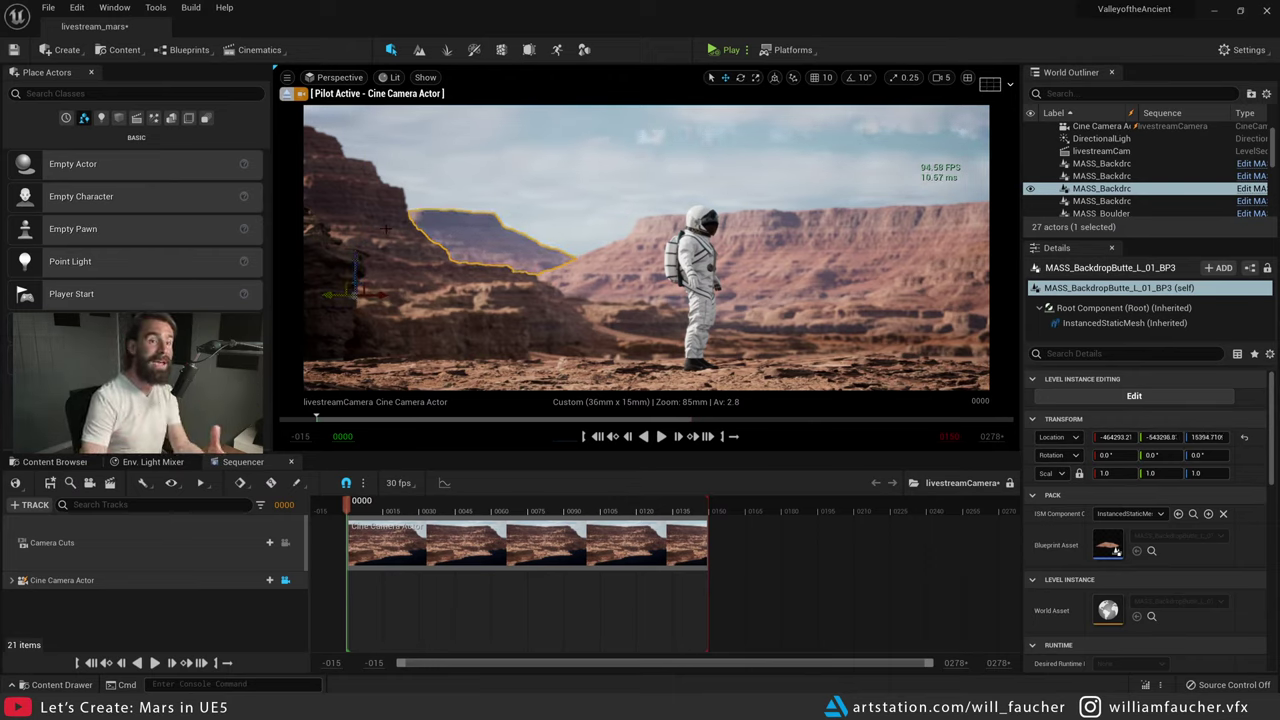
key(Escape)
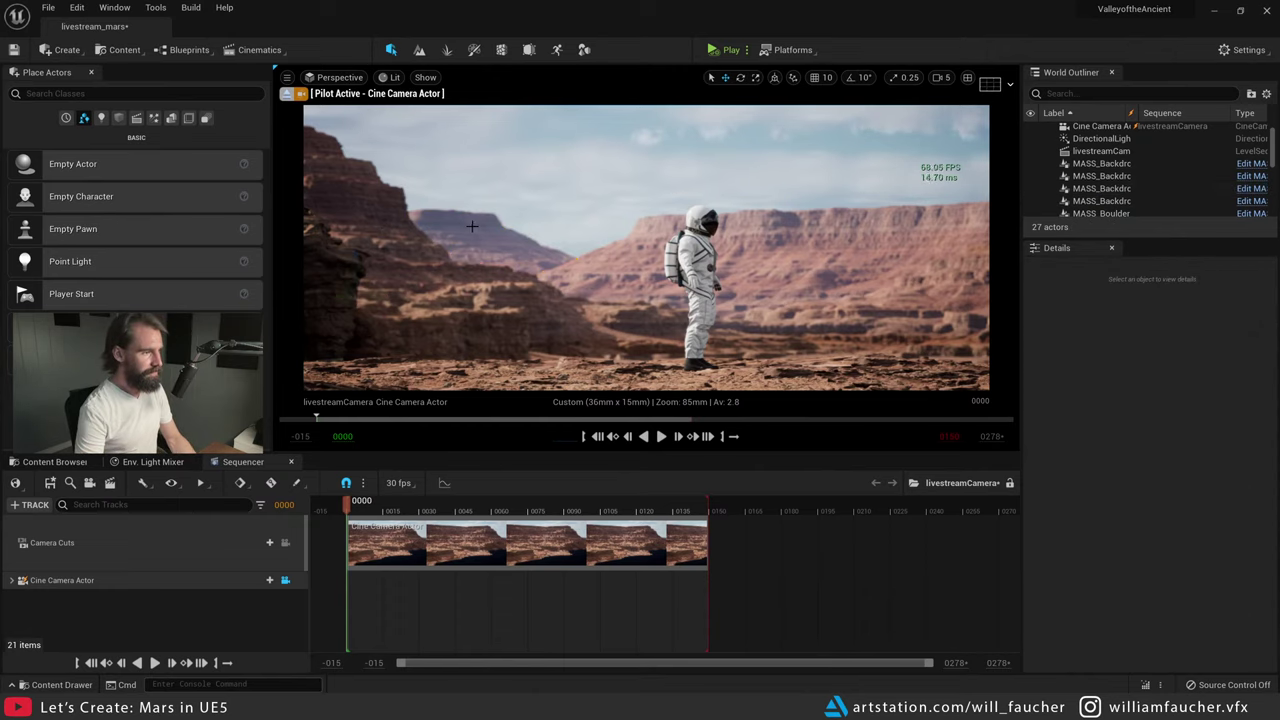
- Push the distant butte copy farther back, to about X -537114 and Y -651823
click(490, 231)
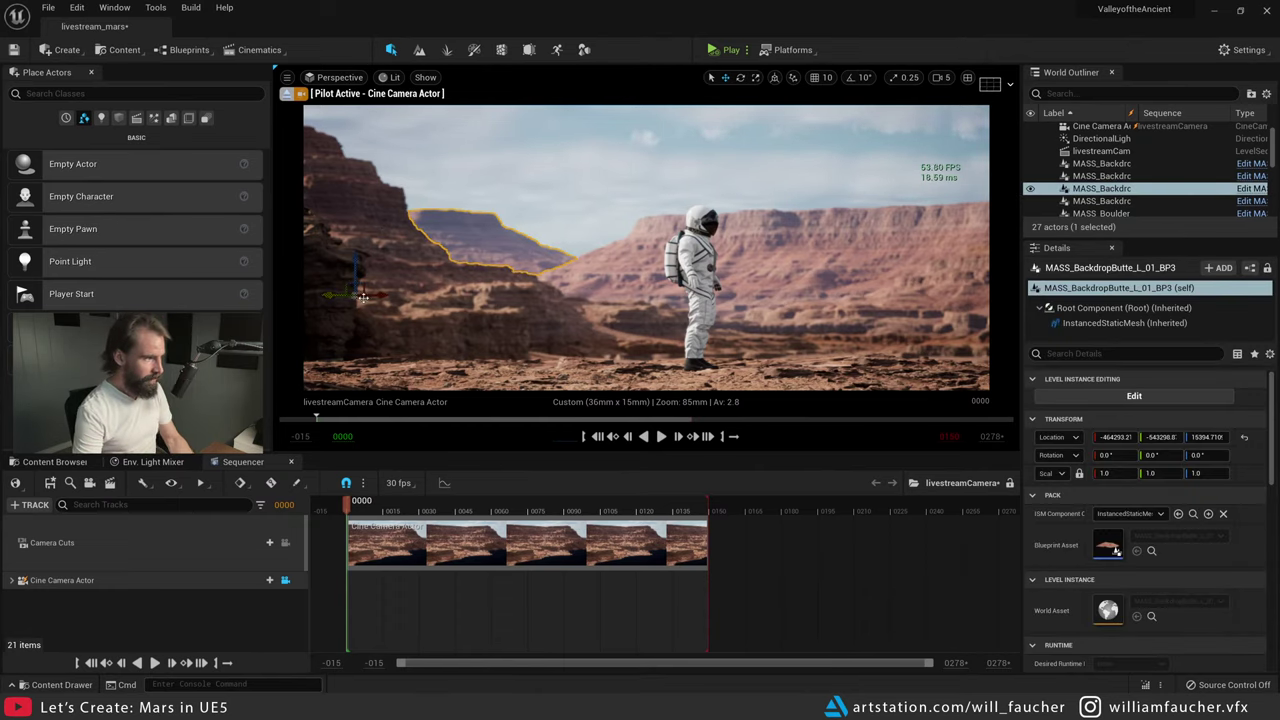
drag(330, 295, 432, 292)
key(Escape)
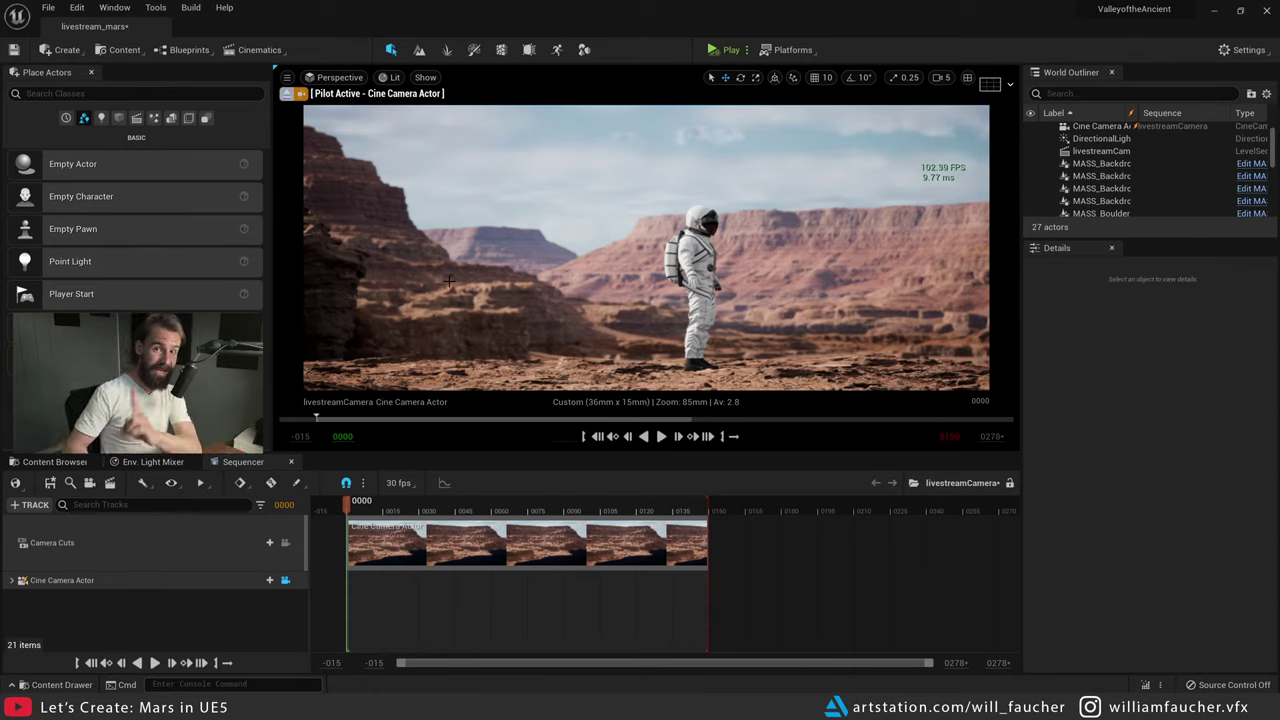
click(519, 241)
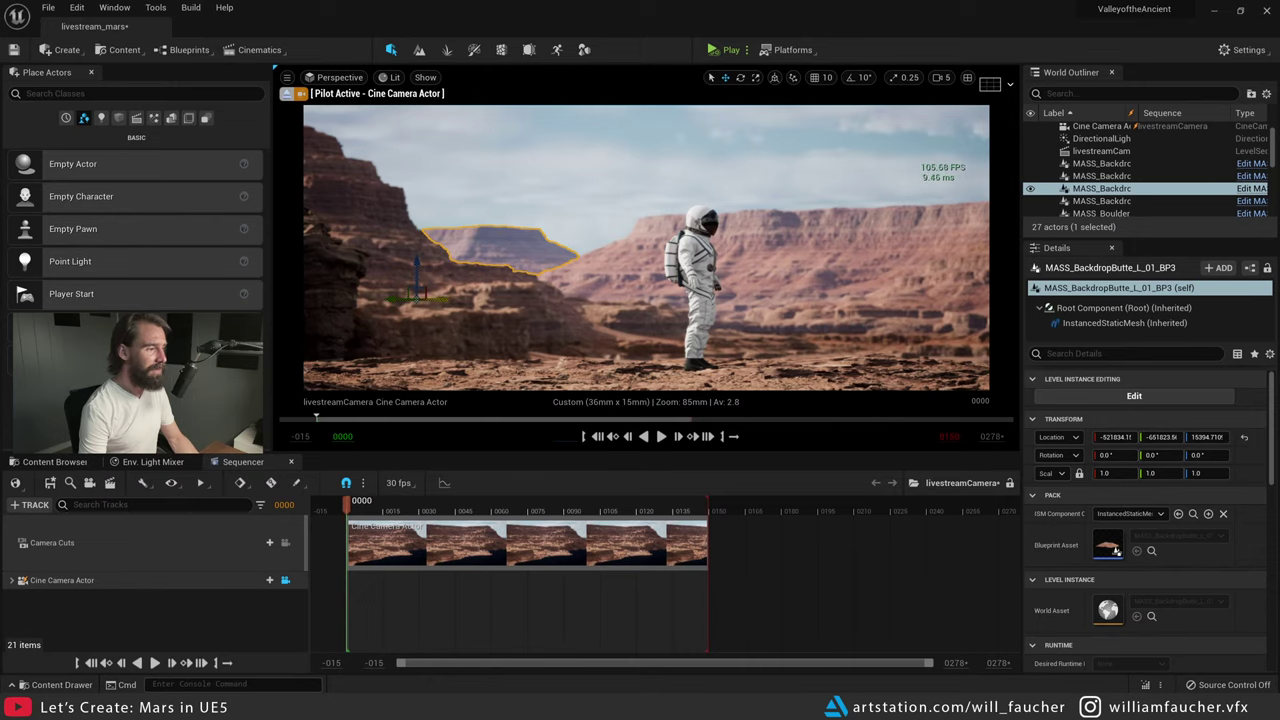
drag(438, 298, 421, 295)
key(Escape)
- Try adding another copy of the distant butte behind the astronaut, at about X -583432, Y -915197
click(480, 243)
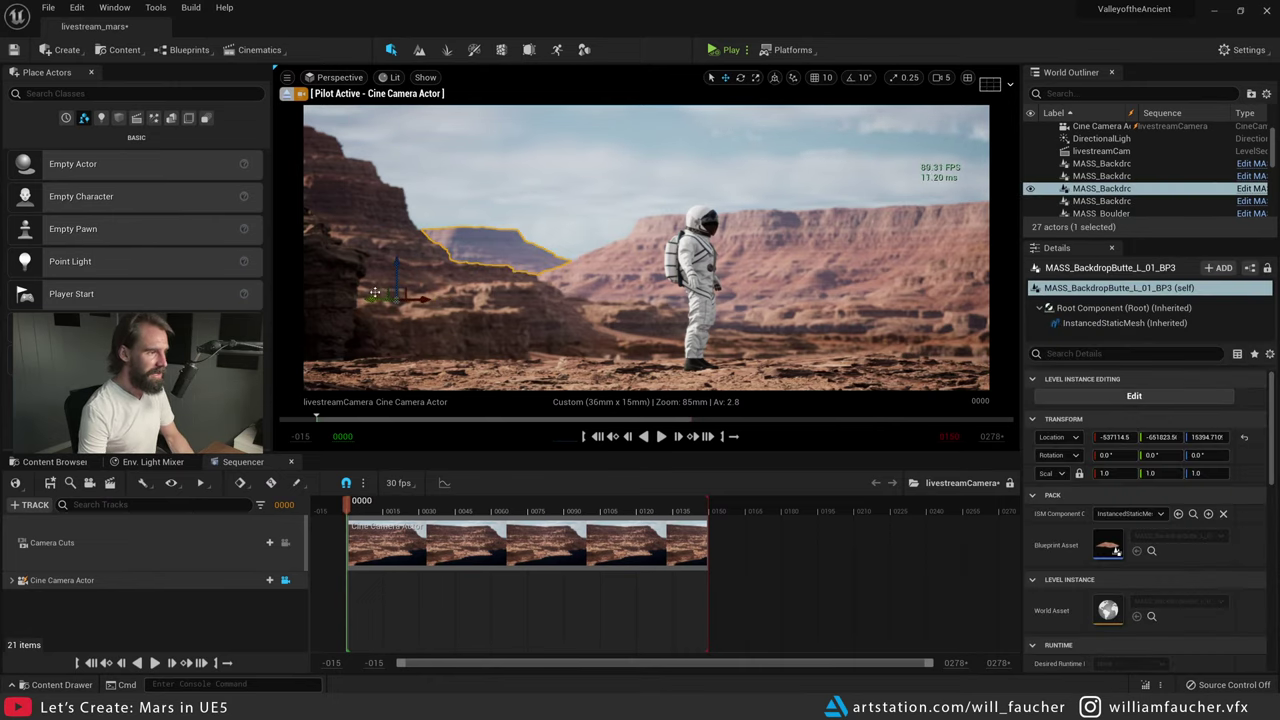
alt+drag(380, 296, 596, 285)
key(Escape)
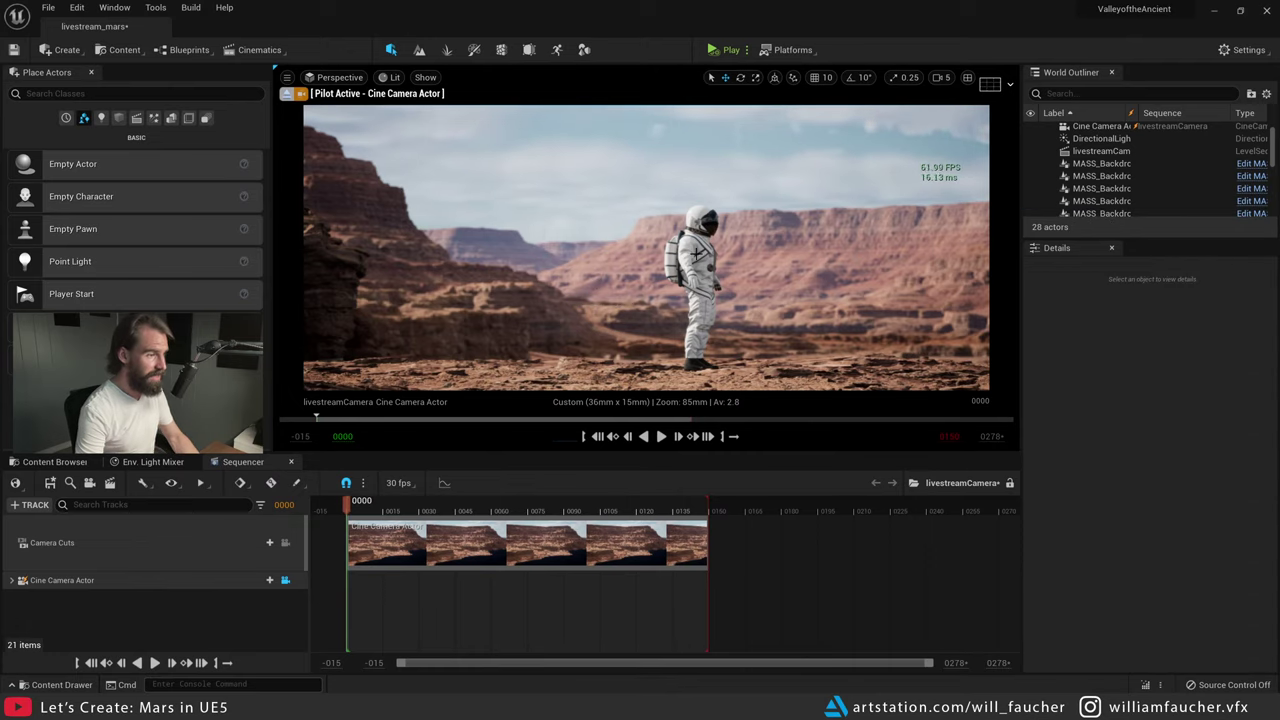
- Shift the large backdrop butte MASS_BackdropButte_L_01_BP2 farther right in the astronaut shot
click(822, 298)
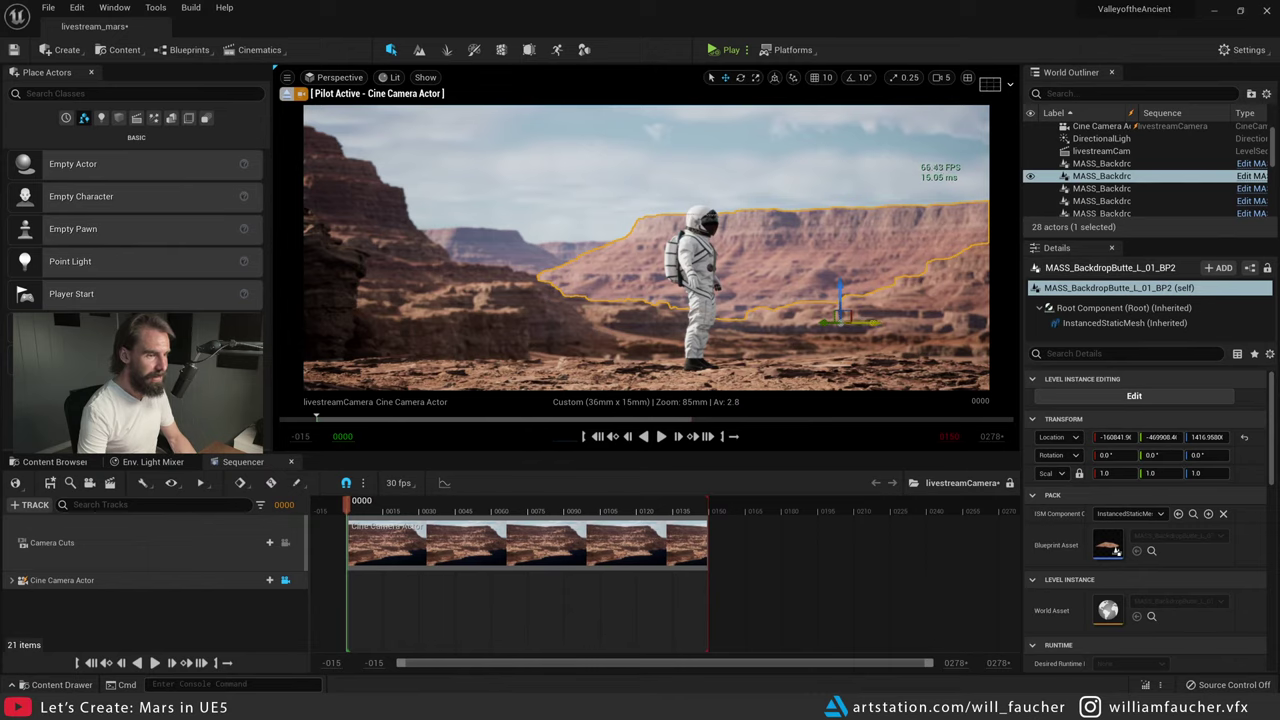
drag(852, 318, 955, 314)
drag(1085, 330, 889, 331)
key(Escape)
- Delete the farthest backdrop butte copy between the distant butte and the astronaut
click(642, 260)
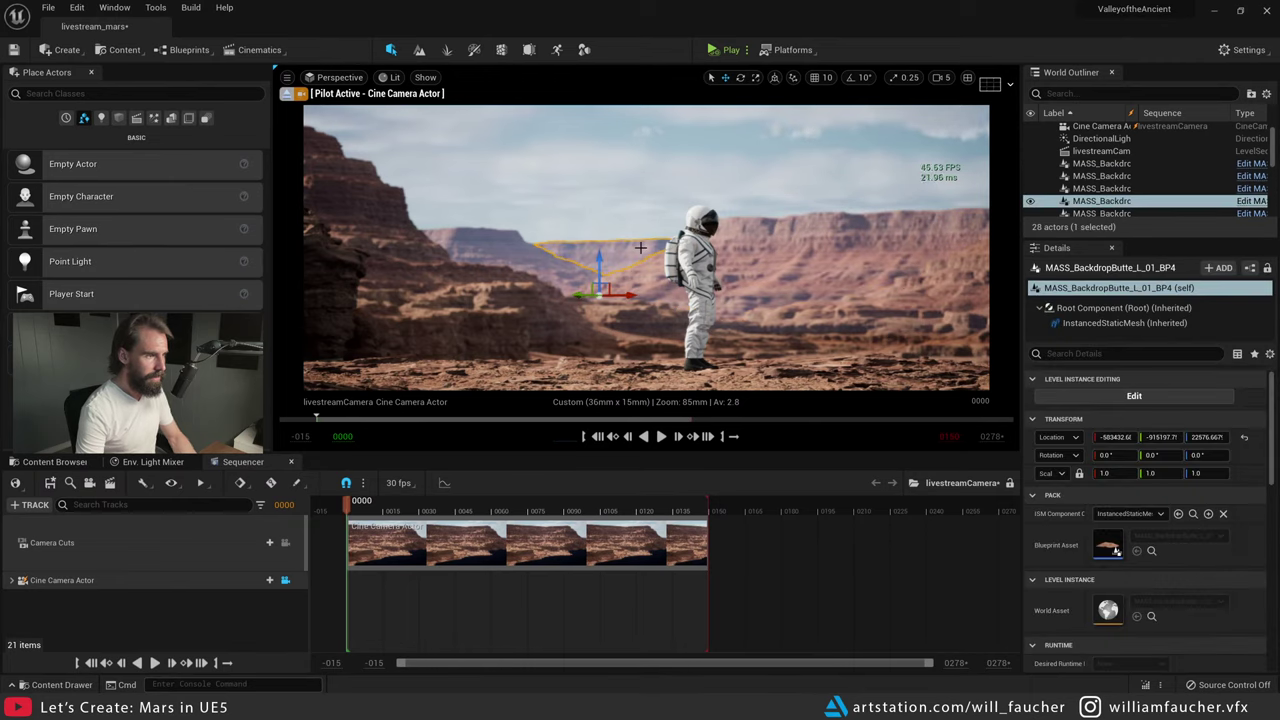
key(Delete)
click(506, 238)
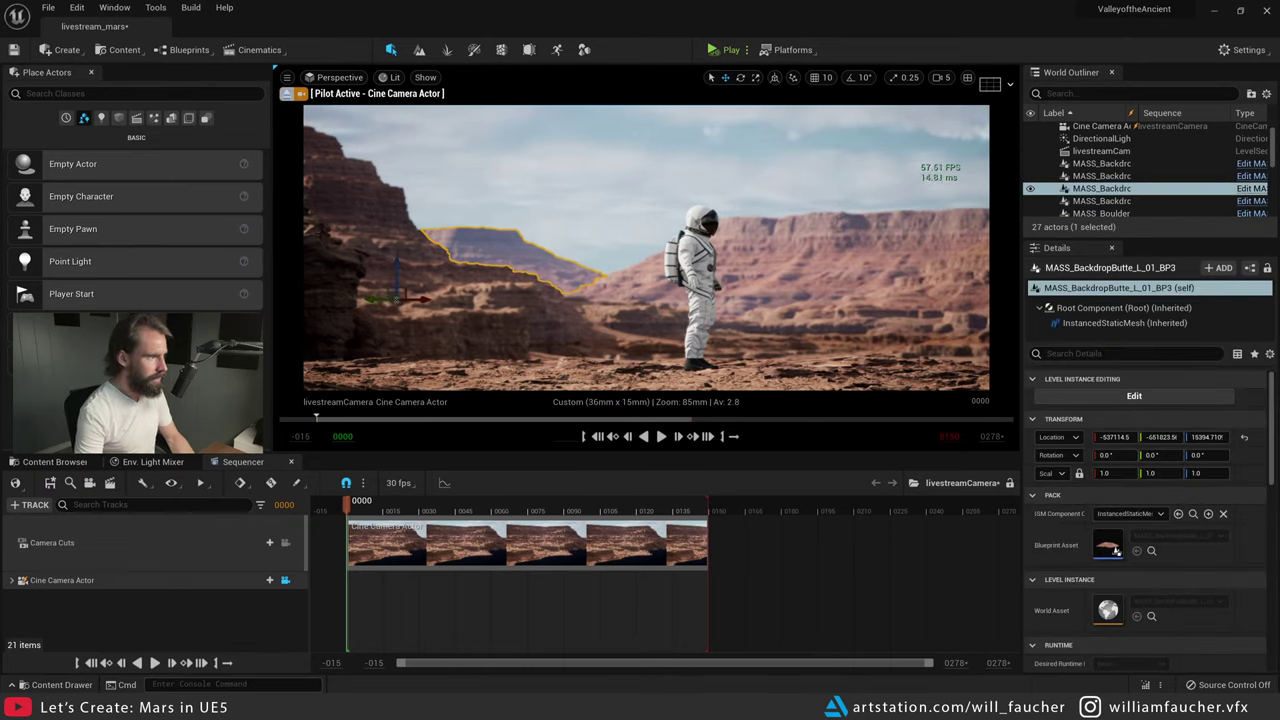
- Locate the left-hand butte's blueprint in the MASS folder and place another MASS_BackdropButte_M_01_BP in the level
click(380, 240)
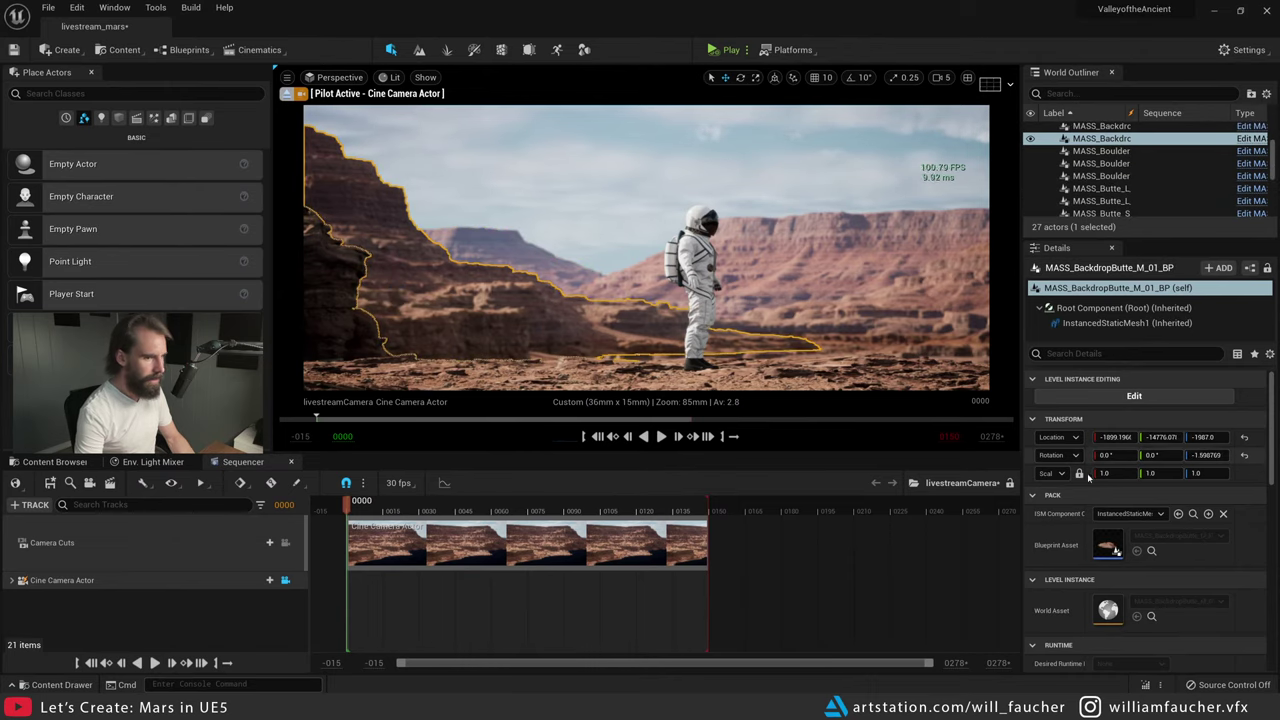
click(1151, 550)
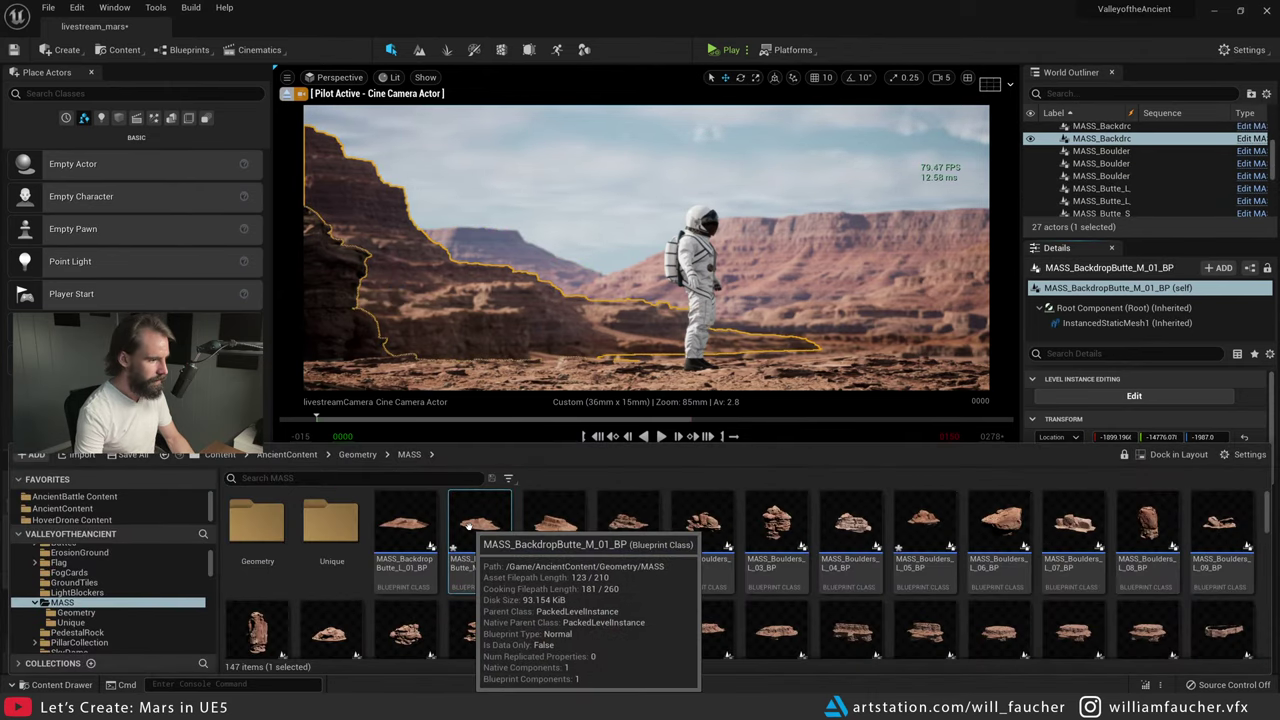
drag(468, 527, 985, 268)
right_drag(985, 268, 1005, 268)
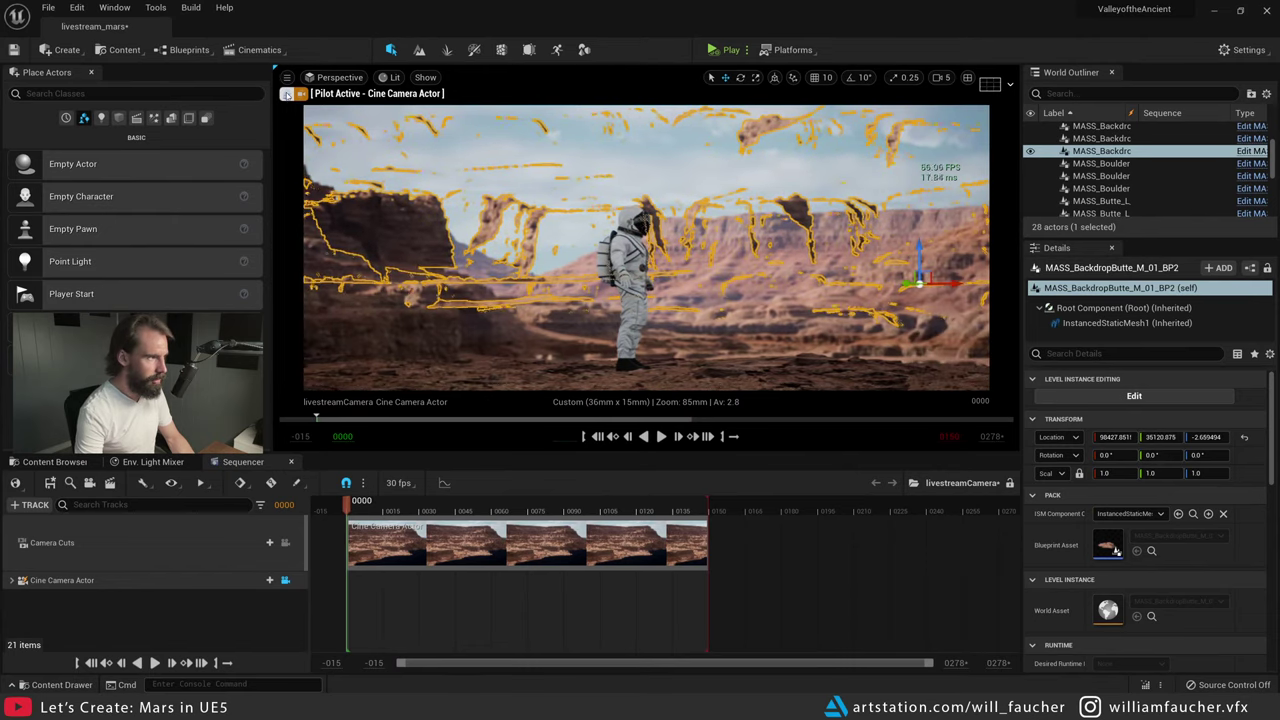
- Stop piloting the camera and move the new medium butte behind the existing buttes, to about X -124016, Y -249734
click(287, 94)
key(w)
mouse_move(553, 233)
right_down()
mouse_move(570, 260)
mouse_move(565, 310)
mouse_move(553, 233)
right_up()
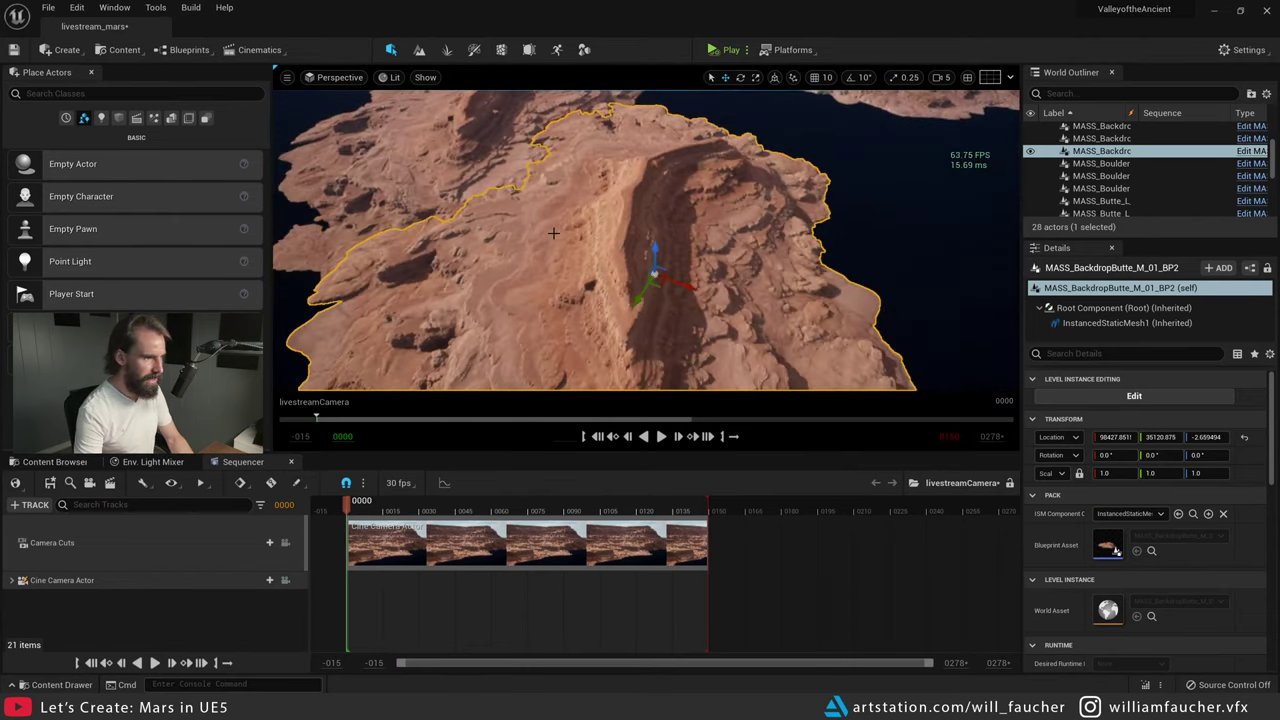
drag(657, 280, 649, 130)
right_drag(649, 189, 649, 110)
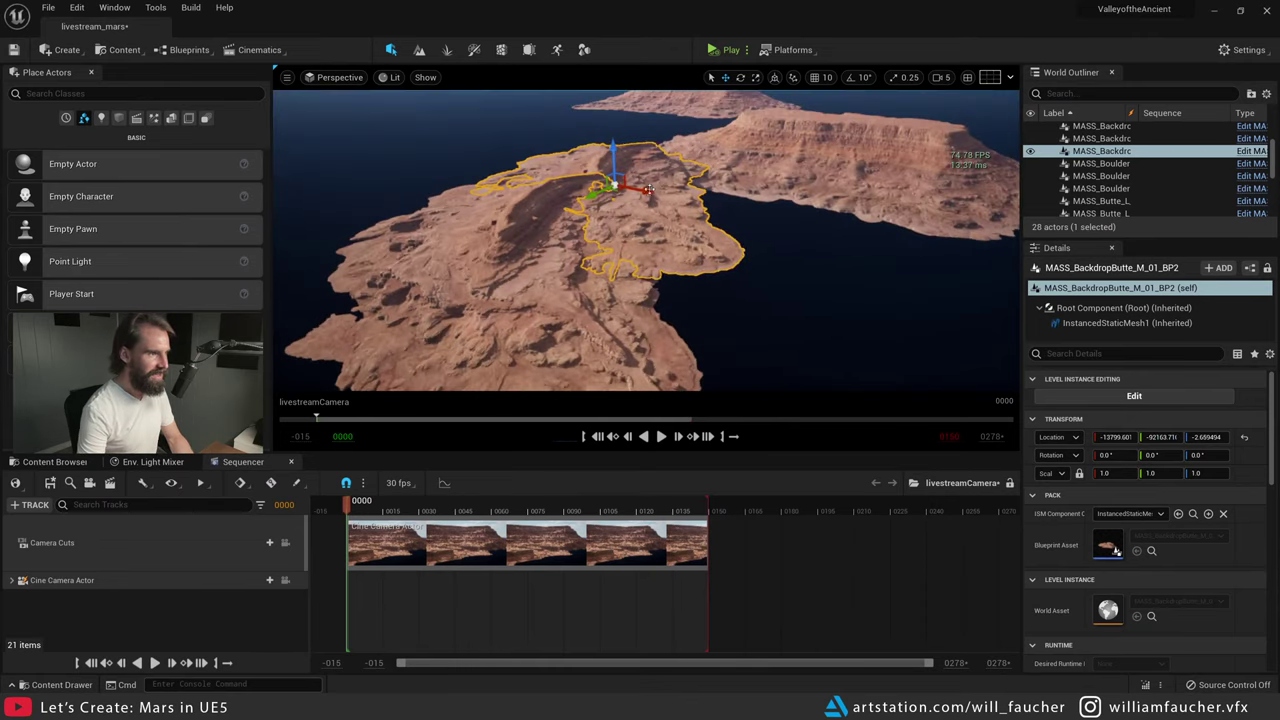
drag(616, 197, 619, 142)
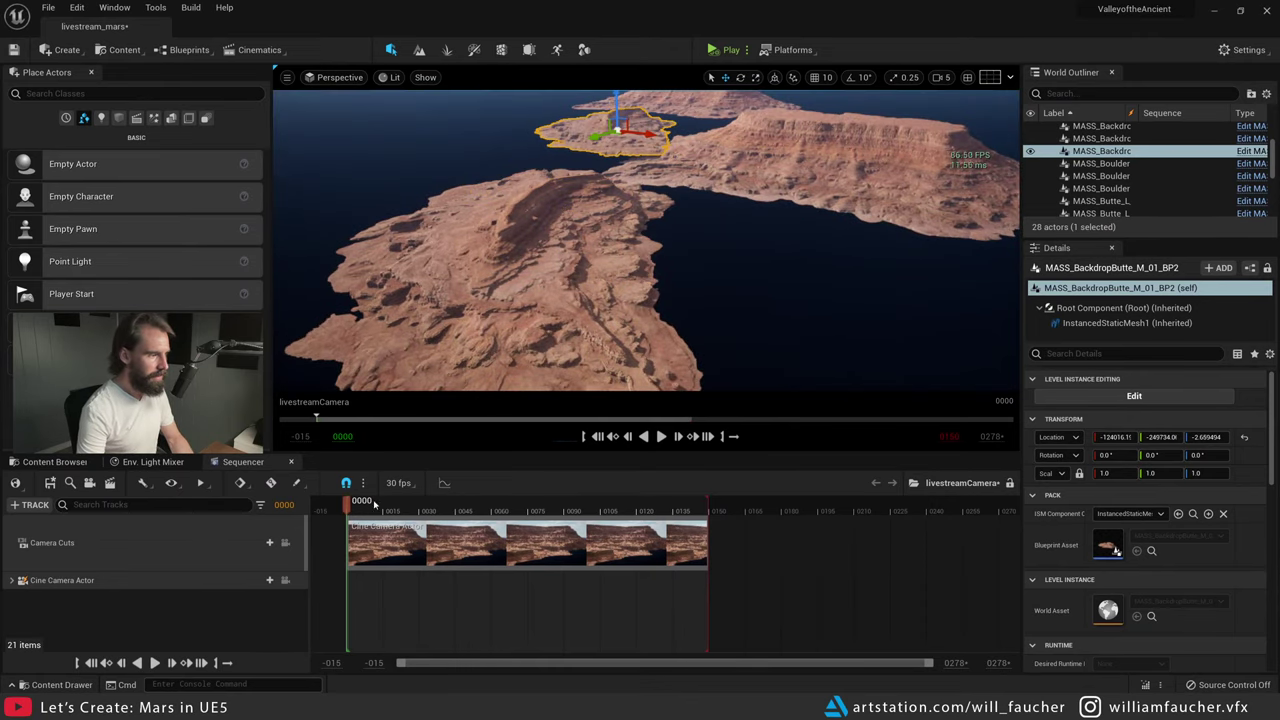
- Pilot the Cine Camera Actor and set the new medium butte far behind the astronaut, scaled to about 2.18 and rotated about 199°
click(285, 580)
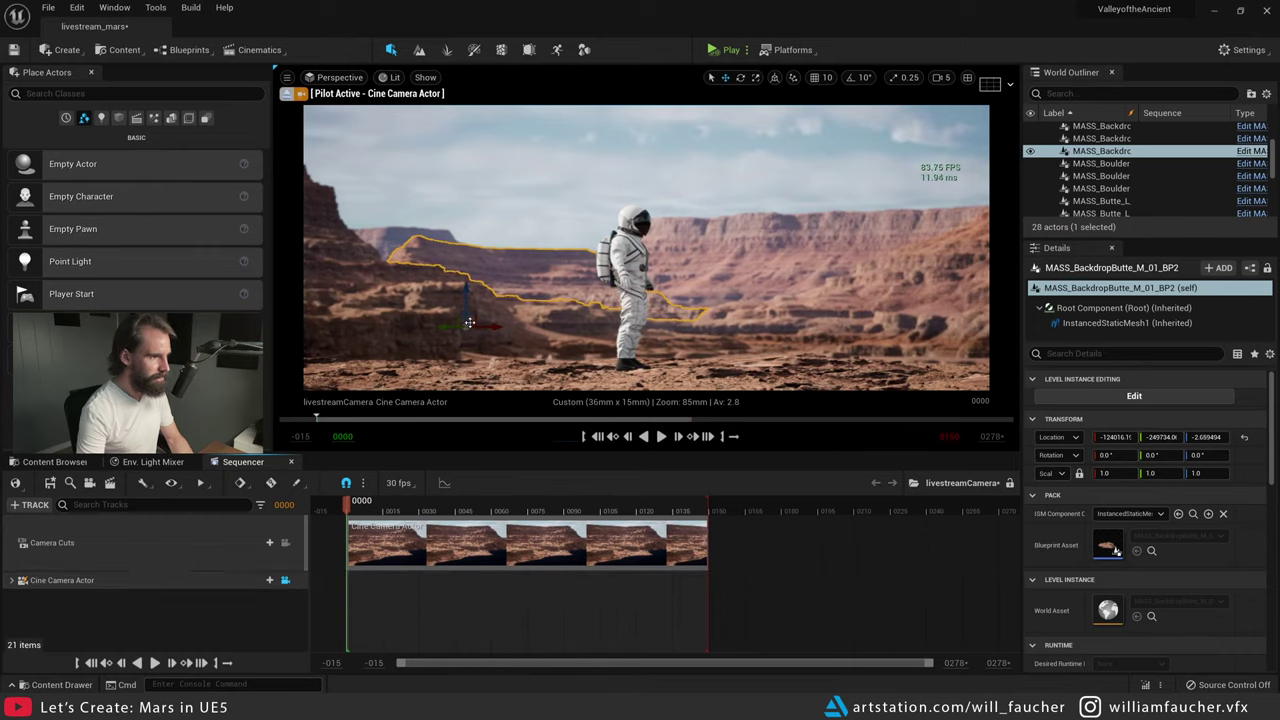
drag(469, 323, 494, 301)
key(r)
key(w)
drag(428, 325, 497, 313)
key(e)
key(w)
key(Escape)
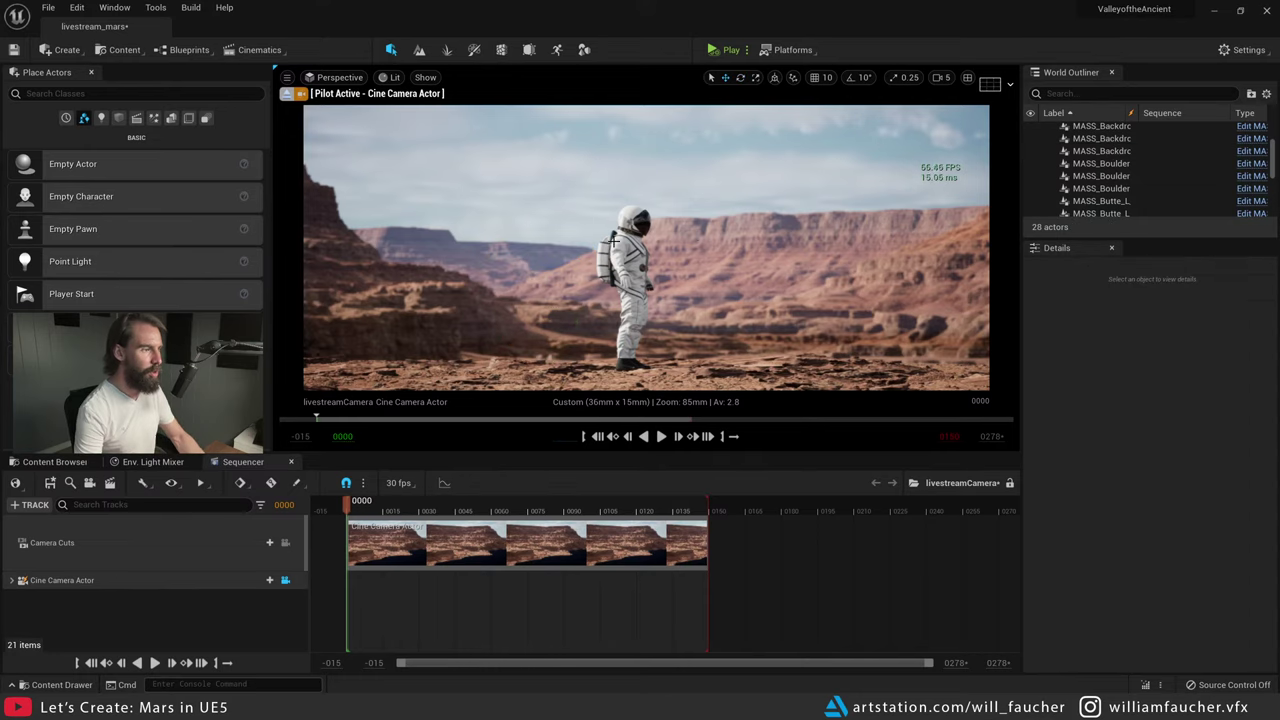
- Shift the distant medium butte slightly left in the shot, to about X -558643, Y -863888
click(507, 304)
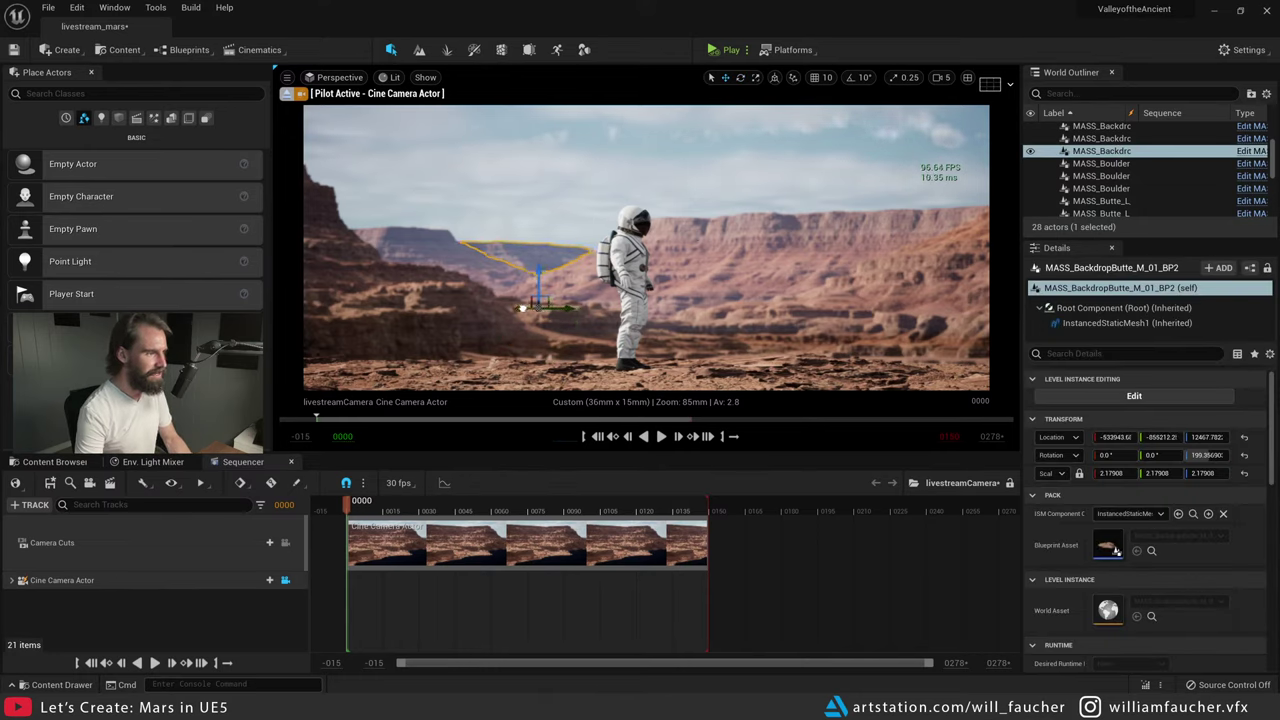
key(Escape)
click(538, 253)
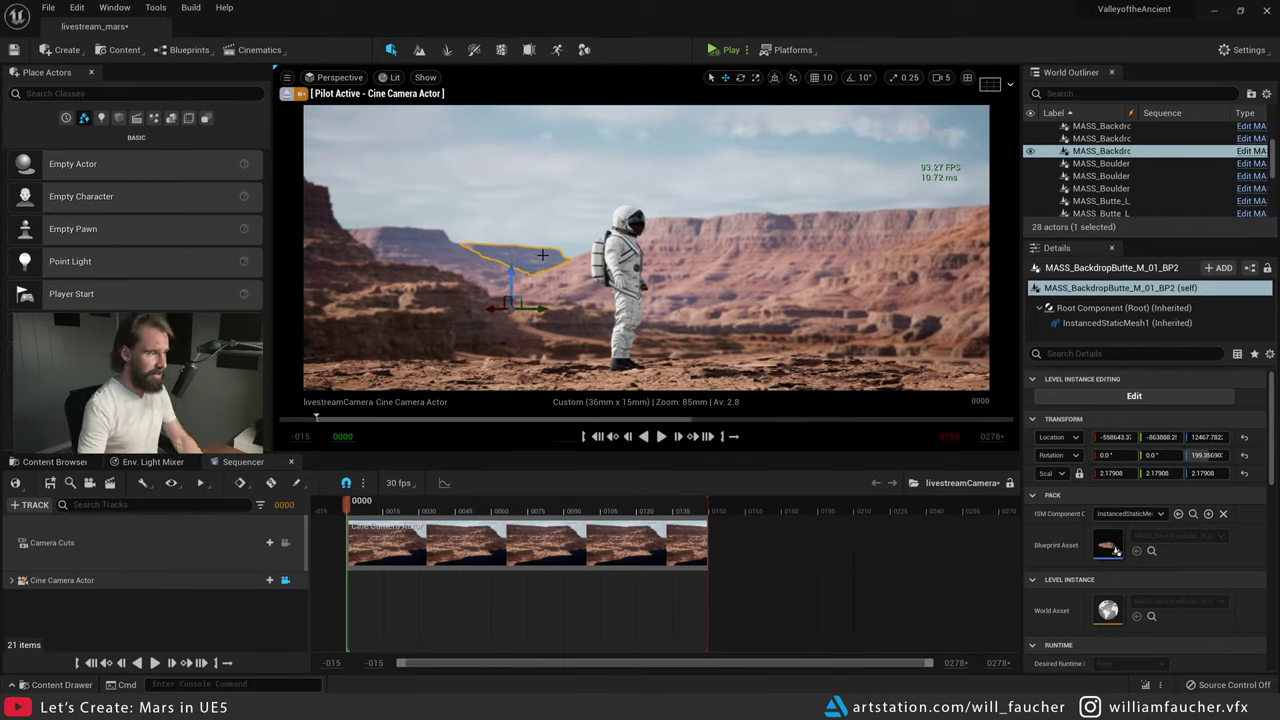
- Push the distant medium butte farther back to about X -622567, Y -1011273, and enlarge it to a scale of about 6.27
key(Delete)
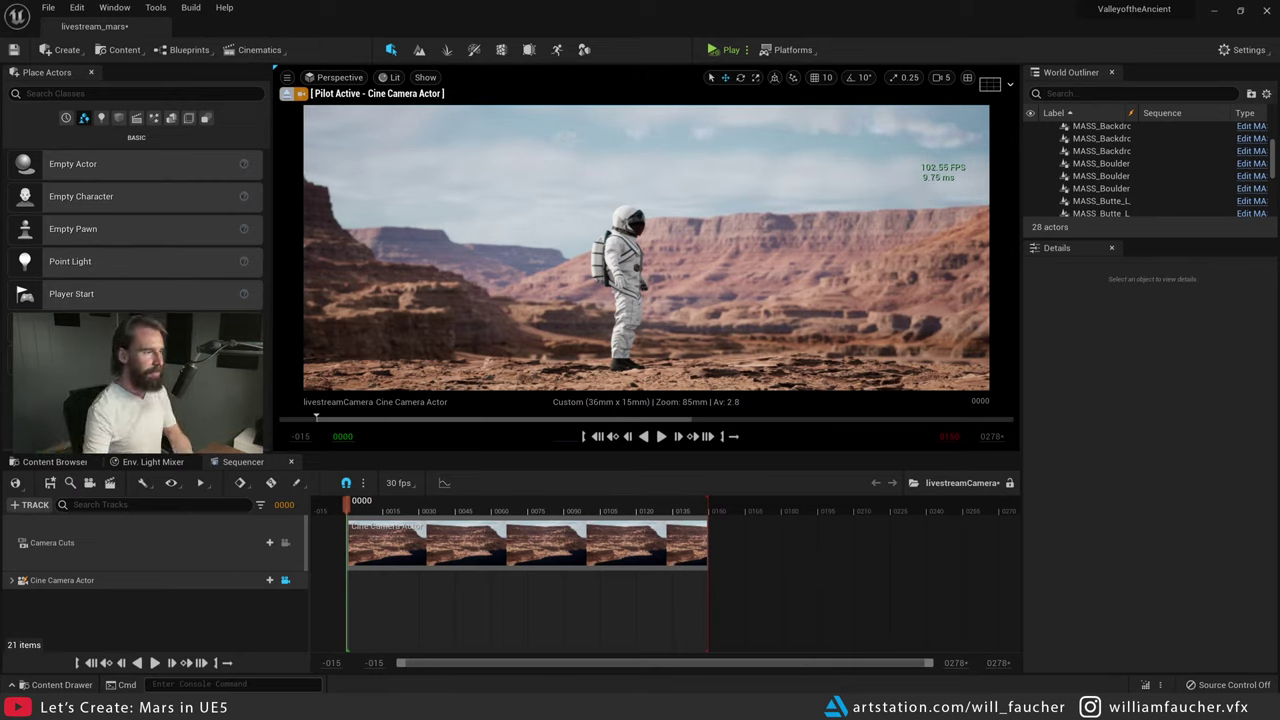
click(500, 251)
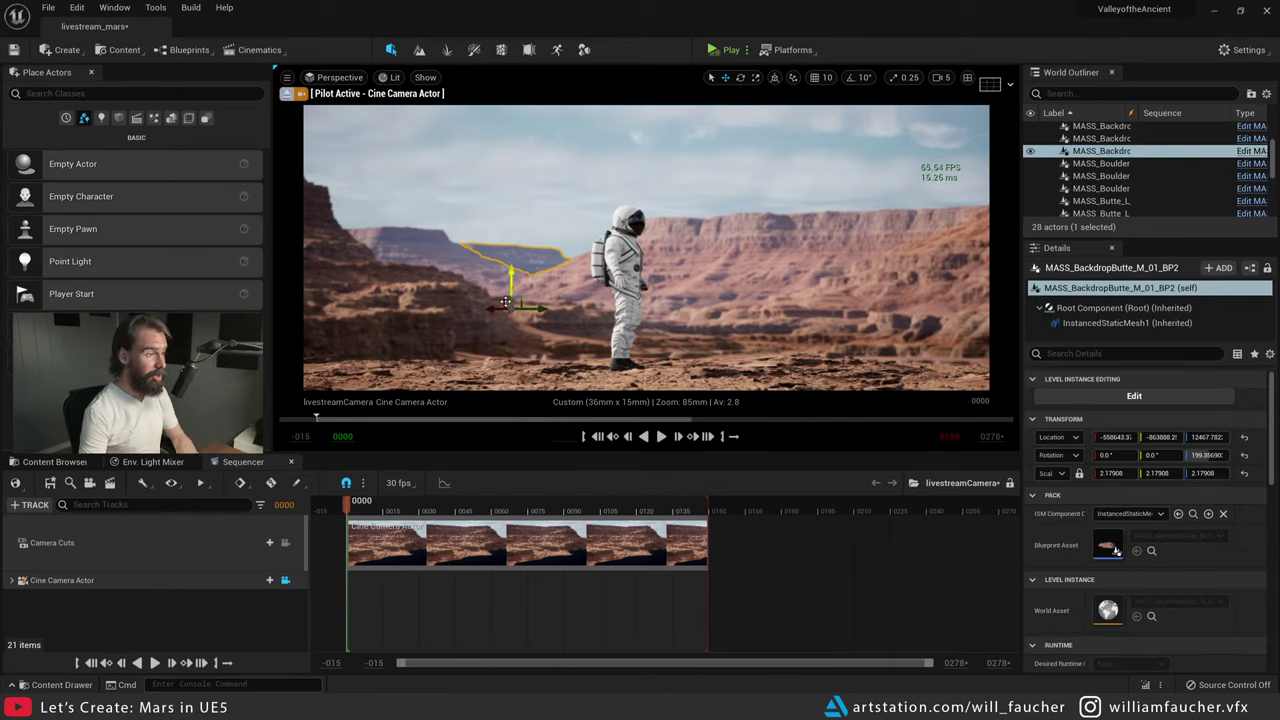
drag(510, 307, 511, 303)
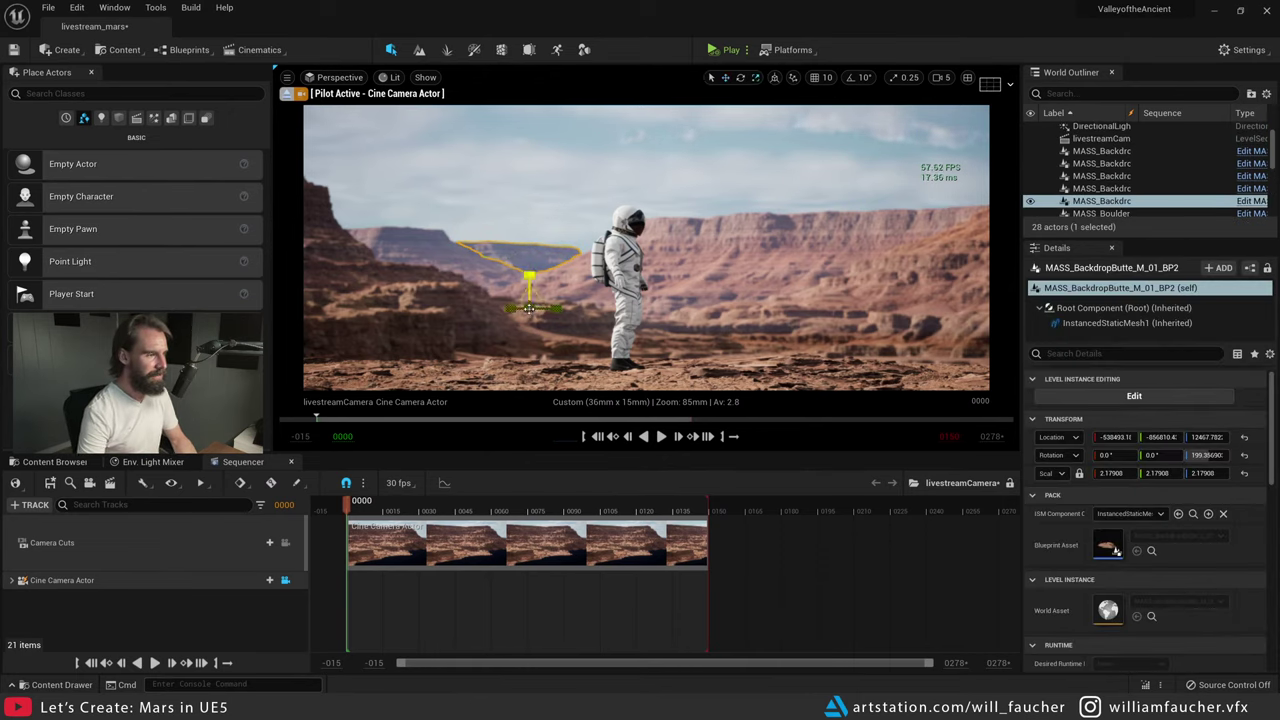
drag(529, 308, 576, 303)
key(w)
key(Escape)
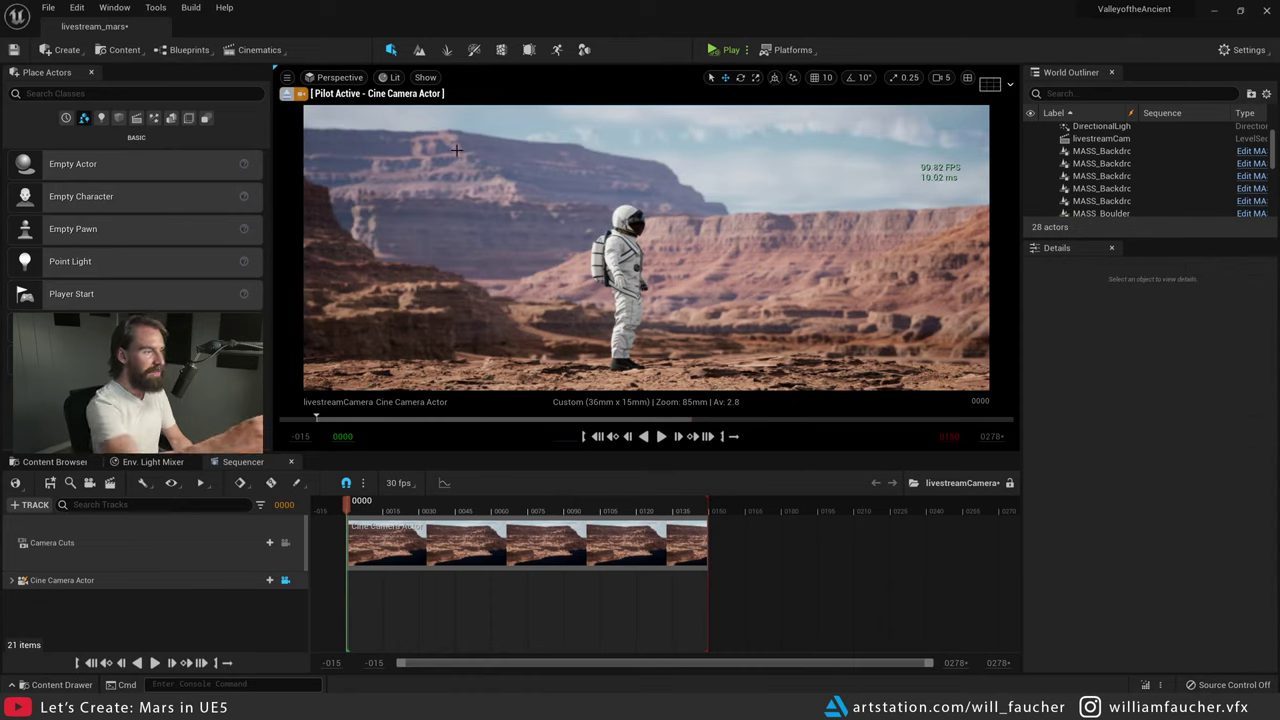
- Scale the oversized distant medium butte down to about 2.61 and check the shot with it deselected
click(424, 134)
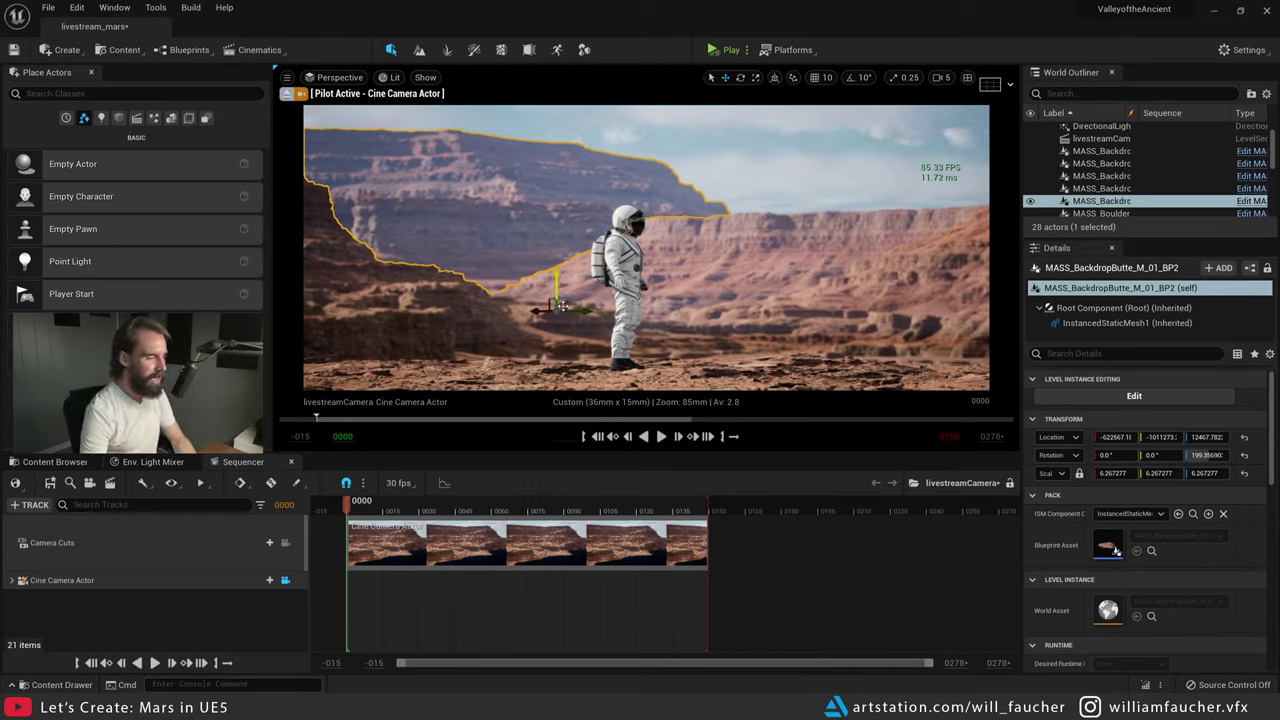
mouse_move(558, 308)
right_down()
mouse_move(530, 286)
mouse_move(558, 302)
right_up()
key(r)
drag(534, 312, 490, 334)
drag(1060, 473, 1050, 473)
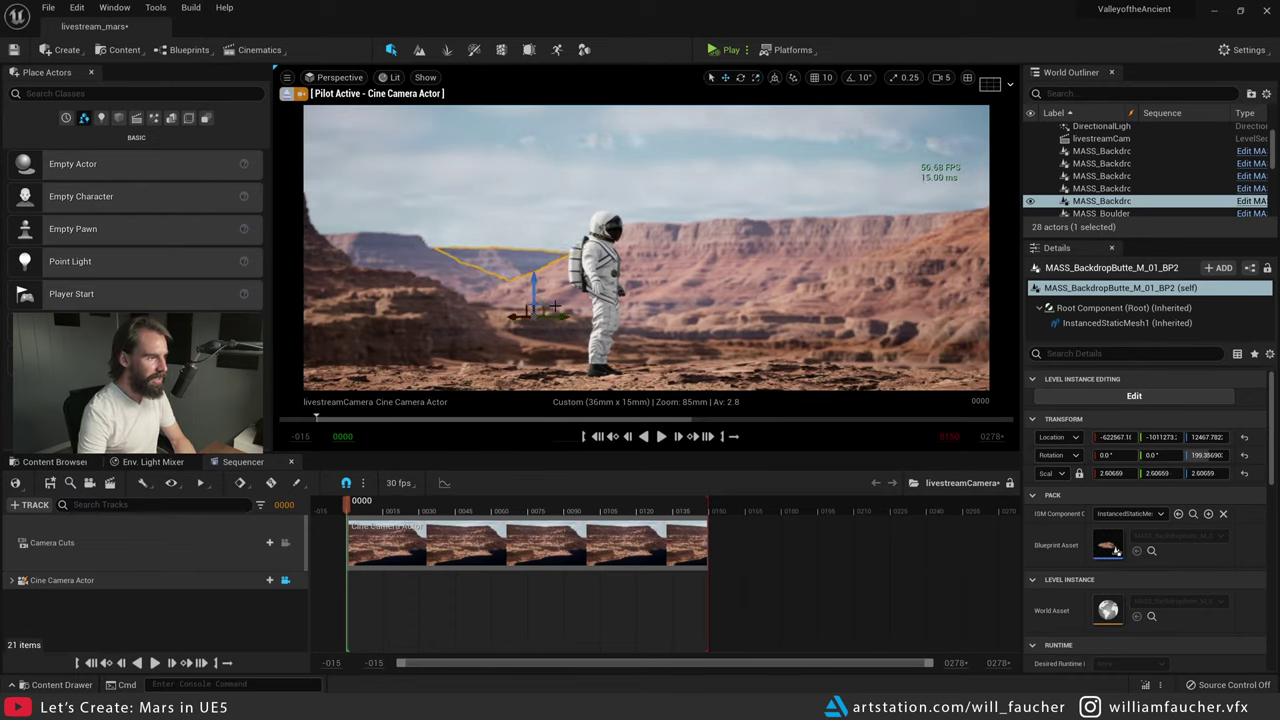
key(Escape)
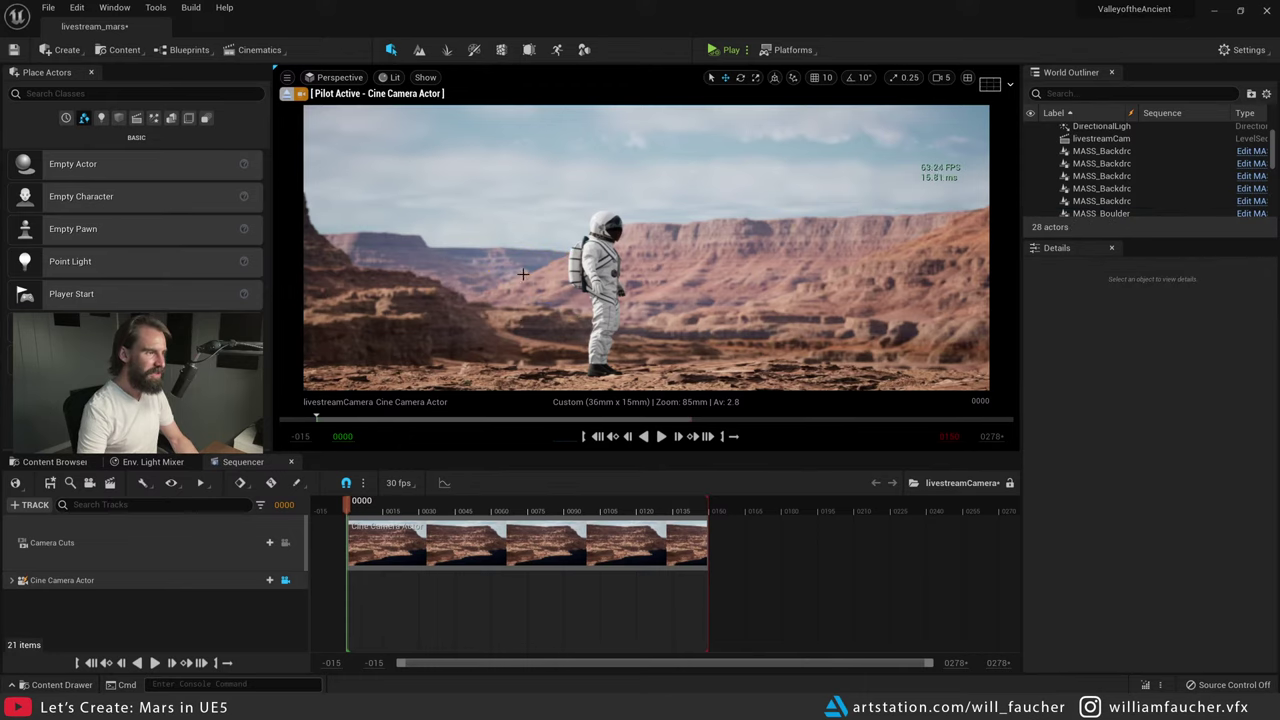
- Reposition the distant medium butte behind the astronaut, to about X -618577, Y -992173, while adjusting the camera framing
click(520, 259)
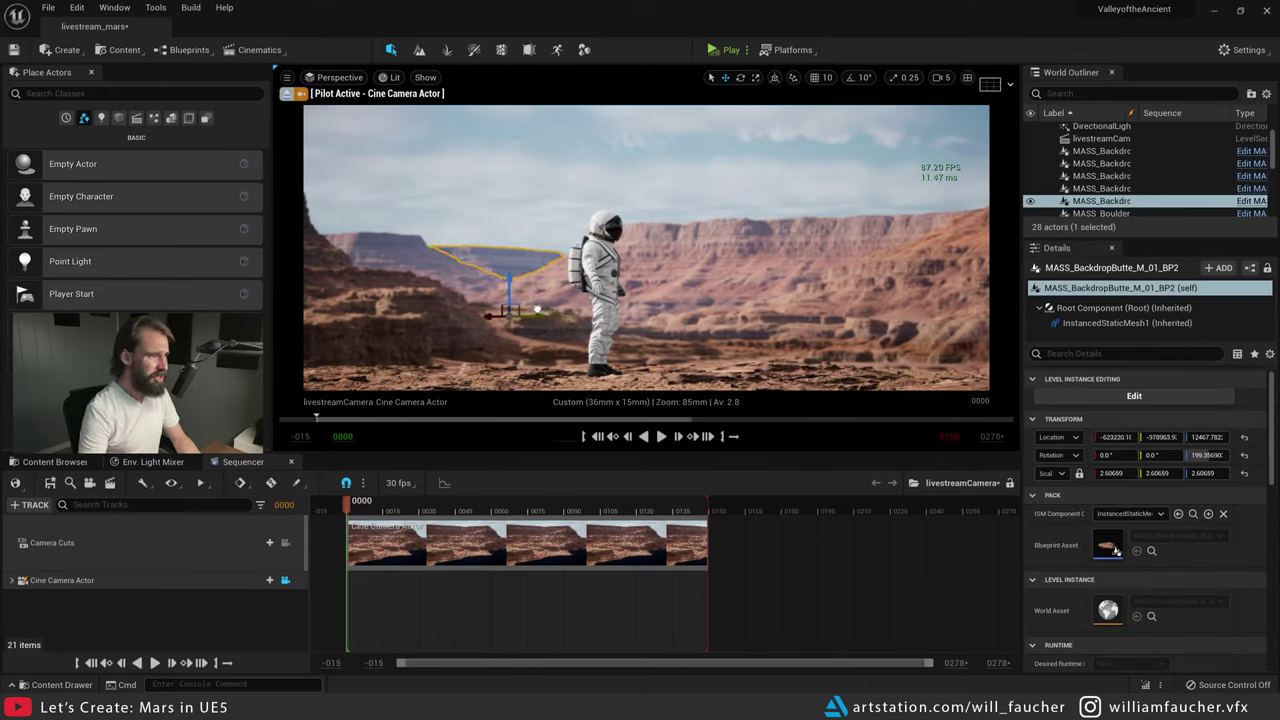
key(Escape)
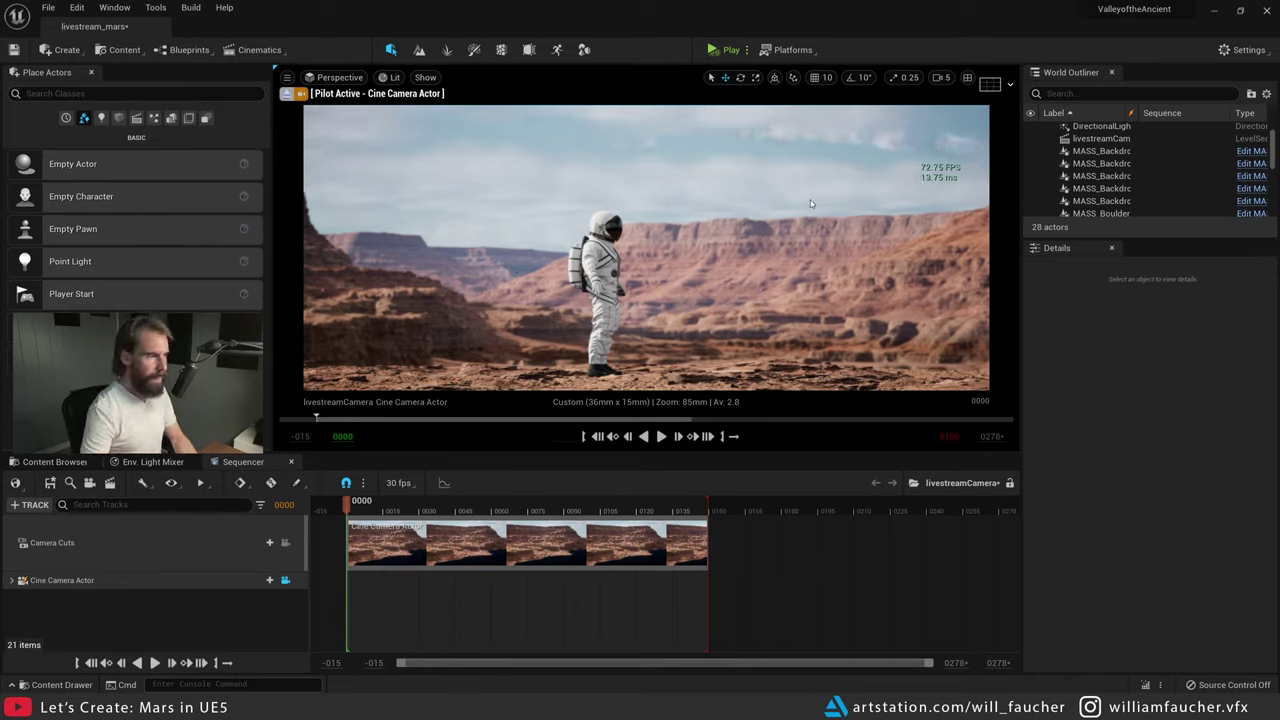
right_drag(511, 186, 481, 196)
click(538, 251)
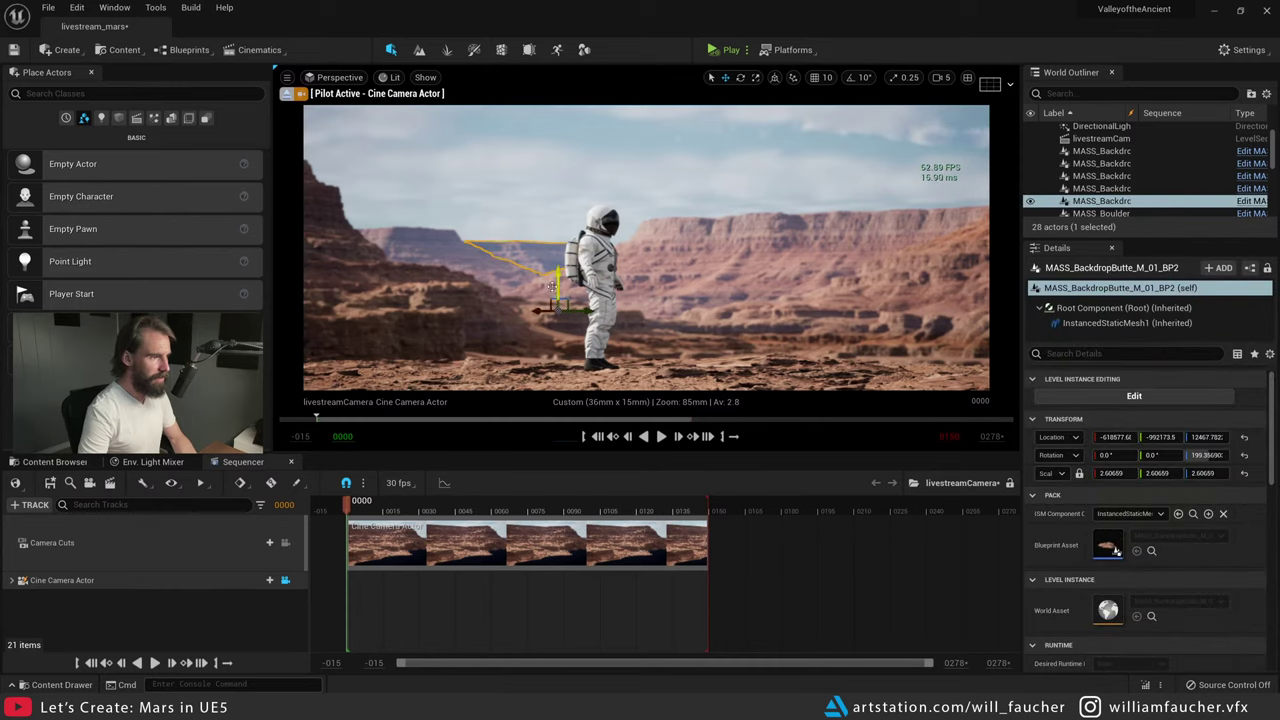
key(Escape)
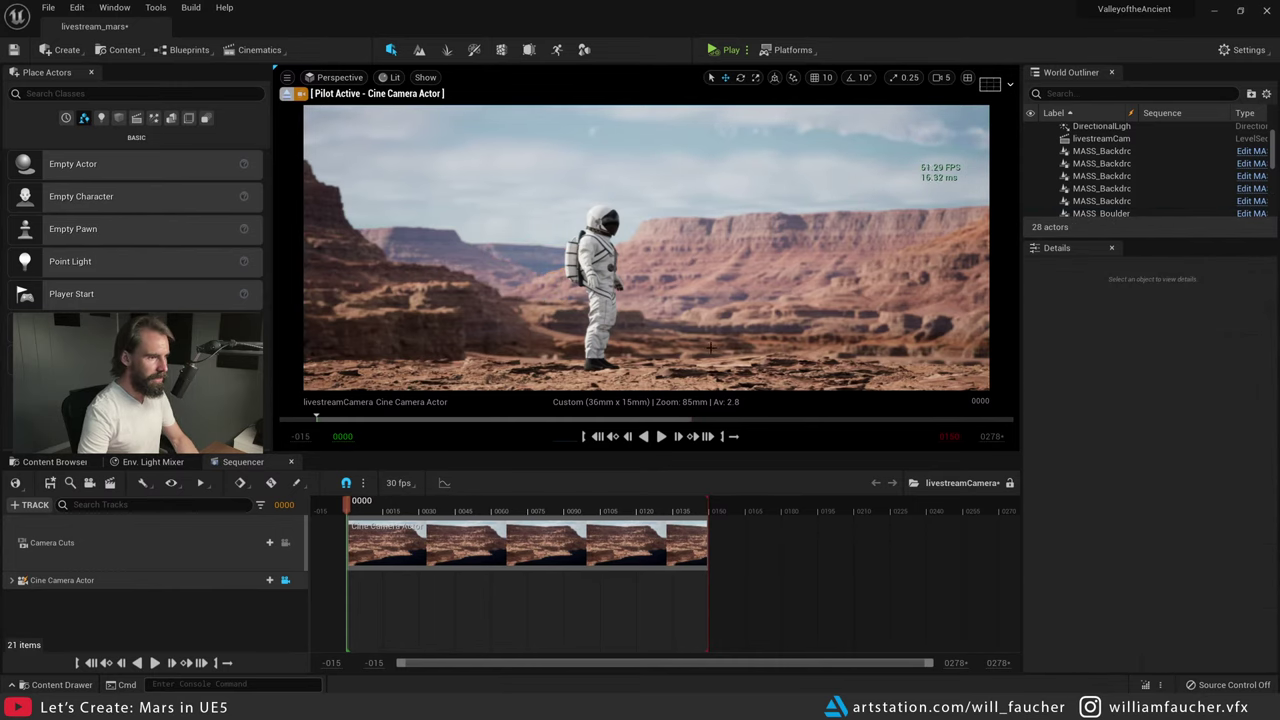
- Outside camera piloting, move the rock ledge MASS_Butte_S_04_BP2 under the astronaut to about X 97271, Y 35012, and pilot the Cine Camera Actor again
right_drag(640, 247, 580, 200)
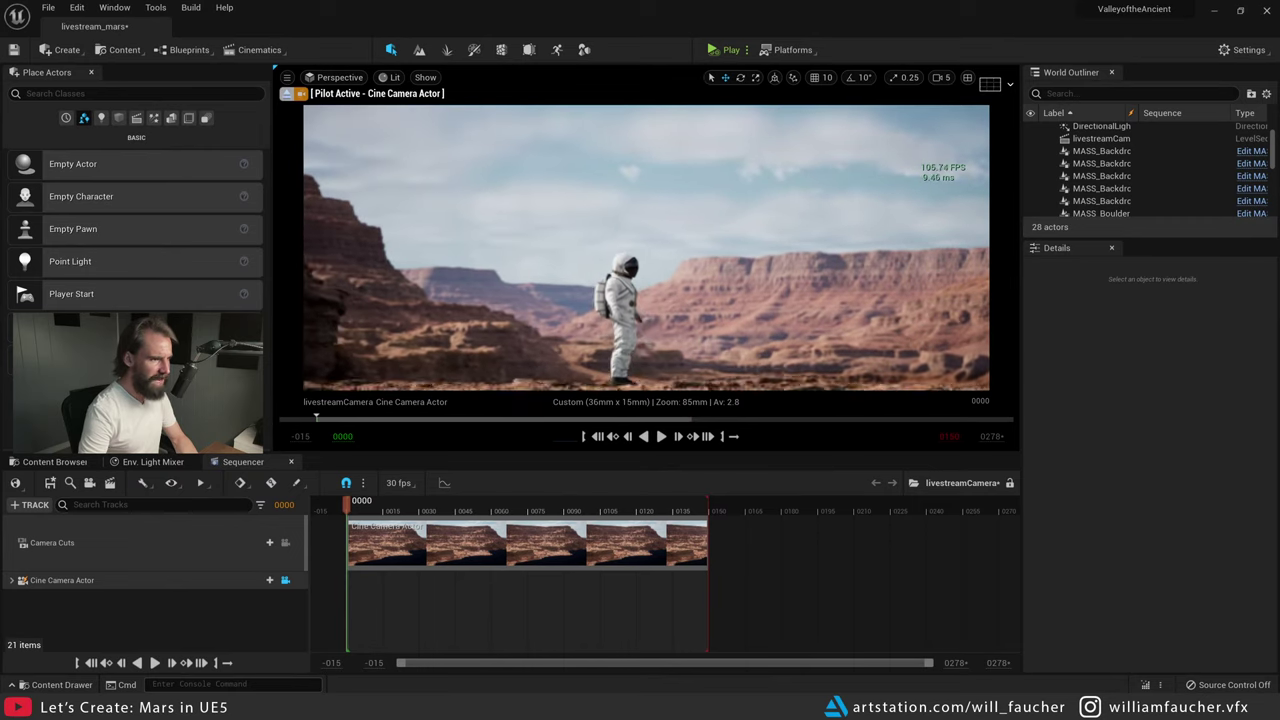
right_drag(640, 280, 666, 320)
click(731, 372)
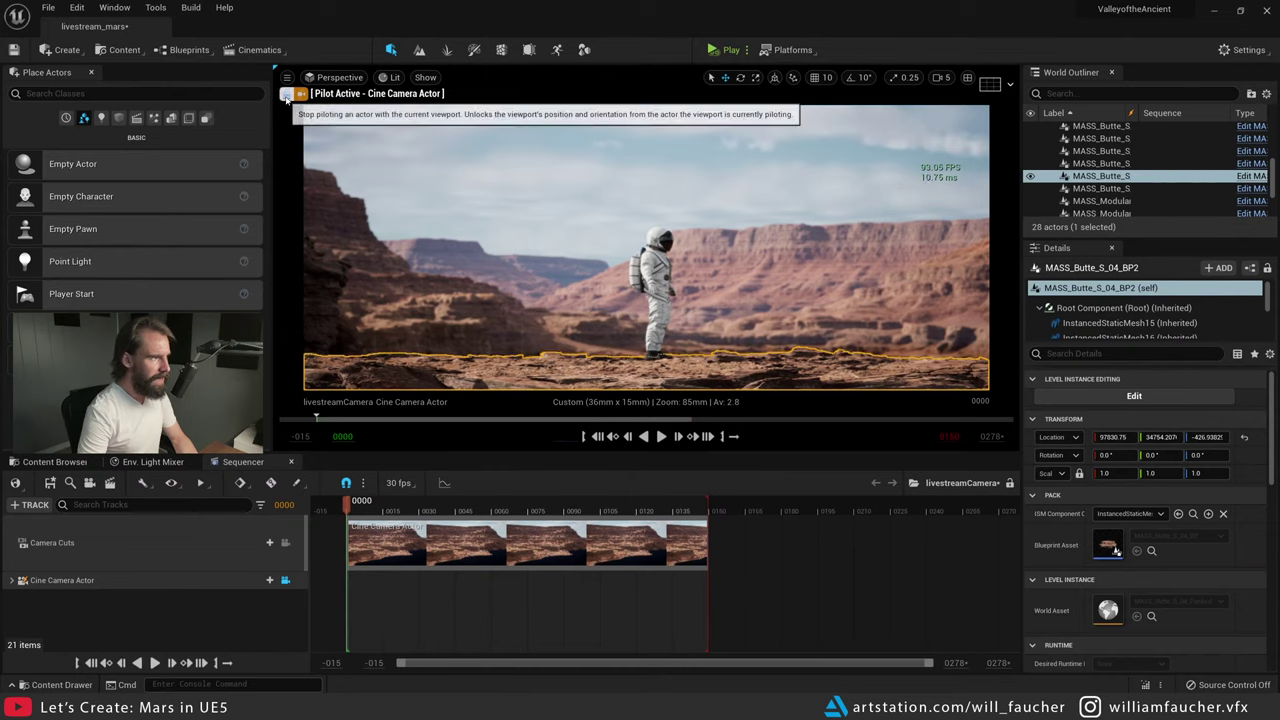
click(287, 93)
drag(656, 298, 586, 292)
drag(538, 297, 530, 300)
click(285, 580)
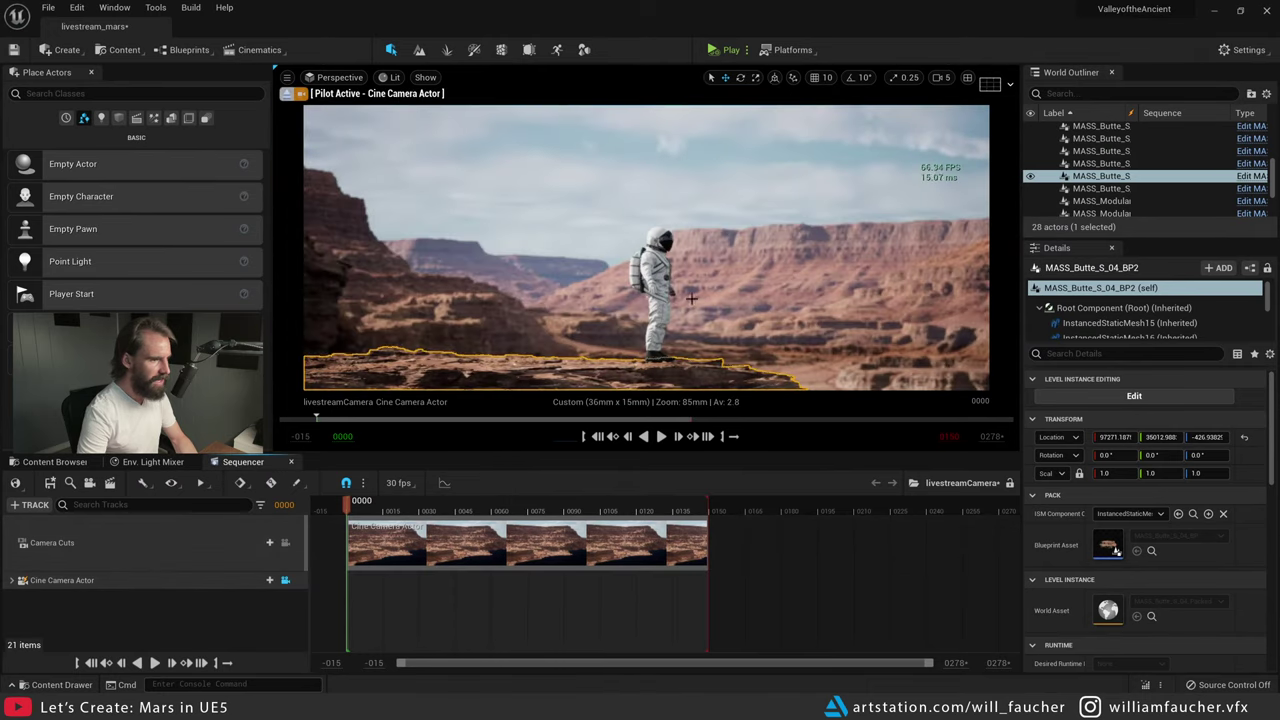
- Reframe the piloted camera to show the astronaut standing near the end of the rock ledge, with the ledge's front face in shot
middle_drag(640, 300, 770, 328)
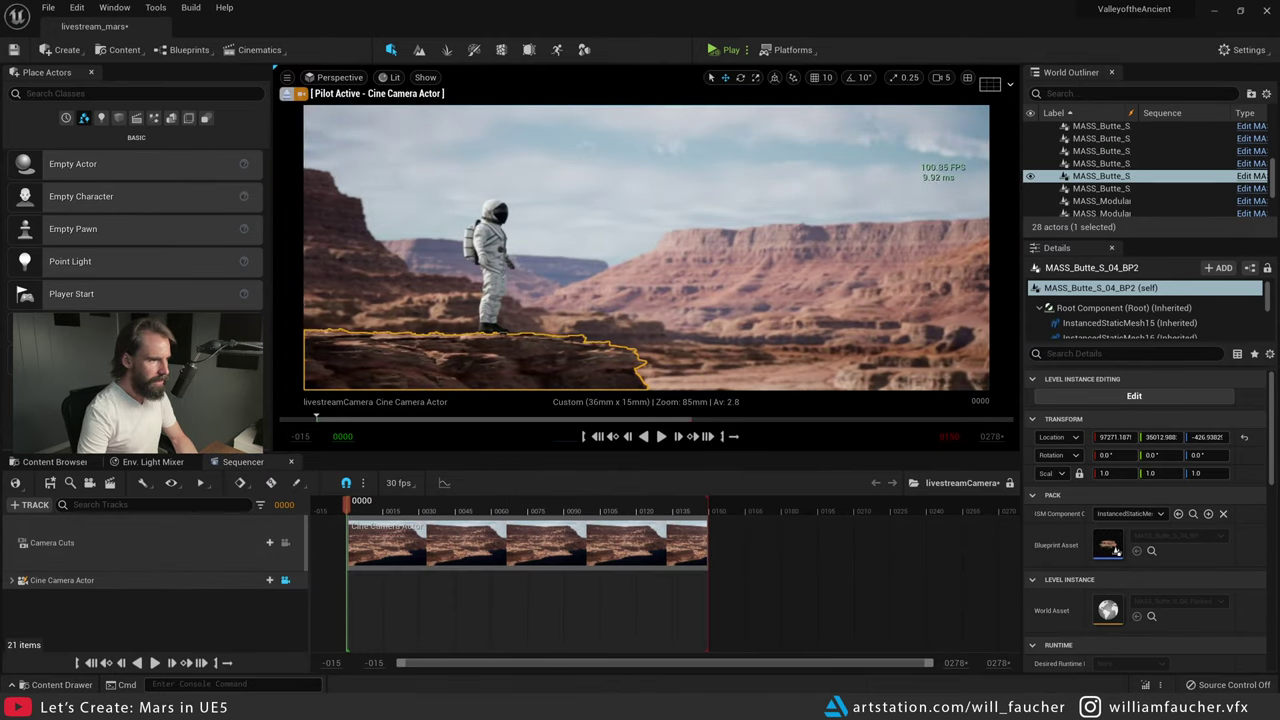
middle_drag(900, 300, 696, 294)
key(Escape)
right_drag(695, 293, 695, 293)
mouse_move(695, 293)
middle_down()
mouse_move(688, 258)
mouse_move(690, 270)
middle_up()
click(537, 338)
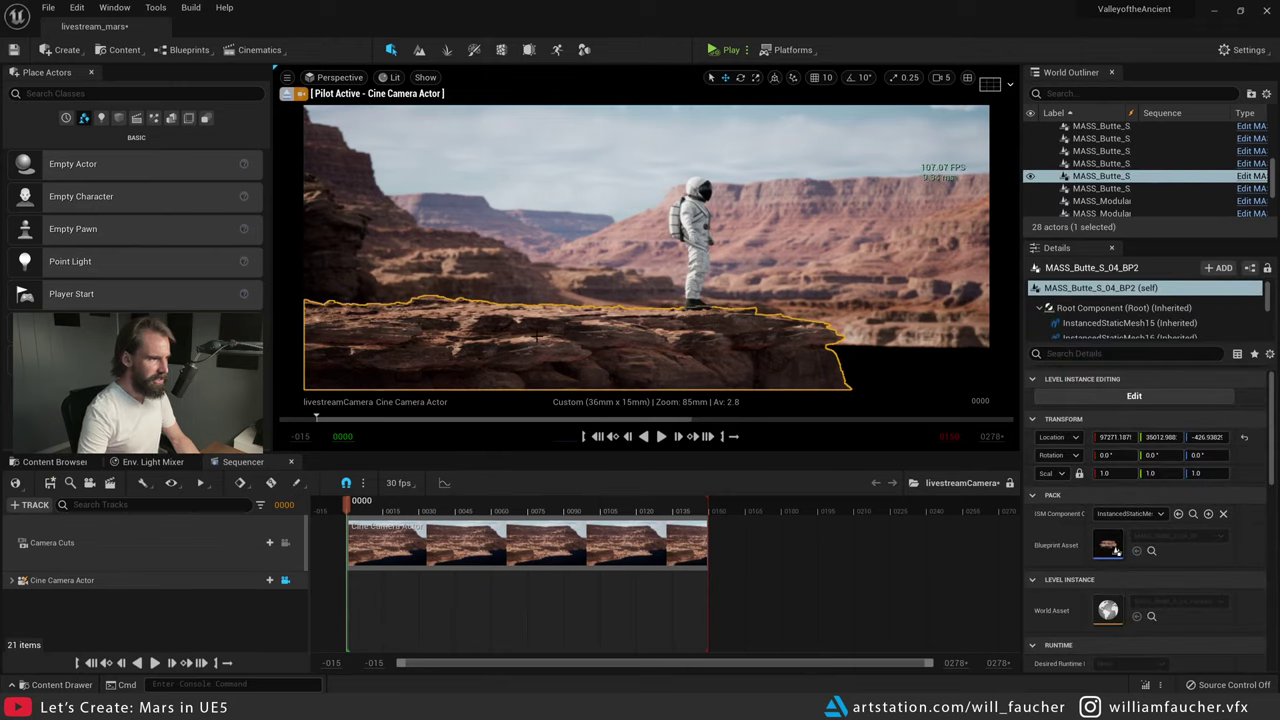
key(Escape)
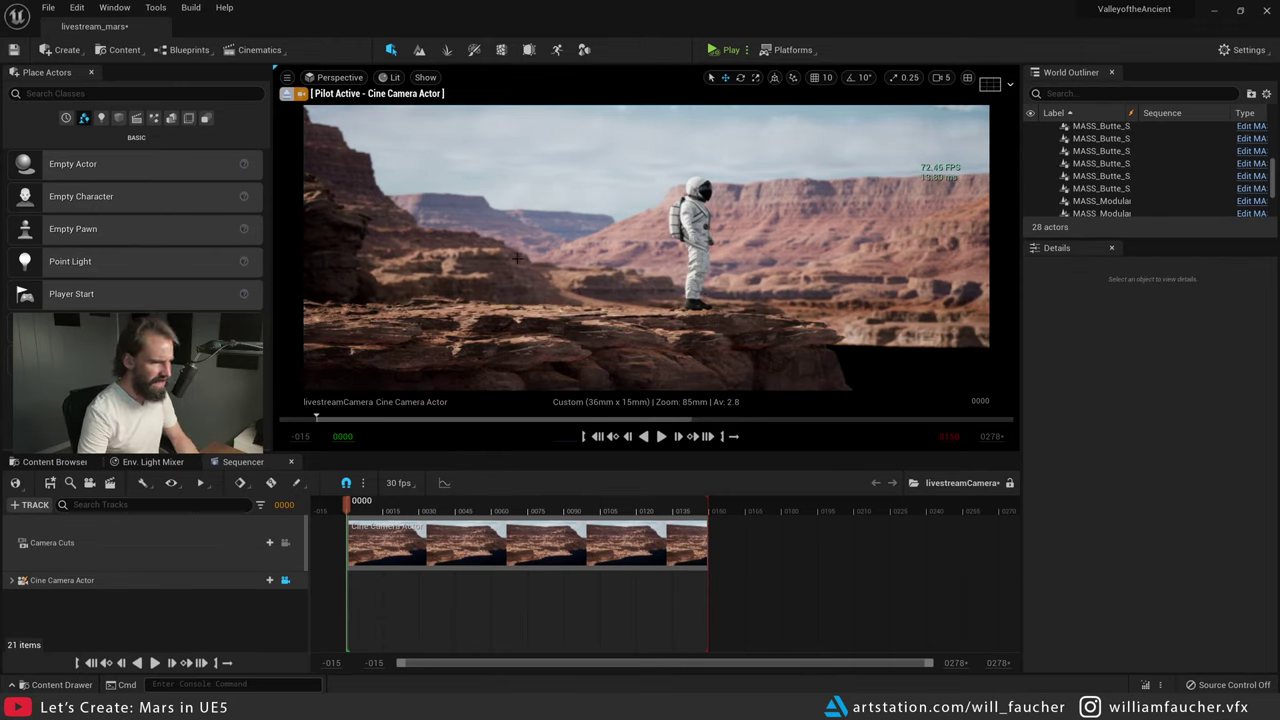
- Rotate the rock ledge under the astronaut about its vertical axis and reframe the camera with the canyon and distant buttes behind
right_drag(525, 323, 415, 275)
click(525, 323)
key(e)
mouse_move(525, 323)
right_down()
mouse_move(463, 317)
mouse_move(525, 323)
right_up()
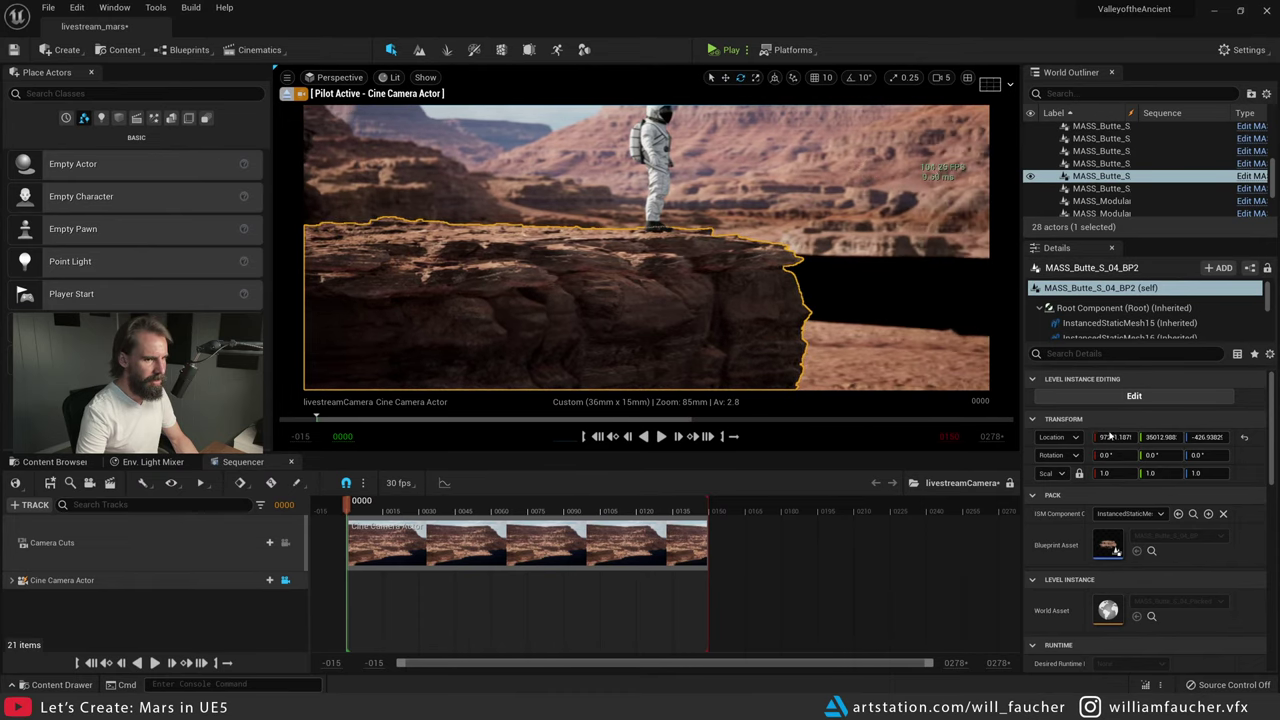
drag(1199, 455, 1199, 455)
key(Escape)
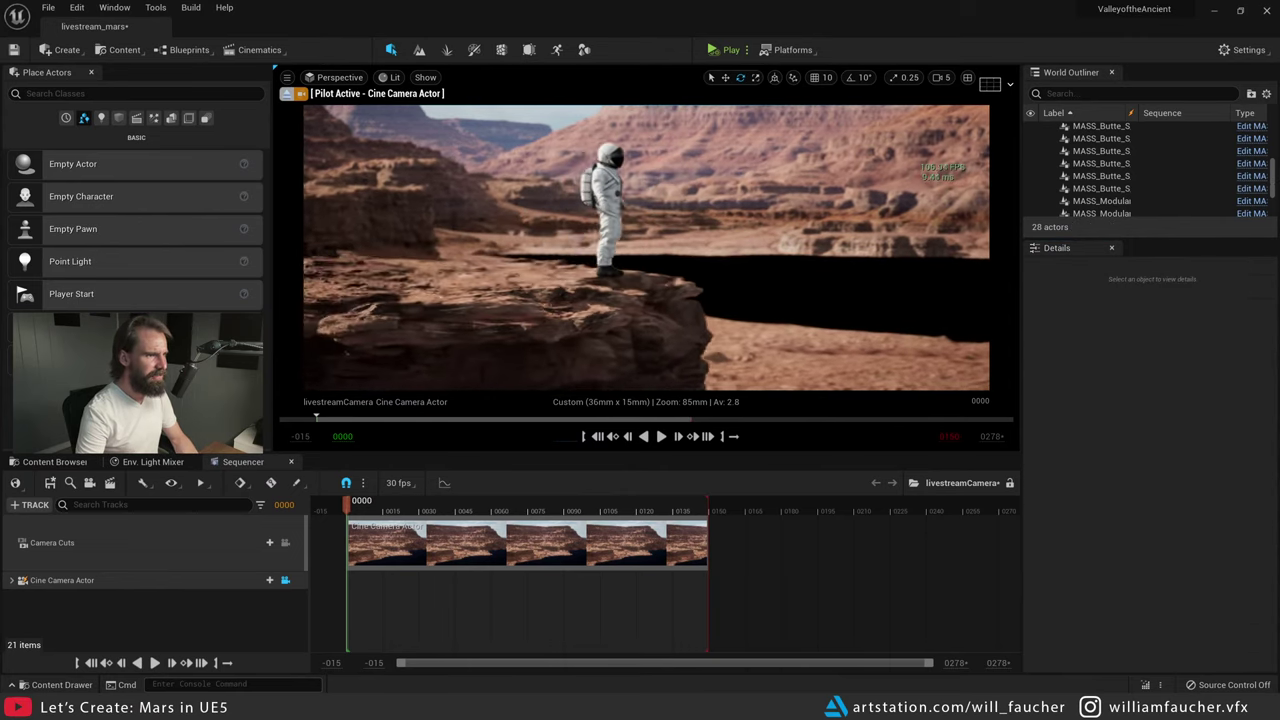
right_drag(648, 261, 648, 200)
middle_drag(648, 247, 538, 235)
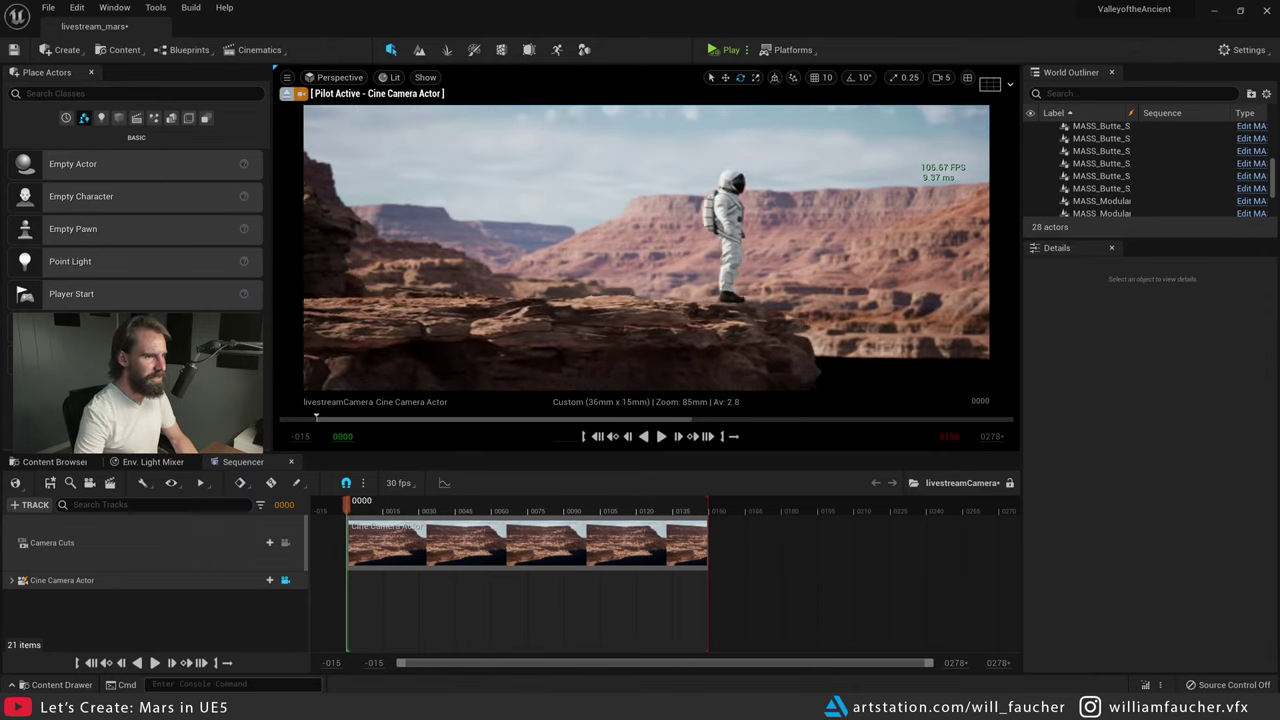
- Reframe the shot through the piloted cine camera and adjust the location of the foreground rock ledge
mouse_move(656, 236)
right_down()
mouse_move(656, 210)
mouse_move(679, 244)
right_up()
middle_drag(695, 238, 734, 231)
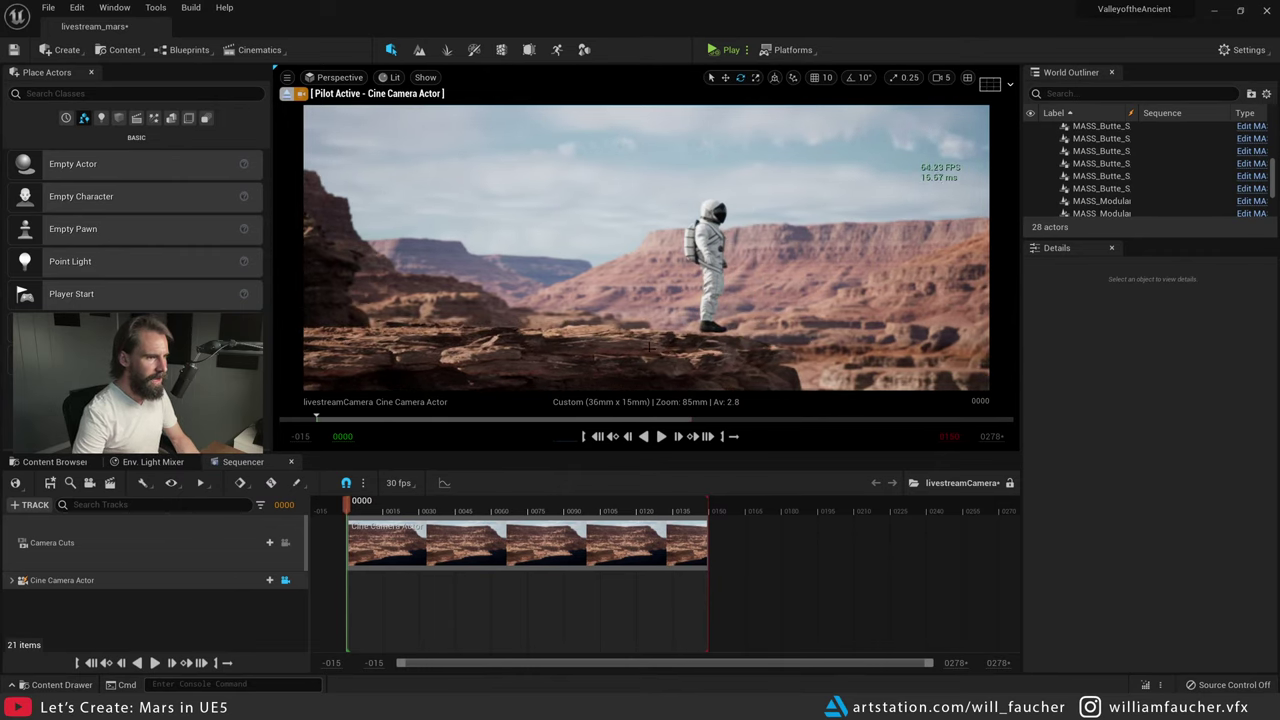
click(659, 334)
key(w)
drag(1114, 437, 1198, 437)
key(Escape)
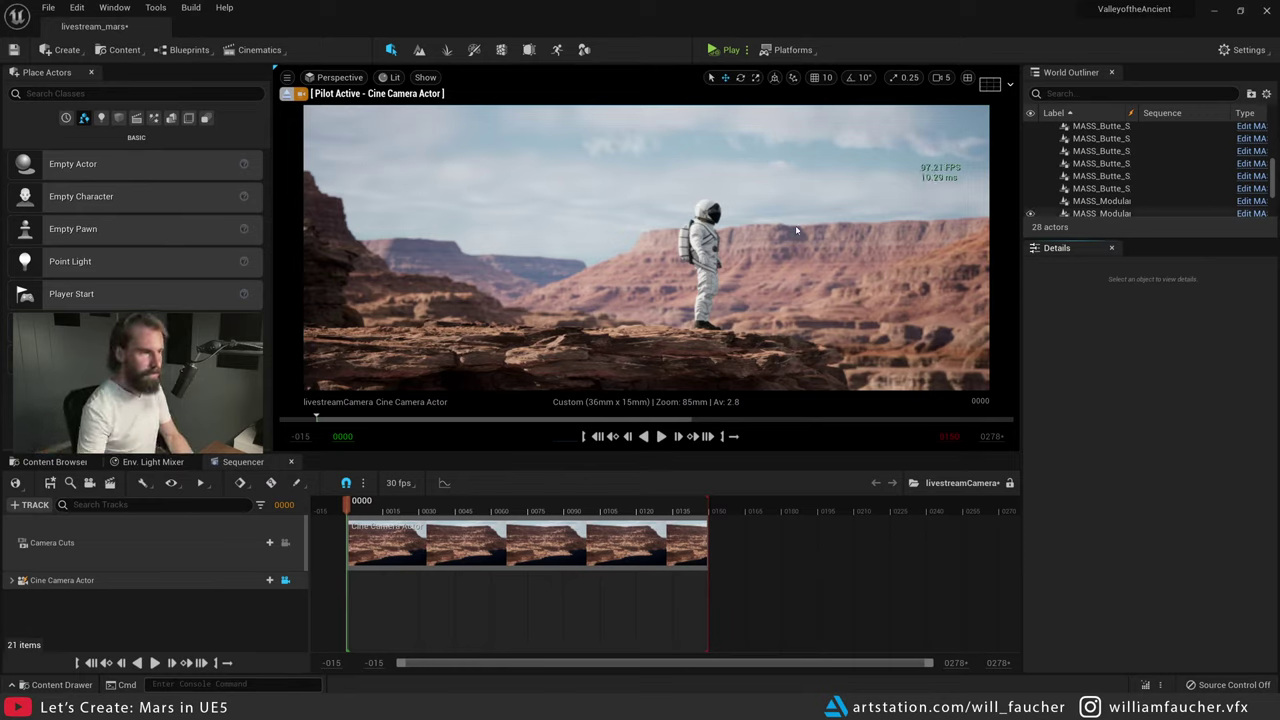
- Fine-tune the piloted camera's position so the astronaut stands just right of the frame's centre on the ledge
key(d)
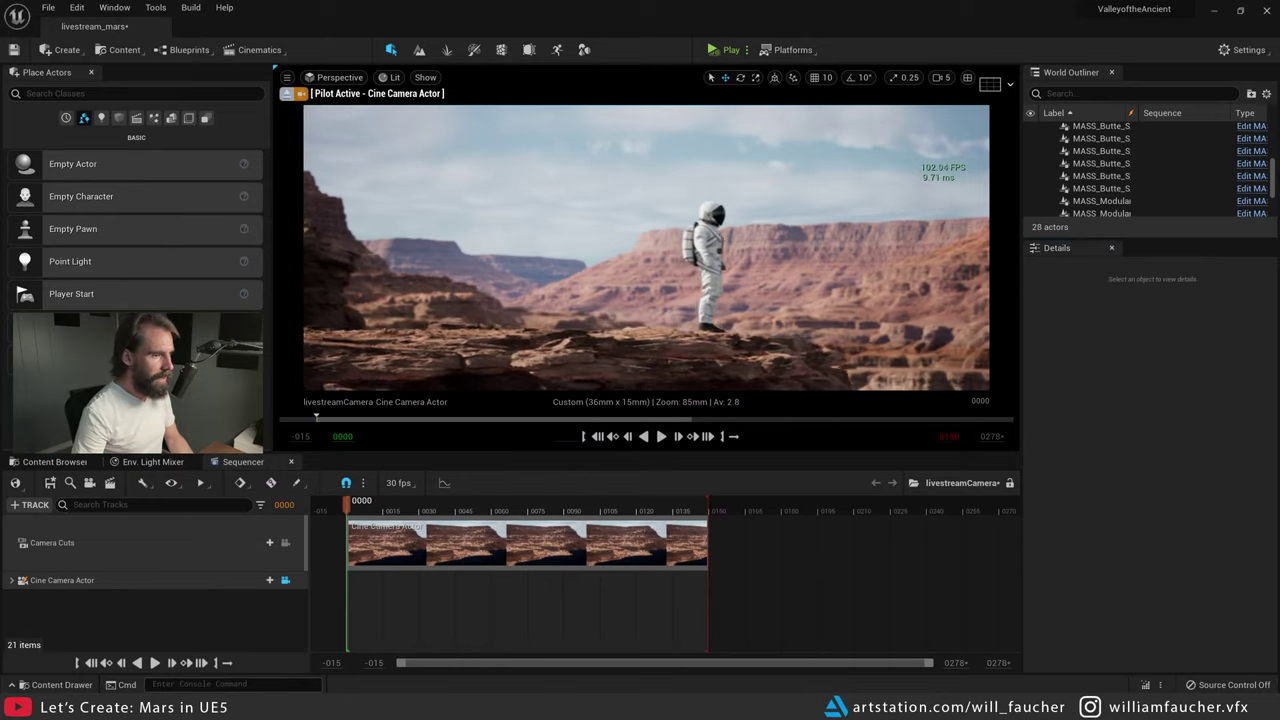
key(a)
key(e)
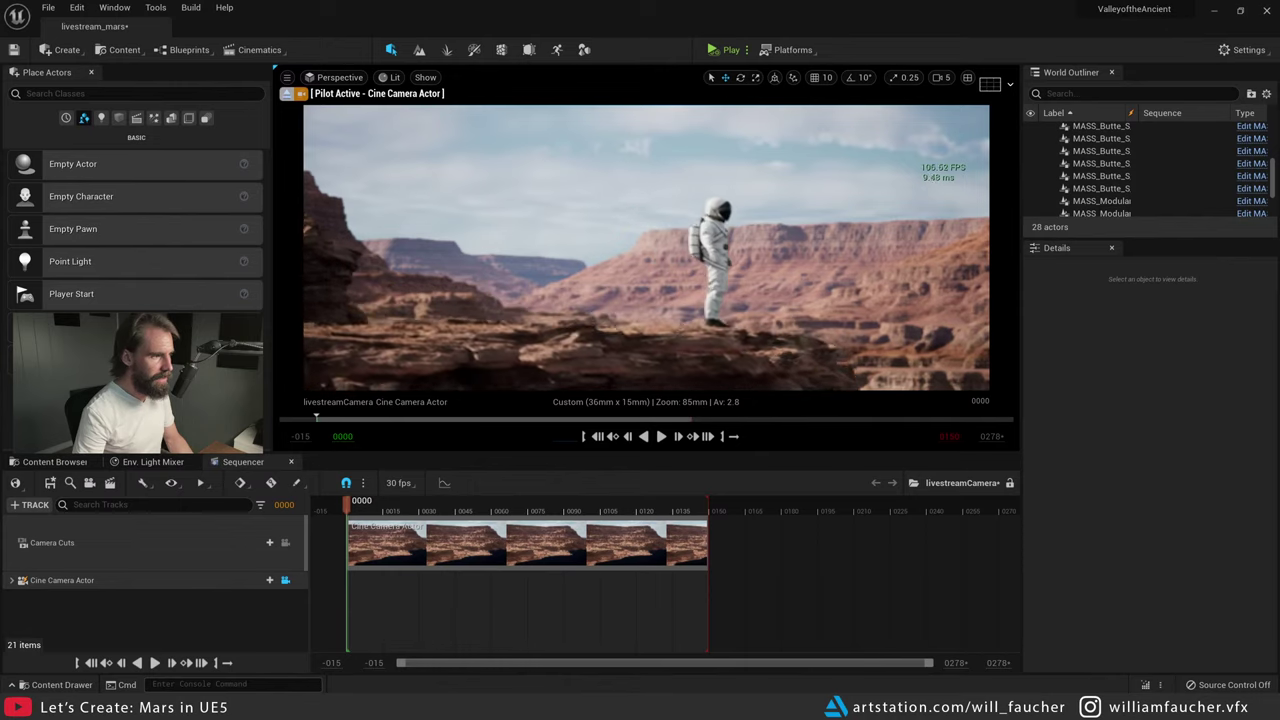
right_drag(646, 247, 646, 247)
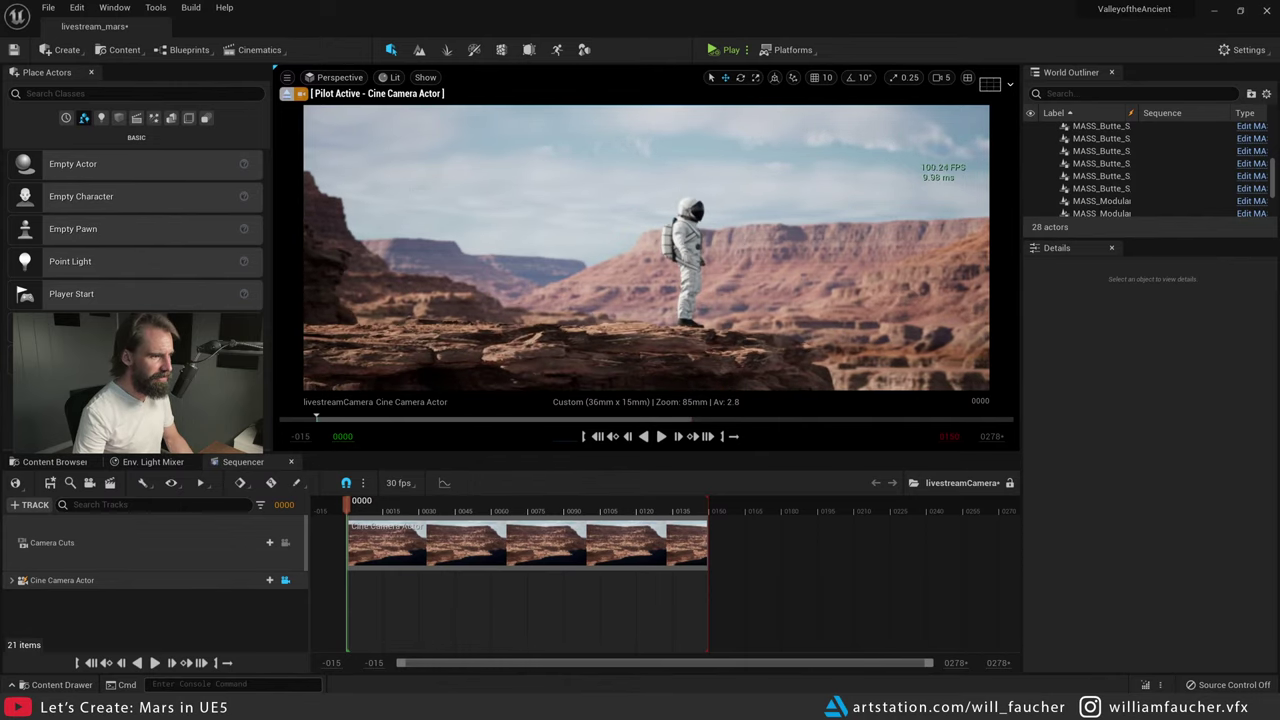
- Leave the camera view to examine the terrain and backdrop butte around the canyon gap, and return to the cine camera view
click(286, 93)
key(w)
right_drag(679, 318, 679, 318)
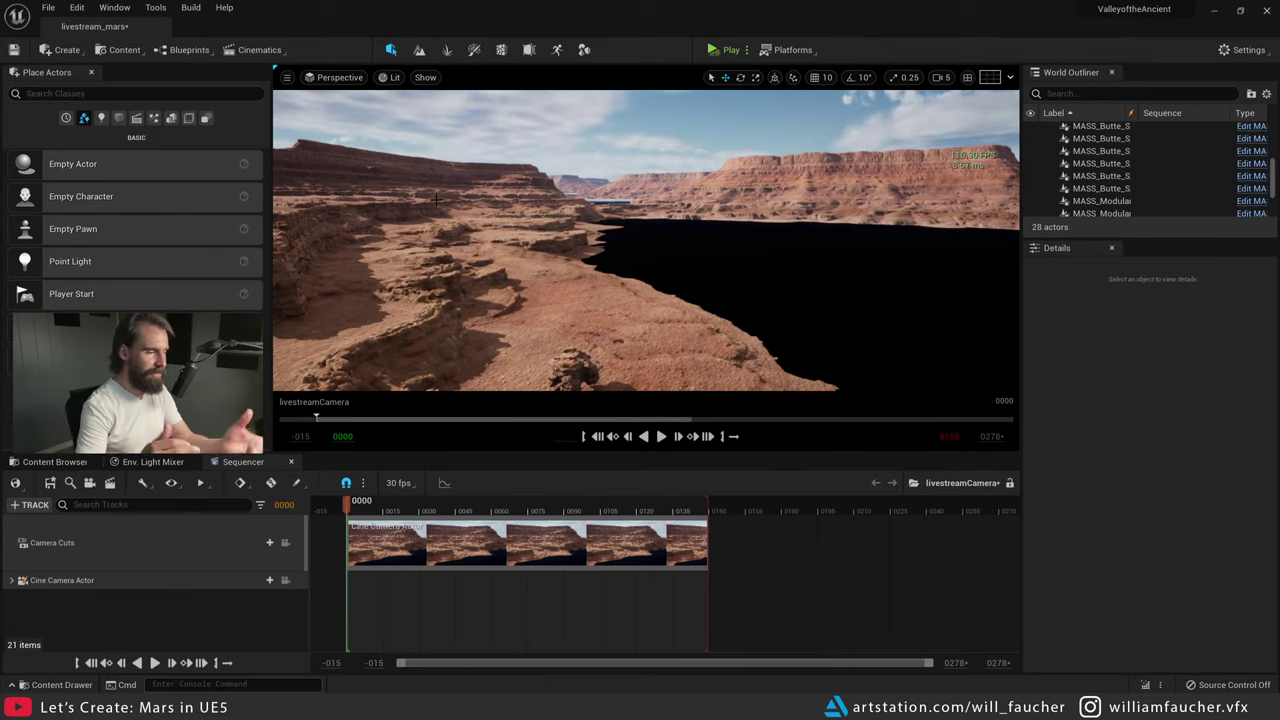
click(650, 185)
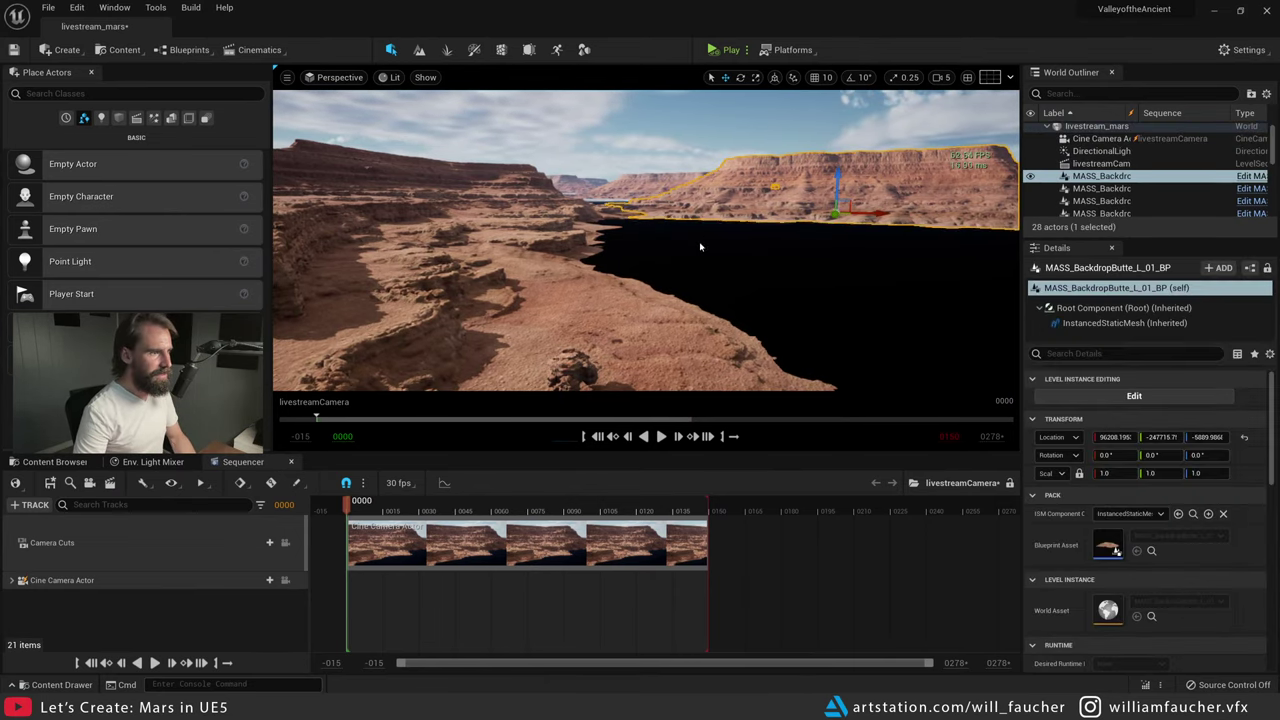
right_click(662, 185)
click(285, 580)
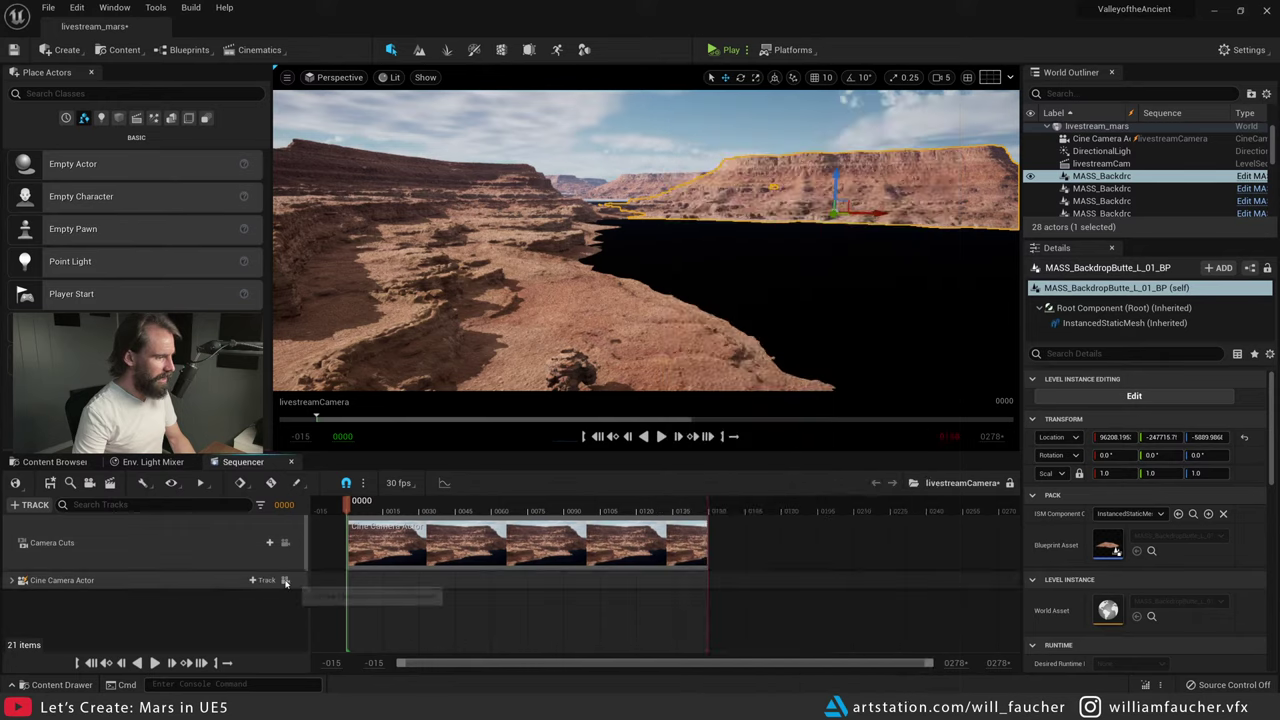
click(870, 222)
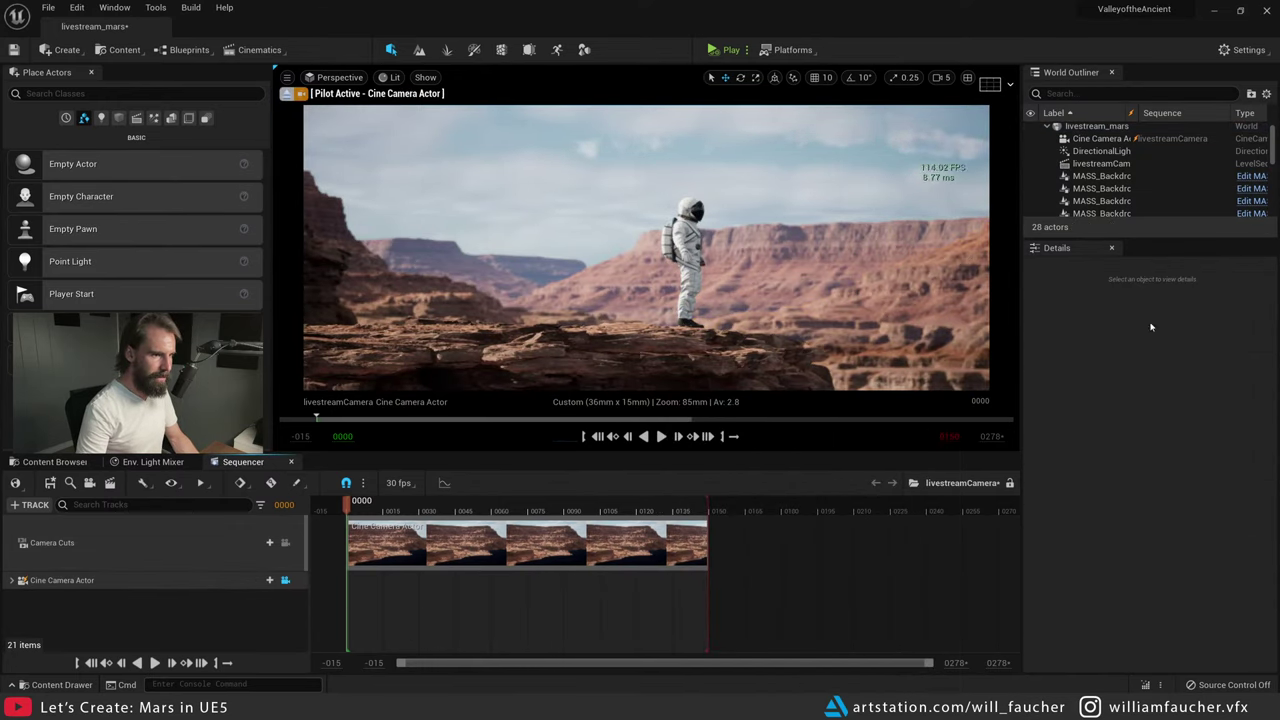
- Check which backdrop buttes form the near and far canyon walls behind the astronaut in the camera view
click(925, 314)
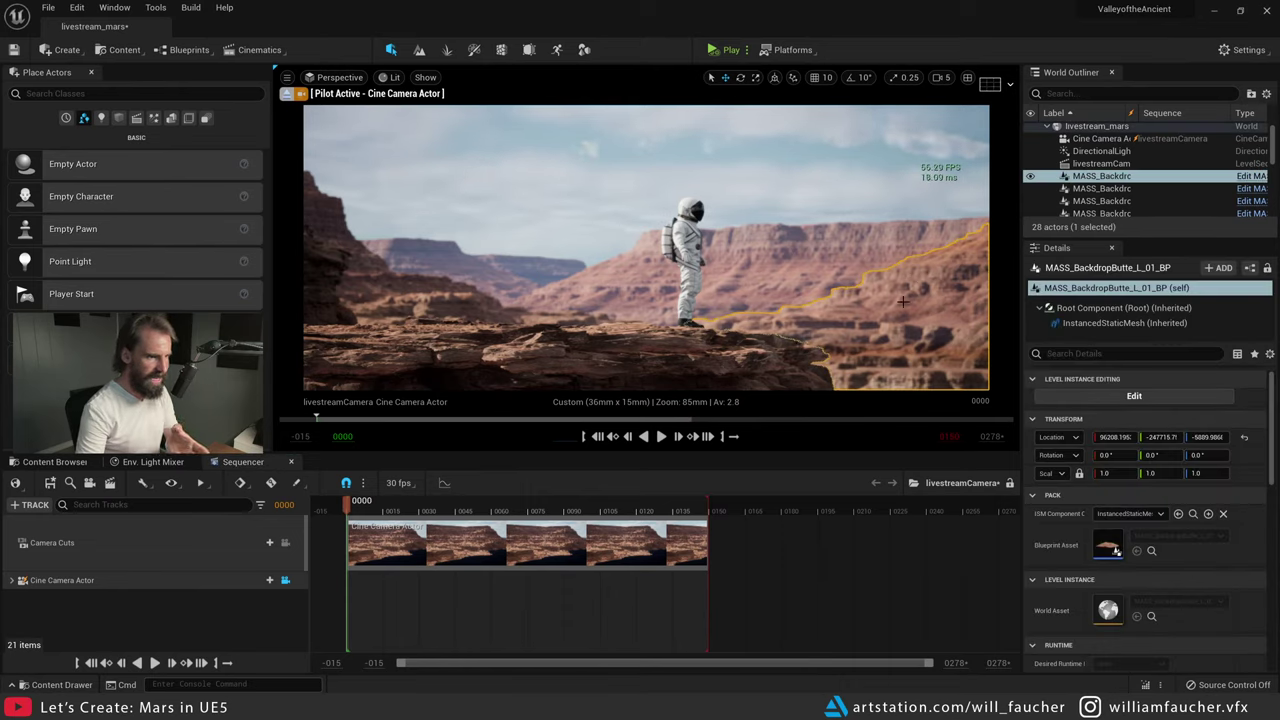
key(Escape)
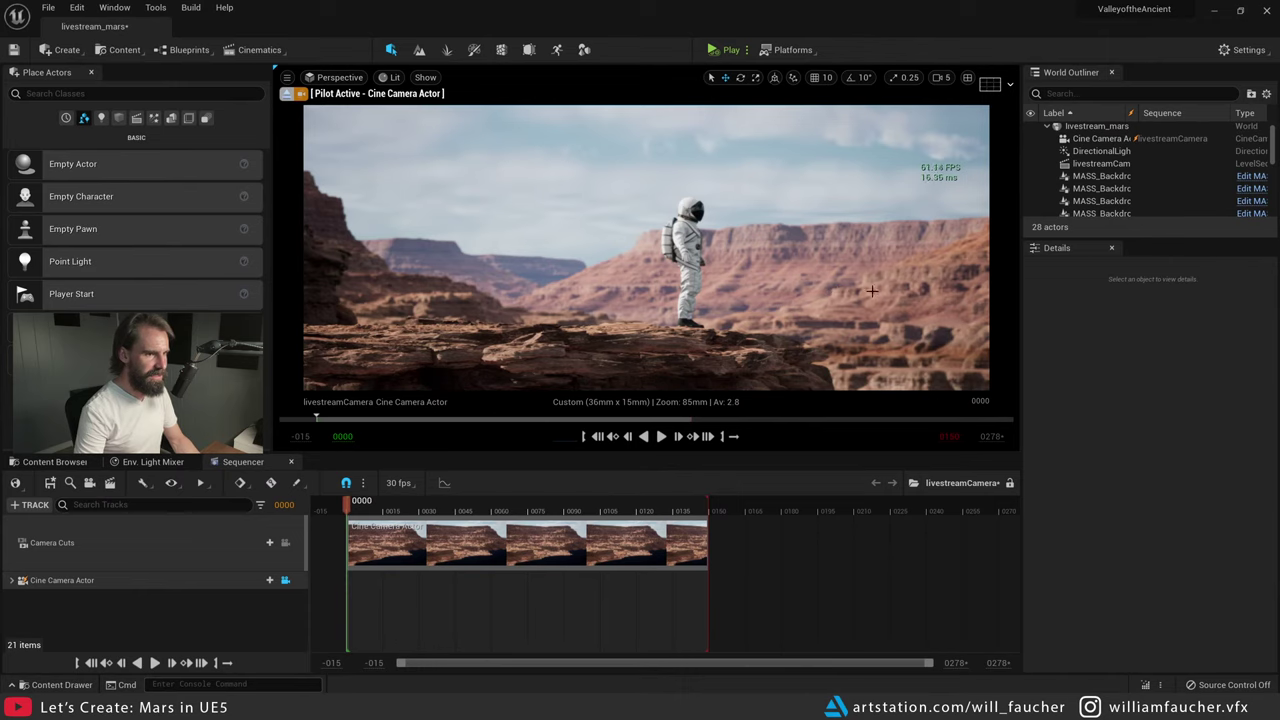
click(947, 290)
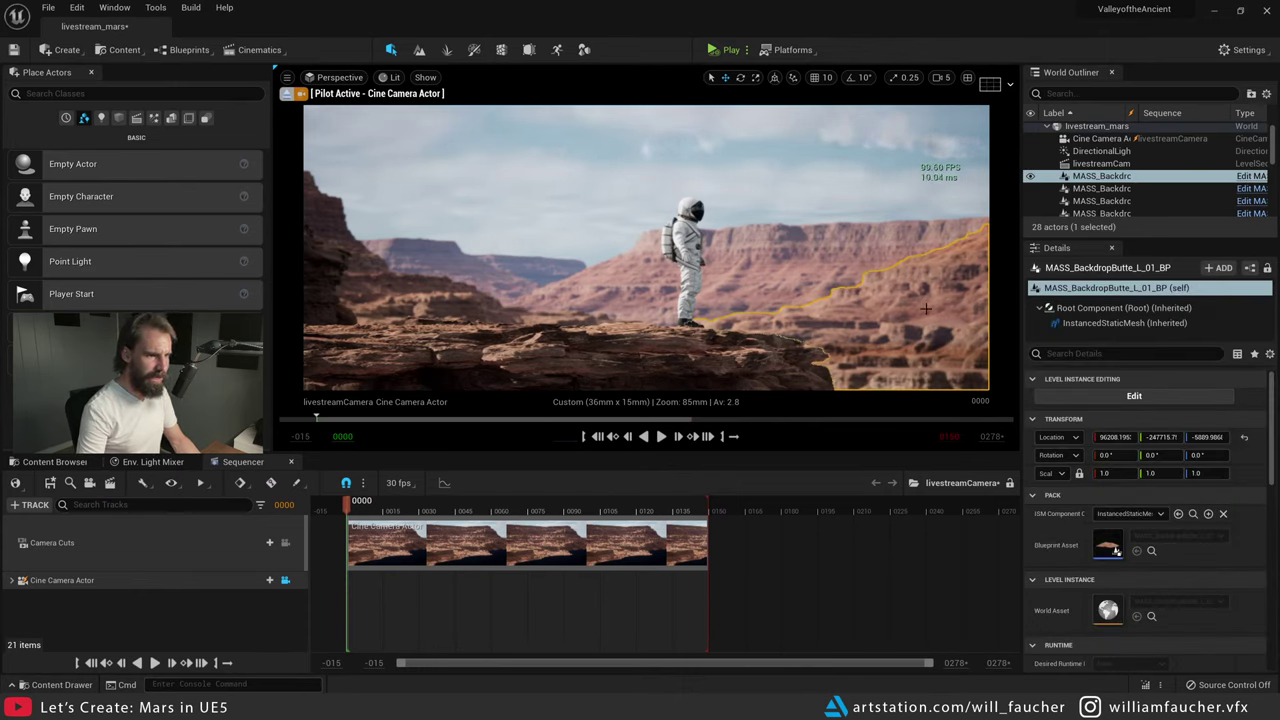
click(771, 237)
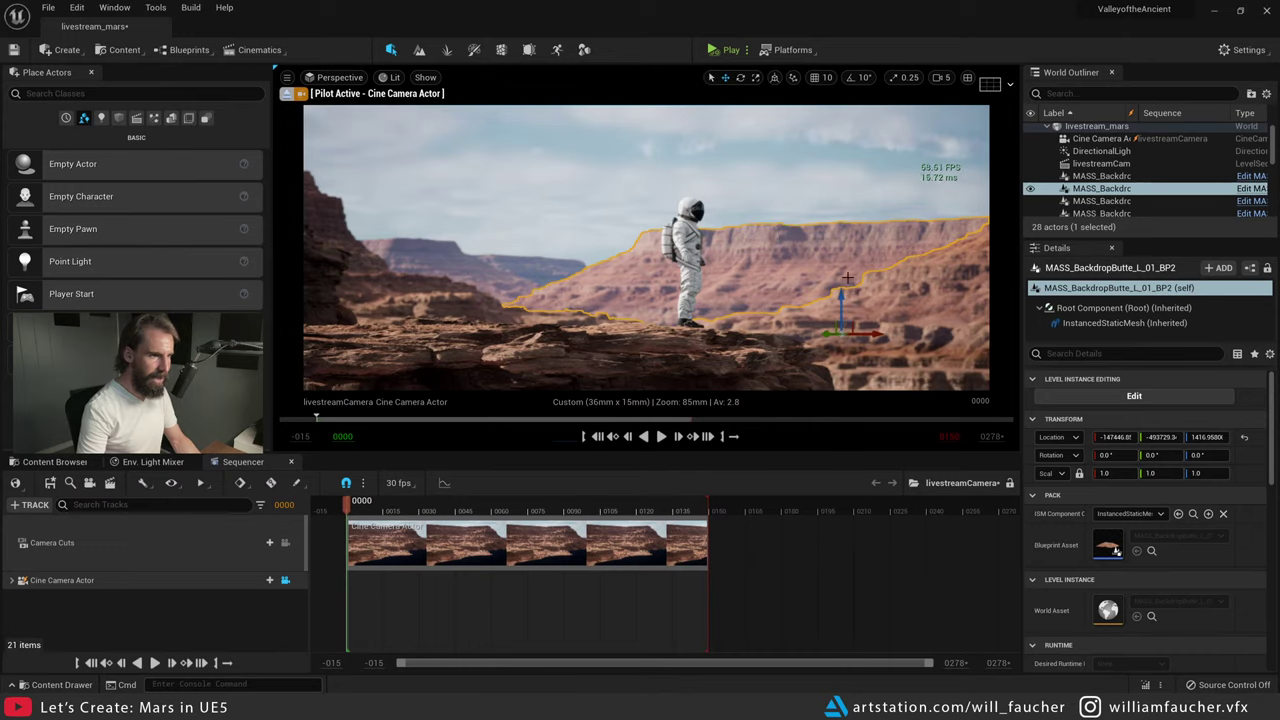
key(Escape)
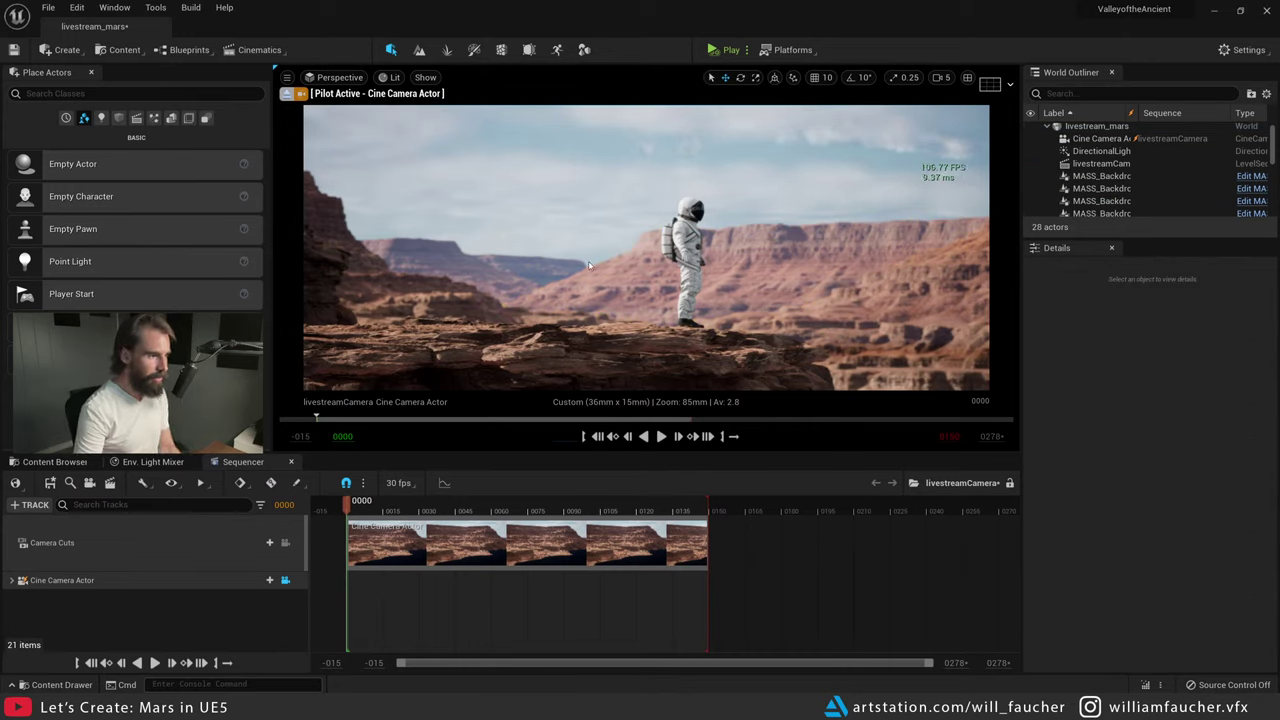
- Rotate the directional light so the astronaut and canyon are backlit with shadowed cliff faces
key(ctrl+l)
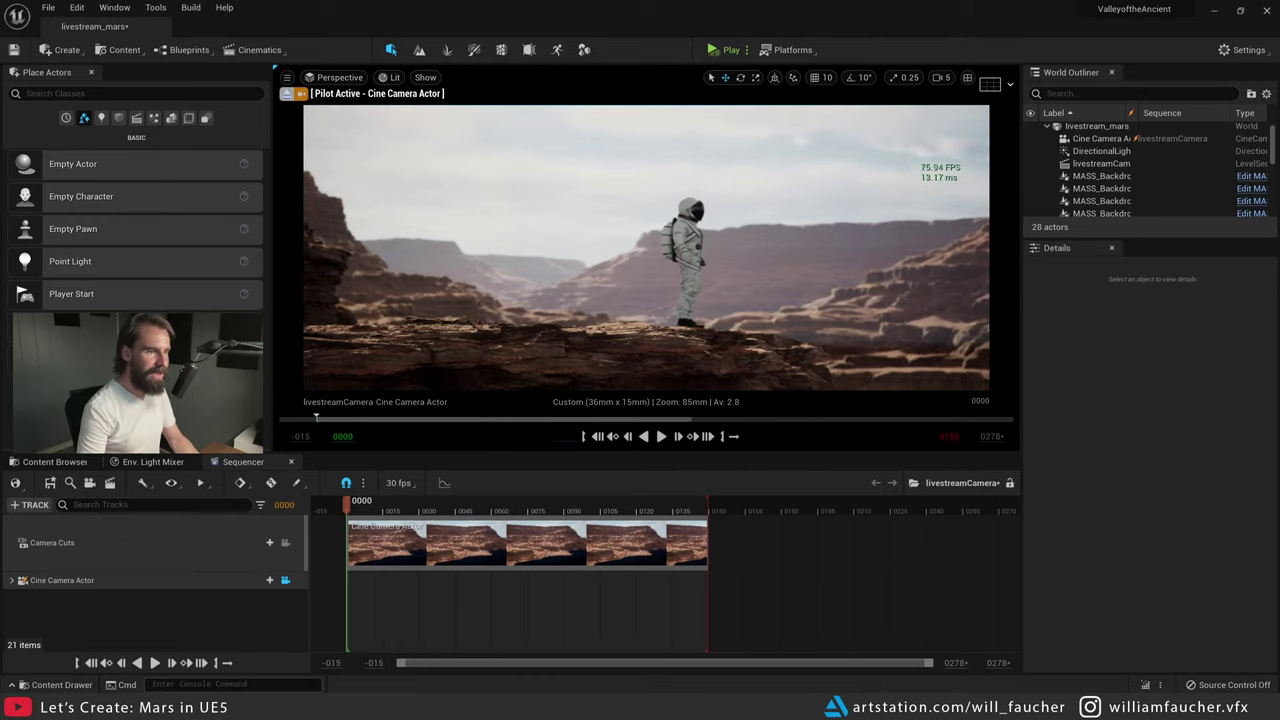
click(900, 305)
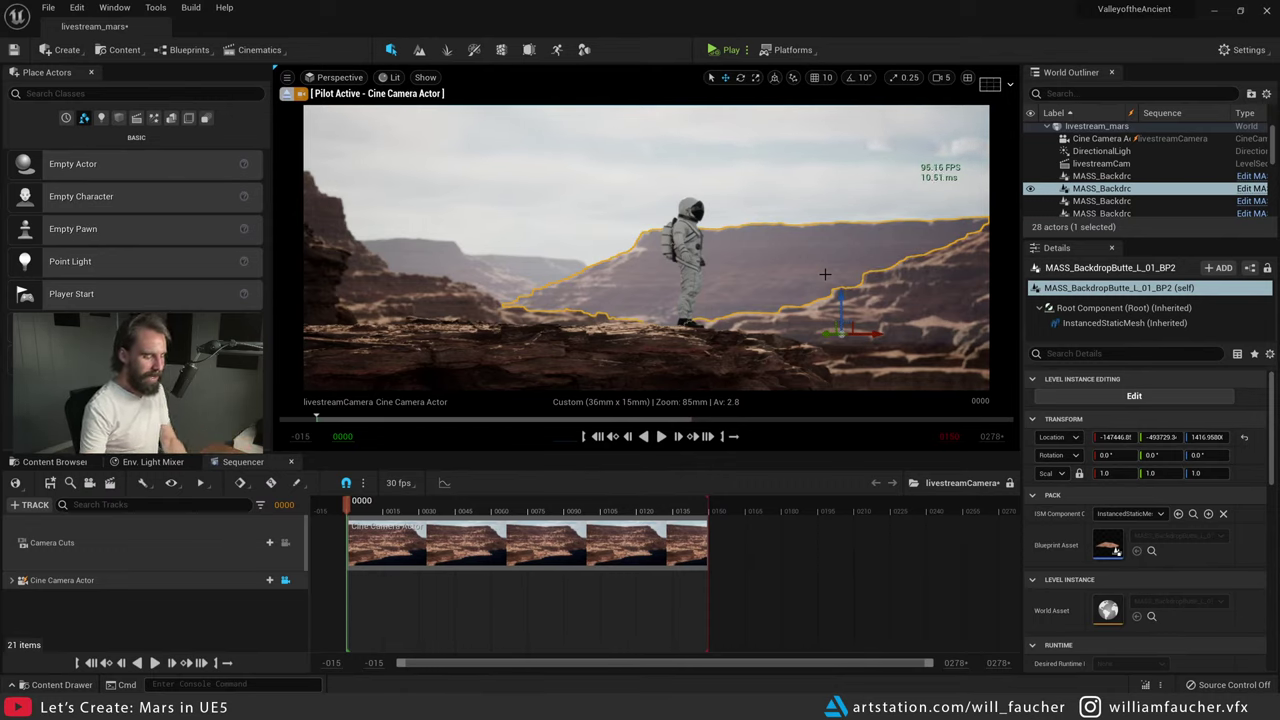
key(ctrl+l)
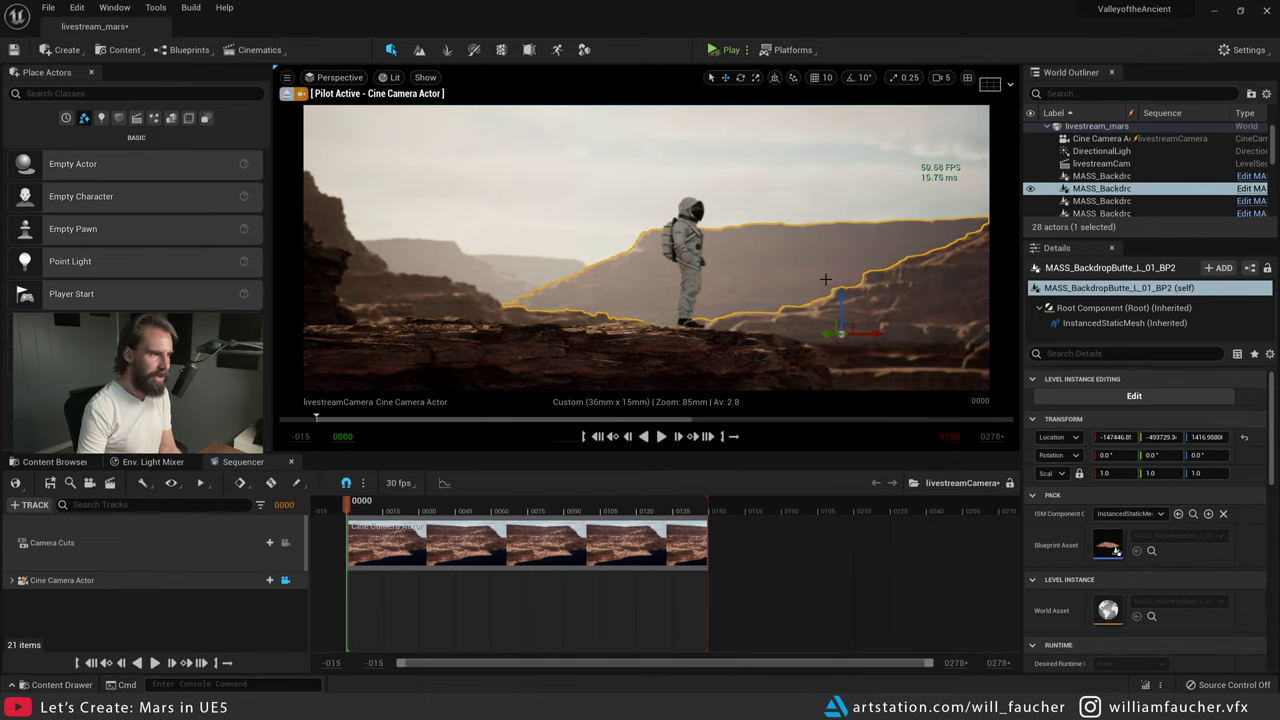
key(Escape)
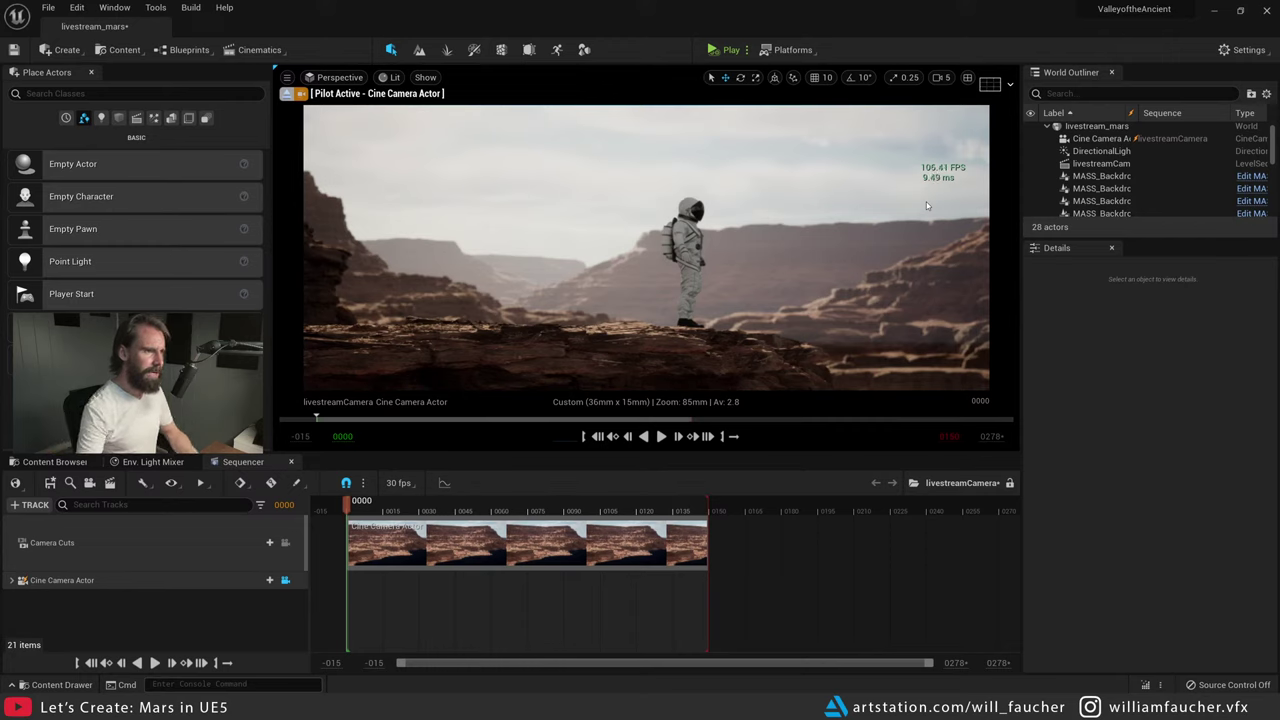
- Rotate the astronaut on the ledge so the figure turns partly toward the camera
click(692, 242)
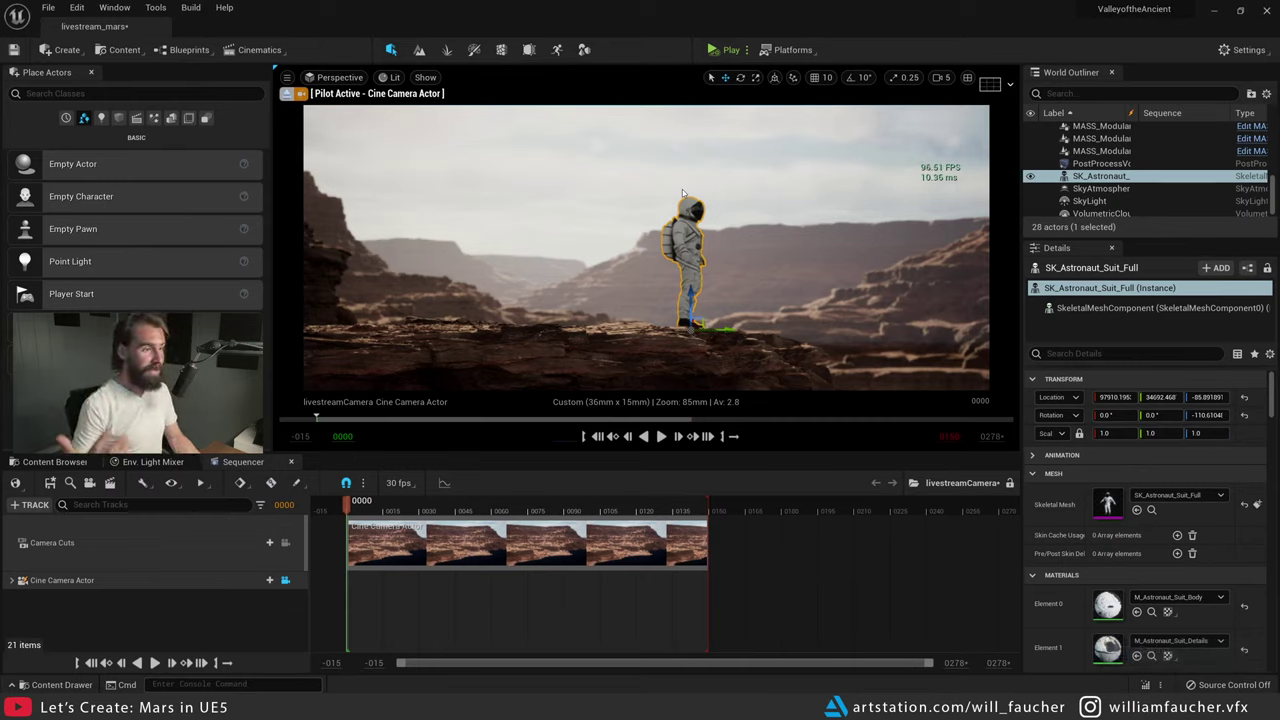
key(Escape)
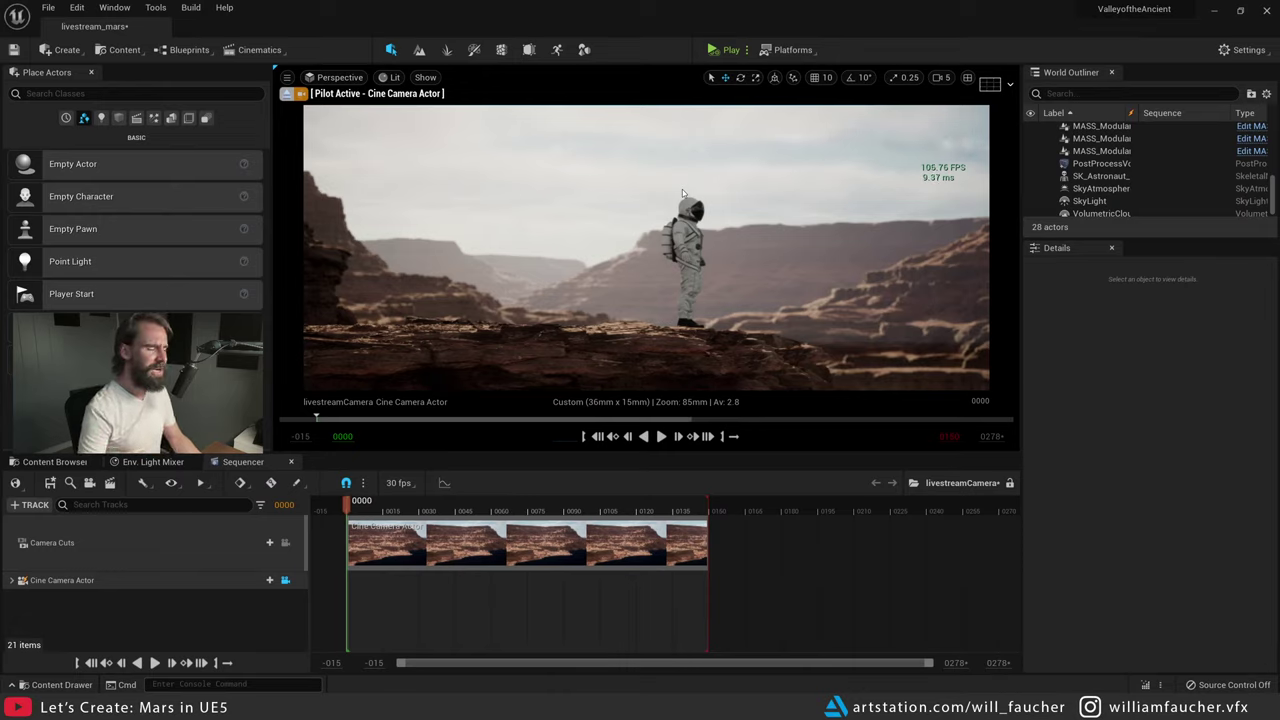
click(684, 242)
key(e)
drag(708, 330, 785, 350)
key(Escape)
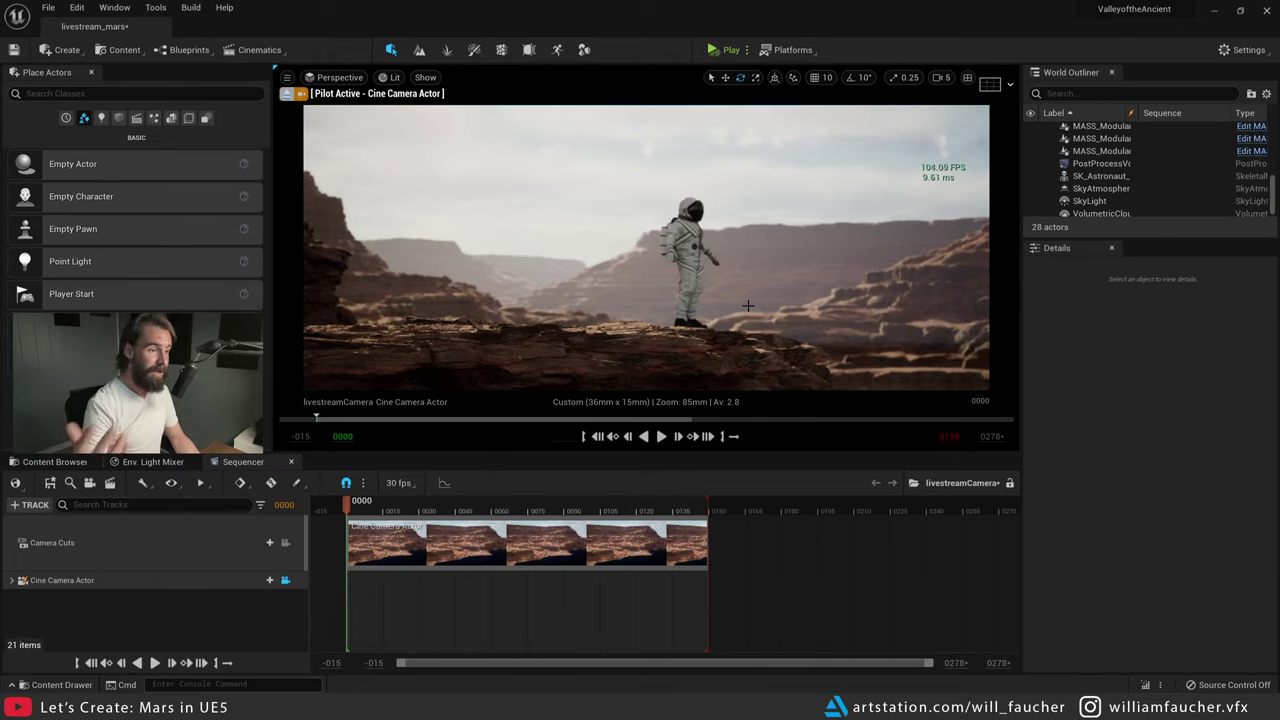
- Outside the camera view, duplicate MASS_BackdropButte_L_01_BP and move the copy into the empty gap in front of it
click(287, 93)
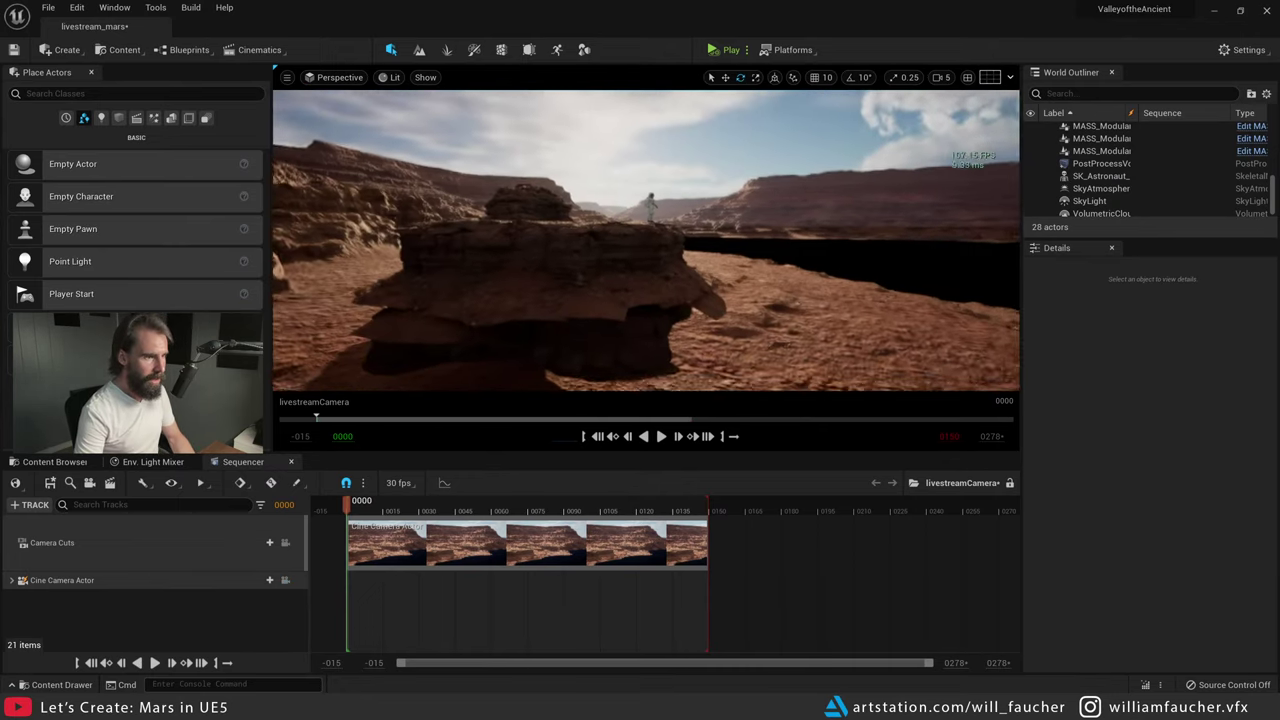
right_drag(646, 240, 626, 295)
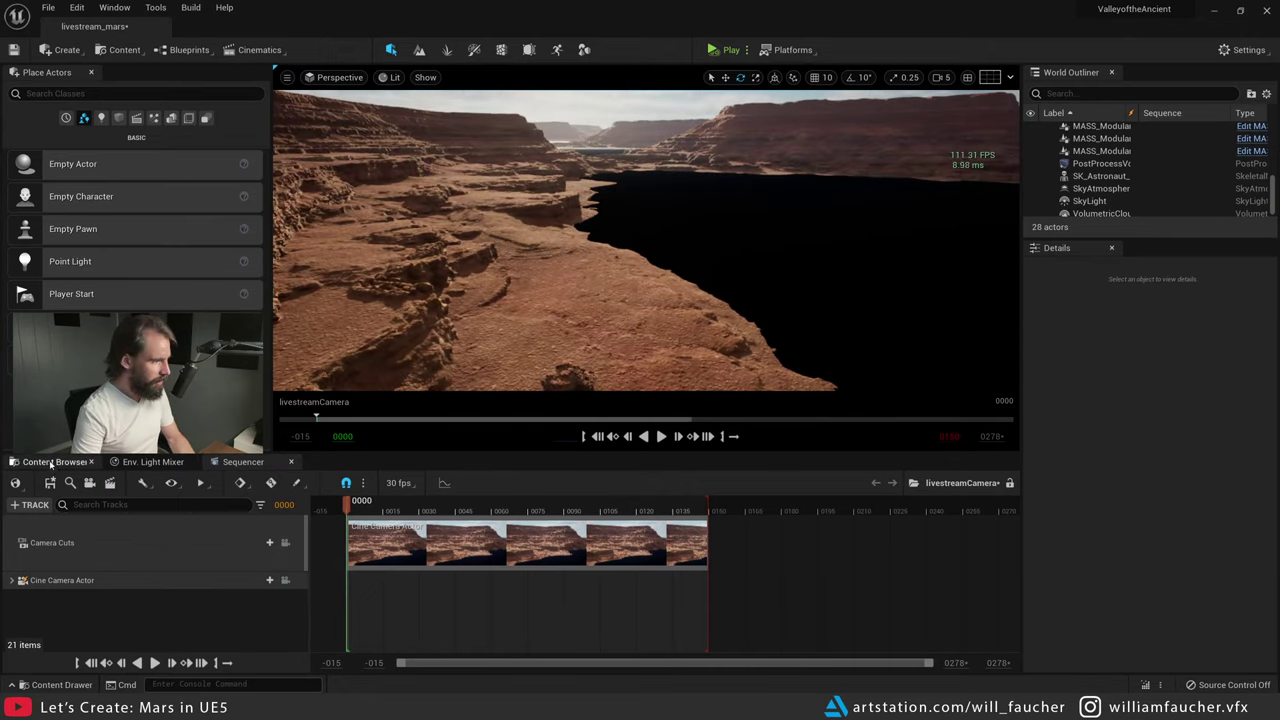
click(50, 462)
click(562, 276)
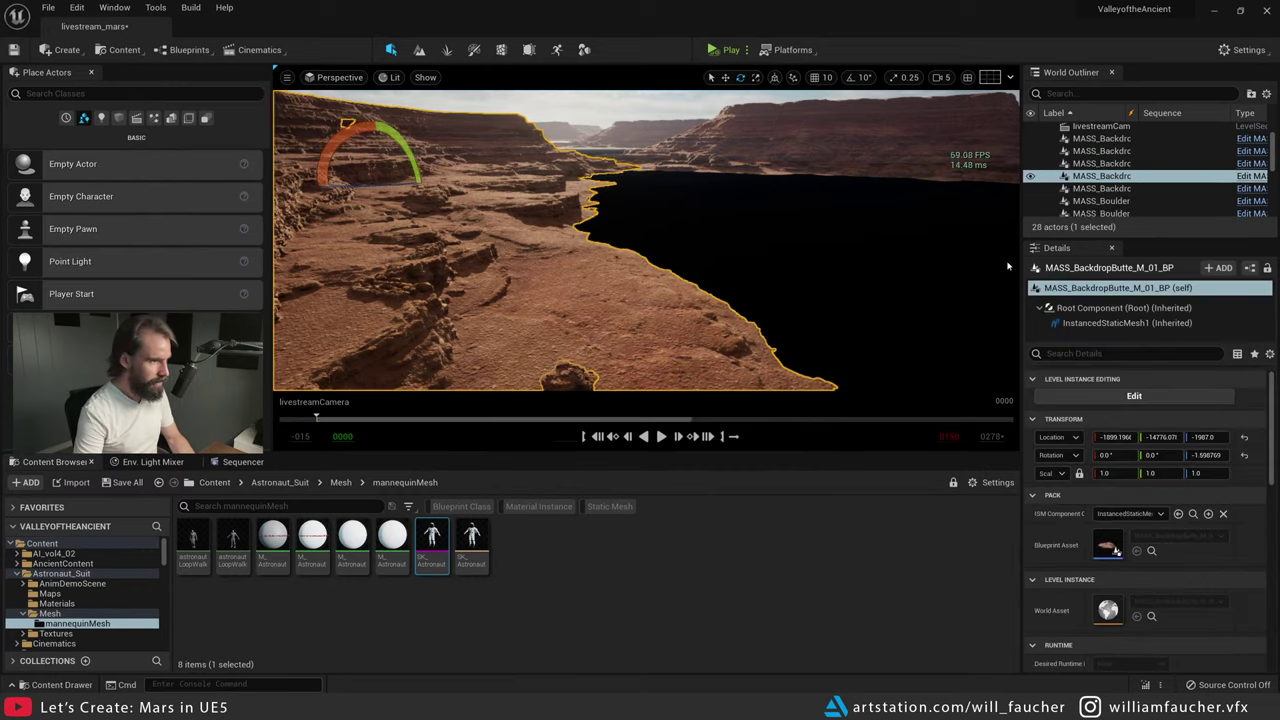
mouse_move(595, 204)
right_down()
mouse_move(520, 225)
mouse_move(590, 200)
right_up()
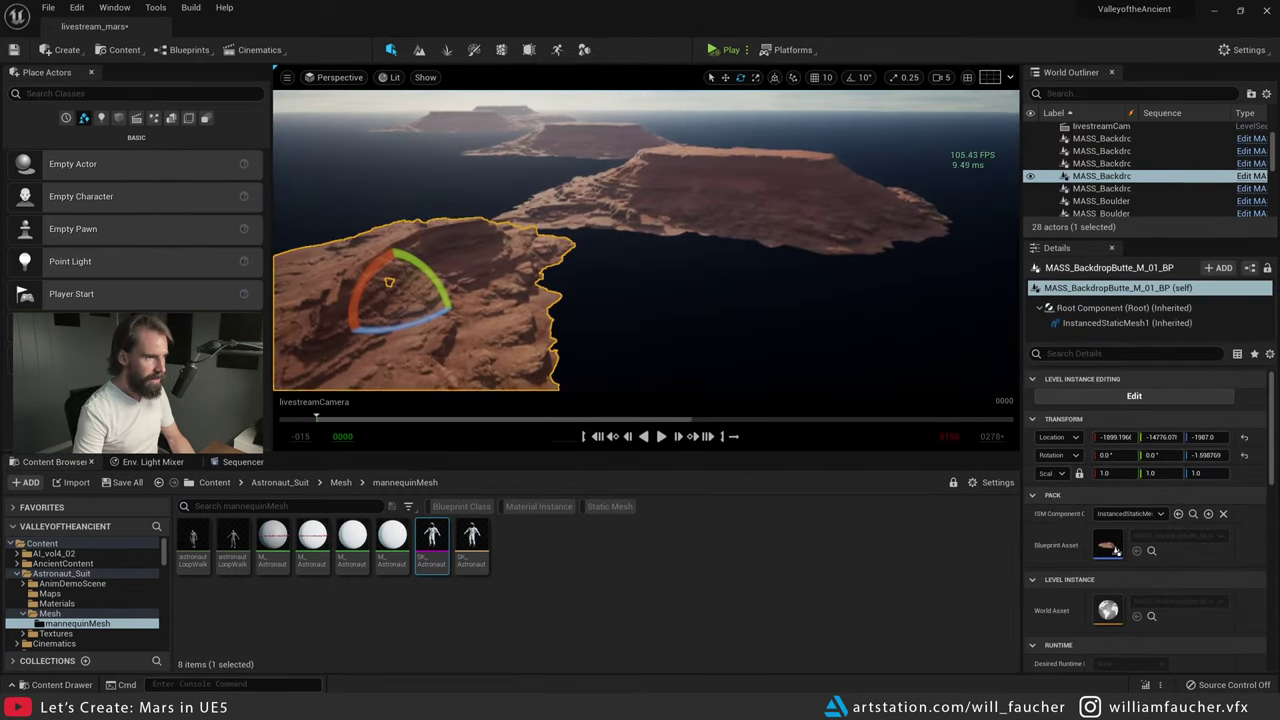
right_drag(985, 255, 978, 250)
click(732, 207)
key(w)
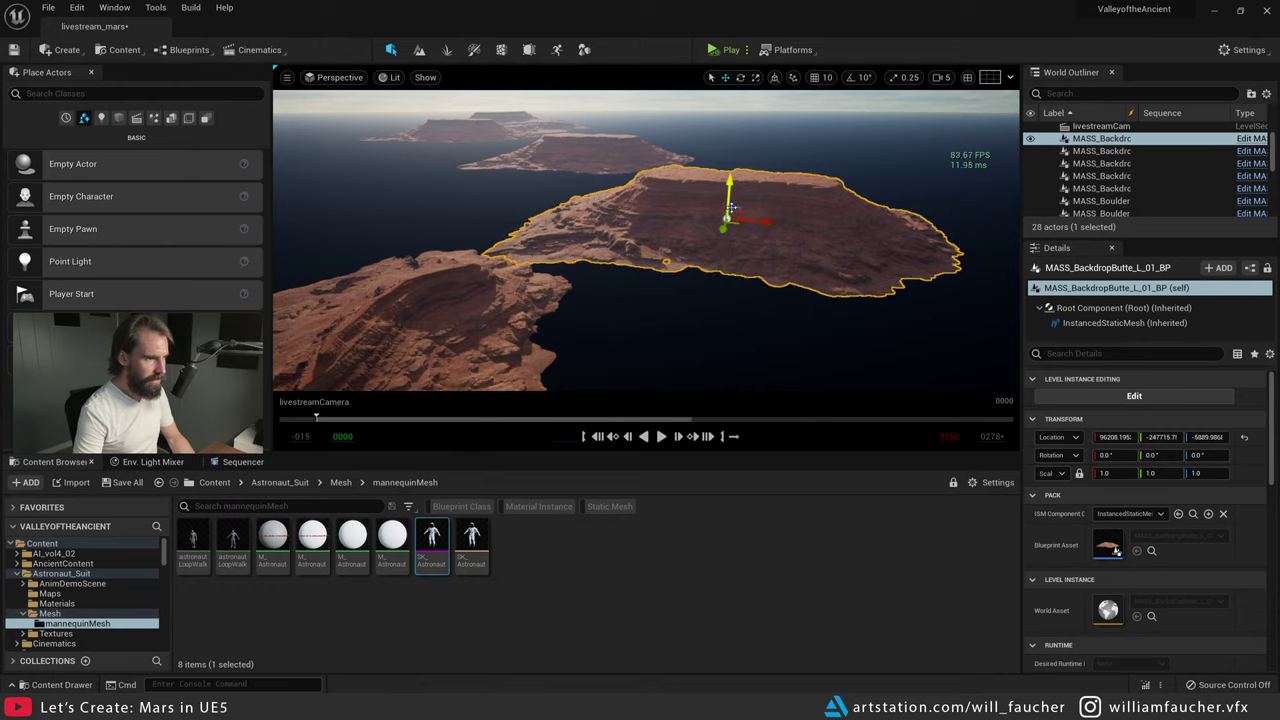
alt+drag(732, 207, 675, 365)
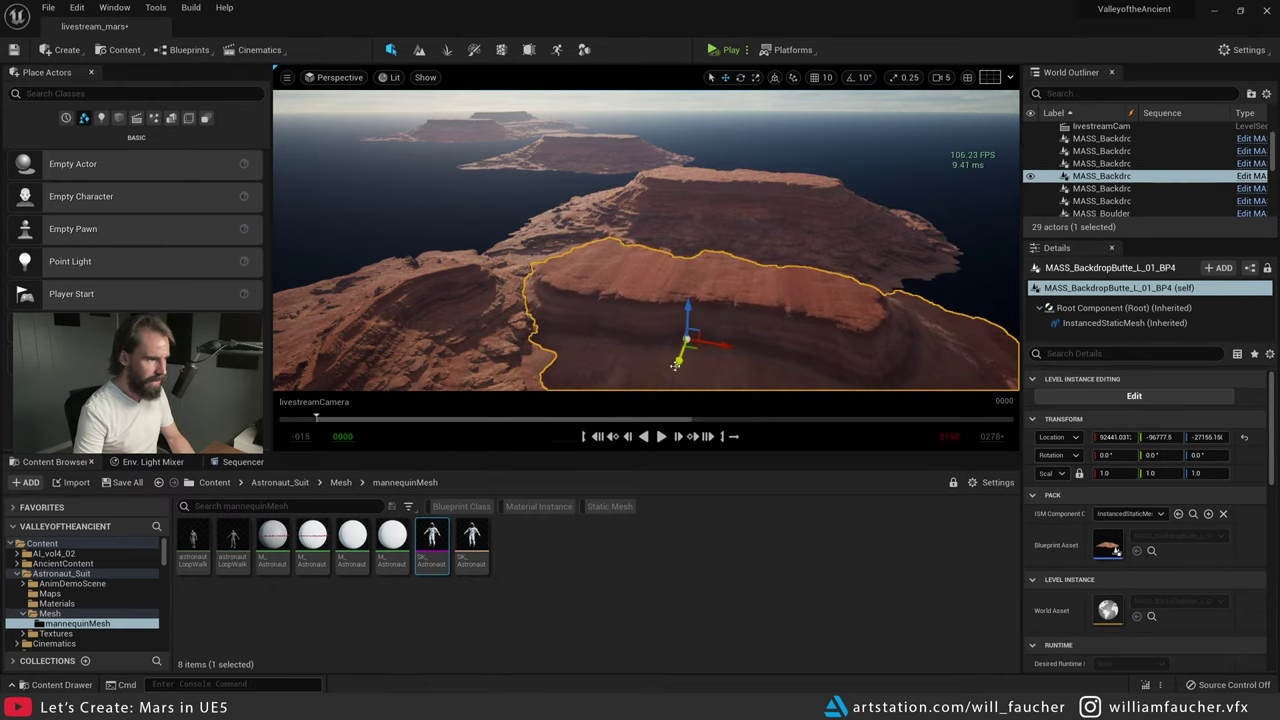
- Lower the duplicated butte to about Z -40152 and scale it to about 2.04 in X and Y
mouse_move(687, 310)
mouse_down()
mouse_move(687, 326)
mouse_move(730, 360)
mouse_move(682, 327)
mouse_up()
key(r)
drag(684, 375, 684, 336)
key(w)
mouse_move(740, 256)
right_down()
mouse_move(740, 292)
mouse_move(736, 256)
right_up()
drag(700, 237, 695, 228)
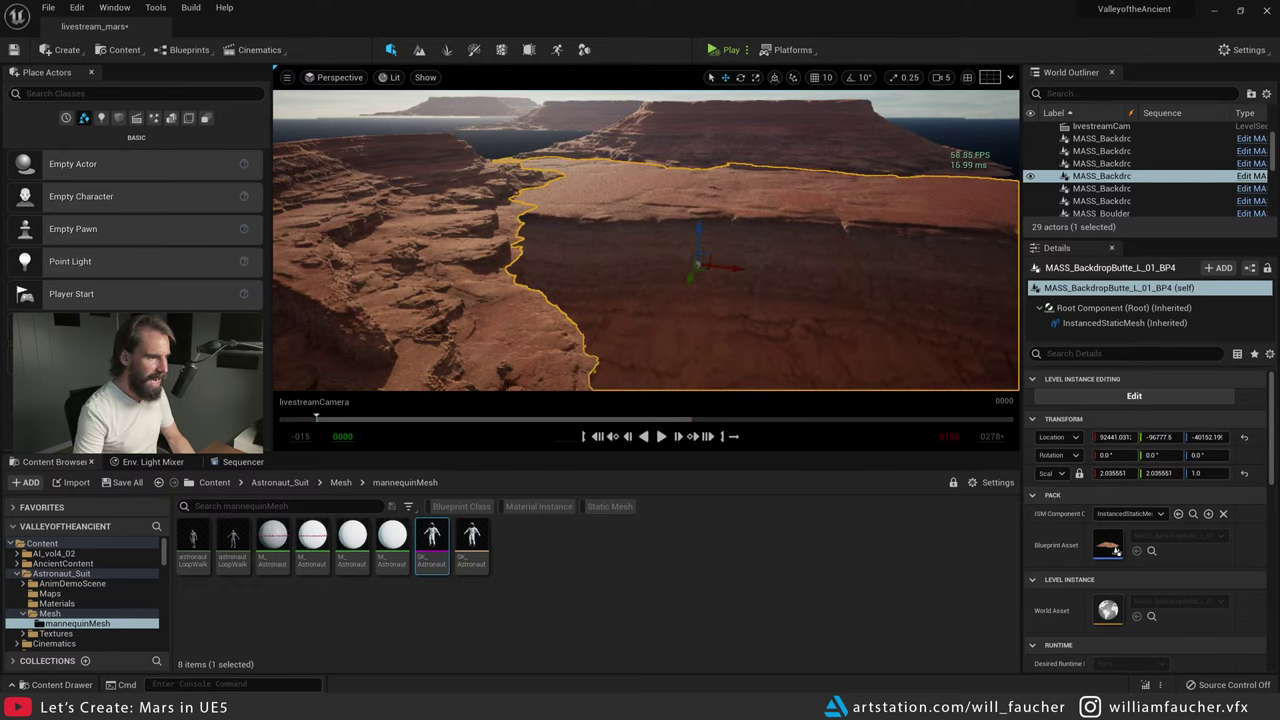
- Return to the cine camera view and lower the duplicated butte to a Z location of -42900
click(243, 461)
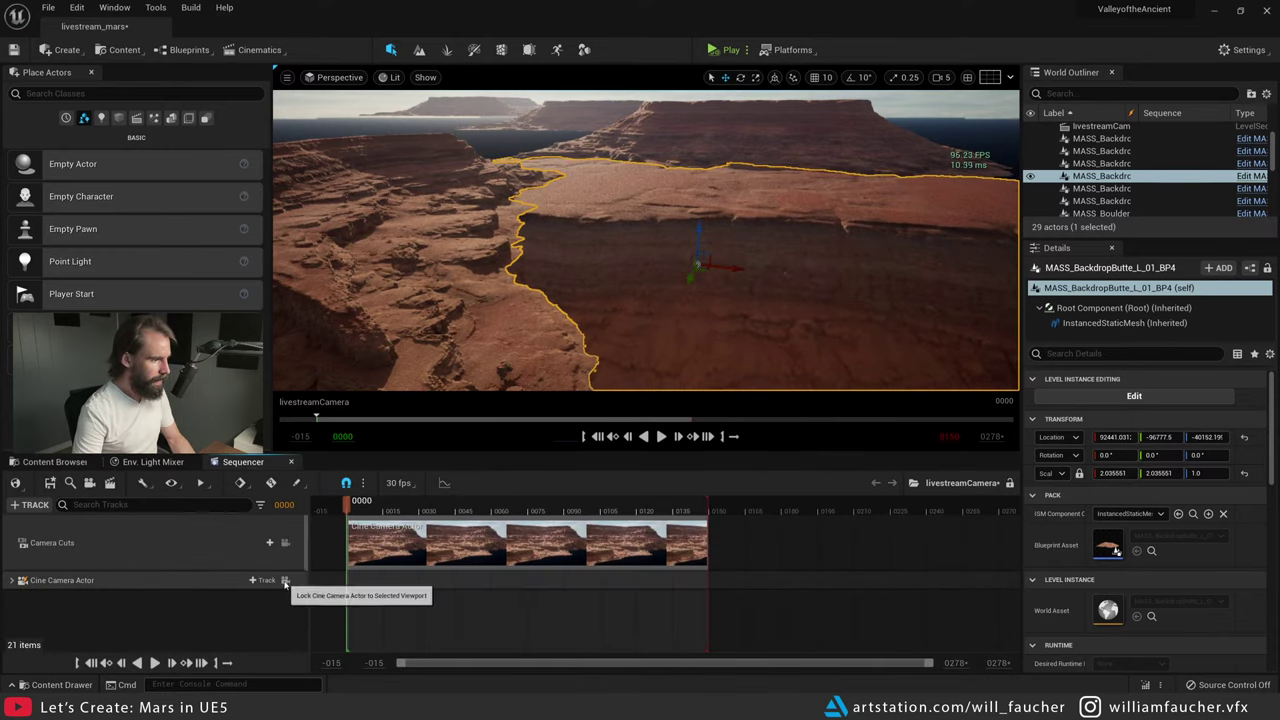
click(285, 580)
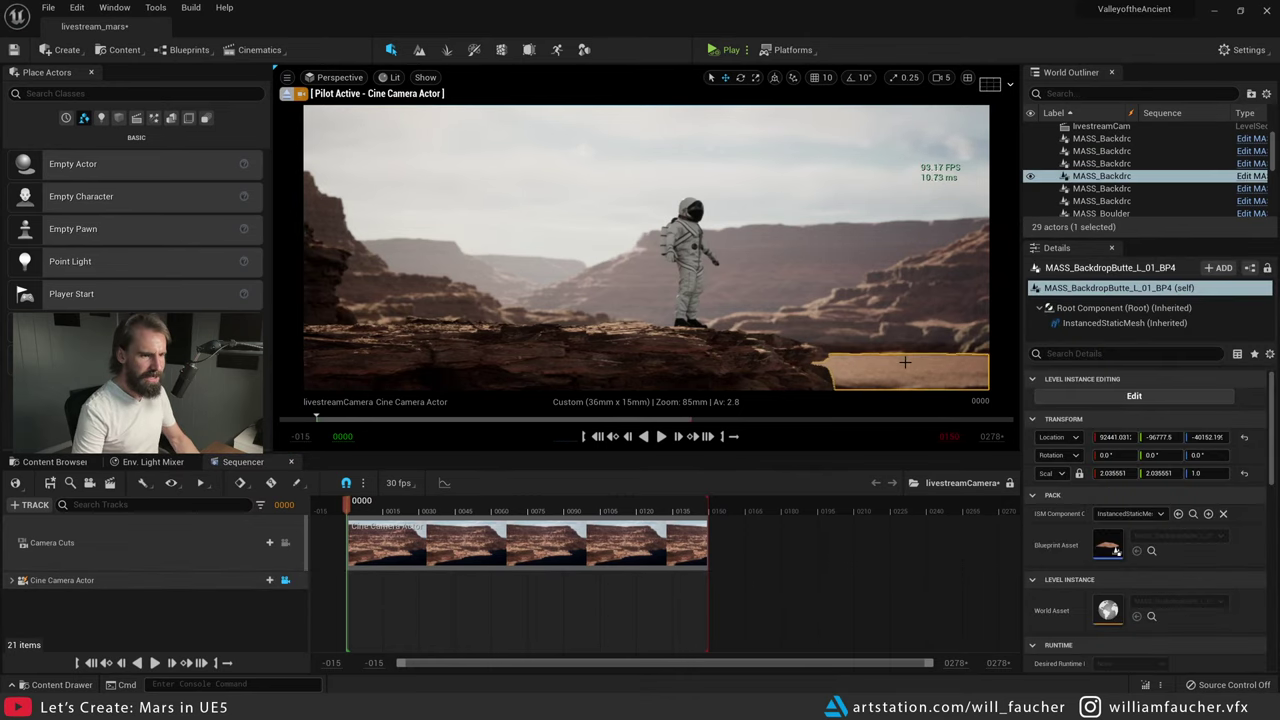
click(1207, 437)
text(-43880)
key(Return)
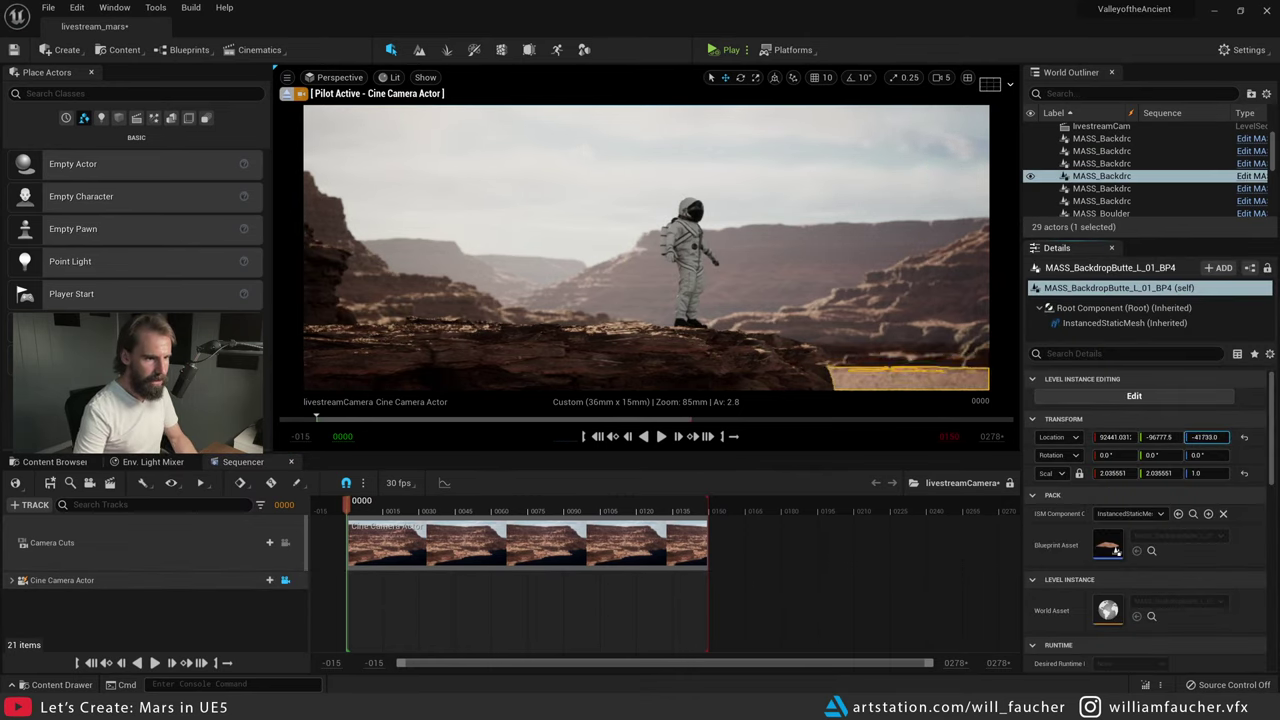
drag(1207, 437, 1198, 437)
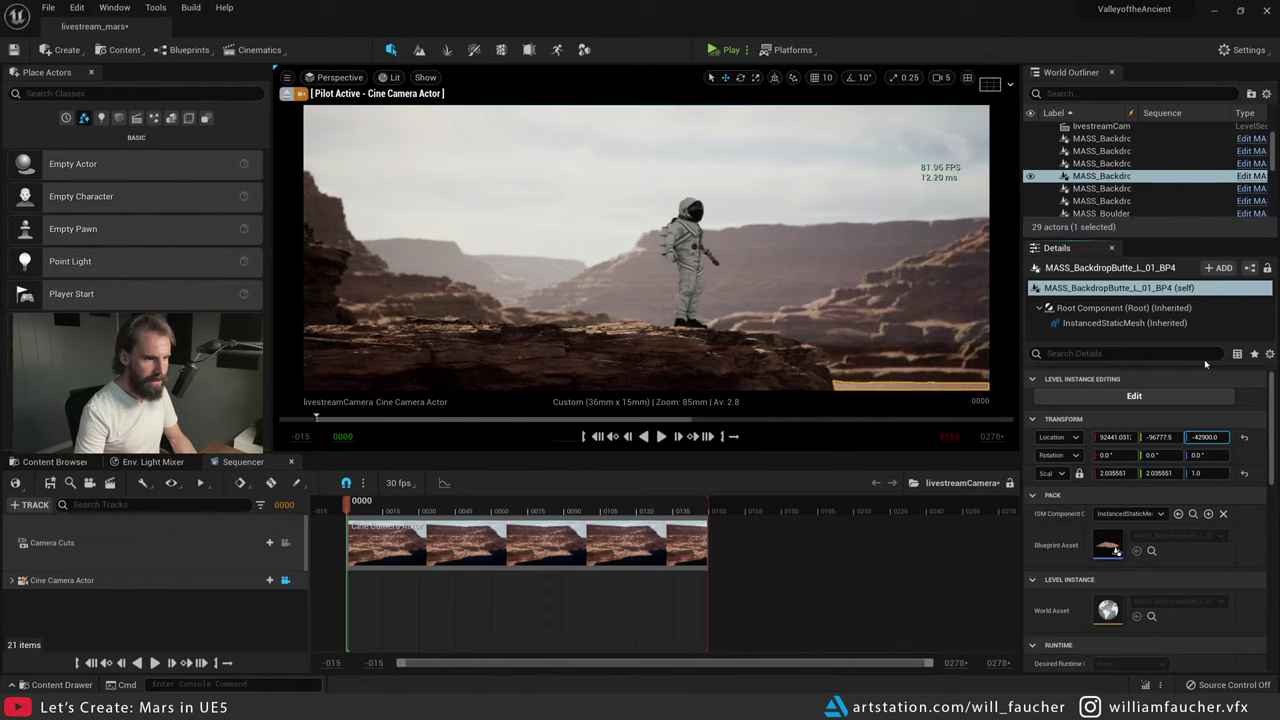
key(Escape)
- Leave the camera view and delete the duplicated backdrop butte from the canyon gap
click(293, 96)
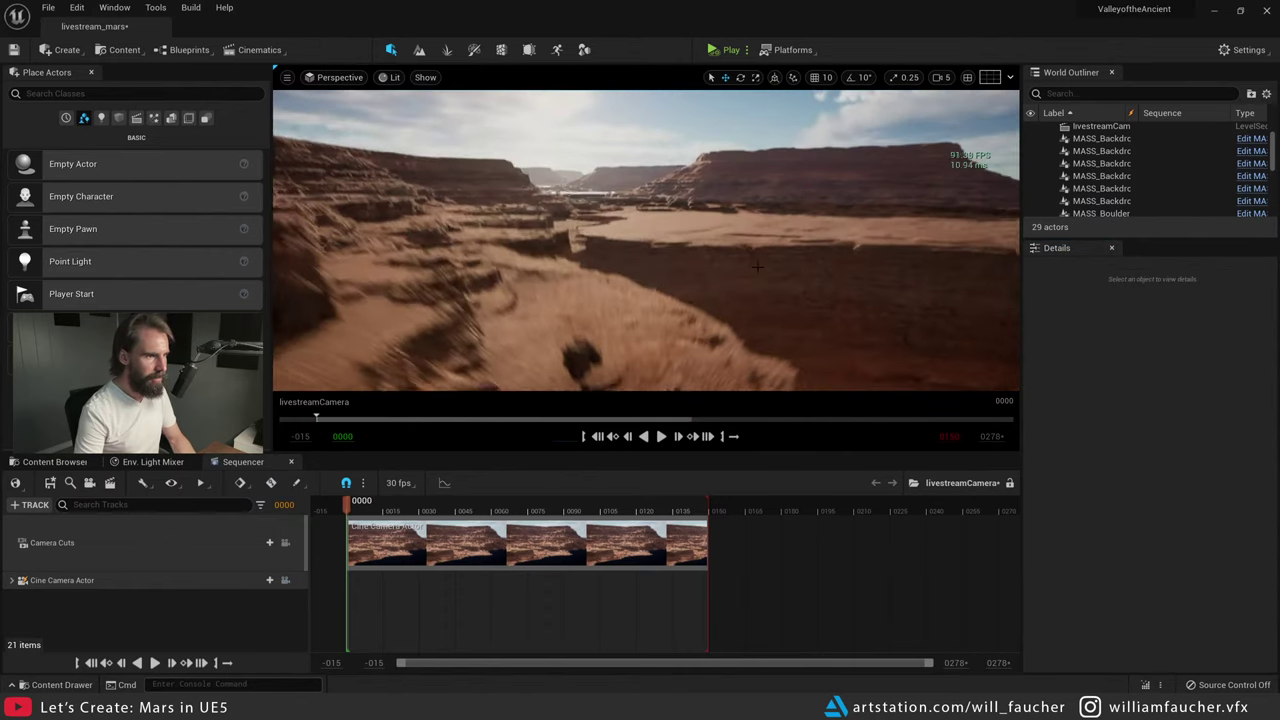
right_drag(690, 254, 690, 254)
click(690, 254)
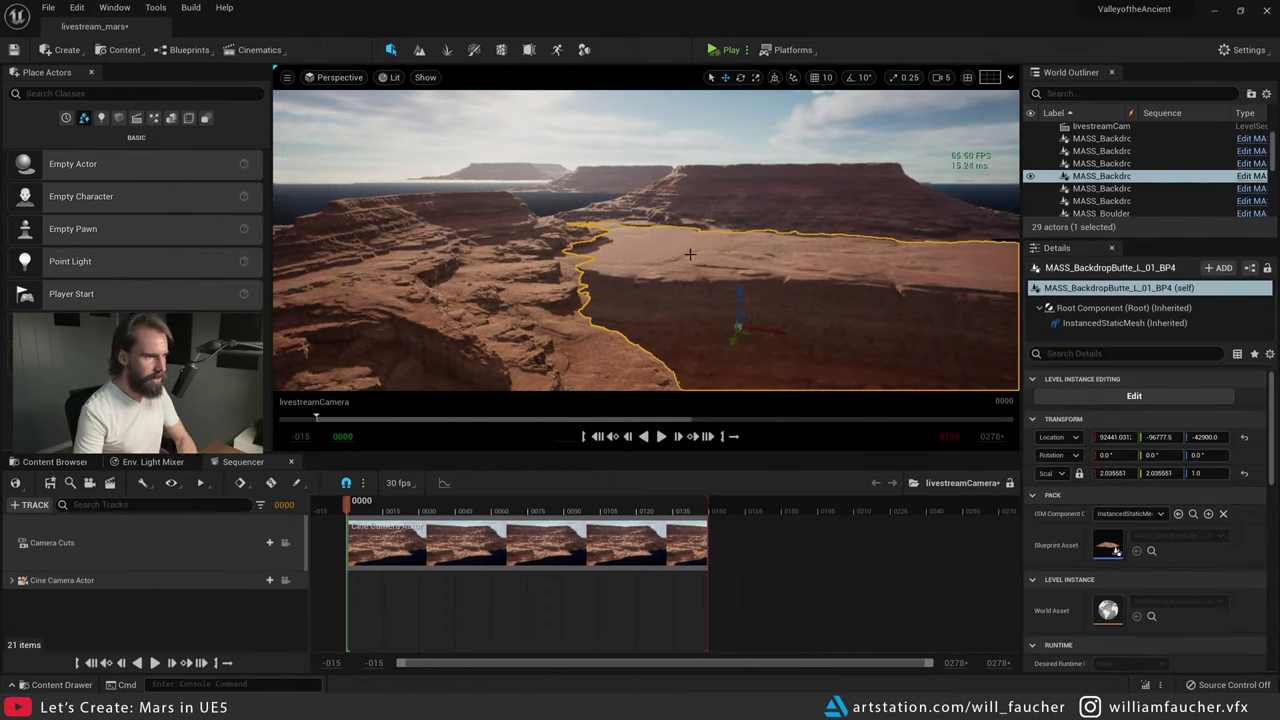
key(Delete)
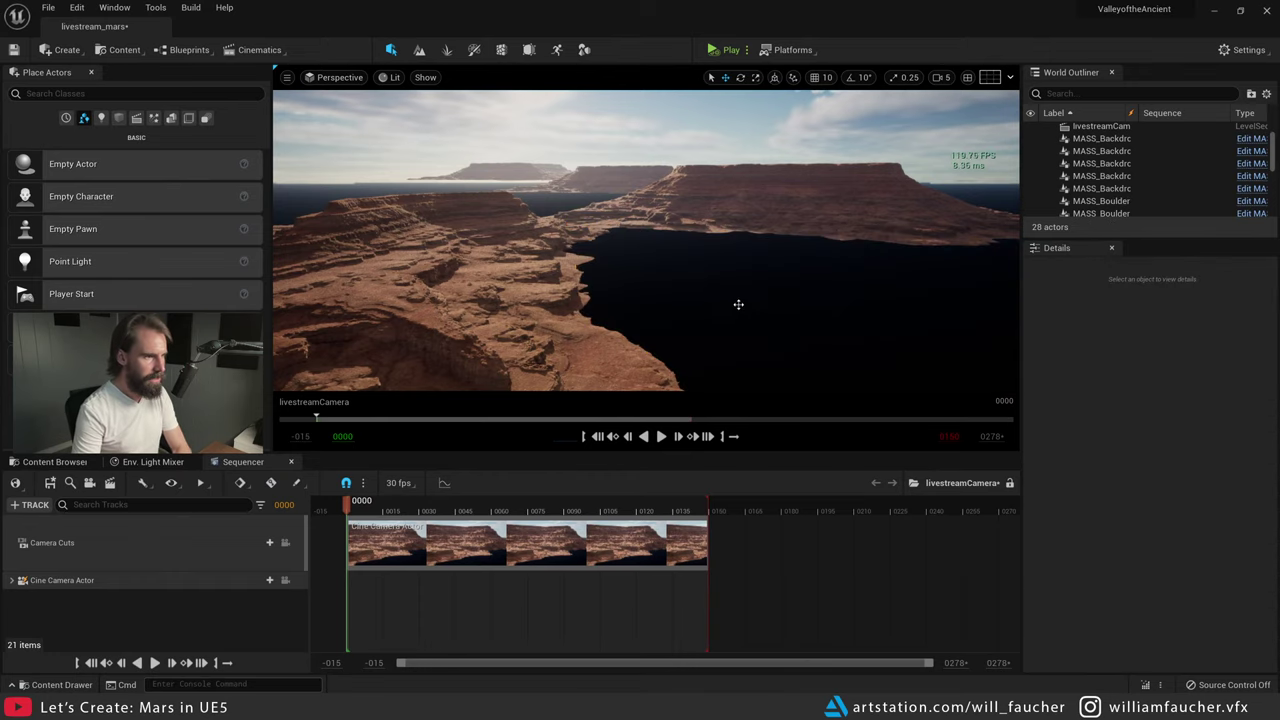
- Save the livestream_mars level and widen the message log to read the full asset check error
key(ctrl+s)
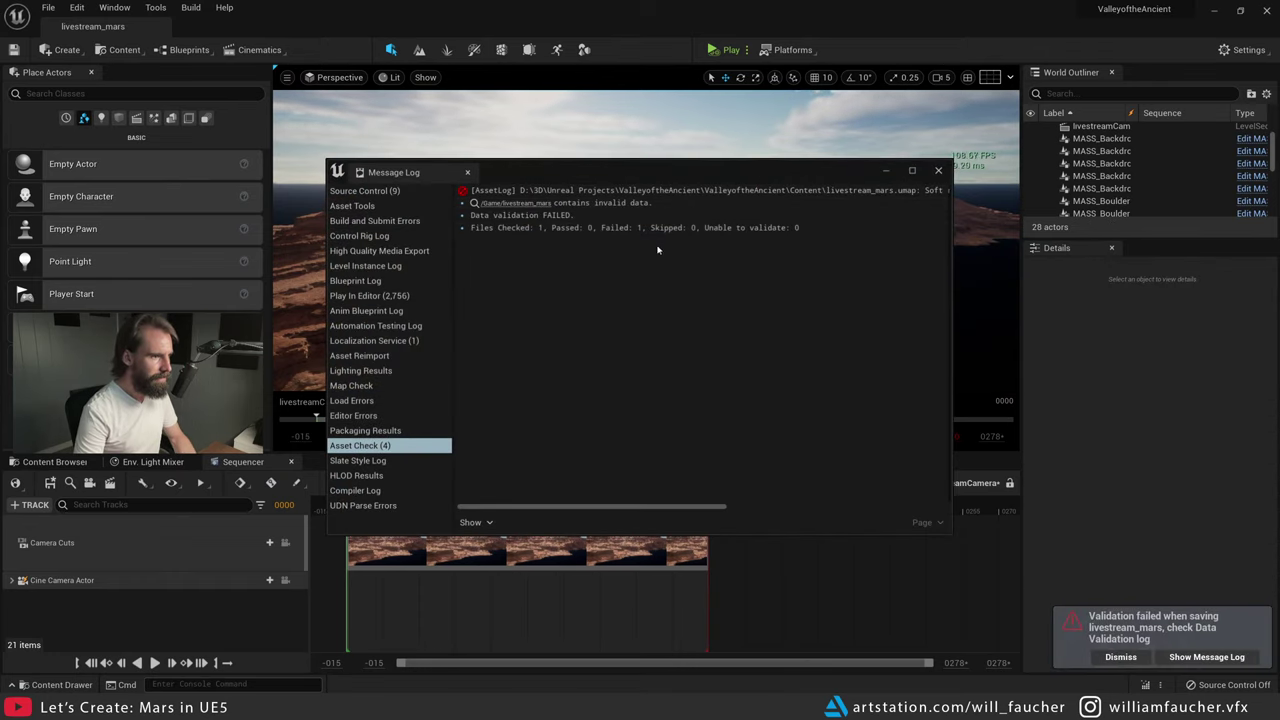
click(600, 216)
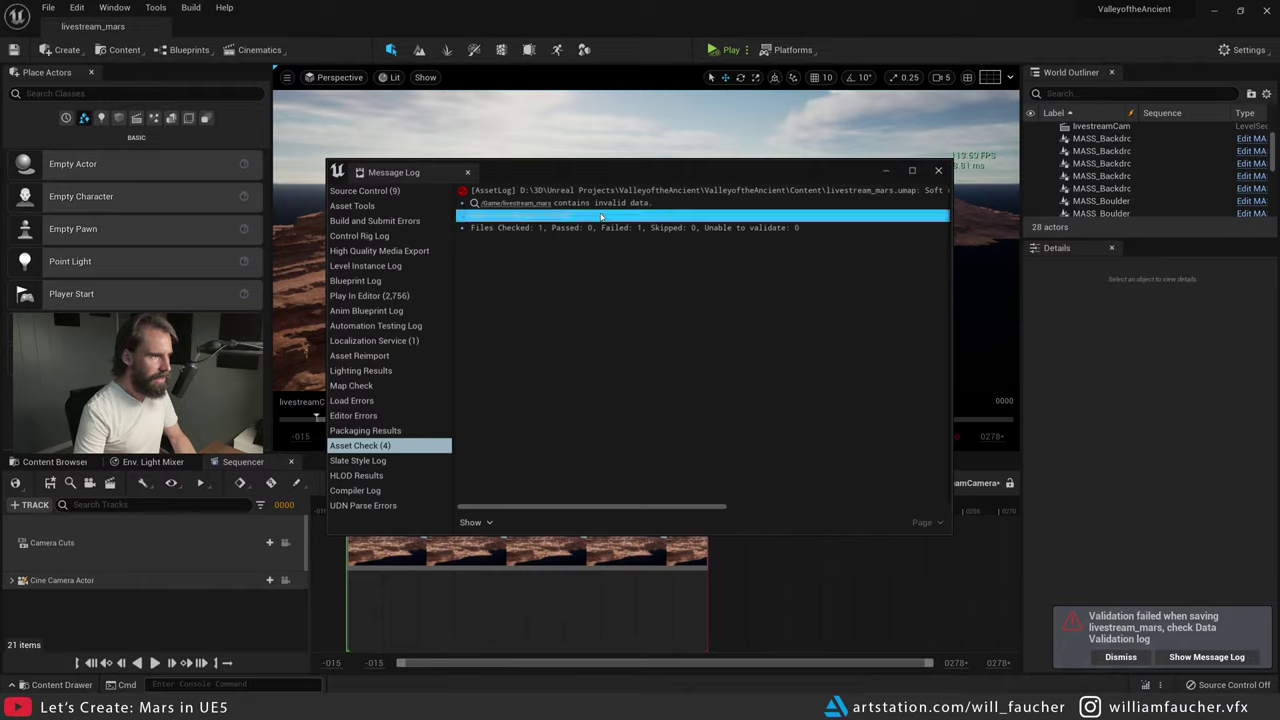
click(603, 208)
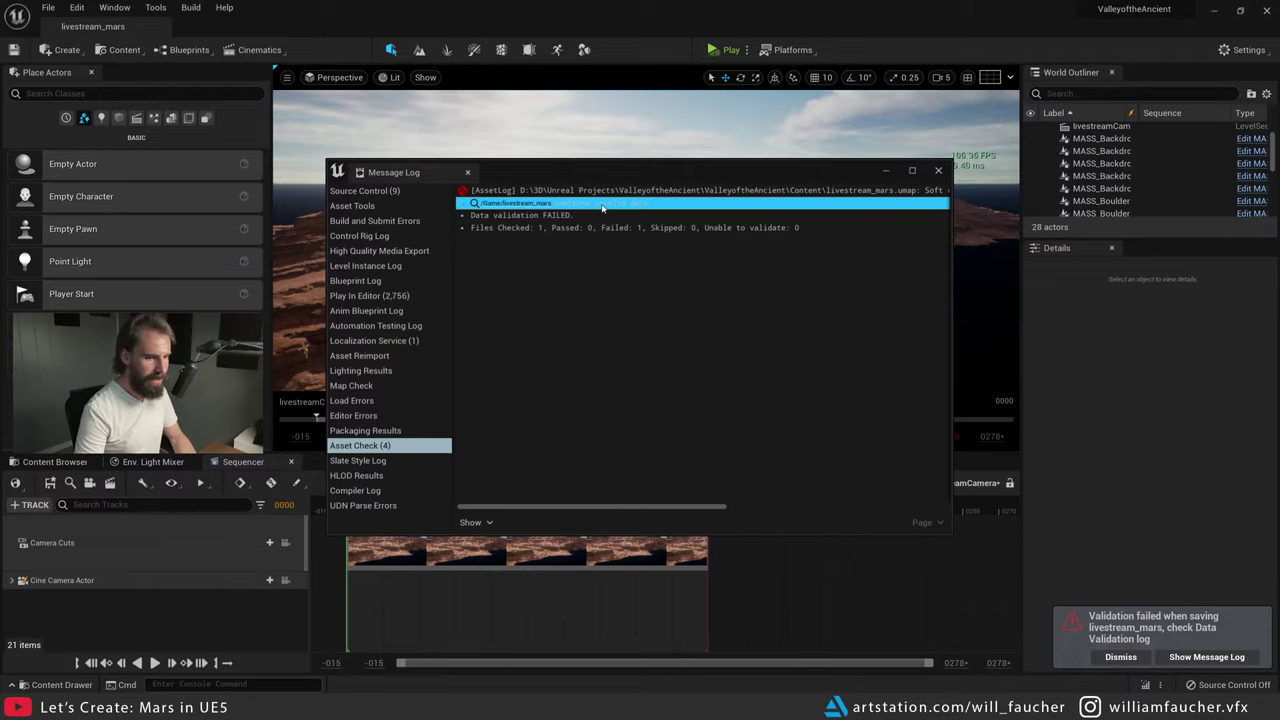
drag(951, 209, 1276, 195)
drag(1187, 186, 714, 200)
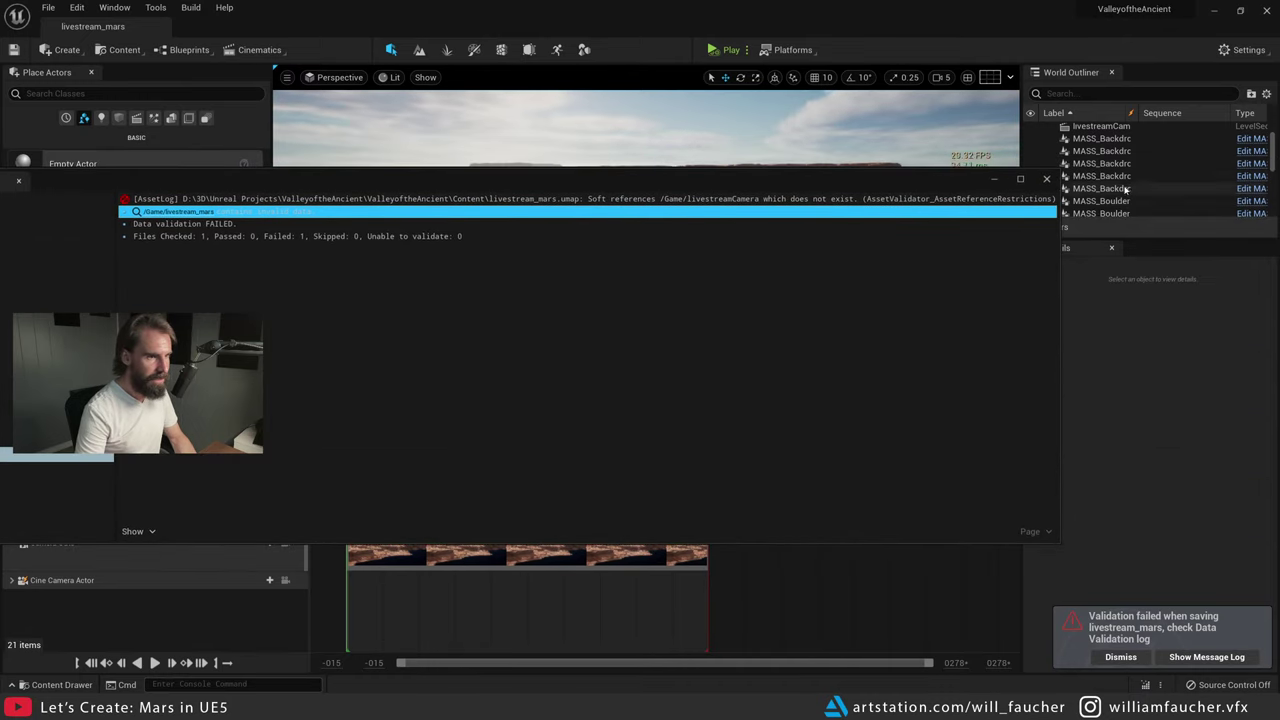
click(1046, 179)
- Save the level again and review the validation log entry for livestream_mars
key(ctrl+s)
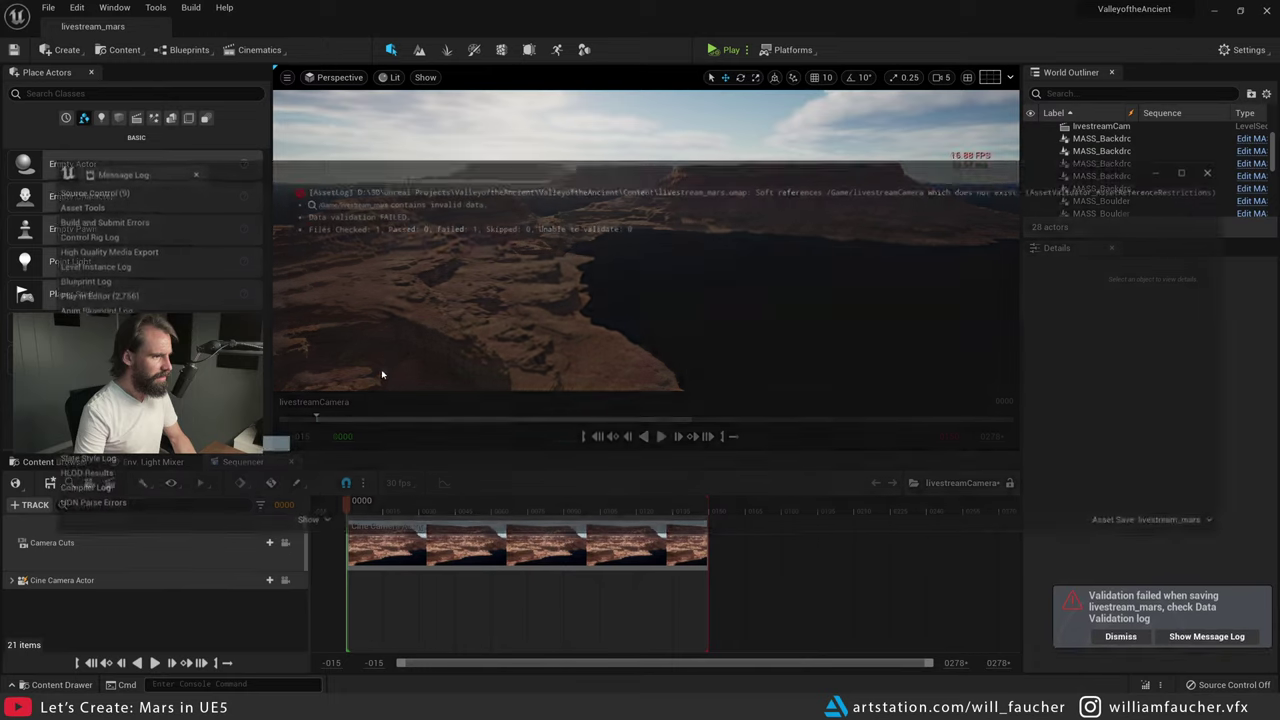
click(1217, 171)
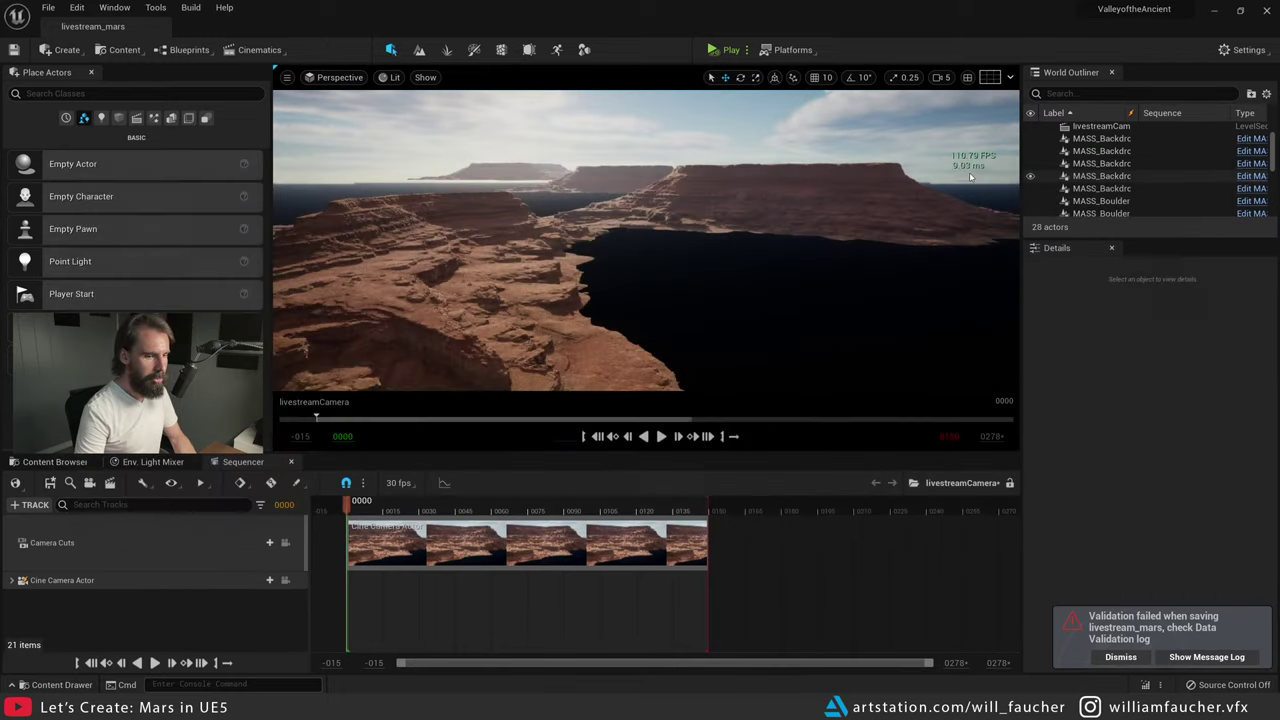
click(58, 50)
click(41, 66)
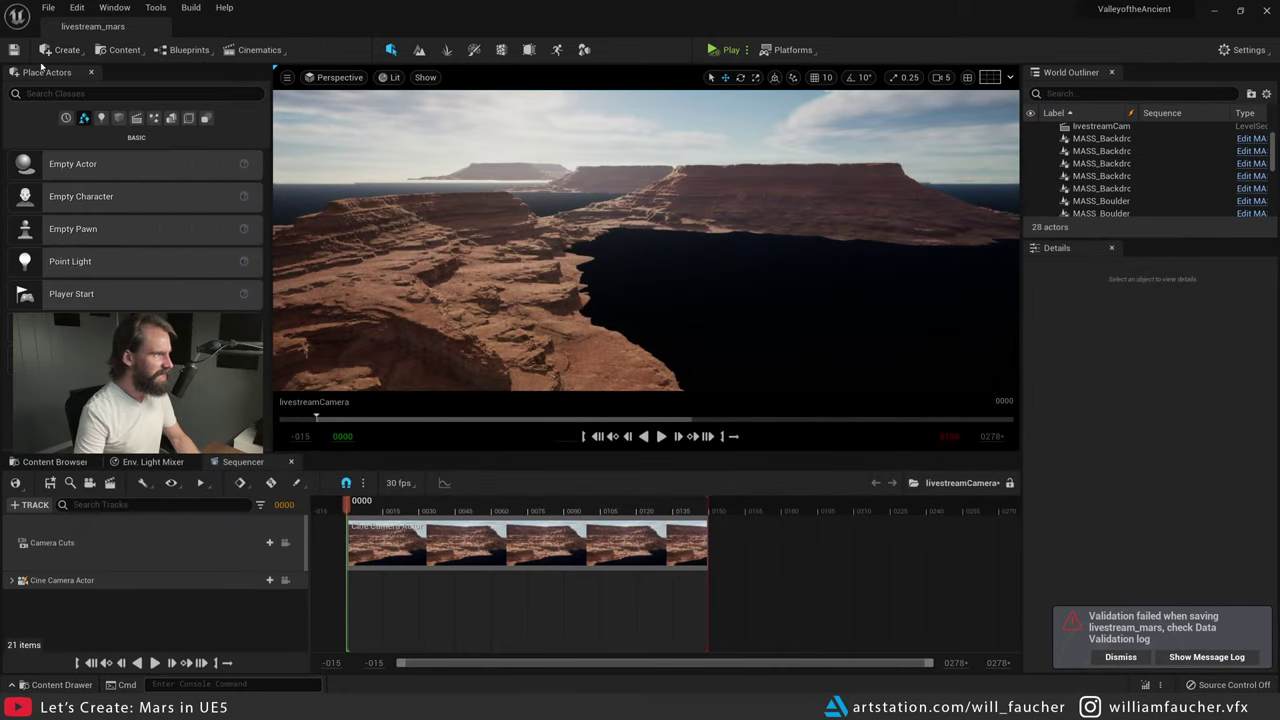
click(14, 51)
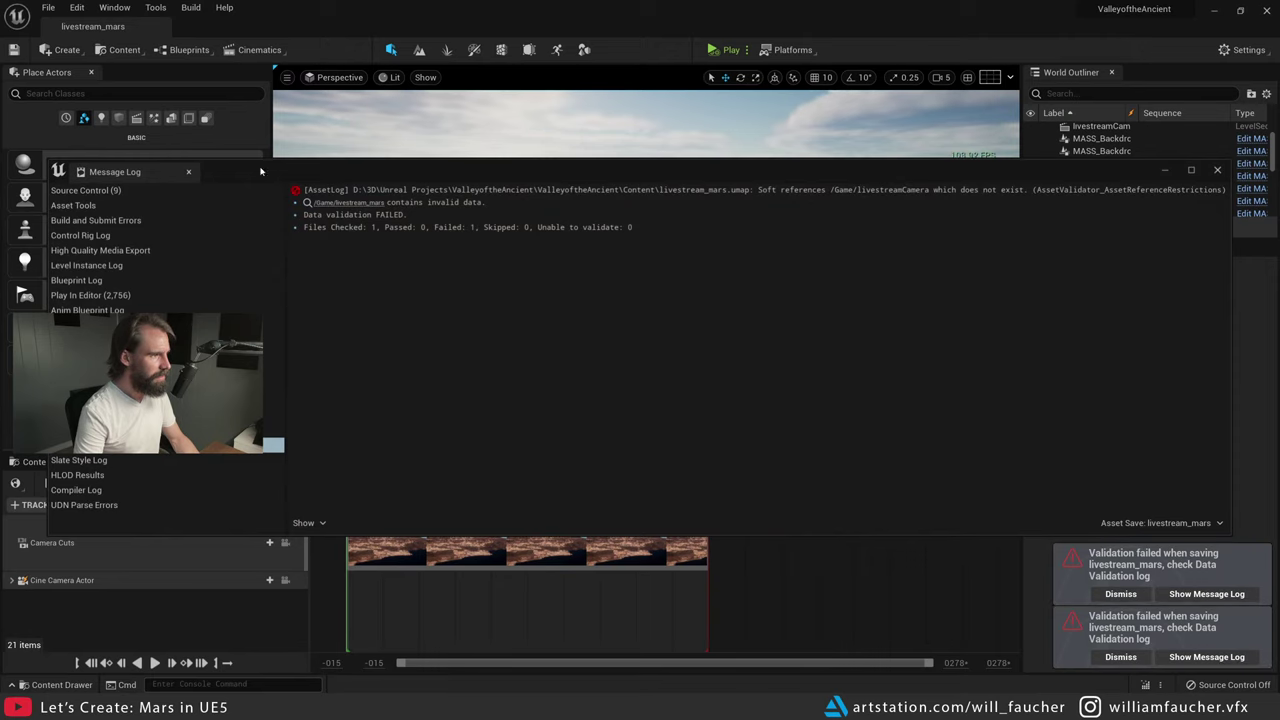
click(1217, 171)
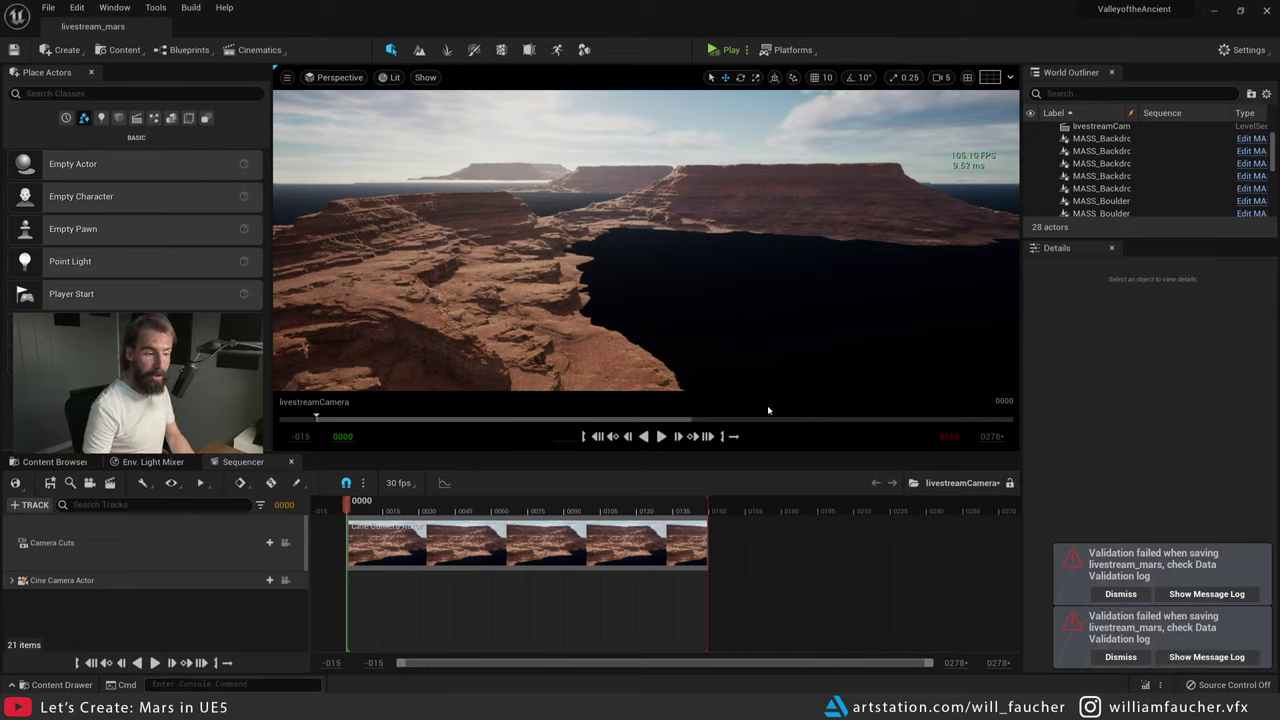
click(1188, 658)
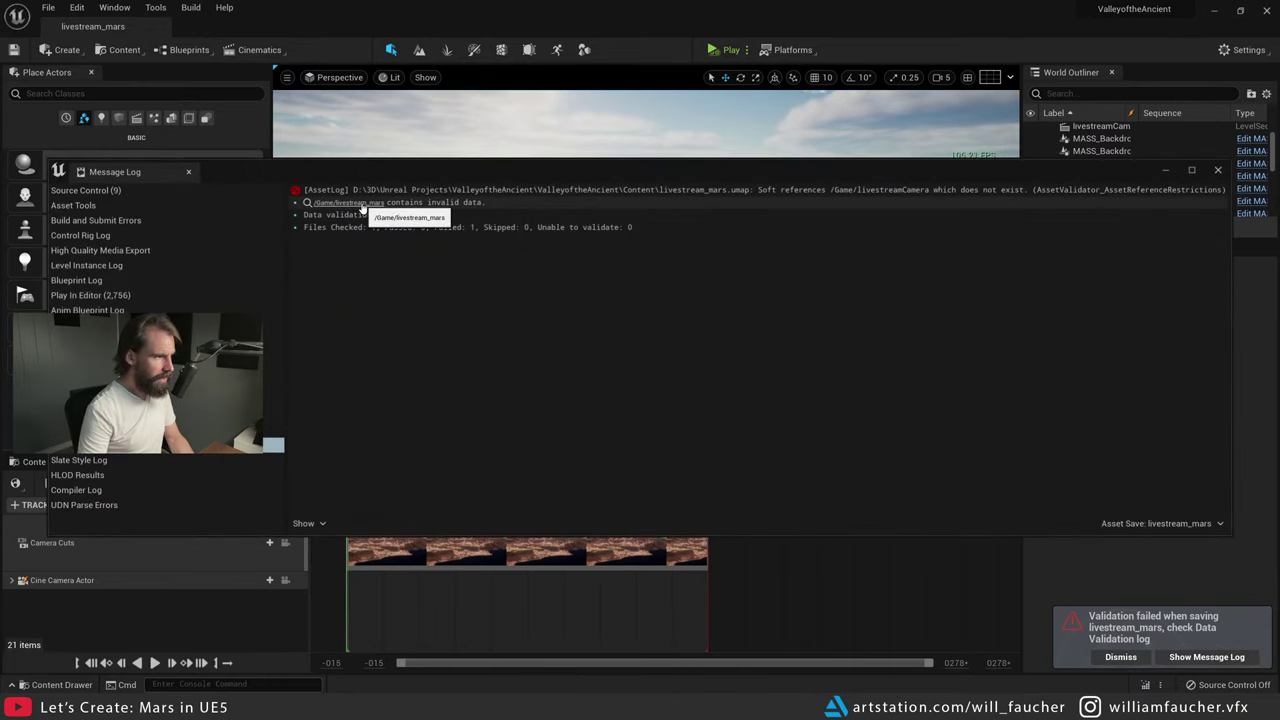
click(1218, 170)
- Save the current level as a new version named livestream_mars_v002 in the Content folder
click(50, 8)
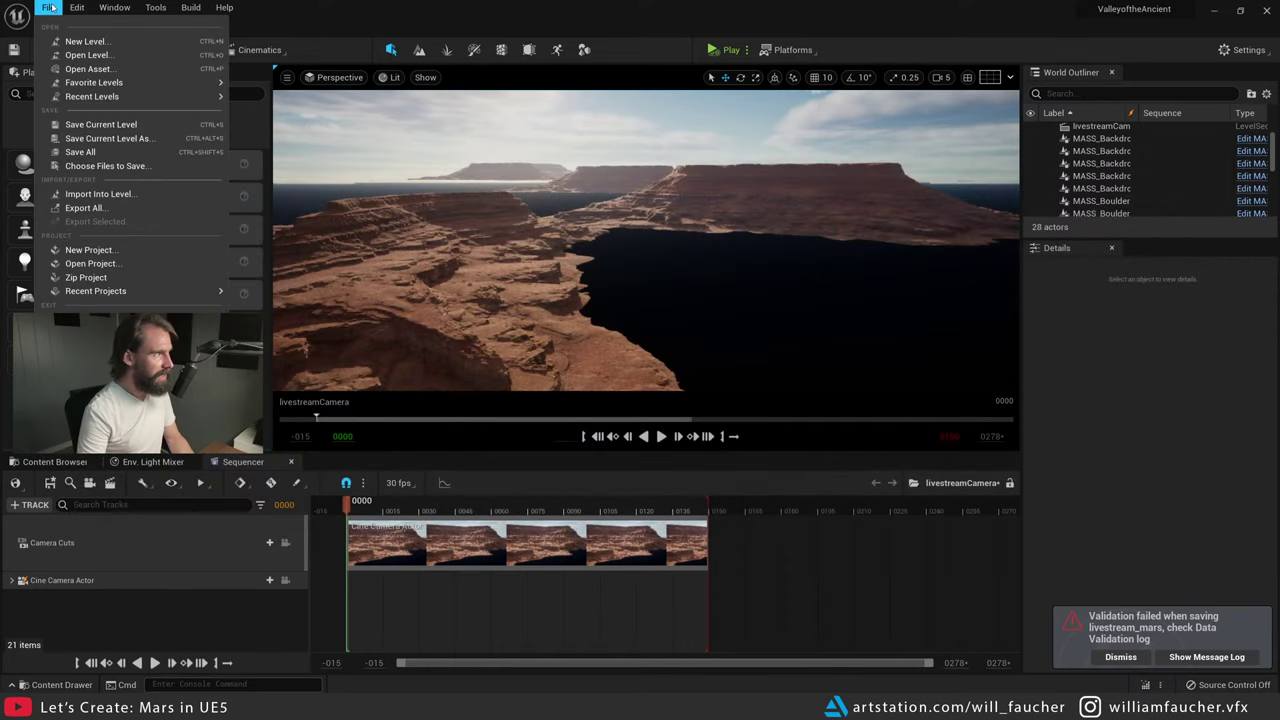
click(108, 138)
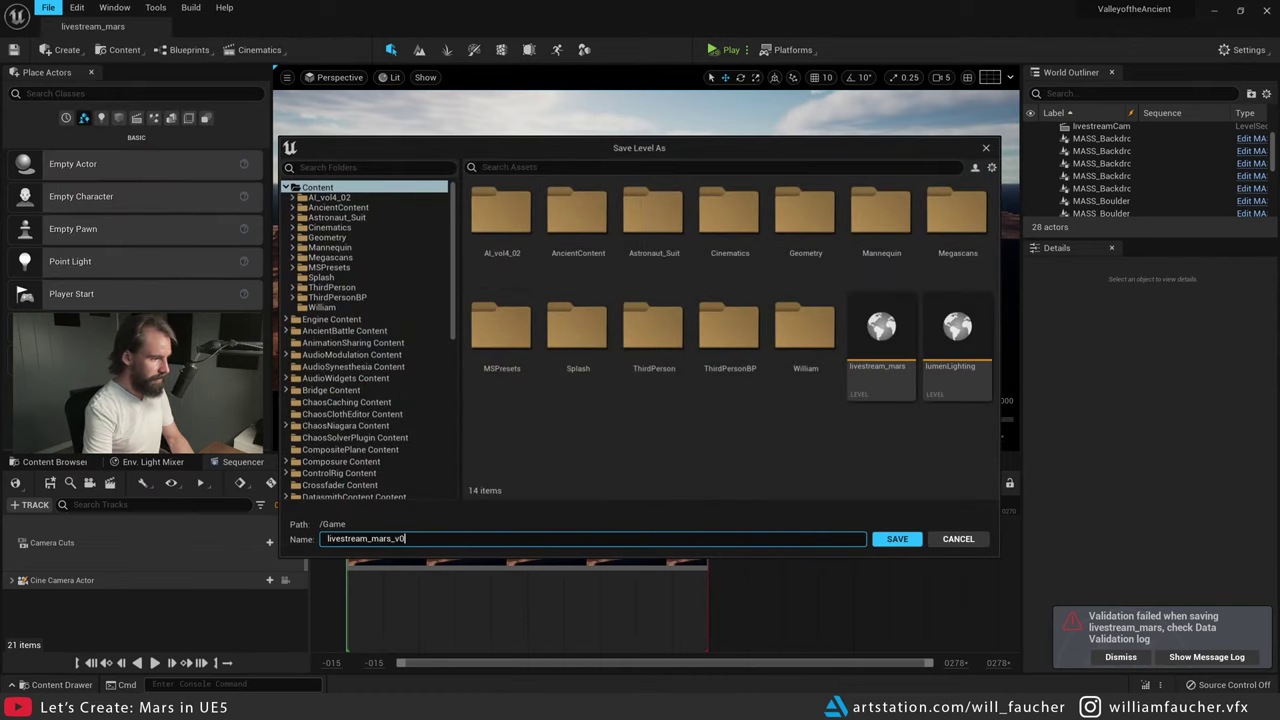
key(Return)
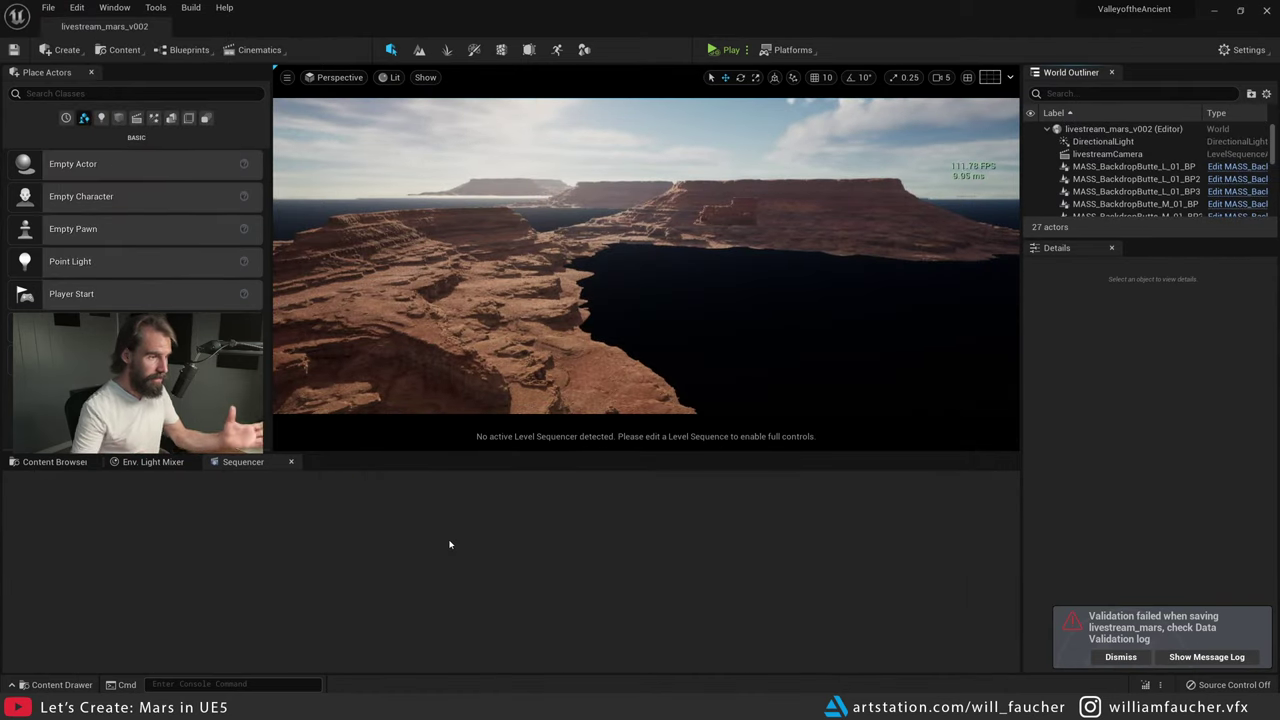
key(w)
right_drag(534, 247, 557, 232)
key(d)
key(a)
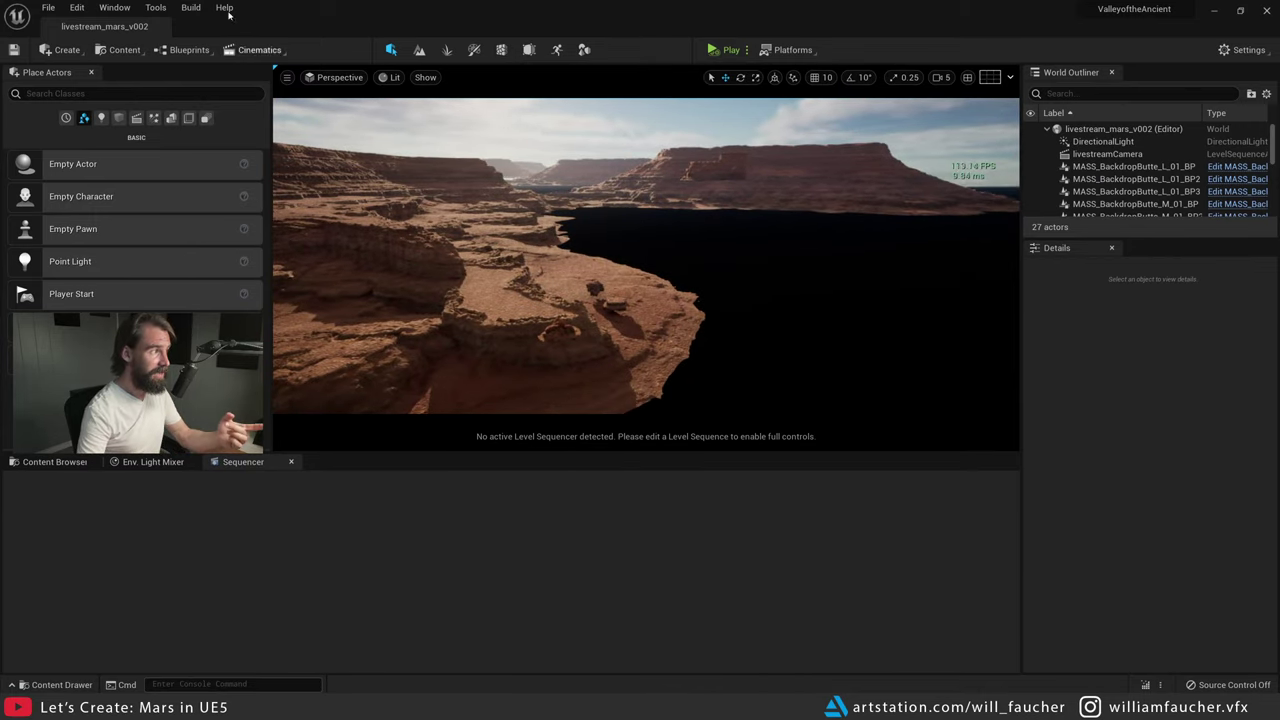
click(48, 7)
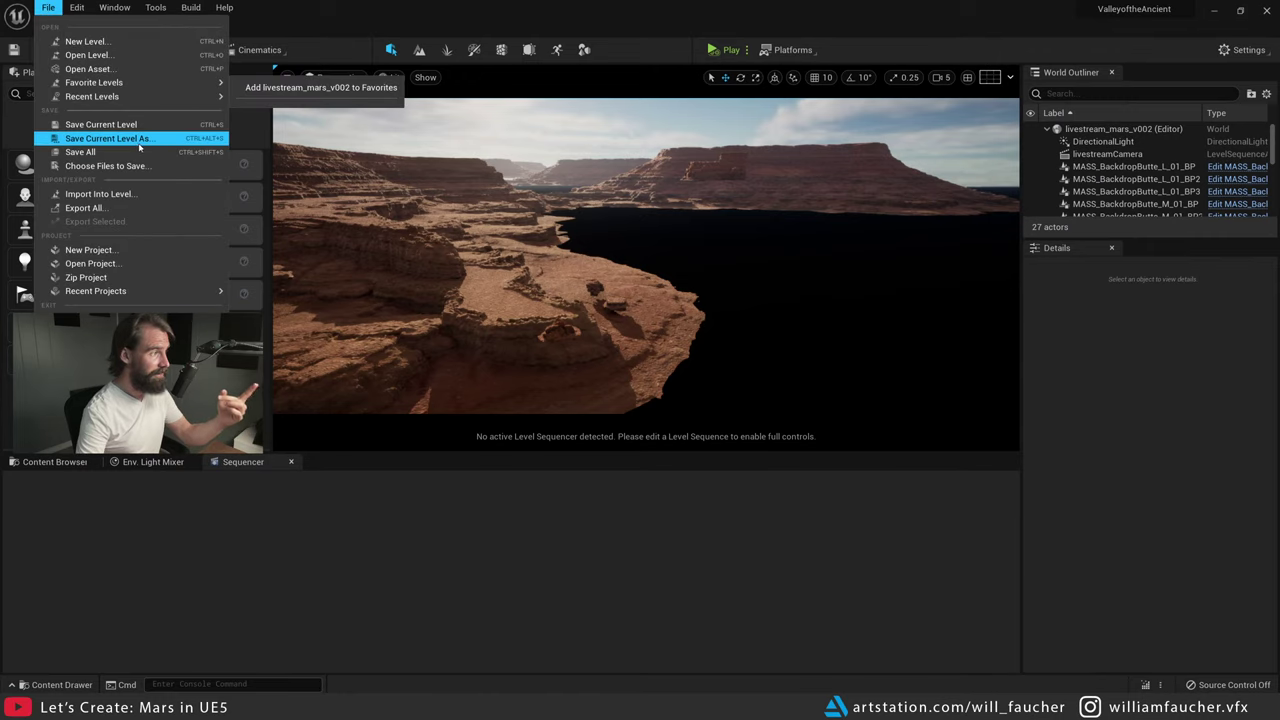
right_drag(556, 250, 556, 215)
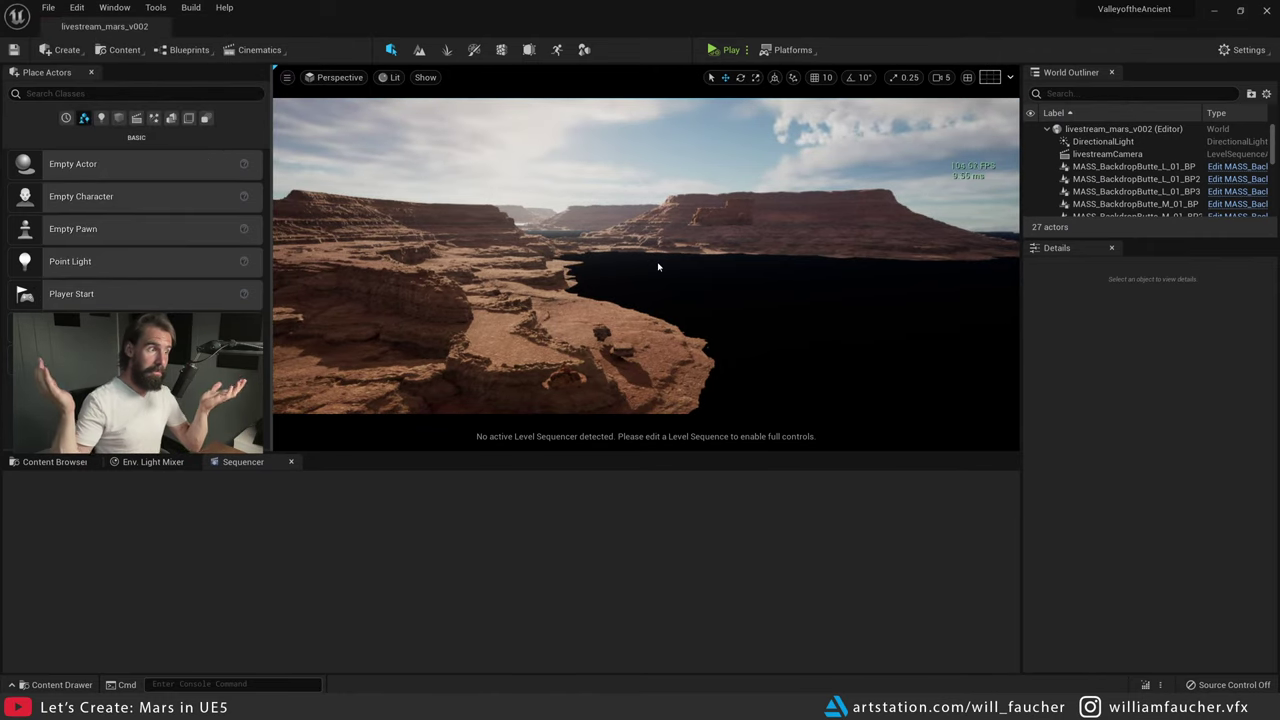
- Browse from MASS_Modular_Butte_03_BP to its MASS asset folder and place MASS_BackdropButte_L_01_BP in the level
click(705, 247)
right_drag(705, 247, 705, 238)
click(62, 462)
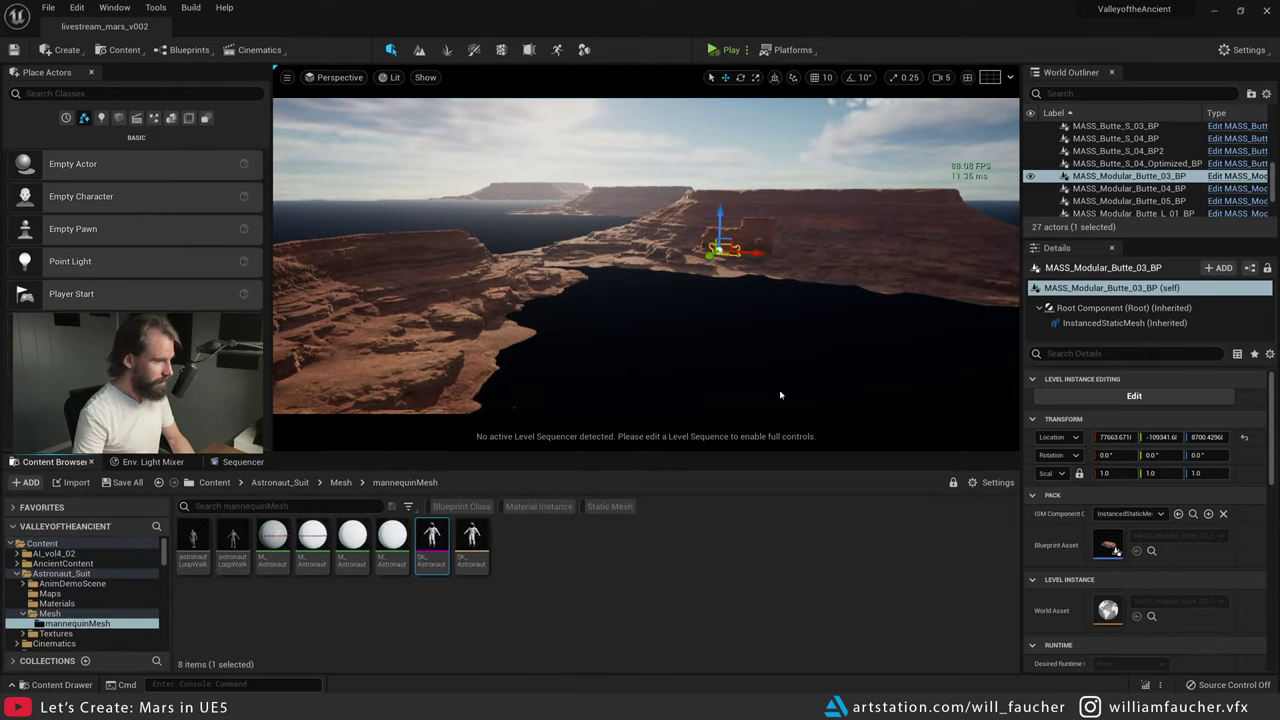
click(1151, 550)
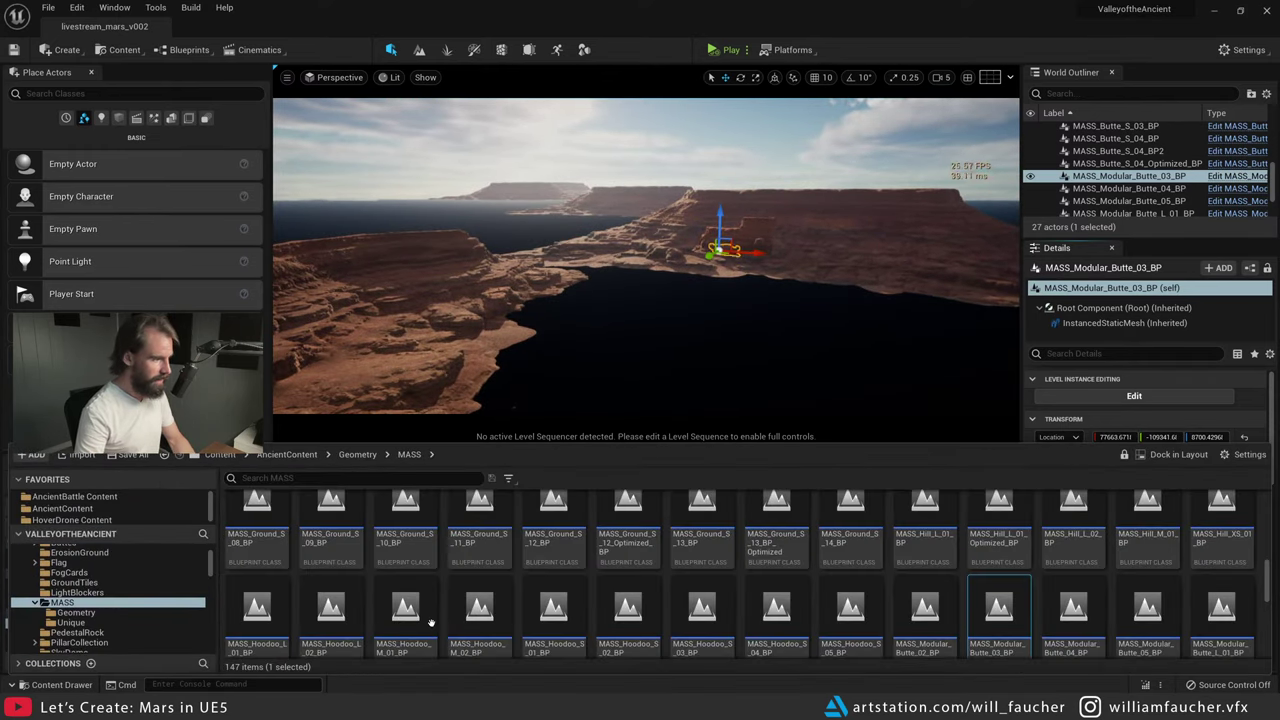
scroll(491, 546, up, 2)
scroll(406, 591, up, 1)
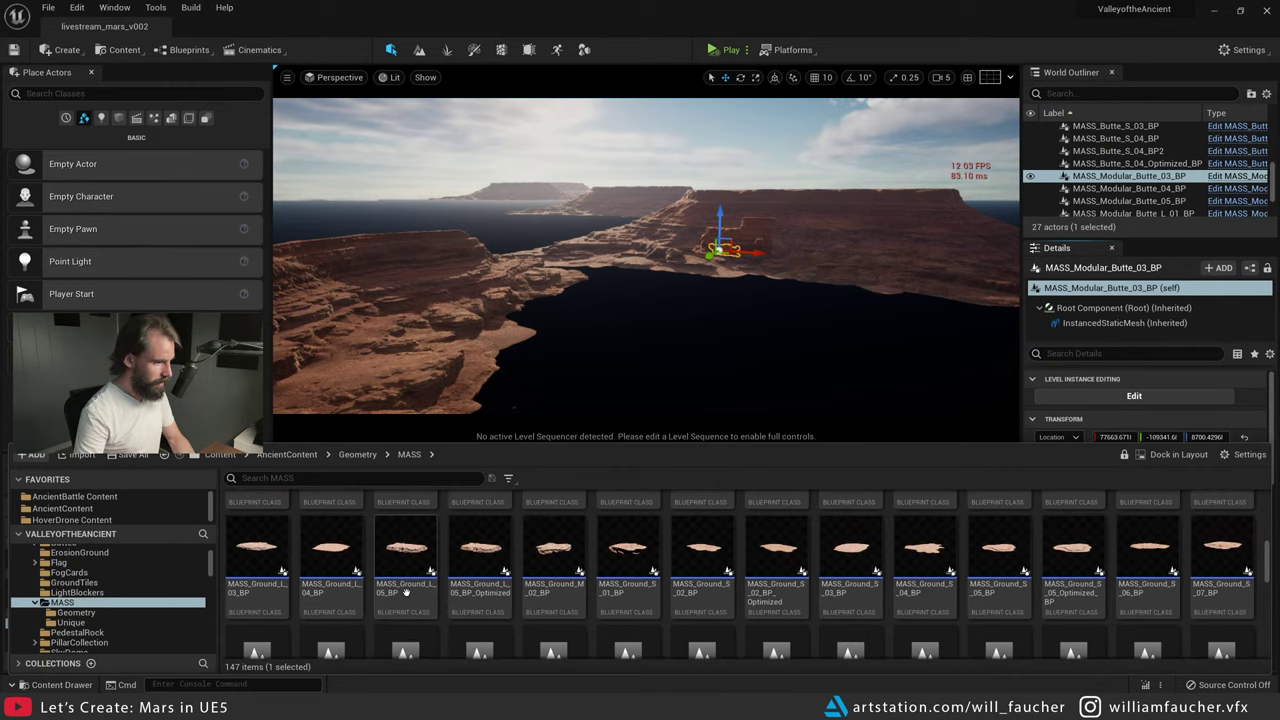
scroll(406, 592, up, 5)
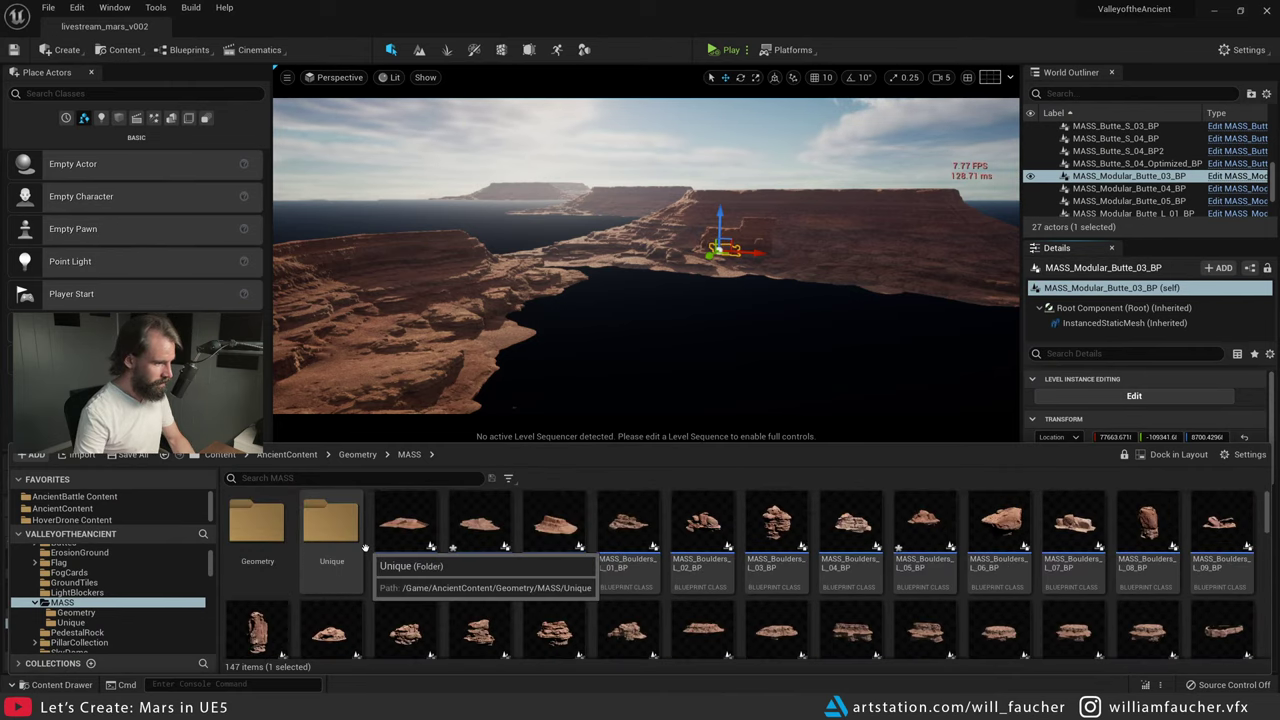
drag(405, 522, 790, 374)
- Move the new backdrop butte into the dark canyon gap, at about X 90445, Y -166078, Z -32386
right_drag(790, 374, 800, 400)
right_drag(691, 307, 673, 311)
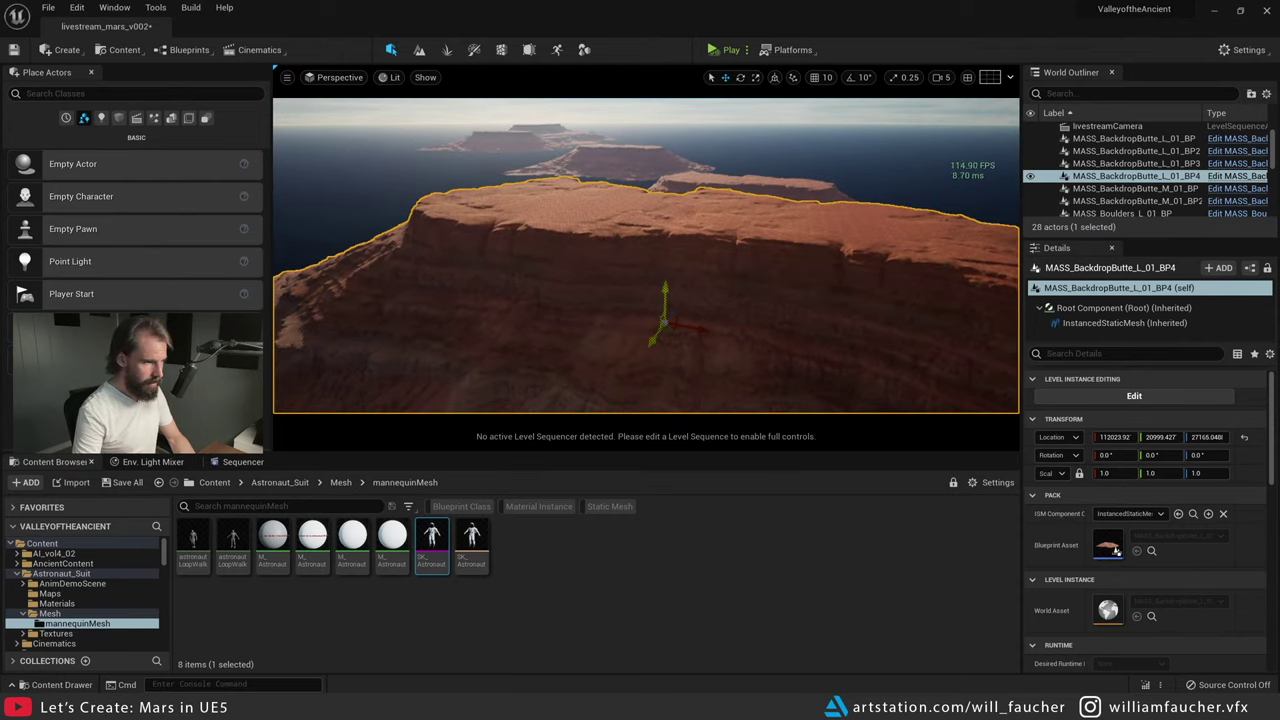
drag(664, 318, 732, 271)
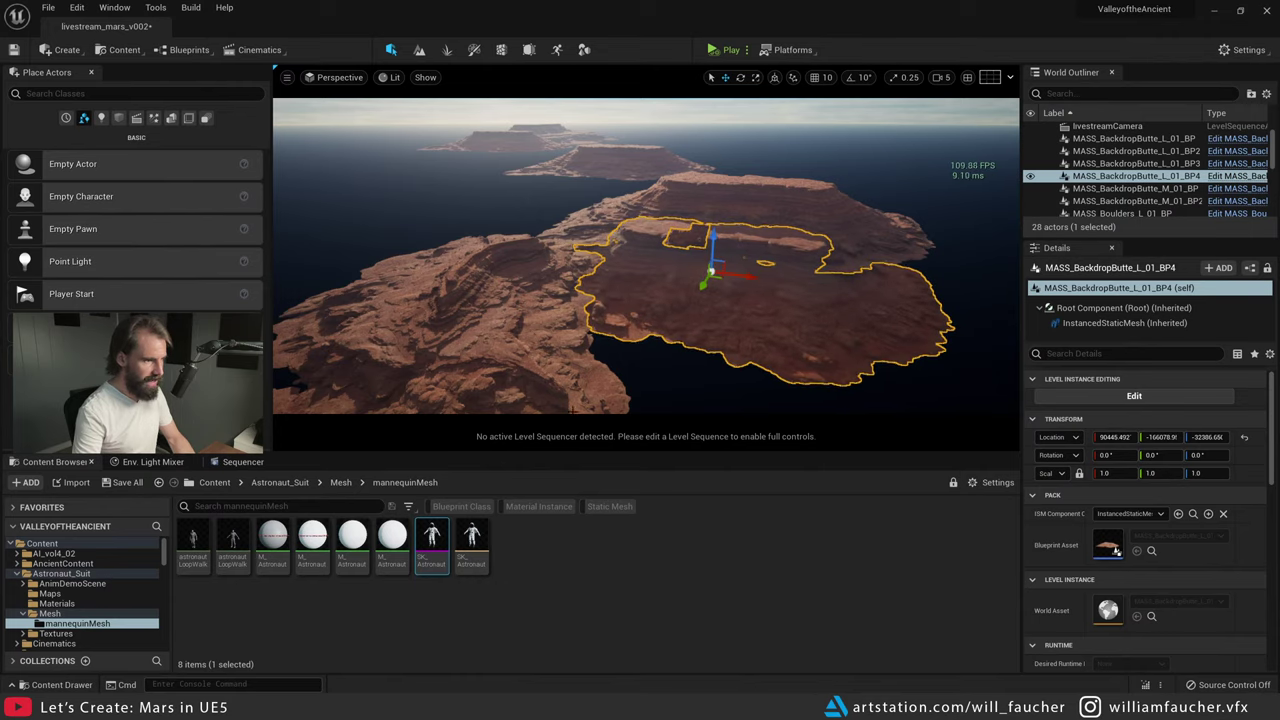
- Duplicate the medium backdrop butte and move the copy toward the foreground, at about X 120984, Y 9359, Z -14699
right_drag(573, 411, 490, 411)
click(566, 330)
alt+drag(580, 255, 775, 402)
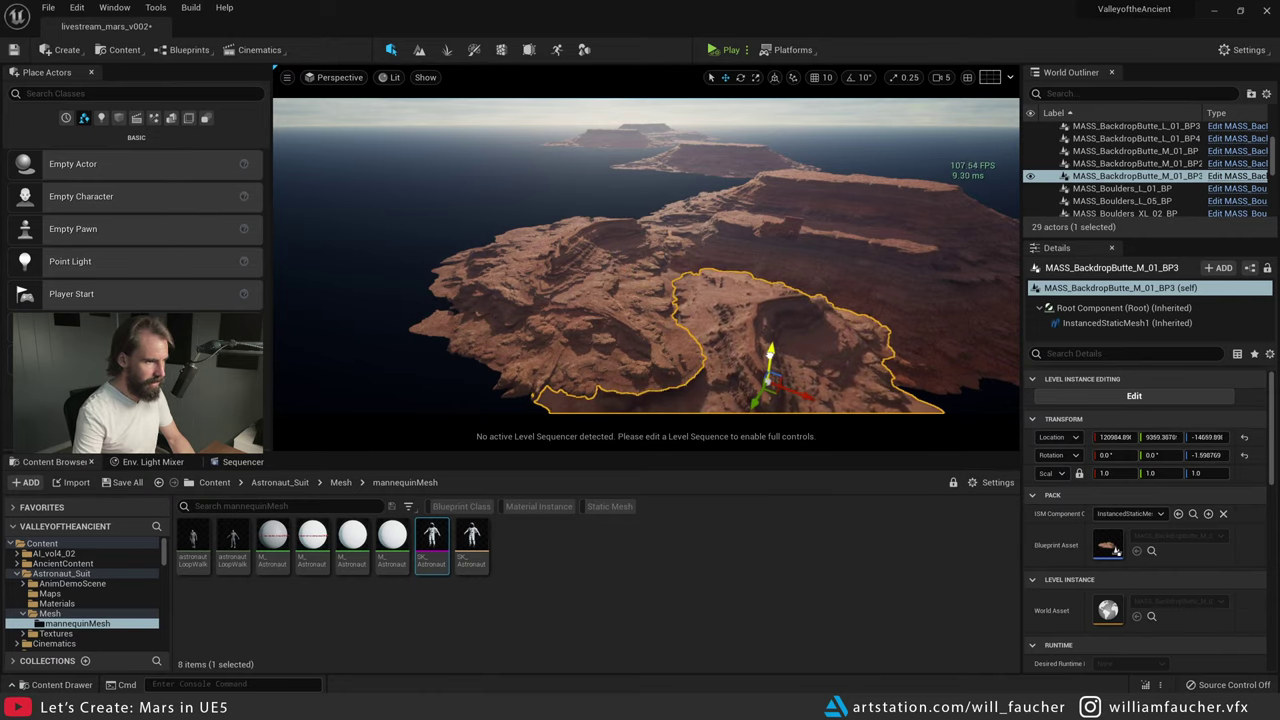
key(Escape)
- Reopen the livestreamCamera level sequence and return to the cine camera view
key(w)
right_drag(770, 354, 803, 316)
key(w)
right_drag(646, 300, 555, 302)
key(e)
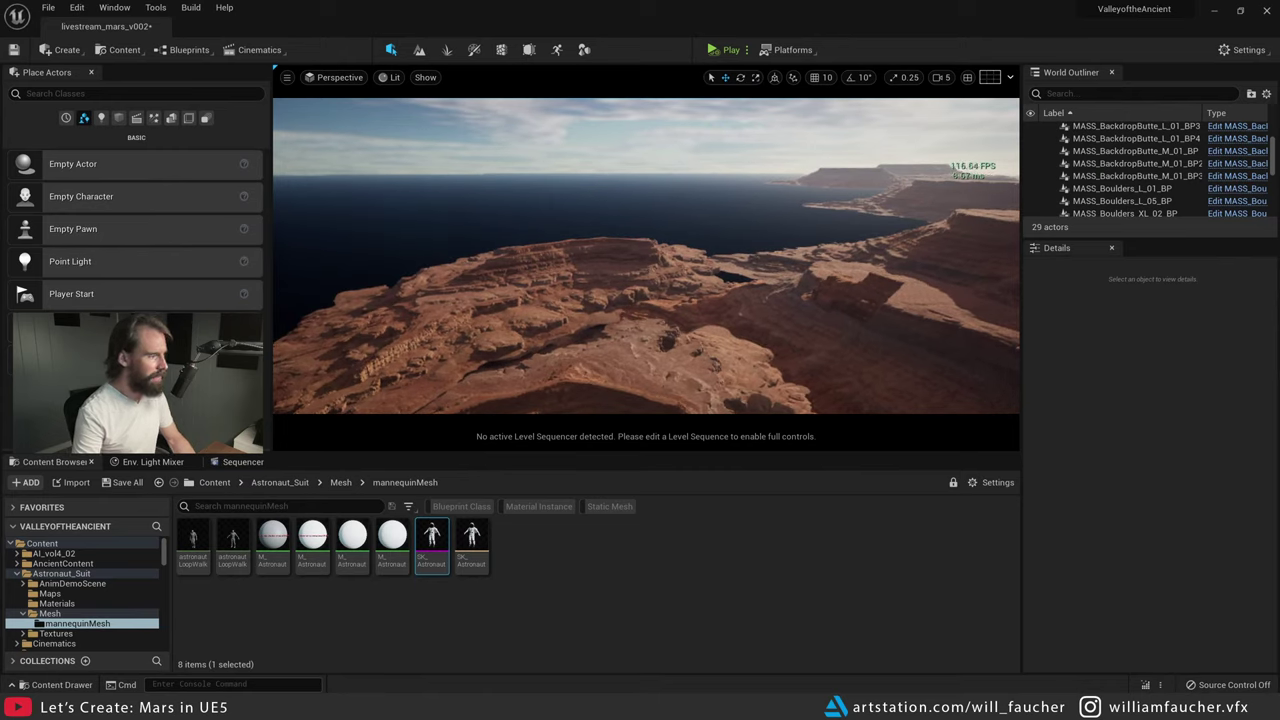
click(243, 462)
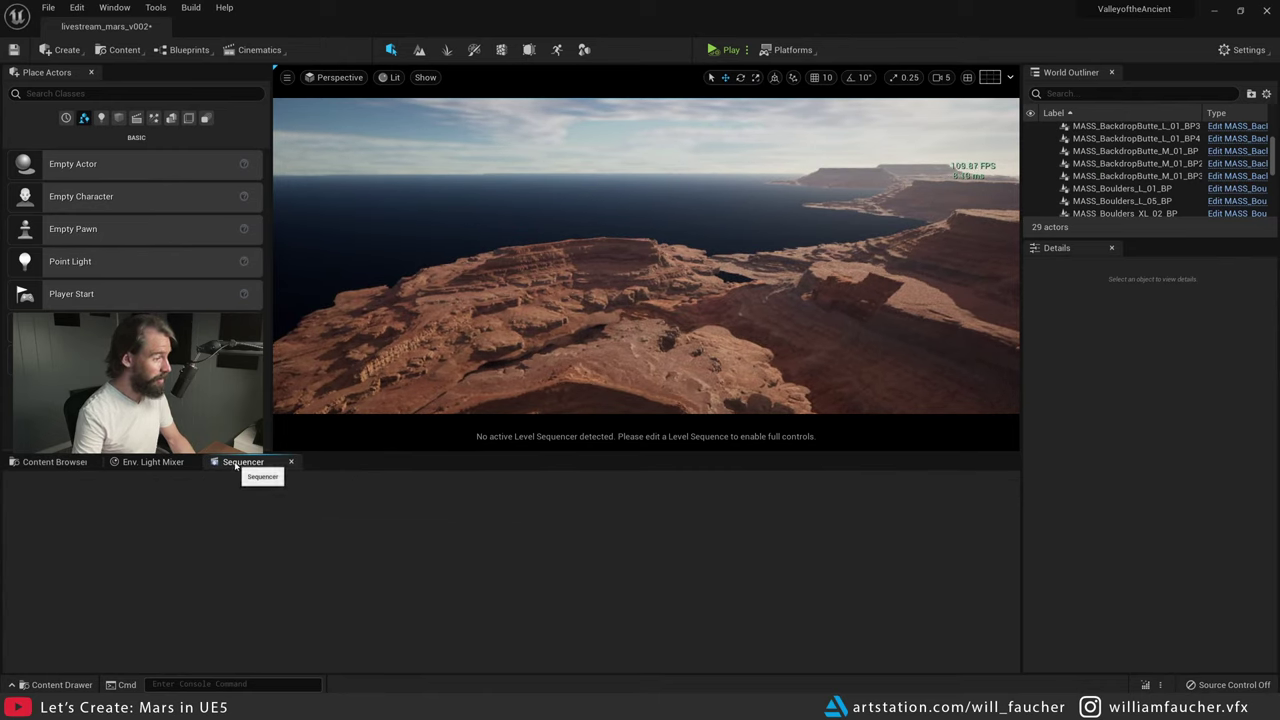
click(256, 49)
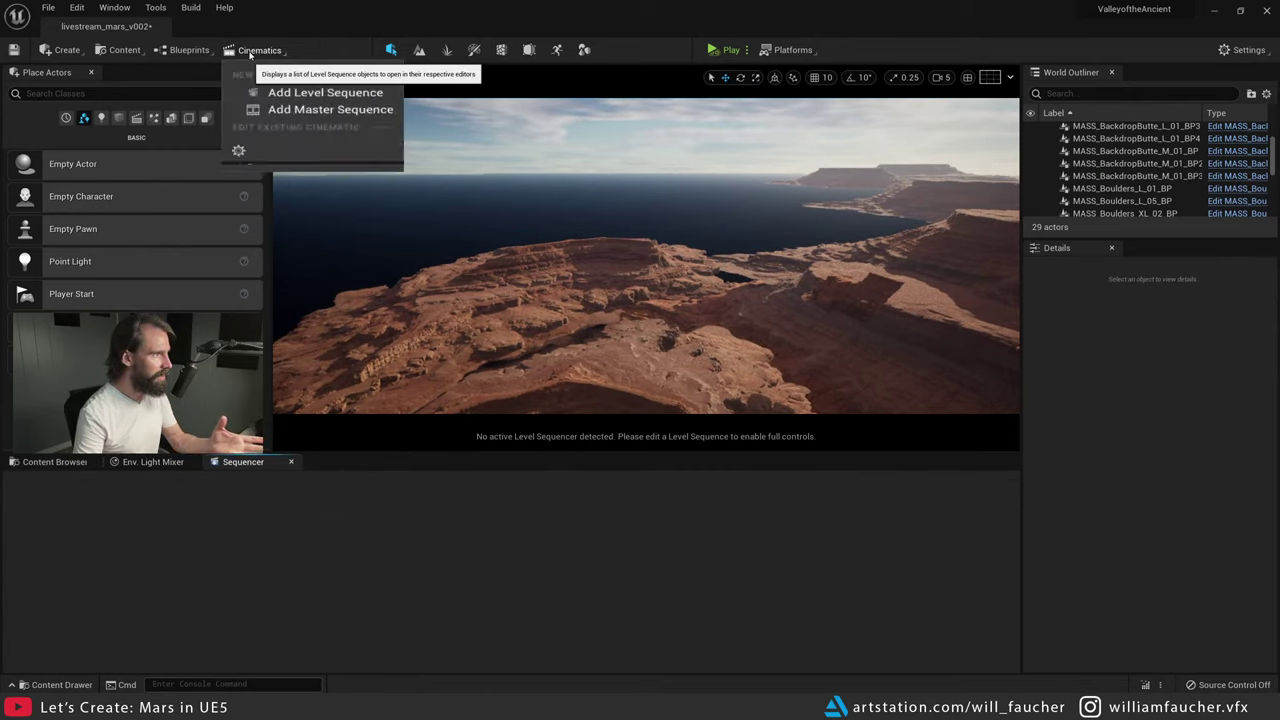
click(293, 160)
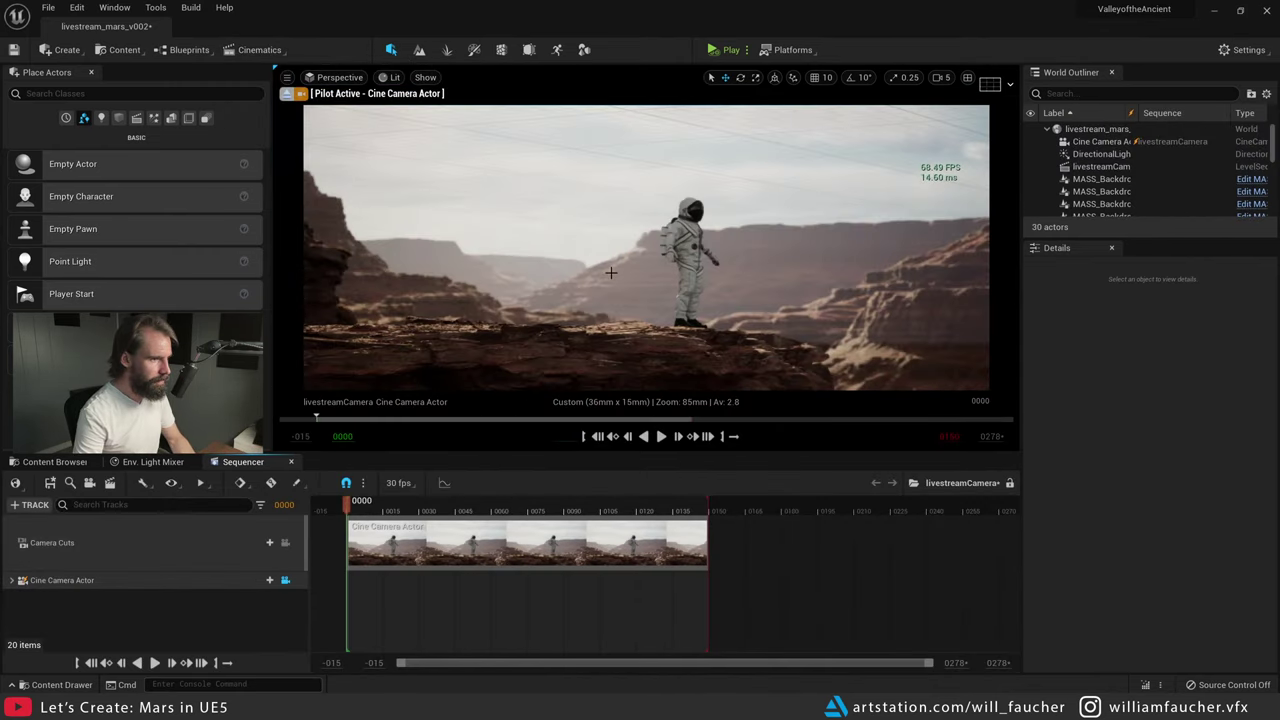
- Reframe the cine camera to the right and downward, putting the astronaut left of center and the newly placed butte in frame
click(912, 343)
key(Escape)
click(898, 352)
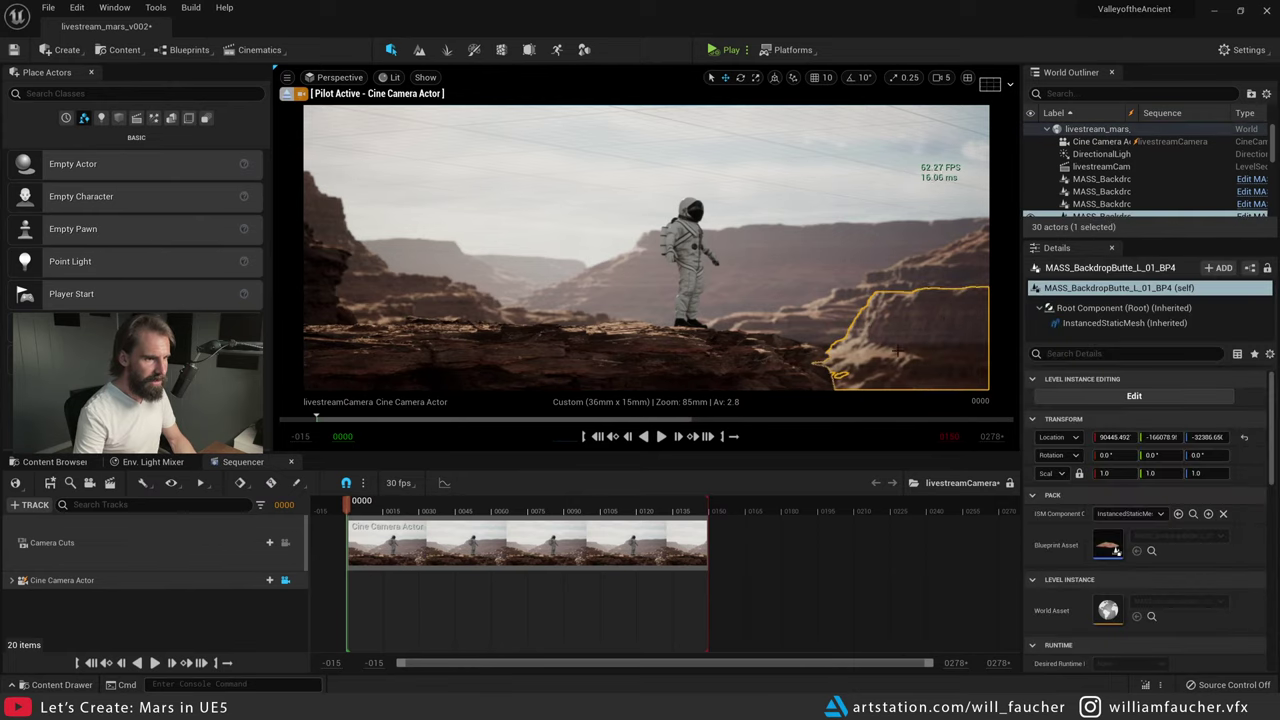
key(Escape)
right_drag(821, 338, 986, 388)
click(689, 313)
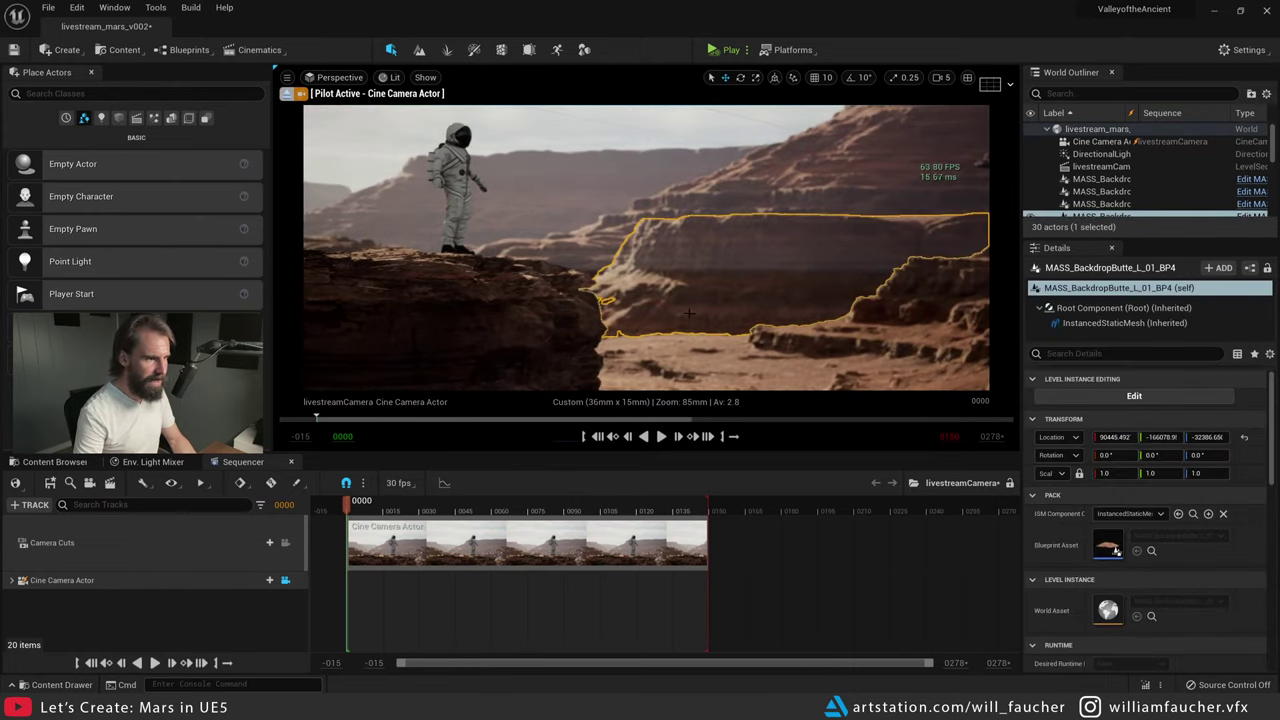
click(676, 278)
click(693, 237)
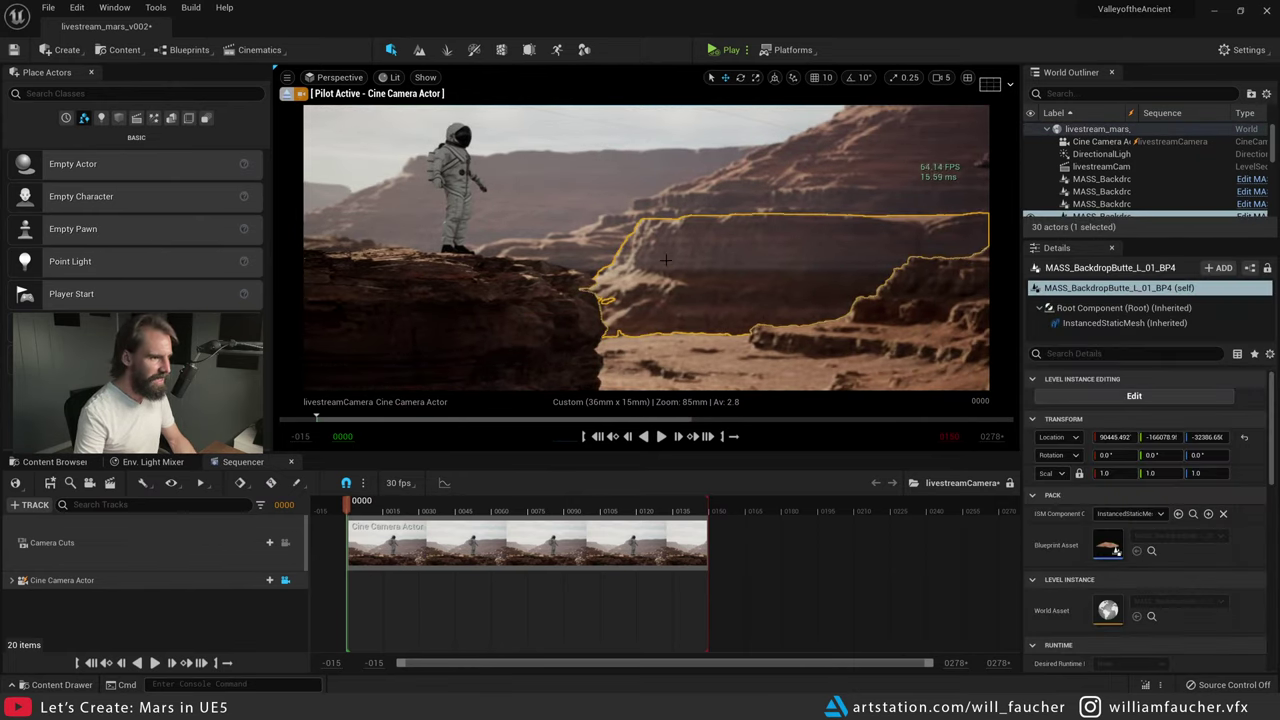
click(665, 260)
- Keep the large backdrop butte selected and locate its blueprint asset in the content browser
click(55, 462)
click(152, 462)
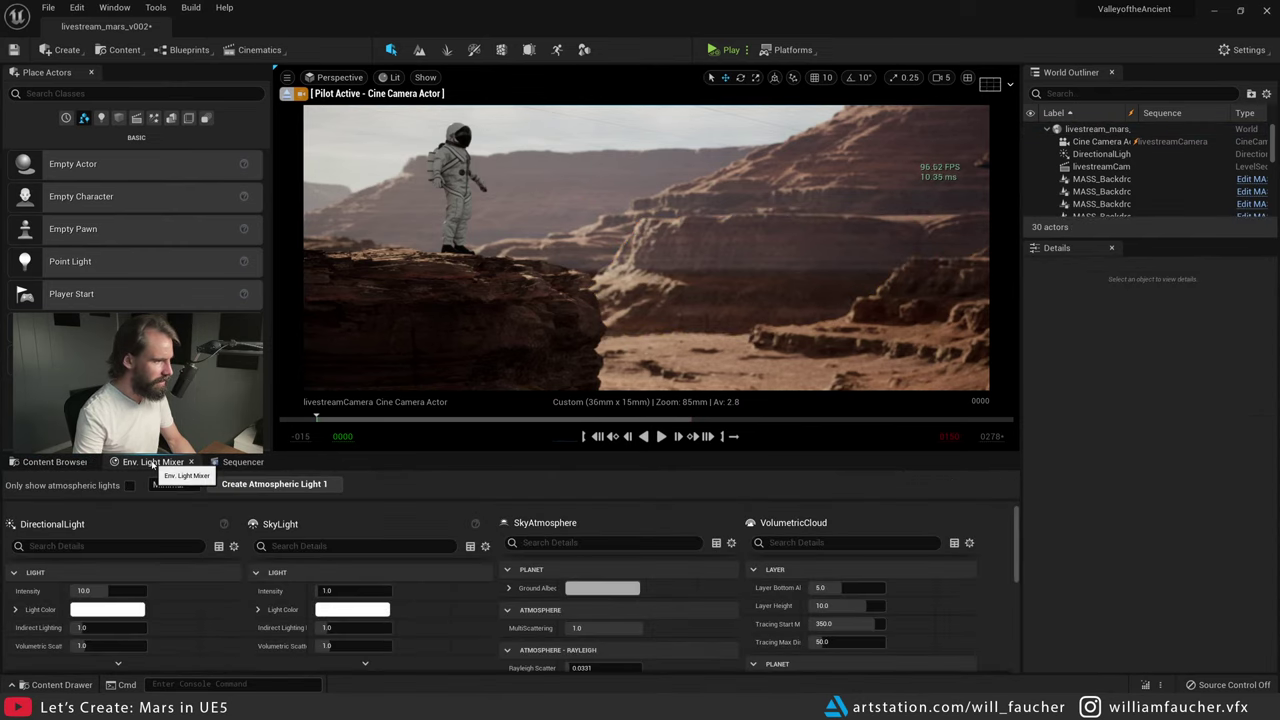
click(74, 462)
key(ctrl+z)
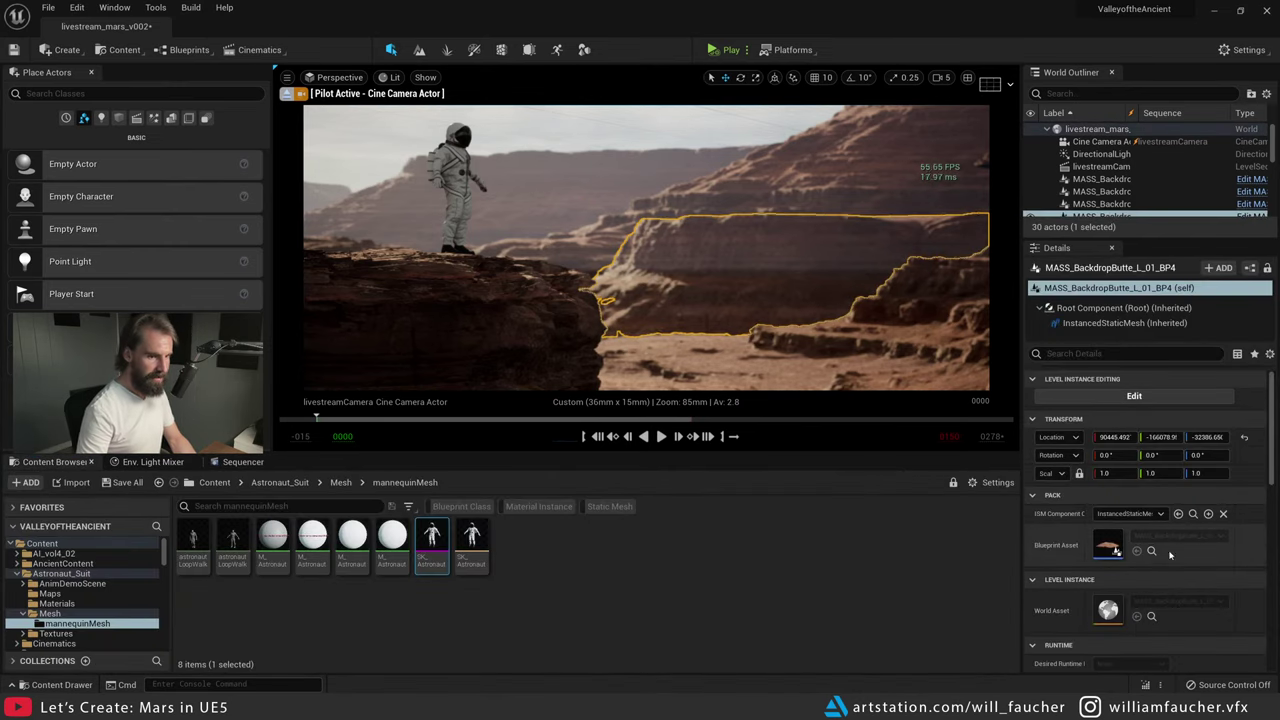
click(1152, 551)
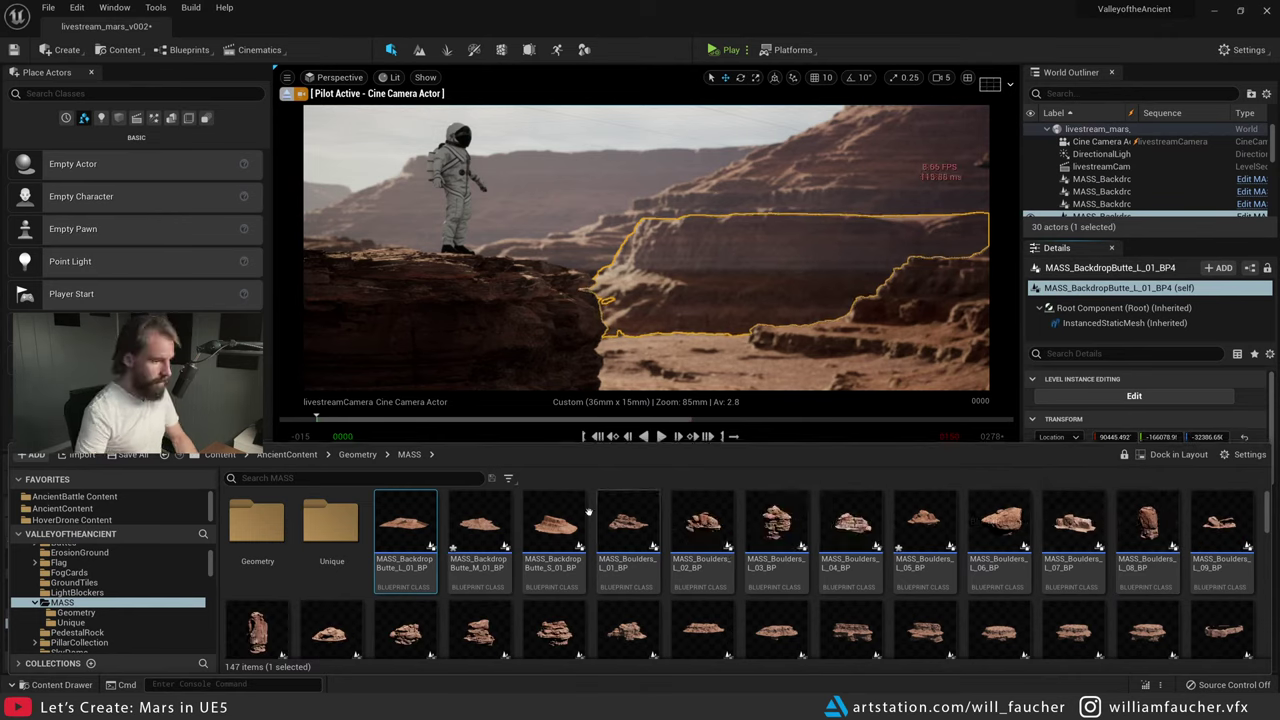
- Add MASS_Cliff_L_06_BP from the MASS folder to the scene, scaled uniformly to about 11.65
scroll(793, 560, down, 2)
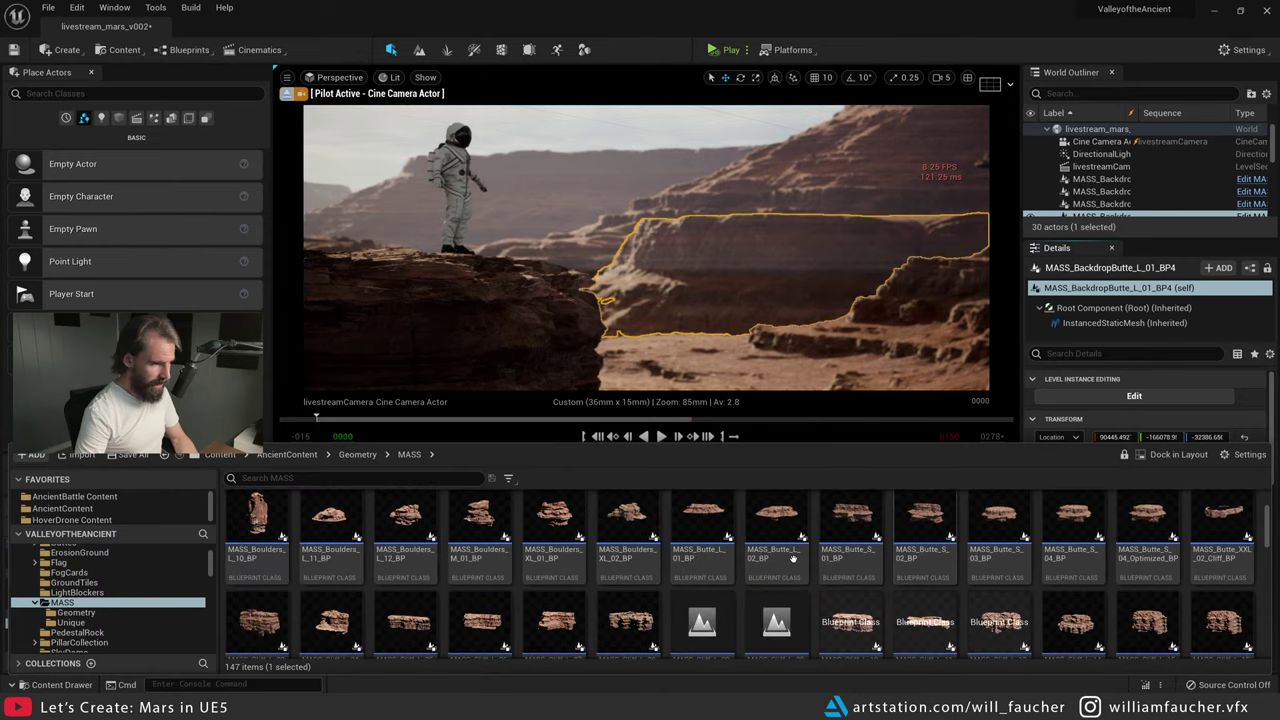
scroll(793, 560, down, 1)
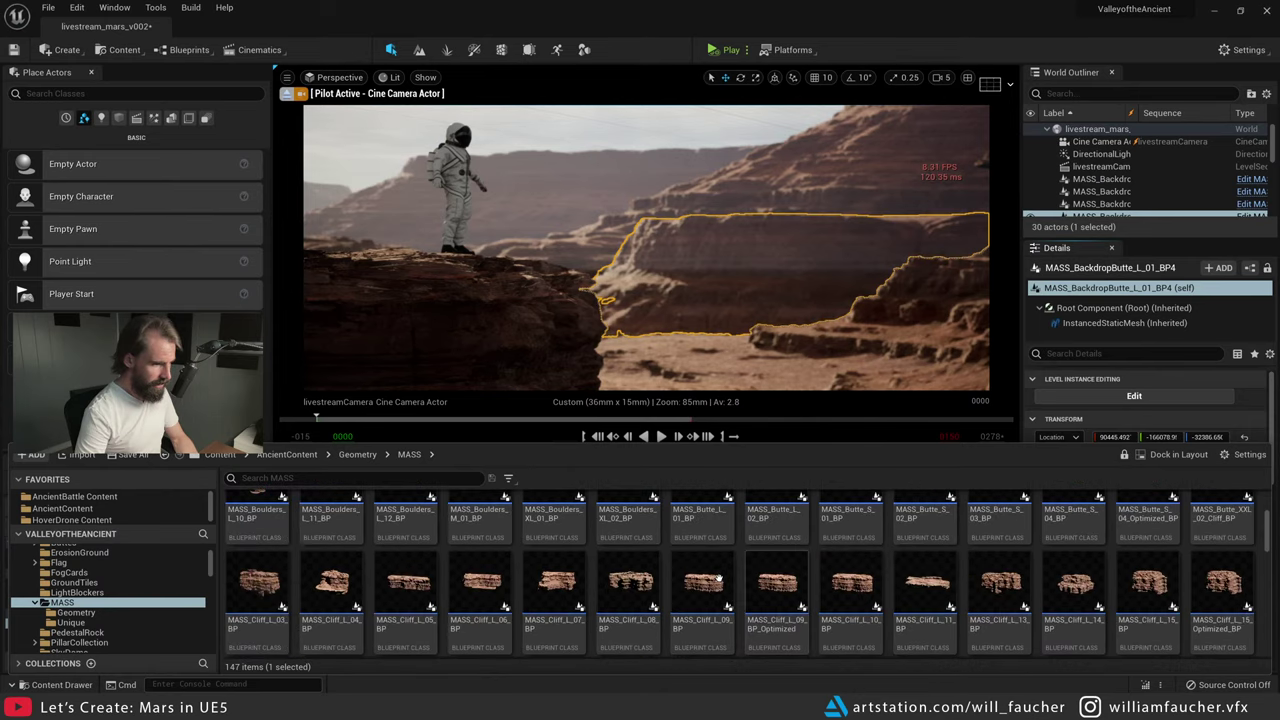
drag(480, 580, 757, 243)
mouse_move(646, 247)
right_down()
mouse_move(690, 372)
mouse_move(640, 247)
mouse_move(400, 300)
mouse_move(646, 270)
right_up()
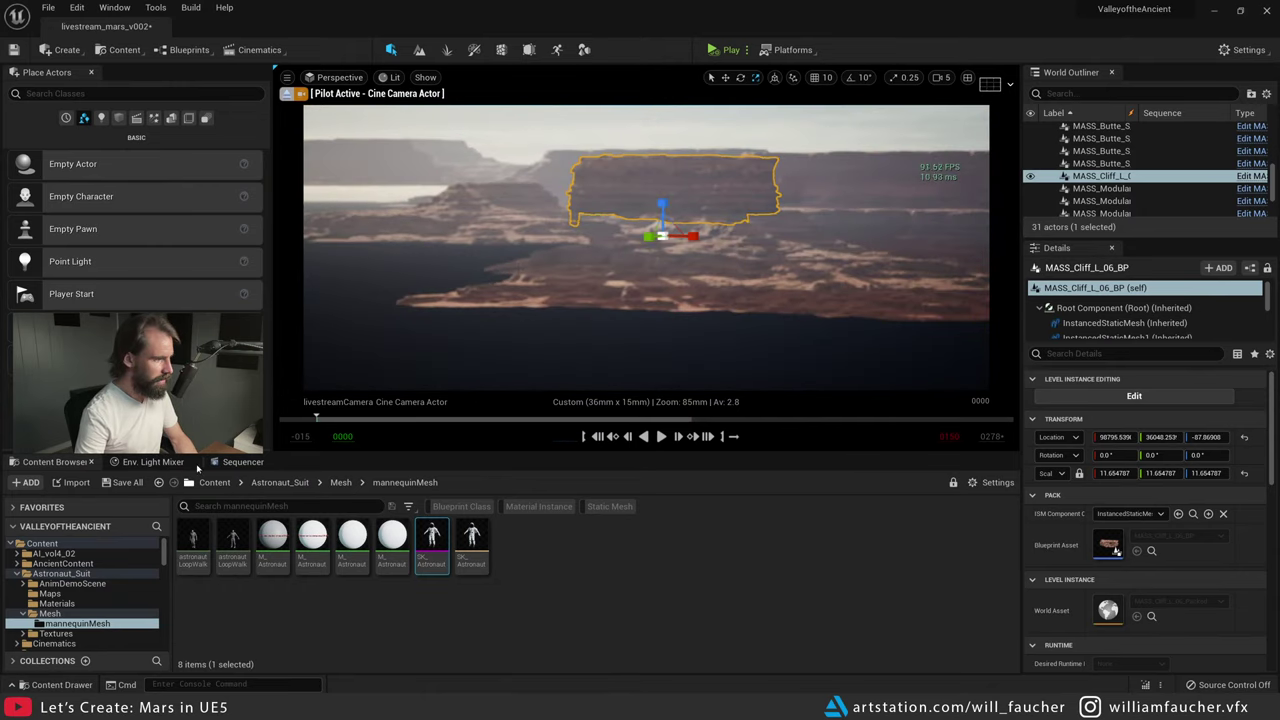
- Filter the outliner for "astro", focus on the astronaut, and bring the cine camera back to its framed shot
click(232, 461)
click(95, 585)
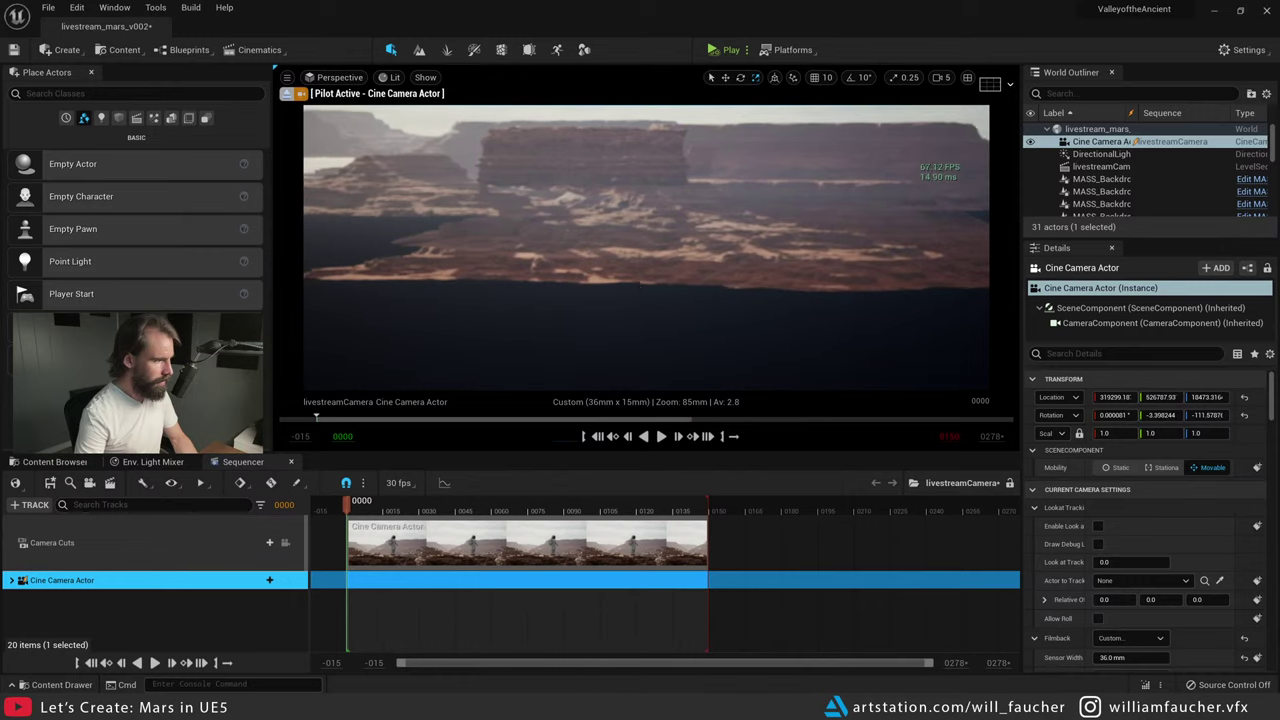
right_drag(646, 247, 840, 290)
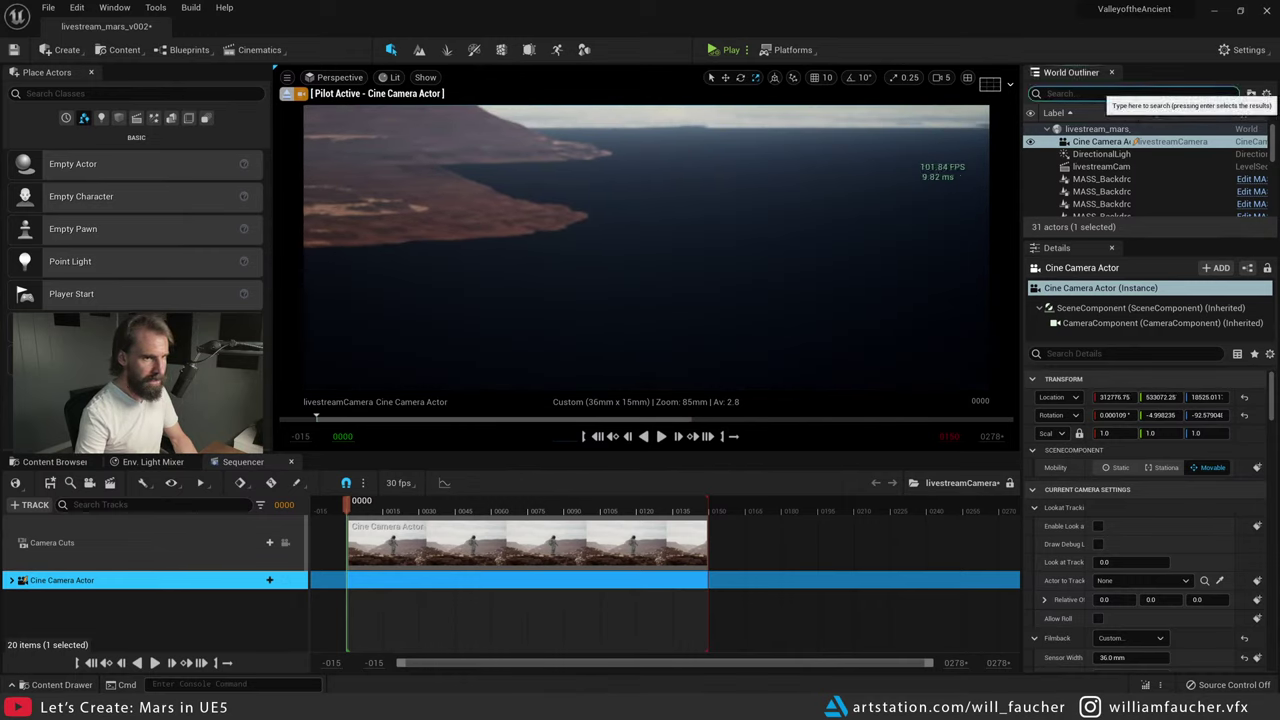
text(astro)
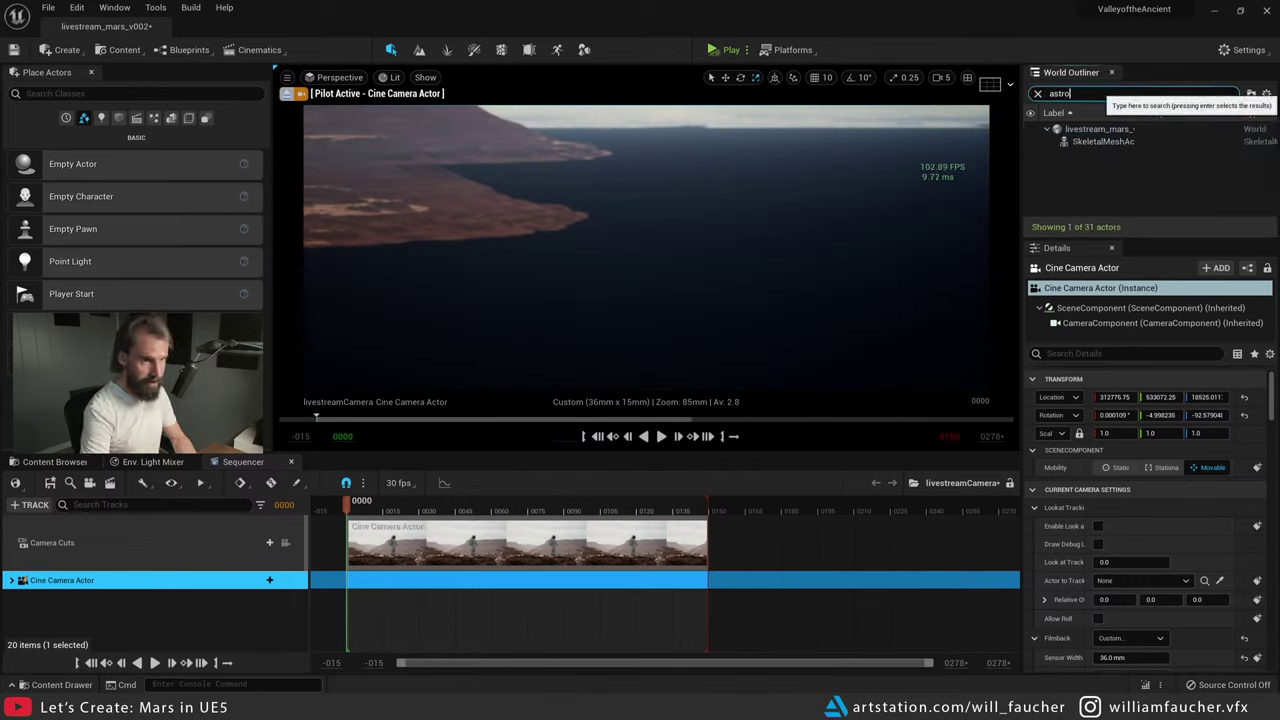
double_click(1105, 141)
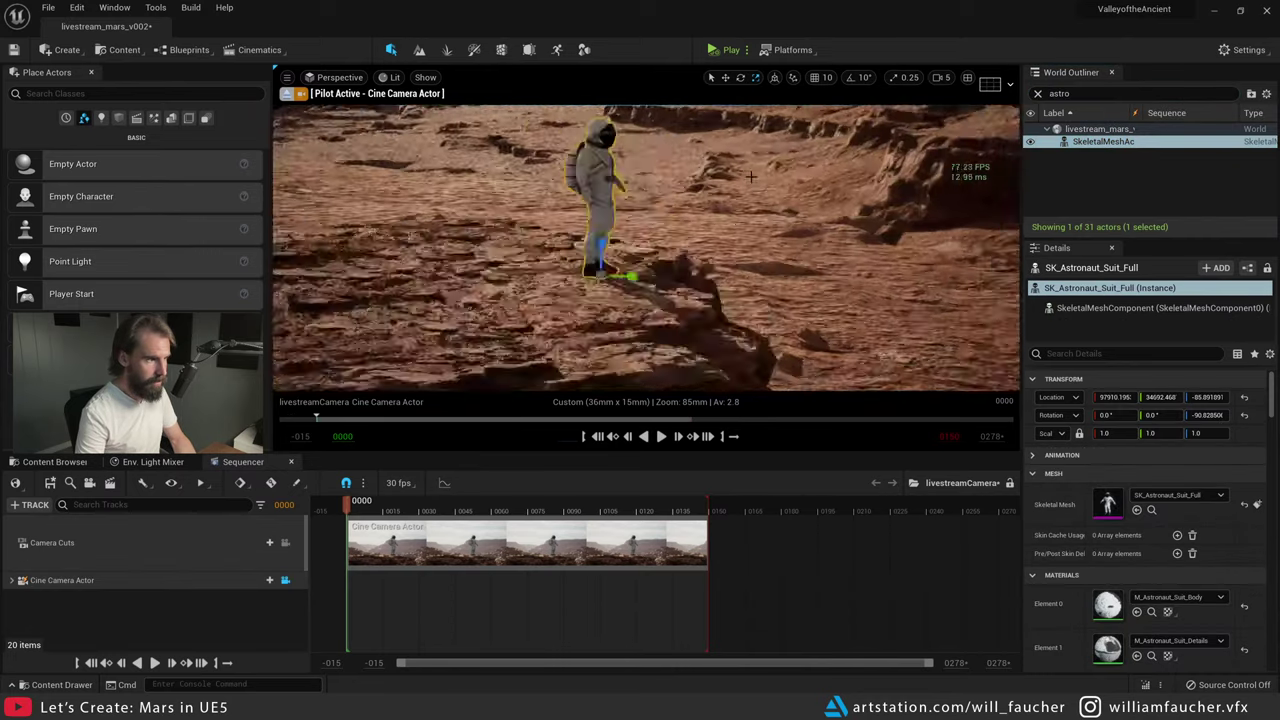
alt+drag(646, 248, 646, 200)
right_drag(646, 200, 540, 240)
right_drag(643, 236, 643, 236)
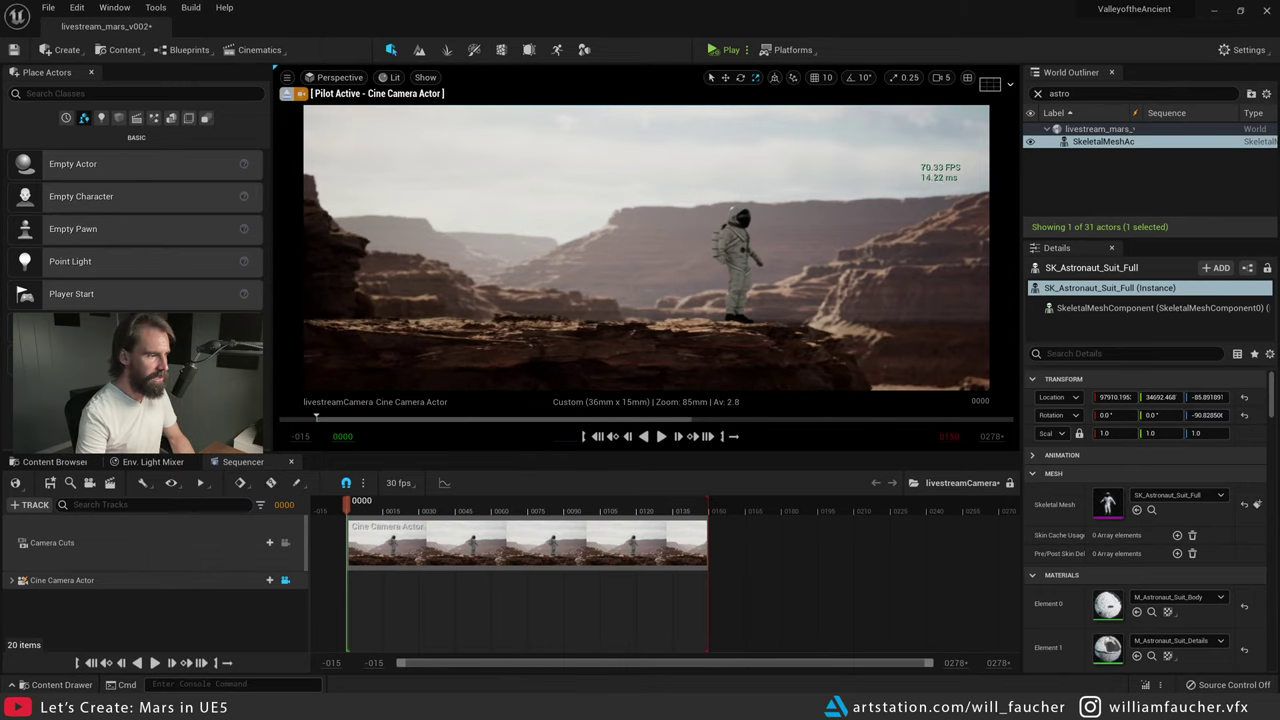
click(100, 583)
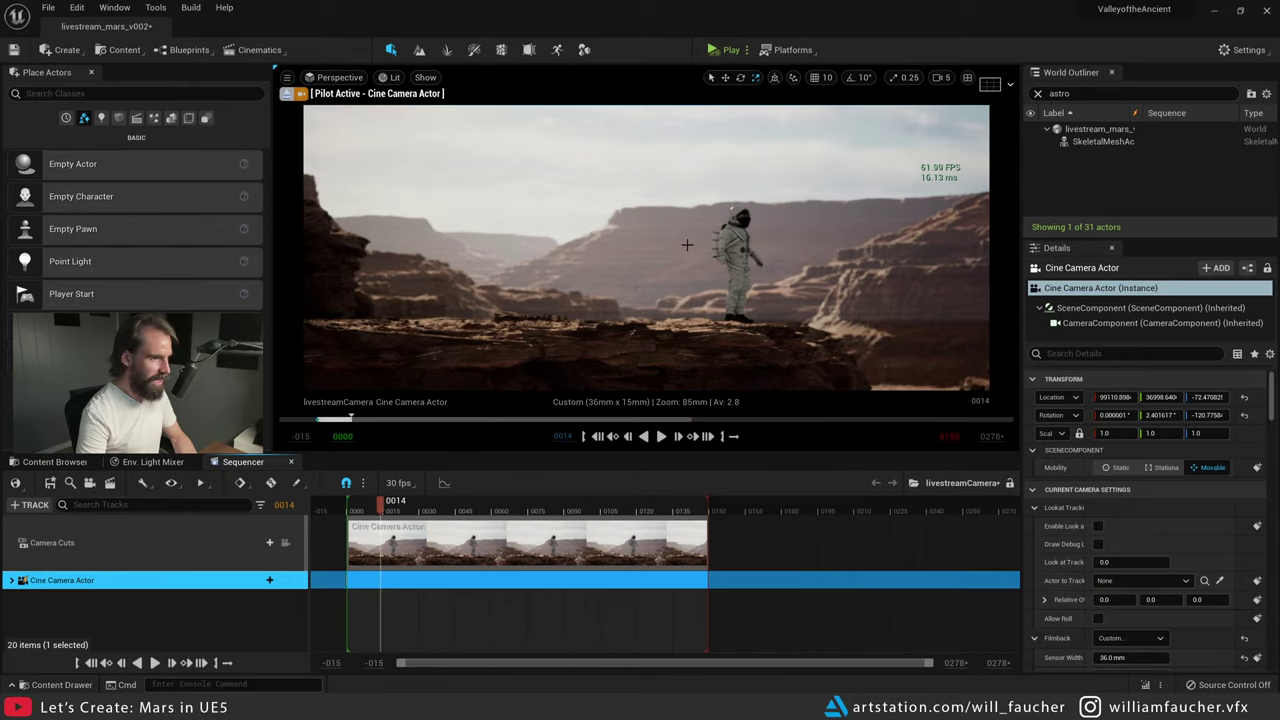
middle_drag(678, 258, 678, 258)
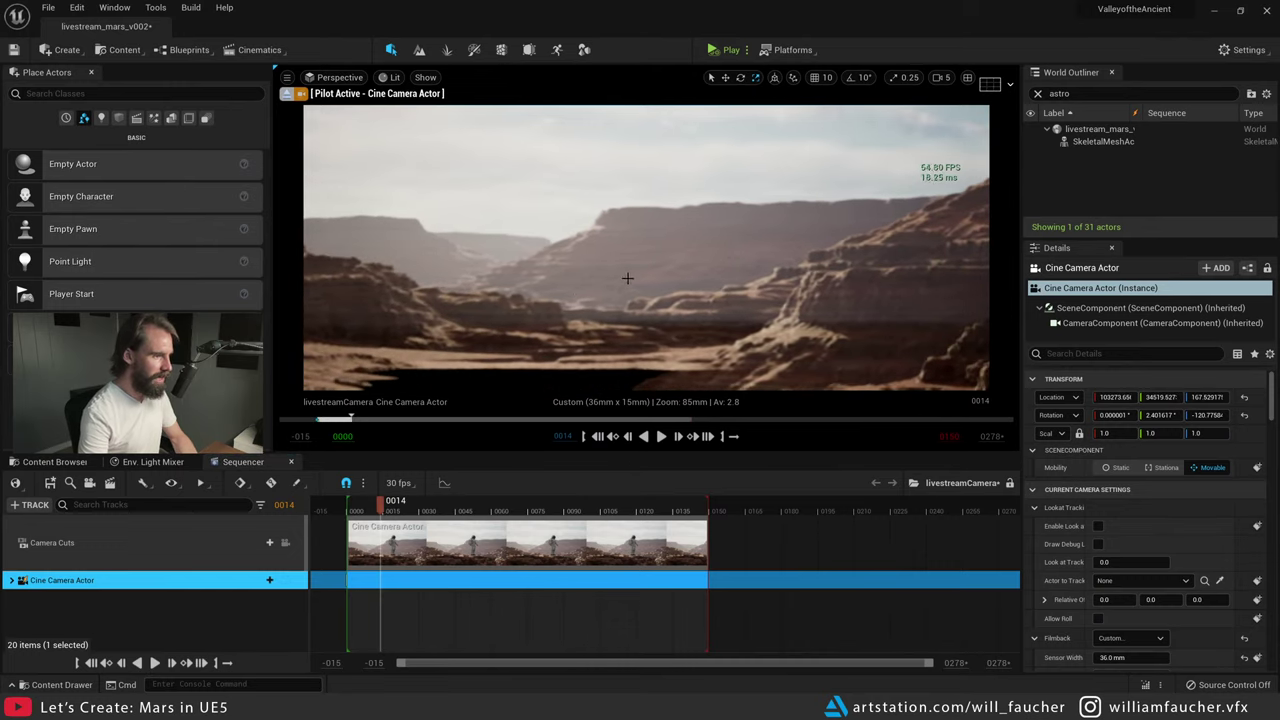
right_drag(627, 278, 515, 324)
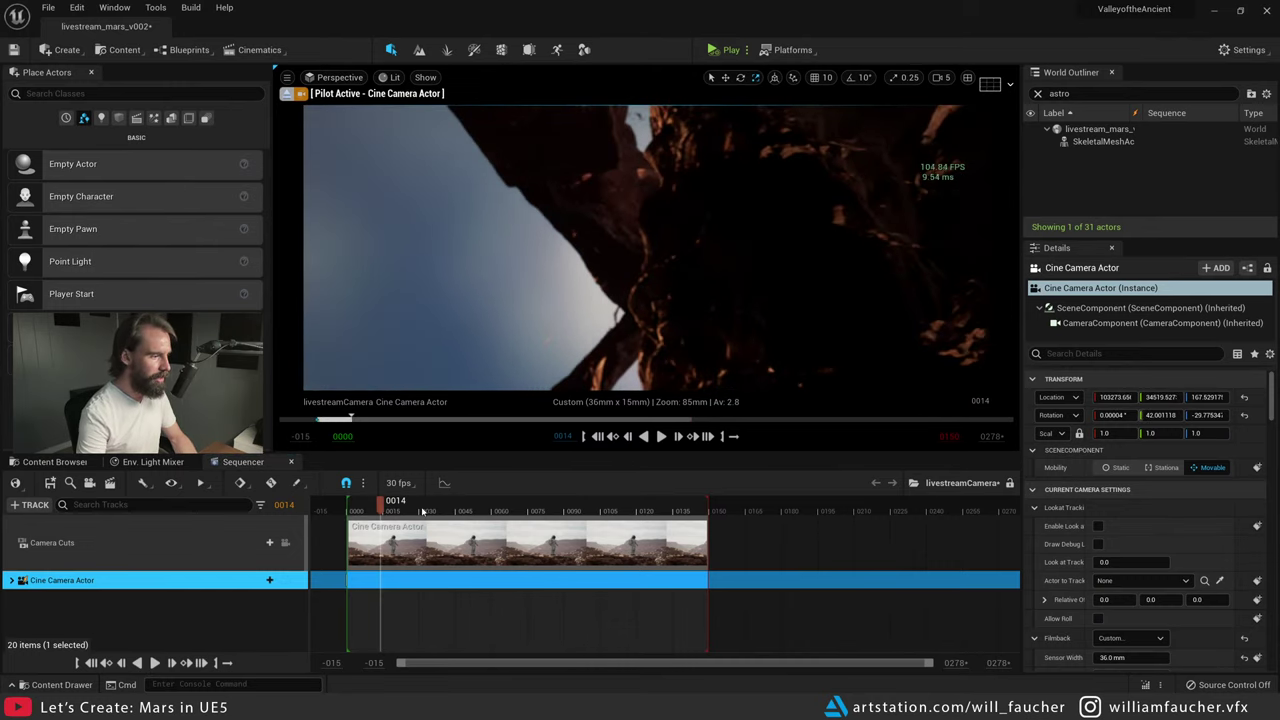
click(352, 509)
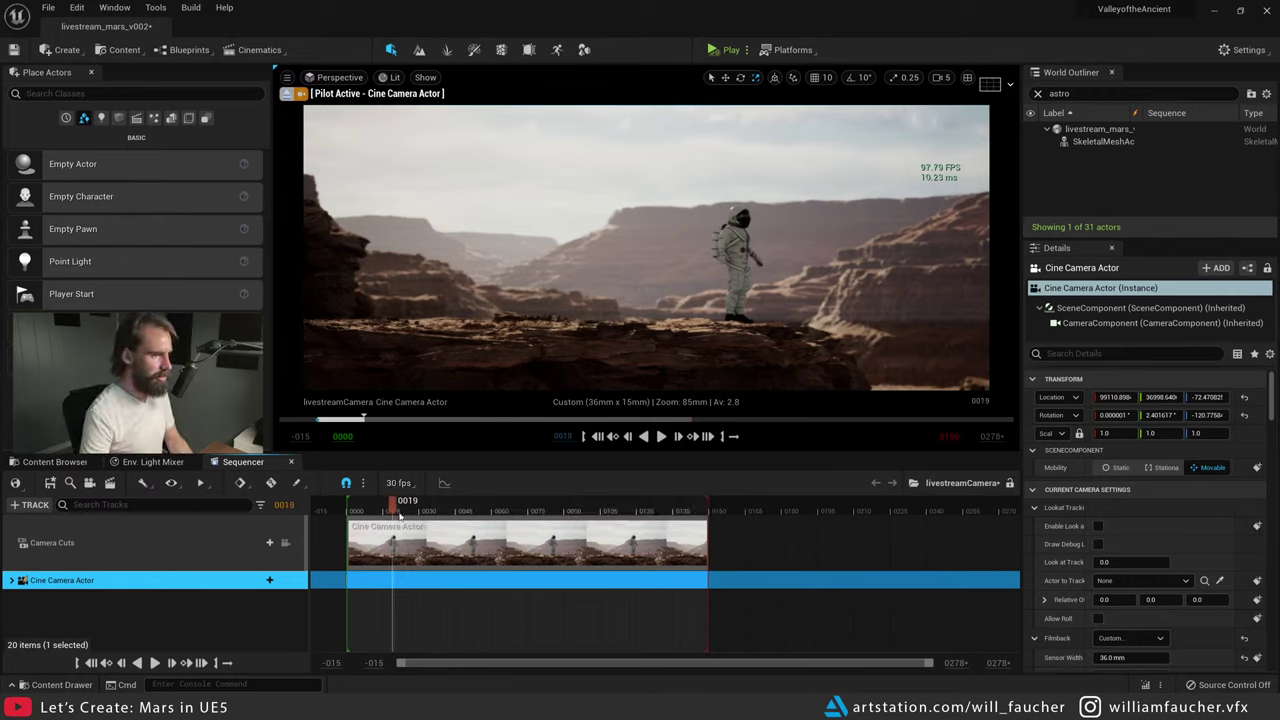
- Stop piloting the camera, move MASS_Modular_Butte_05_BP to about X 30461, Z -8863, and scale it uniformly to about 1.98
click(287, 93)
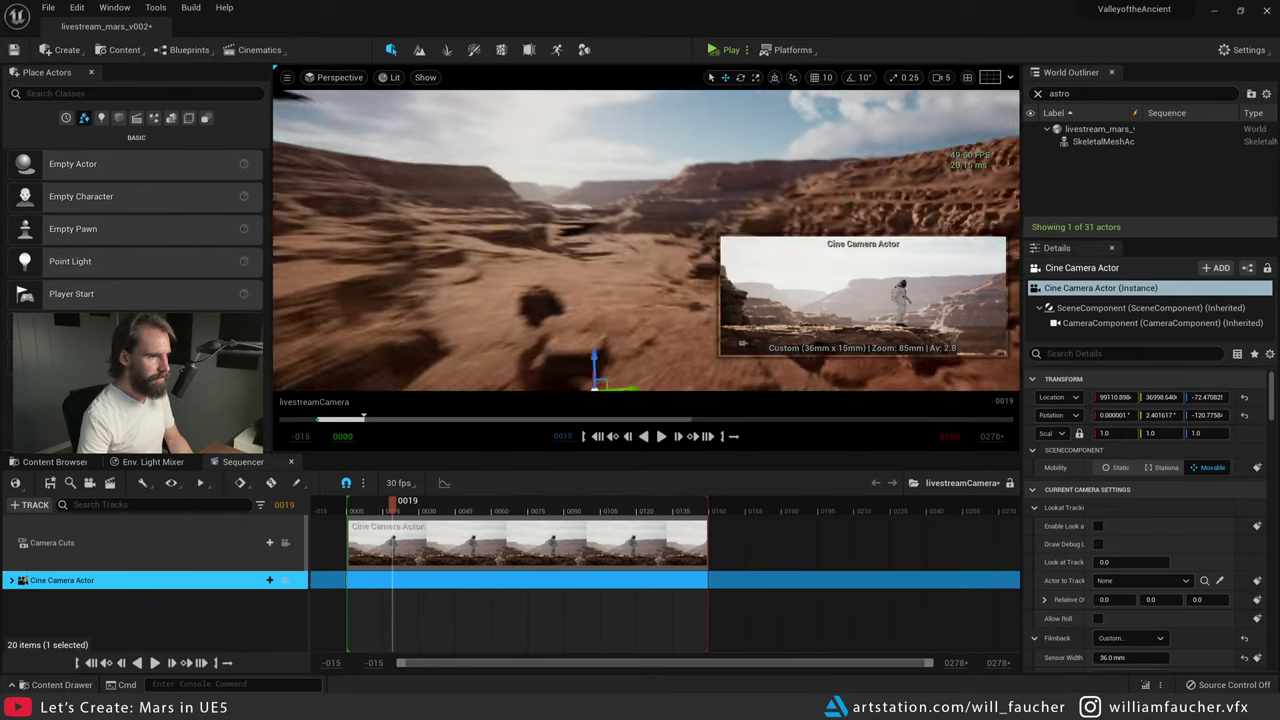
right_drag(660, 187, 711, 187)
click(711, 187)
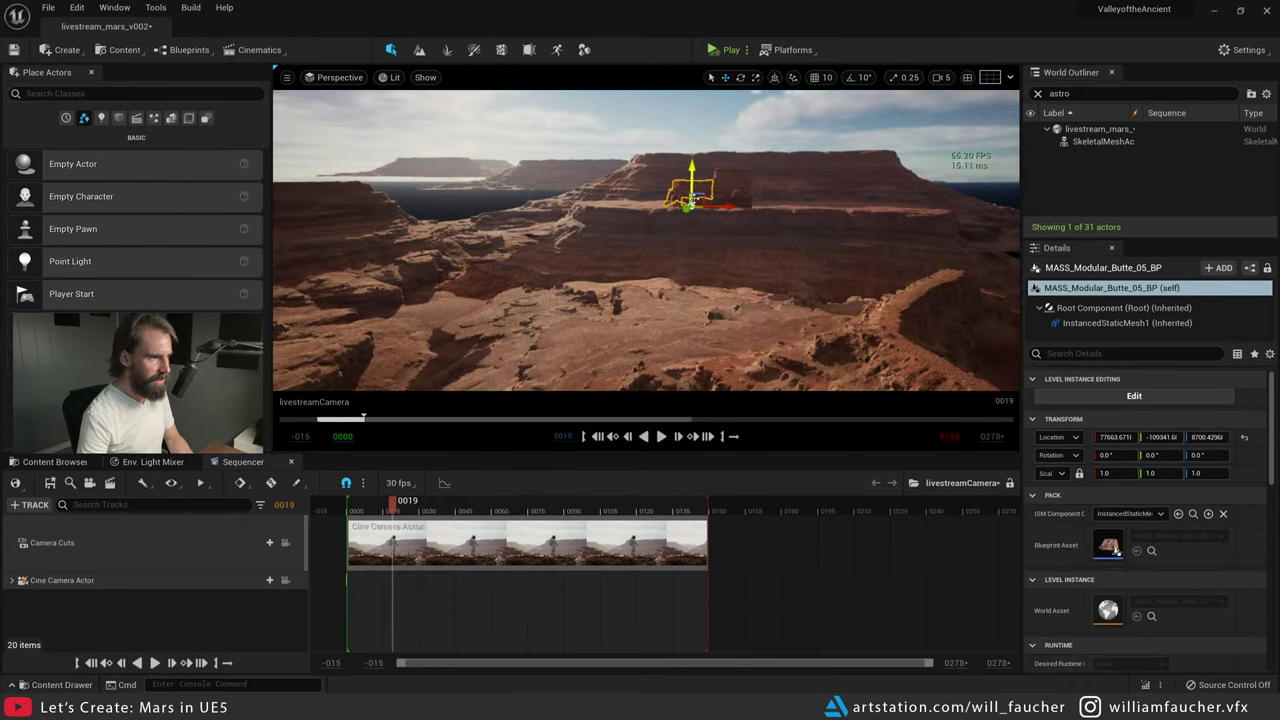
drag(690, 198, 577, 246)
key(w)
right_drag(577, 246, 640, 270)
key(a)
key(f)
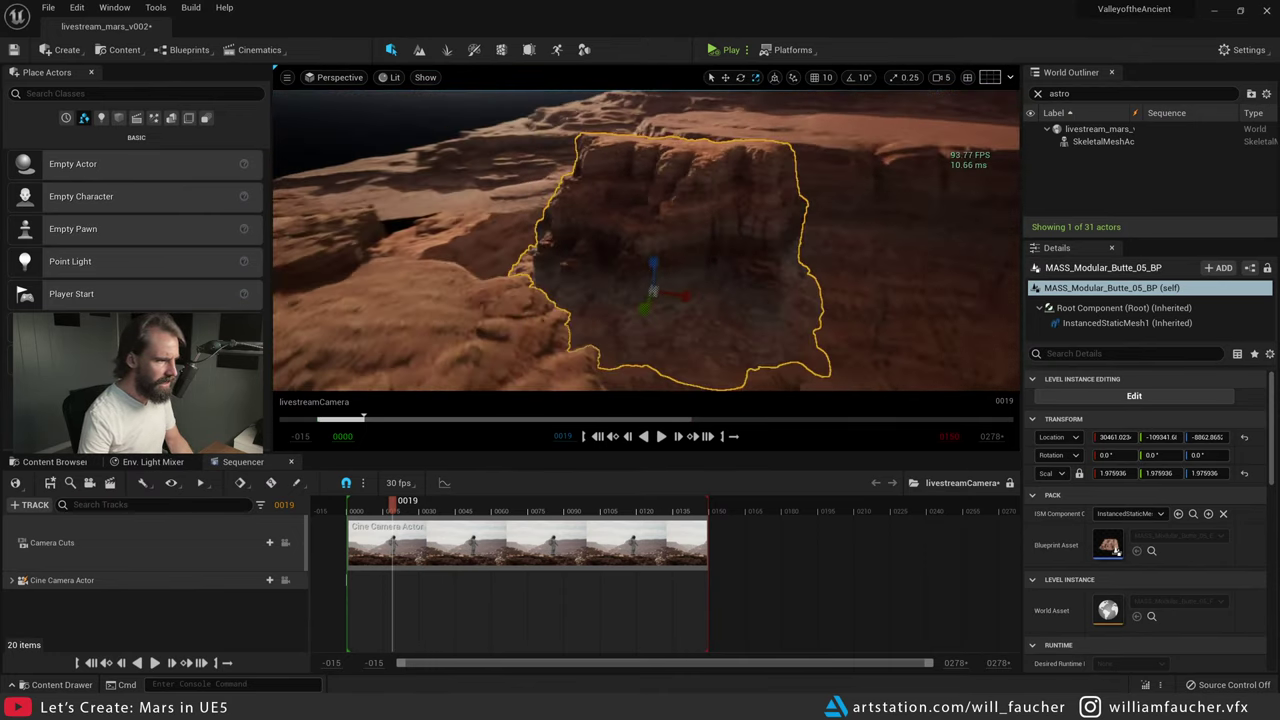
- Through the cine camera, move the modular butte to about X 38109, Z -11231 and rotate it about -10.3° in X and 19.4° in Z
click(285, 580)
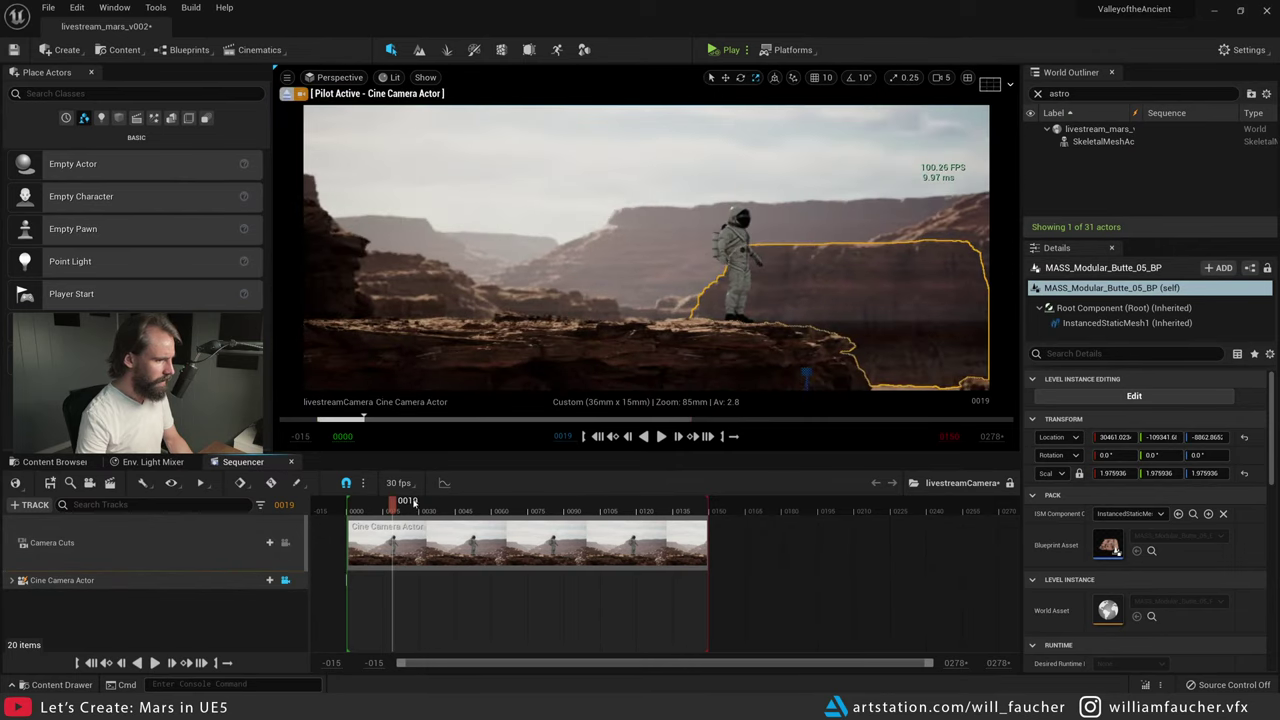
drag(649, 342, 786, 362)
key(e)
right_drag(786, 362, 836, 362)
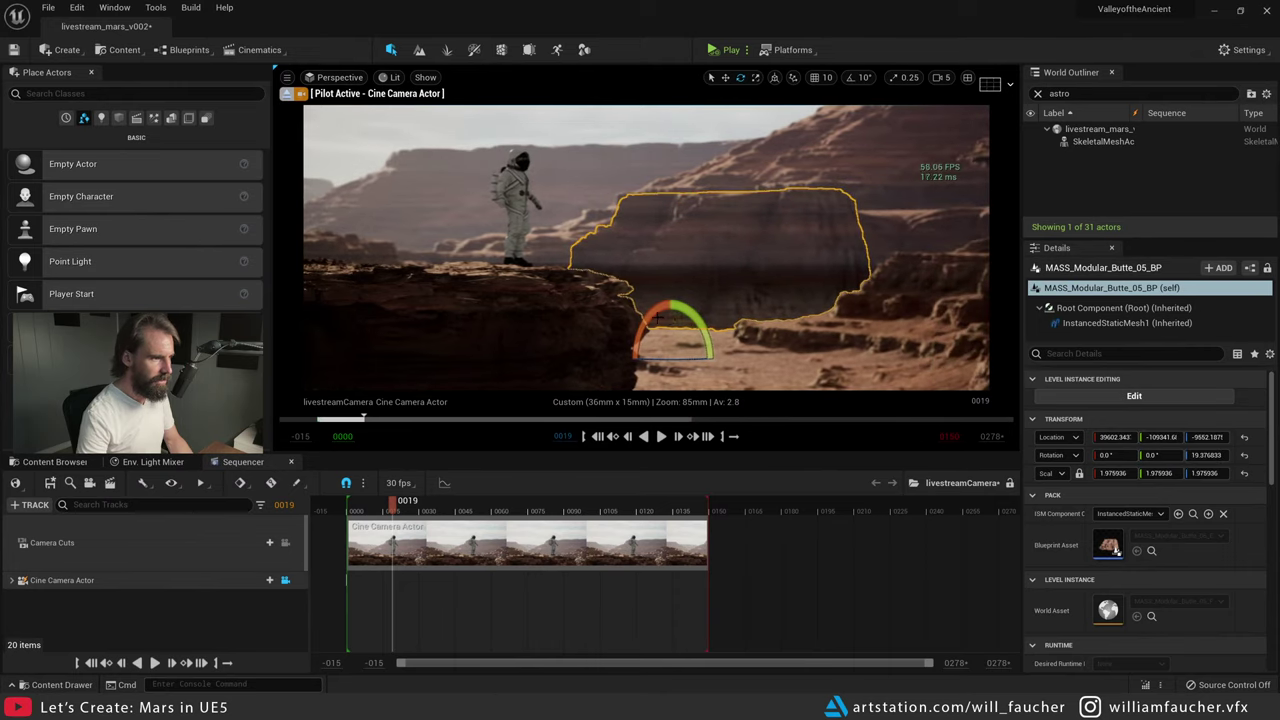
drag(642, 316, 635, 363)
key(w)
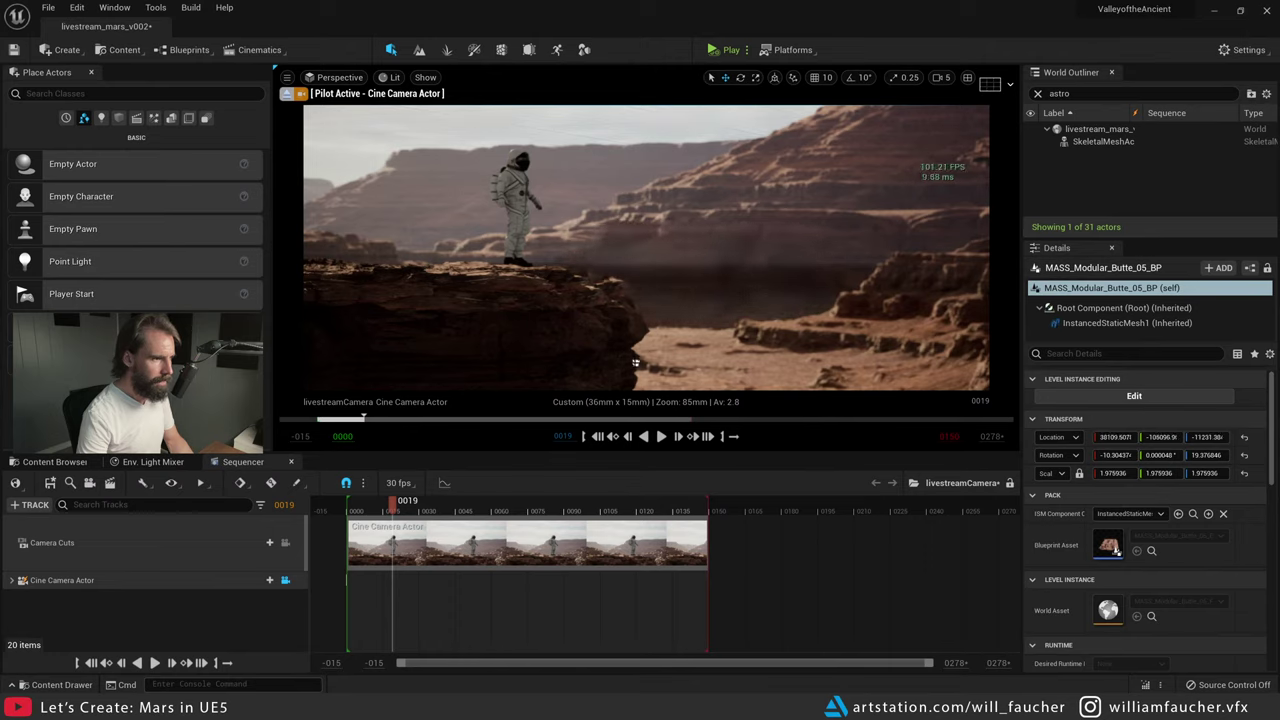
- Restore the camera framing at frame 35 and refine the modular butte's location to X 37683, Z -12250
drag(419, 498, 431, 500)
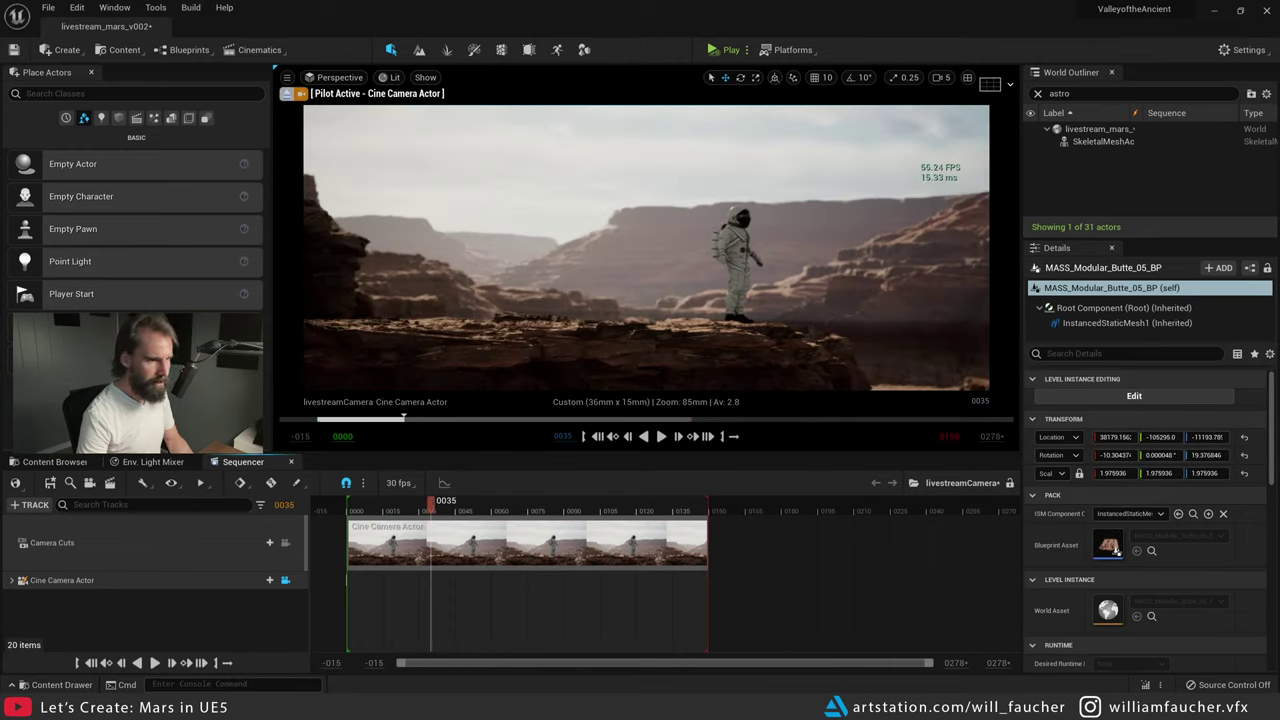
mouse_move(1113, 437)
mouse_down()
mouse_move(1150, 437)
mouse_move(1113, 437)
mouse_up()
drag(1206, 437, 1259, 426)
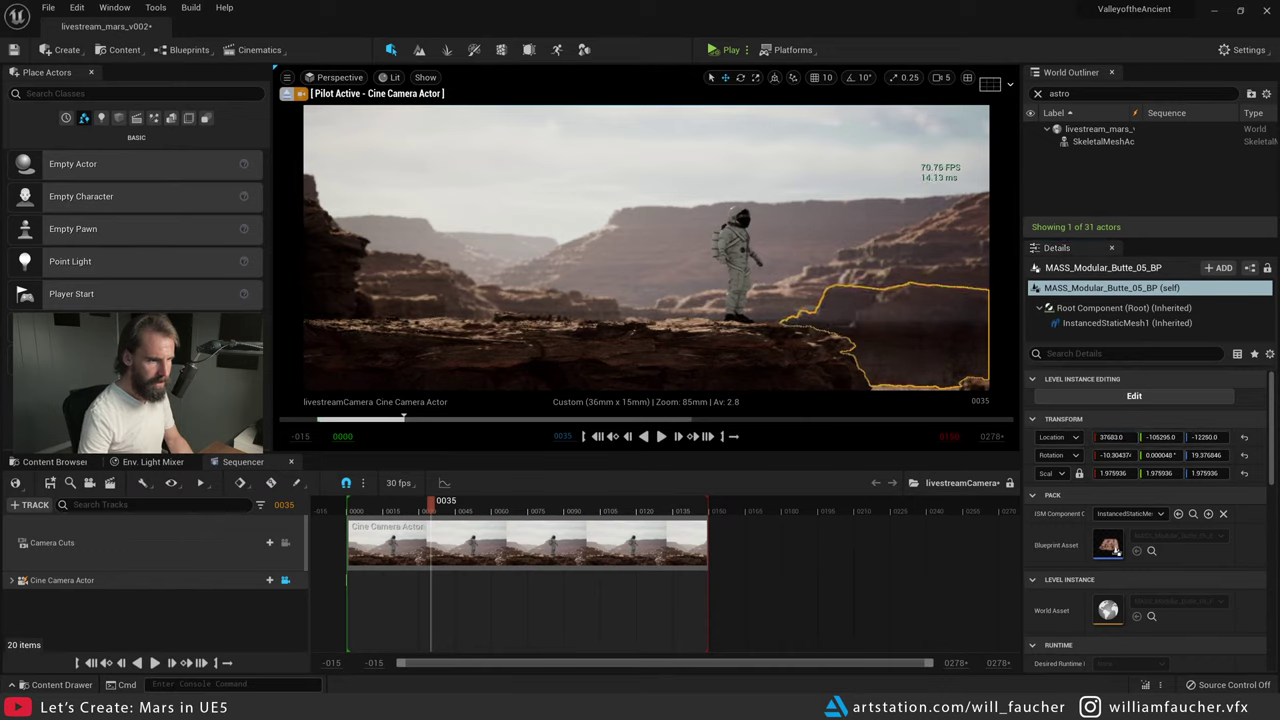
- Duplicate the modular butte and offset the copy sideways in the canyon gap beside the astronaut's cliff
right_drag(801, 314, 840, 334)
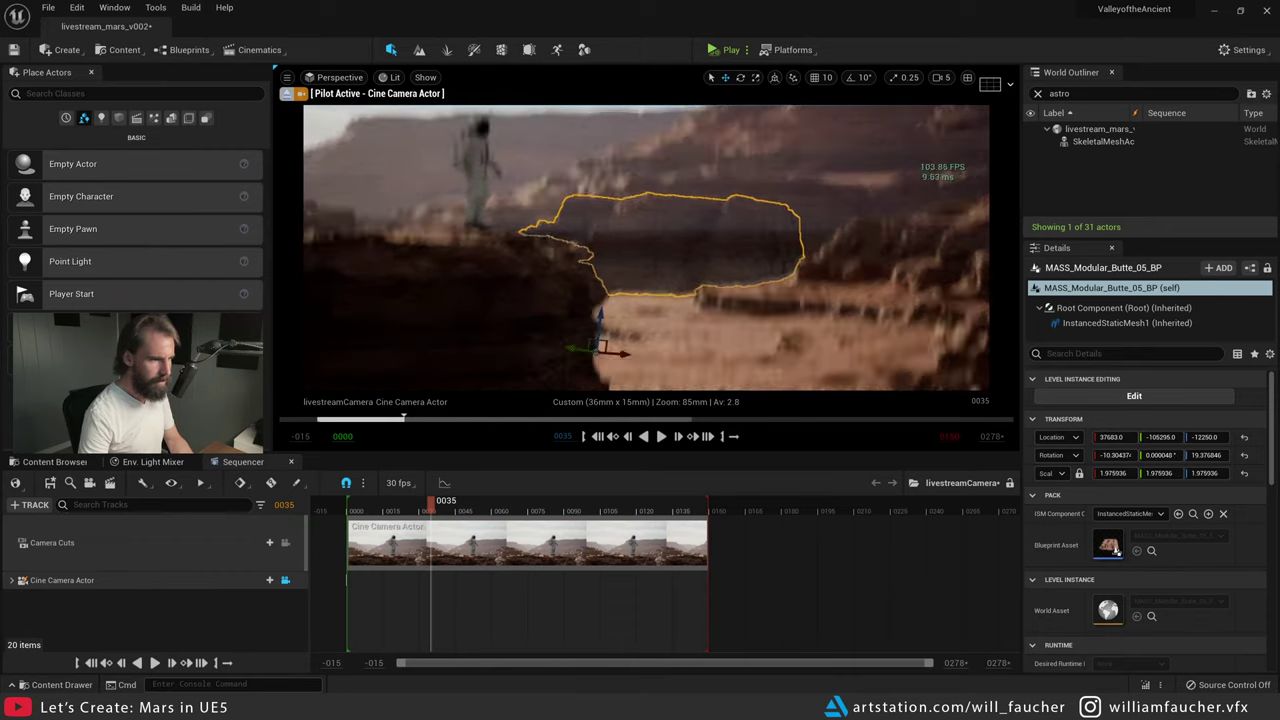
alt+drag(605, 341, 685, 368)
key(Escape)
right_drag(695, 275, 643, 243)
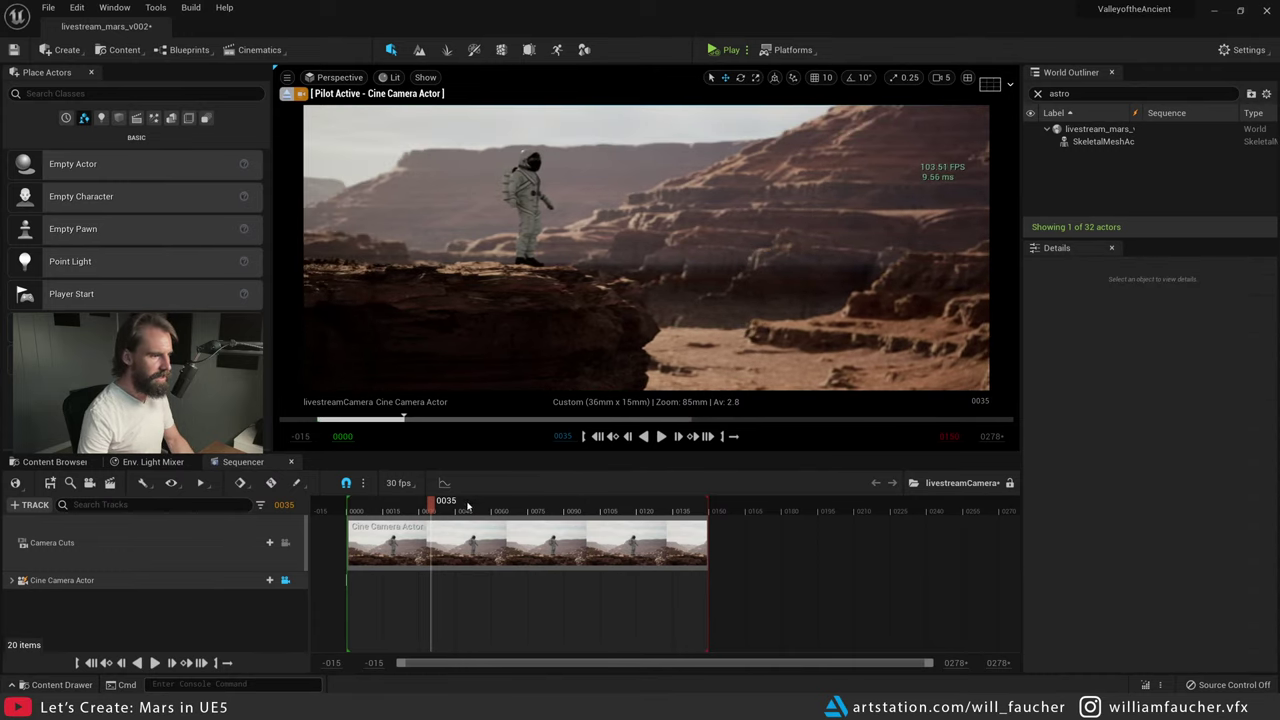
- Restore the camera framing at frame 62 and rotate the sun to light the astronaut and canyon walls more brightly
drag(467, 507, 497, 503)
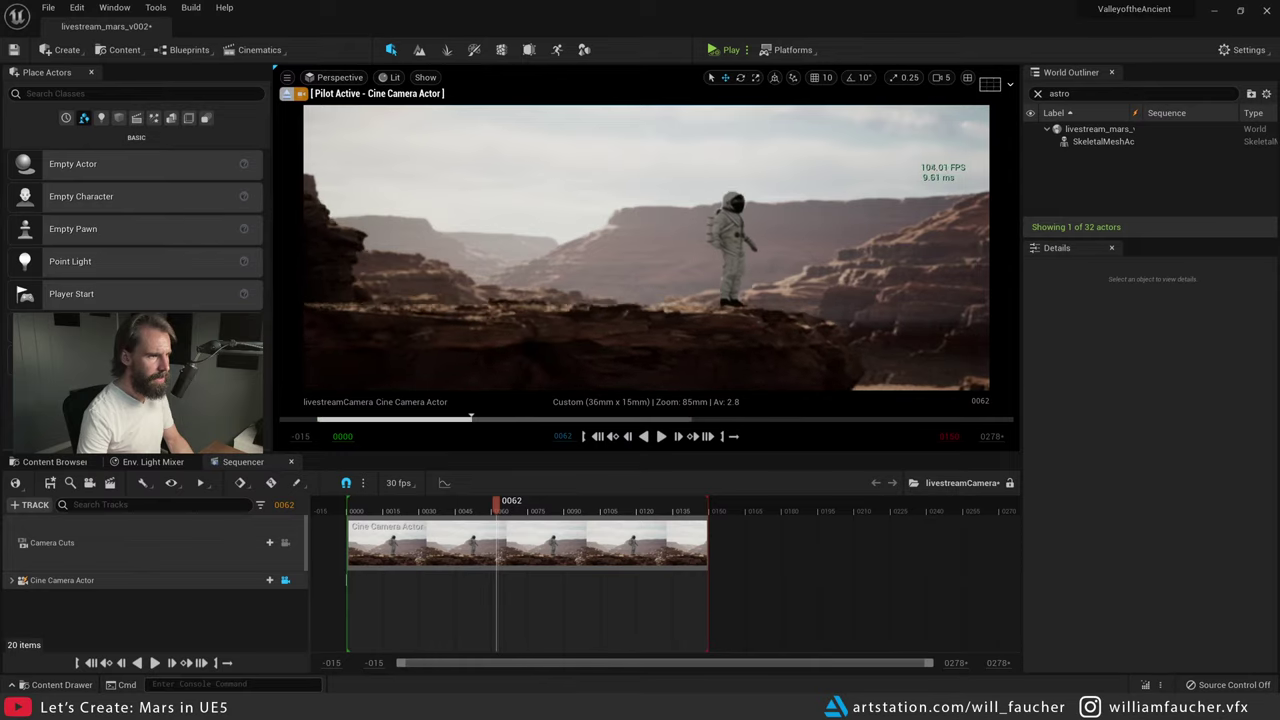
right_drag(646, 275, 648, 236)
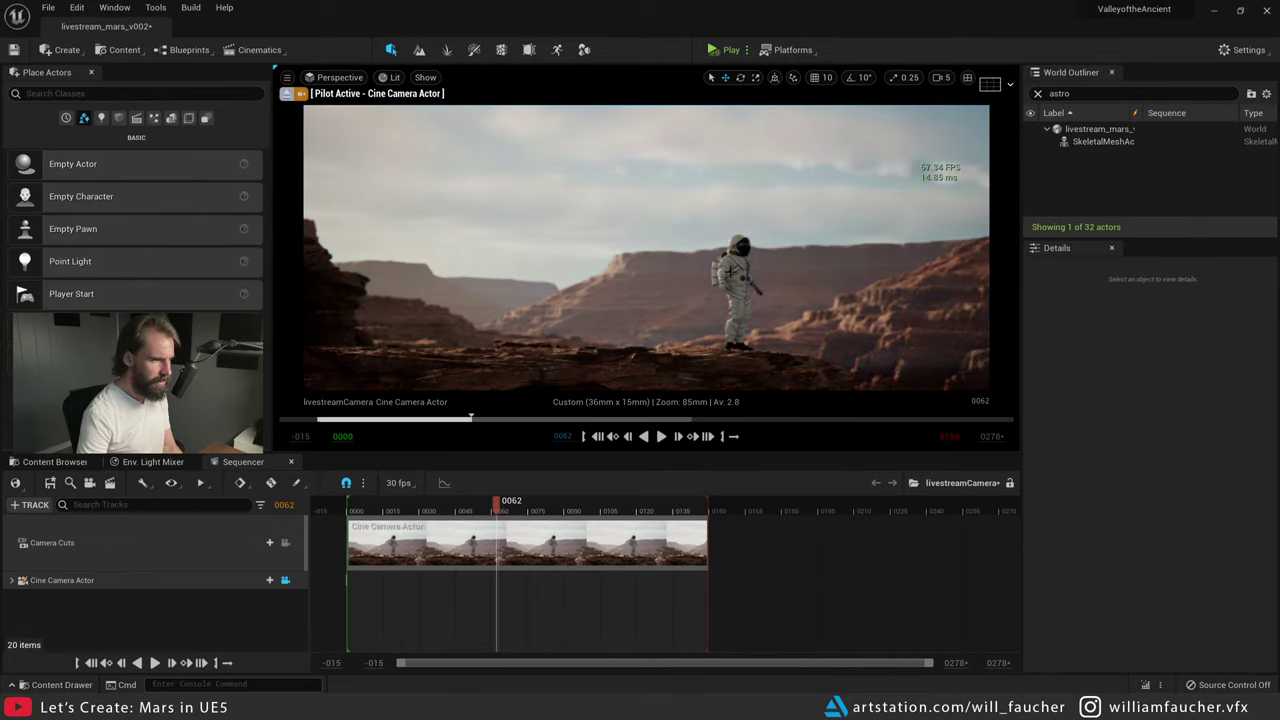
key(ctrl+l)
- Stop piloting the camera, select the large cliff, and lower it to about X 95129, Z -23275
right_drag(730, 272, 940, 268)
click(287, 93)
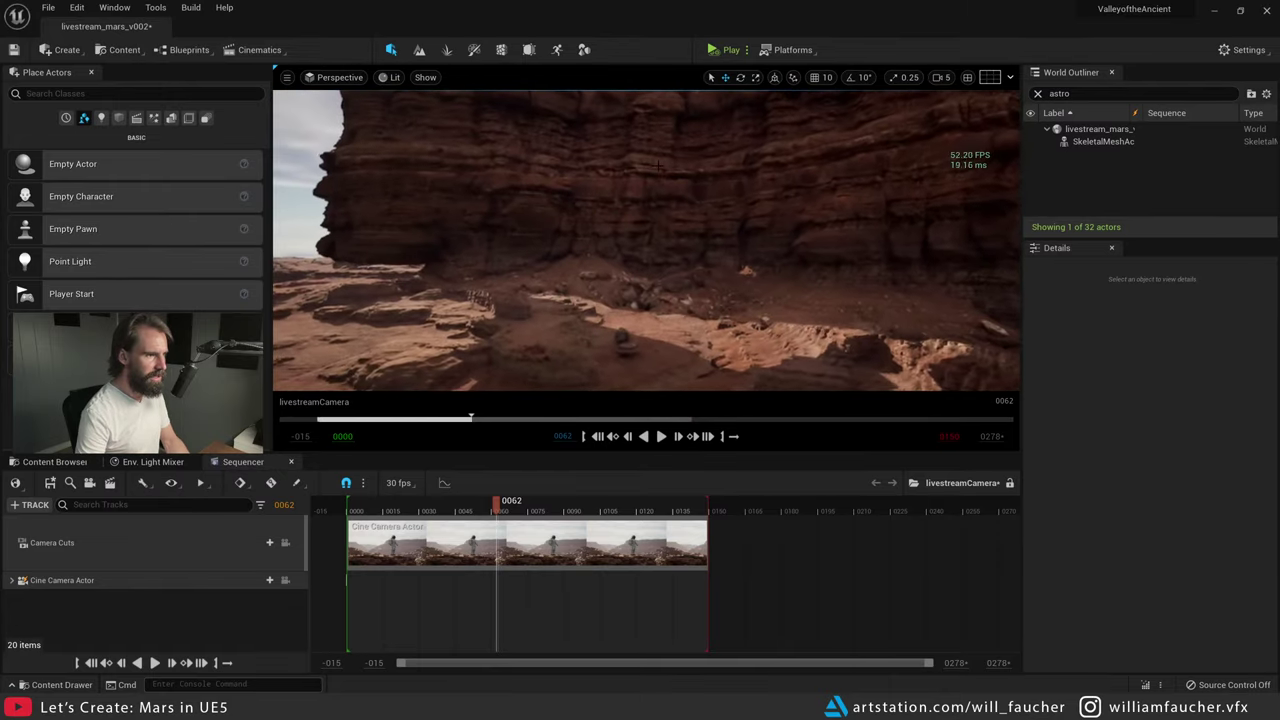
click(681, 253)
mouse_move(681, 253)
right_down()
mouse_move(700, 256)
mouse_move(660, 240)
mouse_move(681, 253)
right_up()
drag(710, 262, 673, 382)
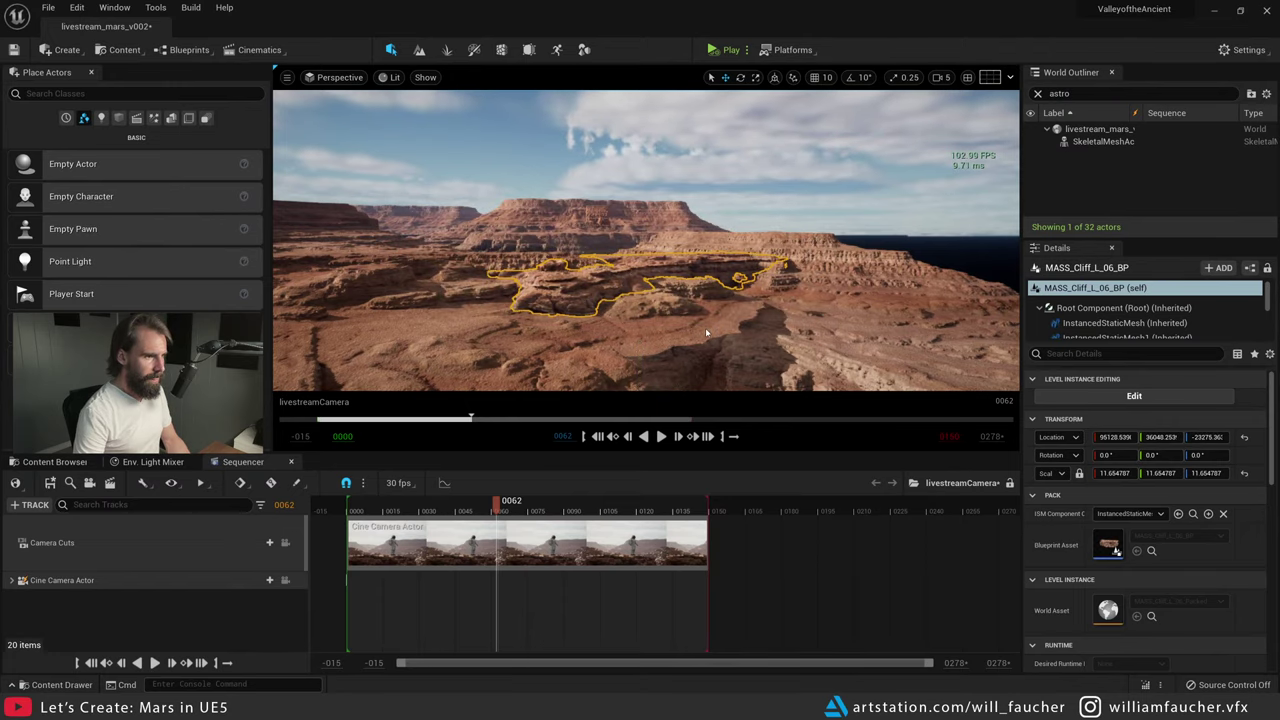
- Move the cliff behind the astronaut to about X 87918, Y -2164, checking it through the cine camera at frame 64
right_drag(706, 332, 700, 385)
drag(676, 286, 620, 200)
click(285, 580)
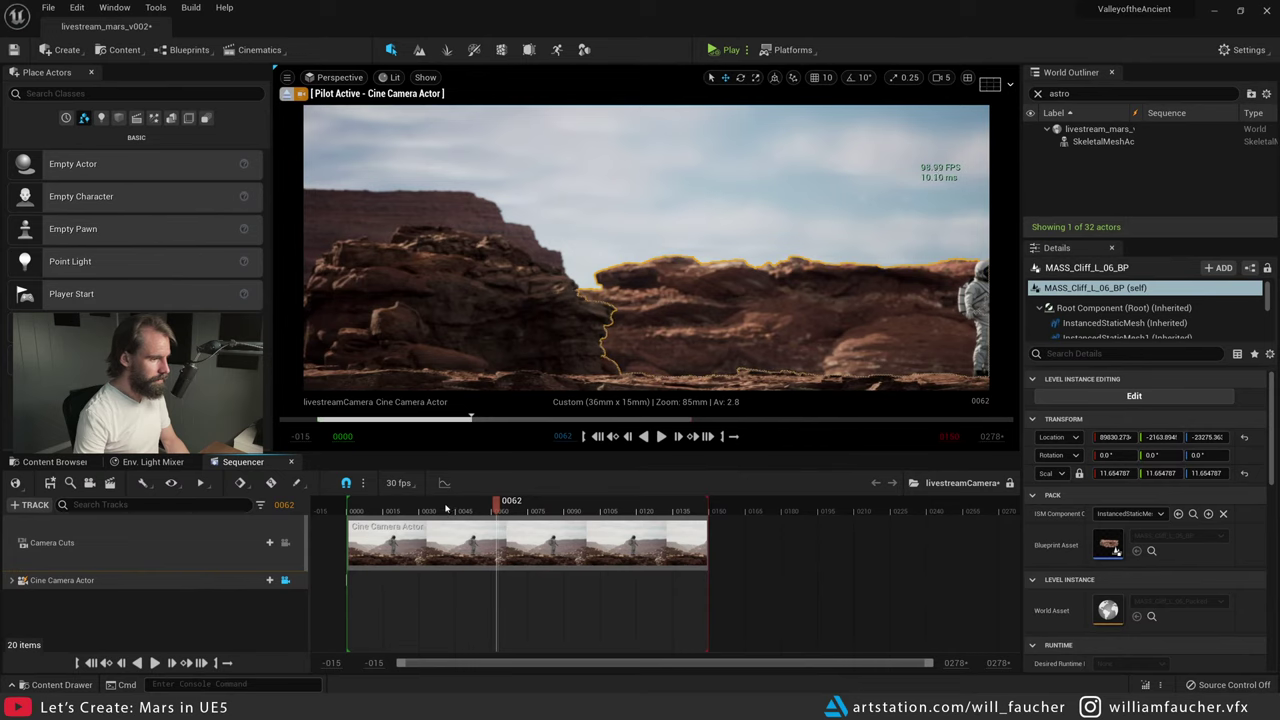
click(504, 502)
drag(1112, 438, 1042, 438)
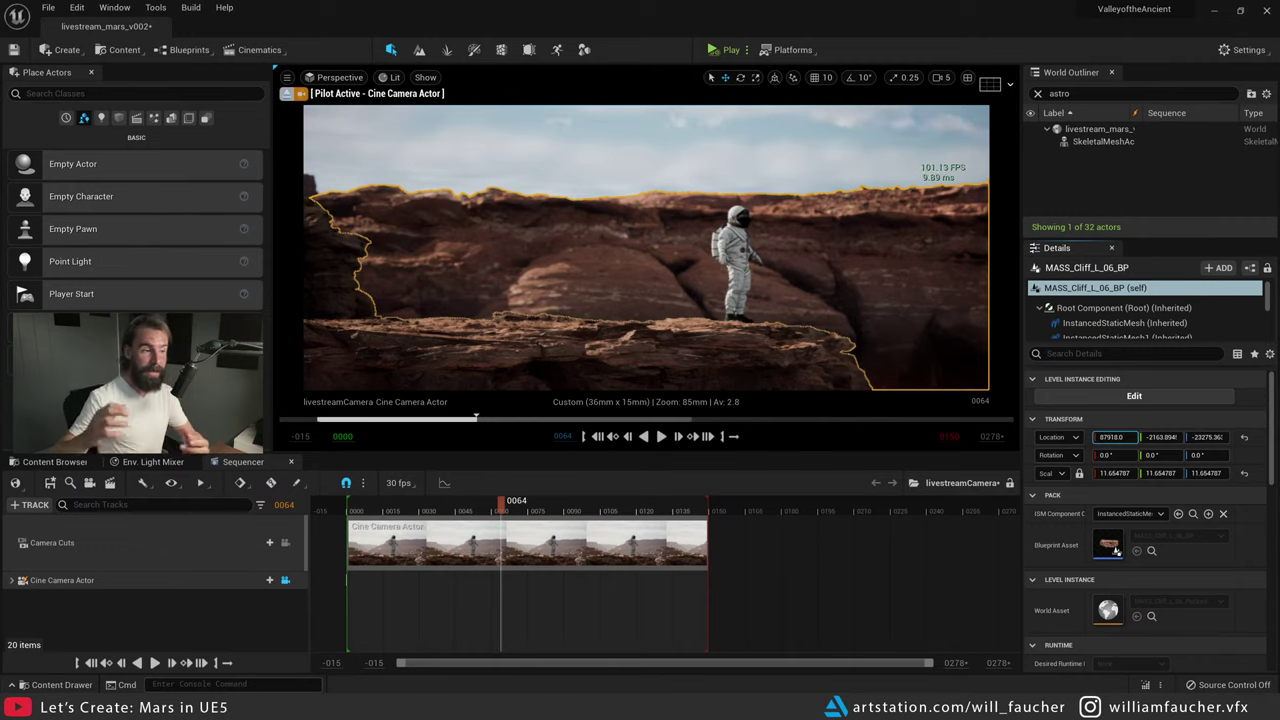
- Push the cliff farther into the background at about X 59361, Y -70249, Z -19701, and check the camera shot at frame 52
mouse_move(668, 307)
right_down()
mouse_move(900, 378)
mouse_move(653, 290)
right_up()
click(292, 94)
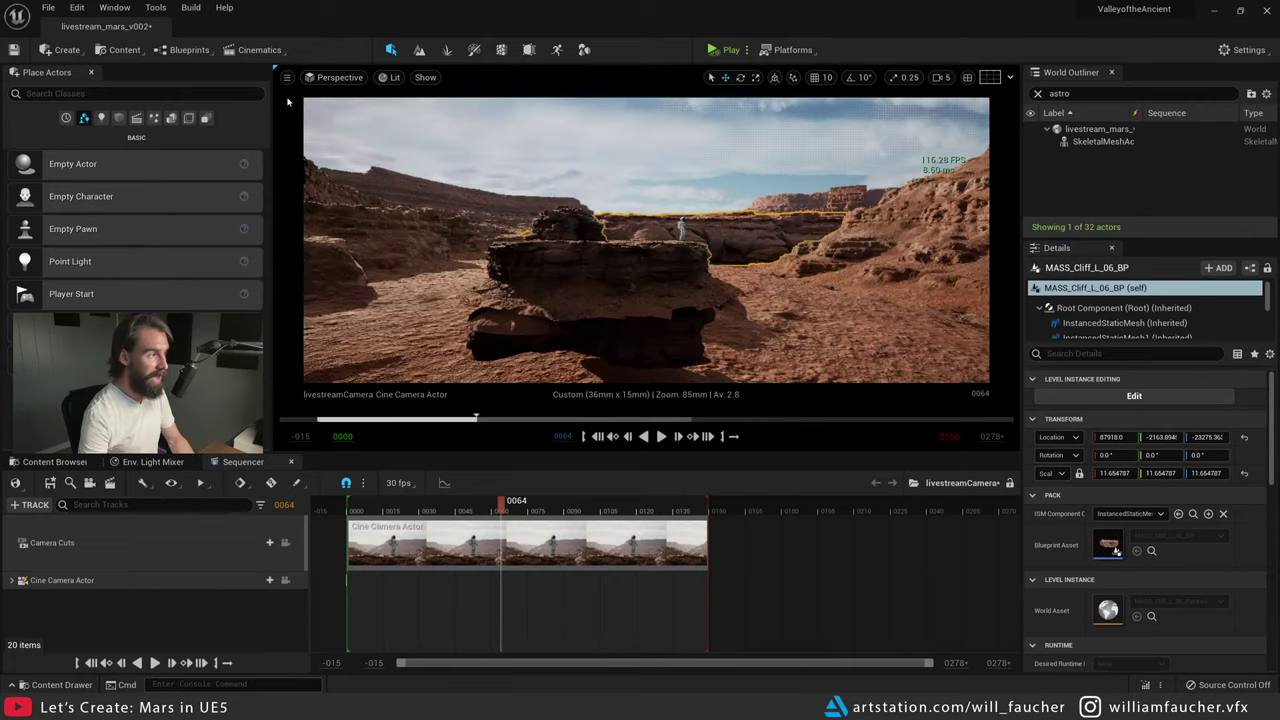
drag(675, 357, 683, 210)
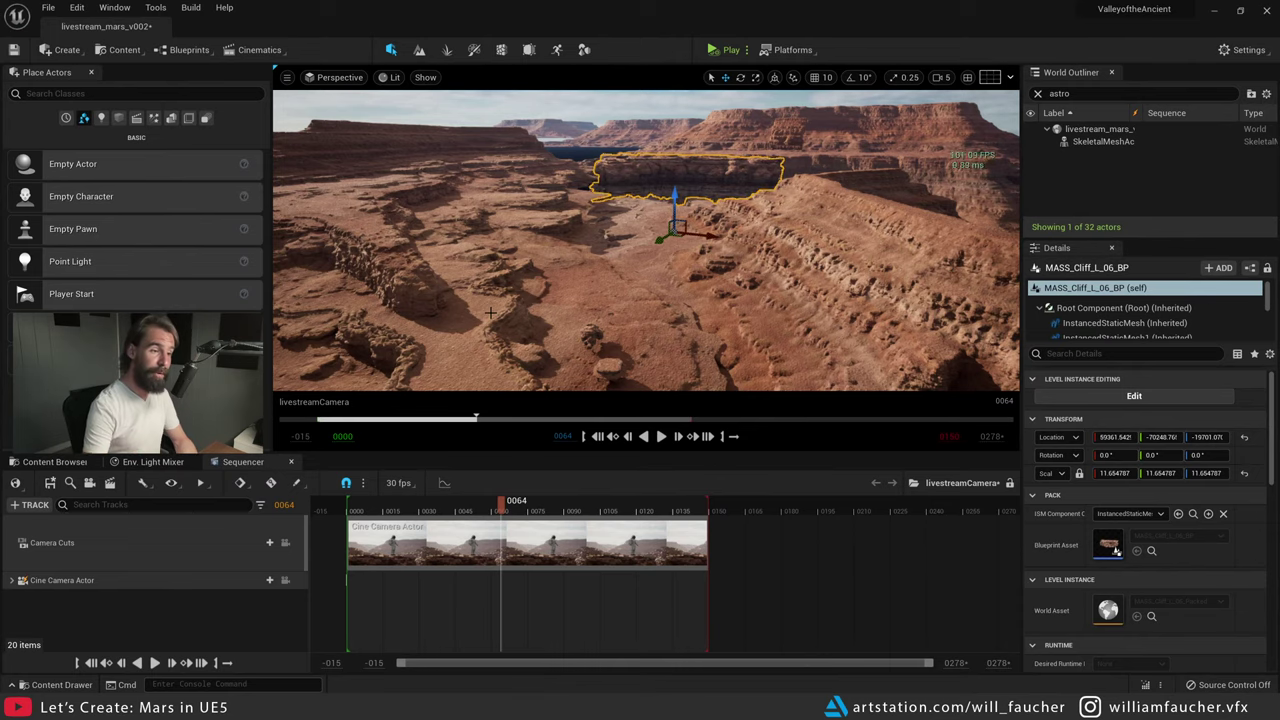
click(285, 580)
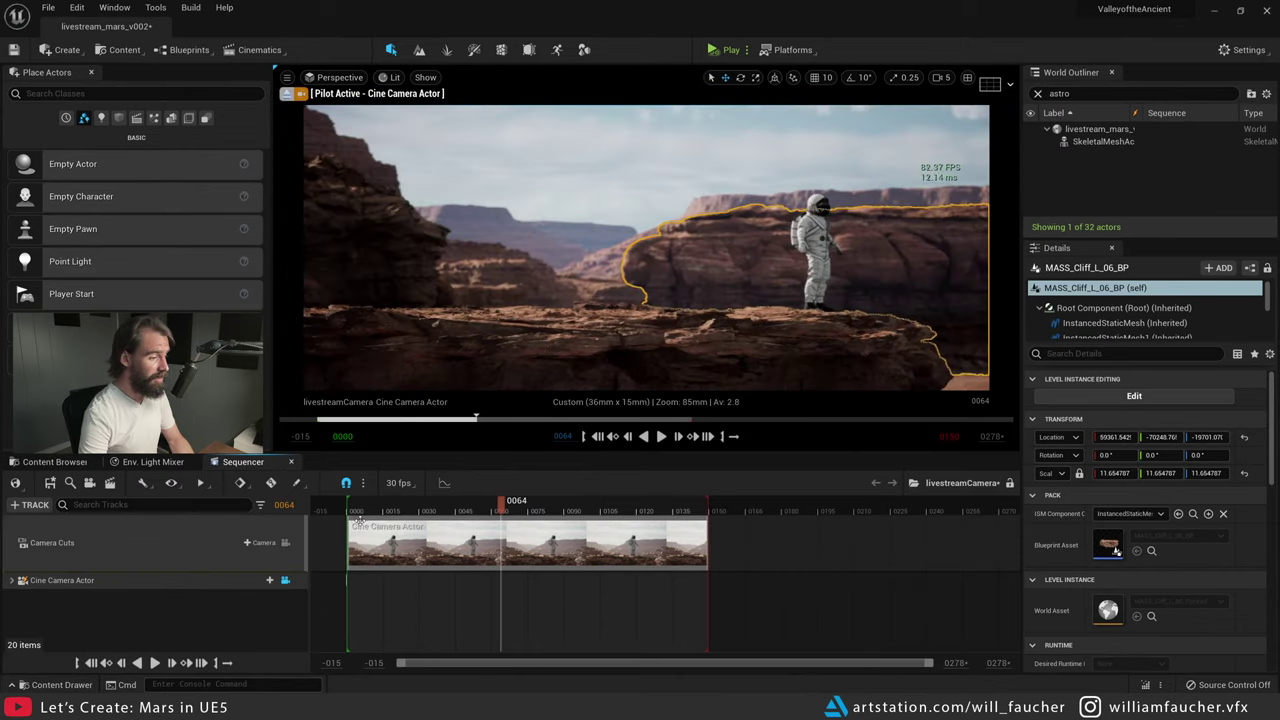
drag(447, 509, 472, 509)
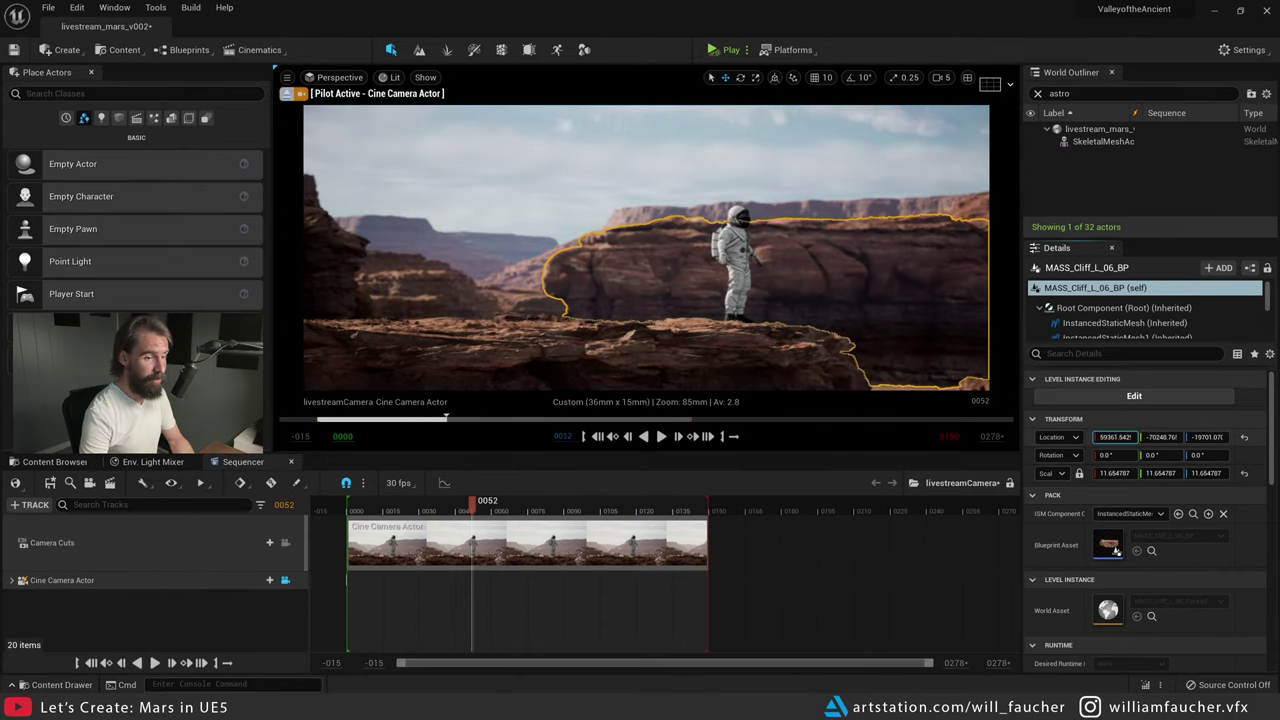
- Move the cliff to about X 52246, Y -80150, Z -31192 so it sits low in the background, and deselect it
drag(1114, 437, 1060, 437)
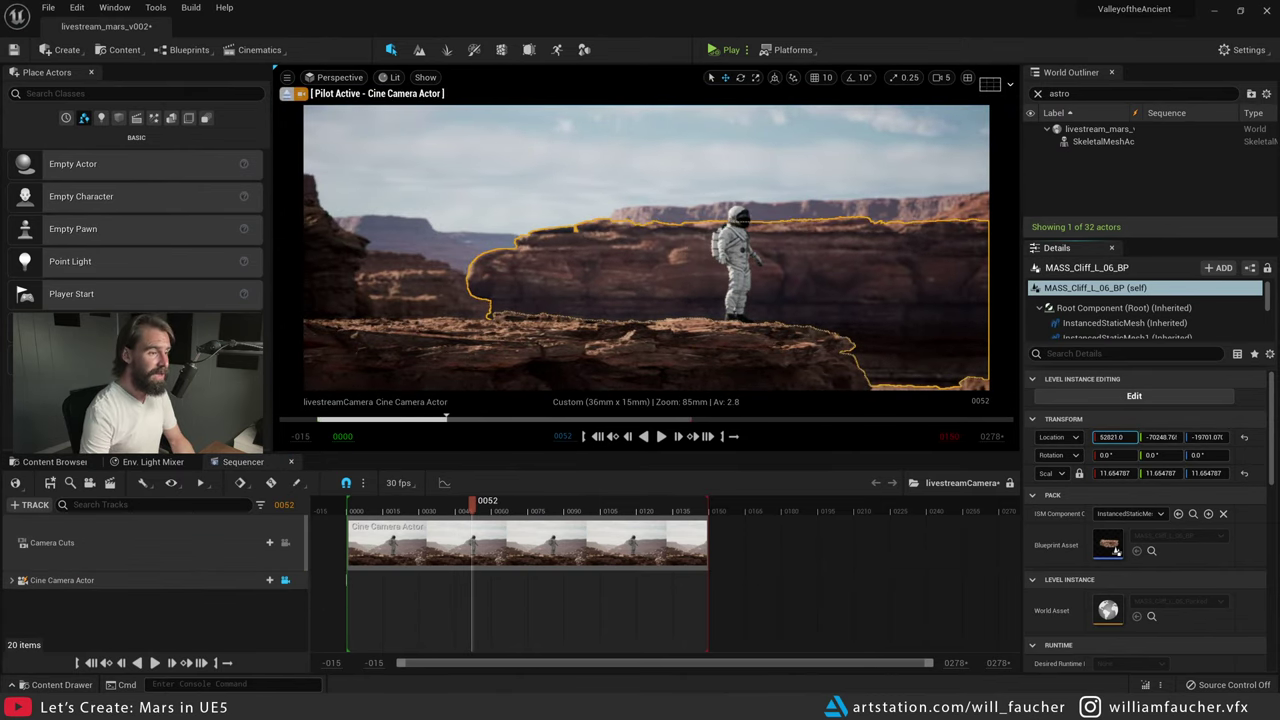
mouse_move(1160, 437)
mouse_down()
mouse_move(1136, 437)
mouse_move(1205, 437)
mouse_move(1171, 437)
mouse_up()
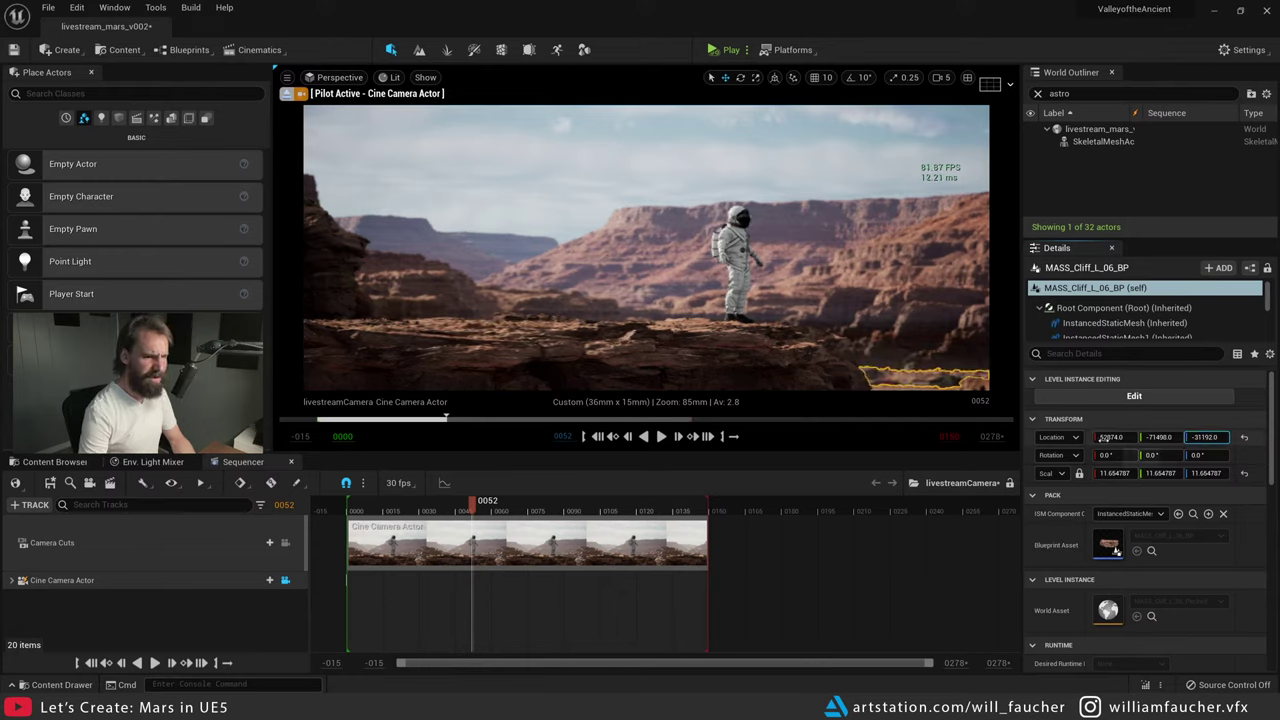
drag(1104, 437, 1112, 437)
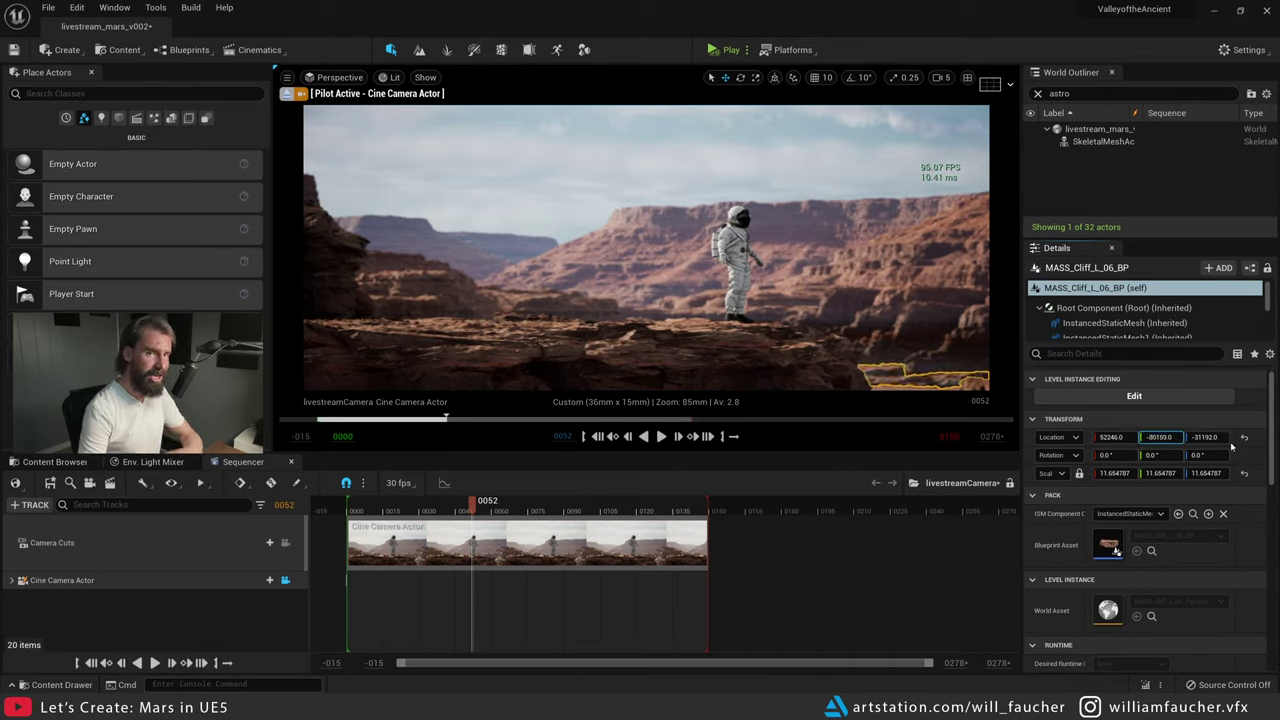
drag(1222, 441, 1240, 441)
key(Escape)
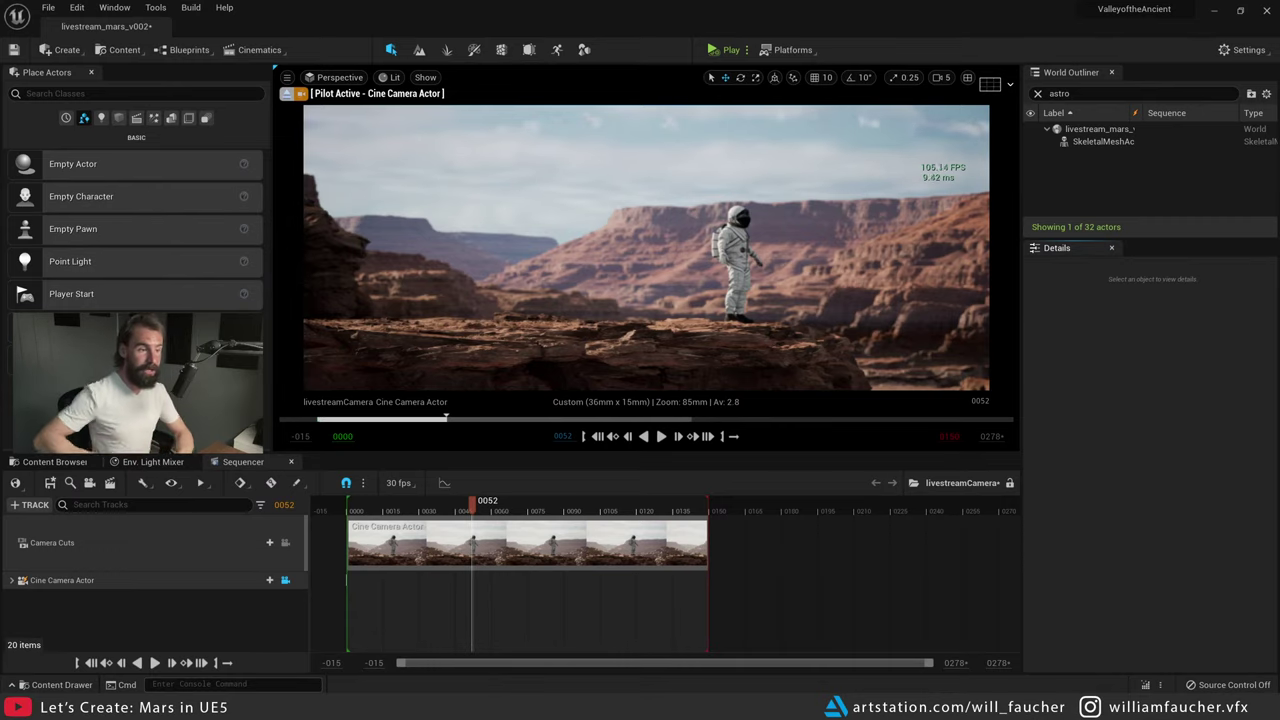
- Set the astronaut's animation mode to Use Animation Asset and try ThirdPersonWalk at an initial position of about 0.305
click(730, 270)
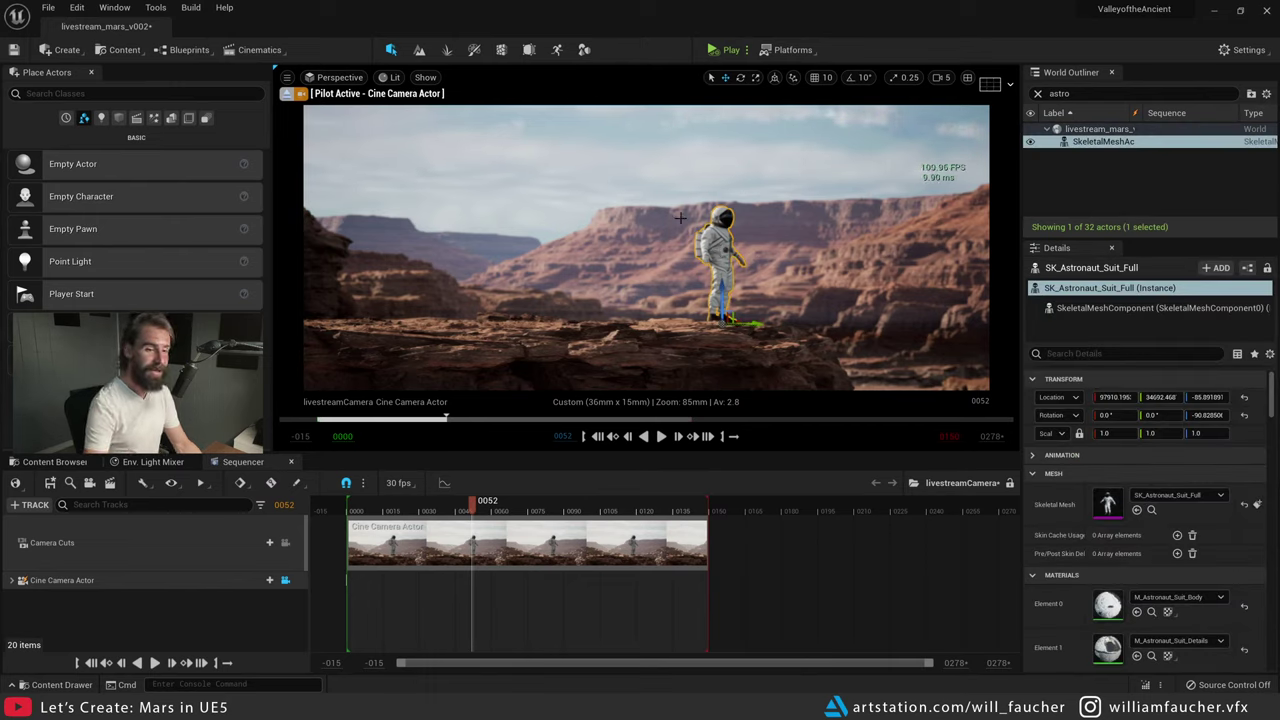
click(1062, 455)
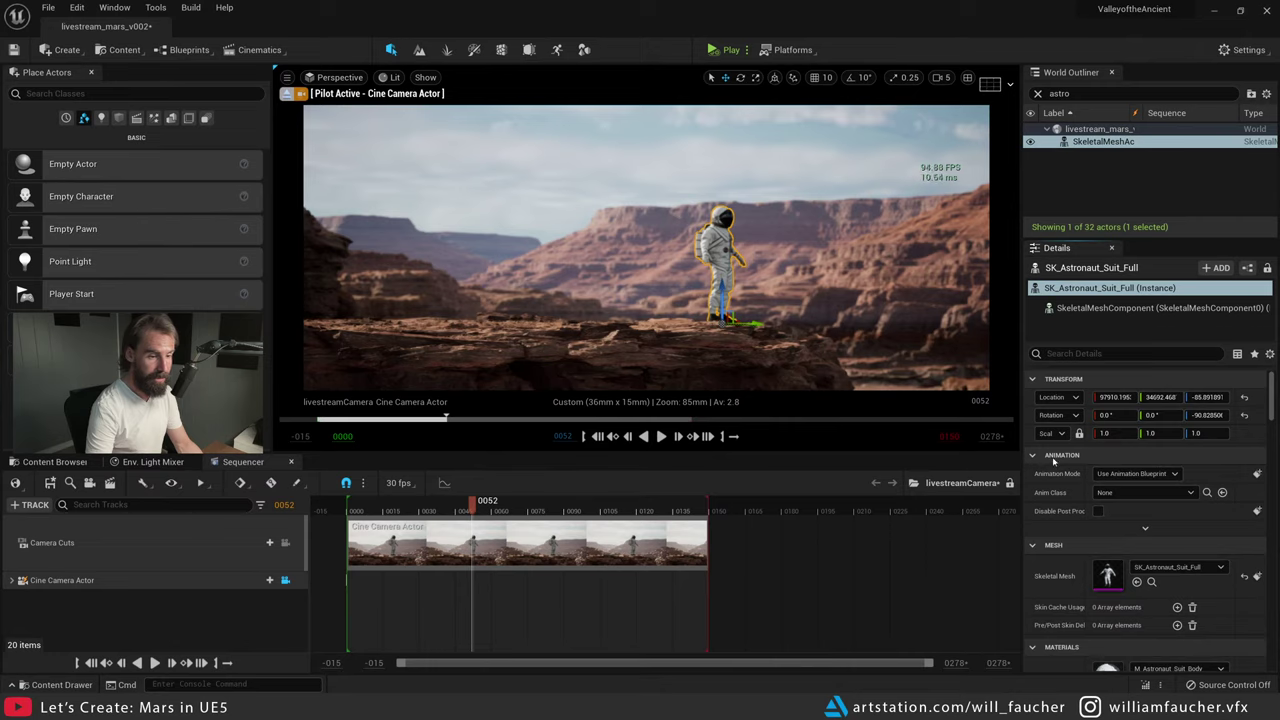
click(1146, 474)
click(1130, 490)
click(1160, 496)
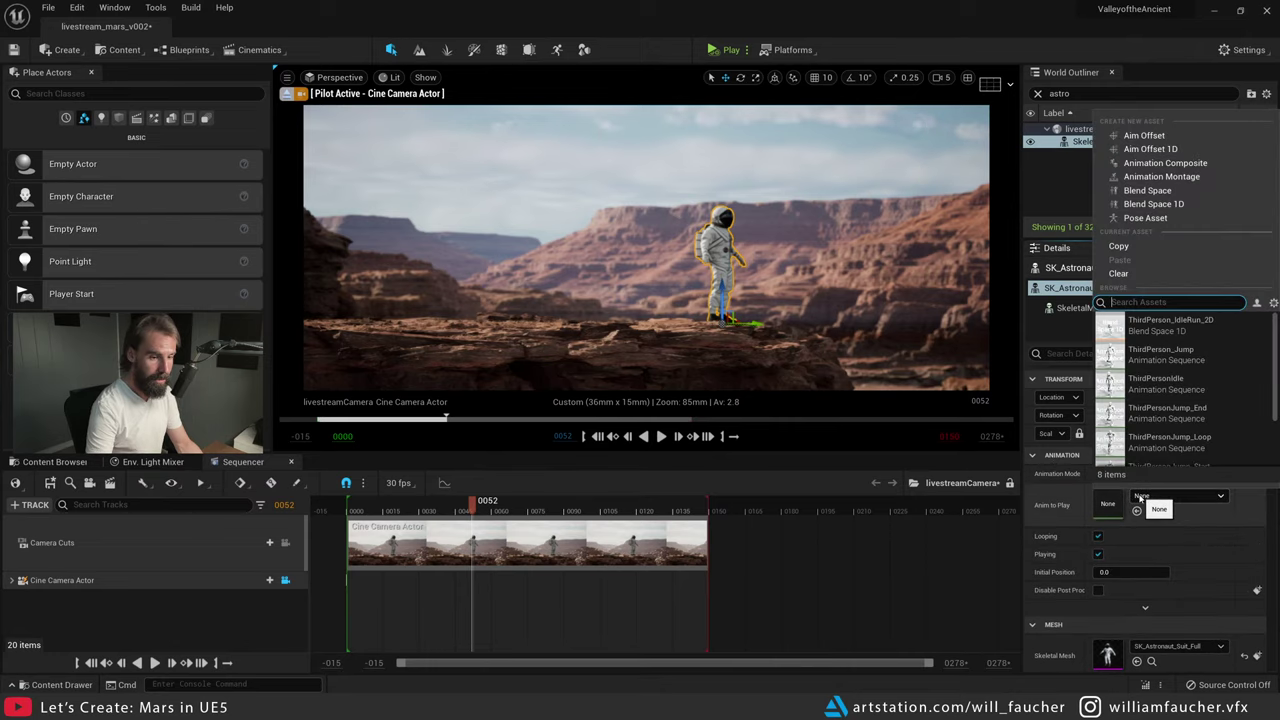
scroll(1180, 370, down, 2)
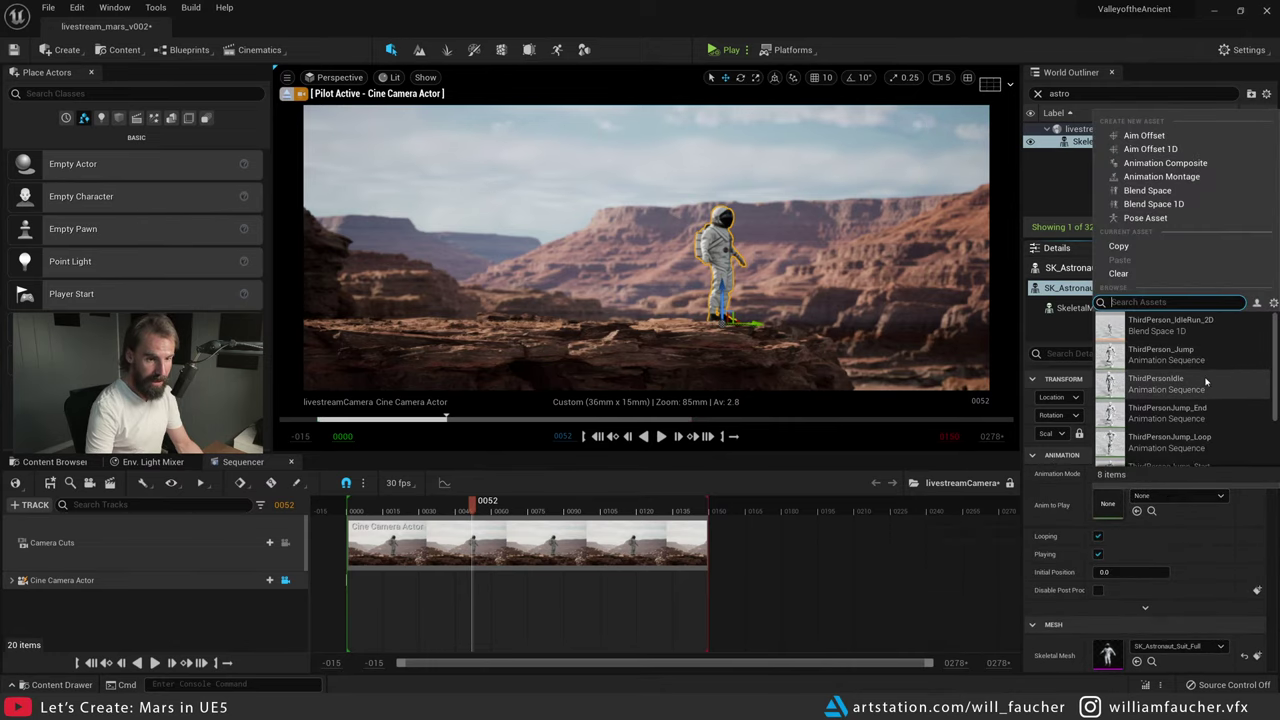
scroll(1204, 390, down, 2)
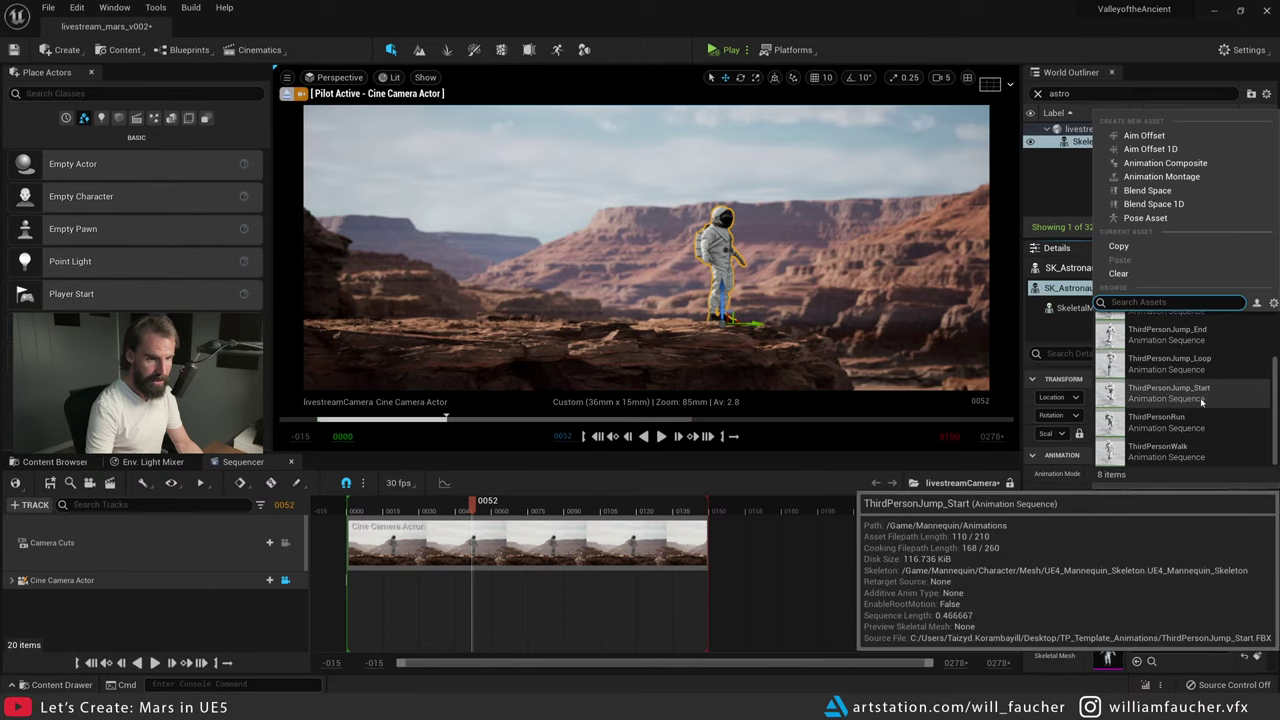
click(1182, 452)
mouse_move(1117, 572)
mouse_down()
mouse_move(1170, 572)
mouse_move(1117, 572)
mouse_up()
- Switch the astronaut's animation to ThirdPersonIdle and set its initial position to 0.0
click(1178, 495)
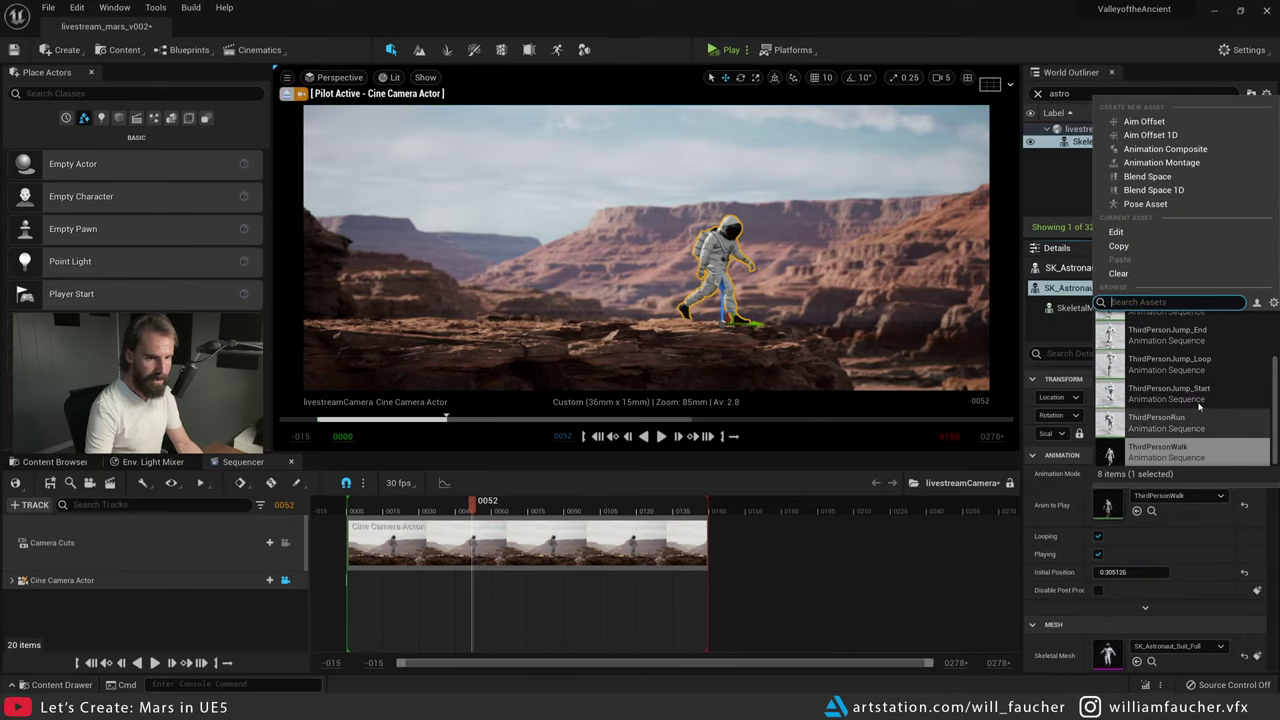
scroll(1204, 396, up, 1)
click(1192, 342)
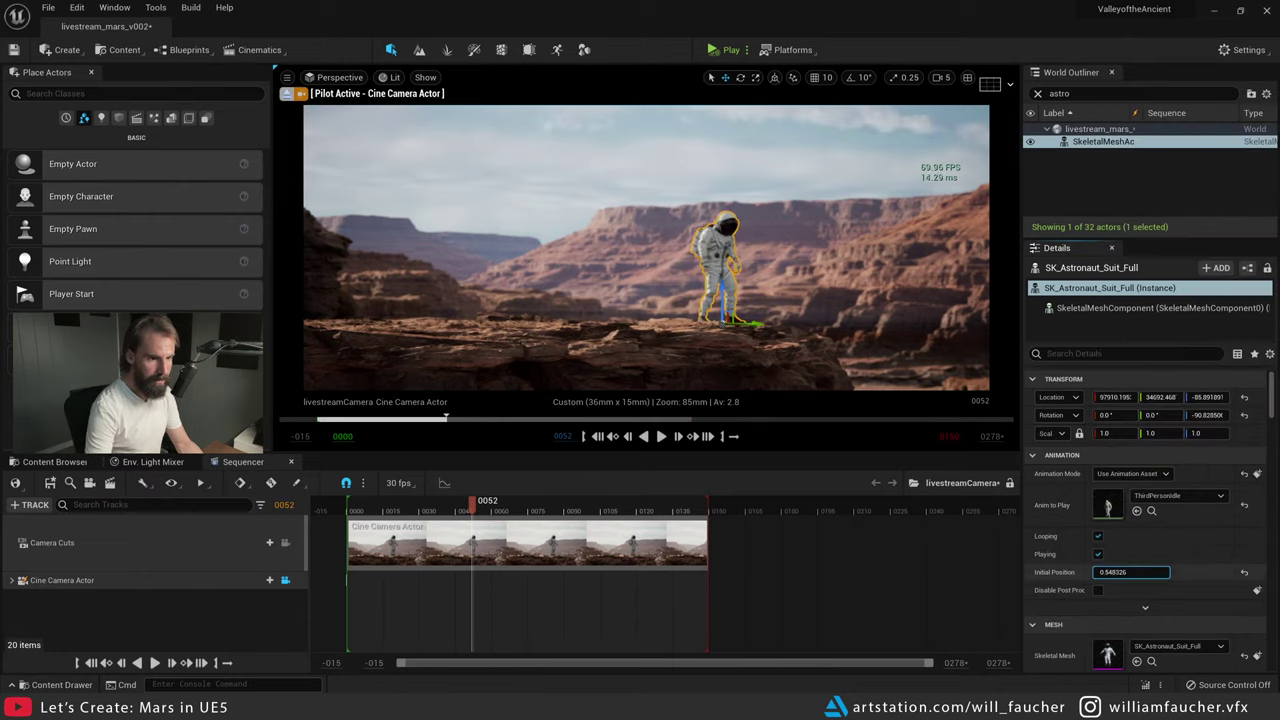
text(0.0)
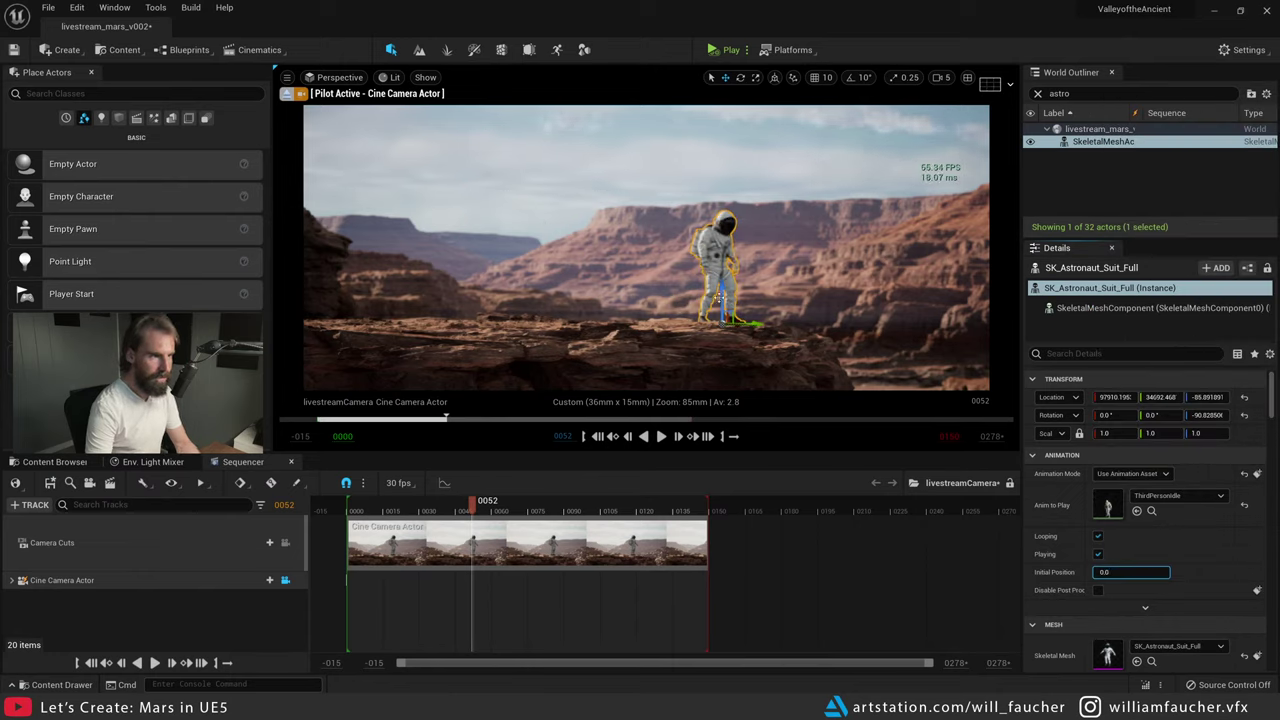
- Rotate the astronaut about its vertical axis to a yaw of about -139 degrees and deselect it
text(e)
drag(726, 321, 678, 322)
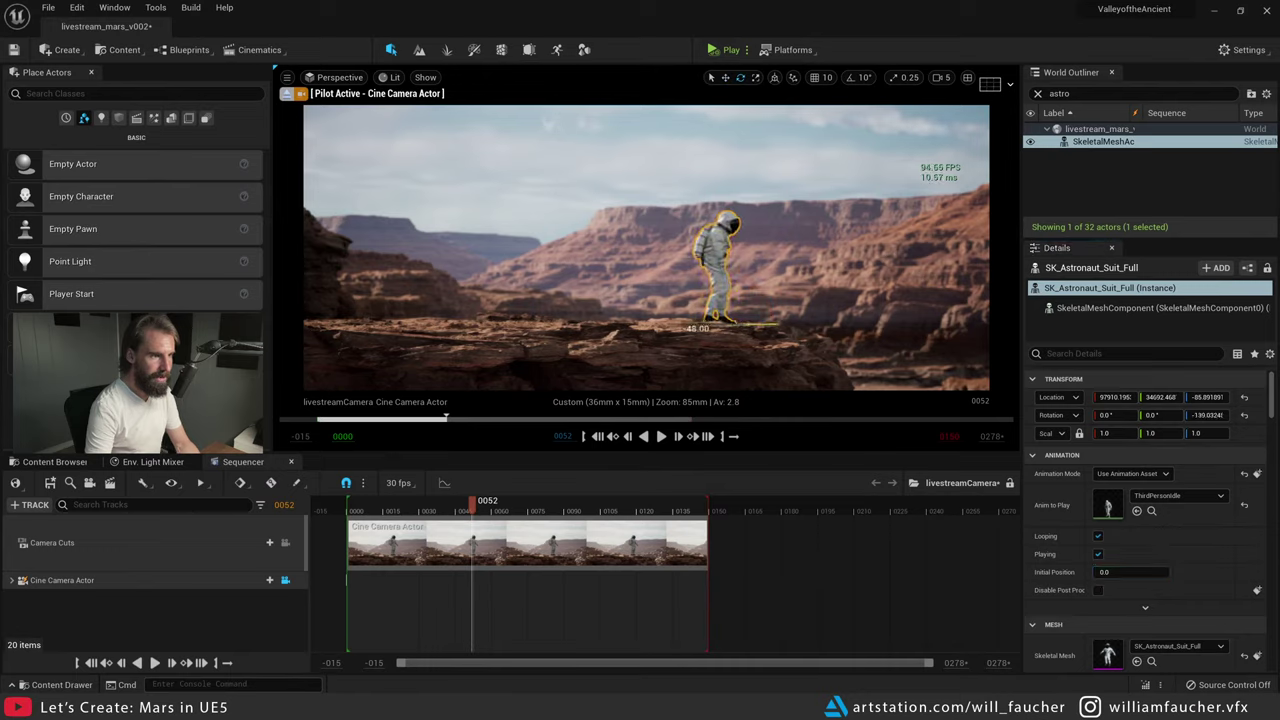
key(Escape)
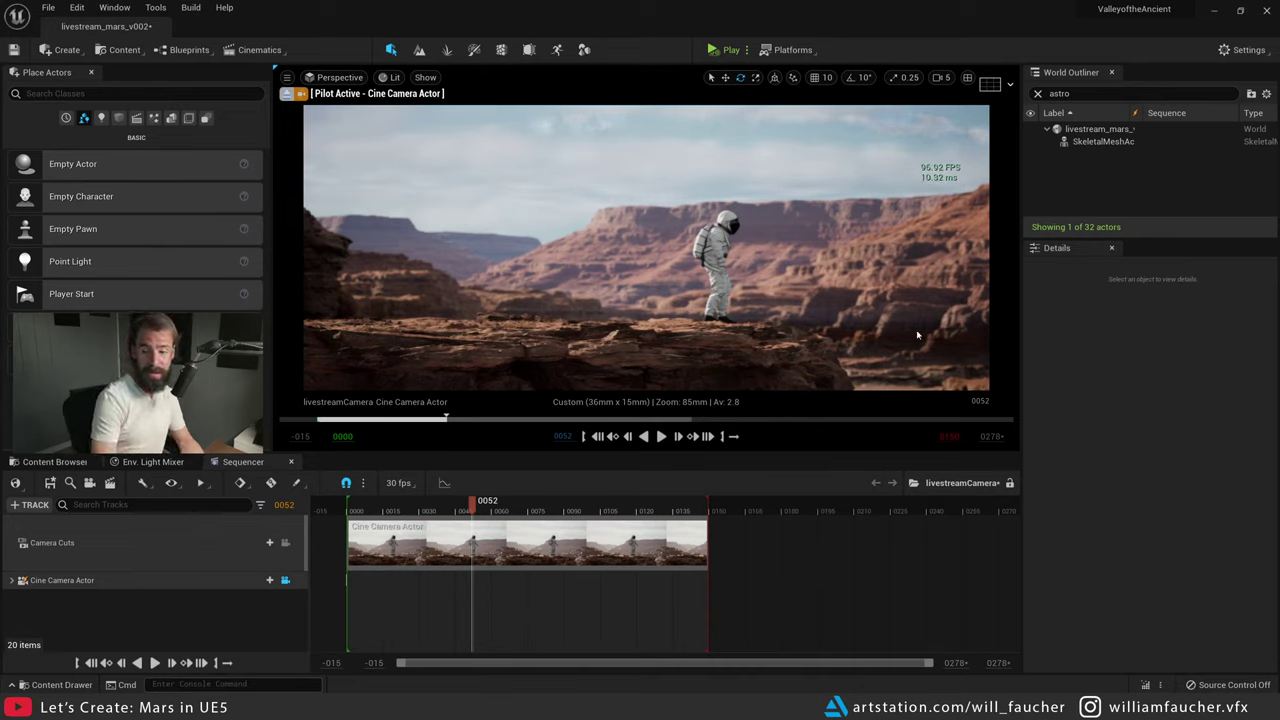
- Reframe the piloted cine camera around the astronaut with the distant buttes behind, leaving nothing selected
right_drag(646, 247, 784, 232)
mouse_move(710, 250)
right_down()
mouse_move(815, 256)
mouse_move(699, 242)
mouse_move(717, 263)
right_up()
click(703, 250)
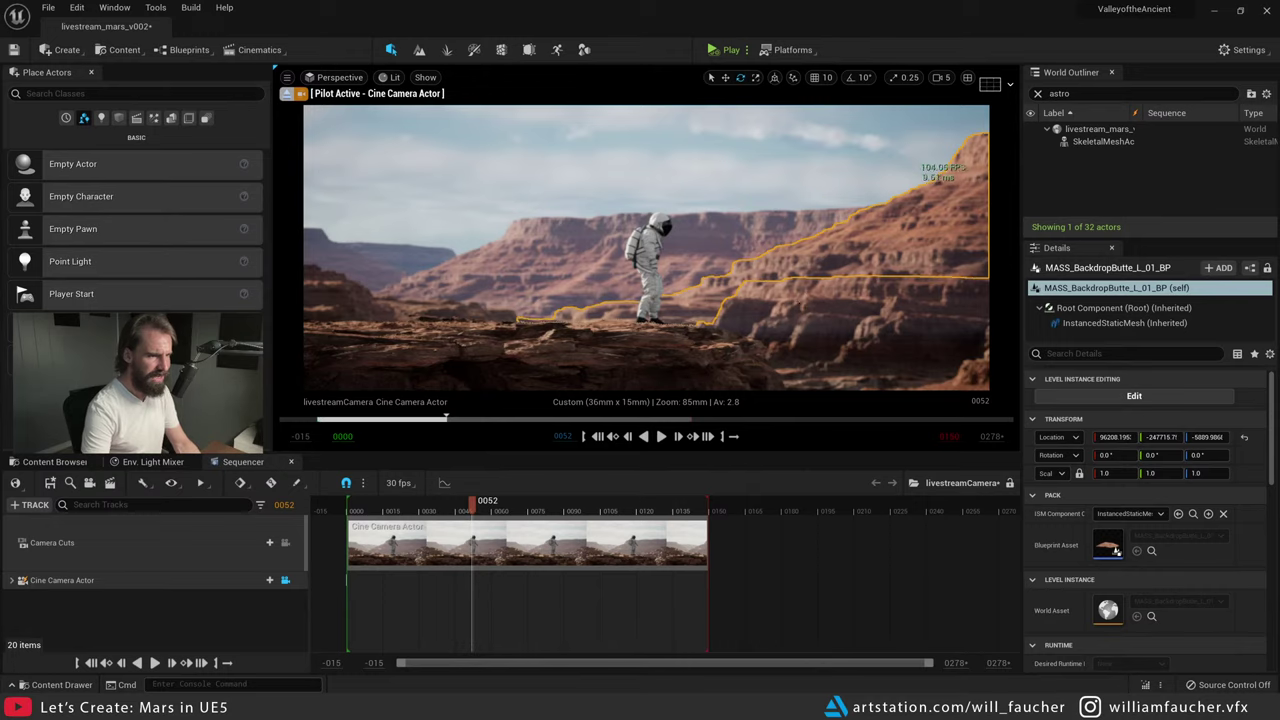
key(Escape)
mouse_move(803, 303)
right_down()
mouse_move(775, 297)
mouse_move(812, 303)
mouse_move(792, 315)
mouse_move(795, 288)
right_up()
key(w)
key(s)
key(q)
key(d)
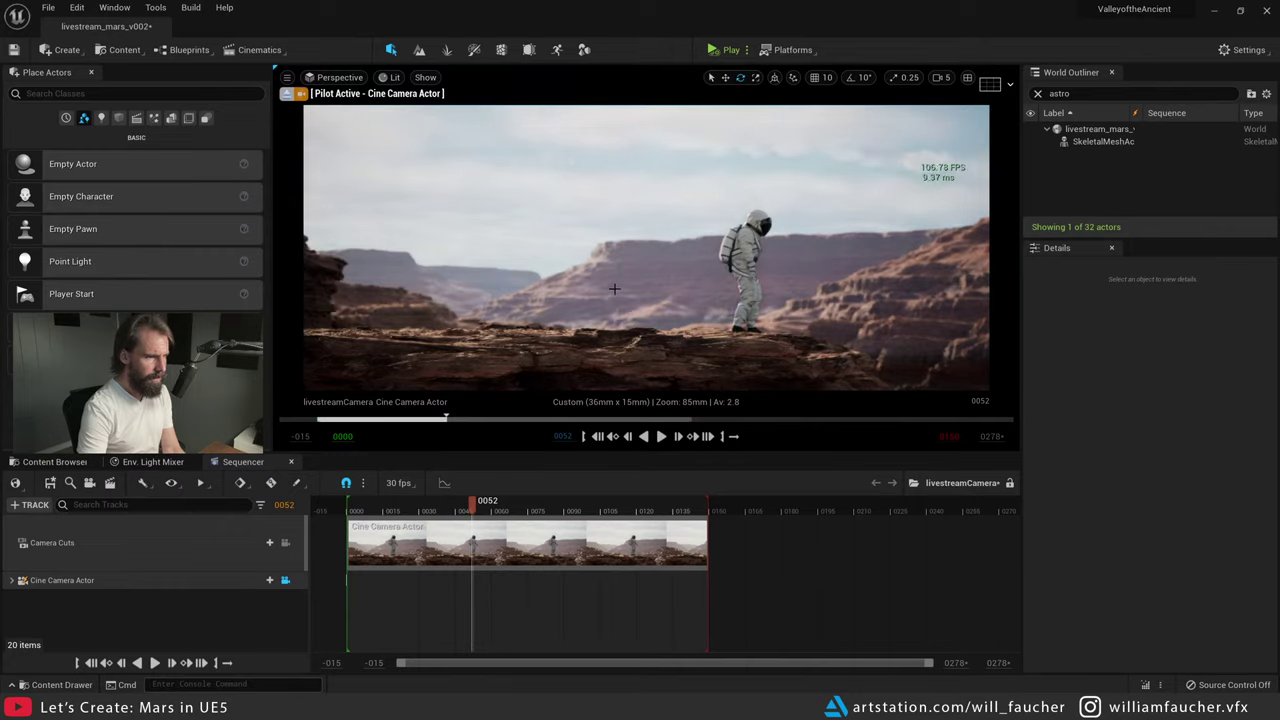
- Rotate the sun low behind the canyon to backlight the astronaut in warm light, and stop piloting the cine camera
key(ctrl+l)
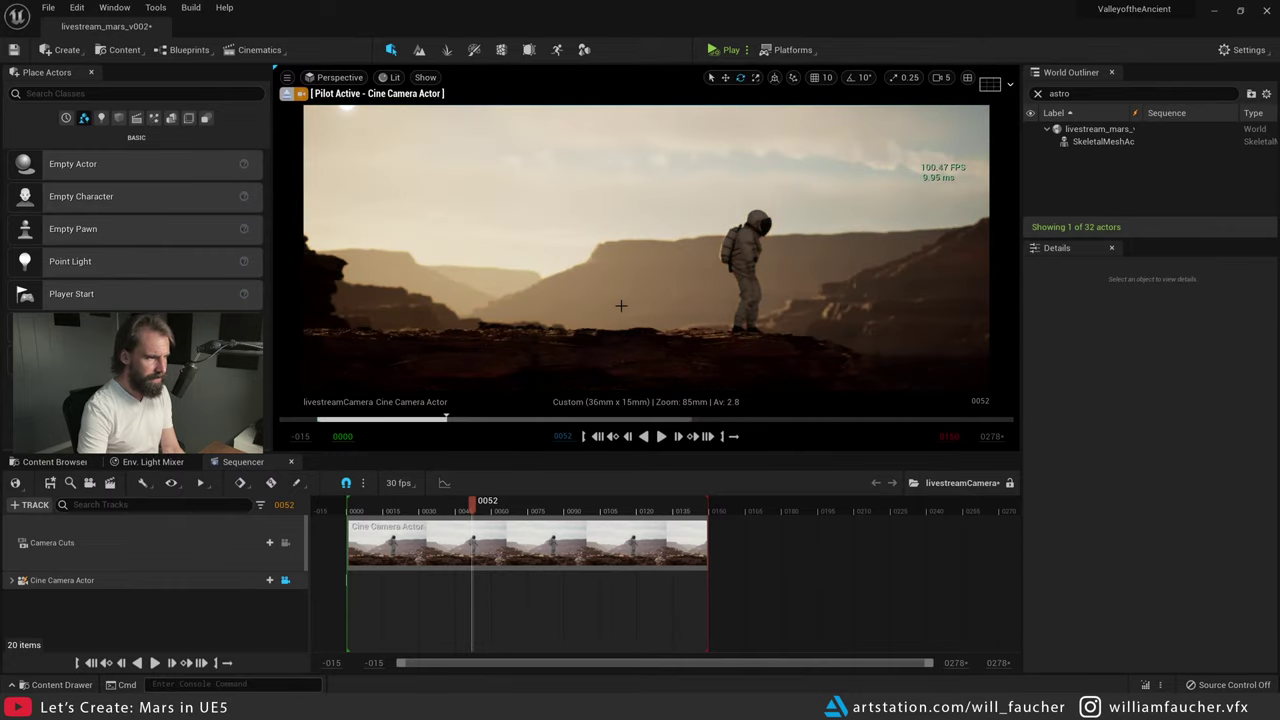
key(ctrl+l)
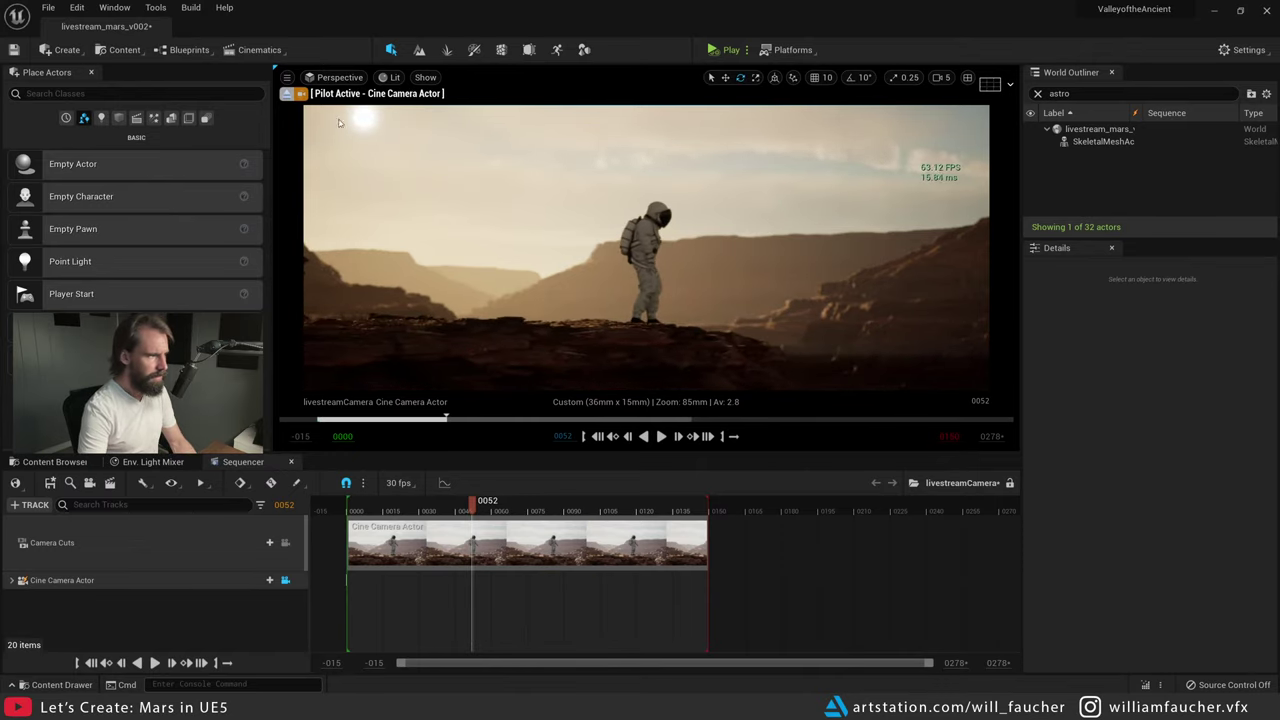
click(291, 96)
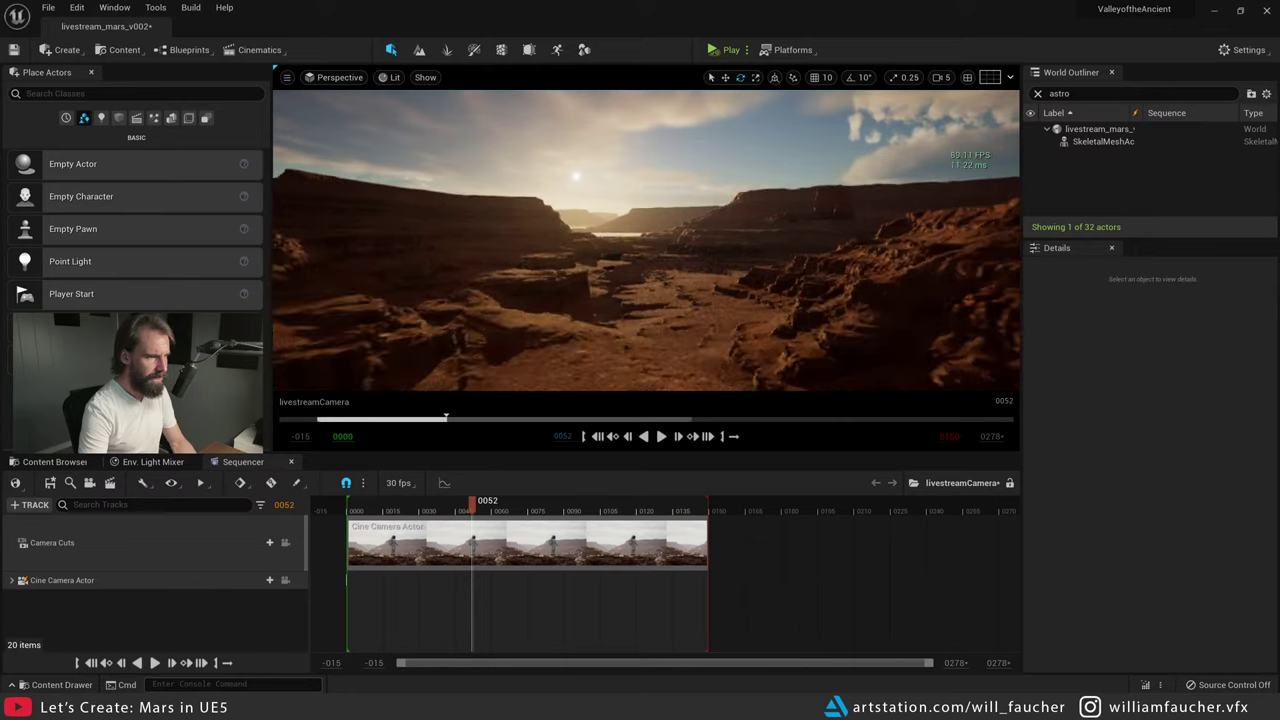
- Look over the canyon floor, search the World Outliner for "fog", and clear the search
key(w)
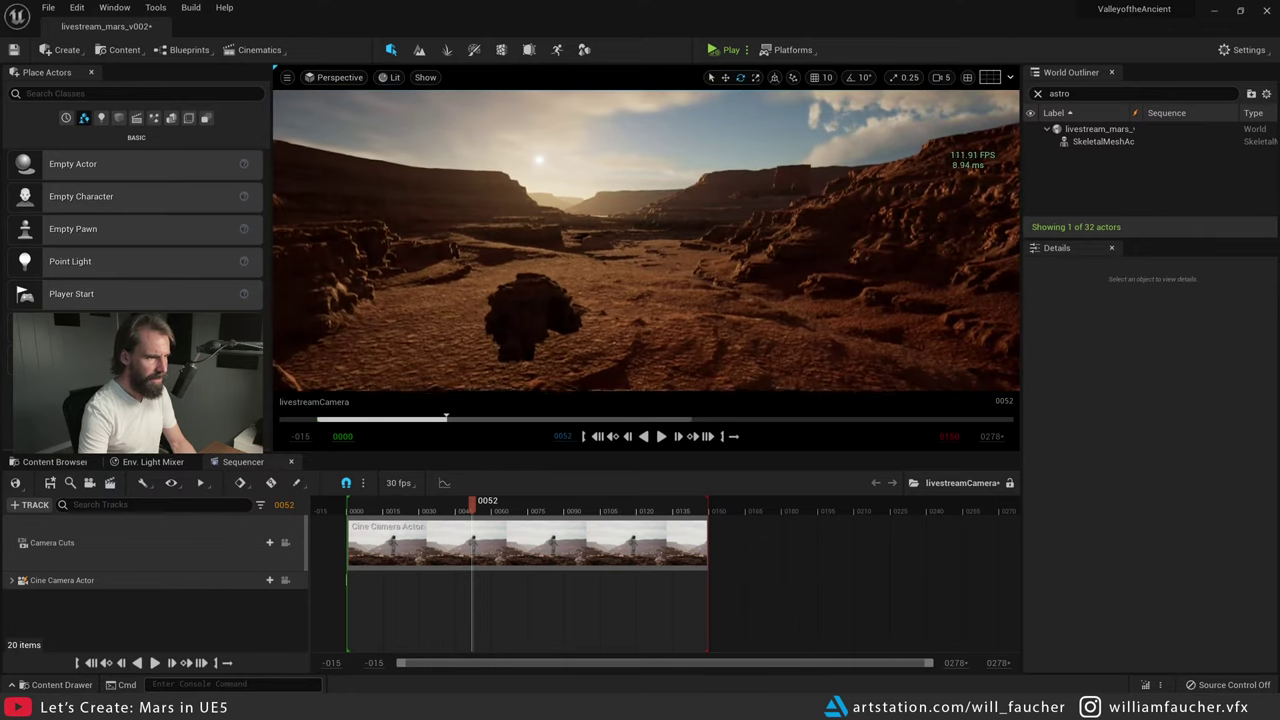
key(e)
key(q)
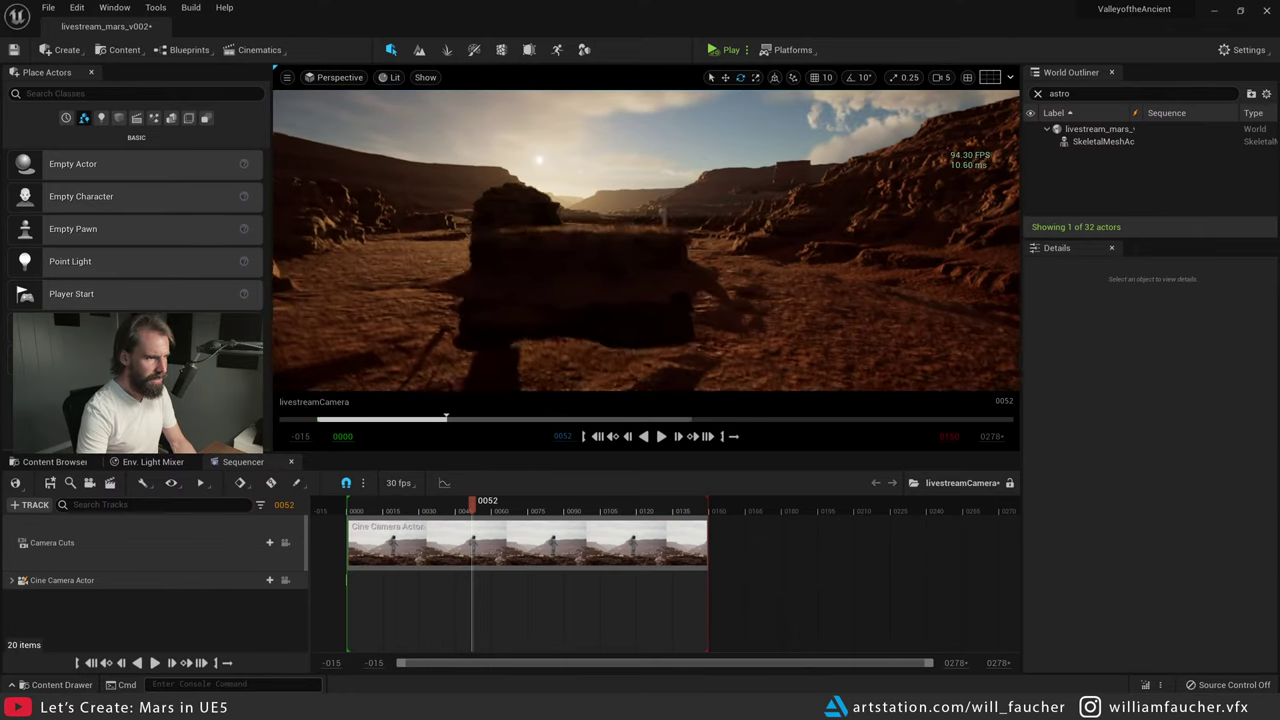
key(d)
right_drag(670, 252, 680, 257)
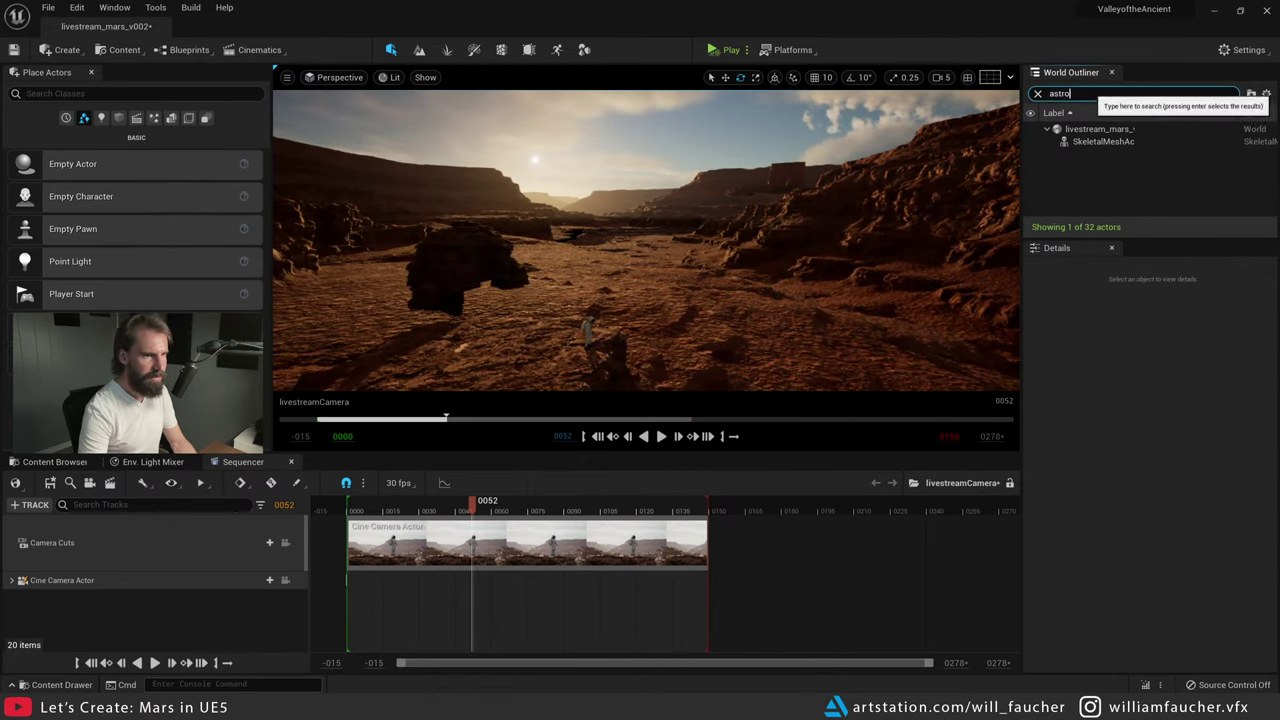
click(1080, 93)
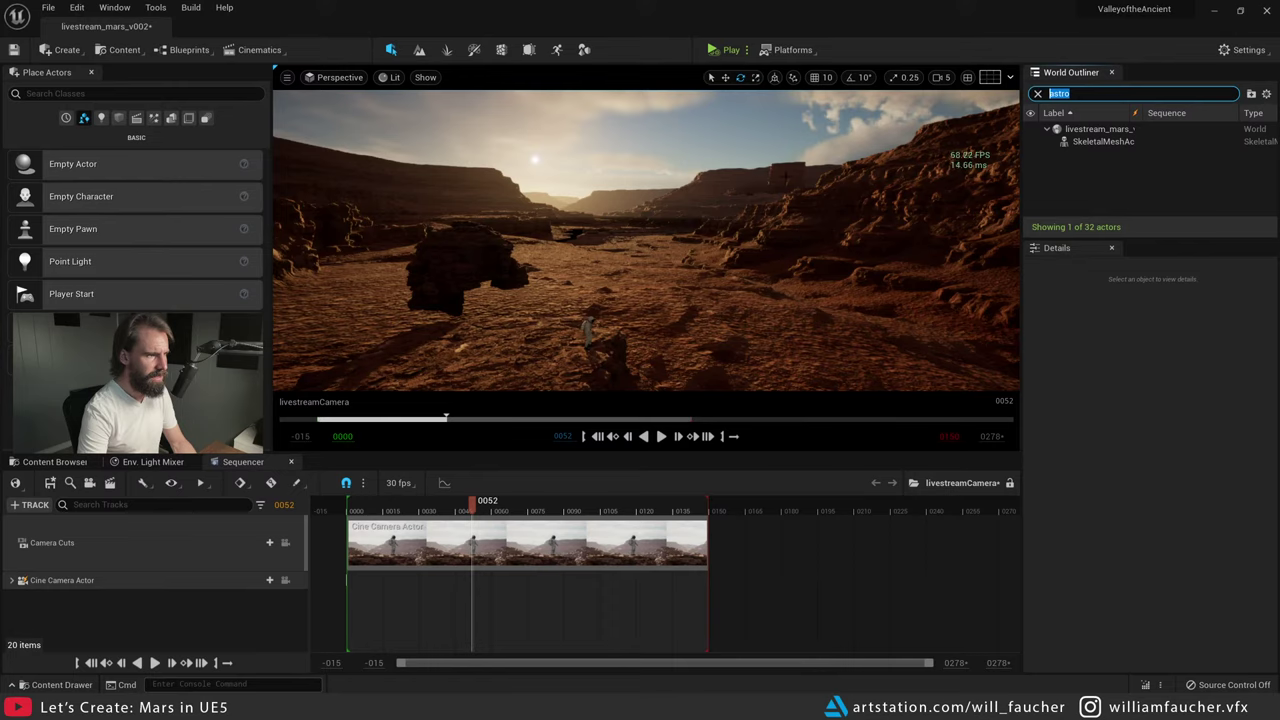
text(fog)
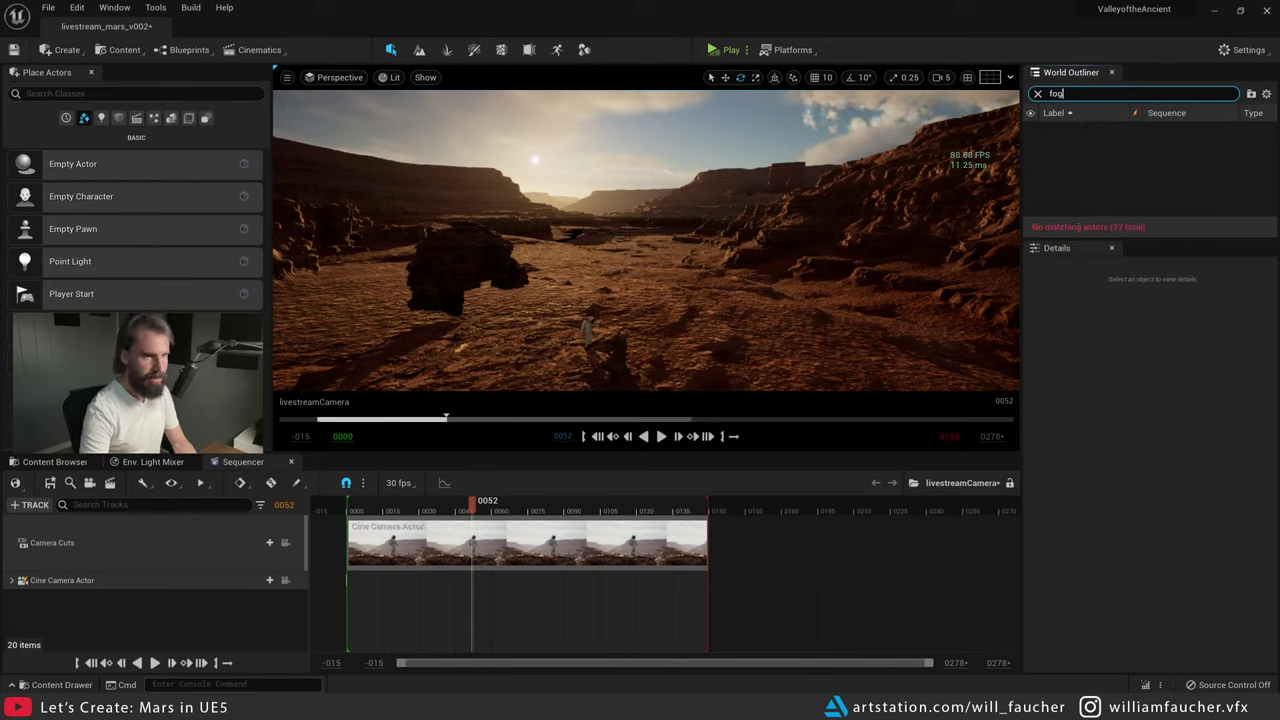
key(BackSpace)
key(BackSpace)
key(BackSpace)
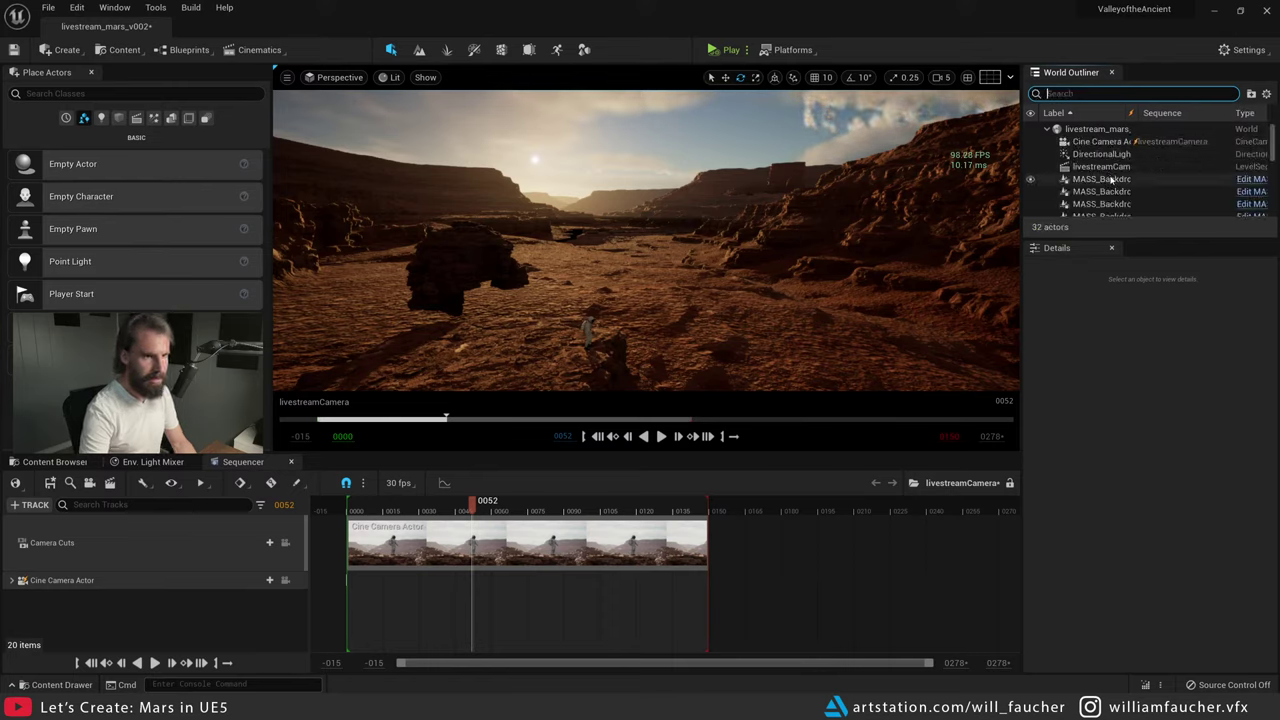
- Enlarge the World Outliner and select all the MASS assets, from the first backdrop butte to the last modular piece
drag(1110, 240, 1108, 533)
click(1140, 179)
scroll(1137, 264, down, 1)
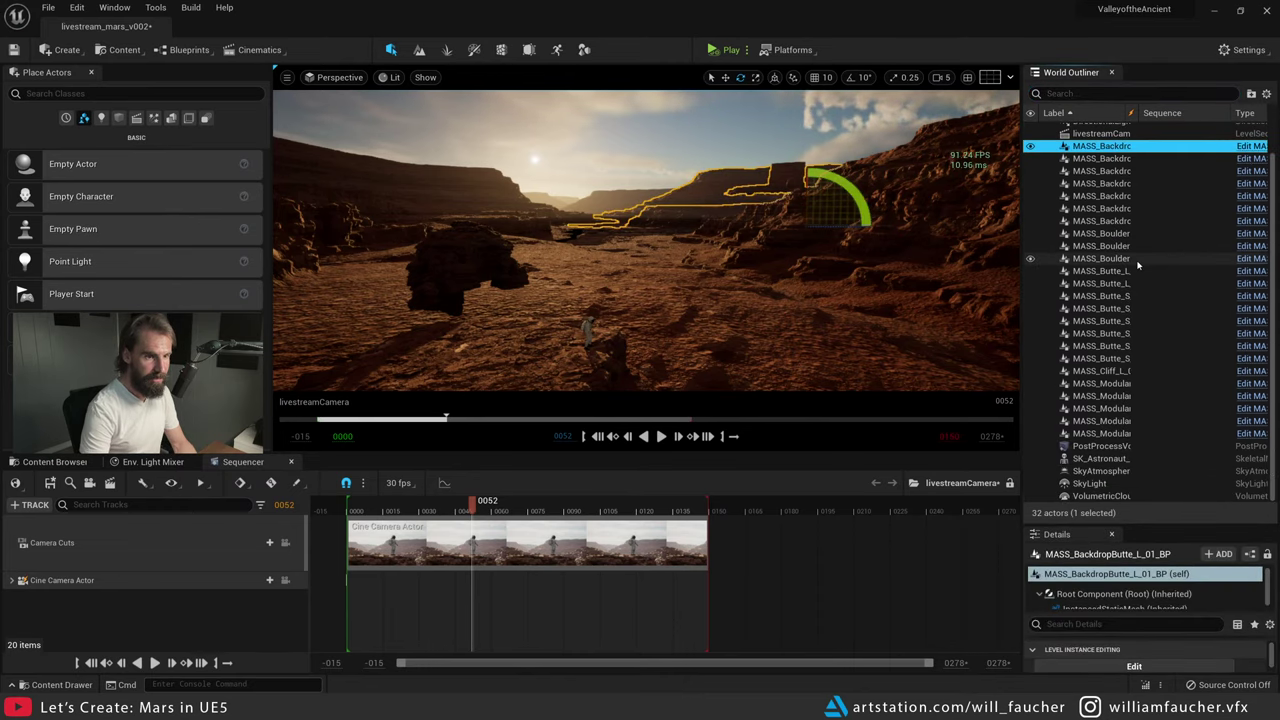
shift+click(1110, 433)
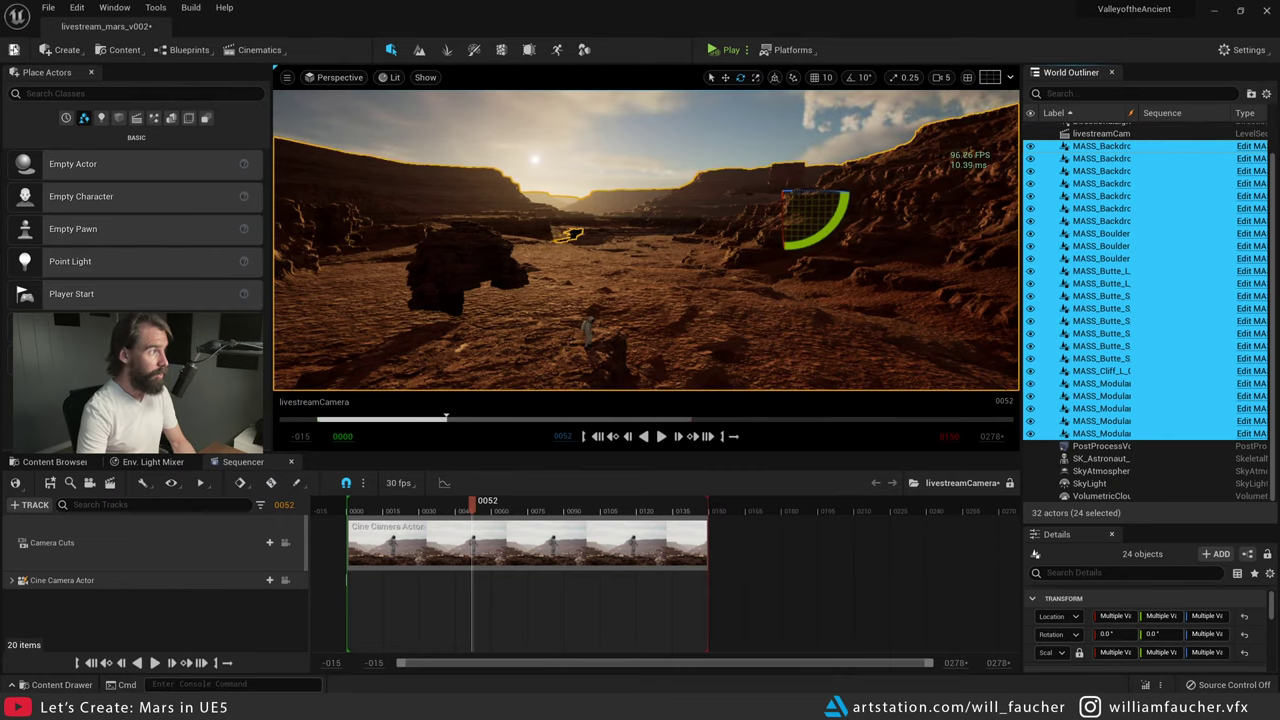
- Save the livestream_mars_v002 level, check the error entry in the message log, close the log, and clear the selection
key(ctrl+s)
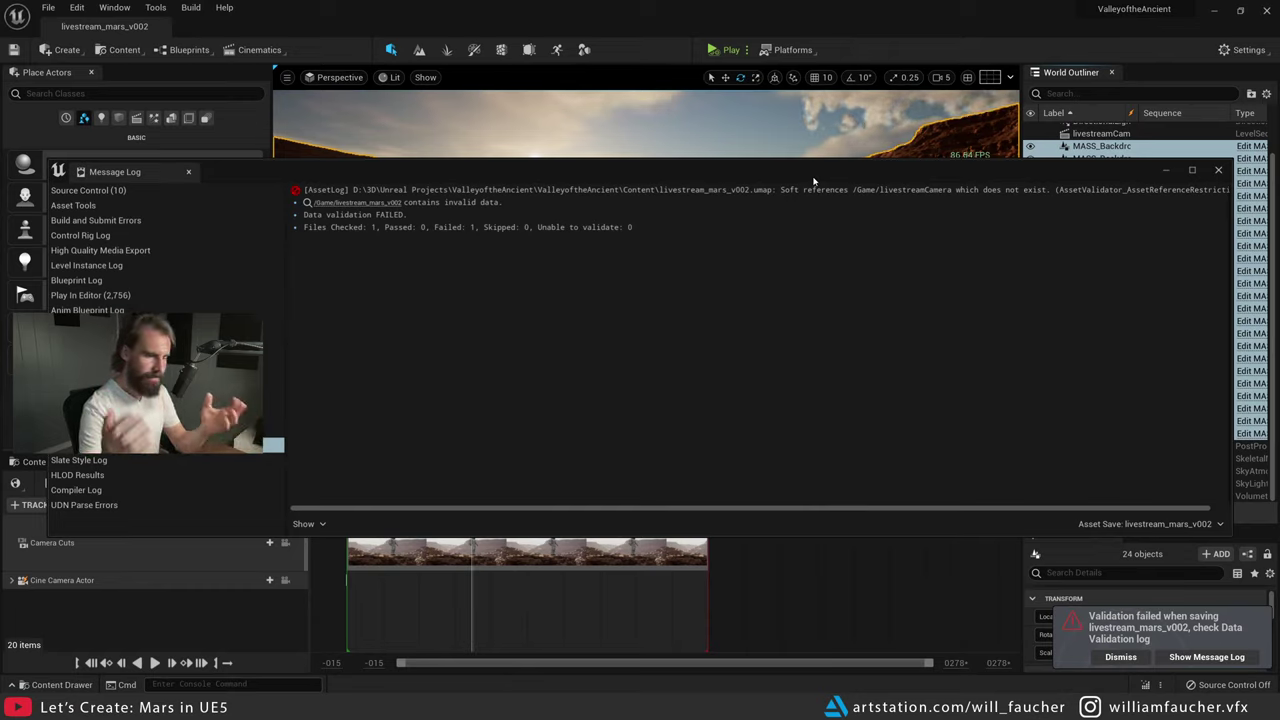
click(907, 191)
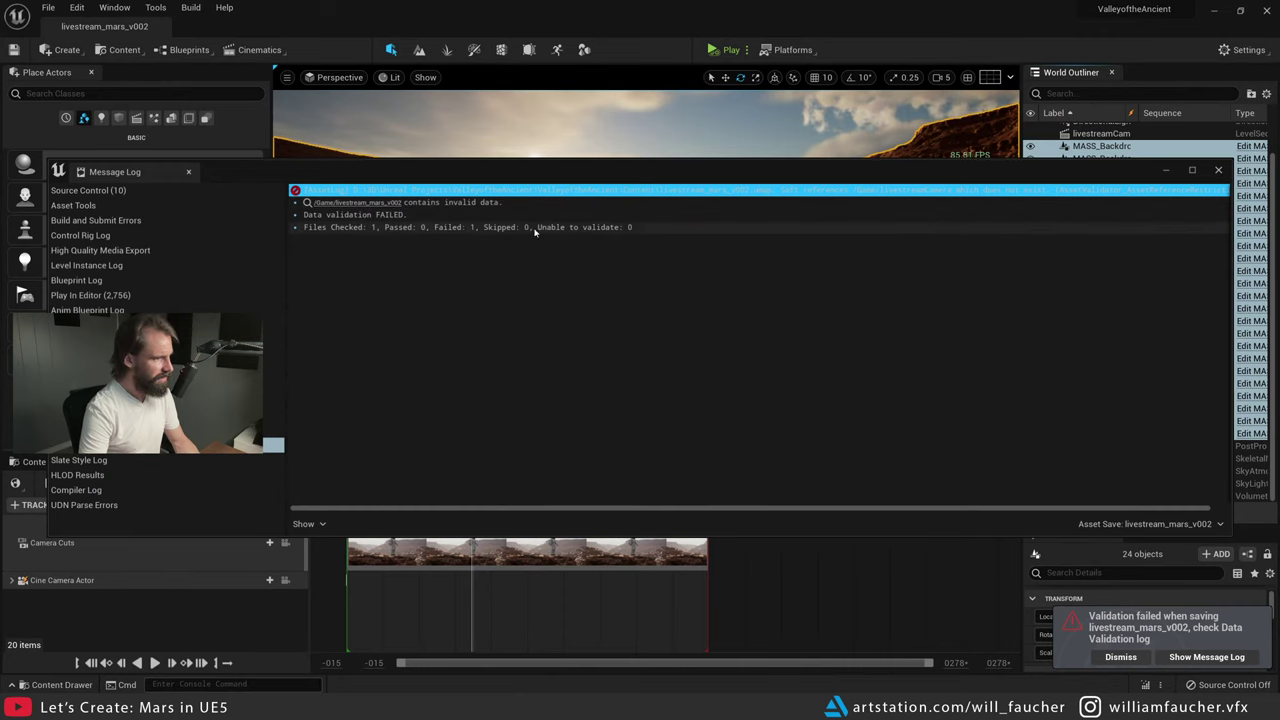
click(1218, 171)
click(1218, 171)
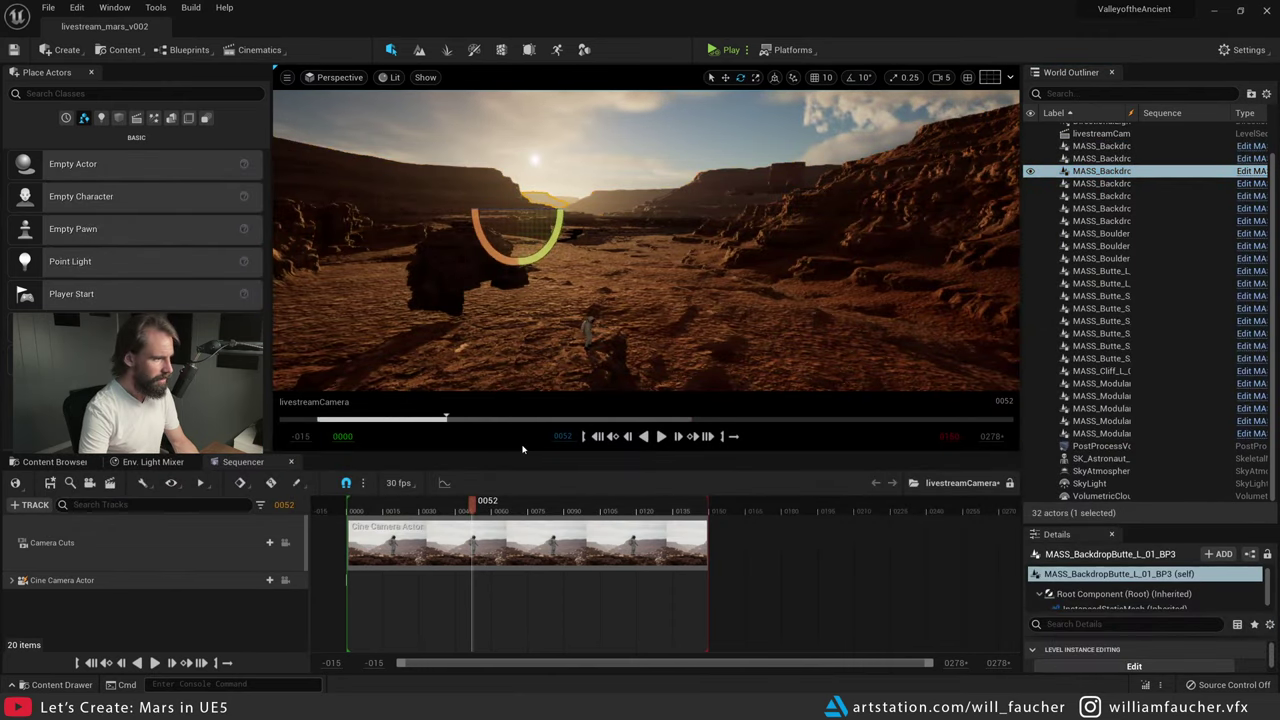
key(Escape)
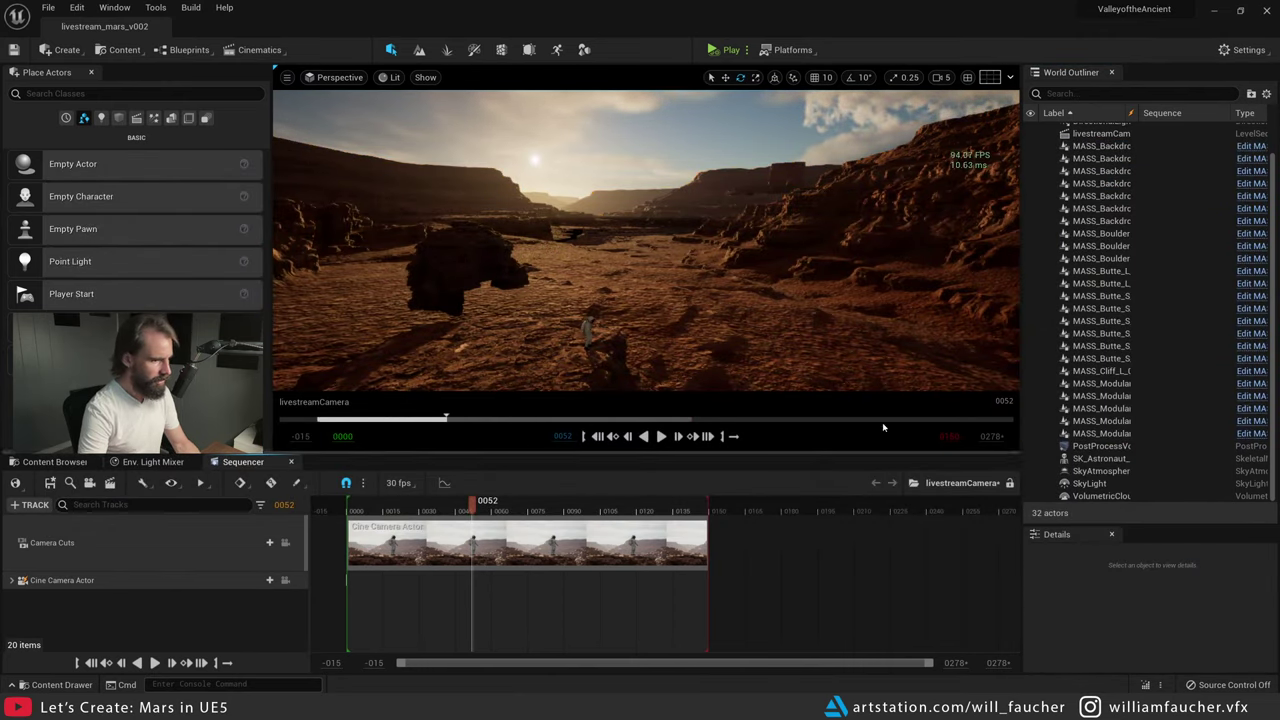
- Search the World Outliner for "seq", inspect the livestreamCamera level sequence actor, and deselect it
click(1060, 93)
text(seq)
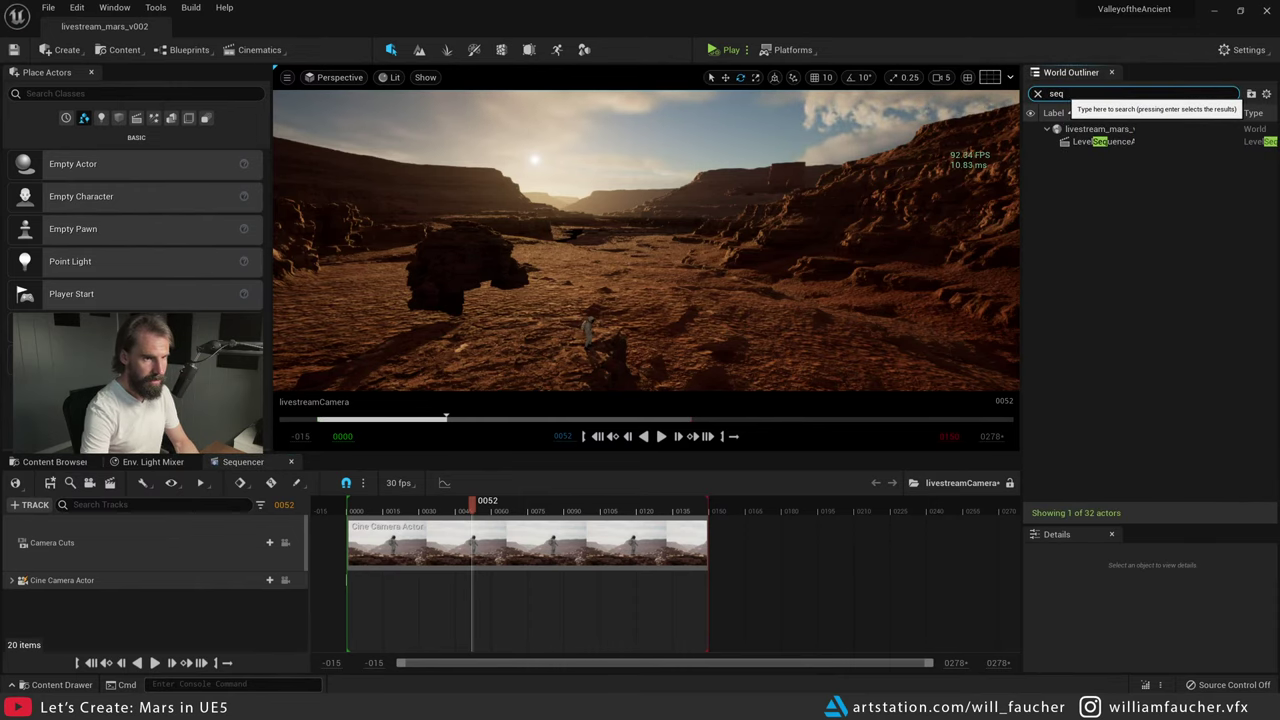
click(1103, 142)
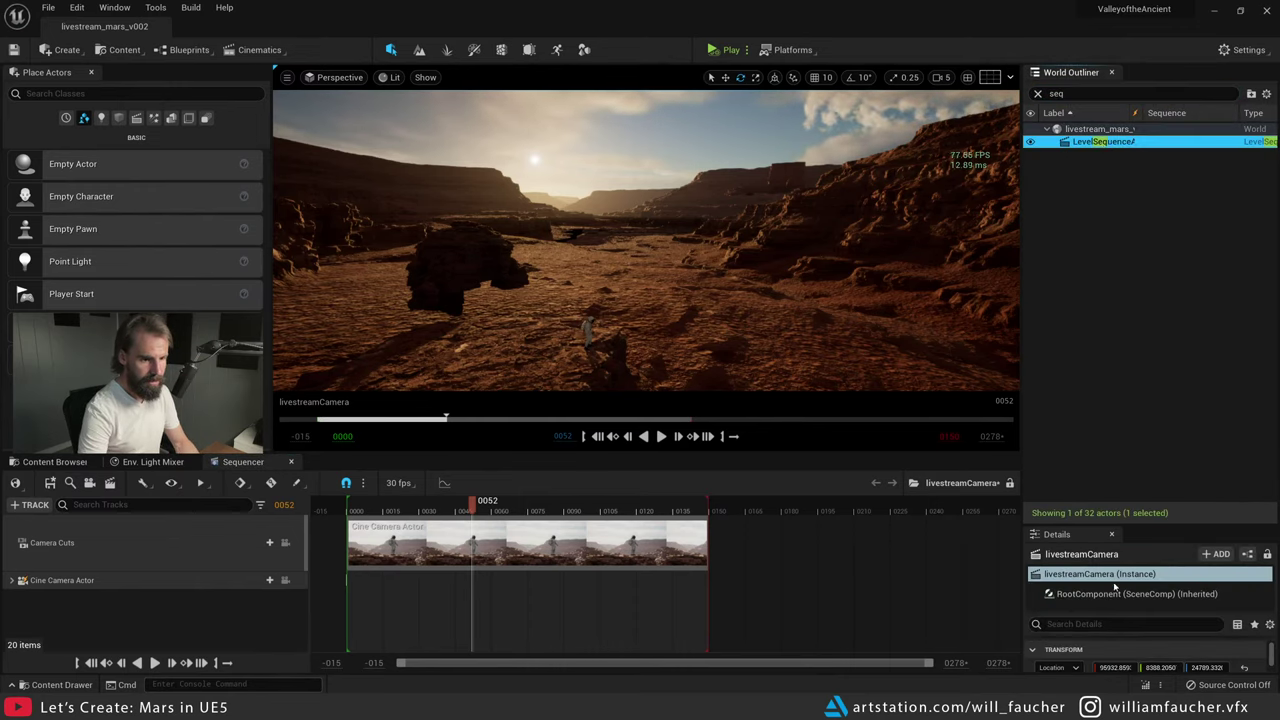
click(1138, 236)
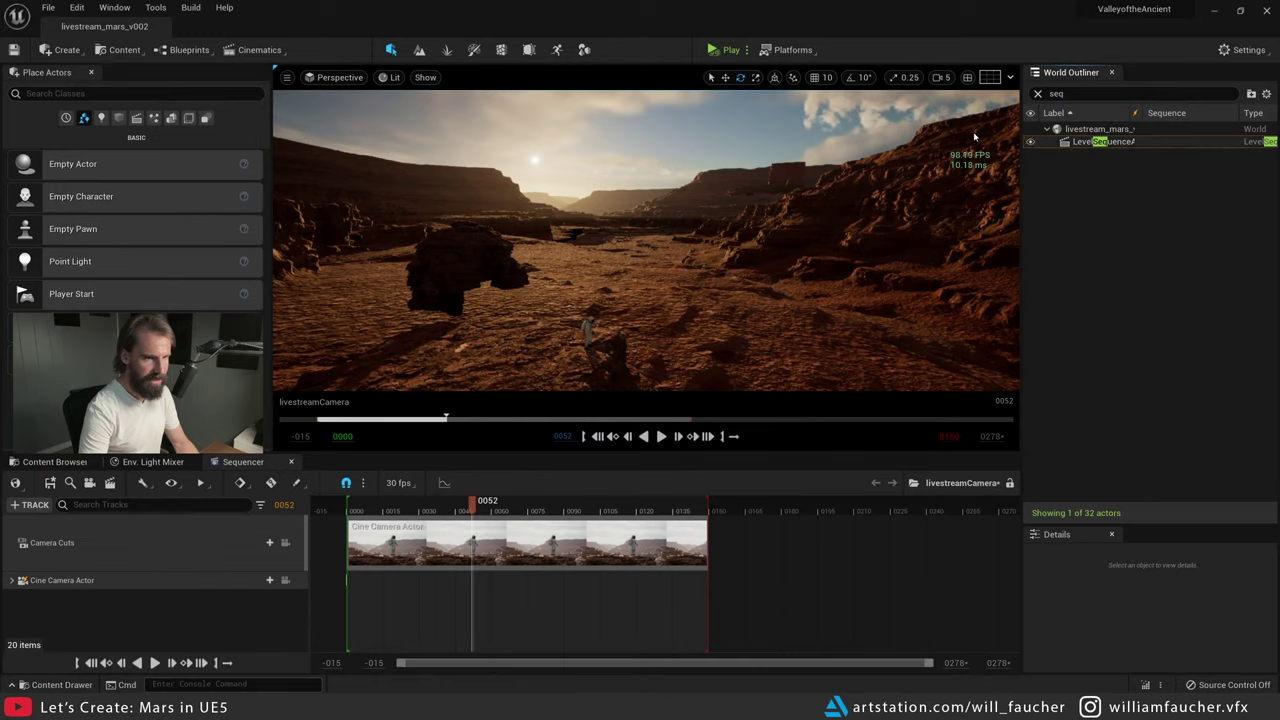
- Bring the free perspective view down close to the astronaut on the backlit canyon floor
mouse_move(698, 202)
right_down()
mouse_move(742, 197)
mouse_move(704, 193)
right_up()
key(q)
key(e)
key(w)
key(a)
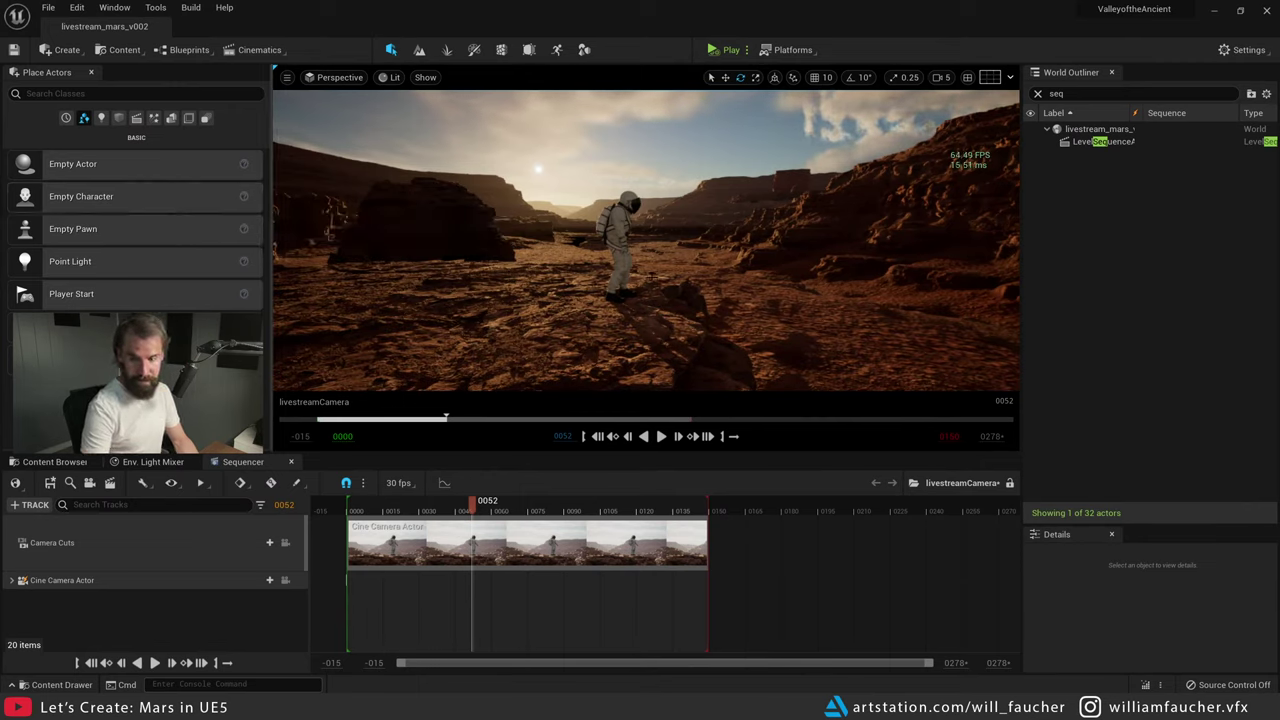
key(e)
right_drag(646, 240, 644, 235)
key(q)
key(a)
key(e)
key(d)
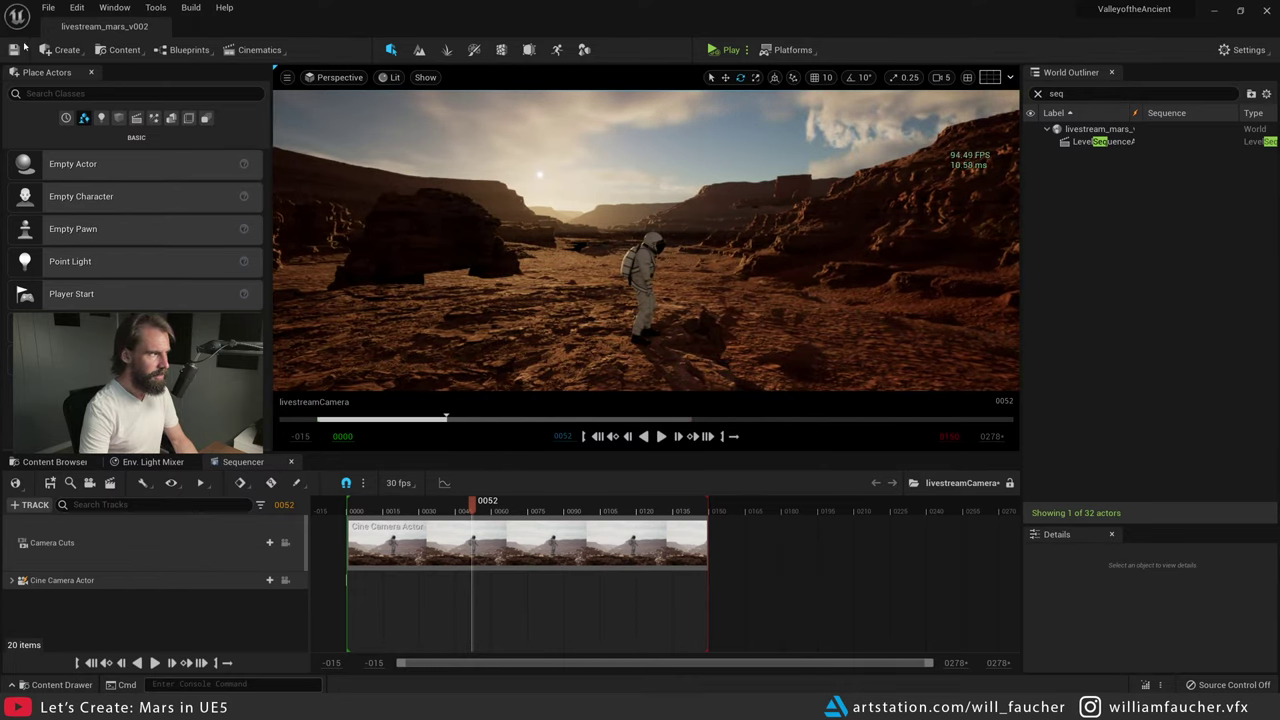
- Save the current level as a new version named livestream_mars_v003 in the Content folder
click(48, 7)
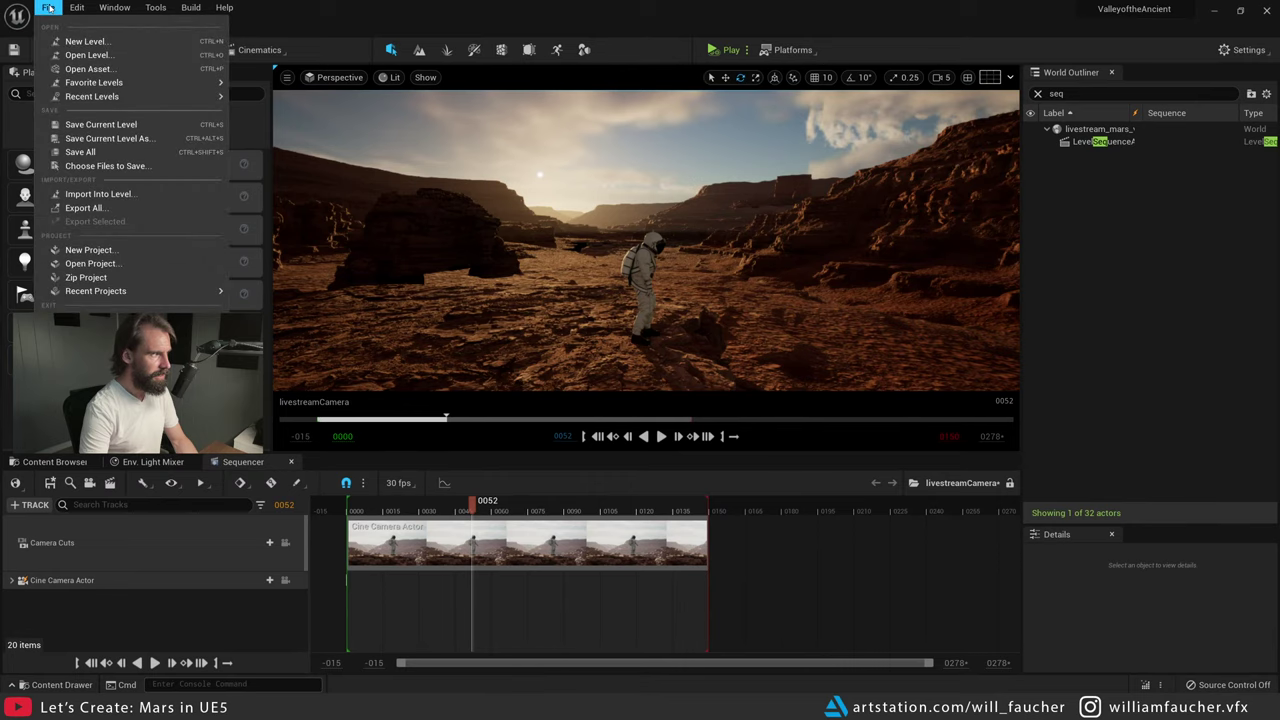
click(122, 140)
scroll(740, 421, down, 1)
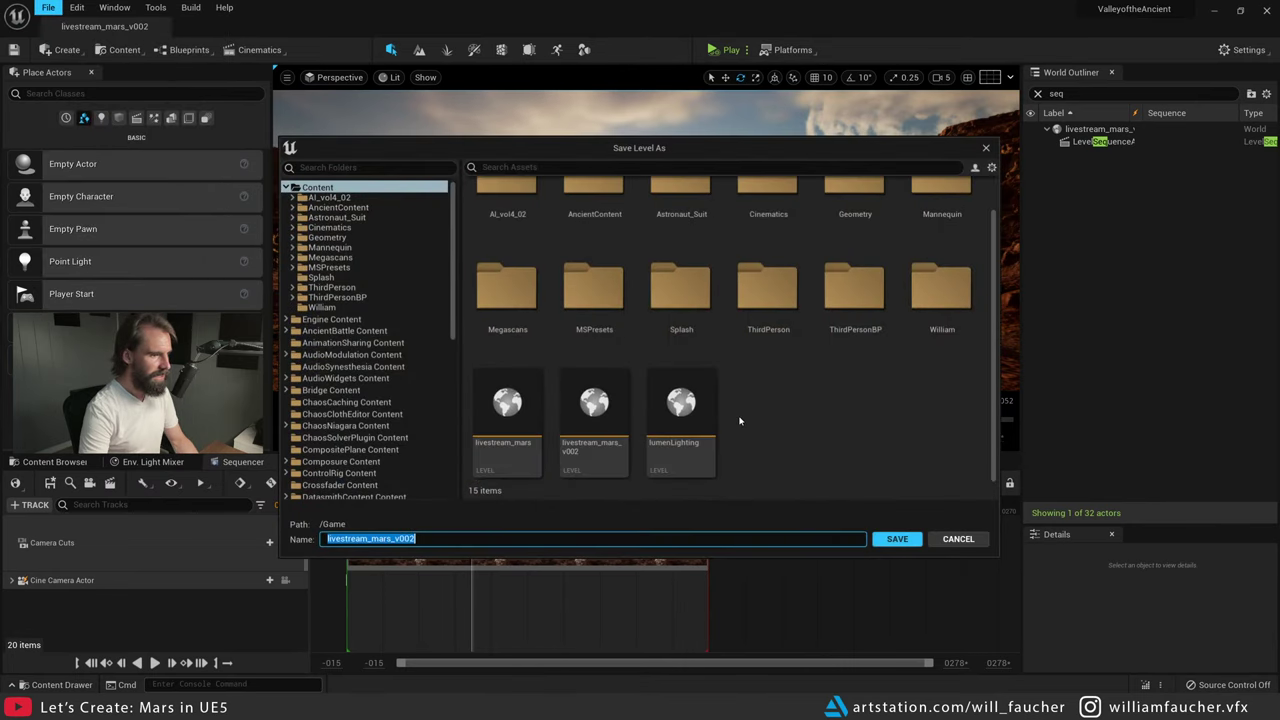
key(Return)
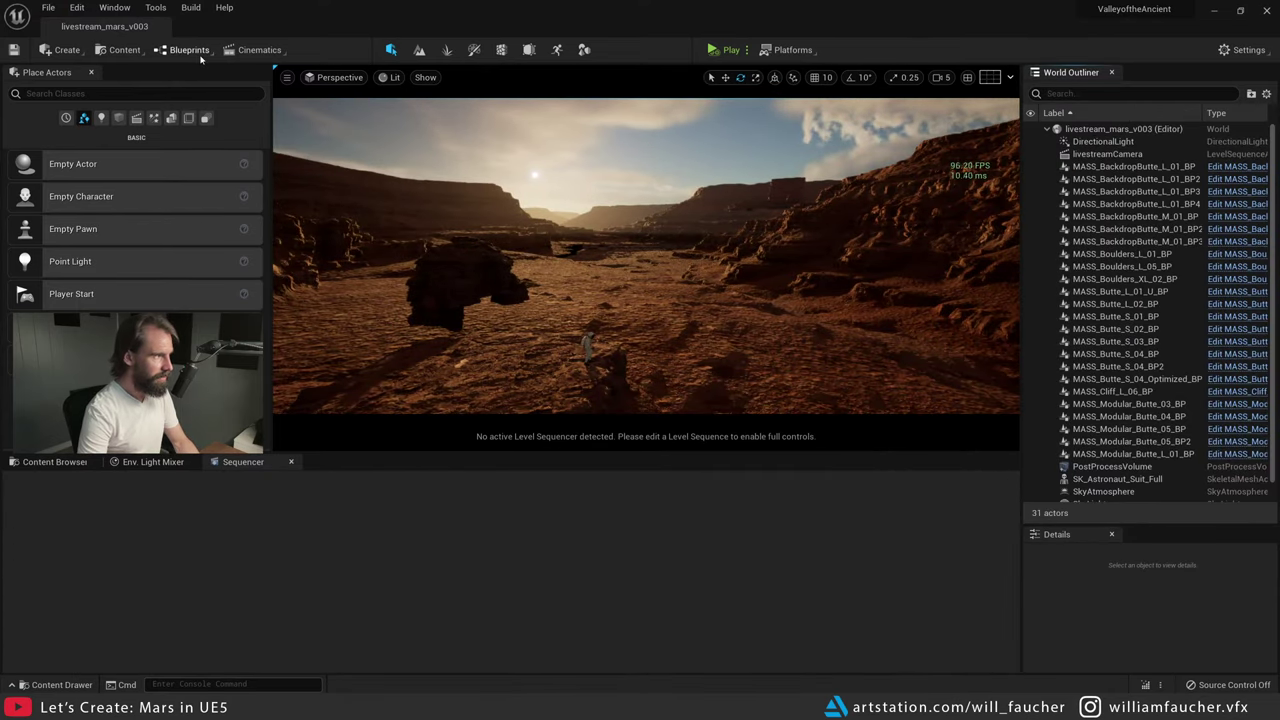
- Reopen the livestreamCamera level sequence and lock the viewport to its camera cuts to see the shot framing
click(256, 50)
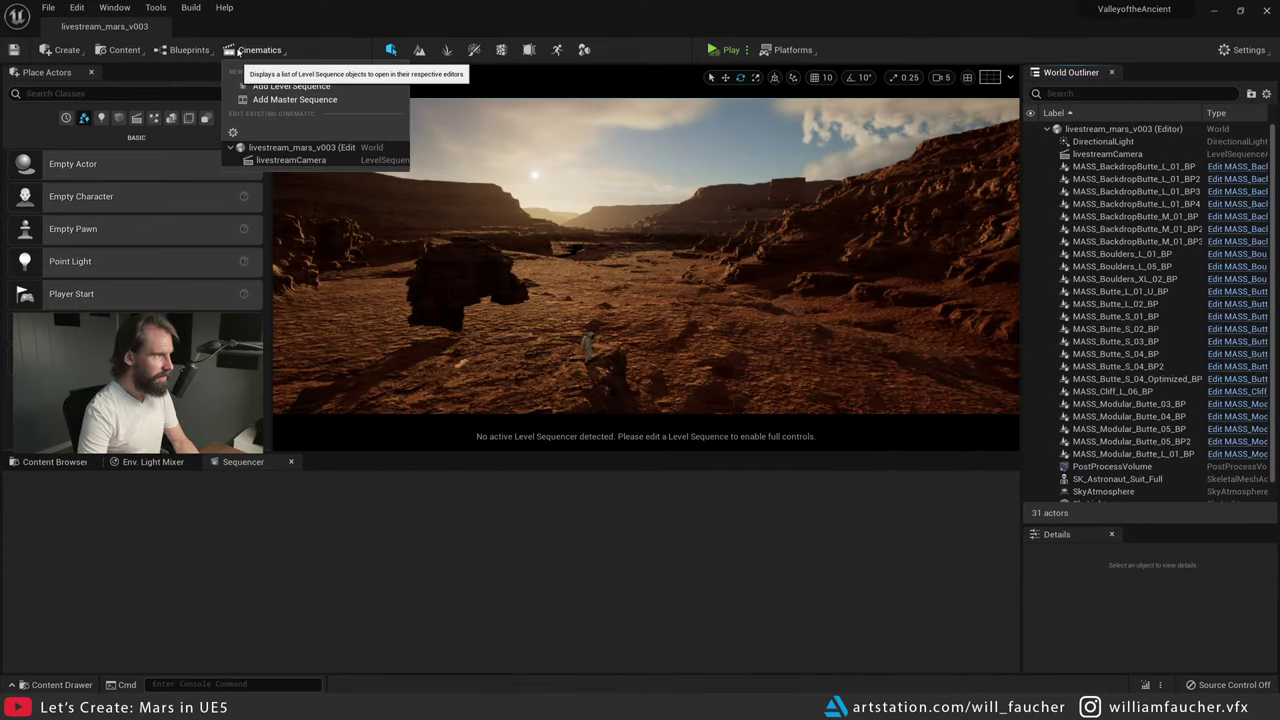
click(300, 160)
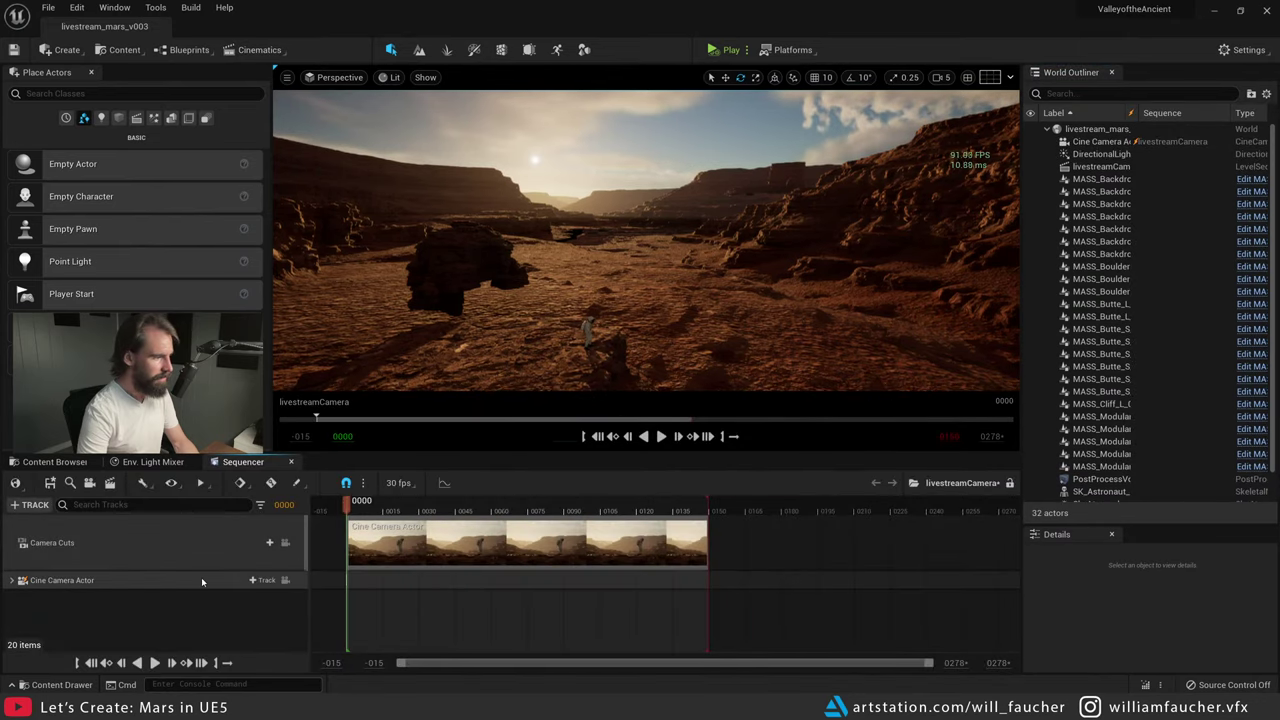
click(290, 581)
click(287, 581)
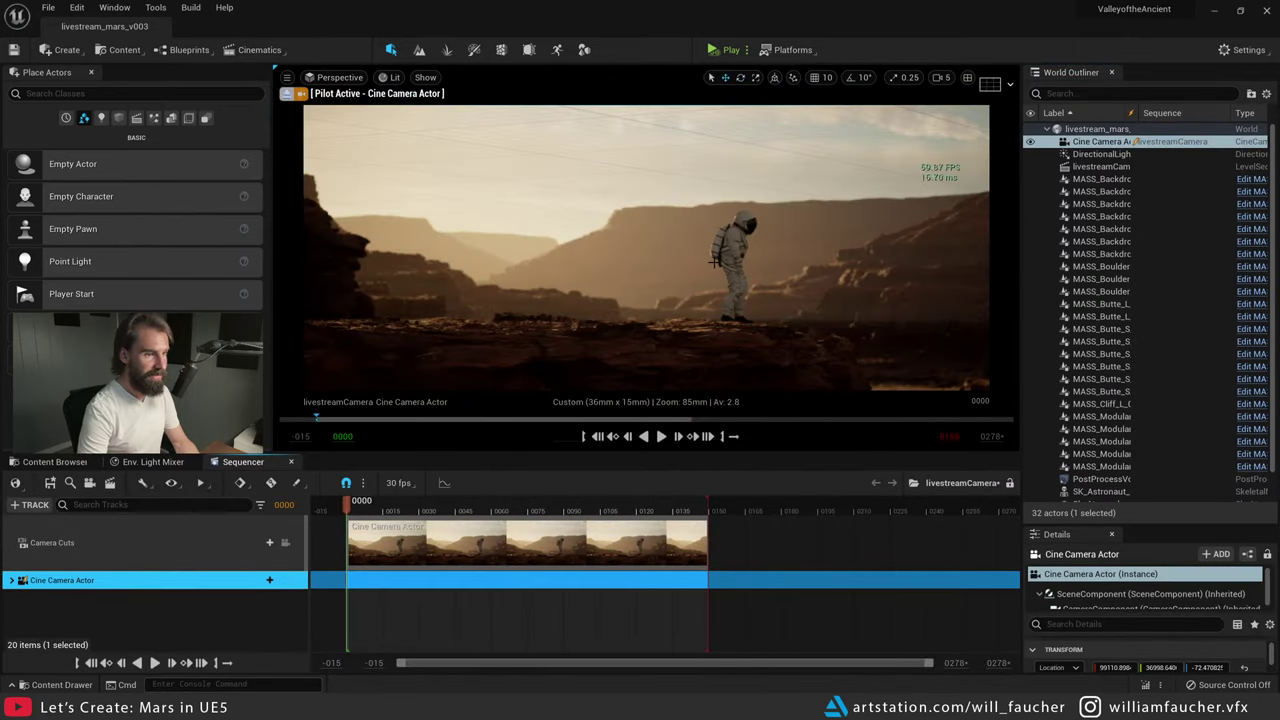
key(shift+c)
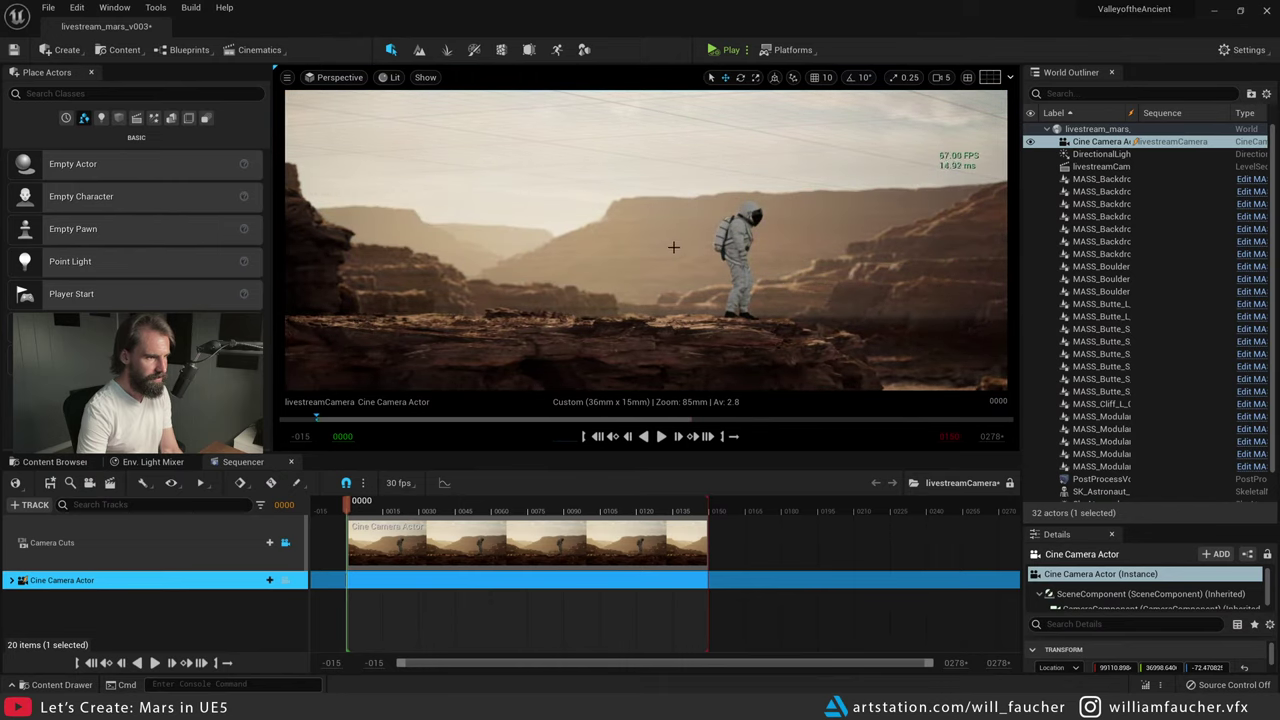
- Hide the grid in the viewport and clear the selection of the backdrop butte
click(425, 77)
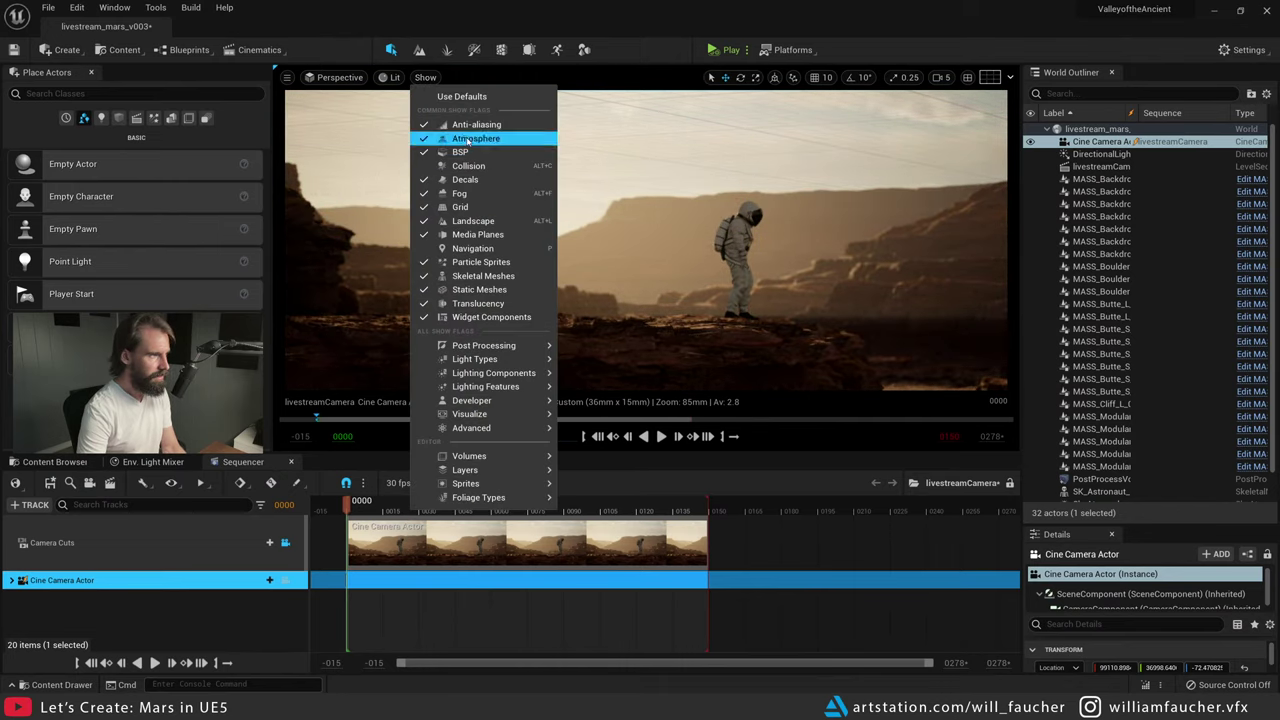
click(466, 205)
click(799, 217)
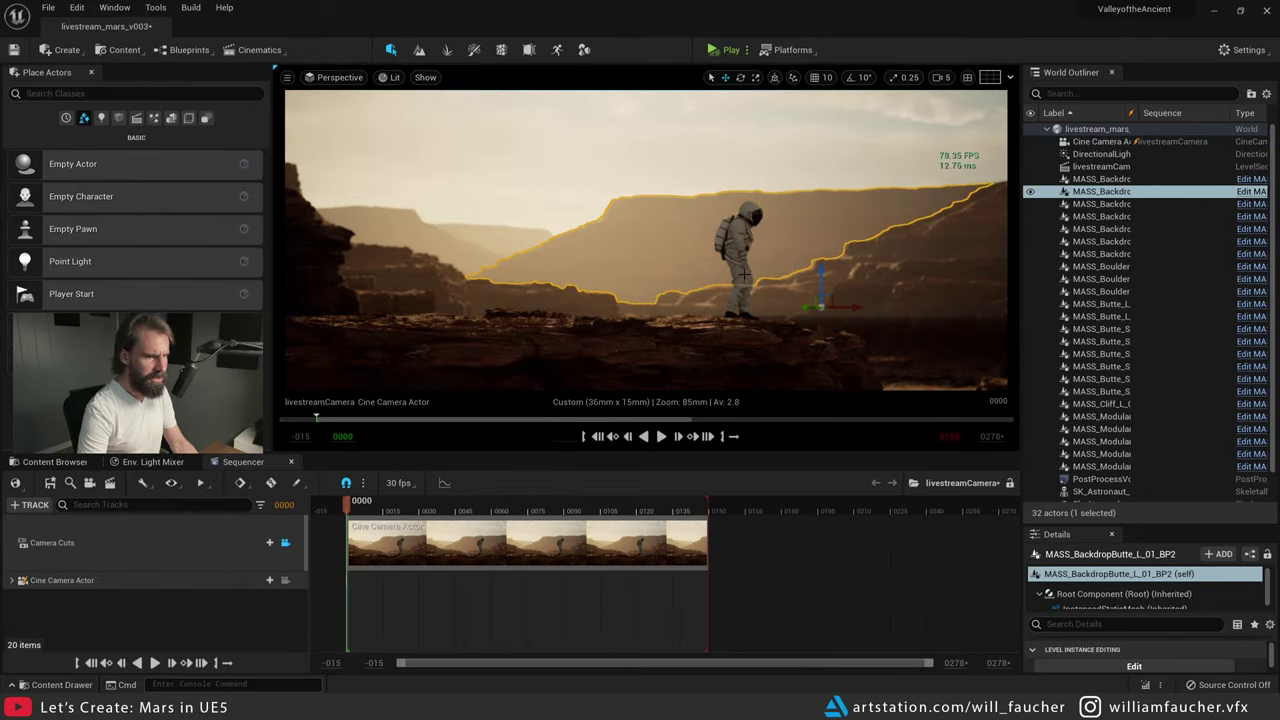
click(909, 314)
click(887, 334)
click(433, 161)
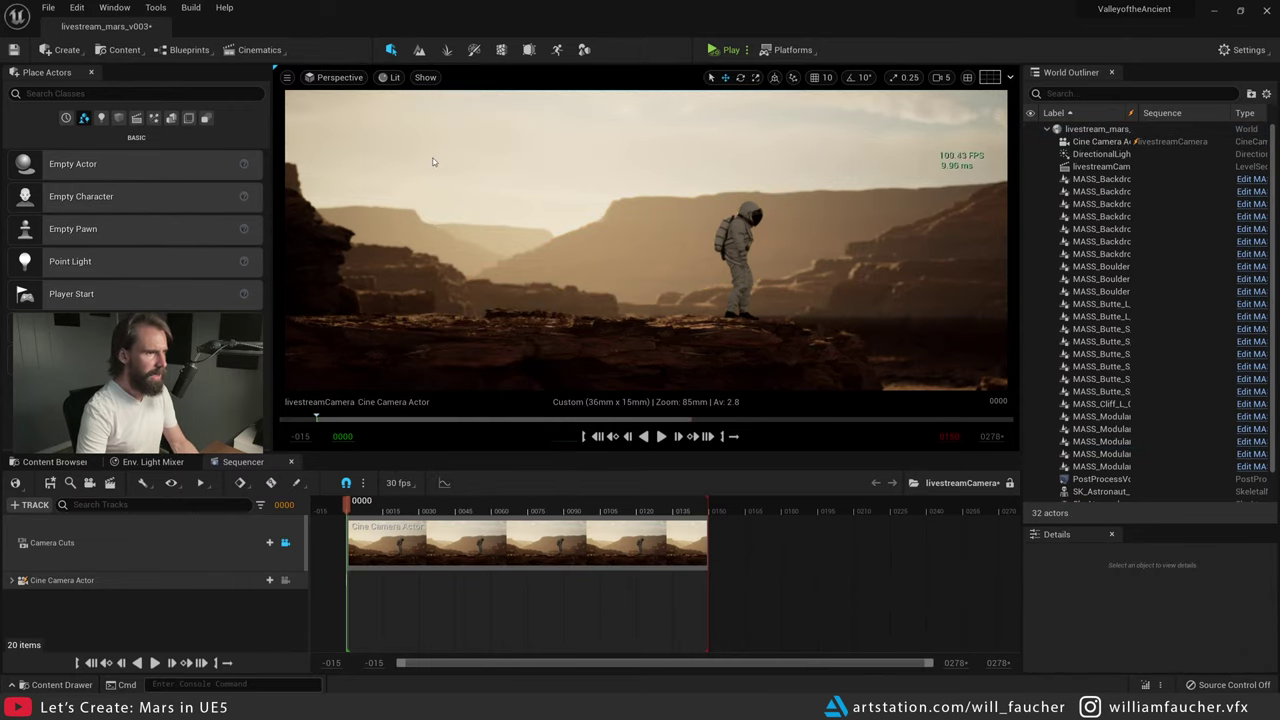
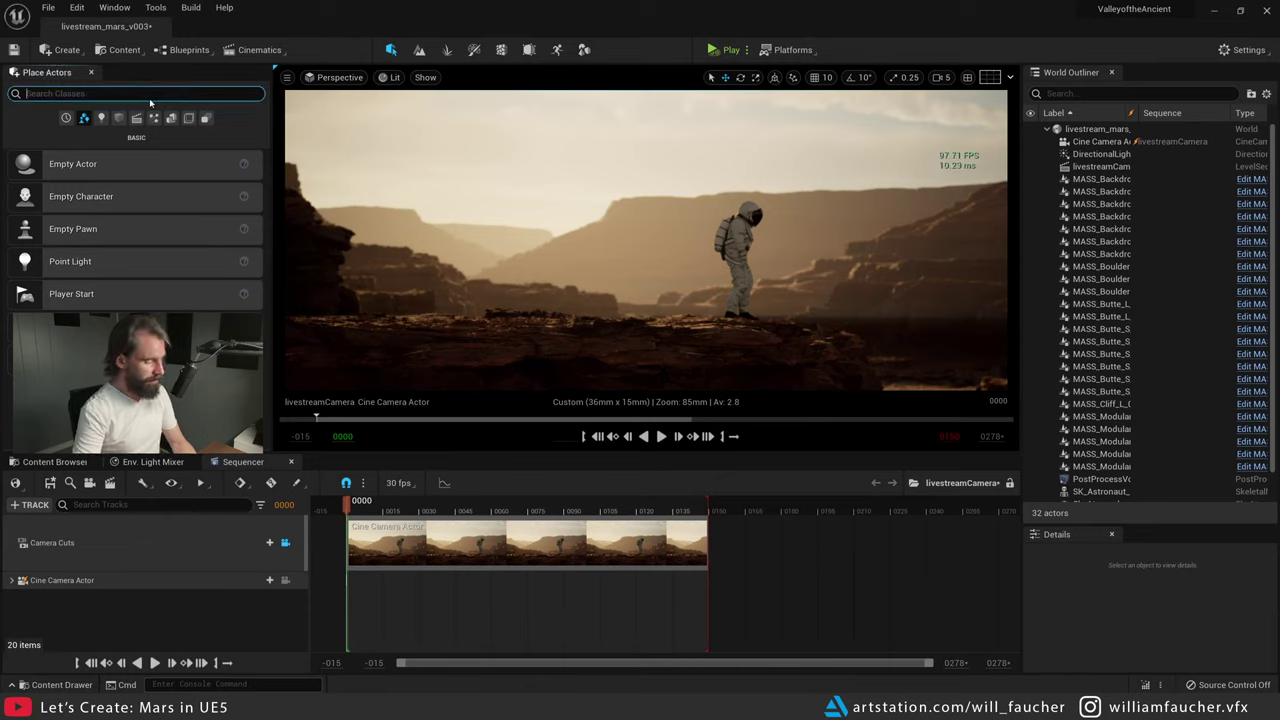
- Find the fog actors and place an Exponential Height Fog on the rock ledge beside the astronaut
text(fog)
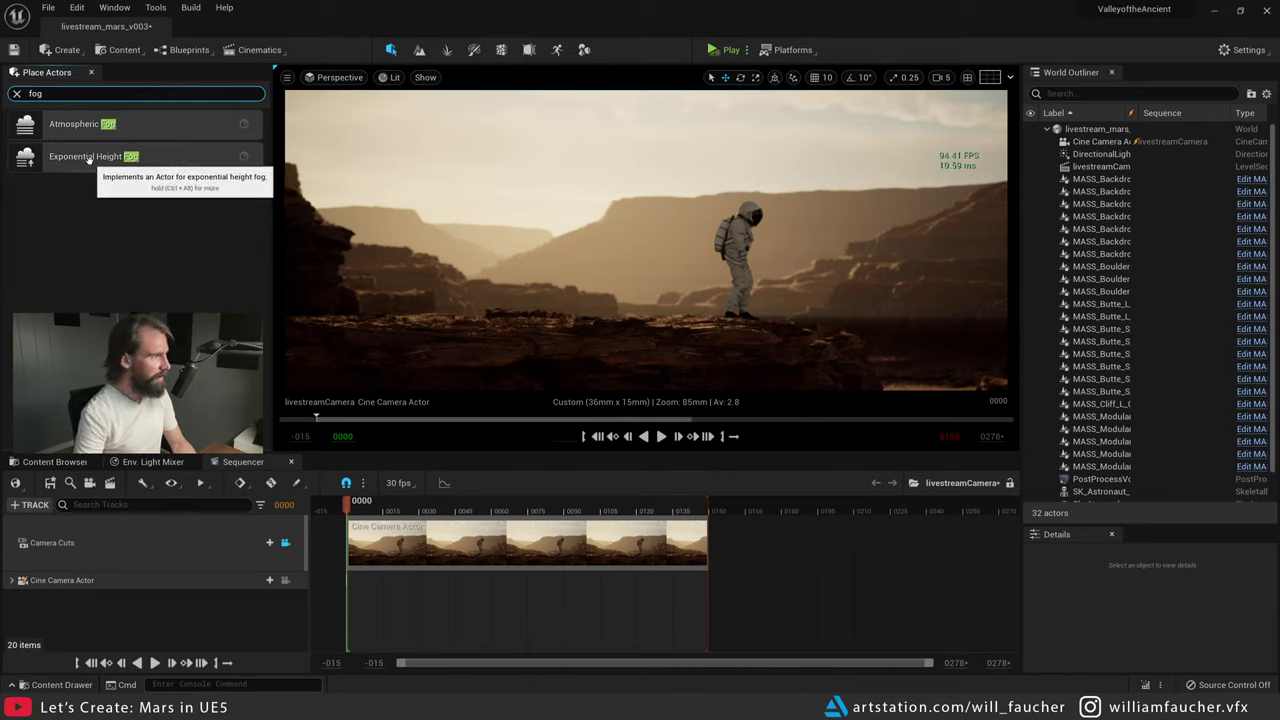
drag(88, 160, 651, 290)
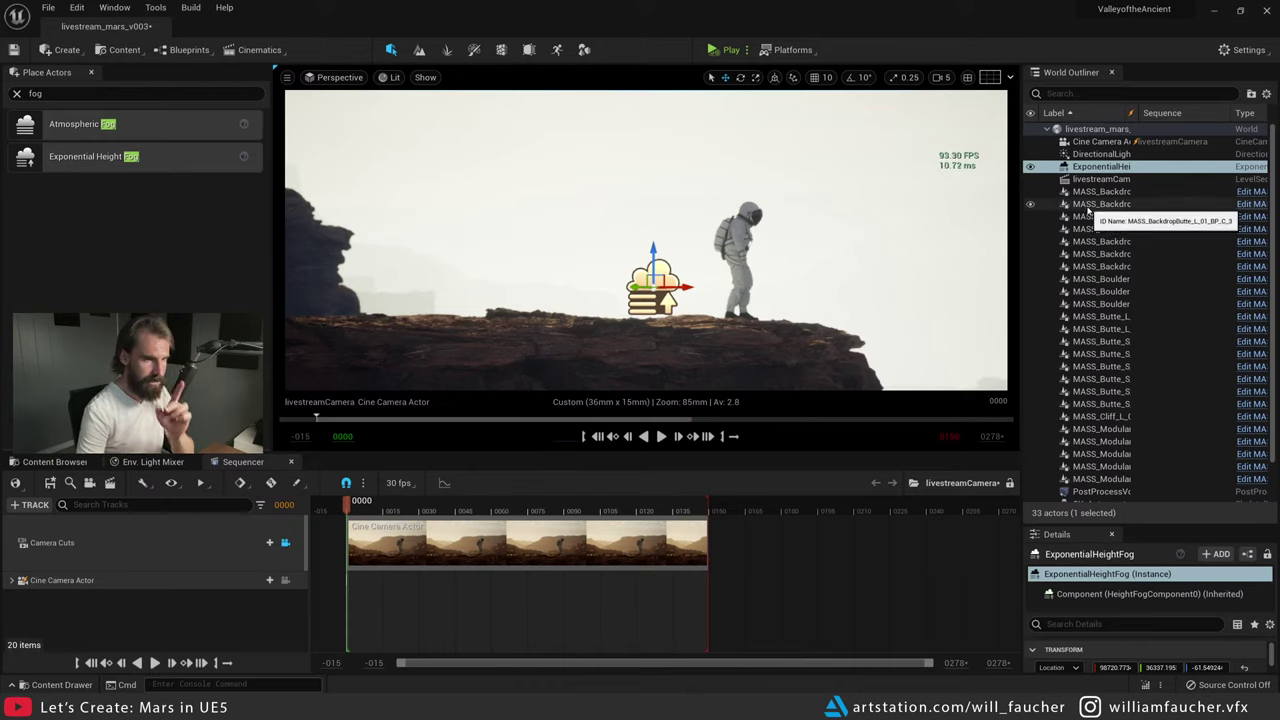
- Group all the MASS assets into a new World Outliner folder named Landscape and collapse it
click(1095, 192)
scroll(1100, 245, down, 2)
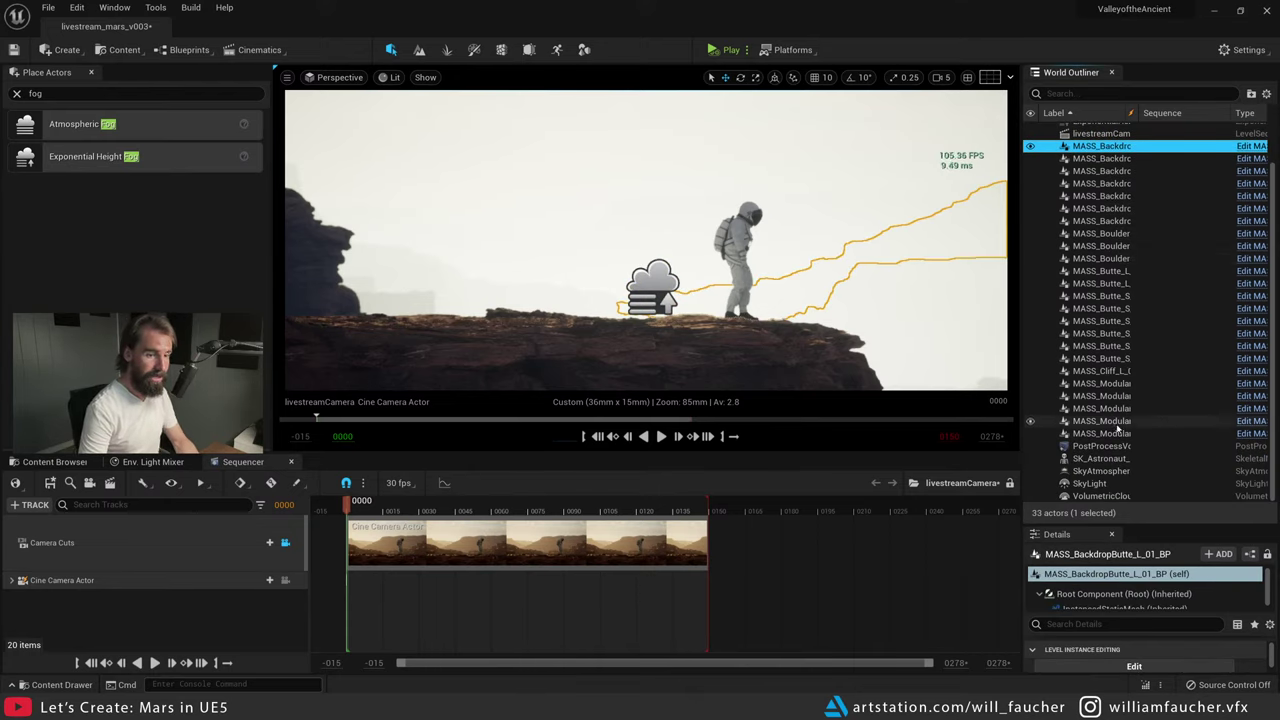
shift+click(1120, 432)
click(1251, 94)
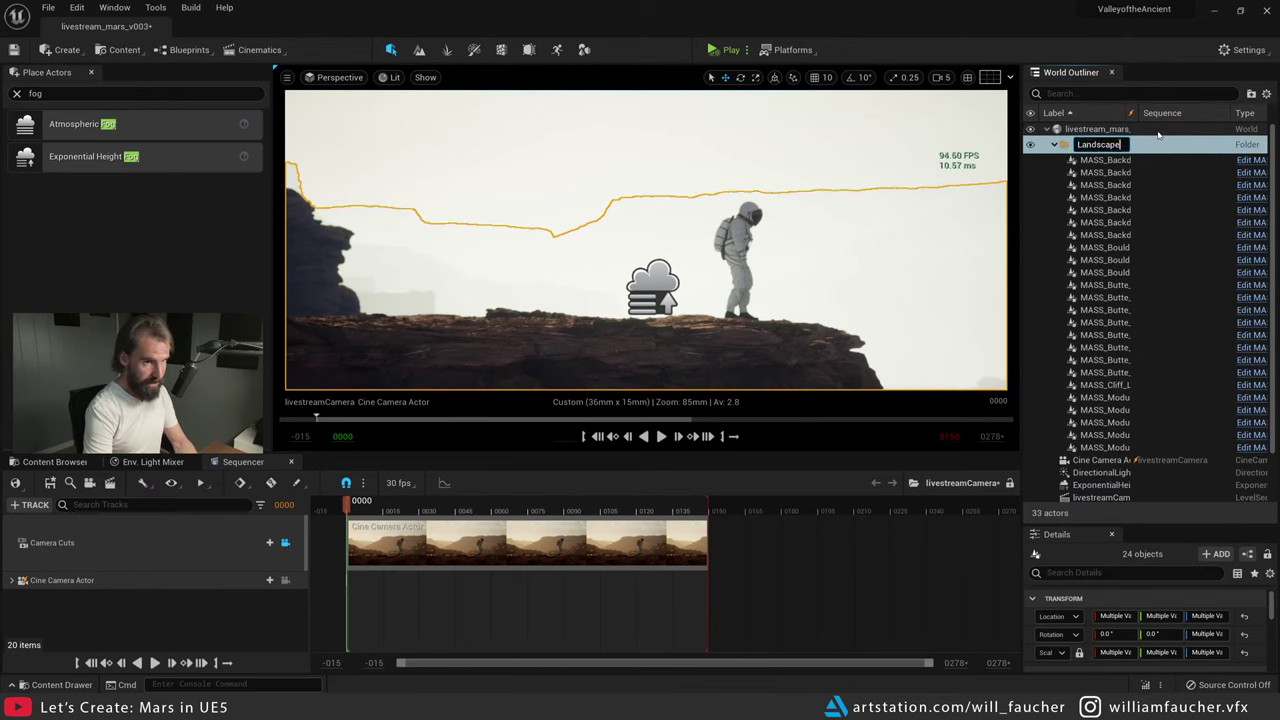
key(Return)
click(1055, 143)
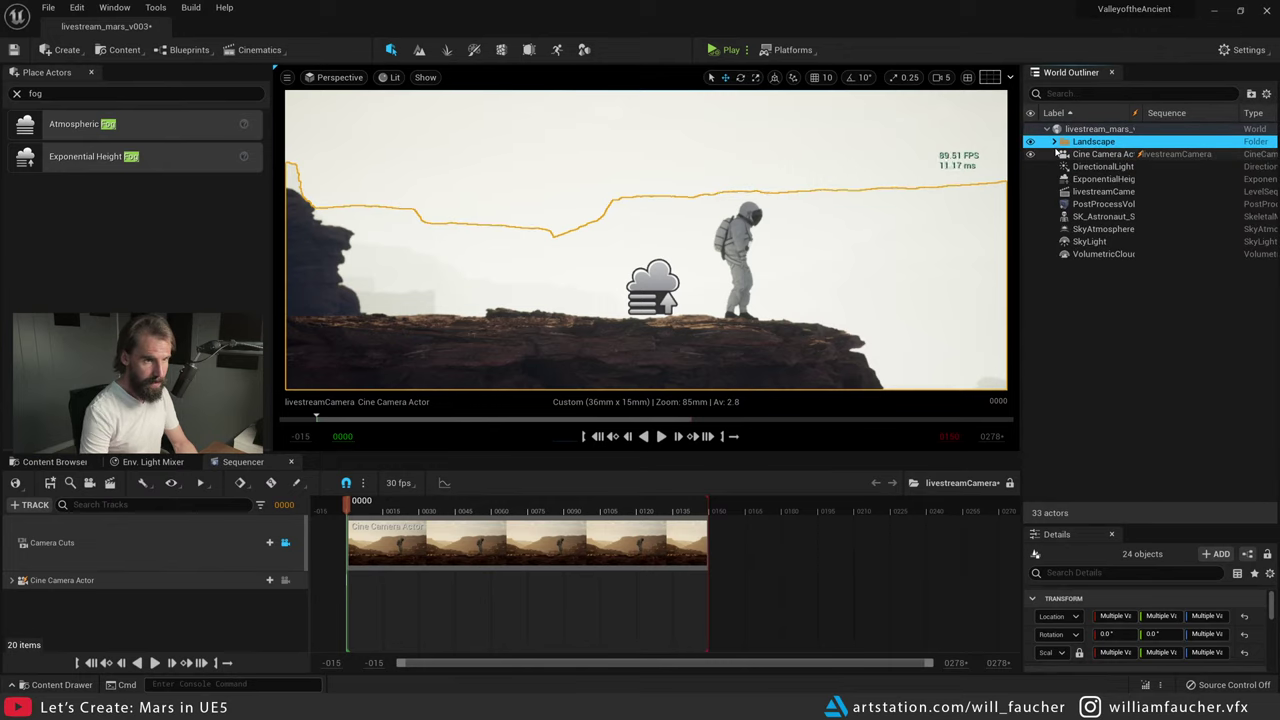
- Group the directional light, height fog, post process volume, sky atmosphere, sky light and volumetric cloud into a folder named Lights, and collapse it
click(1120, 166)
ctrl+click(1158, 180)
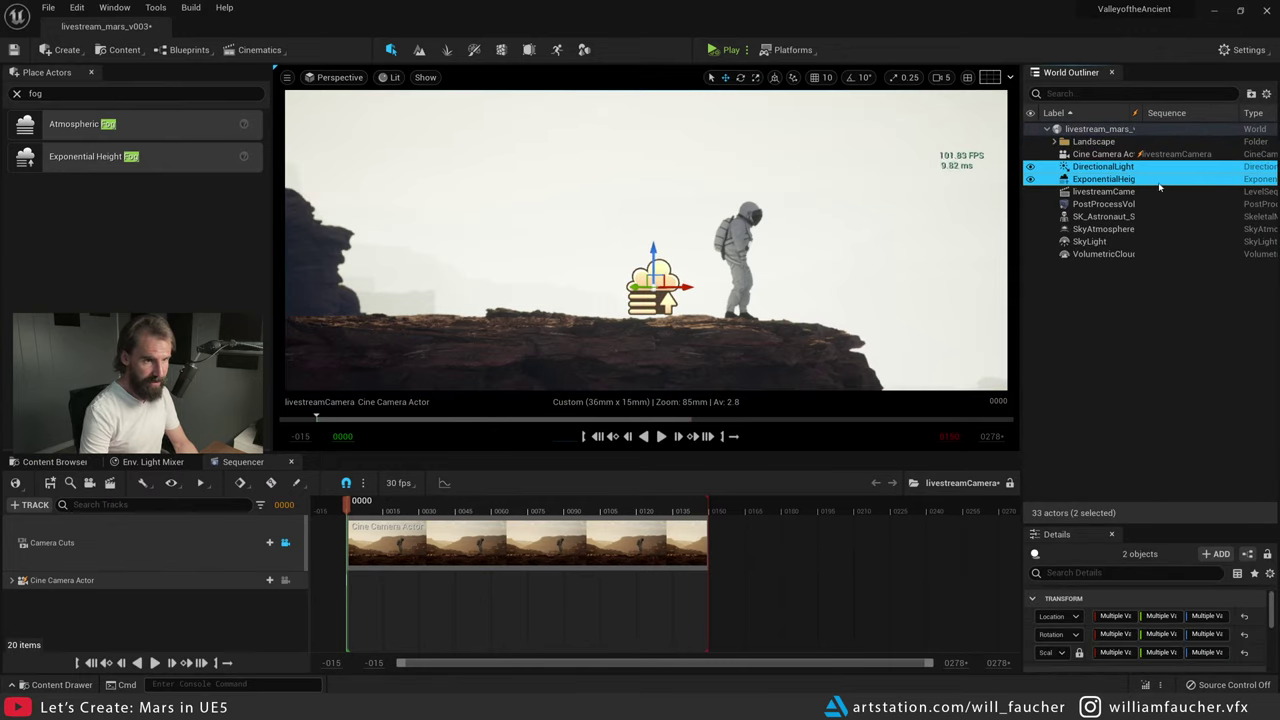
ctrl+click(1140, 204)
ctrl+click(1135, 229)
ctrl+click(1132, 242)
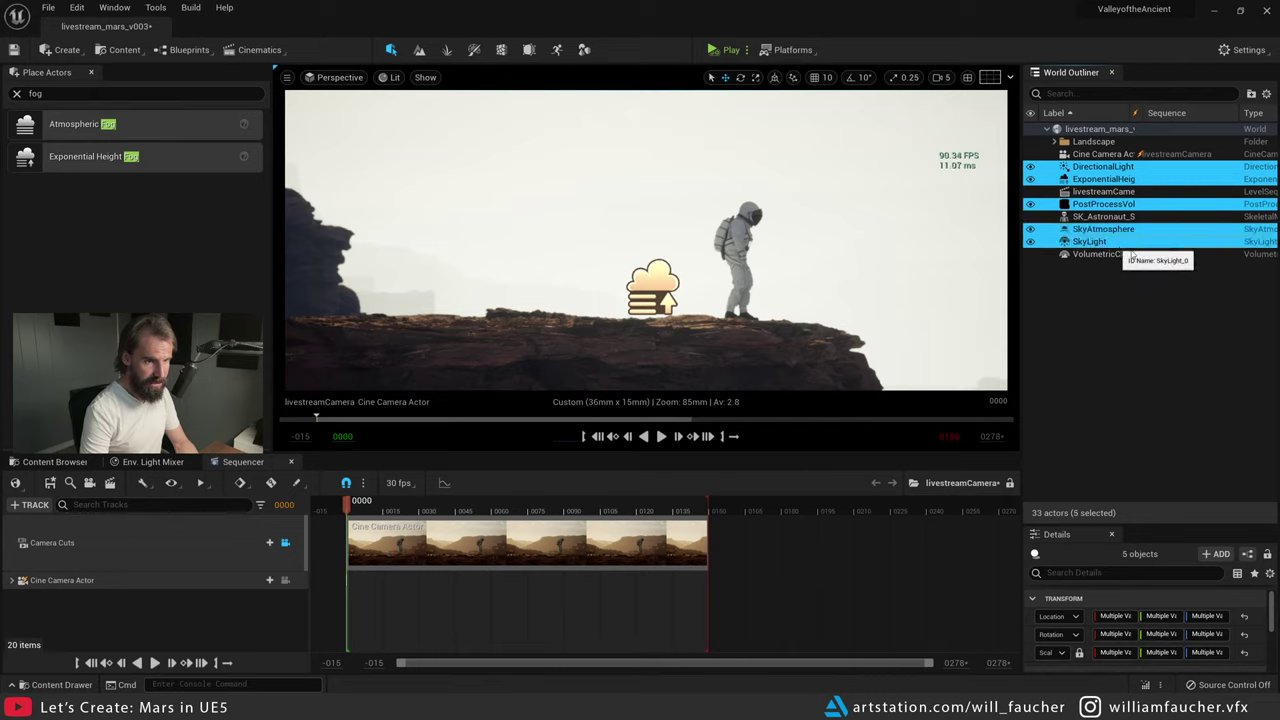
ctrl+click(1132, 255)
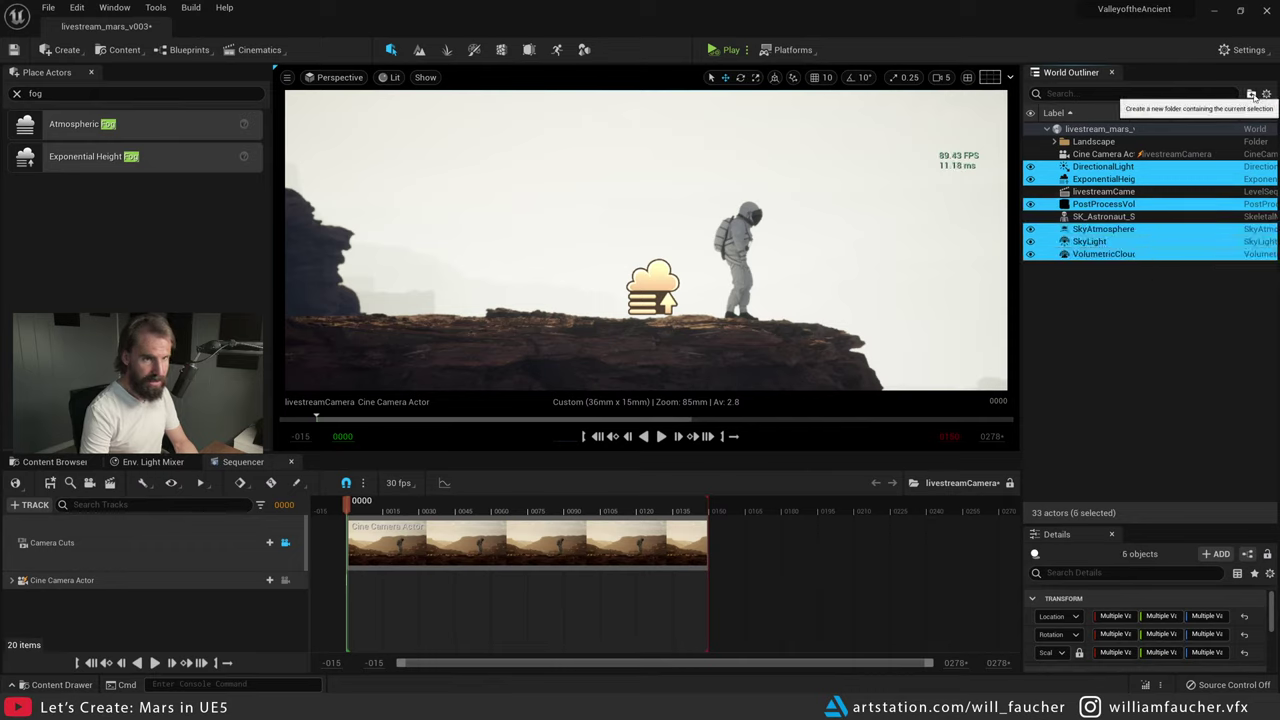
click(1251, 93)
text(Lights)
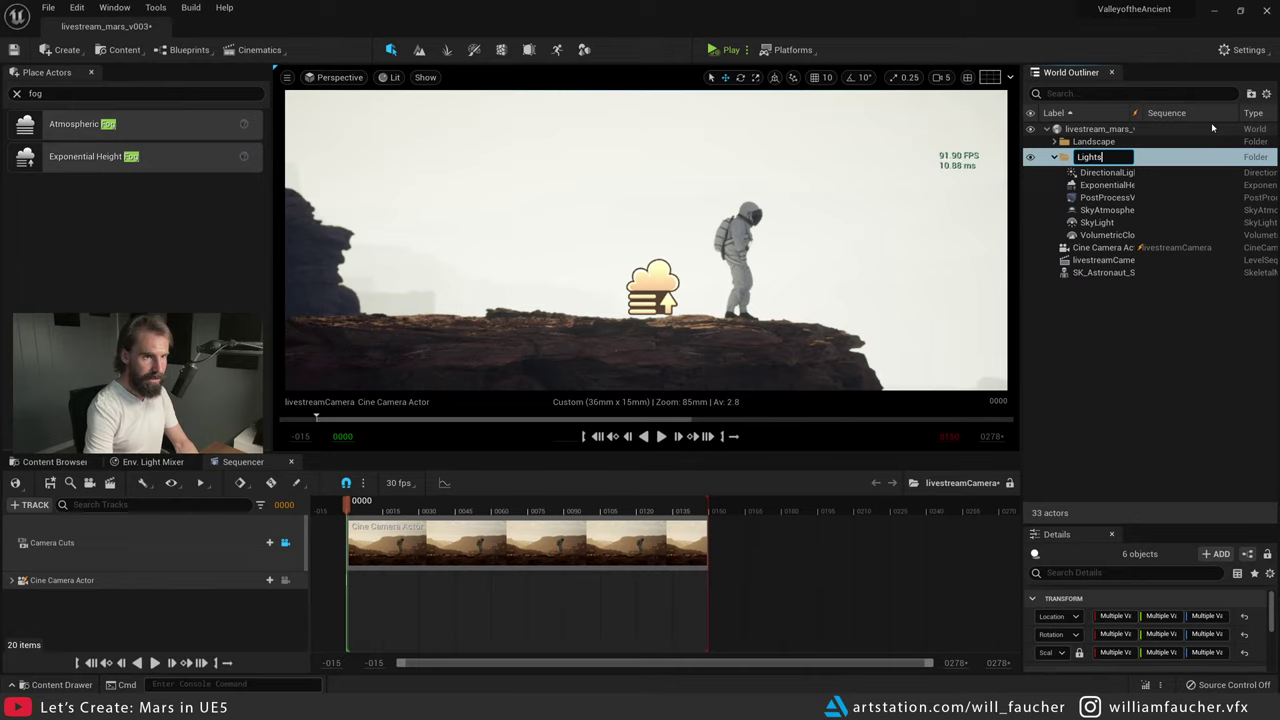
key(Return)
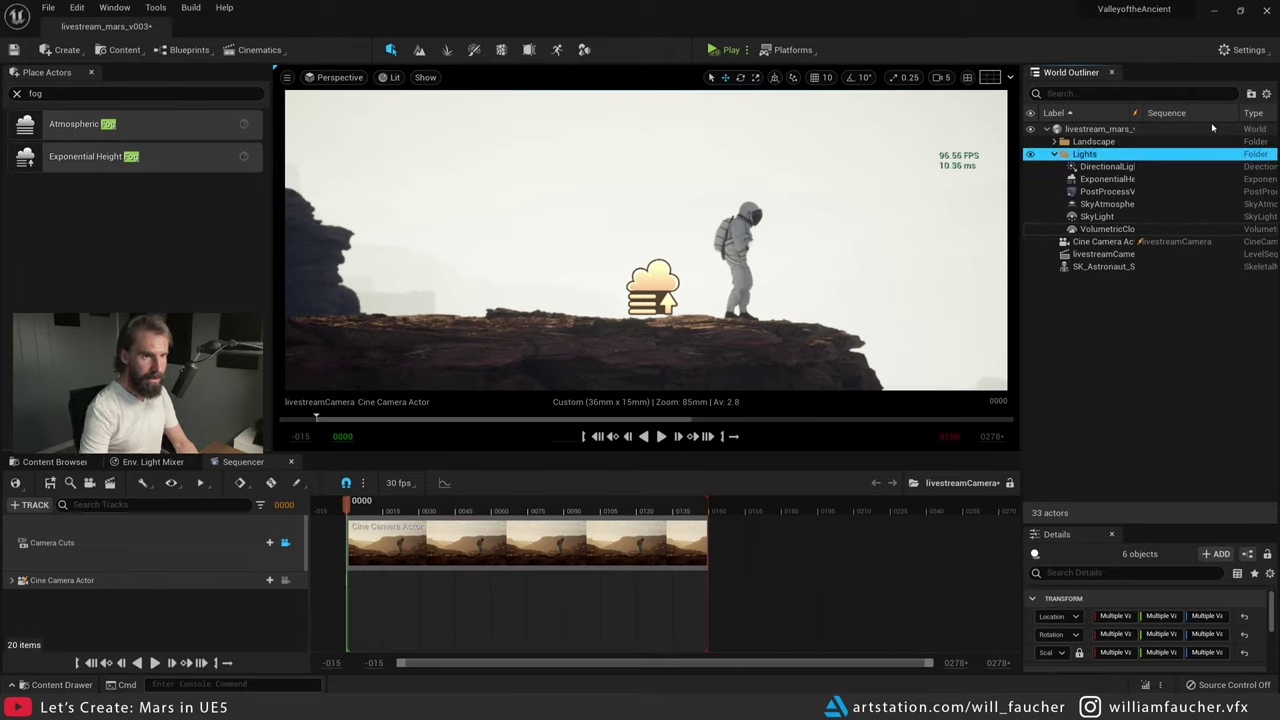
click(1054, 156)
drag(1078, 157, 1080, 174)
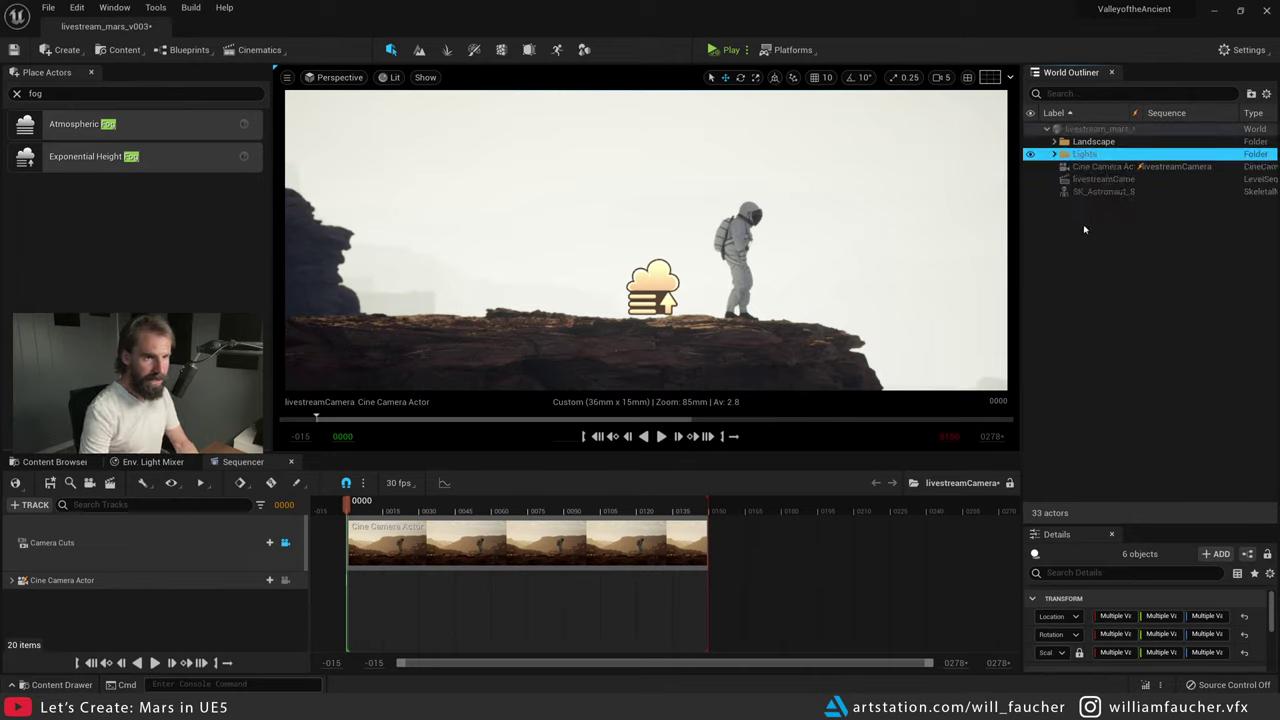
drag(1084, 230, 1085, 143)
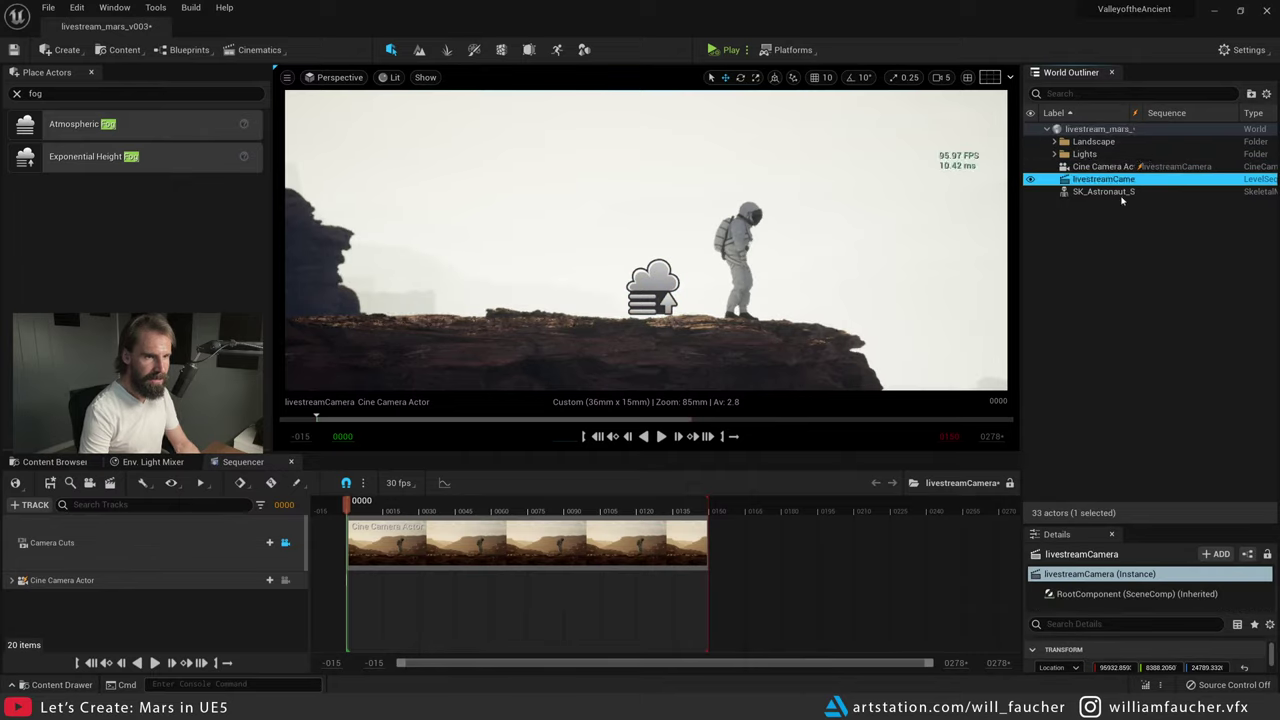
click(1097, 262)
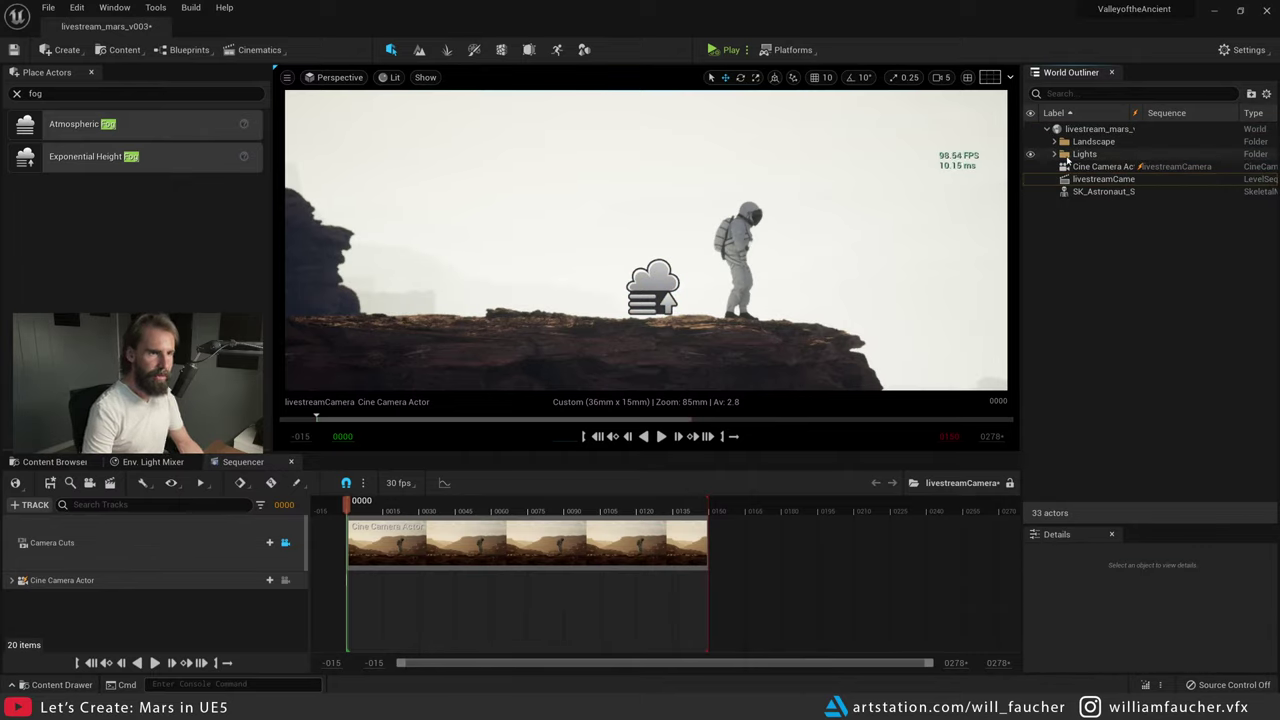
- Select the post process volume in the Lights folder, enlarge the Details area, and collapse the folder
click(1055, 154)
click(1108, 192)
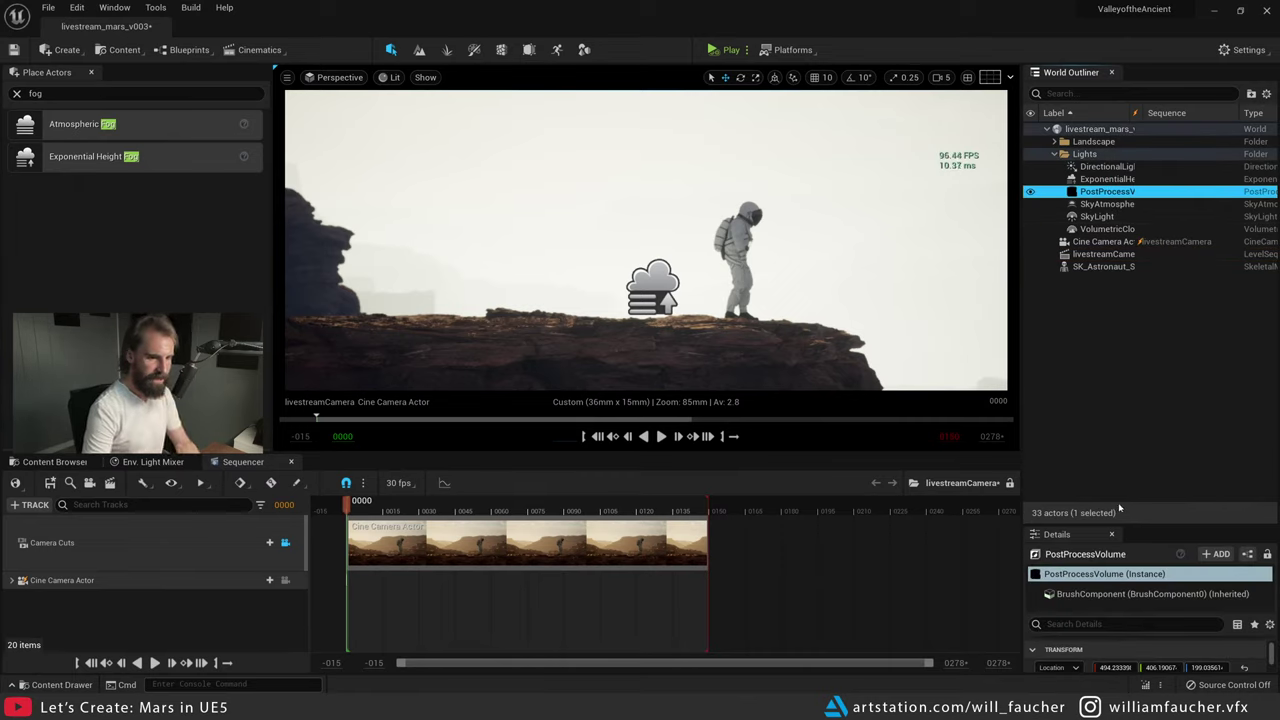
drag(1133, 527, 1130, 287)
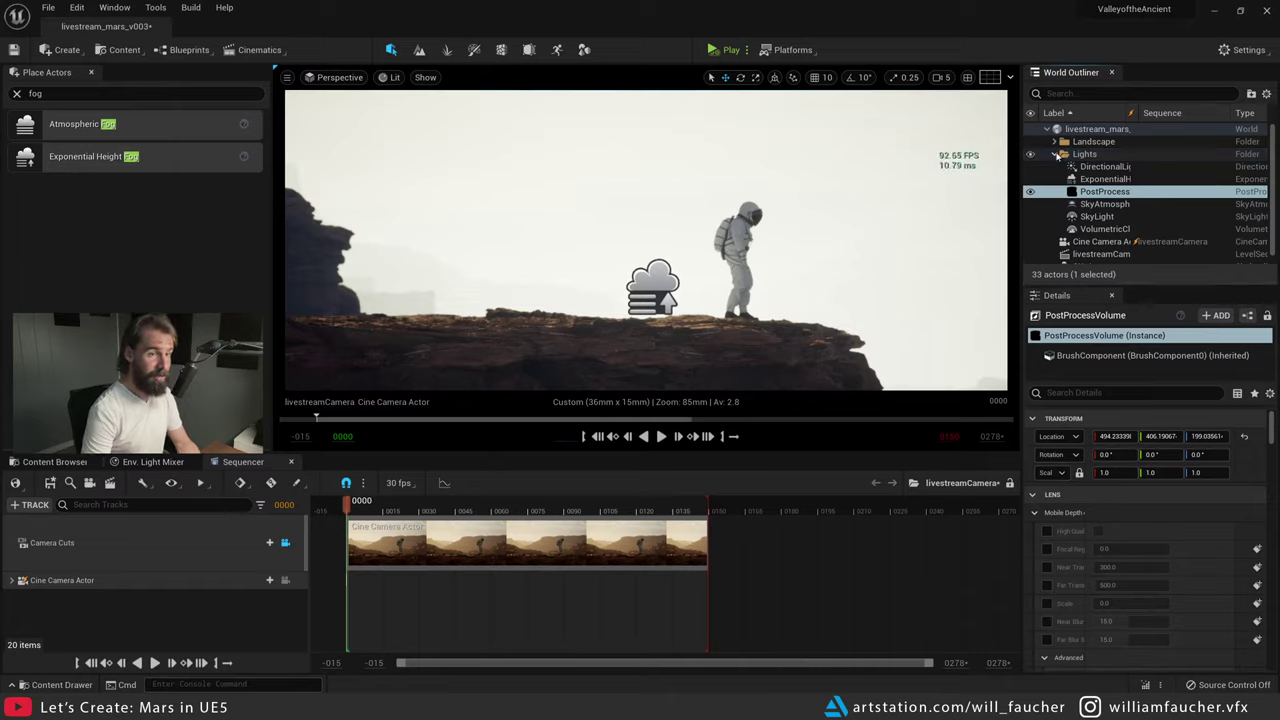
click(1056, 155)
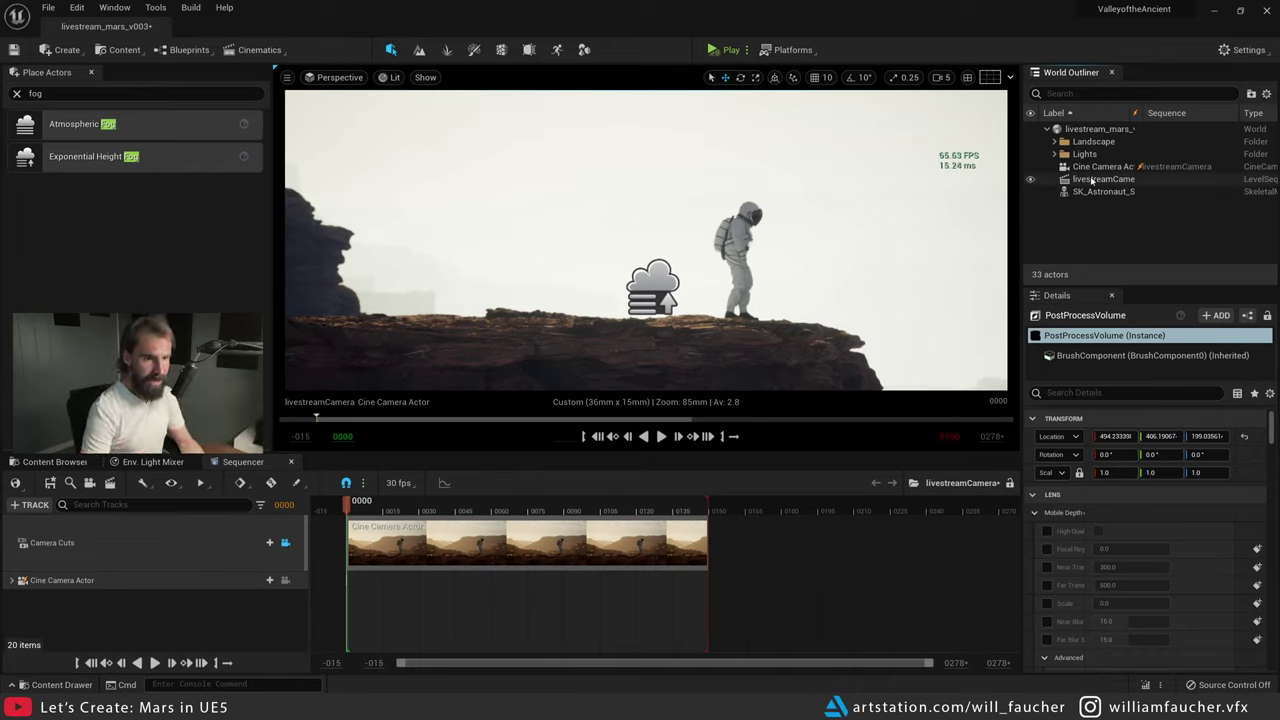
- Lower the exponential height fog's Fog Density to 0.0008
click(1054, 154)
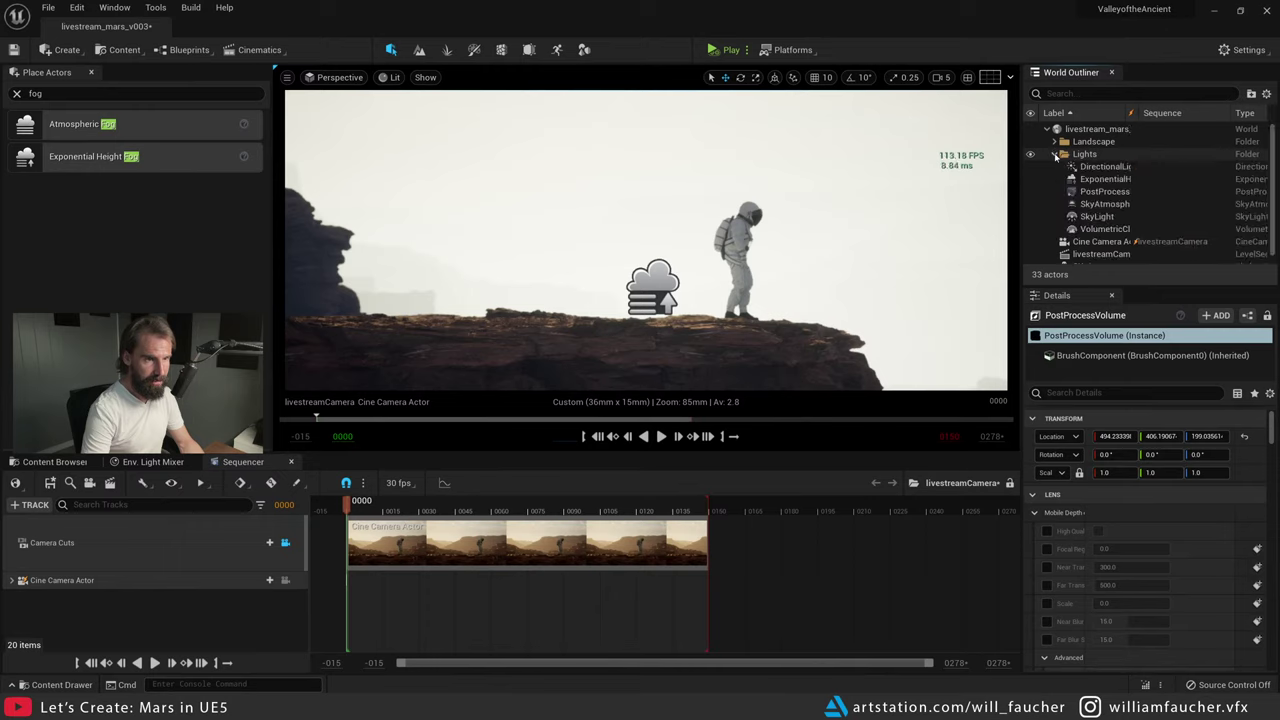
click(1102, 204)
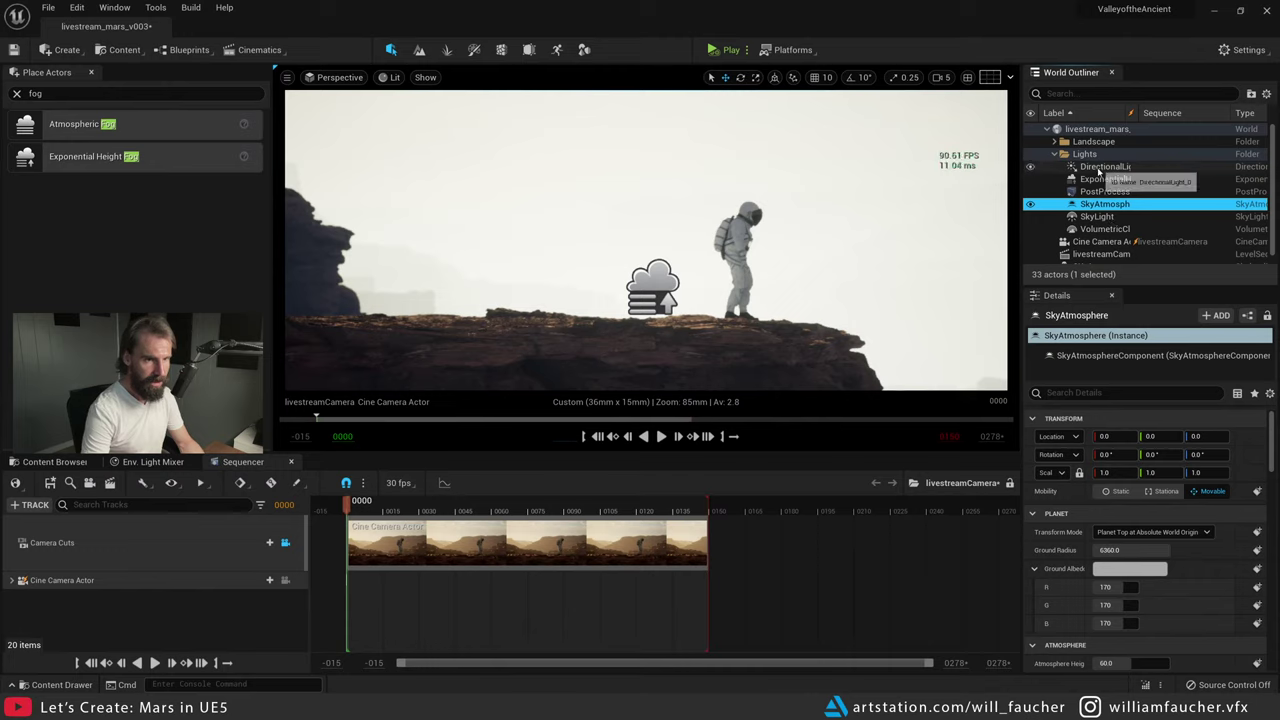
click(1105, 179)
drag(1130, 532, 1094, 532)
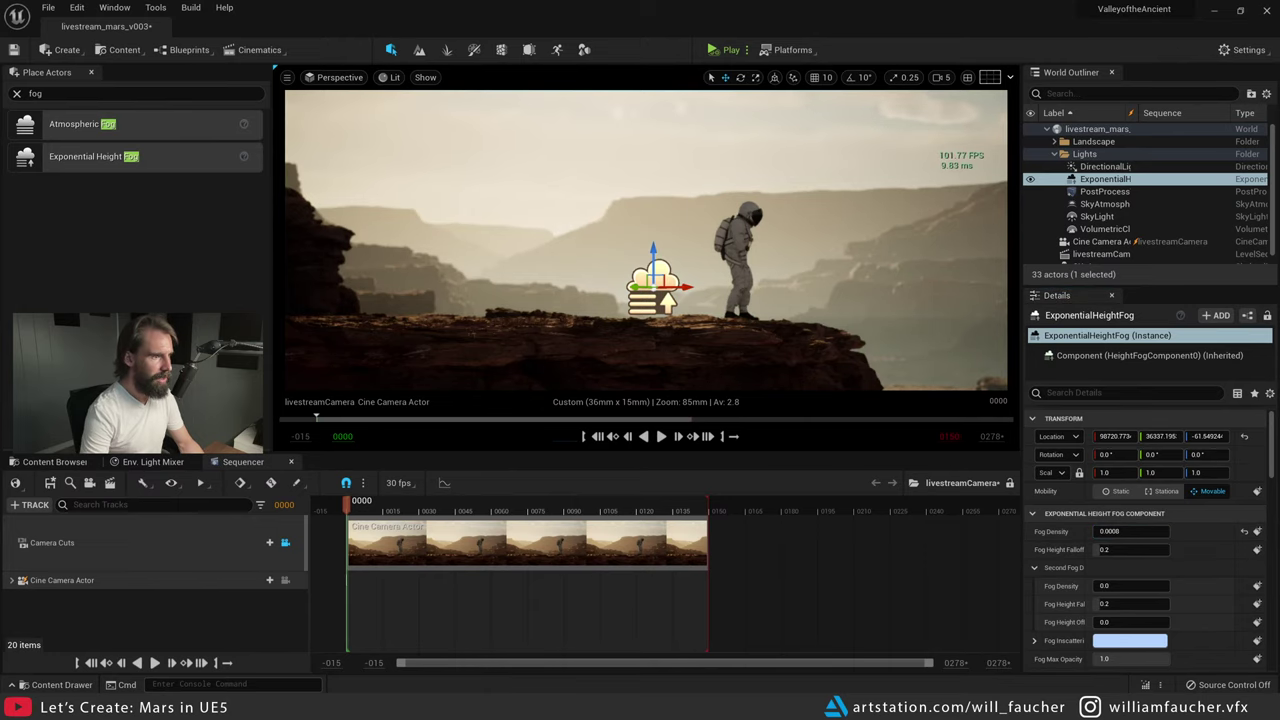
- Set the viewport's horizontal field of view to 90
right_click(580, 118)
click(287, 77)
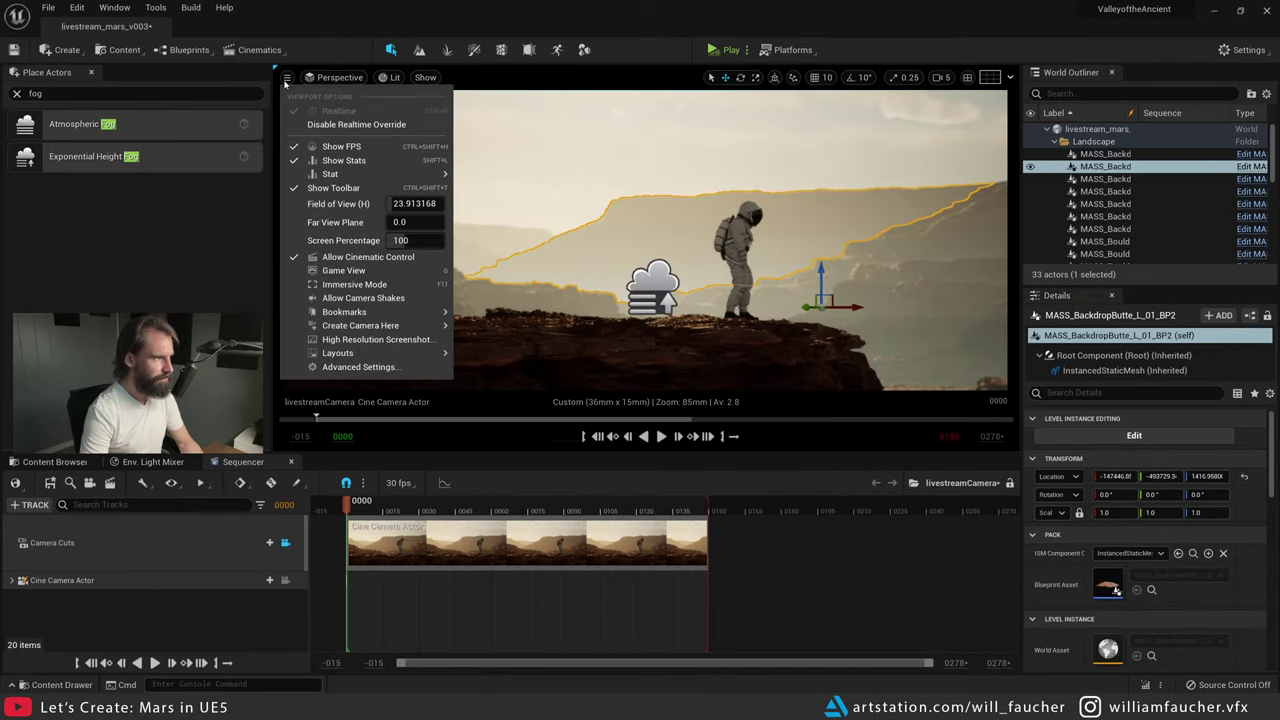
click(406, 204)
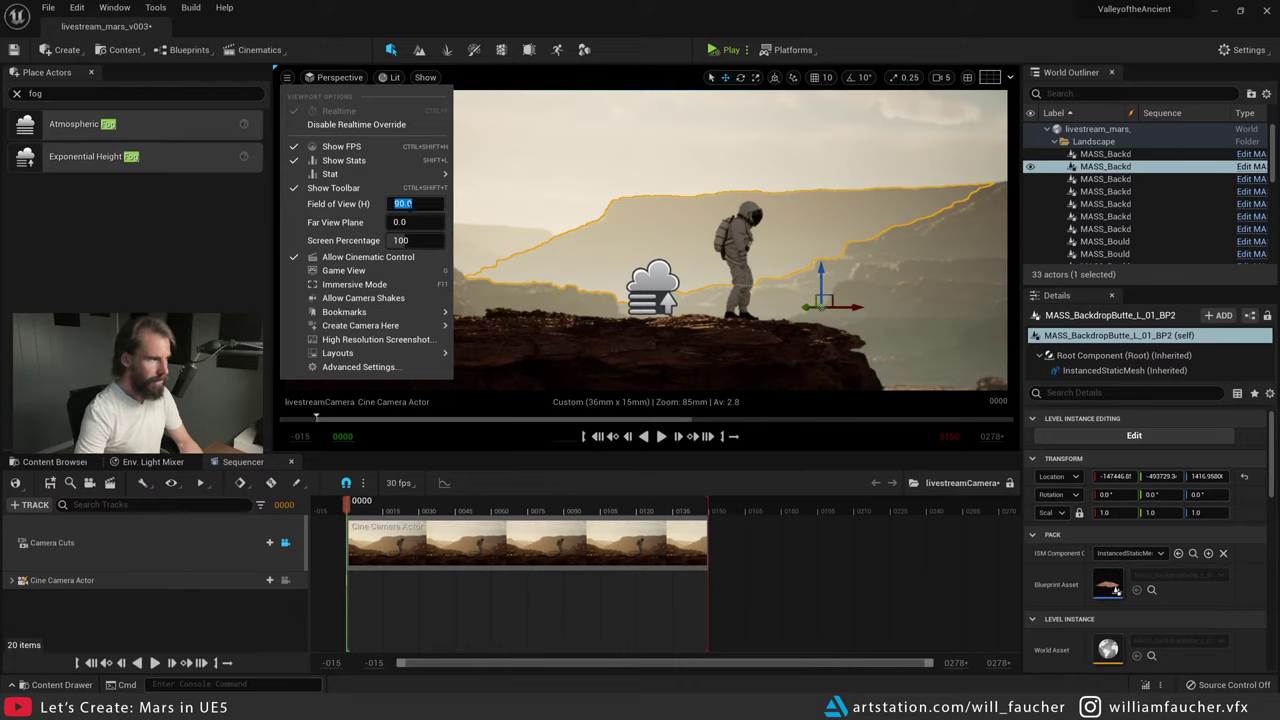
mouse_move(330, 173)
mouse_move(486, 191)
click(606, 186)
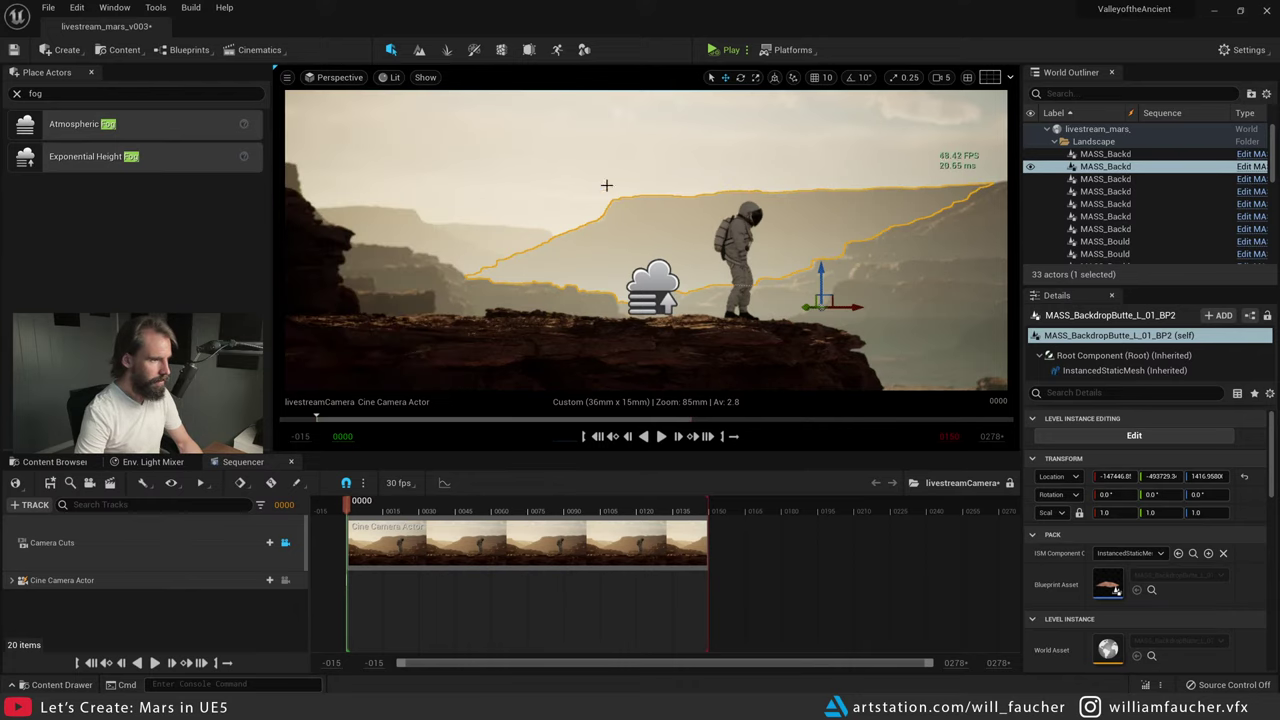
click(287, 77)
click(400, 204)
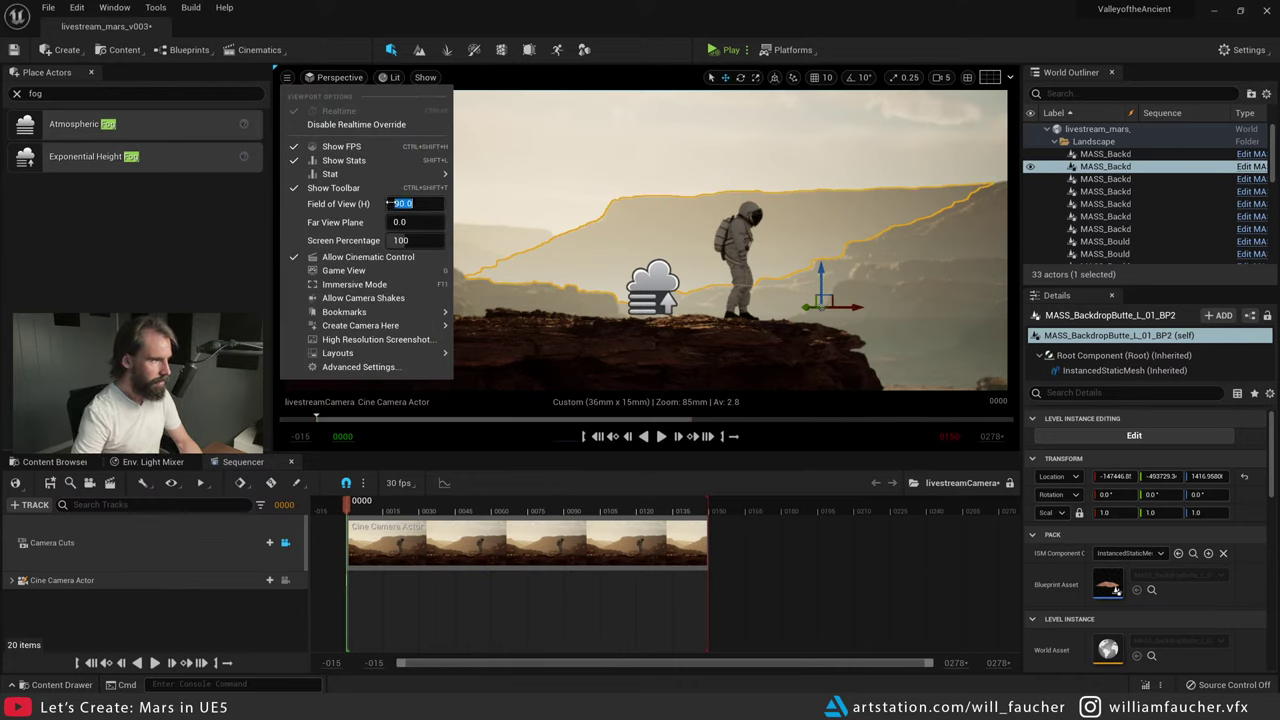
key(Return)
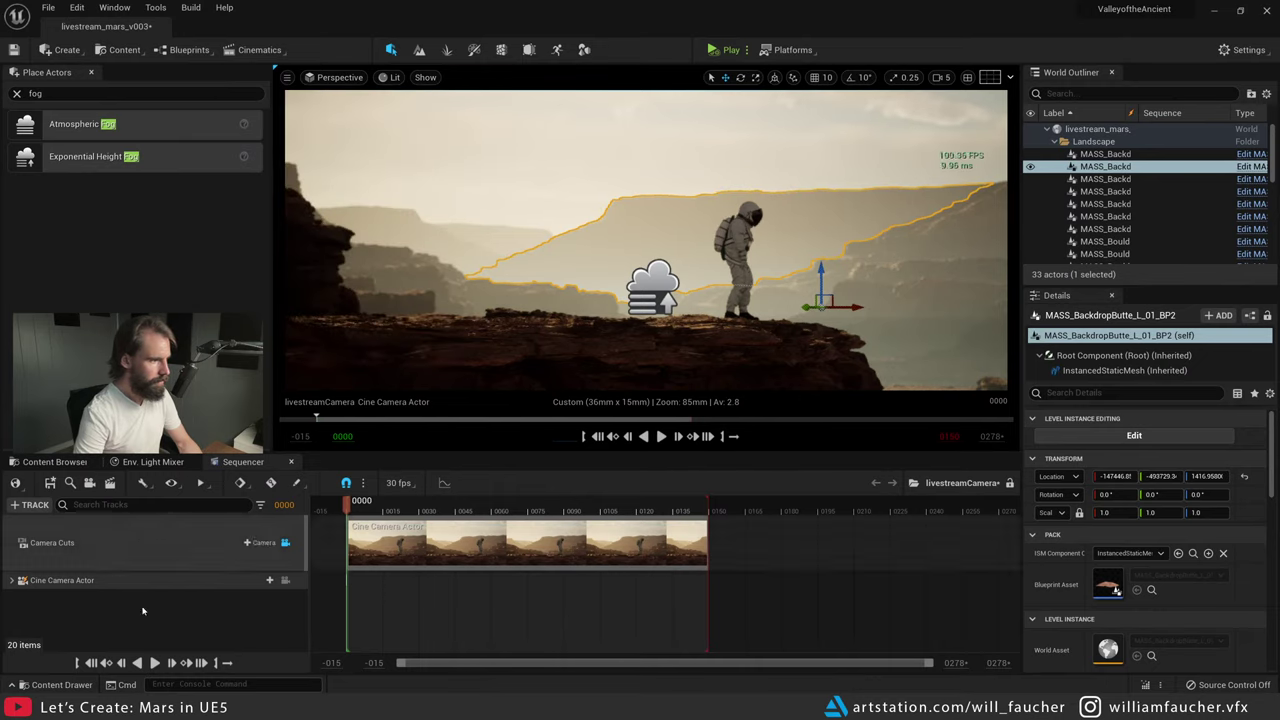
- Release the viewport from the camera cuts and fly out to a wide overview of the canyon terrain
click(285, 543)
right_drag(466, 366, 521, 389)
key(e)
key(w)
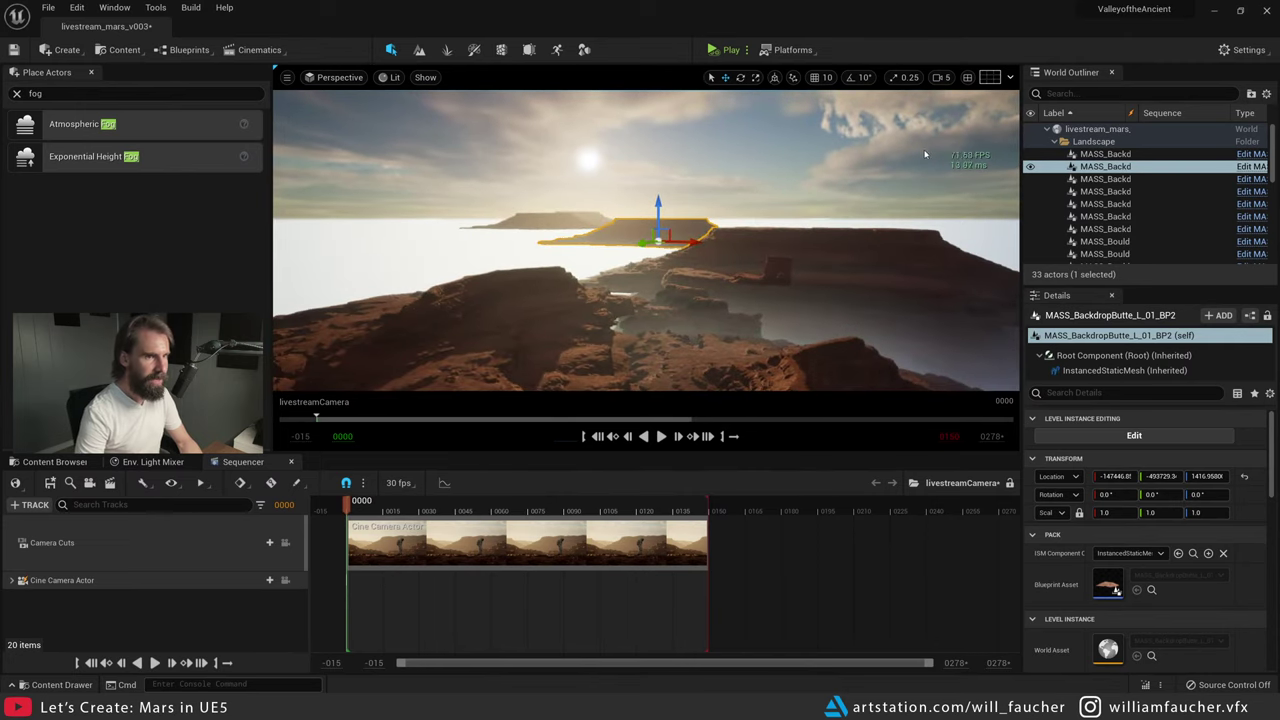
- Collapse the Landscape folder, select the exponential height fog, and widen the World Outliner's Label column to show full names
click(1054, 142)
click(1105, 180)
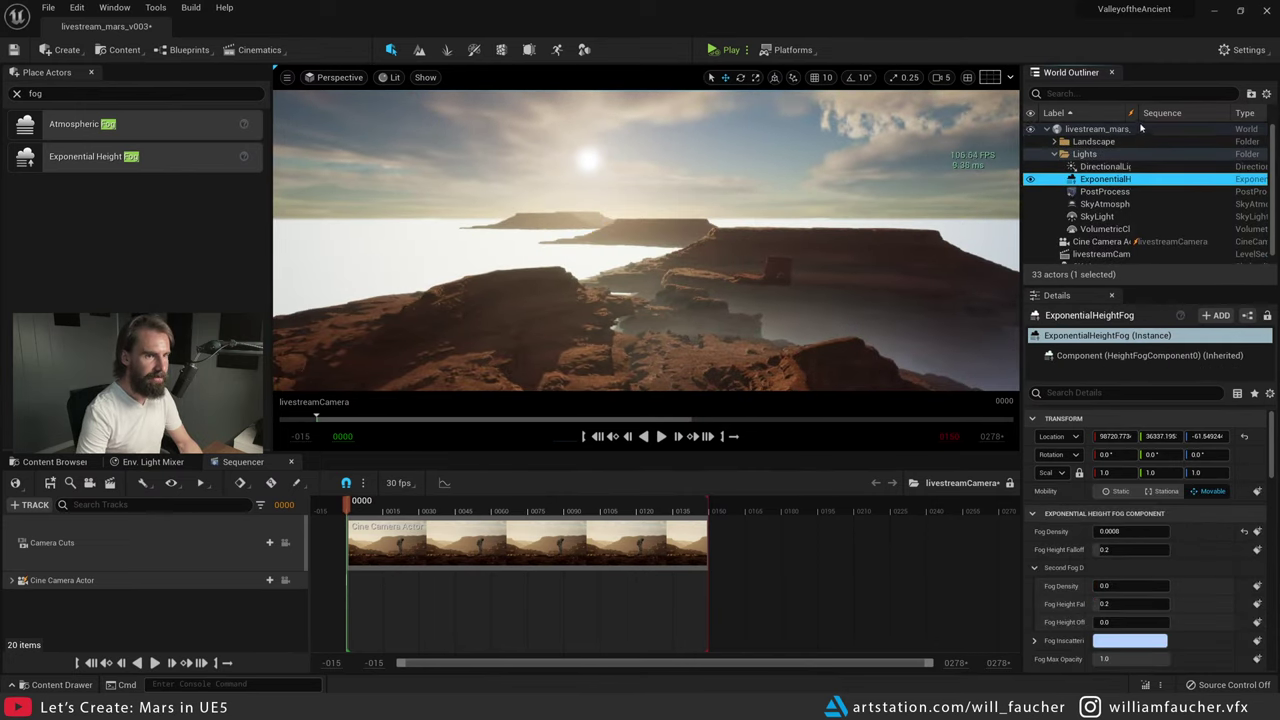
drag(1127, 112, 1181, 112)
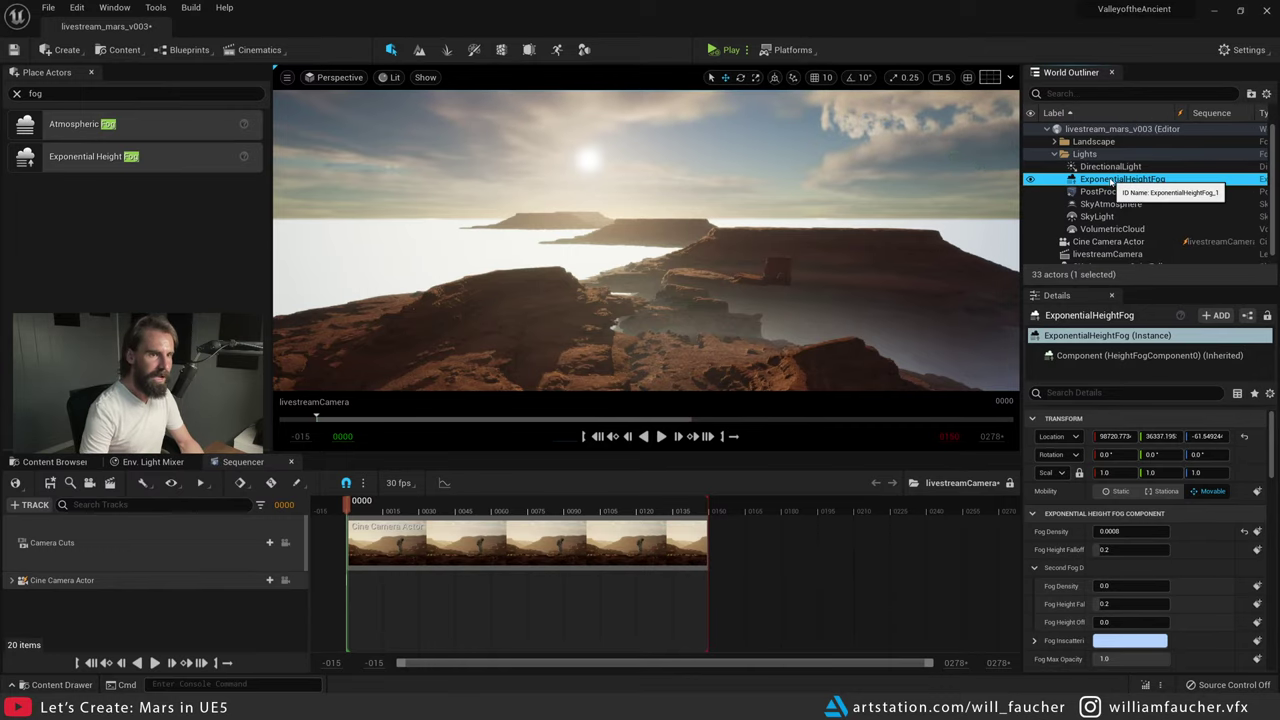
right_drag(537, 217, 290, 217)
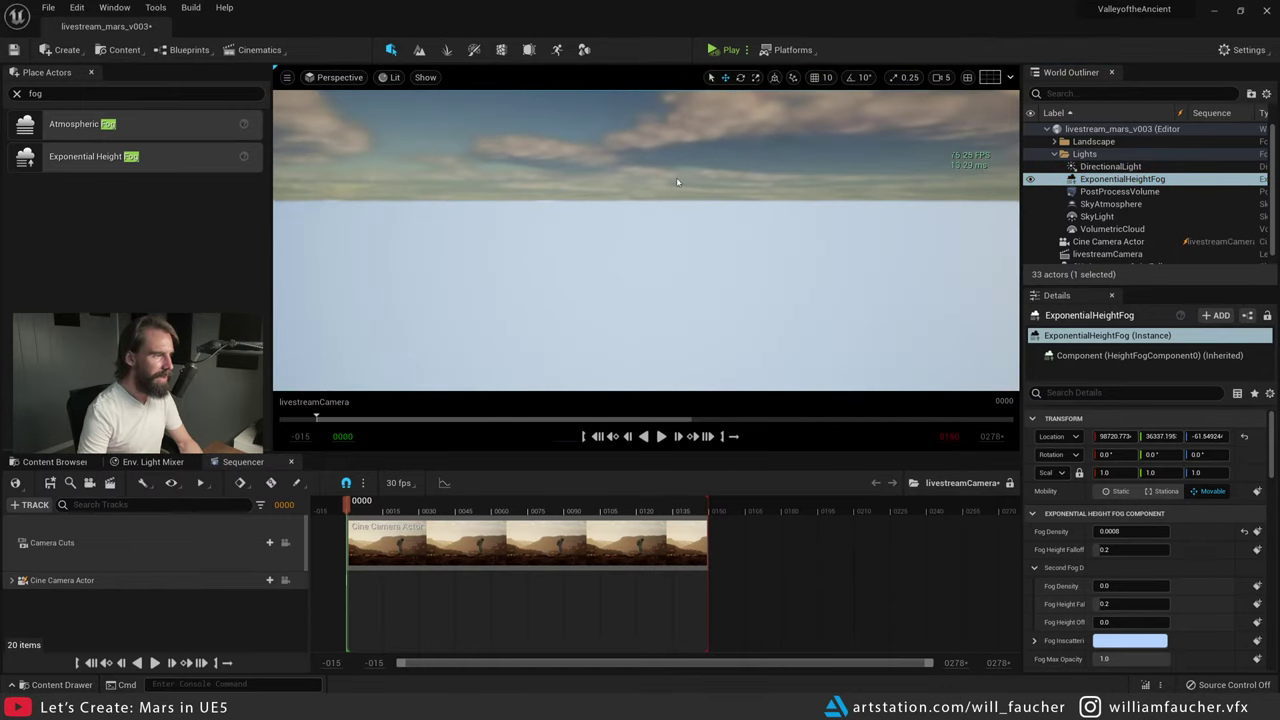
right_drag(410, 236, 660, 222)
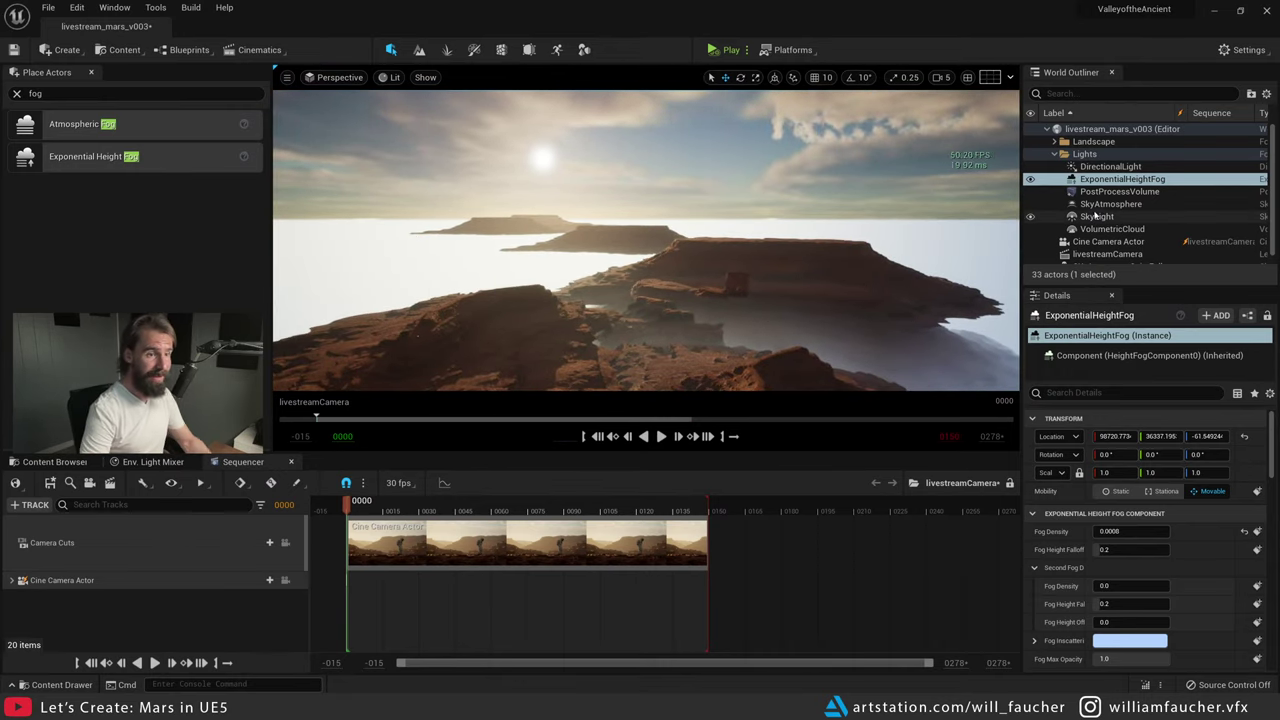
- Toggle the sky atmosphere's visibility off and on to check its effect on the scene
click(1031, 205)
click(1031, 205)
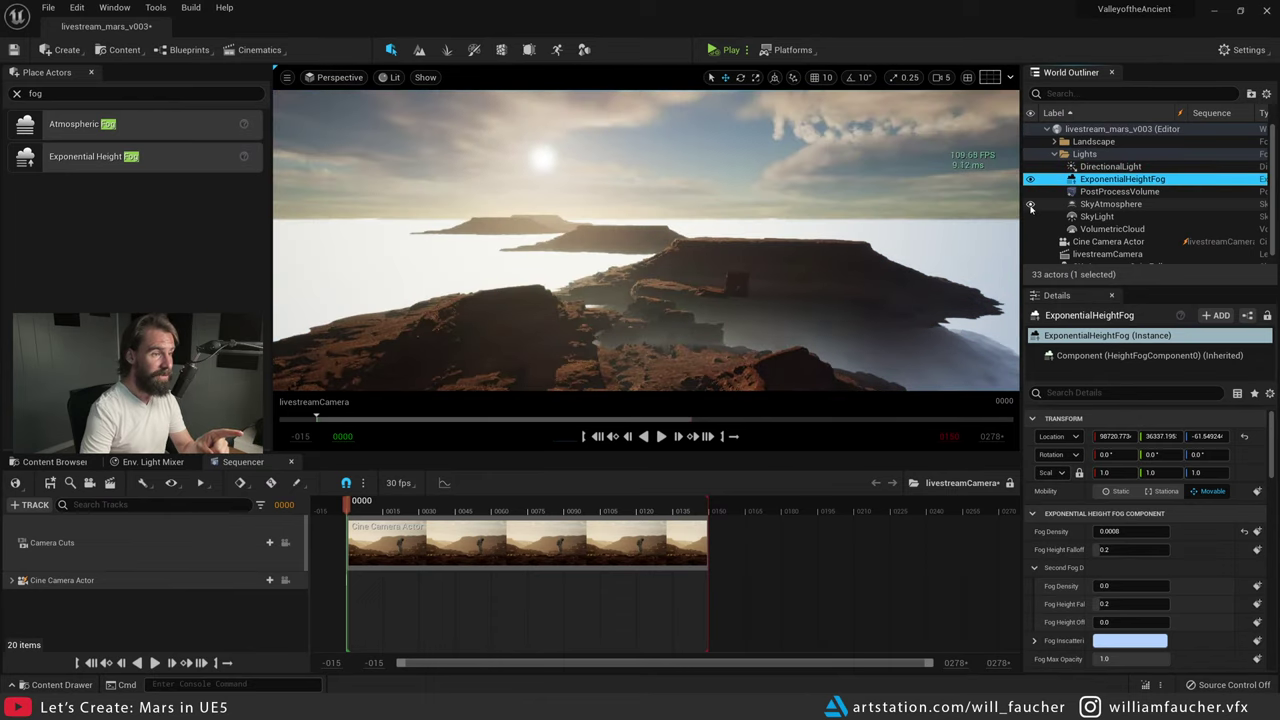
click(1031, 205)
click(1031, 205)
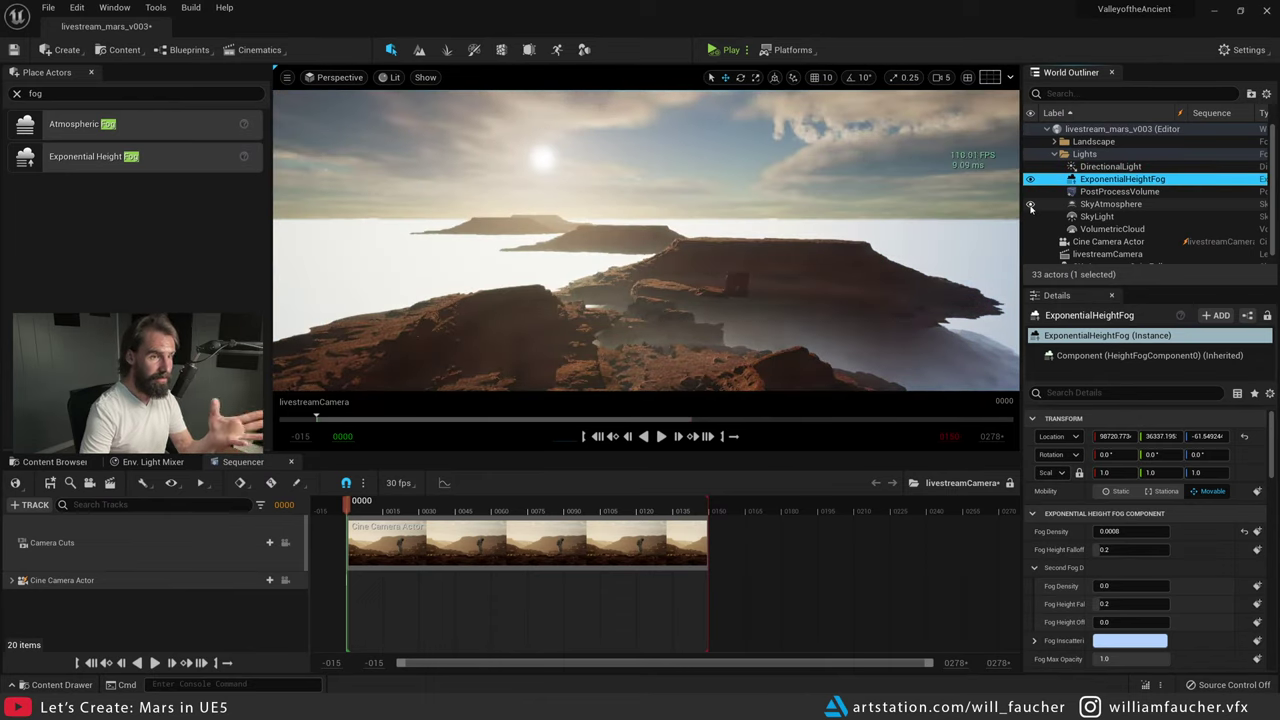
- Hide the volumetric cloud and compare the clear sky with and without the sky atmosphere
click(1030, 229)
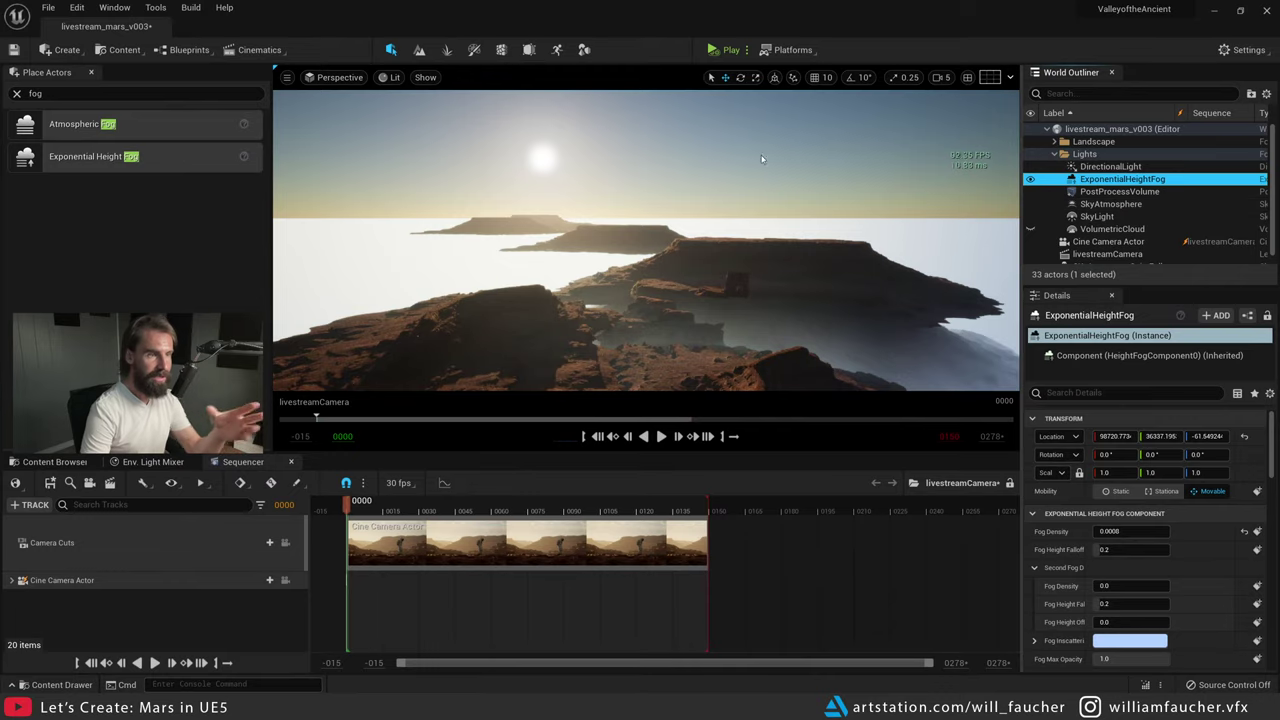
mouse_move(601, 222)
right_down()
mouse_move(680, 120)
mouse_move(601, 222)
right_up()
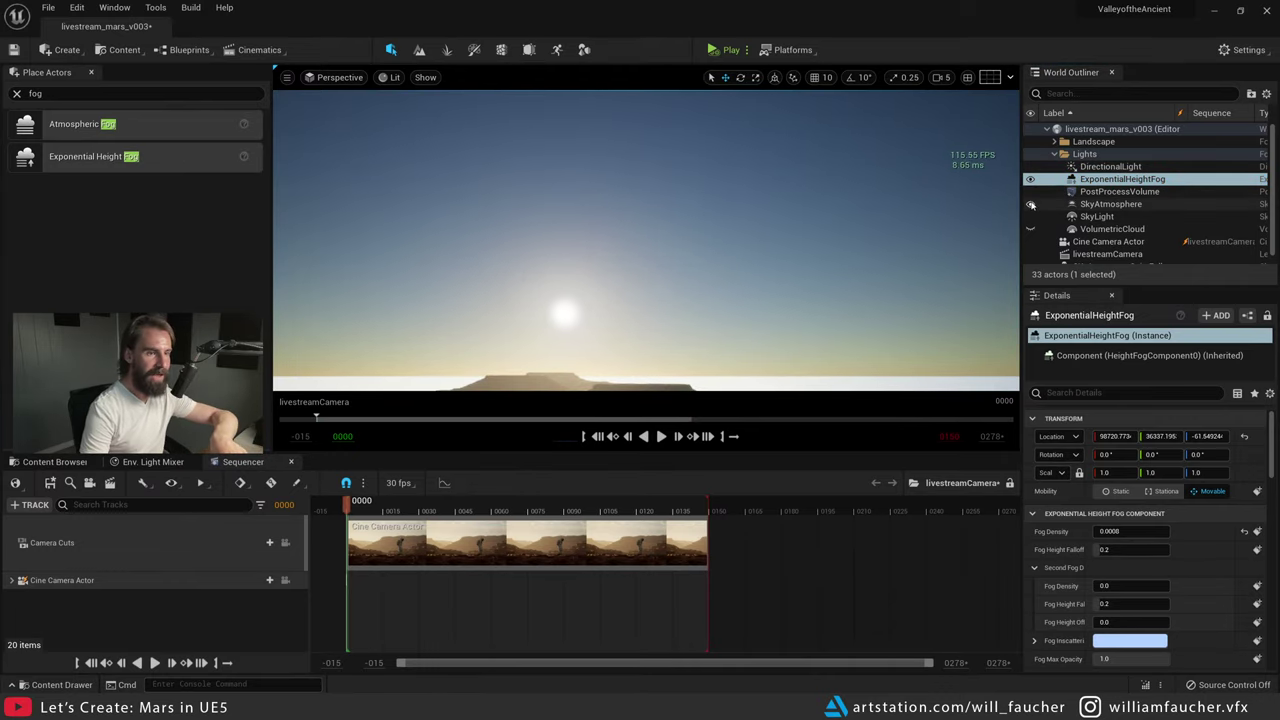
click(1031, 204)
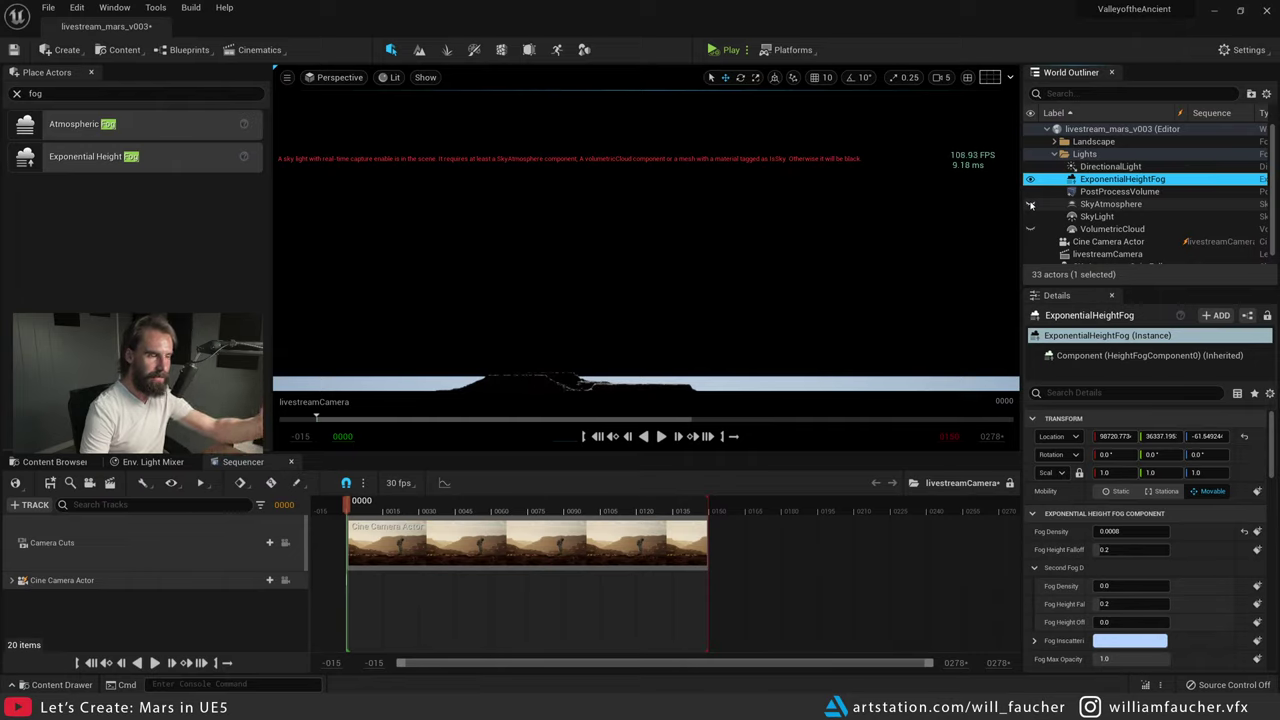
click(1031, 204)
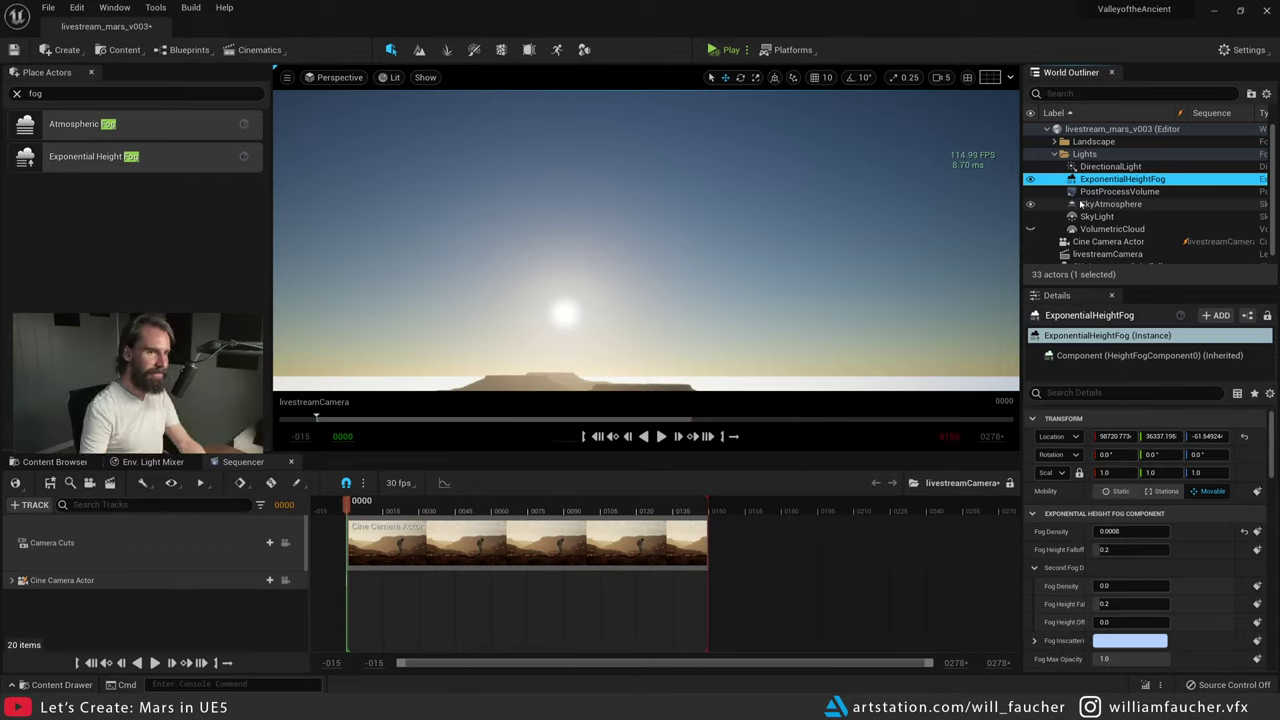
- Widen the property name column in the fog's Details and collapse the Inscattering Texture Tint channels
scroll(1100, 500, down, 2)
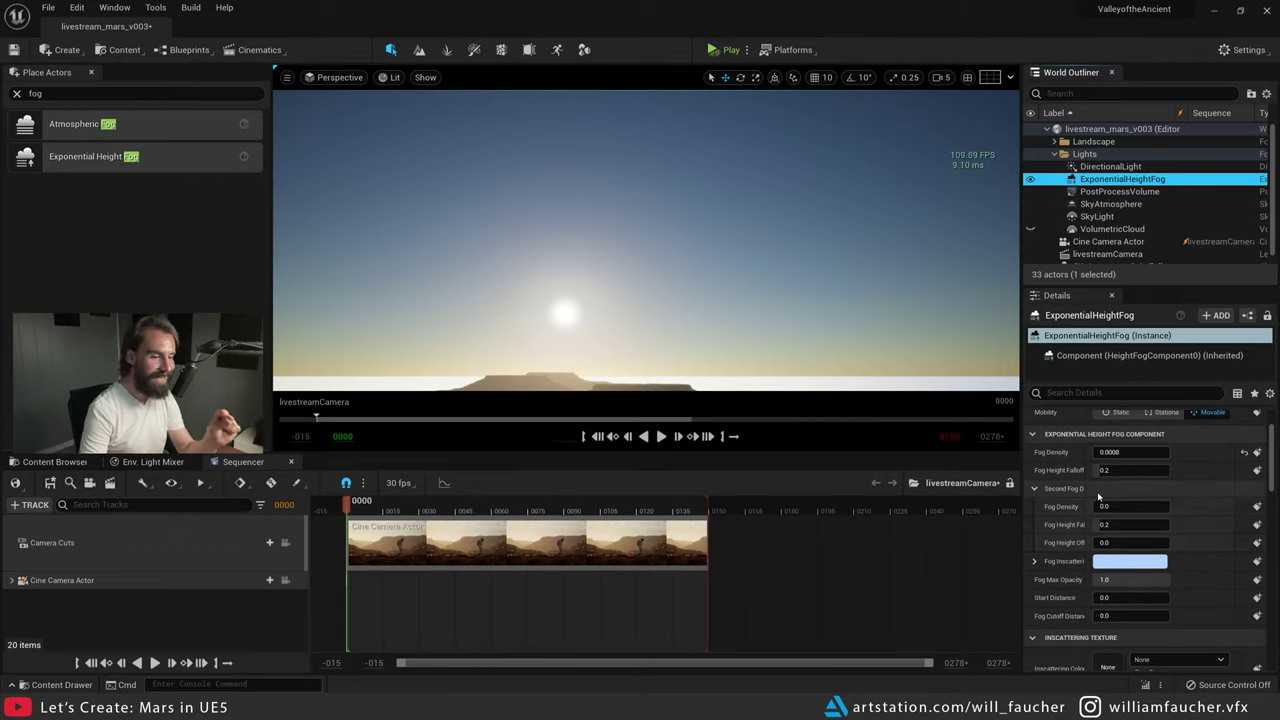
drag(1089, 491, 1141, 493)
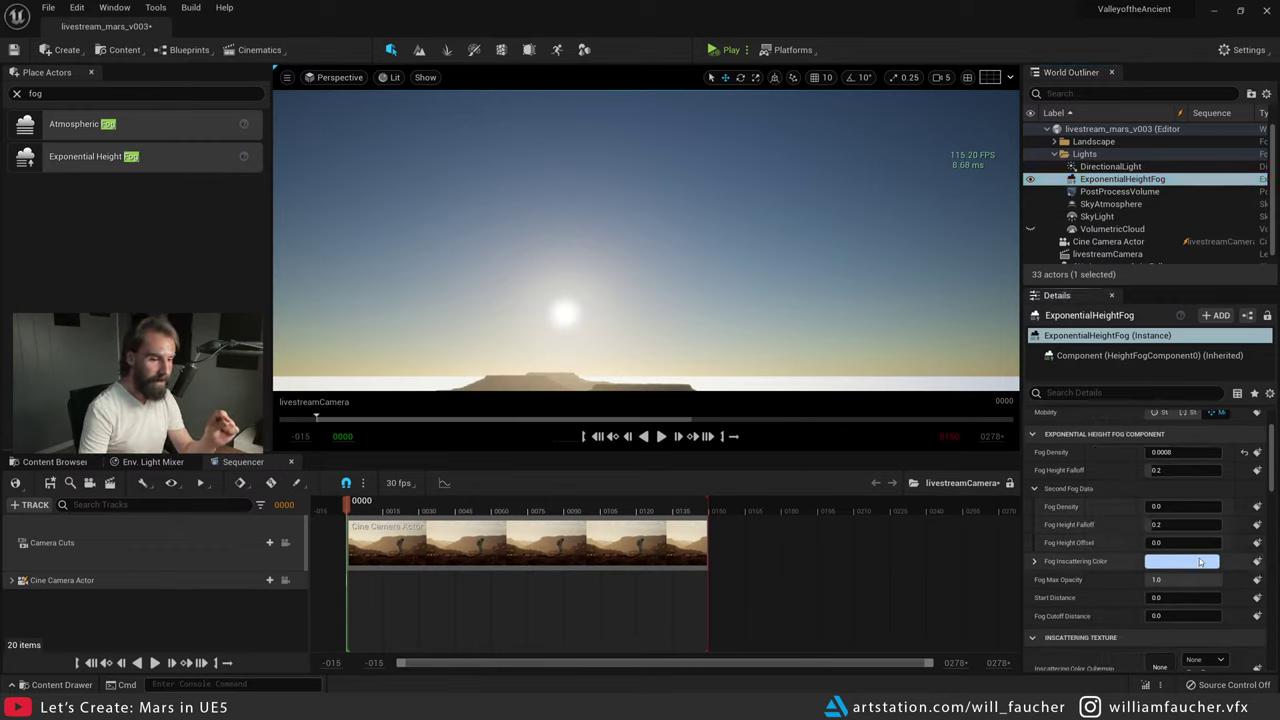
scroll(1180, 575, down, 3)
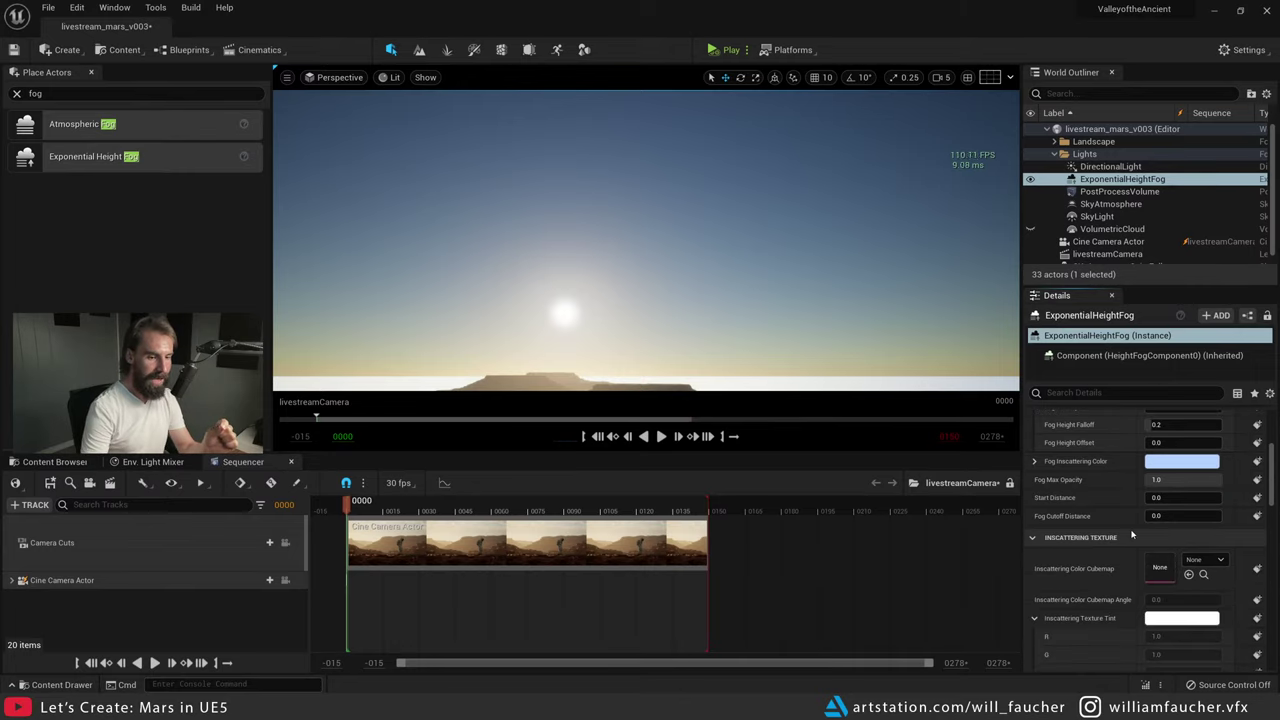
click(1033, 620)
scroll(1060, 620, down, 3)
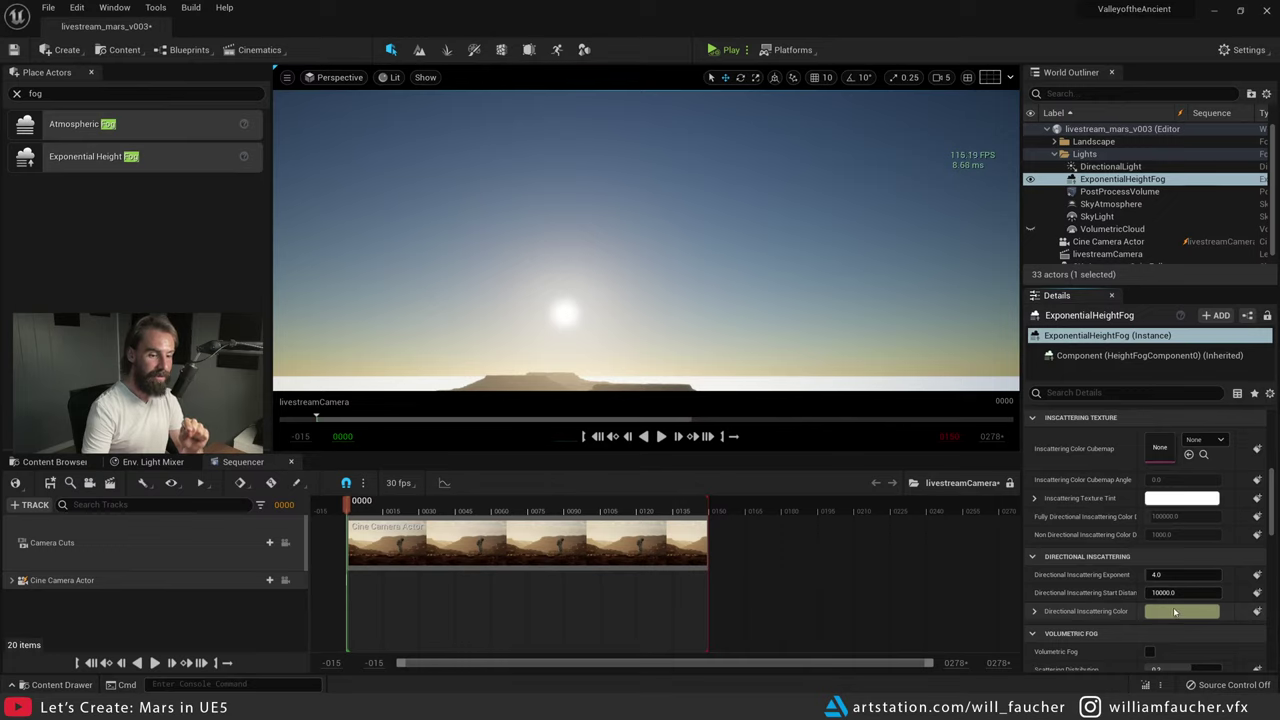
- Adjust the sun's position in the sky and raise the exponential height fog's Fog Density to 0.04176
right_drag(730, 280, 601, 351)
key(ctrl+l)
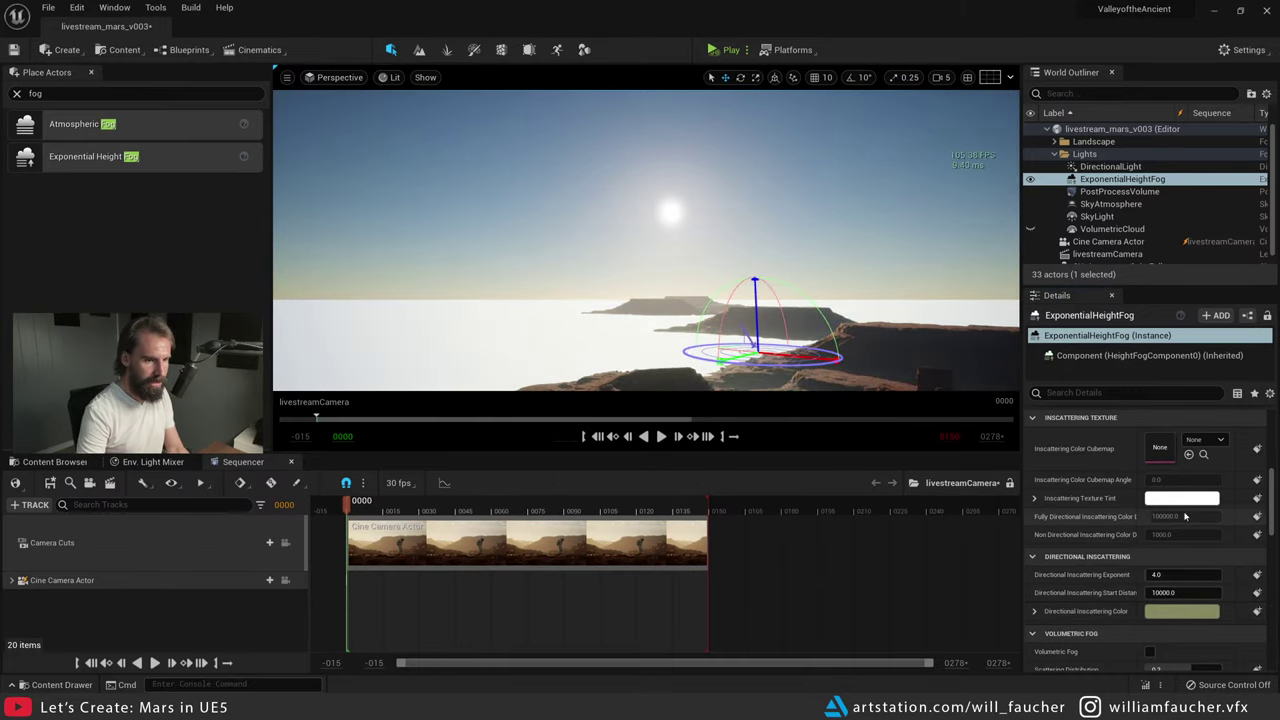
scroll(1180, 490, up, 6)
scroll(1180, 490, up, 1)
drag(1169, 530, 1208, 531)
right_drag(760, 280, 790, 262)
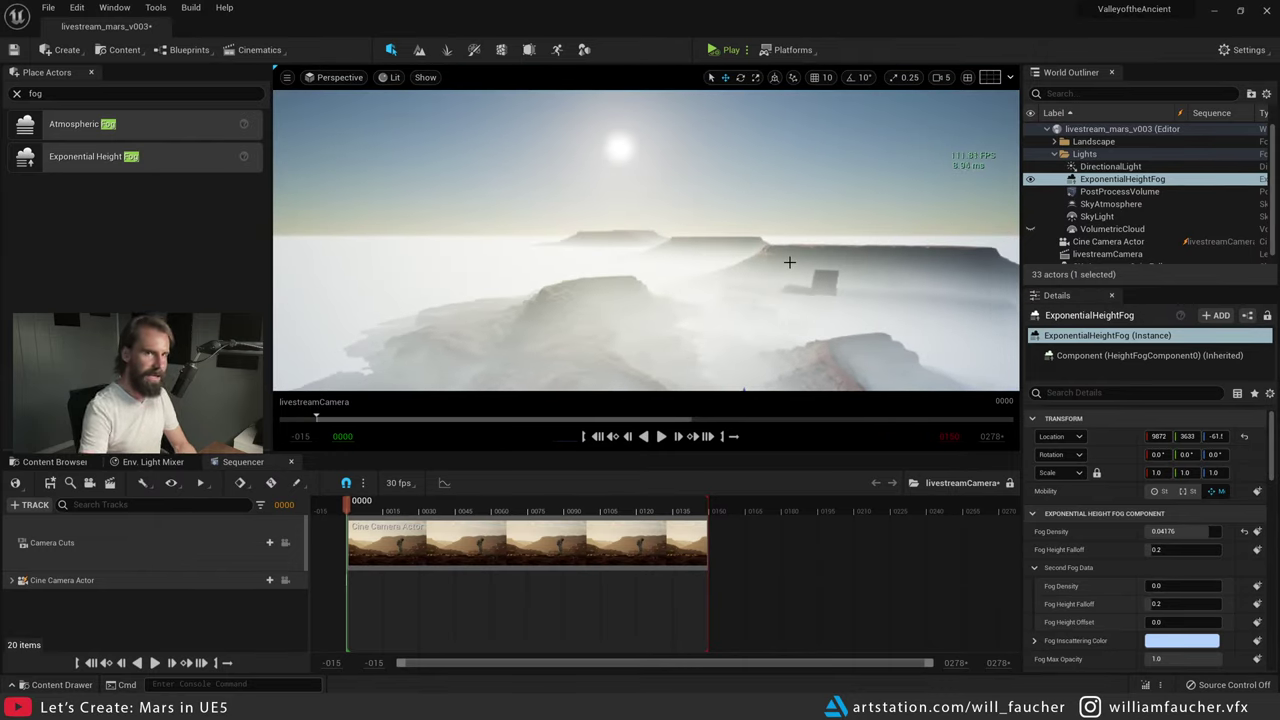
- Lower the sun to the horizon to examine the dense fog under sunset light
right_drag(790, 262, 760, 260)
key(ctrl+l)
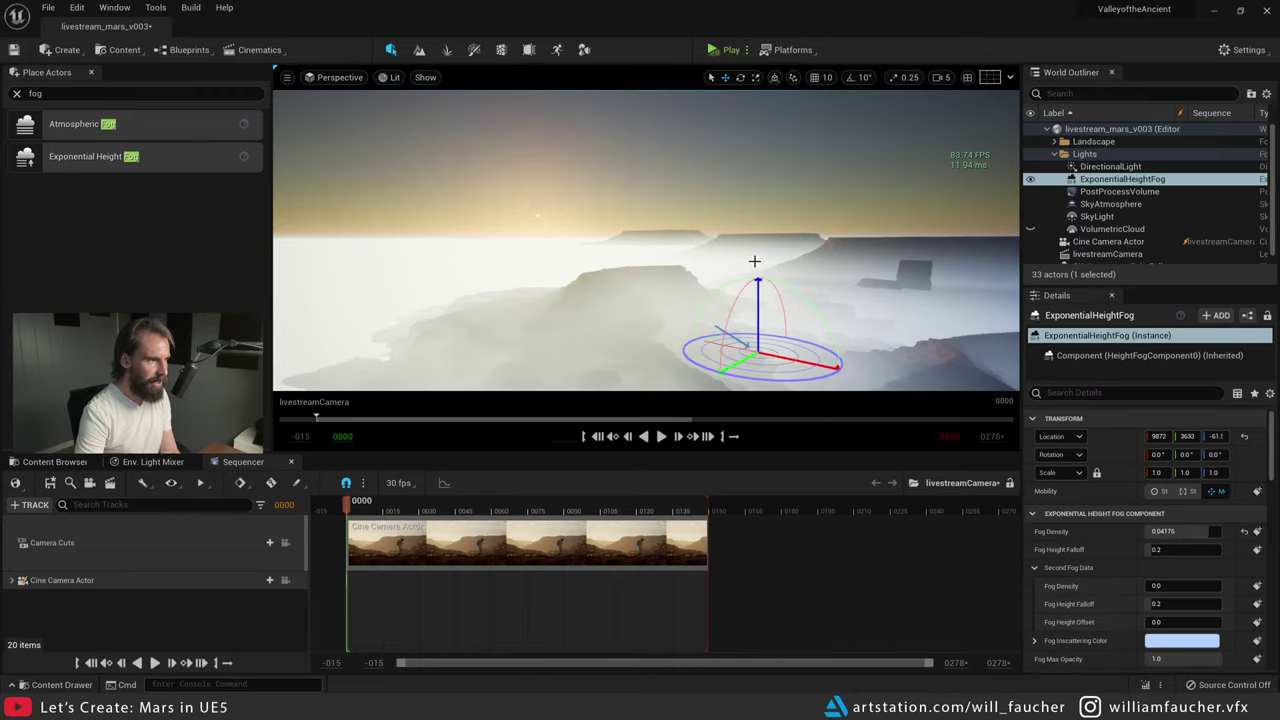
key(ctrl+l)
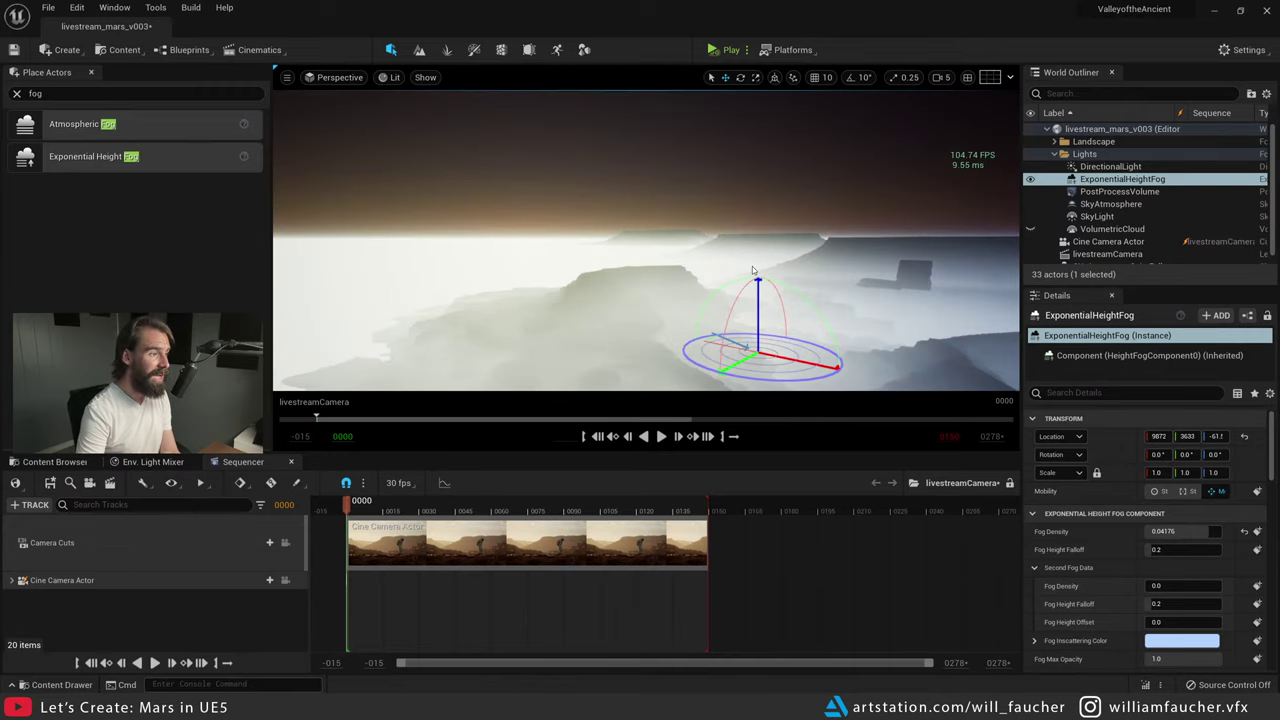
key(ctrl+l)
key(ctrl+l)
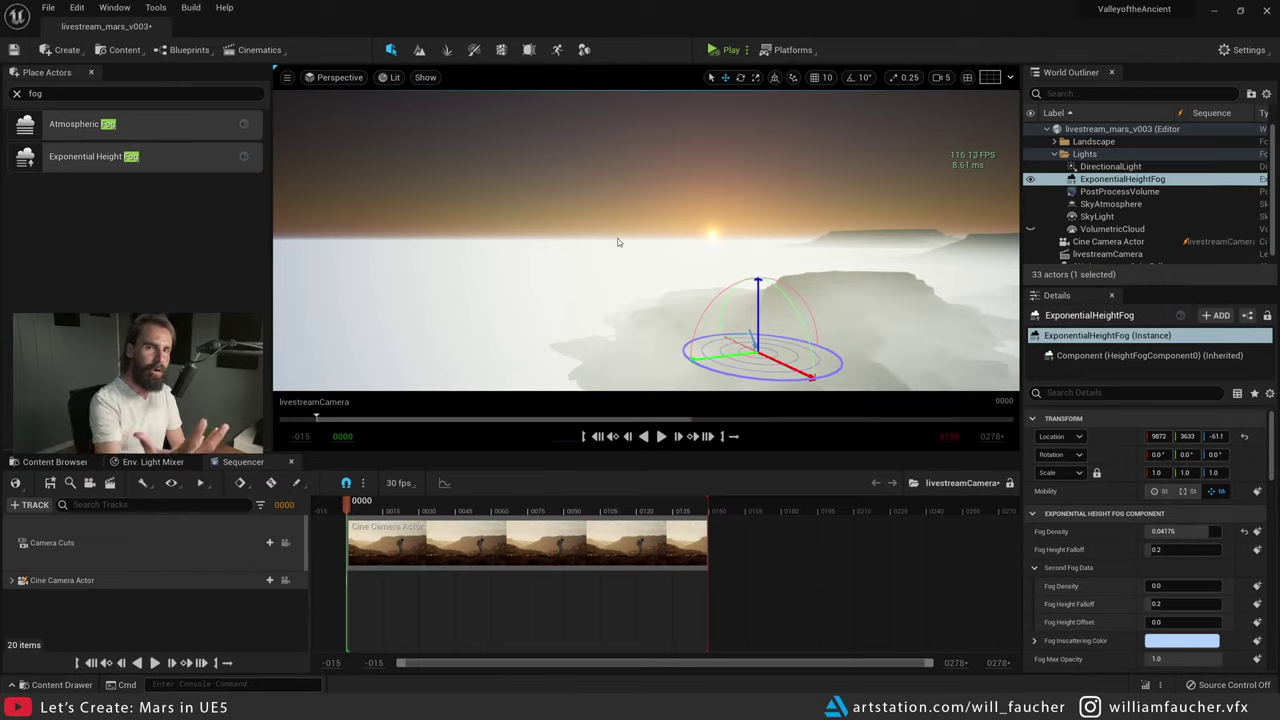
key(g)
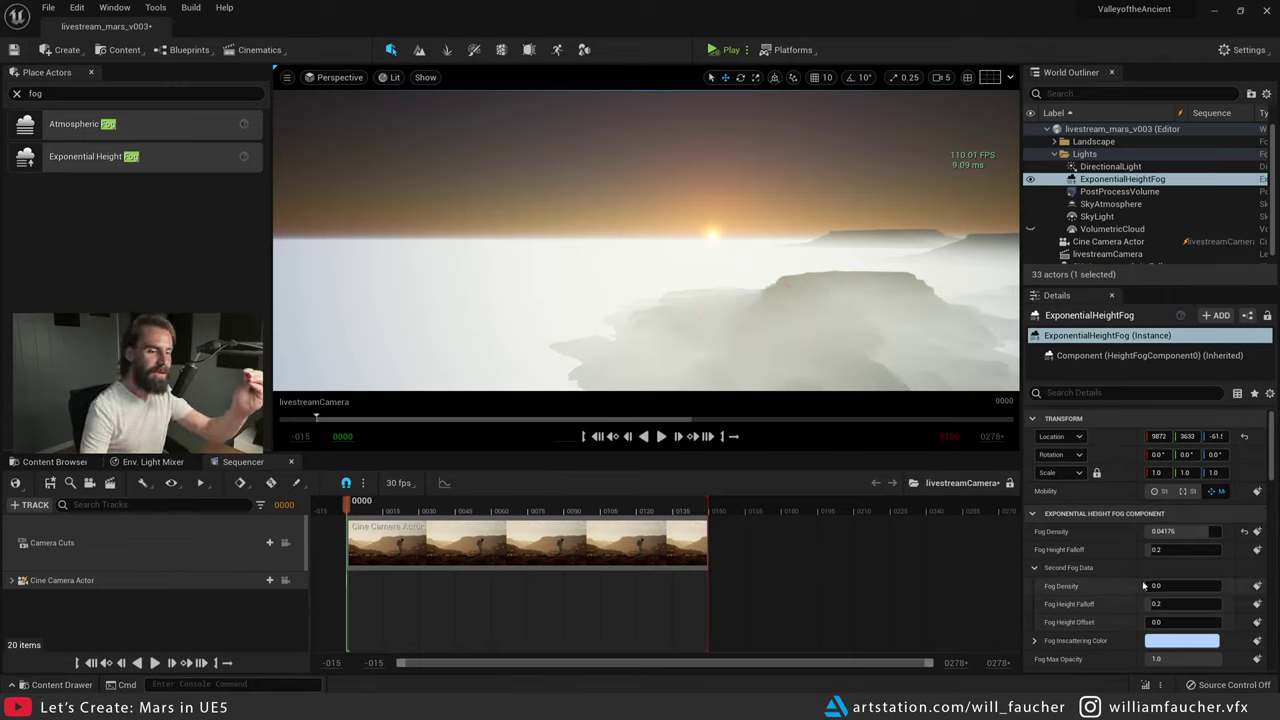
- Set the Fog Inscattering Color of the exponential height fog to black
scroll(1121, 630, down, 1)
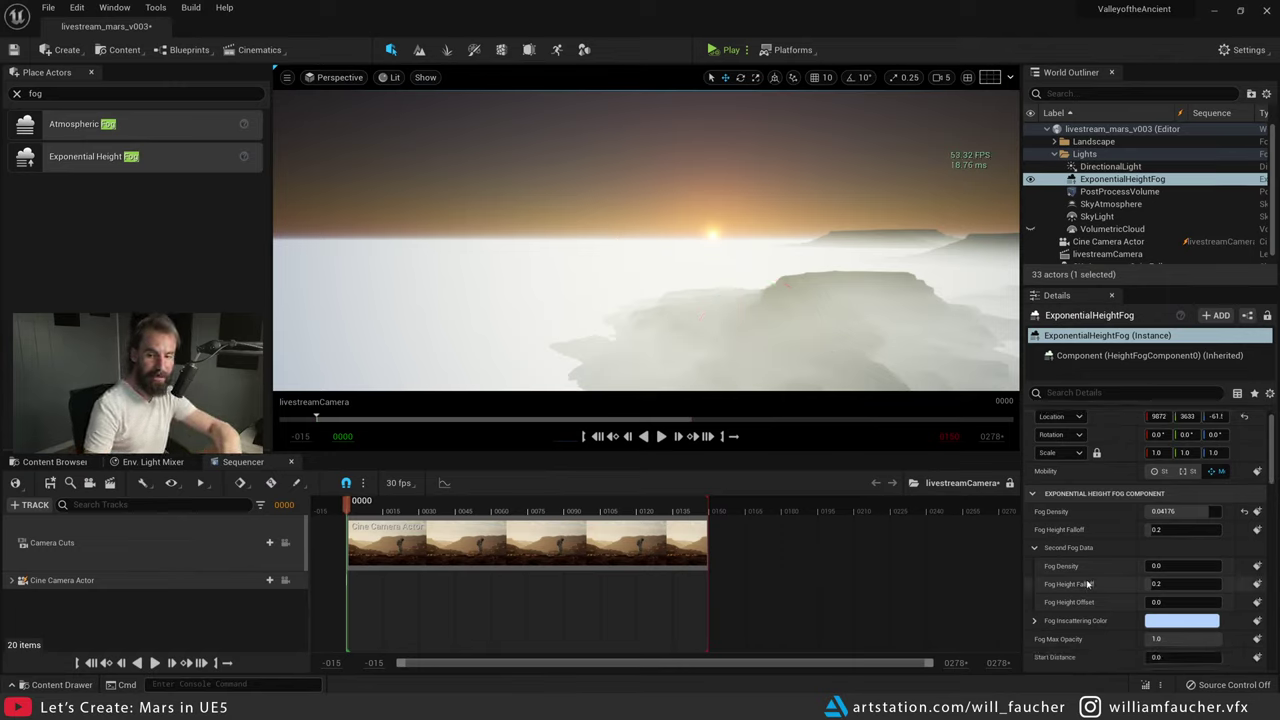
click(1160, 622)
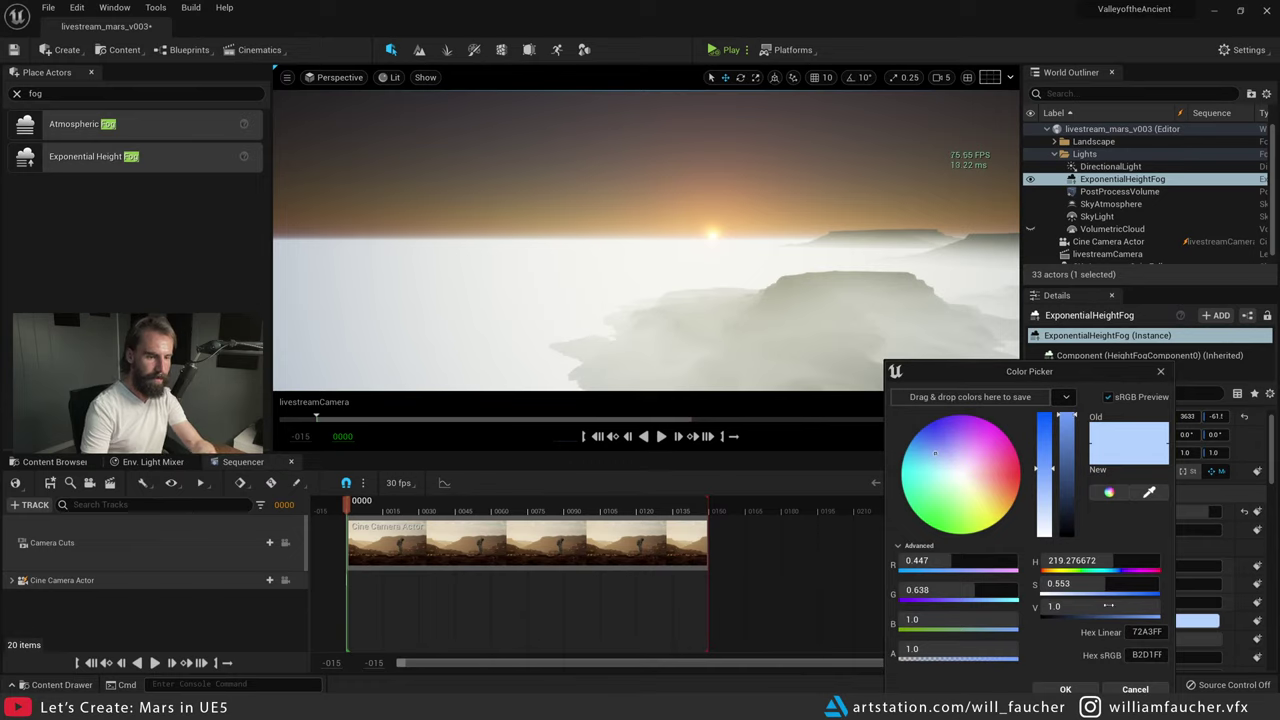
click(1065, 689)
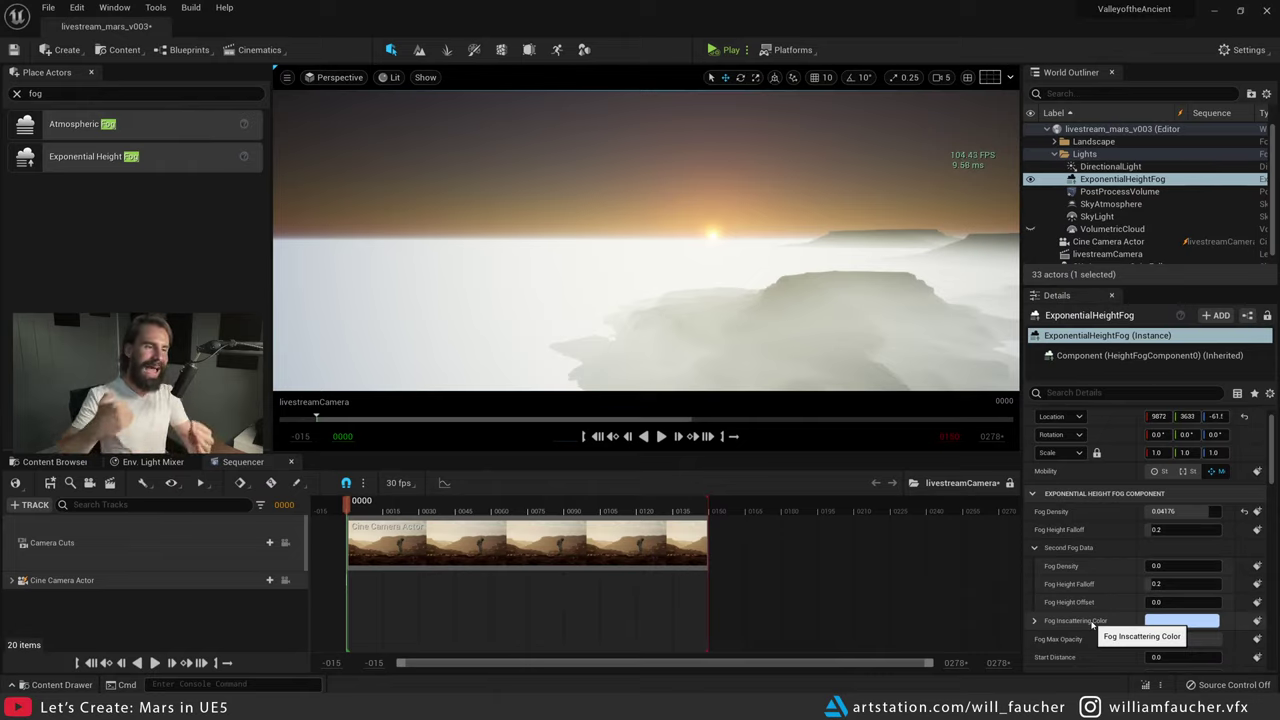
click(1158, 620)
drag(1064, 445, 1068, 540)
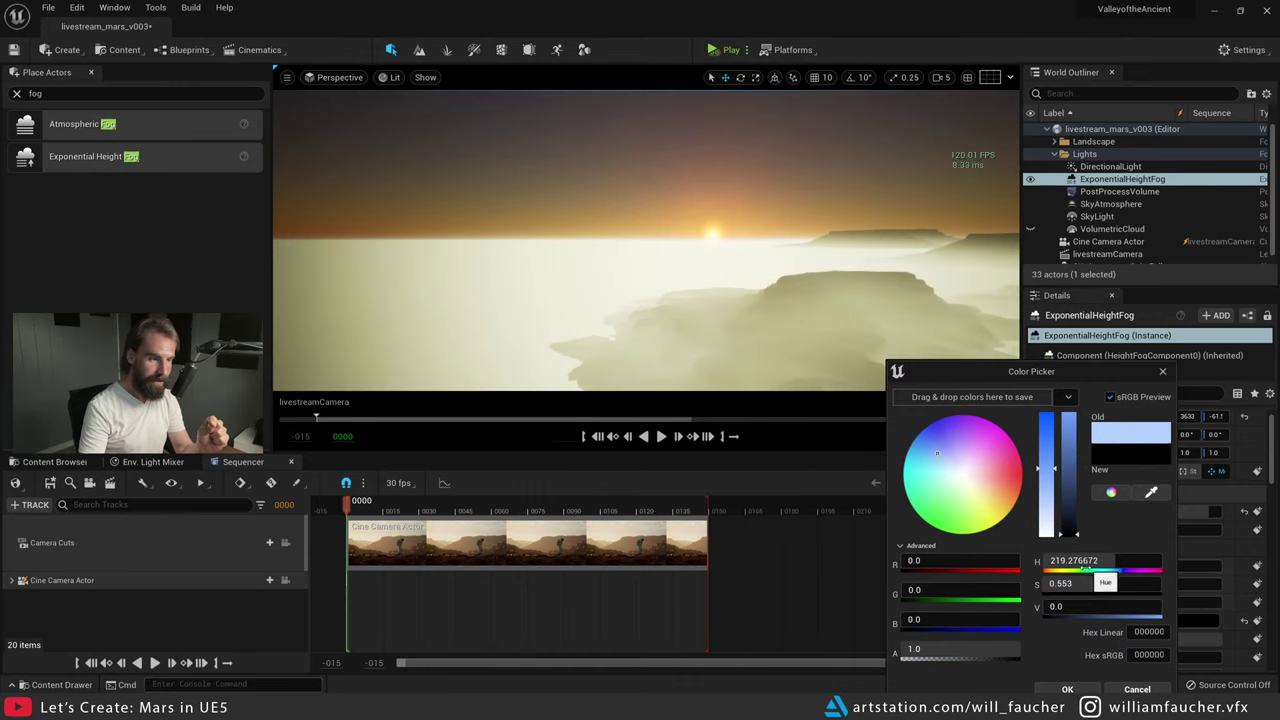
click(1068, 688)
- Set the fog's Directional Inscattering Color to black
scroll(1138, 585, down, 8)
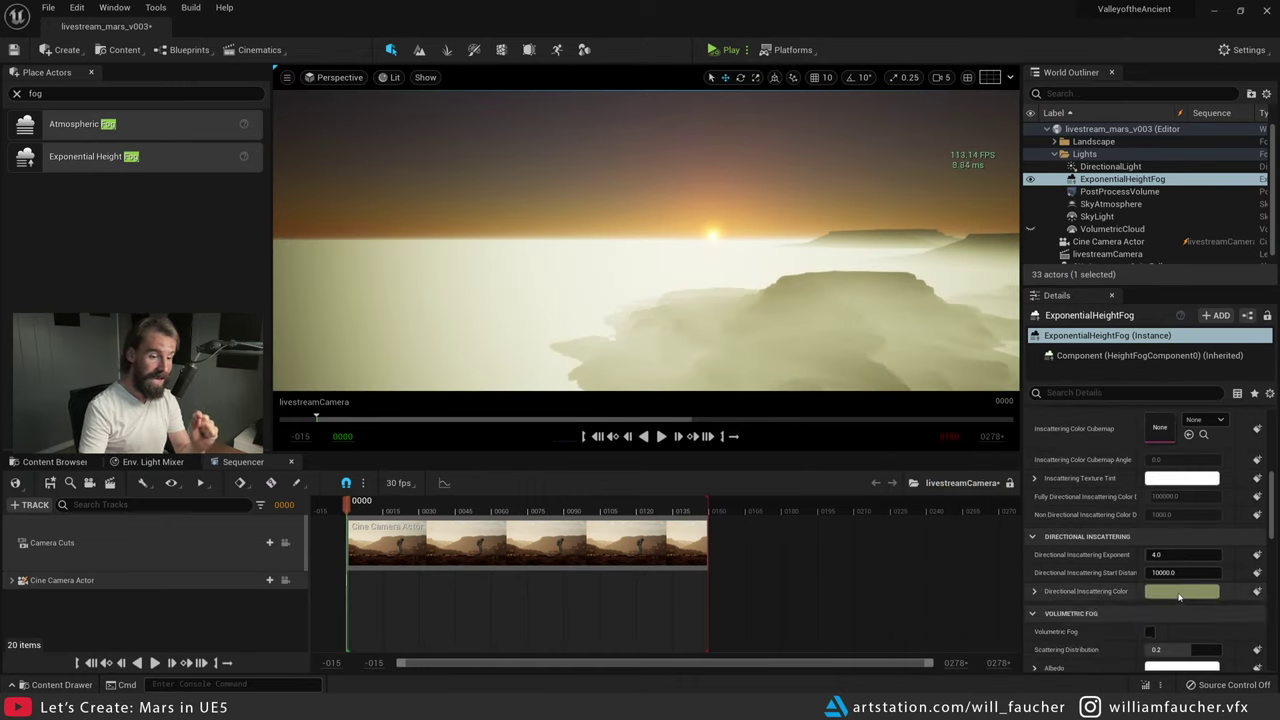
click(1177, 591)
drag(1093, 503, 1093, 540)
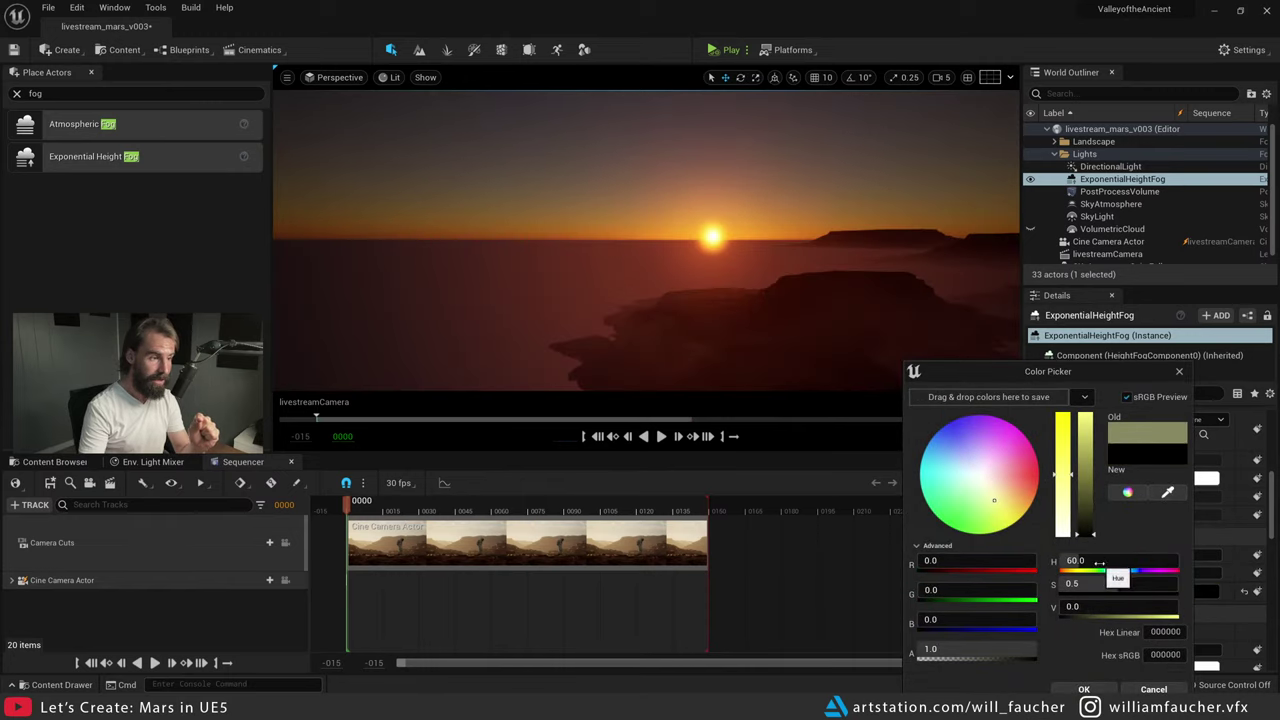
click(1084, 689)
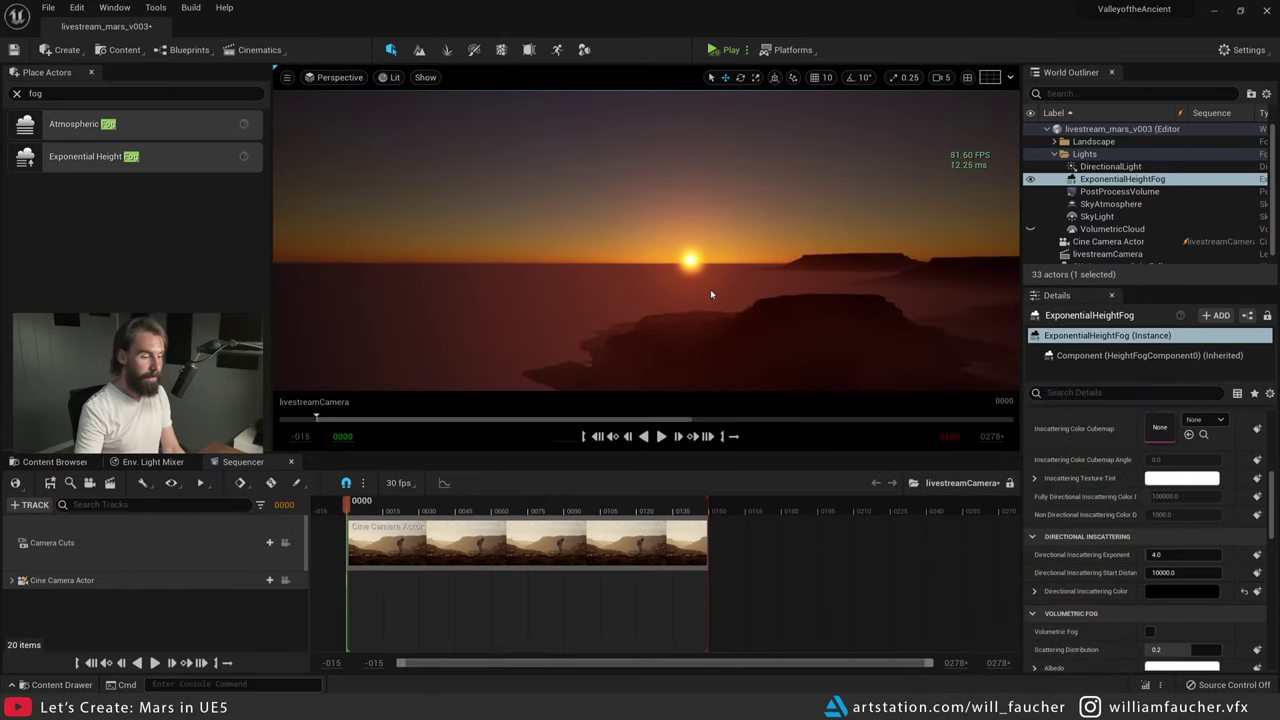
- Raise the sun above the horizon and look across the fog lit by the sky atmosphere
key(ctrl+l)
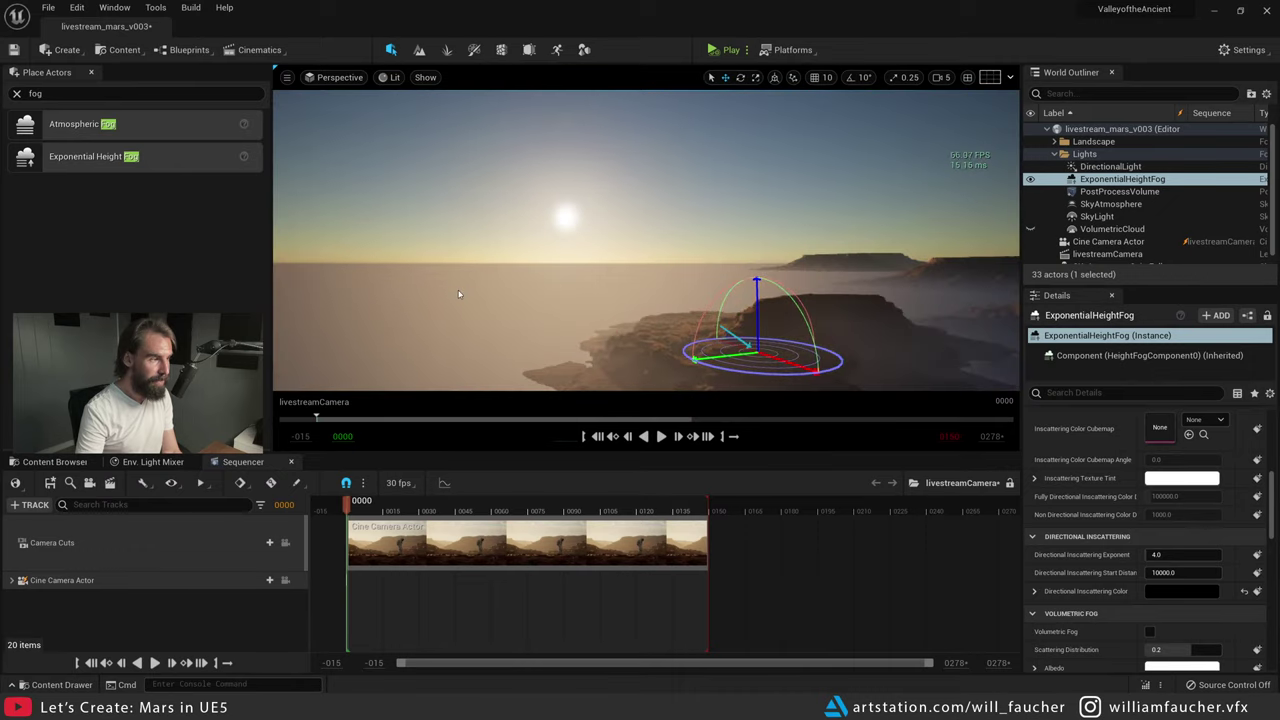
right_drag(459, 294, 351, 294)
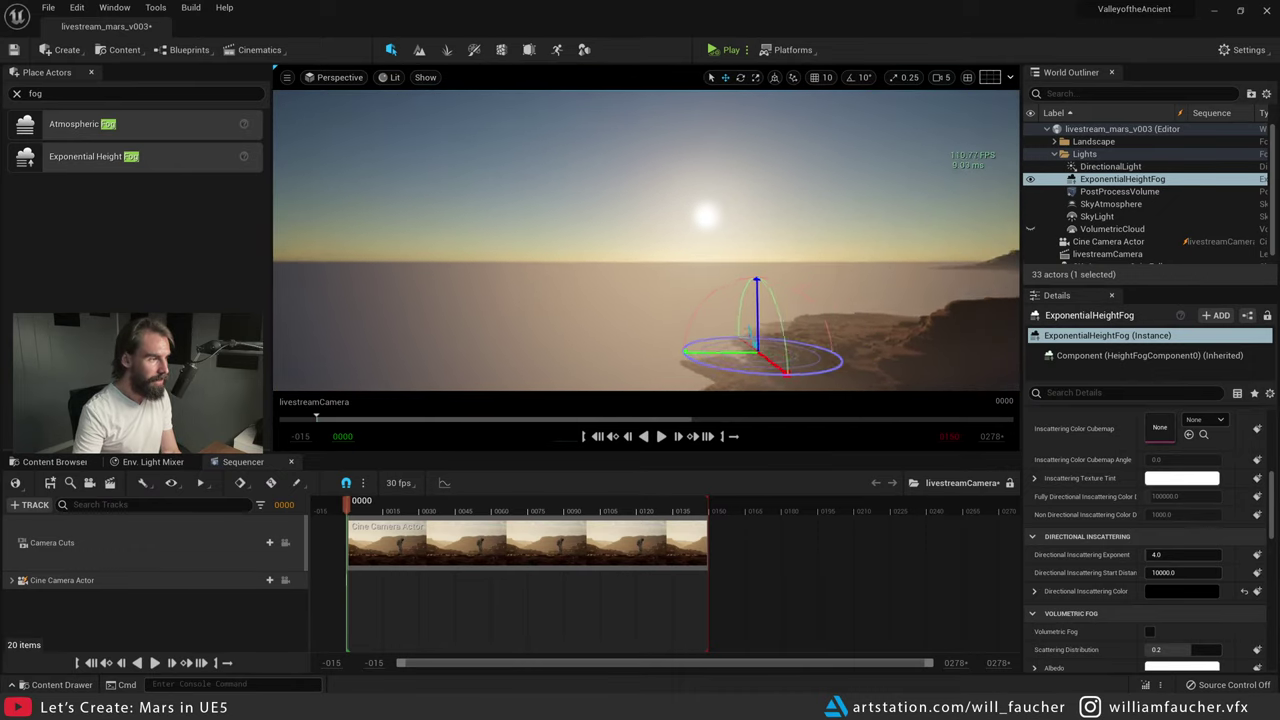
- Sweep the sun along, above and below the horizon to examine how the sky atmosphere colors the fog
key(ctrl+l)
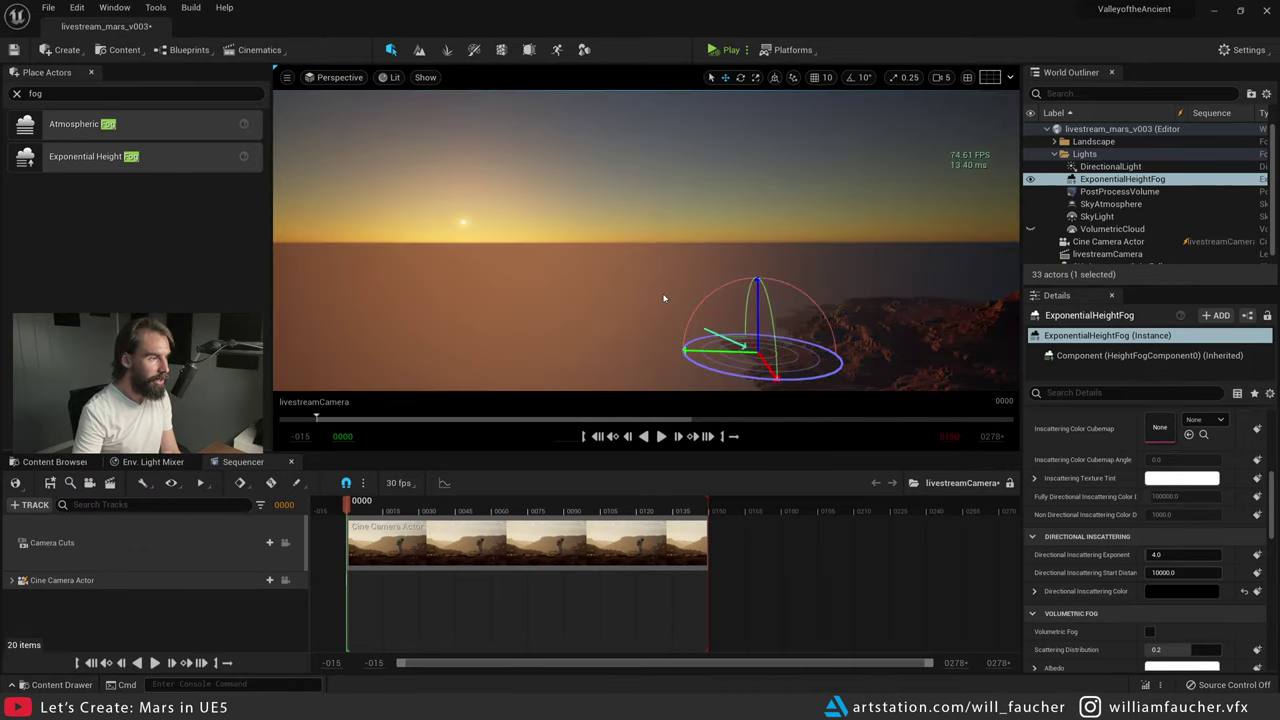
key(ctrl+l)
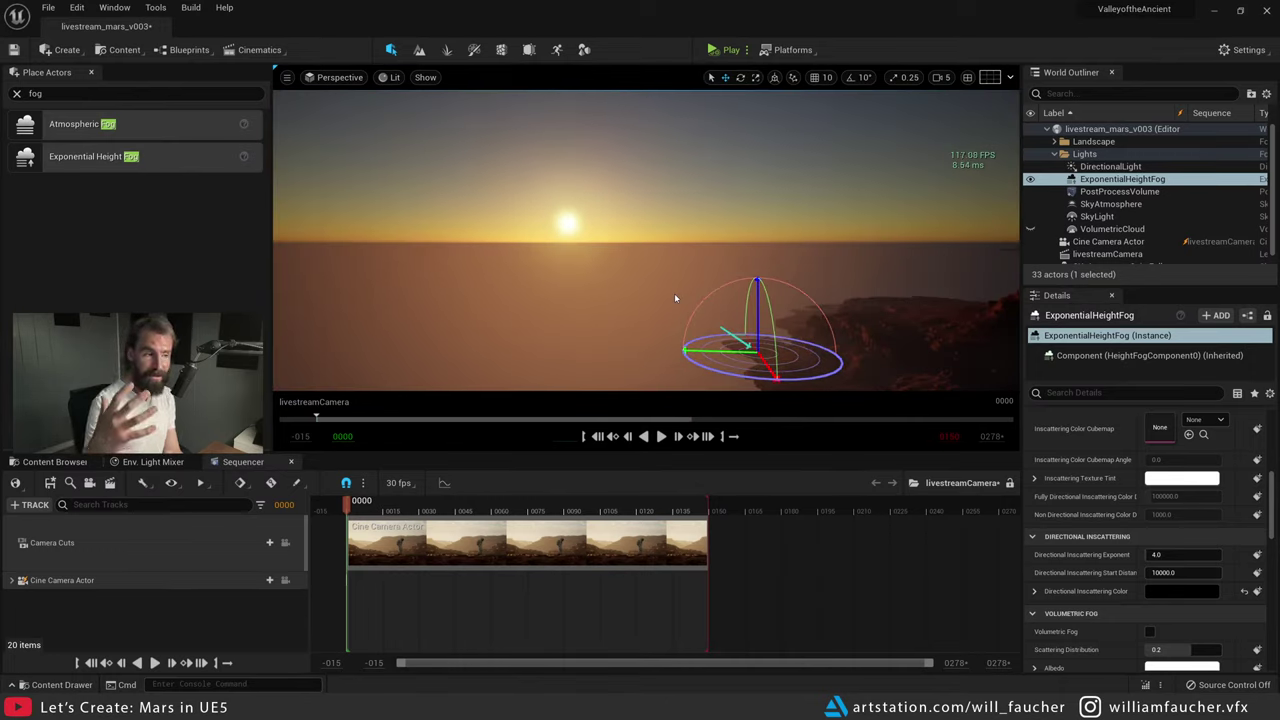
key(ctrl+l)
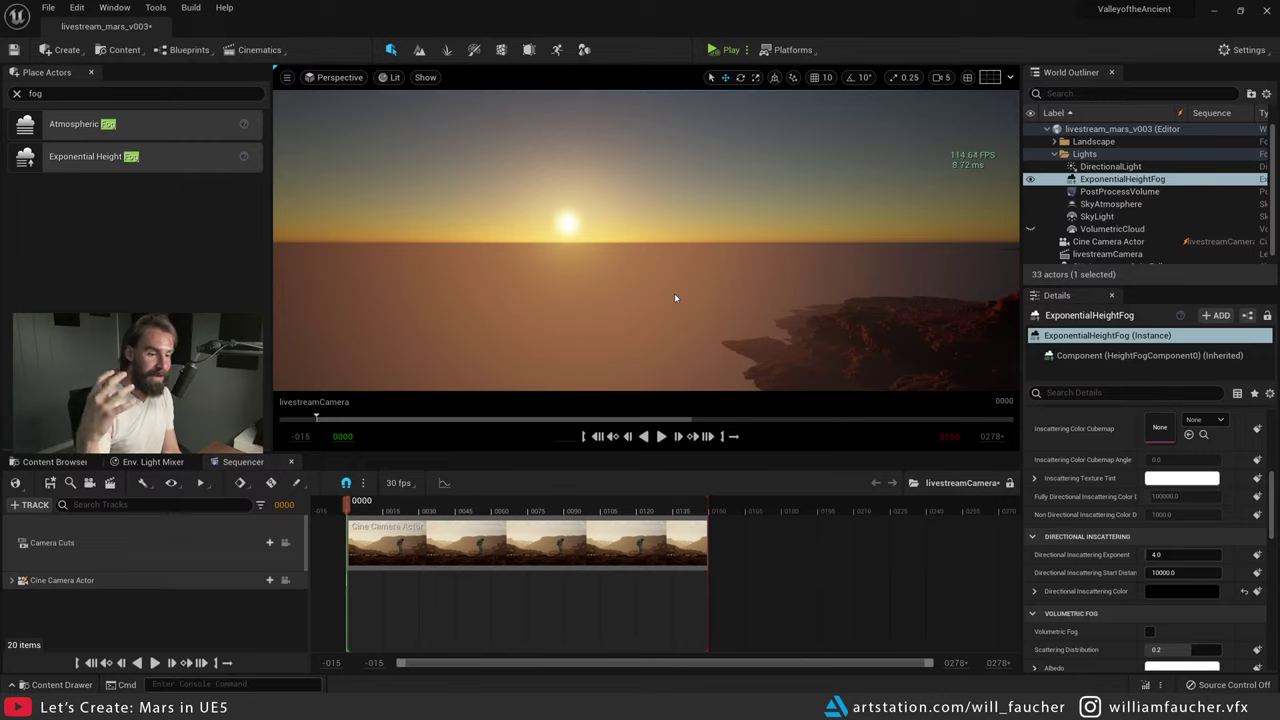
key(ctrl+l)
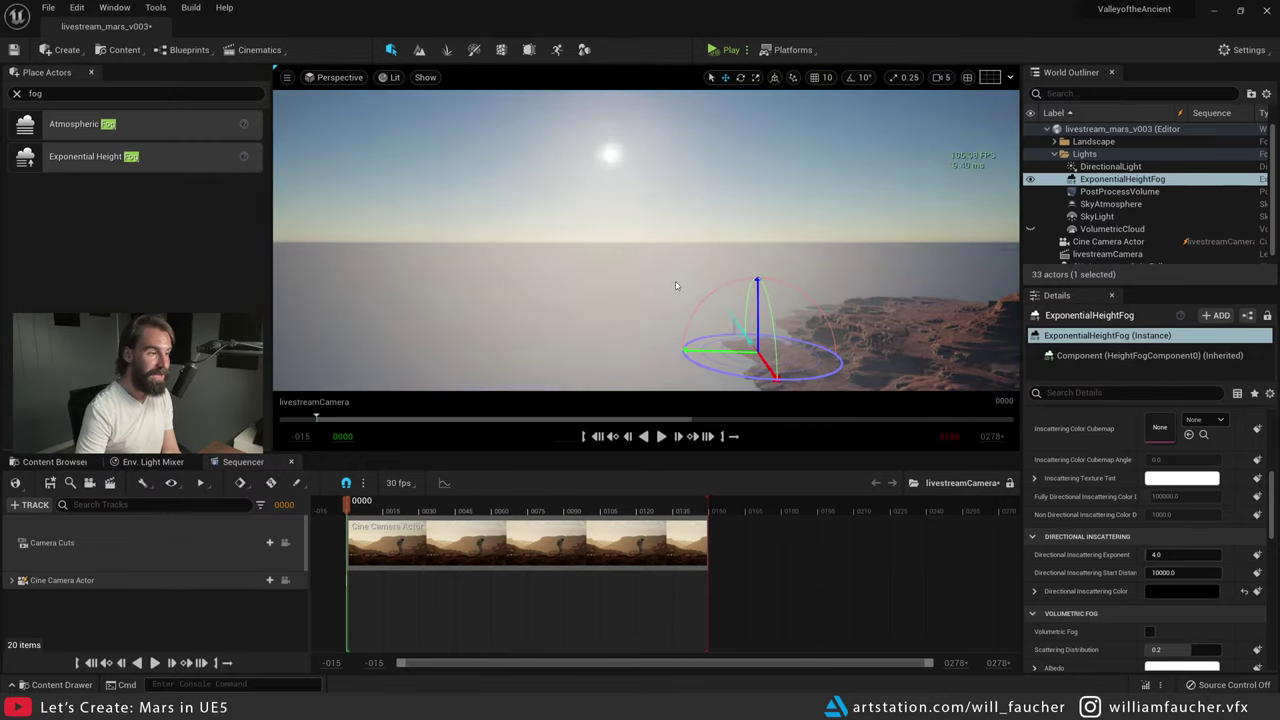
key(ctrl+l)
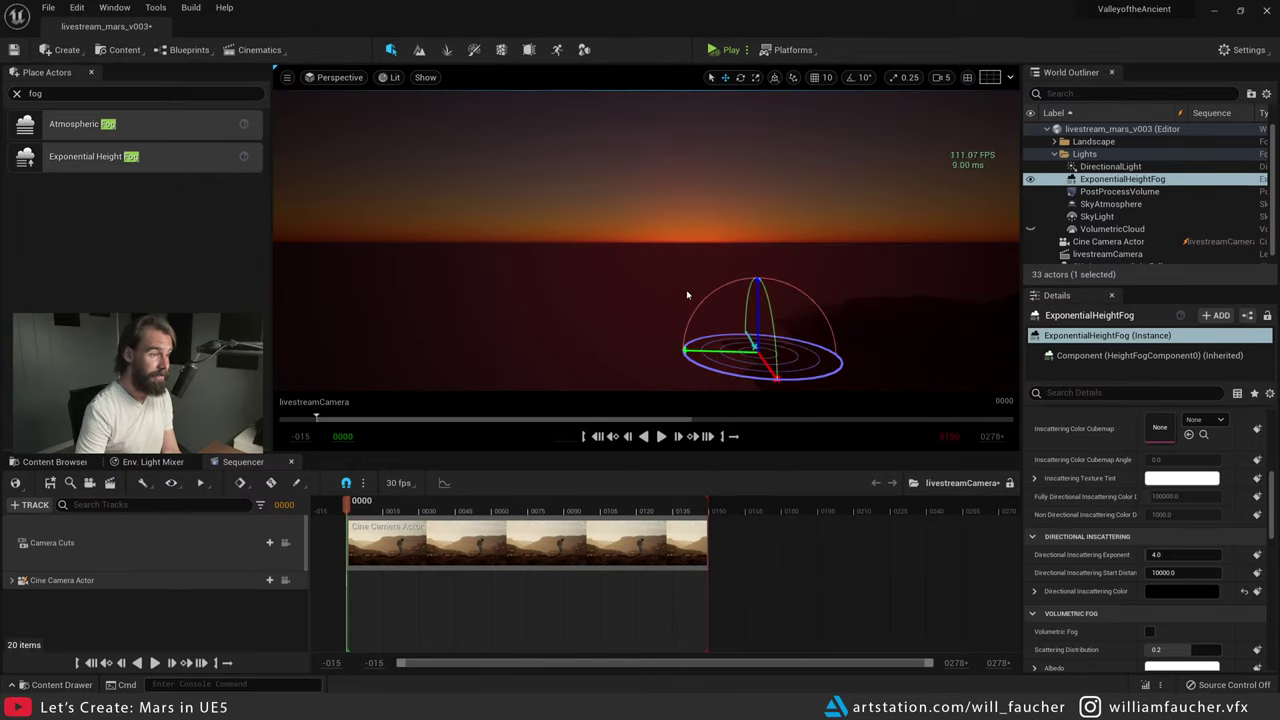
key(ctrl+l)
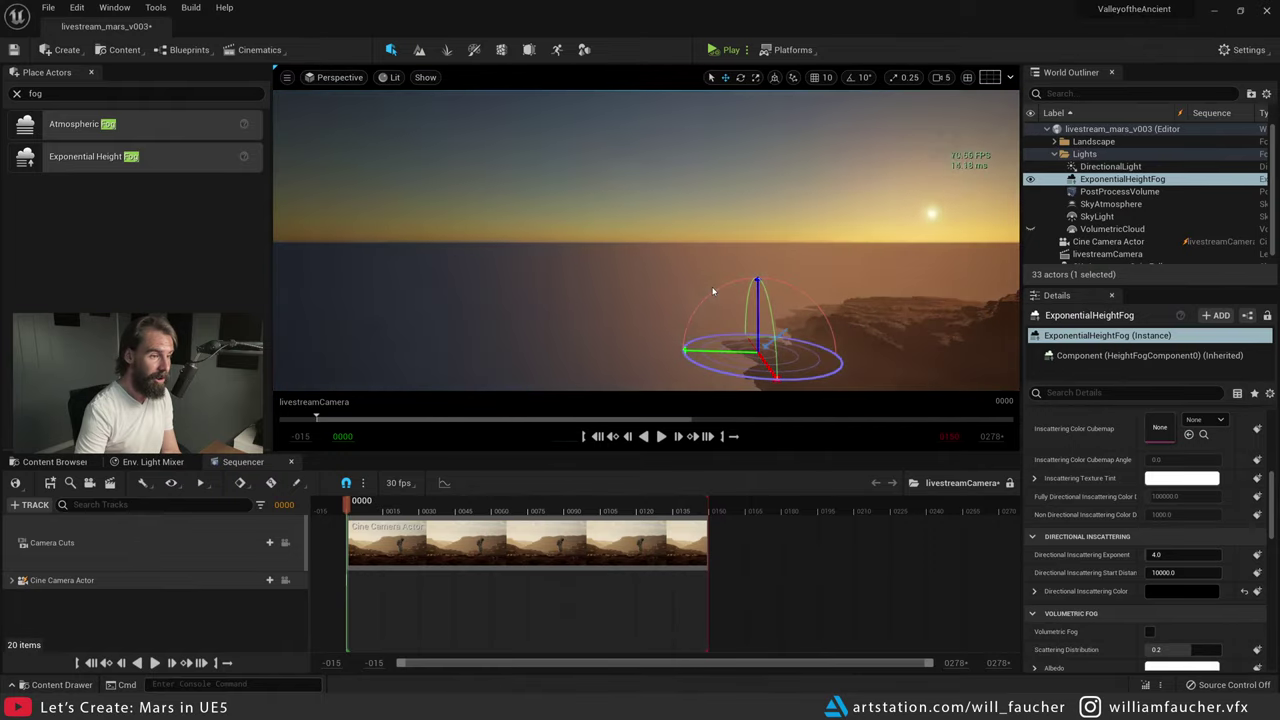
key(ctrl+l)
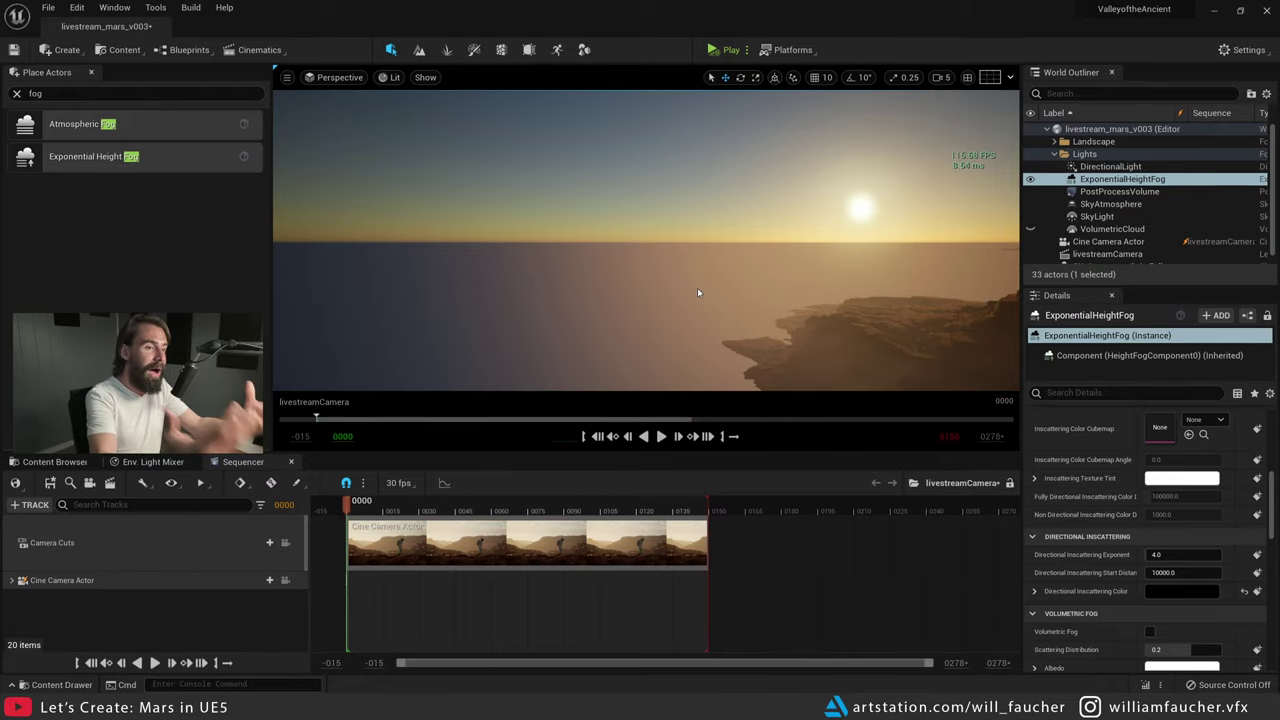
right_drag(781, 166, 870, 166)
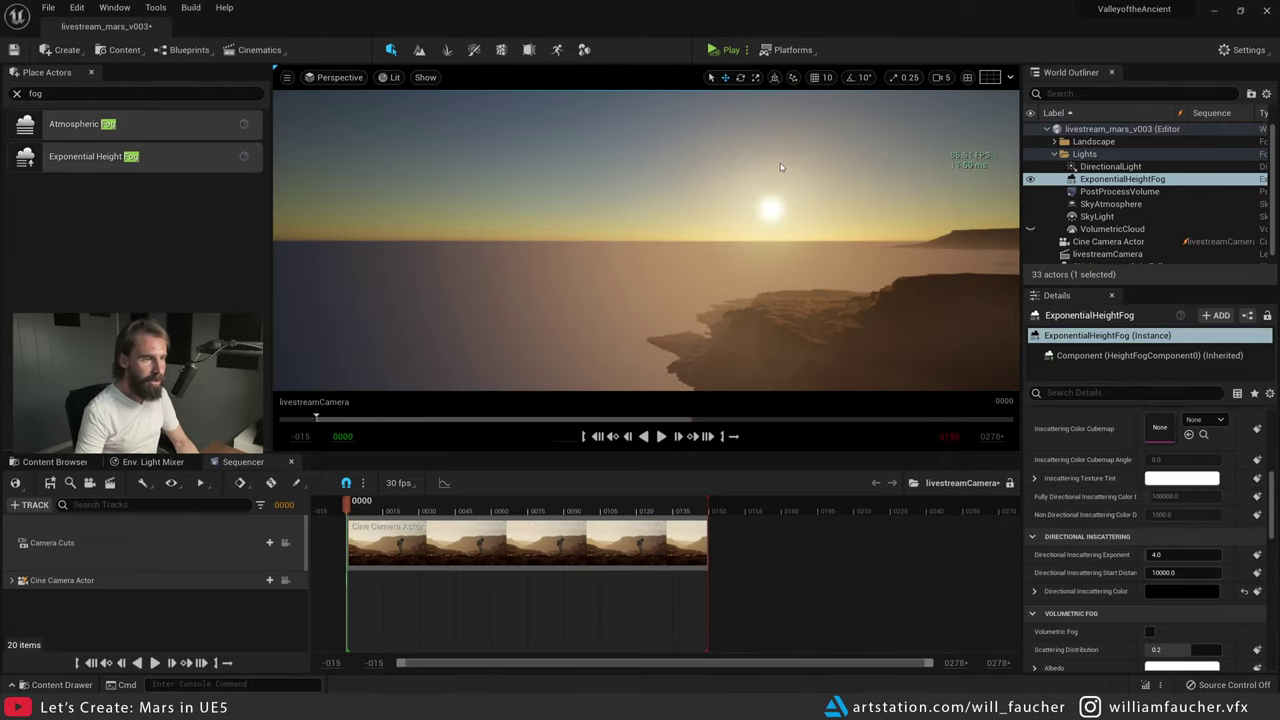
key(ctrl+l)
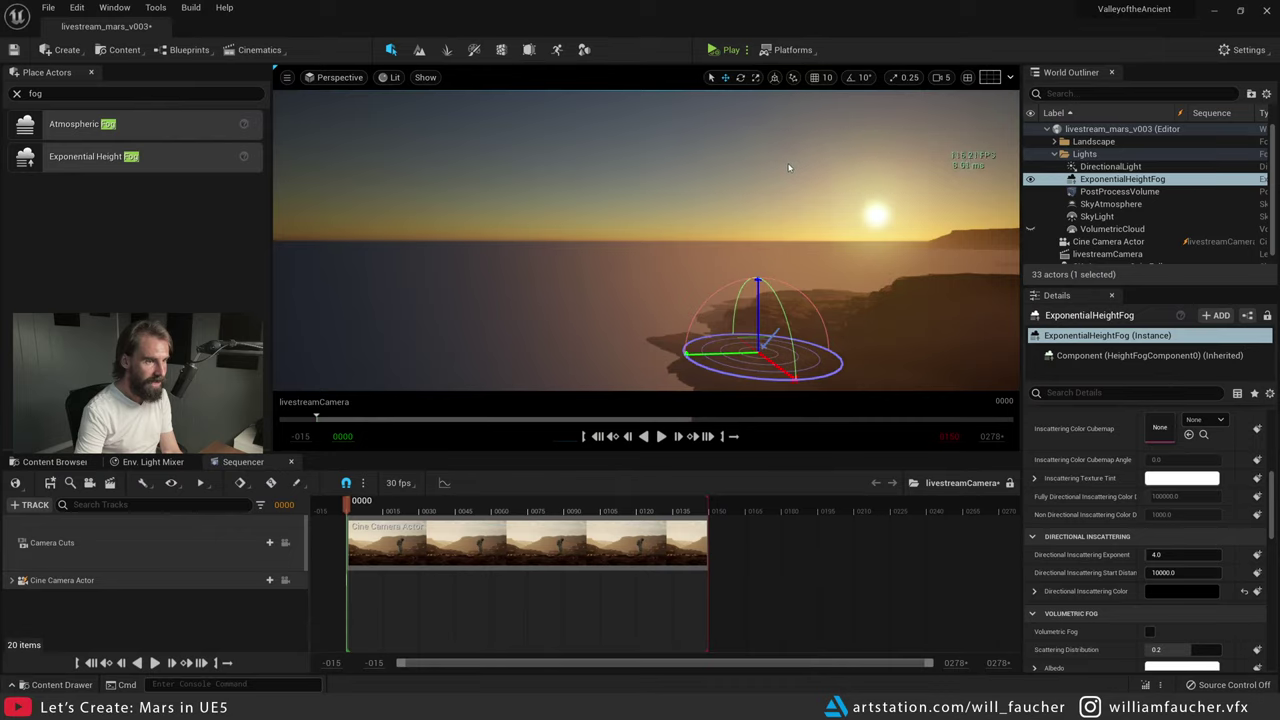
key(ctrl+l)
- Switch the exponential height fog off and on to compare the sunset landscape with and without it
click(1030, 179)
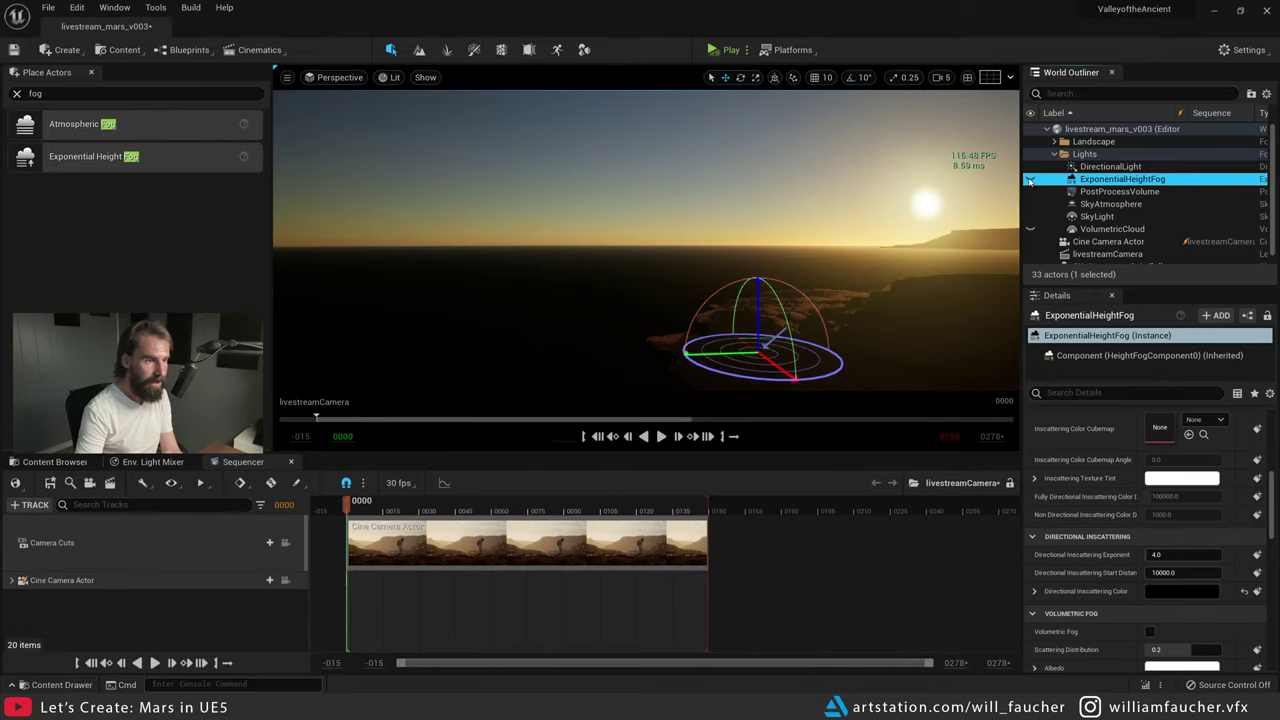
click(1030, 179)
click(1030, 179)
click(1030, 179)
click(1030, 179)
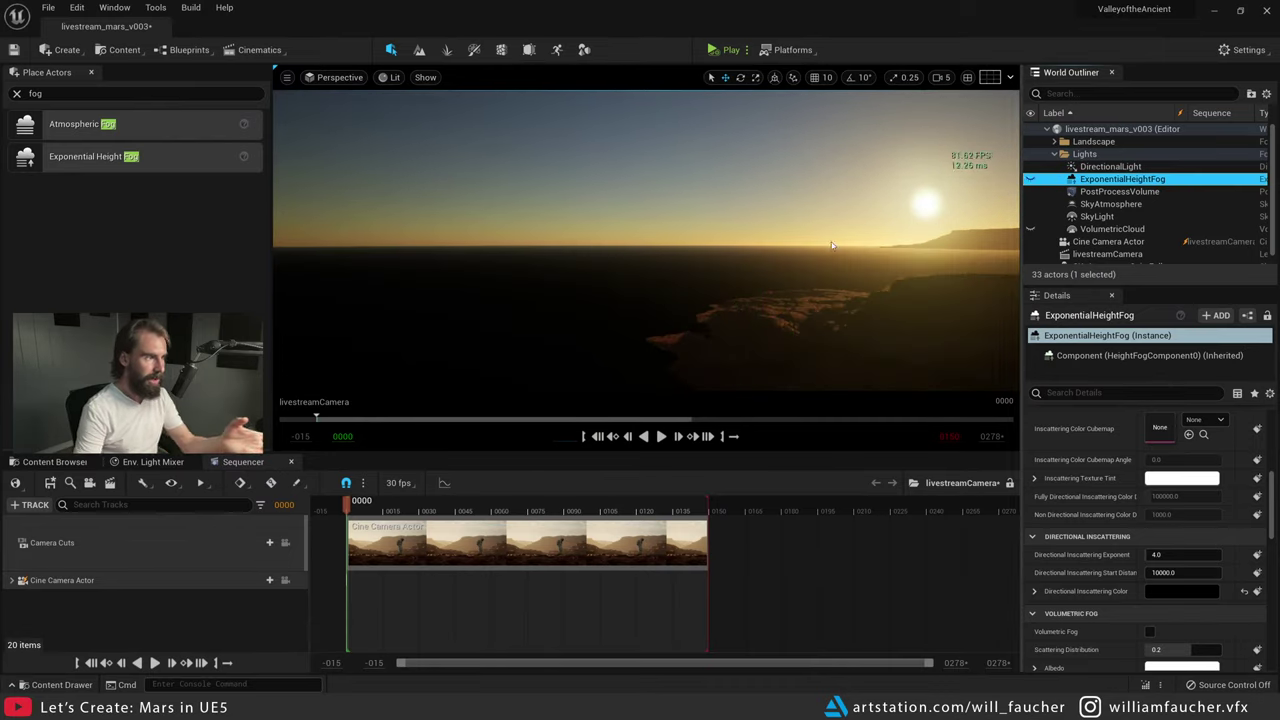
right_drag(371, 197, 280, 246)
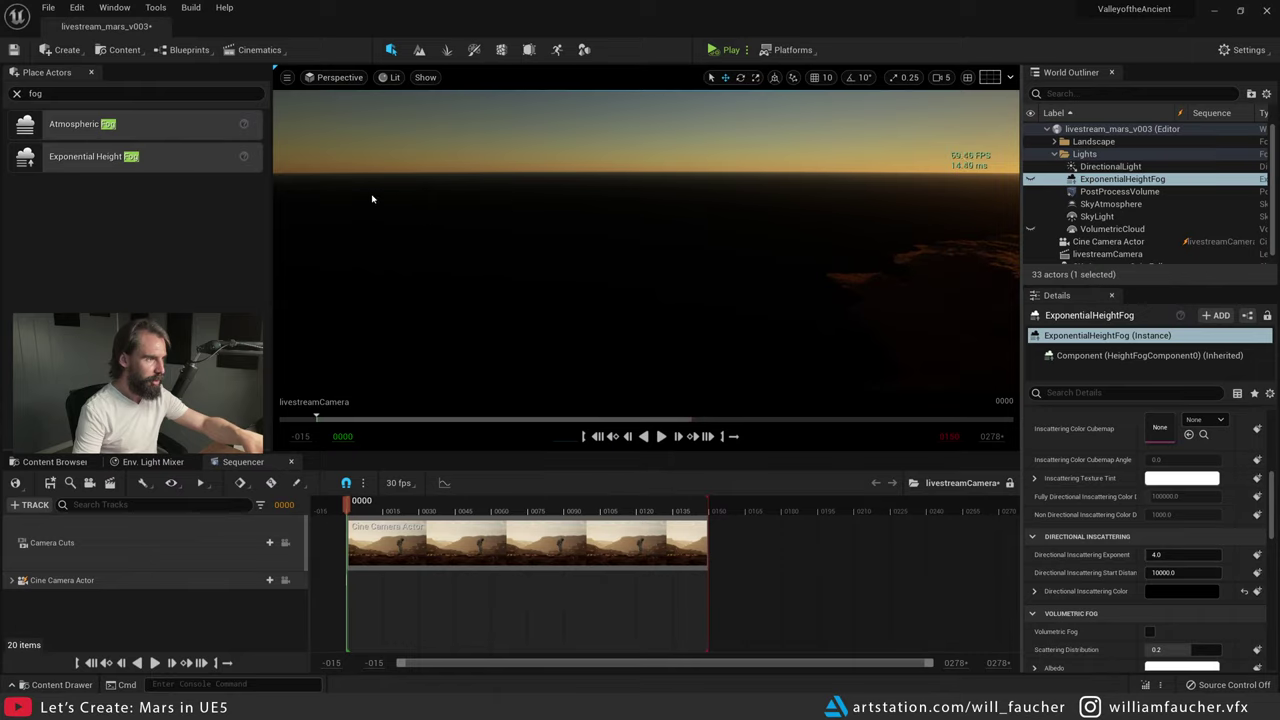
click(1030, 179)
right_drag(605, 231, 722, 195)
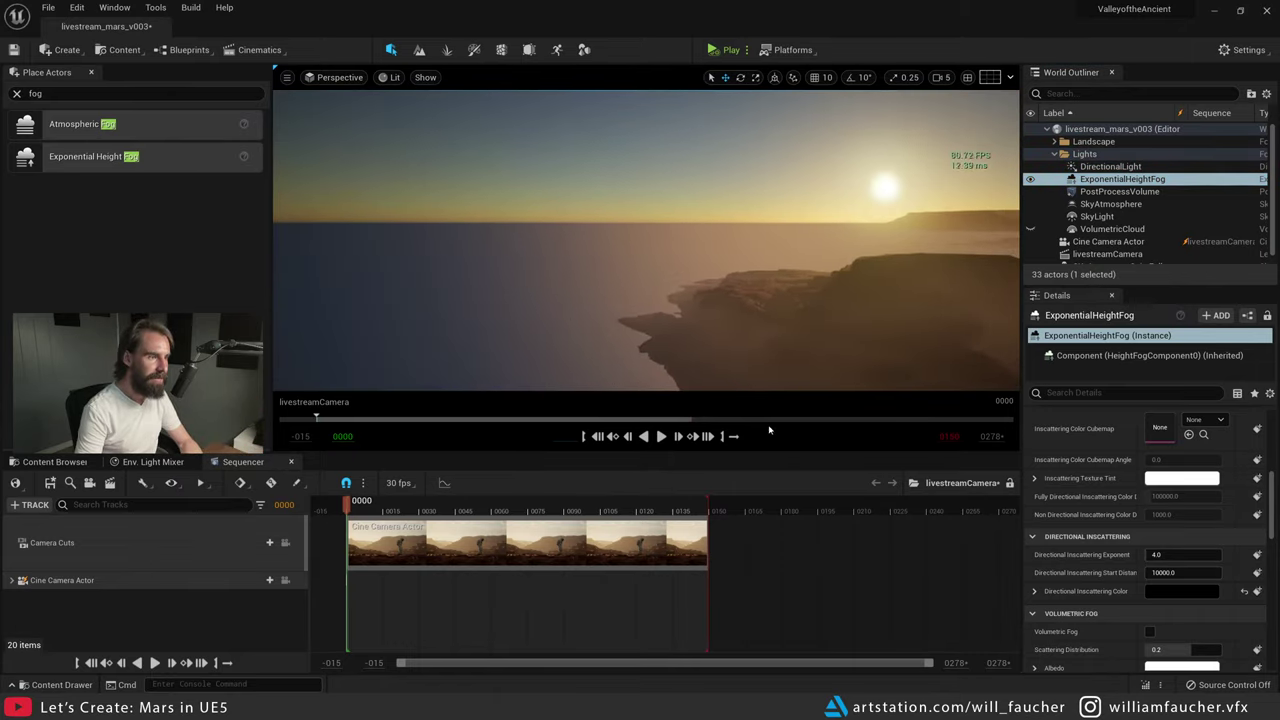
- Return to the Cine Camera Actor's view and lower the exponential height fog's Fog Density to about 0.00992
right_drag(828, 266, 951, 277)
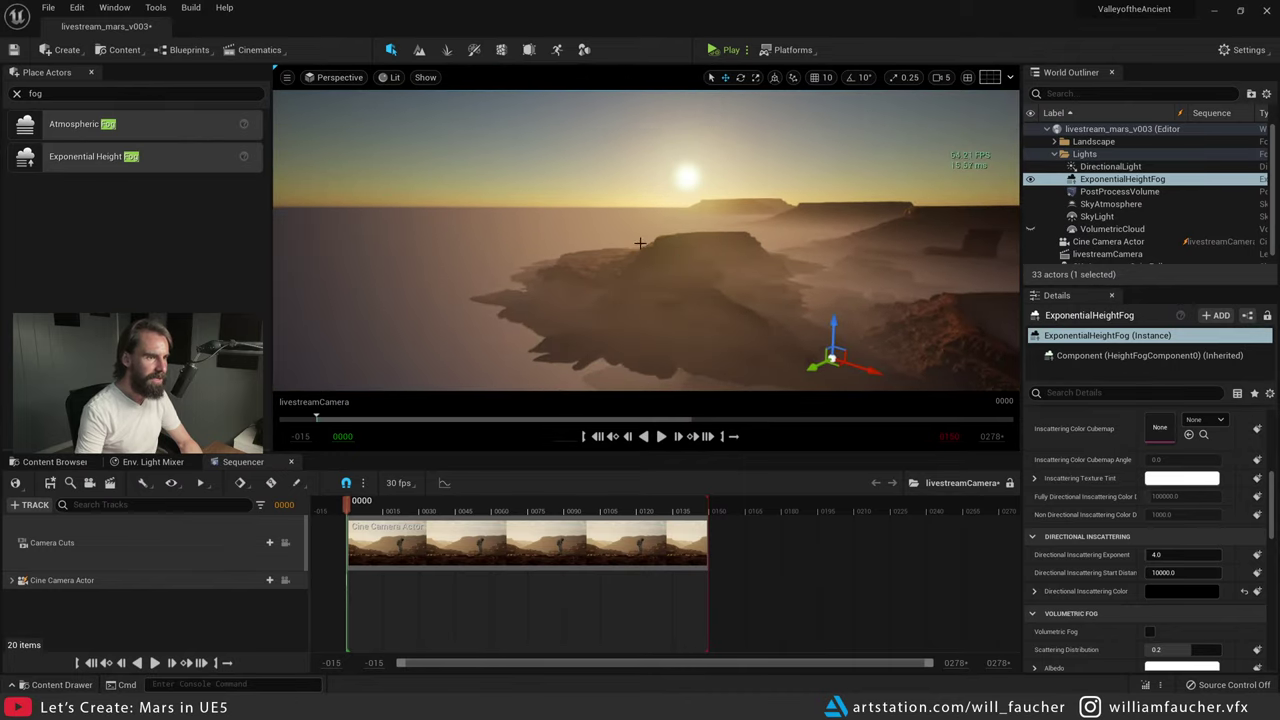
right_drag(640, 243, 690, 255)
click(286, 580)
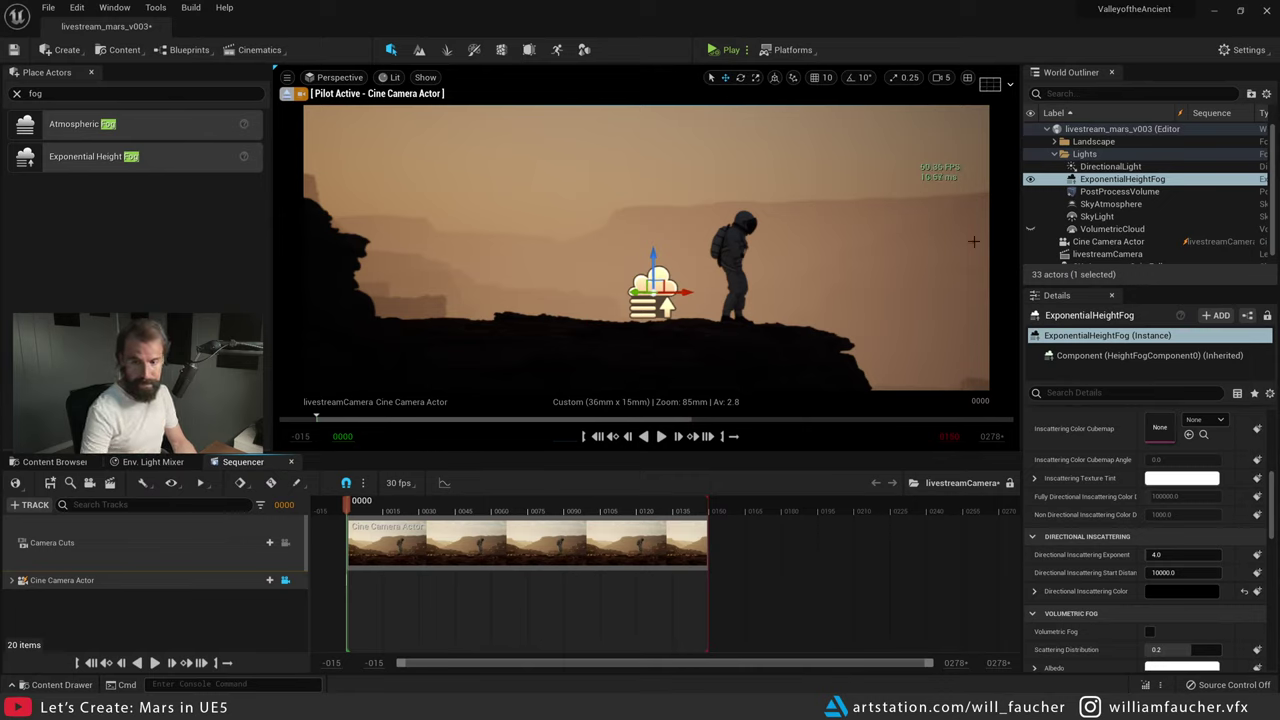
scroll(1191, 491, up, 5)
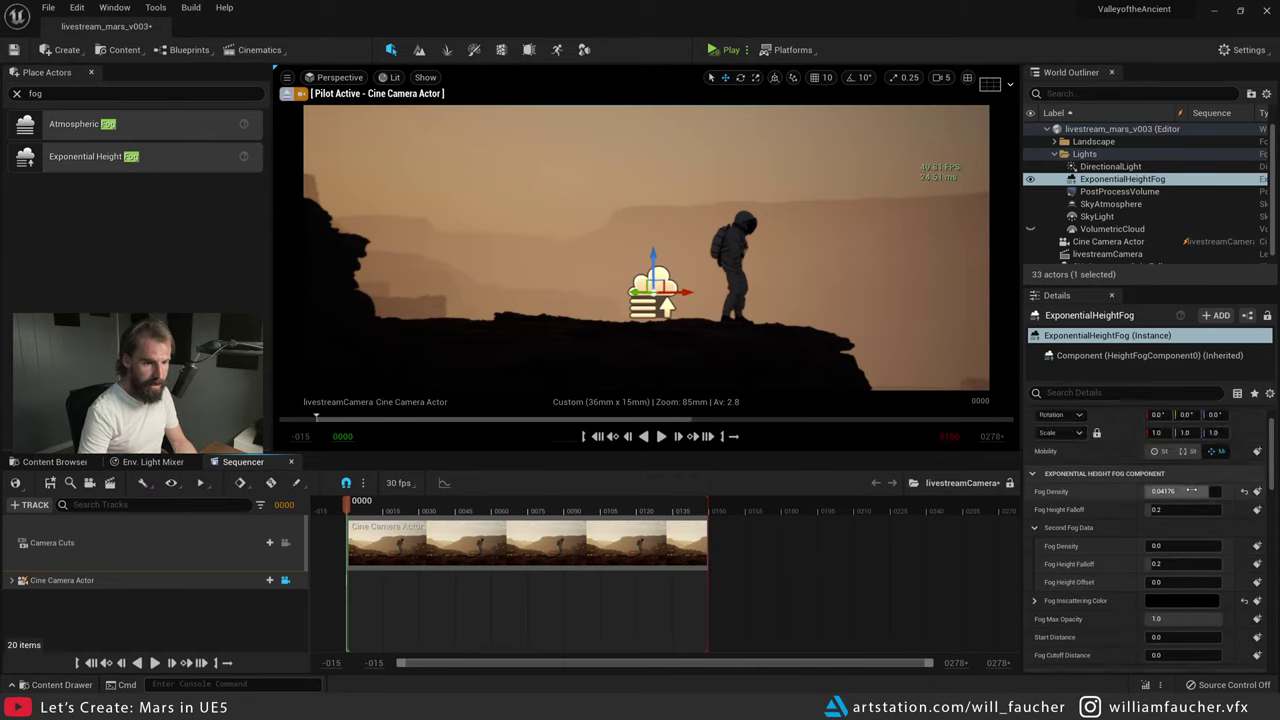
drag(1191, 491, 1150, 491)
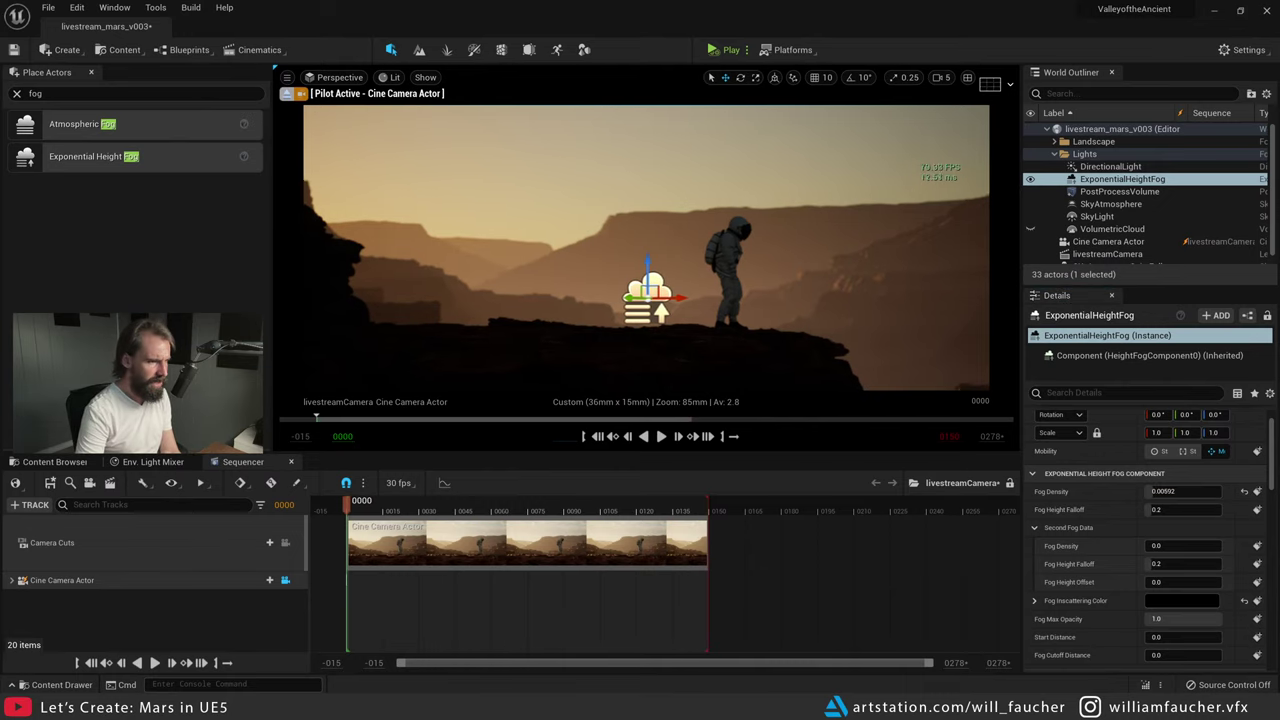
- Reframe the astronaut on the cliff edge with the cine camera and place the sun high in the sky behind the astronaut's back
right_click(819, 324)
click(760, 316)
right_click(752, 308)
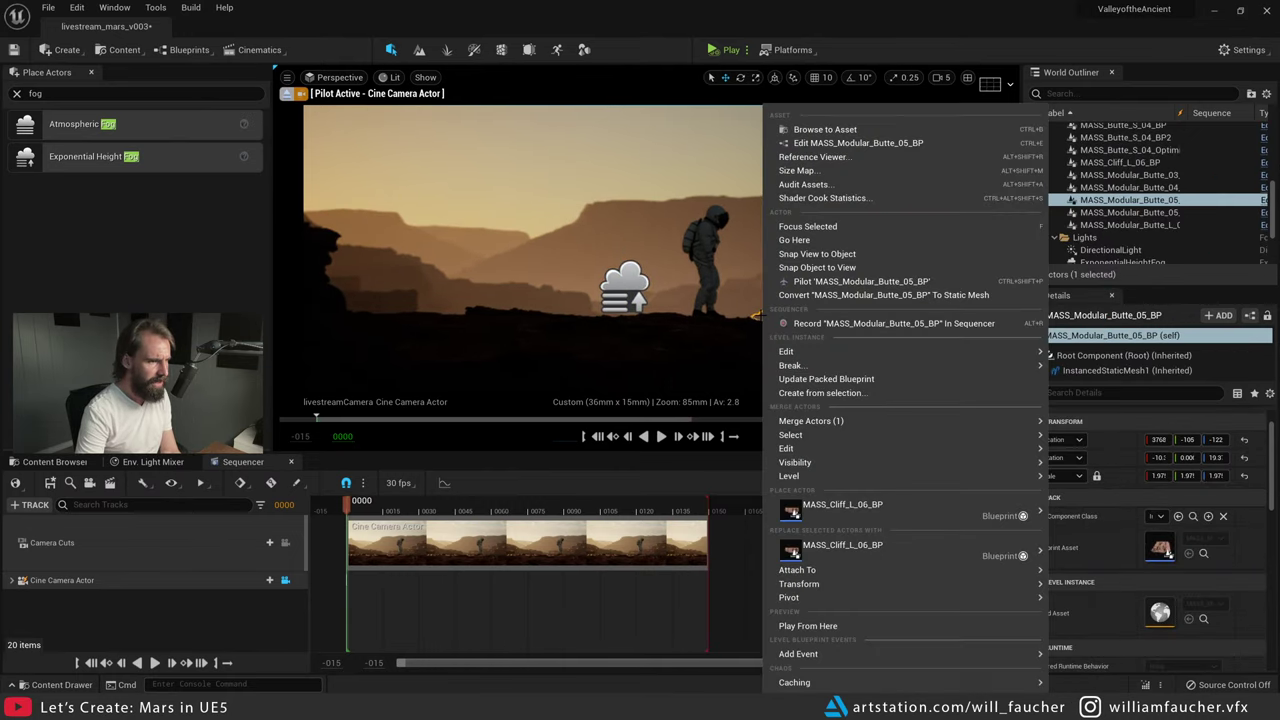
click(750, 308)
right_drag(750, 308, 784, 314)
key(Escape)
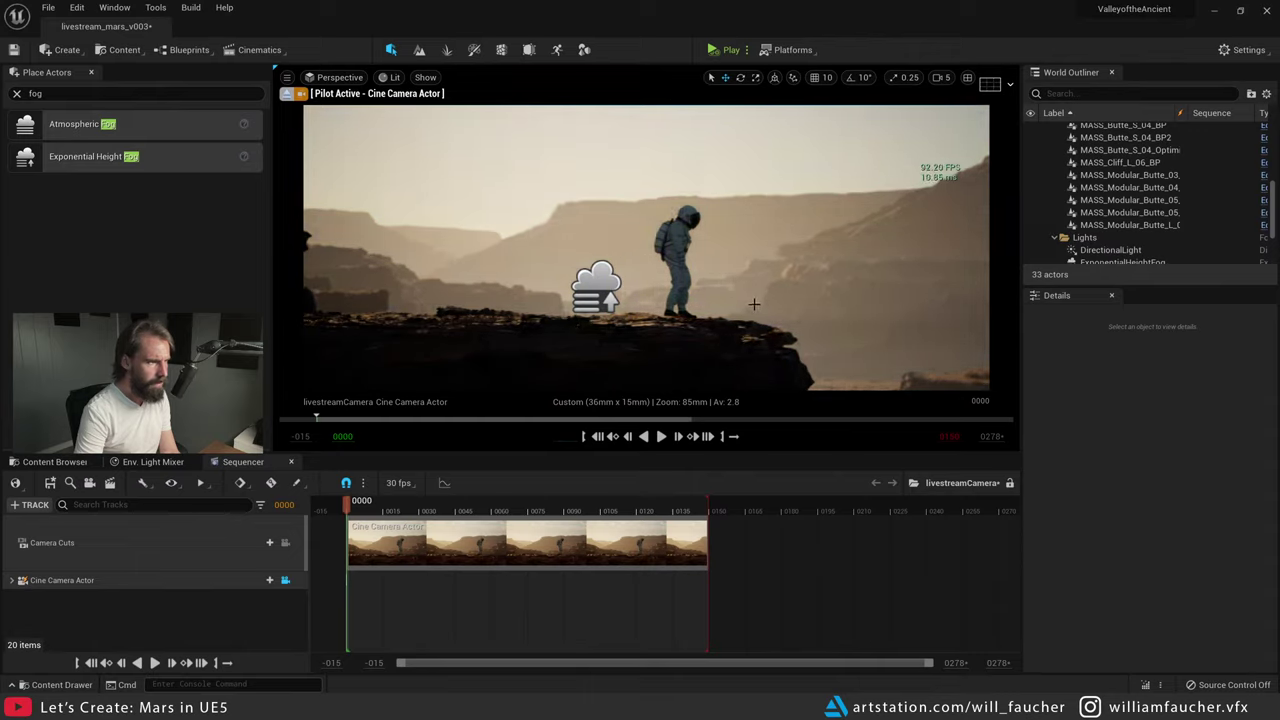
right_drag(754, 305, 748, 272)
key(q)
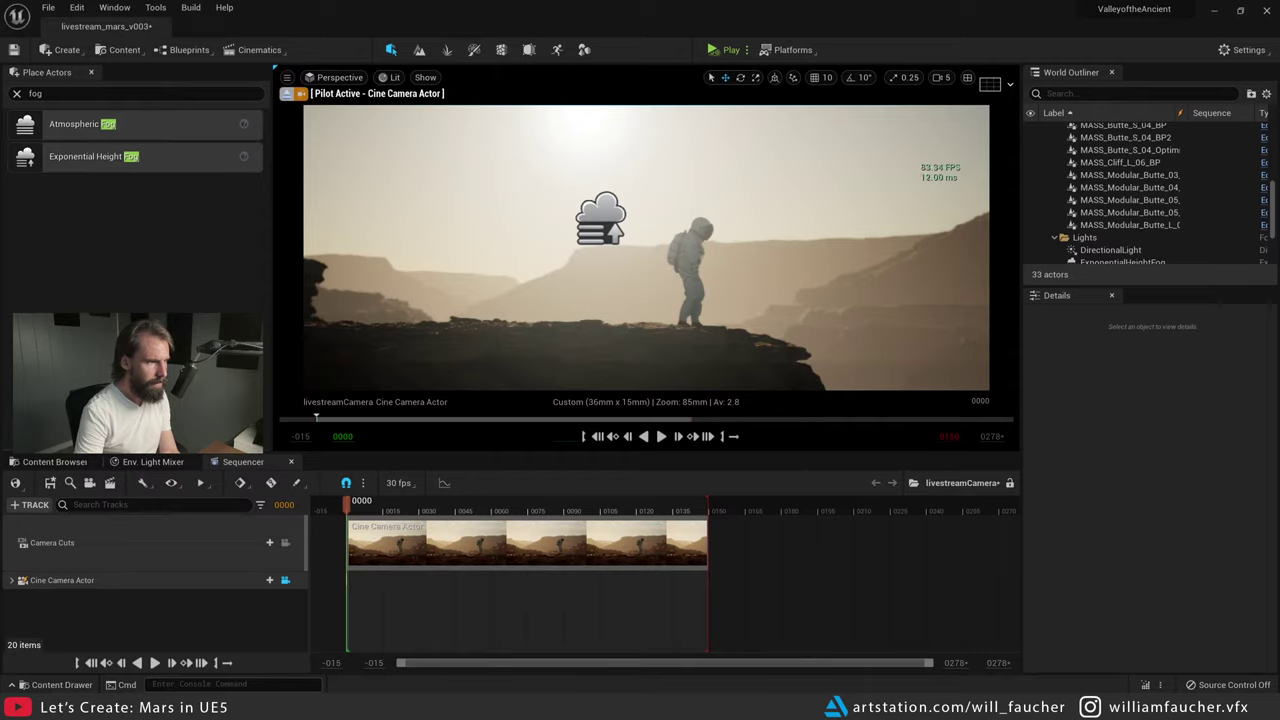
key(ctrl+l)
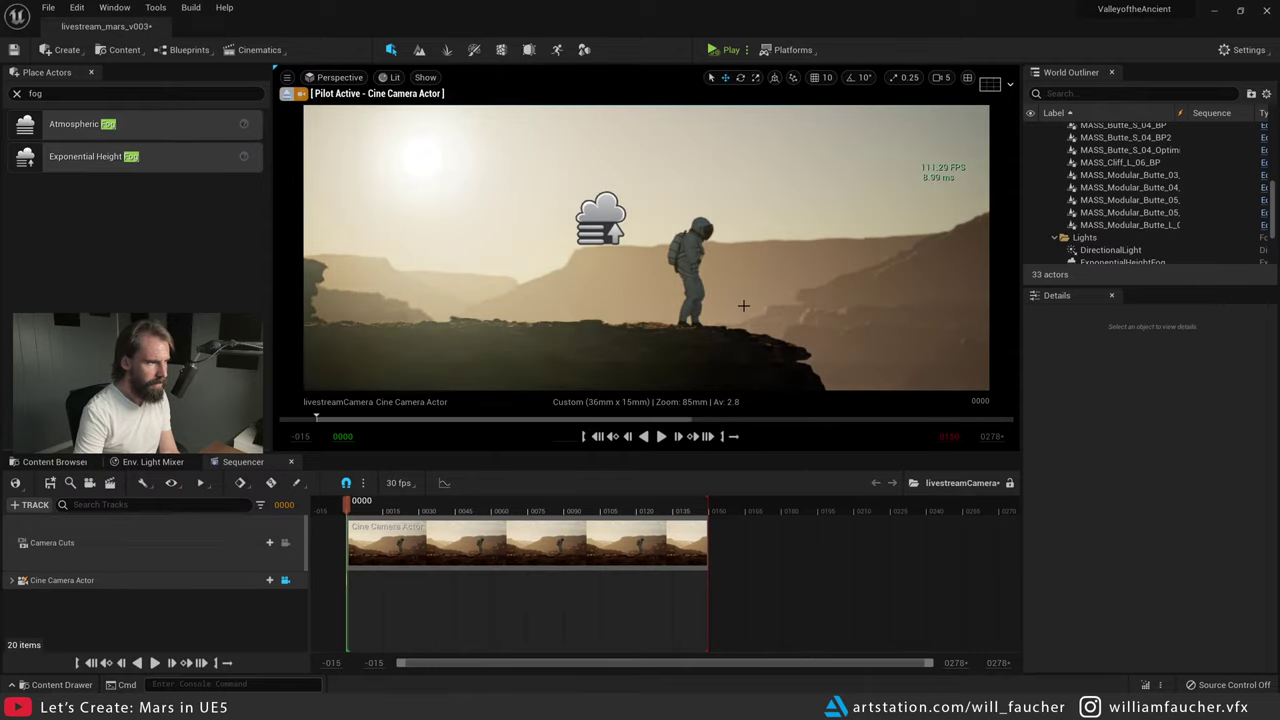
- Rotate the astronaut on the cliff about its vertical axis to about -112°
click(693, 268)
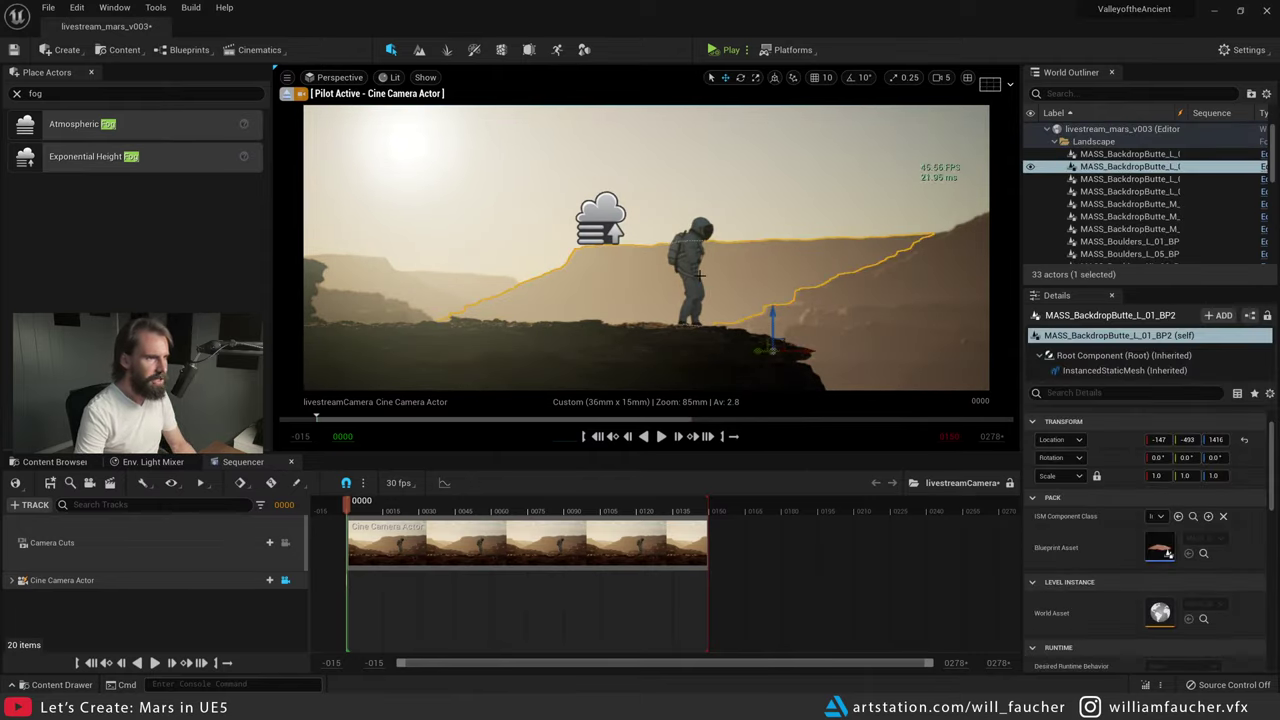
key(e)
drag(700, 329, 732, 330)
- Collapse the Landscape folder and make the volumetric clouds visible in the shot
scroll(1100, 190, up, 5)
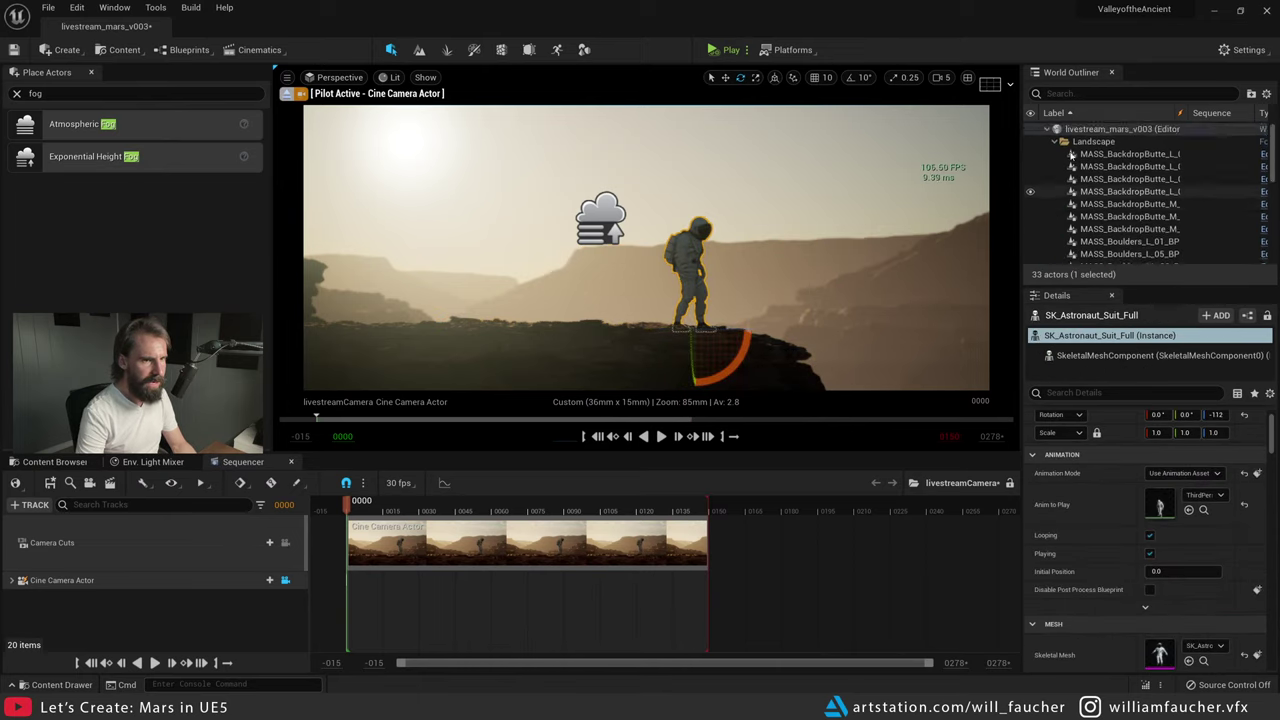
click(1054, 142)
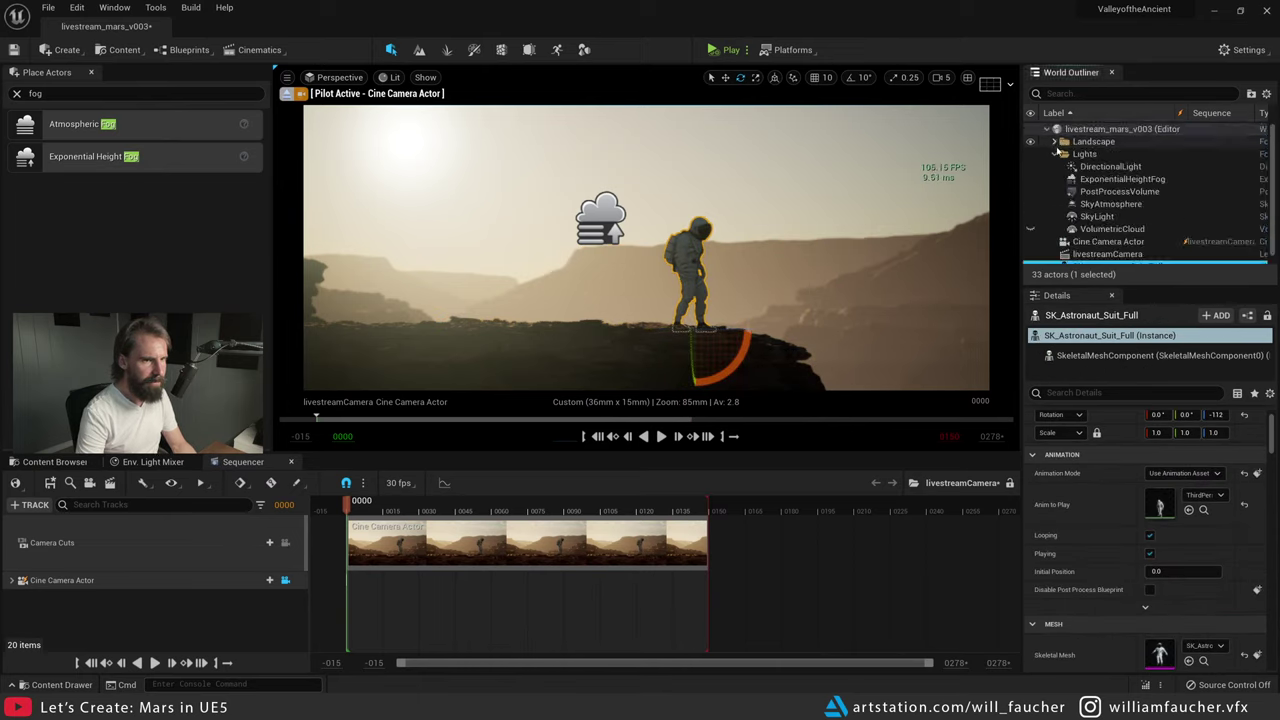
click(1030, 229)
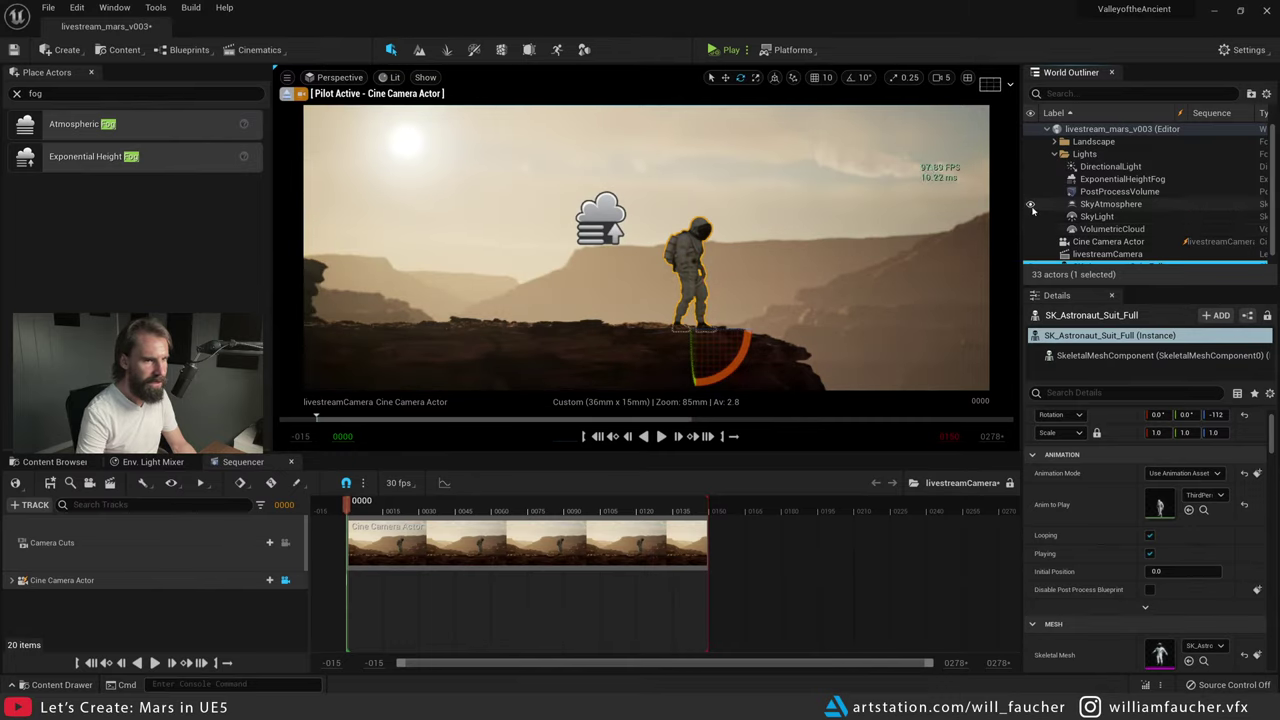
- Toggle the exponential height fog's visibility repeatedly to compare its effect on the cloudy camera shot
click(1031, 180)
click(1031, 180)
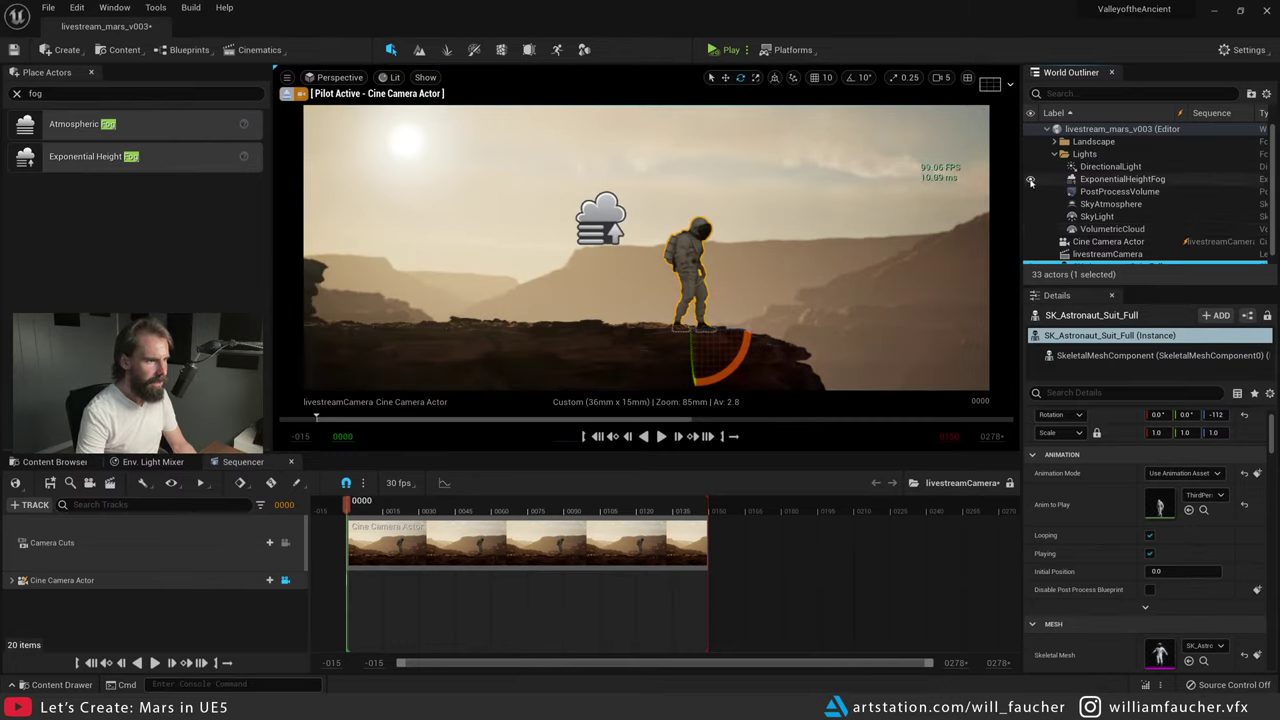
click(1031, 180)
click(1031, 180)
click(1031, 180)
click(1031, 180)
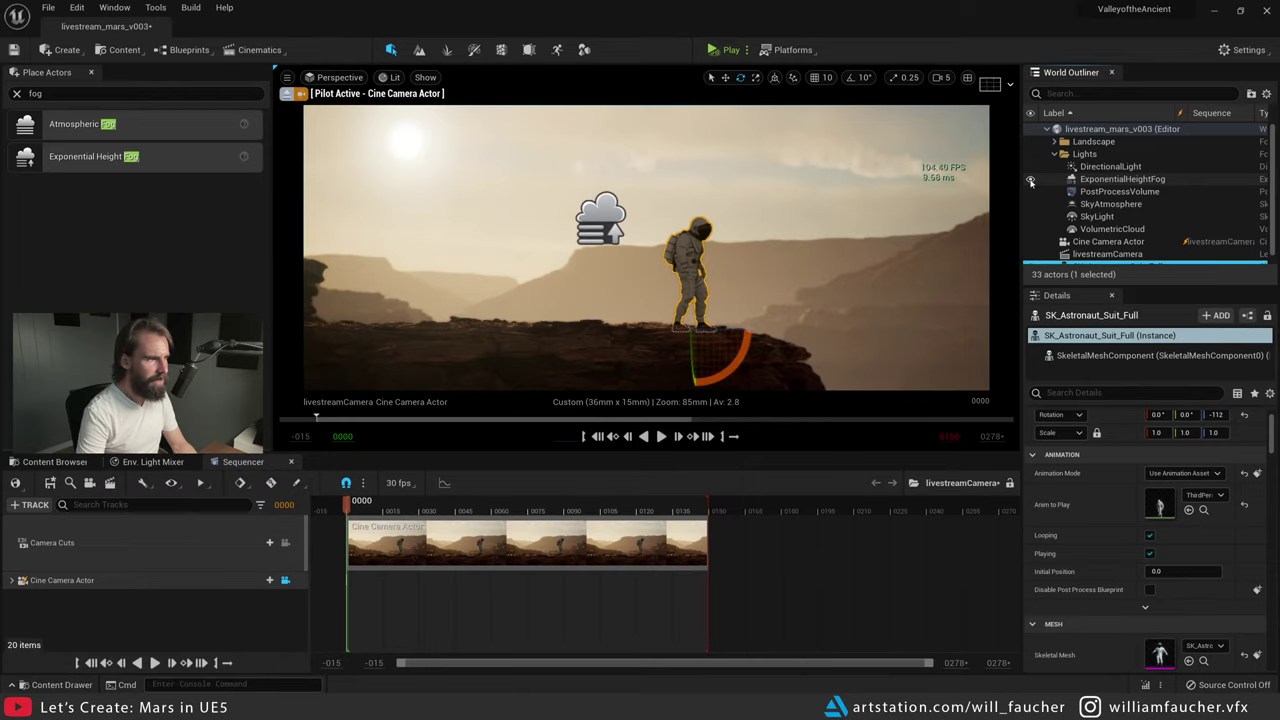
click(1031, 180)
click(1031, 180)
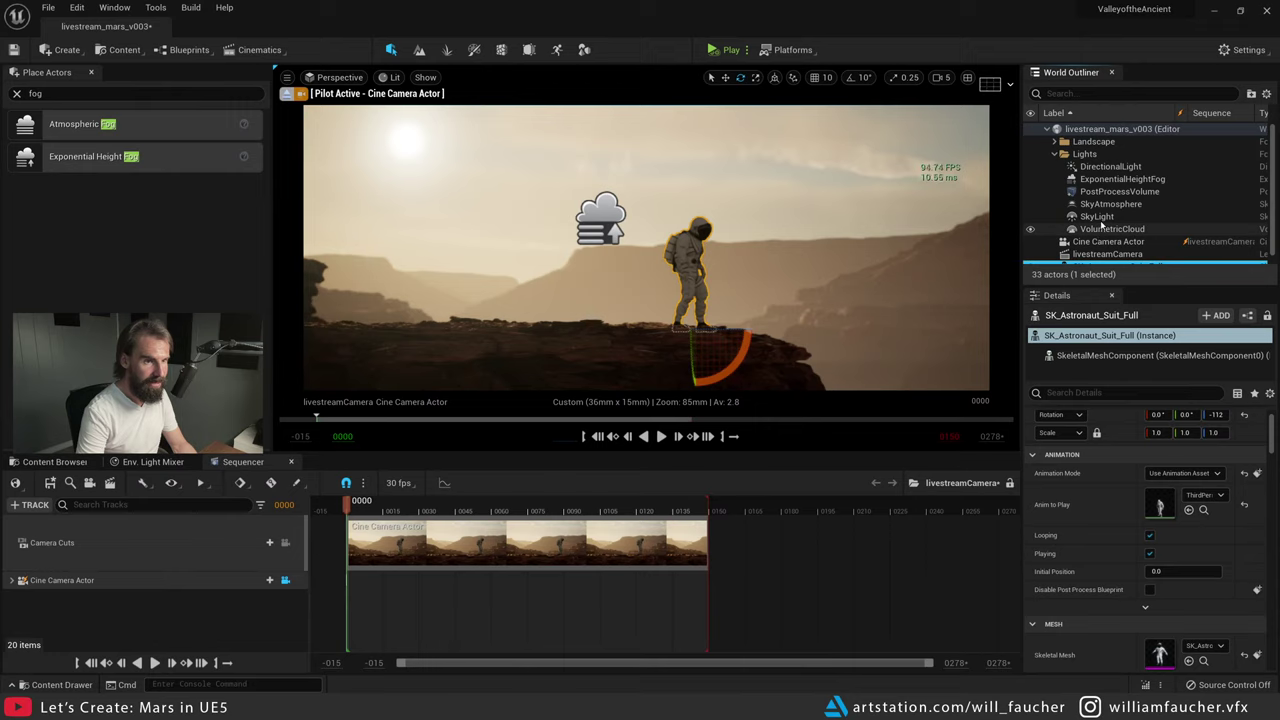
- Lower the exponential height fog's Fog Density to about 0.0024 and review its inscattering settings
click(1120, 179)
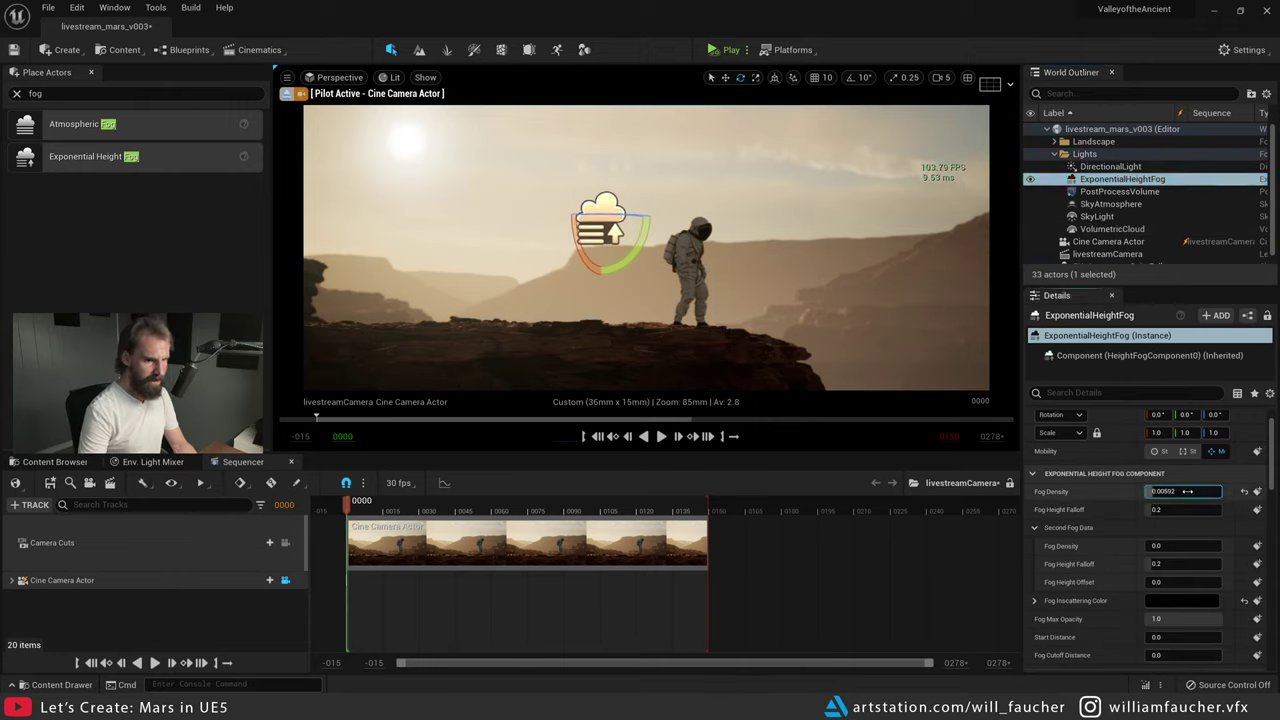
drag(1188, 491, 1168, 491)
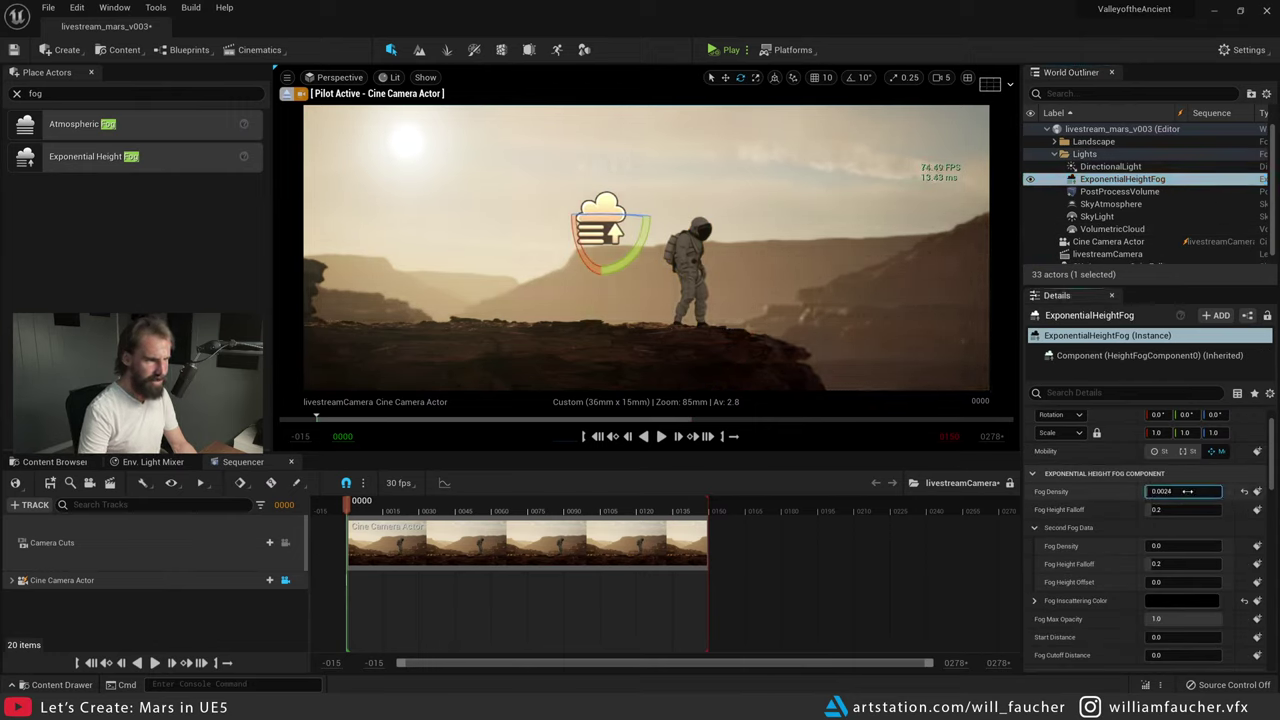
scroll(1125, 543, down, 5)
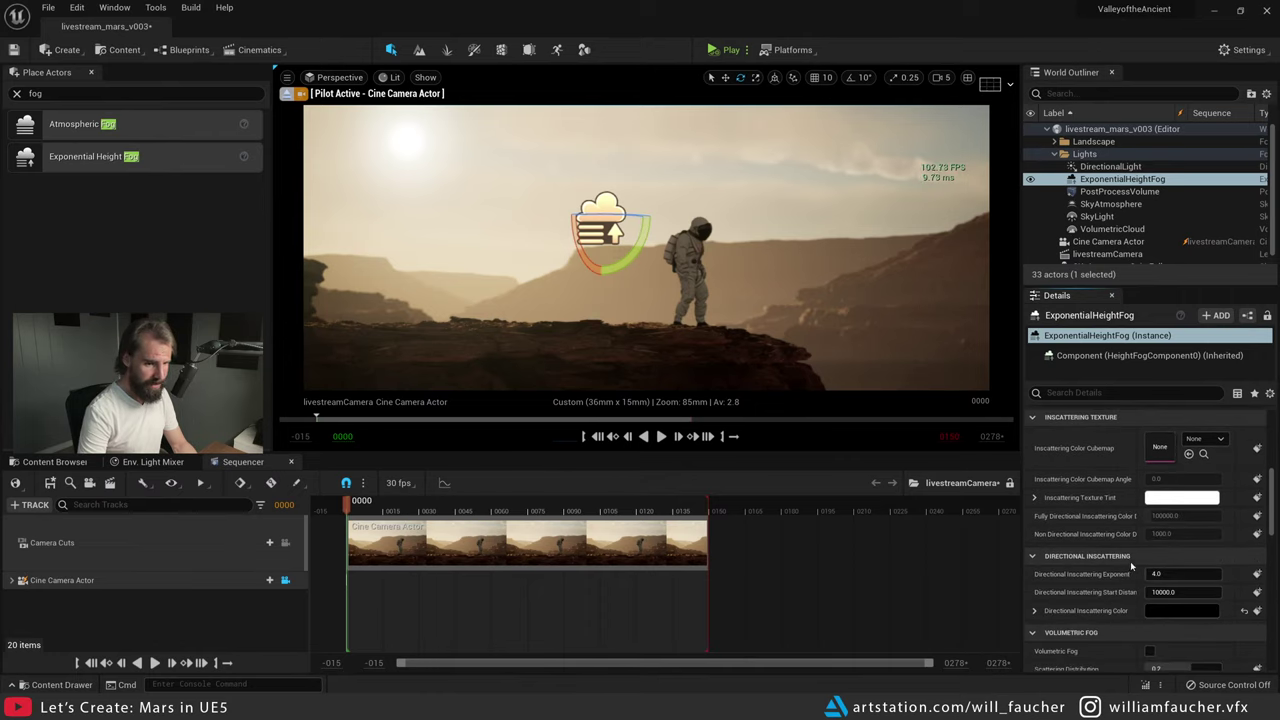
scroll(1135, 580, down, 1)
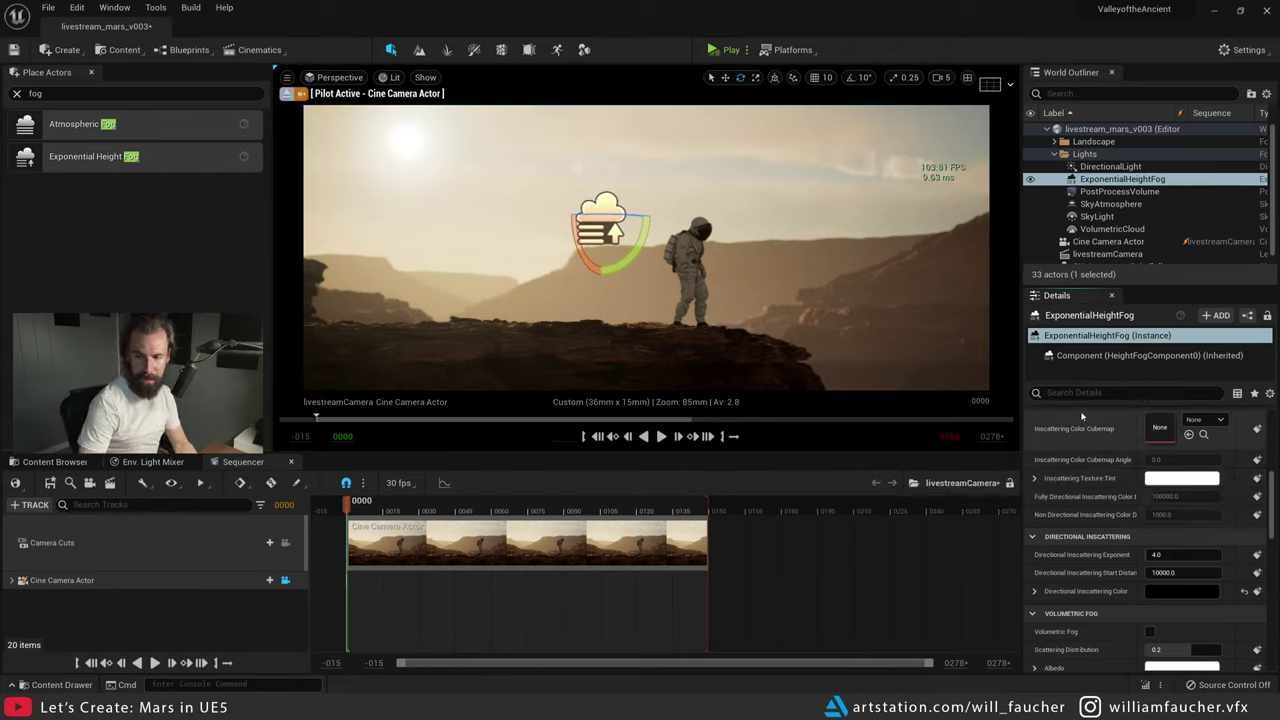
- Recompose the cine camera shot with the astronaut right of center on the cliff edge, and turn on Game View
mouse_move(462, 346)
right_down()
mouse_move(478, 362)
mouse_move(450, 326)
right_up()
key(Escape)
middle_drag(450, 326, 400, 383)
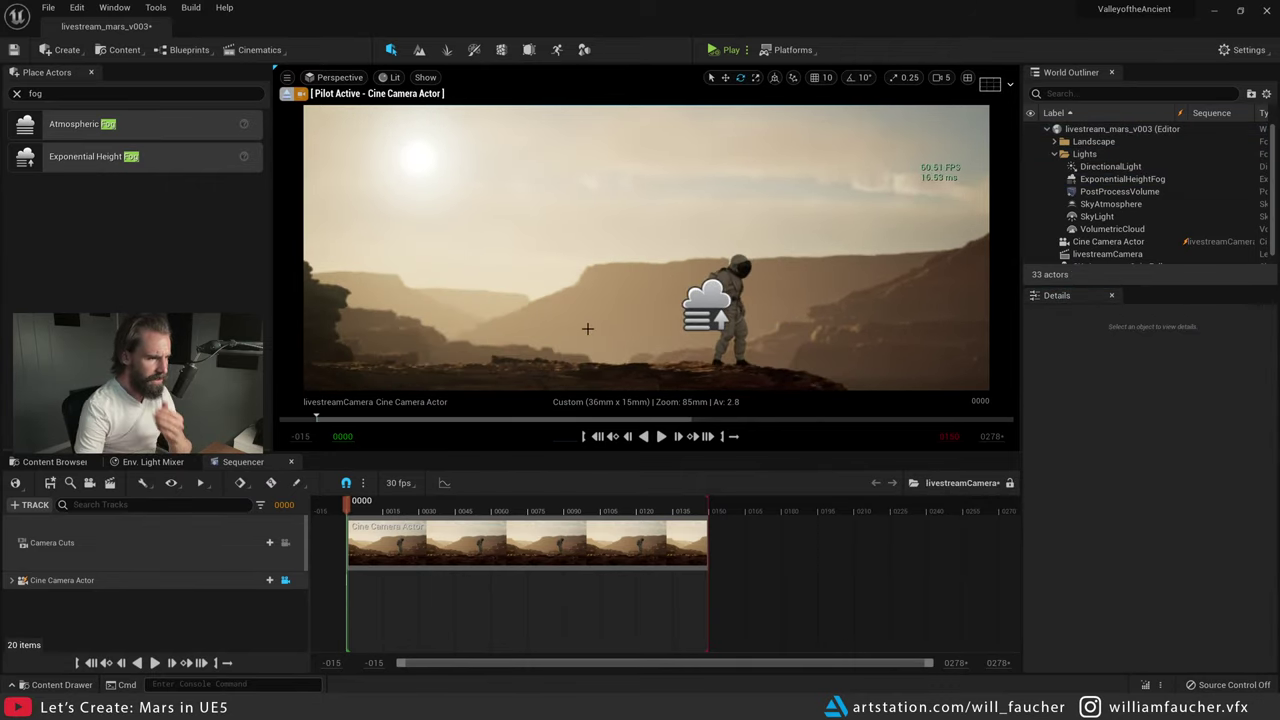
click(628, 310)
key(g)
middle_drag(628, 310, 598, 276)
right_drag(628, 310, 626, 306)
right_drag(474, 263, 474, 263)
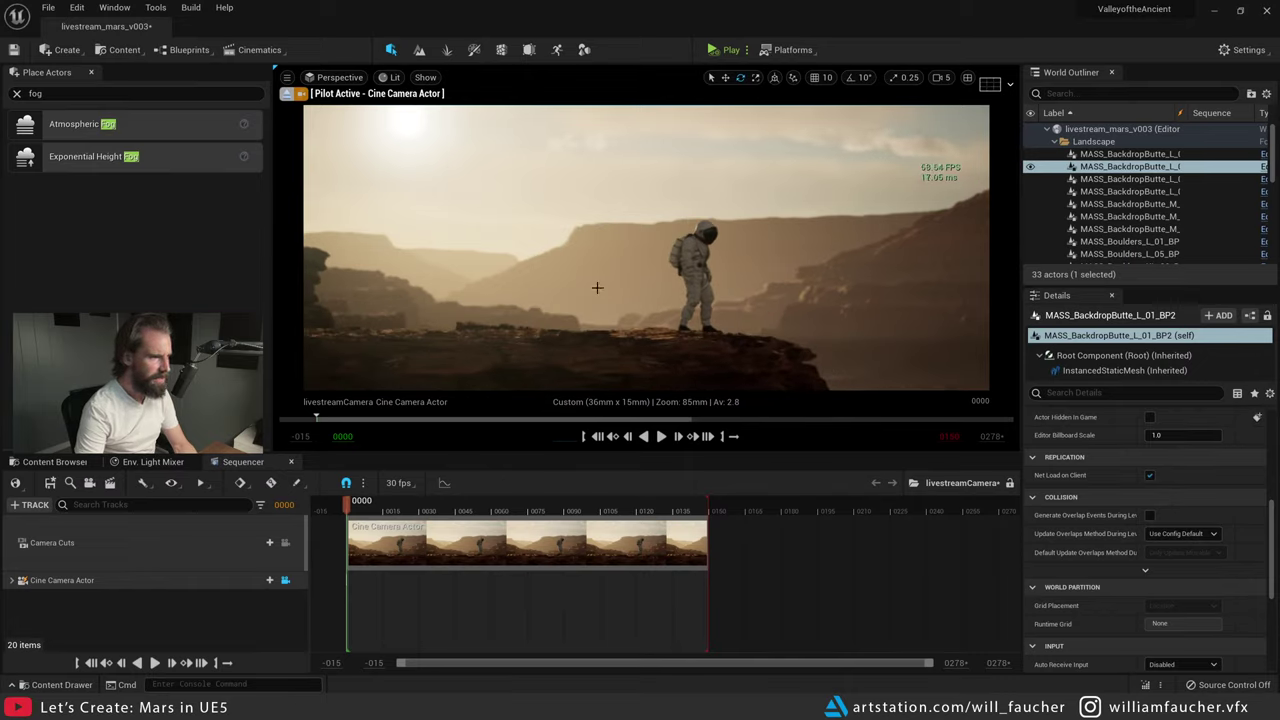
- Select the background buttes in the camera shot one at a time to identify which mesh forms each ridge
click(448, 250)
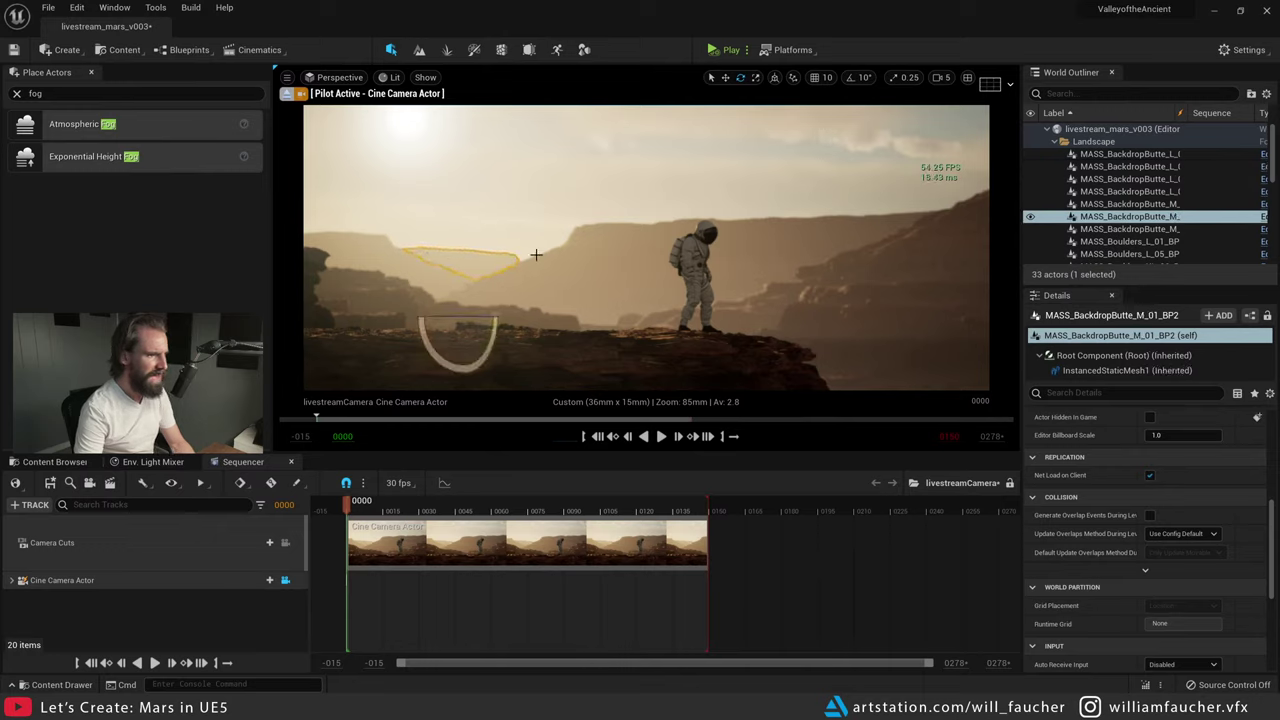
click(742, 293)
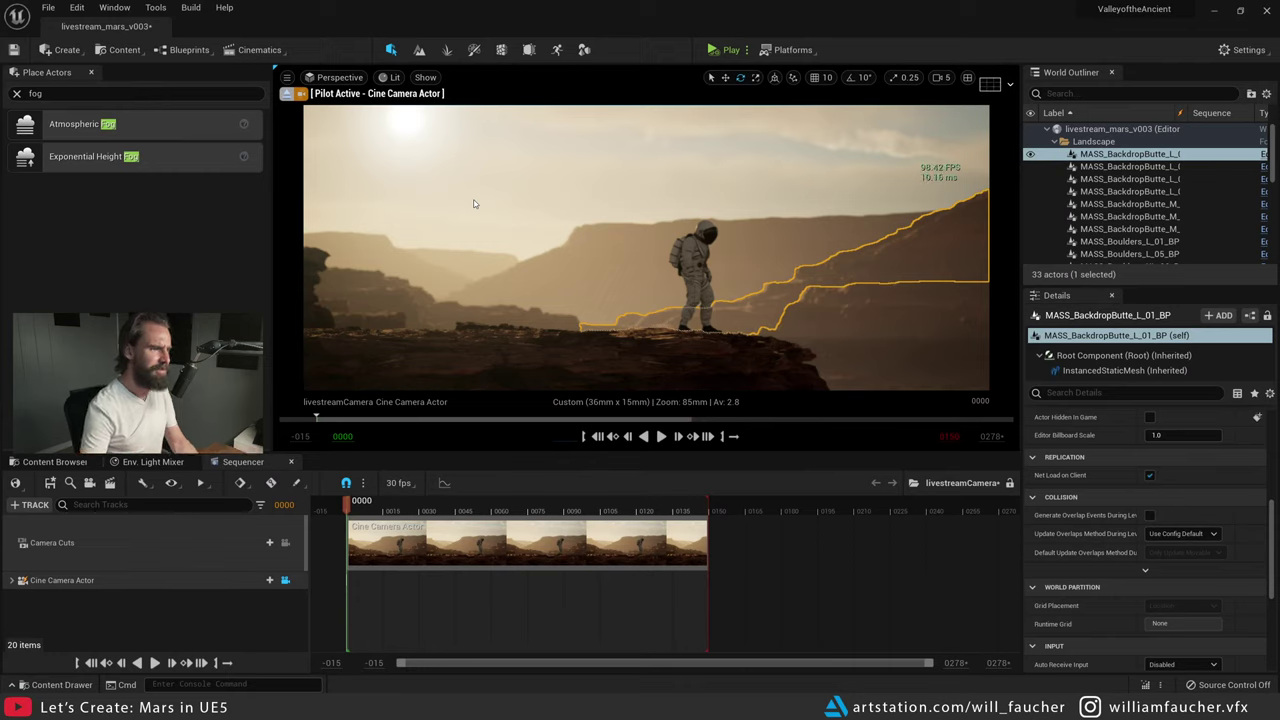
key(Escape)
- Try a duplicate of the large backdrop butte behind the astronaut as an extra distant ridge, and delete the copy
click(589, 257)
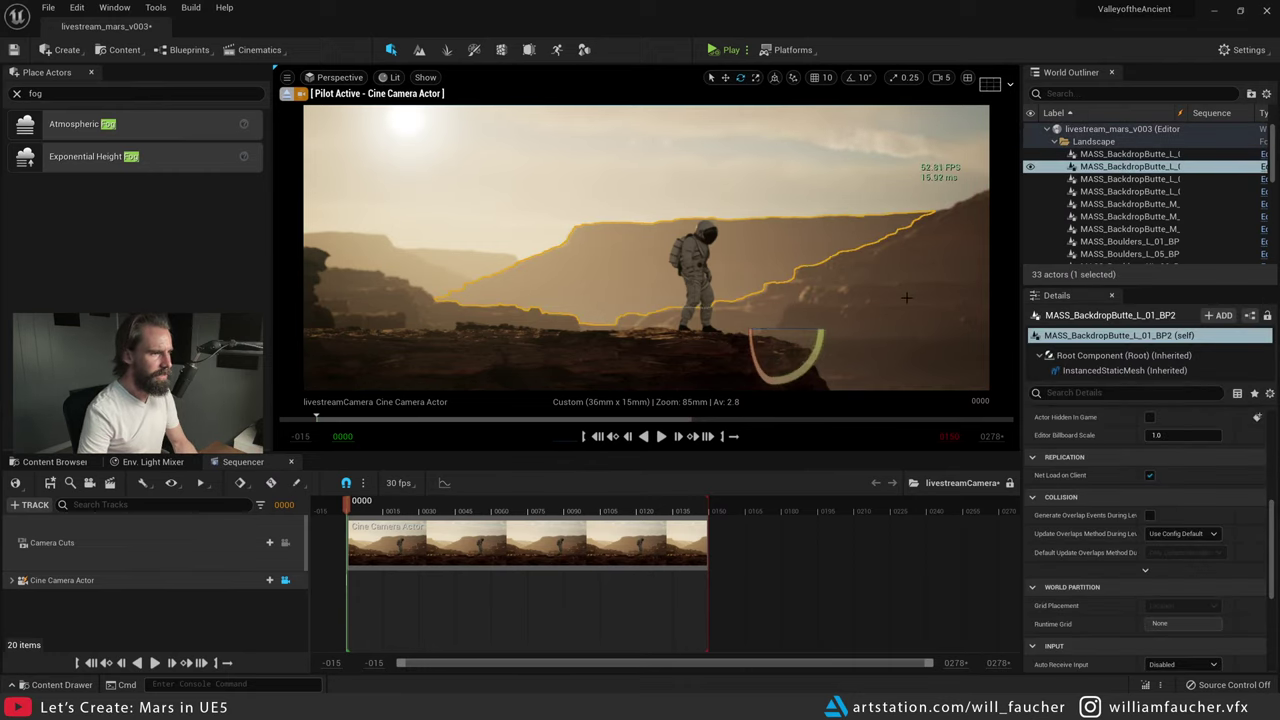
key(w)
alt+drag(777, 335, 783, 329)
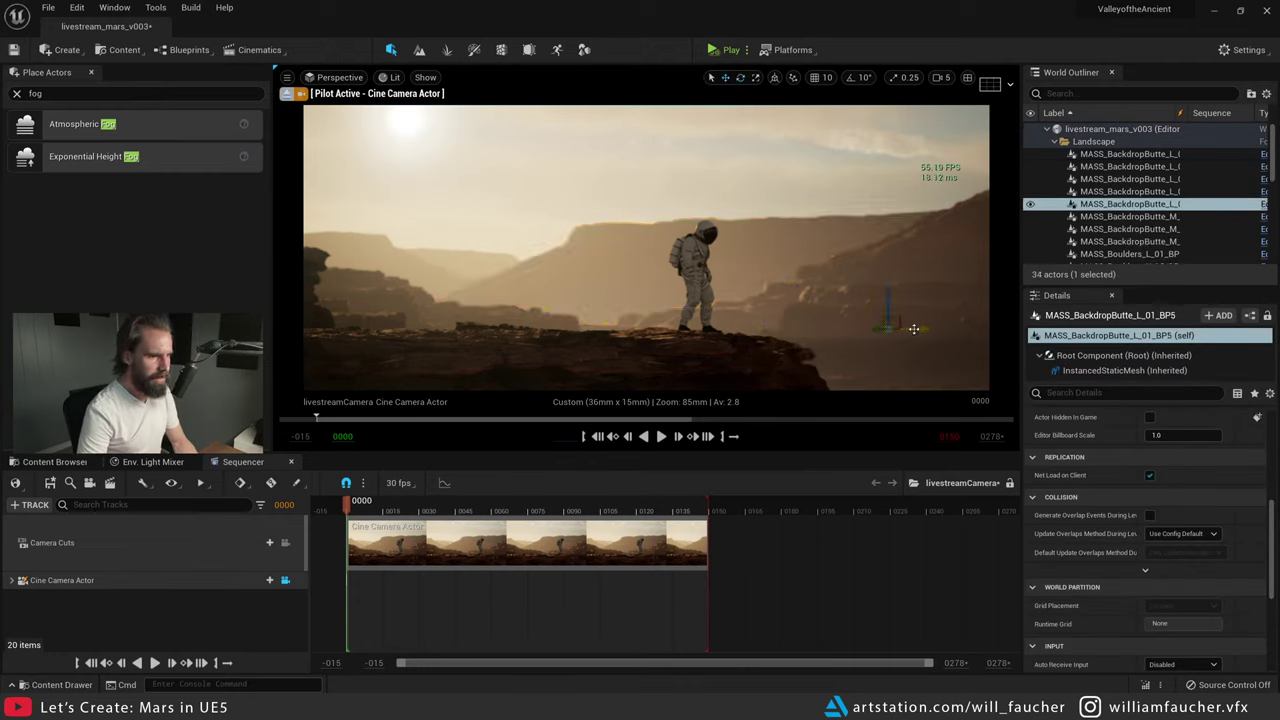
drag(913, 328, 437, 283)
drag(362, 312, 611, 204)
key(Delete)
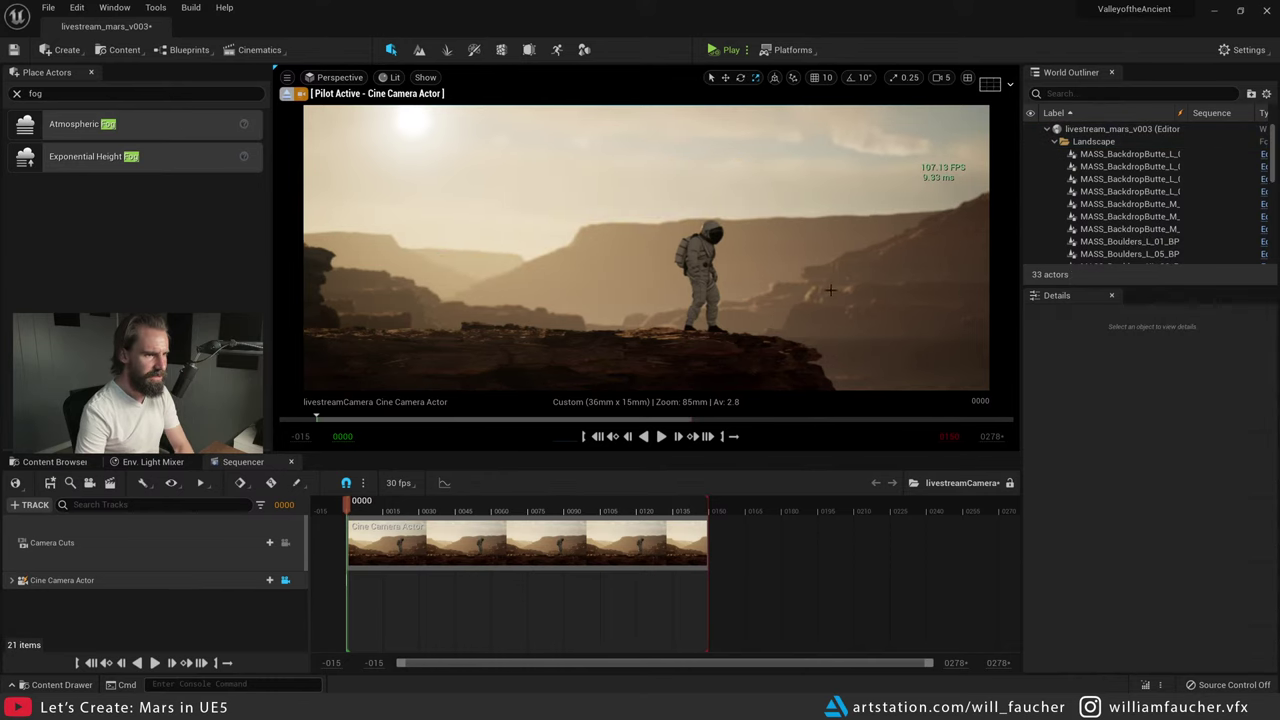
- Check the right-hand butte, and undo back to before the duplicated backdrop butte was deleted
click(841, 311)
right_drag(907, 305, 815, 327)
key(w)
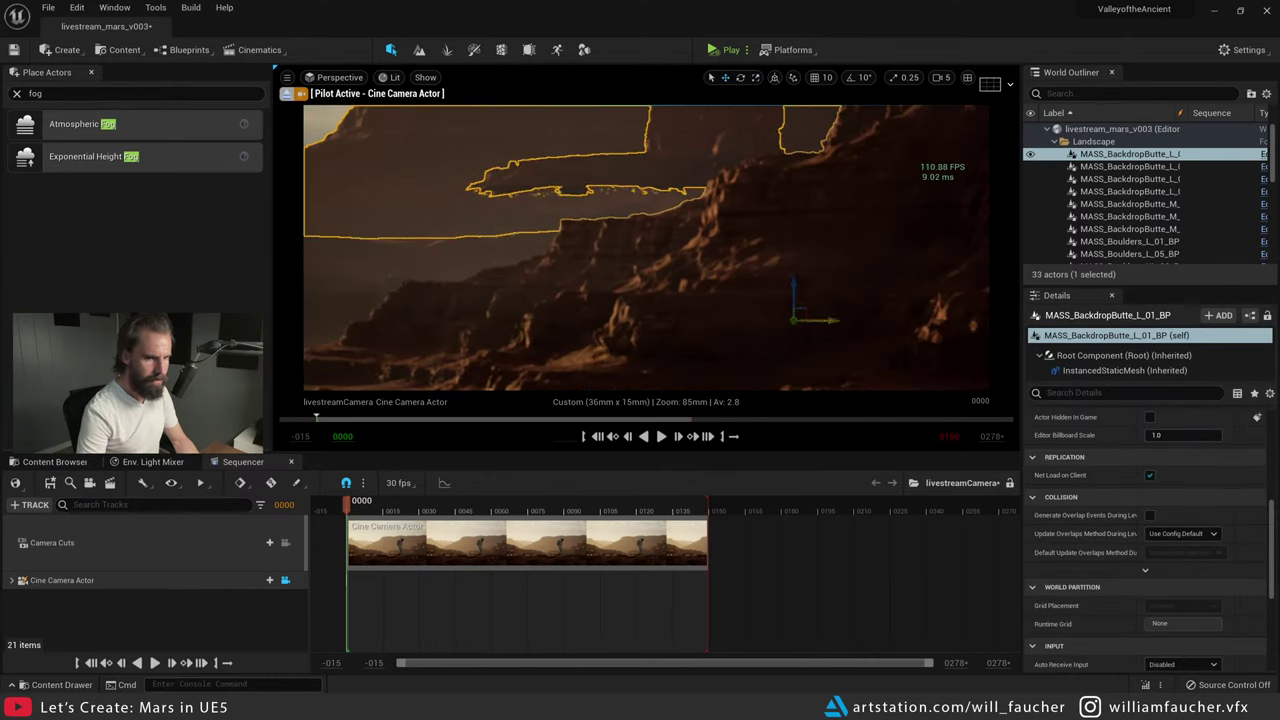
key(ctrl+z)
key(ctrl+z)
key(ctrl+z)
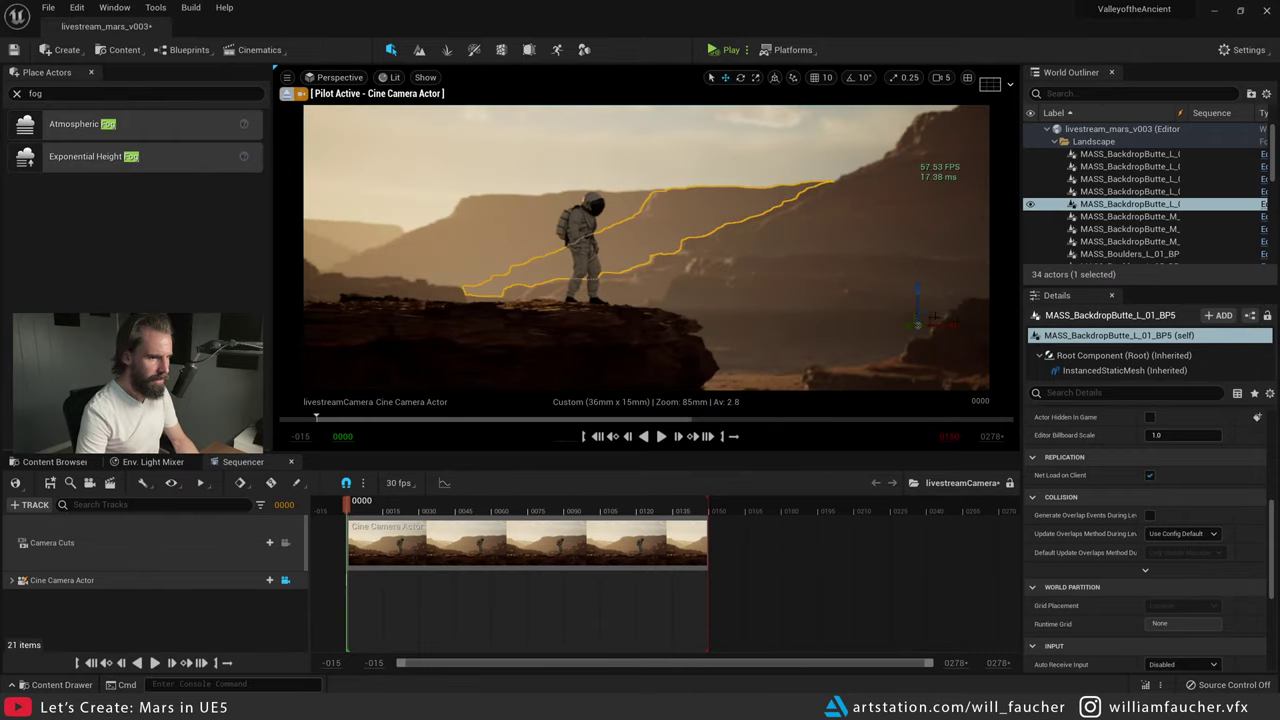
- Try positioning the duplicated butte as a ridge in the distant canyon gap to the astronaut's left, and remove it
drag(935, 318, 545, 249)
right_drag(638, 245, 560, 245)
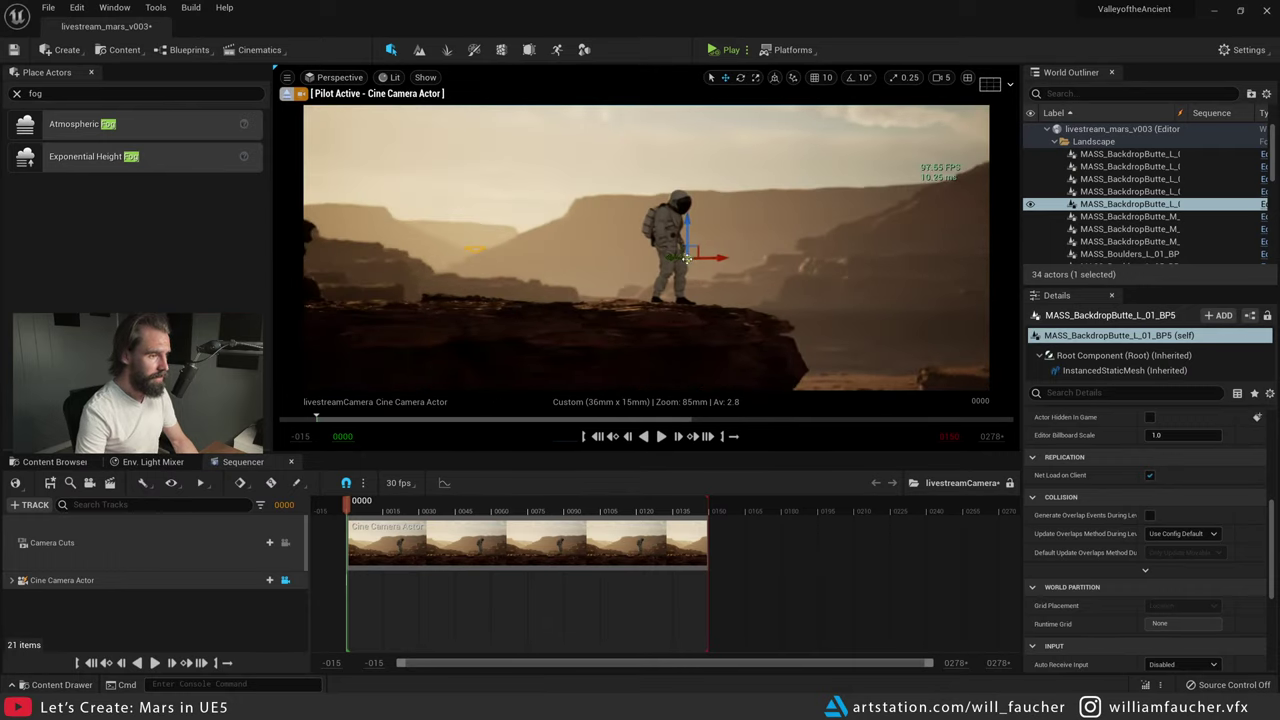
drag(686, 257, 487, 236)
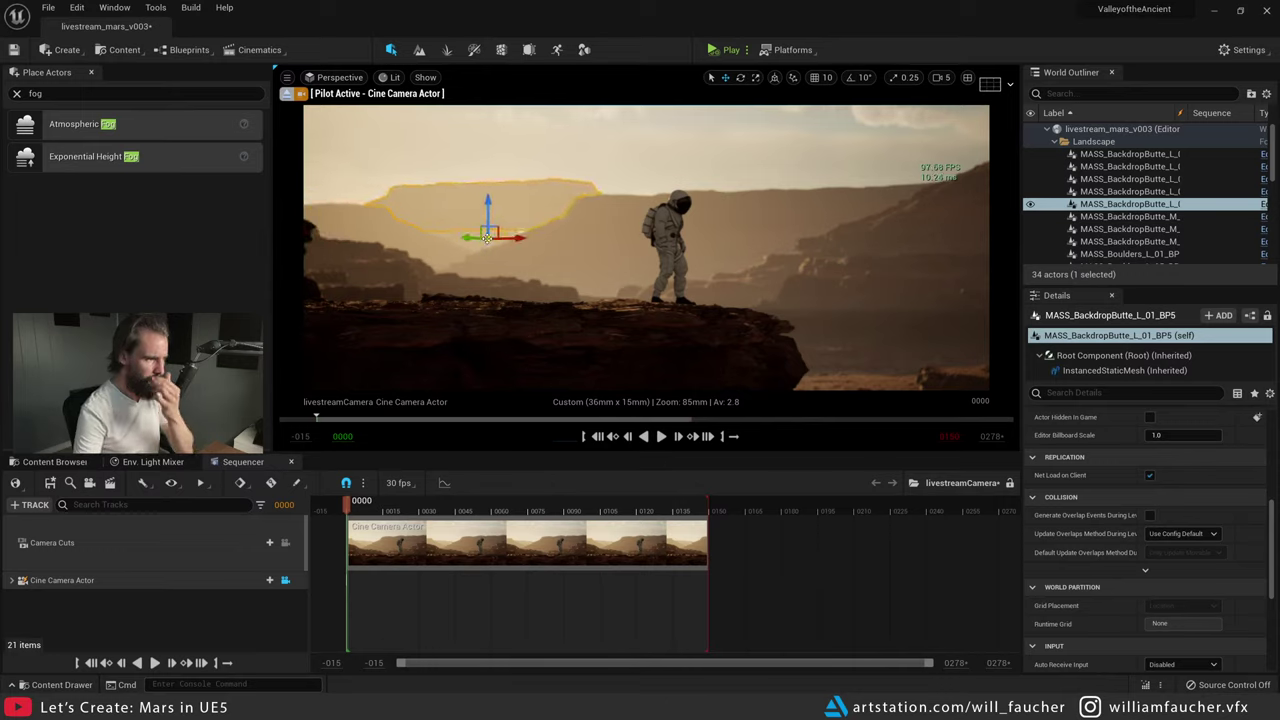
mouse_move(492, 243)
mouse_down()
mouse_move(480, 268)
mouse_move(486, 243)
mouse_move(447, 245)
mouse_move(641, 262)
mouse_move(491, 243)
mouse_move(507, 243)
mouse_up()
key(Escape)
click(500, 207)
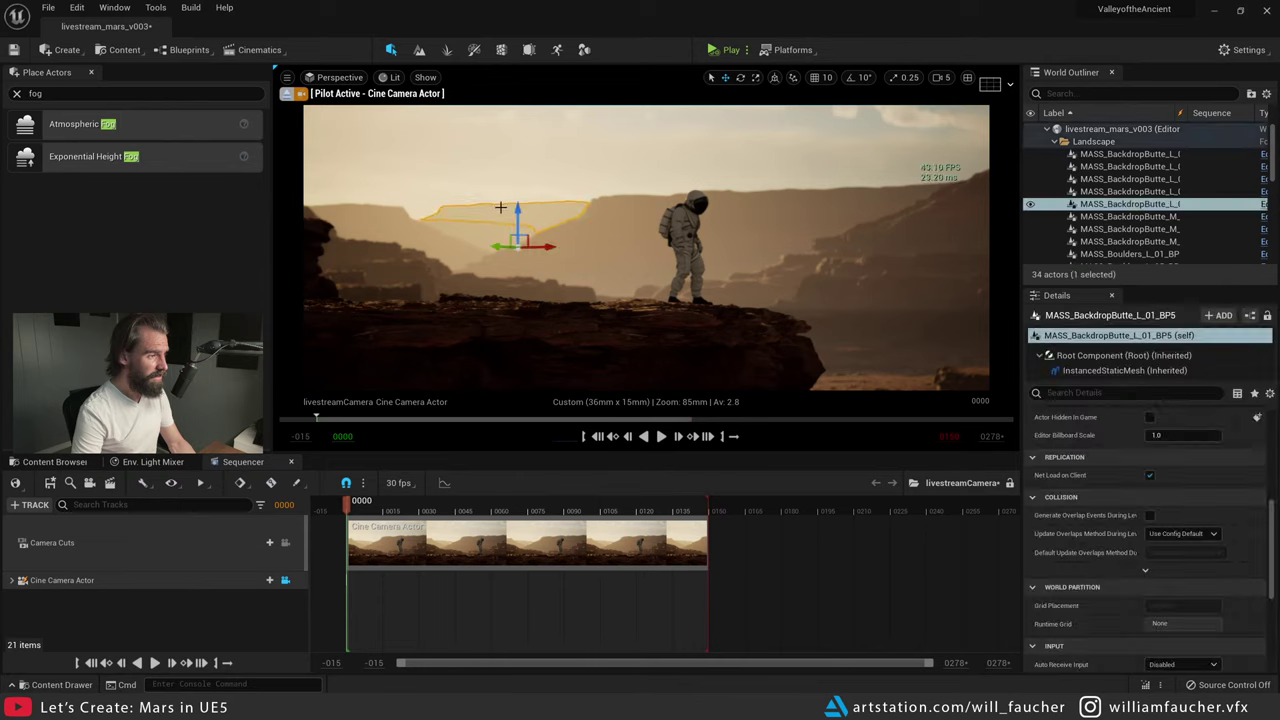
key(Escape)
- Select the mid-ground MASS_BackdropButte_M_01_BP from the free view and adjust its Z location while looking through the cine camera
click(286, 93)
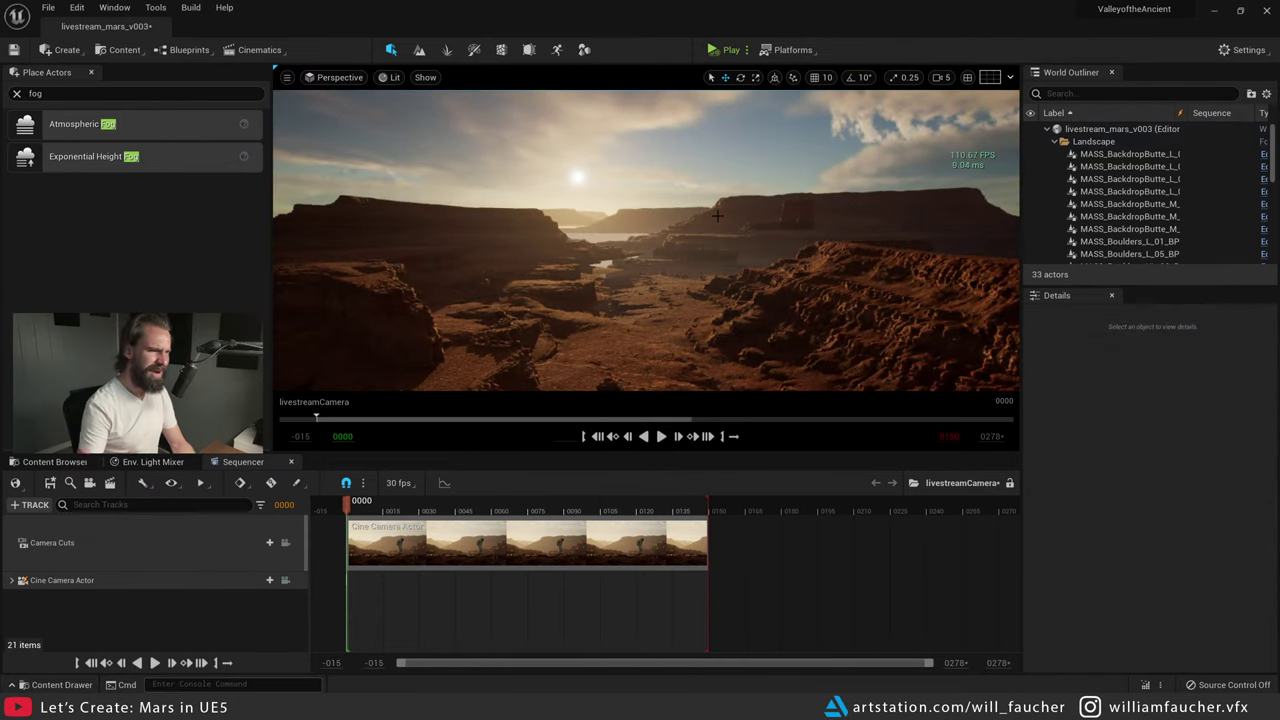
right_drag(646, 240, 717, 257)
click(549, 231)
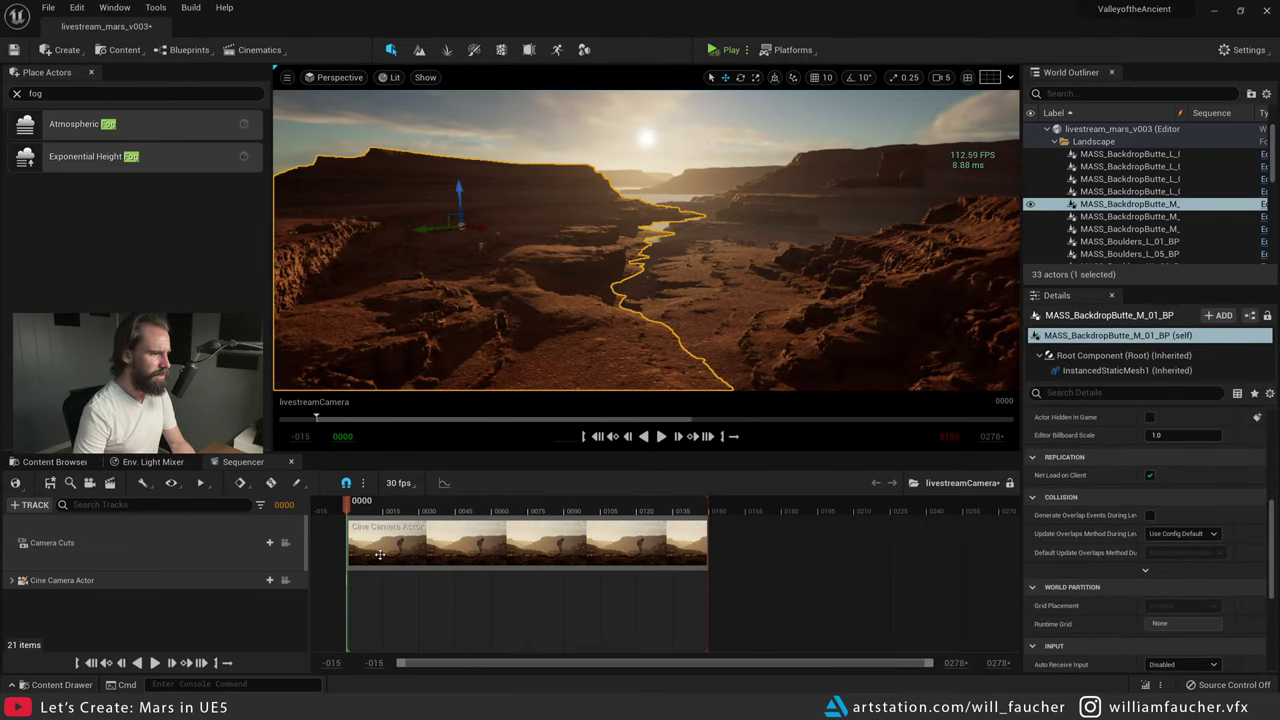
click(285, 580)
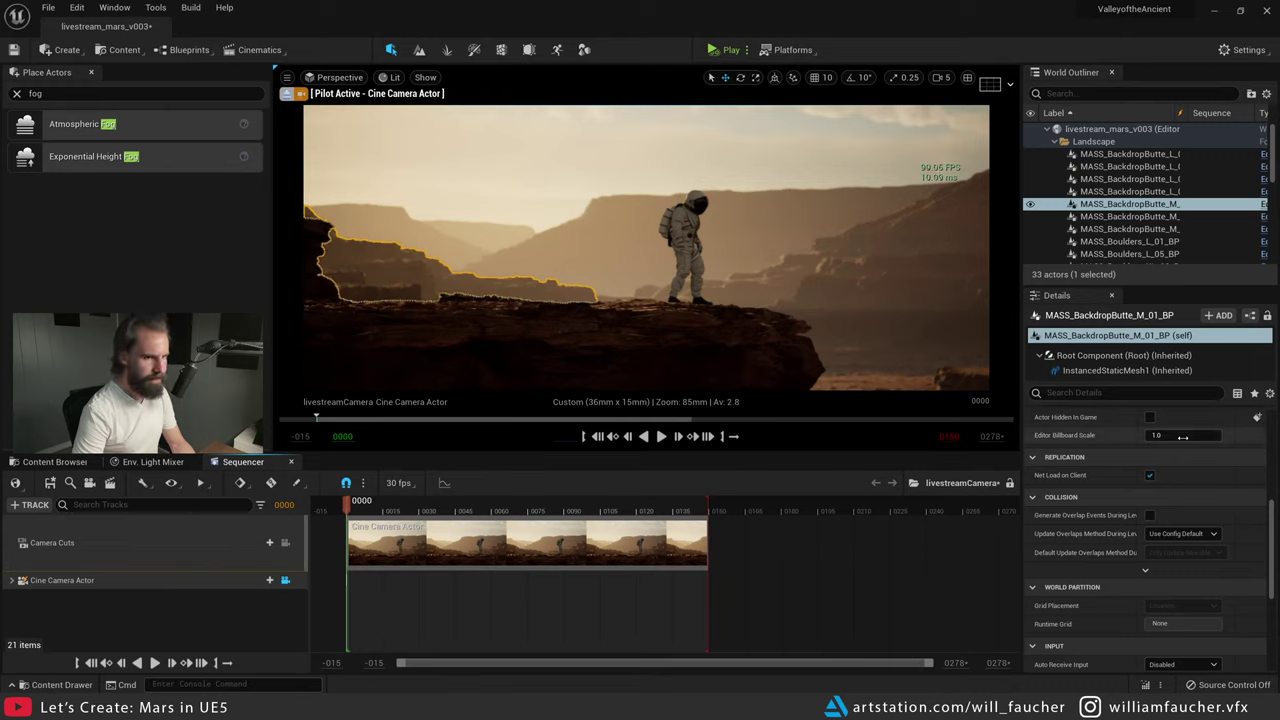
scroll(1170, 520, up, 10)
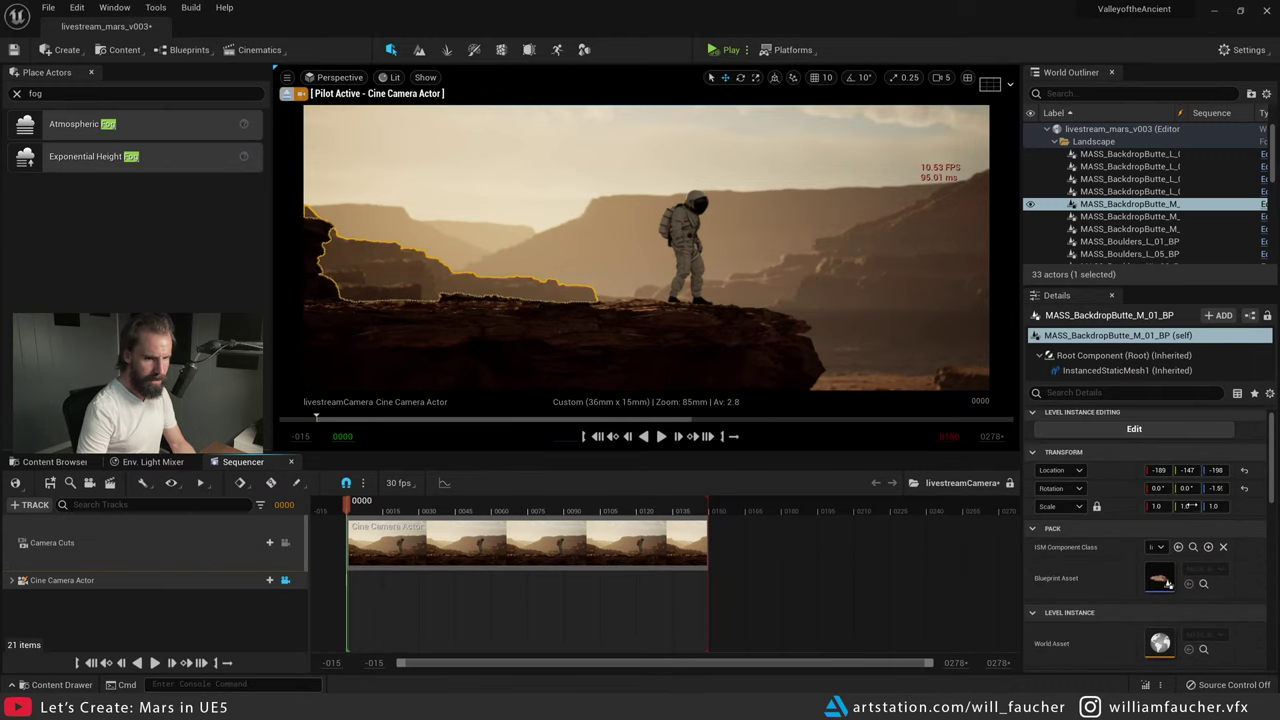
scroll(1191, 506, up, 1)
mouse_move(1214, 476)
mouse_down()
mouse_move(1164, 476)
mouse_move(1275, 476)
mouse_move(1219, 476)
mouse_move(1231, 476)
mouse_up()
key(Escape)
- Pan the camera shot toward the canyon's left side and adjust the X location of the large boulder at the frame's left edge
right_drag(712, 270, 694, 258)
right_drag(394, 247, 348, 241)
click(348, 240)
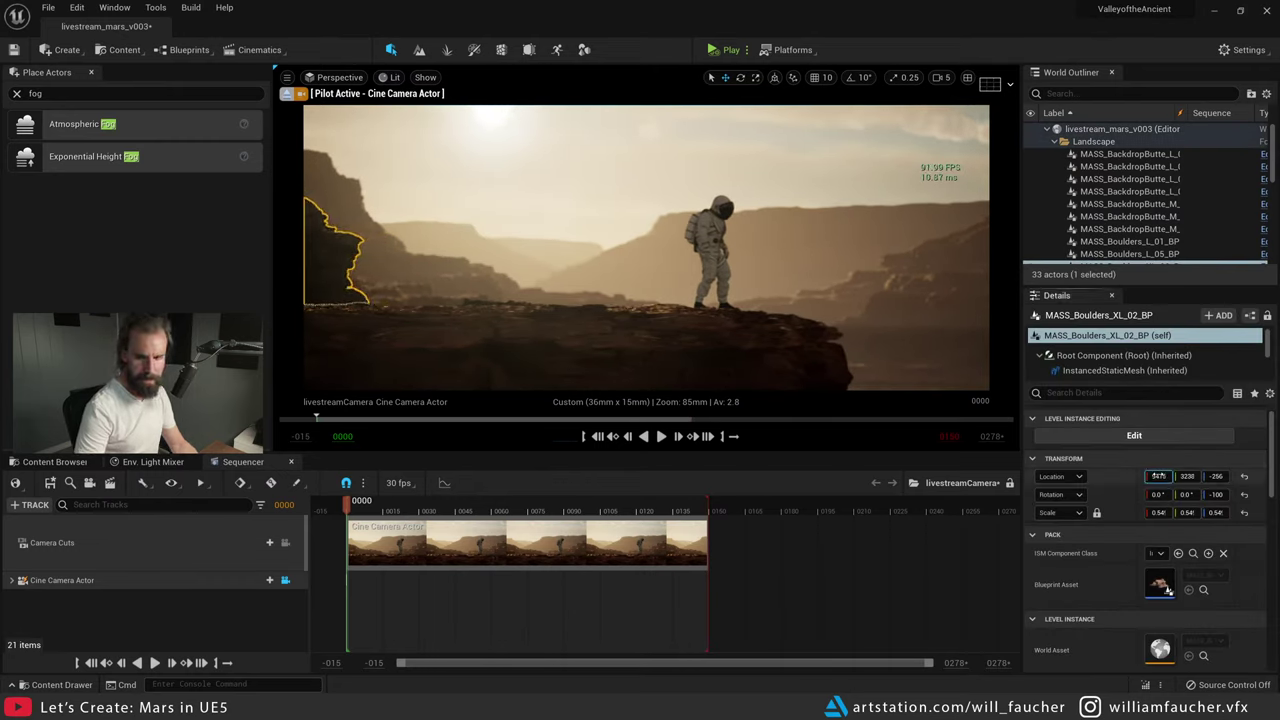
key(Escape)
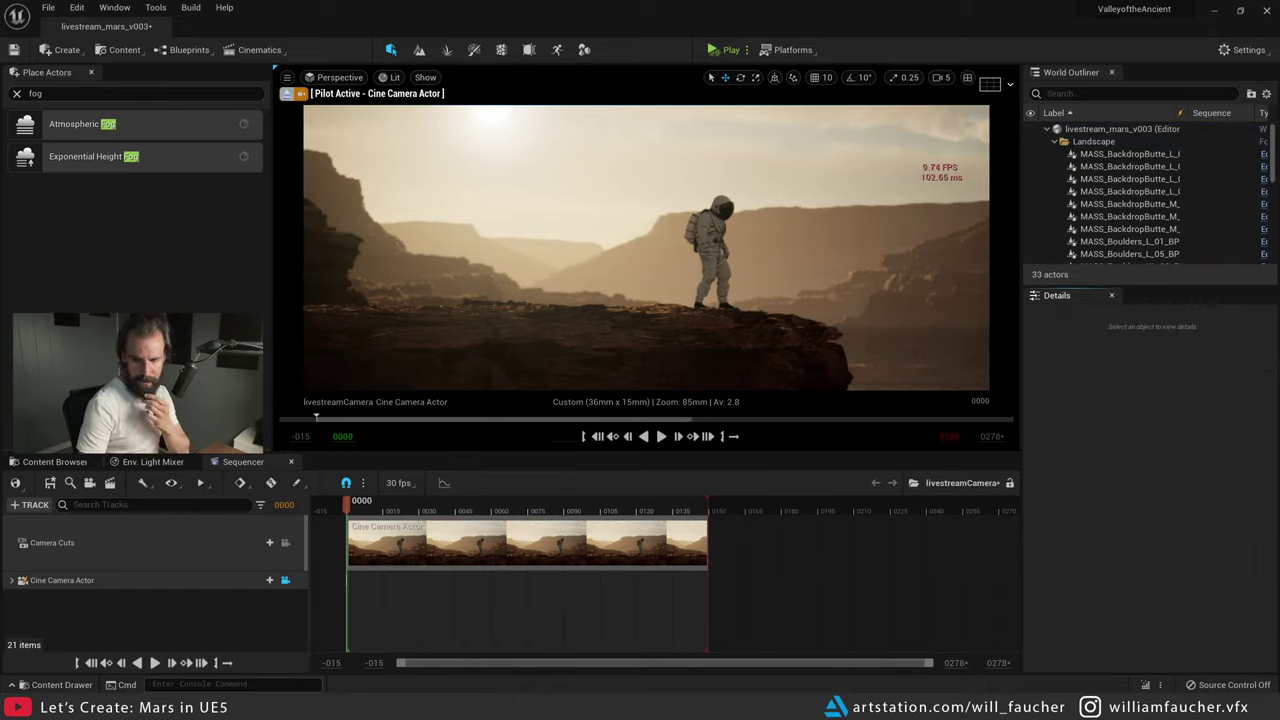
- Recompose the cine camera shot with the astronaut on the right third and the sun high, left of the frame's center
right_drag(791, 252, 848, 156)
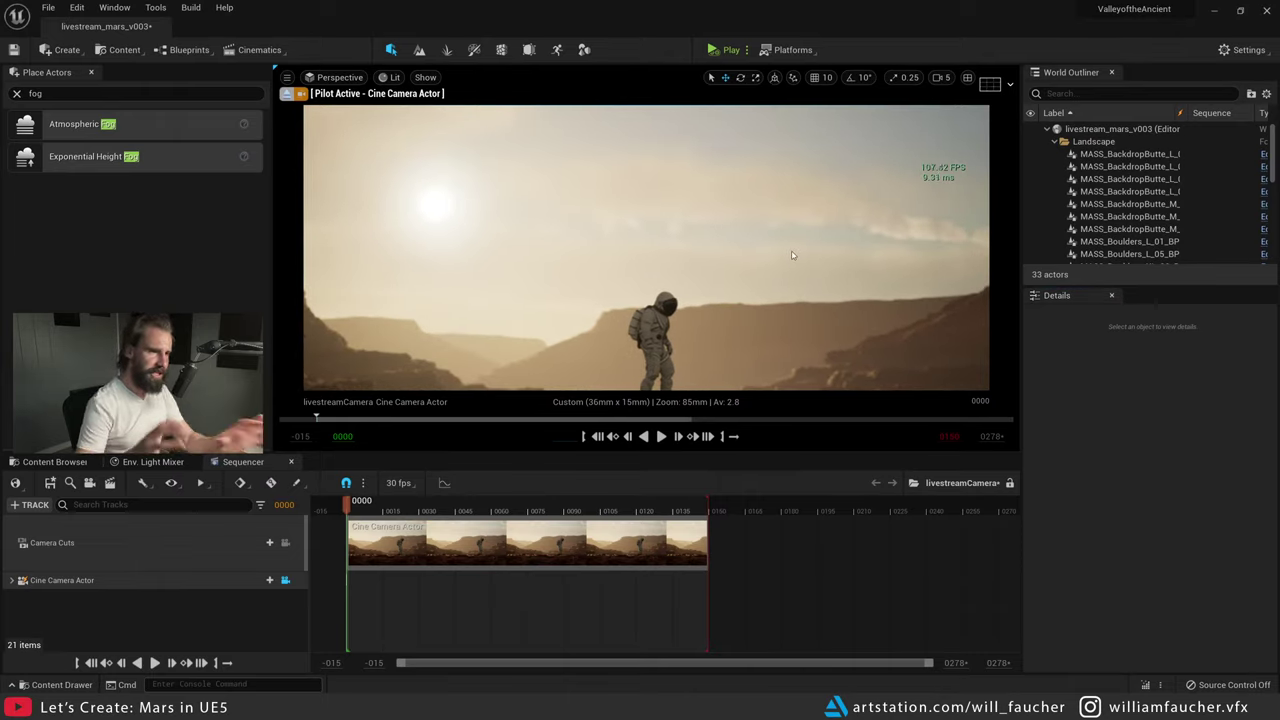
right_drag(761, 227, 702, 281)
middle_drag(702, 281, 664, 304)
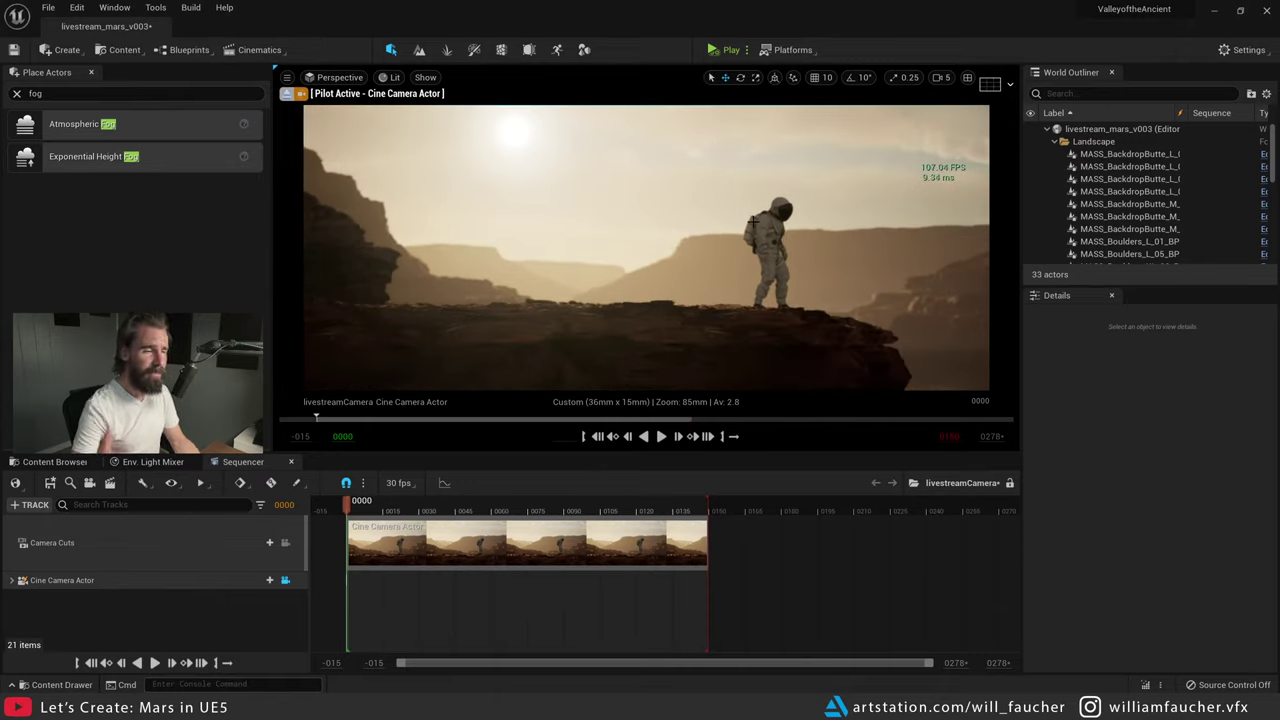
mouse_move(724, 217)
middle_down()
mouse_move(752, 210)
mouse_move(740, 215)
middle_up()
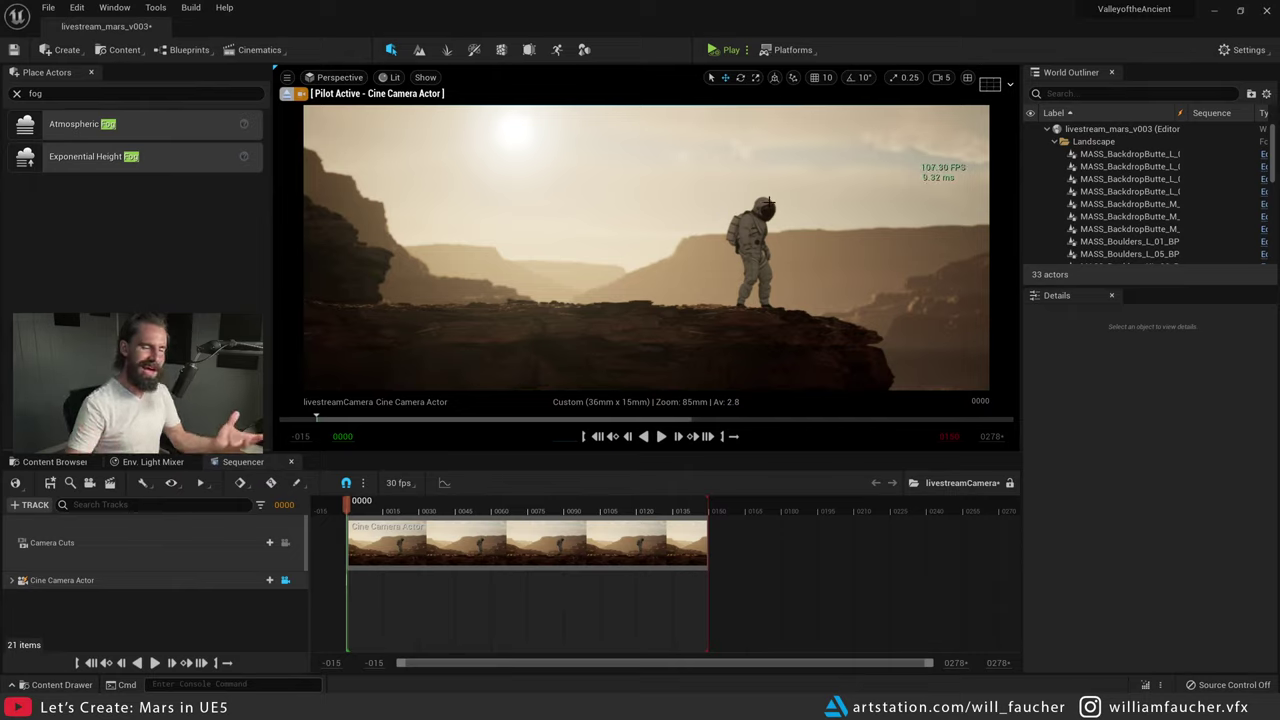
- Select the distant MASS_BackdropButte_L_01_BP3 below the sun and locate its blueprint asset in the MASS folder
click(413, 244)
click(512, 241)
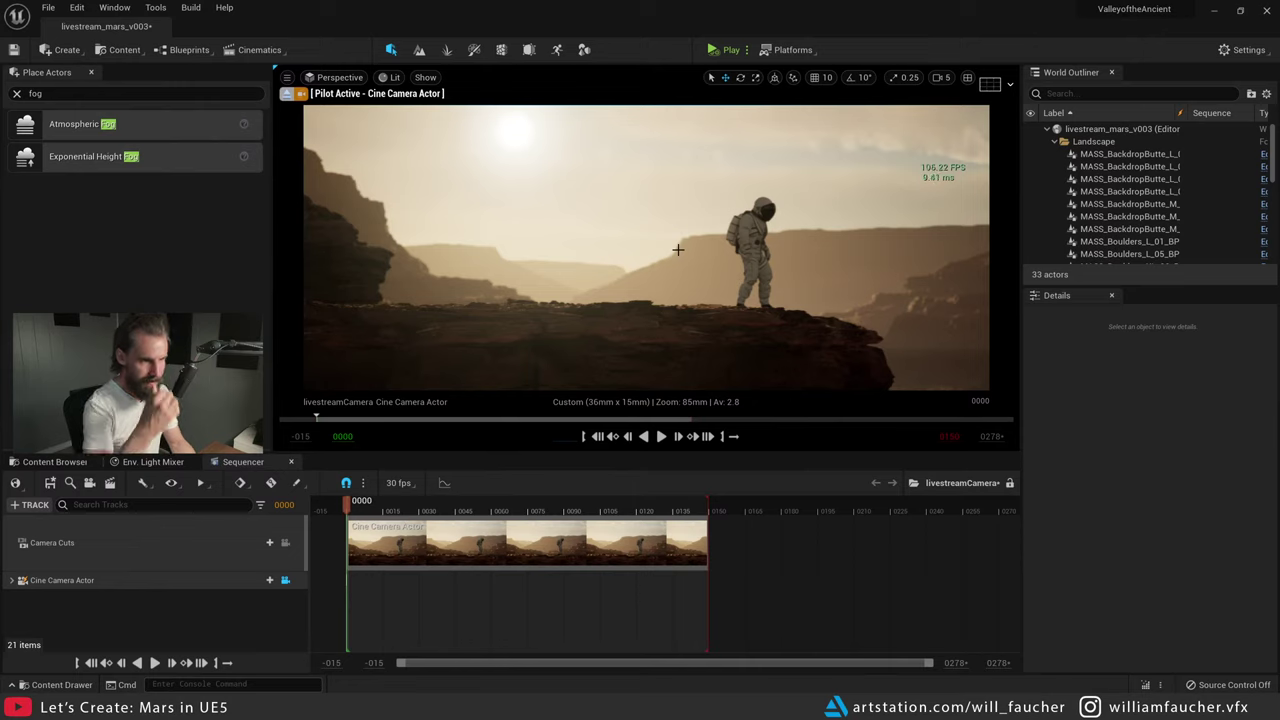
click(568, 283)
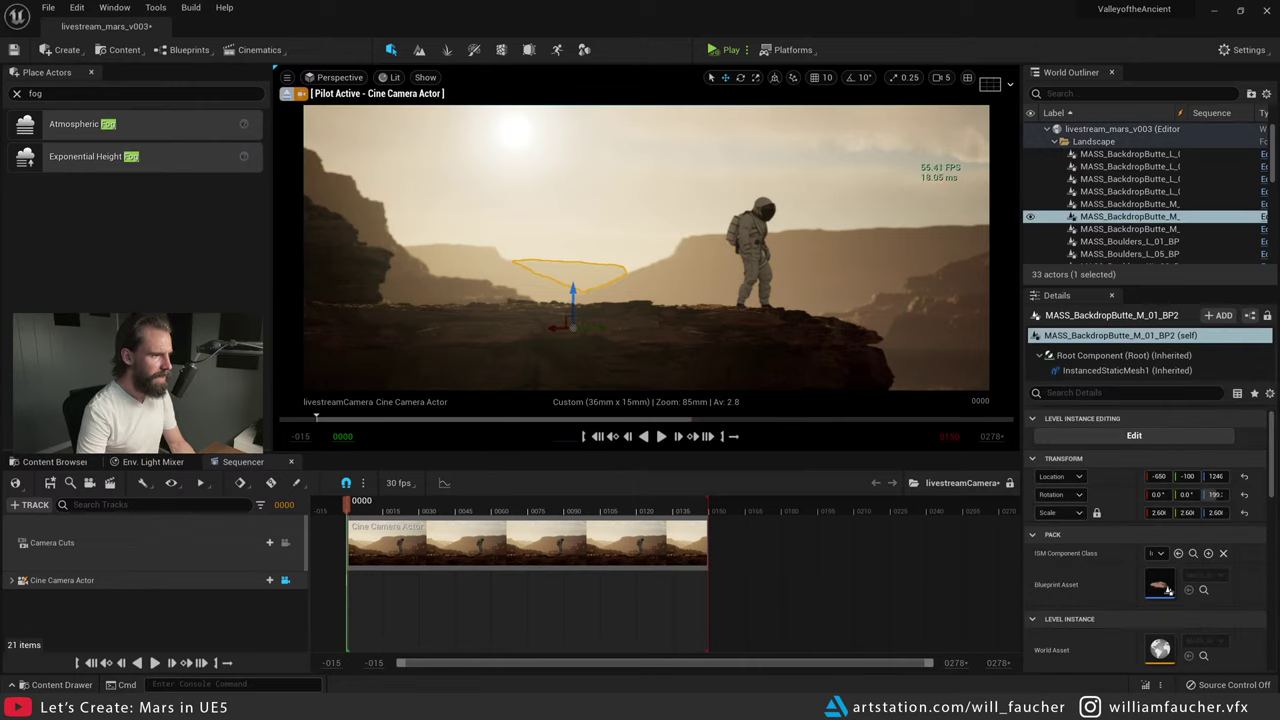
click(55, 461)
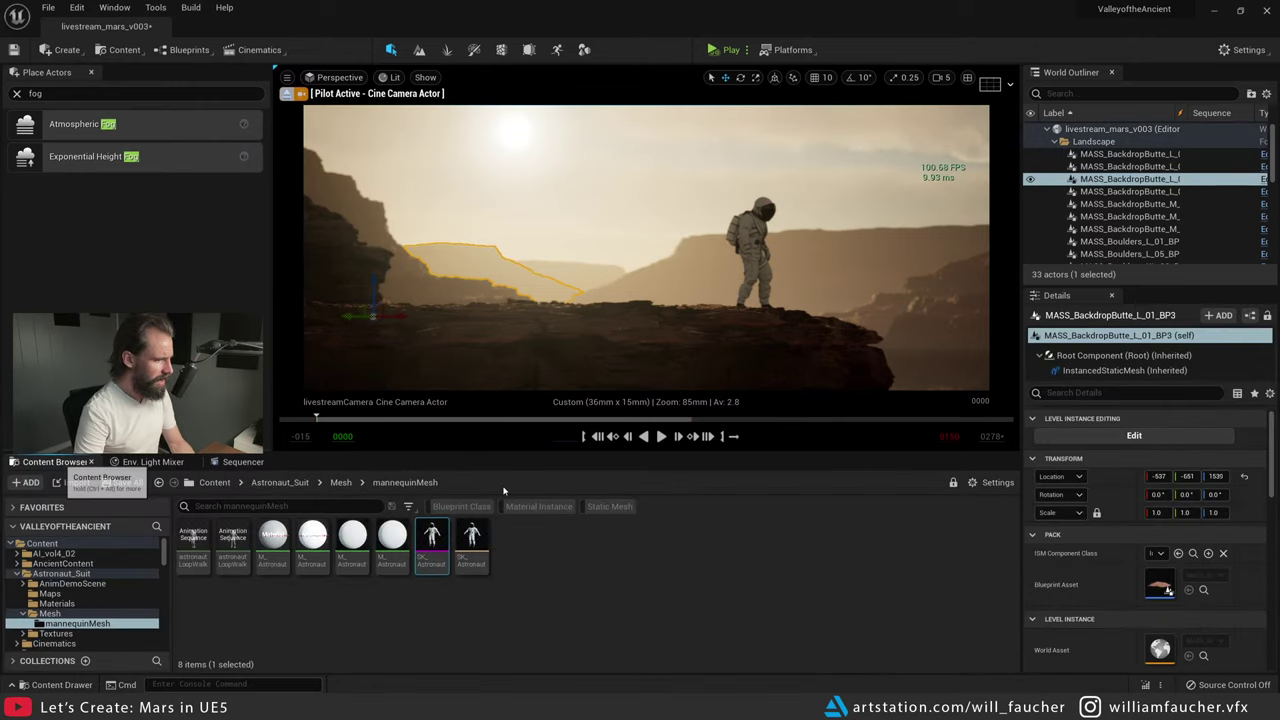
click(1203, 590)
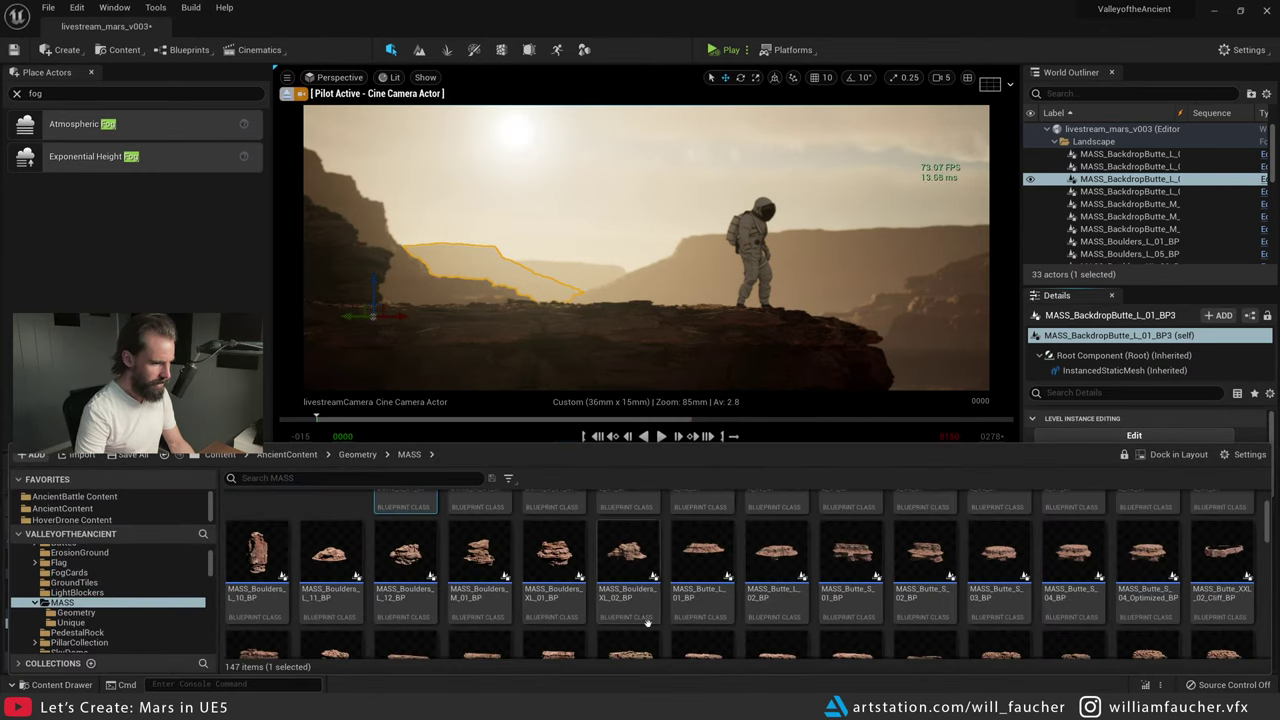
- Browse the MASS folder's cliff, ground, pile, hoodoo, ridge and scree blueprints for a suitable background rock
scroll(689, 598, down, 1)
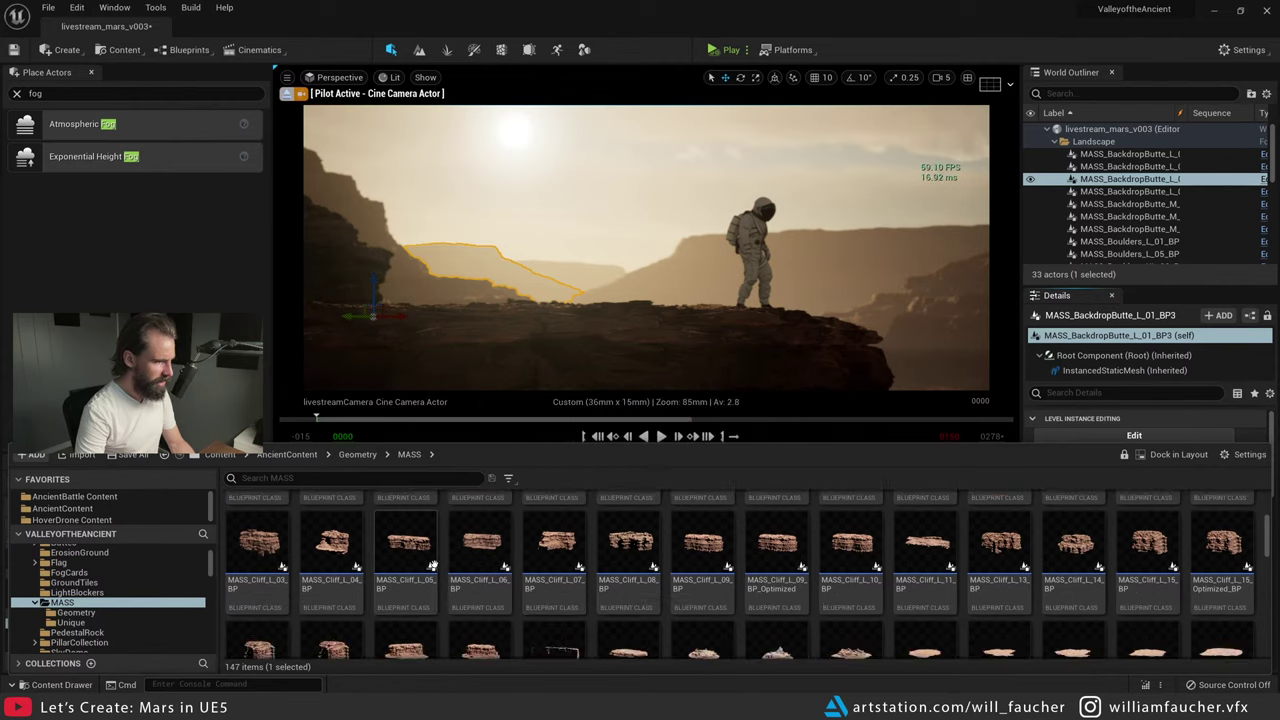
scroll(669, 563, down, 3)
scroll(669, 563, down, 1)
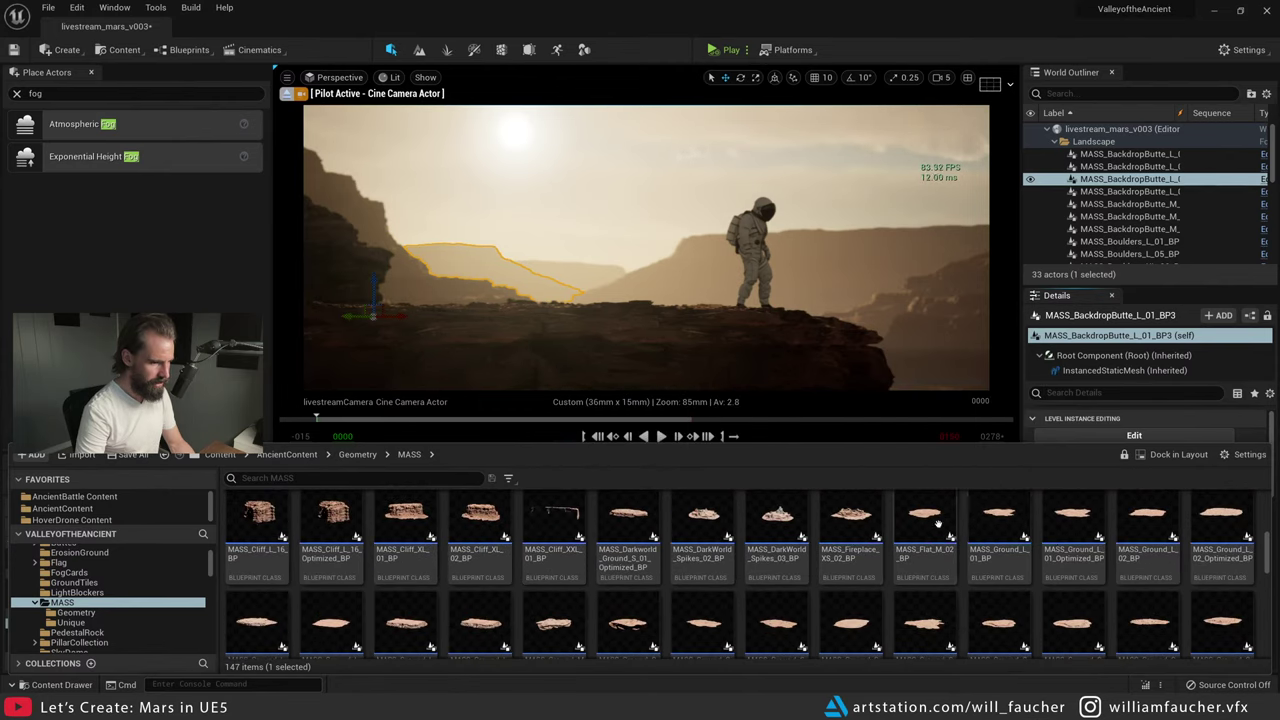
scroll(840, 535, down, 4)
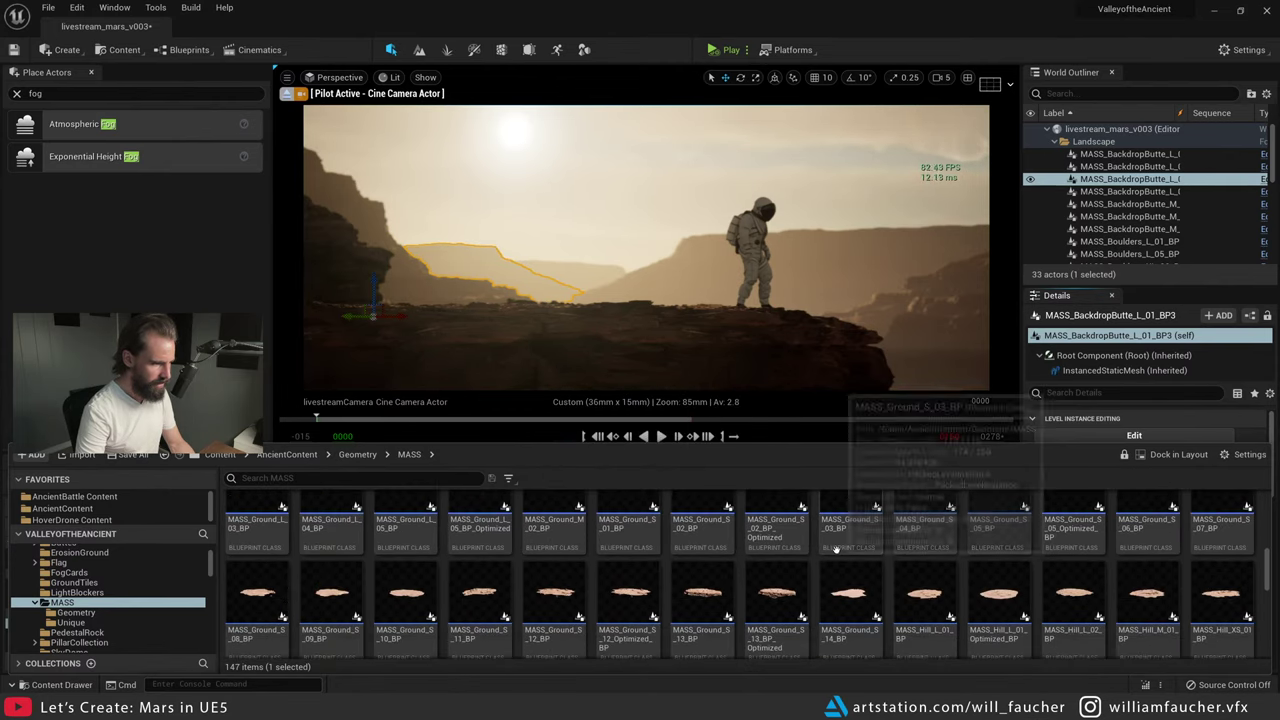
scroll(829, 549, down, 3)
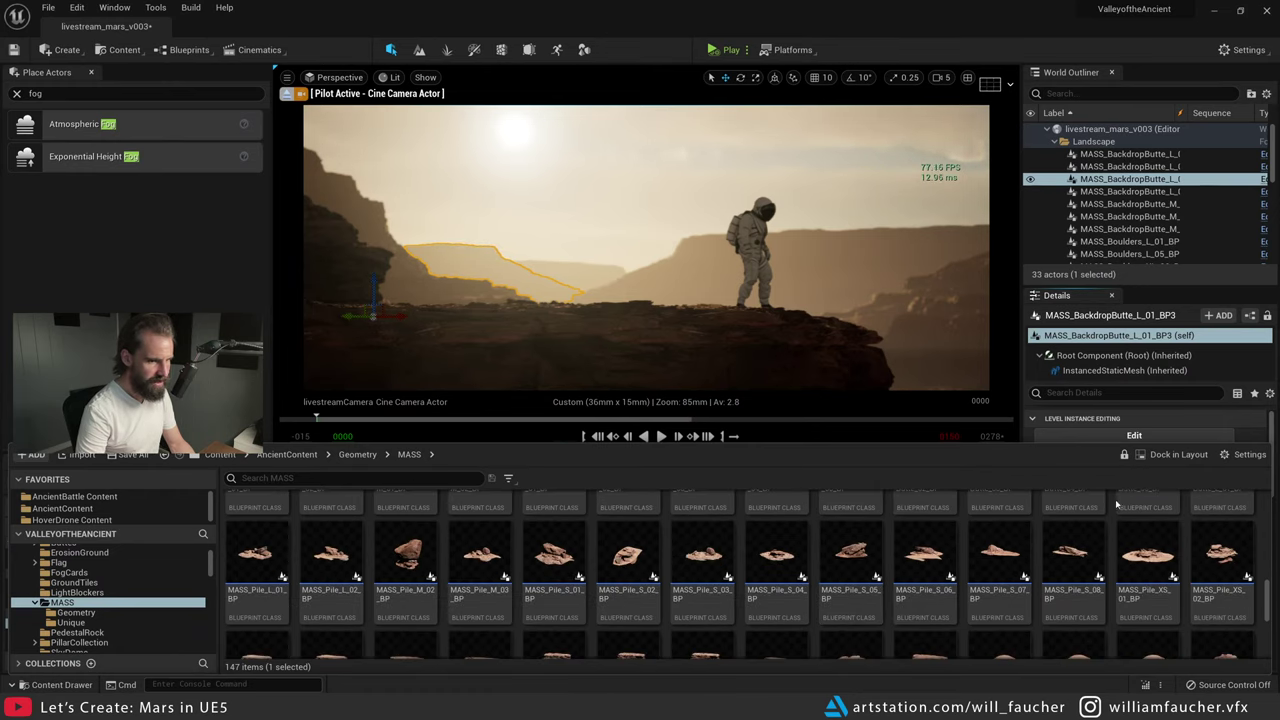
scroll(1027, 551, down, 5)
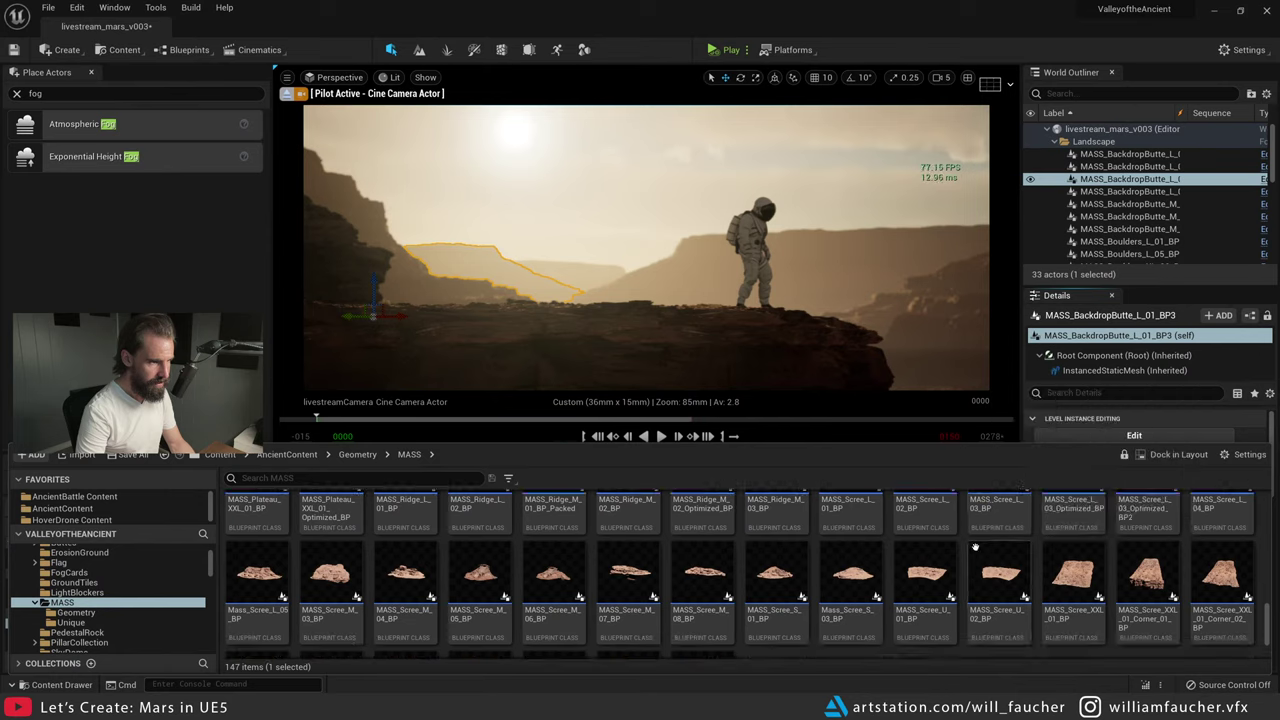
scroll(754, 556, up, 1)
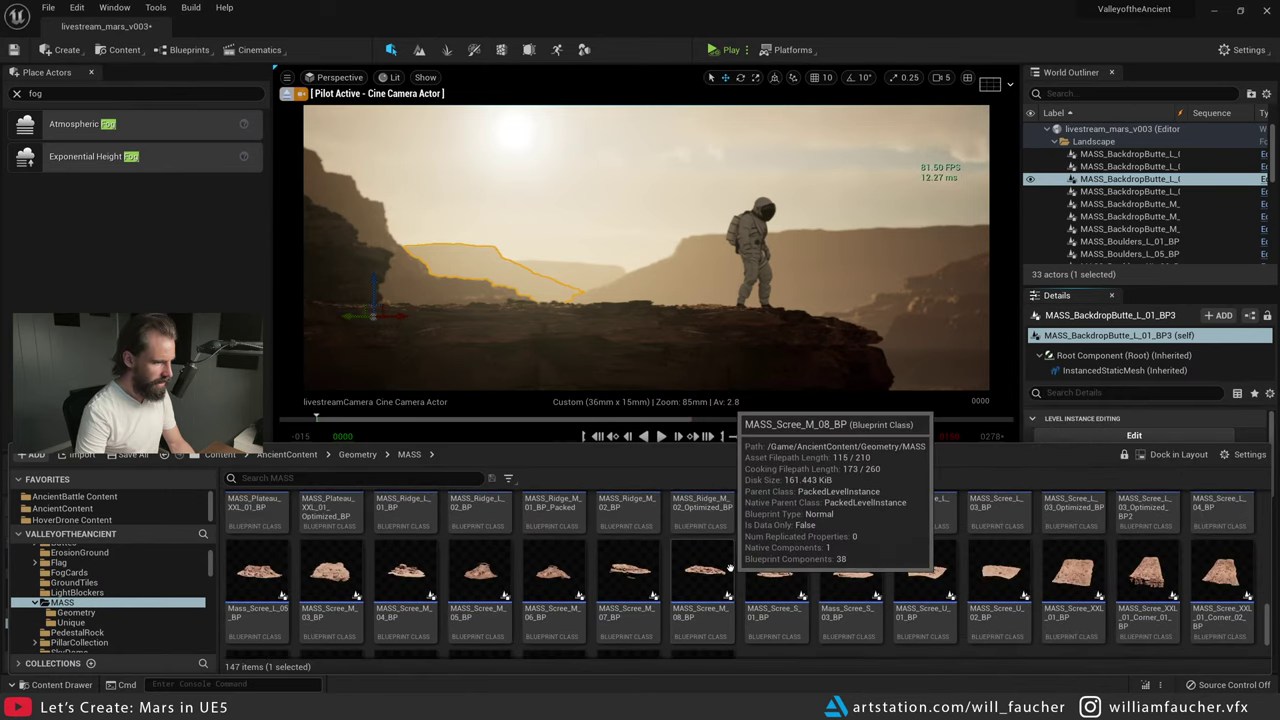
scroll(573, 565, up, 1)
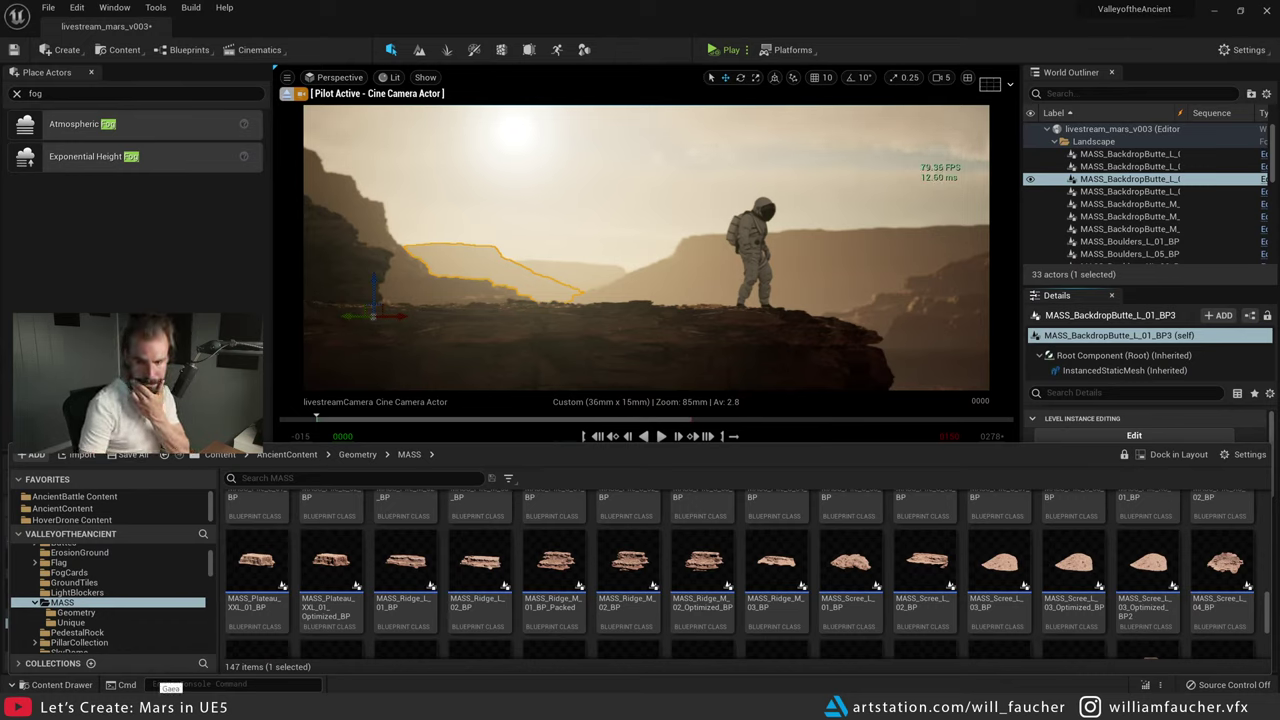
scroll(580, 570, up, 2)
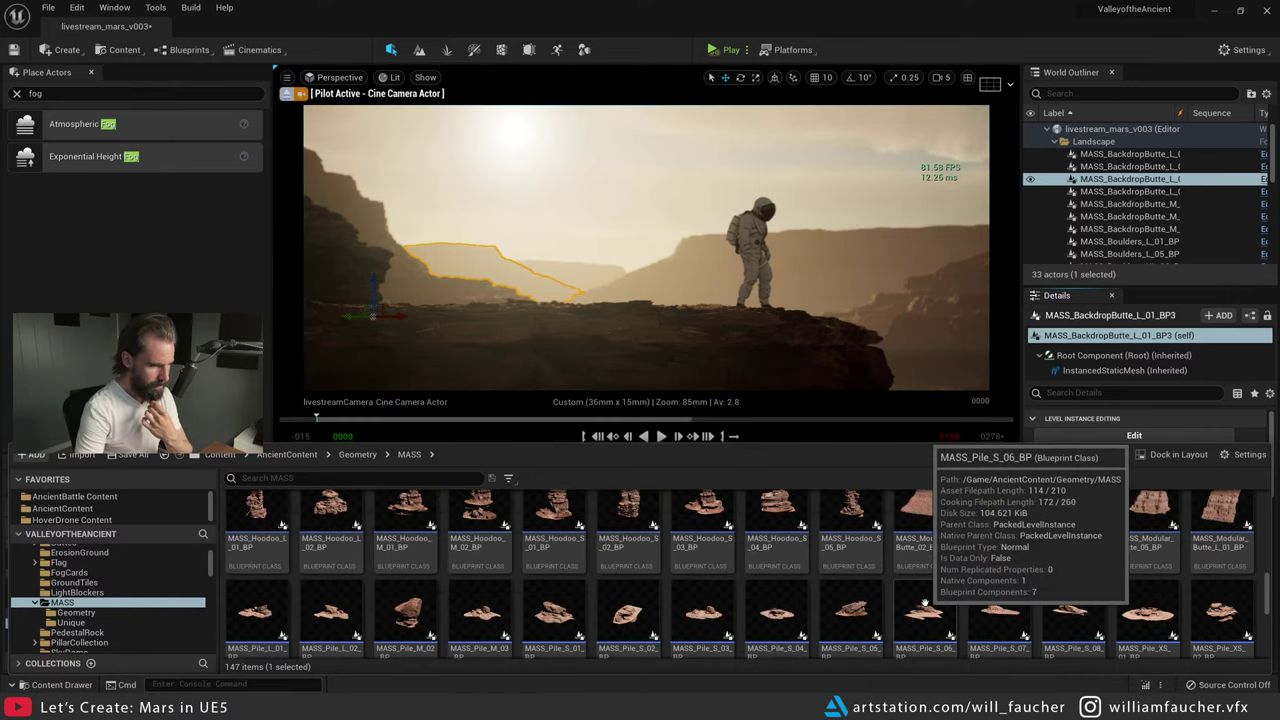
scroll(950, 585, up, 1)
scroll(600, 590, up, 2)
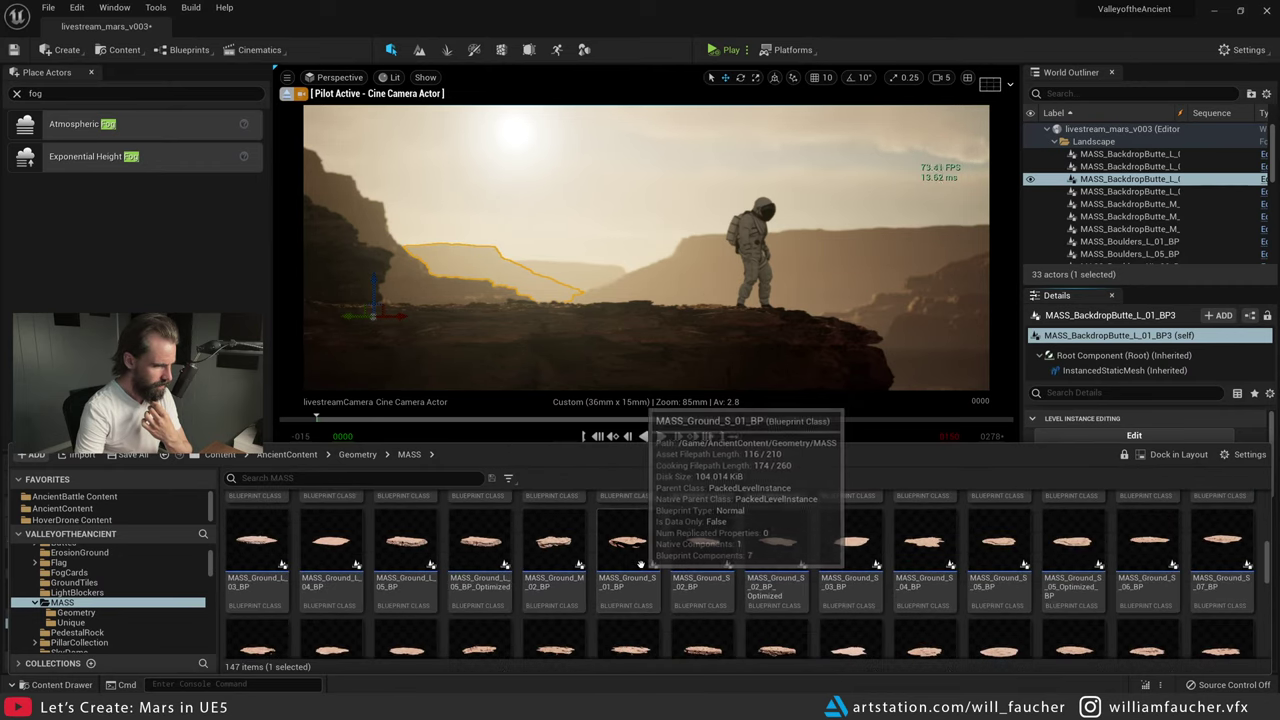
scroll(700, 580, up, 2)
scroll(744, 571, up, 3)
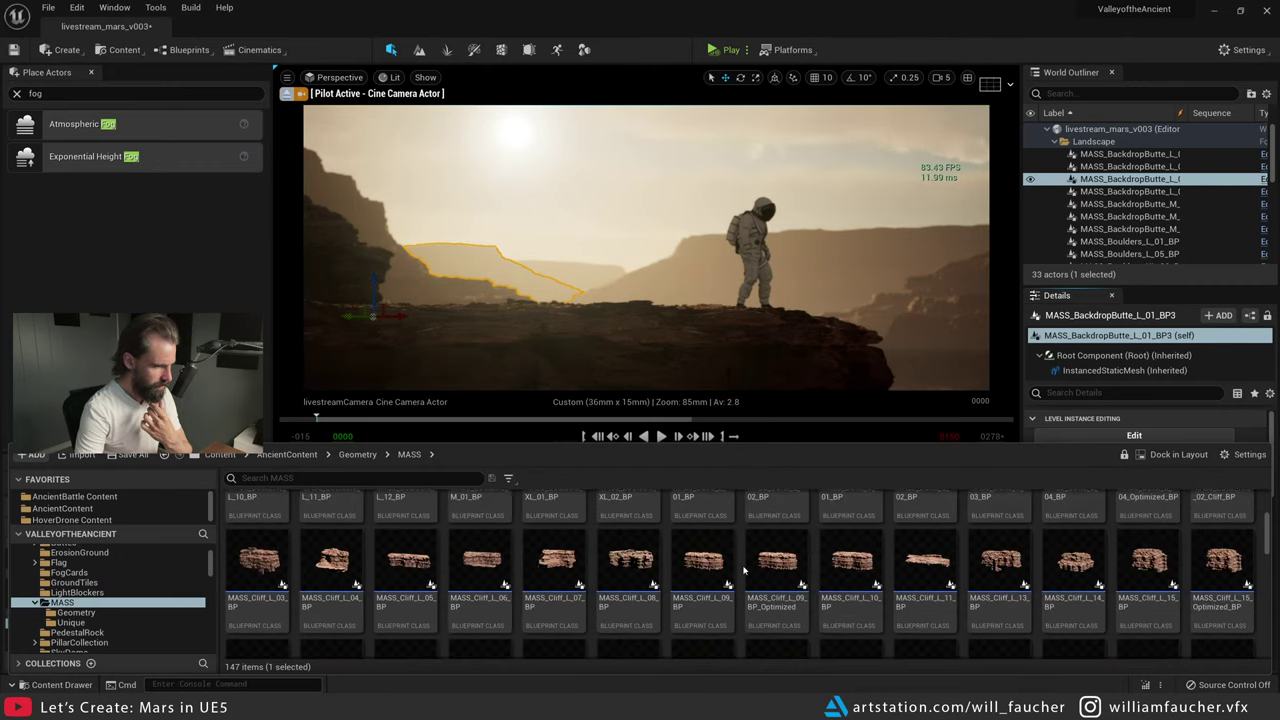
scroll(738, 566, up, 2)
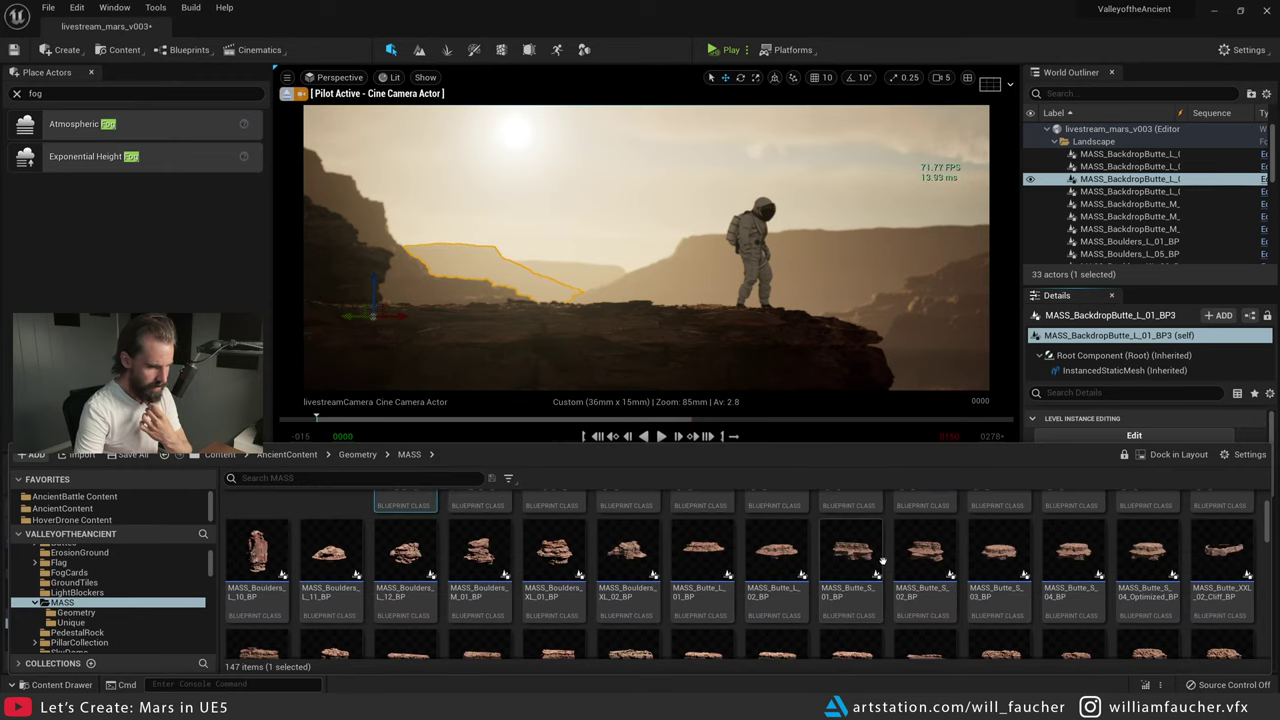
scroll(881, 561, up, 2)
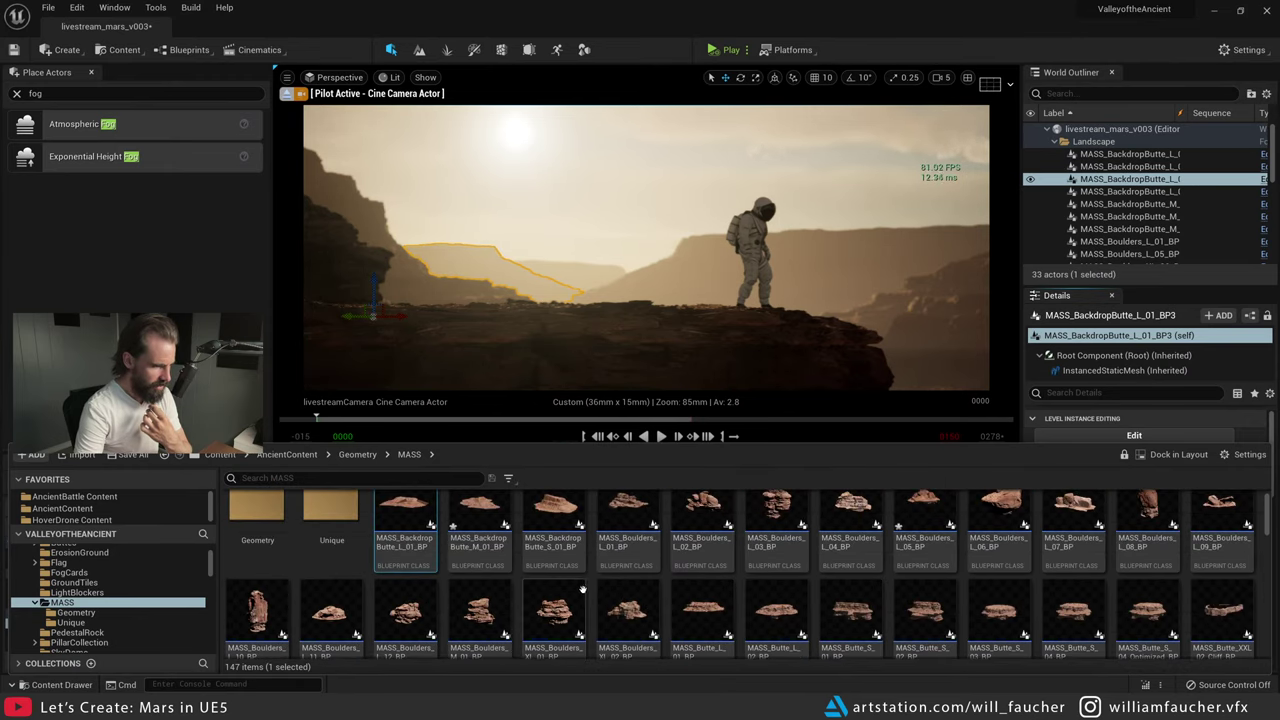
- Place MASS_Boulders_L_01_BP in the level, raise it into the sky left of the astronaut, rotate it about 30° around Z and scale it to about 4.53
scroll(582, 589, up, 1)
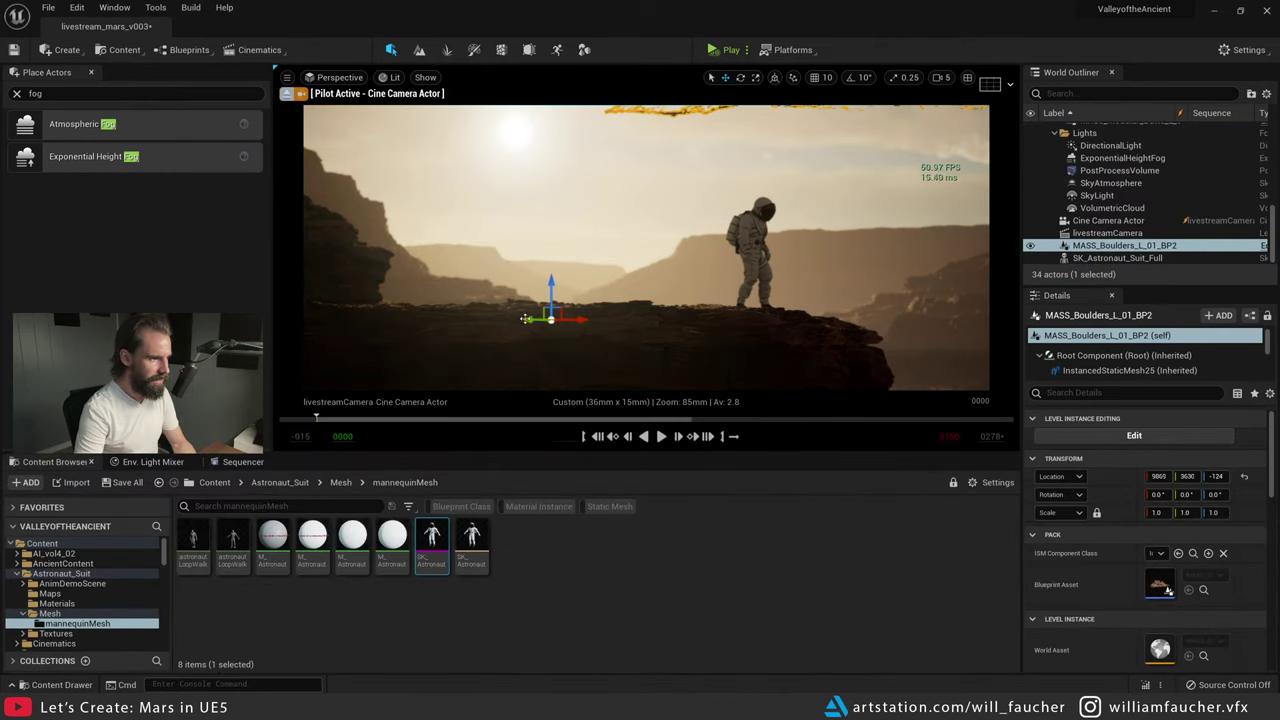
drag(524, 318, 641, 239)
key(e)
key(w)
key(r)
key(r)
key(w)
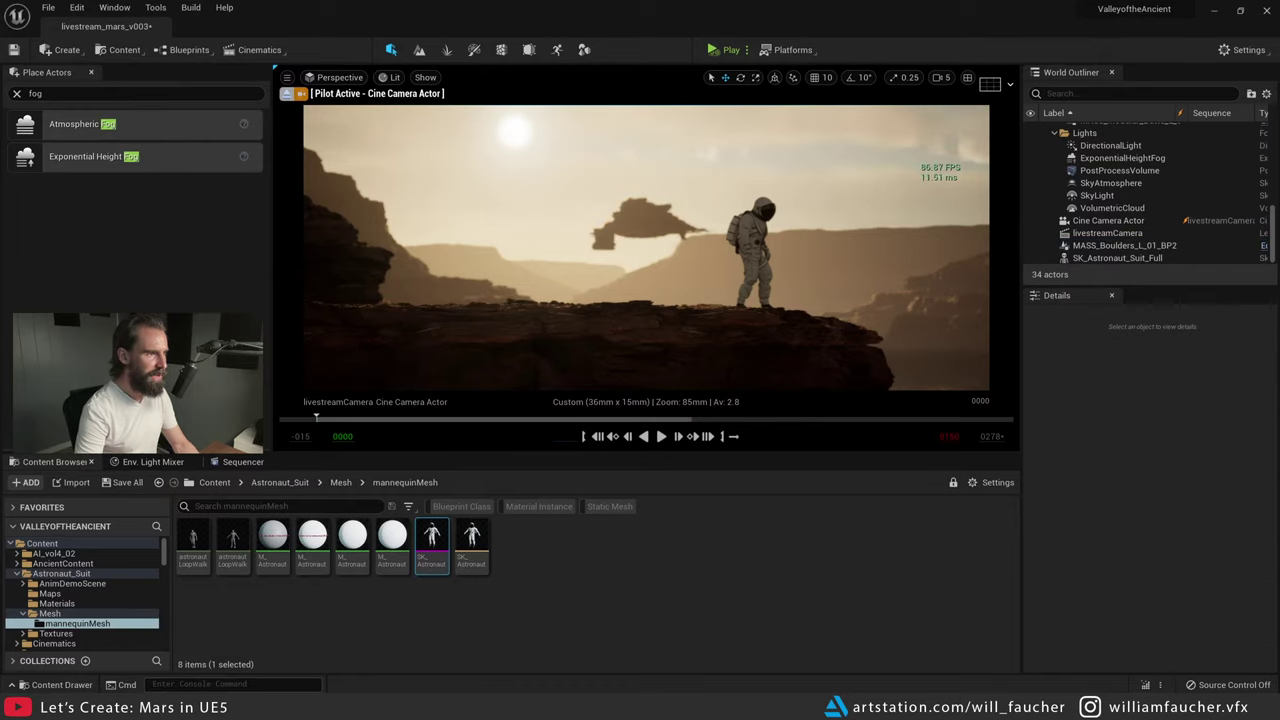
- Push the floating MASS_Boulders_L_01_BP2 back to the horizon below the sun, rotate it to about -102° around Z and scale it to about 38
click(613, 250)
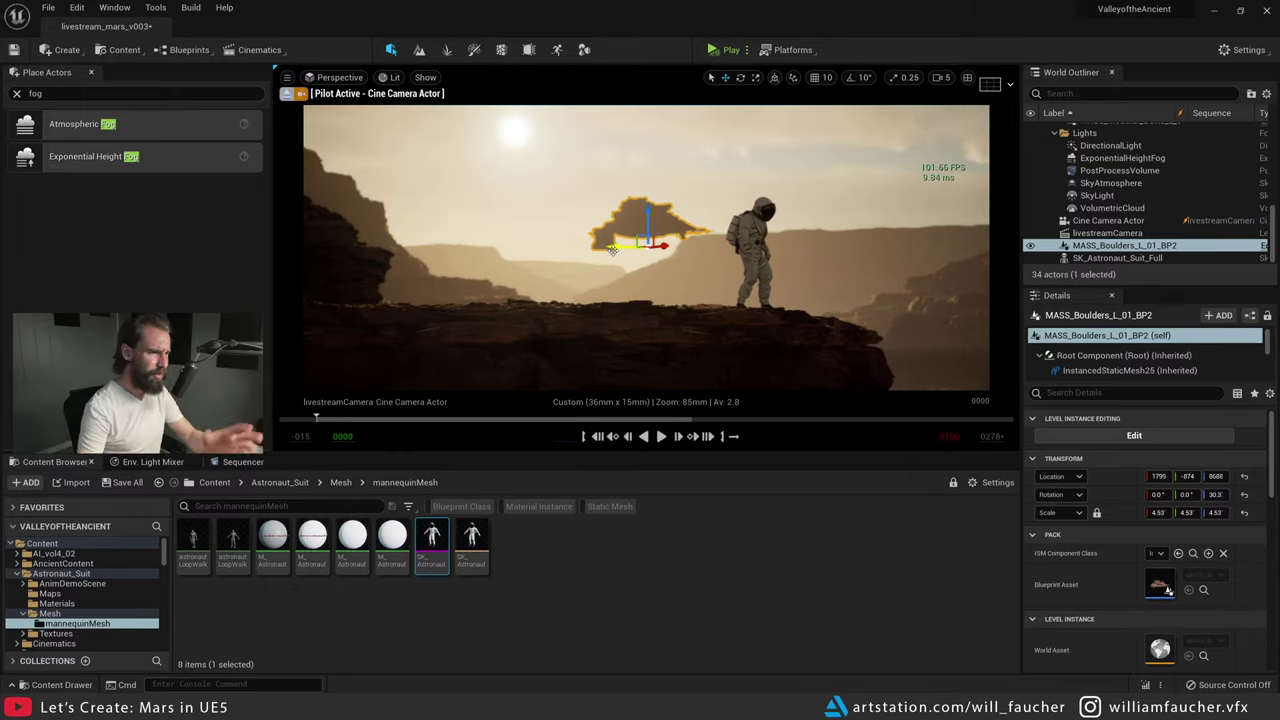
drag(665, 243, 884, 234)
drag(896, 284, 524, 258)
key(w)
key(g)
key(g)
key(e)
key(w)
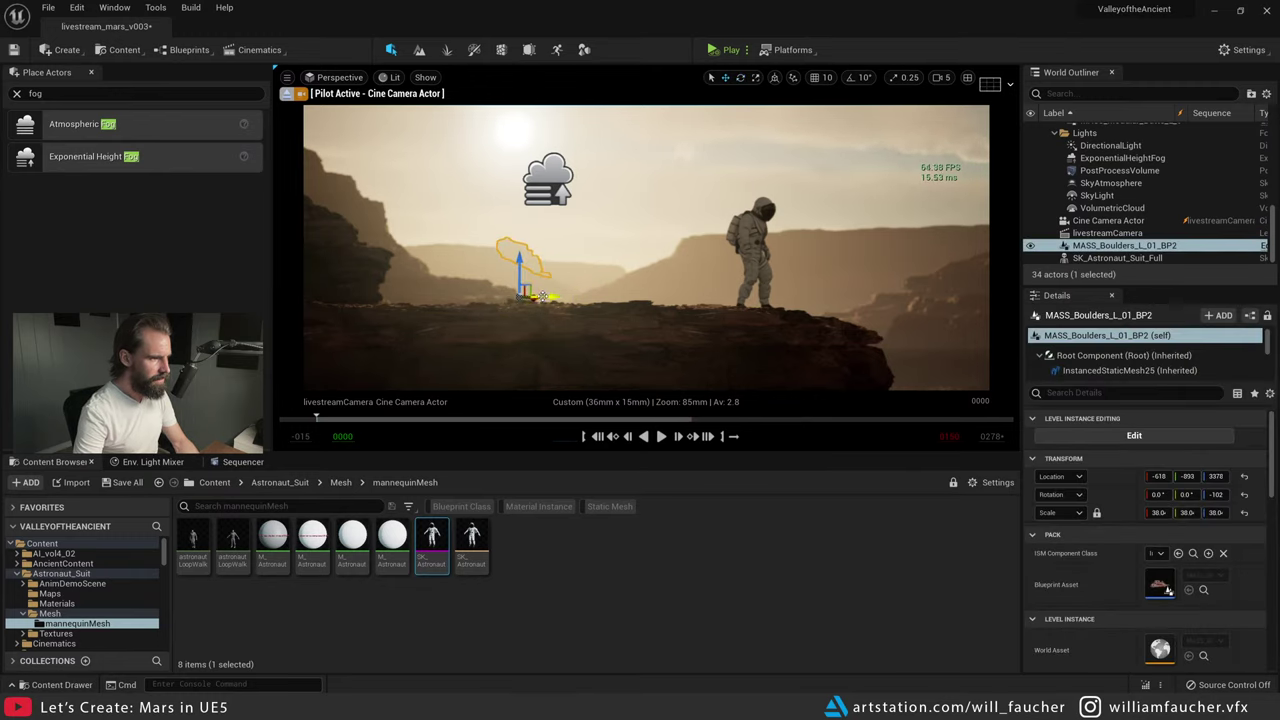
key(Escape)
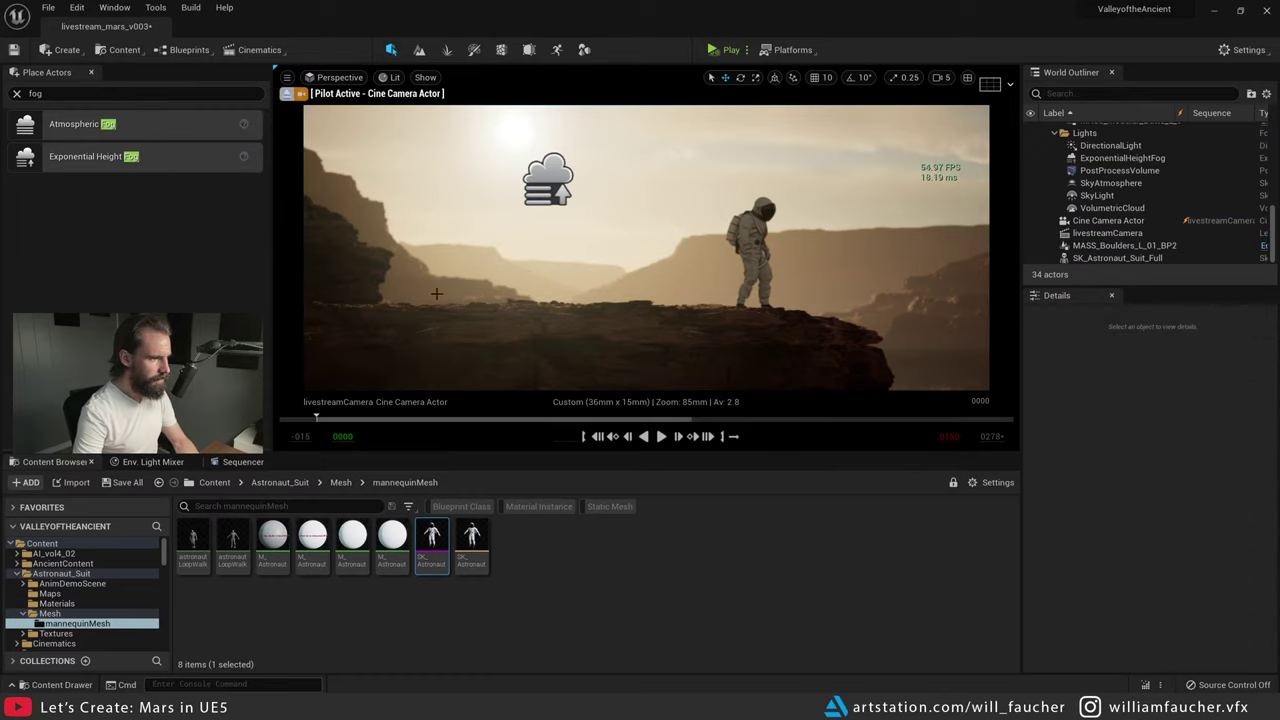
- Reposition the enlarged boulder on top of the distant butte at the canyon's left and preview the shot without editor overlays
click(404, 243)
key(g)
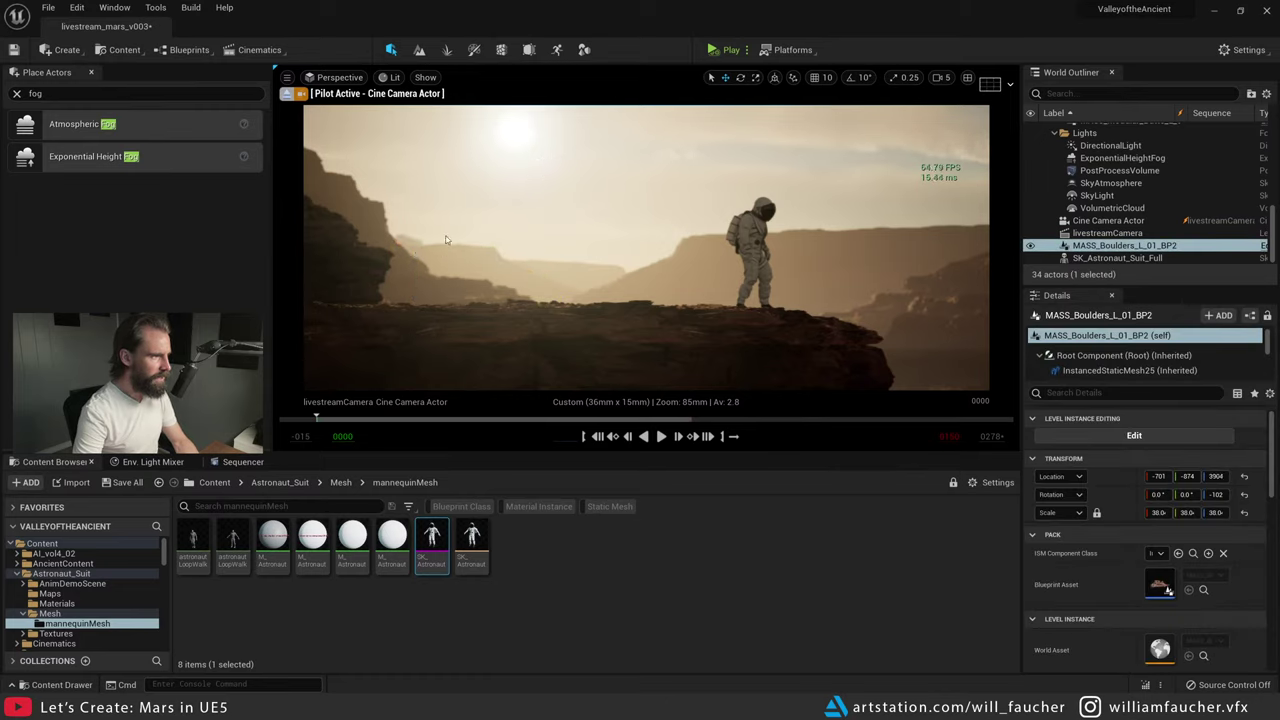
key(Escape)
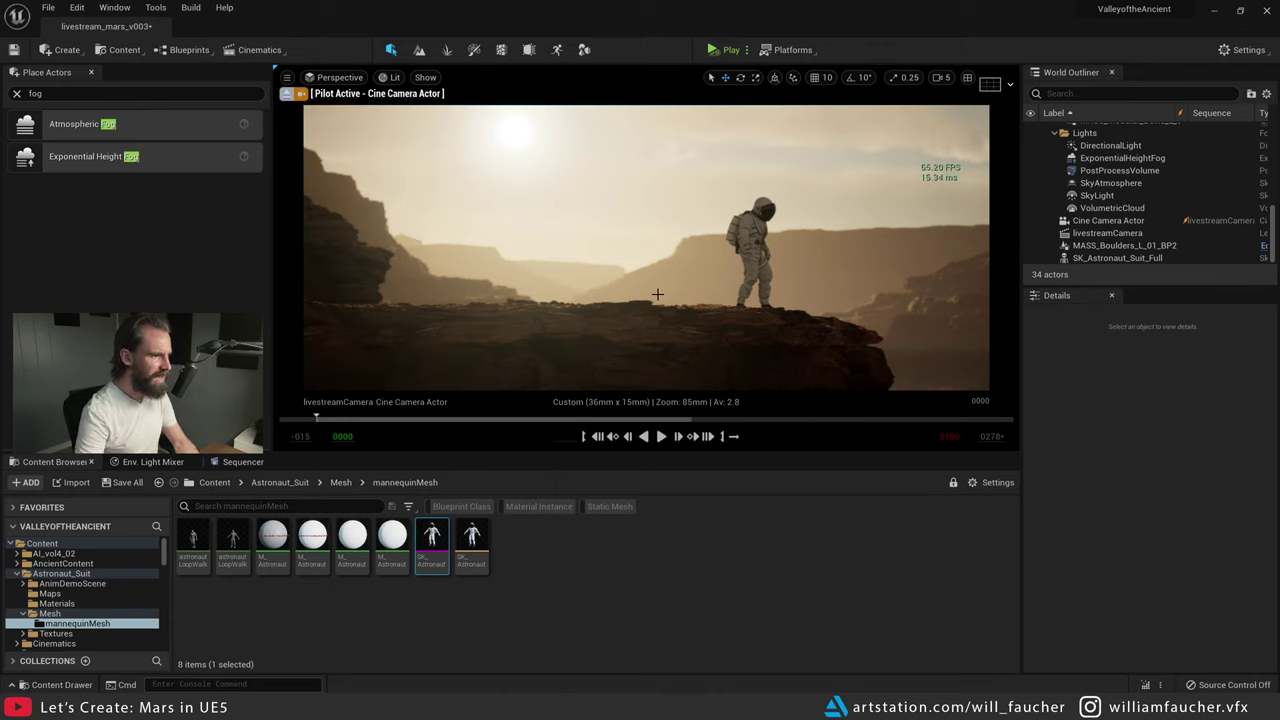
- Shift the distant backdrop butte beneath the sun to the left and pan the cine camera slightly left
click(589, 311)
drag(587, 329, 500, 332)
right_drag(551, 333, 516, 333)
drag(565, 327, 474, 325)
key(Escape)
click(637, 273)
key(Escape)
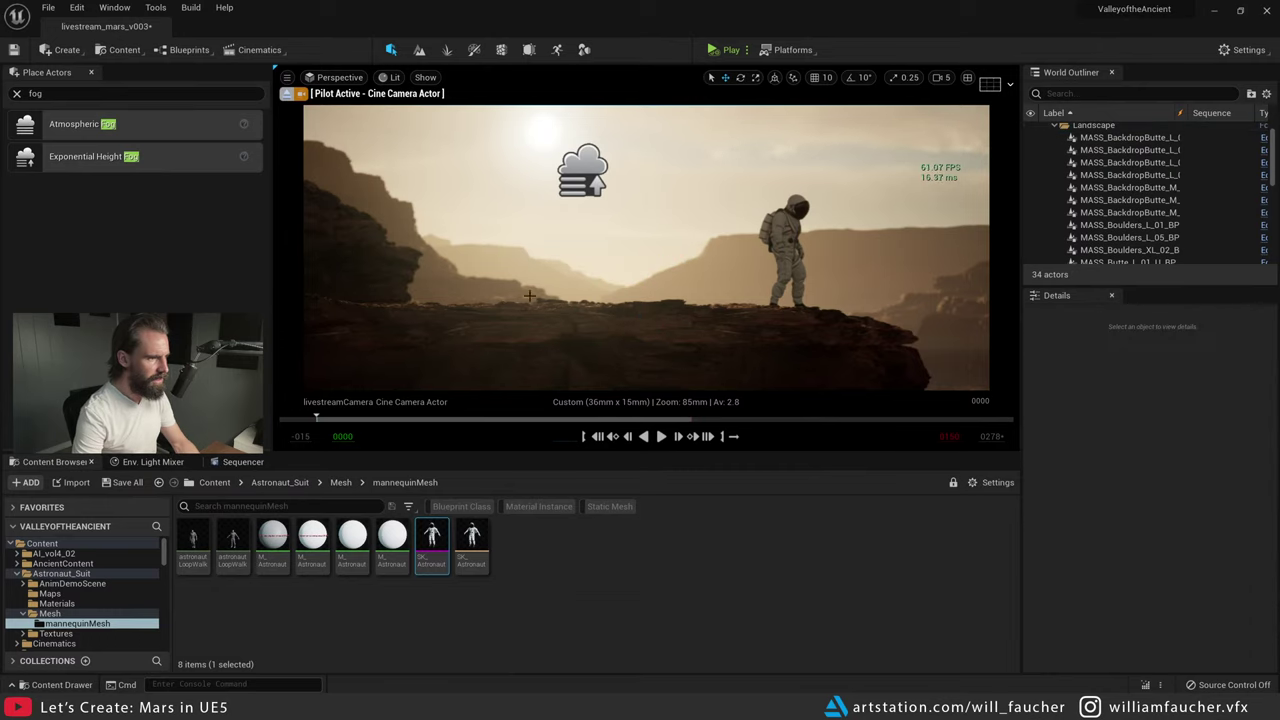
- Duplicate the distant MASS_BackdropButte_M_01_BP2 below the sun and offset the copy sideways
click(566, 273)
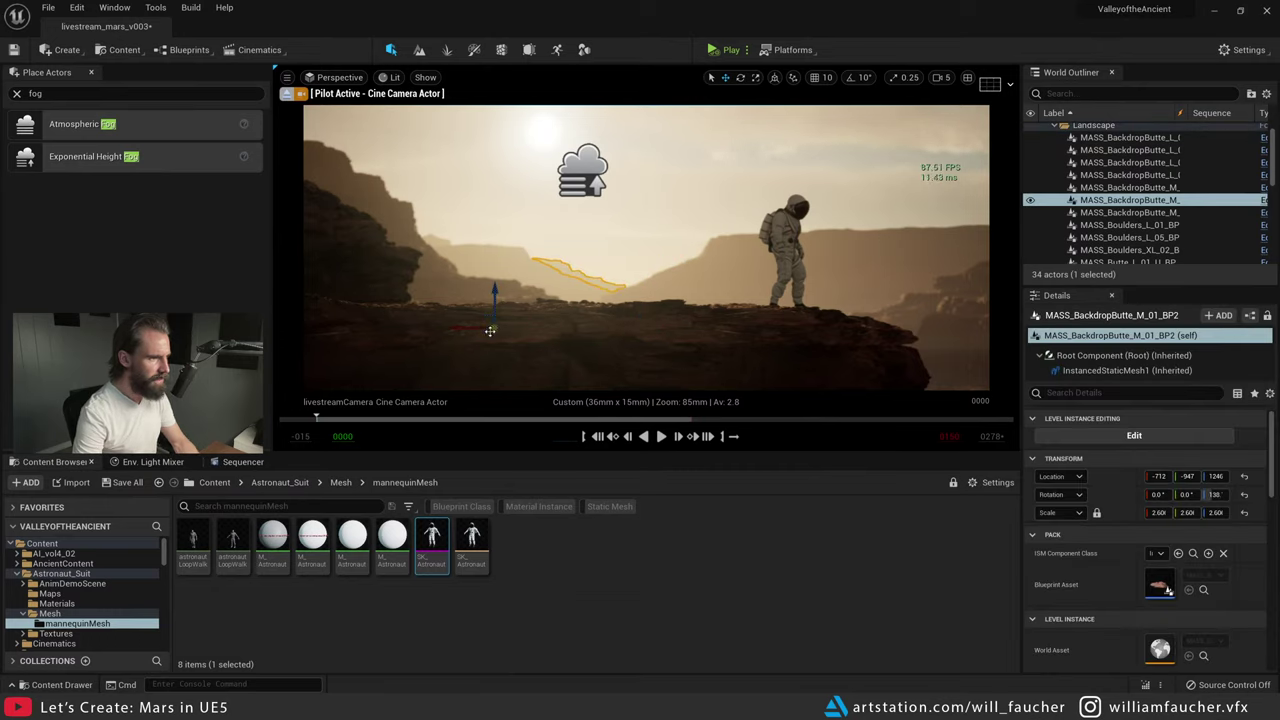
alt+drag(490, 331, 535, 324)
key(w)
right_drag(691, 309, 560, 309)
right_click(693, 309)
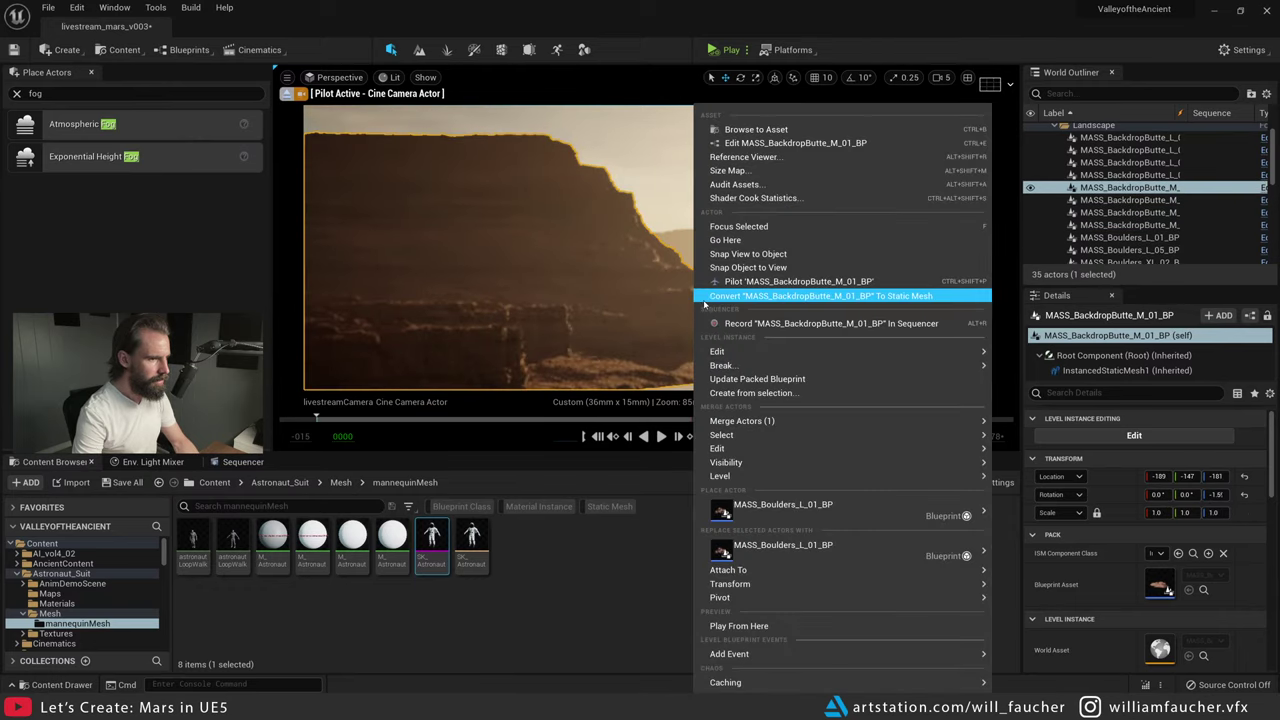
click(705, 299)
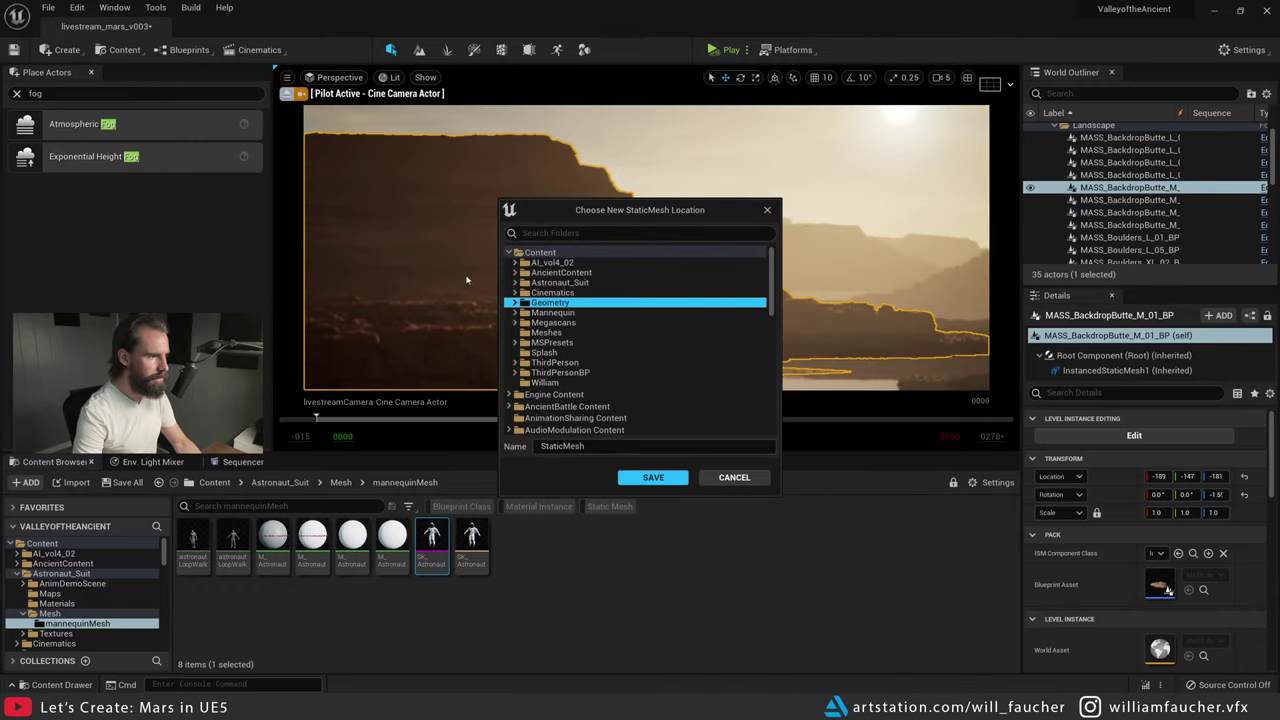
click(734, 477)
right_drag(643, 354, 700, 330)
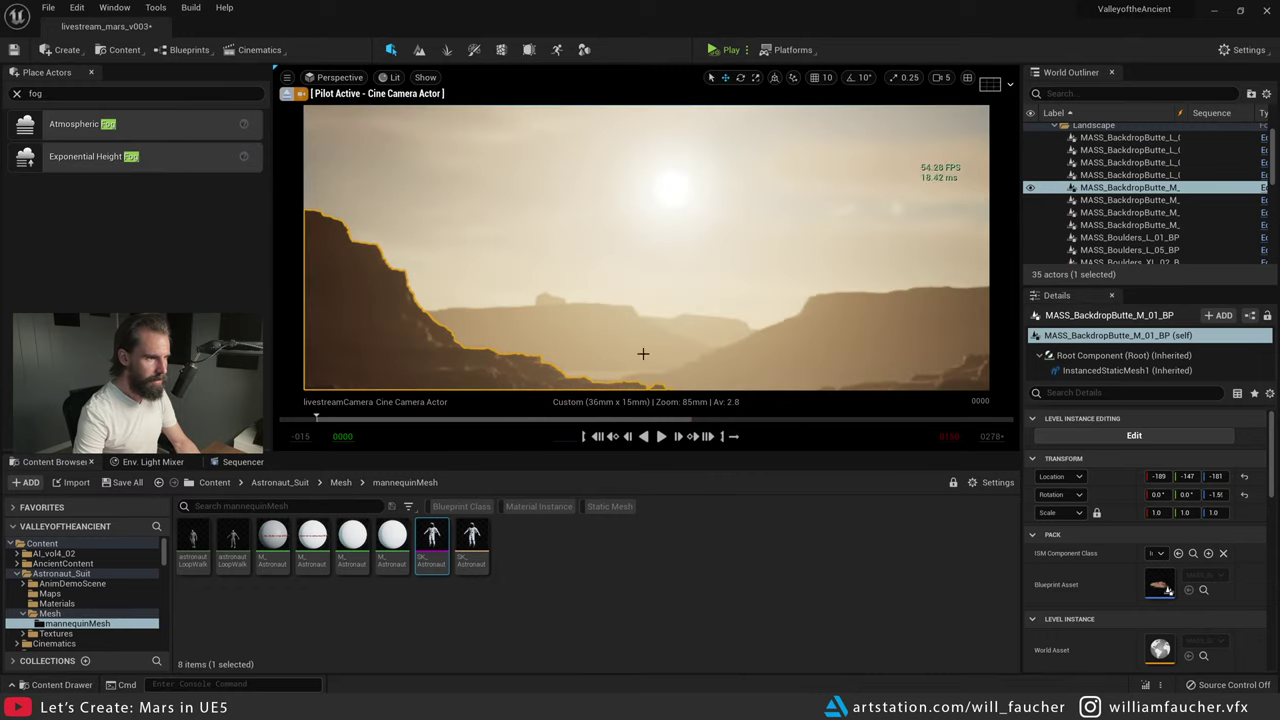
- At sequence frame 28, move the duplicated butte into the canyon gap left of the astronaut, rotate it to about 113° around Z and scale it to about 3.92
click(243, 461)
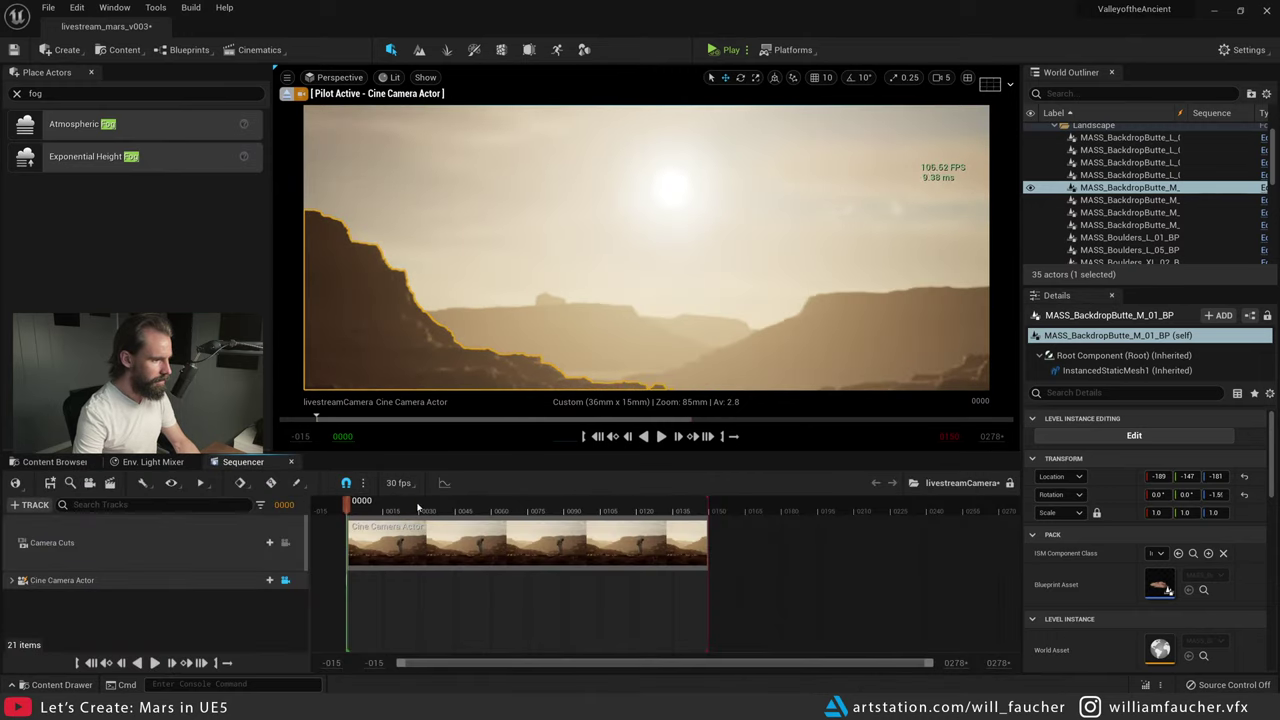
click(416, 509)
click(504, 254)
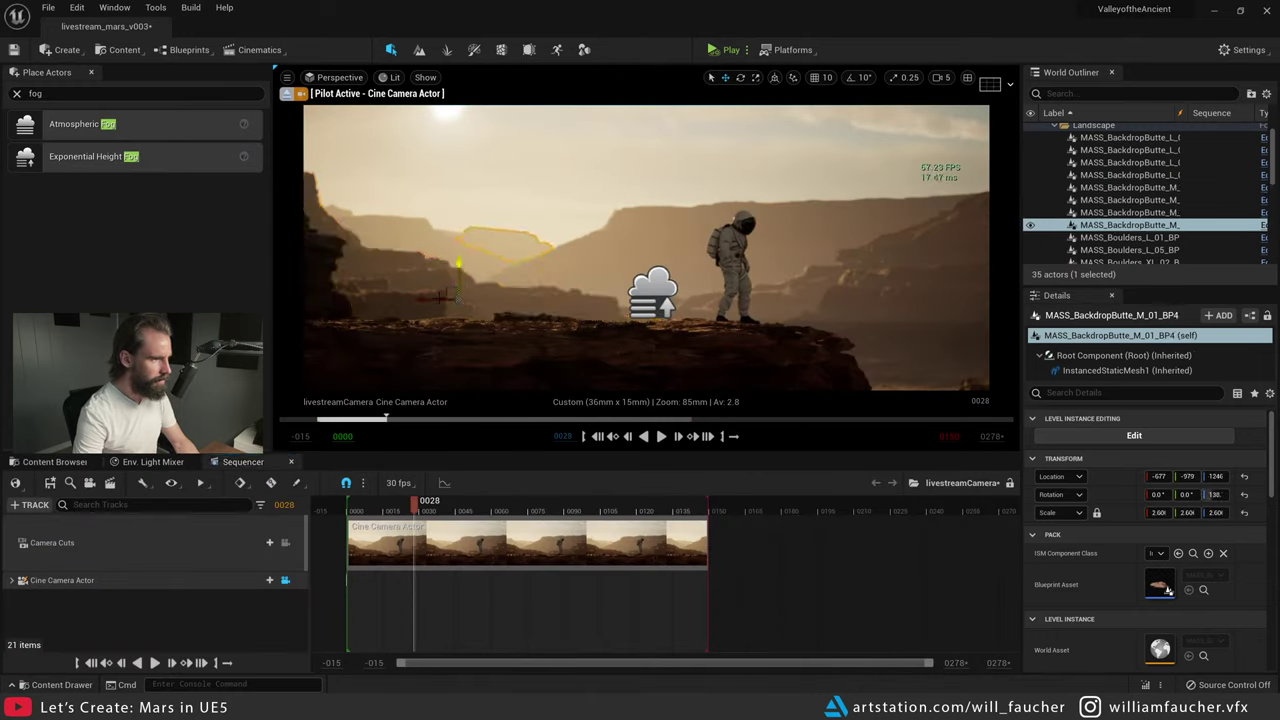
drag(453, 303, 620, 279)
key(e)
key(w)
key(Escape)
click(550, 293)
key(Escape)
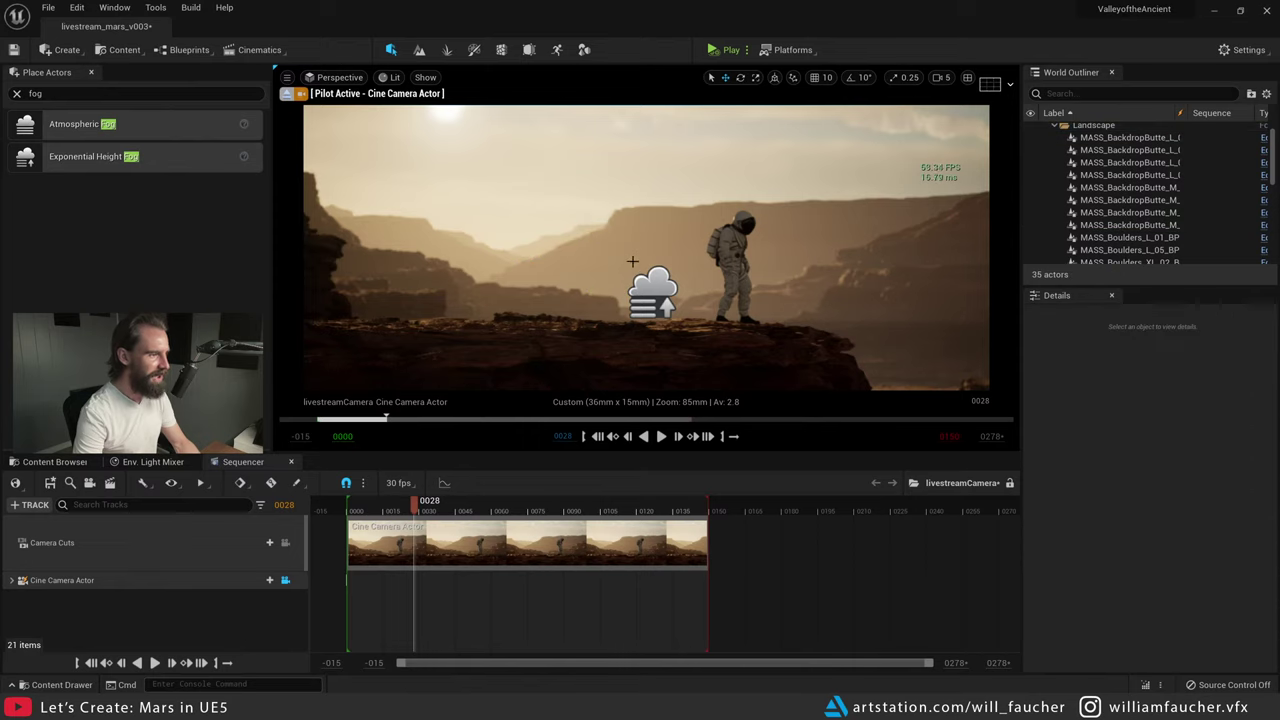
- Slide the large MASS_BackdropButte_L_01_BP2 behind the astronaut to the right along X to widen the canyon gap
click(562, 236)
key(Escape)
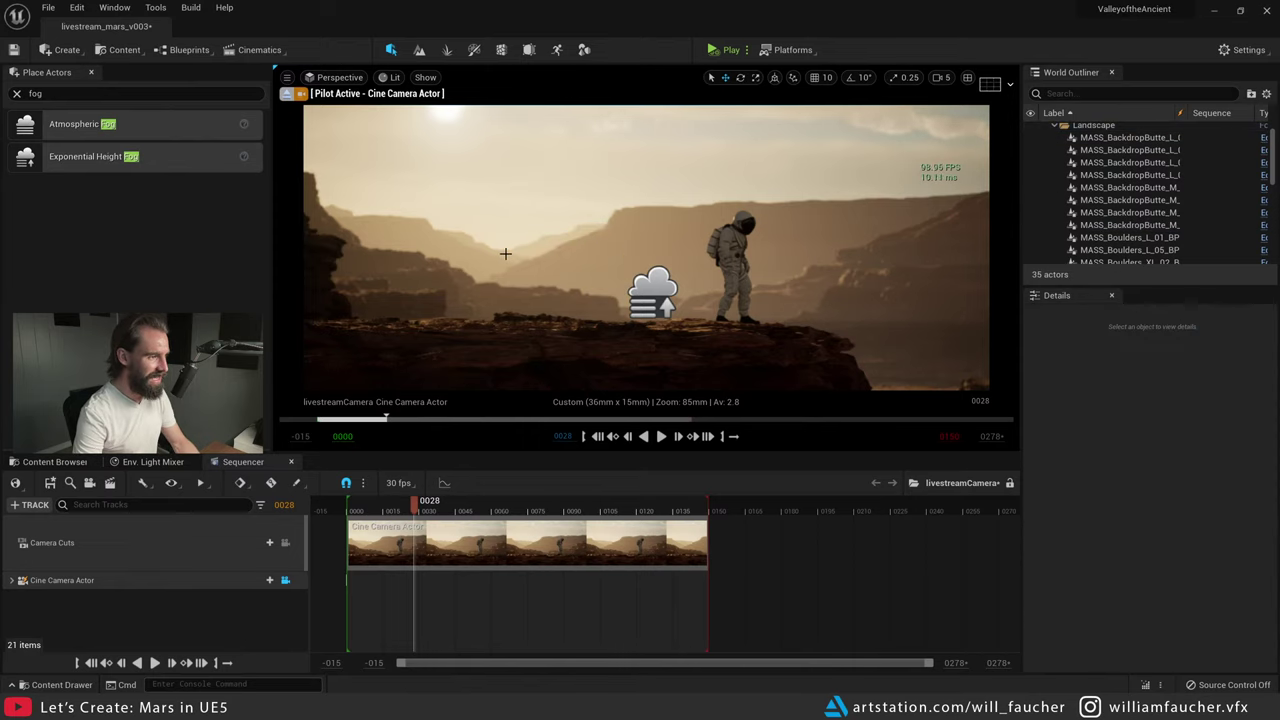
click(566, 237)
click(623, 260)
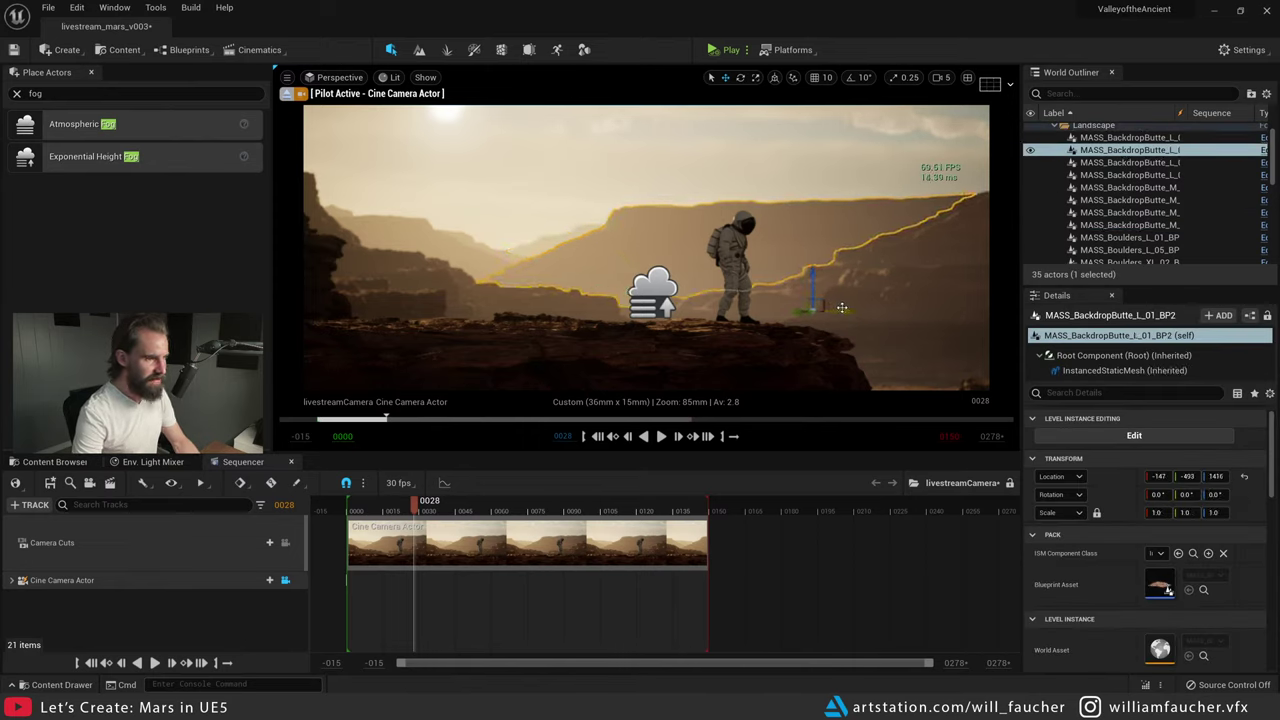
key(Escape)
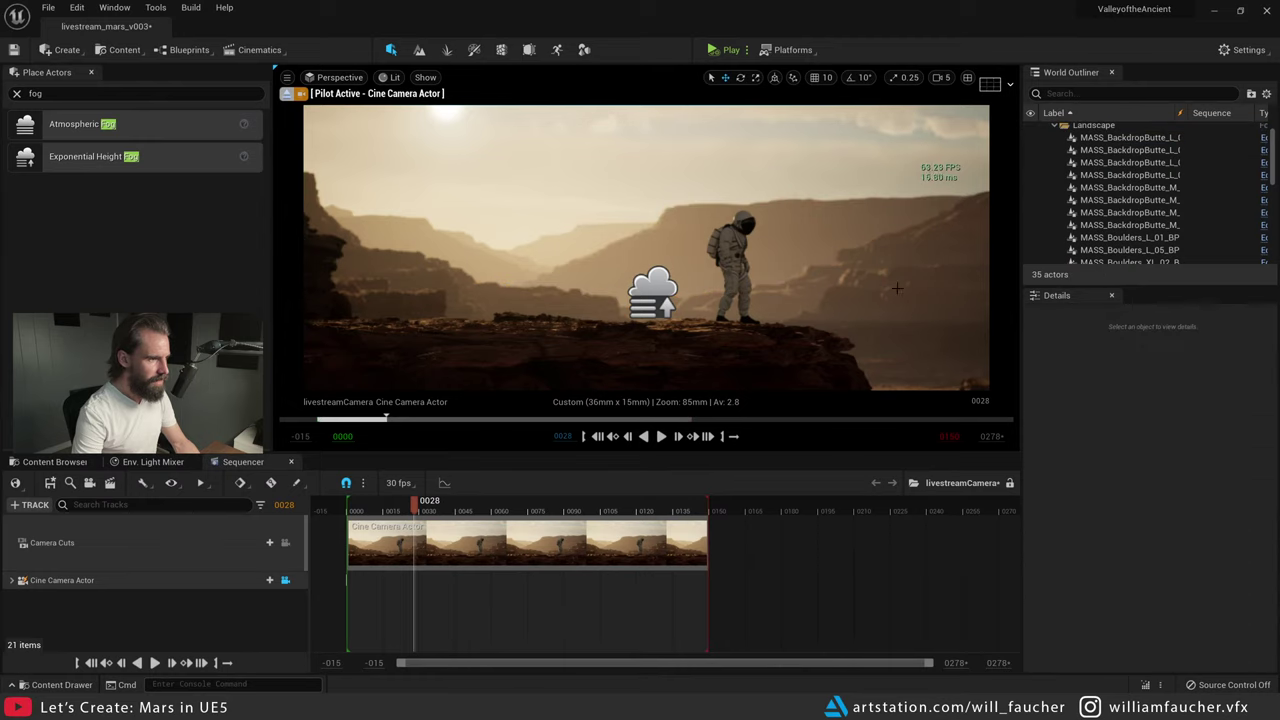
click(812, 238)
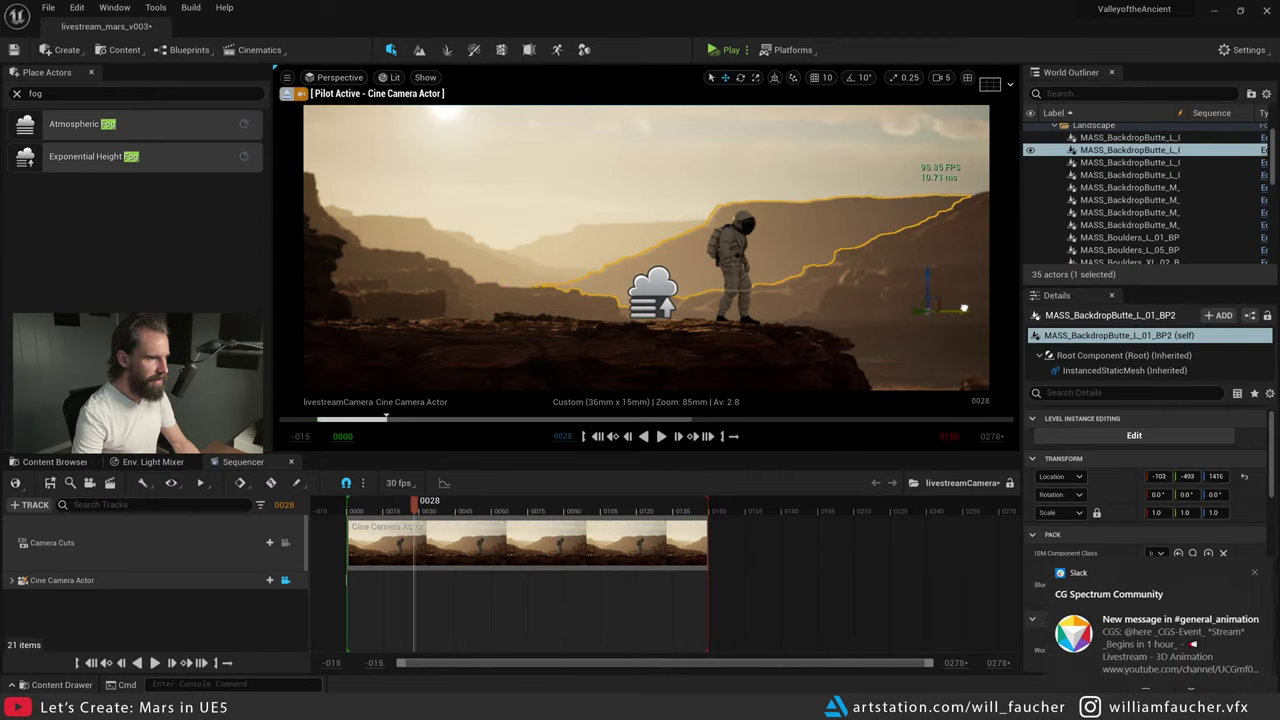
key(Escape)
- Shift the distant MASS_BackdropButte_M_01_BP2 below the sun sideways and raise it slightly along Z
click(567, 251)
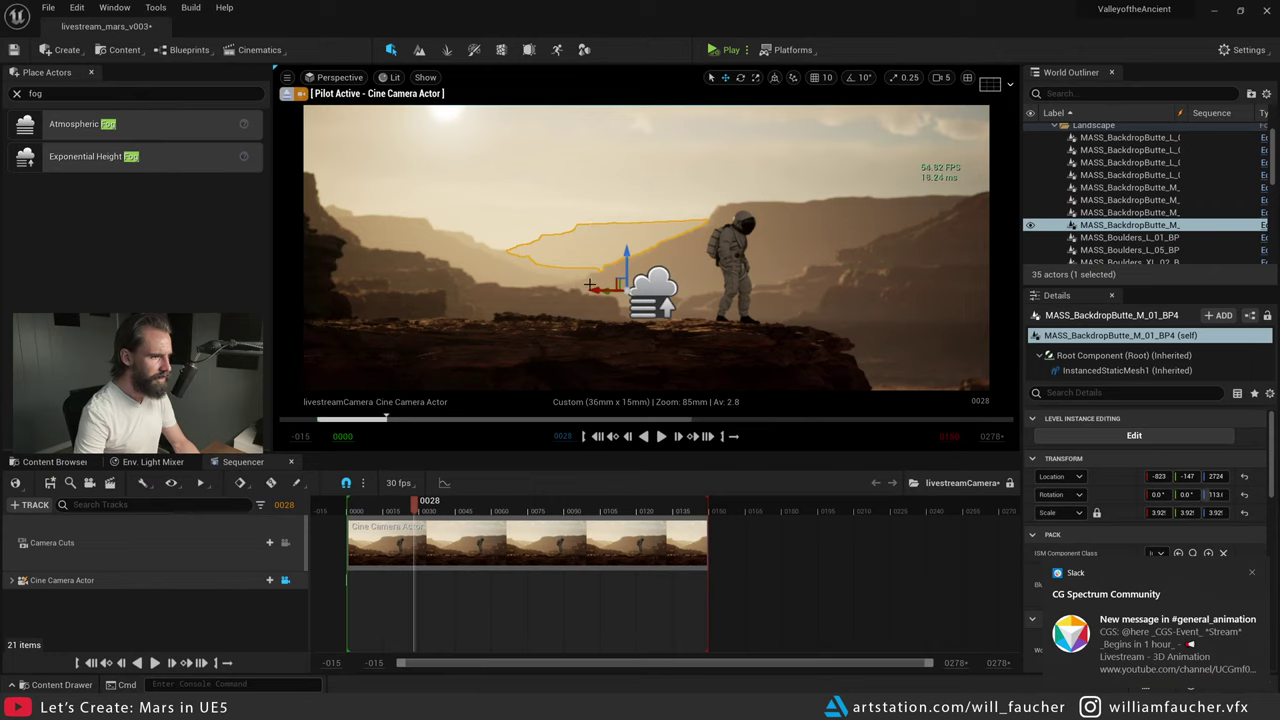
key(Escape)
click(562, 246)
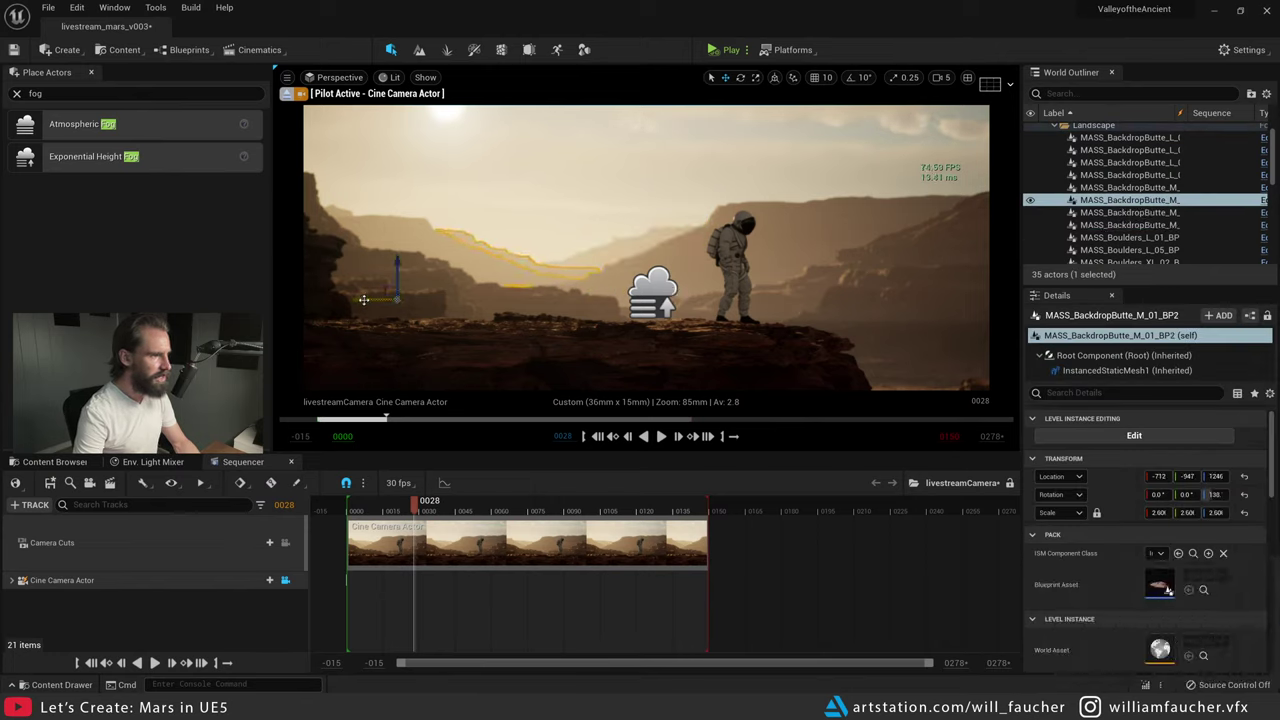
key(Escape)
click(468, 265)
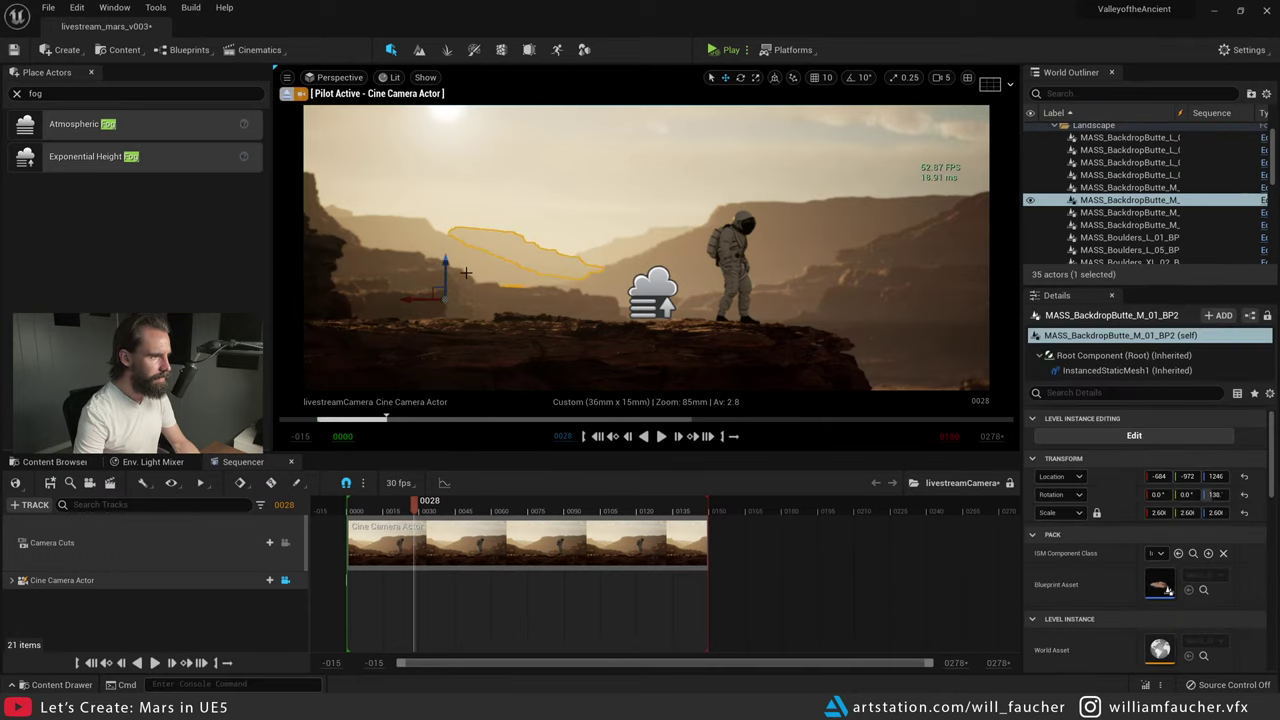
drag(415, 297, 380, 295)
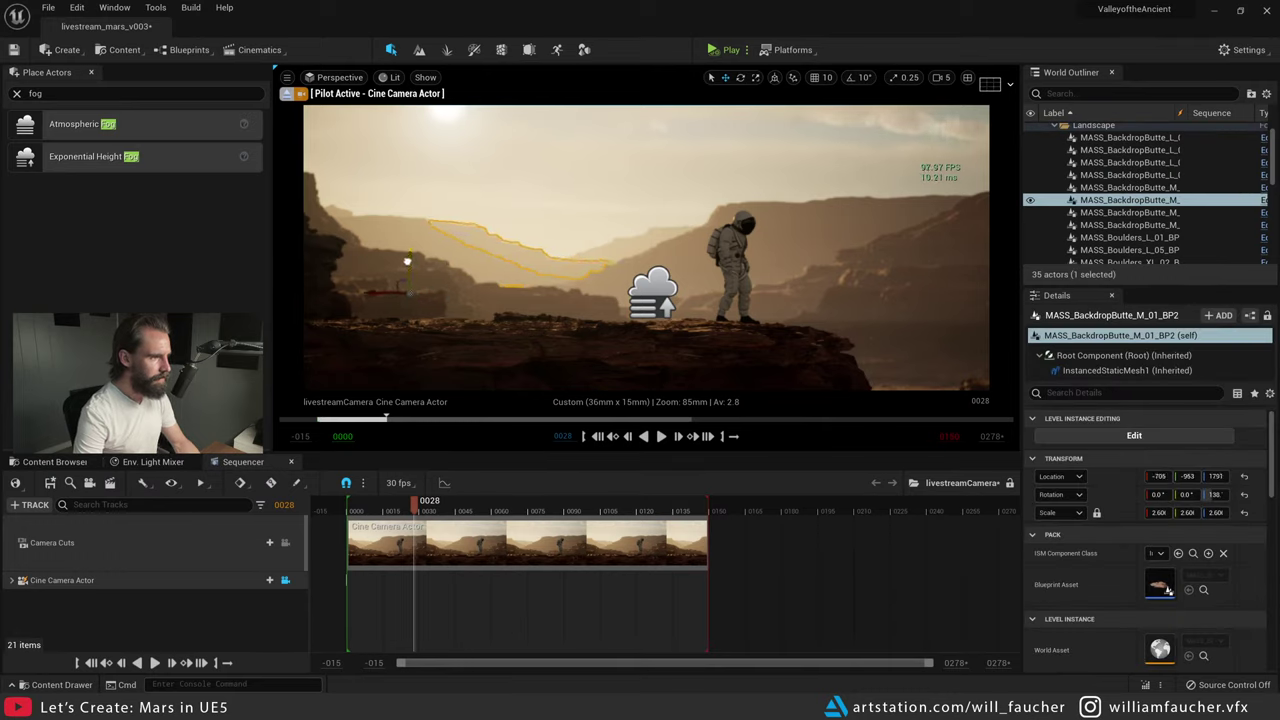
key(Escape)
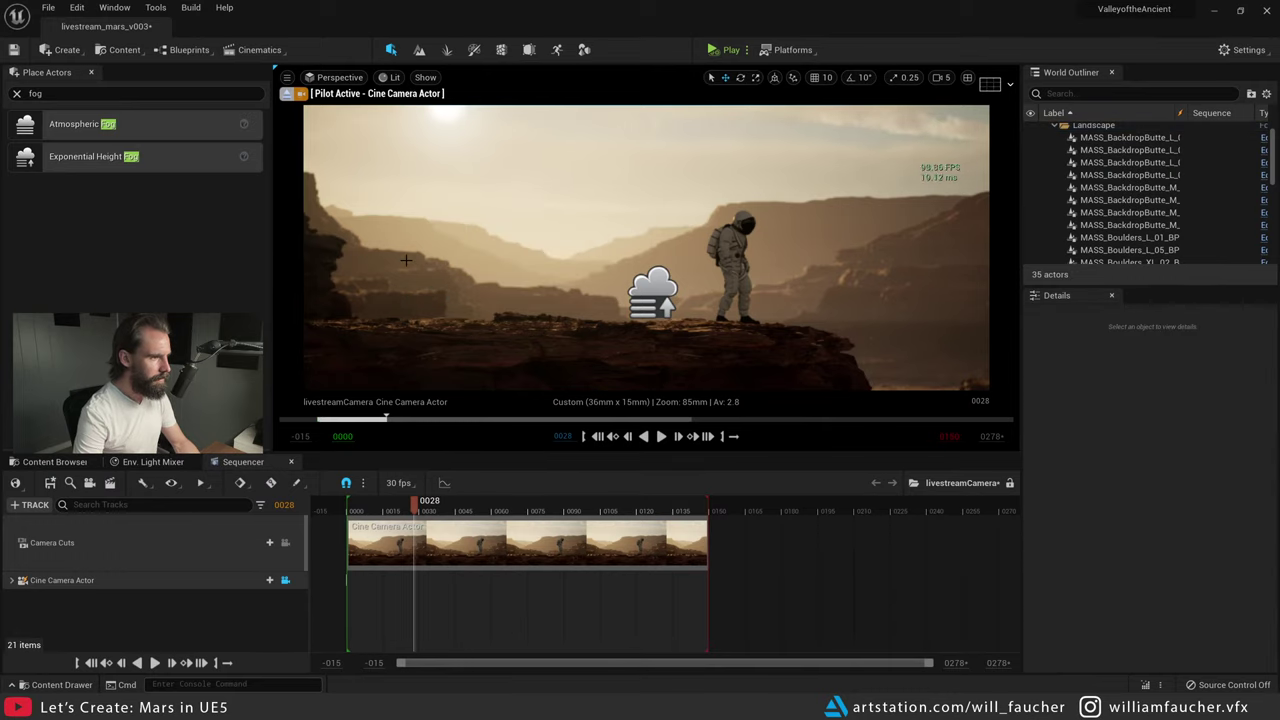
click(500, 247)
drag(415, 259, 408, 266)
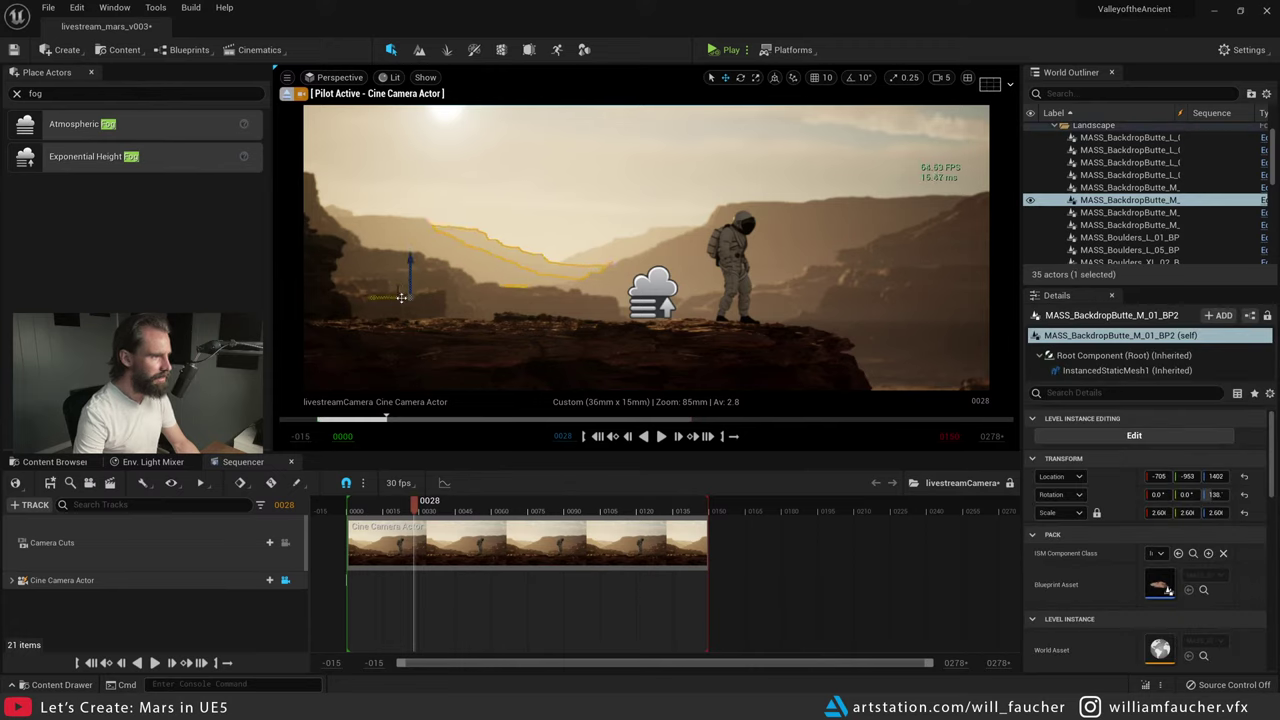
- Move MASS_BackdropButte_M_01_BP4 in the canyon gap left of the astronaut farther into the distance, raising it along Z and sliding it left
click(613, 241)
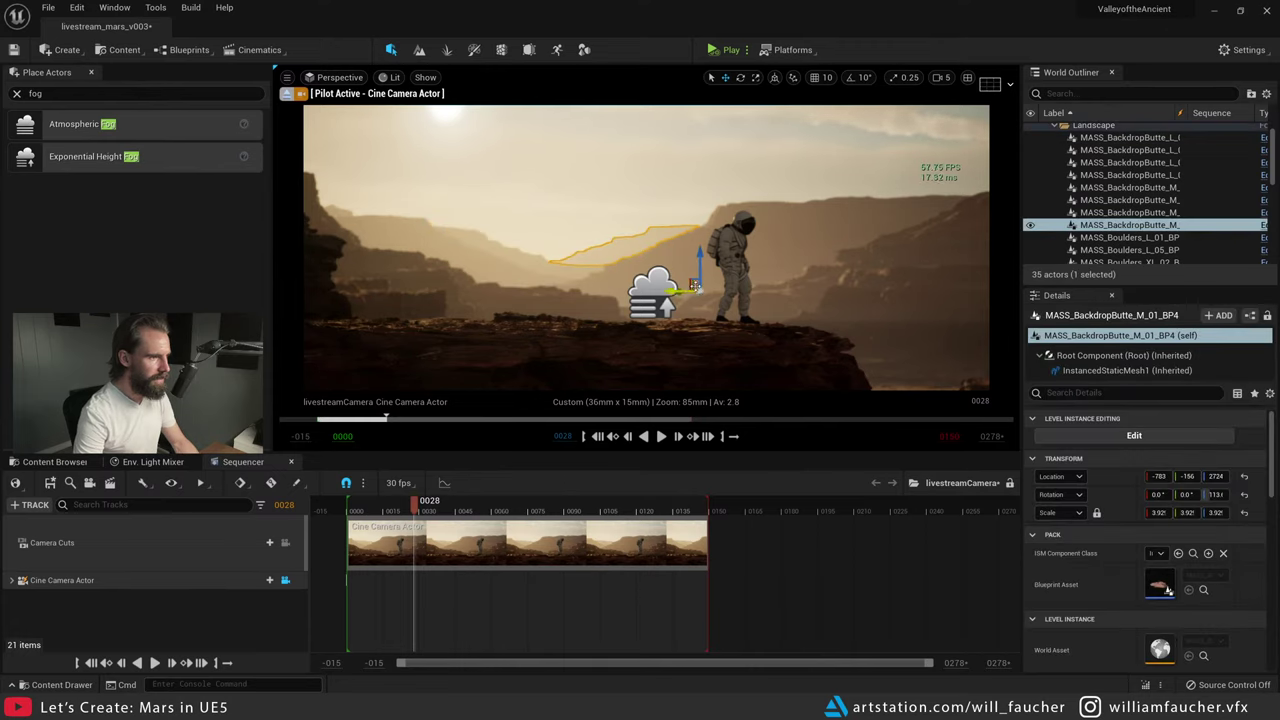
drag(693, 285, 609, 285)
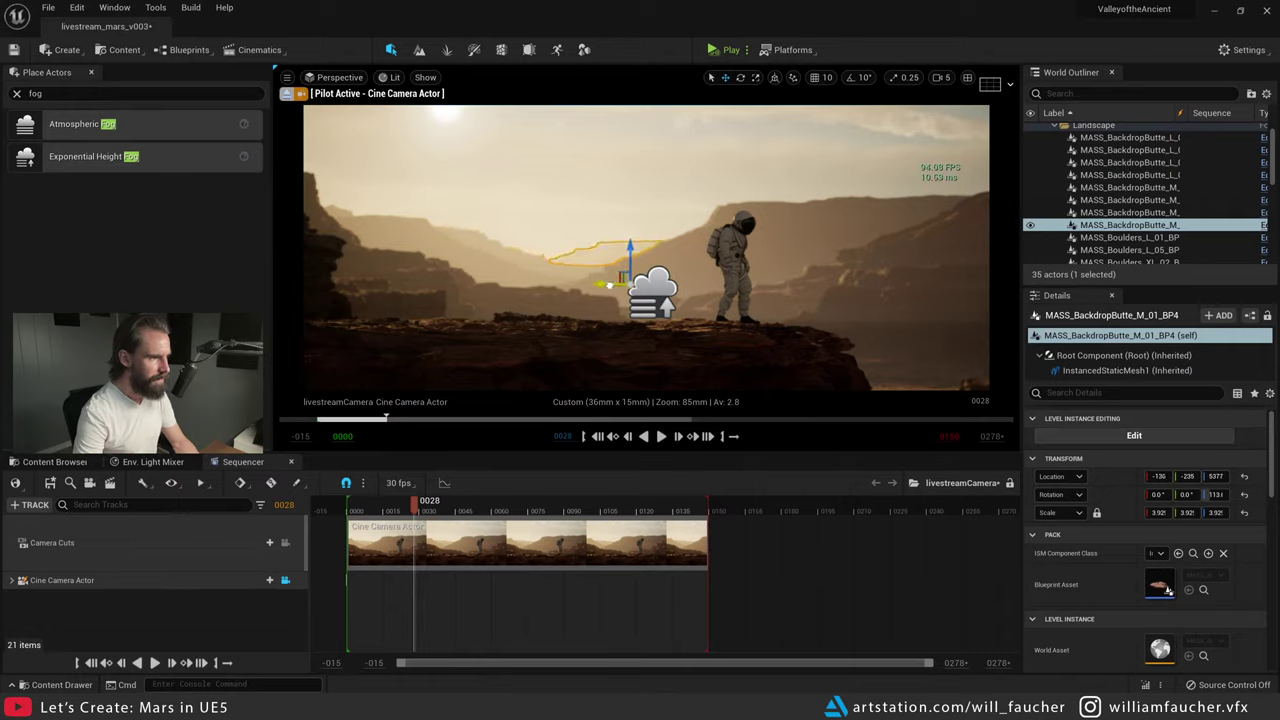
key(Escape)
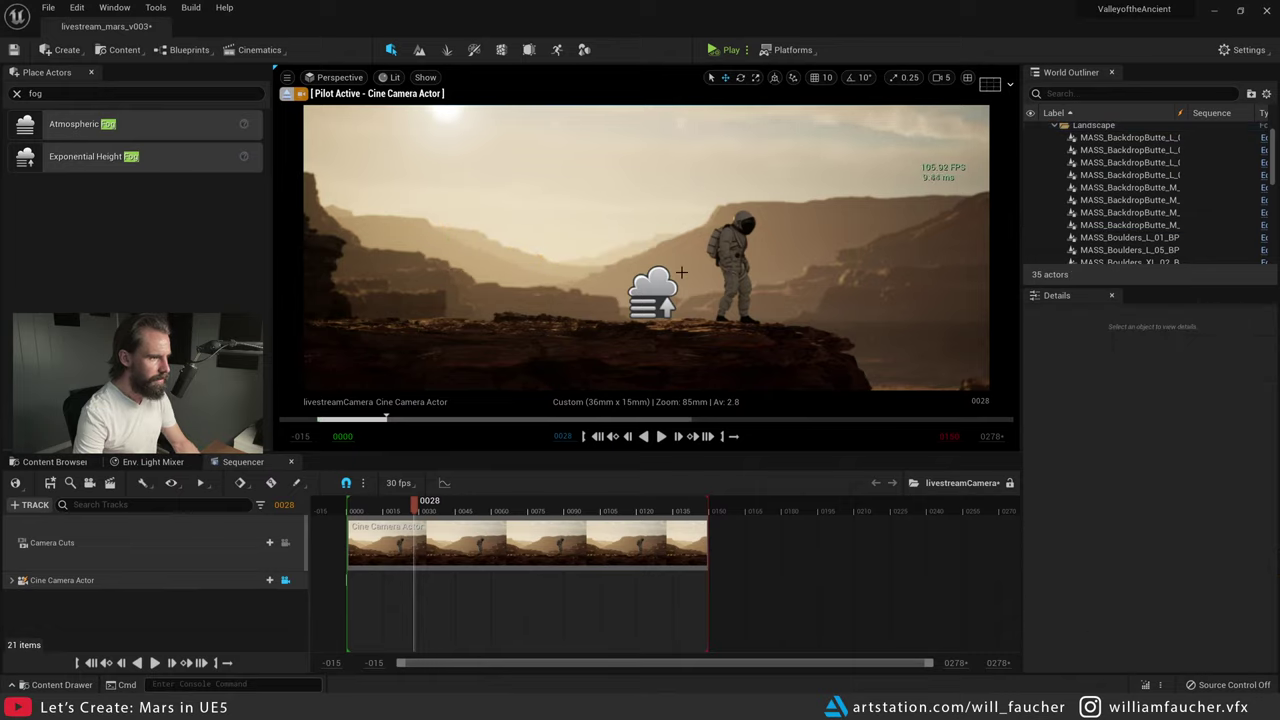
click(643, 247)
key(Escape)
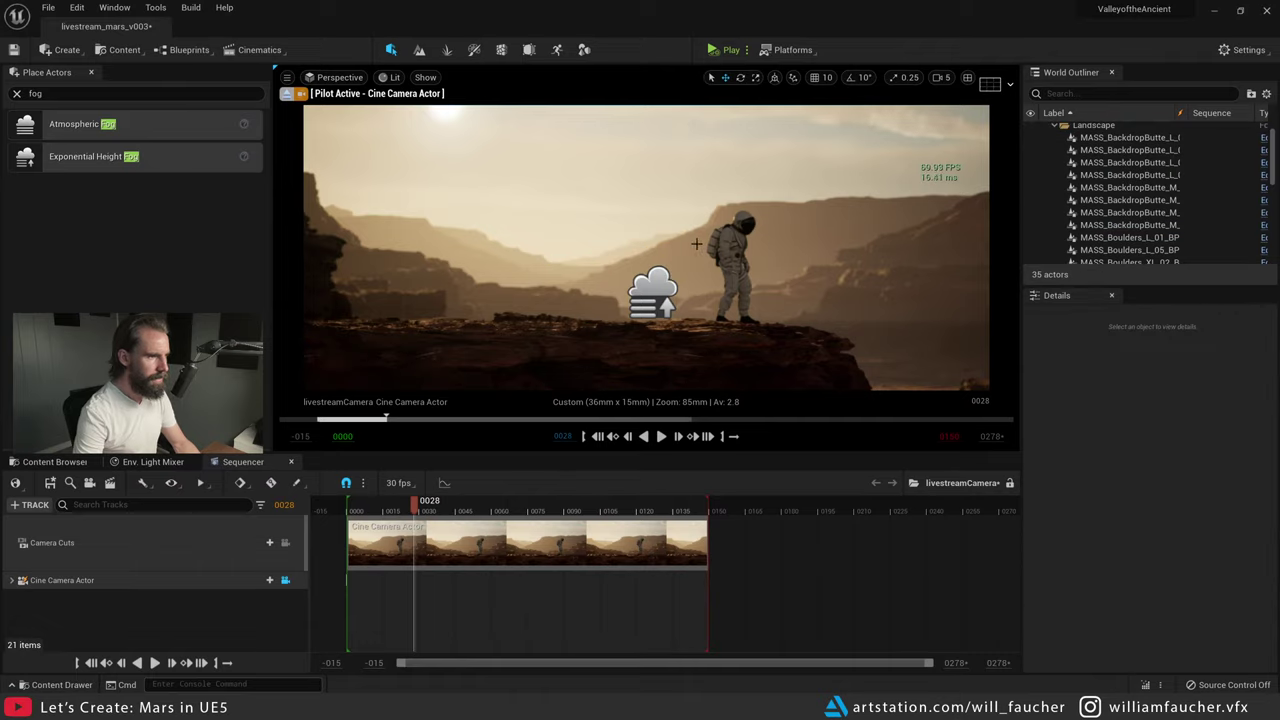
- Reframe the piloted cine camera so the astronaut stands just right of centre with the sun at the frame's upper edge
middle_drag(874, 256, 820, 250)
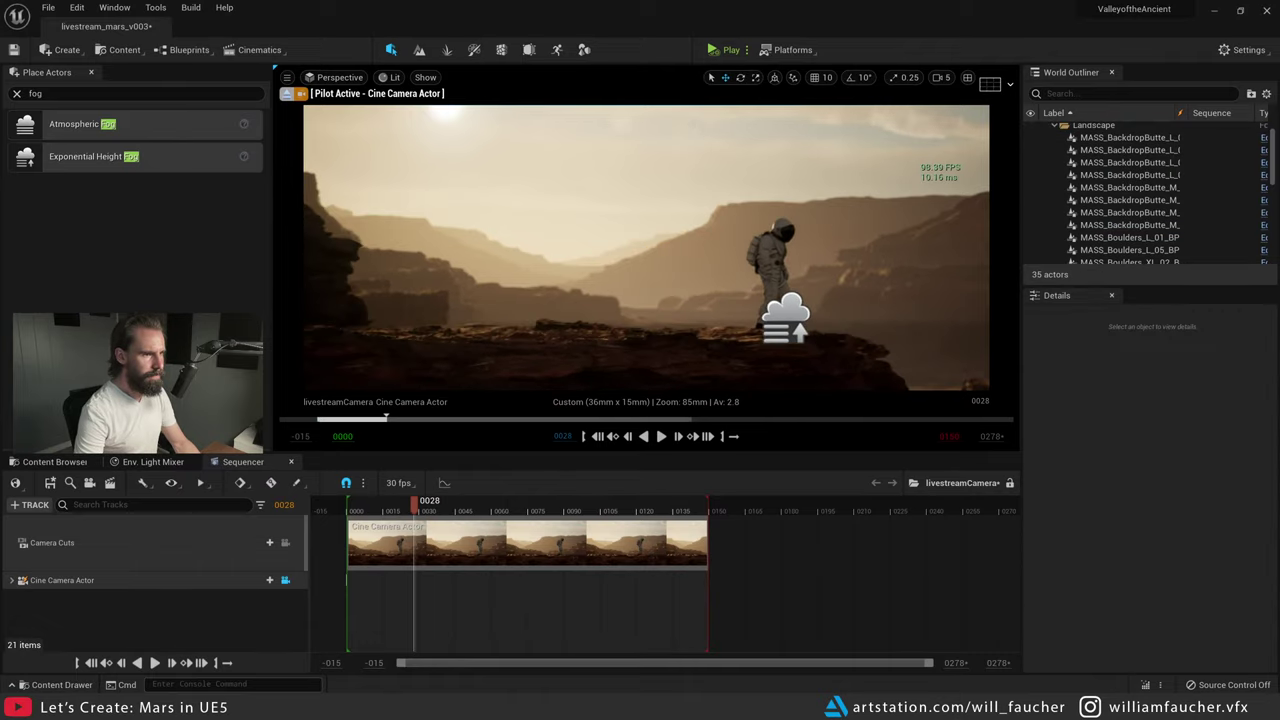
mouse_move(665, 246)
right_down()
mouse_move(755, 244)
mouse_move(641, 252)
right_up()
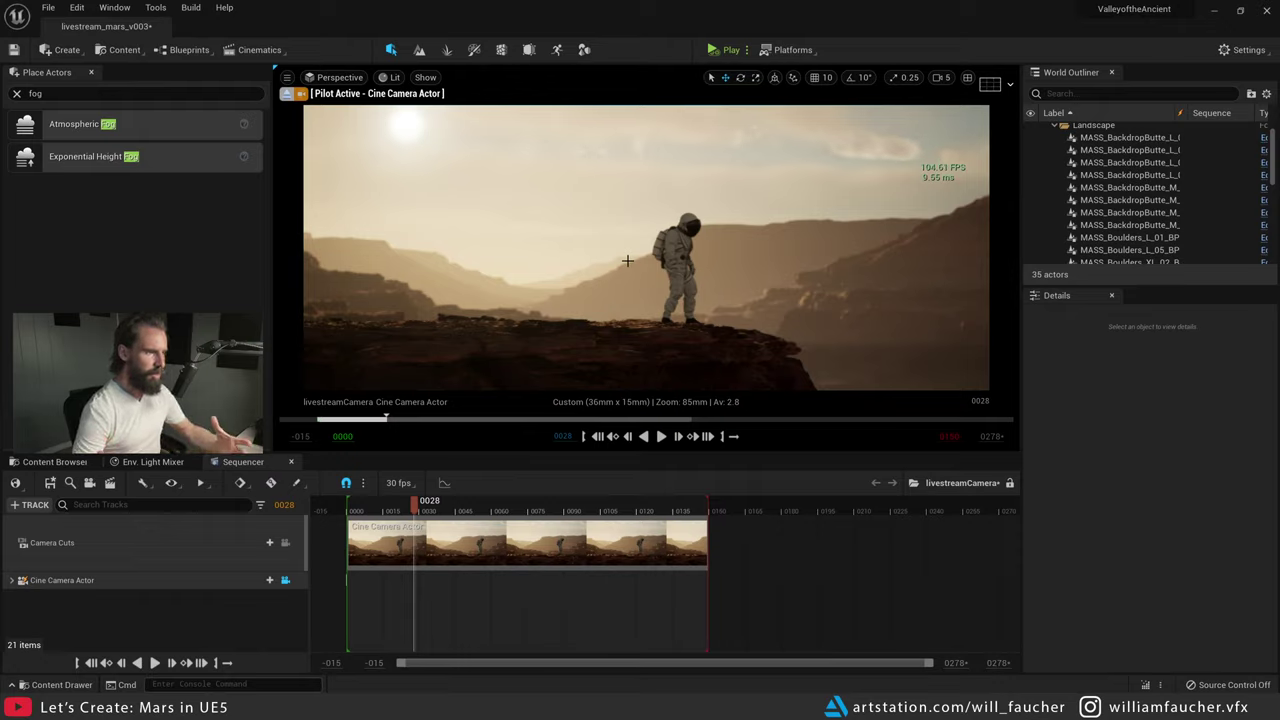
mouse_move(611, 261)
right_down()
mouse_move(560, 245)
mouse_move(617, 283)
right_up()
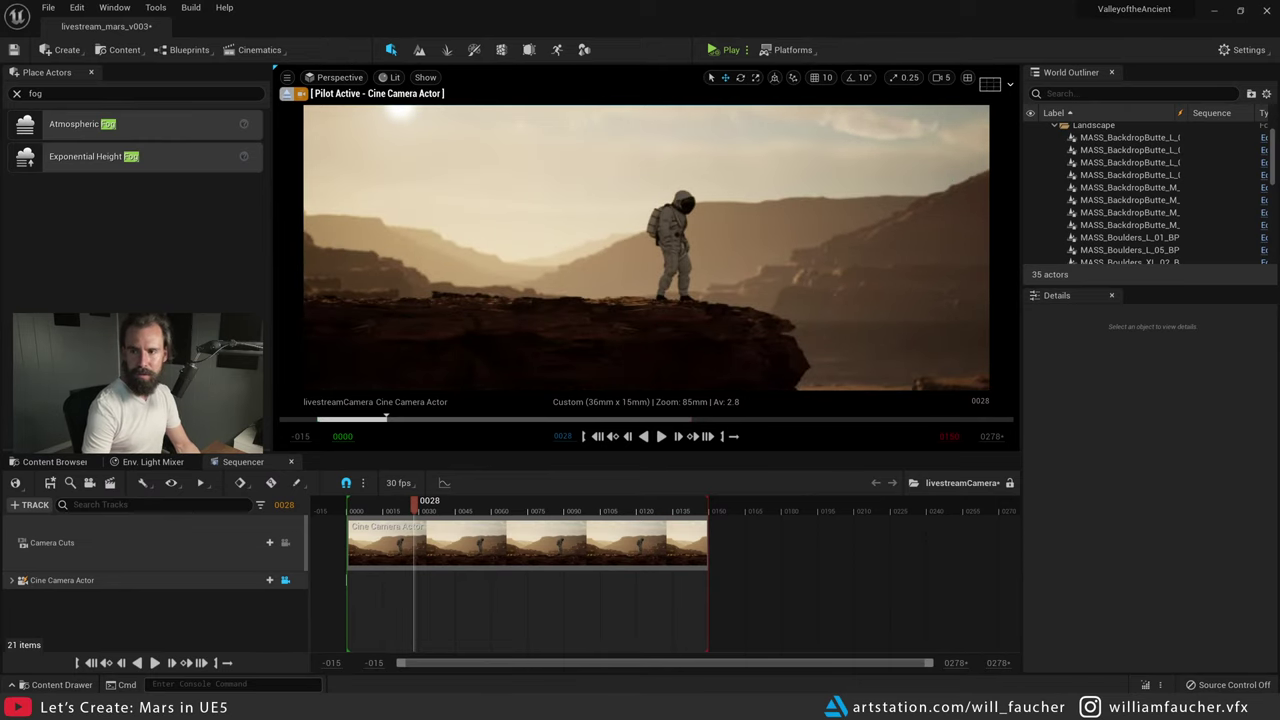
- Switch to the Chrome browser, search Google Images for "mars atmosphere" and look through the results for sky references
drag(1279, 160, 737, 83)
double_click(737, 83)
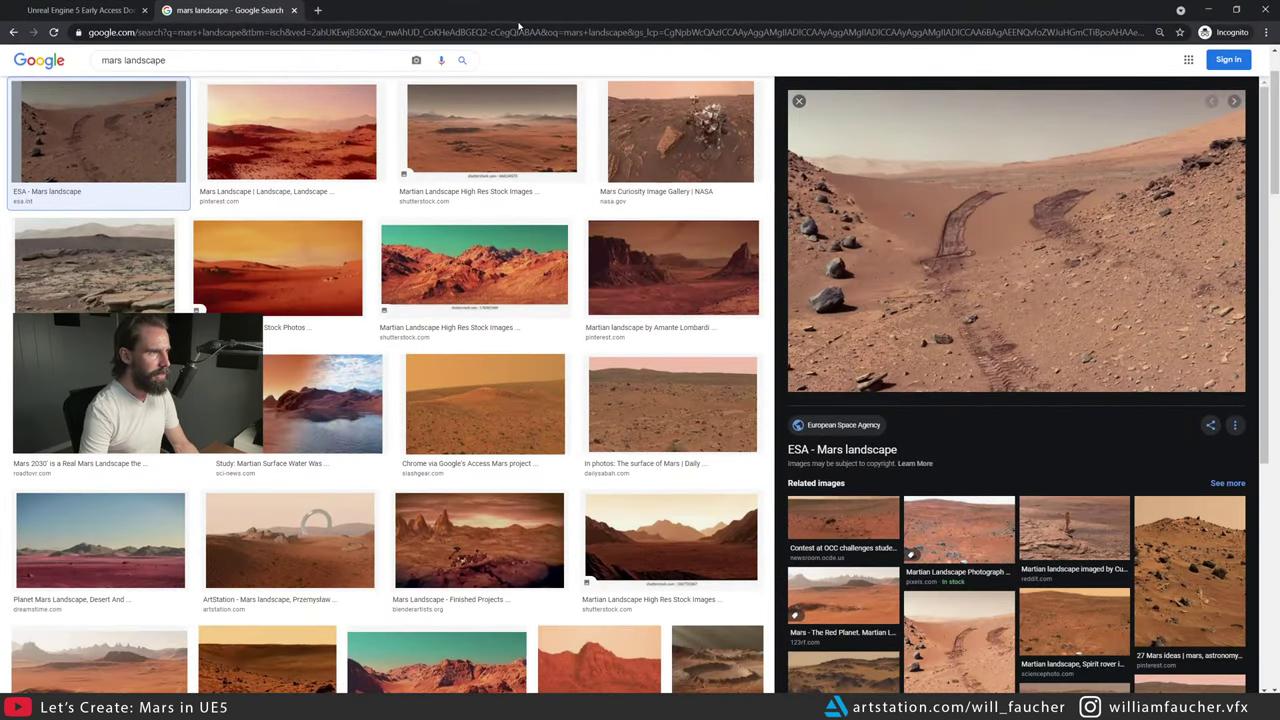
click(296, 59)
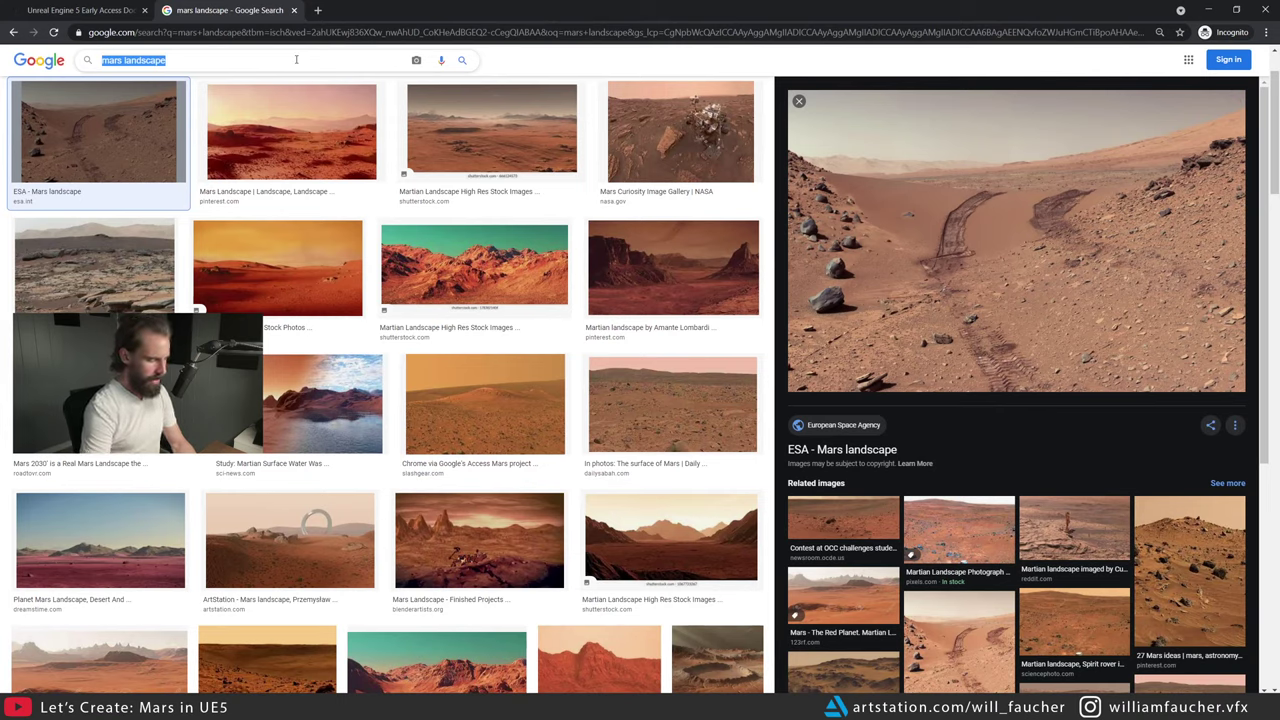
text(mars atmostphere)
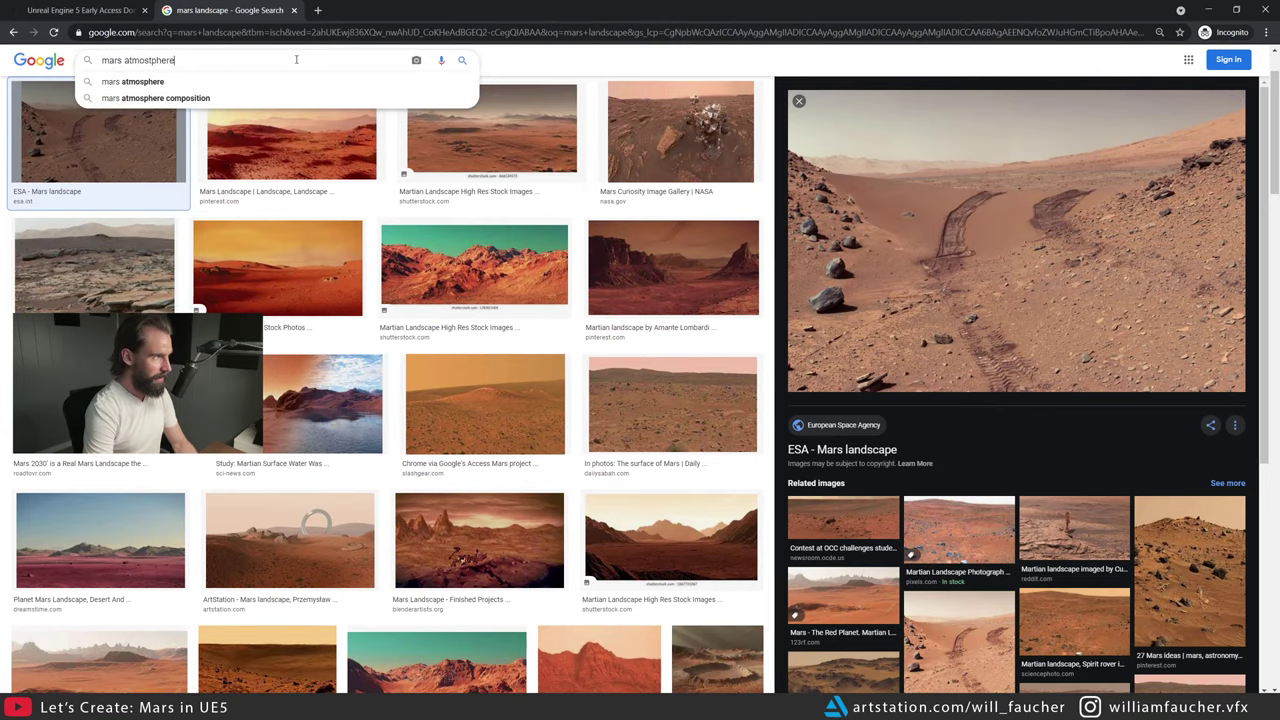
key(BackSpace)
key(BackSpace)
key(BackSpace)
key(BackSpace)
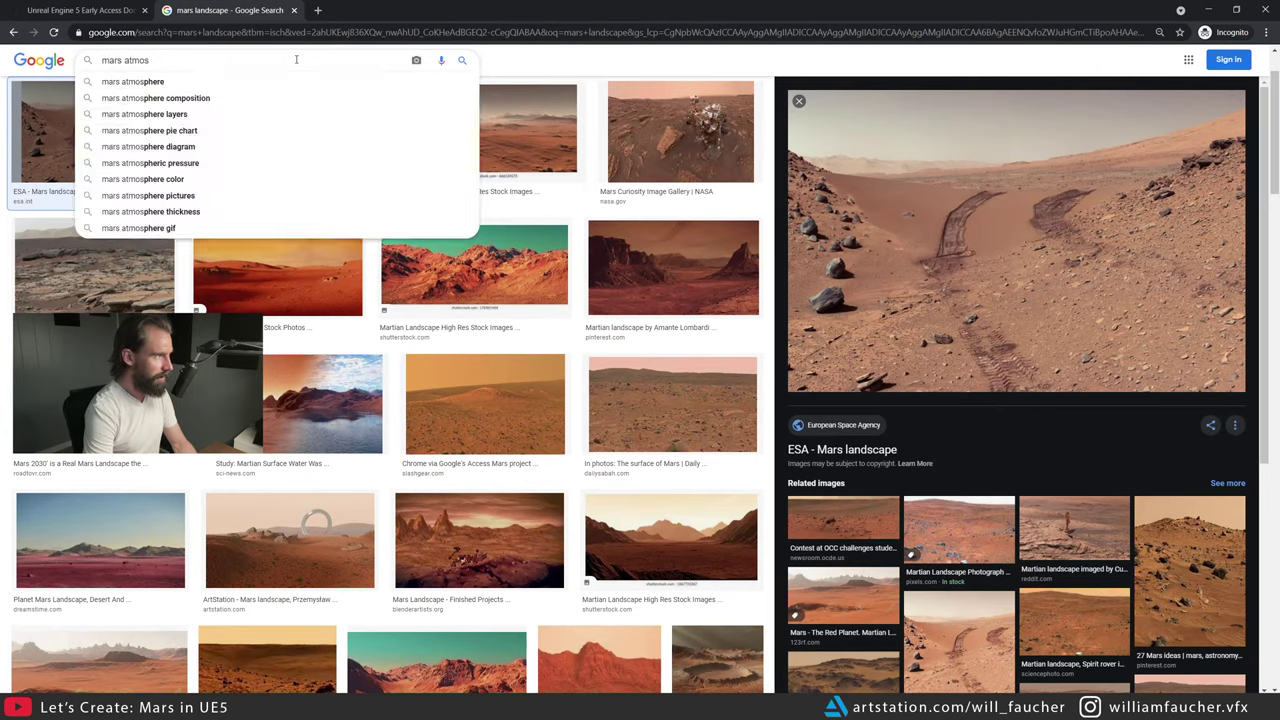
text(phere)
key(Return)
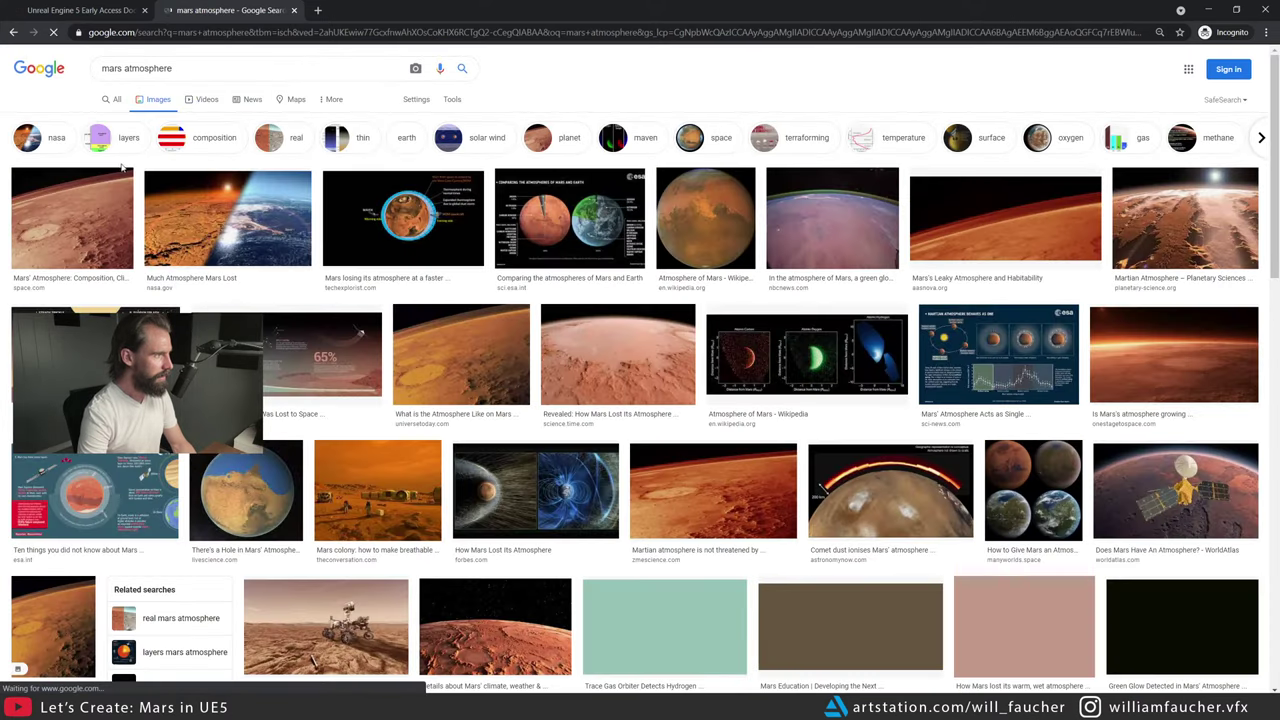
scroll(411, 336, down, 3)
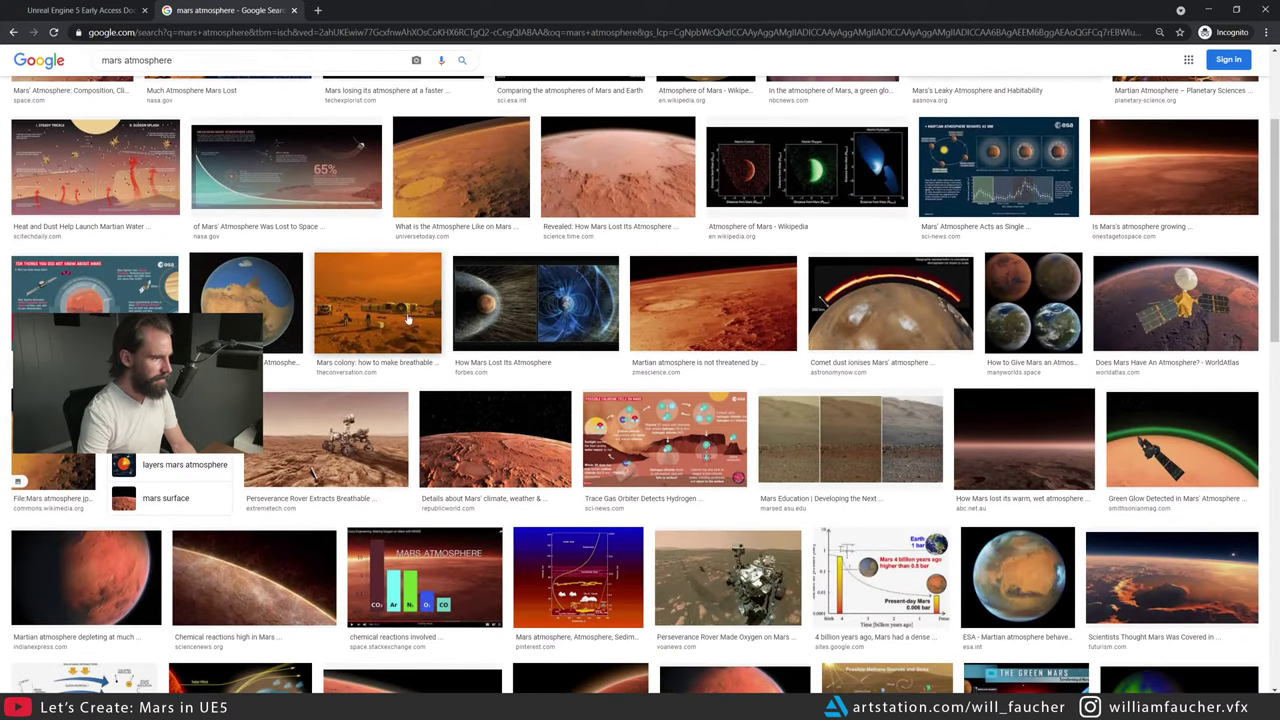
scroll(925, 340, up, 3)
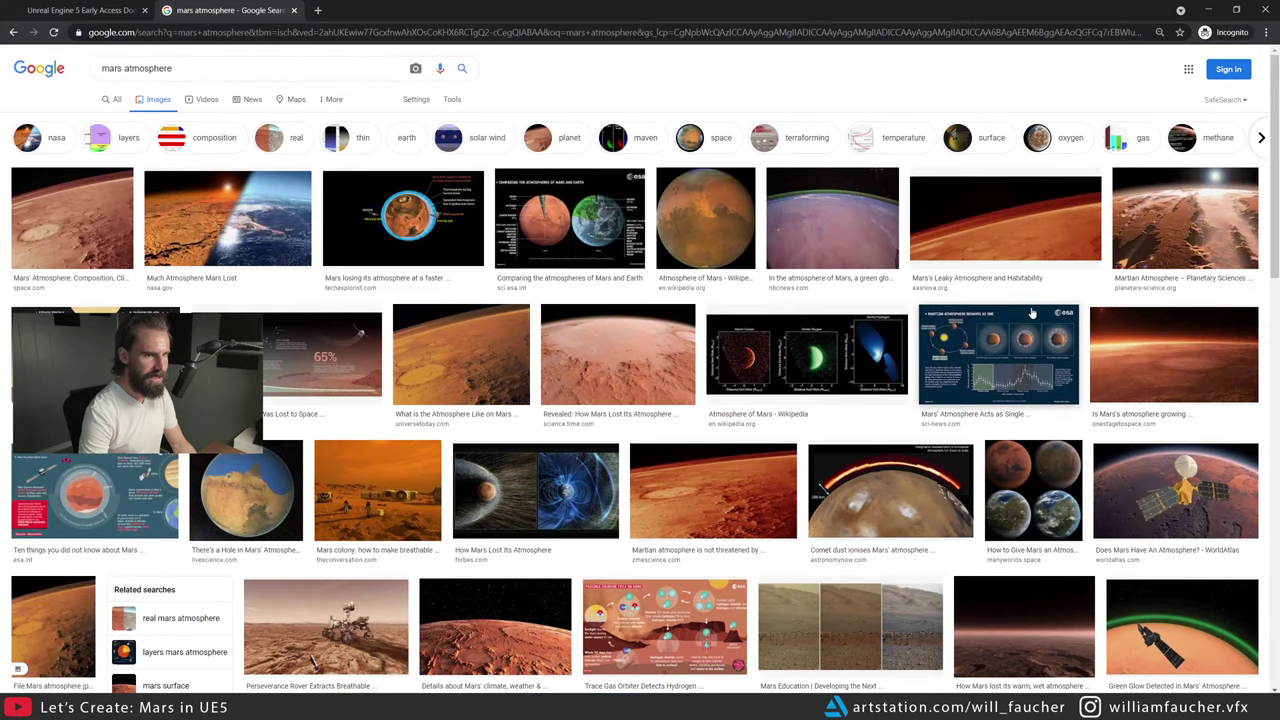
scroll(594, 203, down, 10)
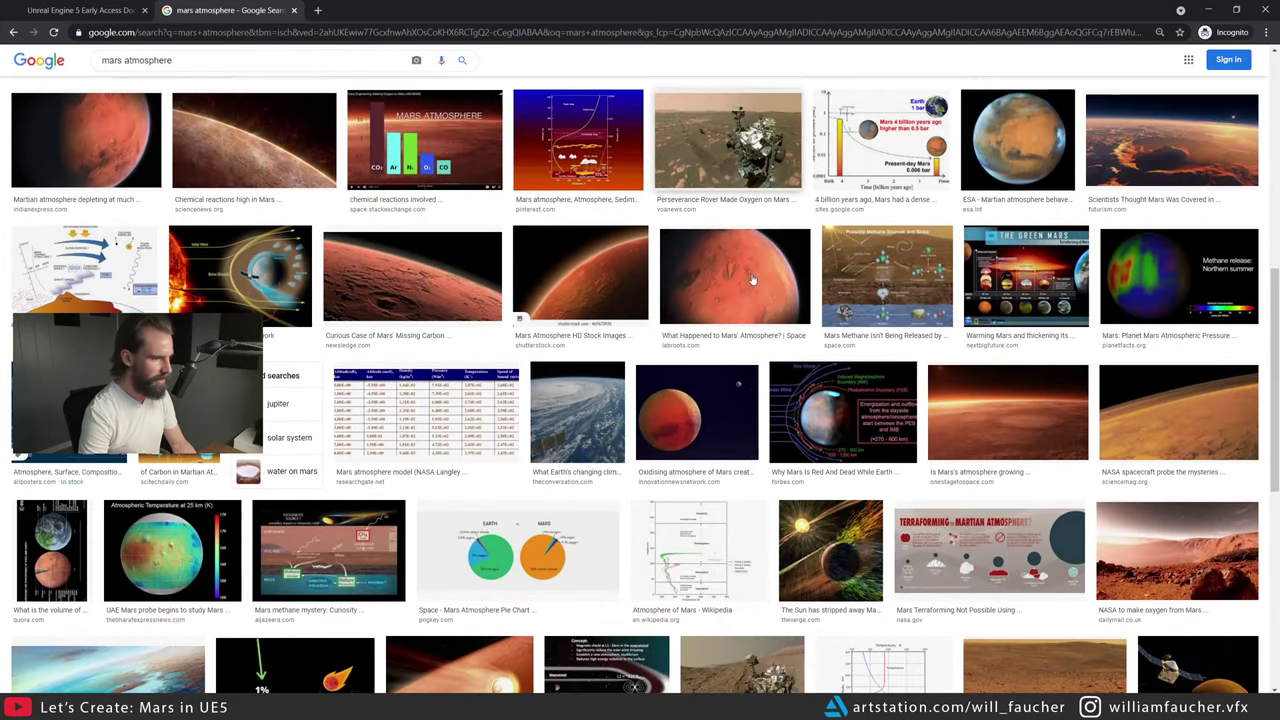
scroll(749, 279, down, 2)
scroll(620, 280, up, 4)
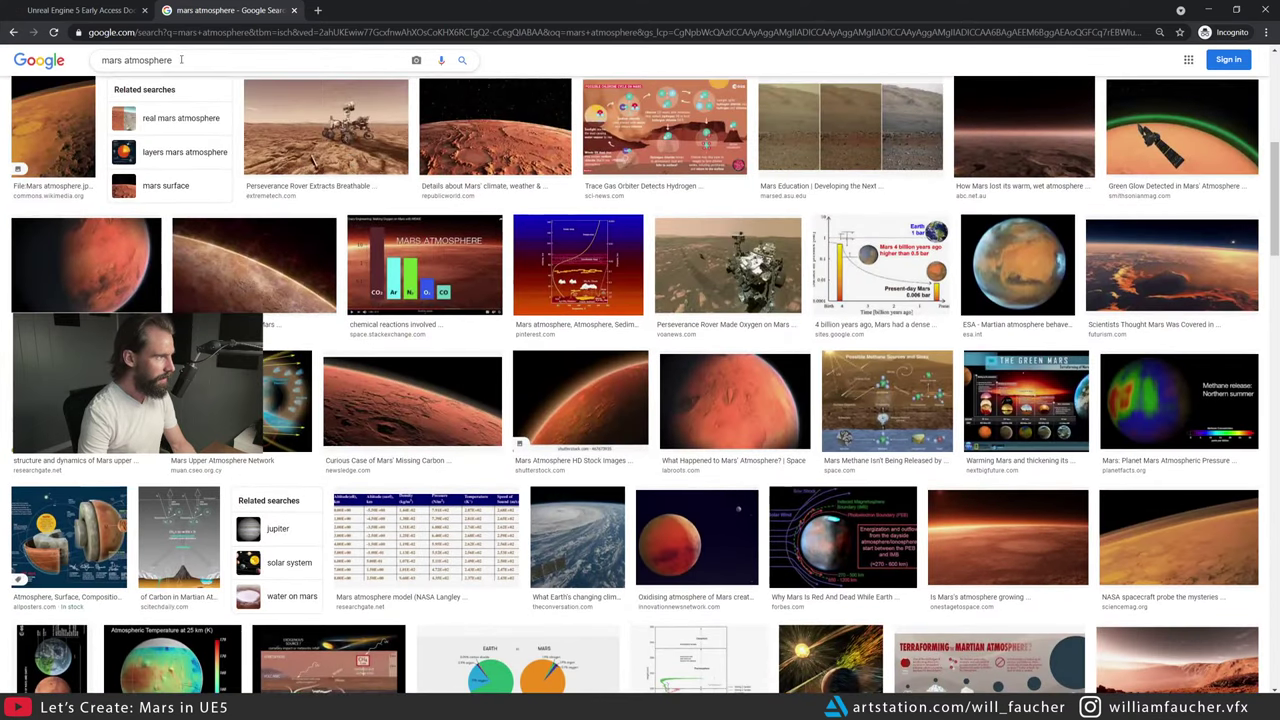
- Refine the image search to "mars surface atmosphere"
drag(181, 60, 117, 61)
text(jurf)
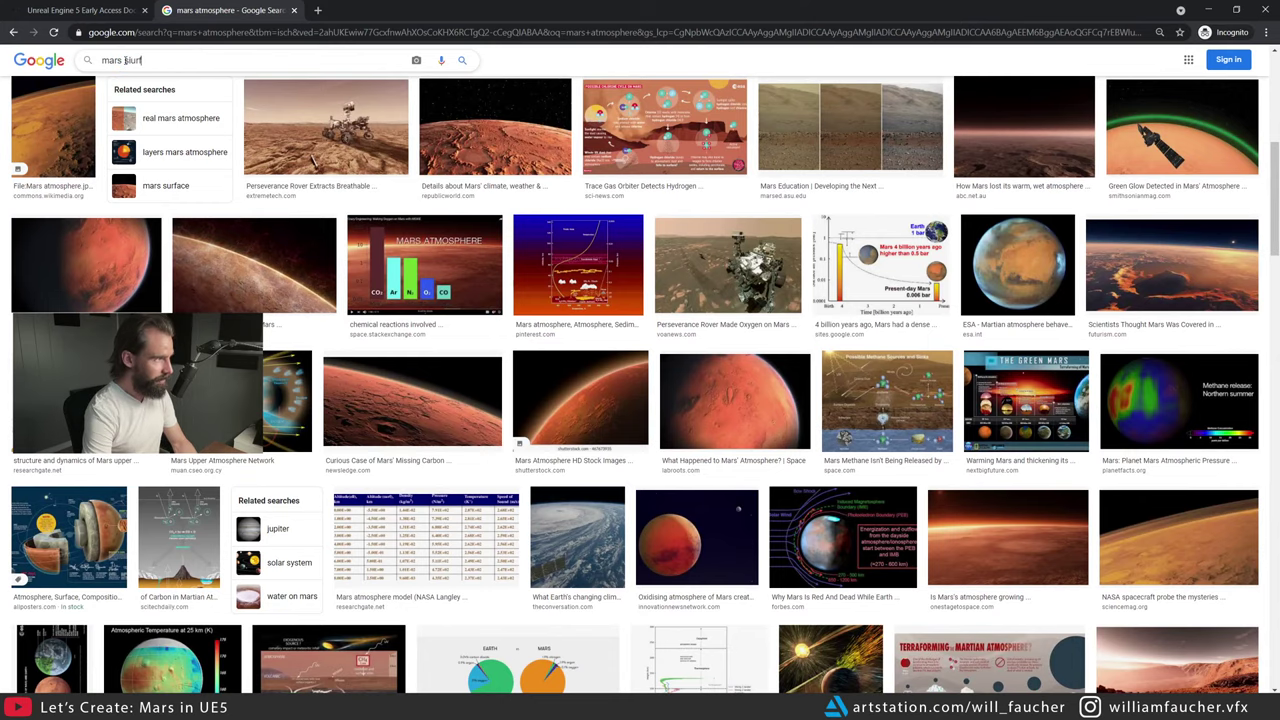
text(ace a)
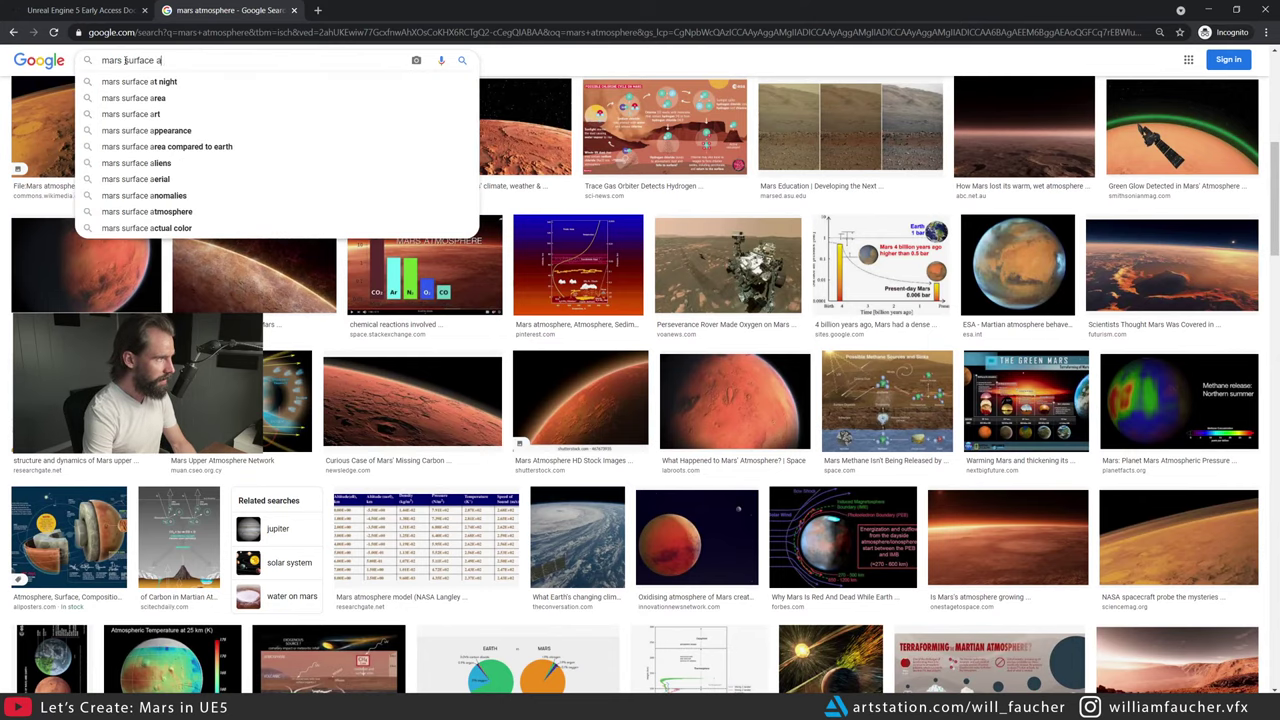
text(tmosphere)
key(Return)
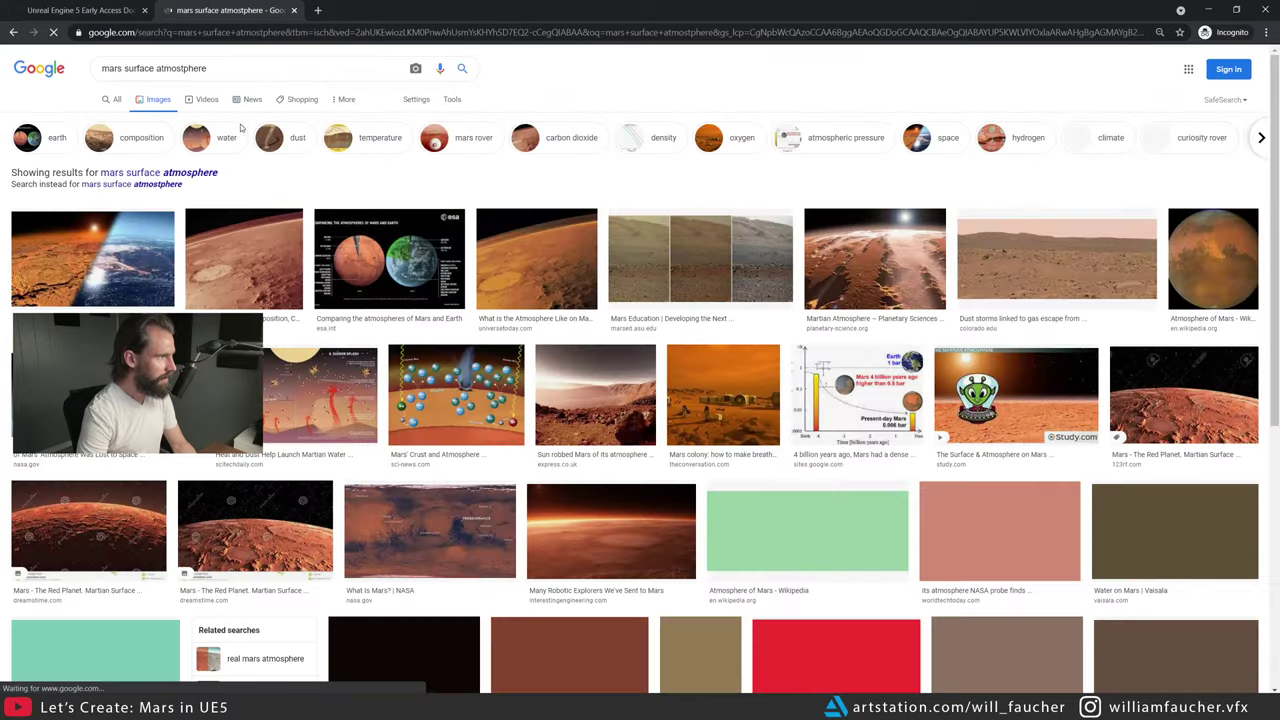
- Browse the Mars surface images for haze and sky colour references and preview the Forbes picture about Mars's bright, red sky
scroll(634, 256, down, 2)
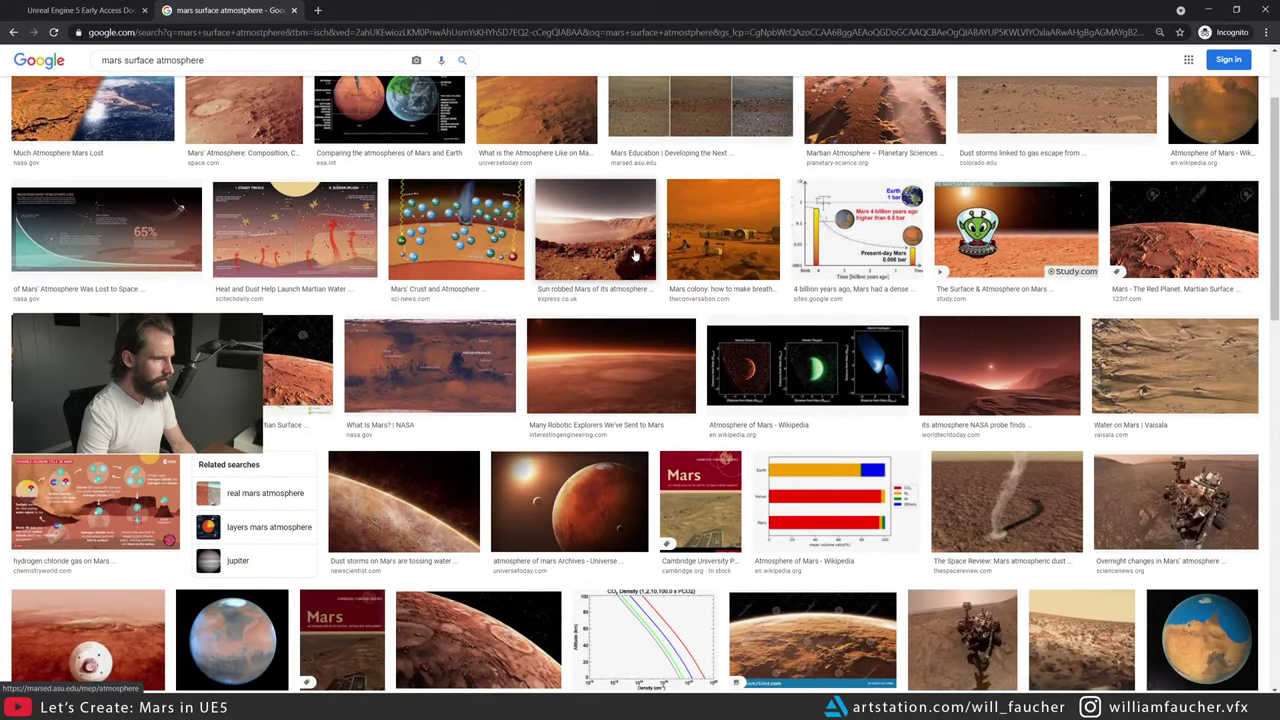
scroll(614, 241, down, 2)
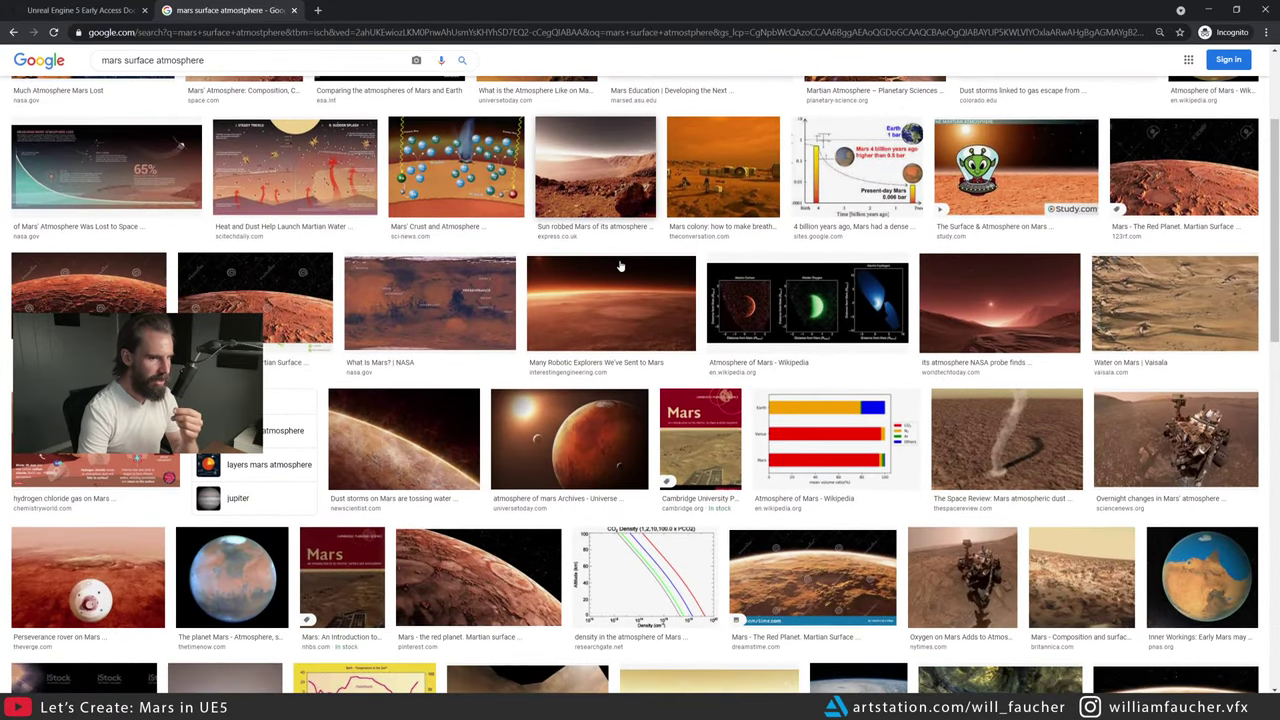
scroll(618, 266, down, 3)
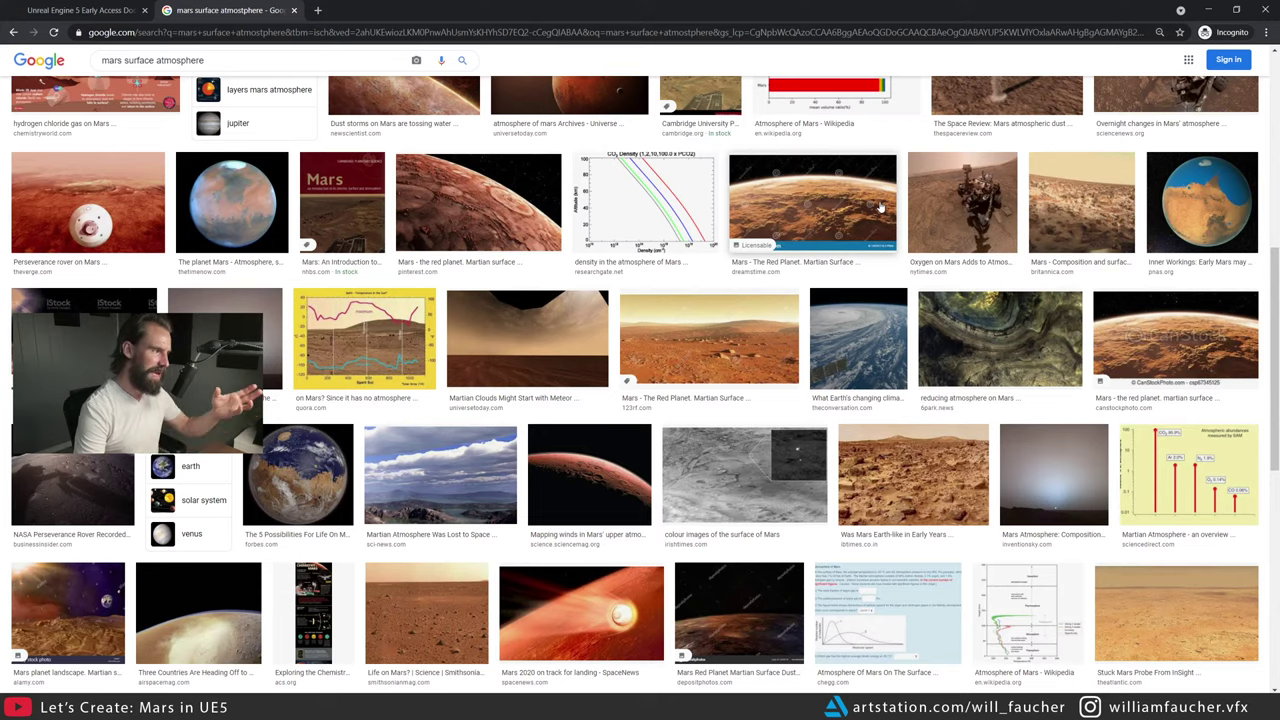
scroll(870, 230, down, 1)
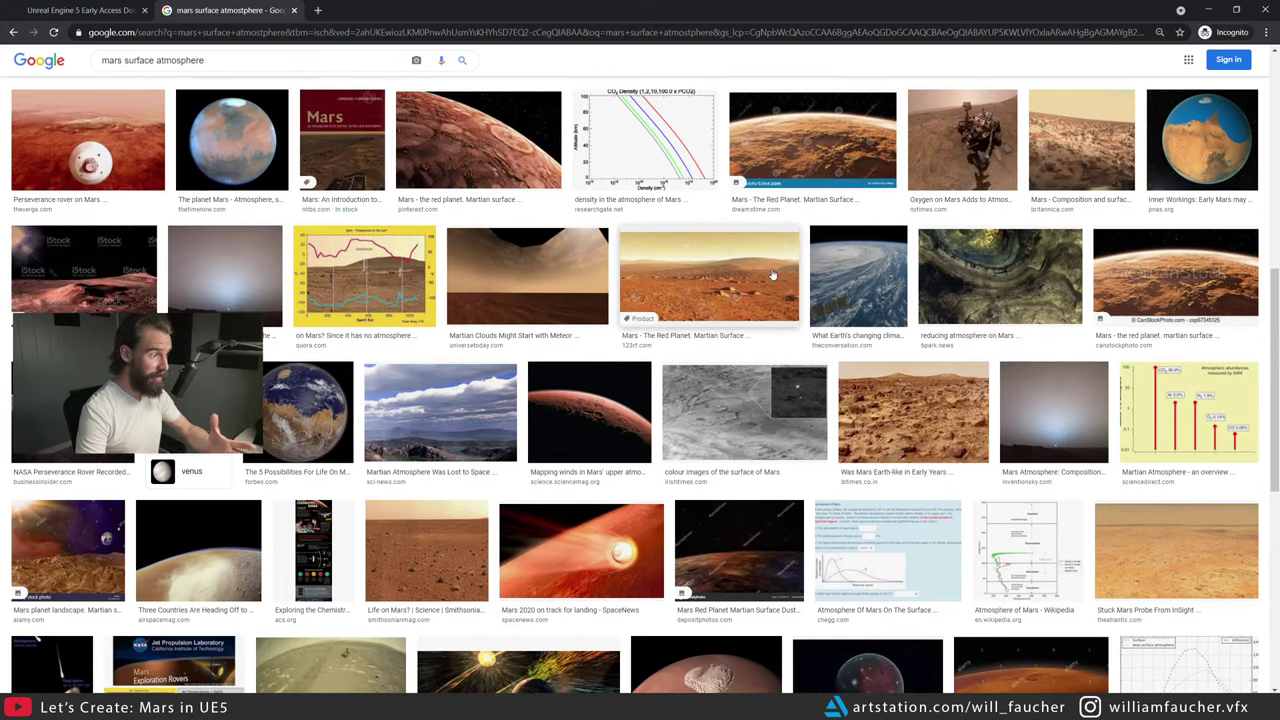
scroll(815, 268, down, 4)
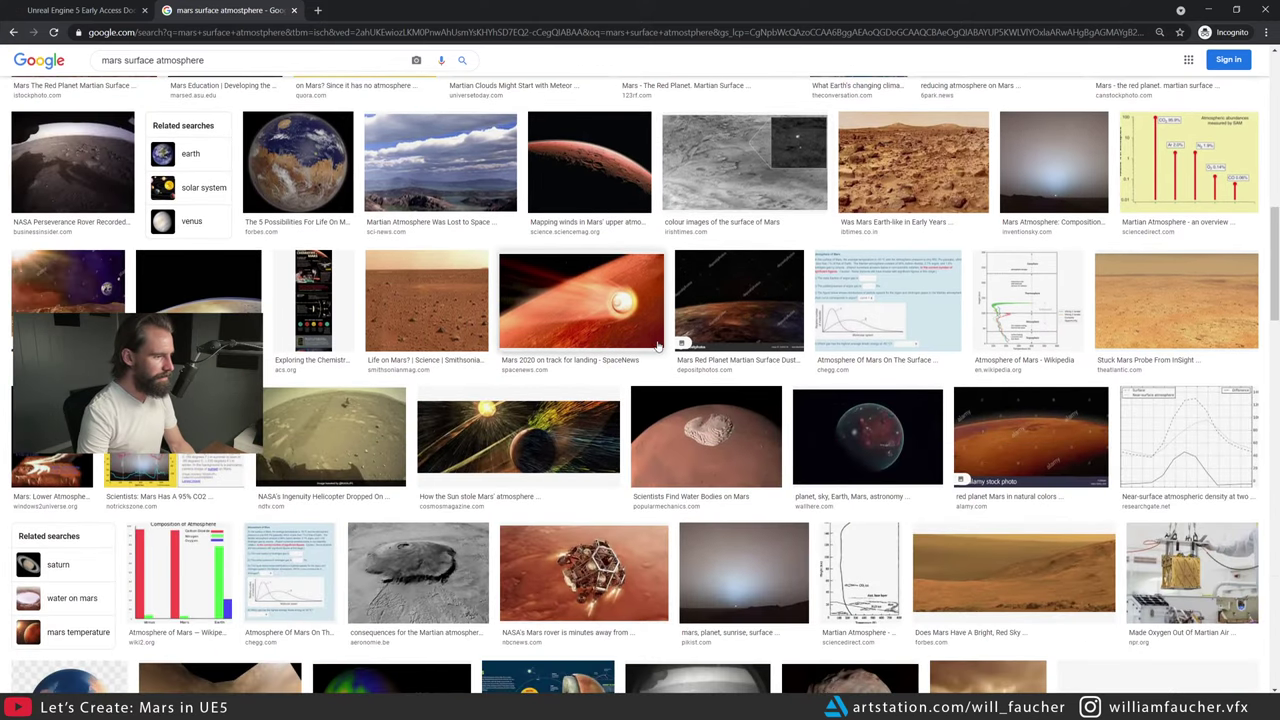
scroll(990, 370, down, 3)
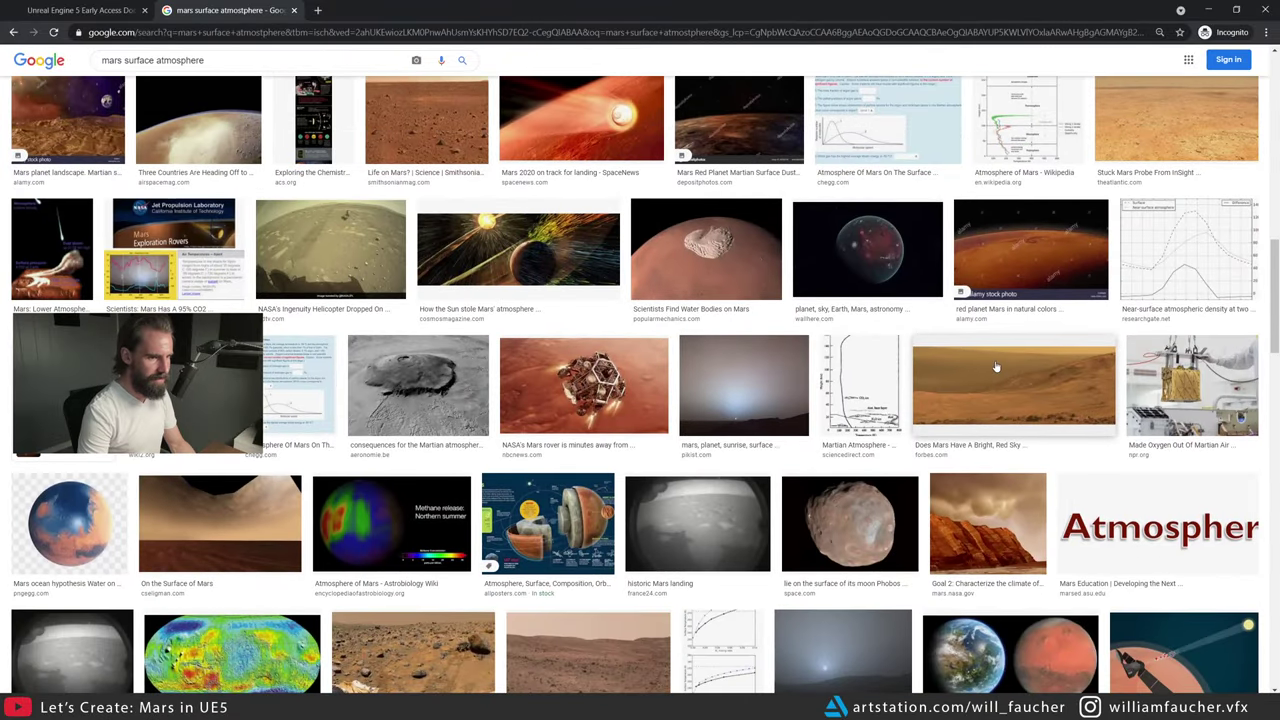
click(996, 367)
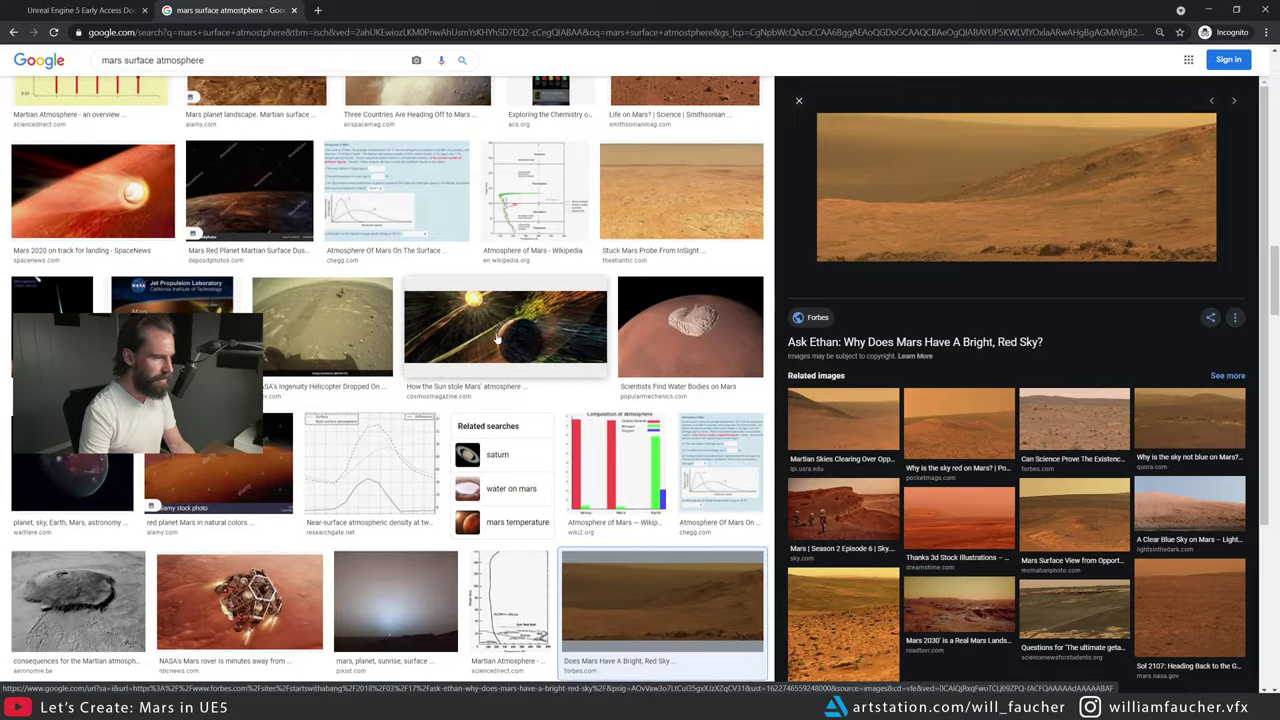
scroll(318, 181, up, 5)
scroll(318, 181, up, 4)
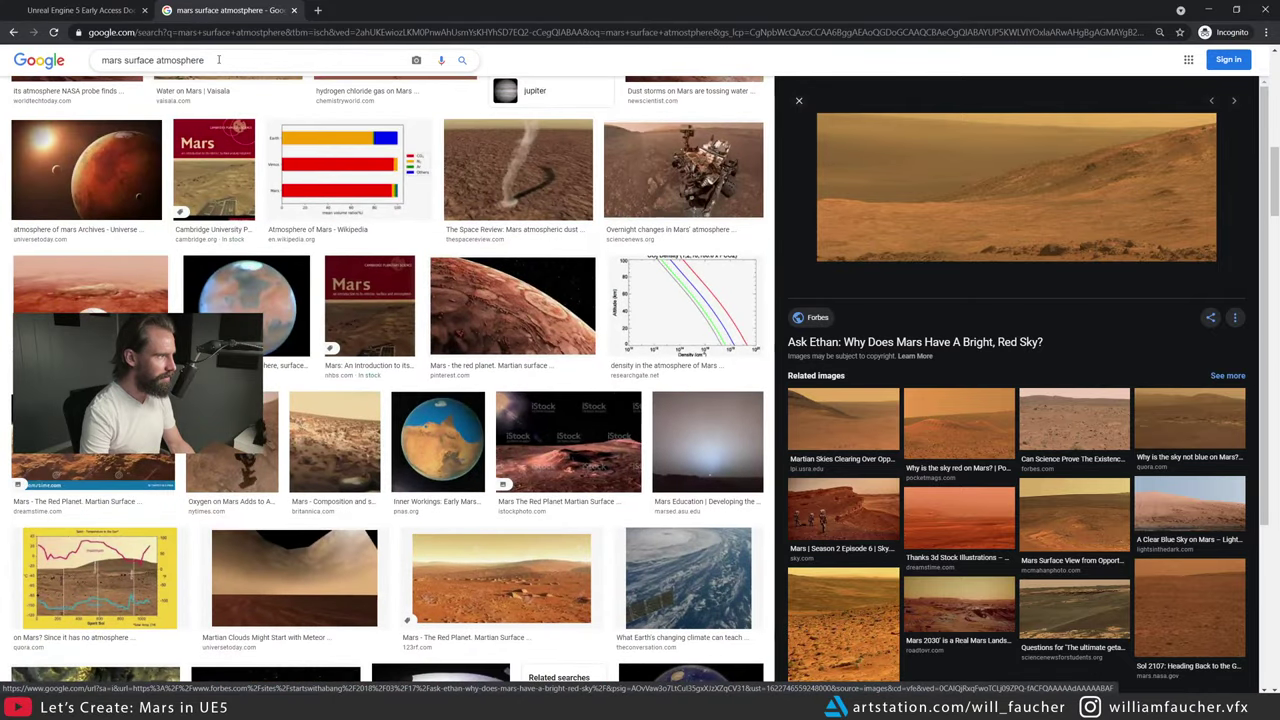
- Search images for "mars sunset" and preview the Space.com picture about the sunset on other planets
drag(205, 60, 121, 57)
text(sunset)
key(Return)
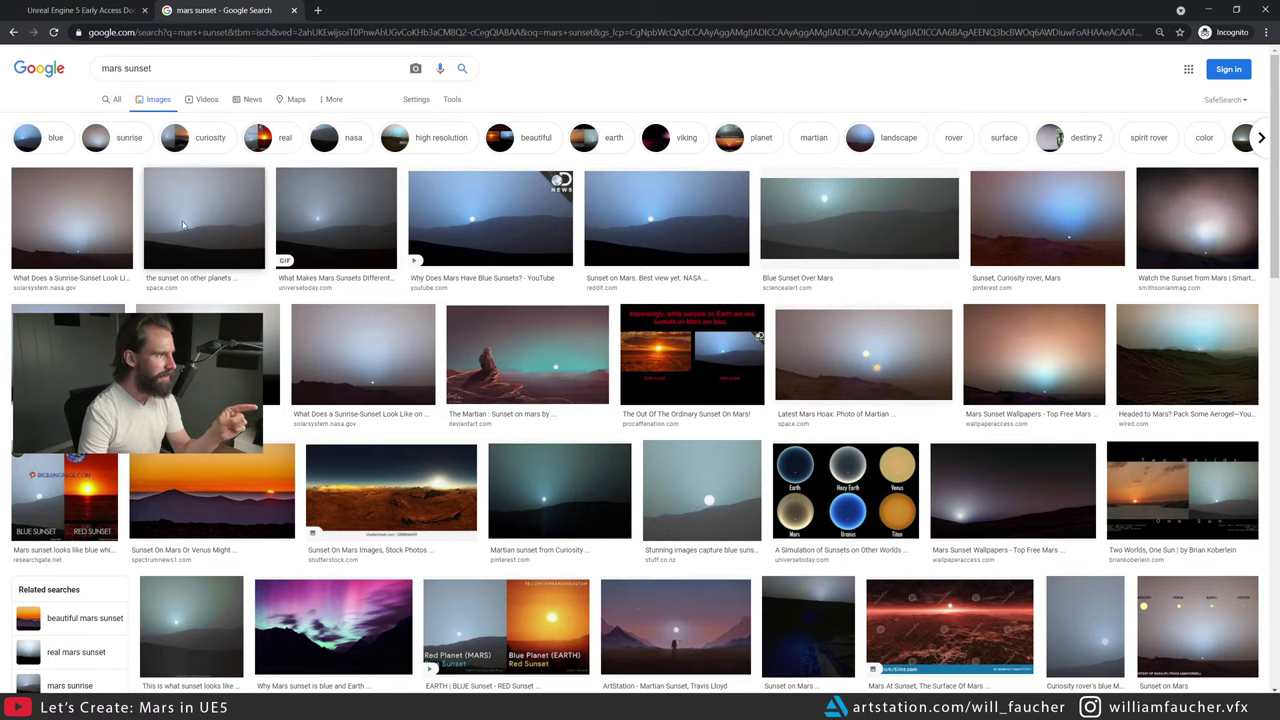
click(258, 218)
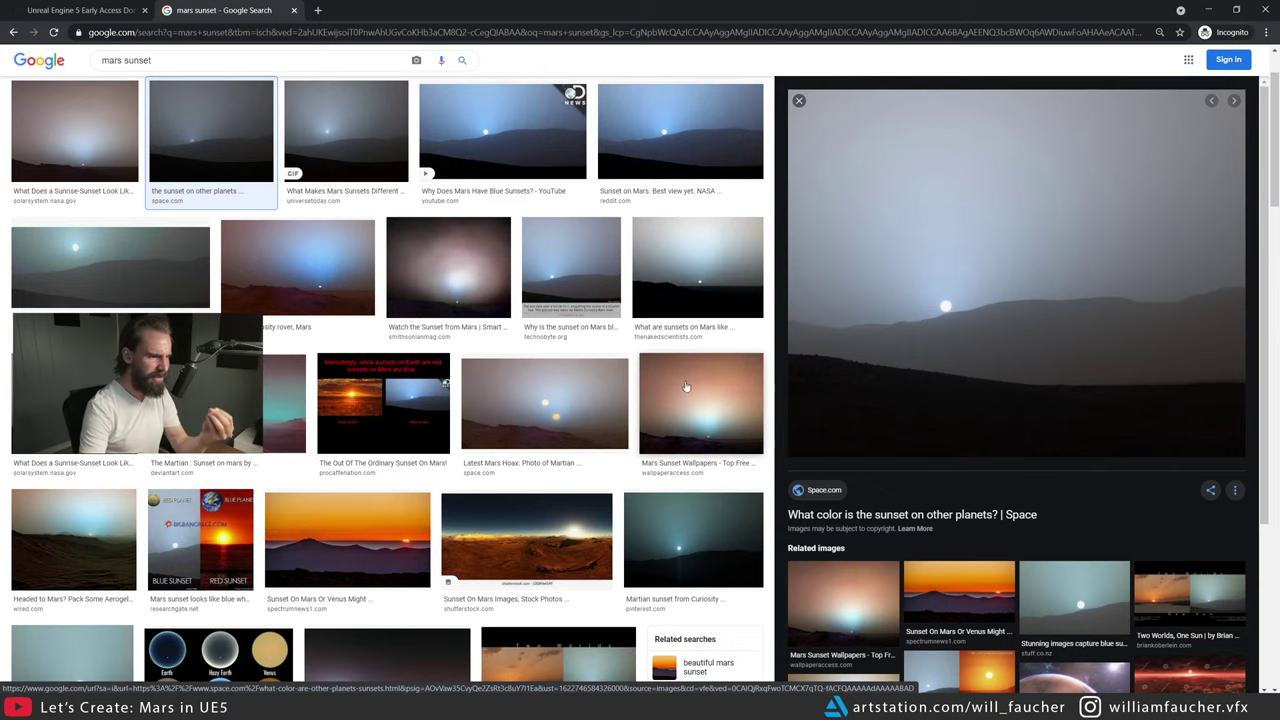
- Look through more of the "mars sunset" image results for sky references and return to the Unreal Engine editor
scroll(621, 393, down, 3)
scroll(621, 393, down, 3)
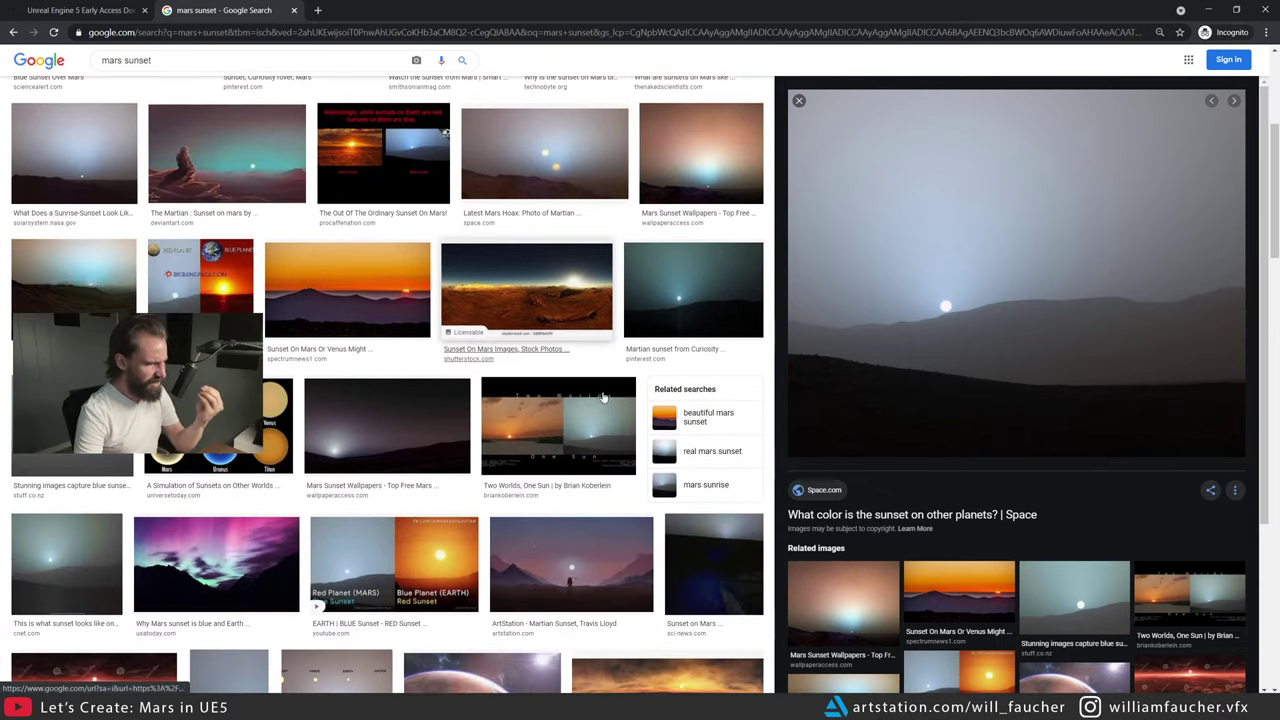
scroll(500, 409, up, 4)
scroll(320, 400, up, 3)
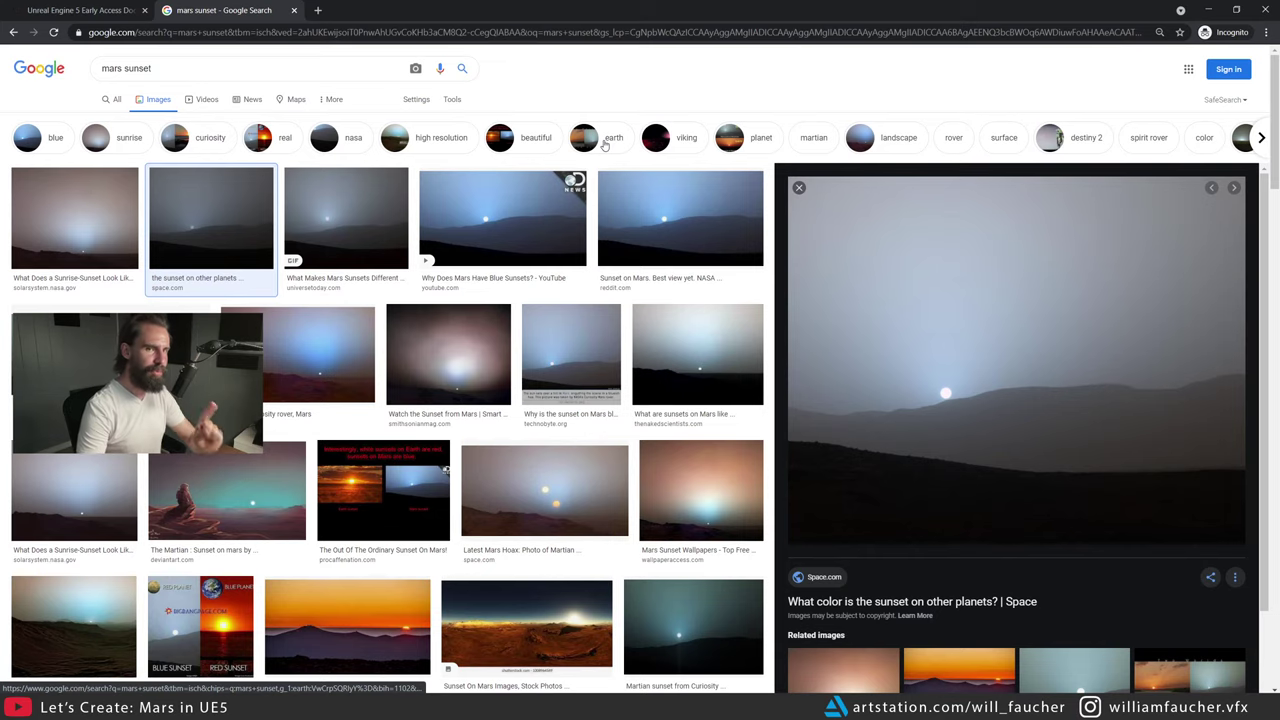
drag(572, 20, 1279, 152)
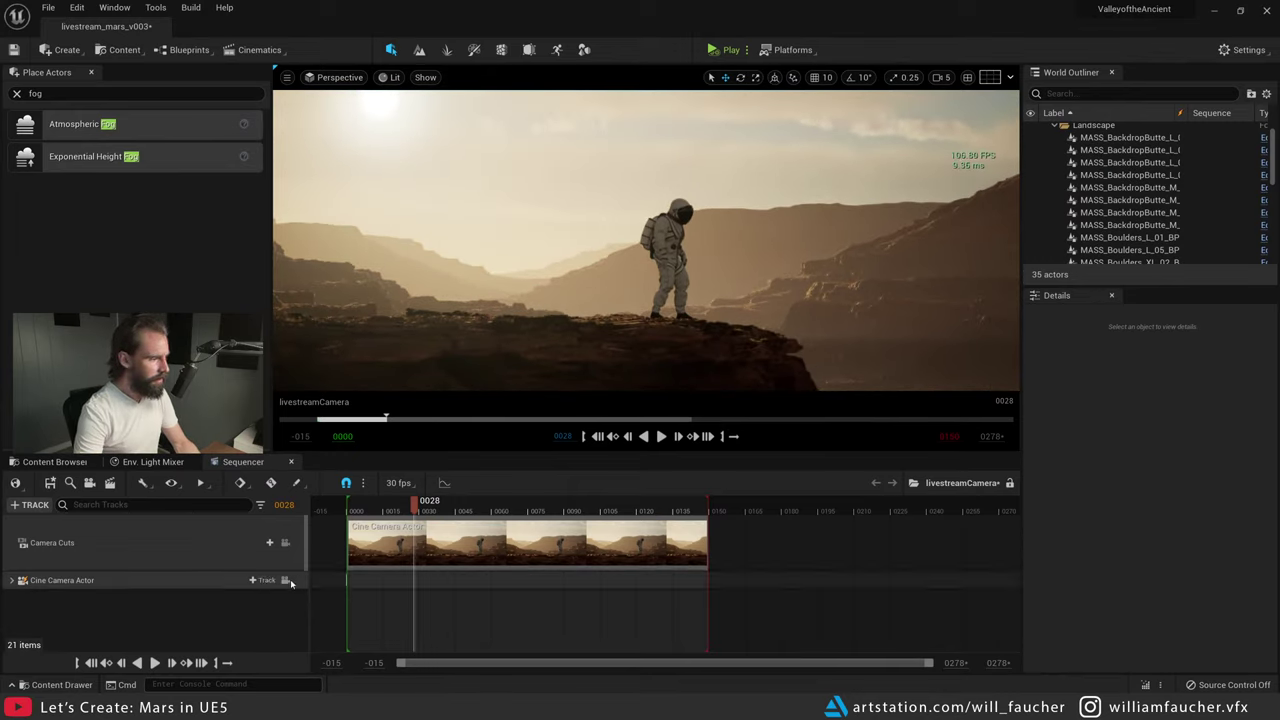
- View the shot through the sequence's camera cuts and hide the ExponentialHeightFog actor in the Lights folder
click(285, 542)
click(805, 265)
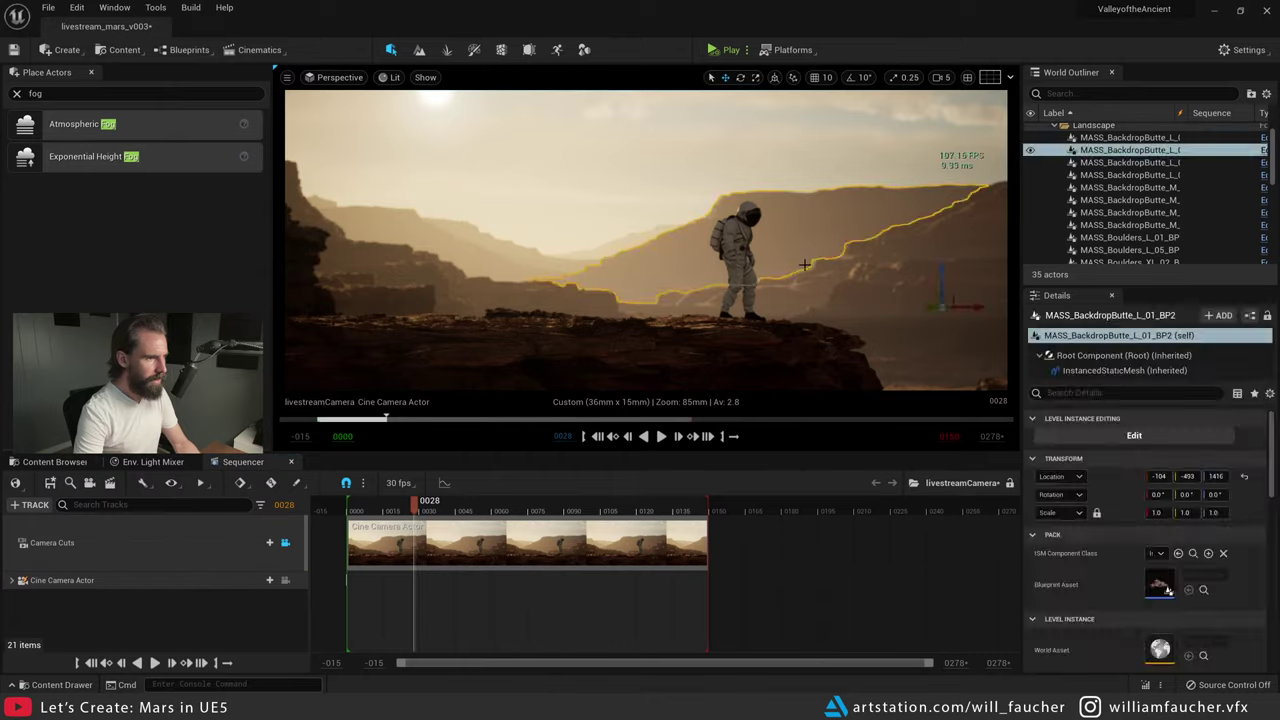
key(Escape)
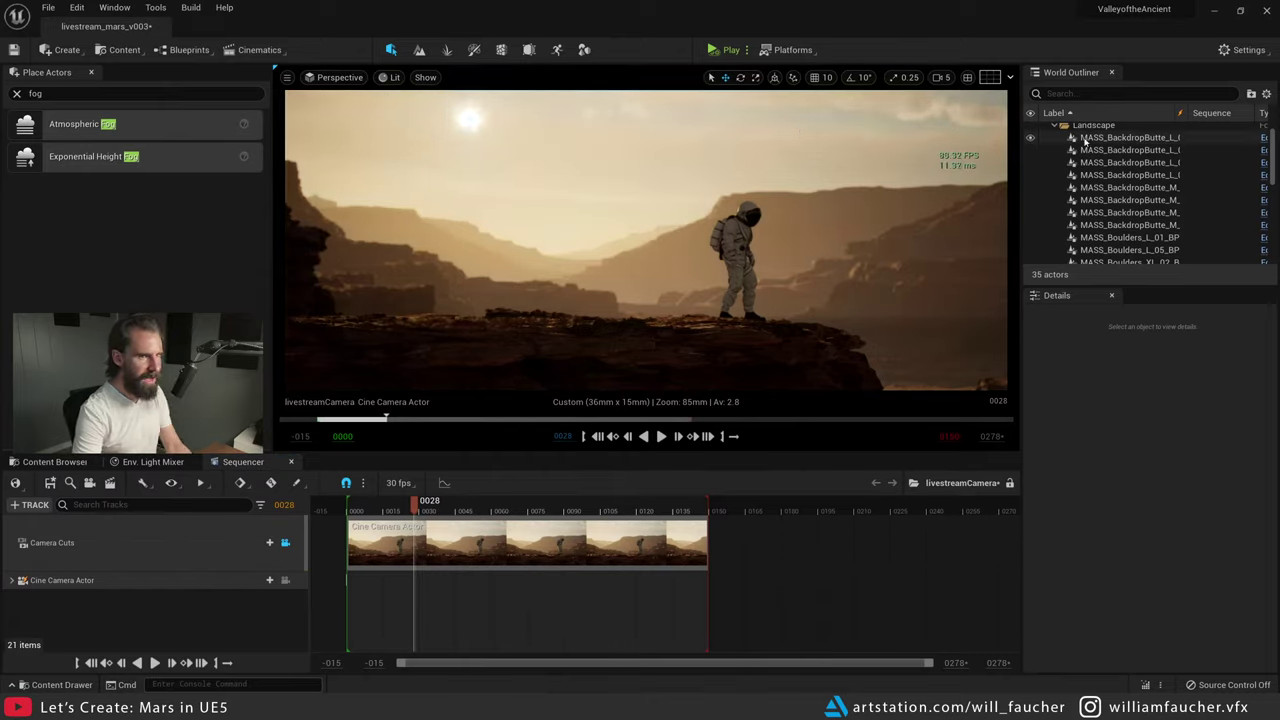
click(1055, 125)
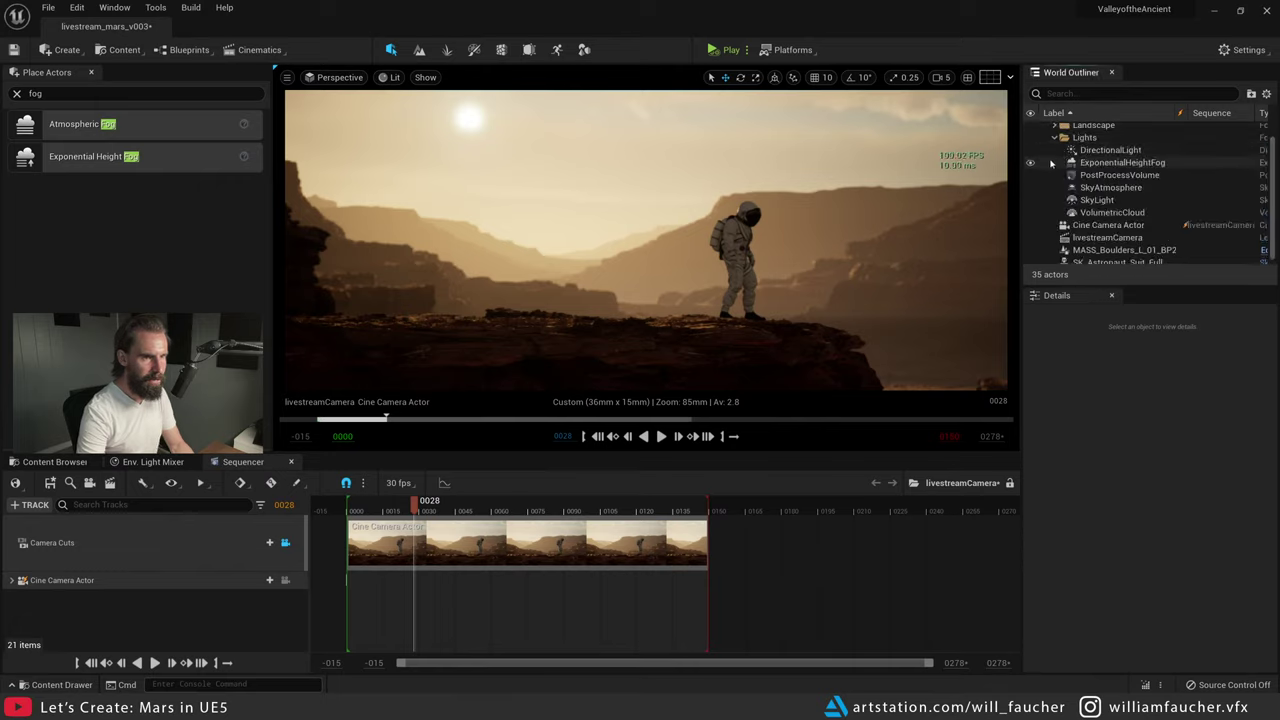
click(1031, 163)
click(1031, 163)
click(1031, 163)
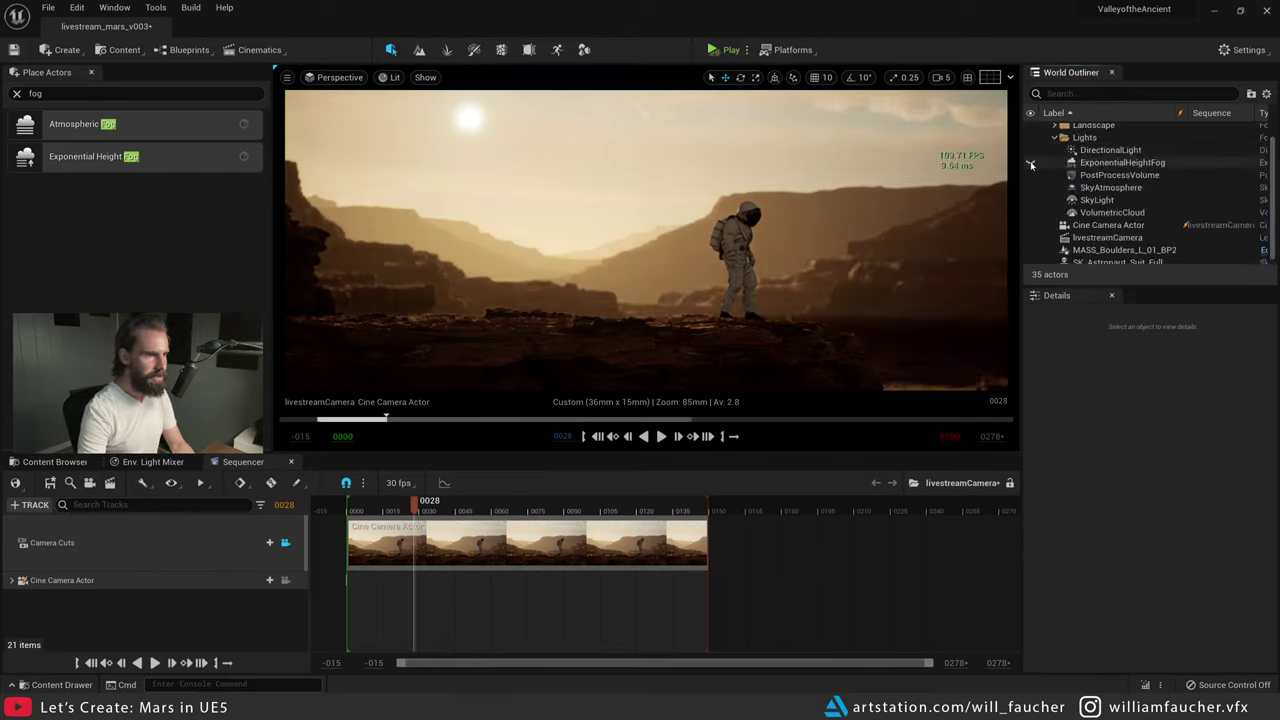
- Raise the SkyAtmosphere's Mie Scattering Scale to about 0.371
click(1112, 188)
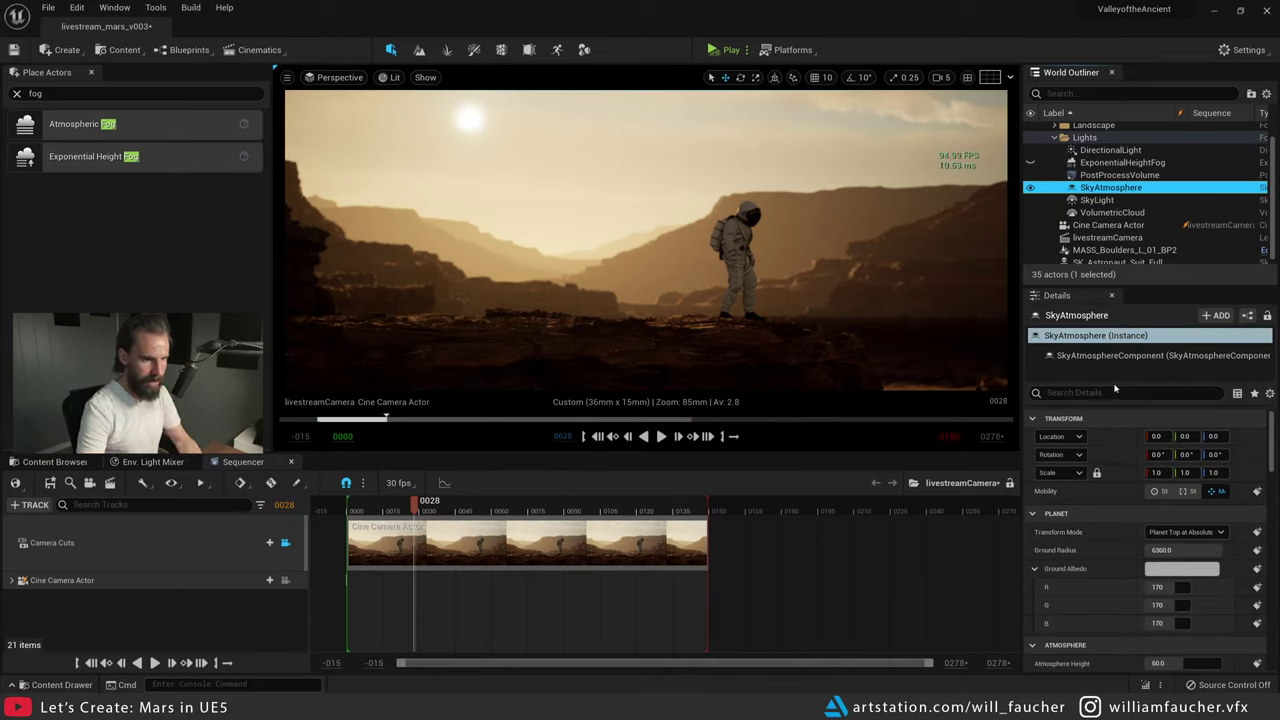
scroll(1125, 430, down, 5)
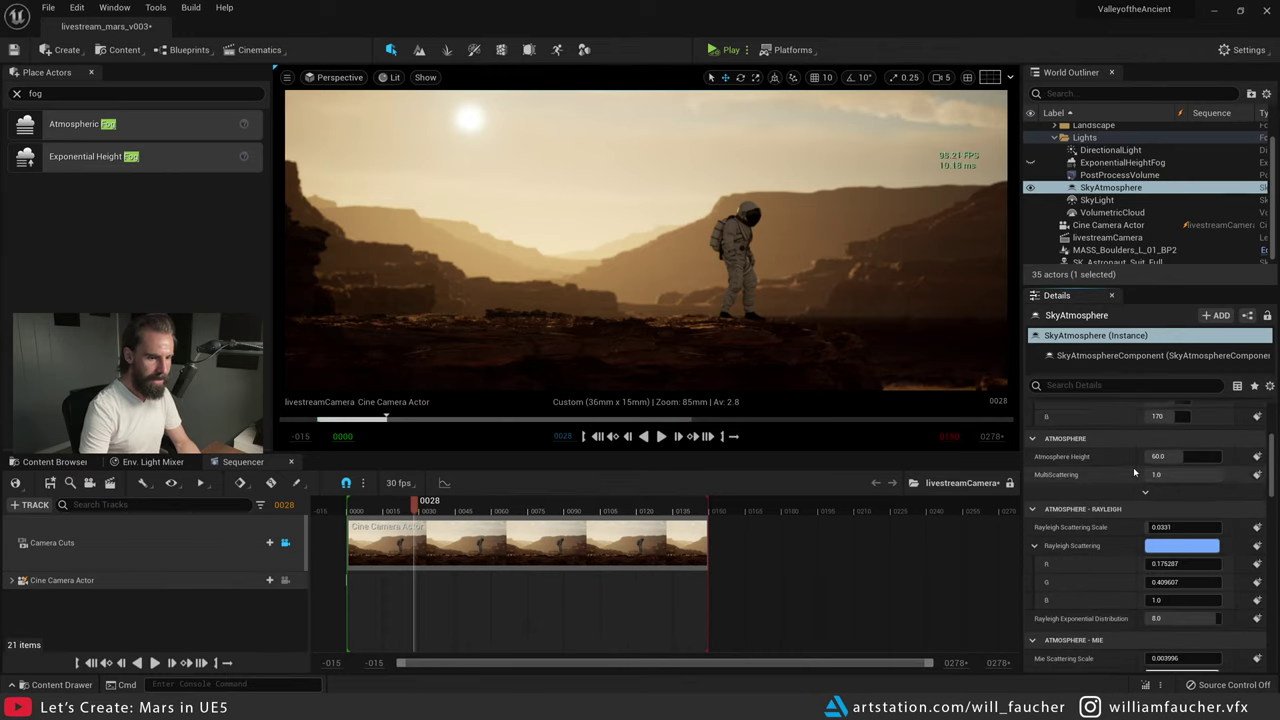
scroll(1133, 467, down, 5)
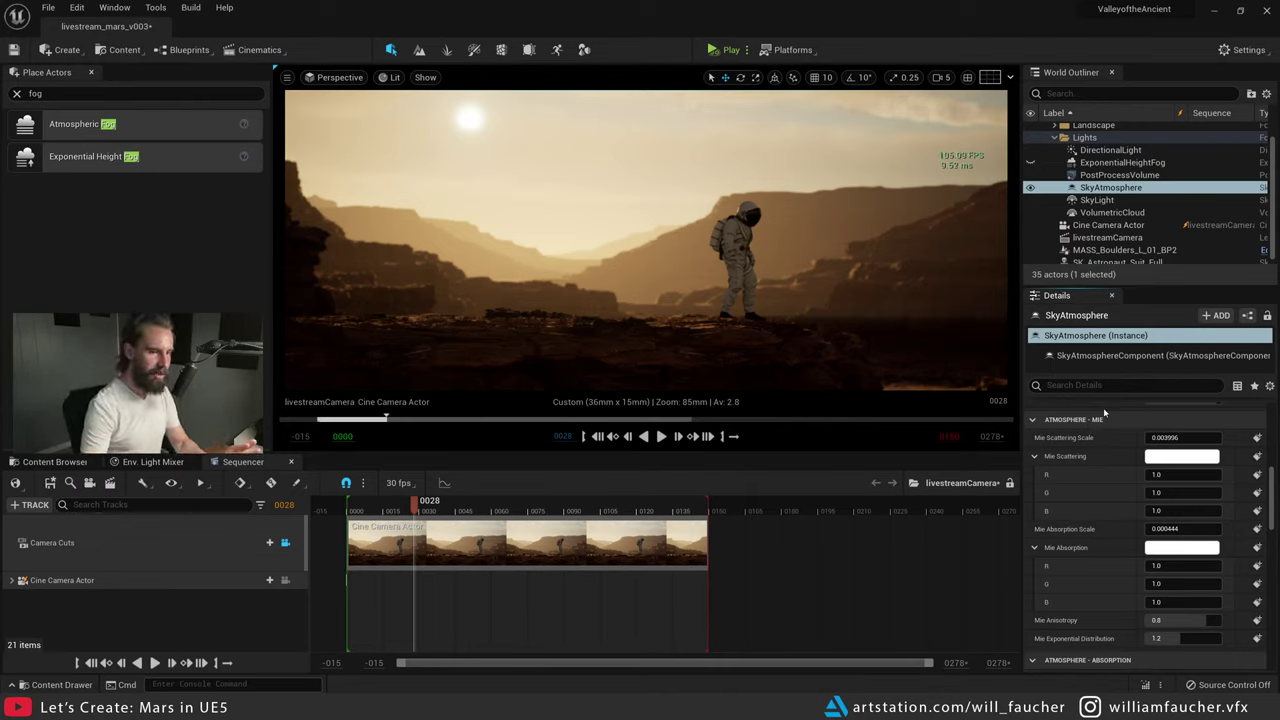
click(1180, 437)
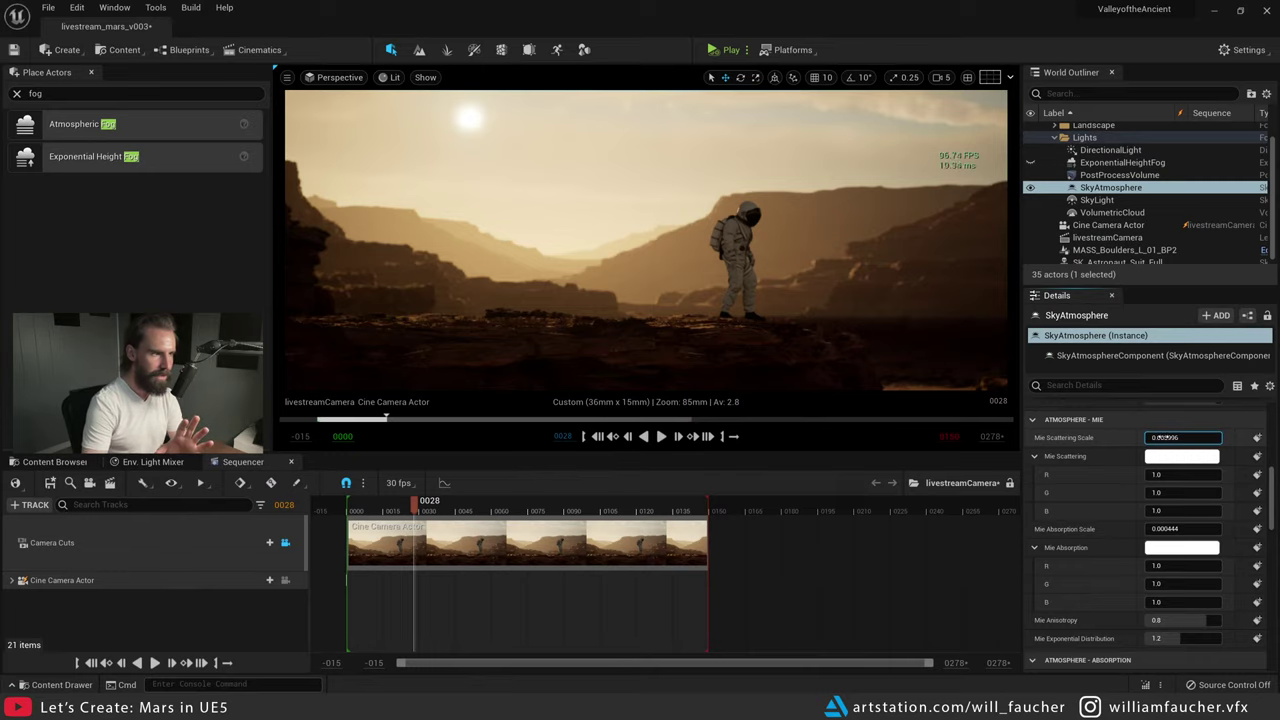
mouse_move(1163, 437)
mouse_down()
mouse_move(1225, 437)
mouse_move(1163, 437)
mouse_up()
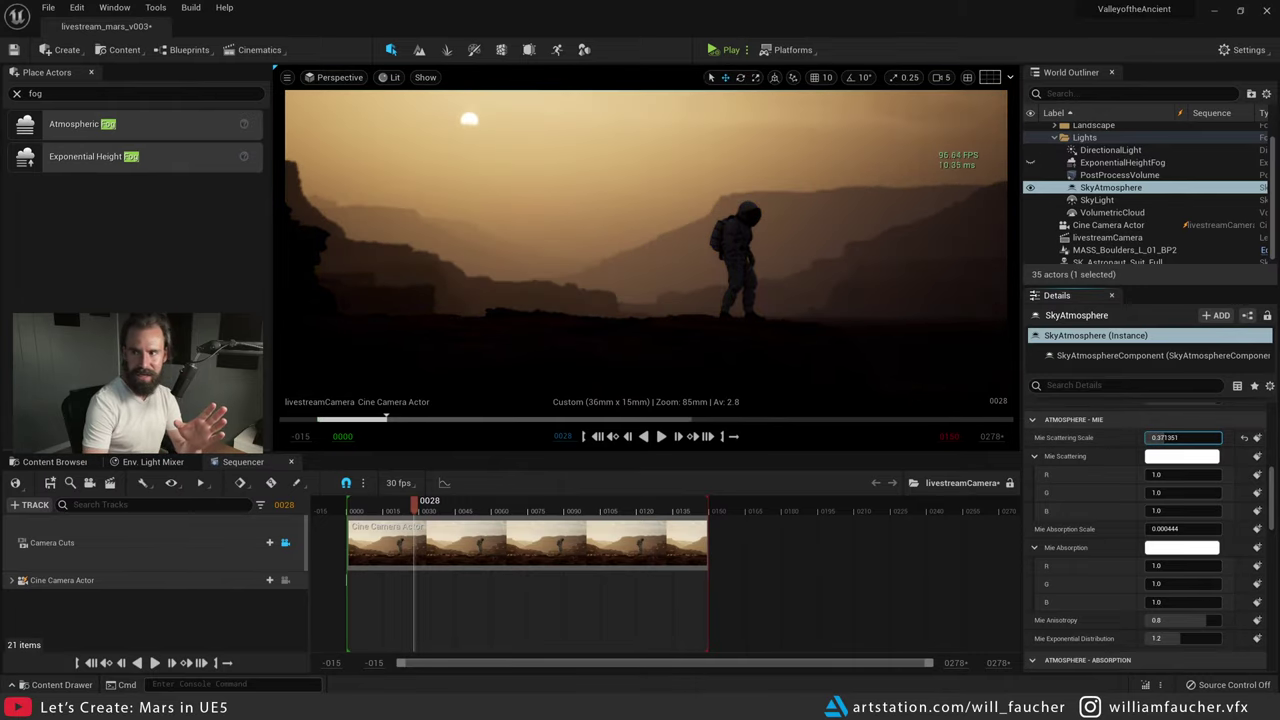
- Bring the Chrome window over the editor and preview the ScienceAlert, Pinterest and Technobyte Mars sunset pictures beside the viewport
drag(1279, 131, 391, 202)
scroll(134, 543, down, 5)
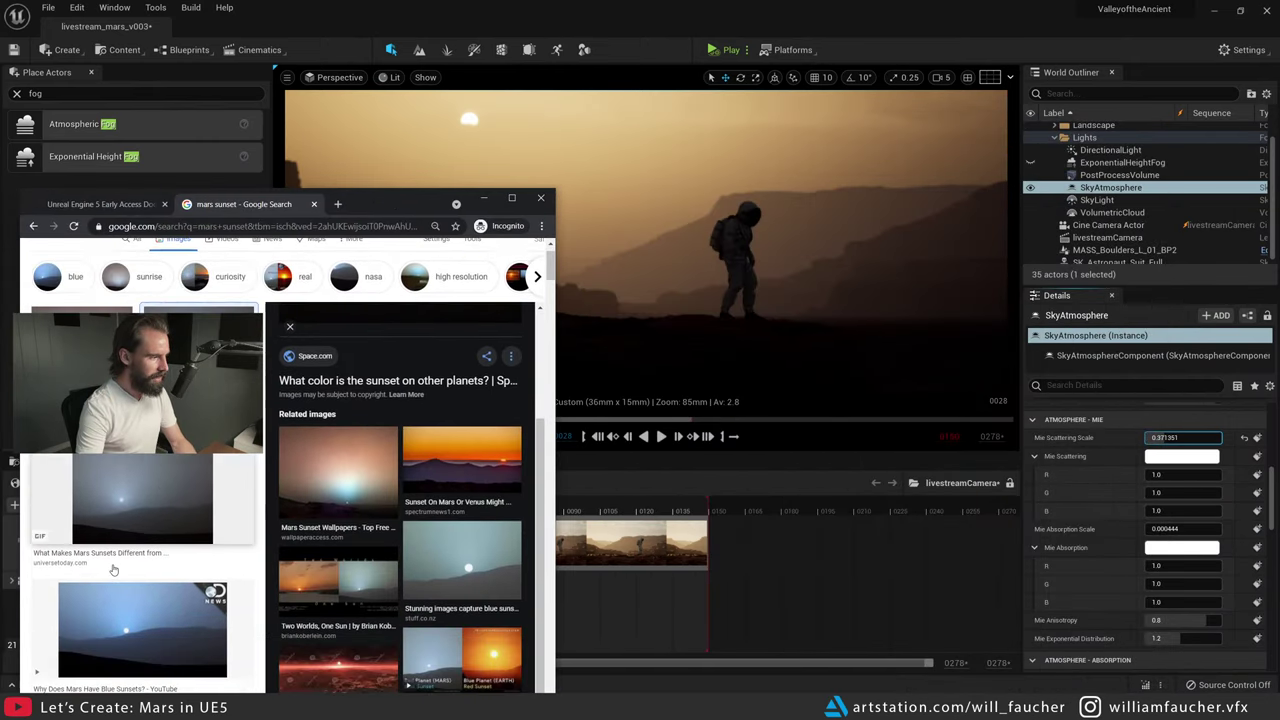
scroll(134, 543, down, 5)
click(200, 530)
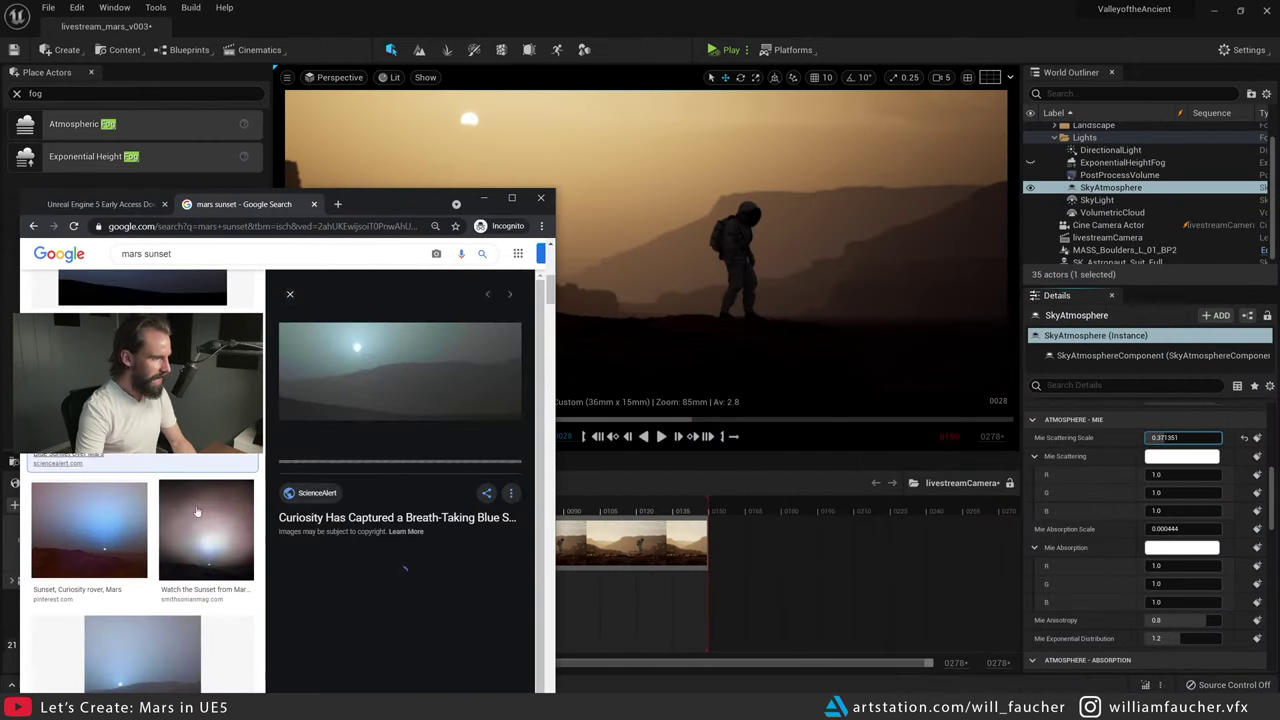
click(125, 530)
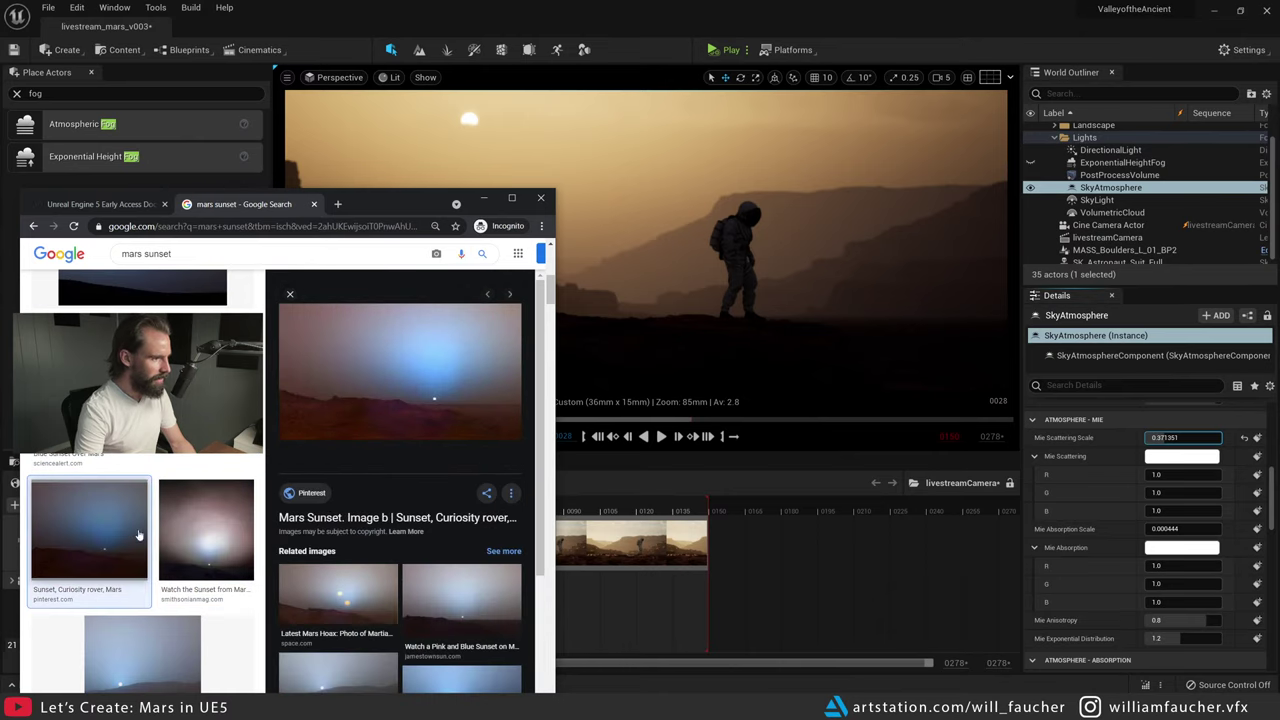
scroll(133, 550, down, 2)
scroll(134, 557, down, 1)
click(140, 481)
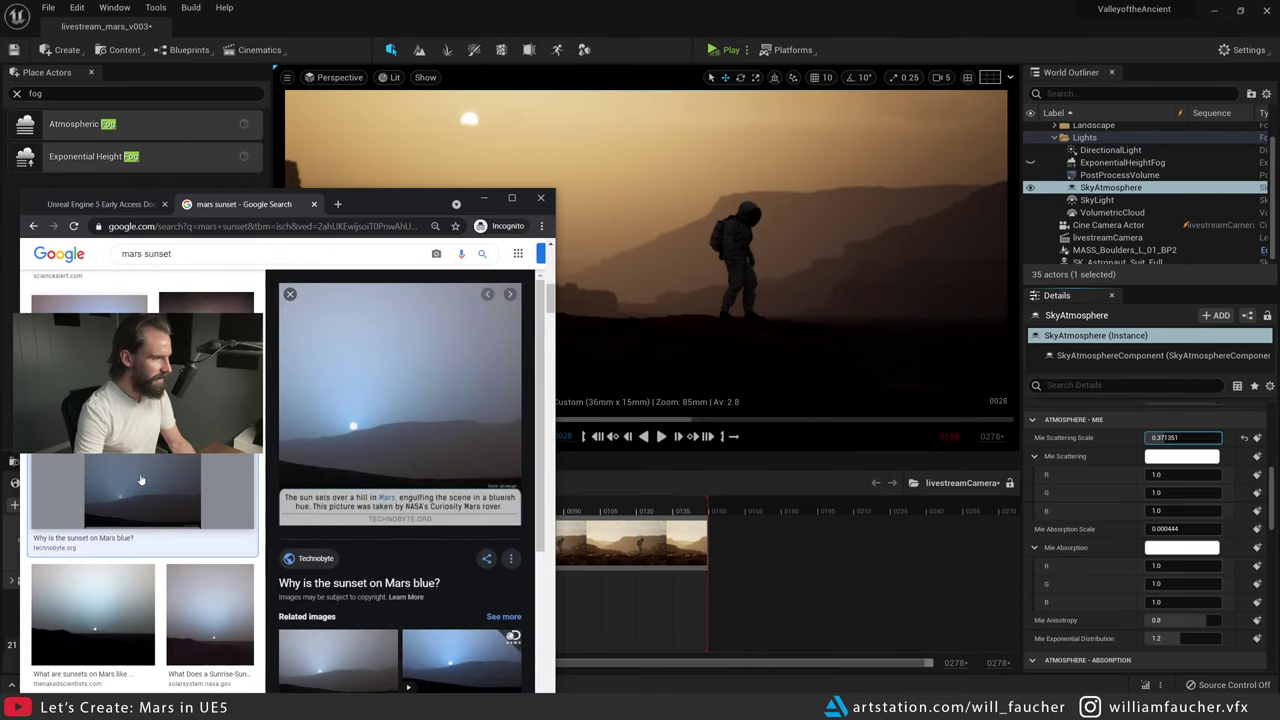
- Browse further Mars sunset results, preview the WIRED picture about aerogel, and move the browser off the editor
scroll(130, 480, down, 2)
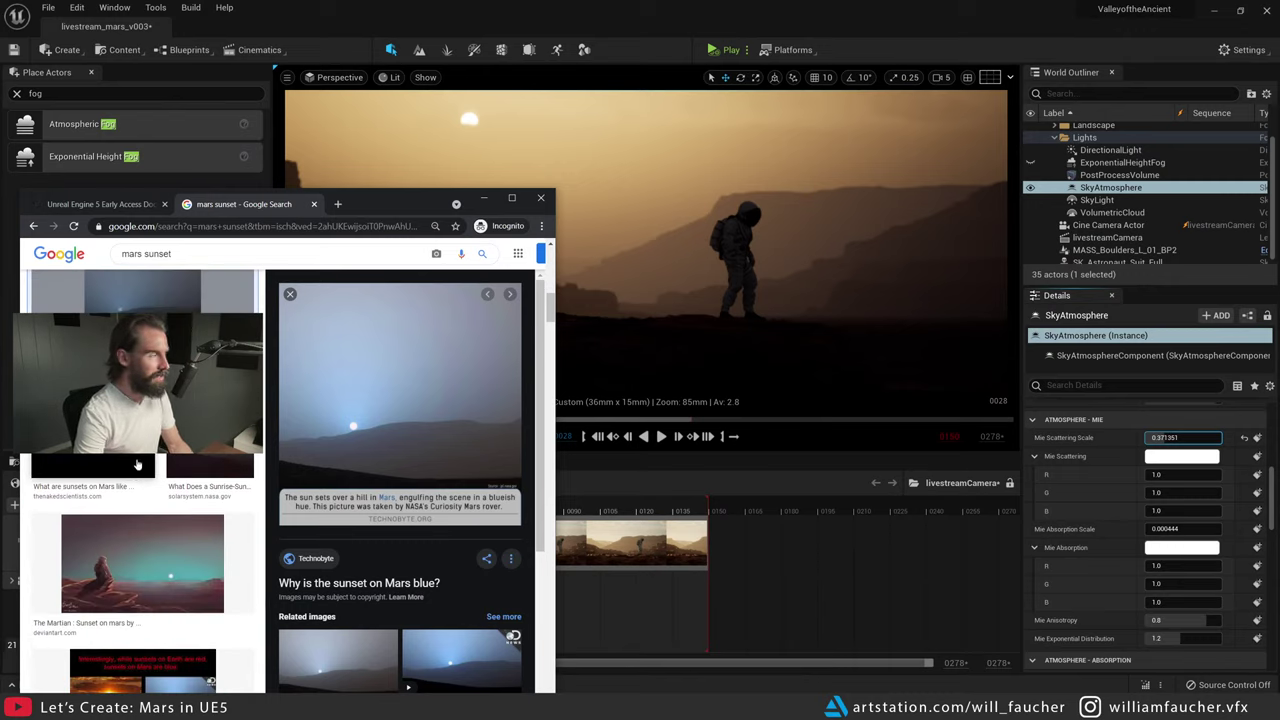
scroll(138, 465, down, 4)
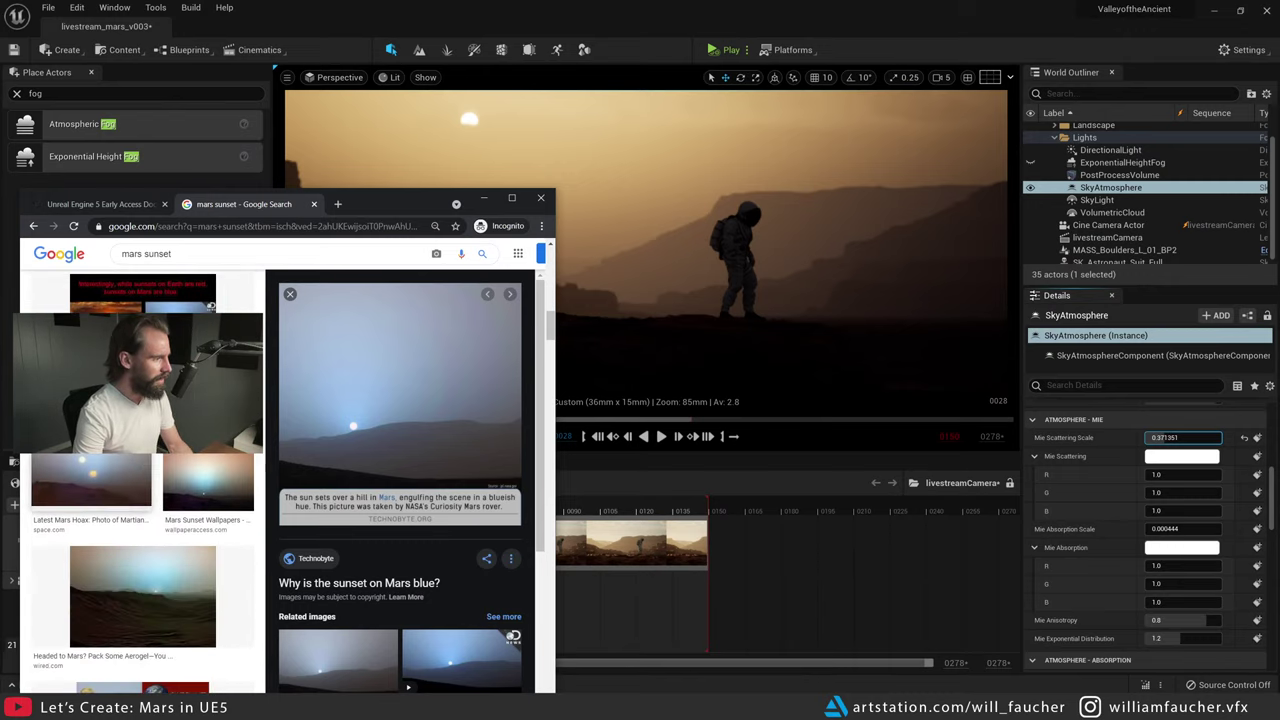
click(91, 485)
click(142, 595)
scroll(142, 600, up, 1)
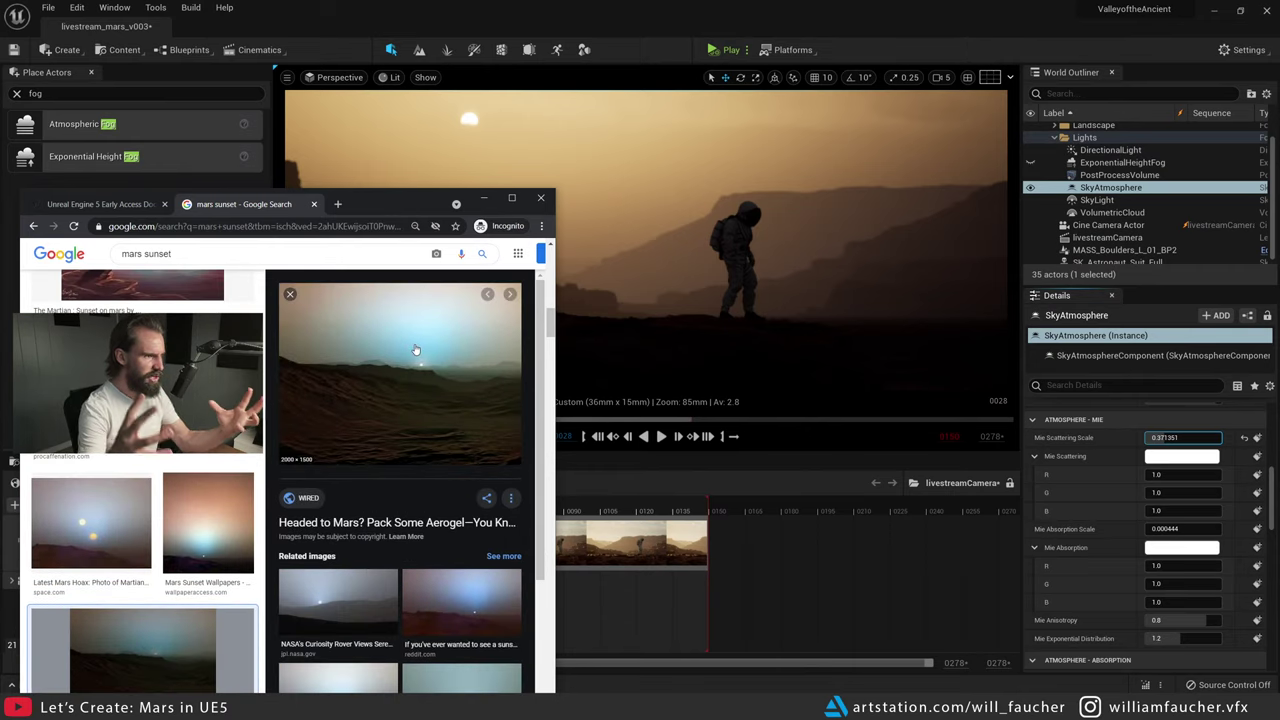
drag(372, 204, 0, 204)
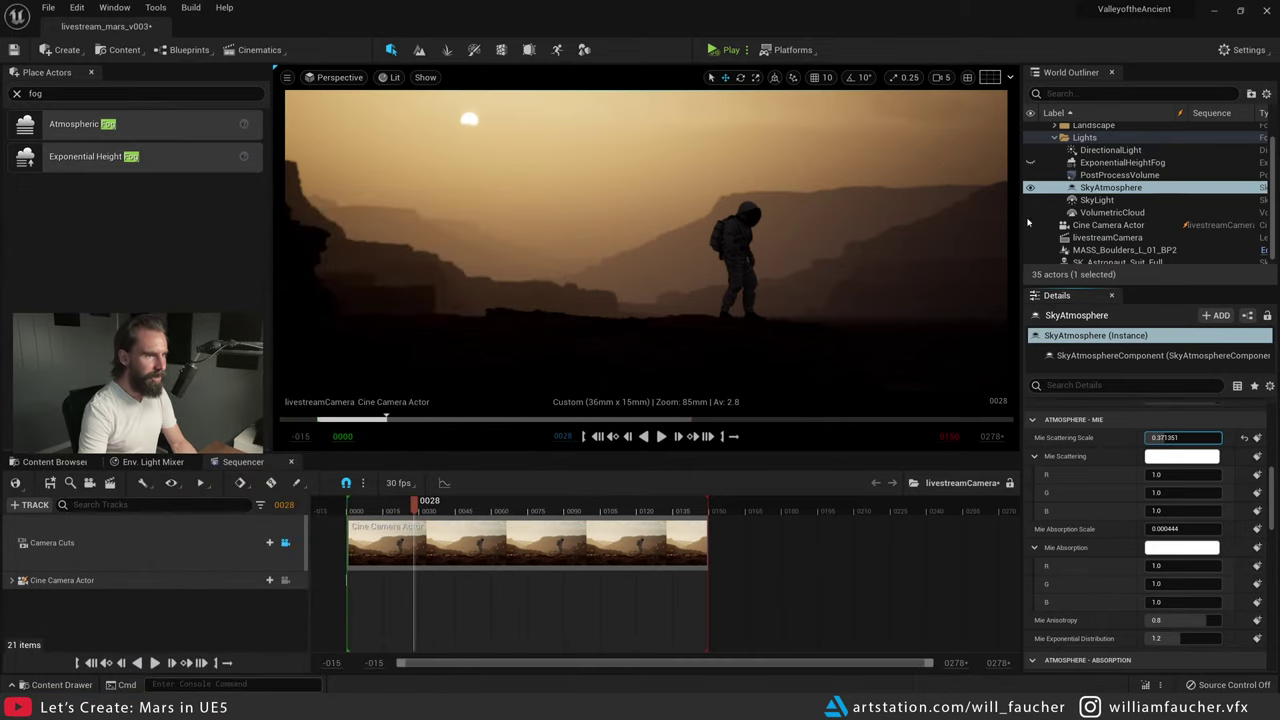
- Set the SkyAtmosphere's Mie Scattering Scale to about 0.565 and deselect the actor
click(1148, 188)
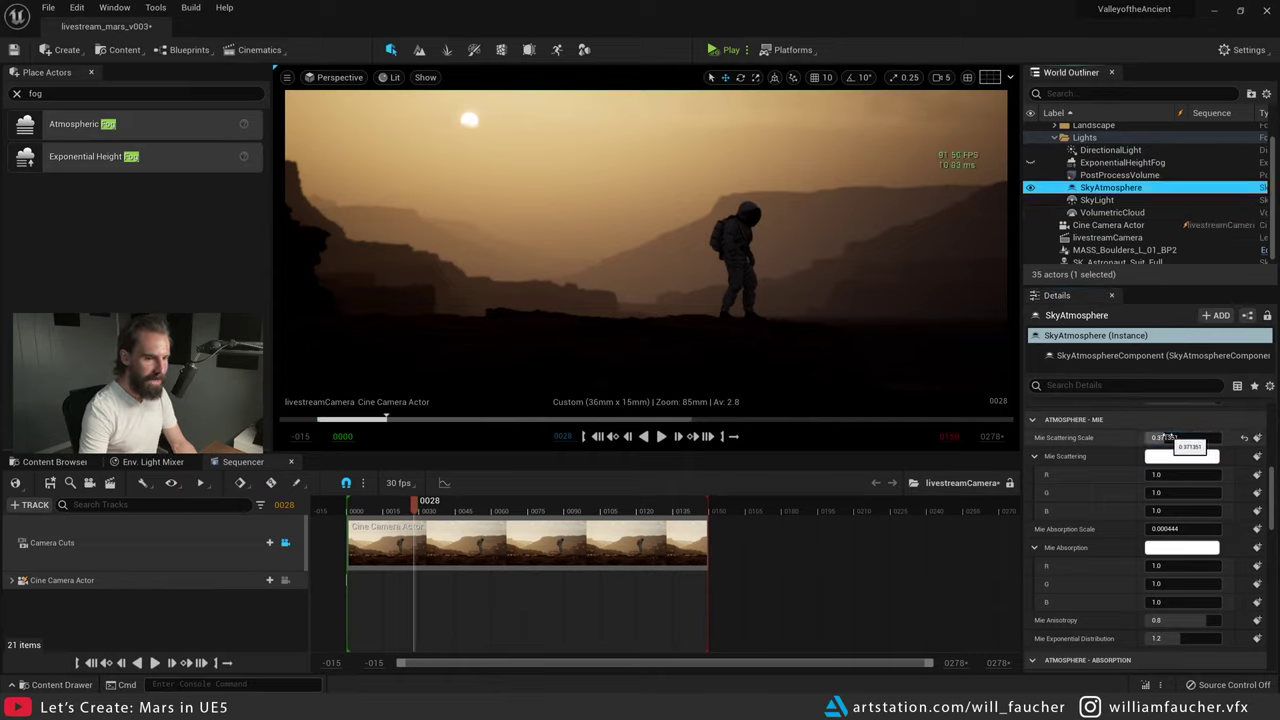
mouse_move(1166, 437)
mouse_down()
mouse_move(1200, 437)
mouse_move(1157, 428)
mouse_up()
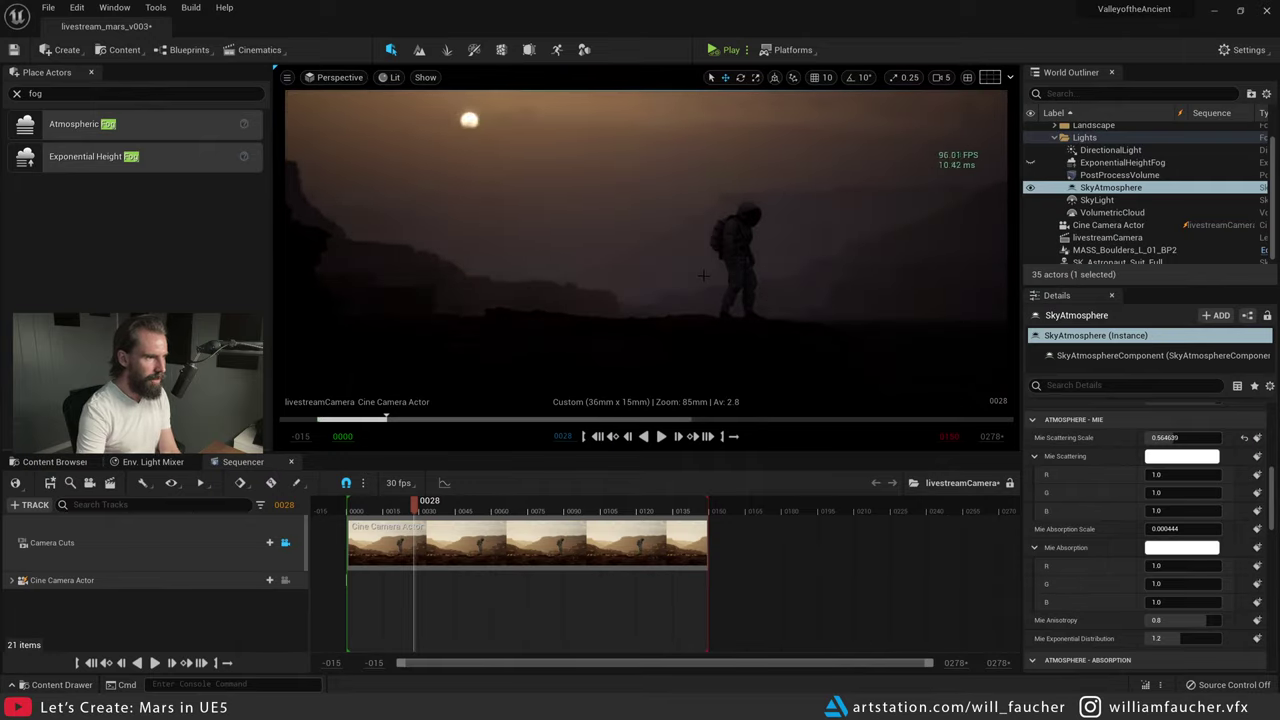
key(Escape)
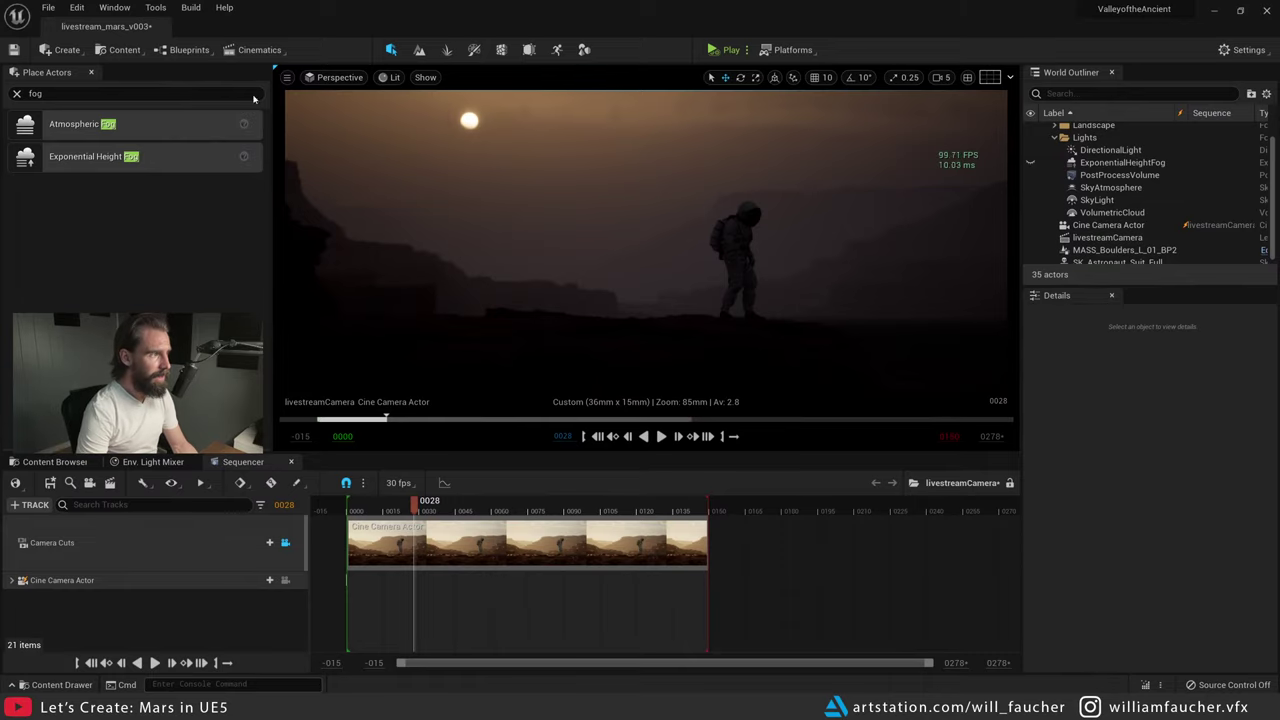
- Pilot the Cine Camera Actor with more sky in frame and reposition the sun above the canyon
click(285, 580)
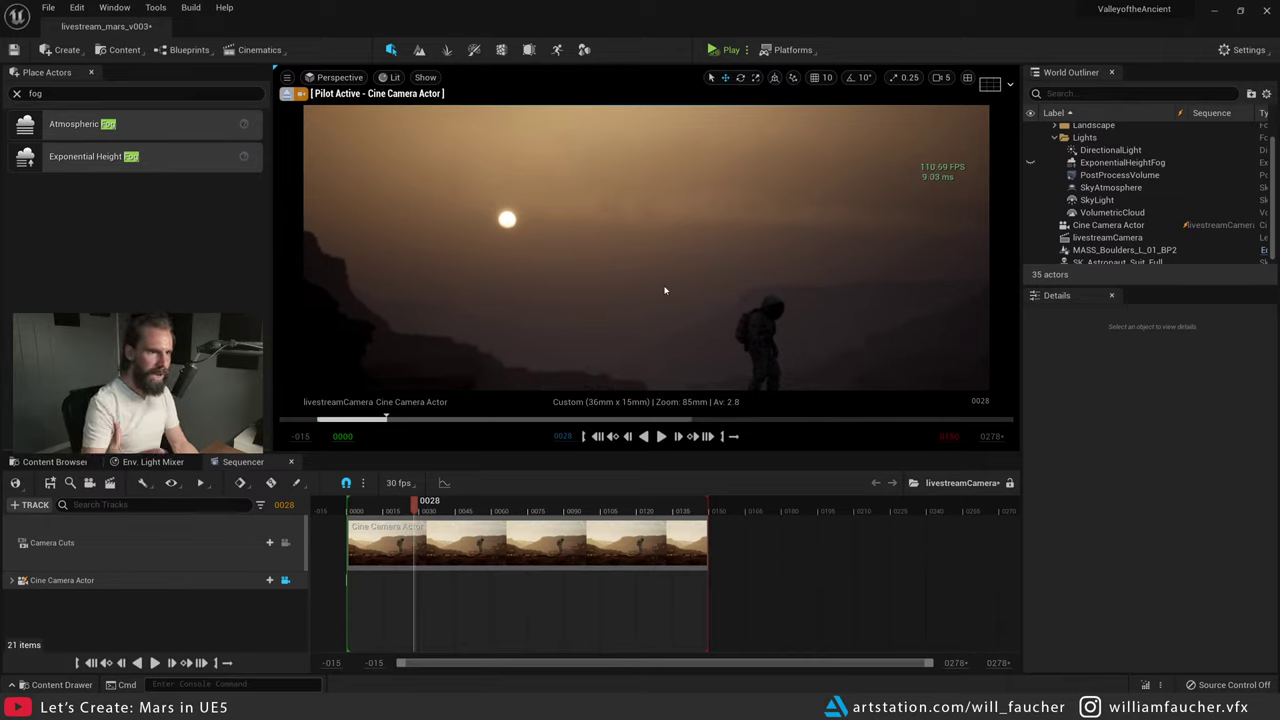
mouse_move(668, 218)
right_down()
mouse_move(691, 235)
mouse_move(667, 218)
right_up()
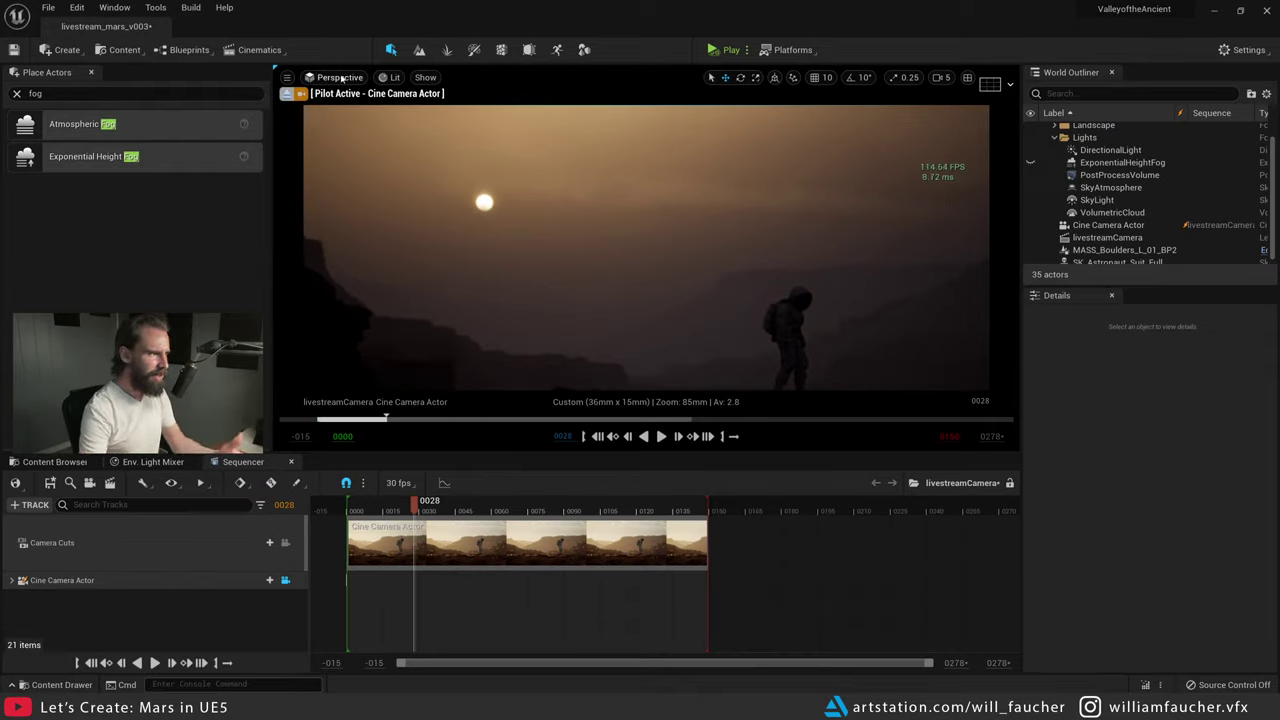
key(ctrl+l)
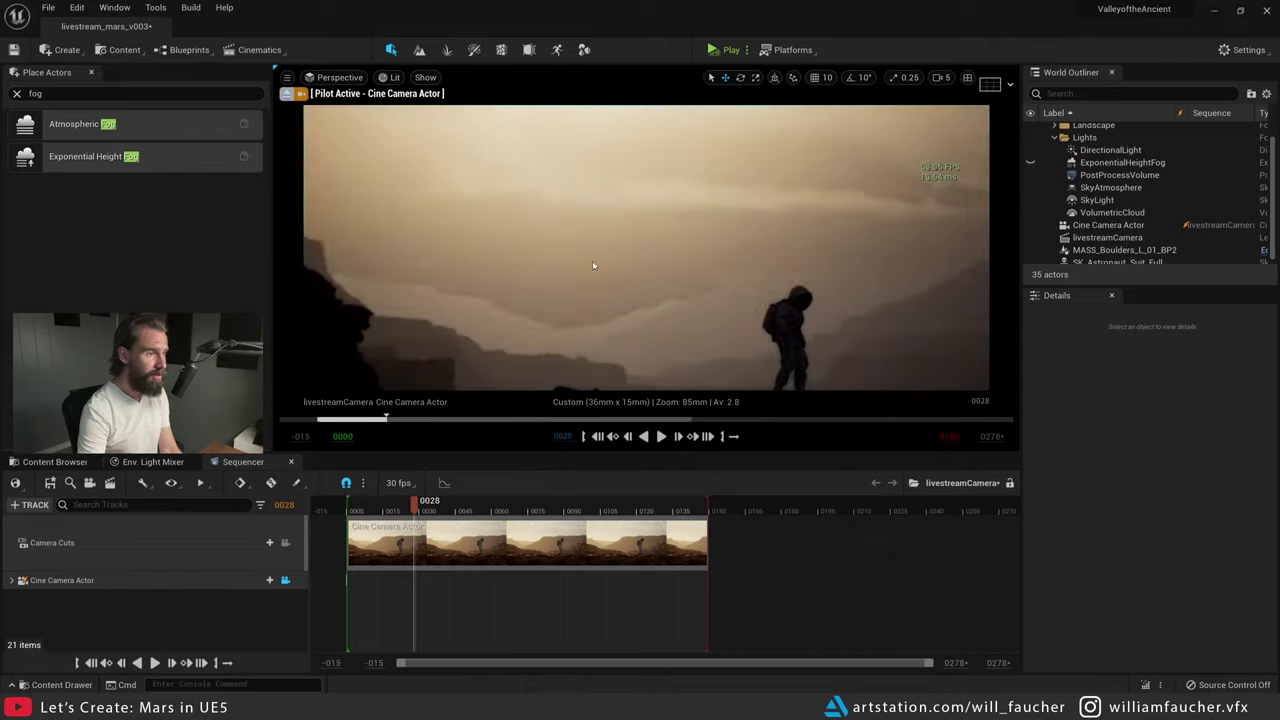
key(ctrl+l)
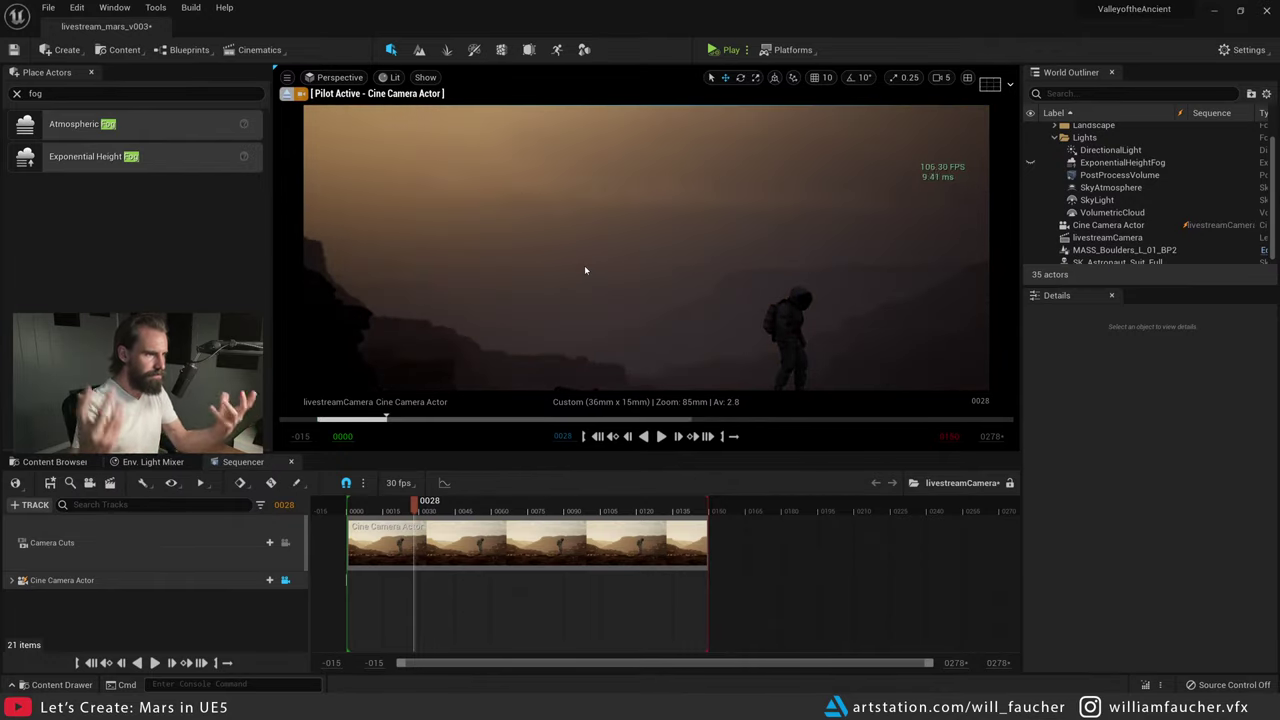
key(ctrl+l)
key(ctrl+l)
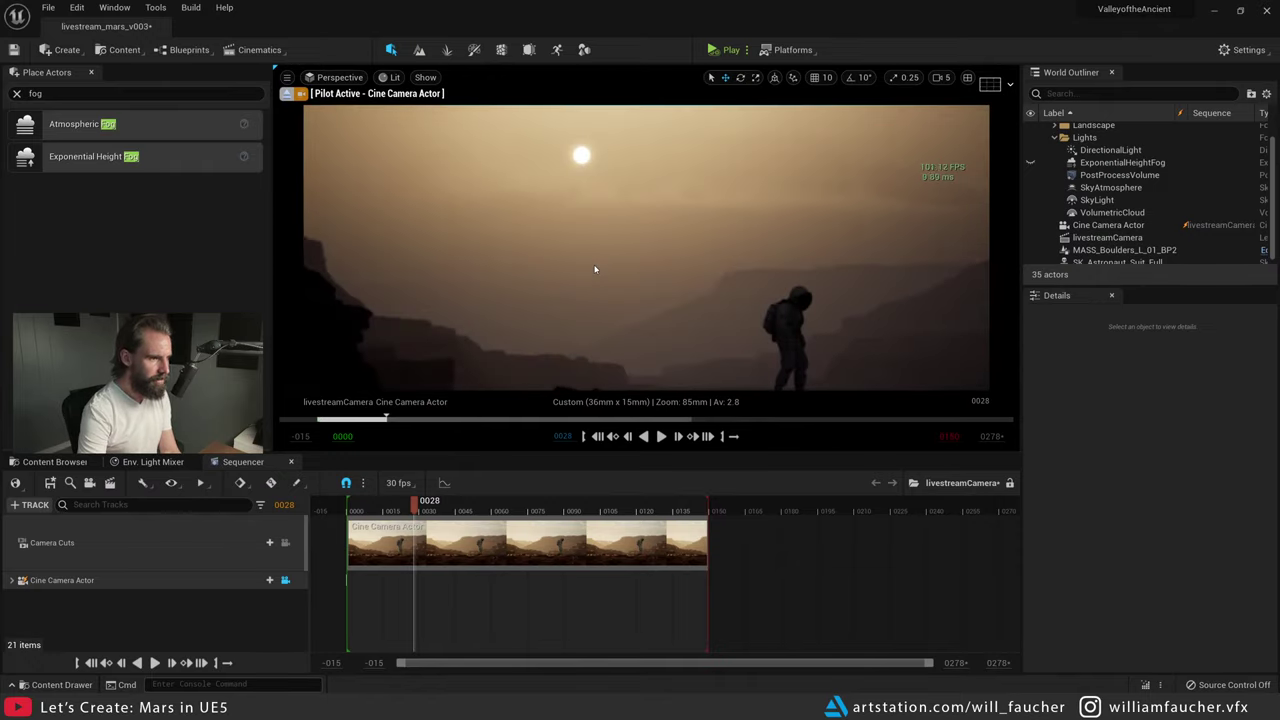
- Try a framing with the astronaut on the ledge, scrub the sequence to frame 24 and view through the camera cuts
right_drag(594, 269, 656, 266)
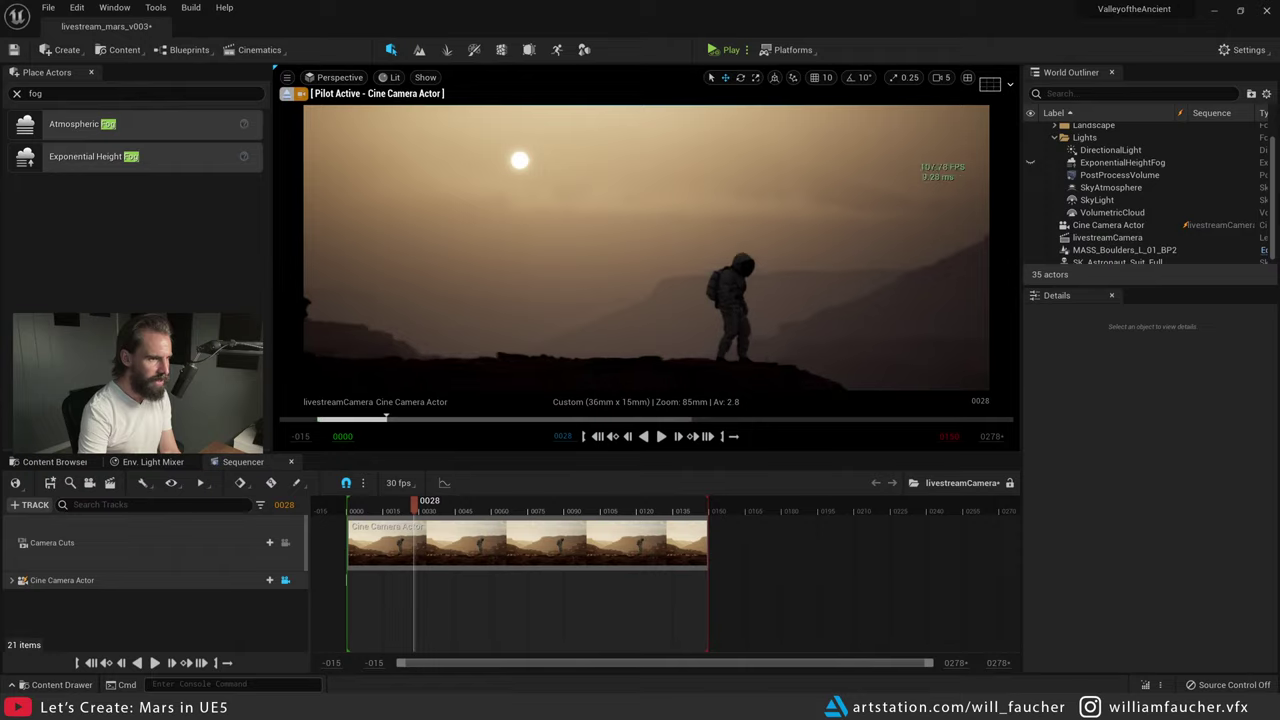
key(q)
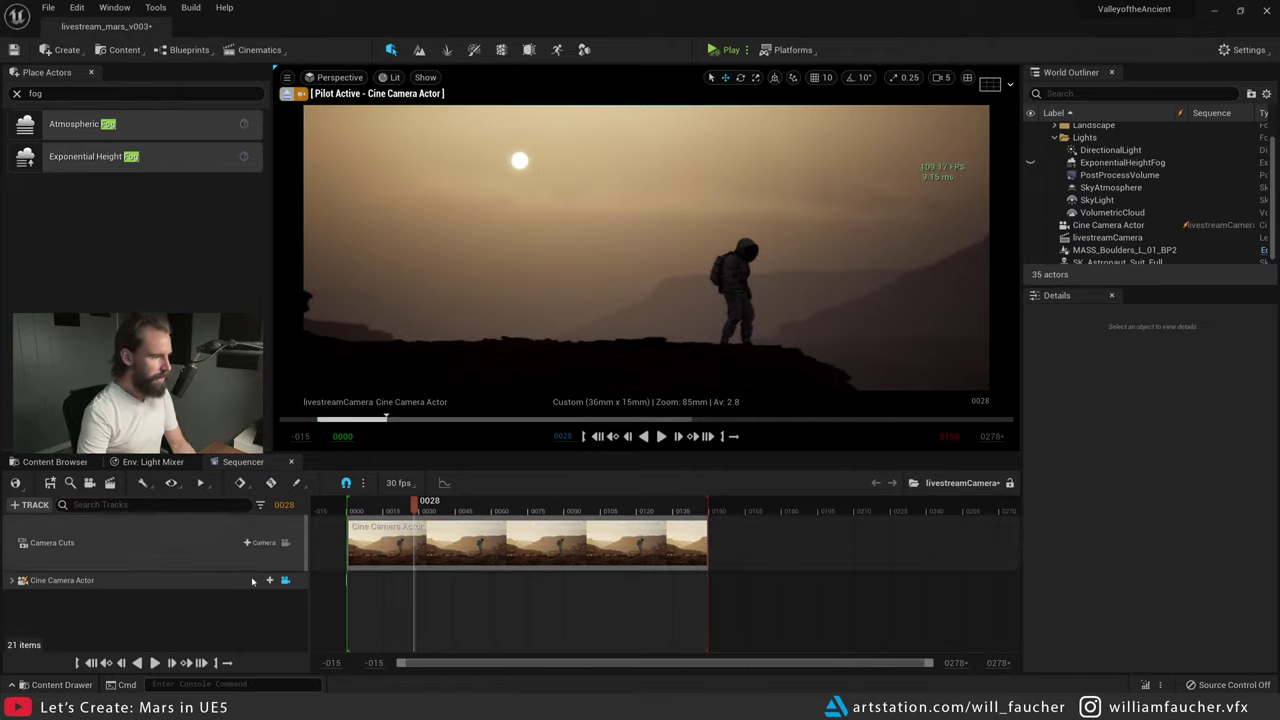
click(436, 502)
drag(436, 502, 406, 500)
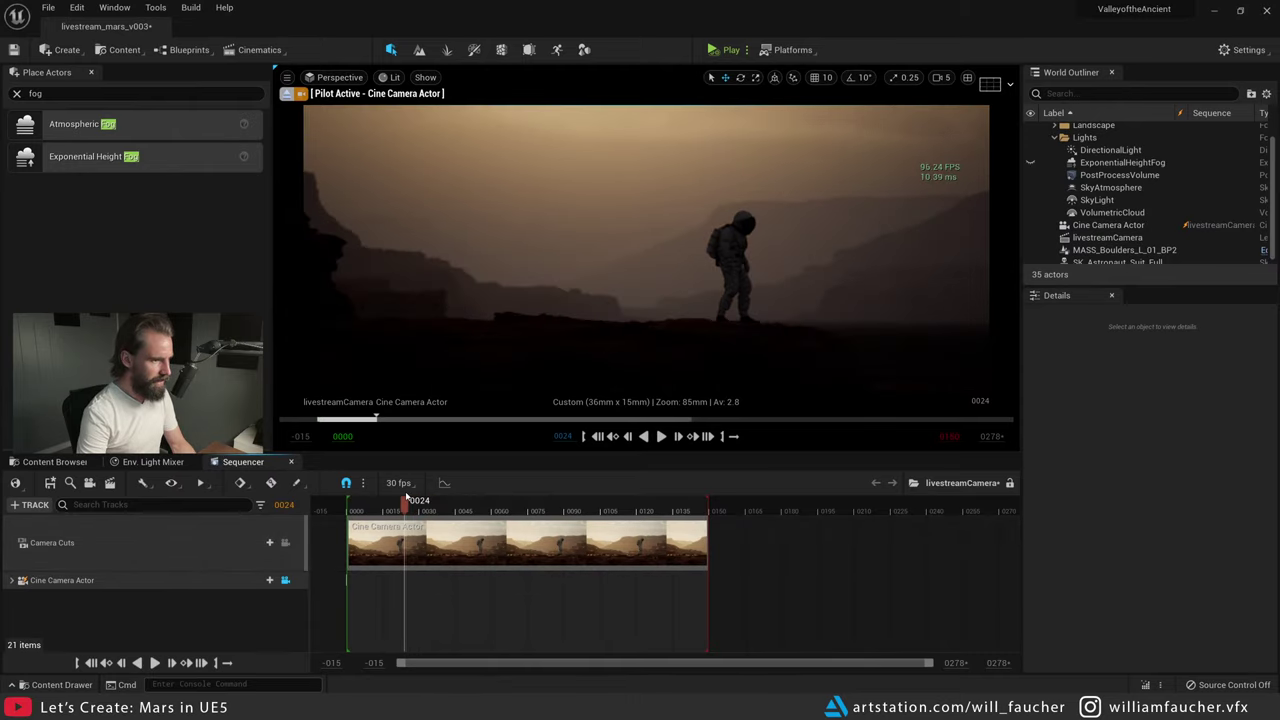
key(shift+c)
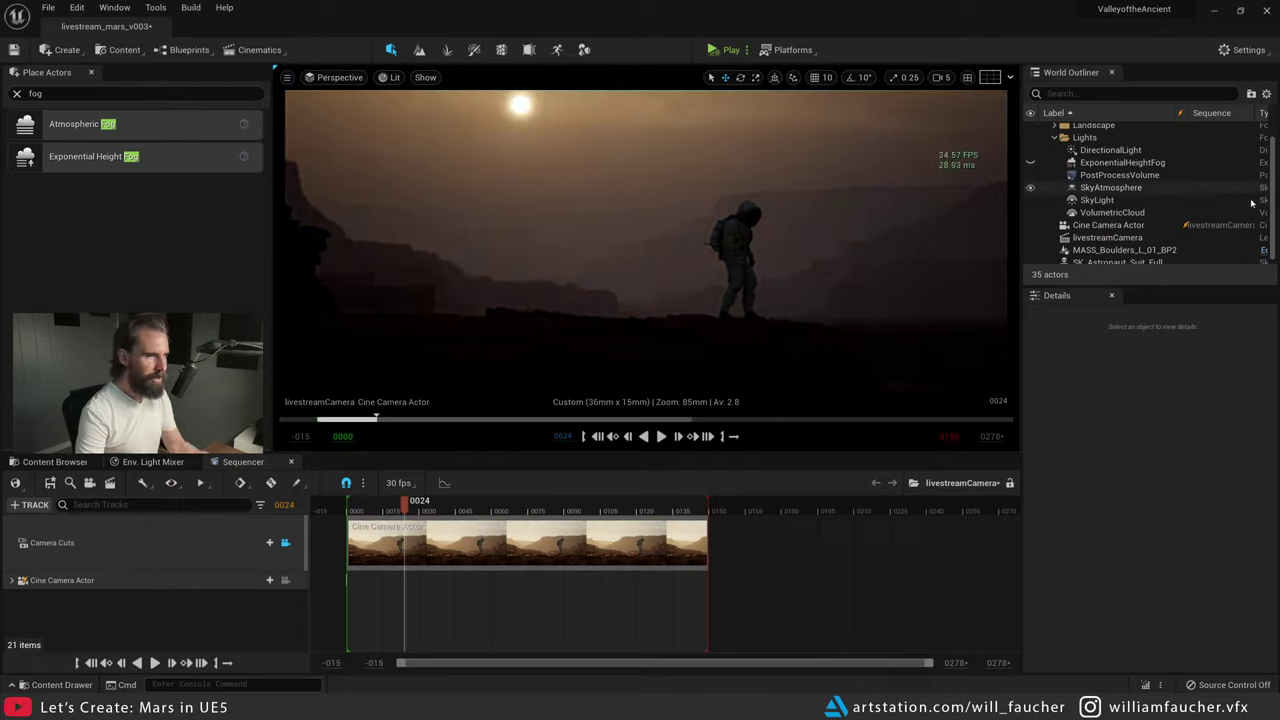
- Try a lower Mie Scattering Scale on the SkyAtmosphere and reset it to its default
click(1104, 211)
click(1105, 187)
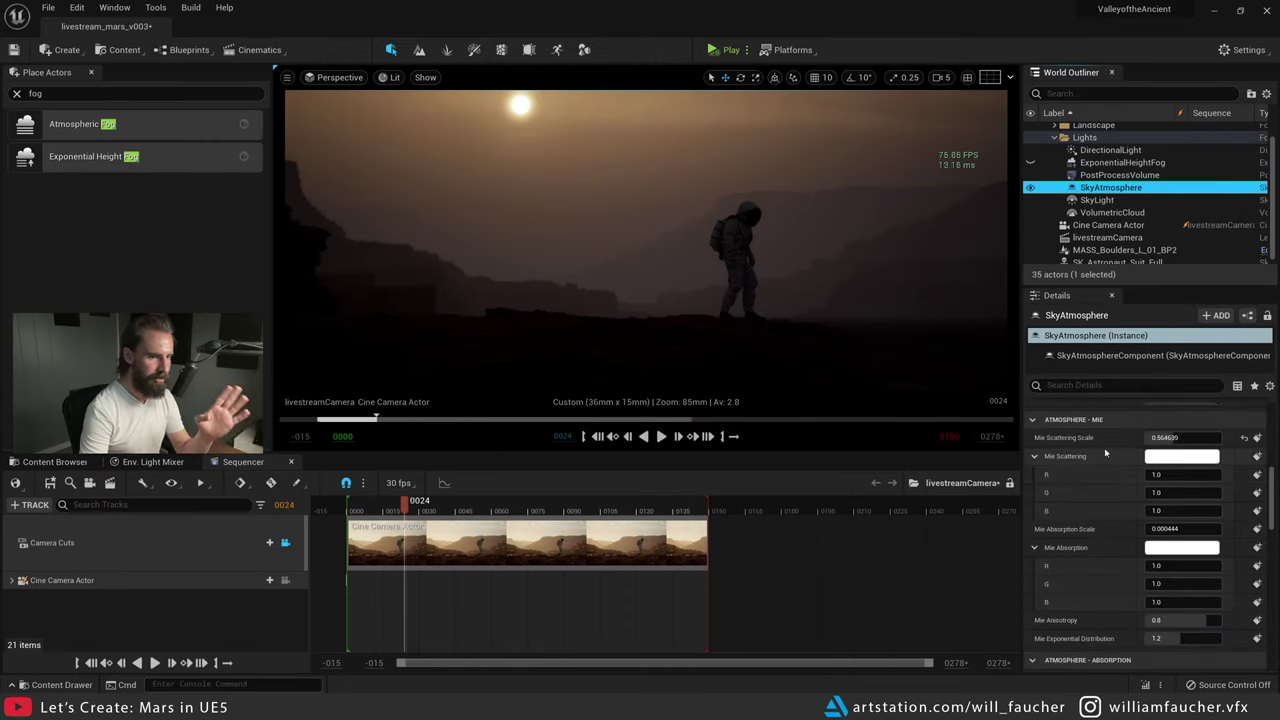
drag(1180, 437, 1165, 437)
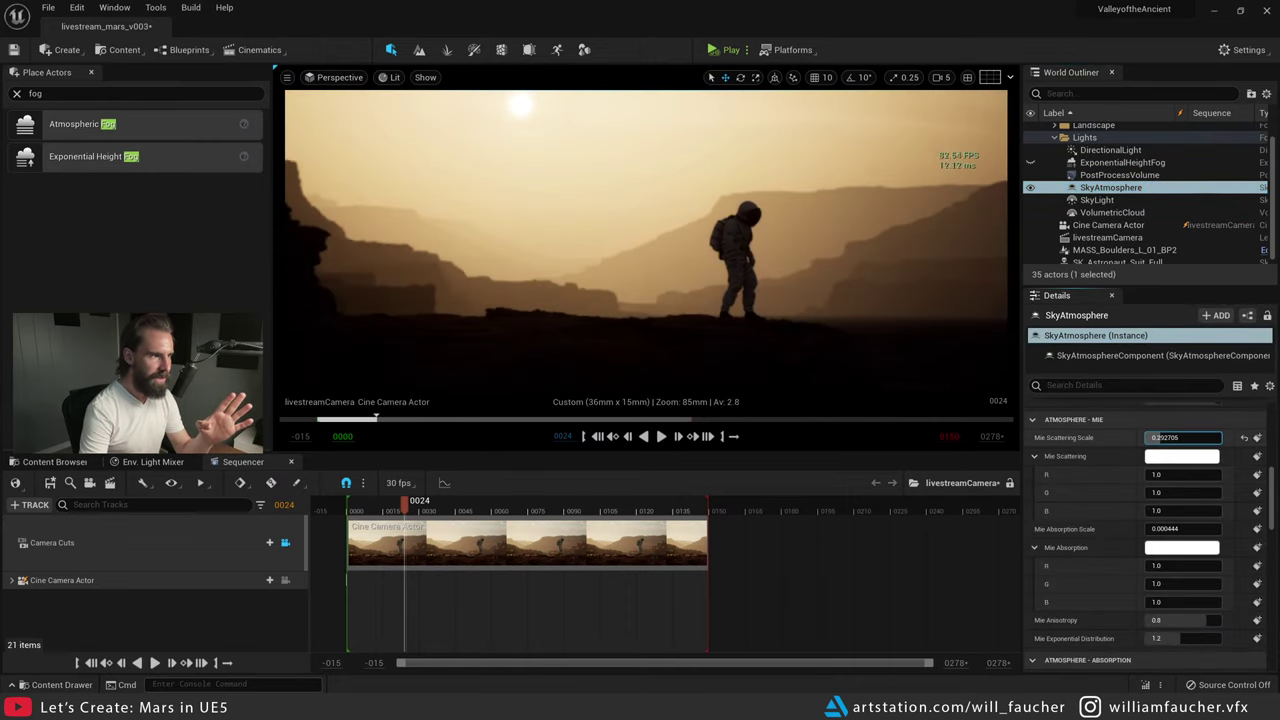
click(1243, 438)
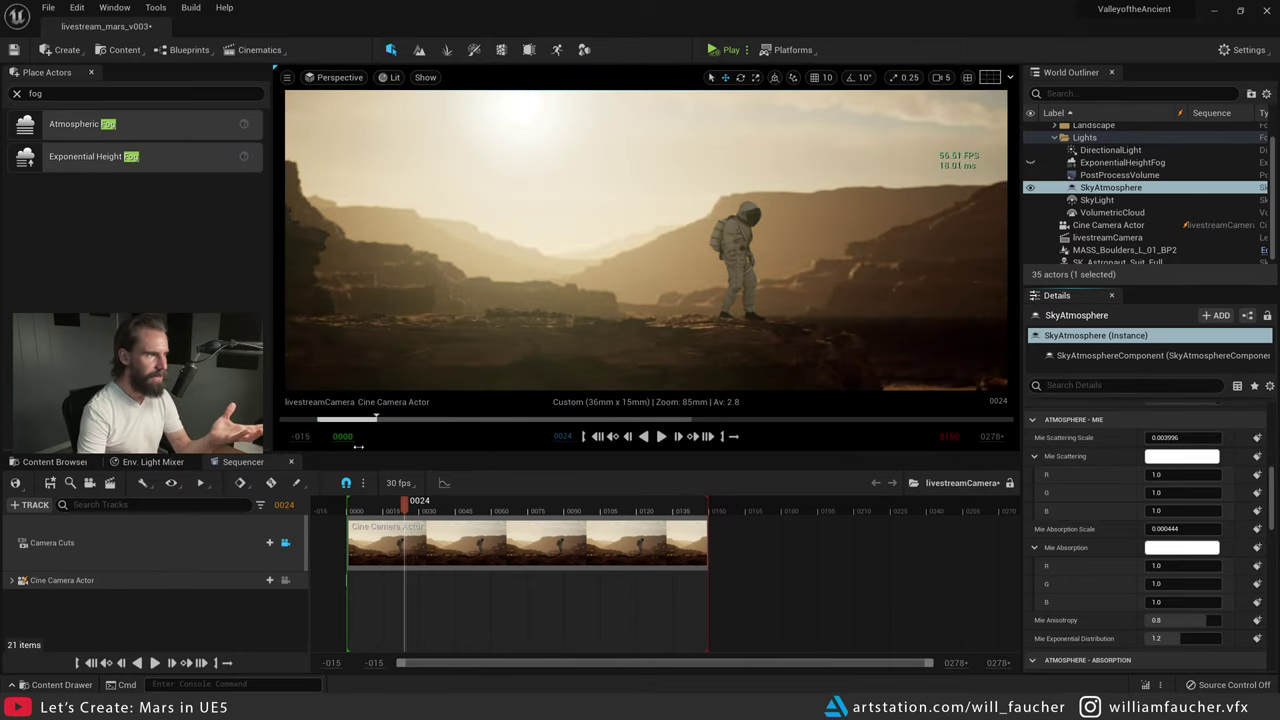
- Pilot the Cine Camera Actor, raise the SkyAtmosphere's Mie Scattering Scale to about 0.531 and toggle the actor's visibility to compare
click(285, 580)
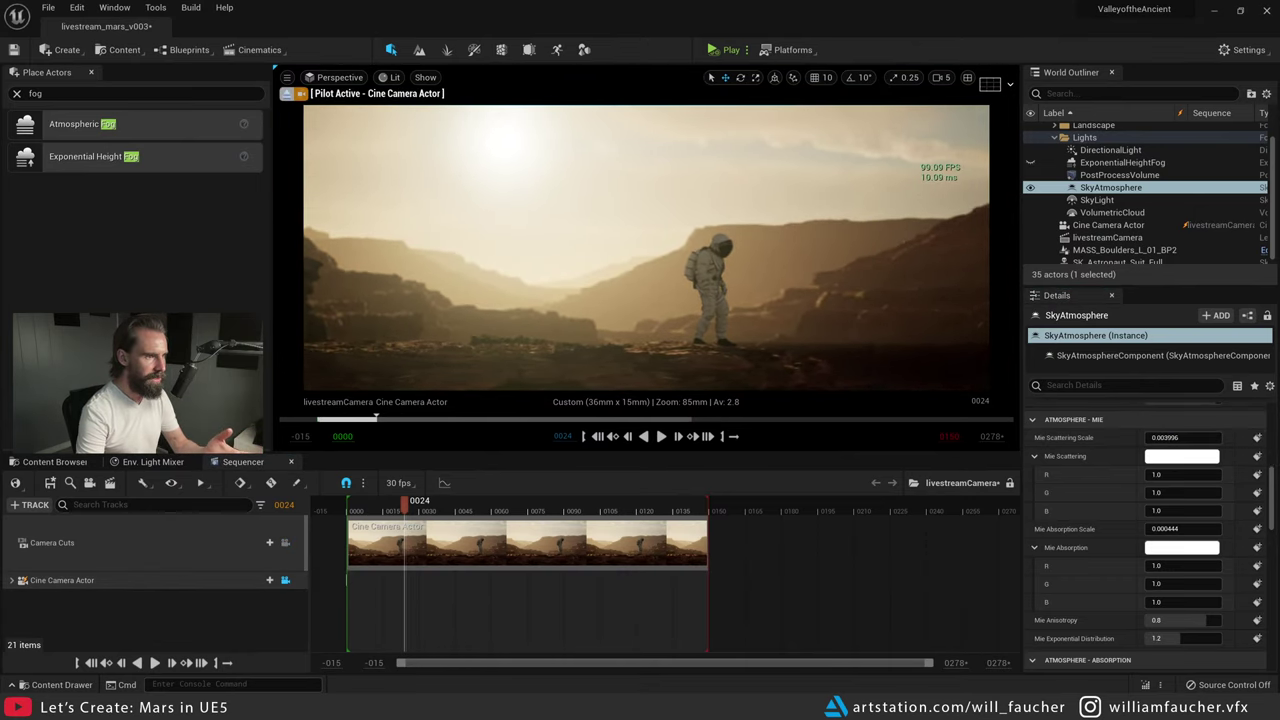
mouse_move(646, 247)
right_down()
mouse_move(640, 272)
mouse_move(652, 247)
right_up()
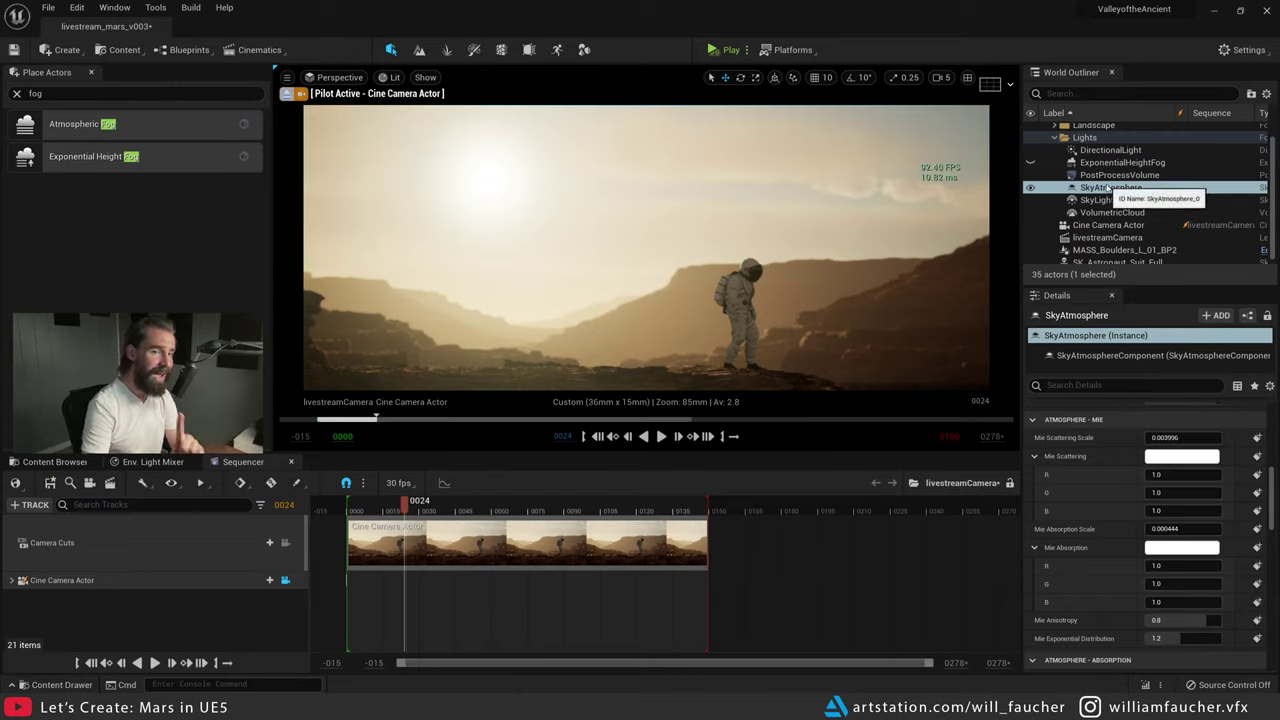
drag(1155, 438, 1227, 438)
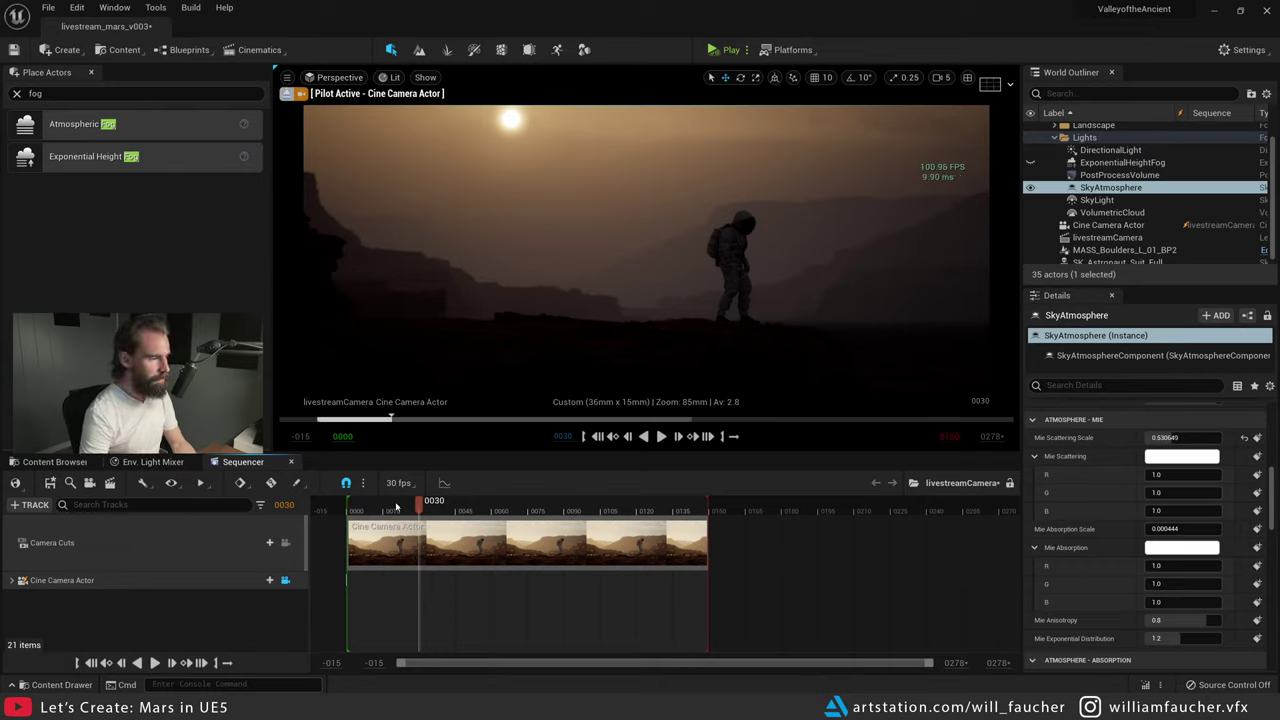
click(1030, 188)
click(1030, 188)
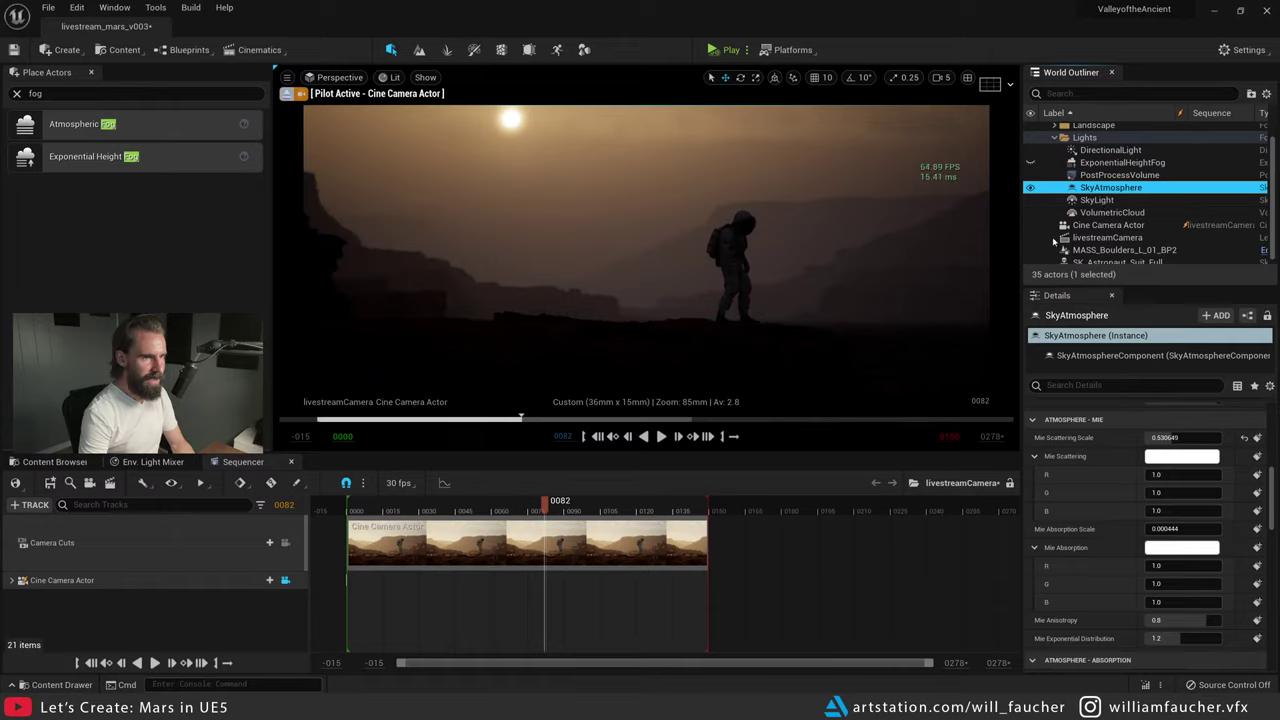
- Pan the piloted Cine Camera Actor's view and reposition the sun in the sky above the canyon, on the near side of the astronaut's back
right_drag(636, 210, 603, 202)
key(ctrl+l)
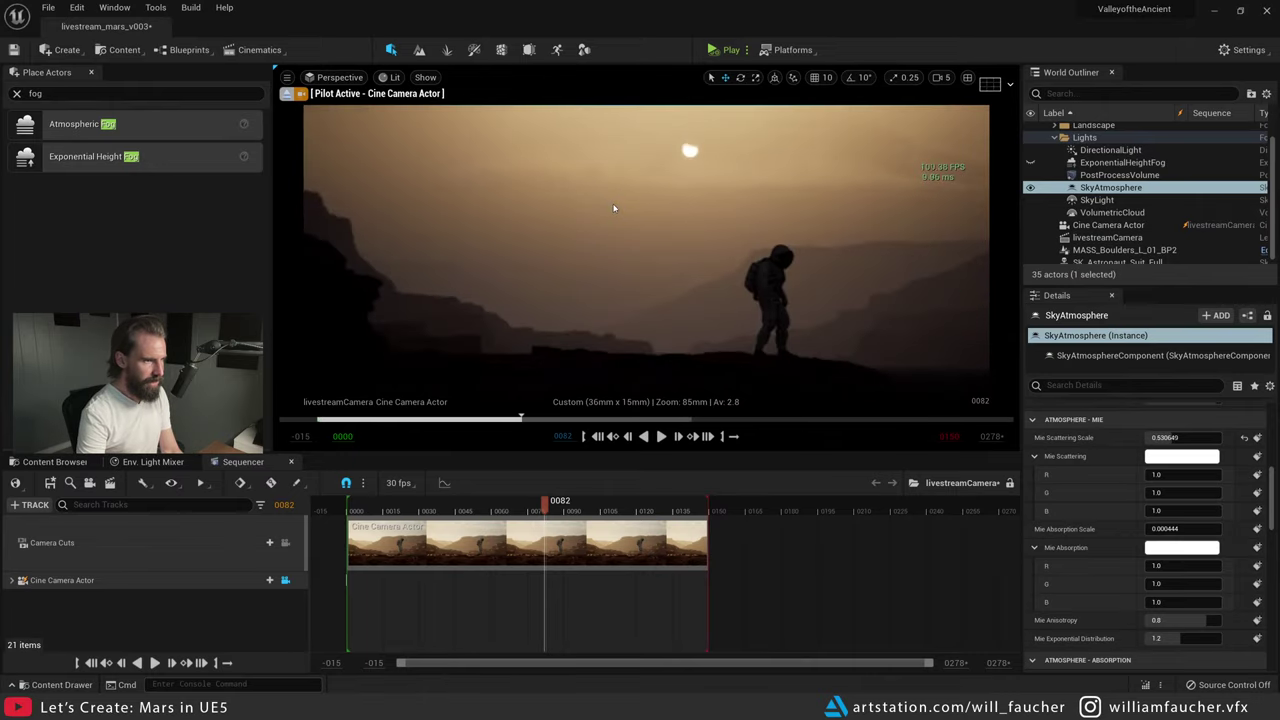
key(ctrl+z)
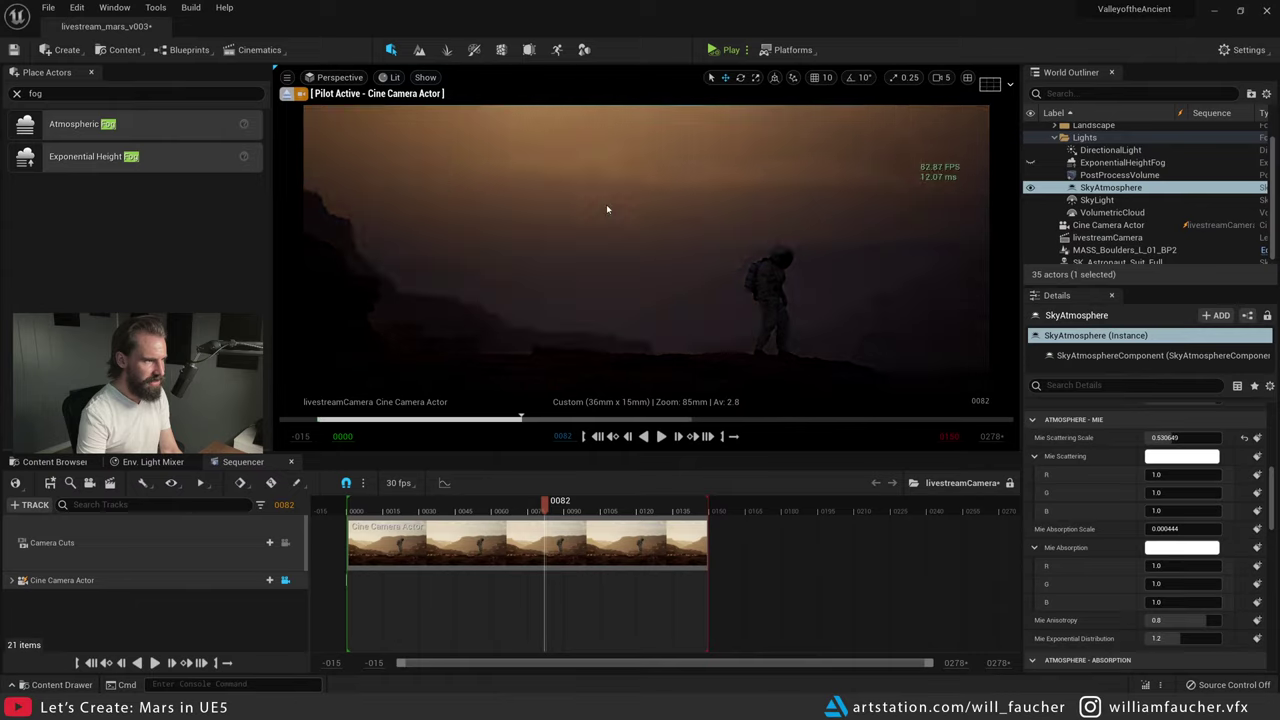
key(ctrl+z)
key(ctrl+l)
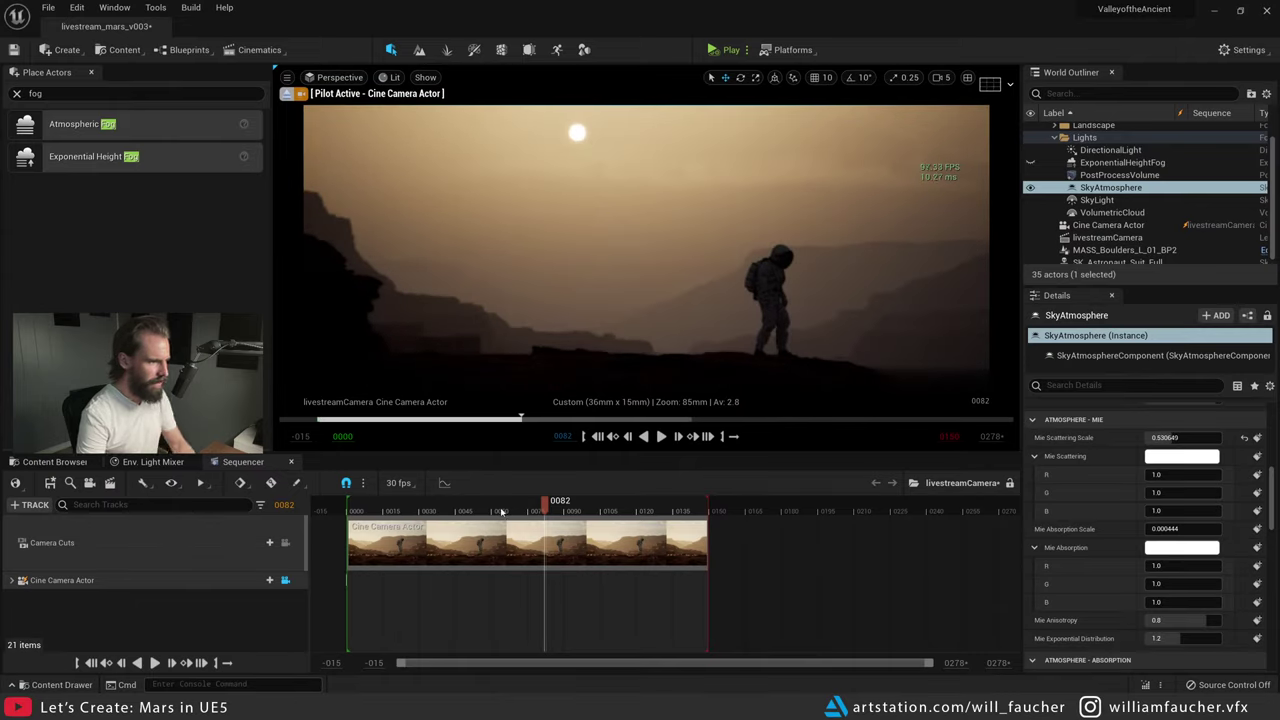
- Jump to frame 49 through the camera cut, bring the sun into view behind the astronaut and clear the butte selection
click(465, 503)
key(shift+c)
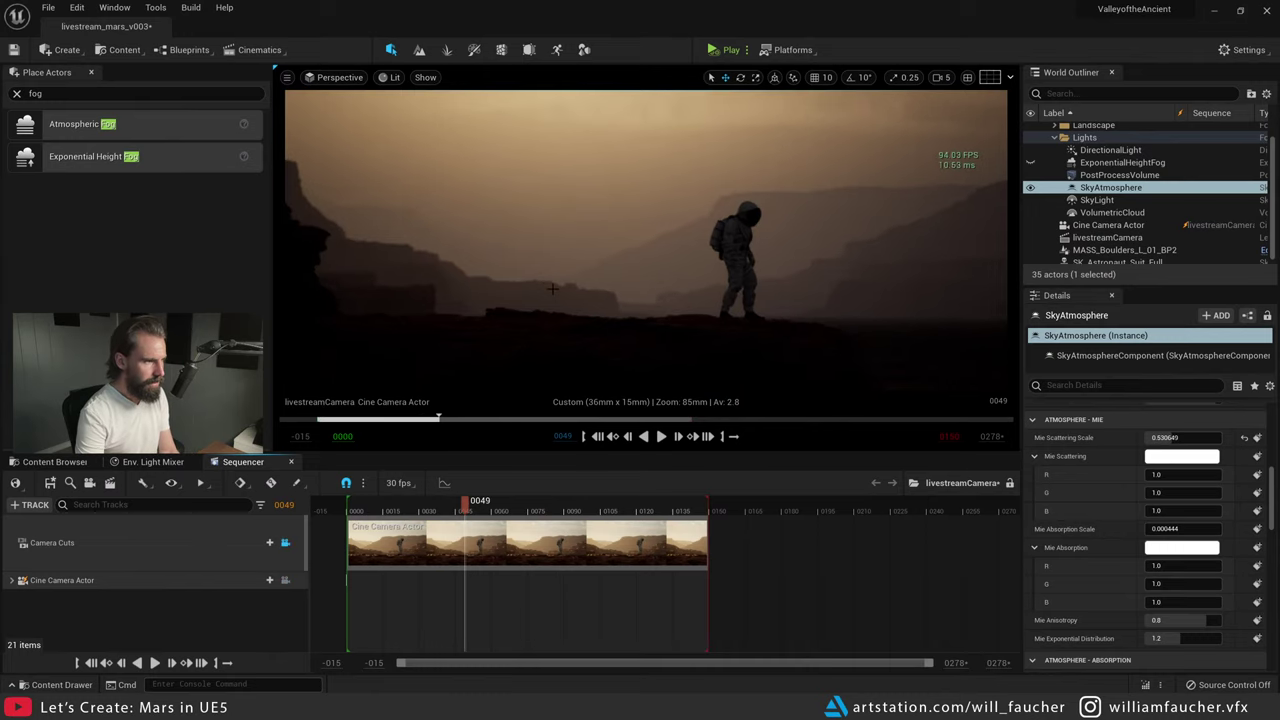
right_click(553, 292)
key(Escape)
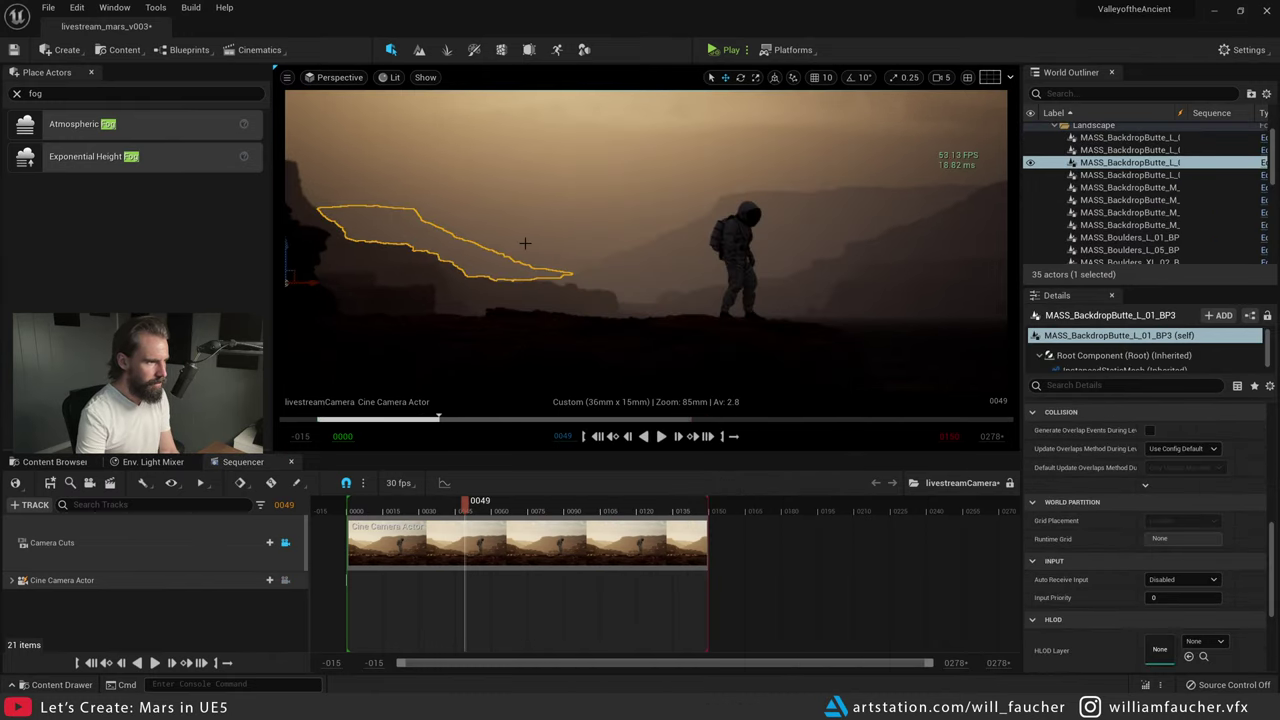
key(Escape)
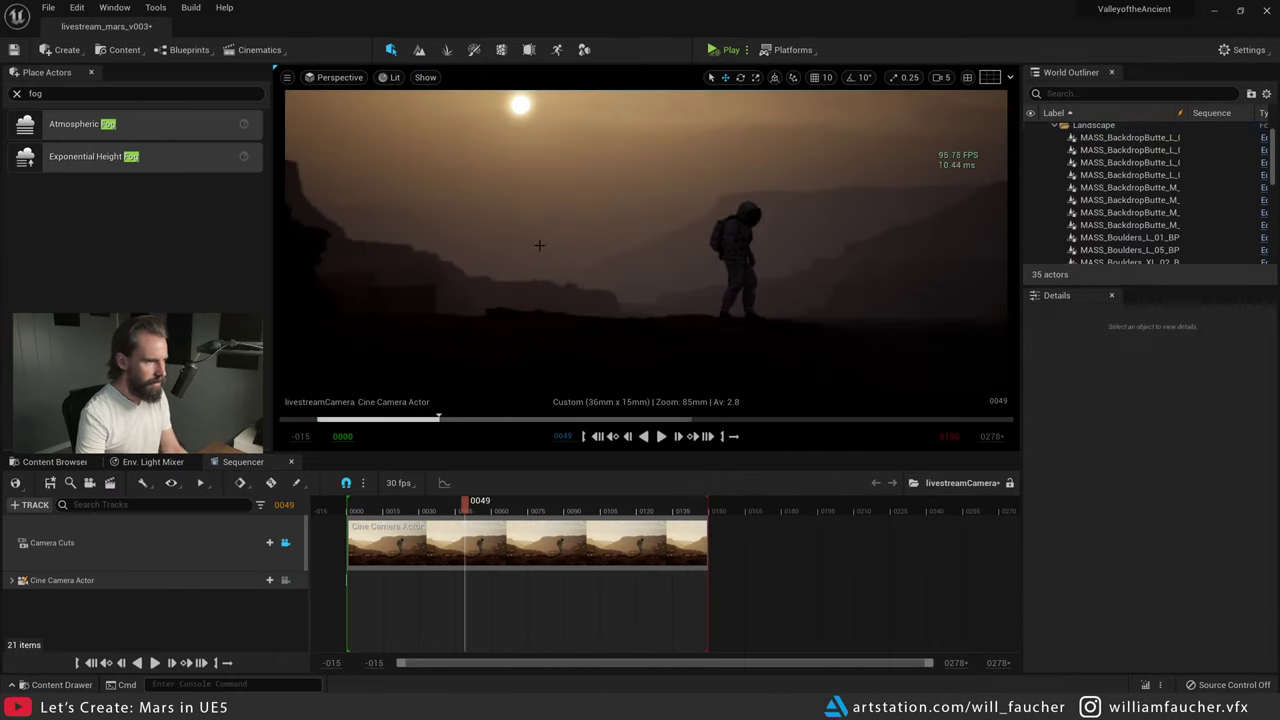
- Pilot the Cine Camera Actor at frame 67, tilt it so the sun sits lower in the shot, and return to frame 0
click(508, 505)
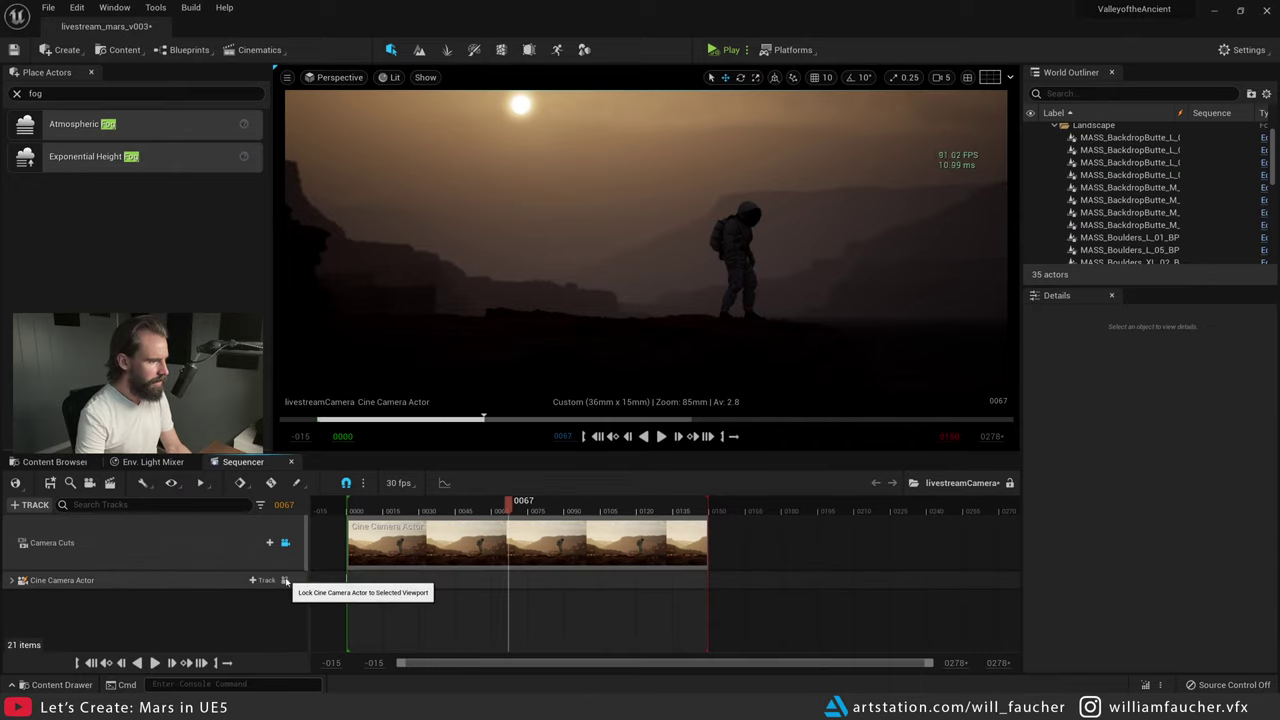
click(285, 580)
right_drag(646, 250, 646, 210)
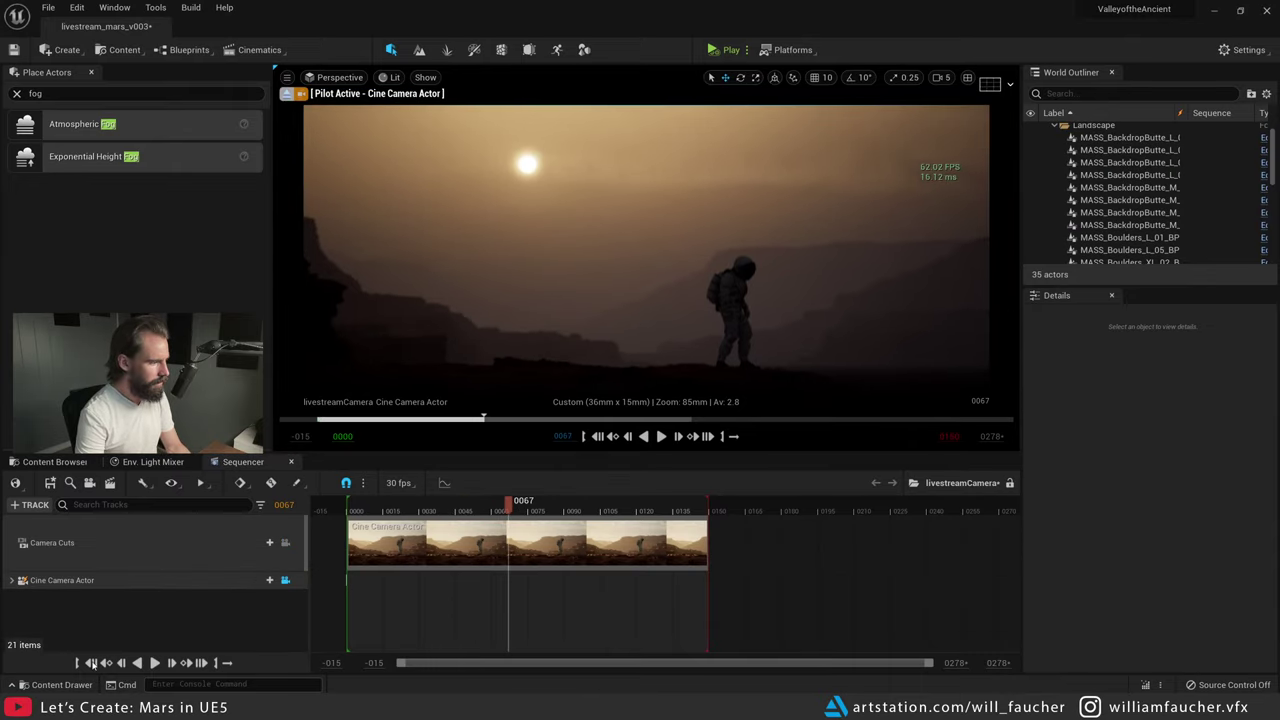
key(Up)
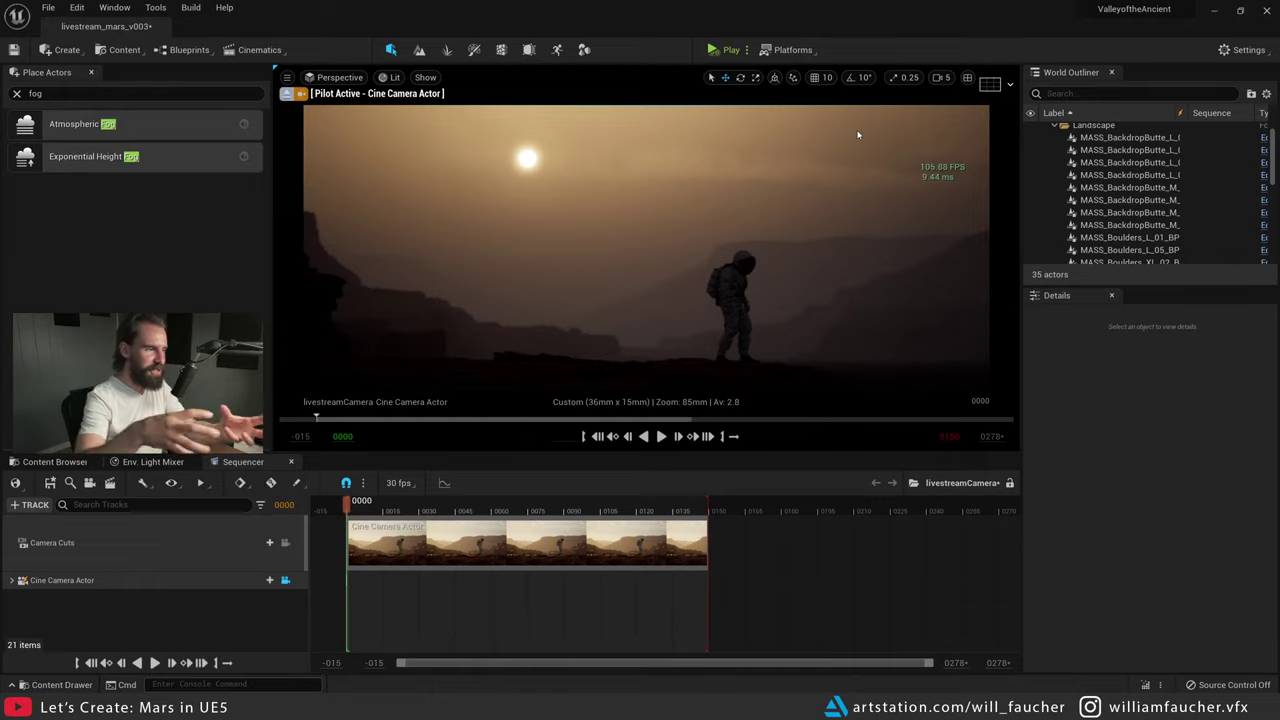
- Pick out the two background buttes one after the other, deselect them and collapse the Landscape folder
click(405, 297)
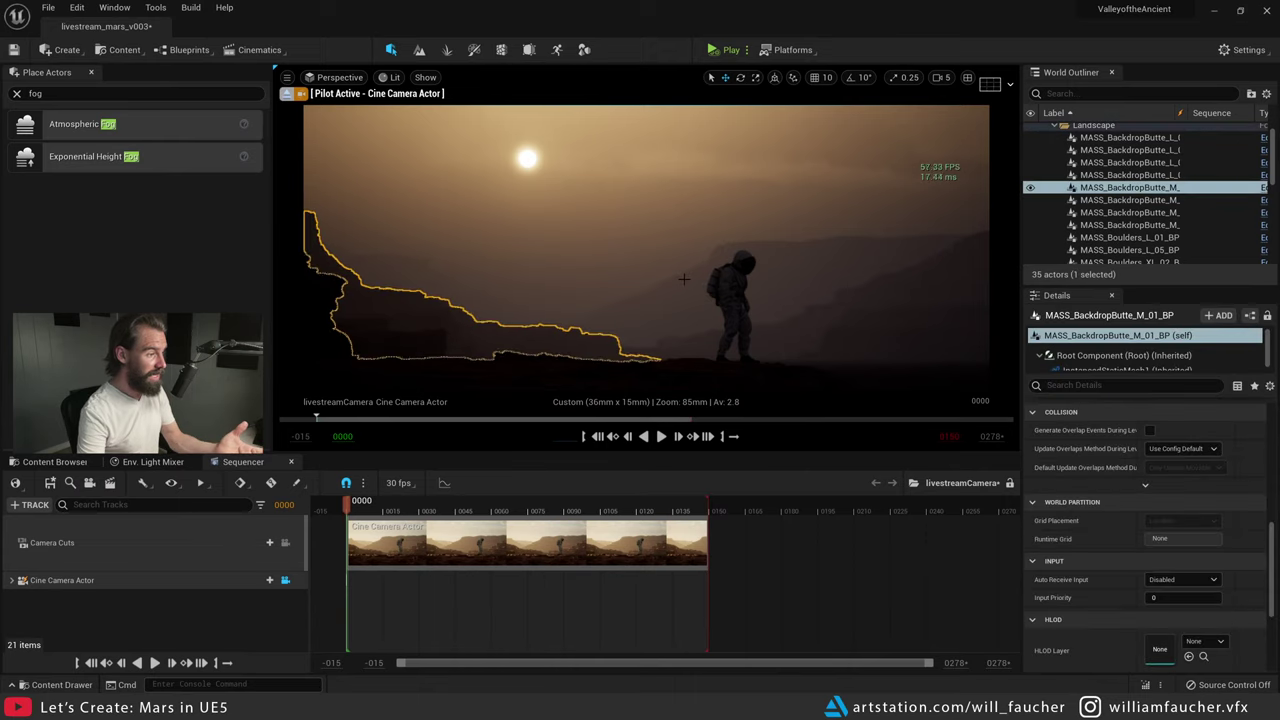
click(686, 272)
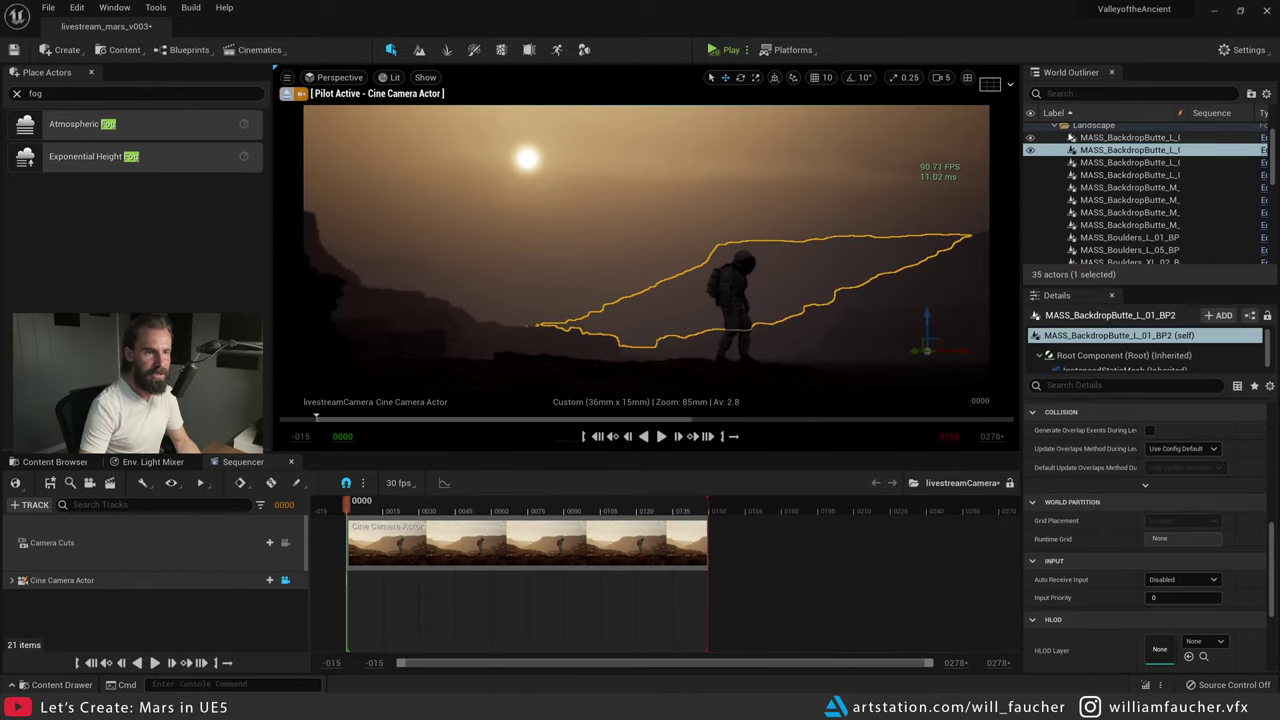
key(Escape)
click(1056, 126)
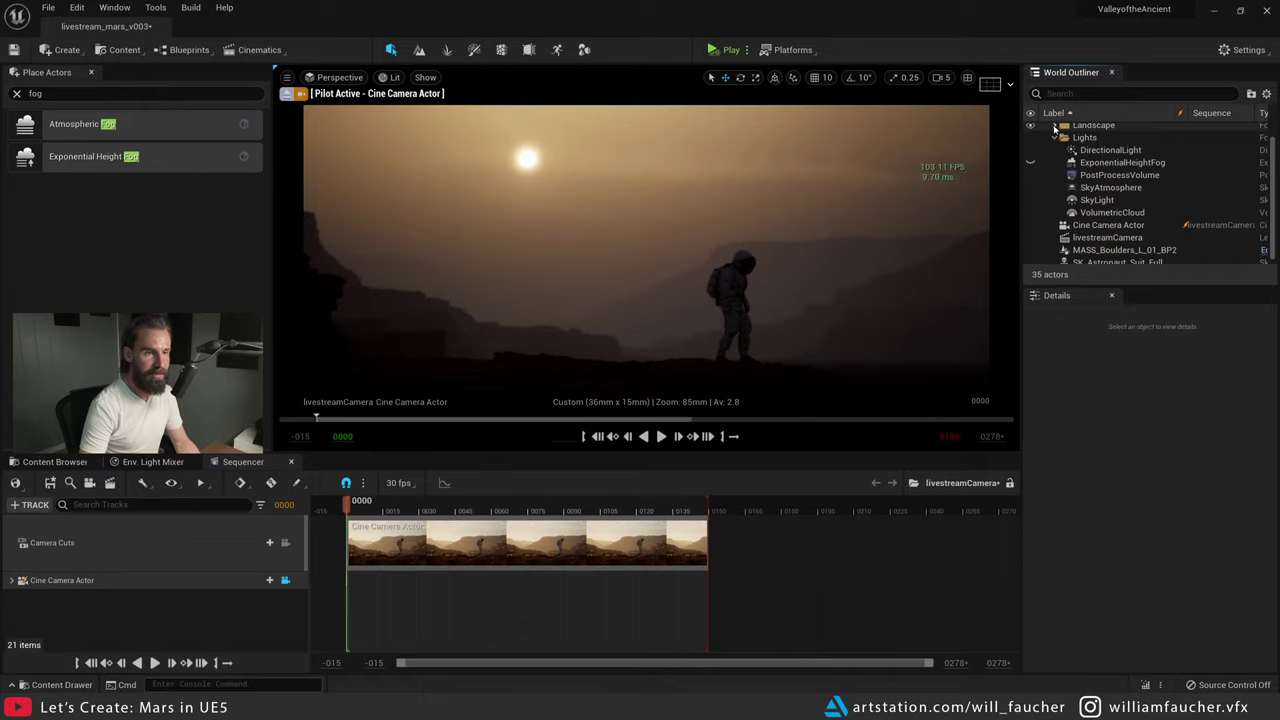
- Toggle the VolumetricCloud's visibility several times to compare the sky with and without clouds, leaving it visible
click(1031, 214)
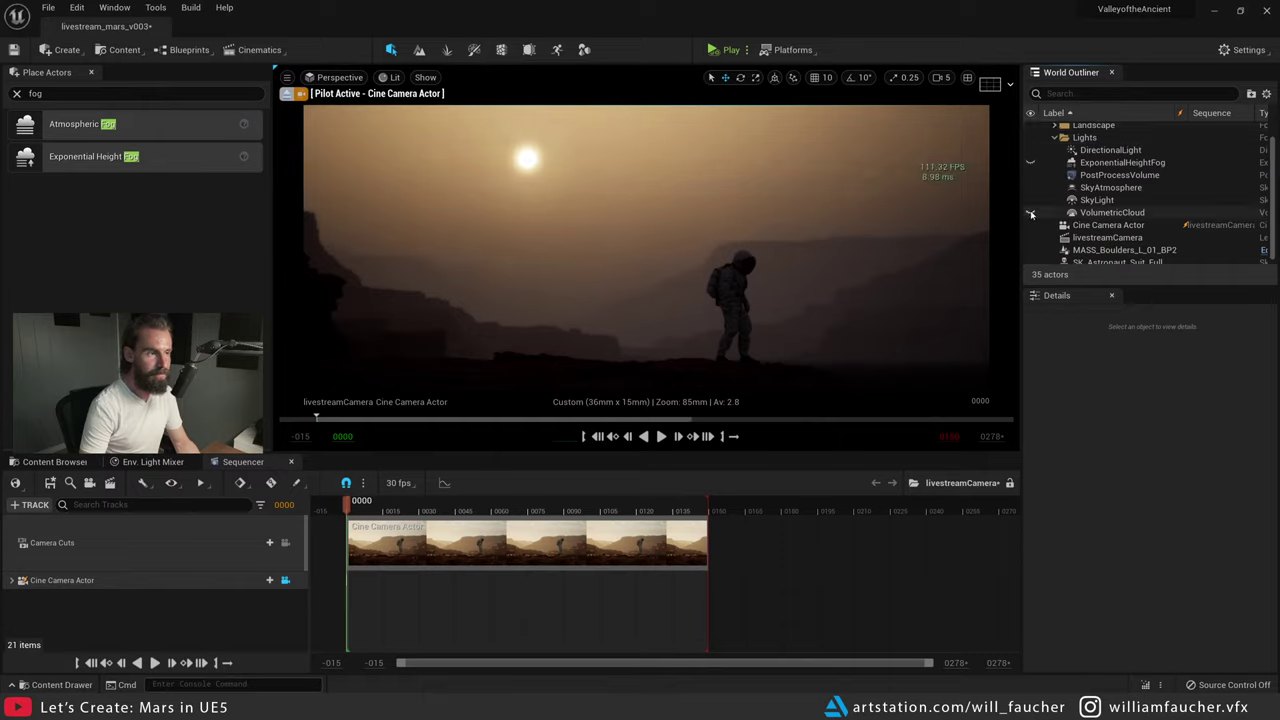
click(1031, 214)
click(1031, 214)
click(1031, 214)
click(1031, 214)
click(1031, 214)
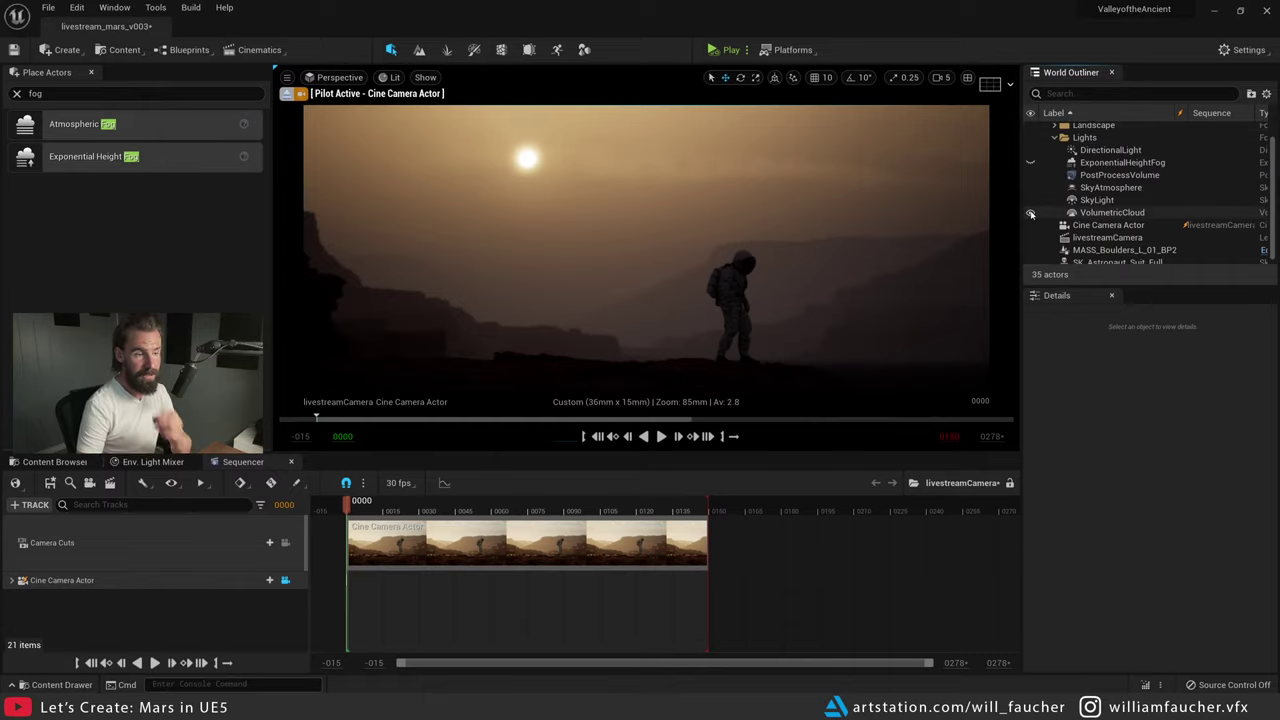
click(1031, 214)
click(1031, 214)
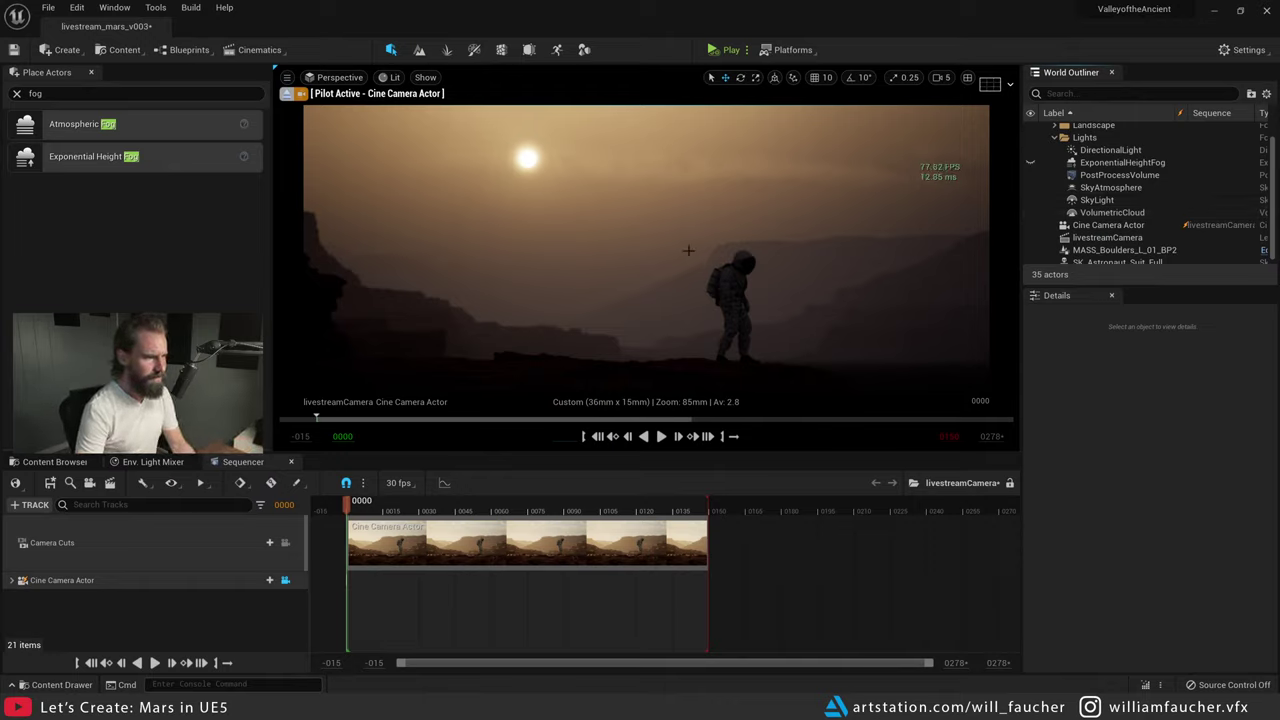
- Try Intensity Scale values of 2 and 3 on the SkyLight, and restore it to 1
click(1097, 200)
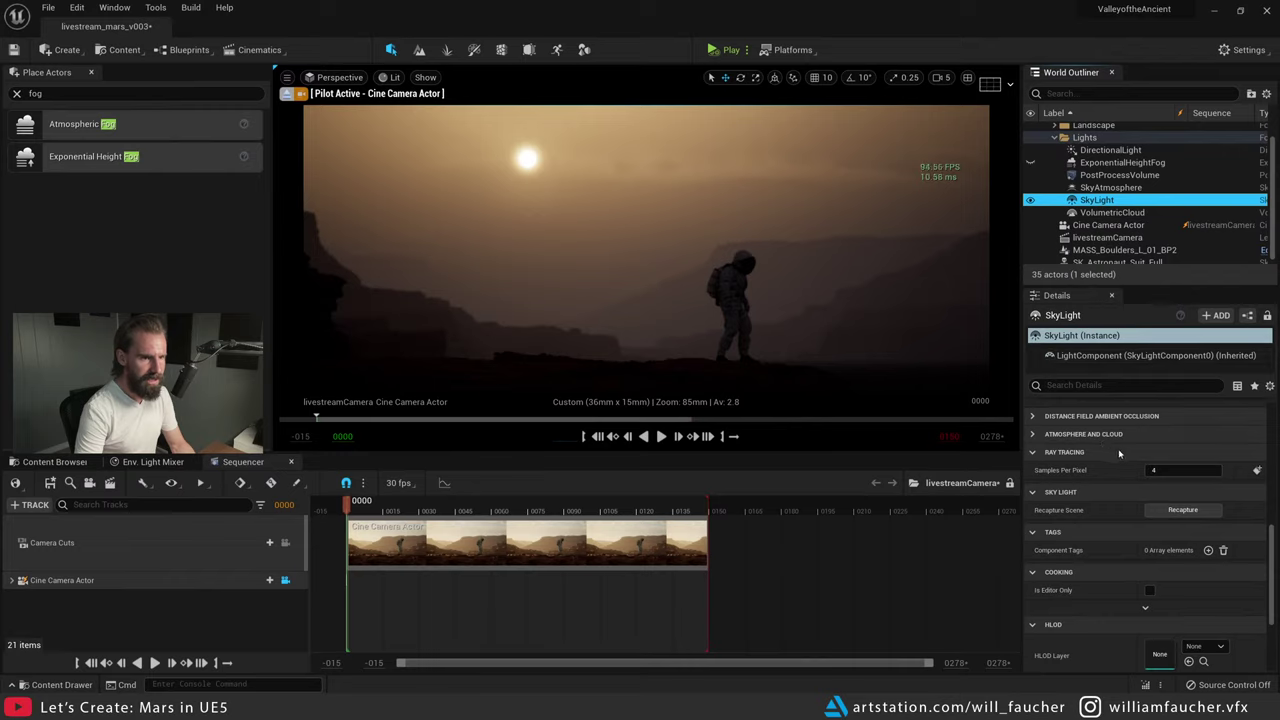
click(1060, 435)
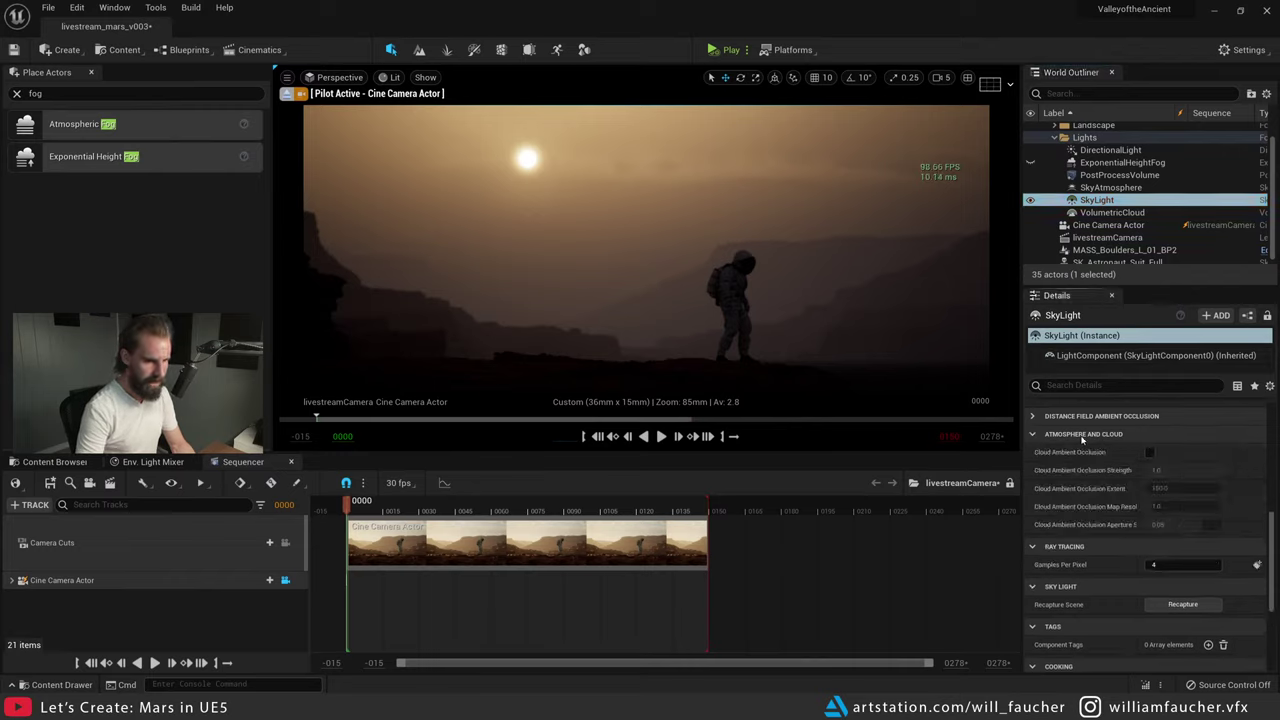
scroll(1082, 440, down, 2)
scroll(1083, 450, up, 6)
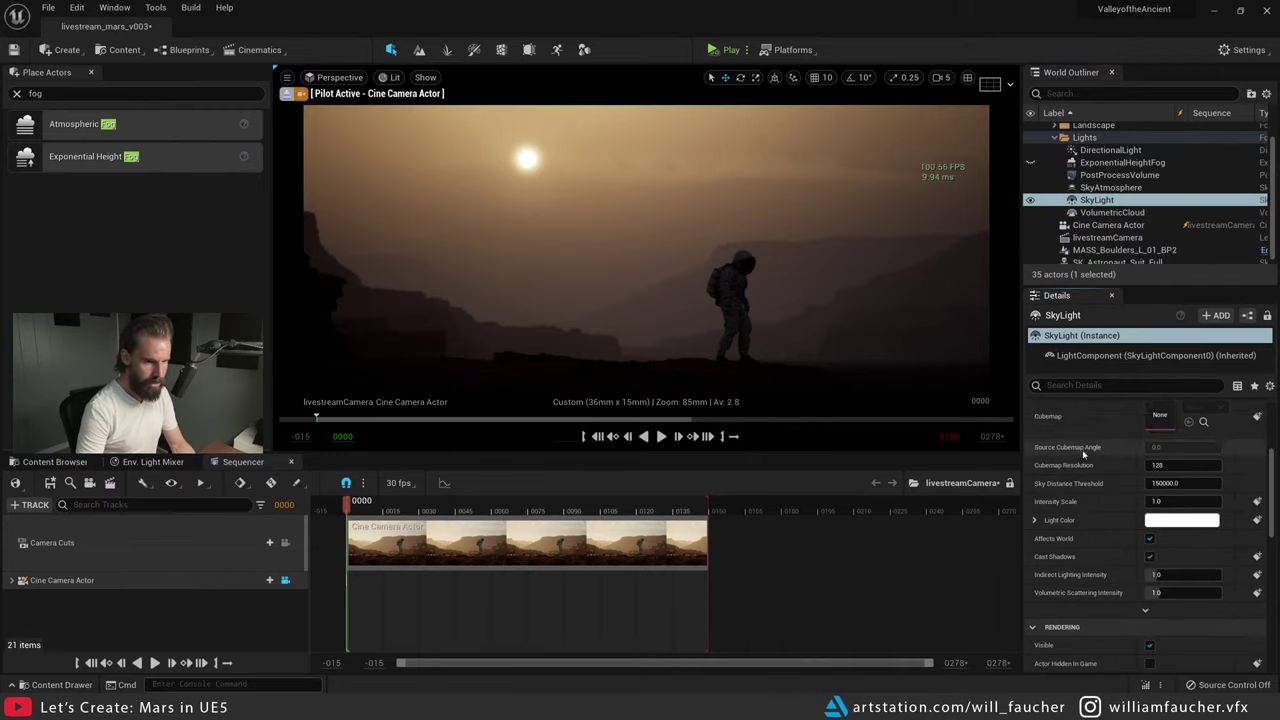
scroll(1083, 455, up, 2)
click(1182, 581)
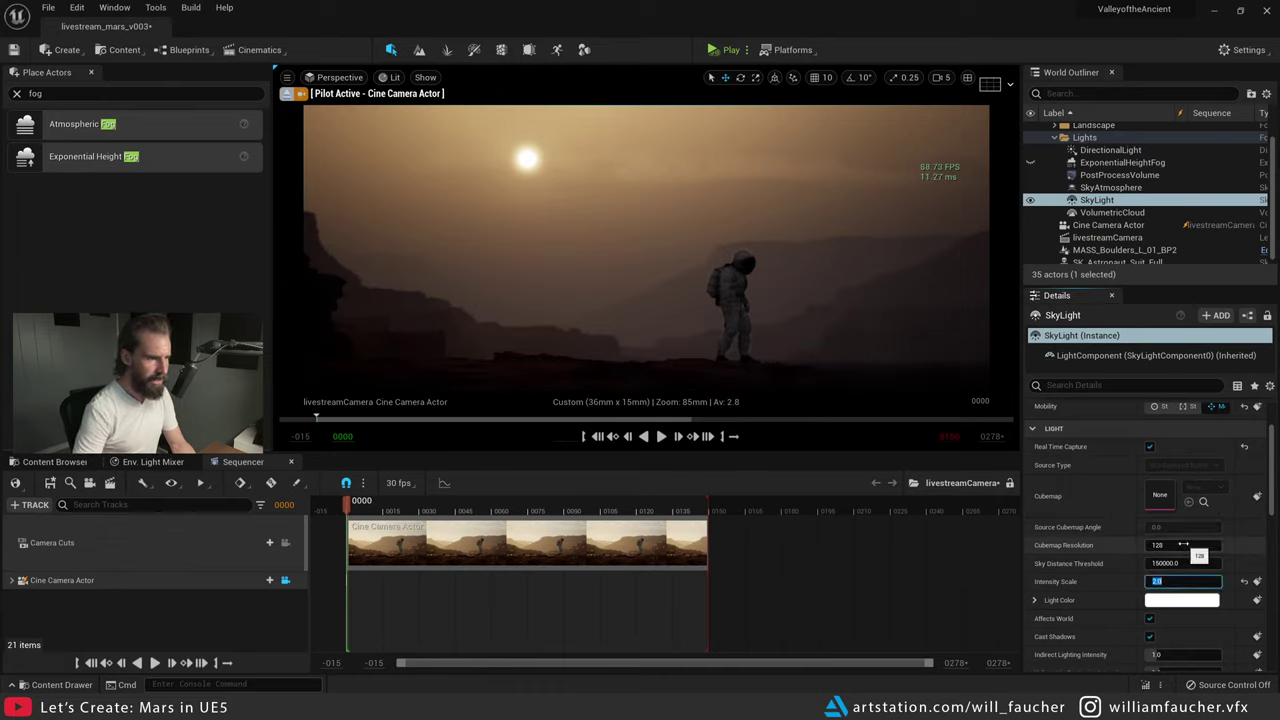
text(1)
key(Return)
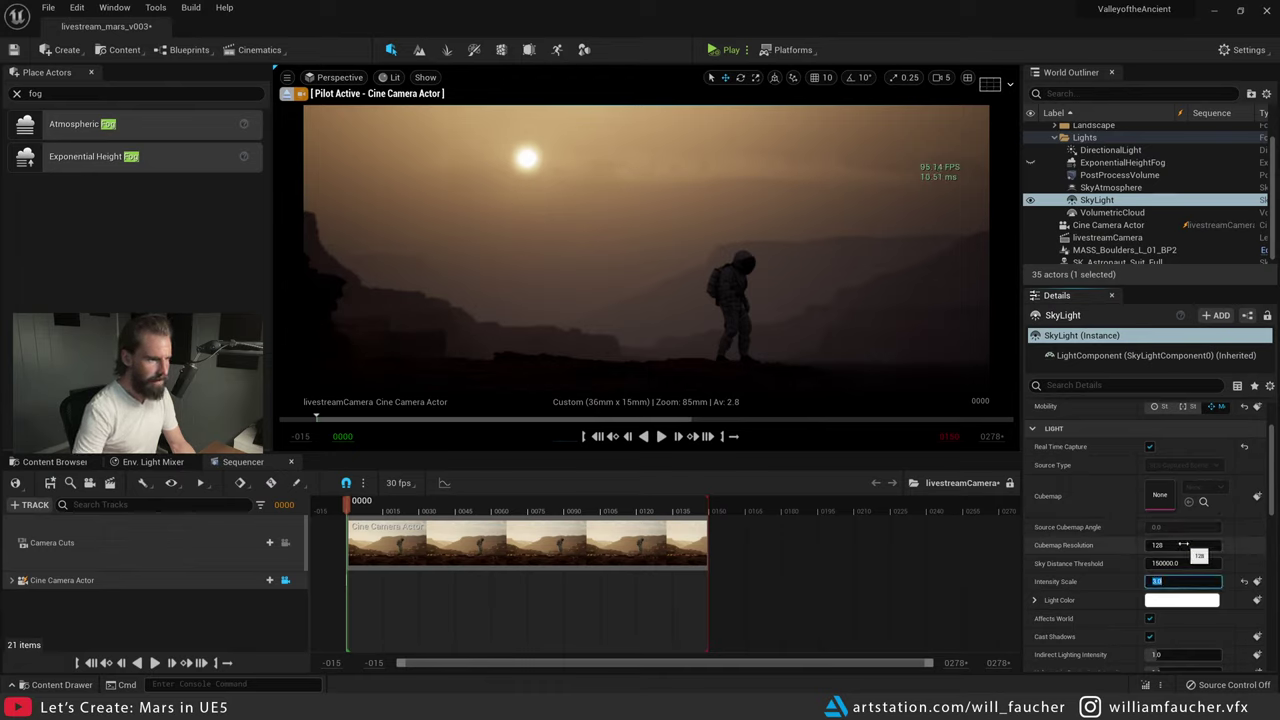
text(1)
key(Return)
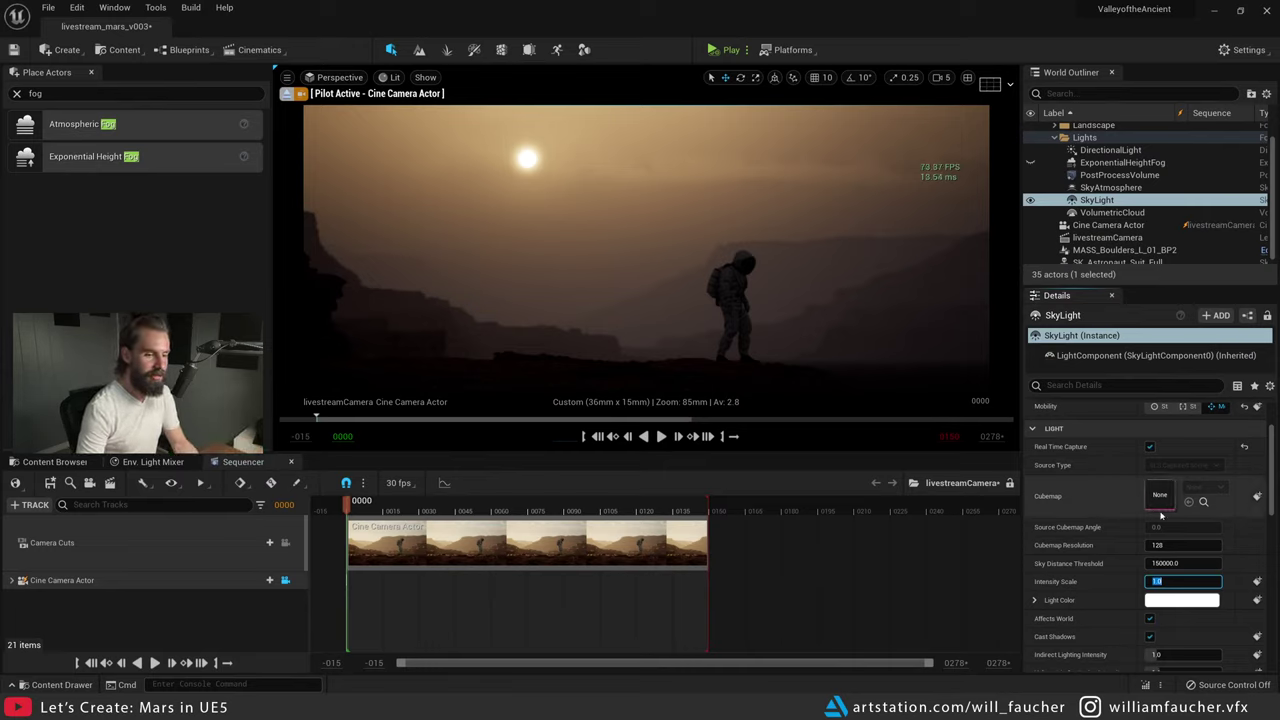
- Set the SkyLight's Intensity Scale to 2 and raise the camera slightly so the astronaut sits lower in the frame
key(Return)
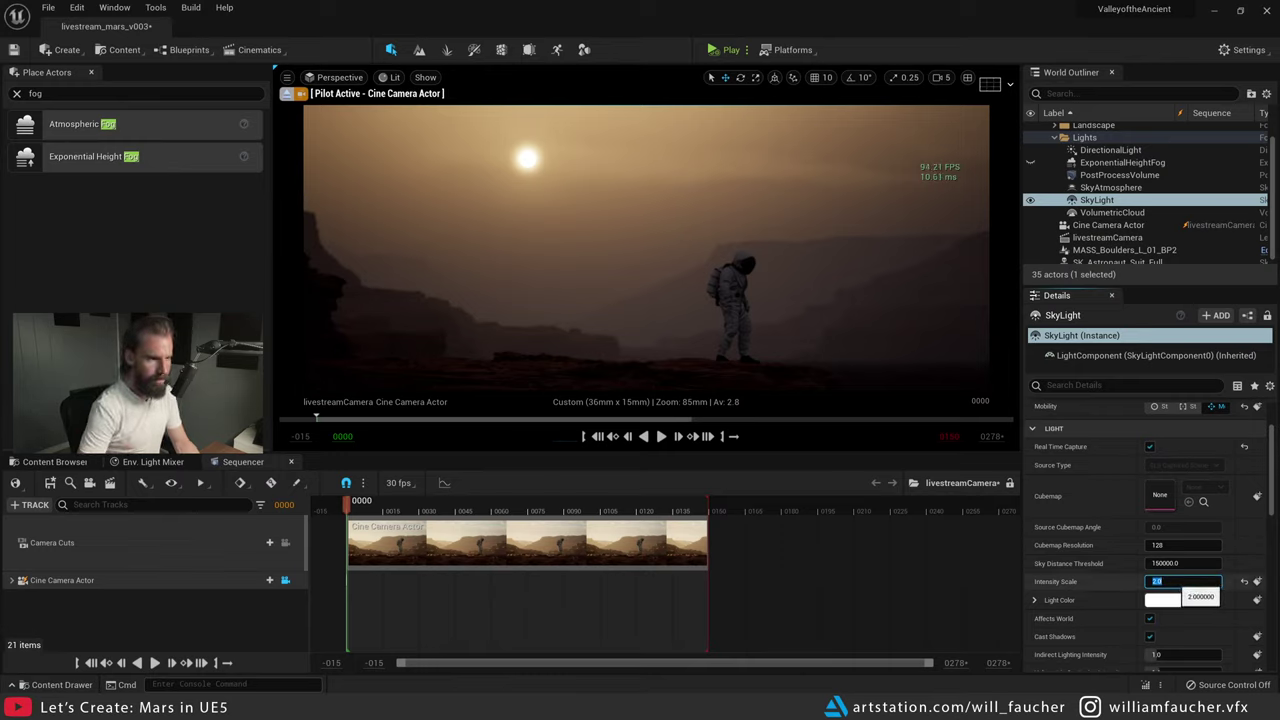
text(1)
key(Return)
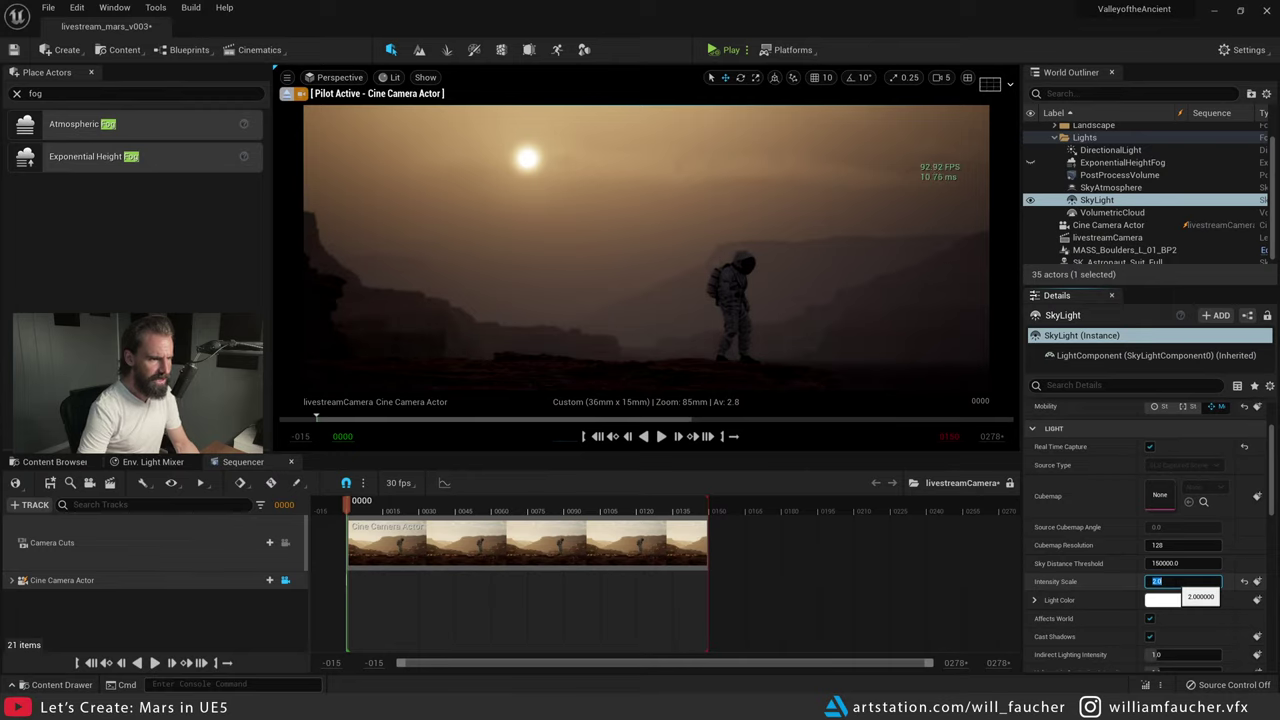
middle_drag(801, 293, 801, 308)
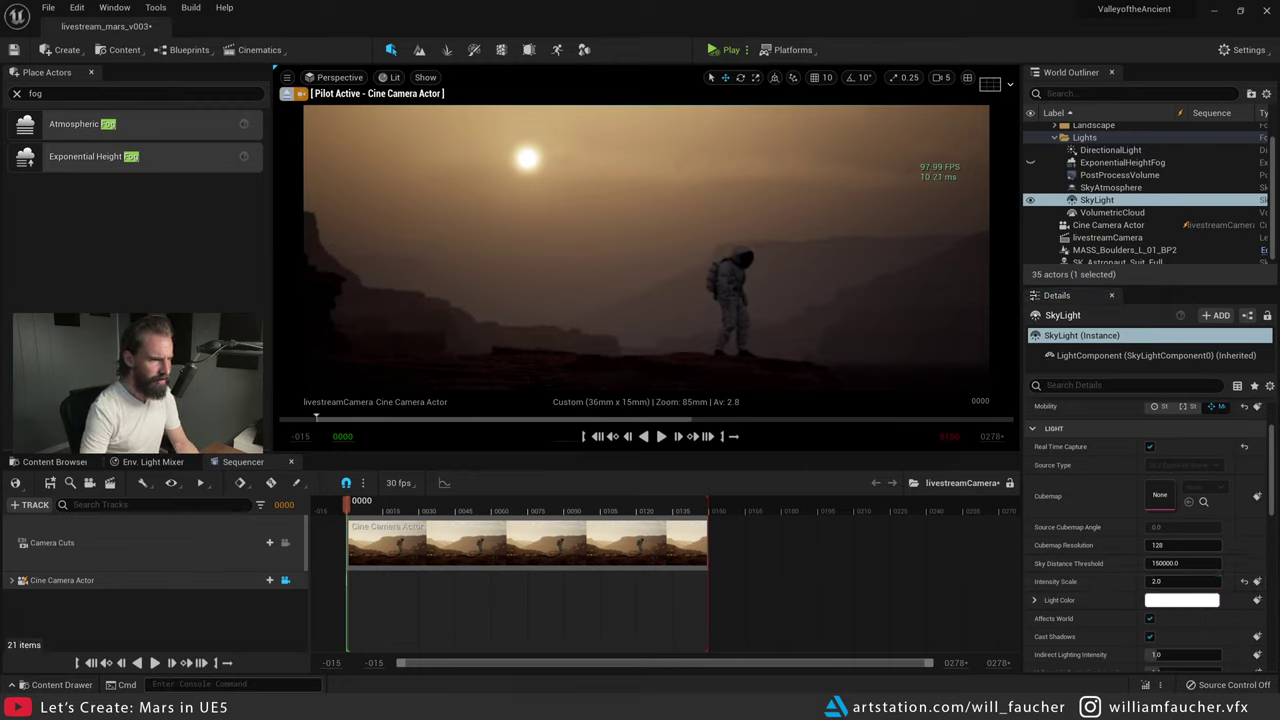
- Try an intensity of 20 lux on the DirectionalLight, and restore it to 10 lux
click(1106, 150)
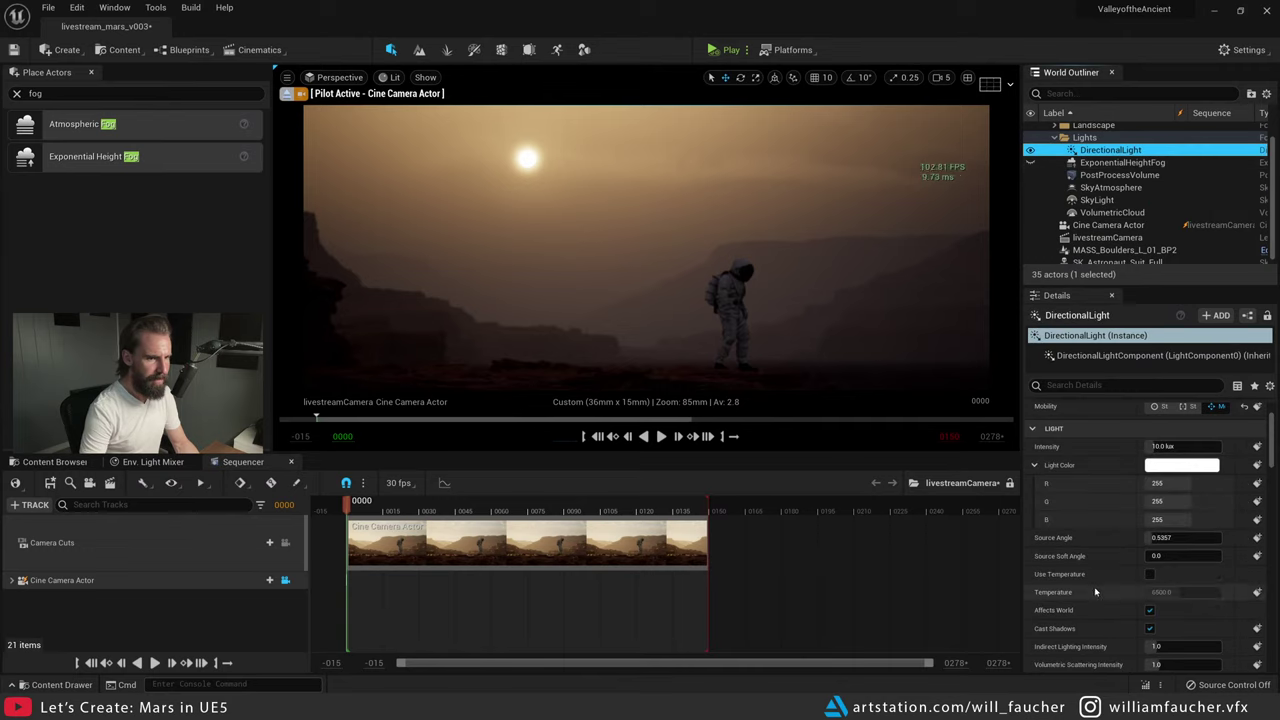
click(1180, 447)
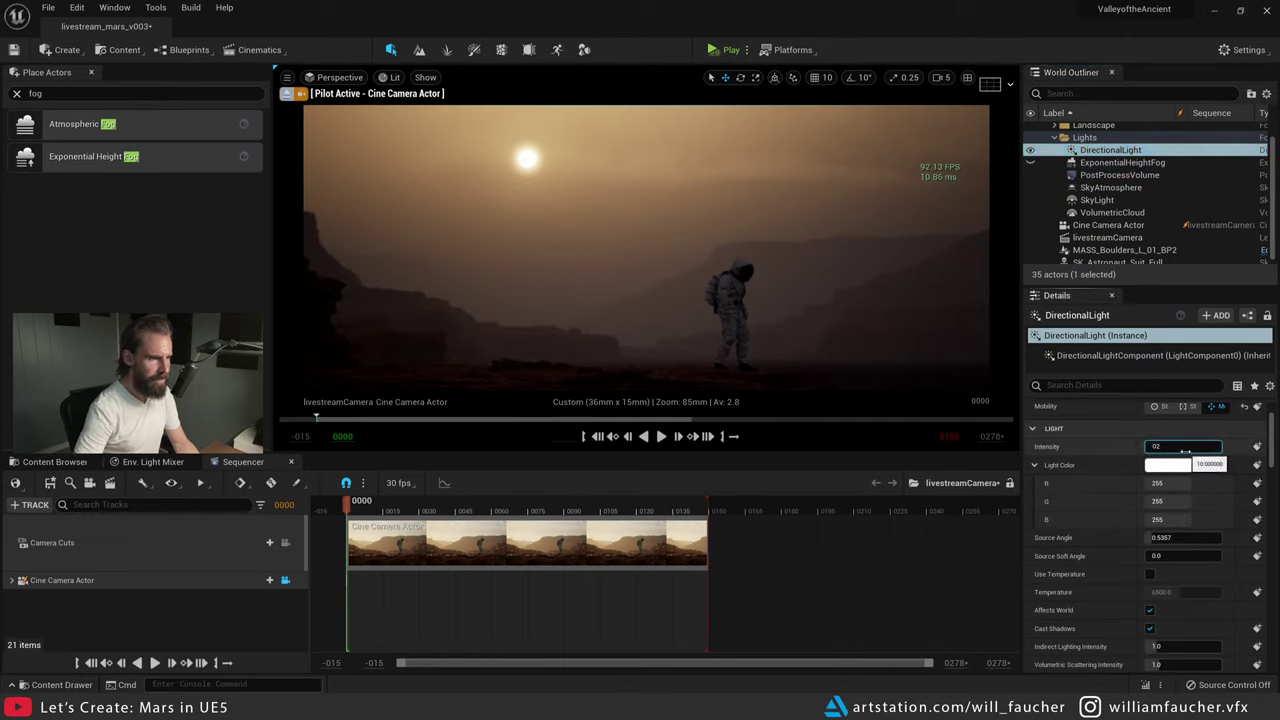
text(20)
key(Return)
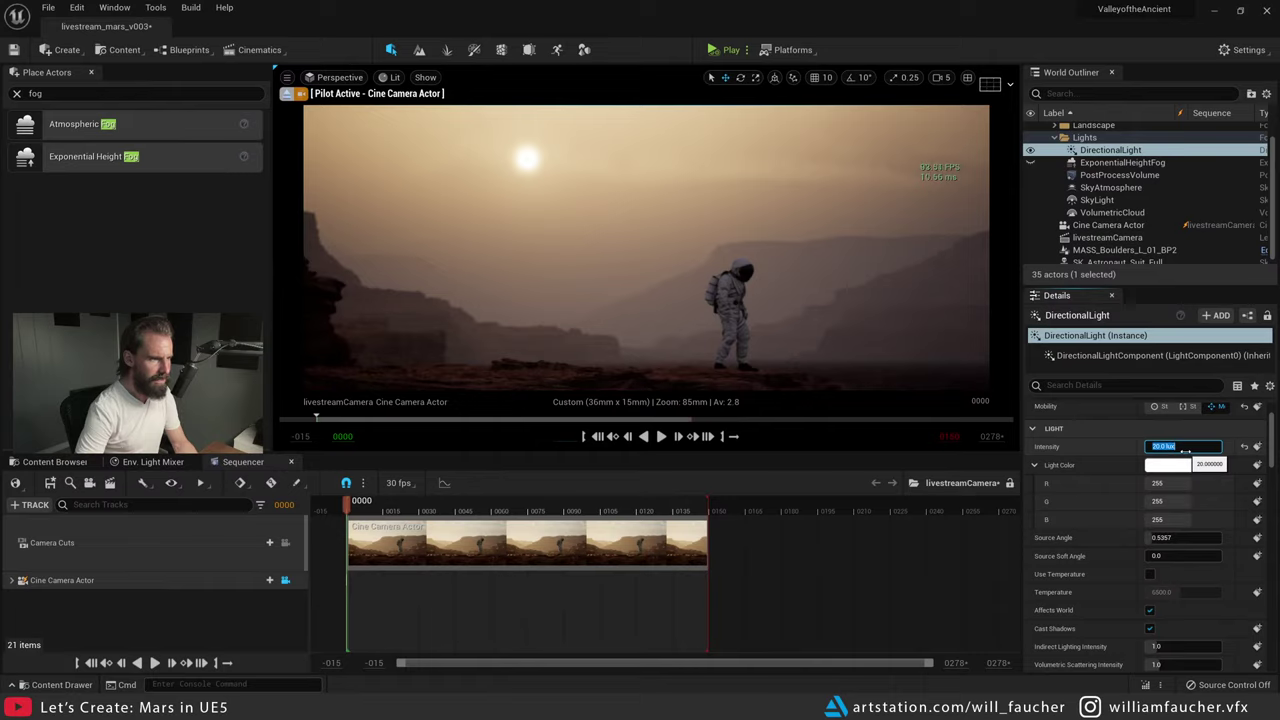
key(Return)
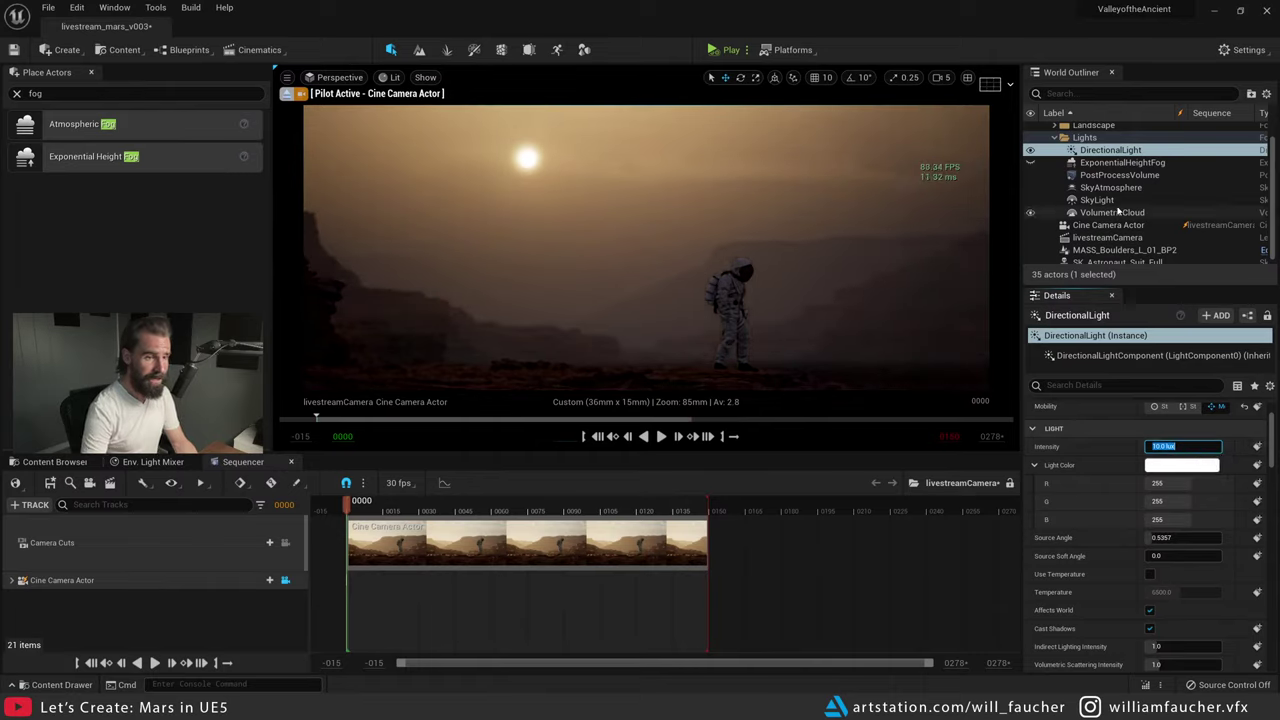
- Set the SkyLight's Intensity Scale back to 1
click(1097, 200)
click(1165, 581)
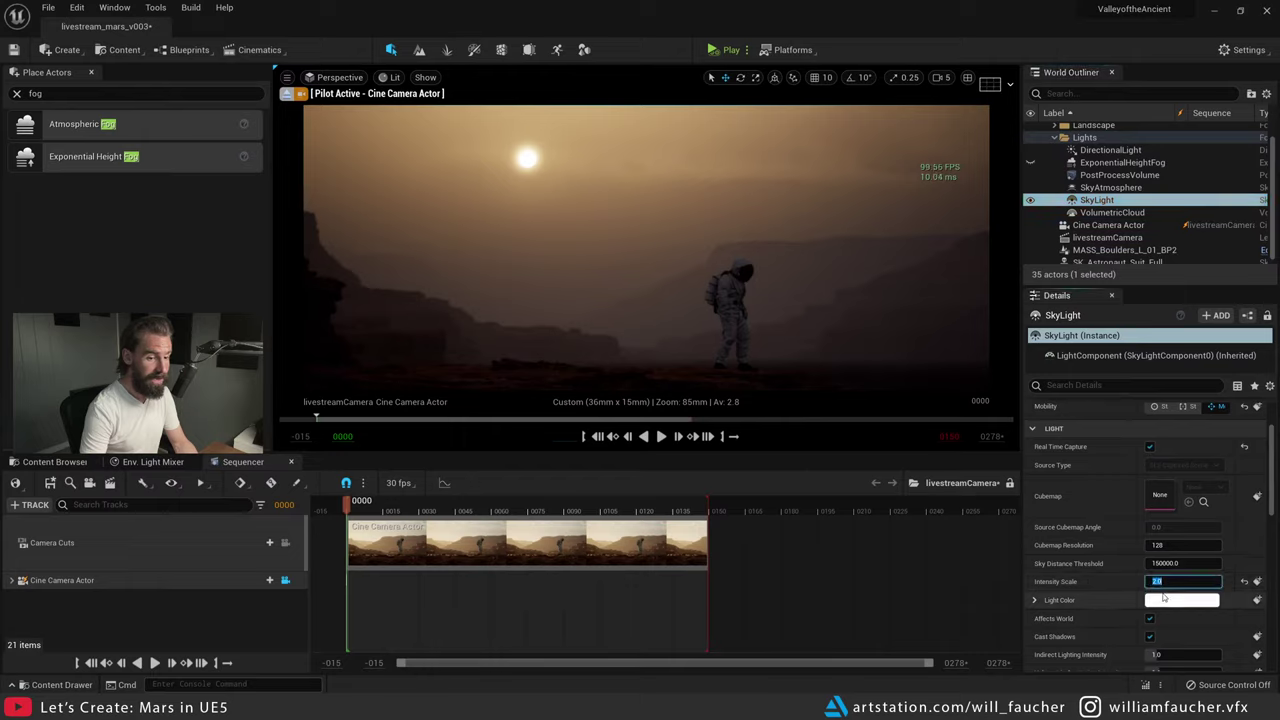
key(Return)
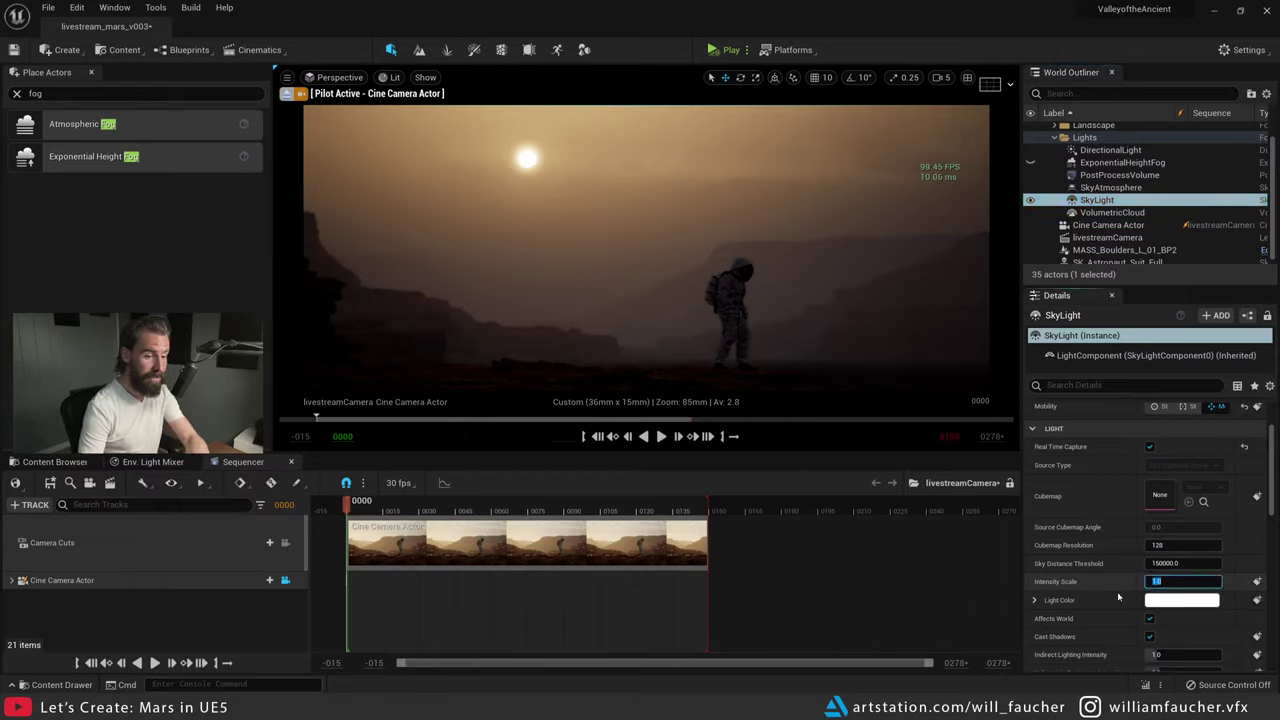
- Brighten the viewport by lowering its EV100 exposure to about -1.2, and clear the DirectionalLight selection
click(1108, 150)
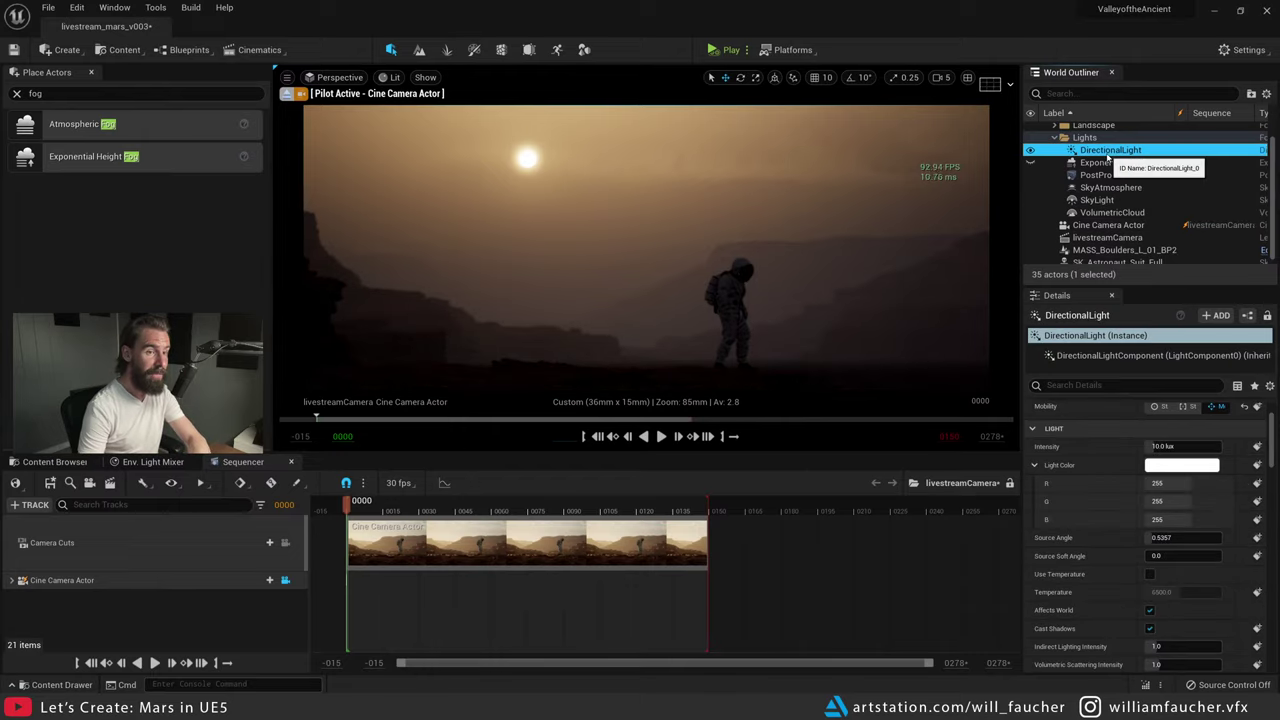
click(425, 77)
click(392, 77)
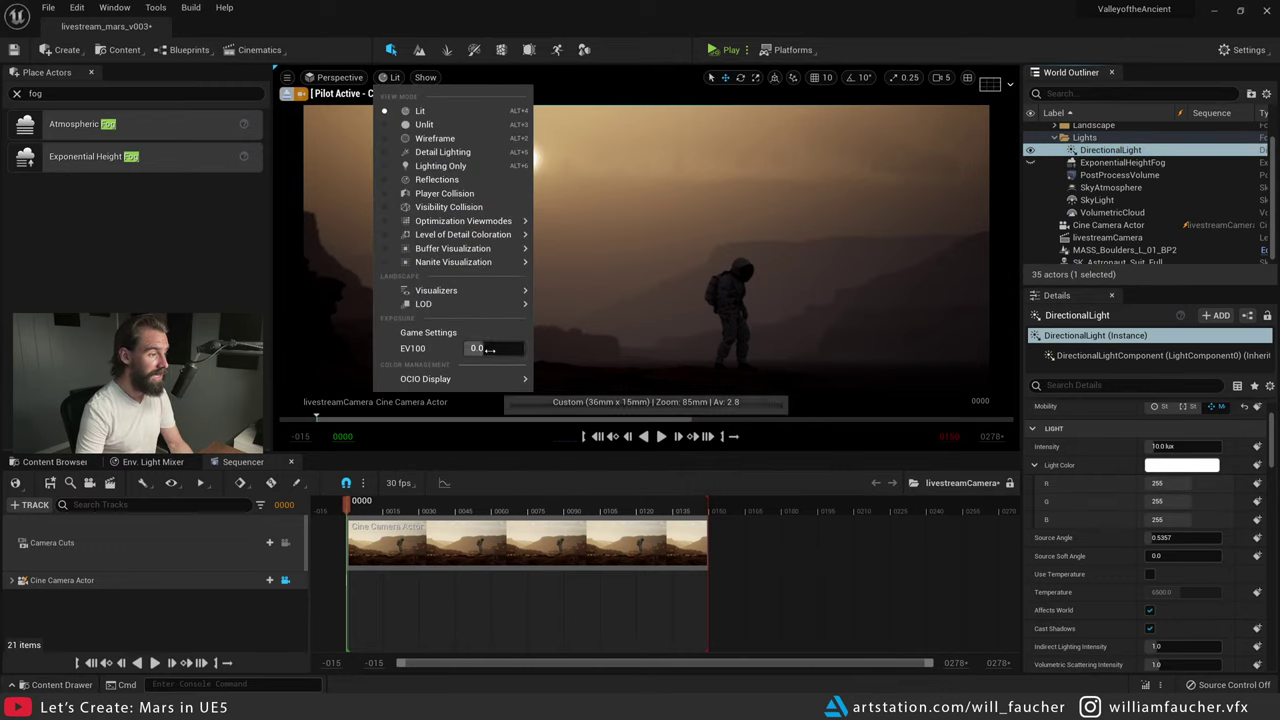
mouse_move(489, 349)
mouse_down()
mouse_move(440, 349)
mouse_move(475, 349)
mouse_up()
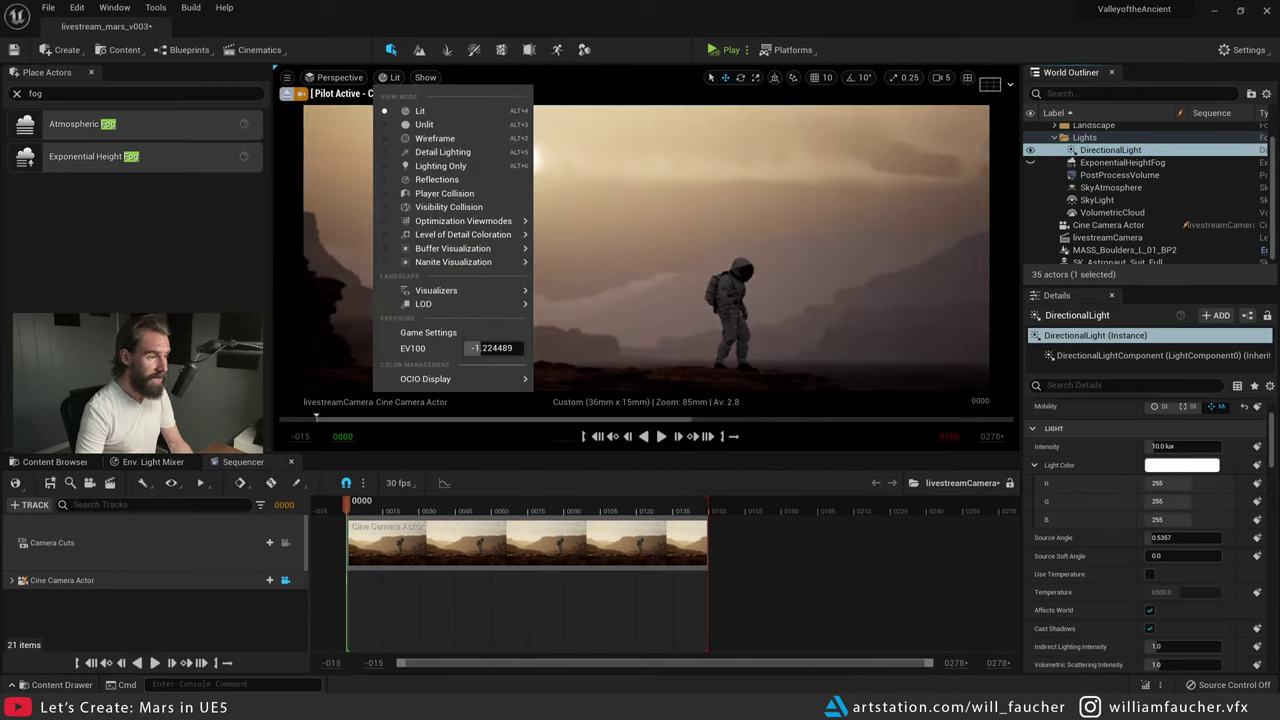
click(638, 263)
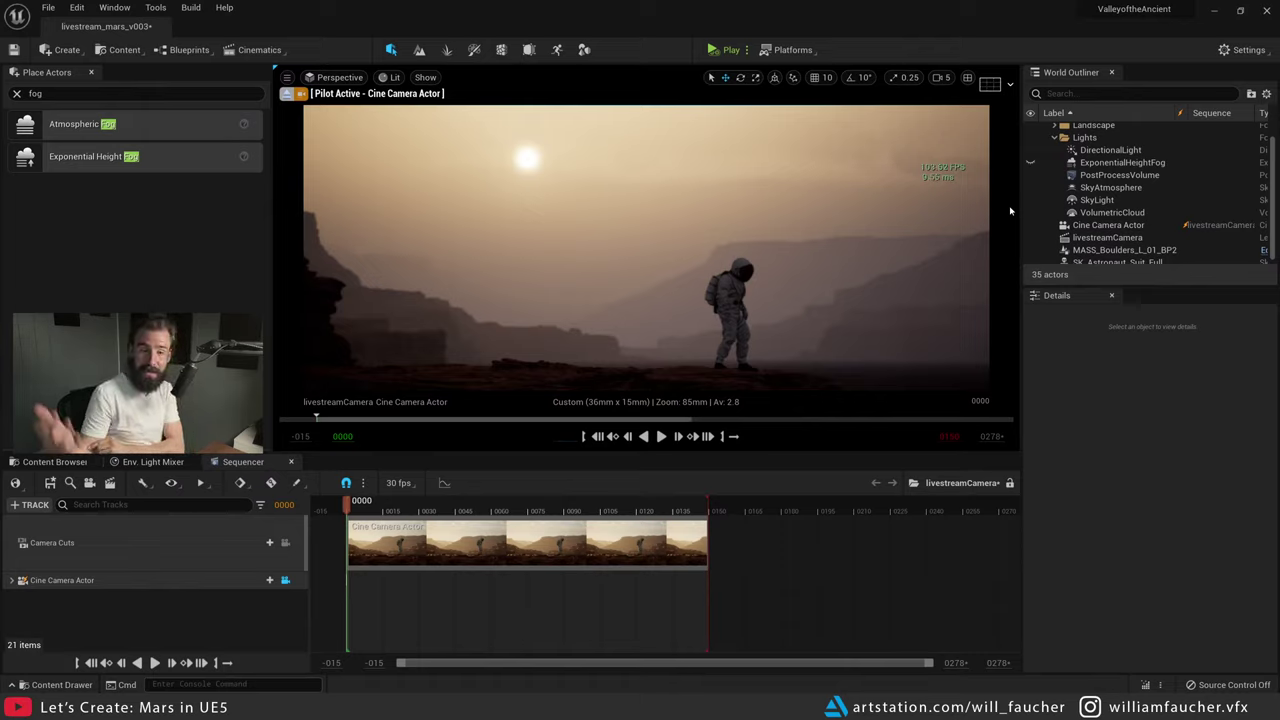
- Reframe the piloted camera so the astronaut stands on the cliff edge left of the sun, facing the open canyon
middle_drag(624, 287, 669, 334)
mouse_move(623, 286)
right_down()
mouse_move(663, 258)
mouse_move(617, 281)
right_up()
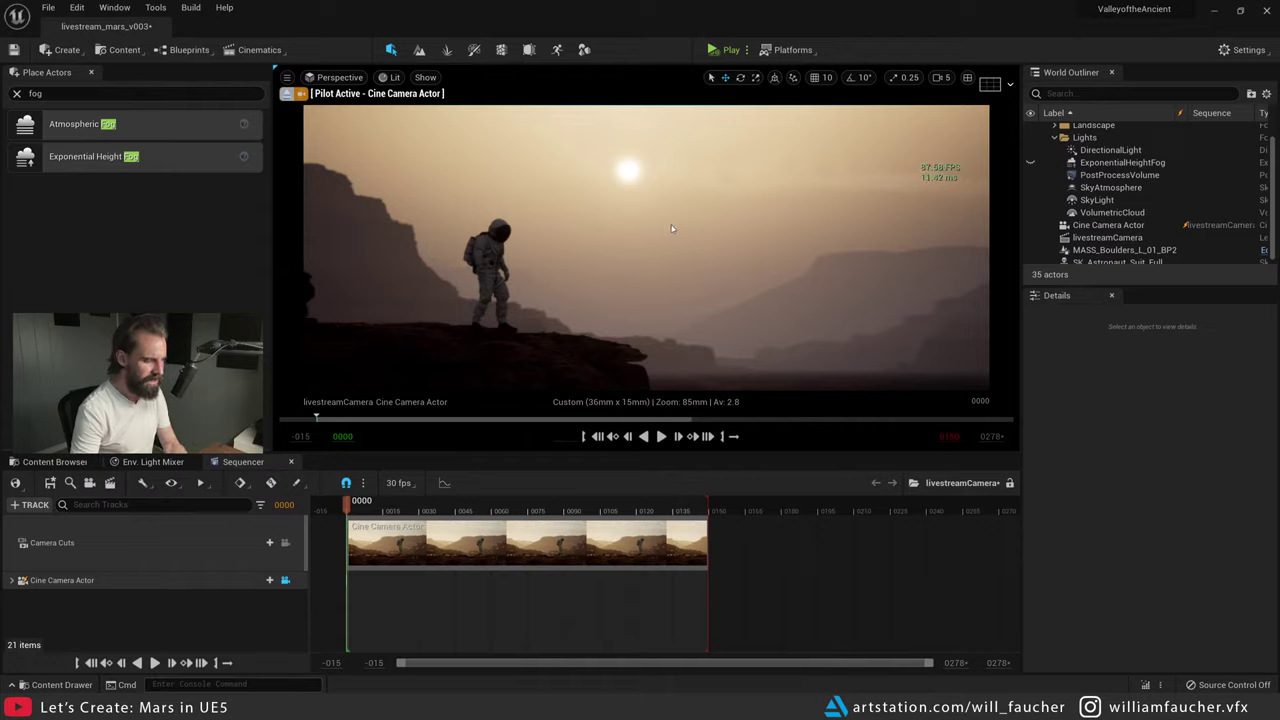
- Reposition the sun in the sky to the far side of the shot from the astronaut, above the distant mesa
key(ctrl+l)
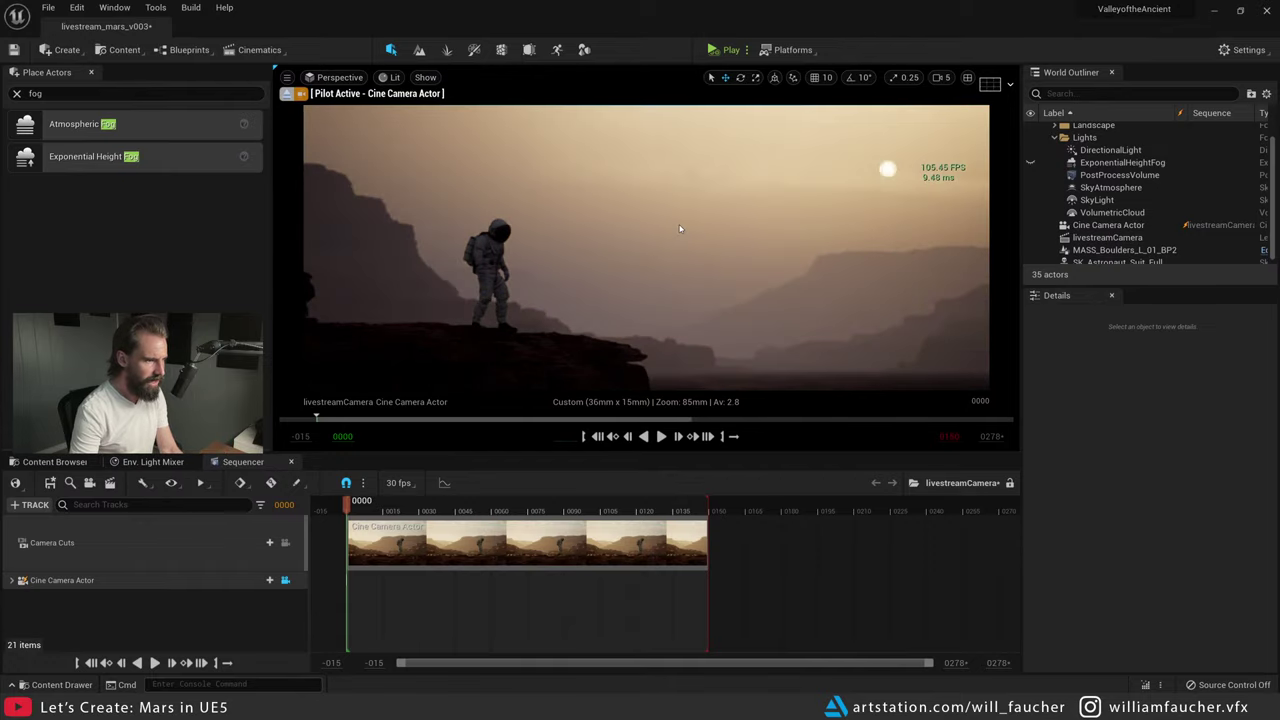
key(ctrl+l)
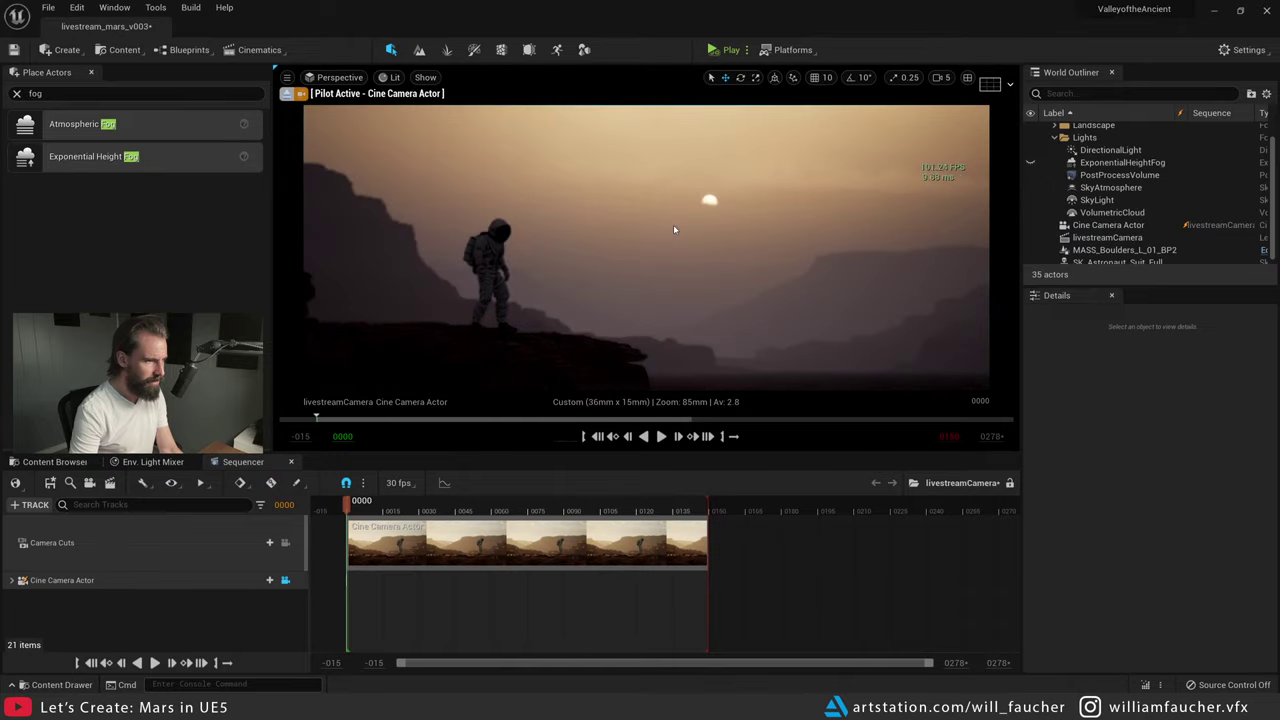
key(ctrl+l)
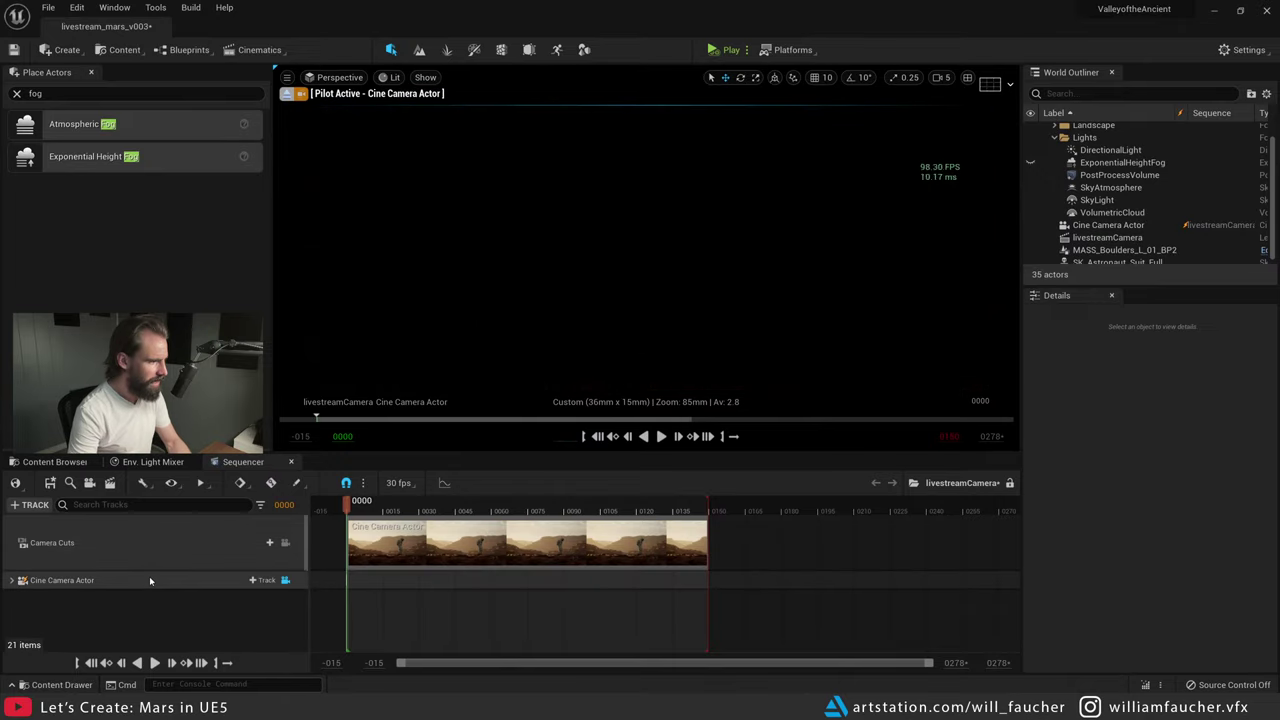
click(150, 580)
click(480, 310)
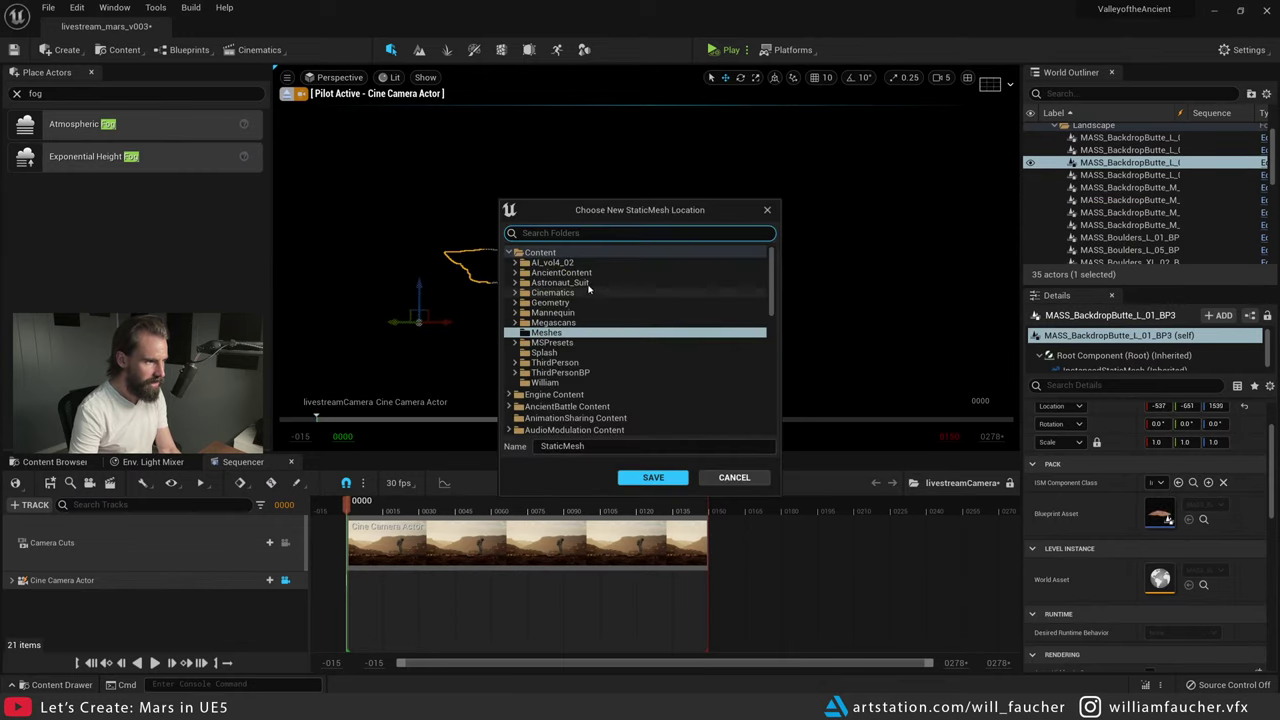
click(767, 211)
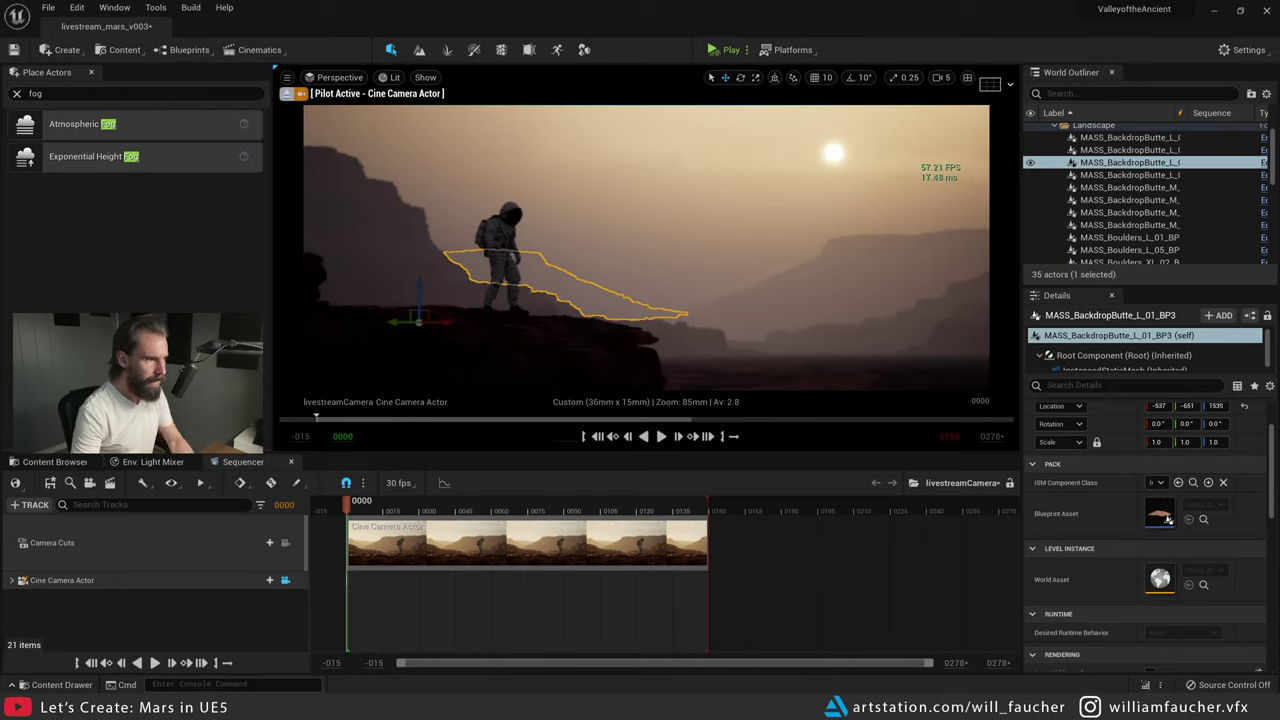
- Select the DirectionalLight, leave the piloted camera and move the light beside the astronaut on the cliff
key(e)
scroll(1120, 160, up, 1)
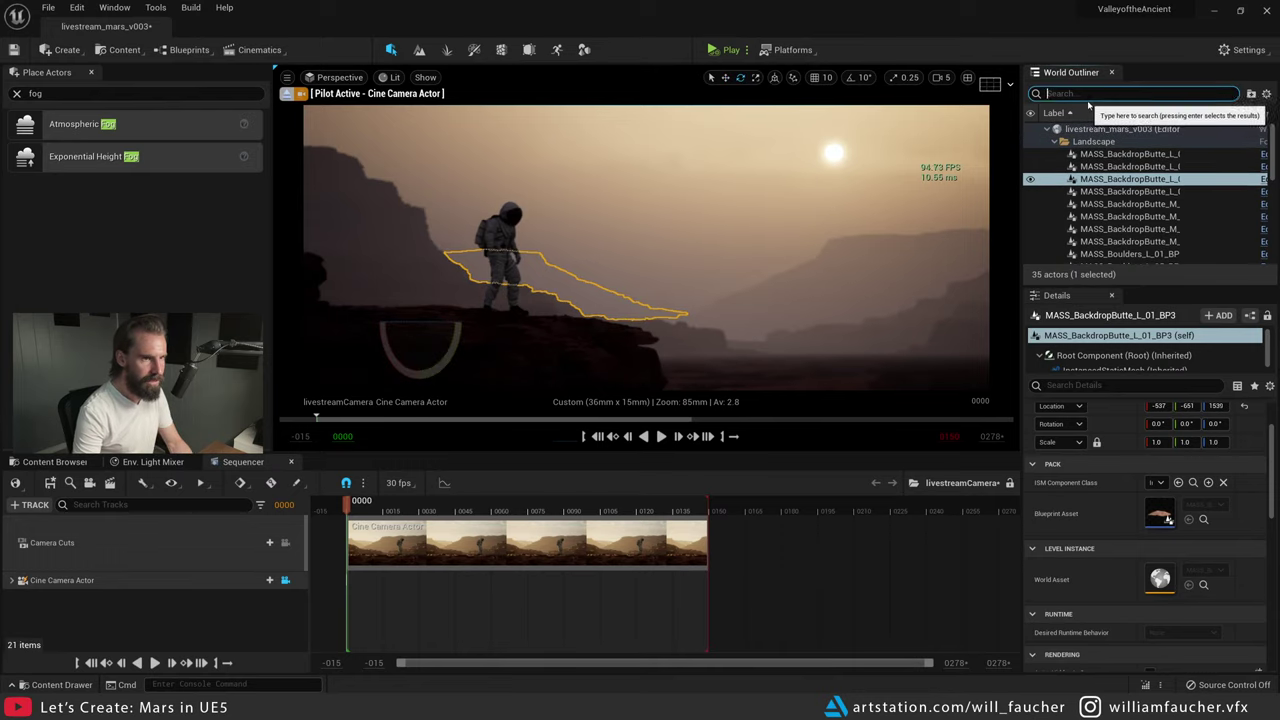
text(direc)
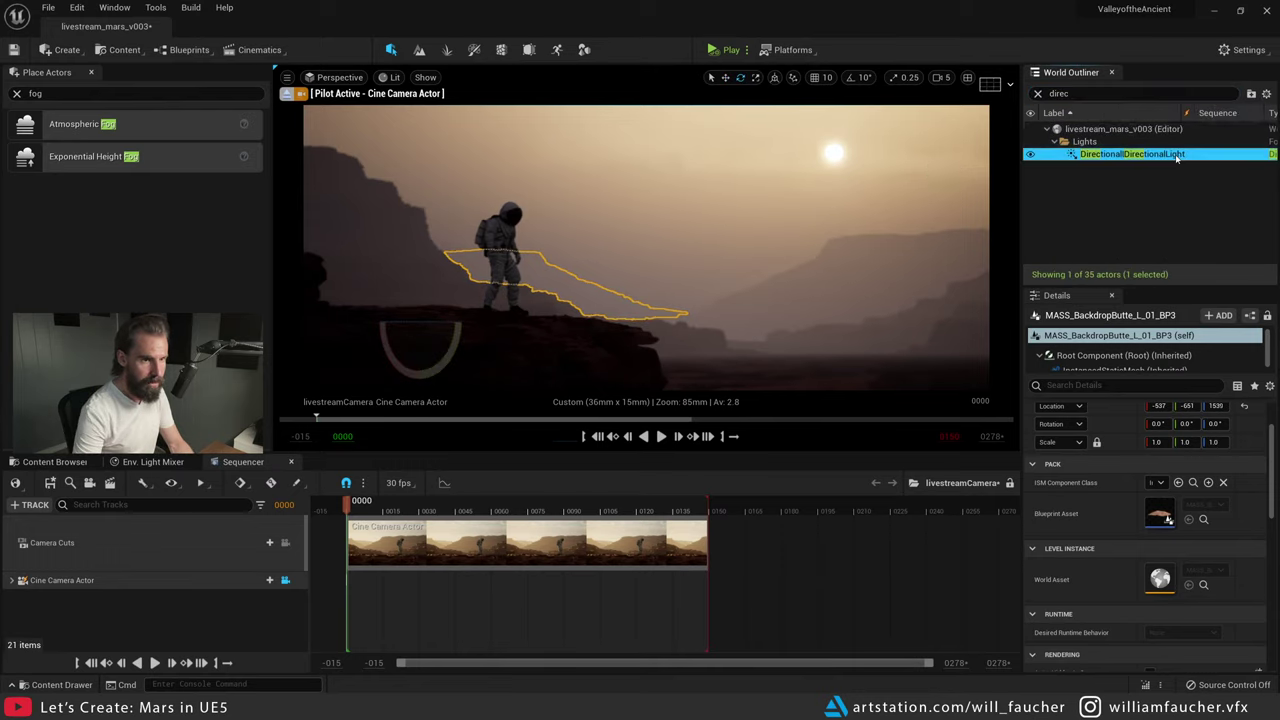
key(Return)
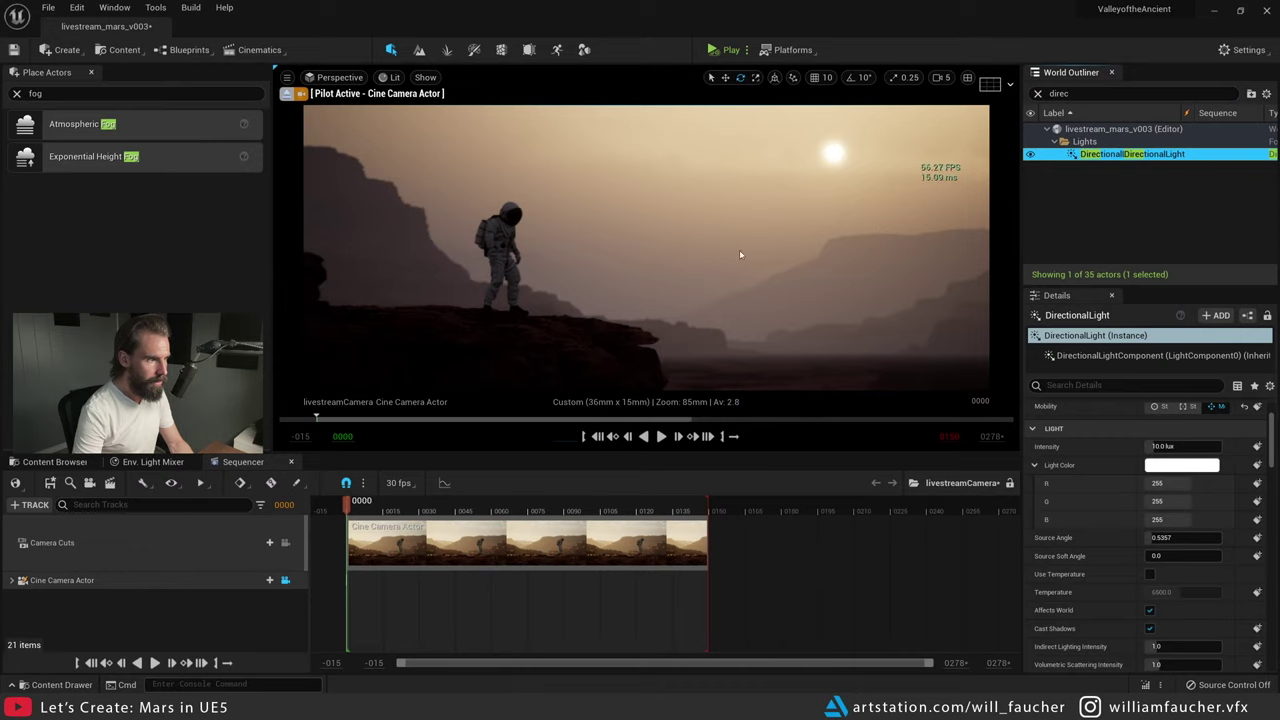
click(287, 93)
right_drag(400, 225, 394, 233)
key(w)
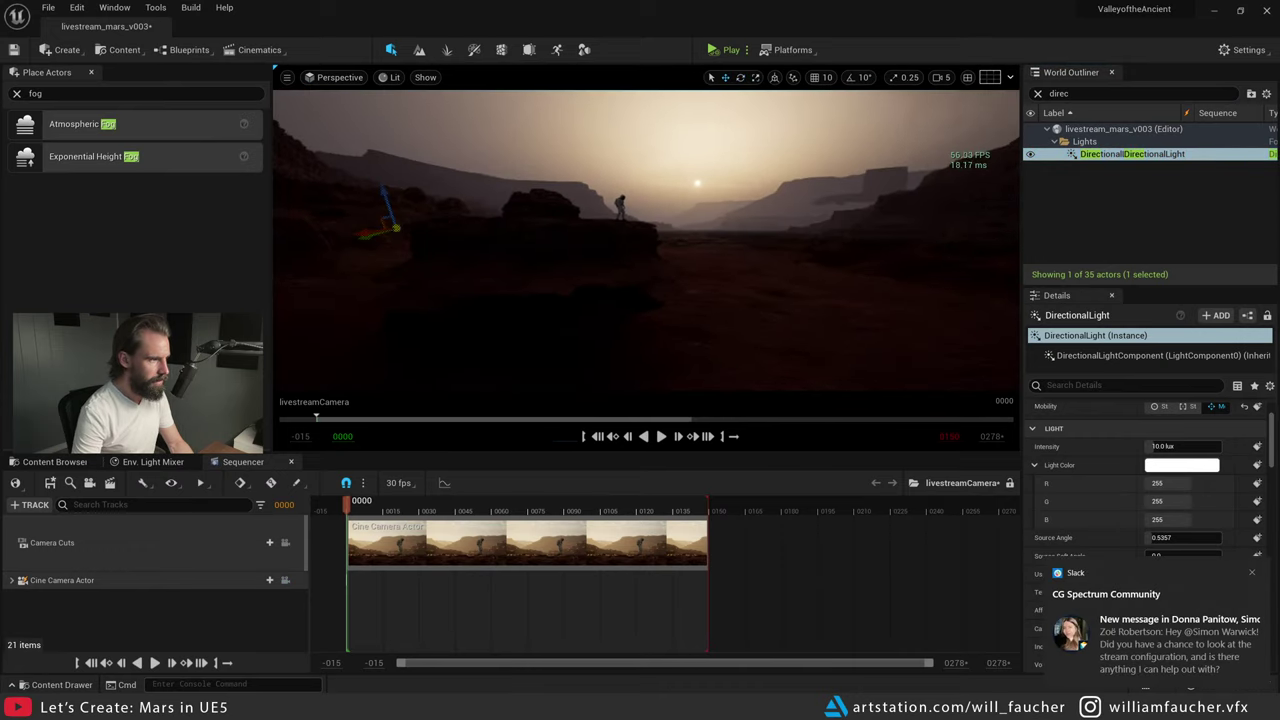
drag(396, 230, 584, 203)
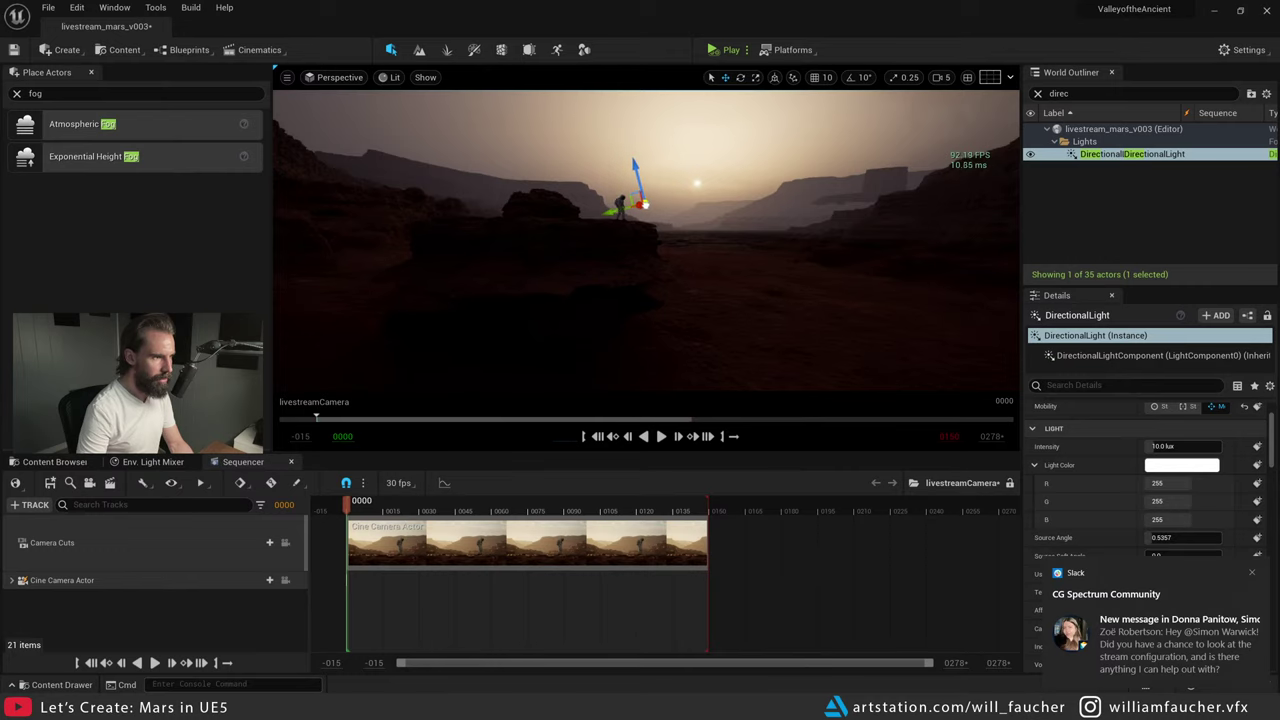
- Return to the Cine Camera Actor view and rotate the DirectionalLight so the sun sits slightly lower, clearing the selection
click(285, 580)
key(e)
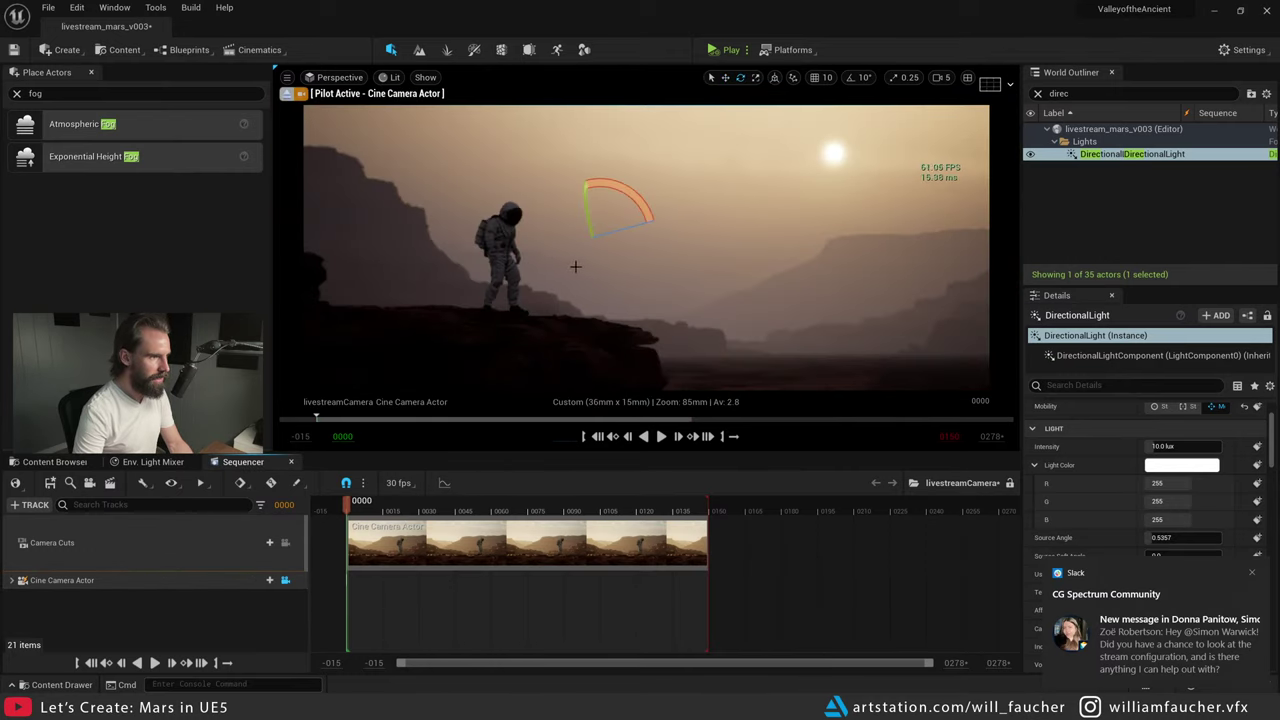
drag(622, 182, 590, 252)
click(1203, 173)
click(1132, 154)
click(851, 173)
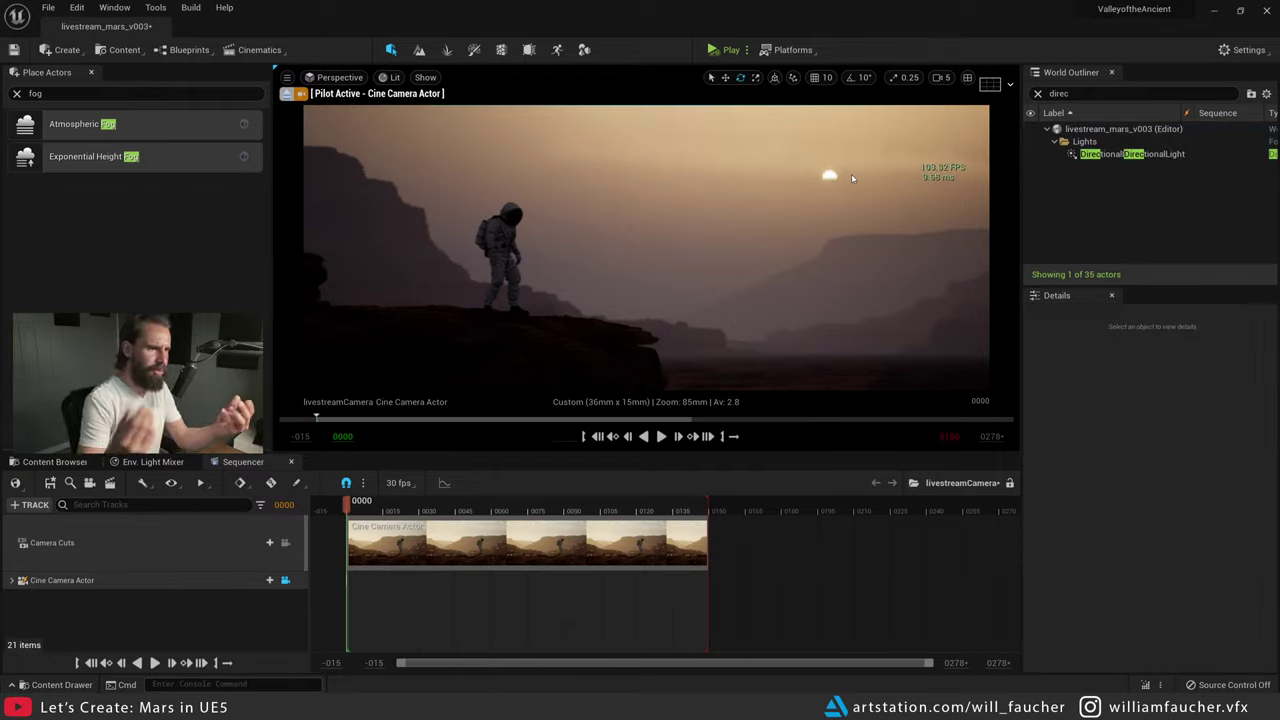
- Move the astronaut closer to the cliff's edge and clear the selection
click(505, 250)
key(w)
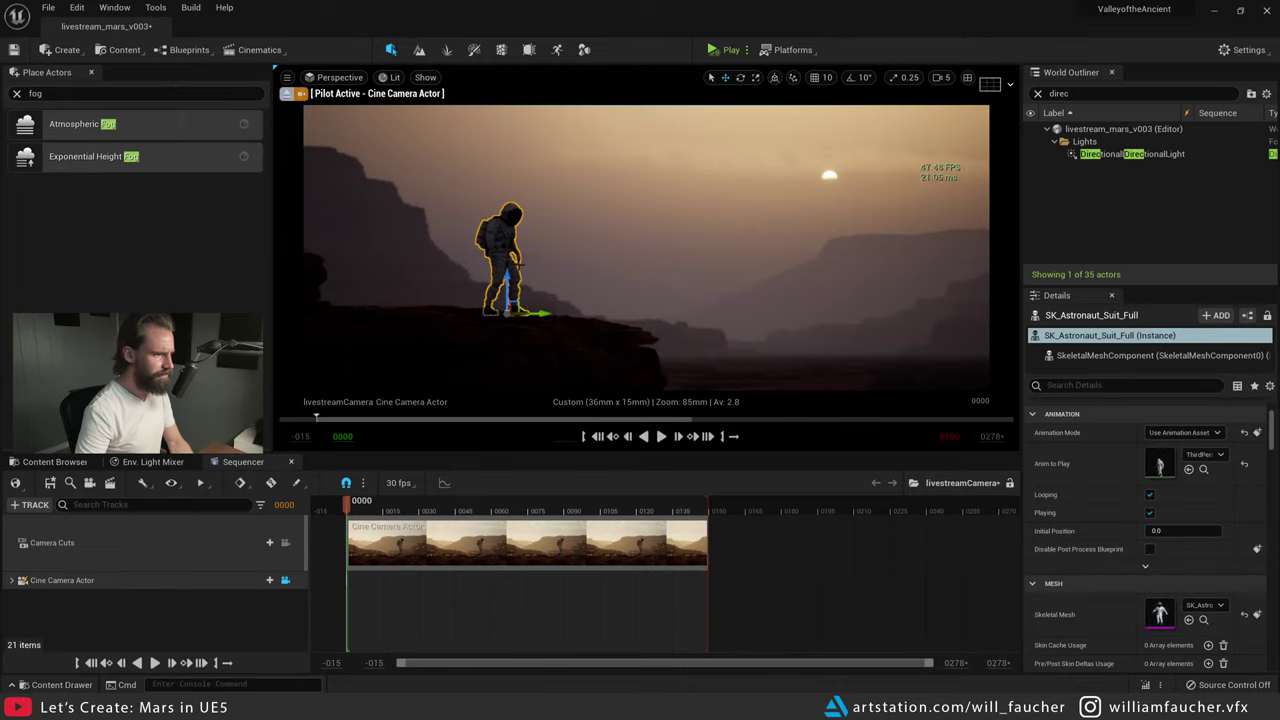
drag(548, 311, 580, 309)
key(Escape)
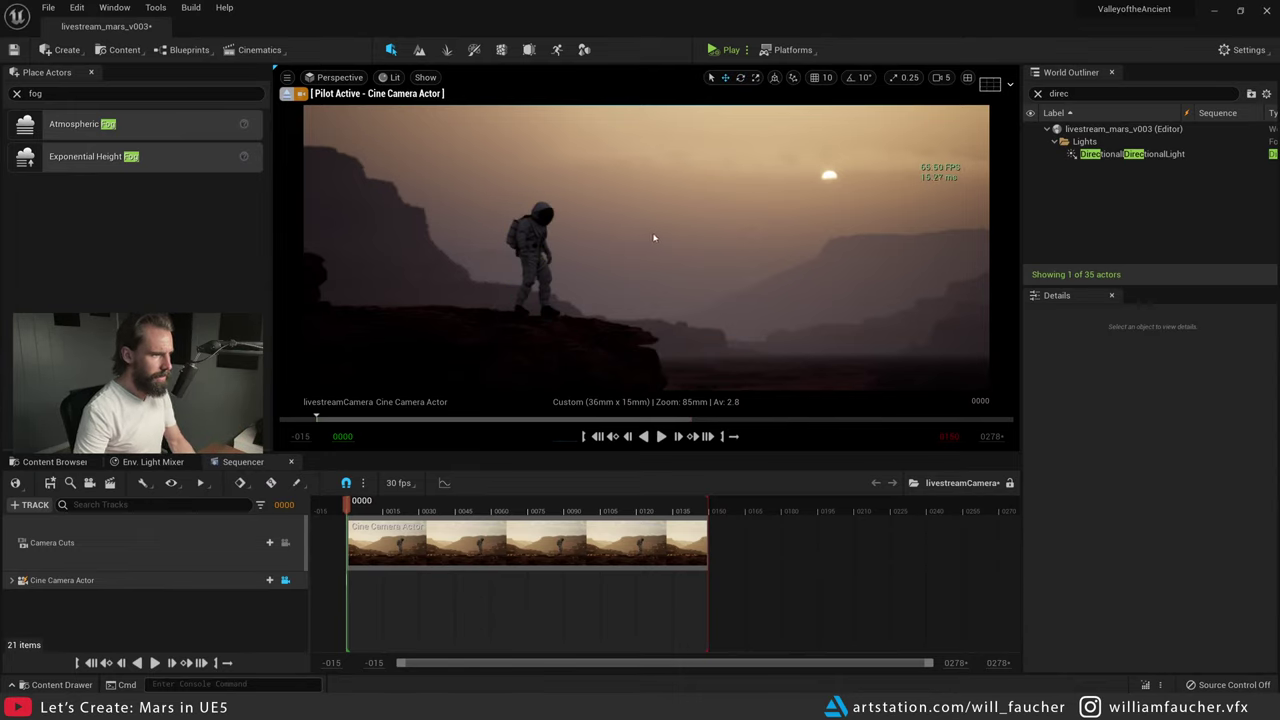
click(535, 255)
key(Escape)
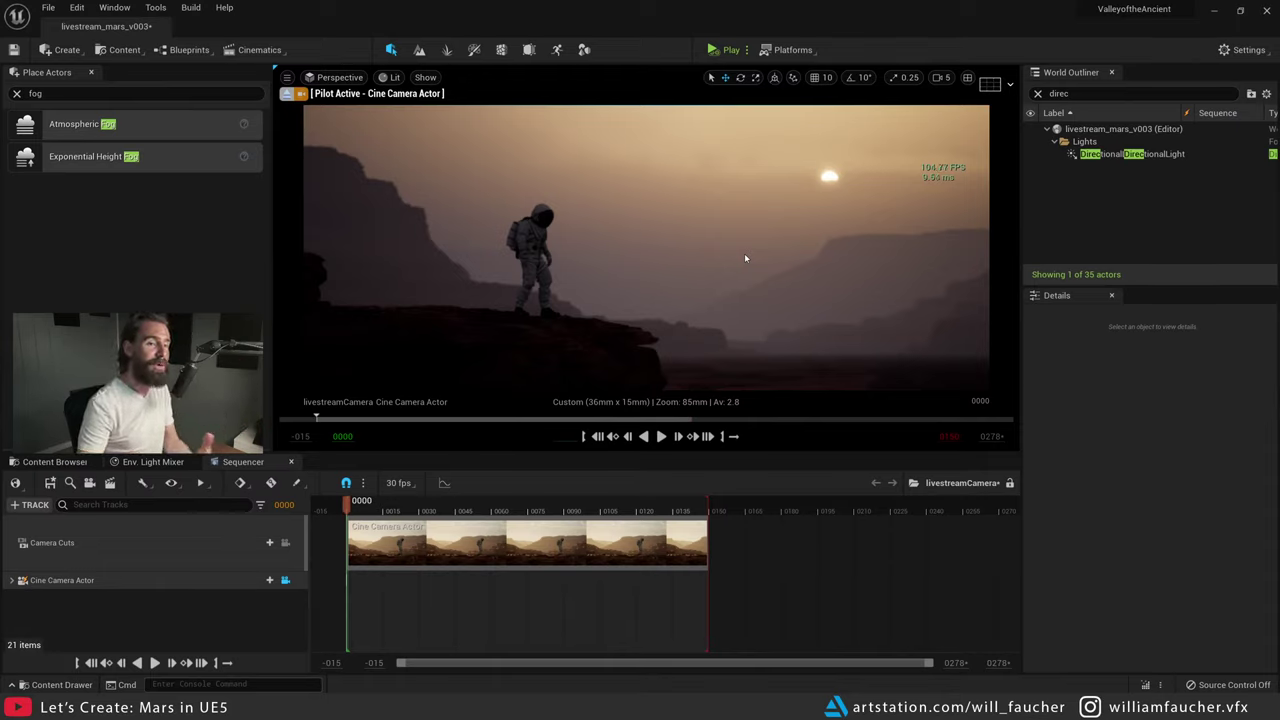
- Select the PostProcessVolume and filter its details for the material settings
click(1060, 93)
key(BackSpace)
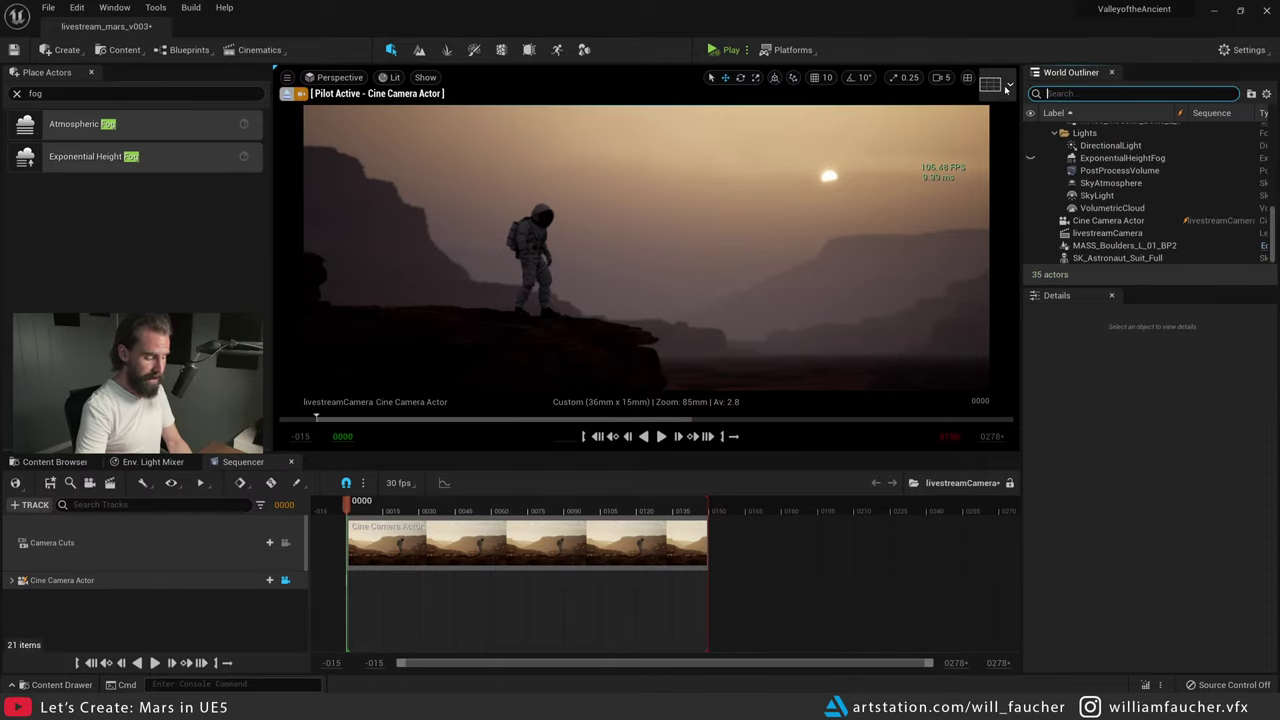
text(post)
click(1132, 154)
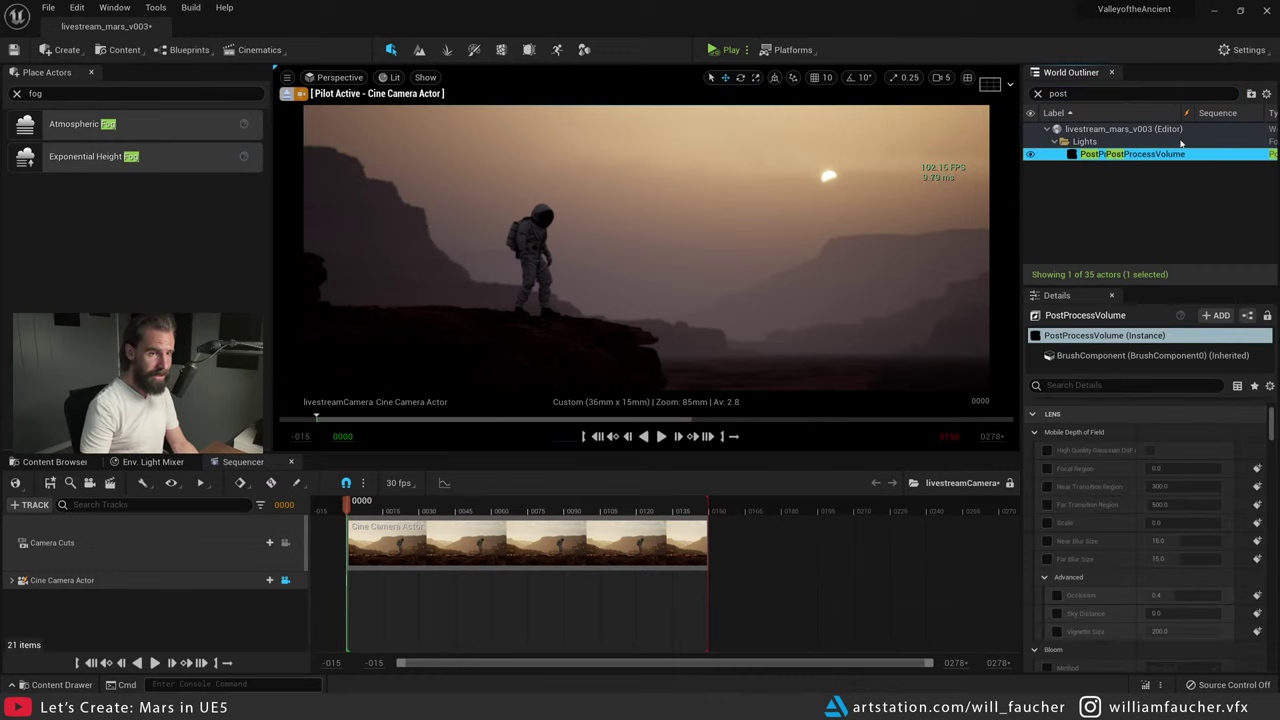
click(1090, 385)
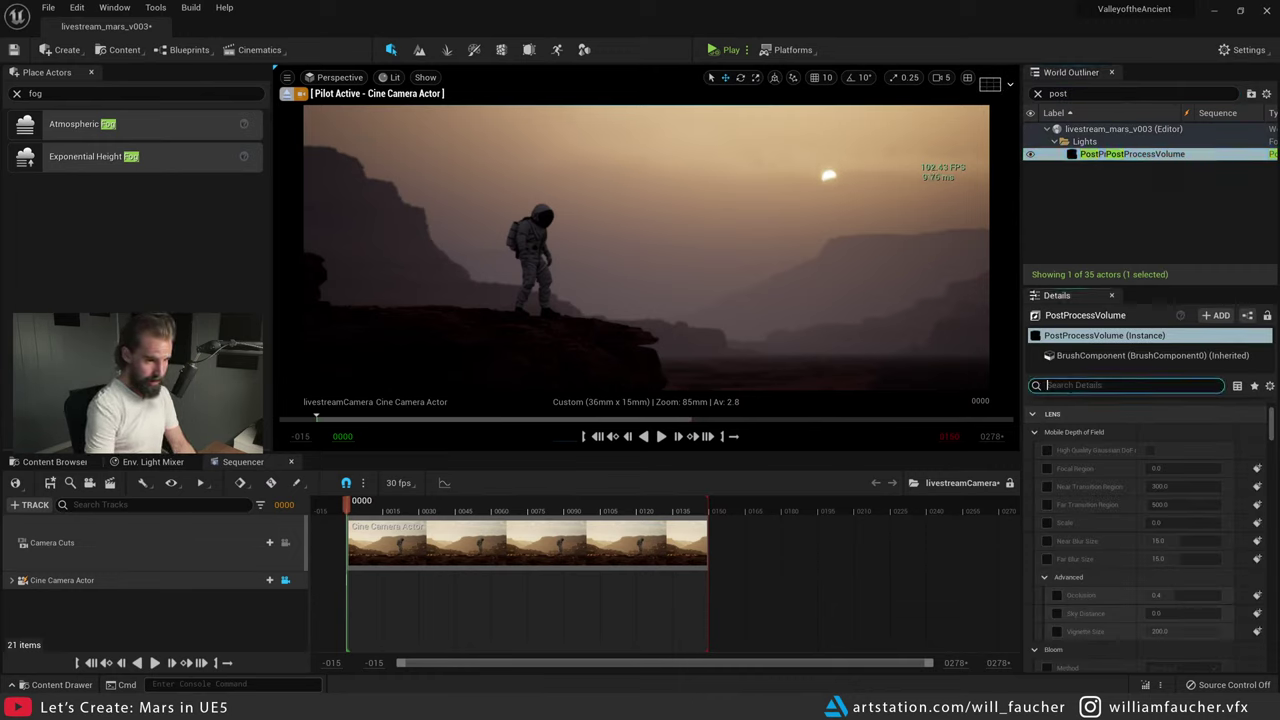
text(materi)
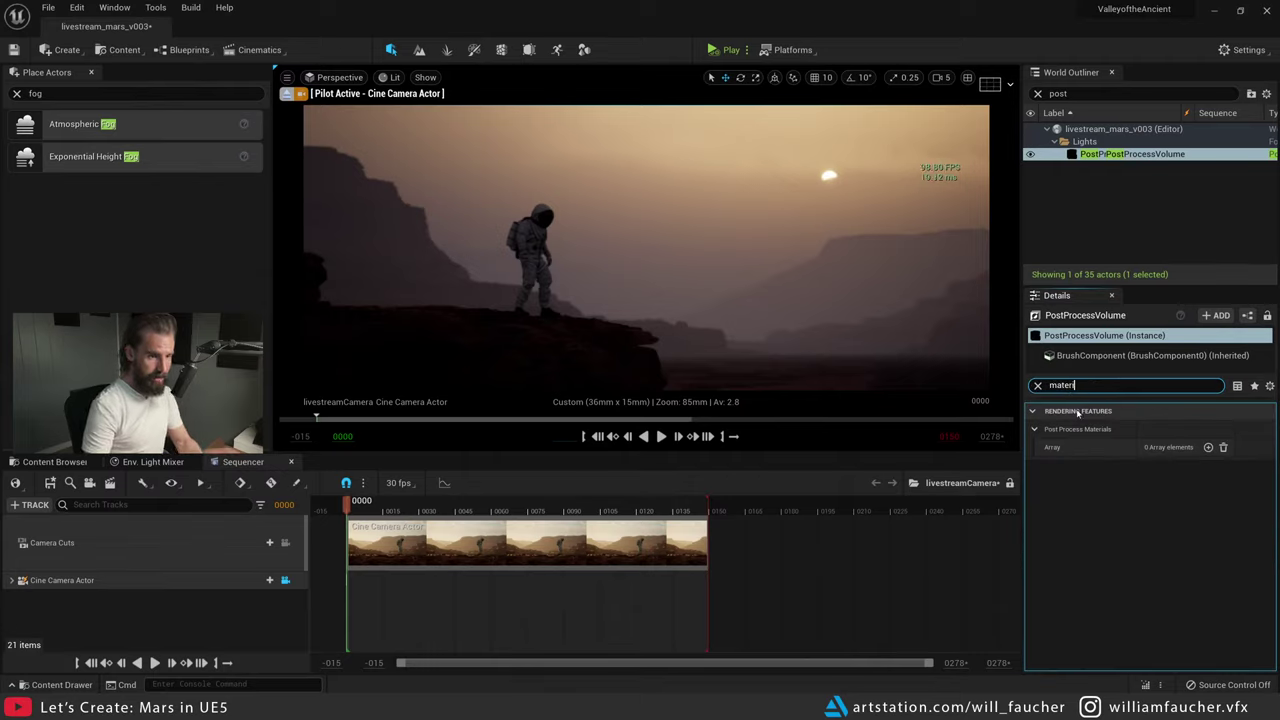
- Add an asset reference to the Post Process Materials array and assign the MI_HeatHazePP_V03 material instance
click(1208, 447)
click(1205, 468)
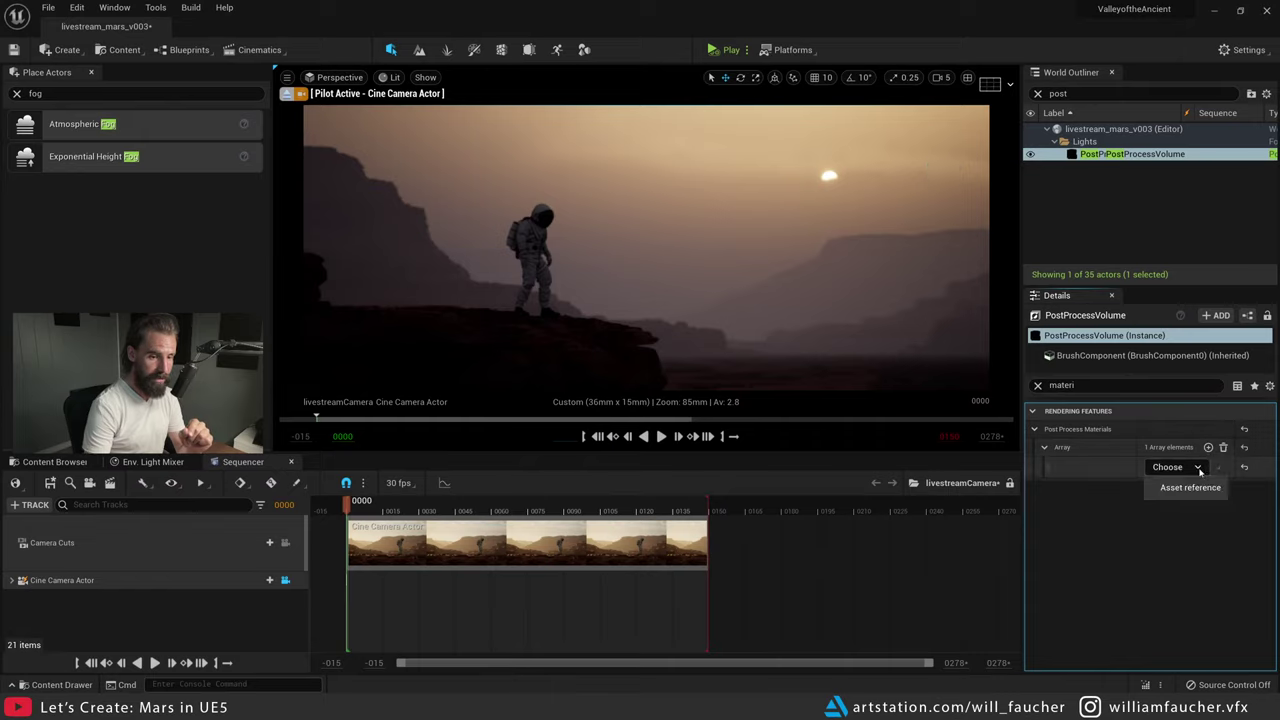
click(1188, 488)
click(1160, 467)
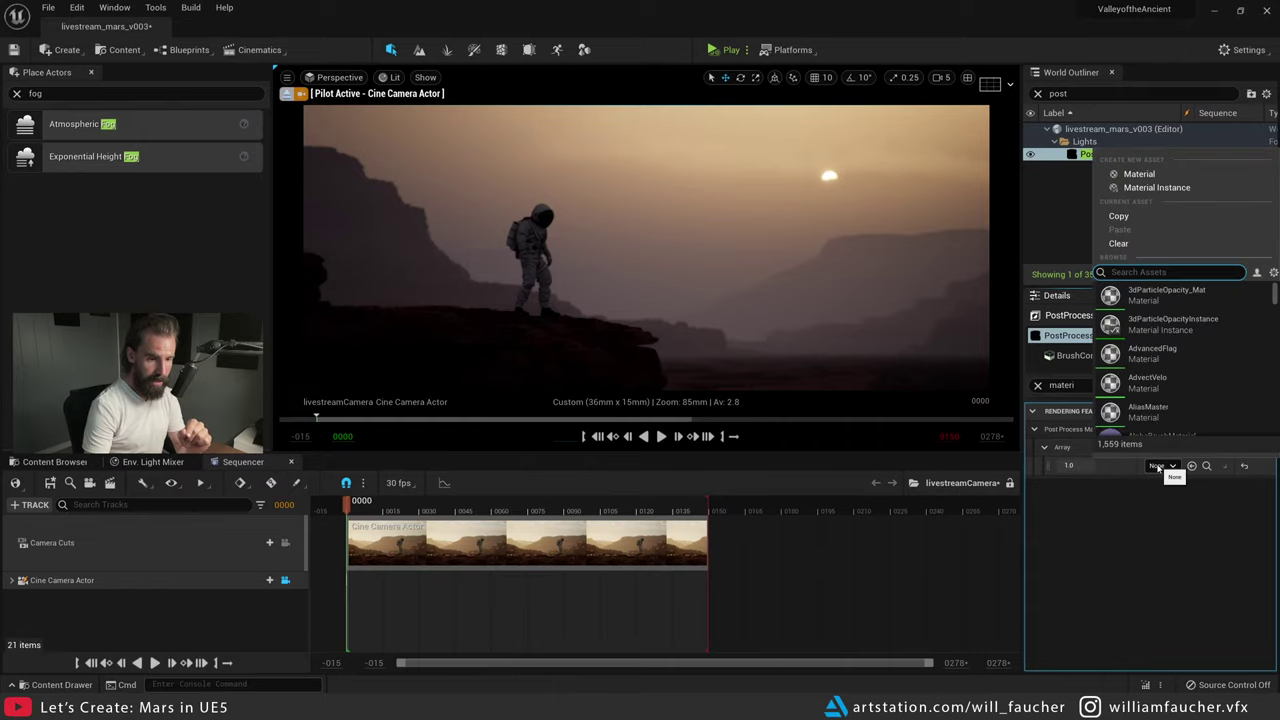
text(haze)
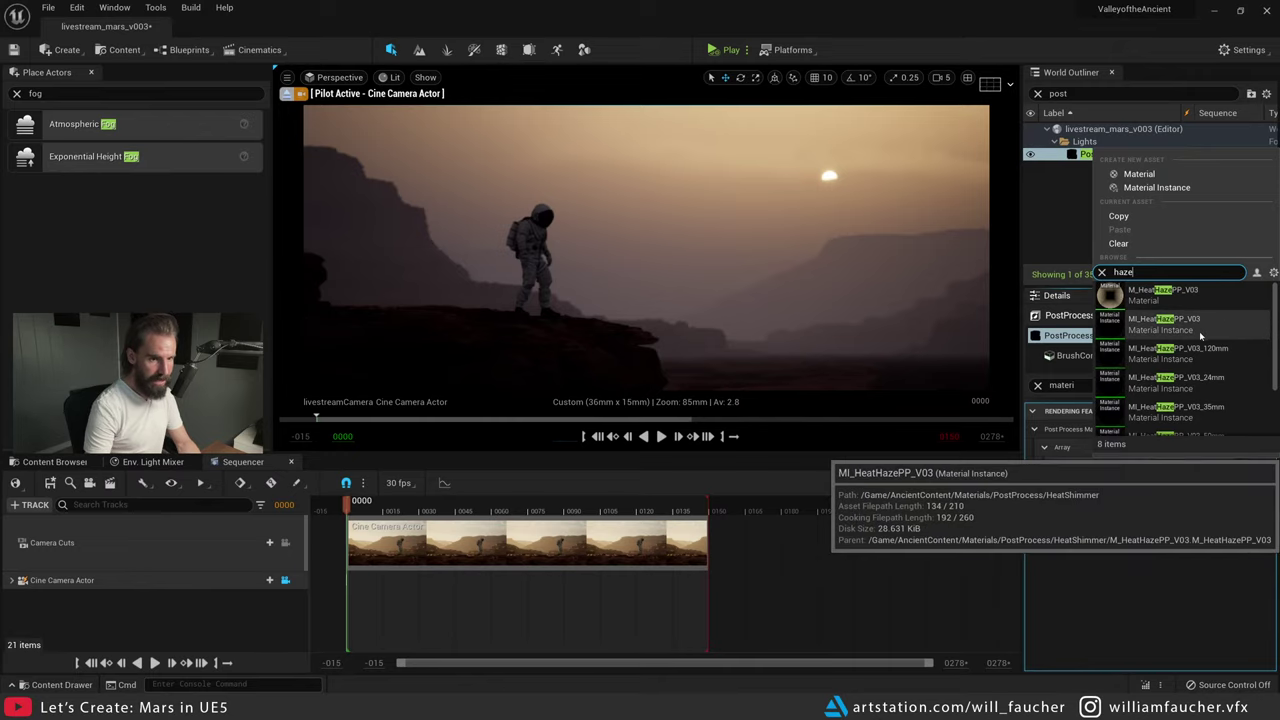
click(1217, 322)
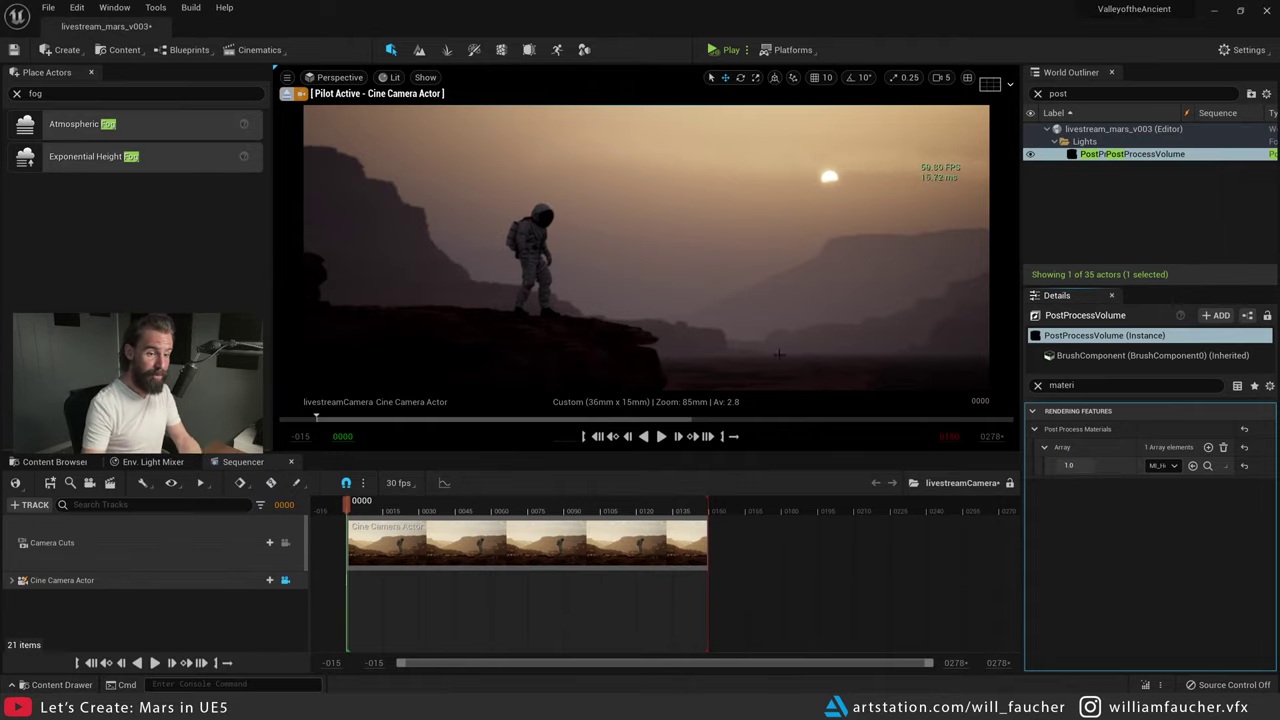
- Locate the assigned MI_HeatHazePP_V03 instance in the HeatShimmer folder and open it to view its parameters
click(1208, 465)
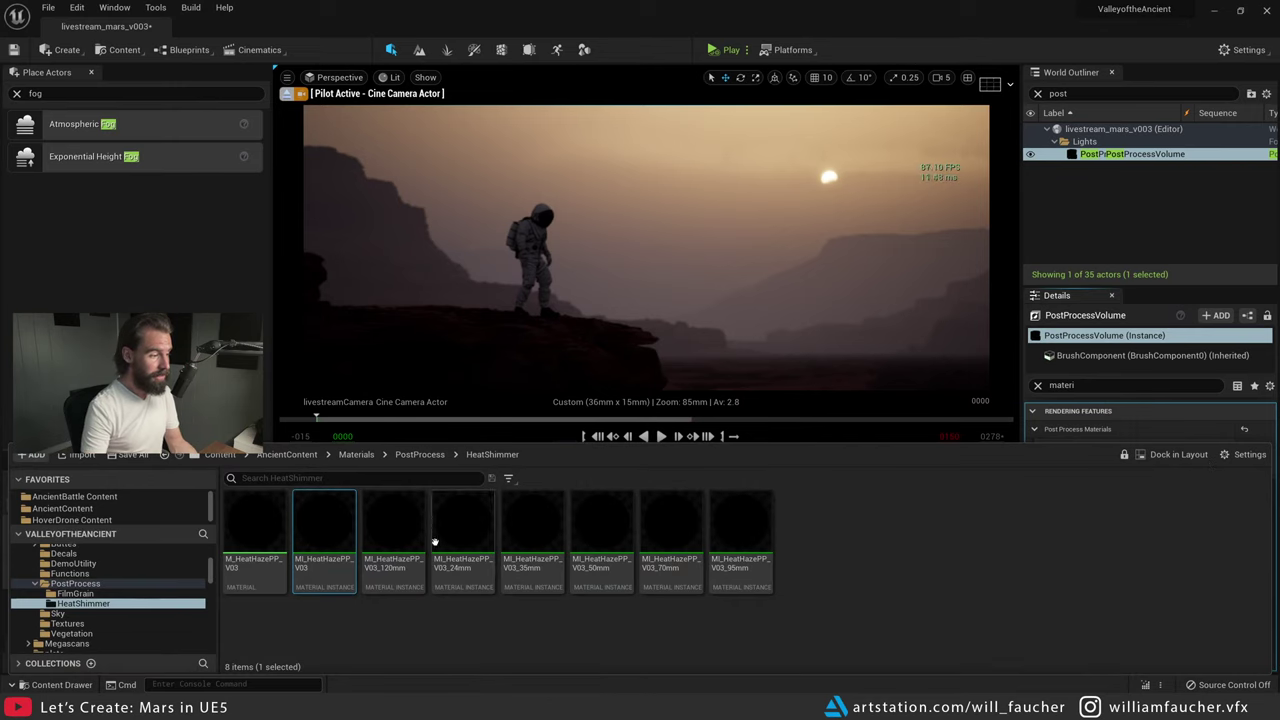
double_click(308, 528)
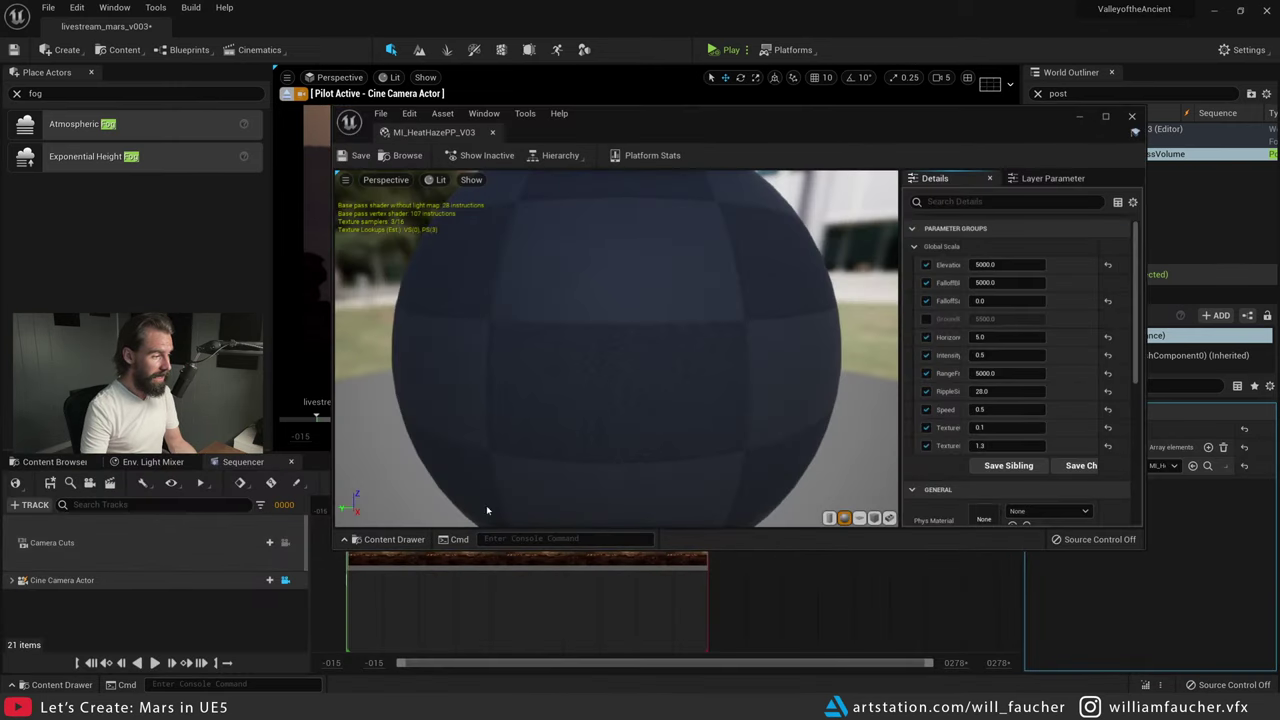
drag(600, 114, 1279, 170)
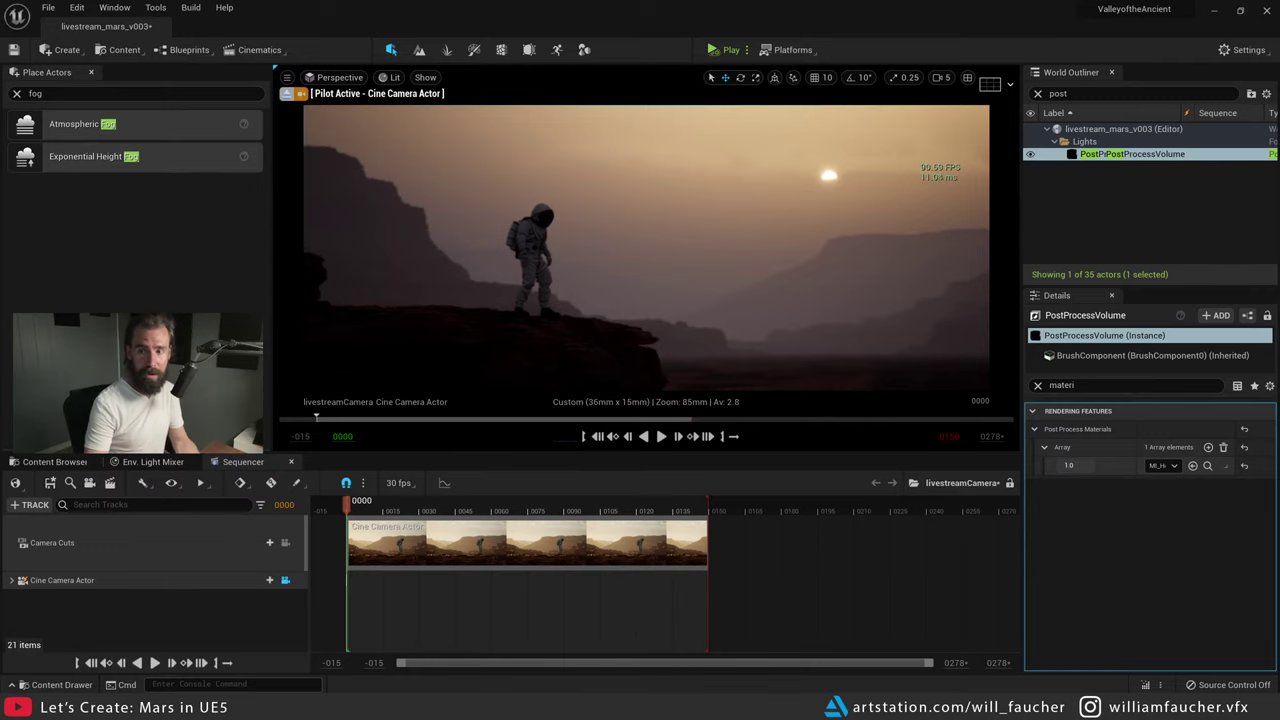
drag(1279, 143, 464, 133)
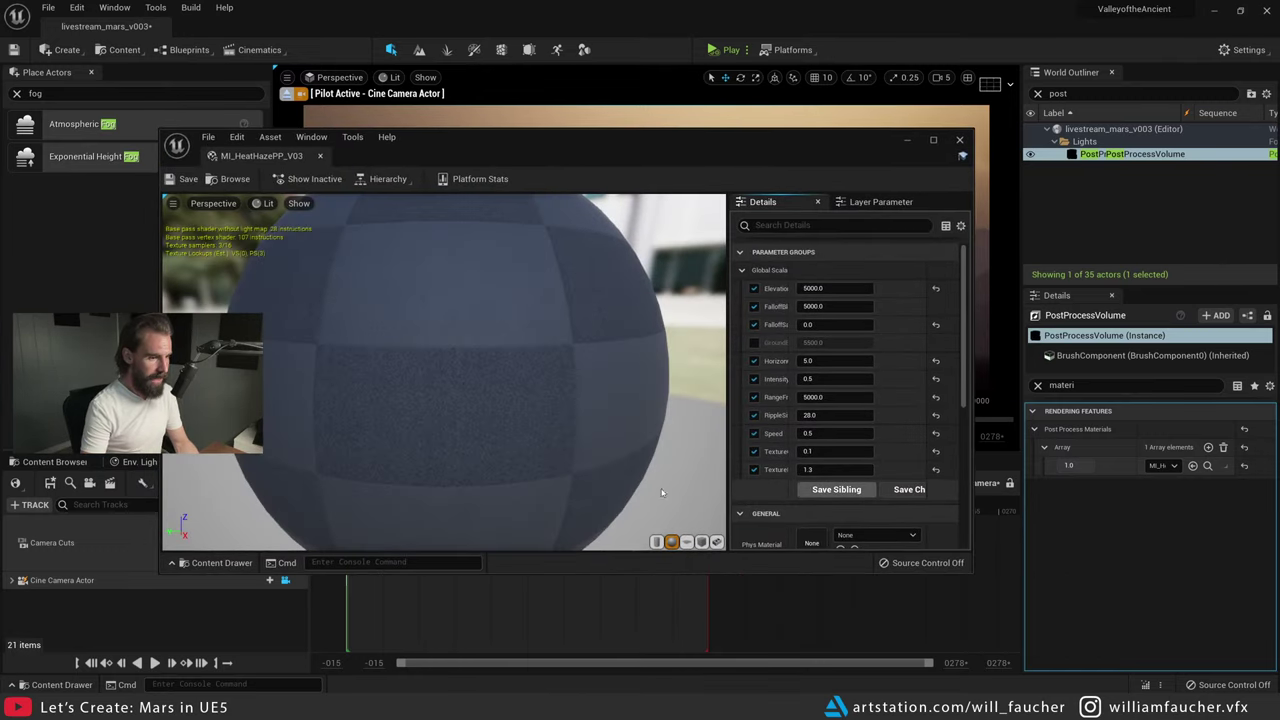
- Open the parent material M_HeatHazePP_V03 and examine the node groups in its material graph
click(234, 180)
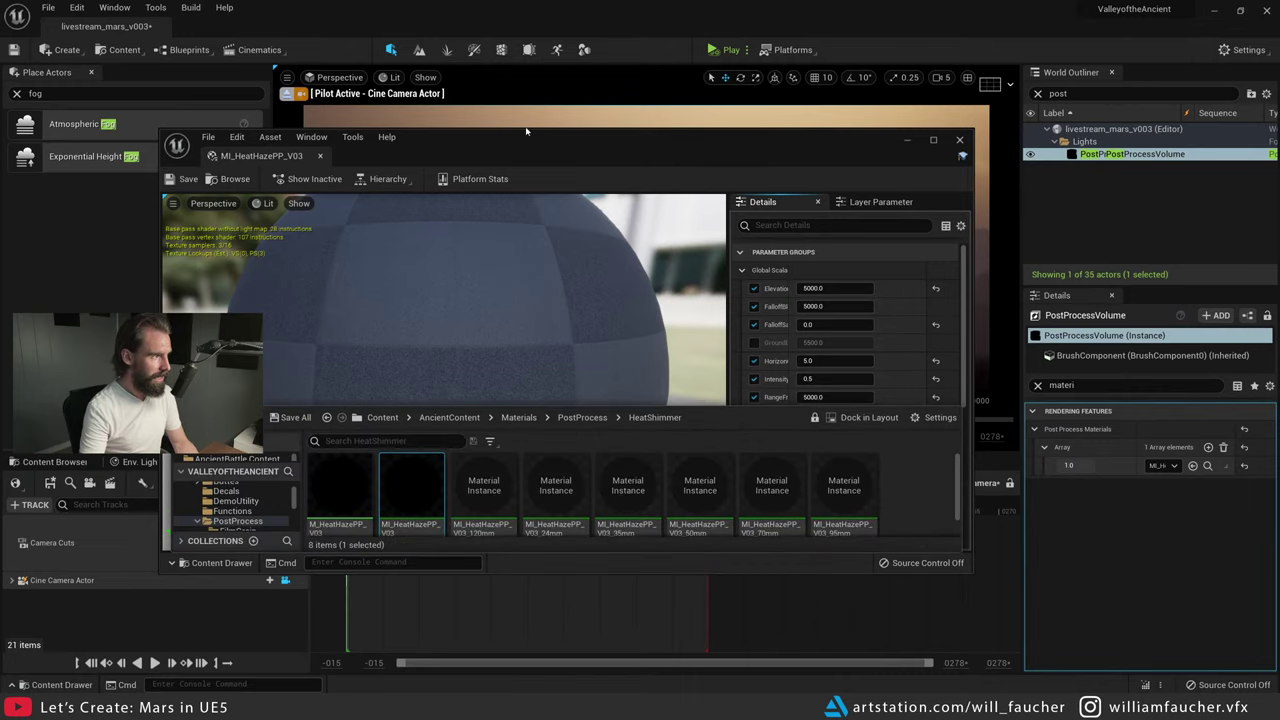
double_click(340, 490)
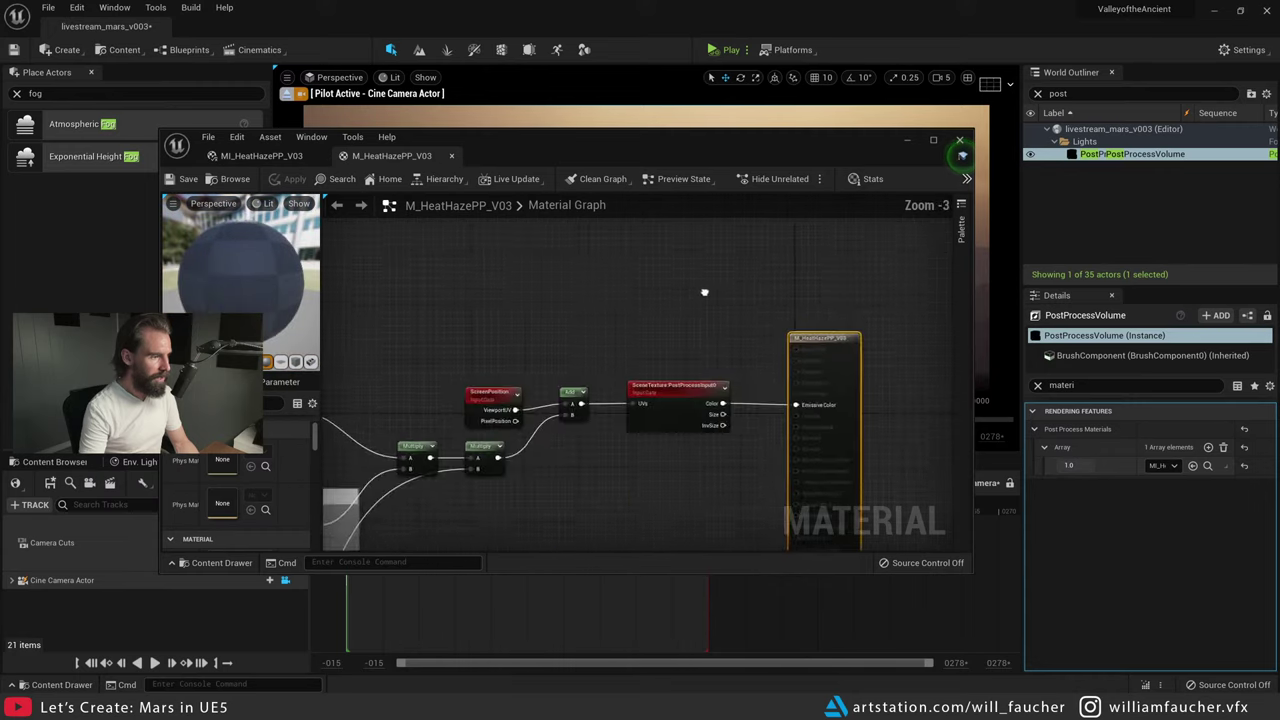
right_drag(592, 303, 638, 288)
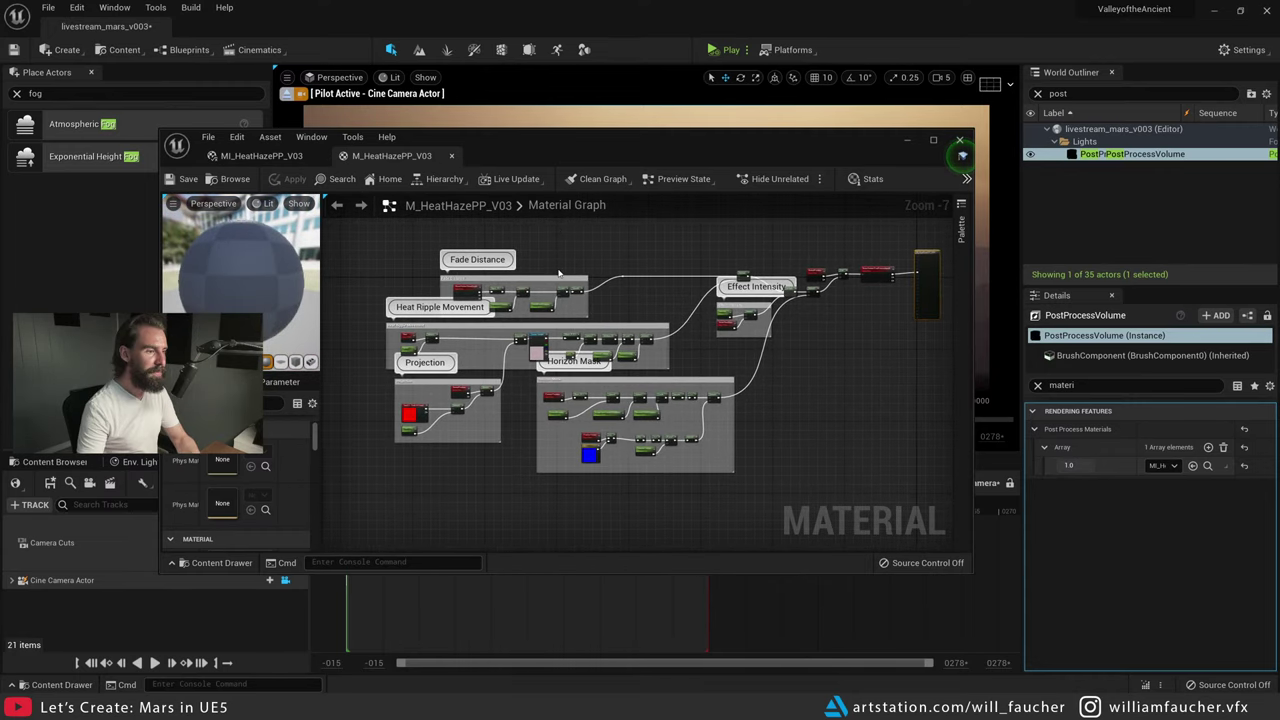
scroll(558, 272, up, 1)
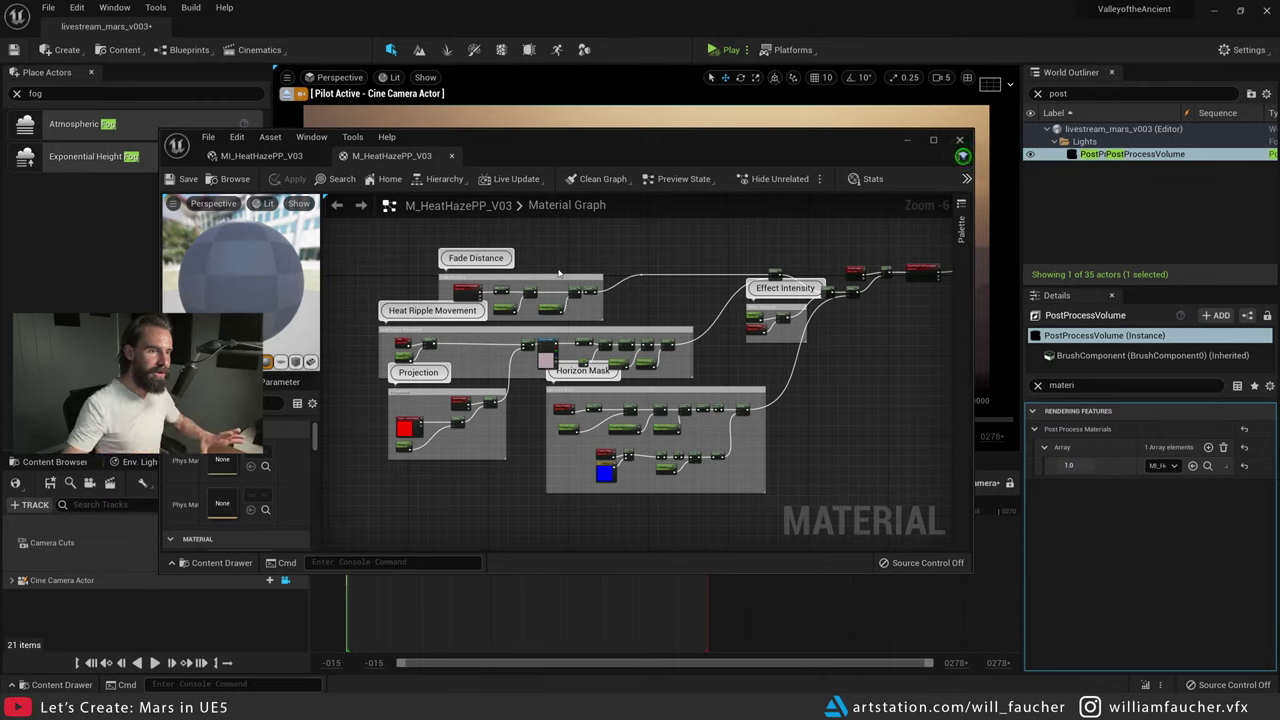
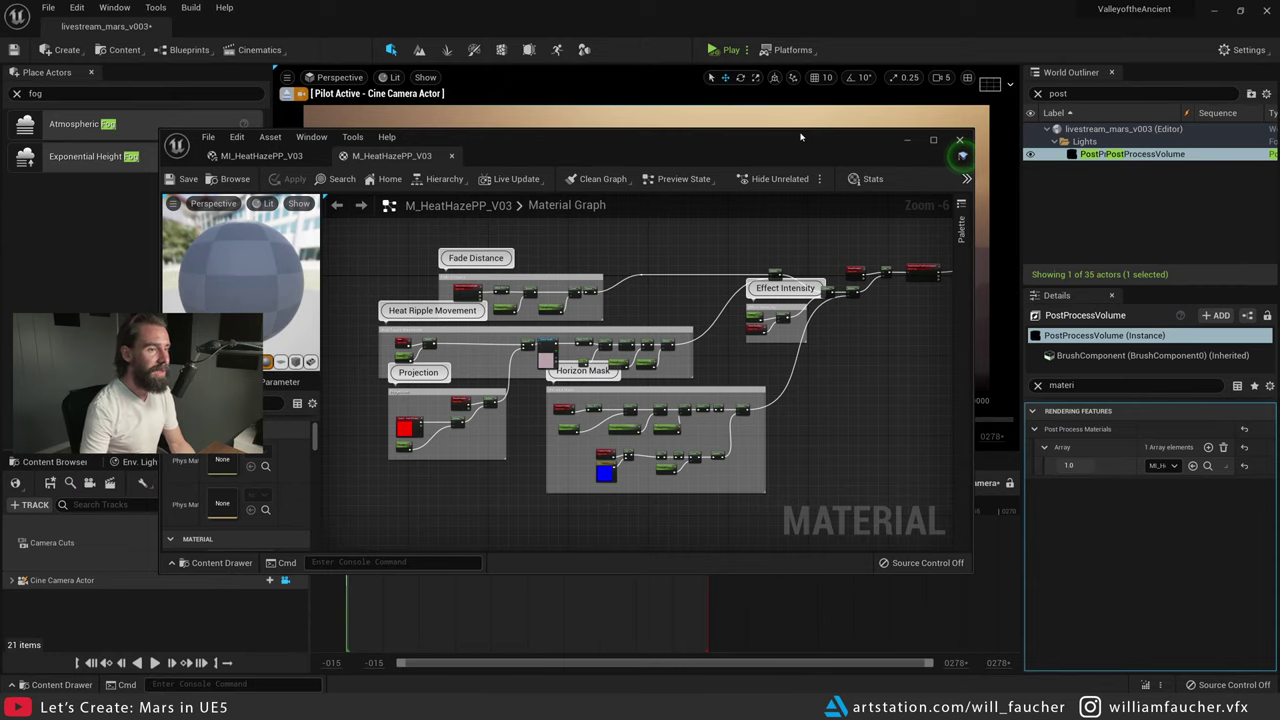
- Switch to the web browser and open the Blog section of the environment artist's ArtStation profile
drag(793, 147, 813, 144)
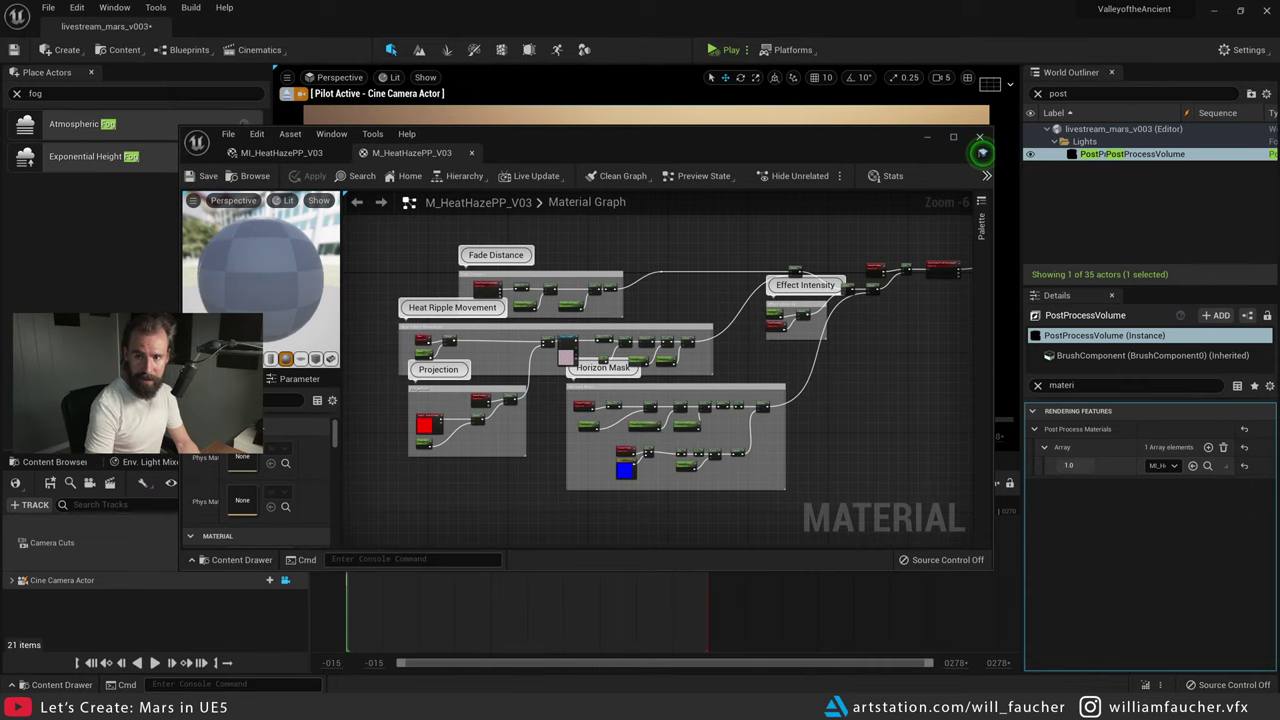
drag(1279, 150, 818, 112)
click(623, 277)
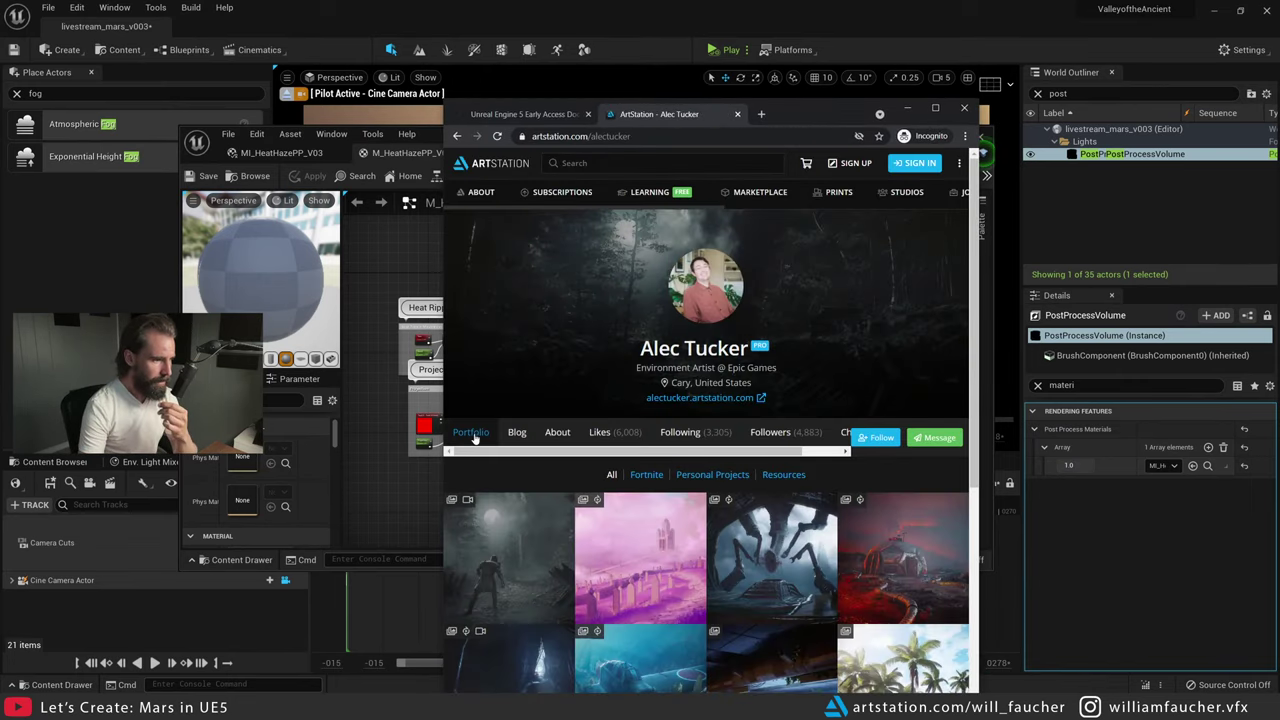
click(515, 432)
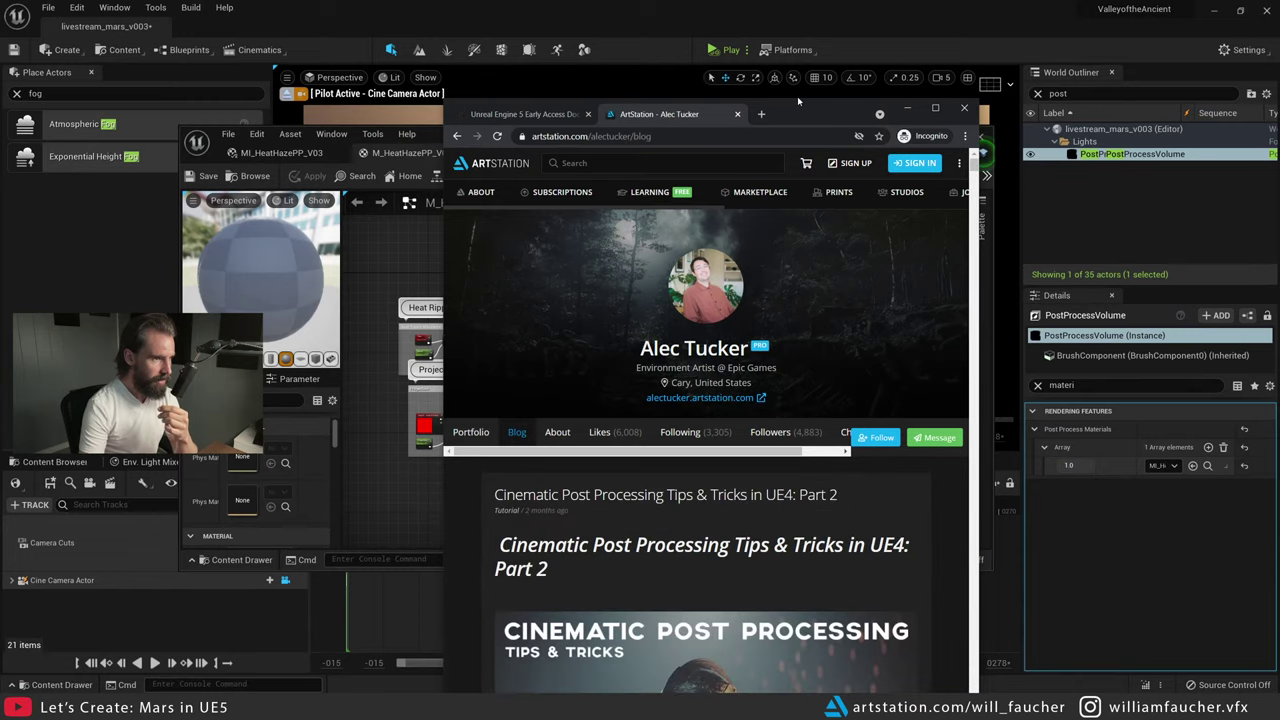
- Read through the Cinematic Post Processing Tips & Tricks in UE4: Part 2 blog post, examining its vignetting and bloom sections
double_click(576, 113)
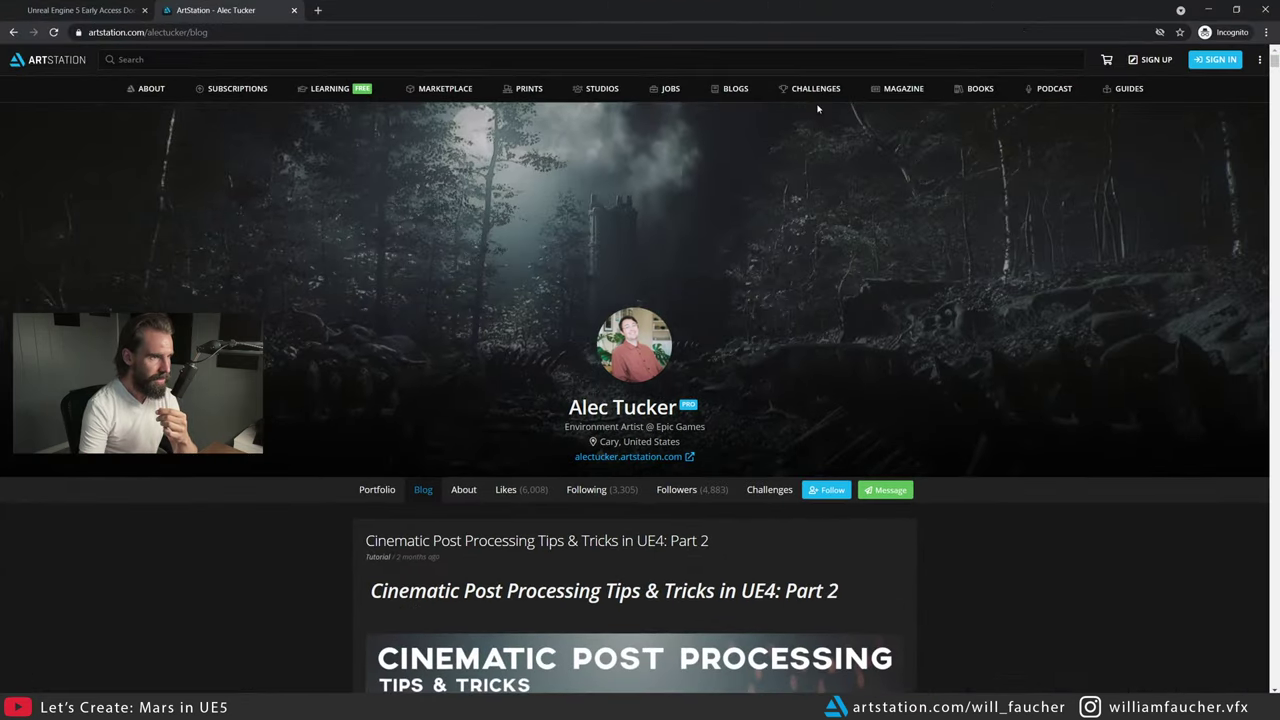
scroll(600, 390, down, 4)
scroll(626, 396, down, 1)
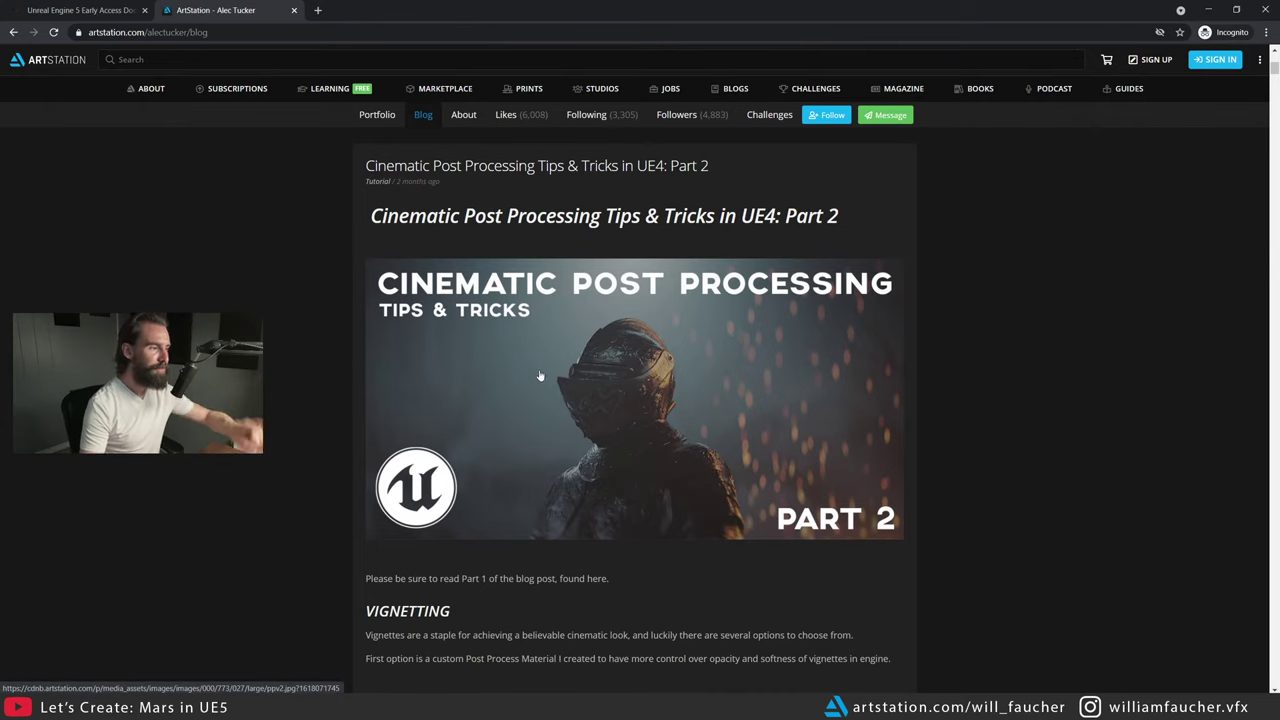
scroll(595, 371, up, 3)
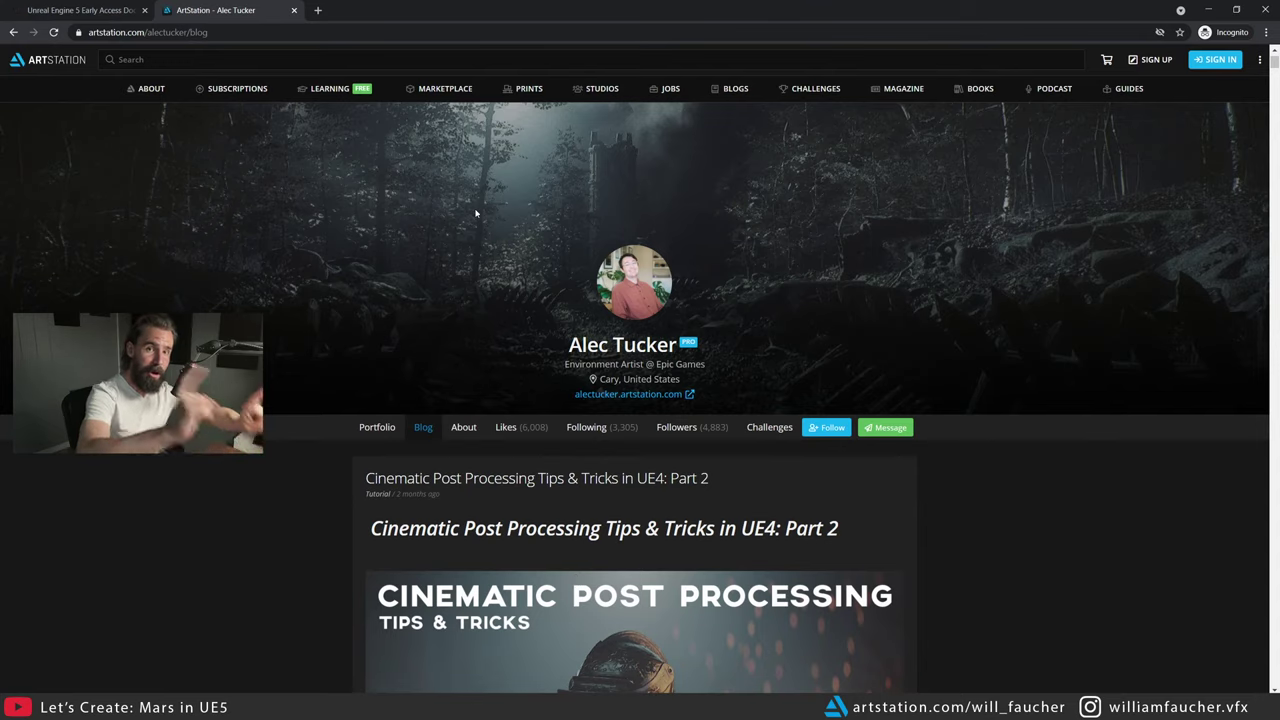
scroll(430, 430, down, 1)
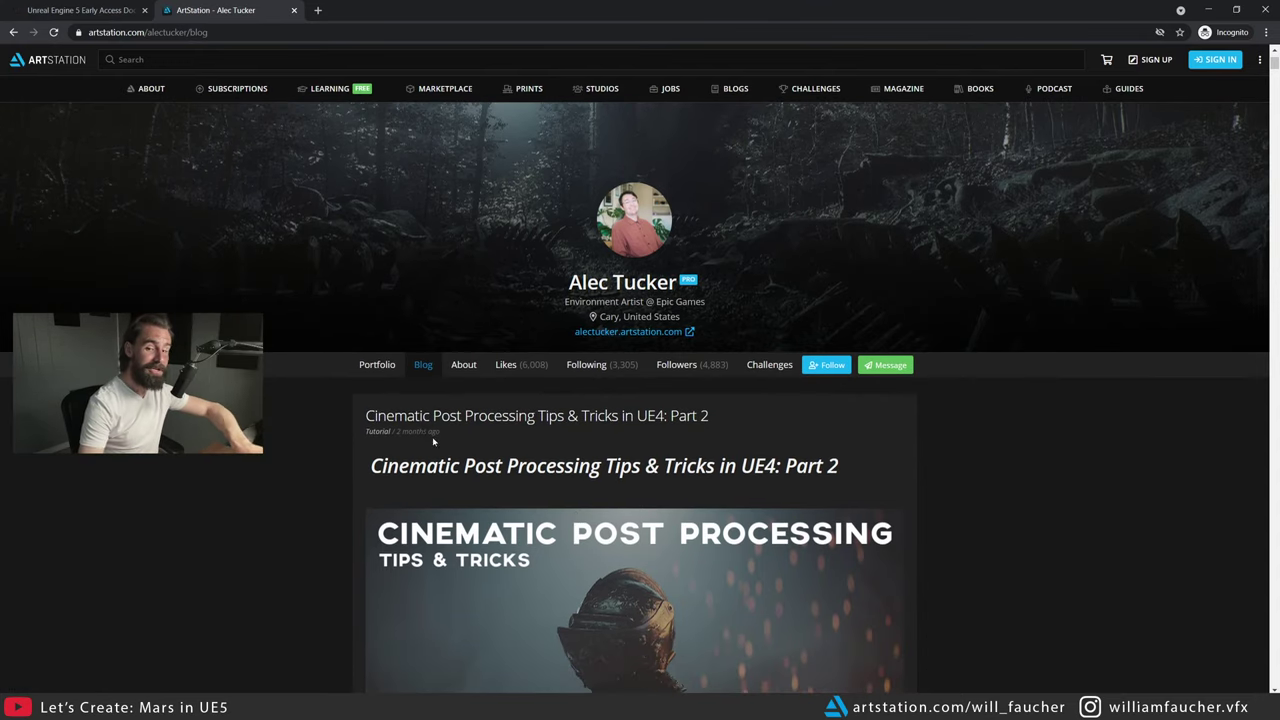
scroll(573, 472, down, 3)
scroll(573, 472, down, 4)
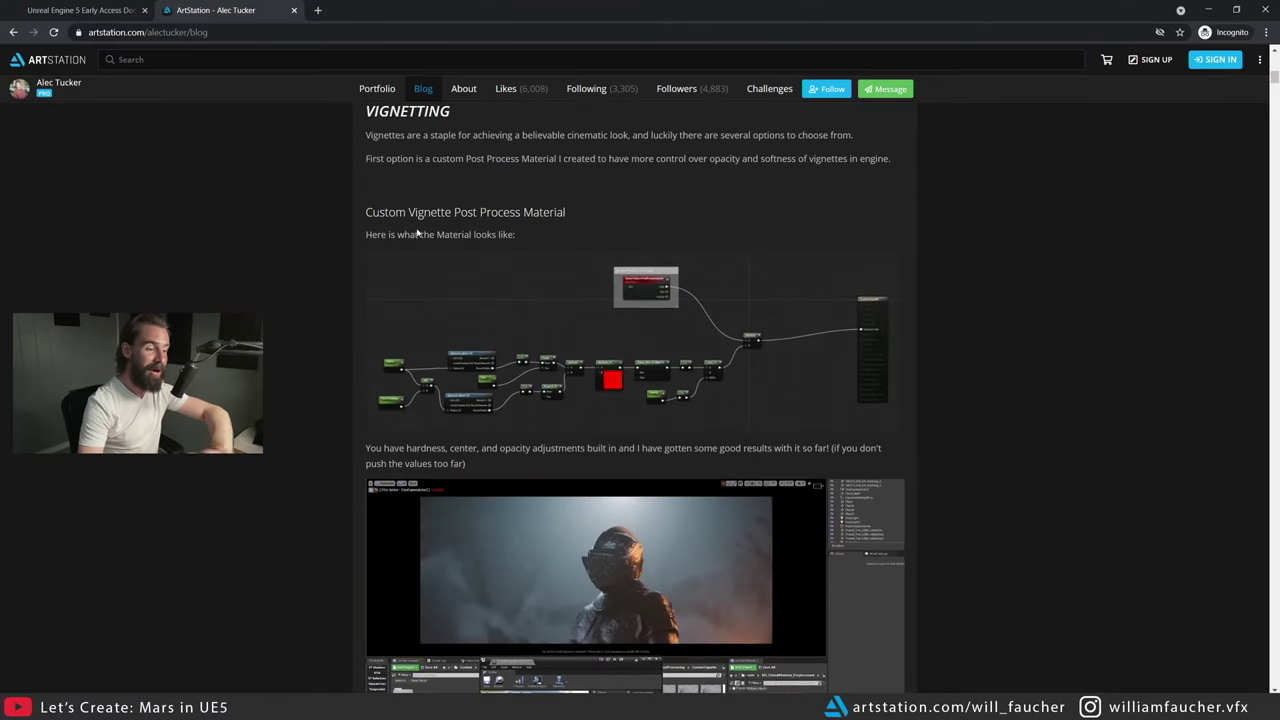
scroll(480, 248, down, 3)
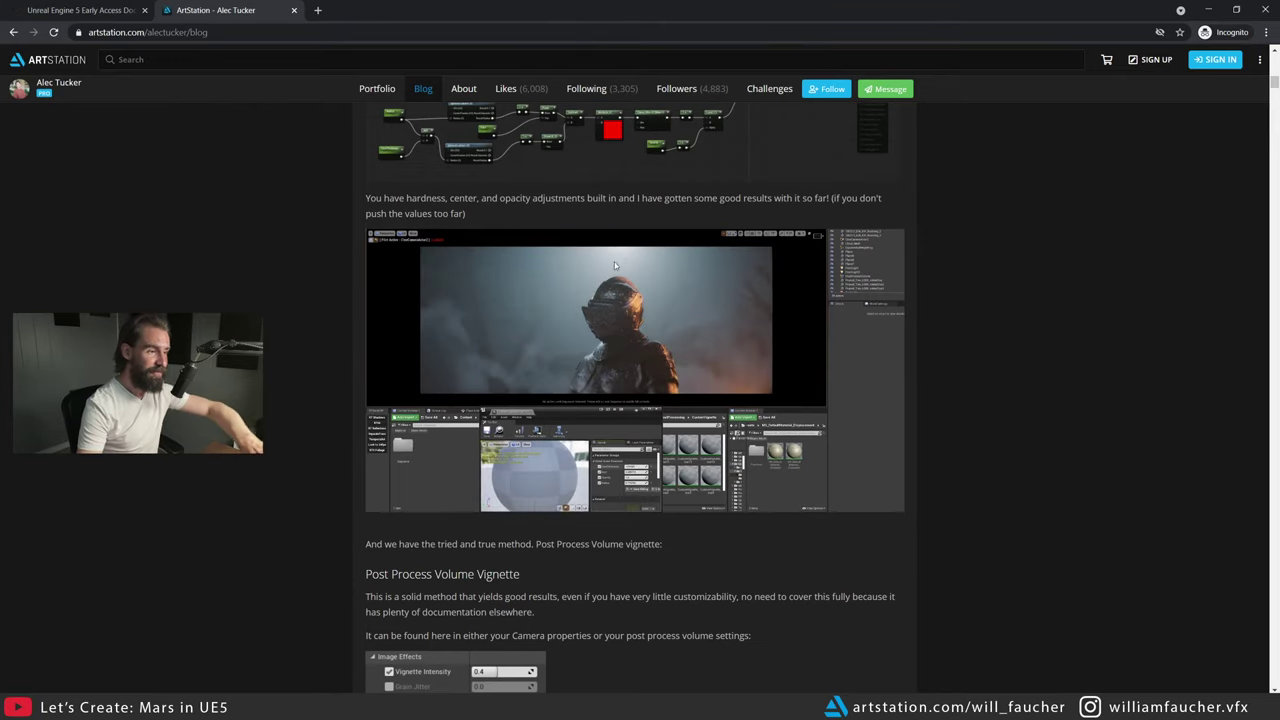
scroll(614, 262, down, 10)
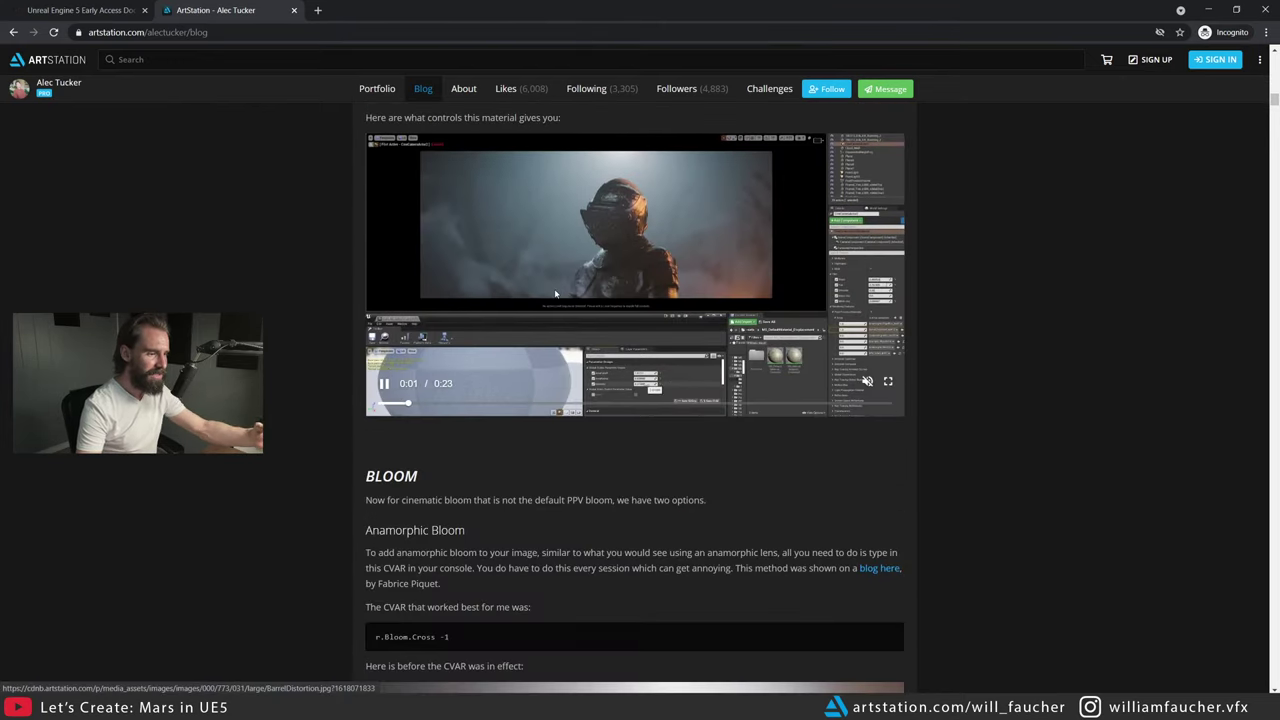
scroll(460, 269, down, 6)
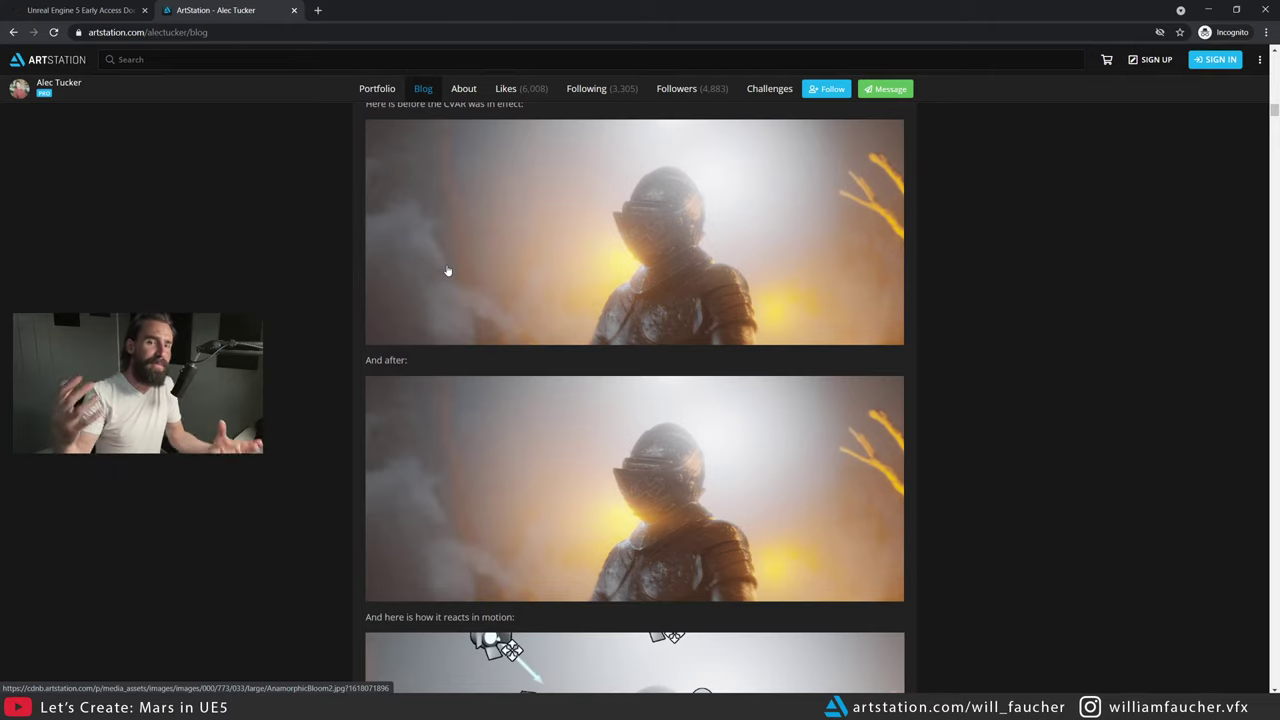
scroll(447, 271, down, 6)
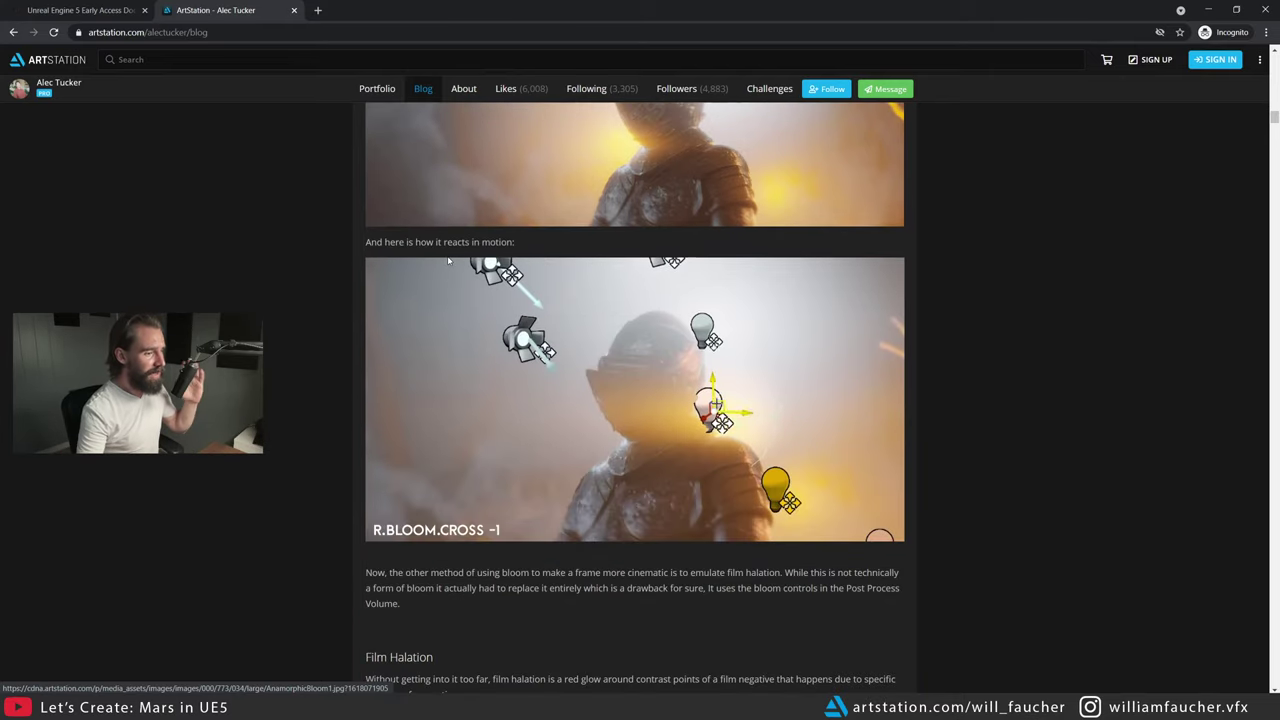
scroll(444, 266, up, 1)
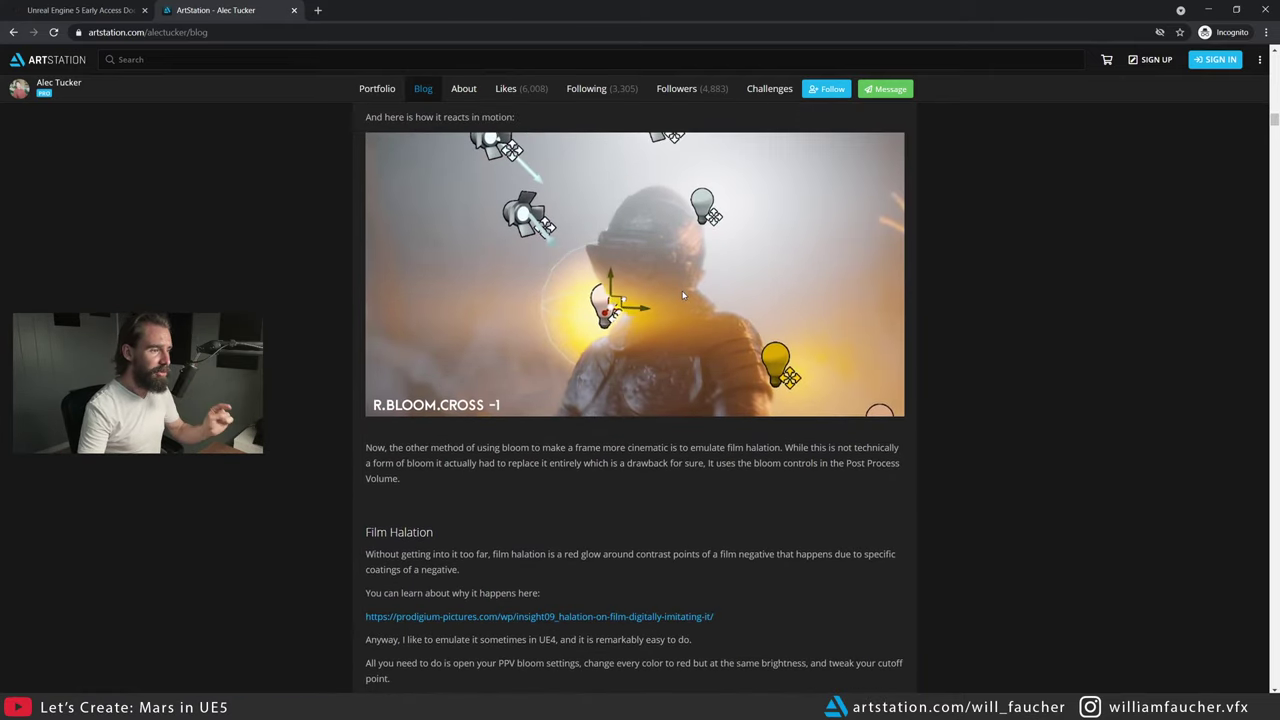
scroll(957, 280, up, 20)
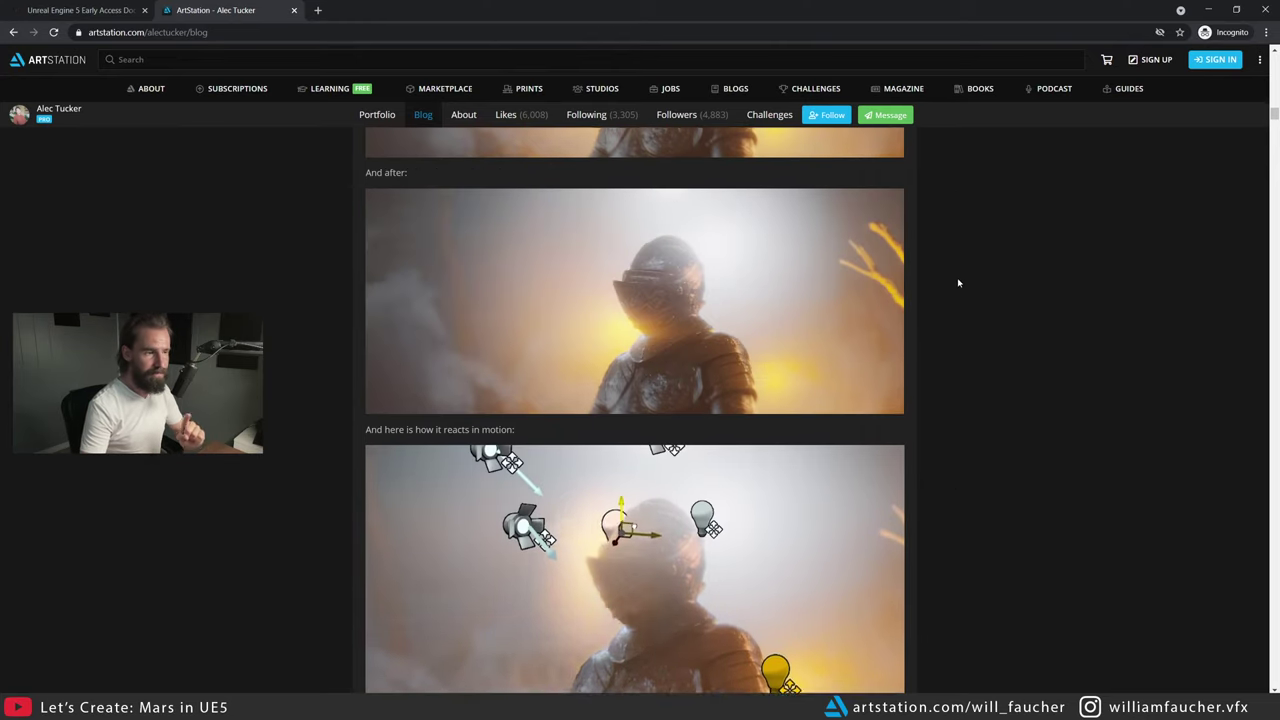
scroll(1078, 90, down, 1)
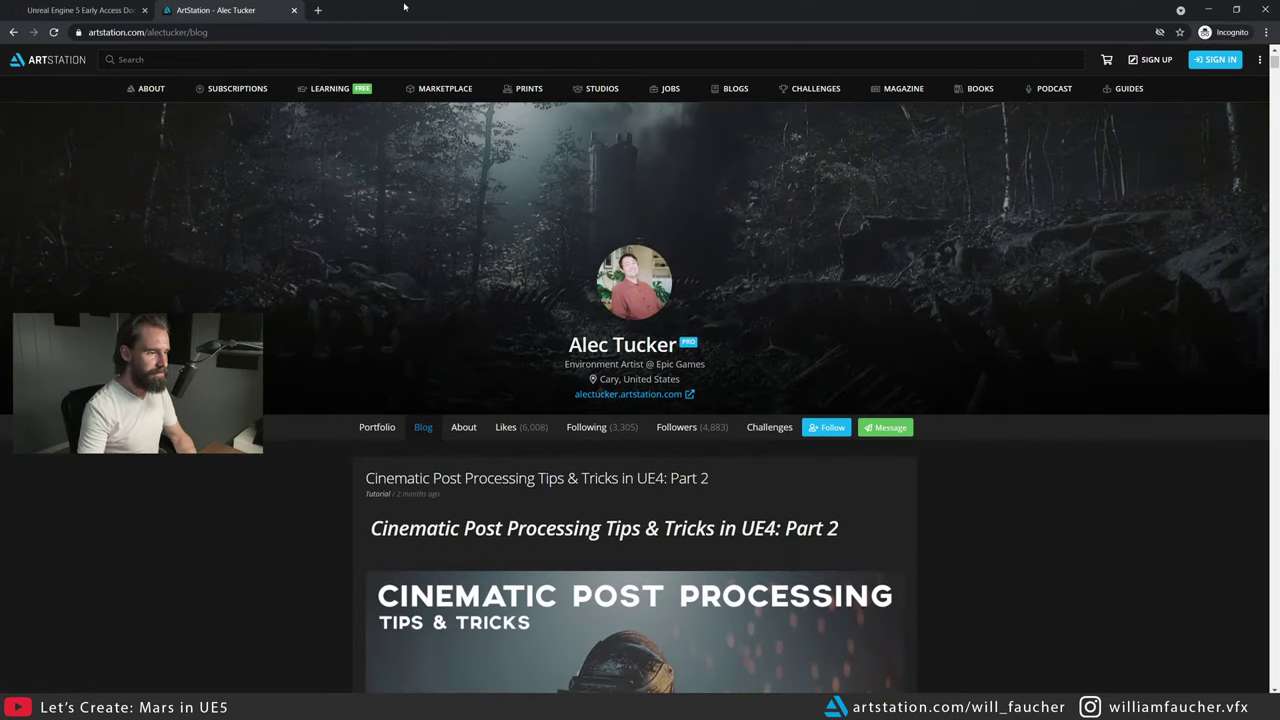
- Put the browser away, switch back to the Unreal Editor level and leave no actor selected
drag(491, 13, 1279, 86)
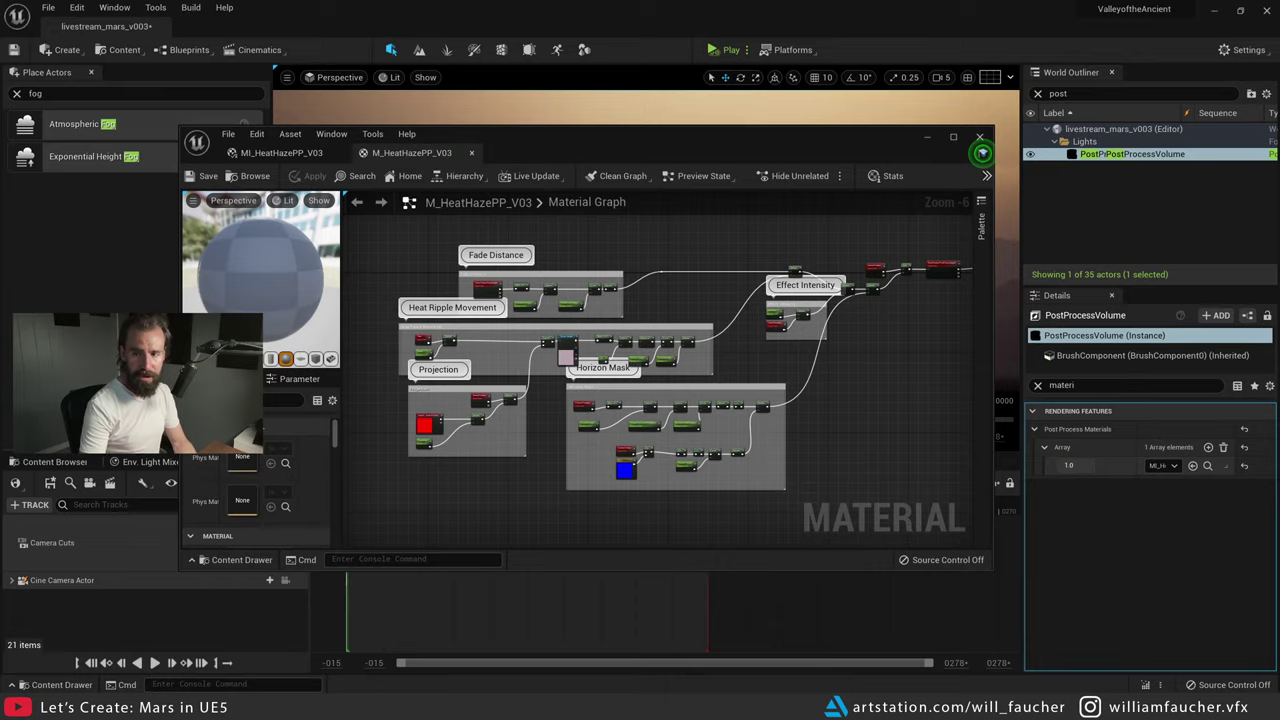
key(super+d)
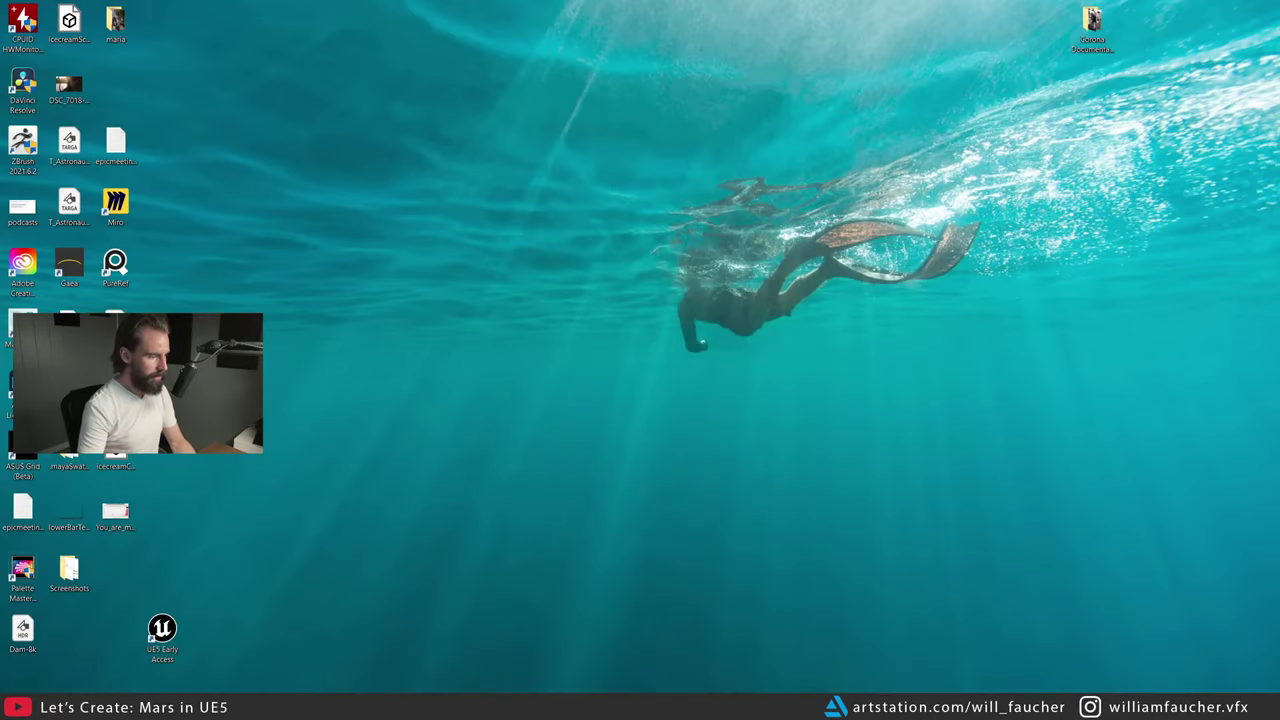
click(517, 700)
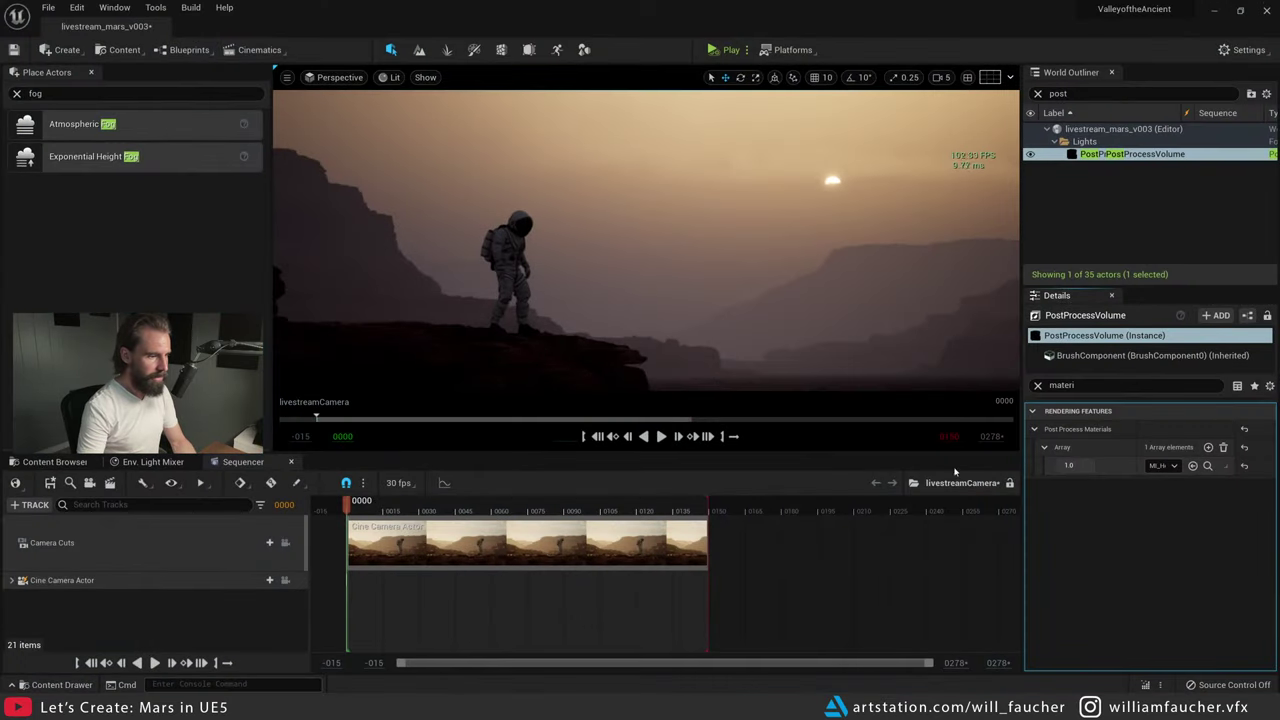
click(822, 338)
click(470, 335)
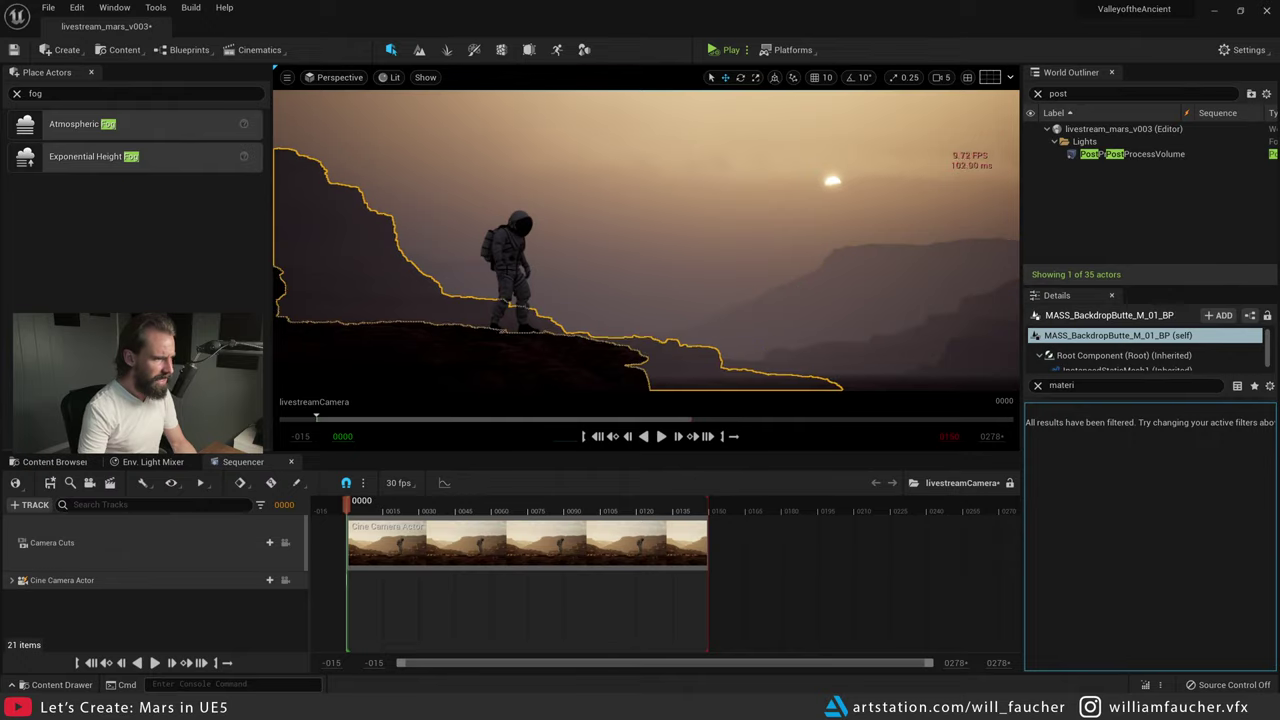
click(587, 264)
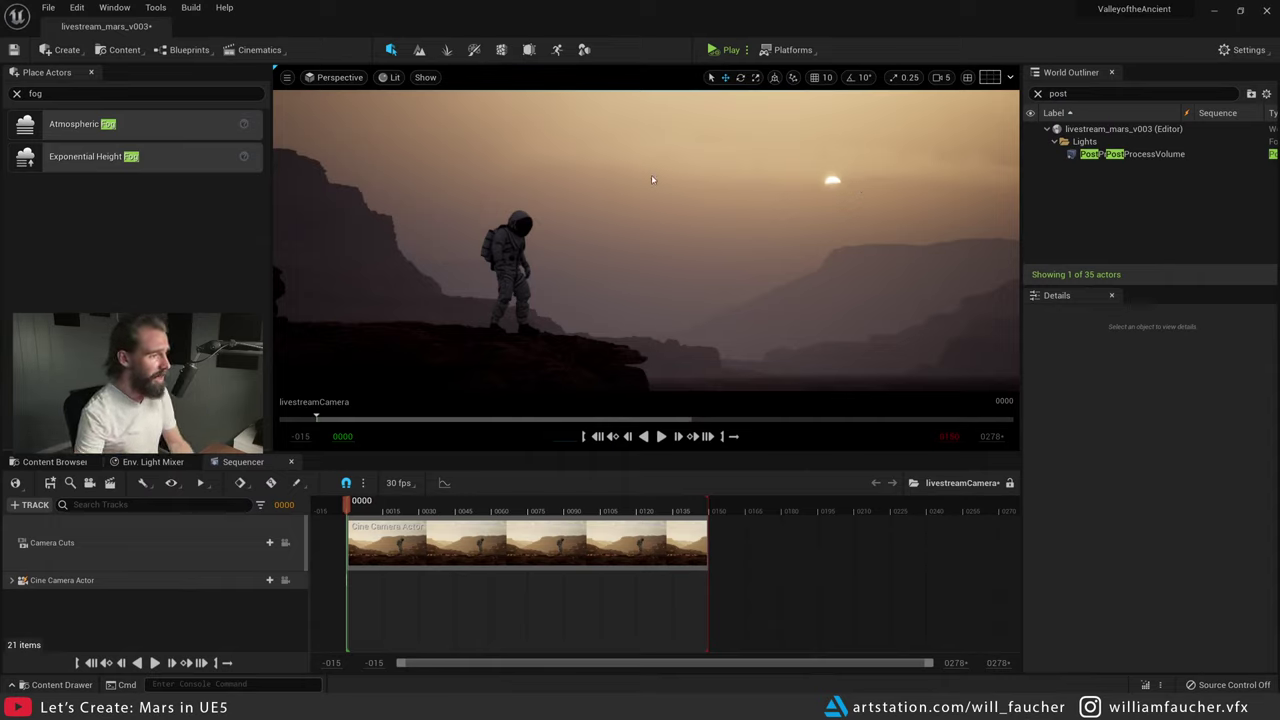
- Bring up the Content Browser and look up the Volumetrics plugin to check whether it is enabled
click(50, 462)
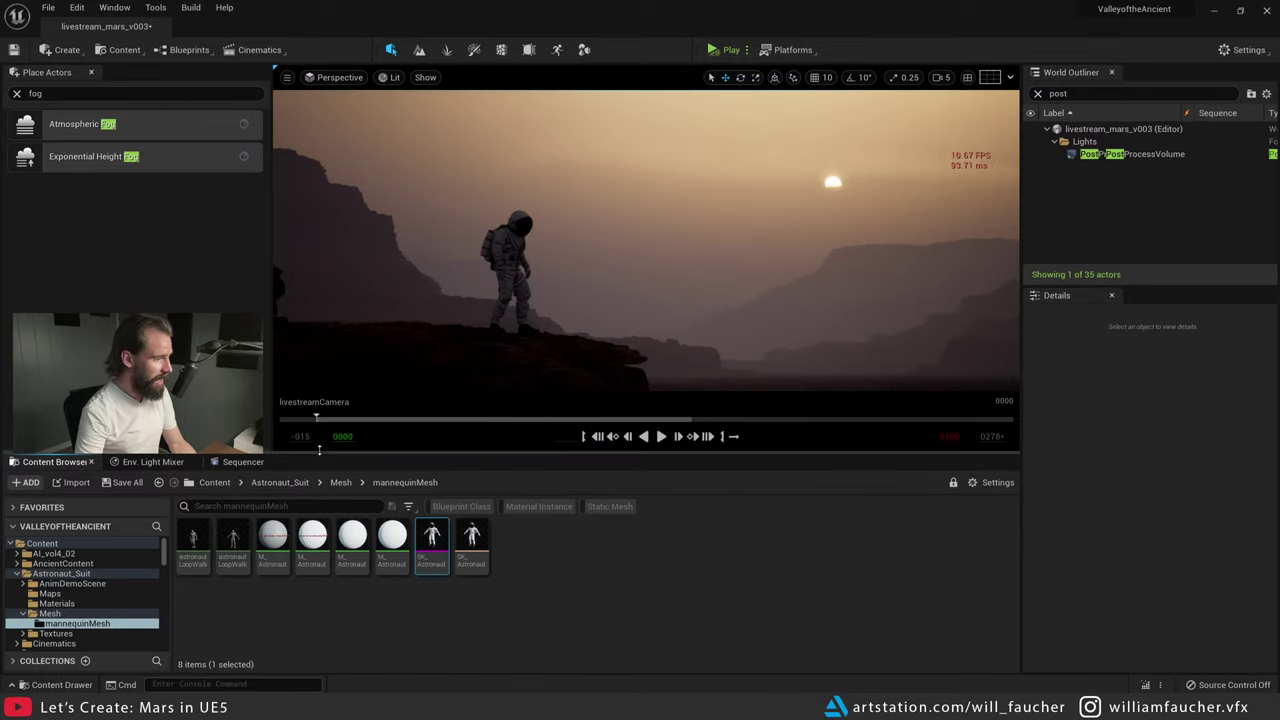
mouse_move(316, 452)
mouse_down()
mouse_move(319, 428)
mouse_move(321, 453)
mouse_up()
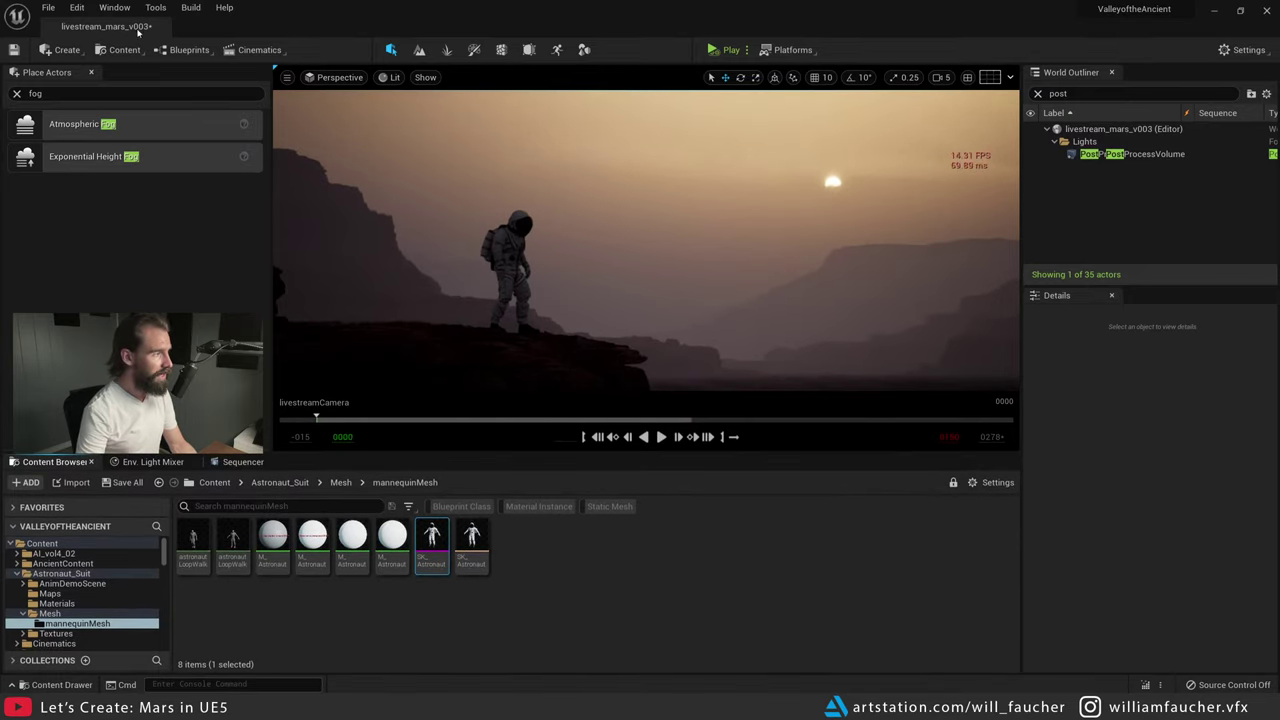
click(1240, 49)
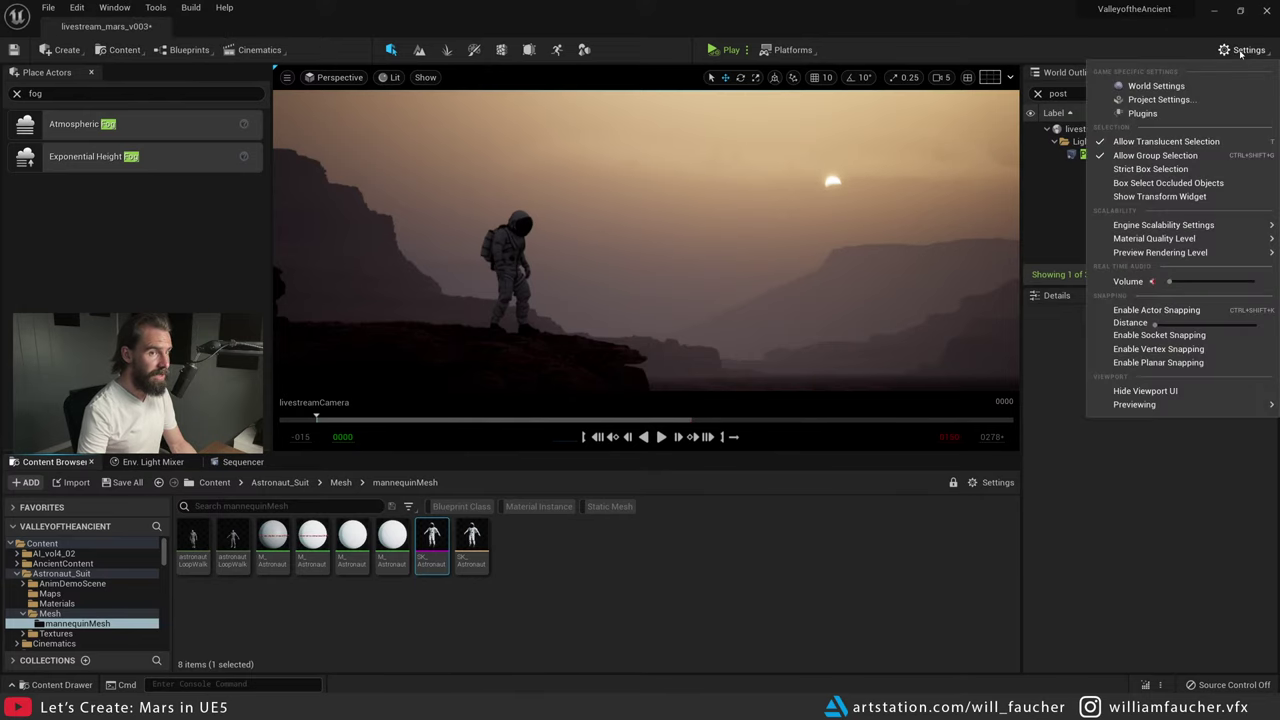
click(1150, 113)
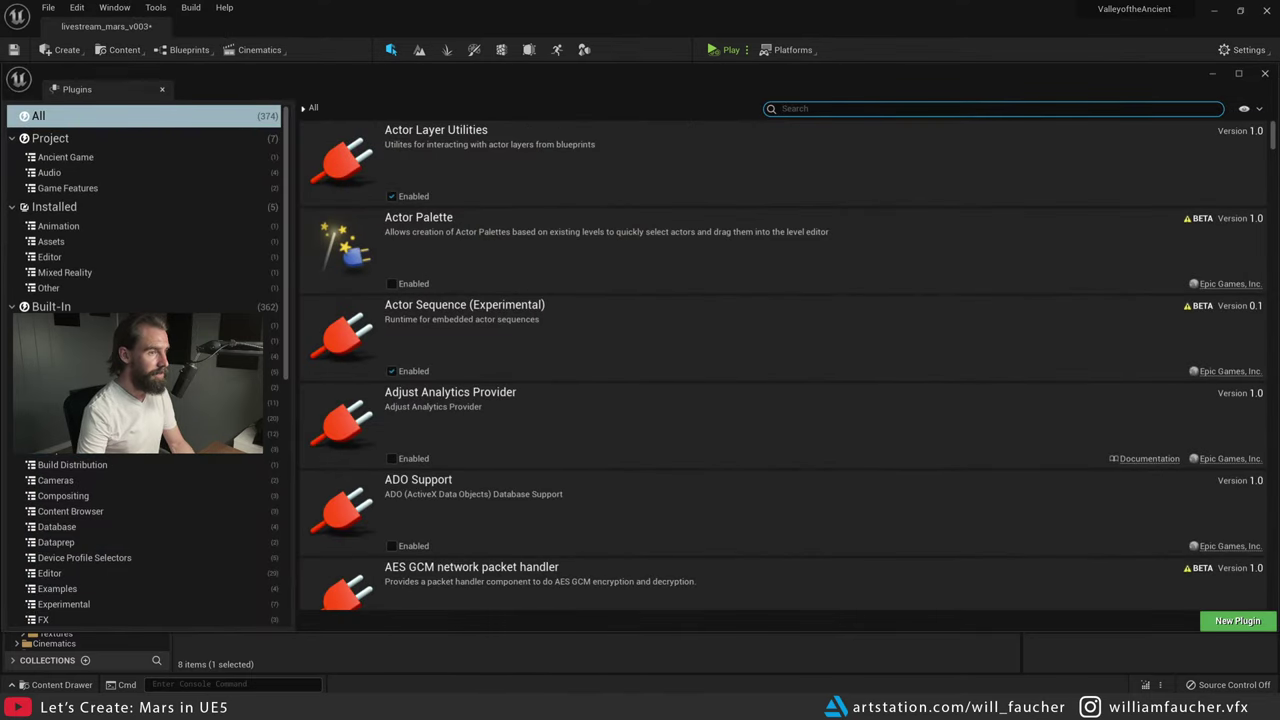
text(volumetri)
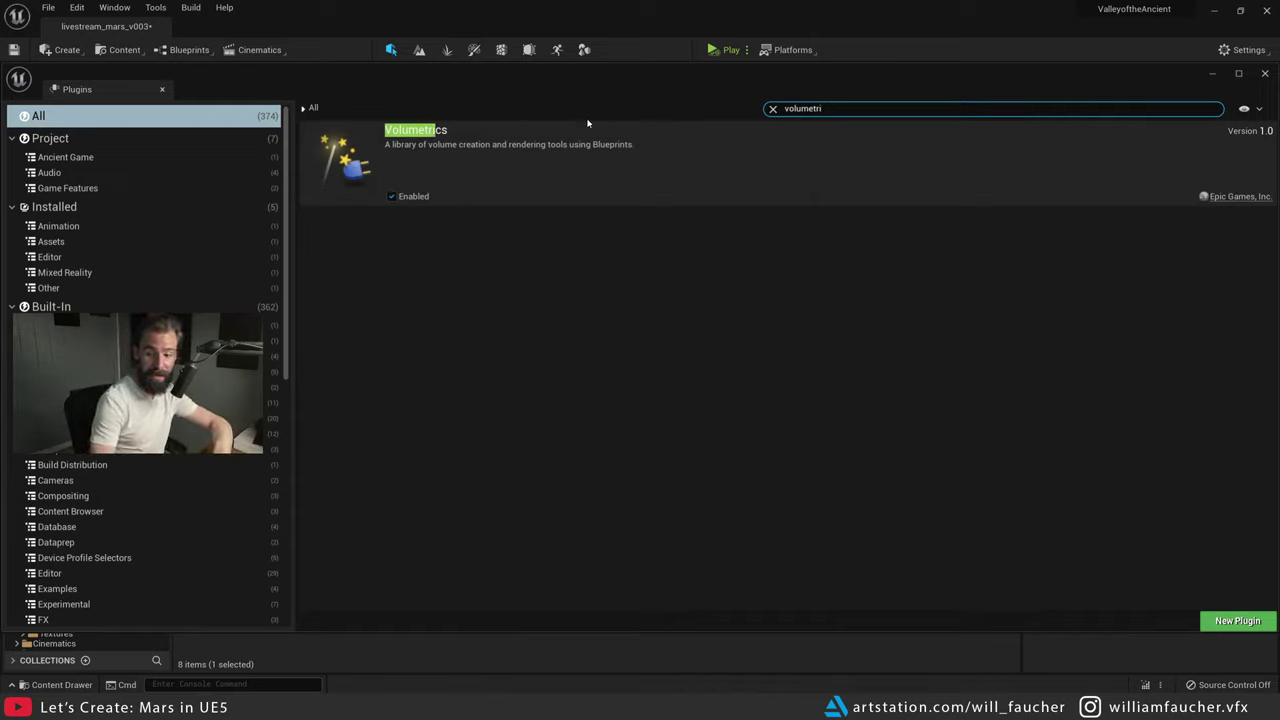
click(1265, 75)
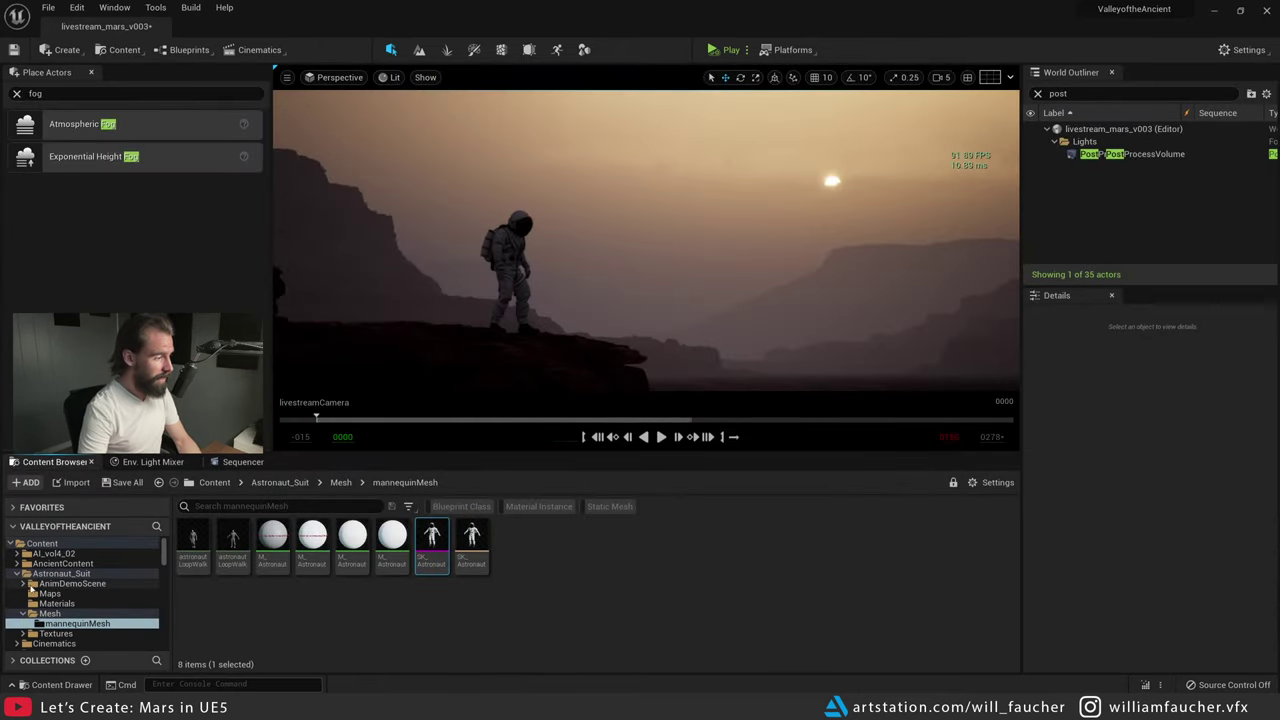
- Collapse the Content folder tree and check the Show Plugin Content option in the Content Browser's view settings
click(11, 543)
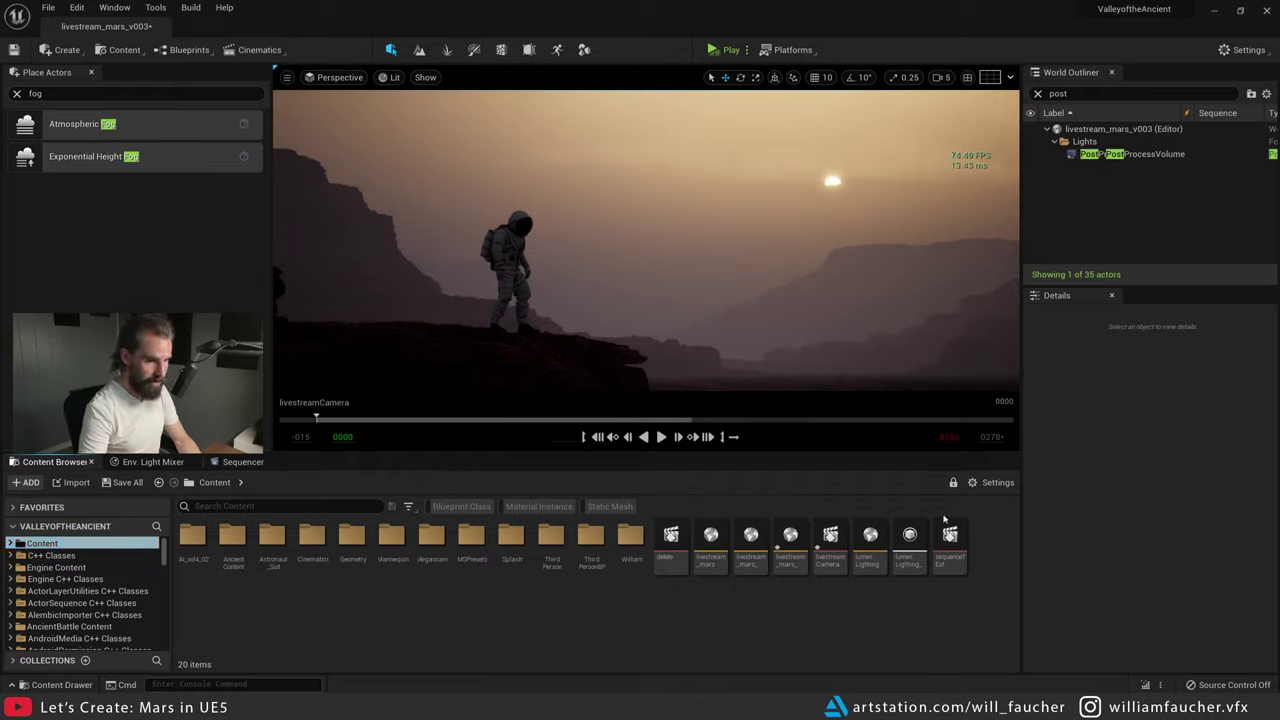
click(990, 483)
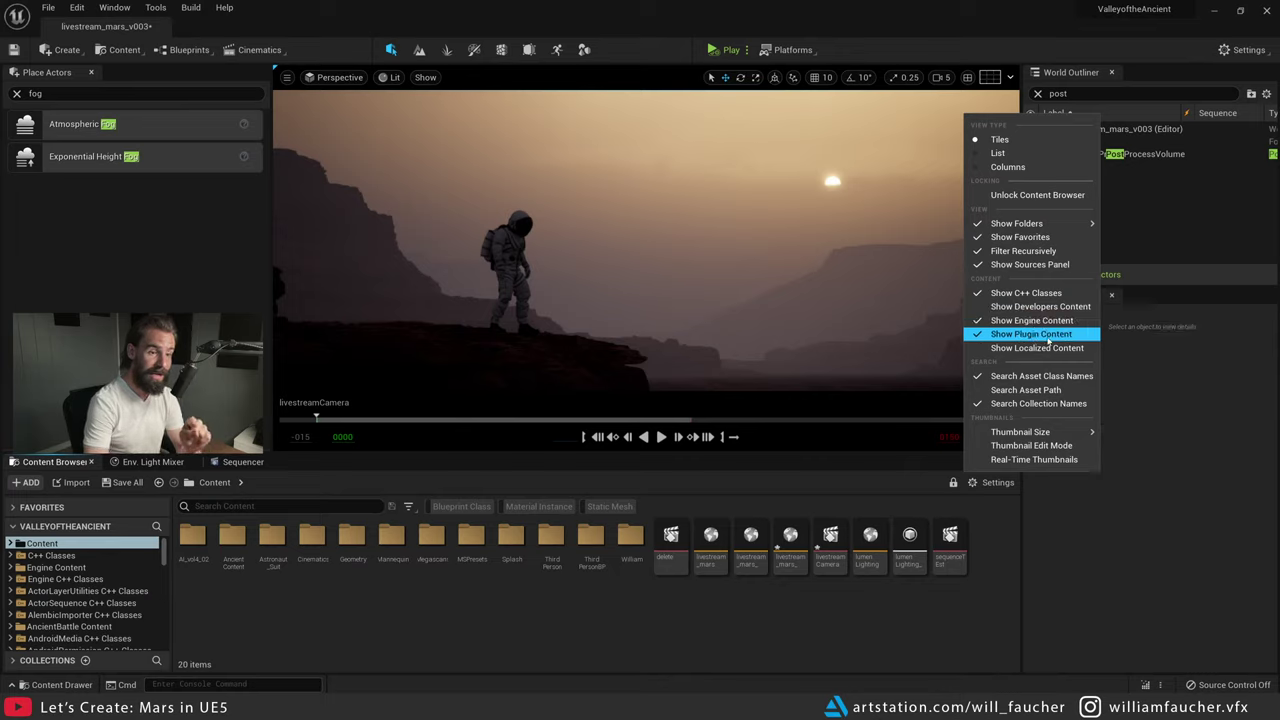
click(997, 551)
- Open the Blueprints folder inside Volumetrics Content > Tools > CloudCompositing
drag(164, 551, 166, 555)
scroll(160, 560, down, 10)
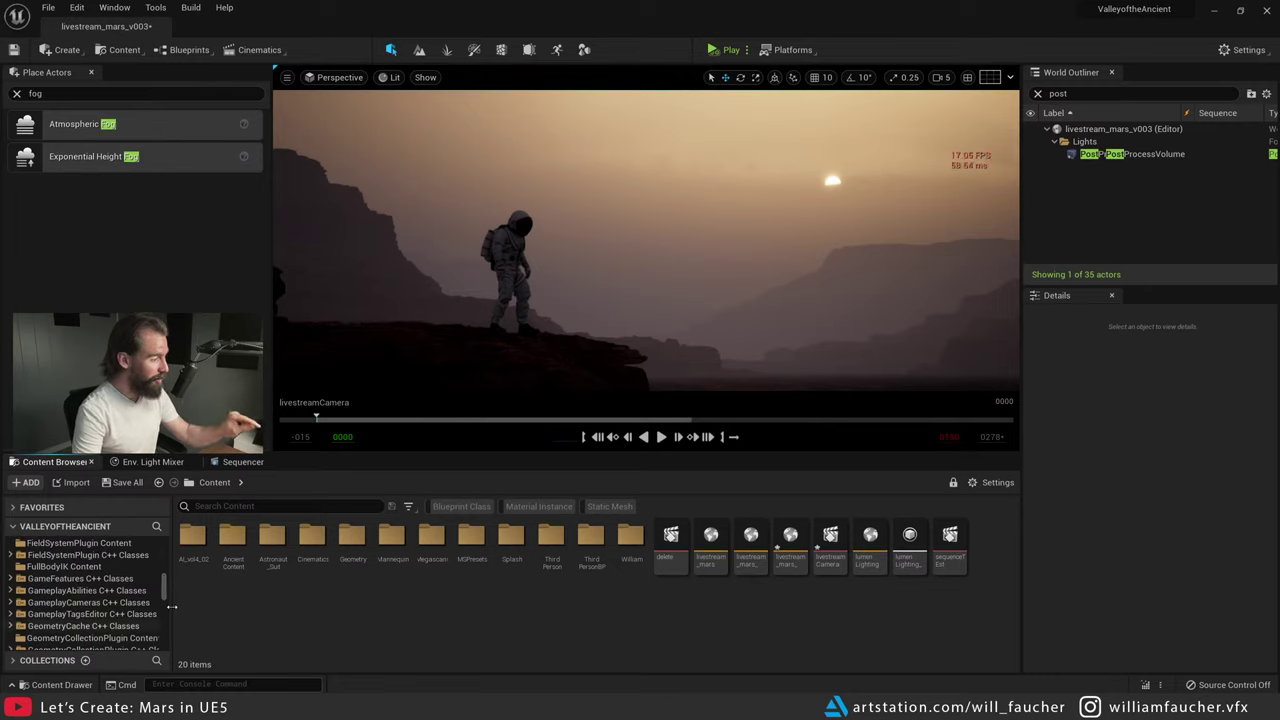
drag(166, 582, 164, 632)
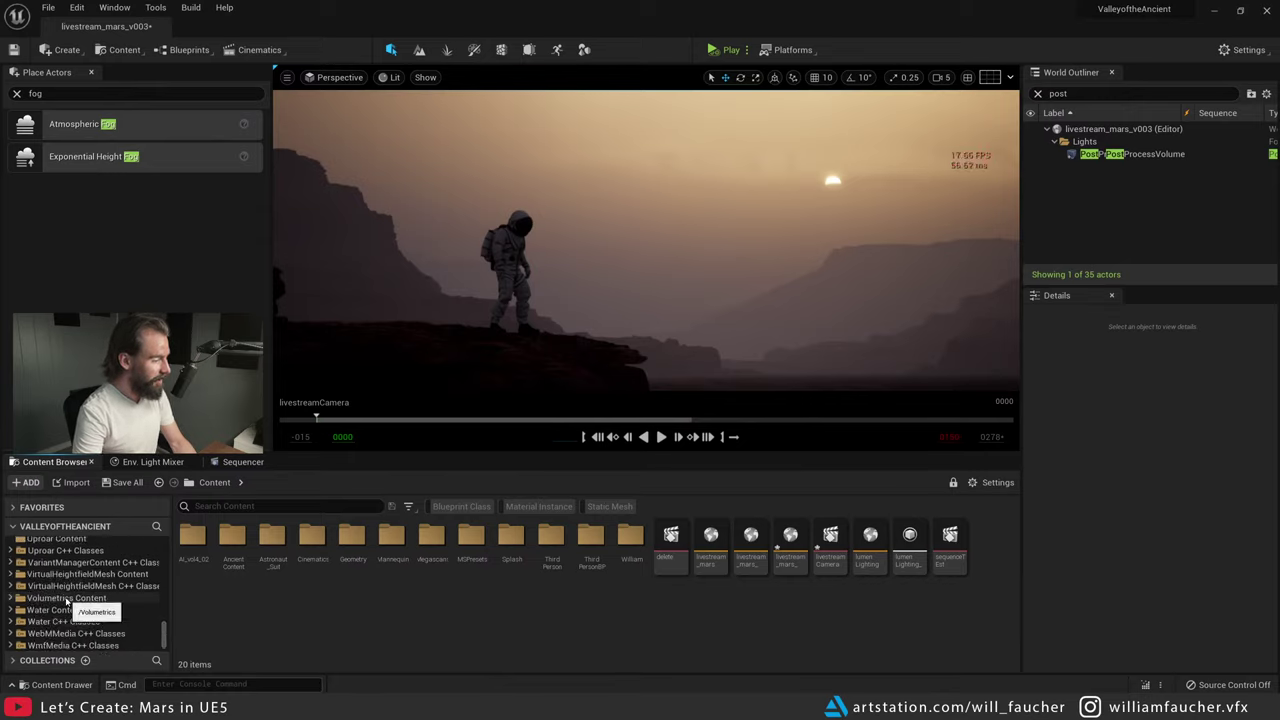
click(70, 598)
double_click(232, 535)
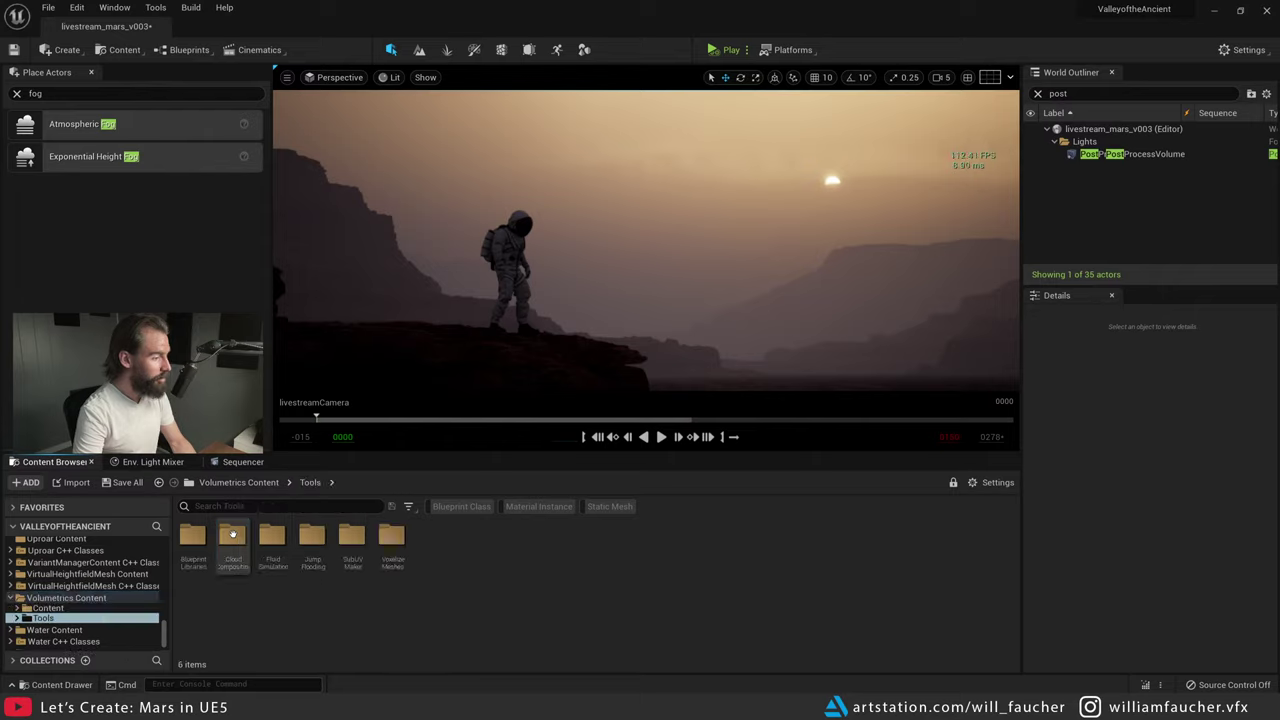
double_click(232, 535)
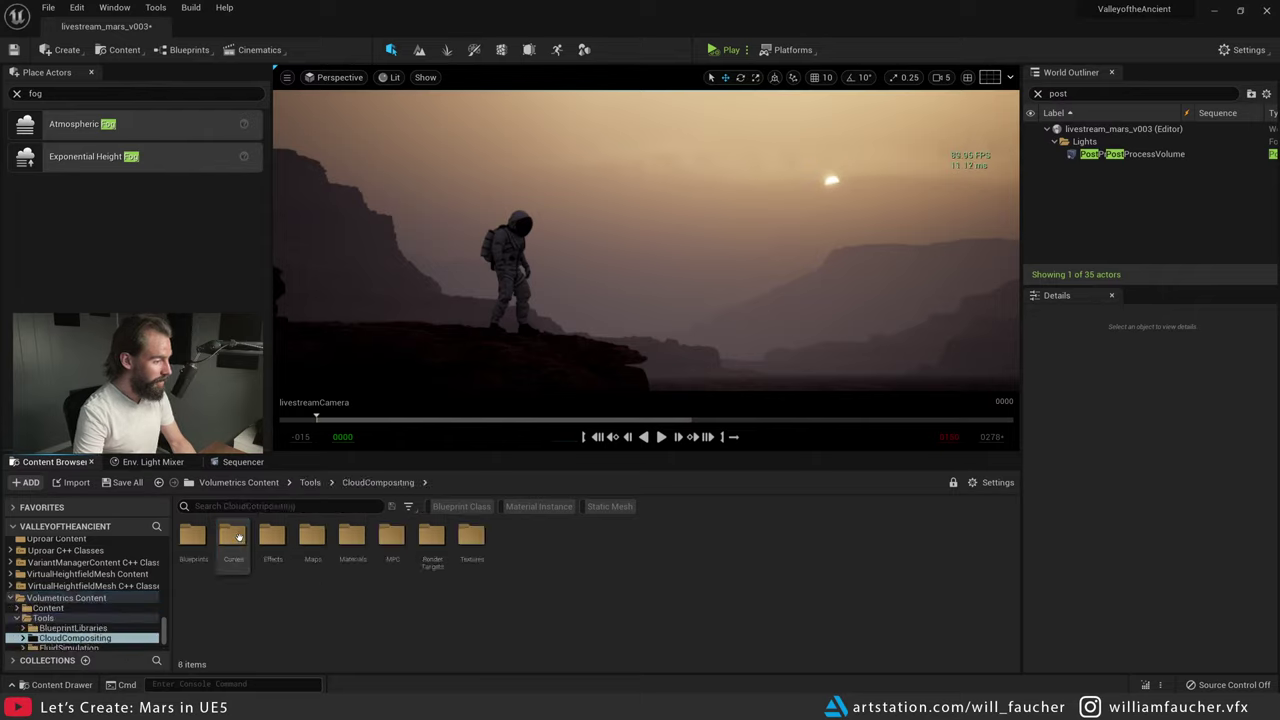
double_click(193, 533)
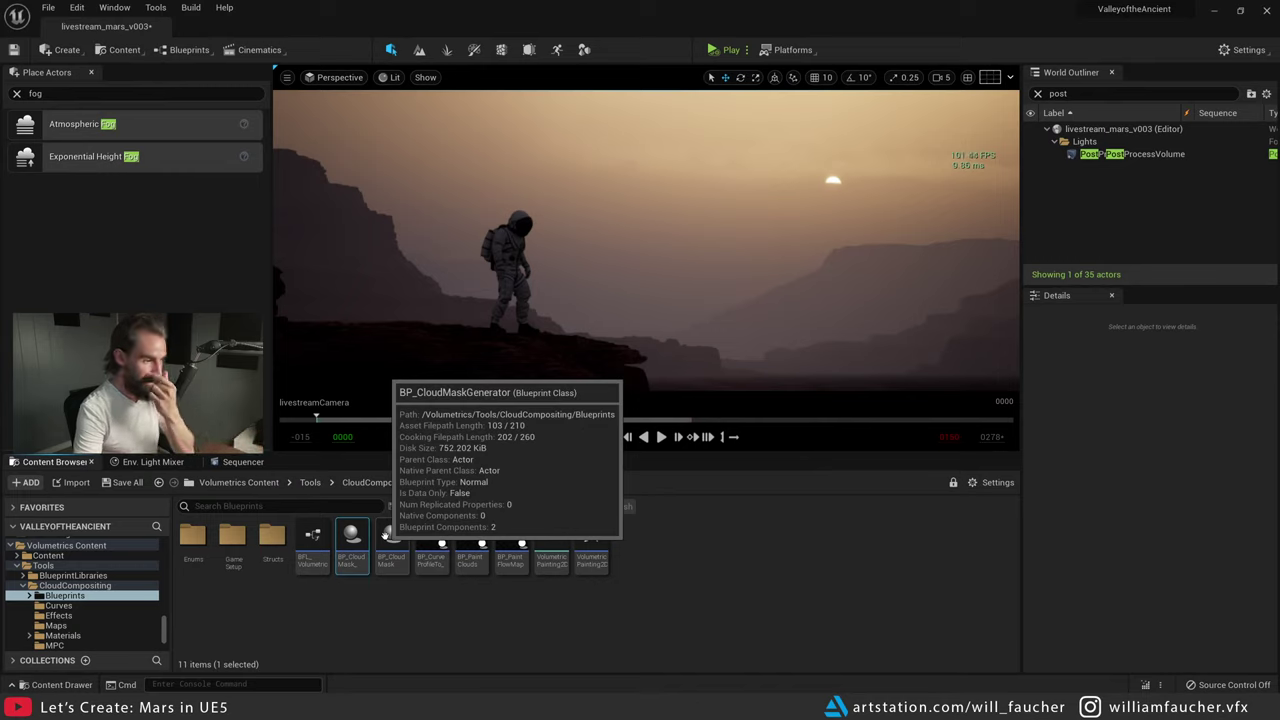
- Set the Content Browser's thumbnail size to Medium
click(1003, 485)
mouse_move(1025, 433)
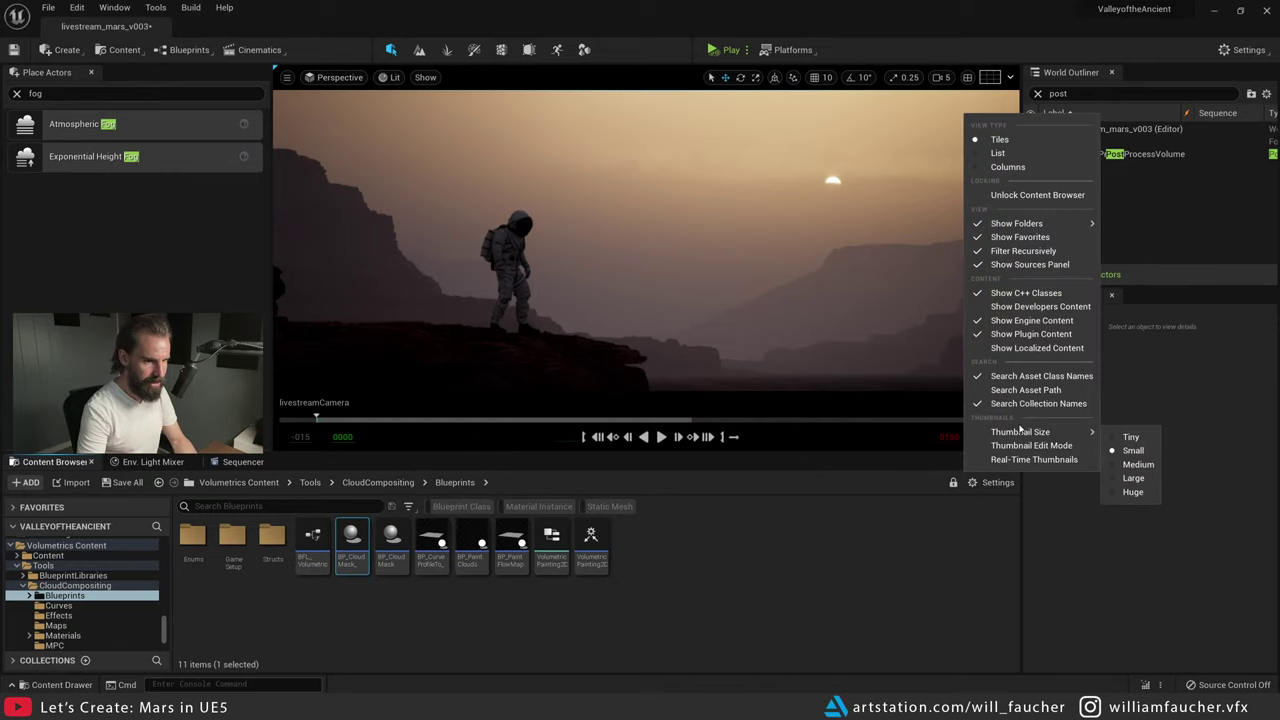
click(1136, 466)
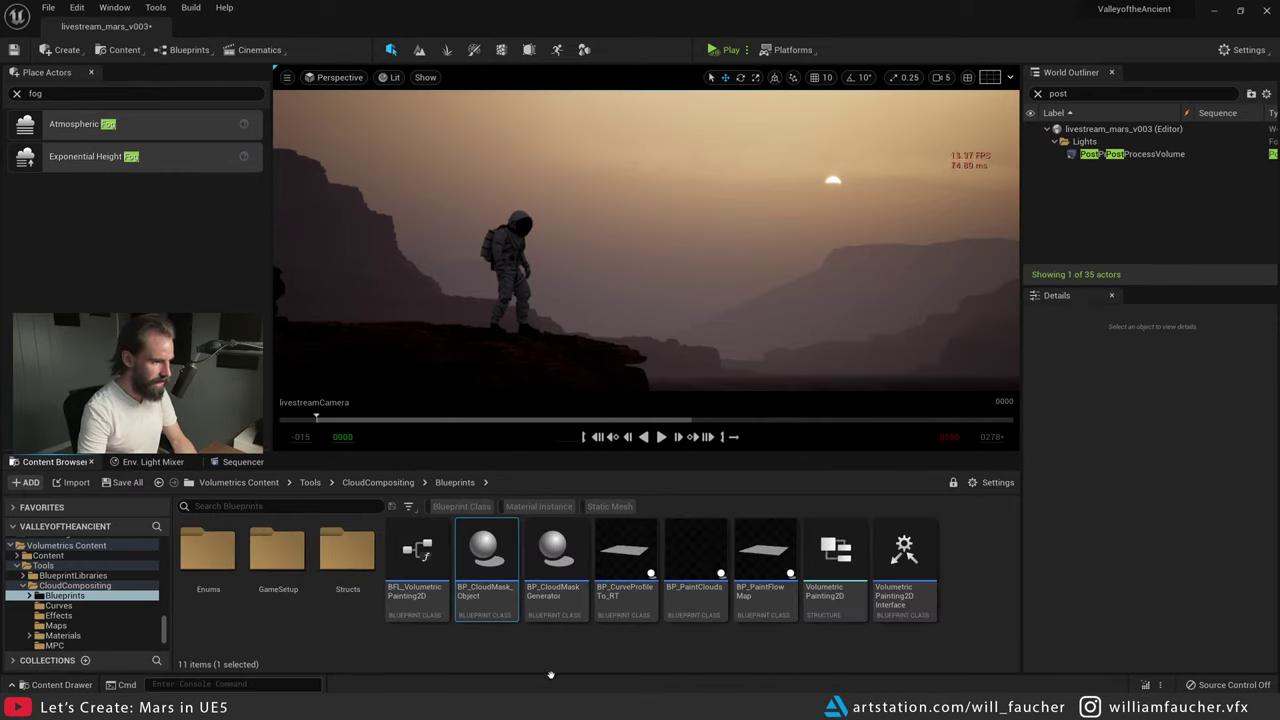
- Place BP_CloudMask_Object and BP_CloudMaskGenerator together in the level and clear the World Outliner search filter
ctrl+click(557, 575)
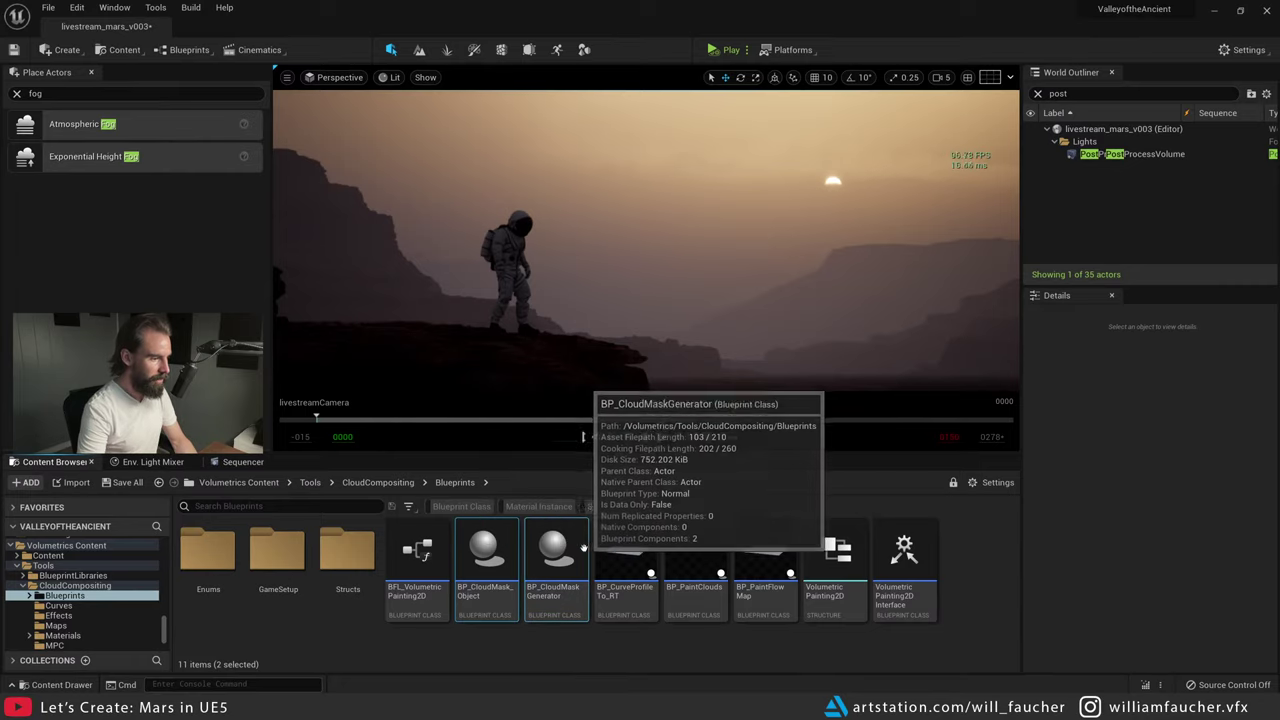
drag(686, 374, 687, 378)
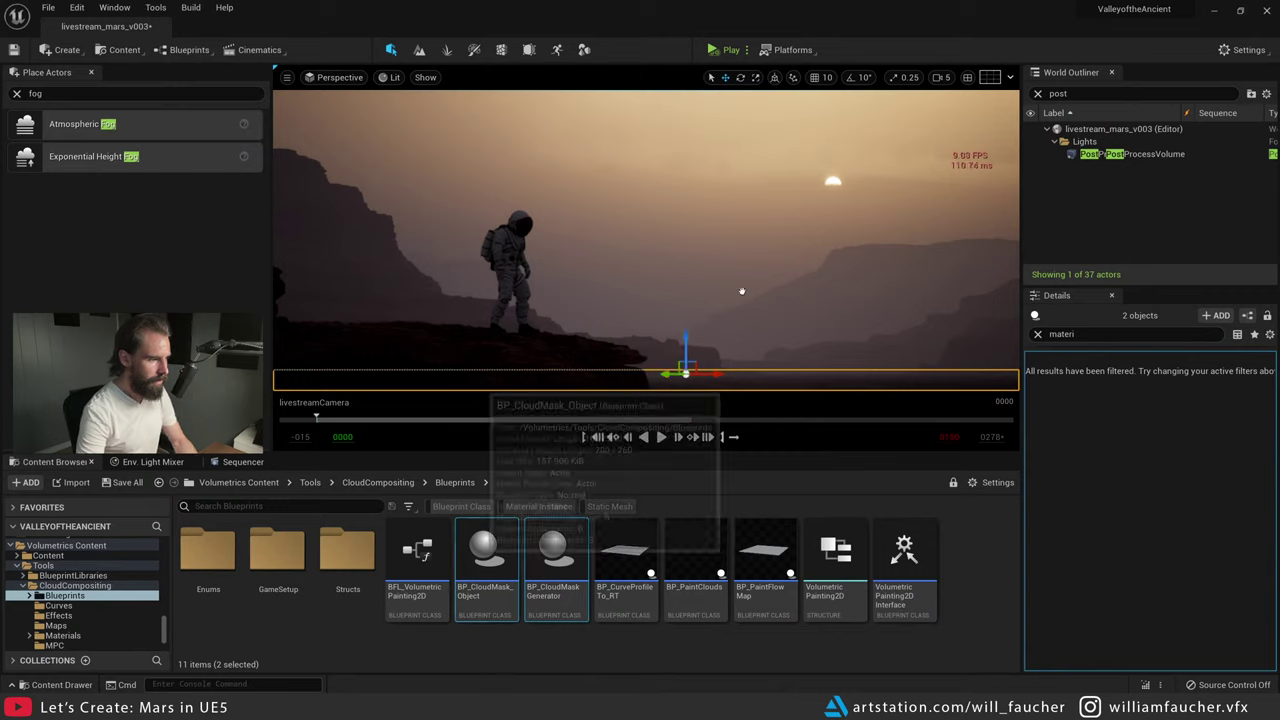
click(1037, 93)
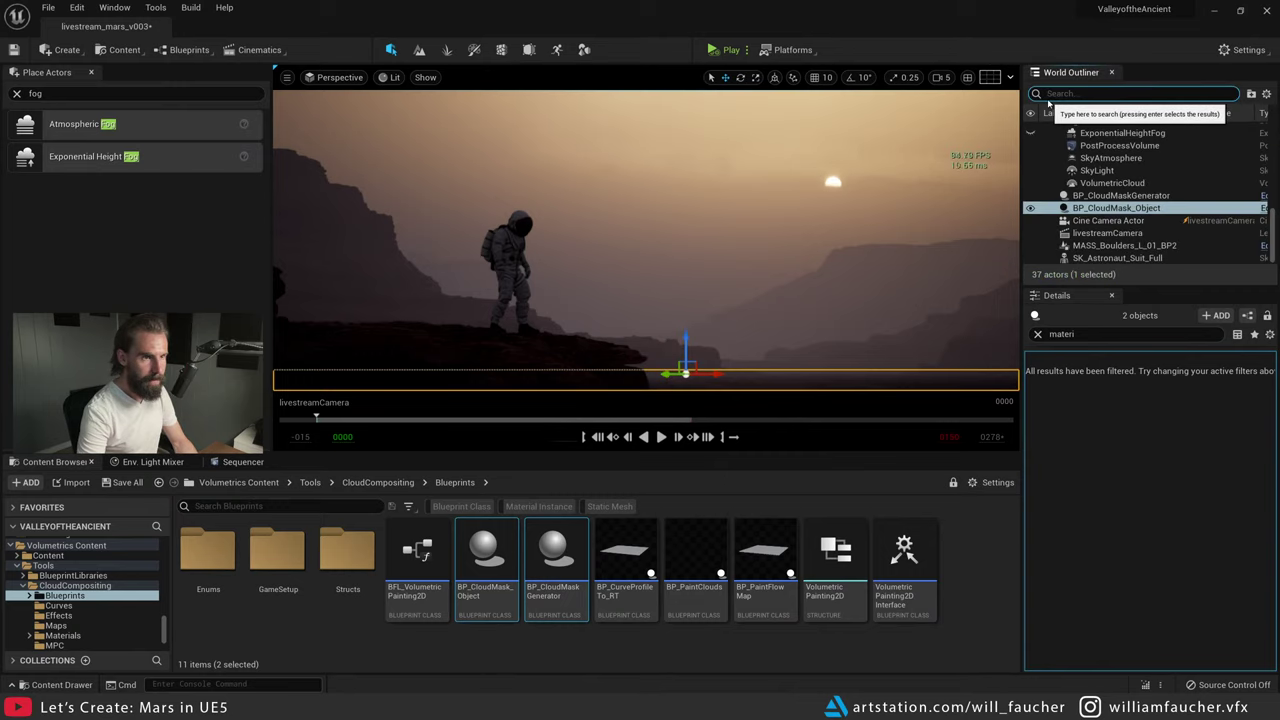
- Raise BP_CloudMask_Object, scale it up uniformly to about 4.18, and focus the viewport on it
click(1116, 207)
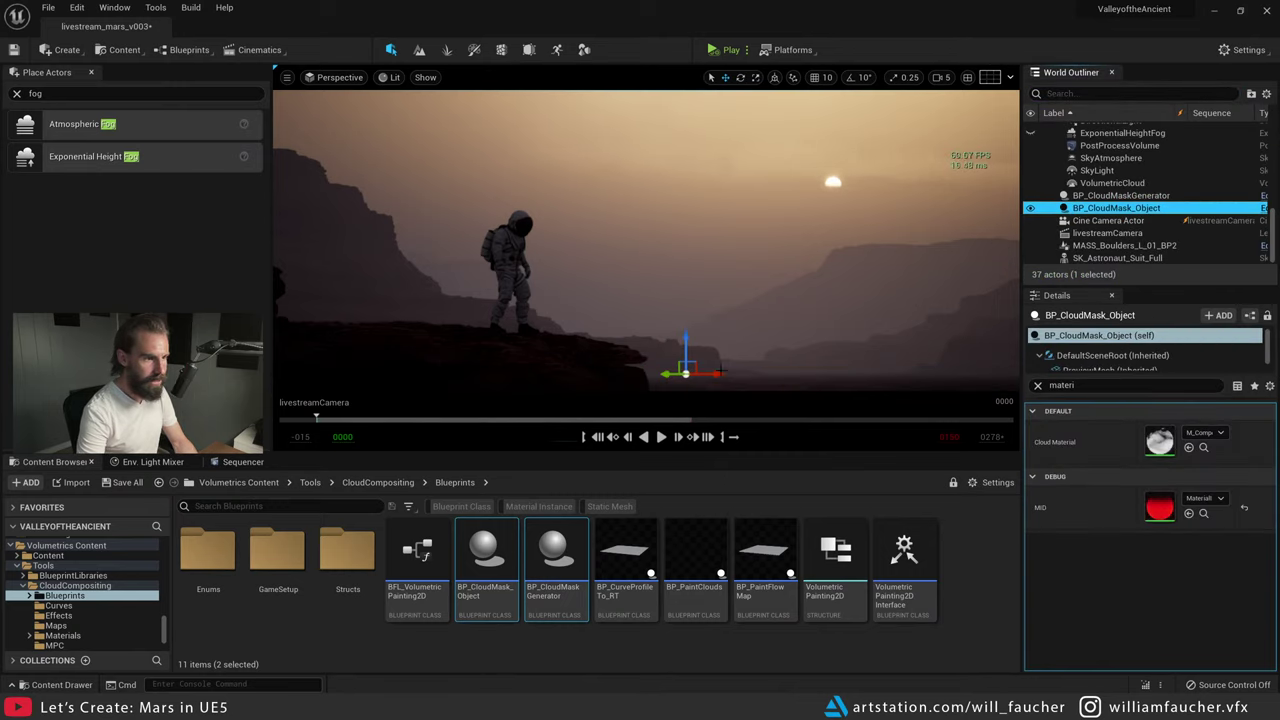
drag(688, 365, 690, 364)
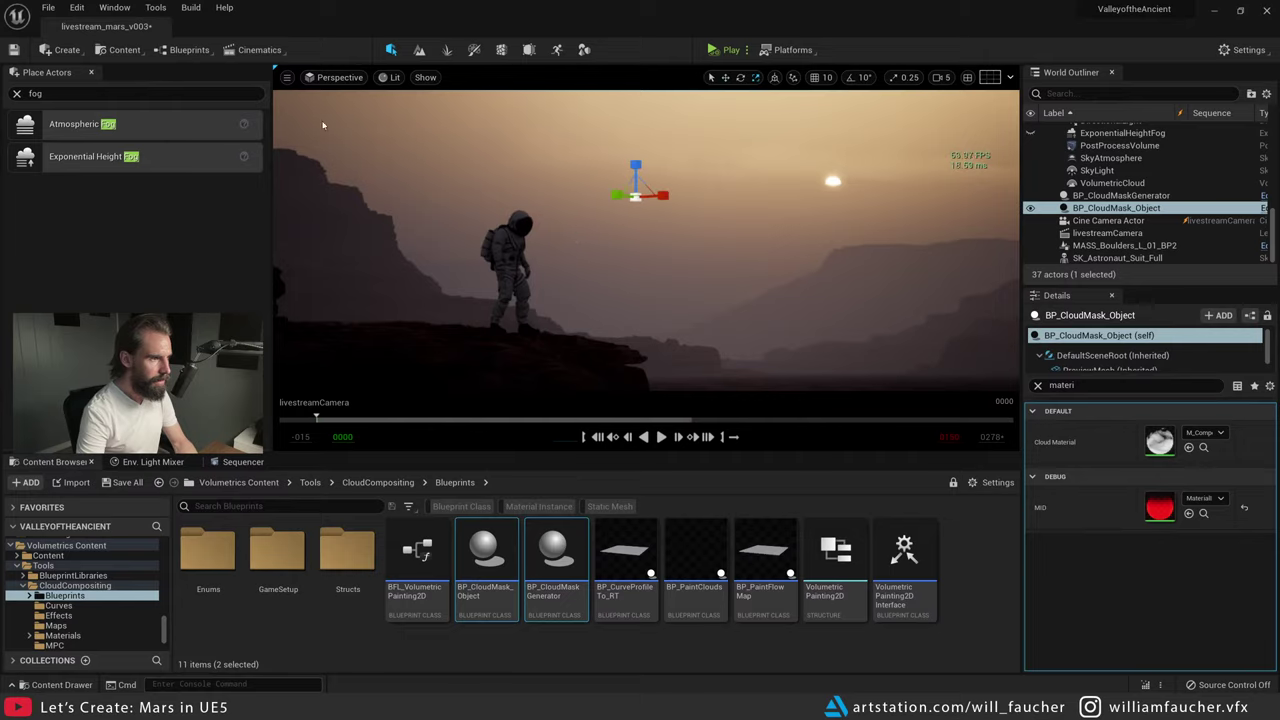
right_drag(442, 174, 420, 120)
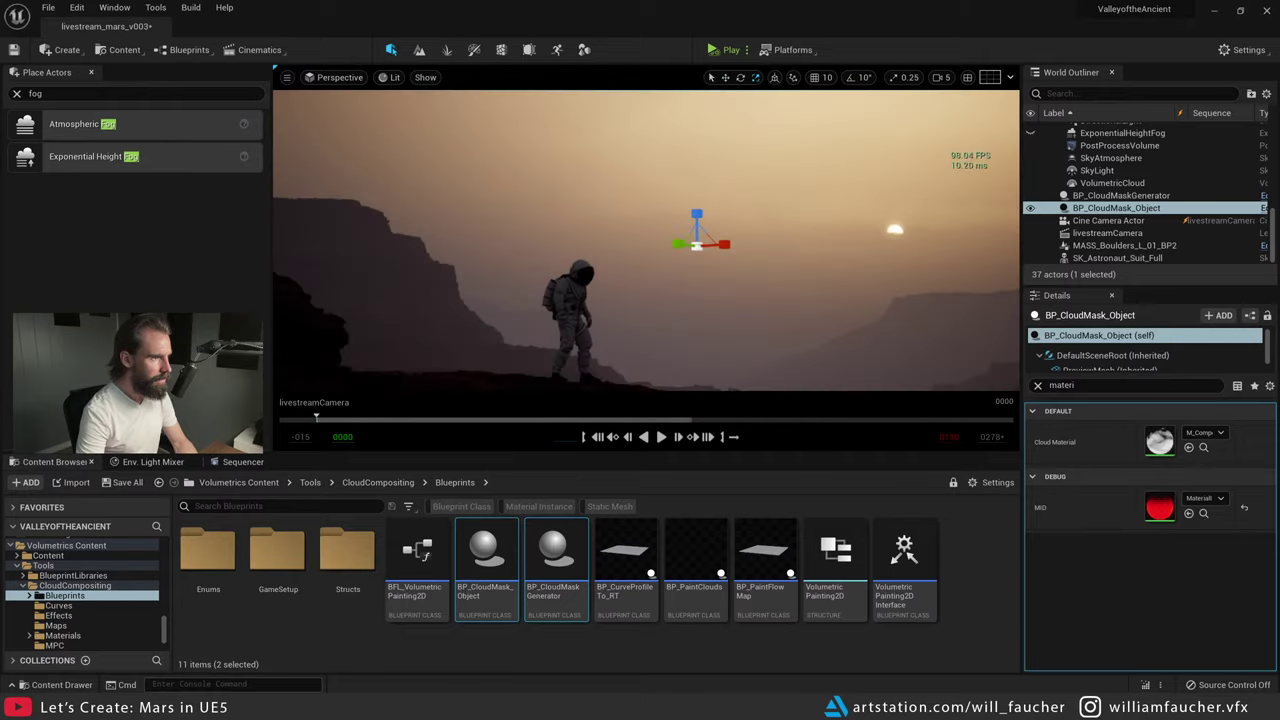
key(f)
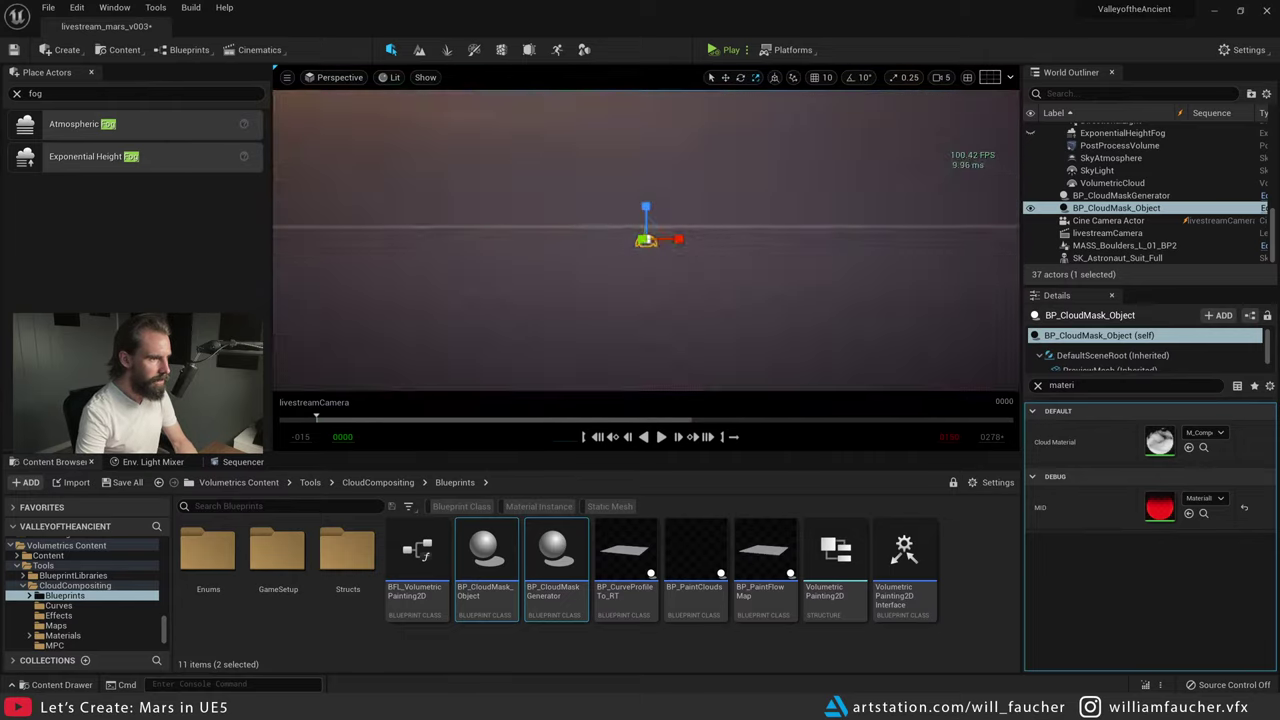
- Set the viewport camera speed to 8 and inspect the area around BP_CloudMask_Object
click(941, 77)
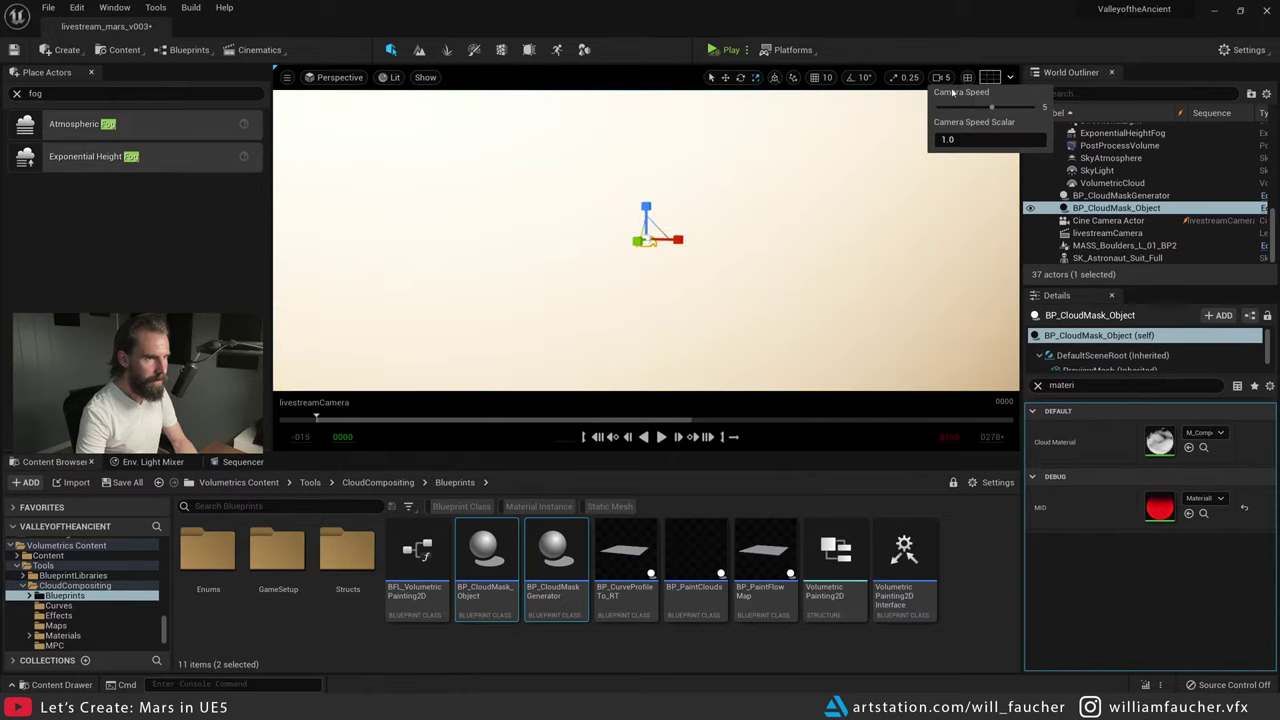
click(1039, 107)
mouse_move(944, 360)
right_down()
mouse_move(907, 386)
mouse_move(954, 380)
right_up()
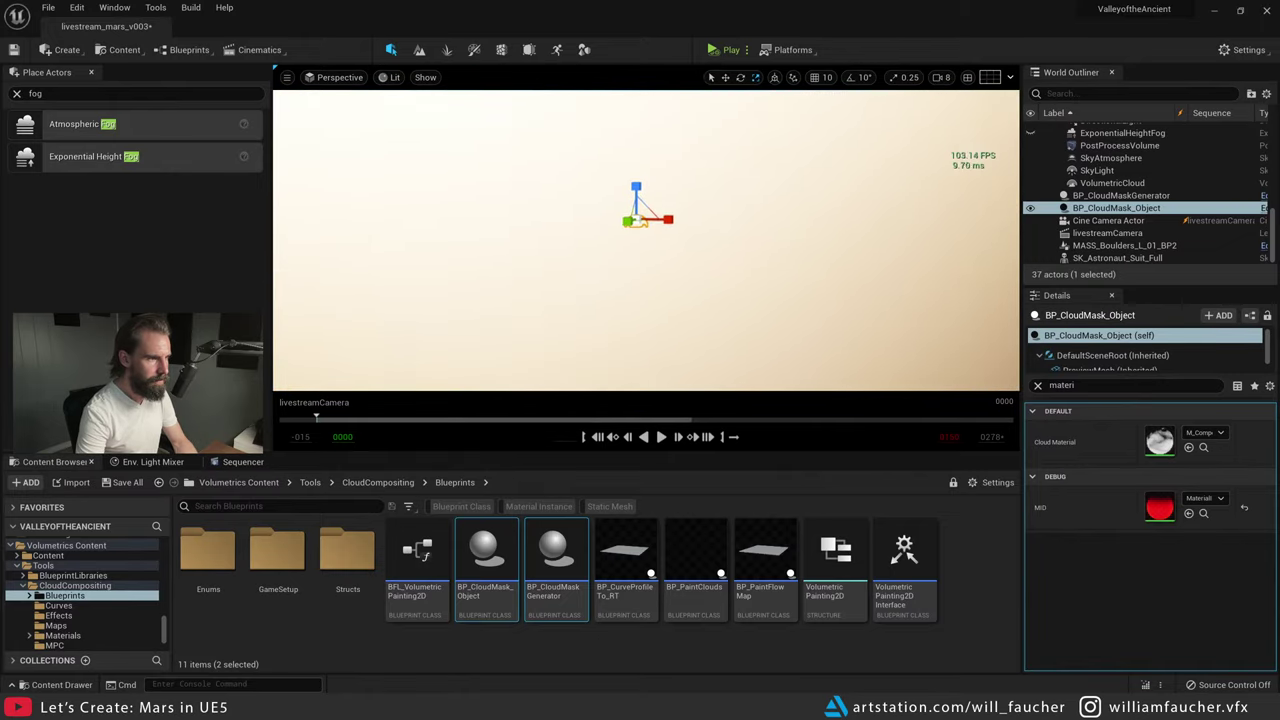
right_drag(646, 240, 580, 240)
key(f)
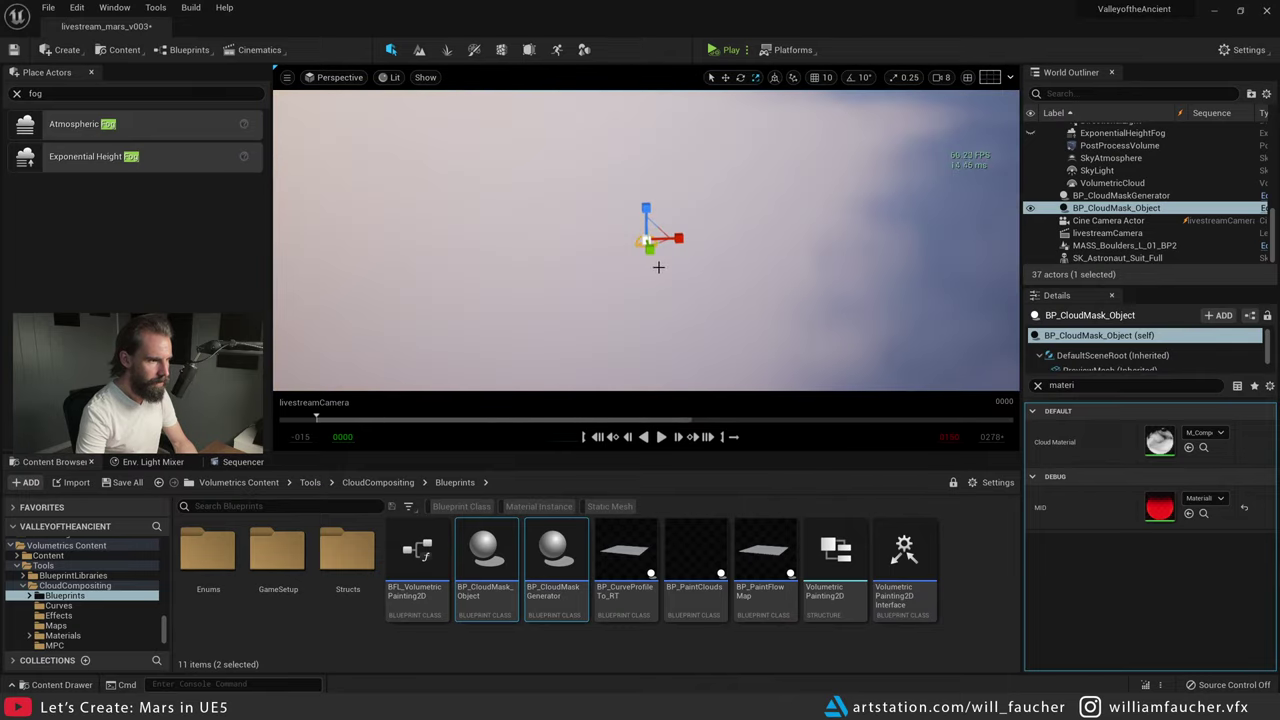
alt+drag(657, 266, 580, 258)
alt+drag(786, 236, 750, 266)
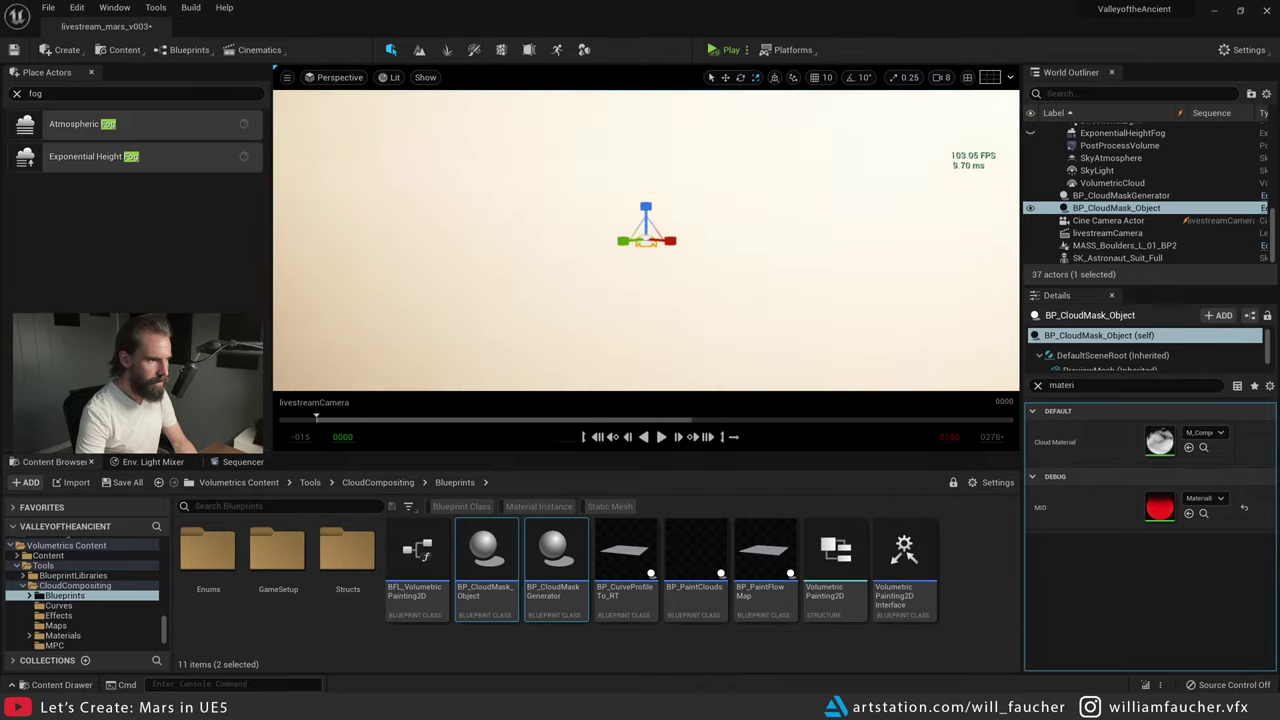
key(w)
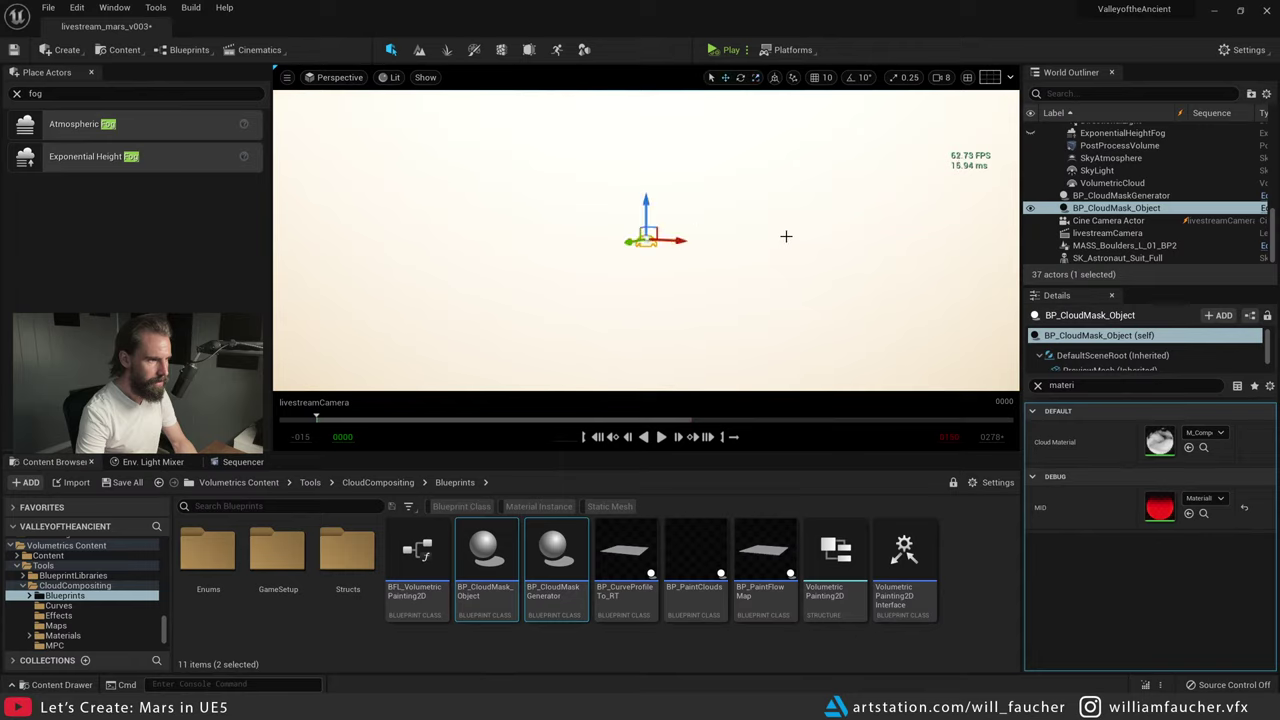
- Clear the Details filter and reset BP_CloudMask_Object's location to its default
click(1038, 386)
click(1095, 417)
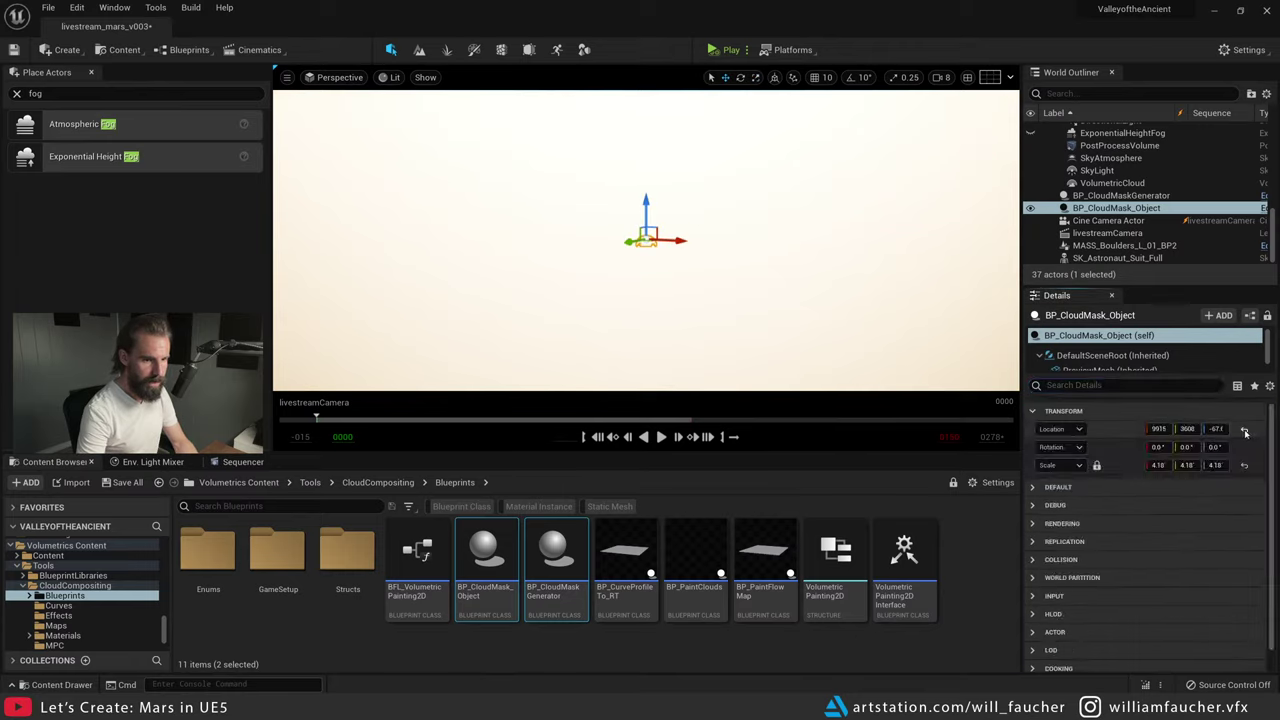
click(1245, 430)
- Check the Cine Camera Actor view, leave it, and raise BP_CloudMask_Object above the landscape to about Y -124, Z 3272
click(241, 462)
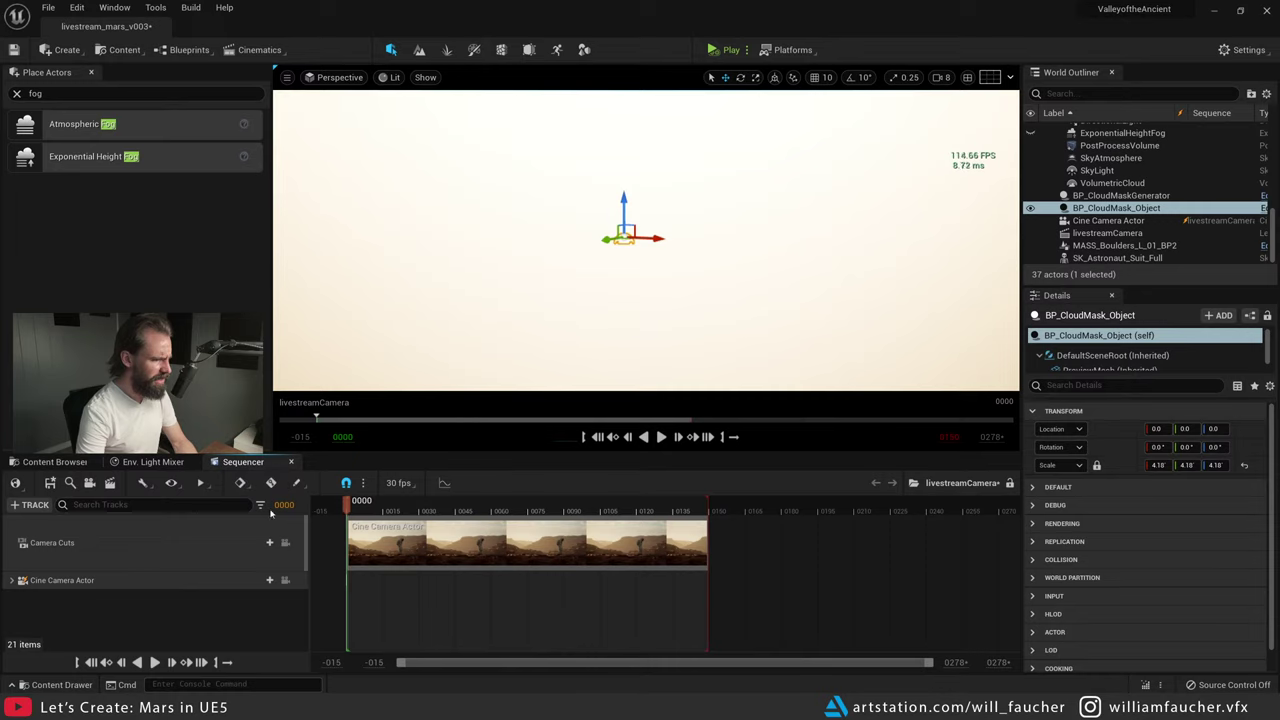
click(285, 580)
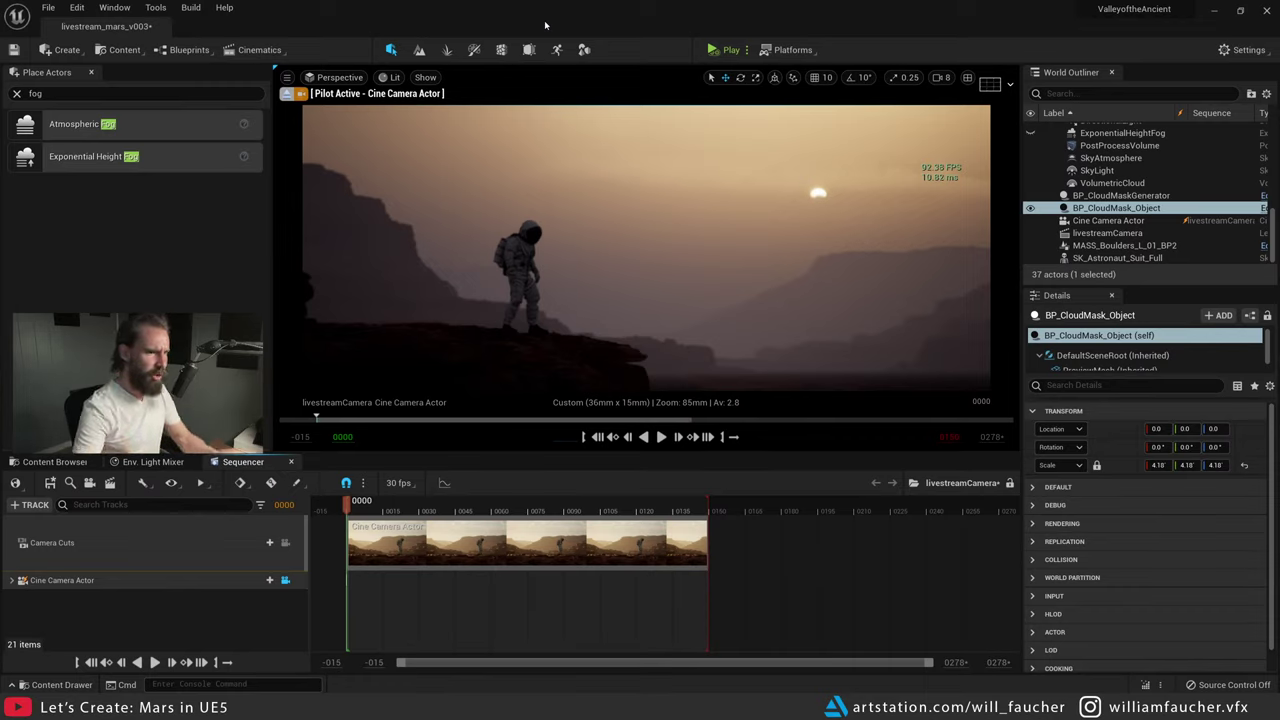
click(288, 94)
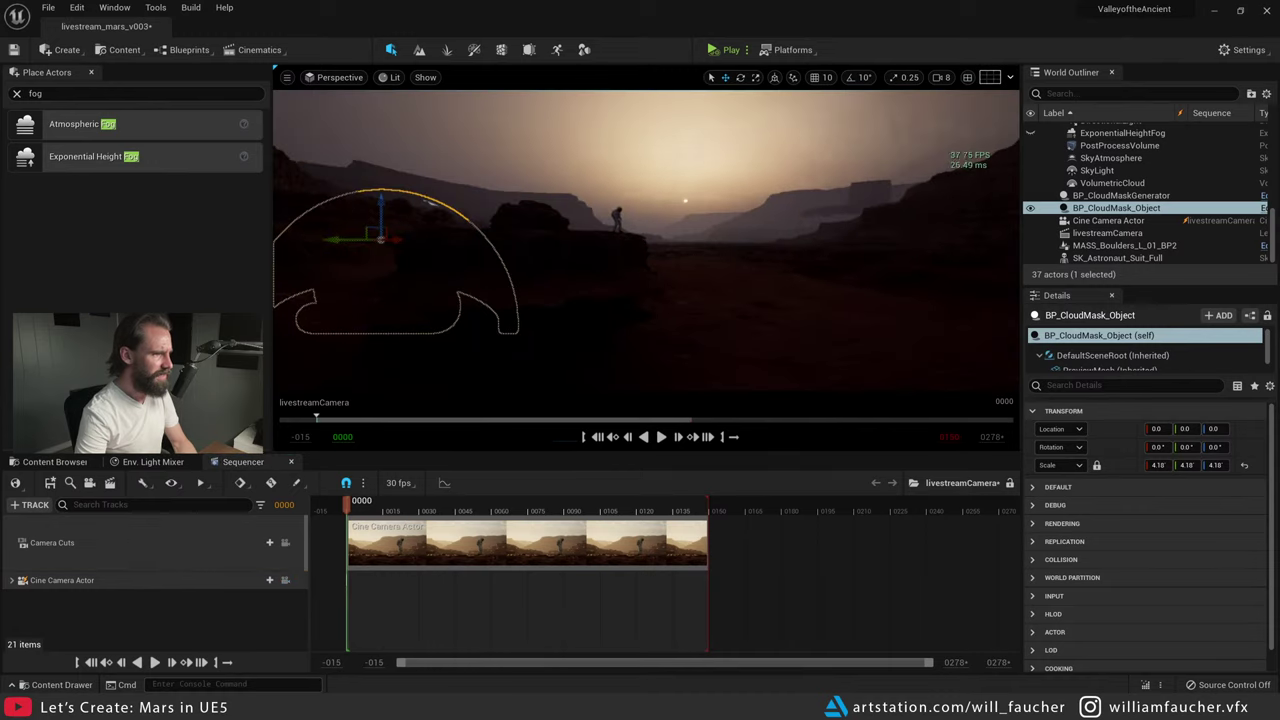
scroll(686, 250, down, 5)
right_click(687, 250)
right_drag(687, 250, 666, 305)
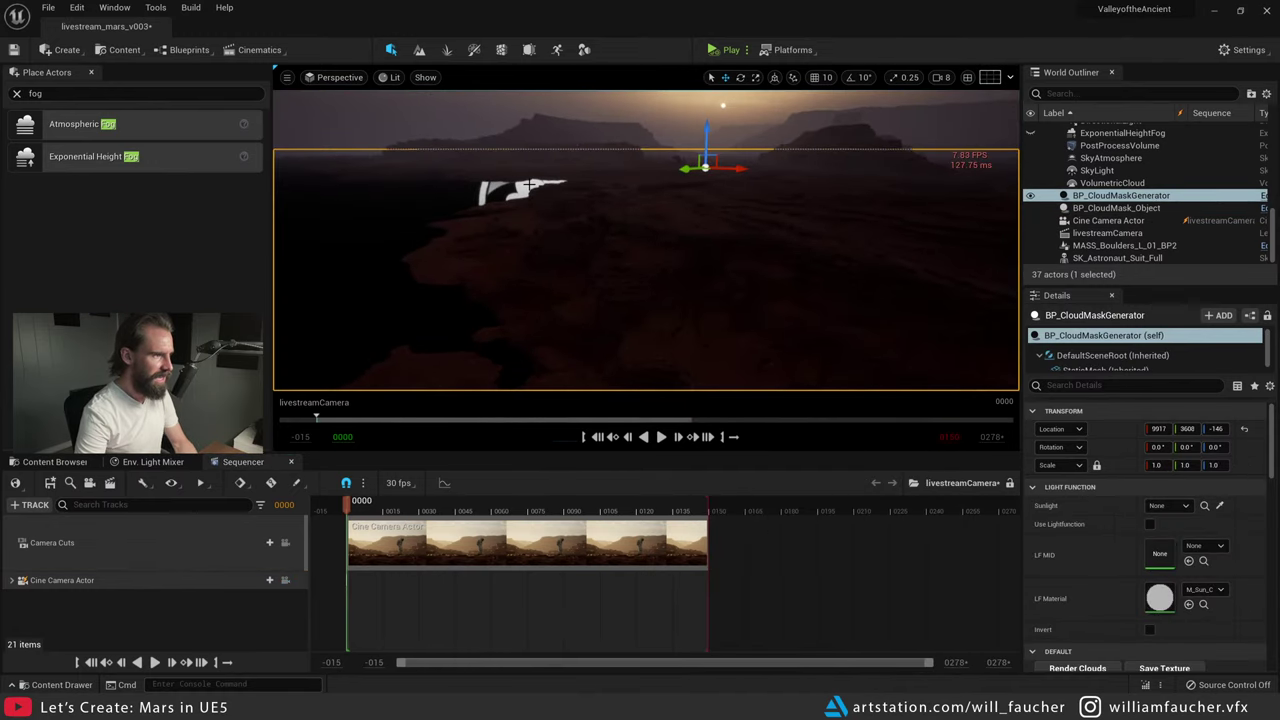
click(1116, 207)
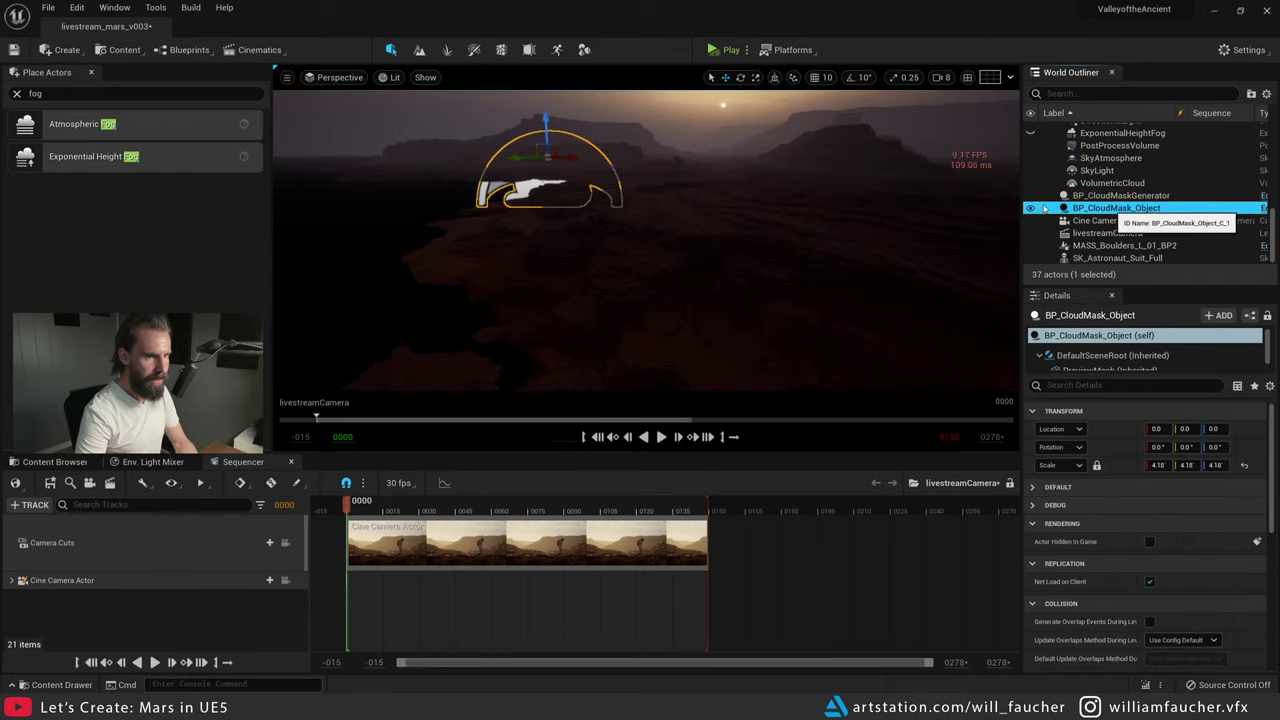
drag(532, 151, 688, 96)
- Pilot the Cine Camera Actor and shift BP_CloudMask_Object to about X -110, Y -269 within the shot
click(285, 580)
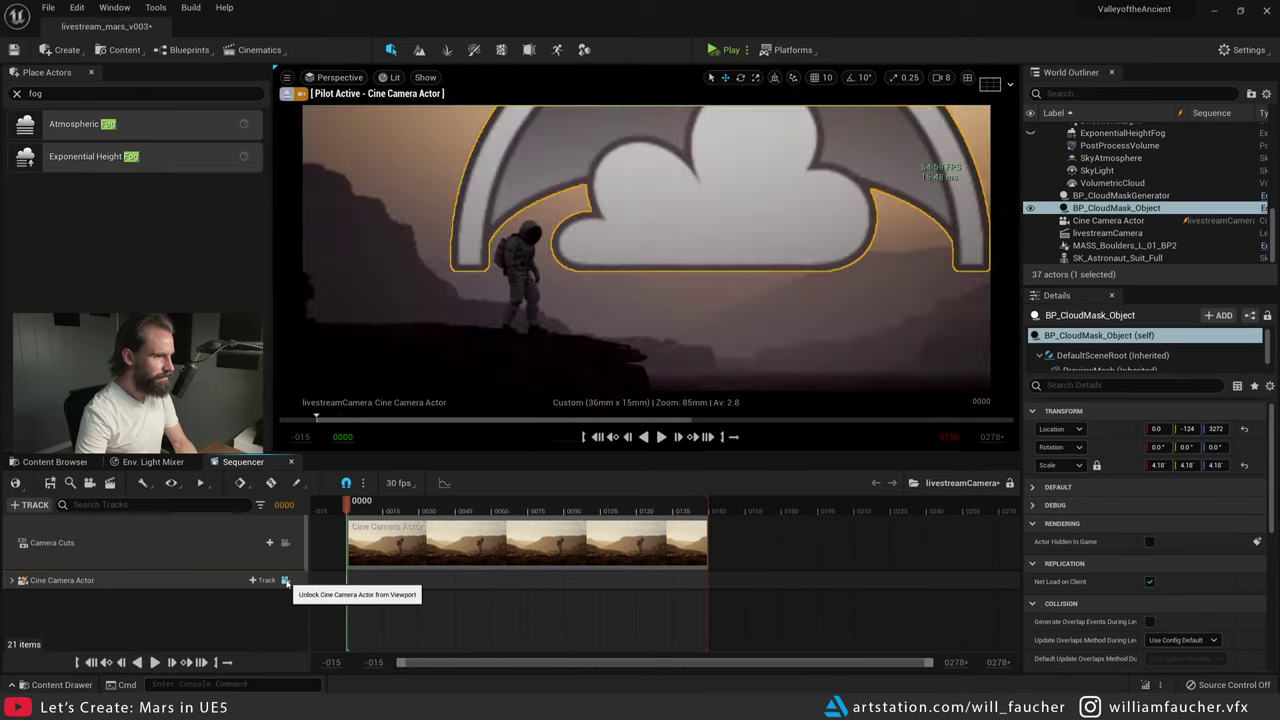
right_drag(746, 163, 801, 72)
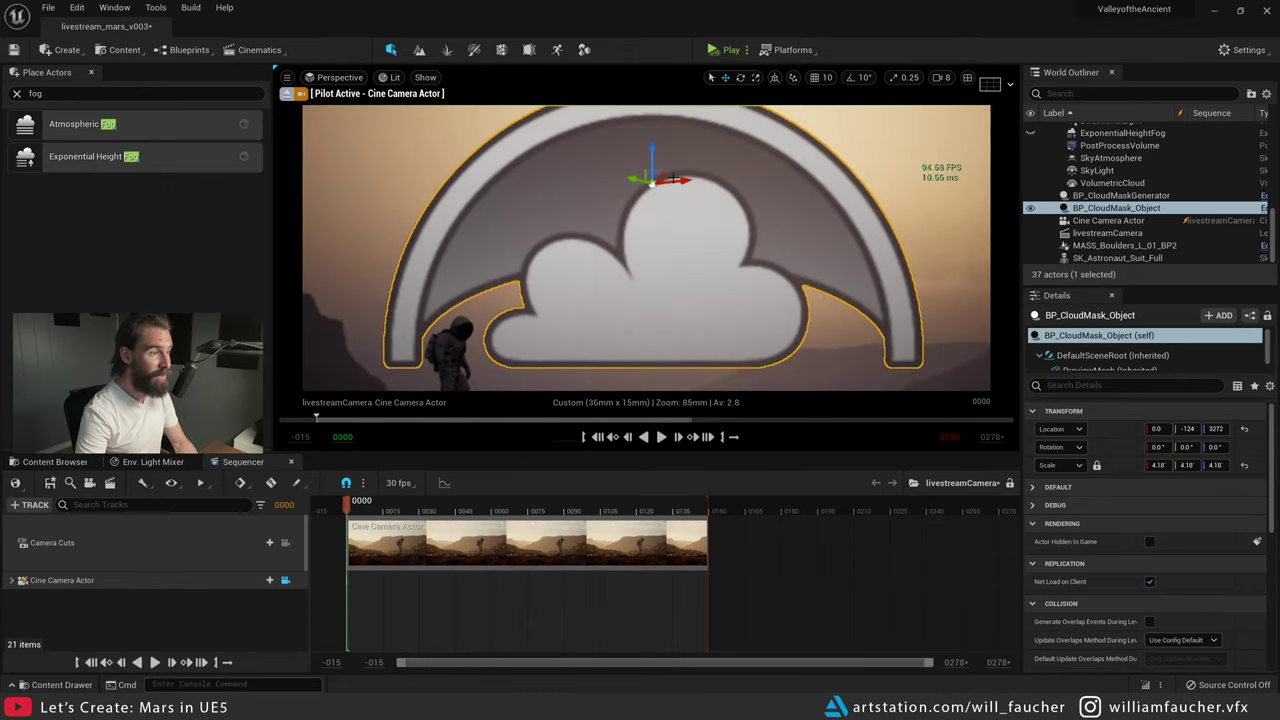
drag(657, 181, 607, 279)
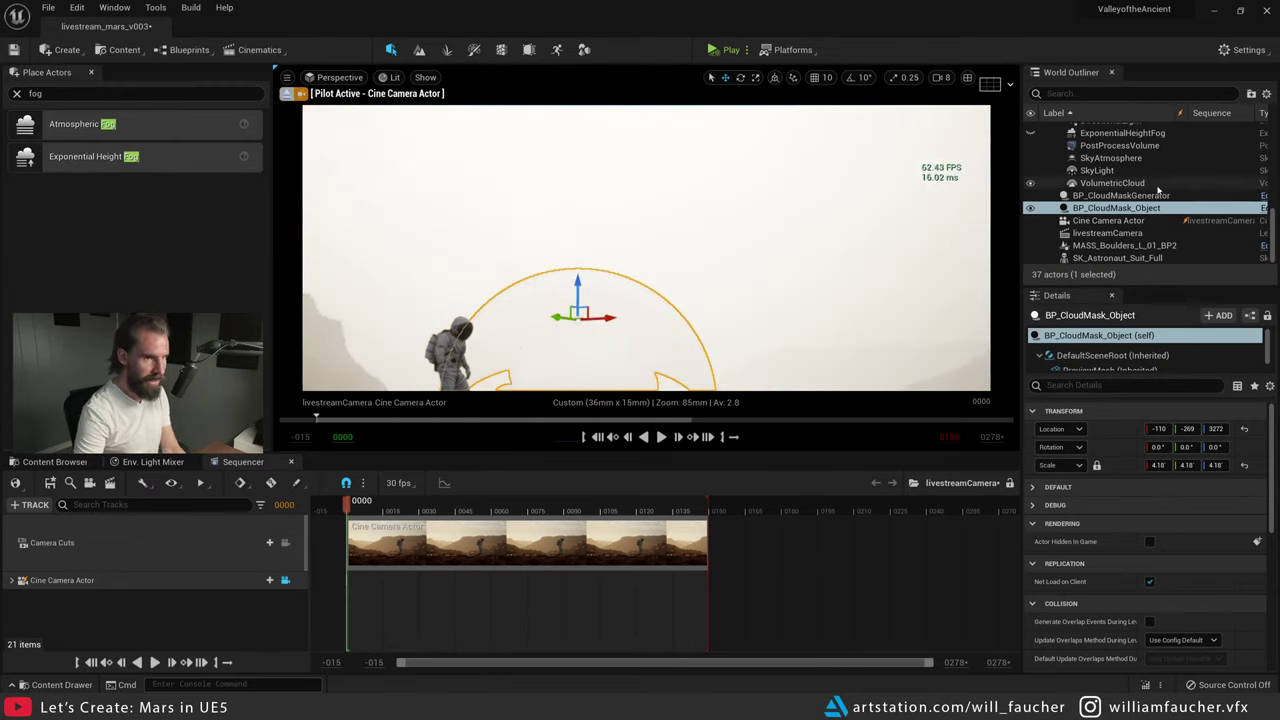
- Reset the Mie Scattering Scale of SkyAtmosphere to its default value
click(1108, 159)
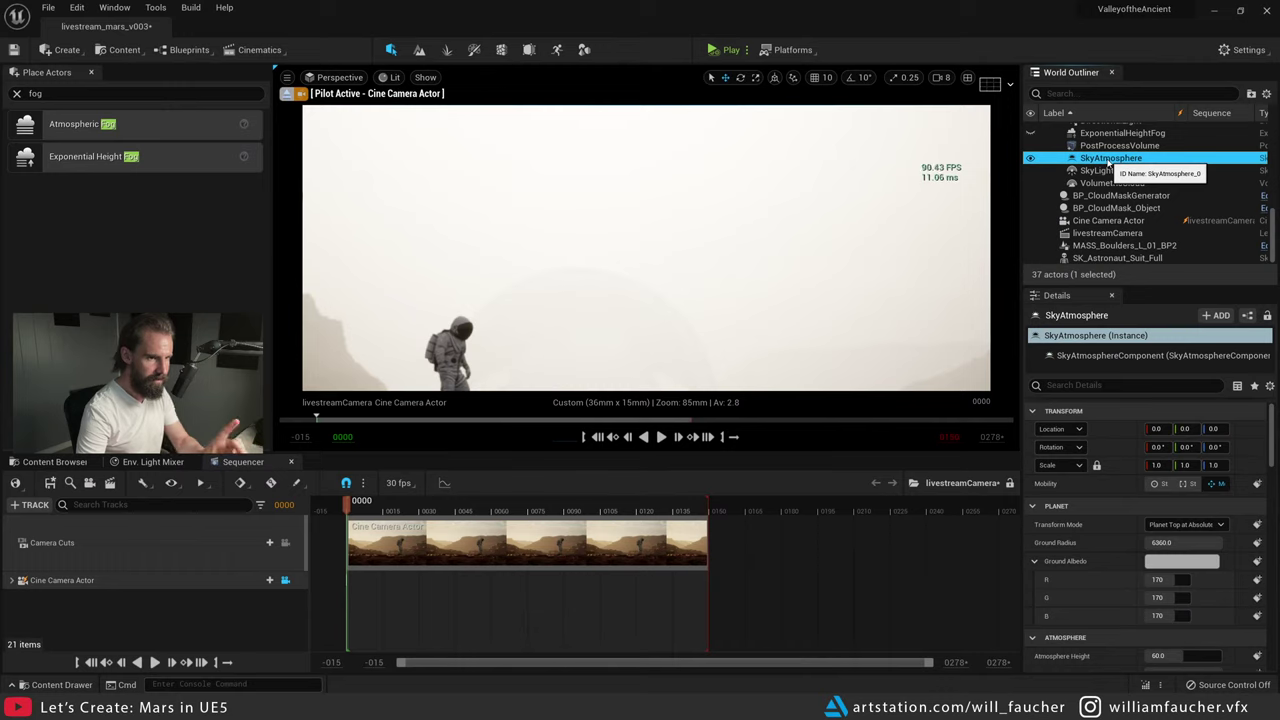
scroll(1160, 520, down, 10)
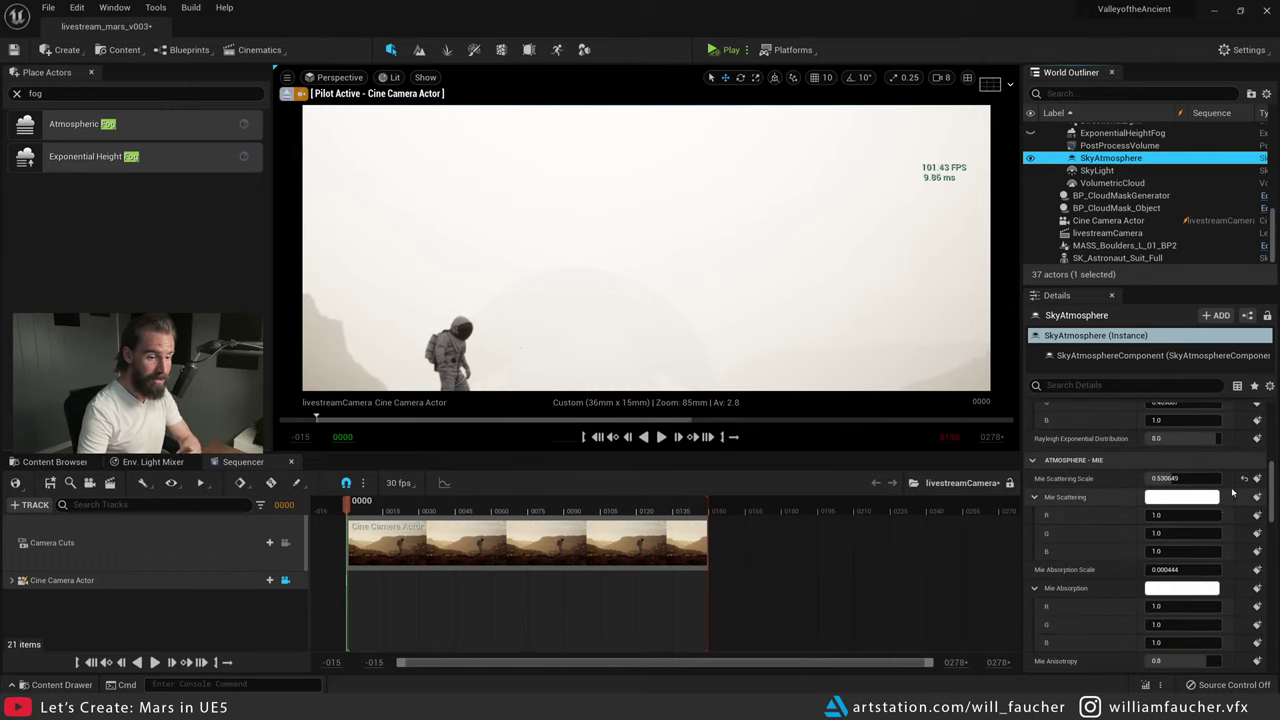
click(1244, 478)
right_drag(831, 244, 764, 242)
- Set the viewport's EV100 exposure to 0
click(423, 77)
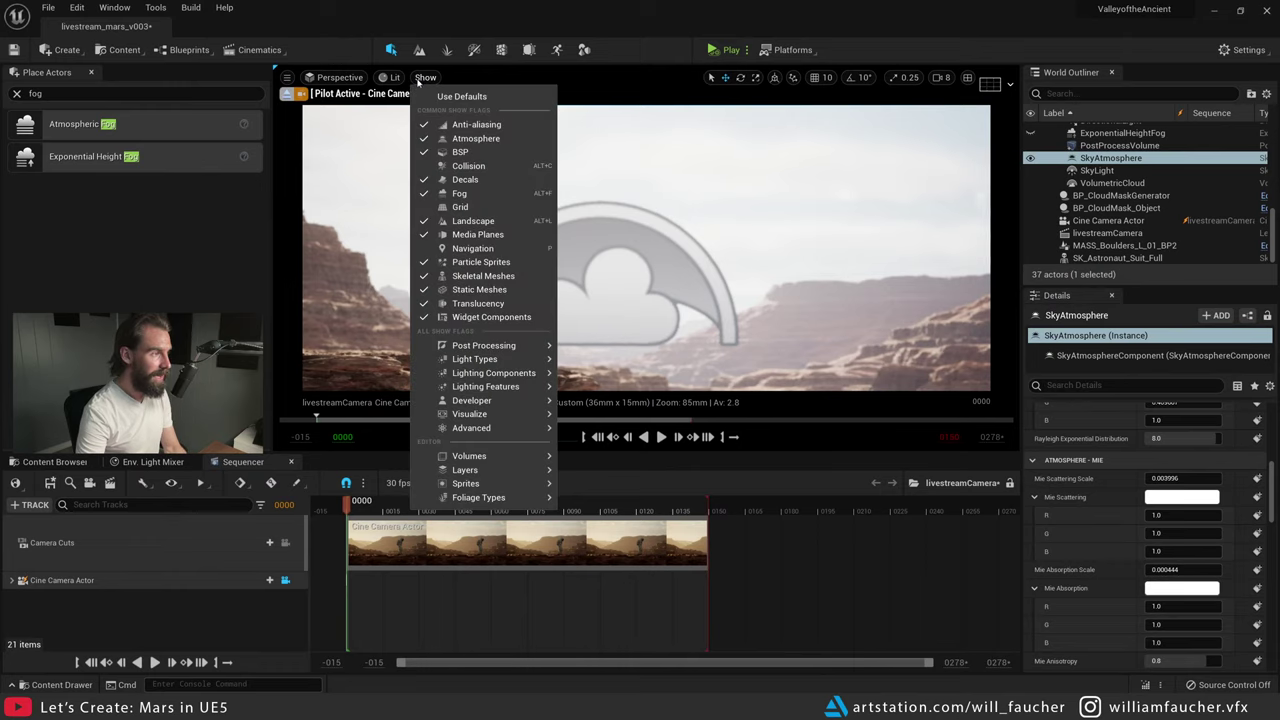
click(418, 78)
click(396, 78)
click(493, 348)
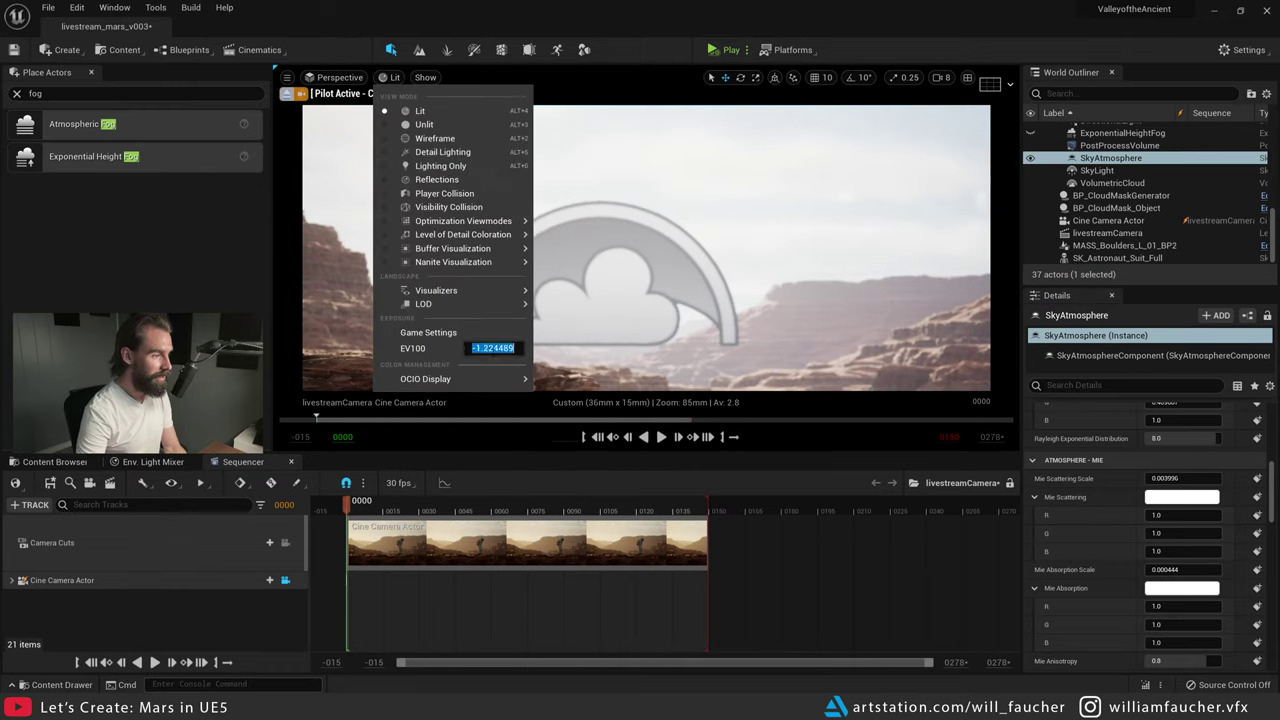
text(0)
key(Return)
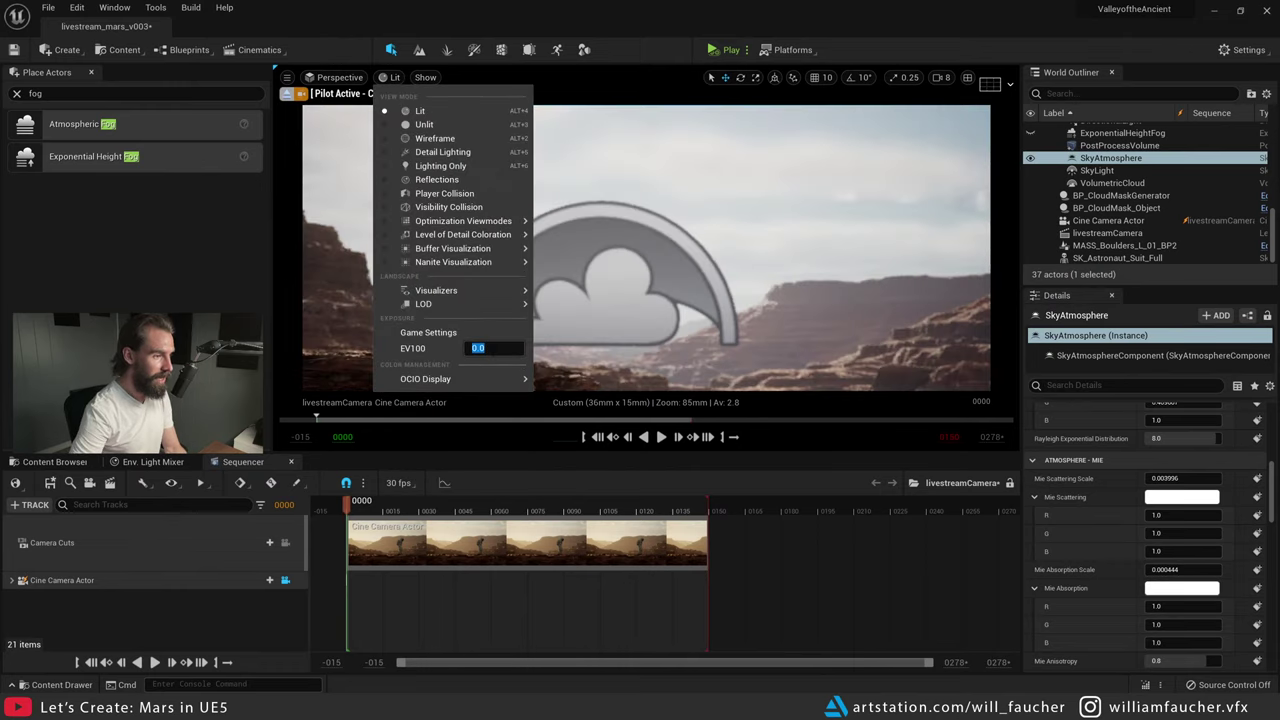
- Raise the cloud mask object in the sky so it sits above the astronaut, and clear the selection
click(667, 239)
click(658, 248)
drag(600, 218, 600, 121)
key(Escape)
- Select VolumetricCloud, show its Cloud Material setting, and open the Volumetrics Content > Content > Sky > Materials folder
click(1098, 184)
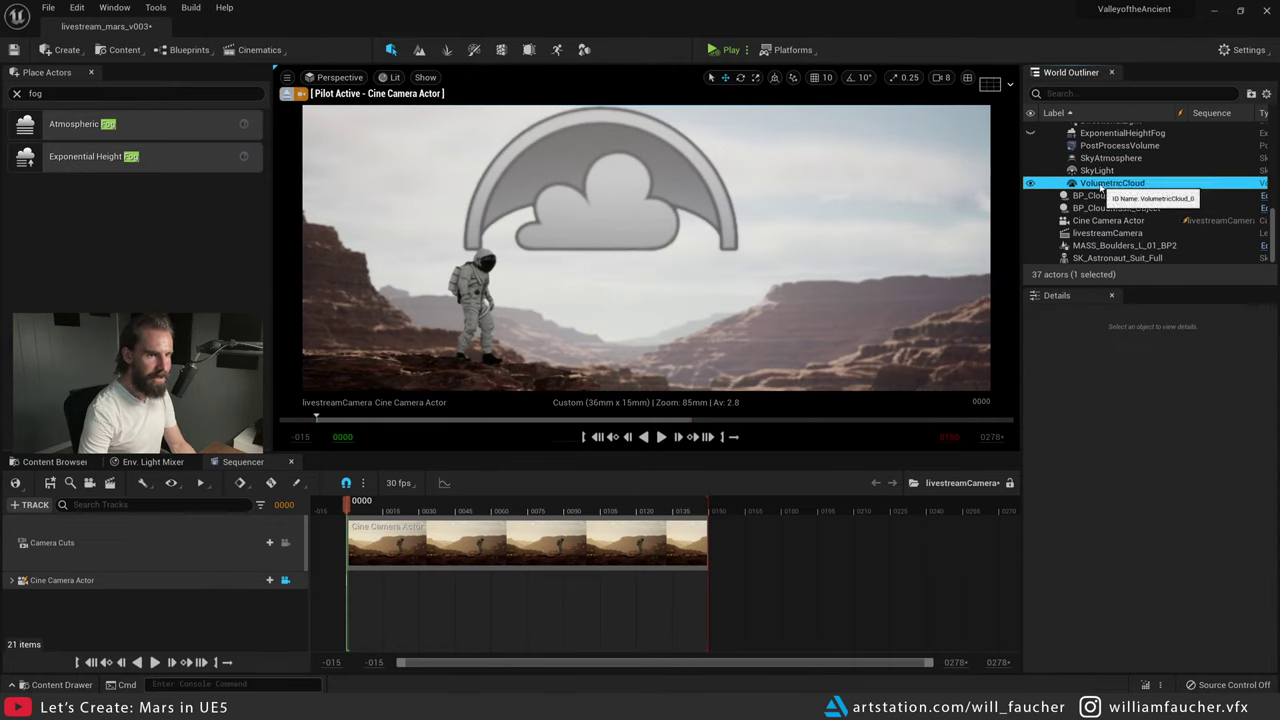
scroll(1150, 520, up, 5)
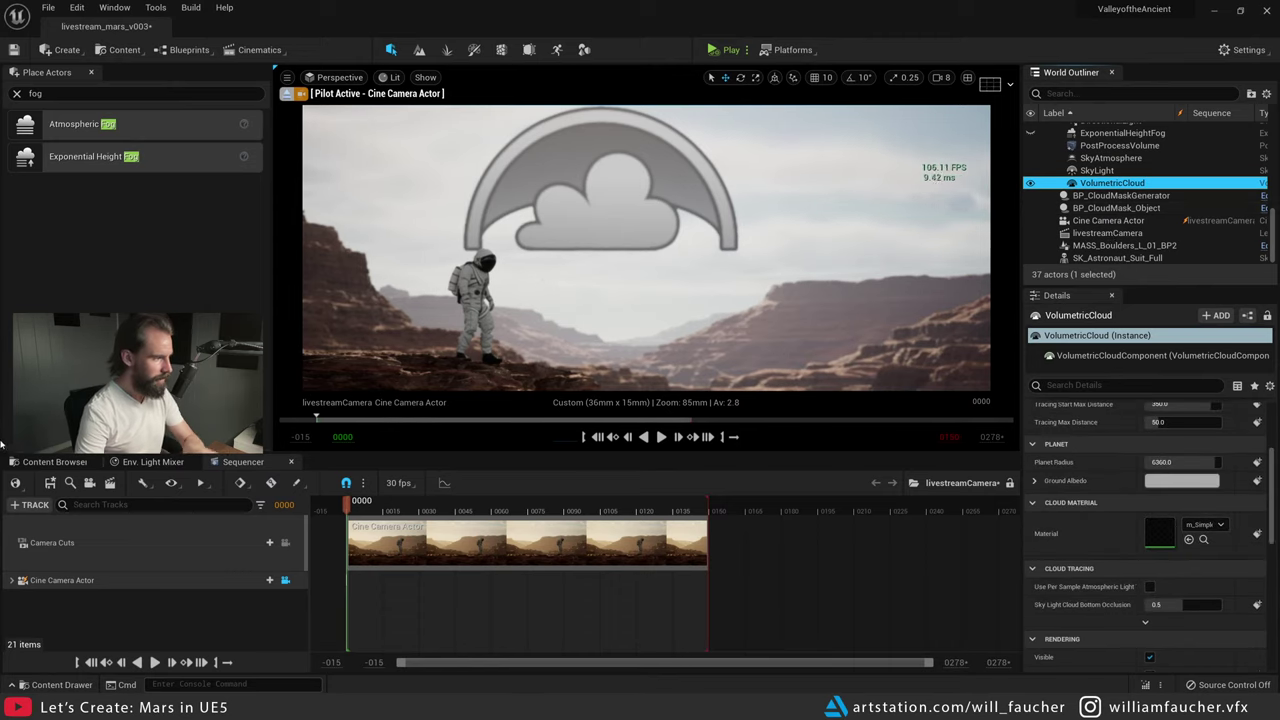
click(40, 463)
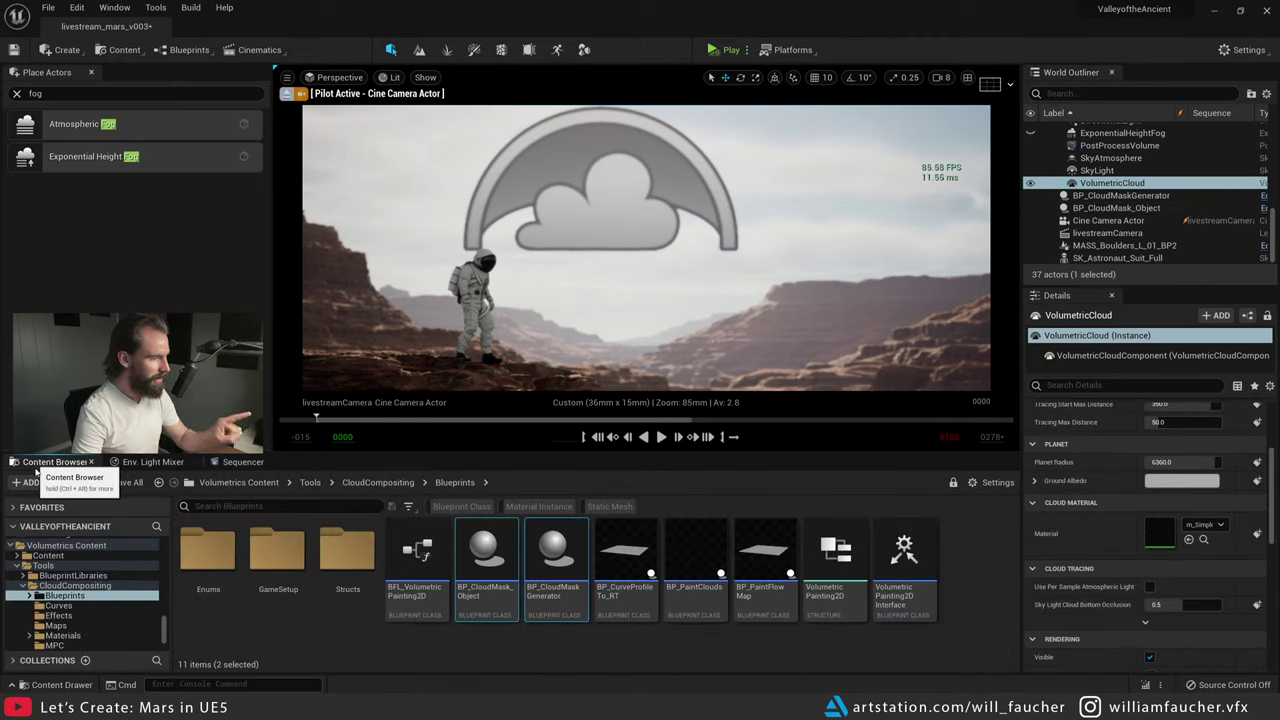
click(67, 545)
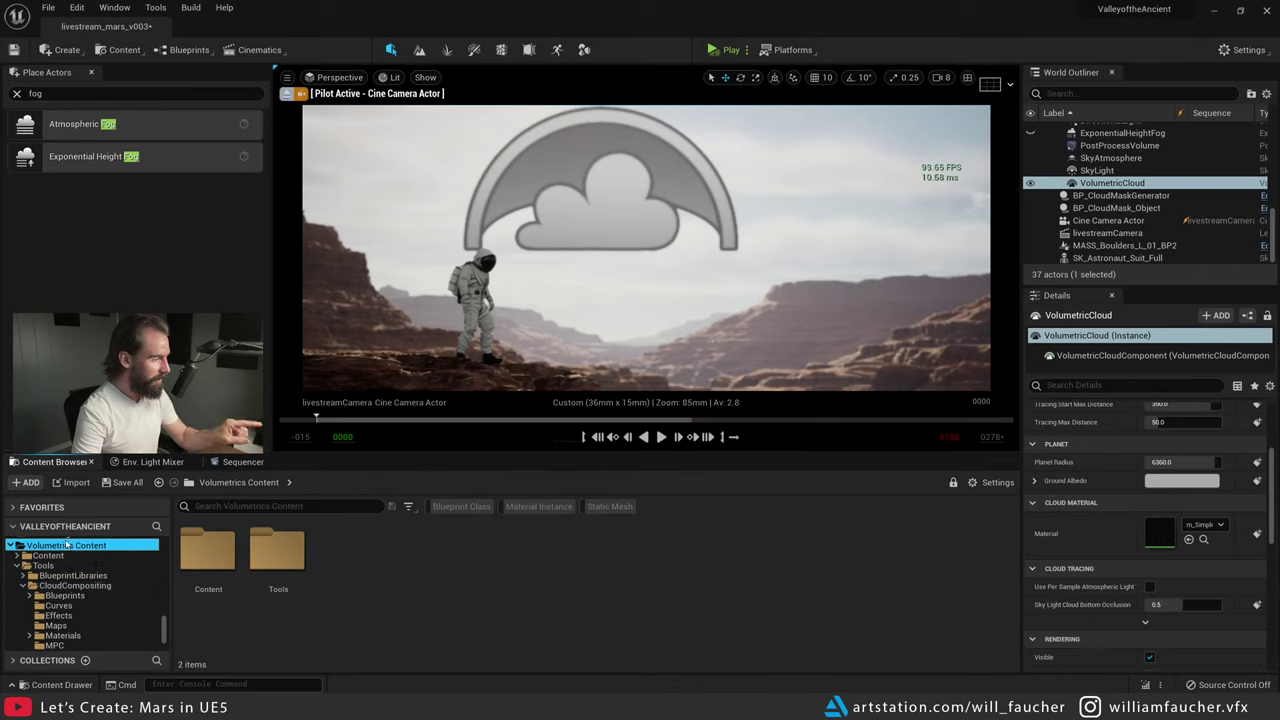
double_click(212, 552)
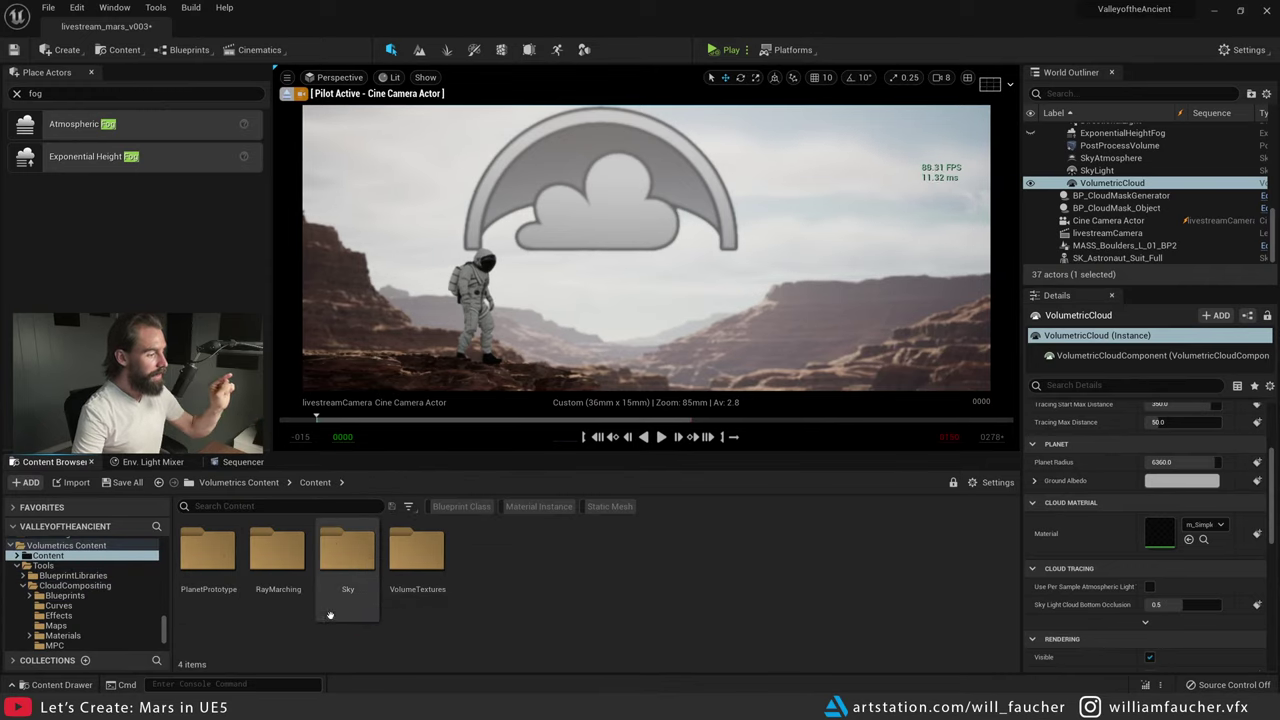
double_click(348, 547)
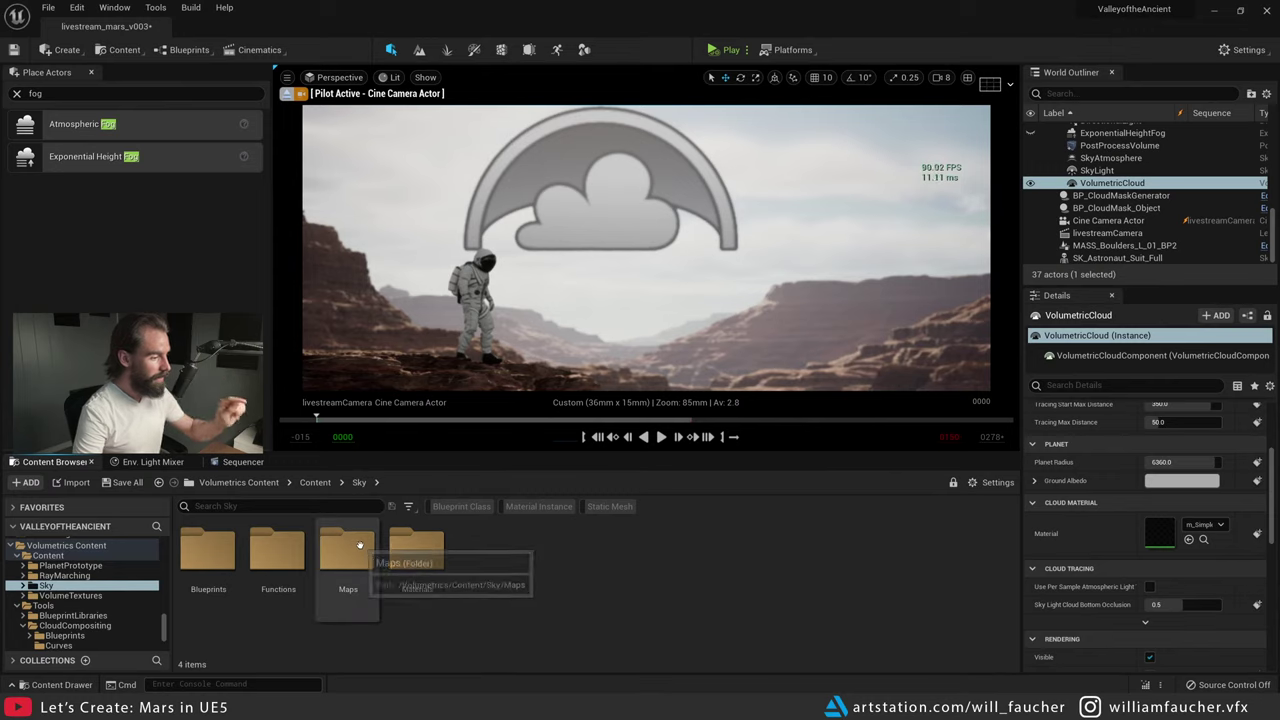
double_click(350, 548)
key(alt+Left)
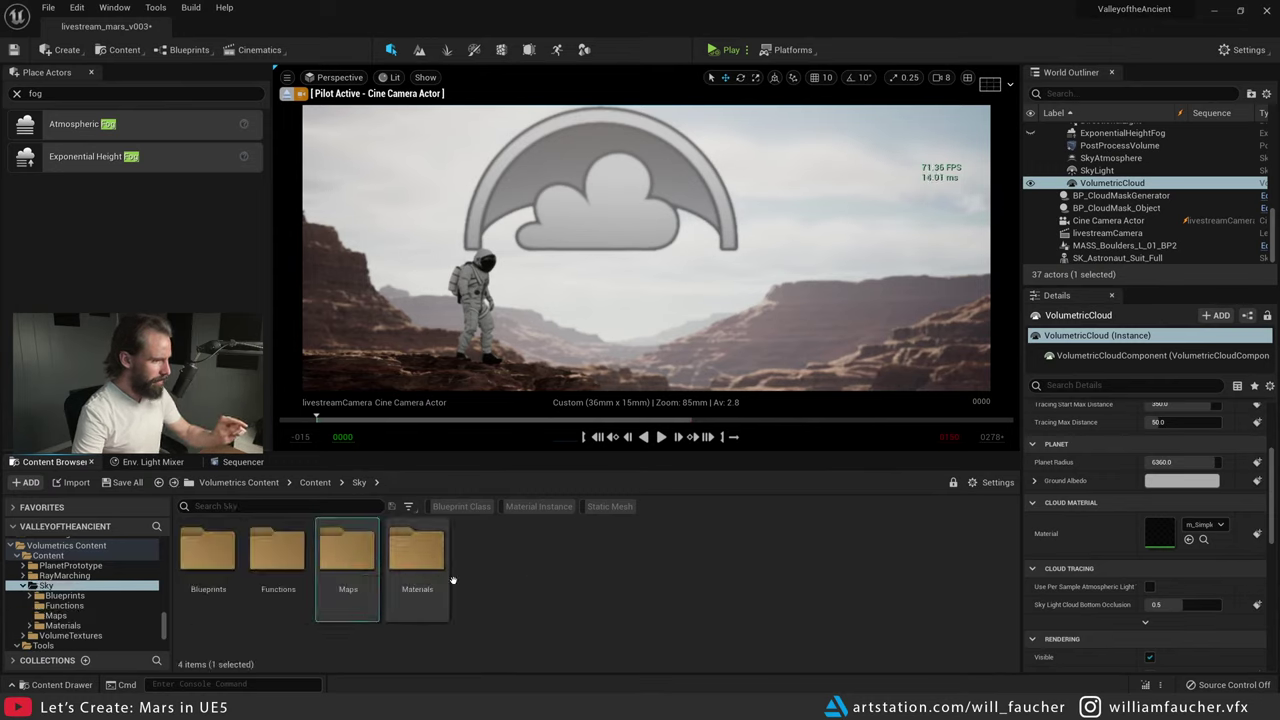
double_click(436, 552)
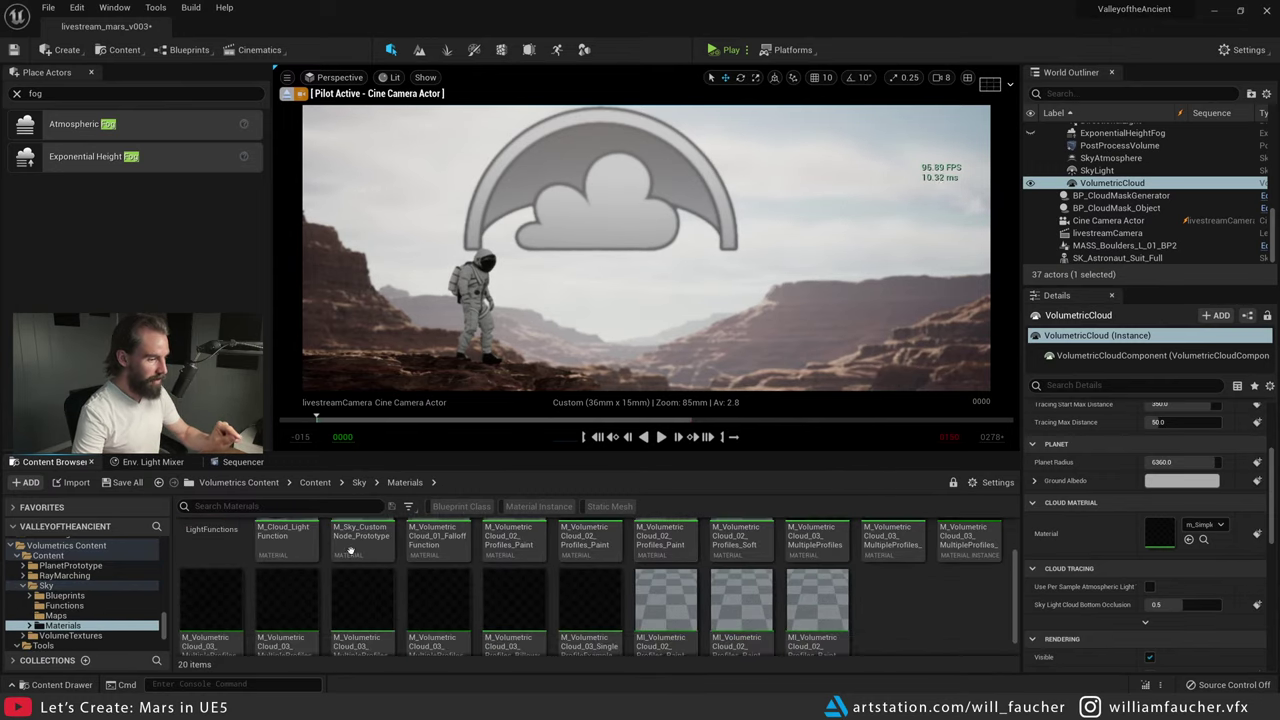
- Assign M_VolumetricCloud_03_Profiles_Billowy as the Cloud Material of VolumetricCloud
scroll(440, 551, down, 2)
scroll(504, 552, up, 1)
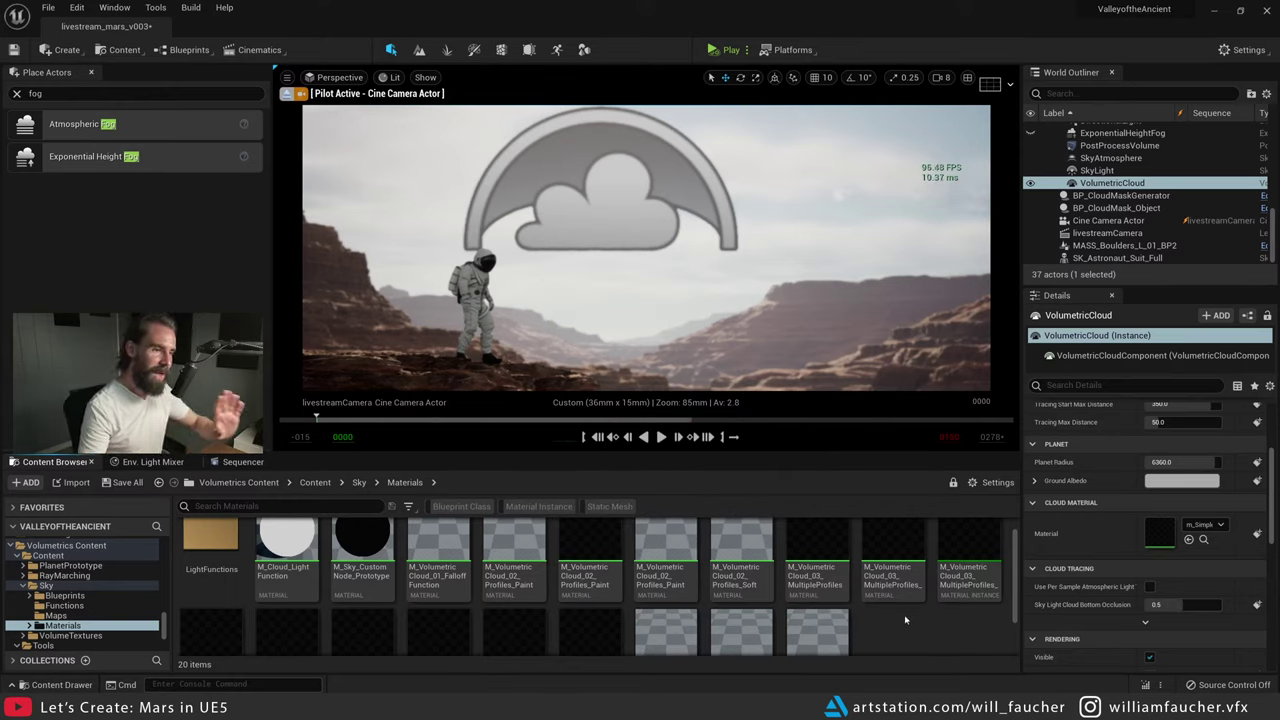
scroll(600, 590, down, 2)
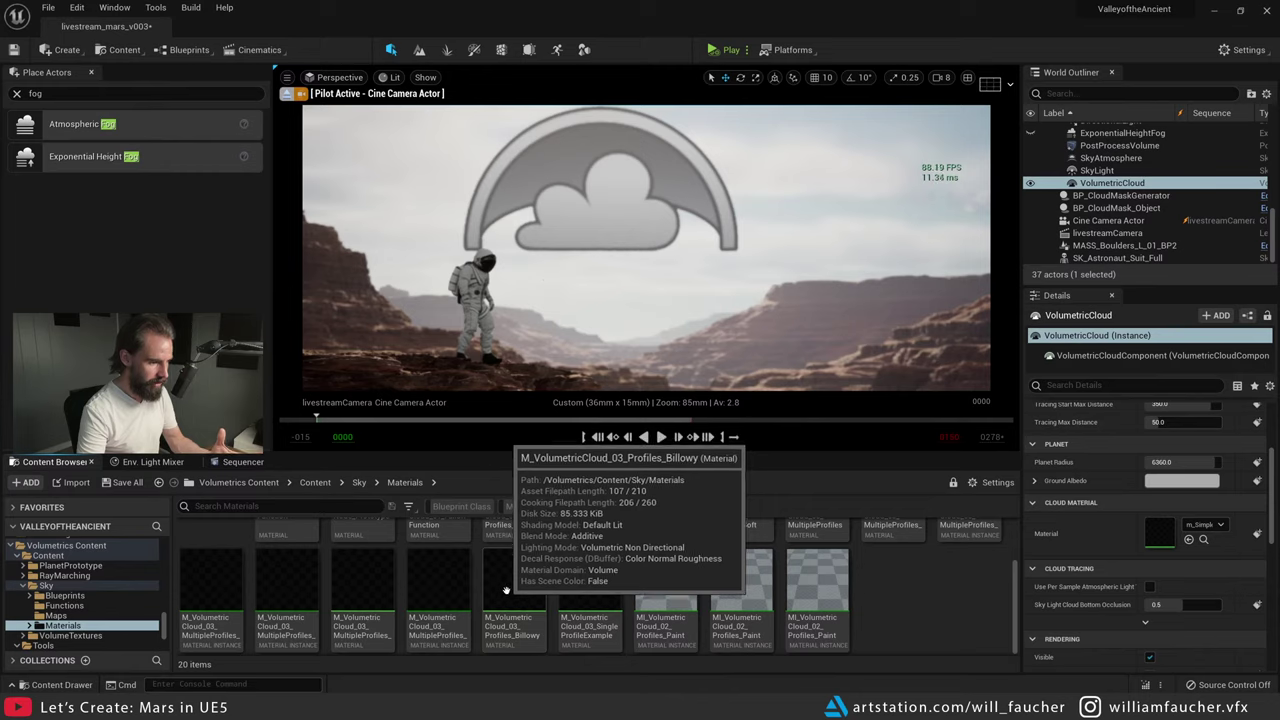
drag(507, 590, 1153, 533)
- Leave the piloted camera view, raise BP_CloudMask_Object well above the terrain and shift it across the sky
click(625, 206)
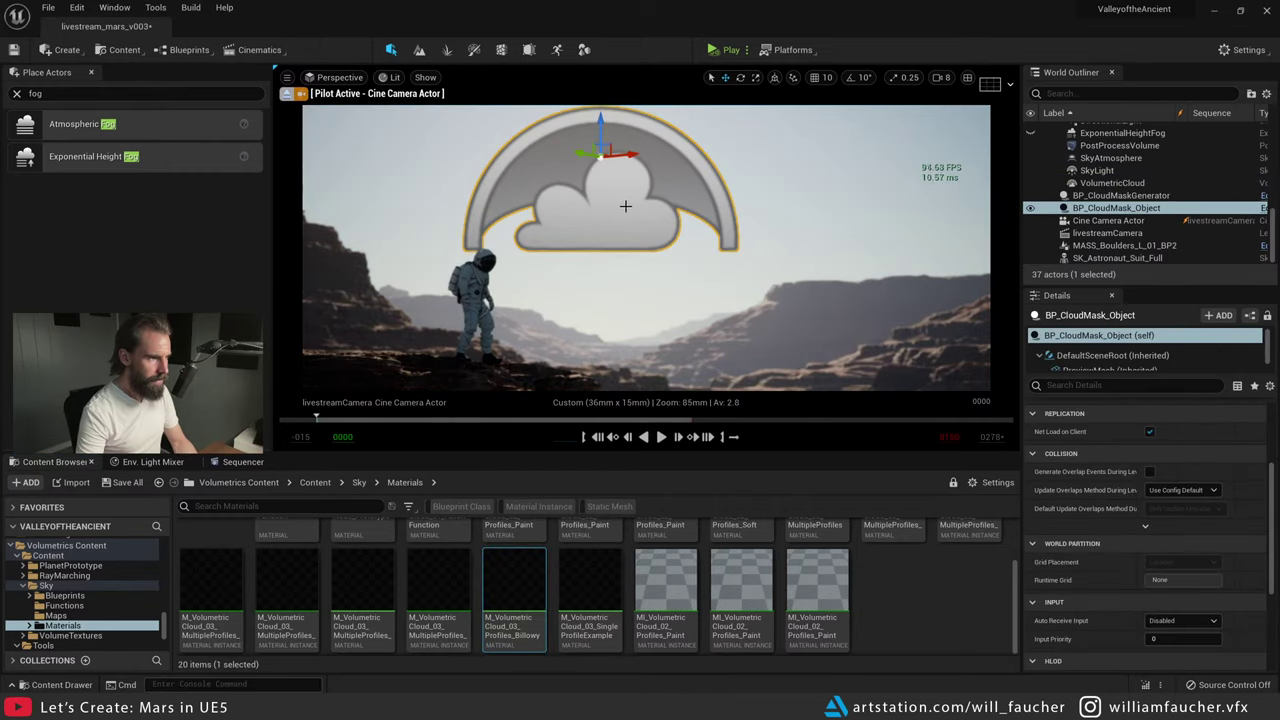
mouse_move(599, 158)
mouse_down()
mouse_move(659, 128)
mouse_move(545, 185)
mouse_move(608, 157)
mouse_up()
key(g)
key(g)
right_drag(615, 172, 622, 140)
key(f)
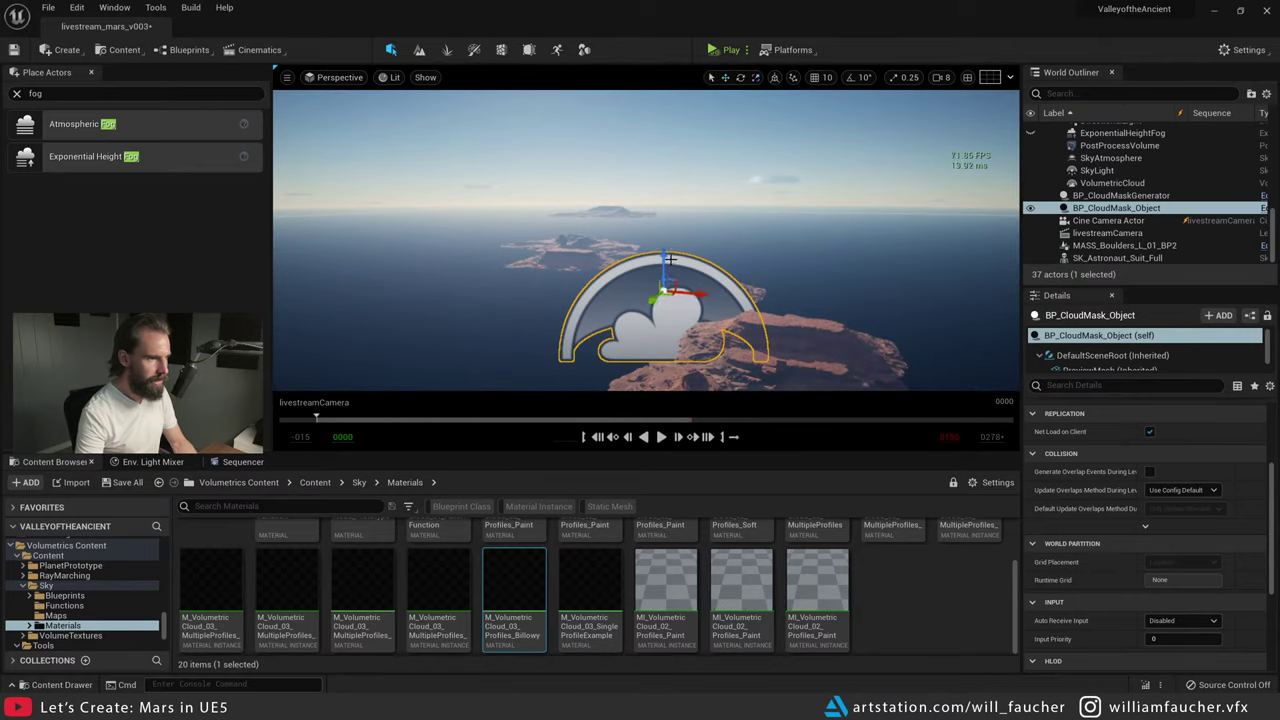
drag(670, 259, 666, 100)
right_drag(703, 171, 712, 100)
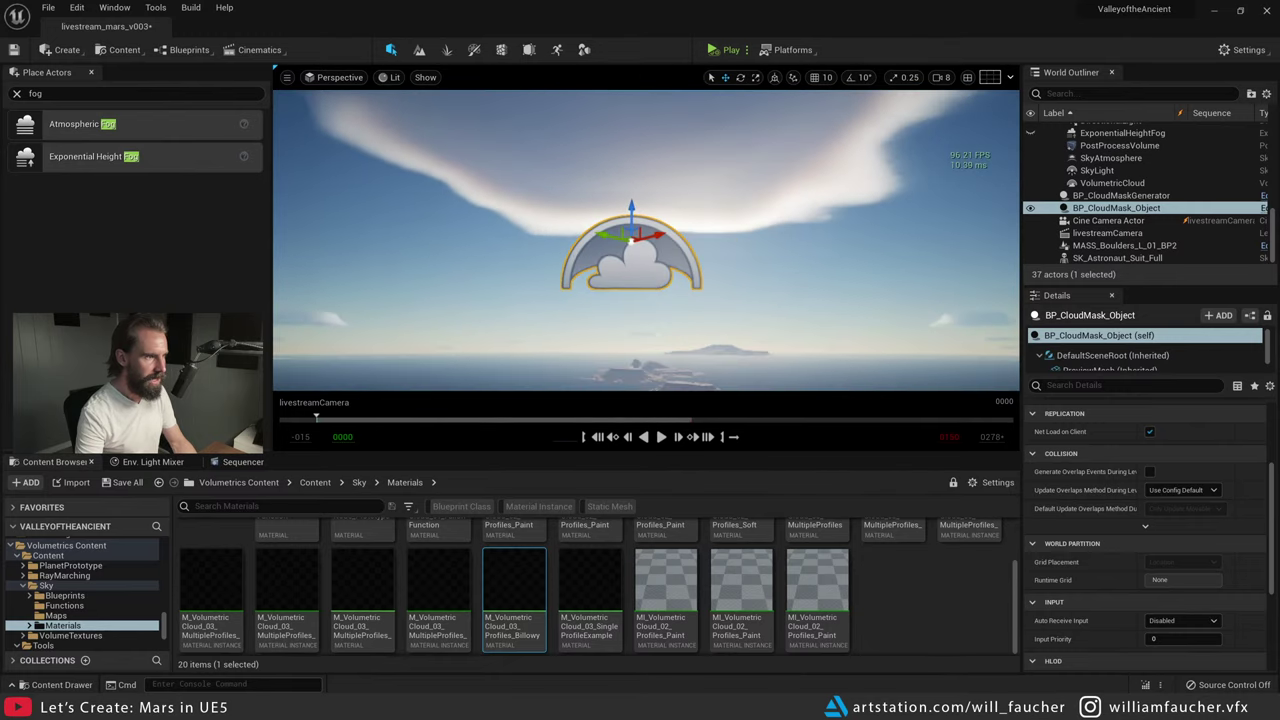
right_drag(668, 240, 616, 216)
drag(619, 234, 659, 289)
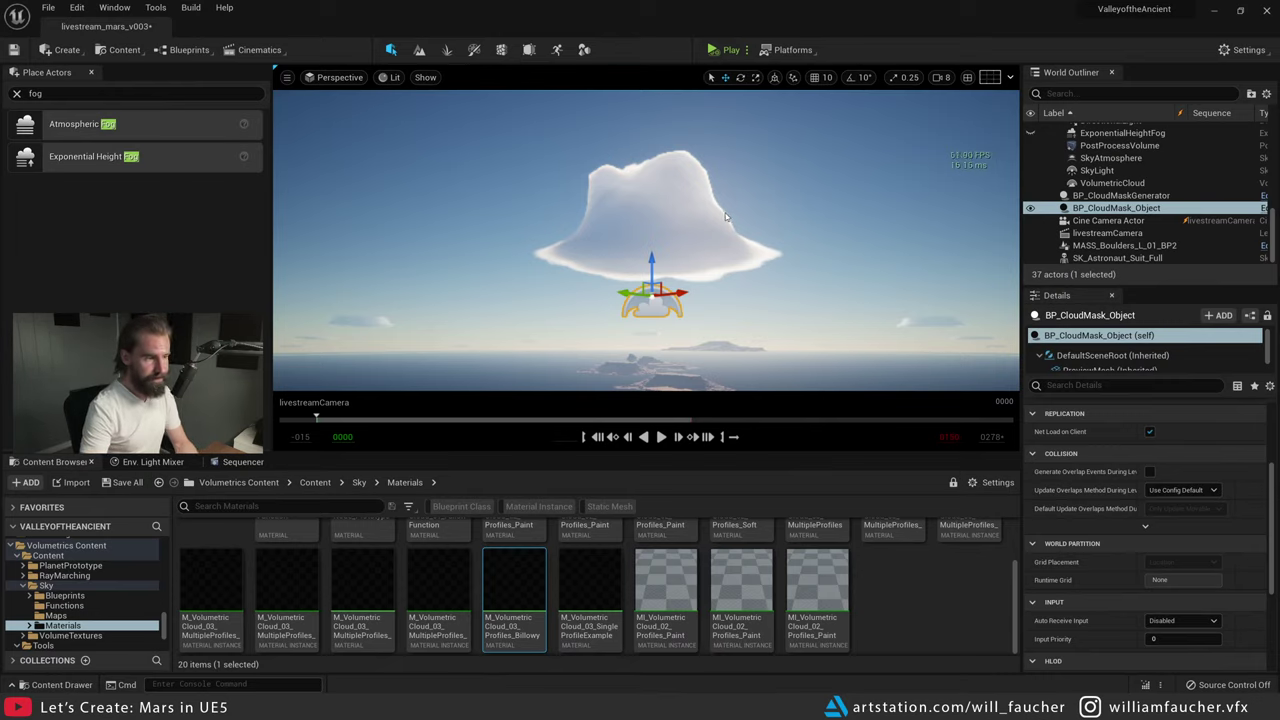
- Check the cloud from over the terrain and return to piloting the Cine Camera Actor through the sequence
right_drag(726, 216, 727, 294)
key(w)
key(q)
key(s)
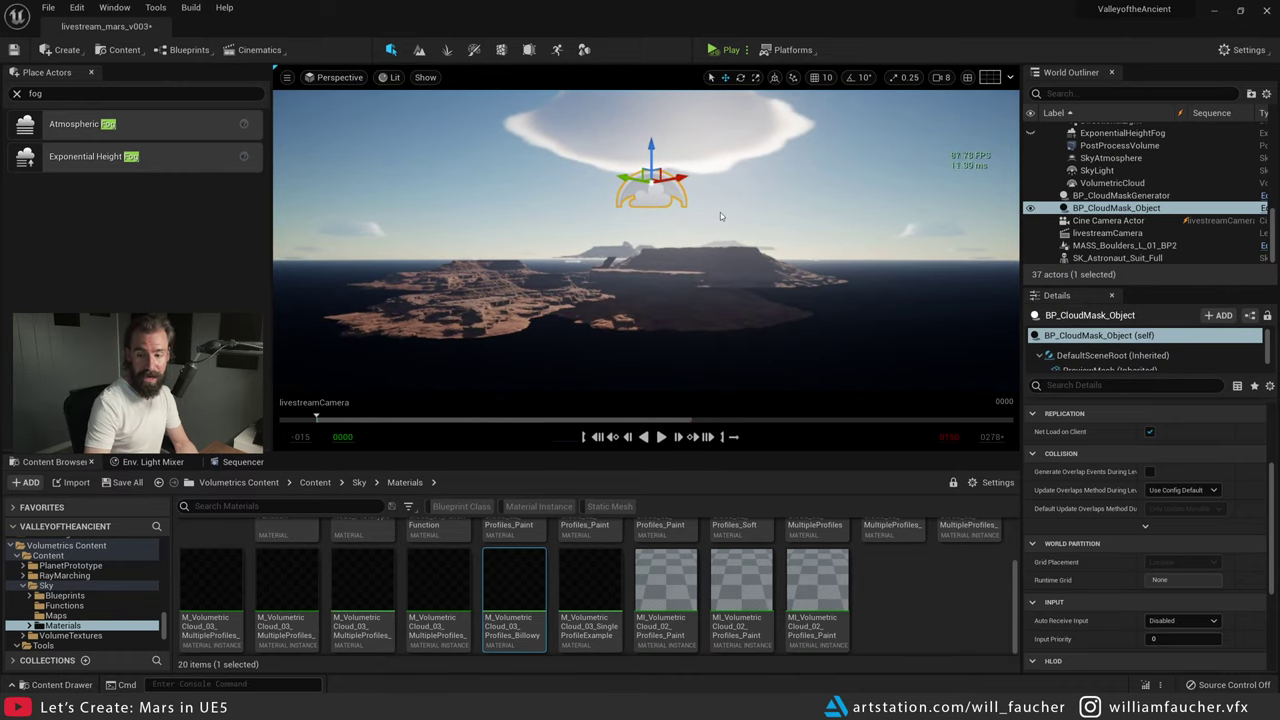
right_drag(753, 207, 632, 223)
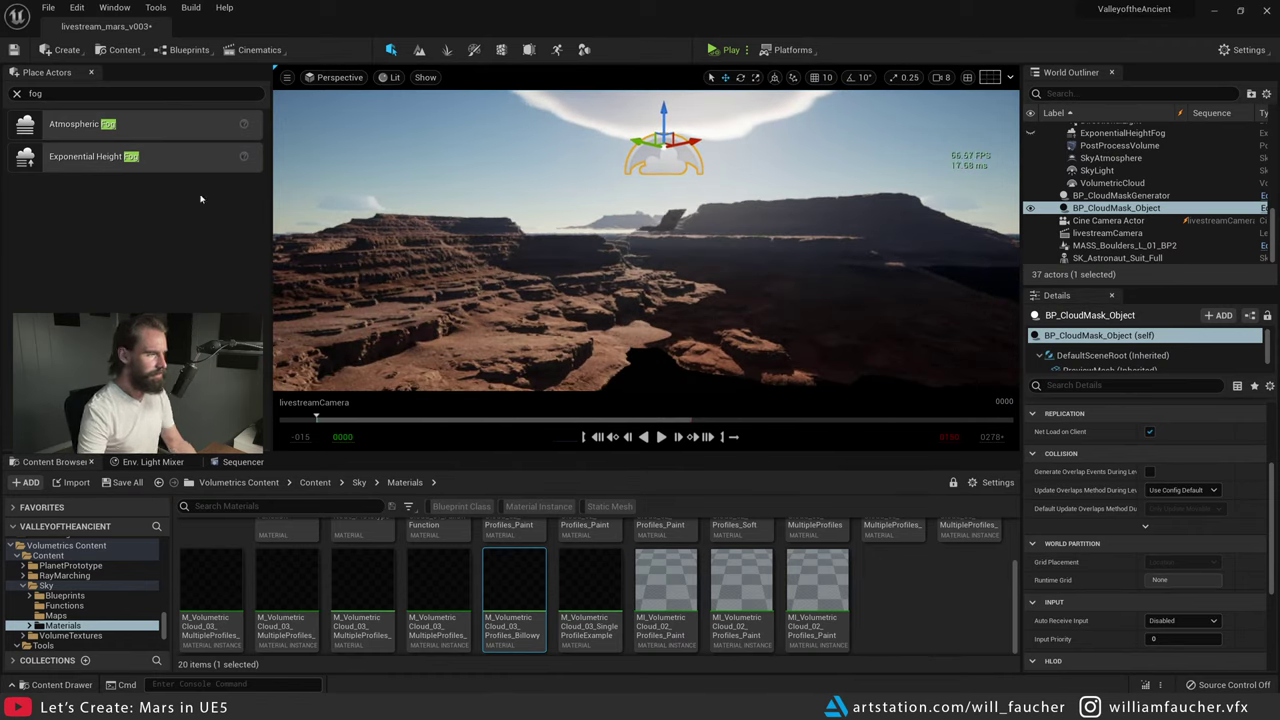
click(240, 462)
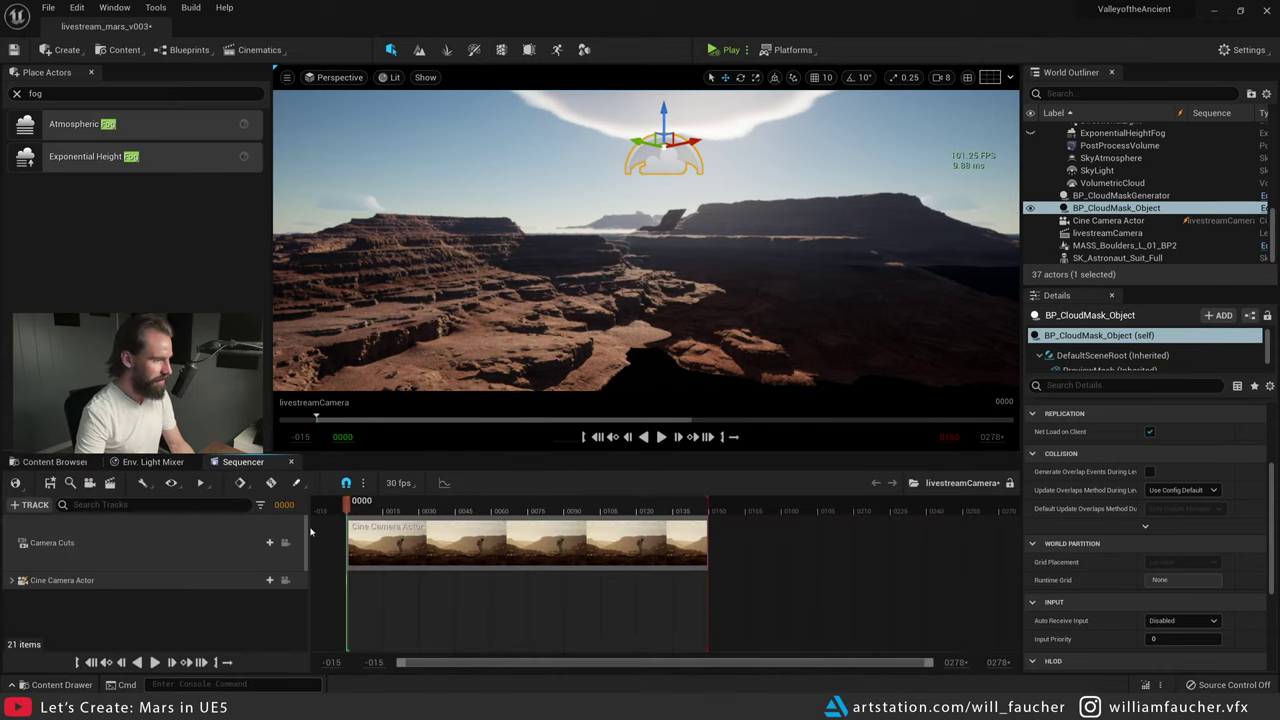
click(285, 580)
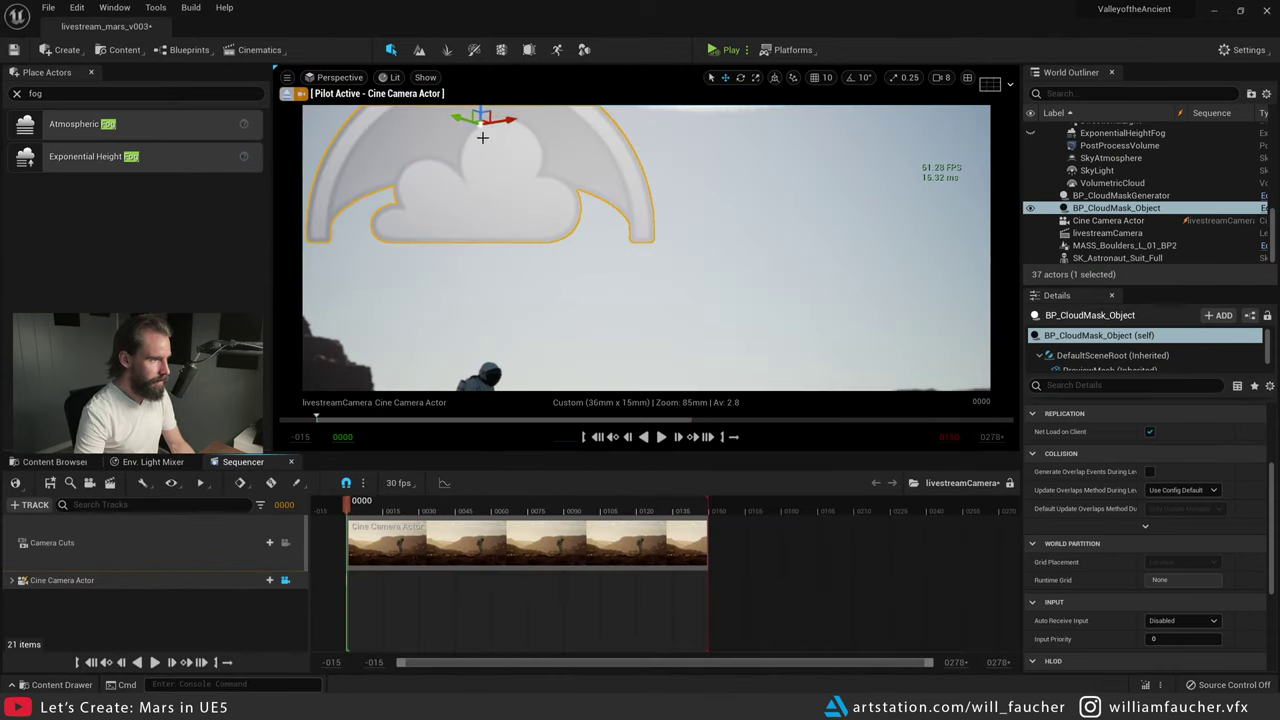
- Reframe the astronaut and push BP_CloudMask_Object farther from the camera, into the sky just above the astronaut
drag(485, 113, 592, 257)
right_drag(689, 248, 641, 378)
right_drag(636, 128, 564, 125)
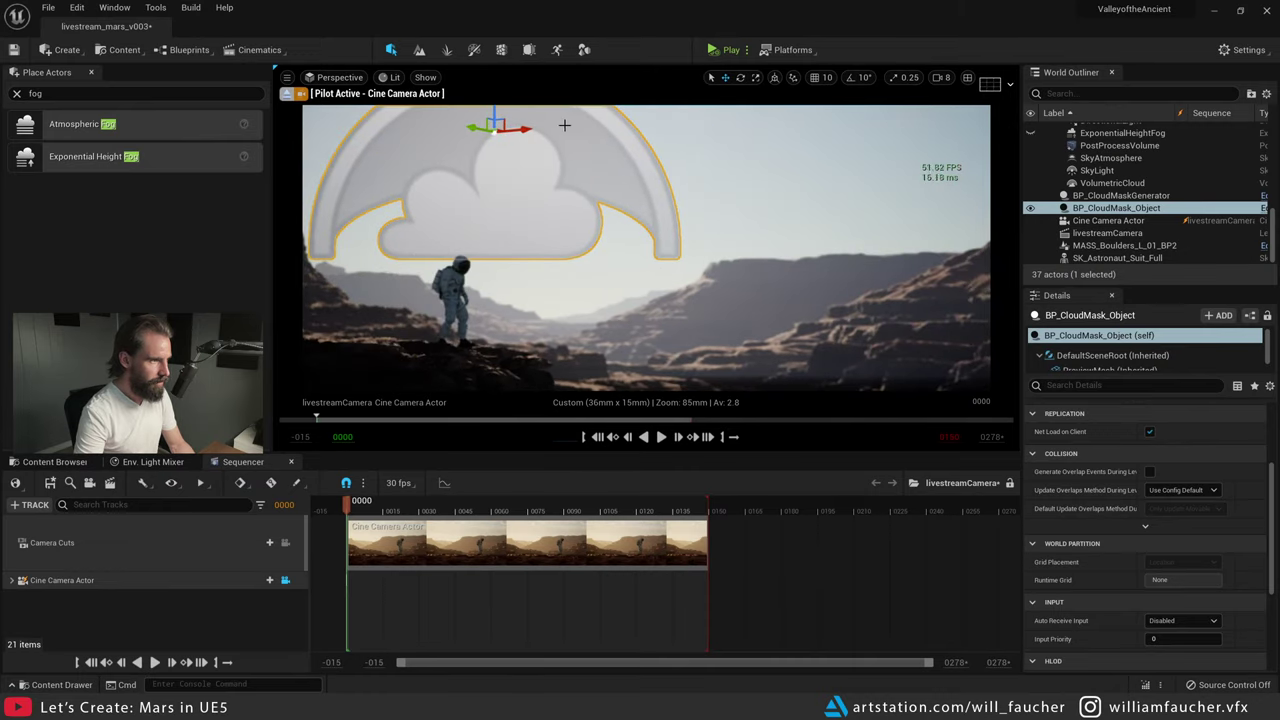
drag(468, 128, 645, 183)
drag(635, 226, 478, 205)
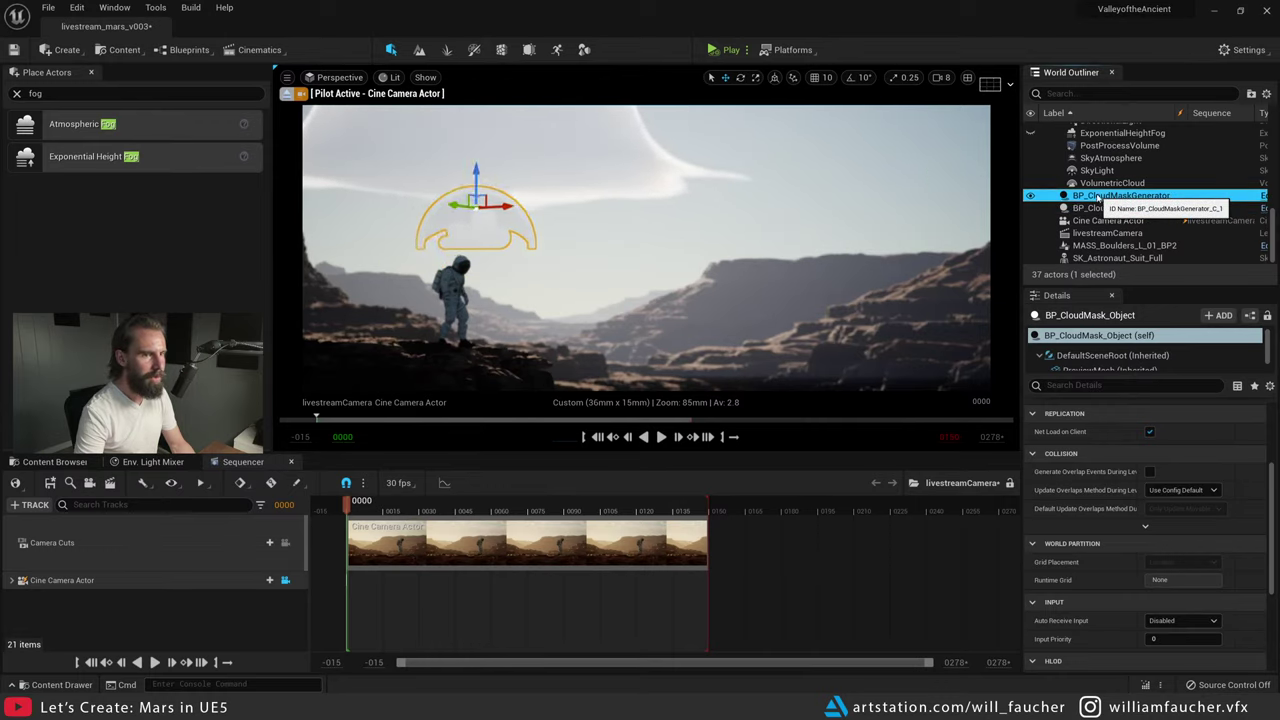
- Shift BP_CloudMaskGenerator sideways and move BP_CloudMask_Object across the sky to the right of the astronaut
click(1120, 195)
drag(583, 375, 623, 375)
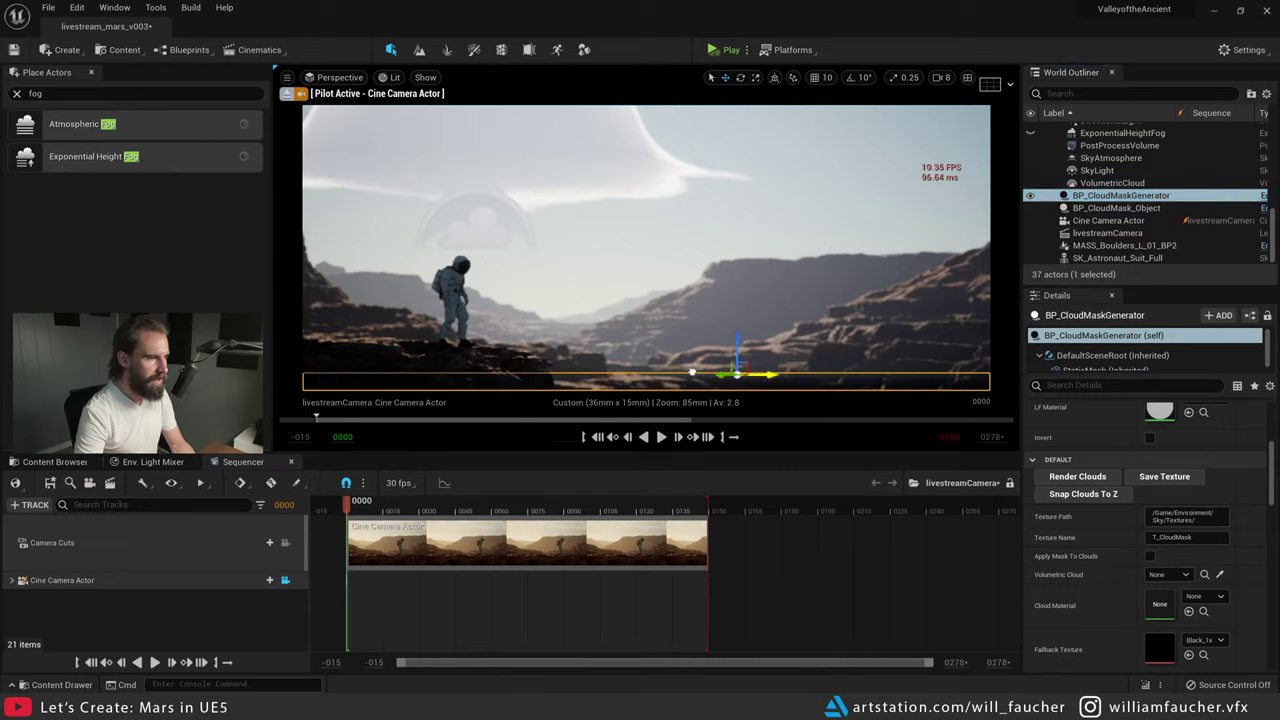
drag(559, 358, 511, 352)
click(471, 226)
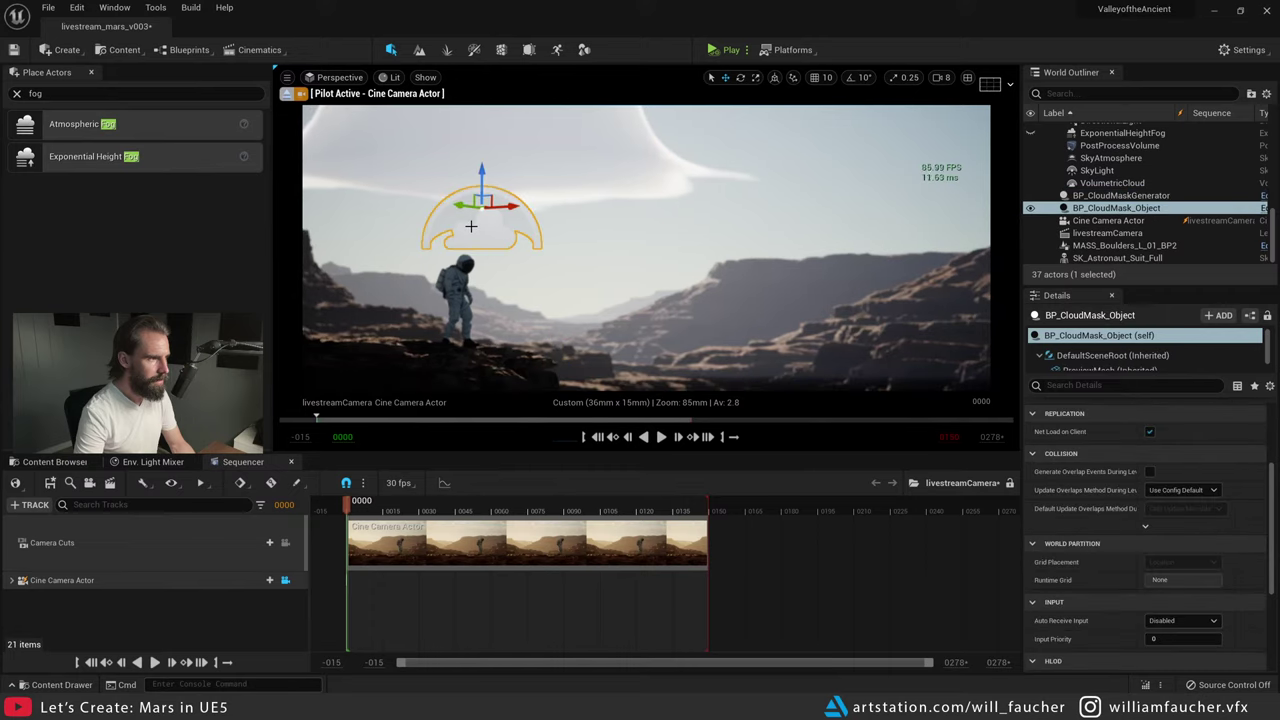
drag(462, 201, 662, 233)
- Reposition BP_CloudMaskGenerator sideways and reframe the camera so the cloud hangs to the right of the astronaut
click(1120, 195)
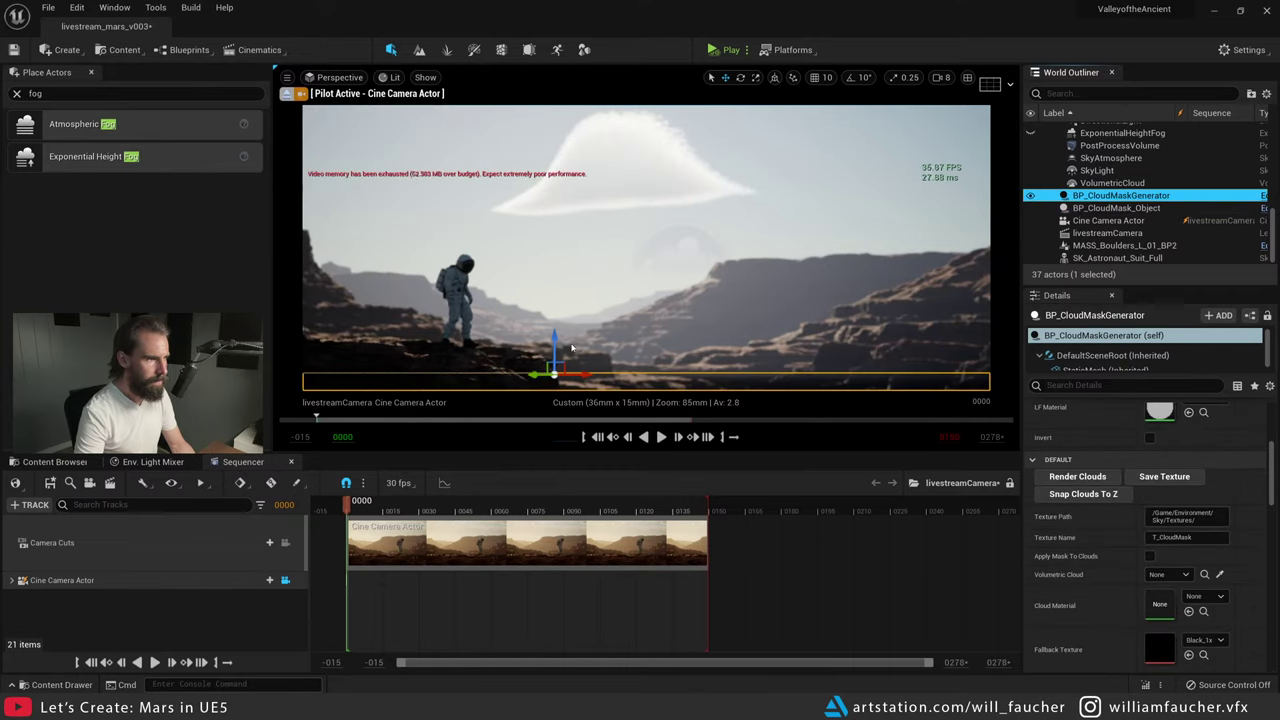
drag(533, 375, 610, 372)
mouse_move(832, 367)
mouse_down()
mouse_move(560, 368)
mouse_move(819, 368)
mouse_up()
drag(736, 365, 609, 368)
right_drag(486, 377, 412, 348)
drag(553, 380, 575, 380)
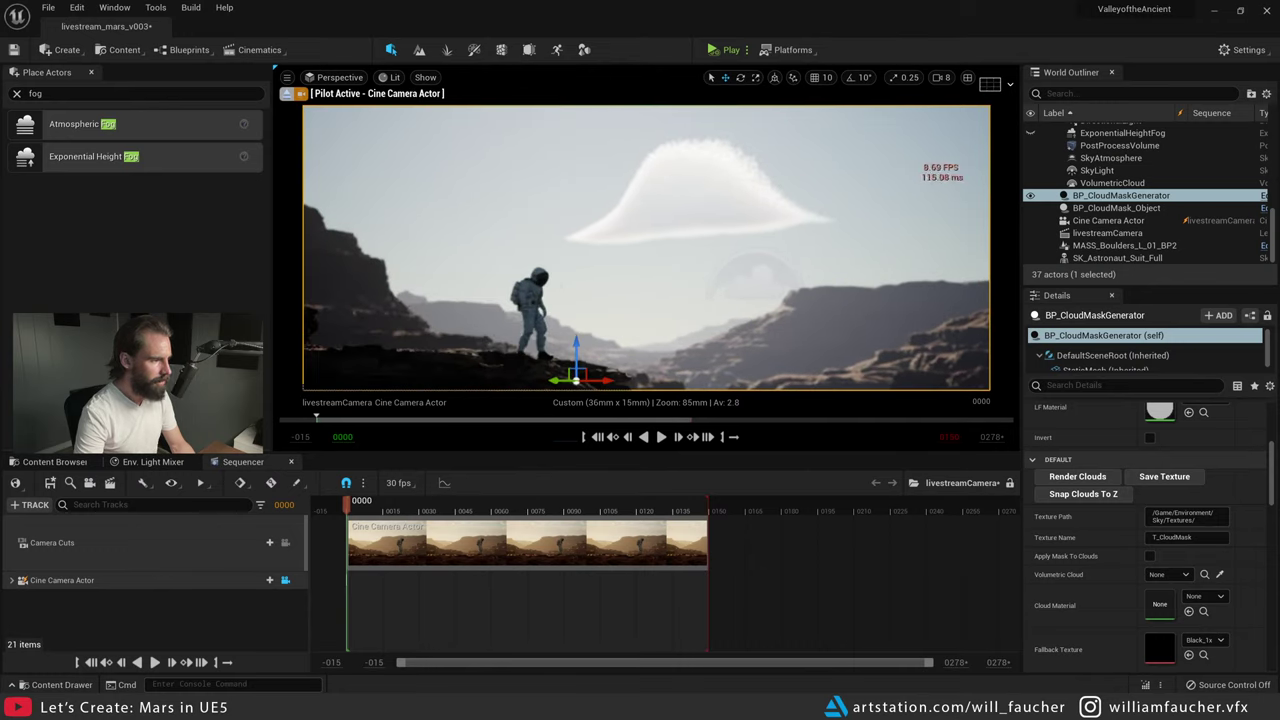
- Go to frame 36 and duplicate BP_CloudMask_Object so one cloud mask sits on each side of the astronaut
drag(390, 509, 433, 509)
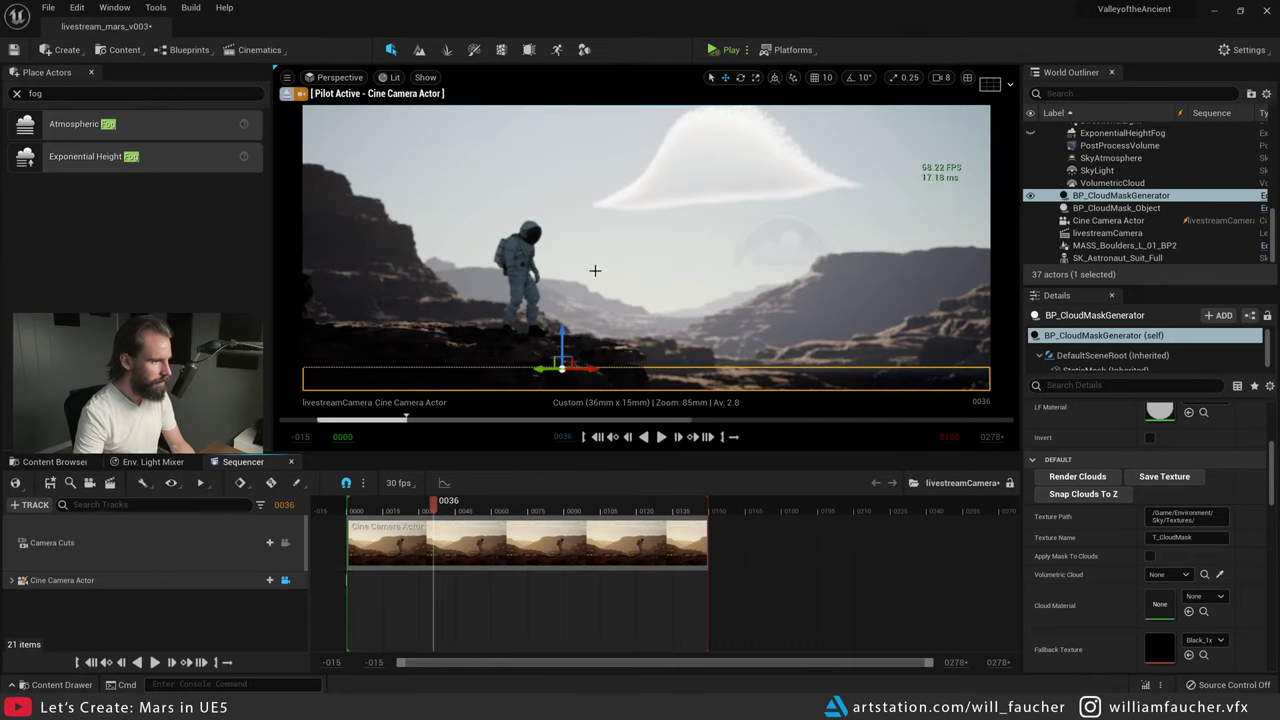
click(778, 238)
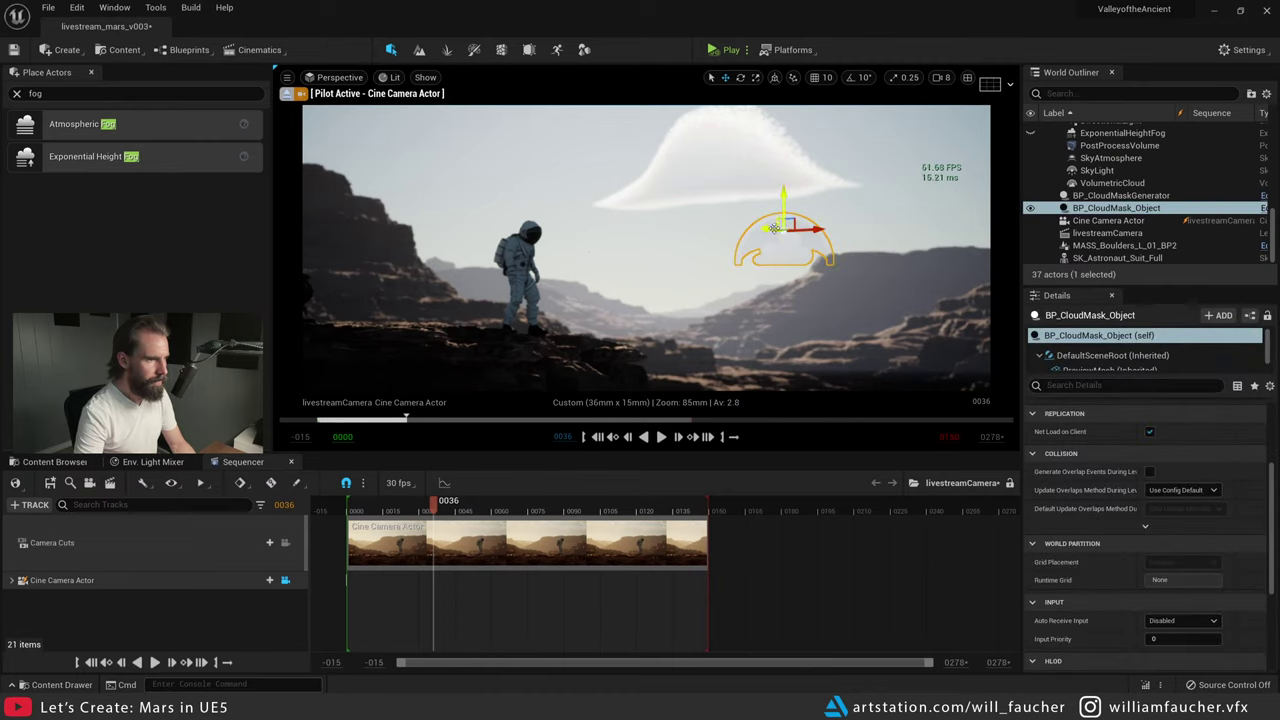
drag(774, 228, 825, 203)
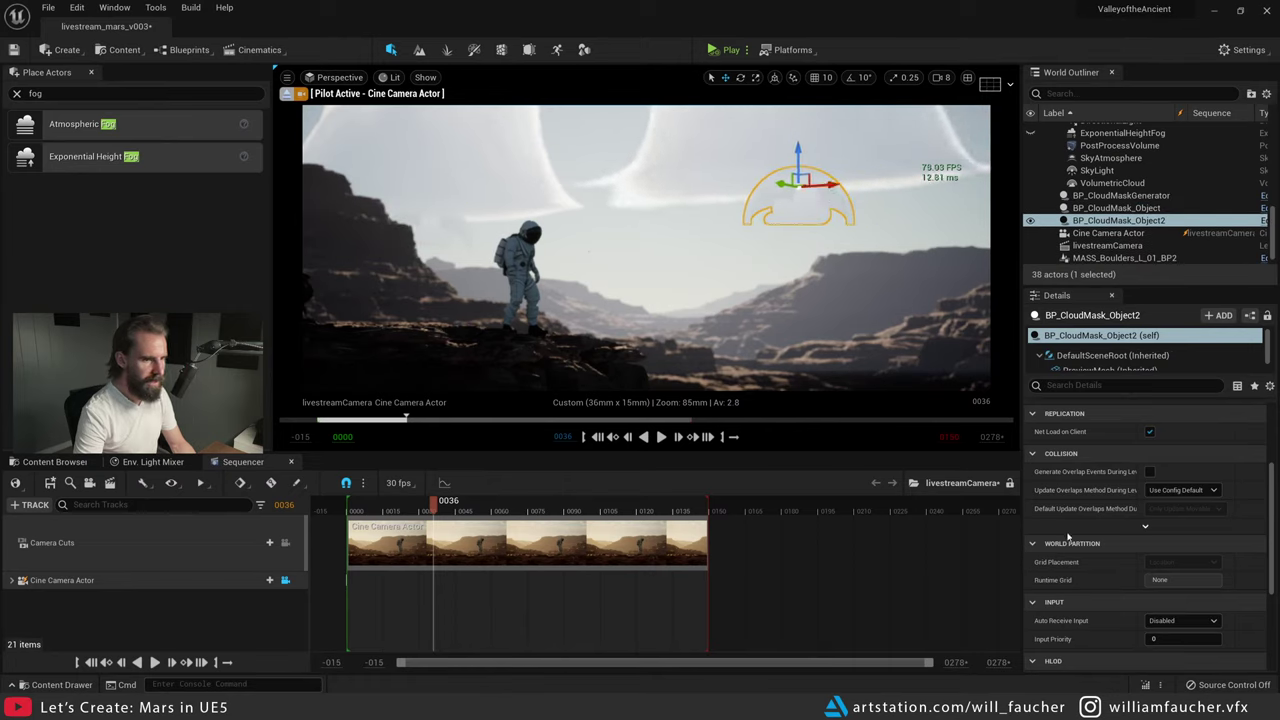
- Set the Noise Intensity of BP_CloudMask_Object2 to 1.0 in its Noise Settings
scroll(1068, 537, up, 10)
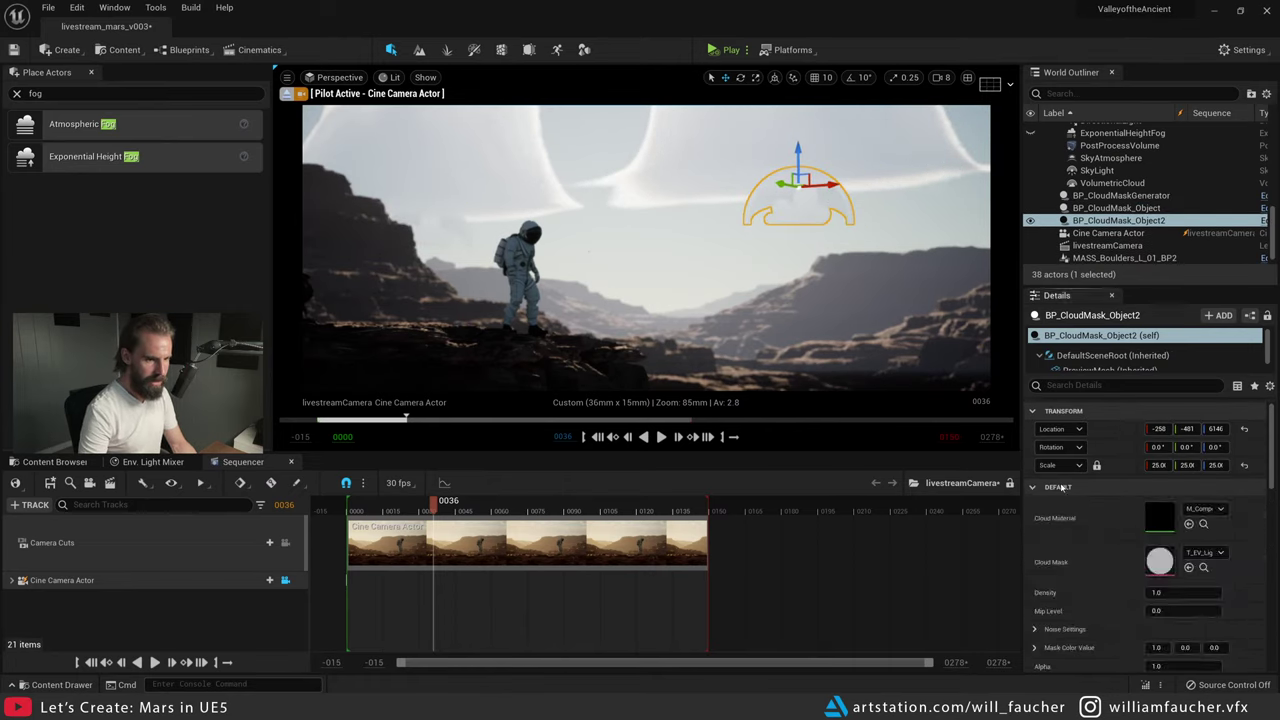
scroll(1042, 575, down, 1)
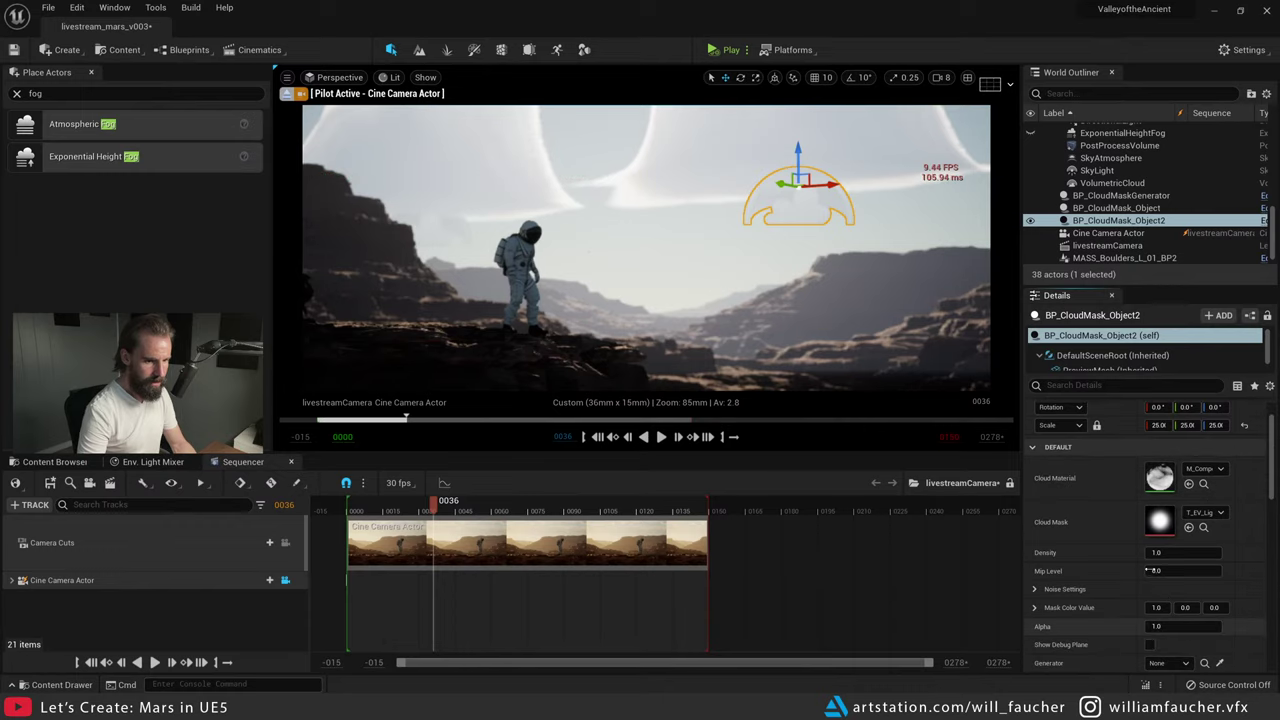
click(1035, 590)
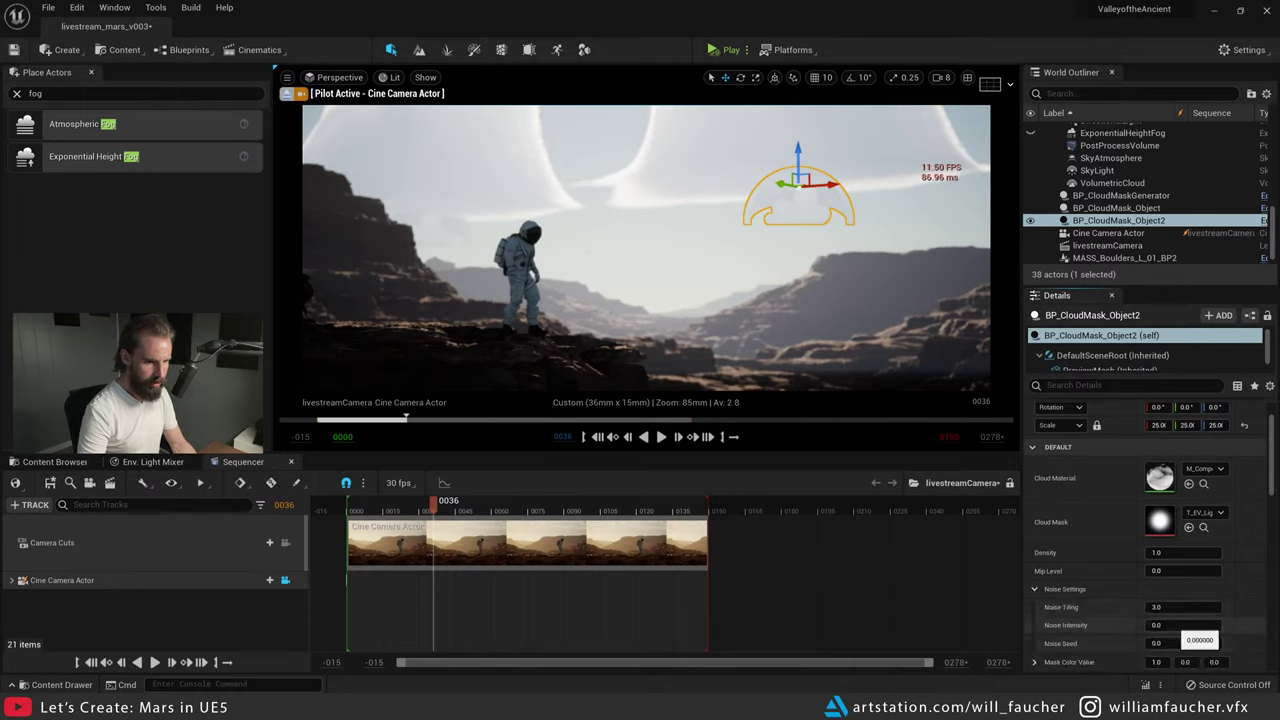
click(1175, 625)
text(1)
key(Return)
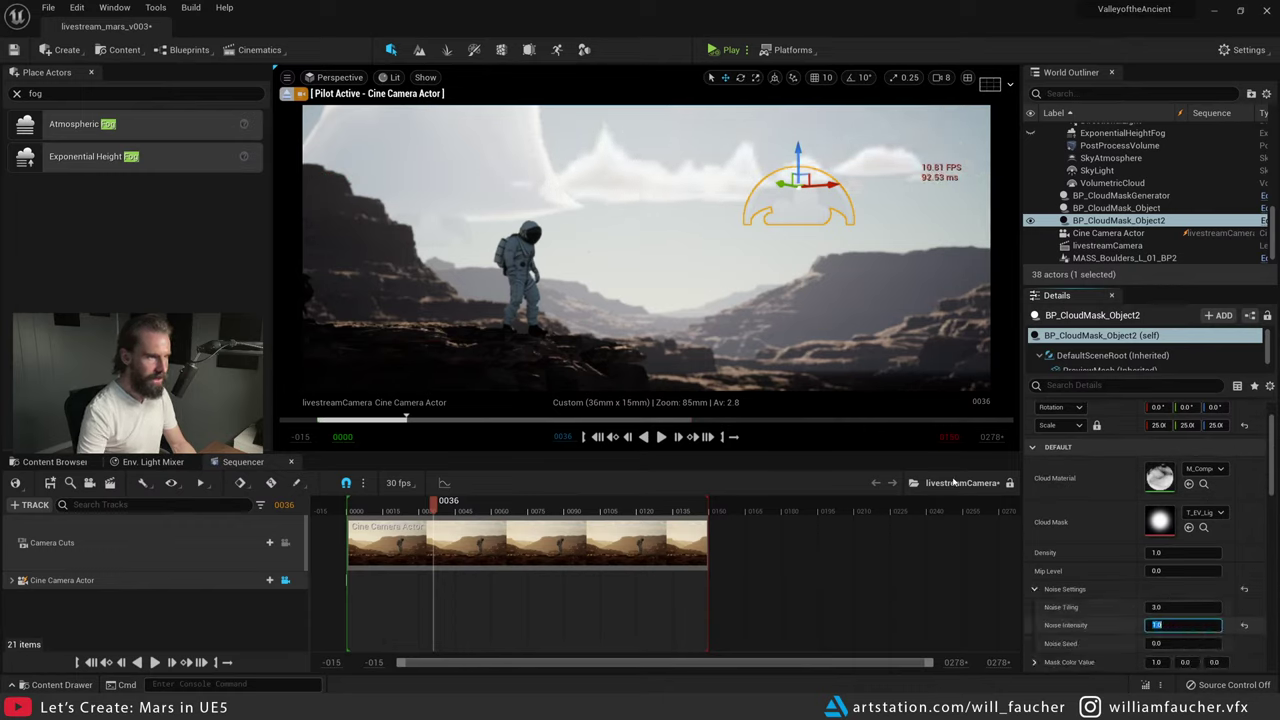
- Reduce VolumetricCloud's Layer Height to about 4.5, and place a duplicate of BP_CloudMask_Object2 high in the sky above the astronaut
click(1100, 184)
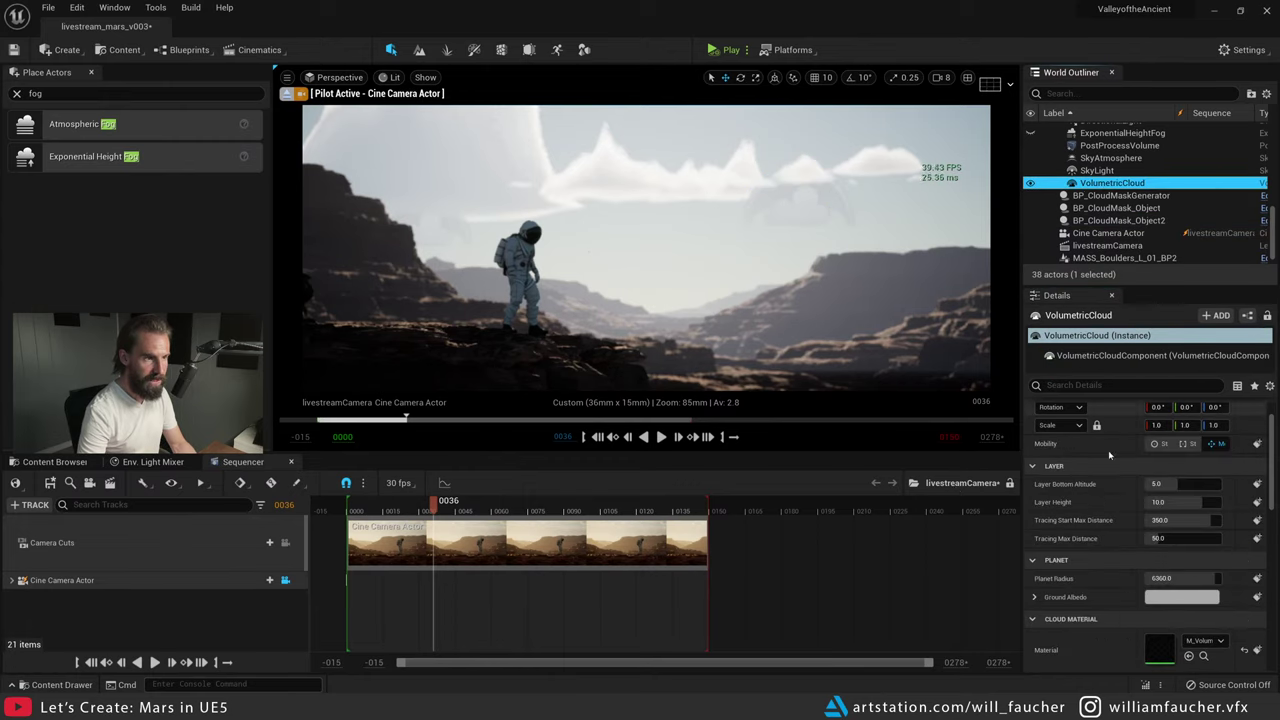
drag(1202, 502, 1173, 502)
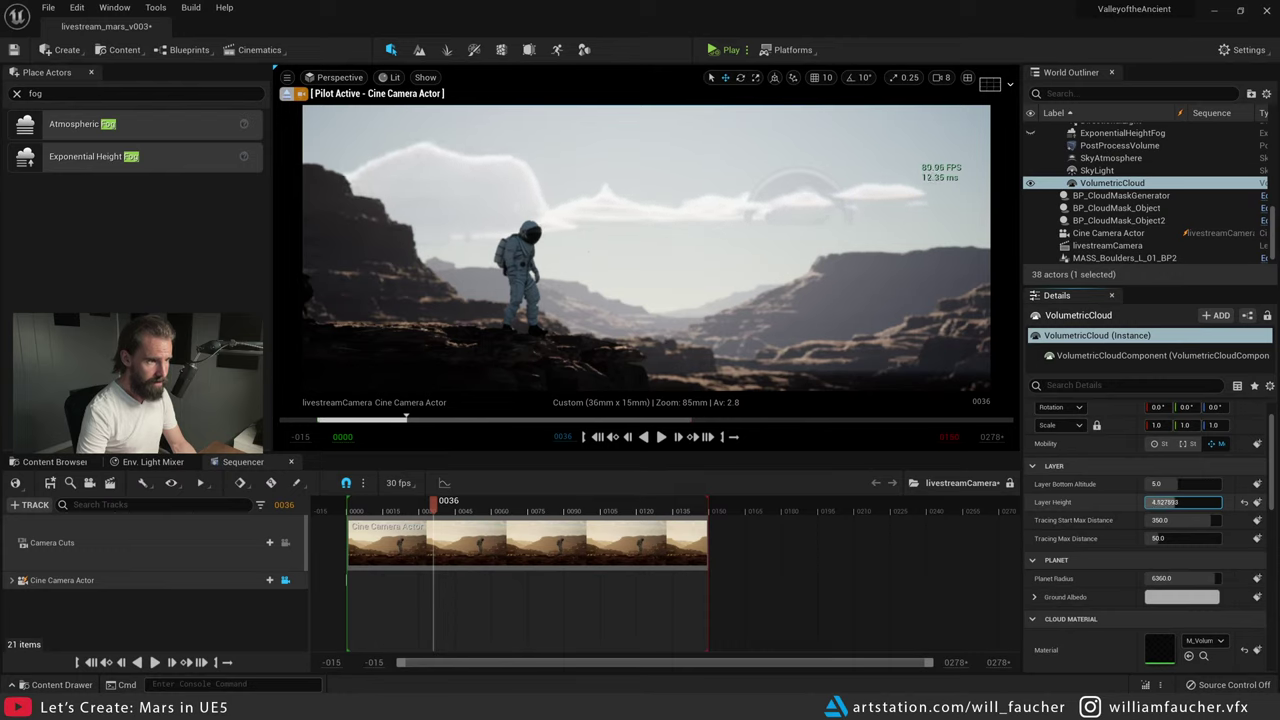
click(793, 187)
drag(821, 186, 461, 114)
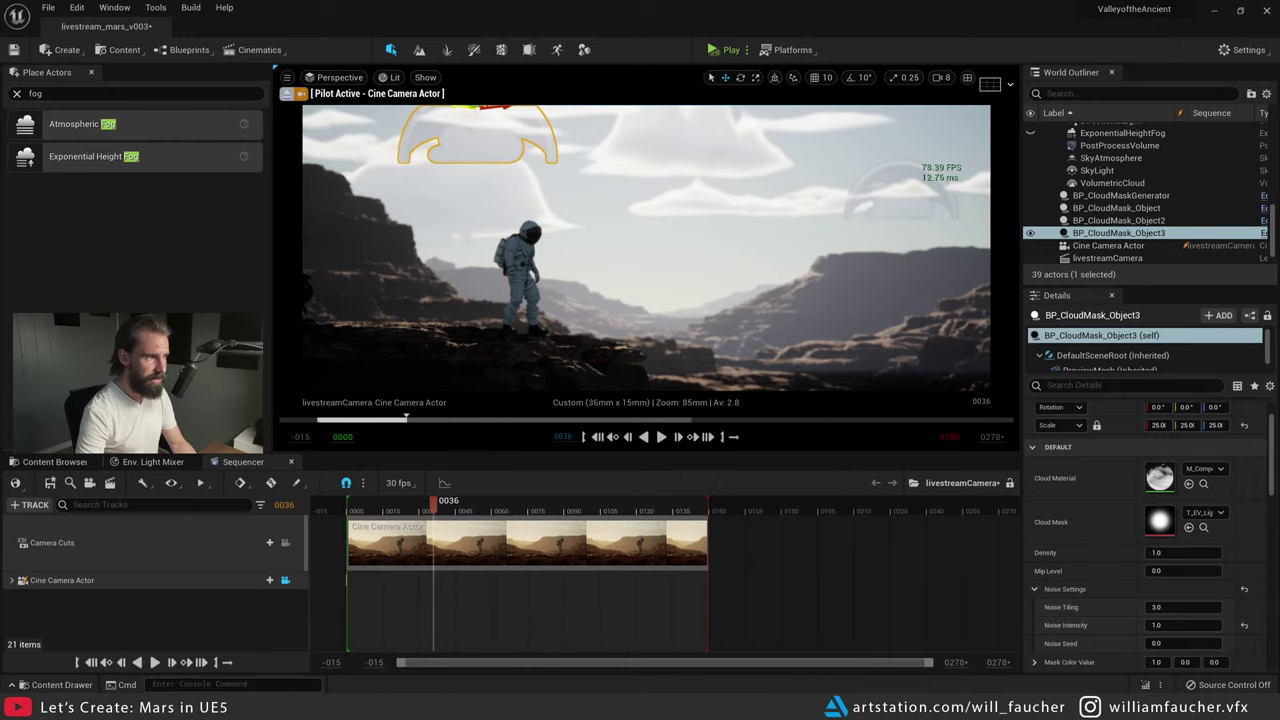
- Set the Noise Intensity of the original BP_CloudMask_Object behind the astronaut to 0.5
click(437, 227)
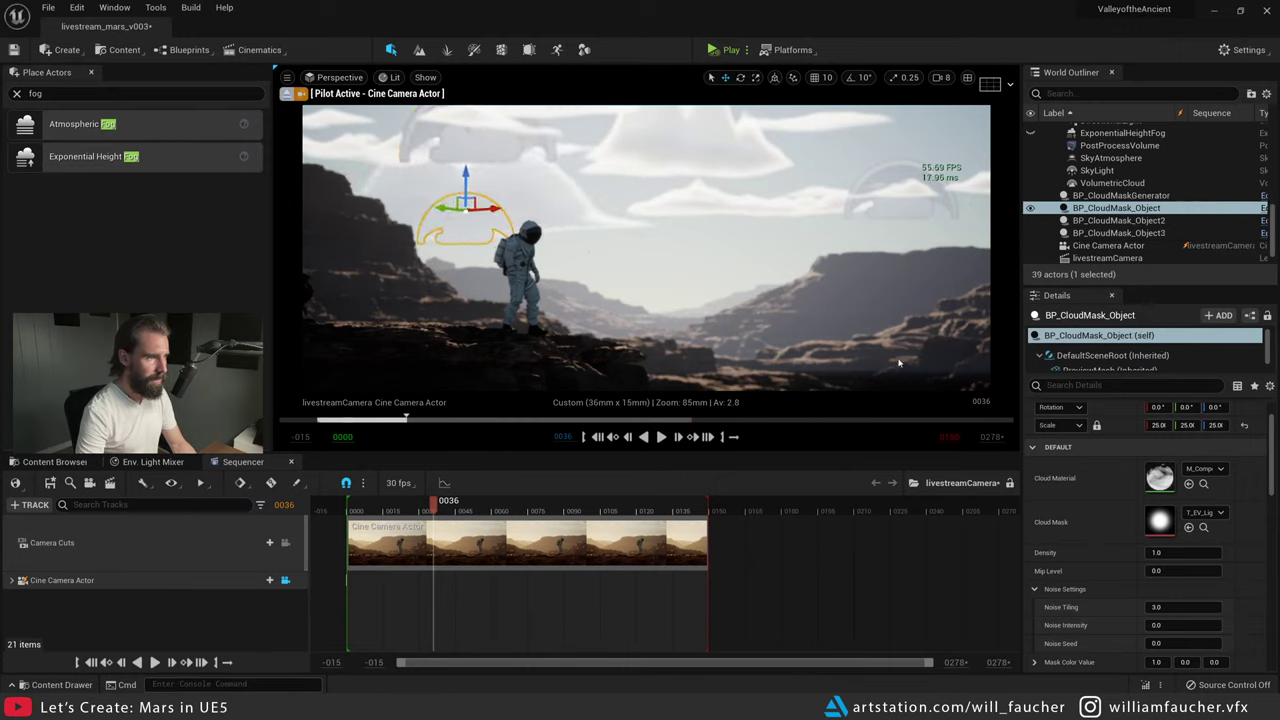
click(1175, 625)
text(1)
key(Return)
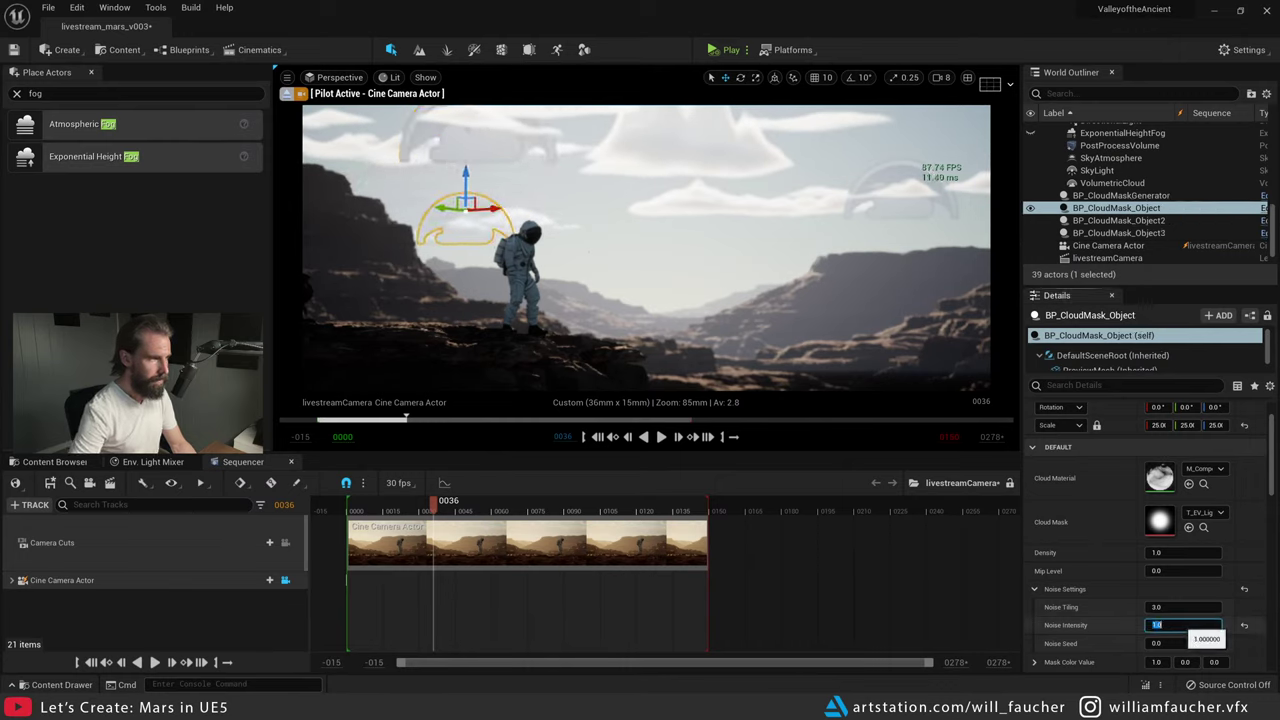
text(0.5)
key(Return)
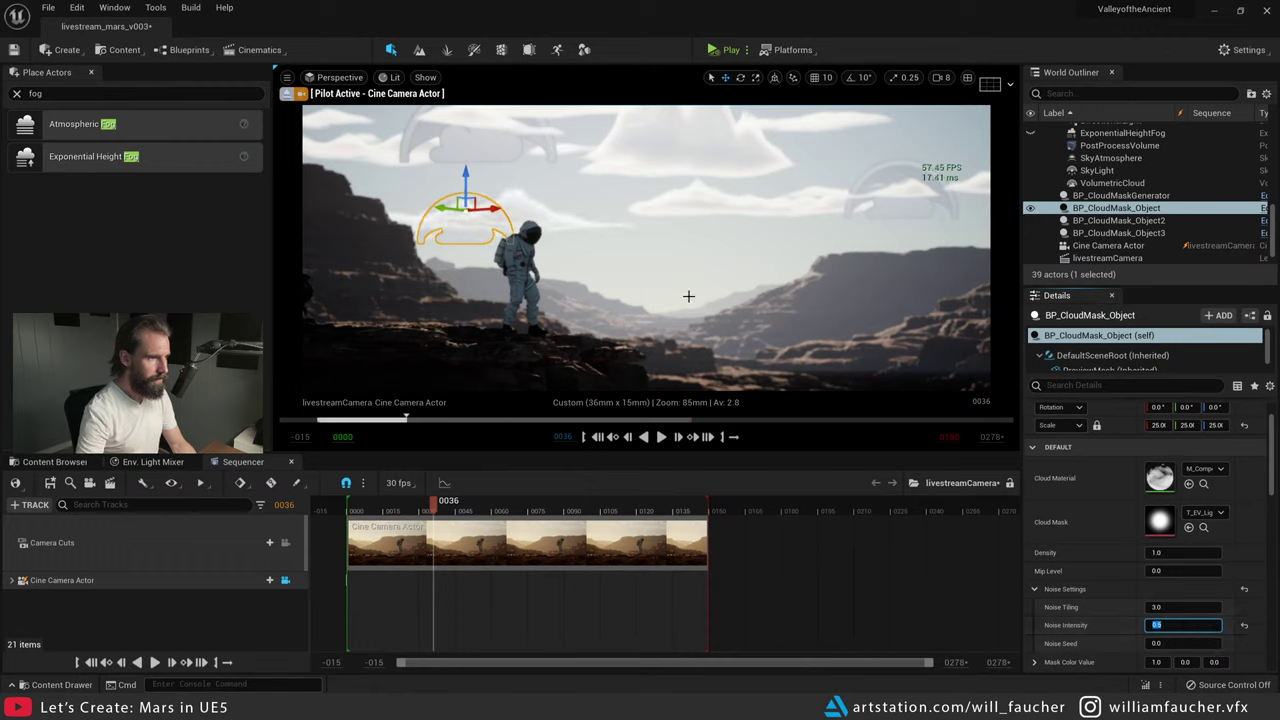
- Move BP_CloudMask_Object3 a little further left in the sky above the astronaut
click(654, 183)
click(564, 181)
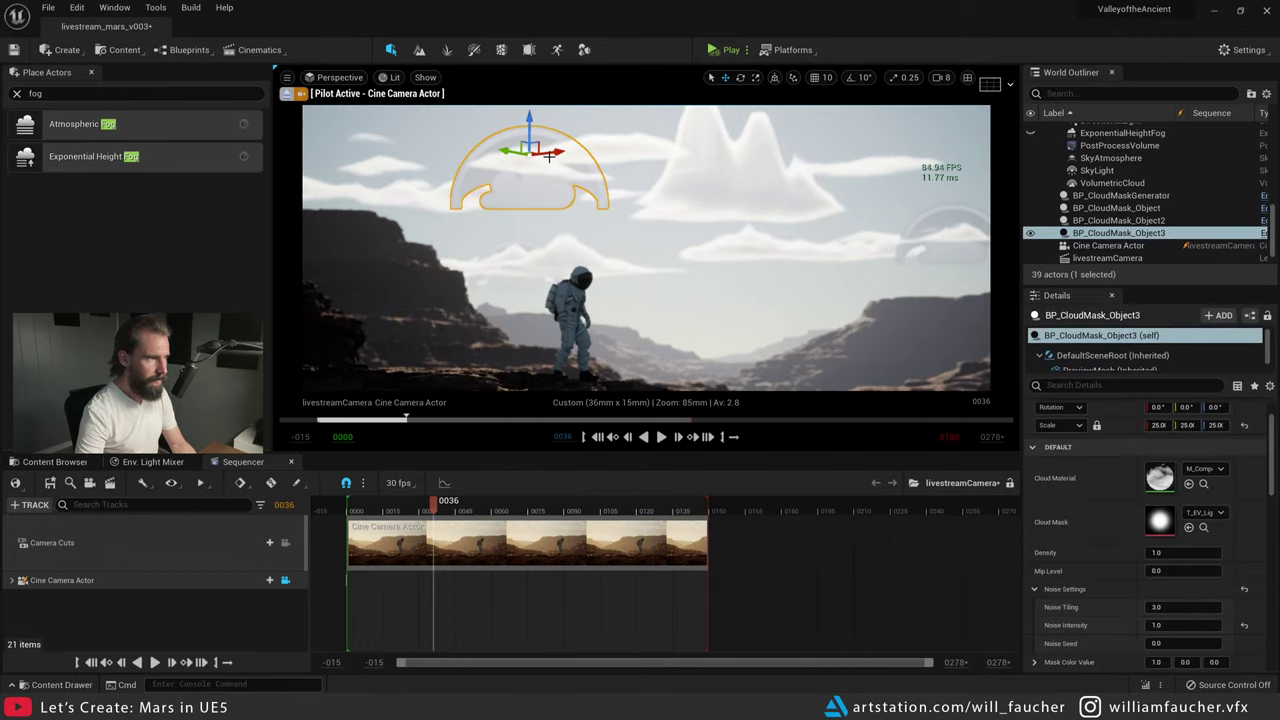
drag(549, 157, 503, 157)
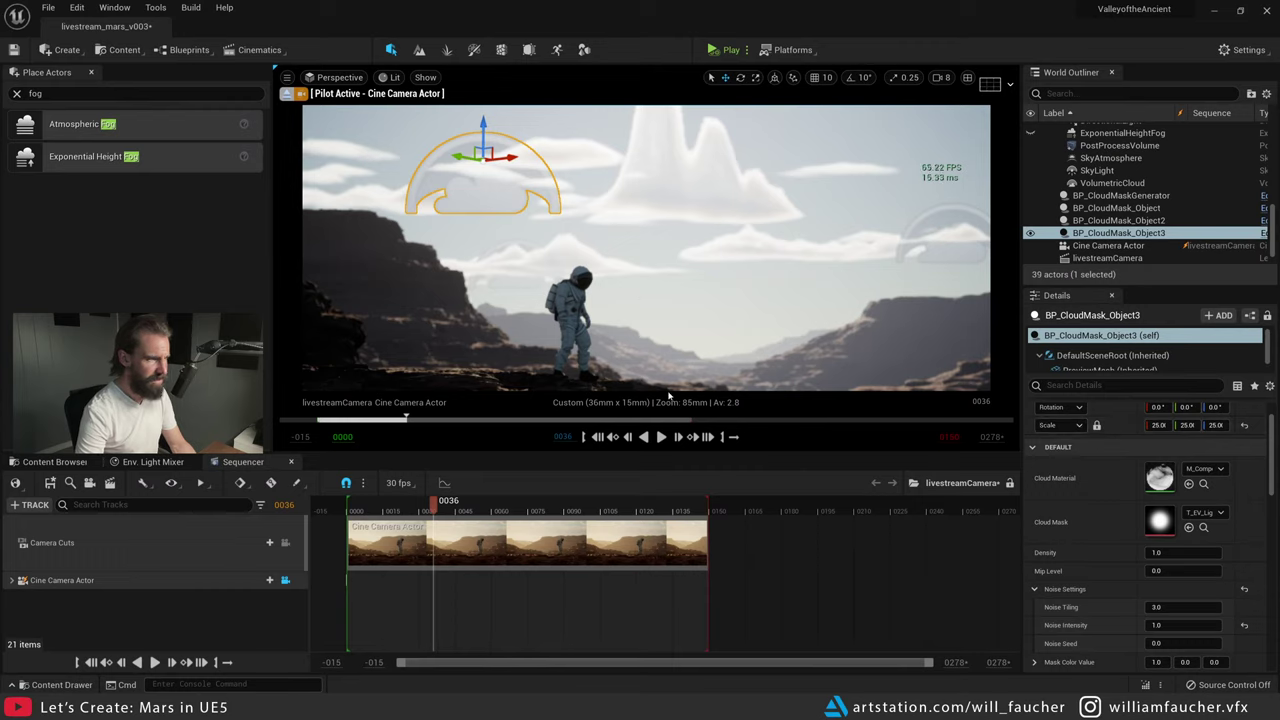
- Reframe the piloted camera with the astronaut left of centre under the clouds, and set the viewport camera speed to 4
right_drag(536, 199, 582, 198)
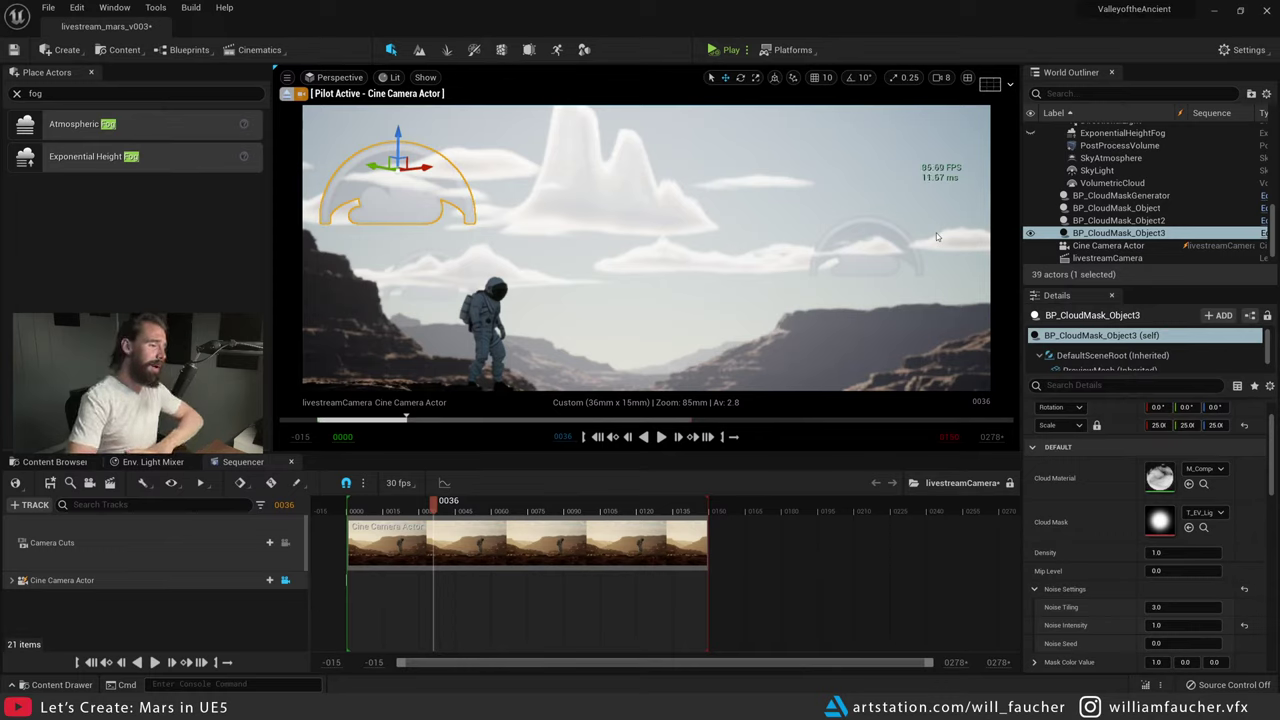
right_drag(449, 266, 593, 248)
click(940, 77)
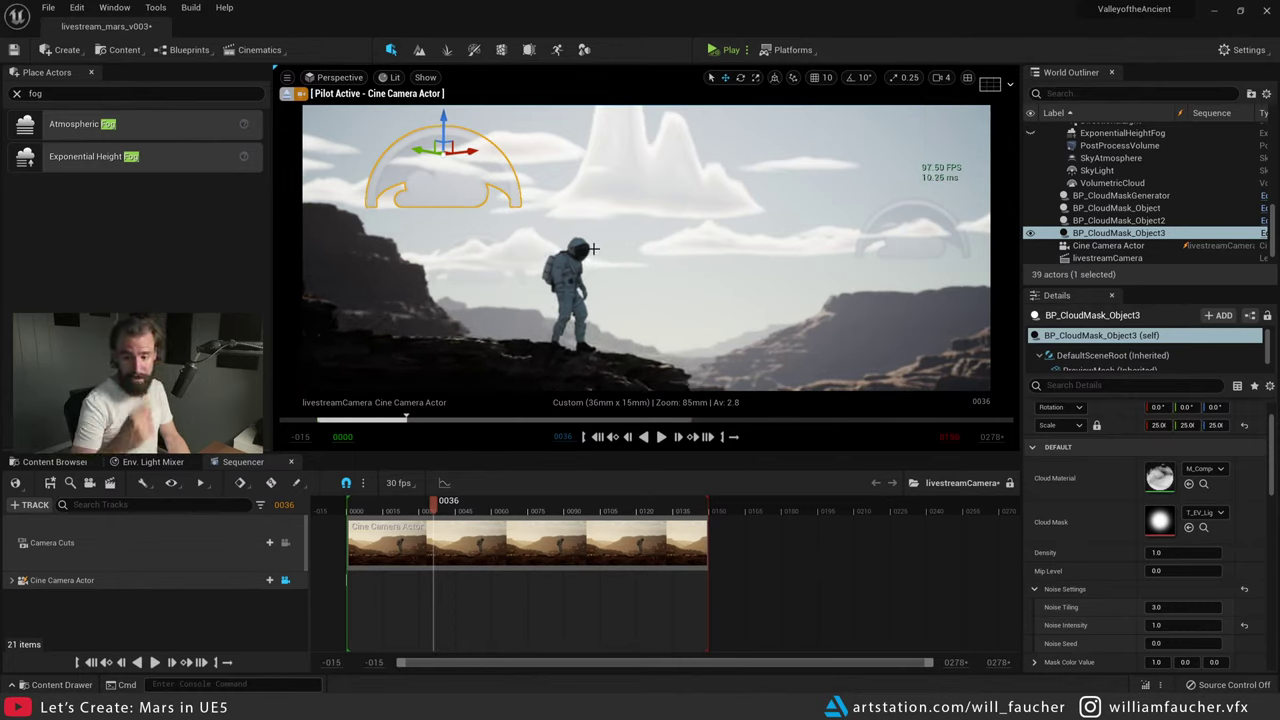
- Switch to the browser and look through the Google image results for "mars clouds" as reference
click(909, 228)
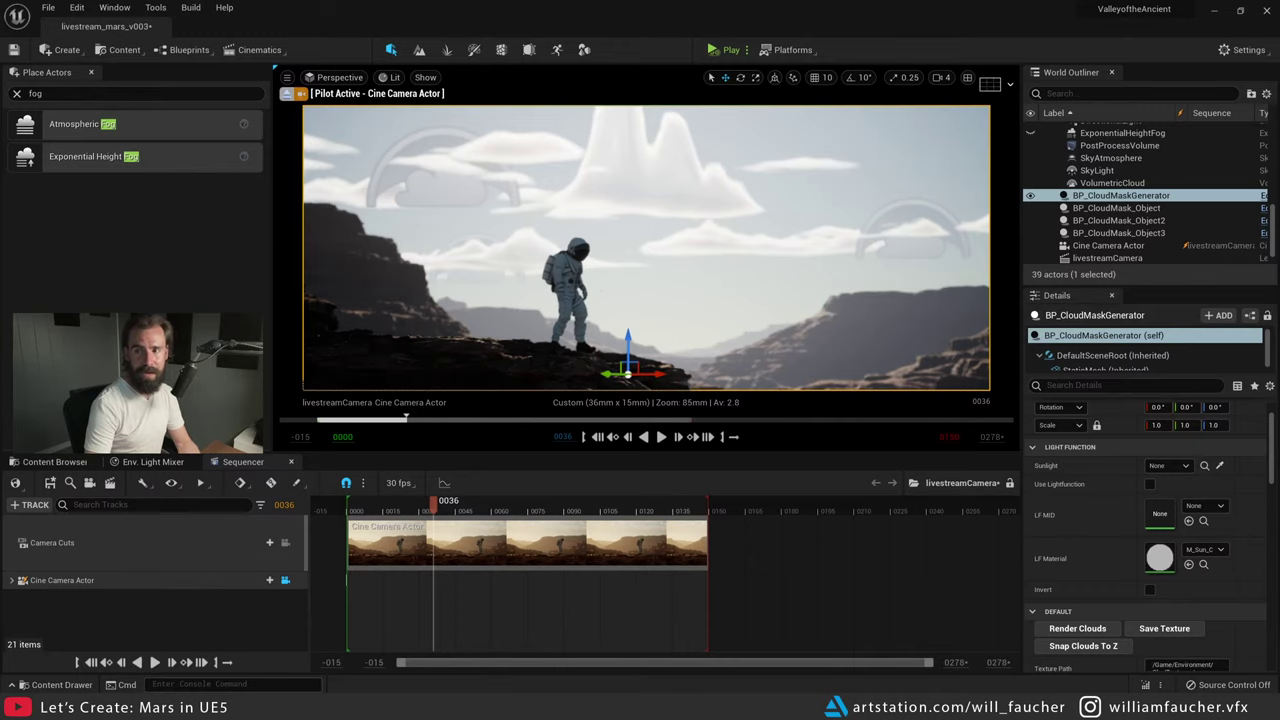
drag(1279, 130, 720, 78)
scroll(651, 337, down, 3)
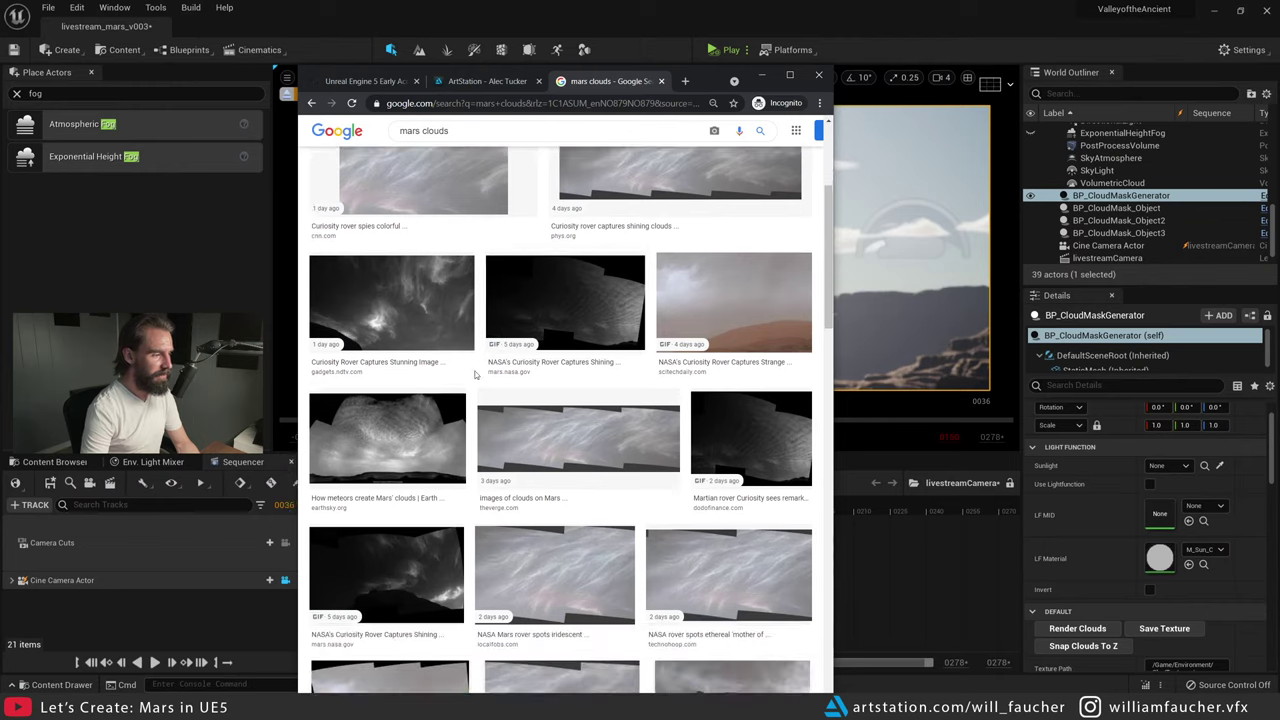
scroll(476, 375, down, 3)
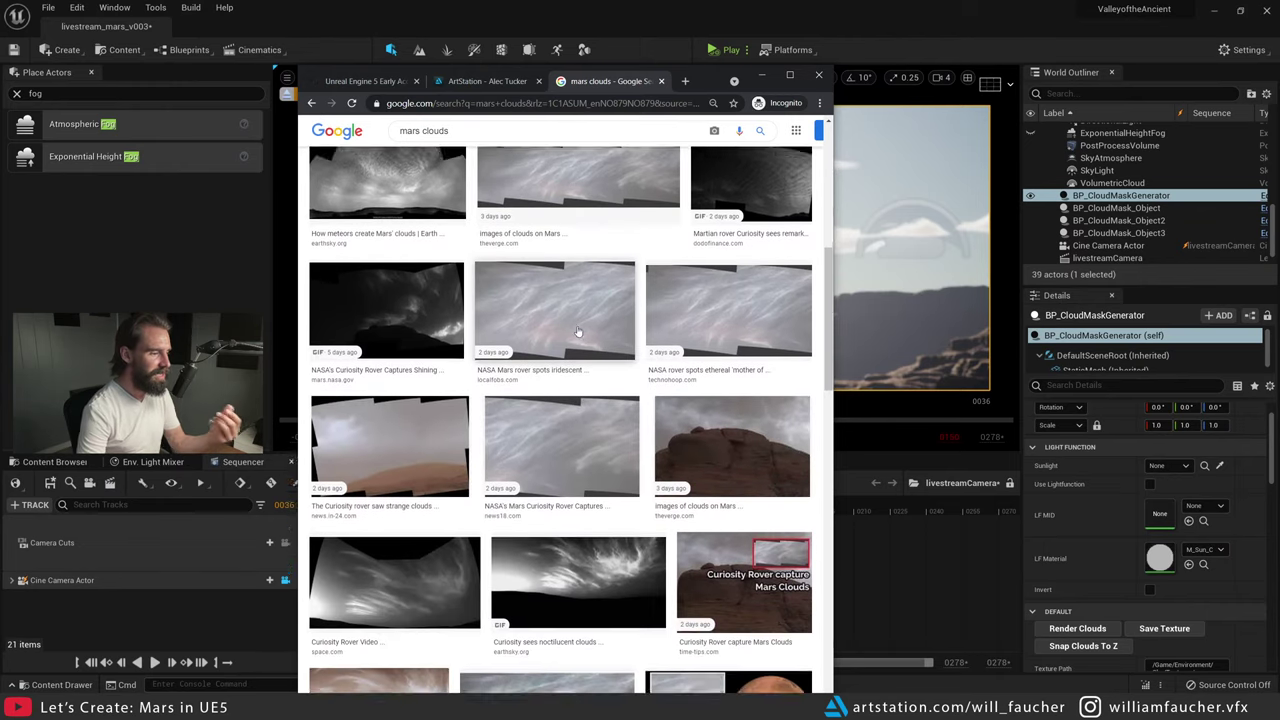
scroll(577, 331, down, 3)
scroll(603, 339, down, 1)
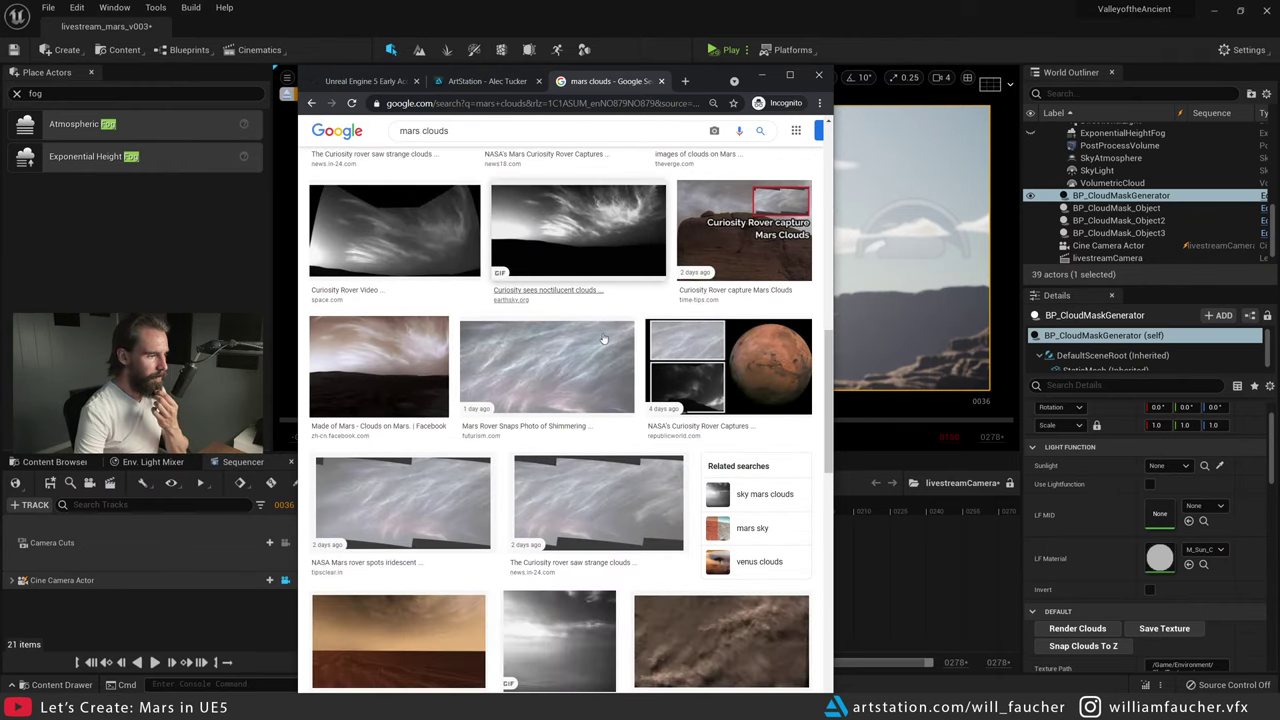
- Examine further Google image results for Martian cloud references, and move the browser window off the viewport
scroll(603, 339, down, 6)
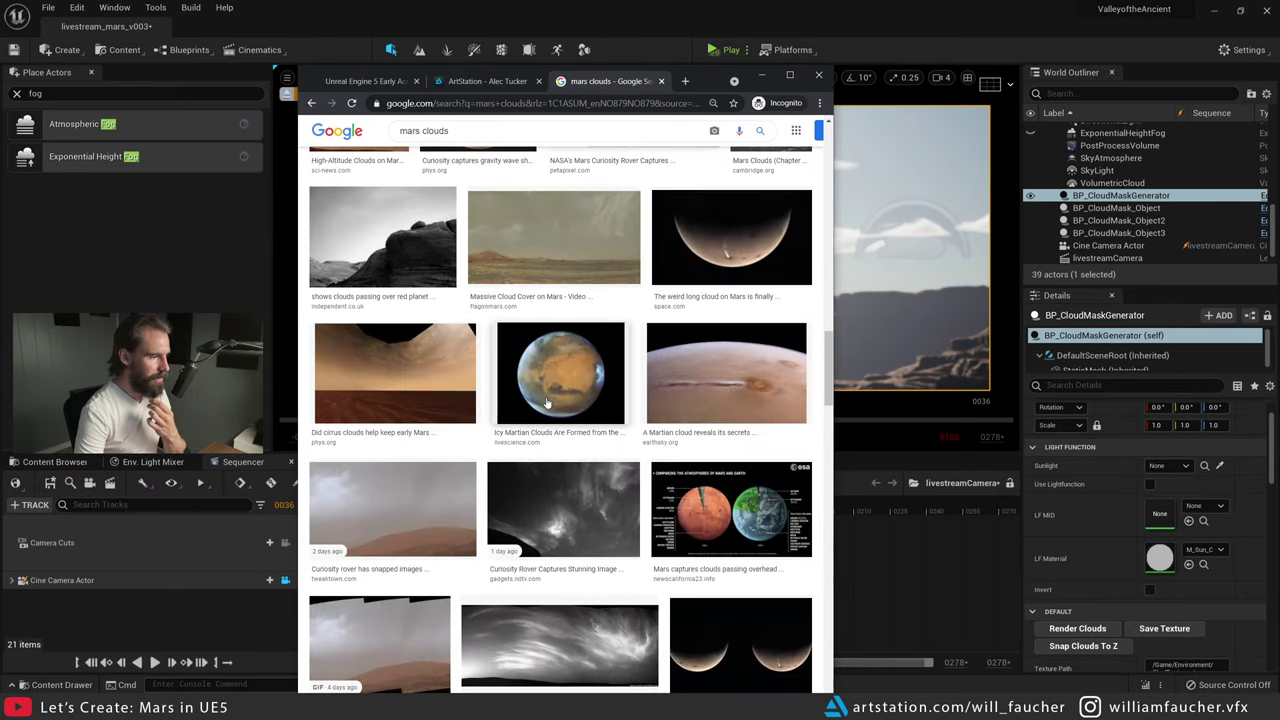
scroll(550, 405, down, 5)
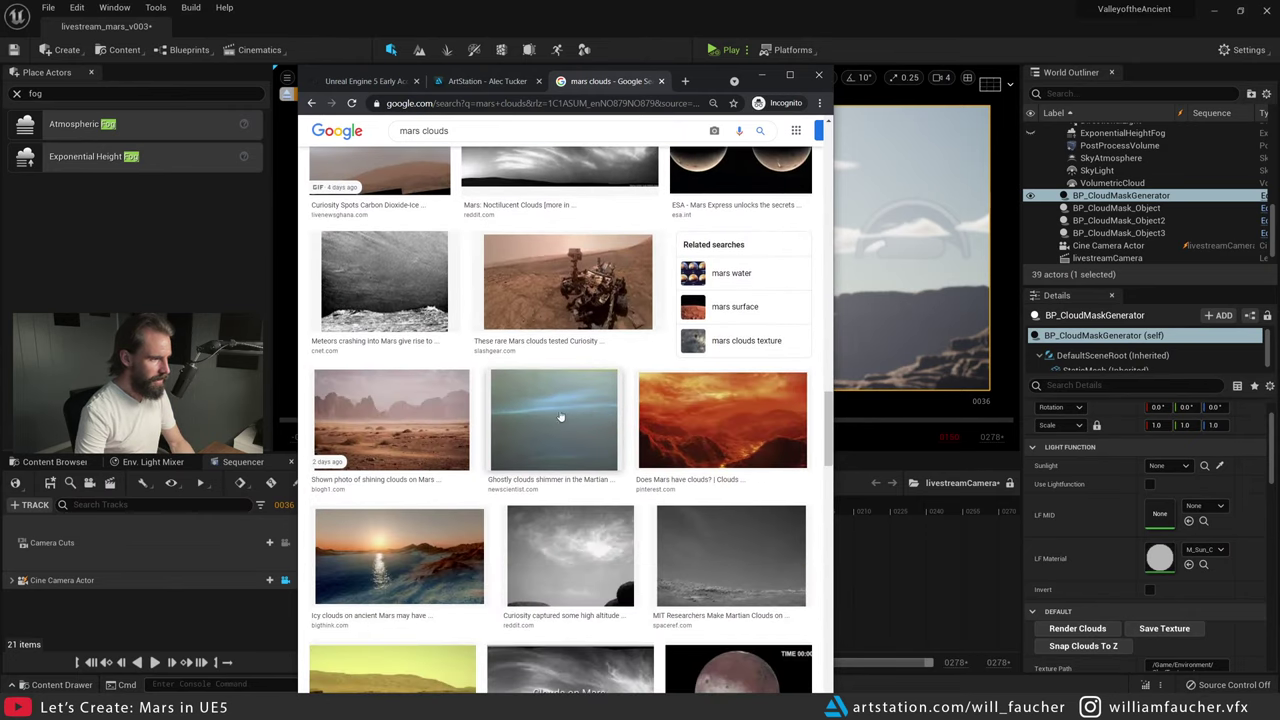
scroll(560, 417, down, 1)
scroll(610, 383, up, 4)
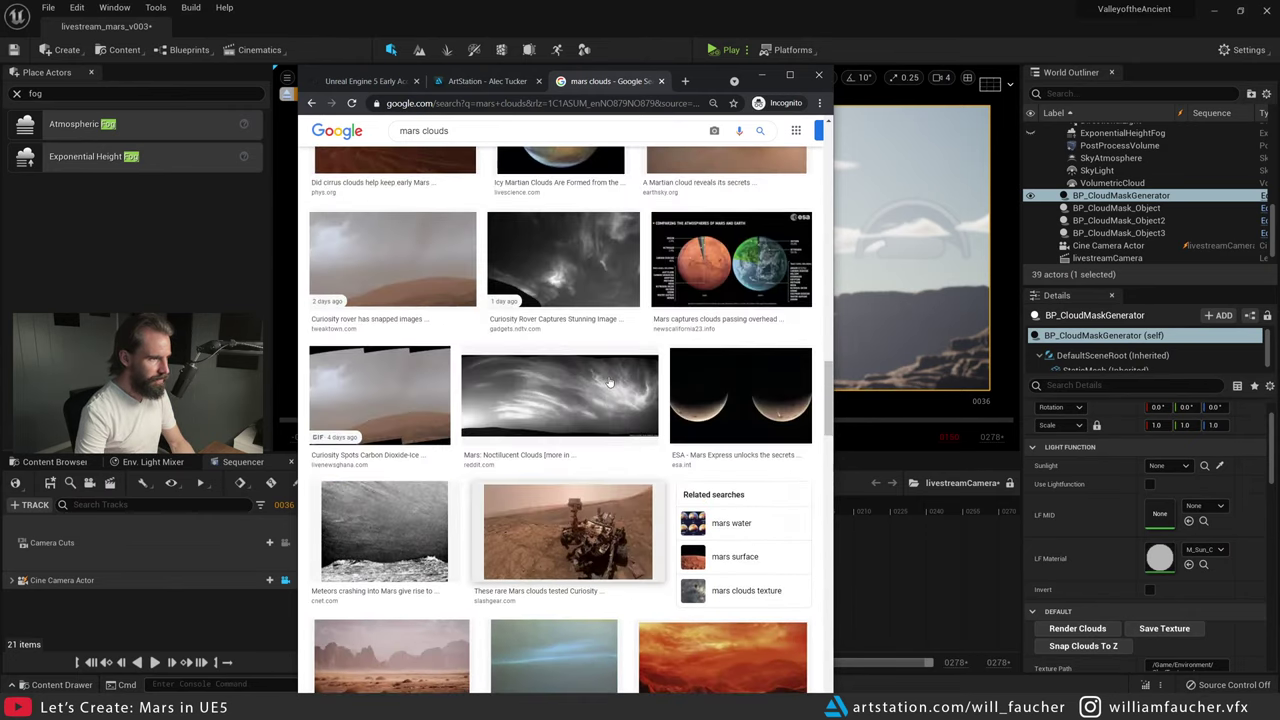
drag(702, 87, 1279, 88)
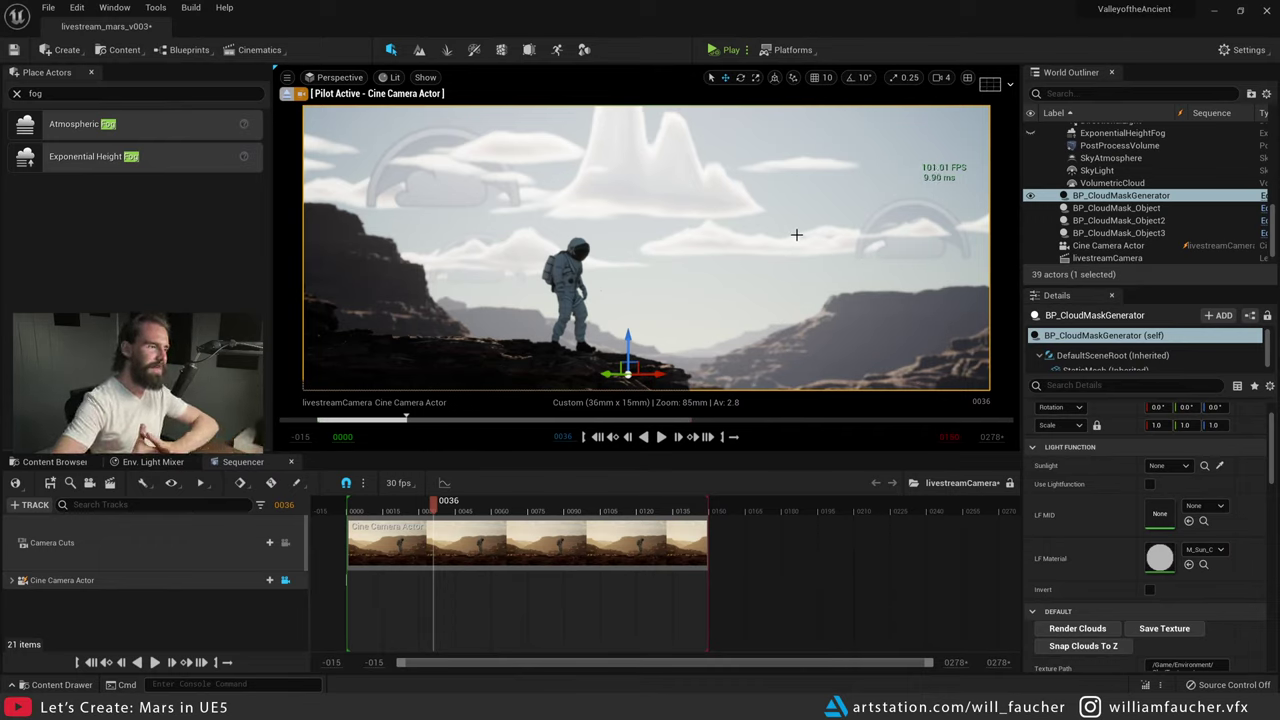
- Raise the SkyAtmosphere's Mie Scattering Scale to about 0.76 to fill the canyon with dusty haze
click(1094, 157)
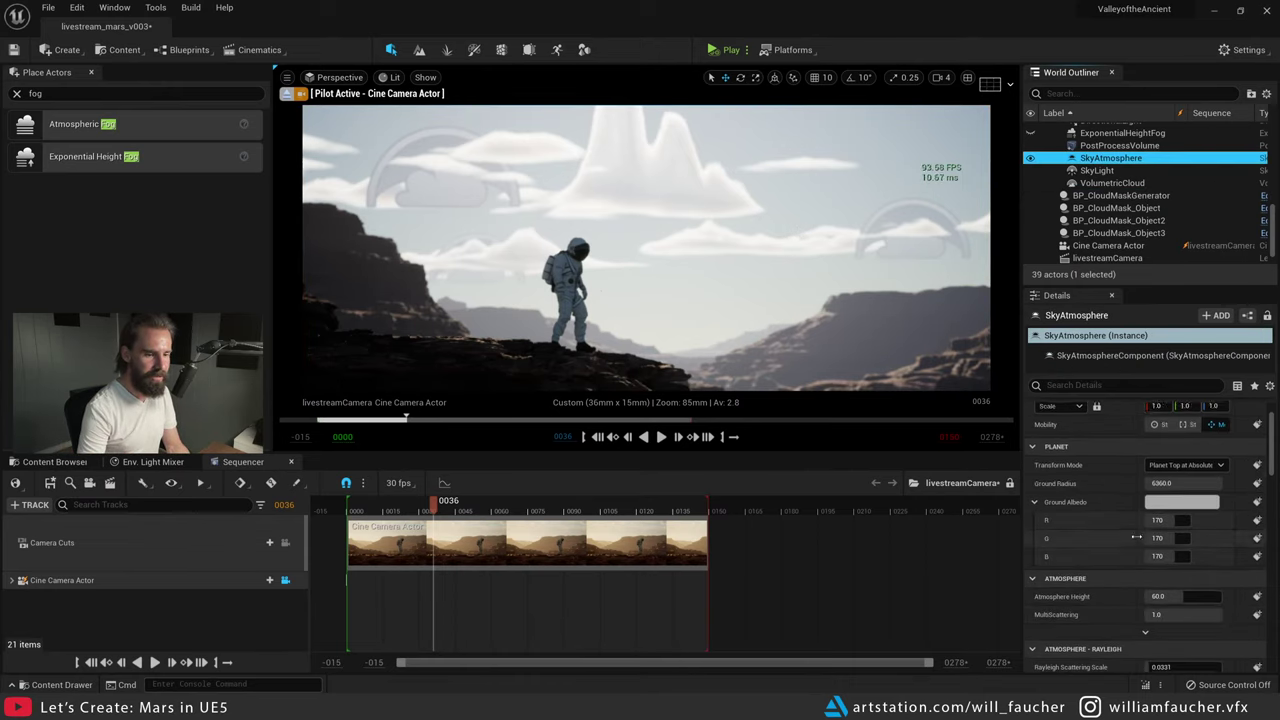
scroll(1157, 529, down, 3)
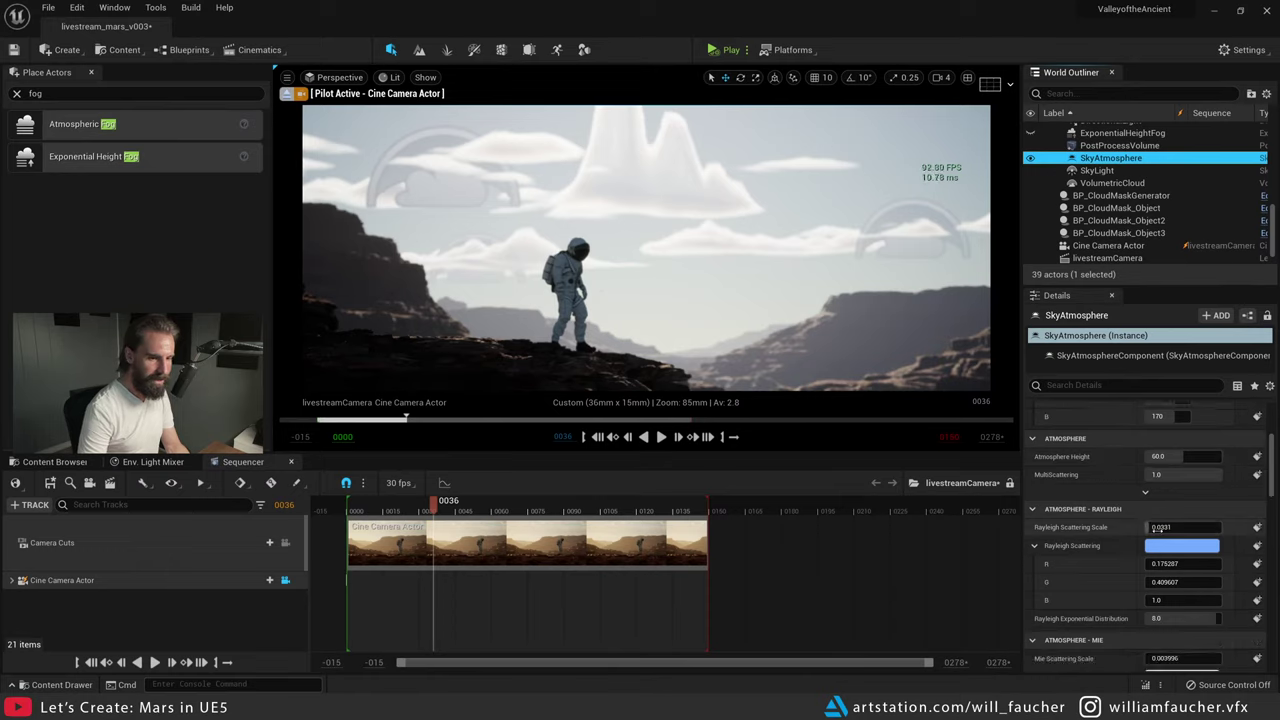
scroll(1163, 540, down, 3)
drag(1167, 578, 1208, 578)
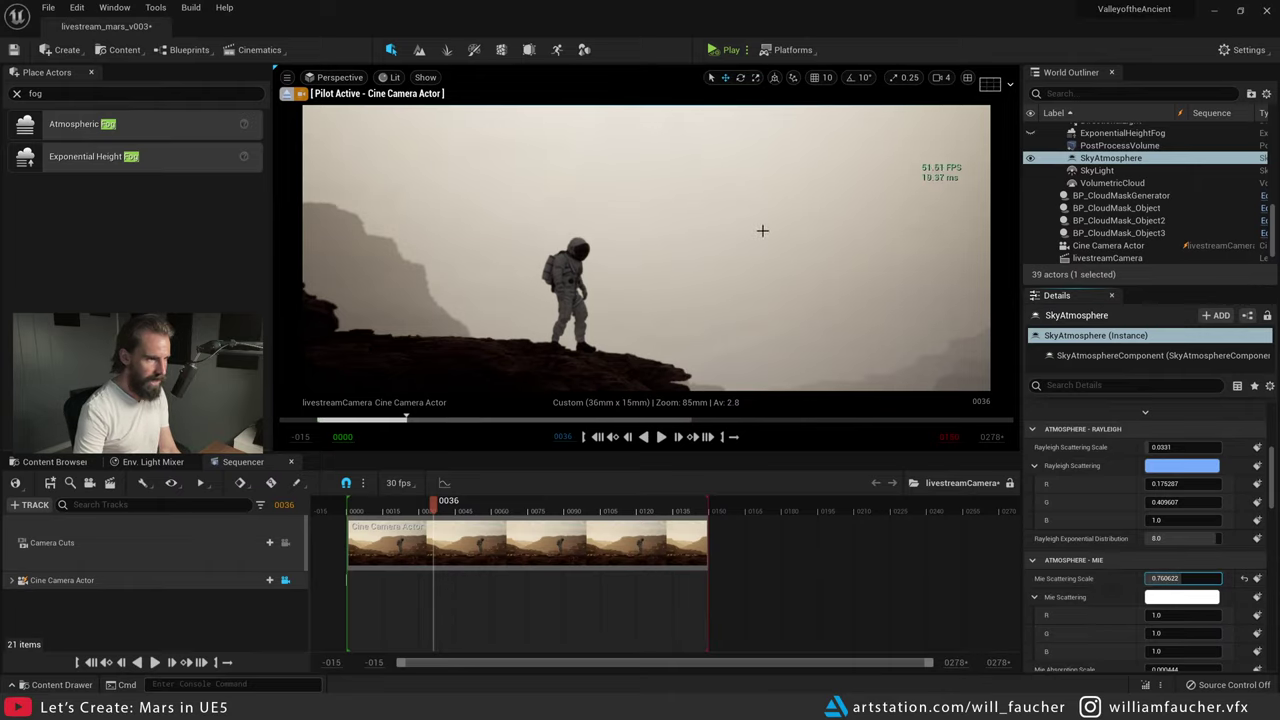
- Reposition the sun so its disc sits in the sky in front of the astronaut, slightly adjusting the camera tilt
right_drag(762, 231, 762, 245)
key(ctrl+l)
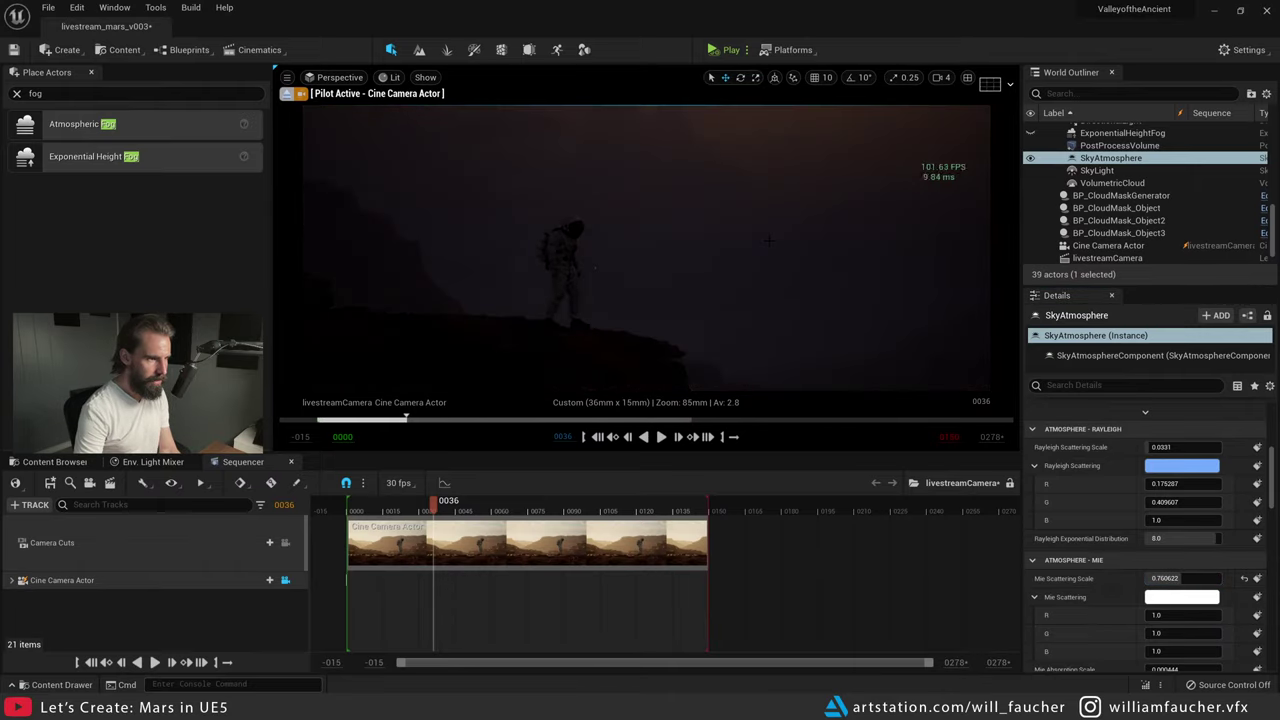
key(ctrl+l)
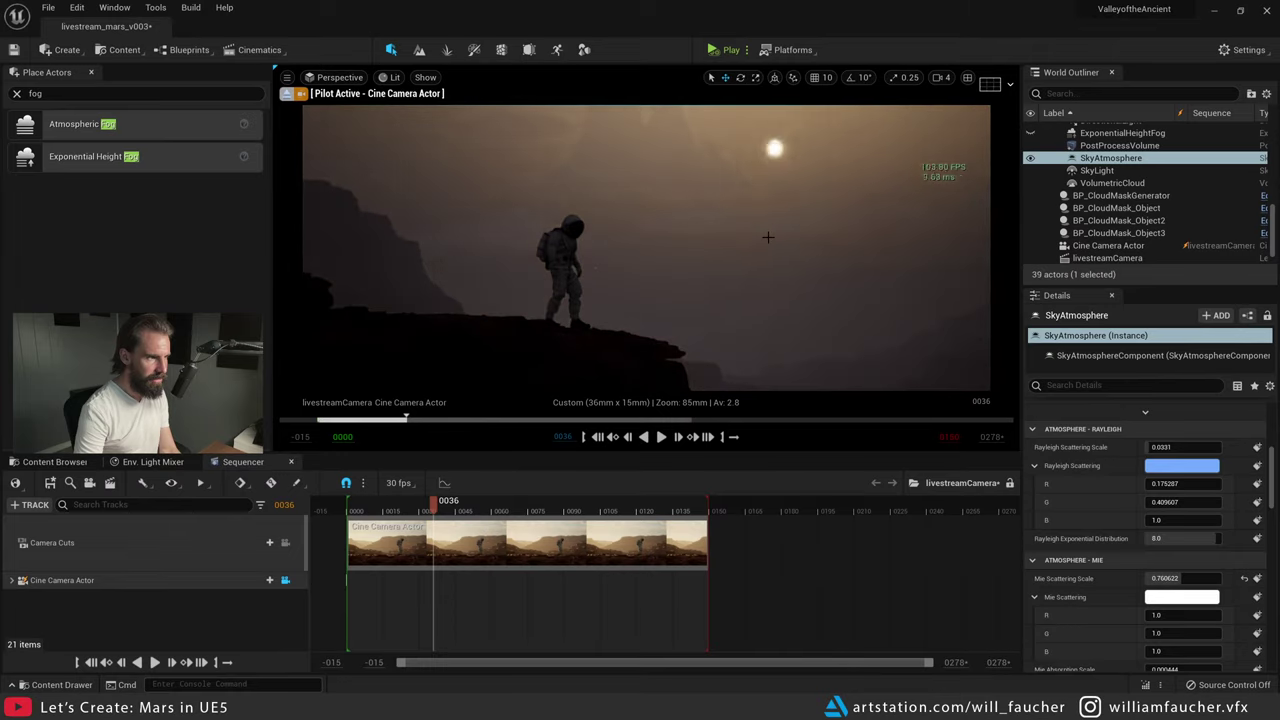
- Reset the VolumetricCloud actor's cloud material to its default
scroll(1125, 140, up, 3)
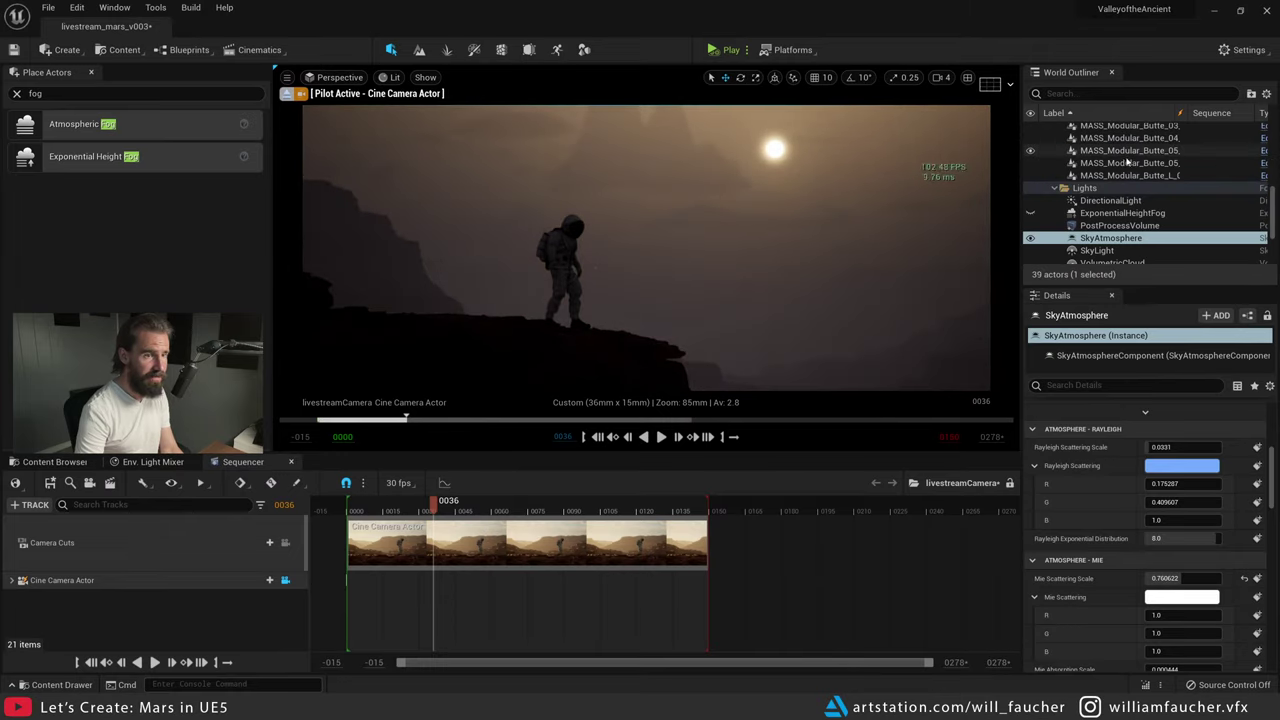
scroll(1125, 160, down, 2)
click(1112, 203)
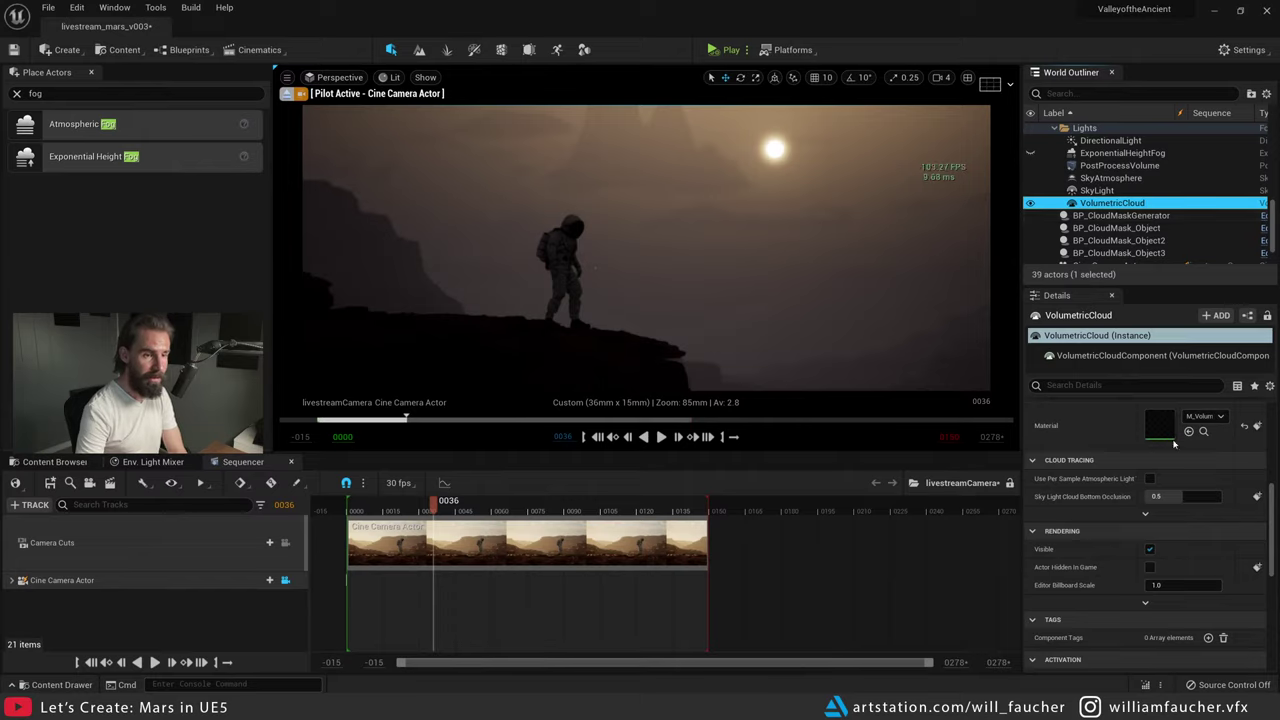
click(1245, 429)
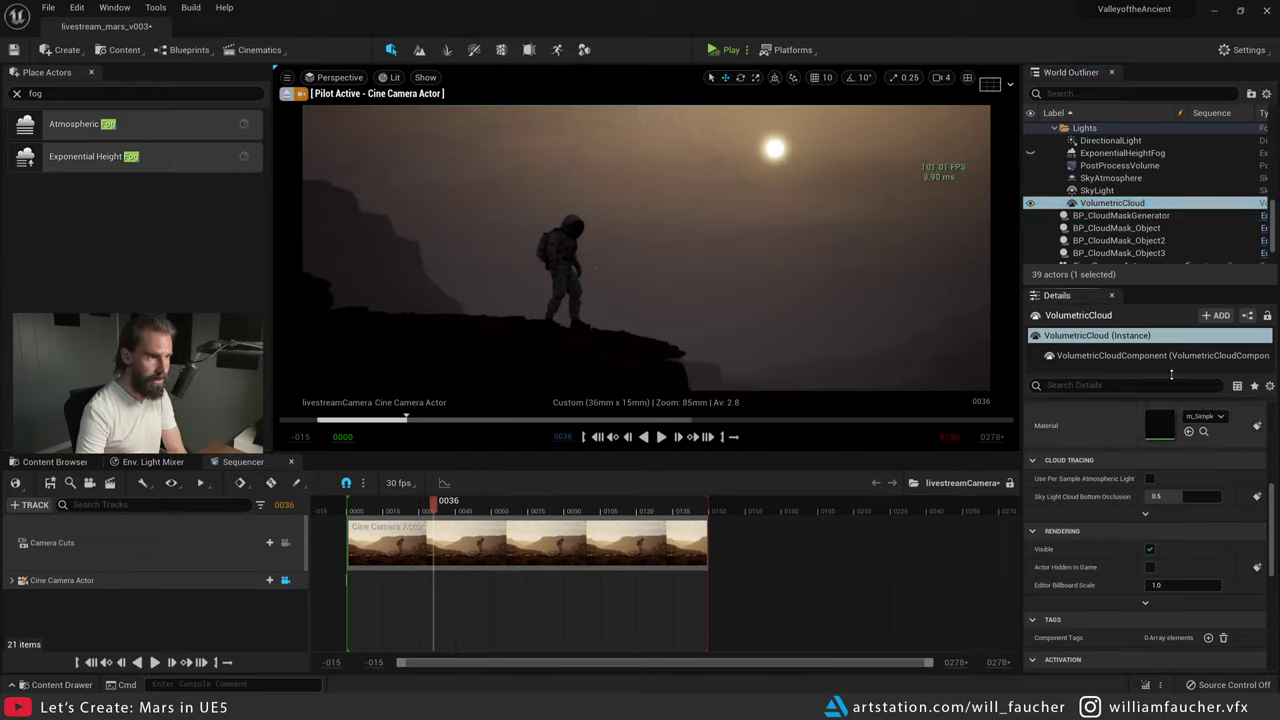
- Tilt the piloted camera up toward the sky and shift the sun further away from the astronaut
right_drag(696, 213, 703, 133)
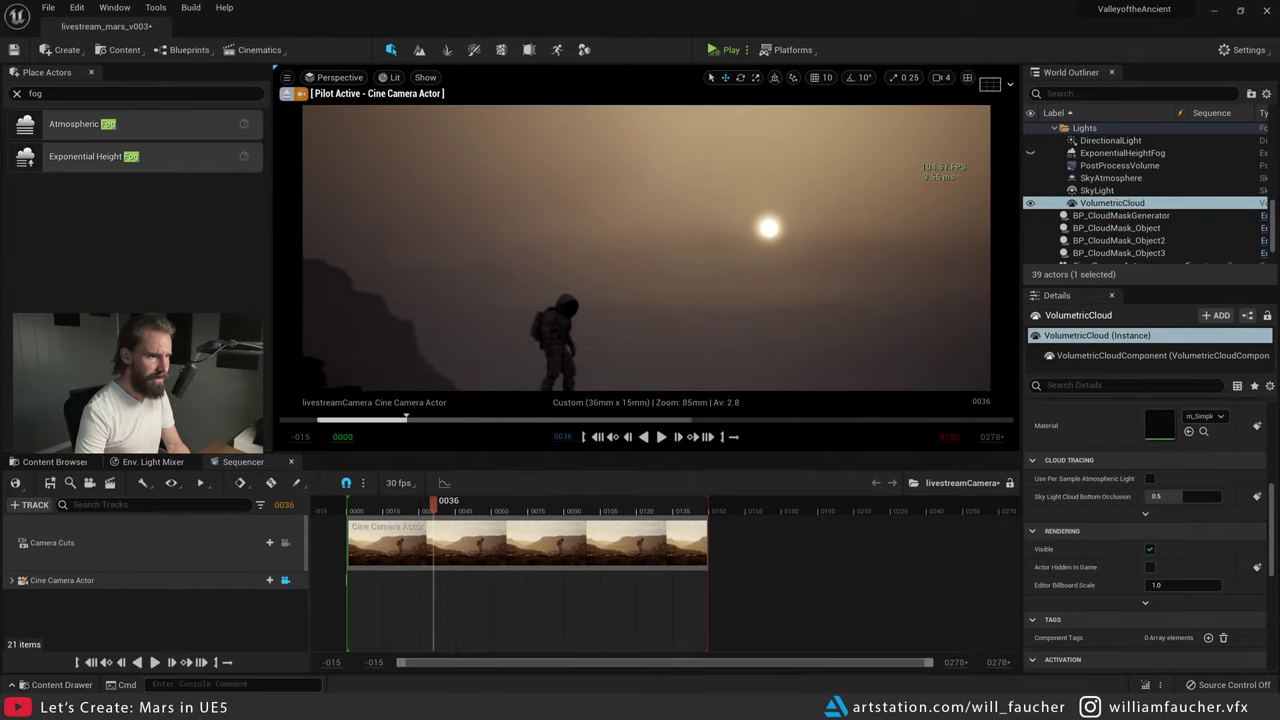
right_drag(700, 275, 697, 214)
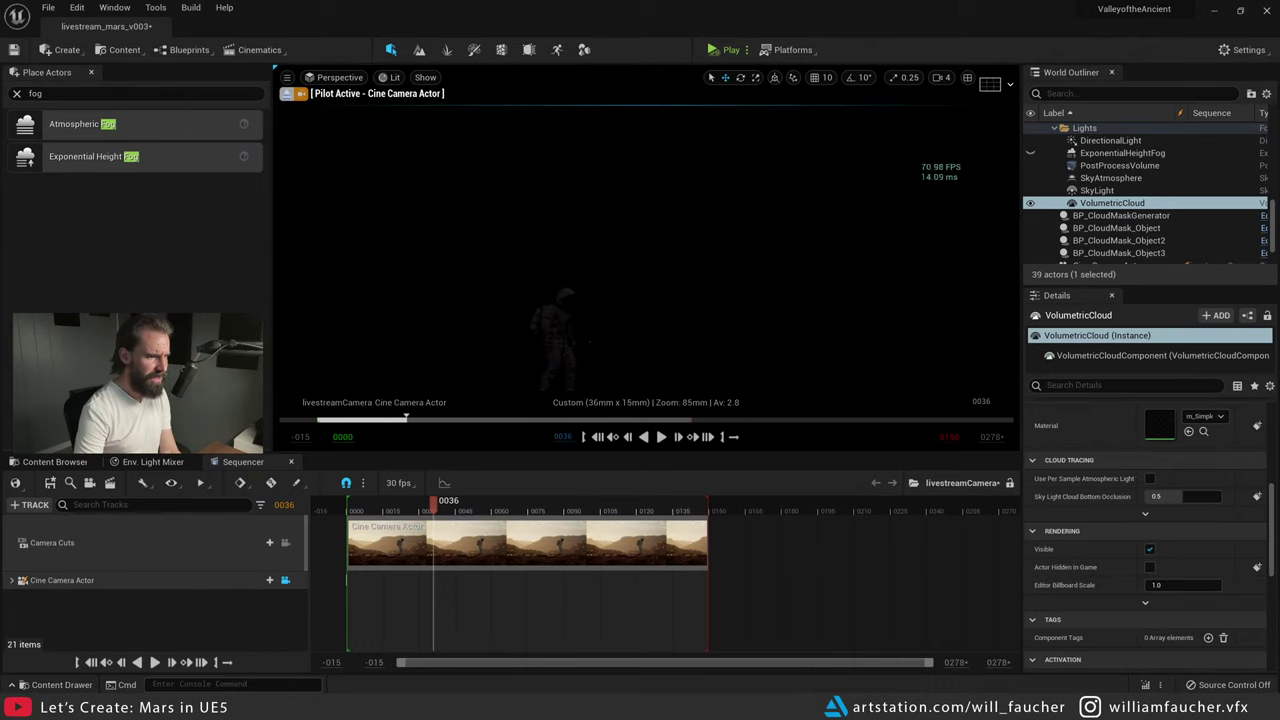
right_click(645, 204)
click(636, 204)
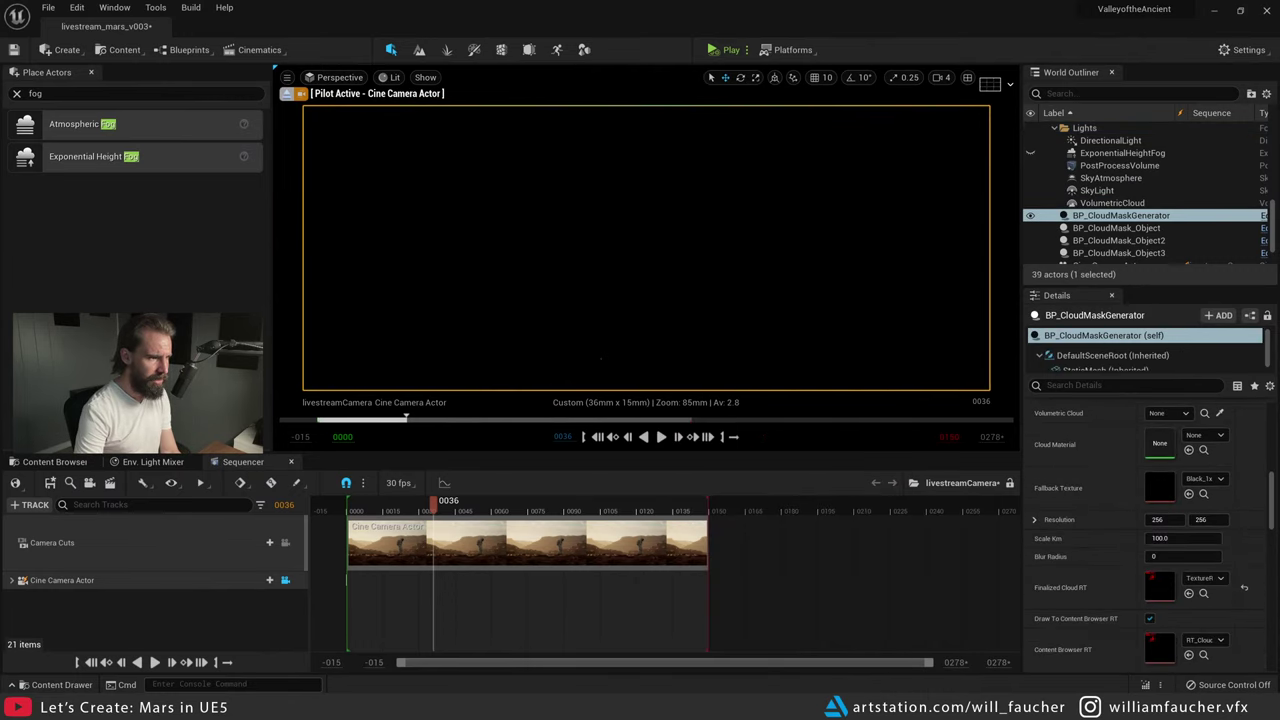
right_click(585, 217)
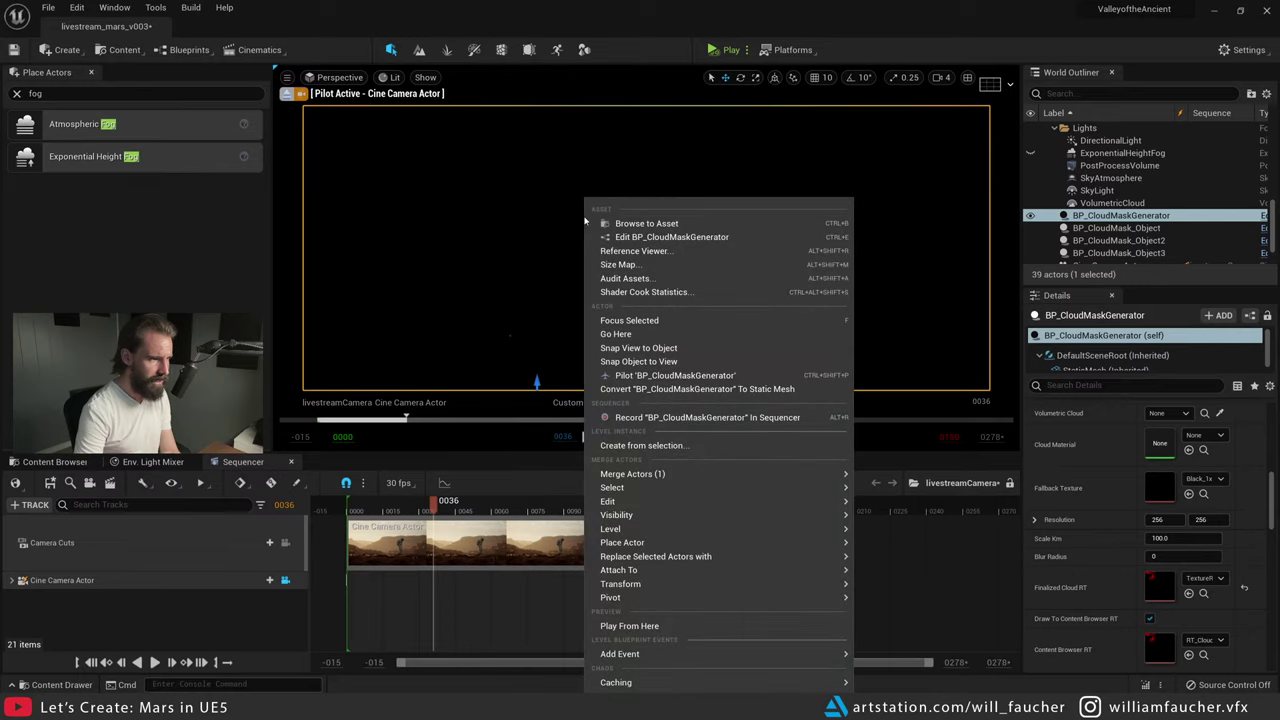
key(Escape)
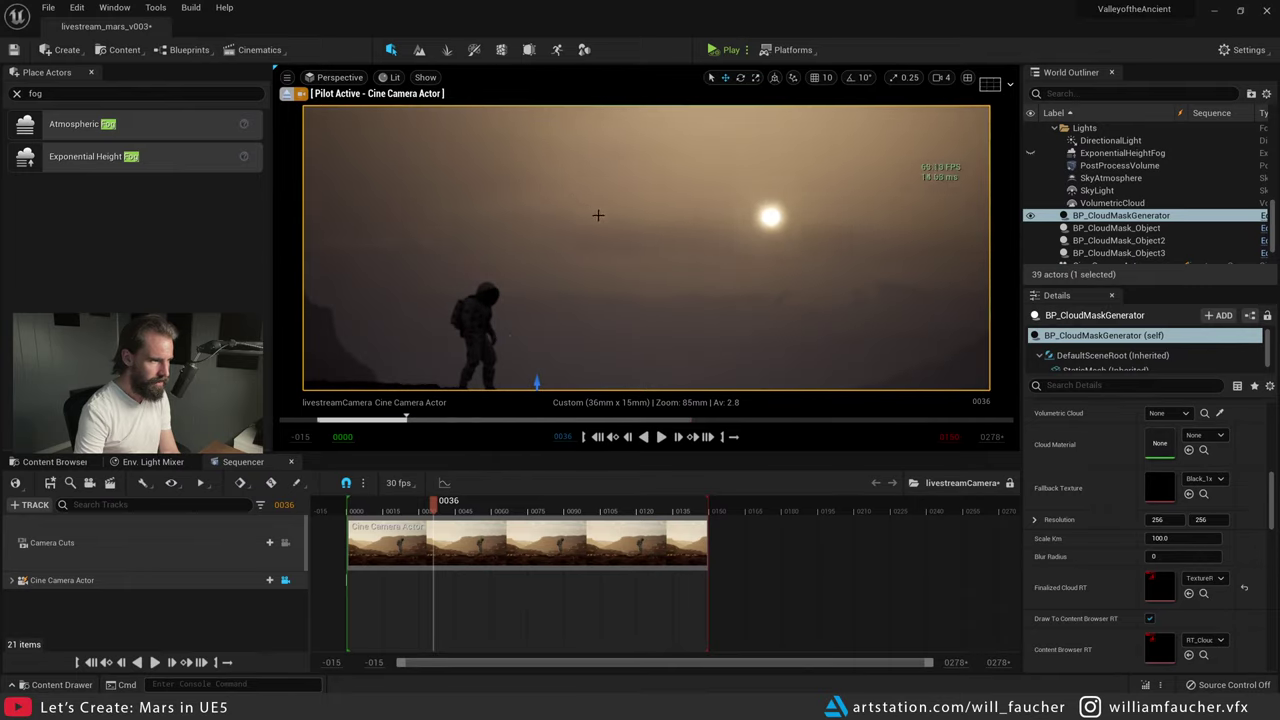
- Move the sequence to frame 29 and rotate the DirectionalLight to bring the sun lower toward the horizon
drag(430, 504, 419, 504)
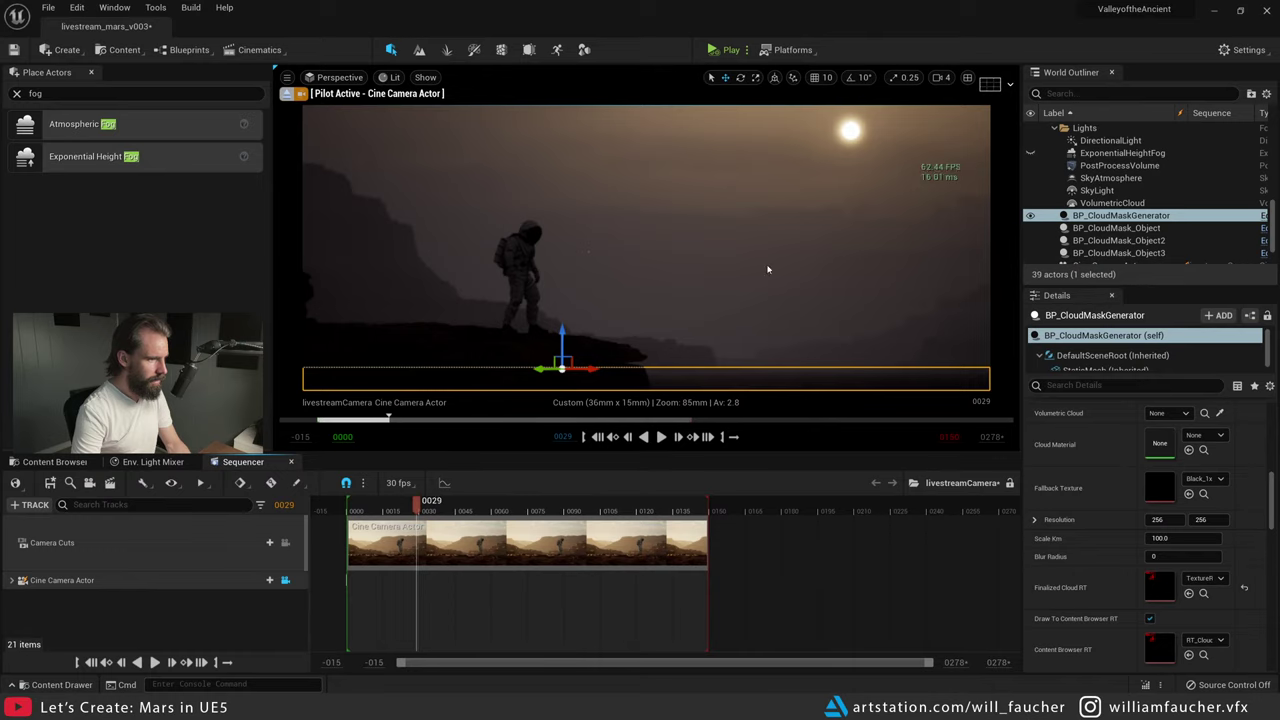
key(e)
click(1110, 140)
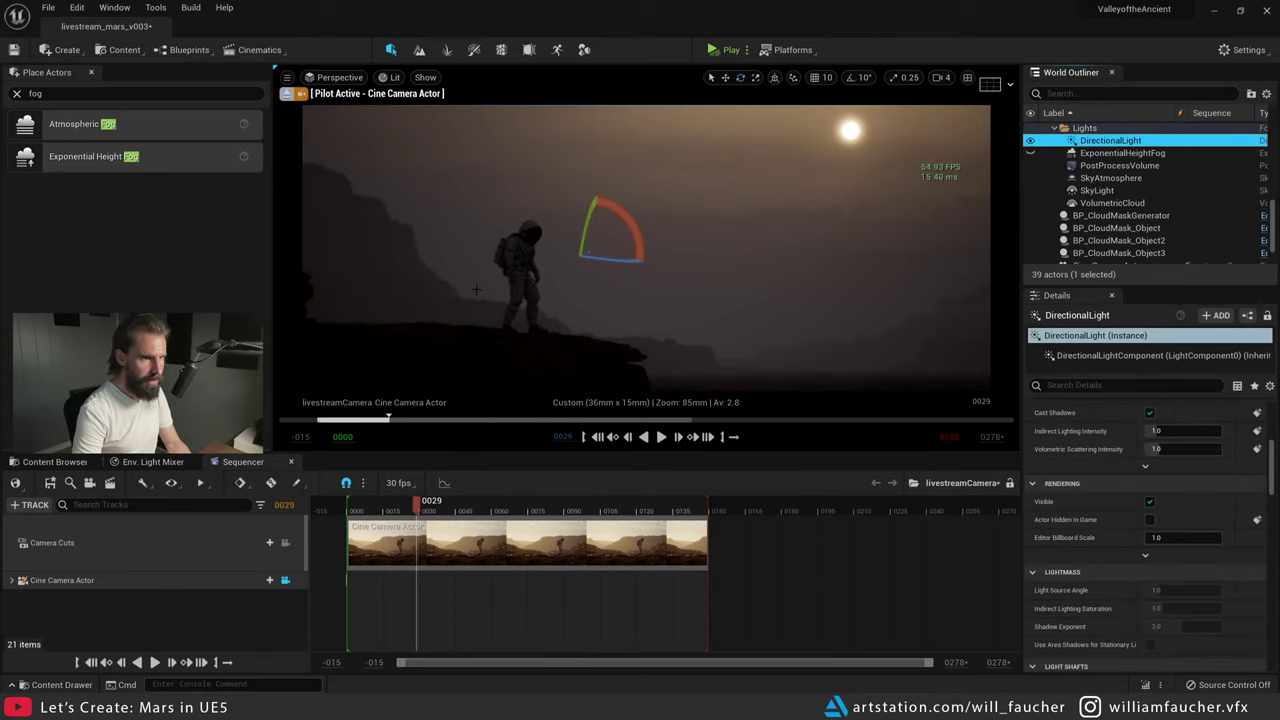
mouse_move(591, 216)
mouse_down()
mouse_move(591, 242)
mouse_move(591, 228)
mouse_up()
scroll(1150, 446, up, 5)
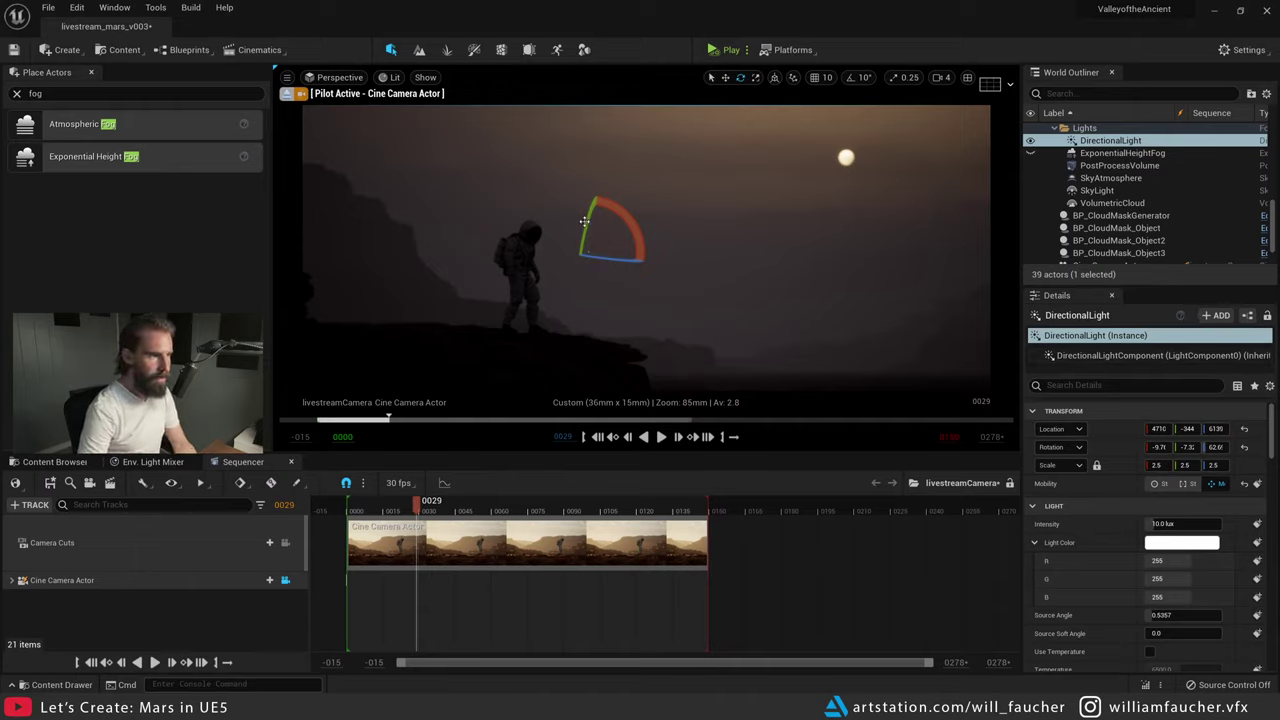
drag(585, 221, 590, 240)
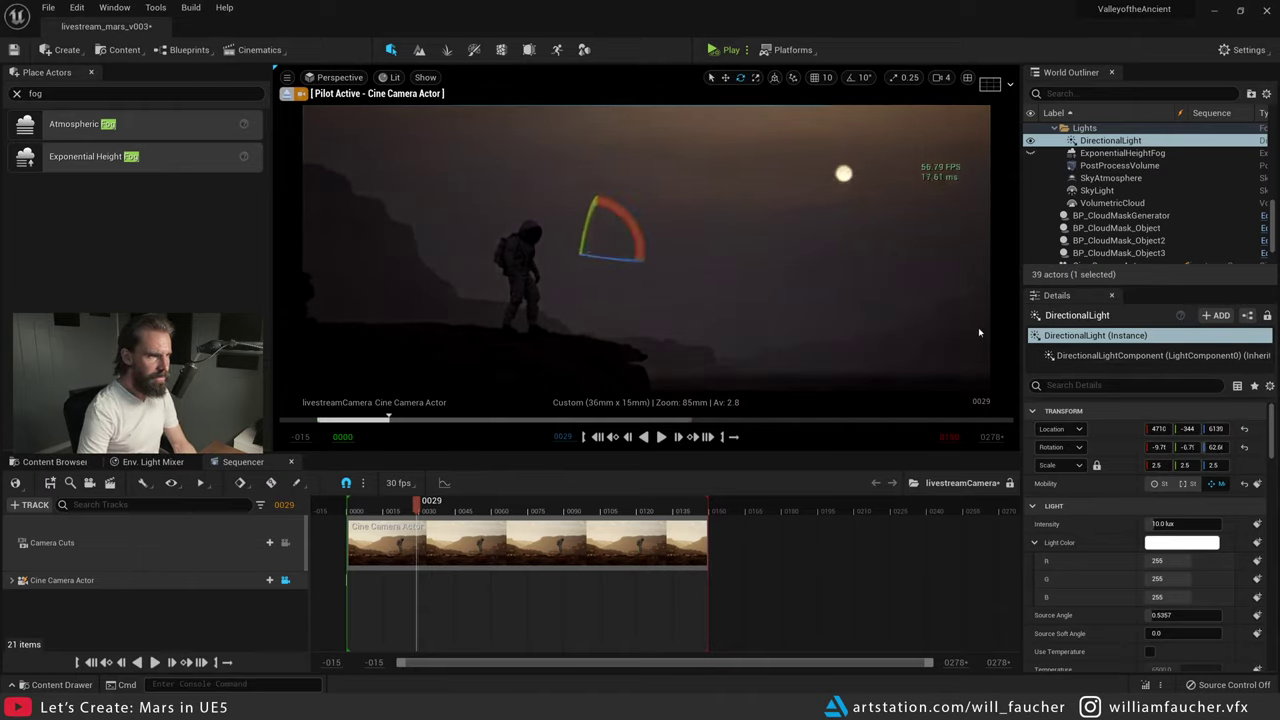
- Set the DirectionalLight's intensity to 75 lux and rotate it slightly to lower the sun
click(1180, 524)
text(7)
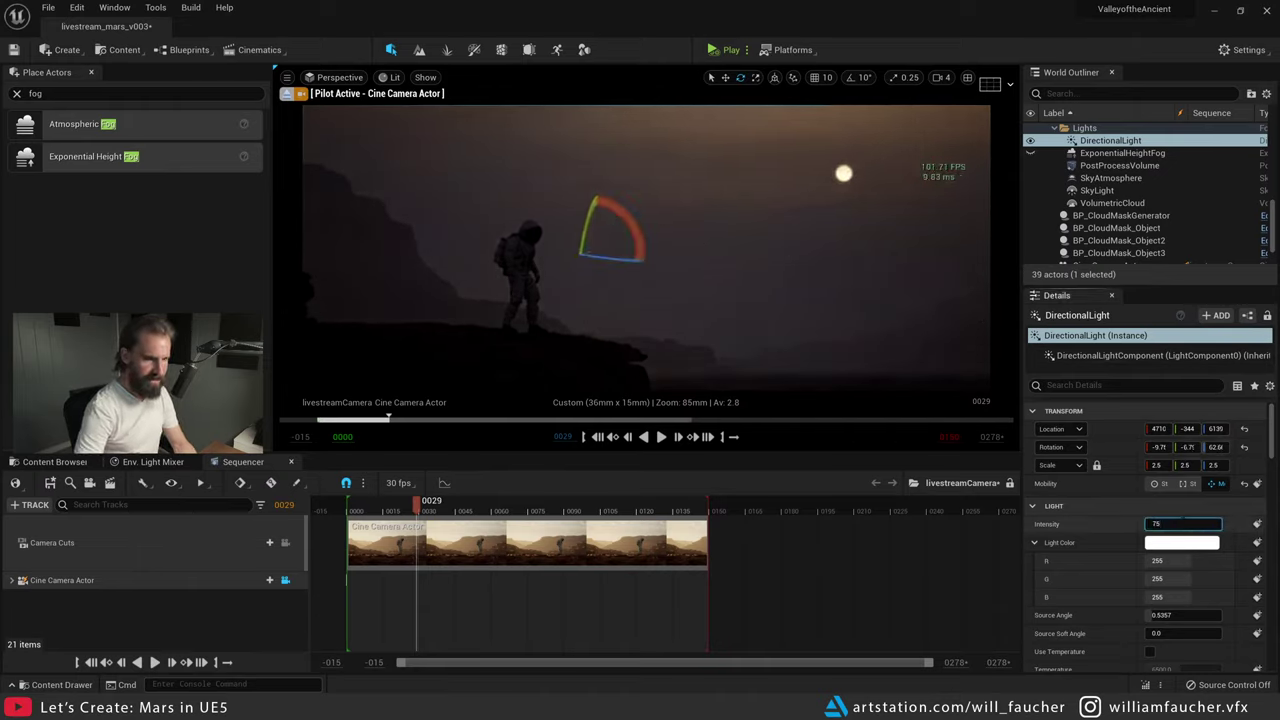
text(5)
key(Return)
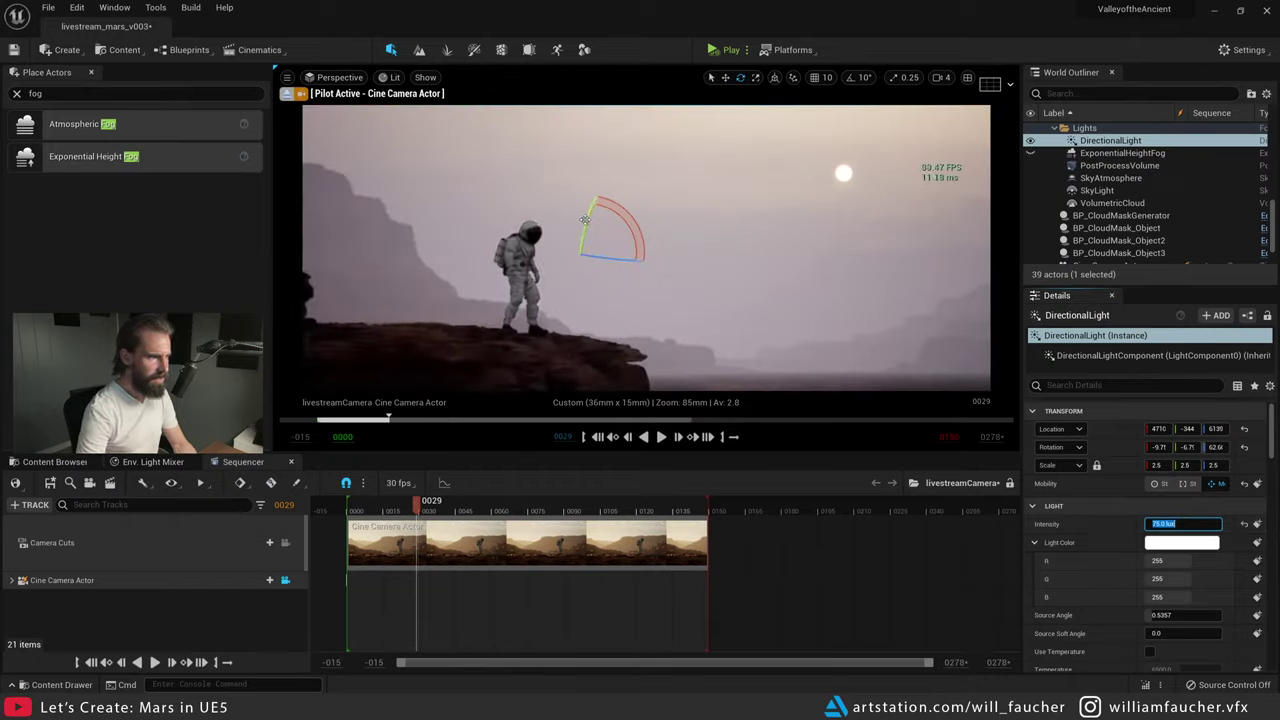
mouse_move(587, 221)
mouse_down()
mouse_move(575, 276)
mouse_move(588, 216)
mouse_up()
- Tint the DirectionalLight's color a pale orange, RGB 255, 222, 202, and clear the selection
click(1182, 542)
click(999, 474)
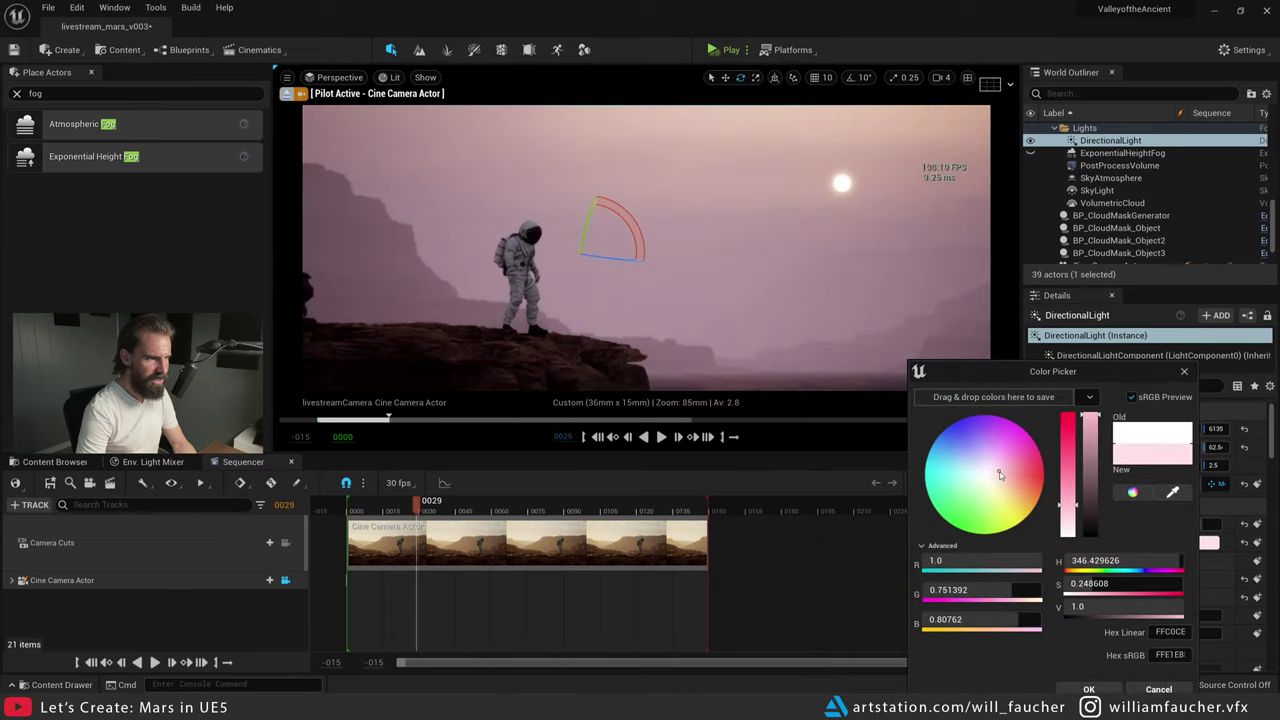
drag(999, 474, 1006, 486)
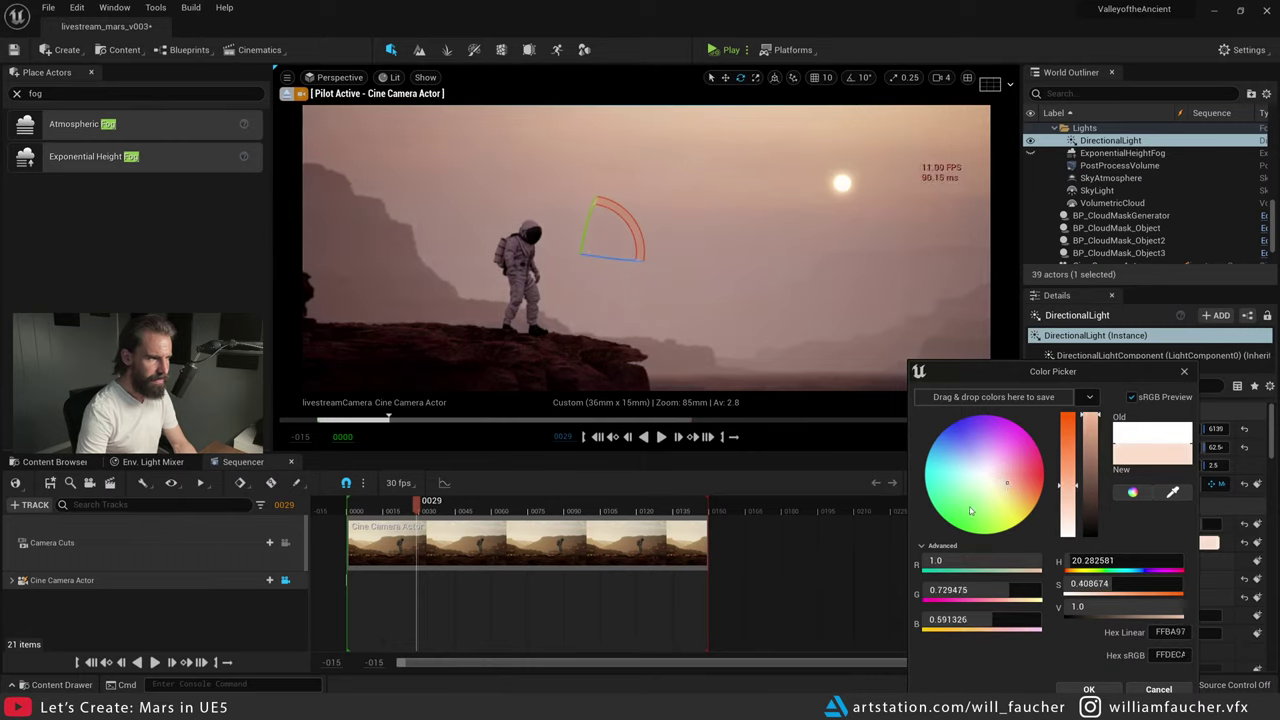
click(1089, 689)
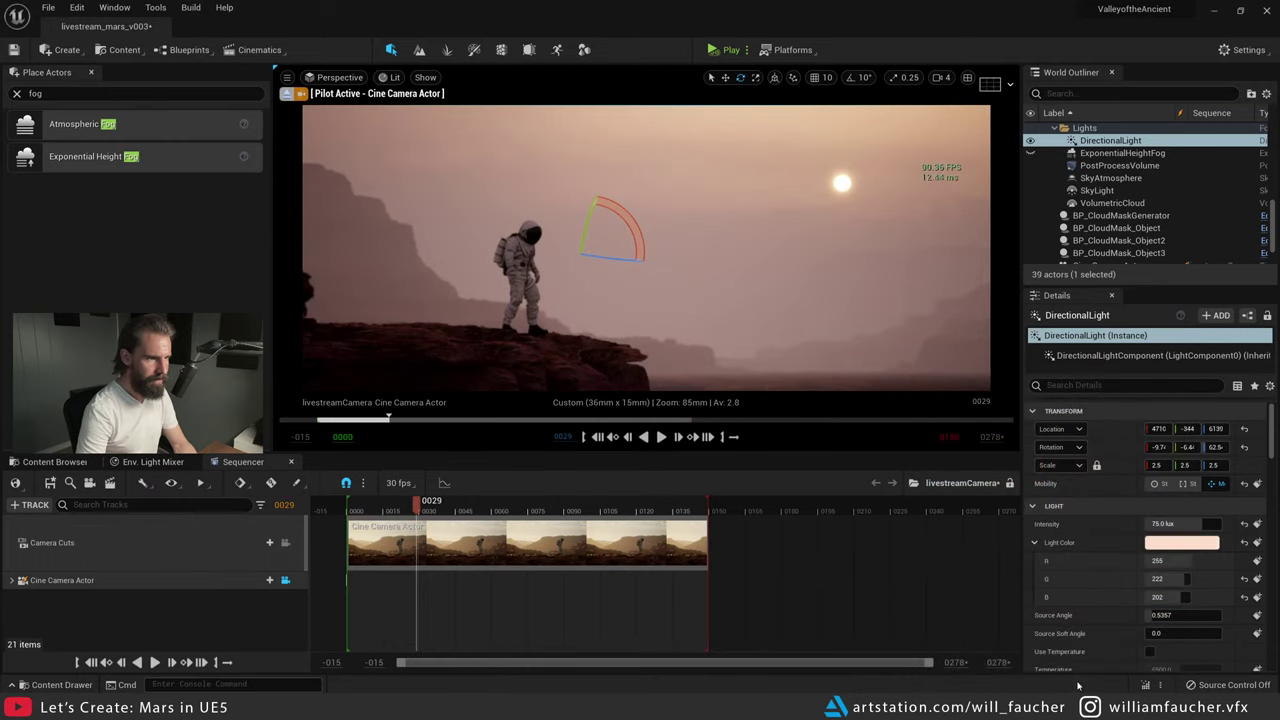
key(Escape)
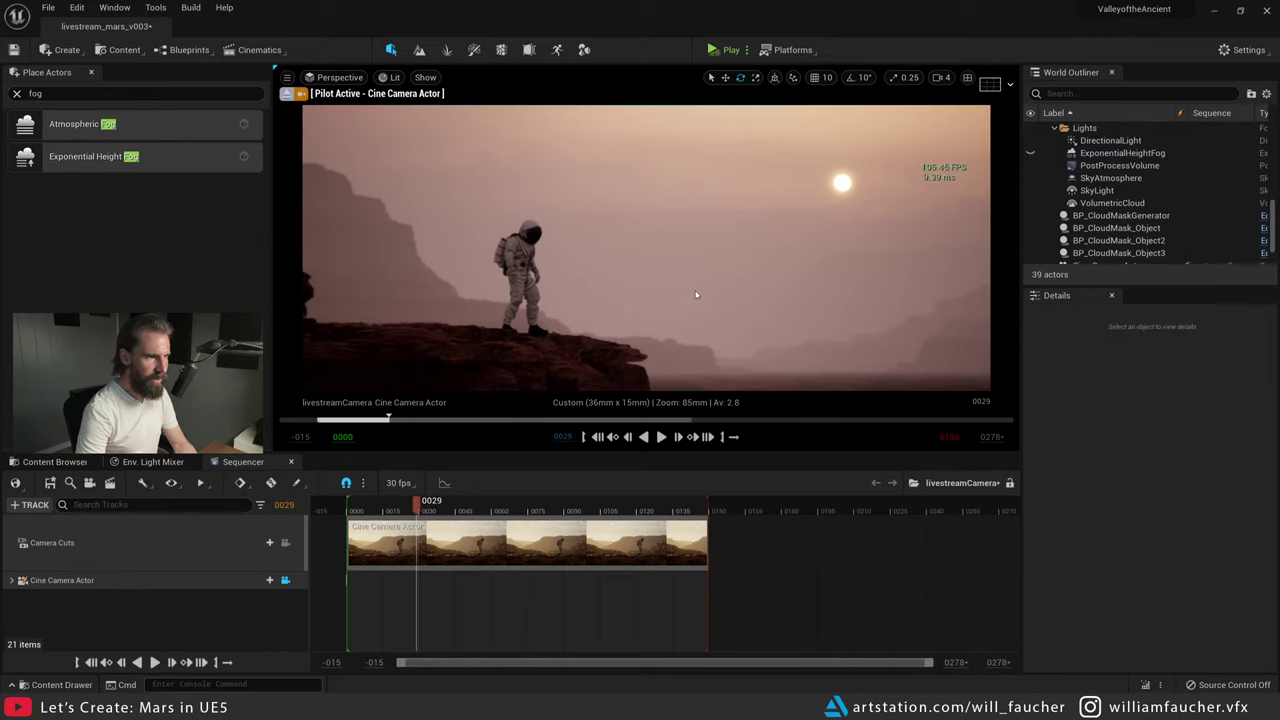
- Select the backdrop butte behind the astronaut and collapse the Landscape folder in the World Outliner
click(595, 319)
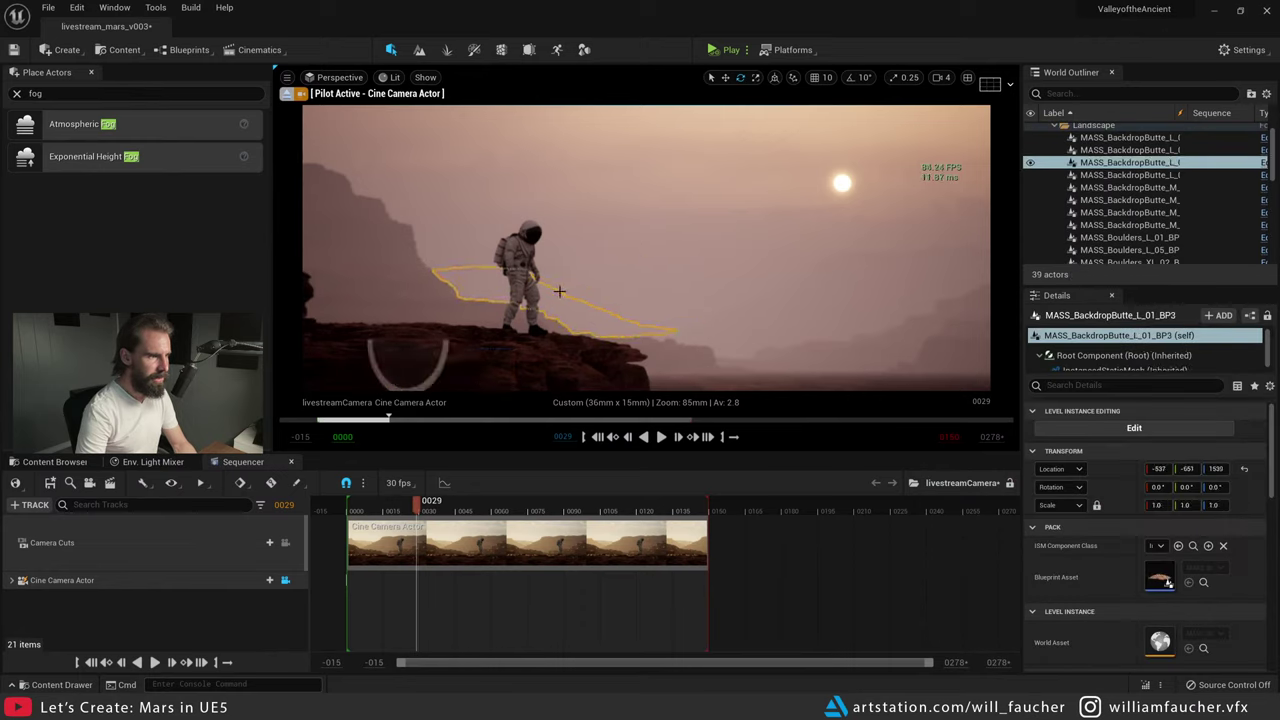
key(Escape)
click(571, 297)
scroll(1066, 220, up, 1)
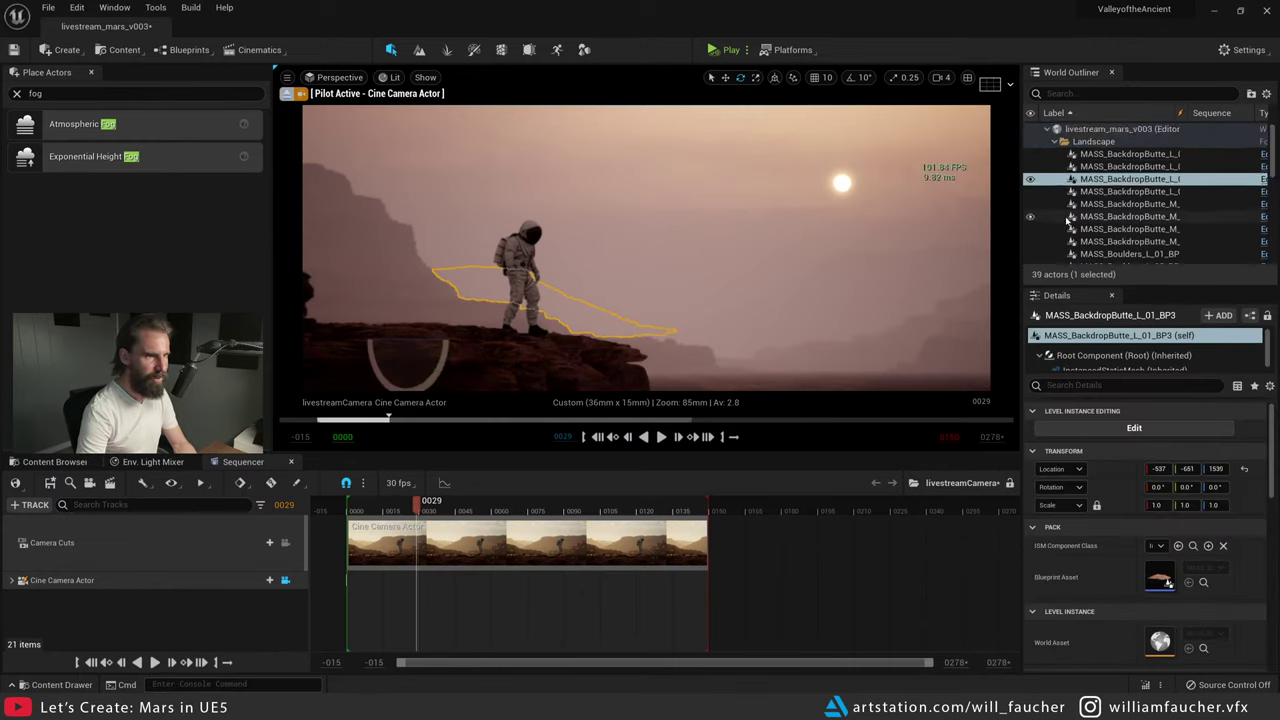
click(1055, 141)
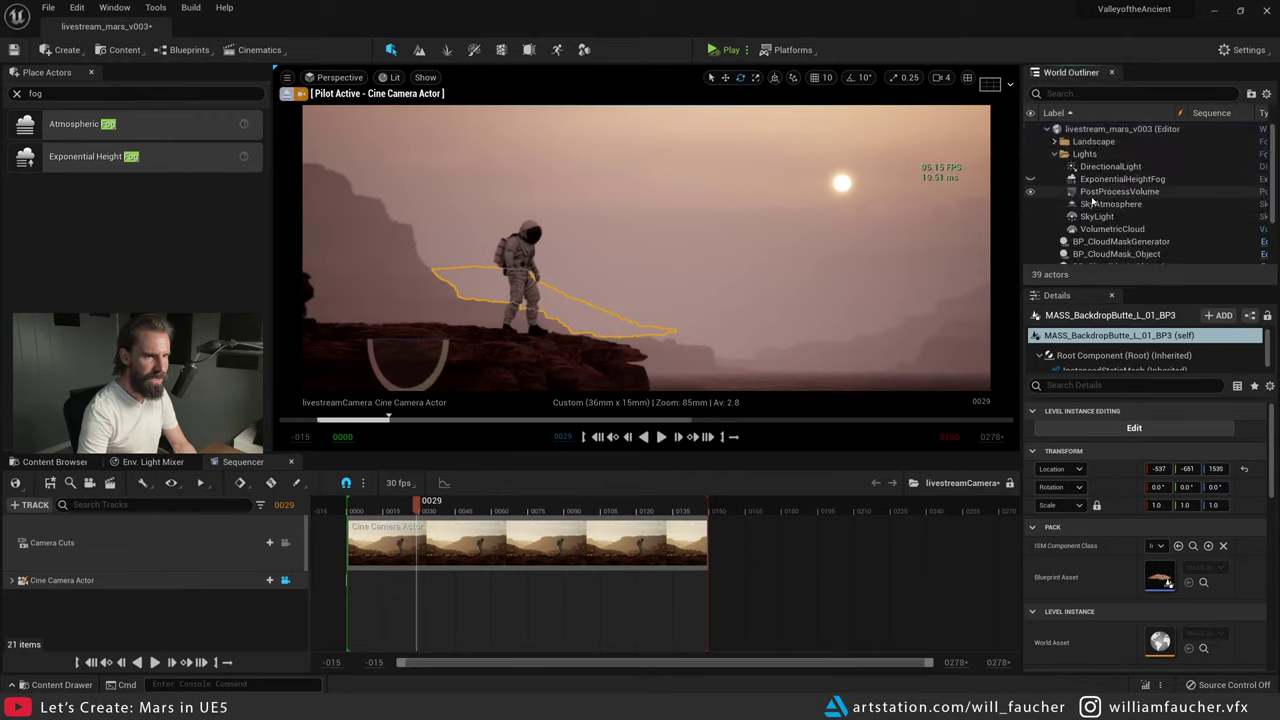
- Lower the SkyAtmosphere's Mie Scattering Scale slightly to about 0.75
click(1100, 204)
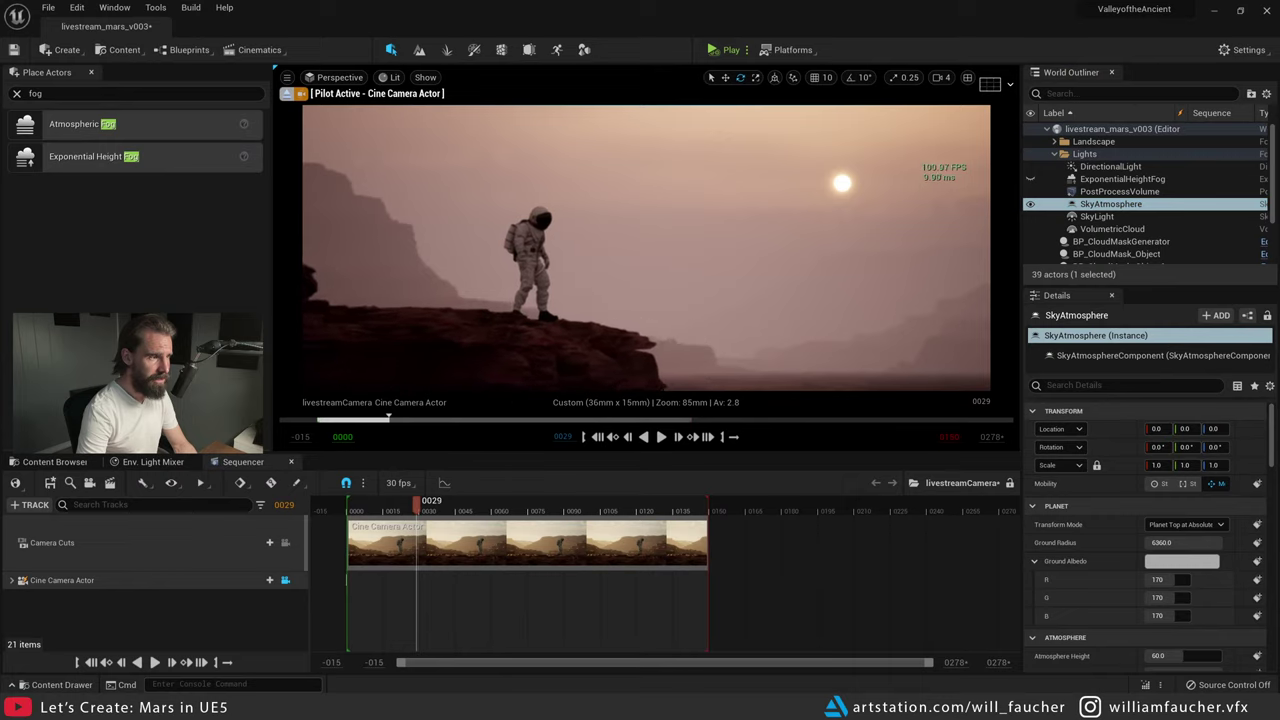
scroll(1153, 510, down, 10)
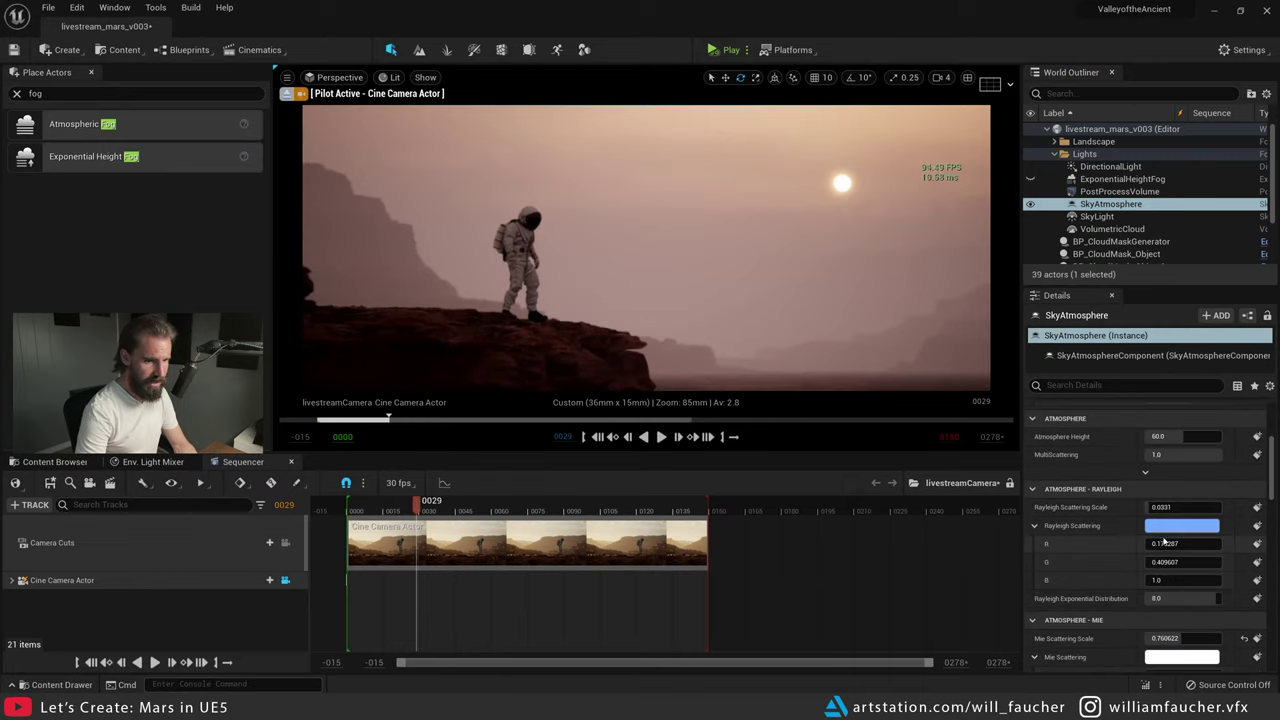
mouse_move(1184, 539)
mouse_down()
mouse_move(1130, 539)
mouse_move(1176, 539)
mouse_up()
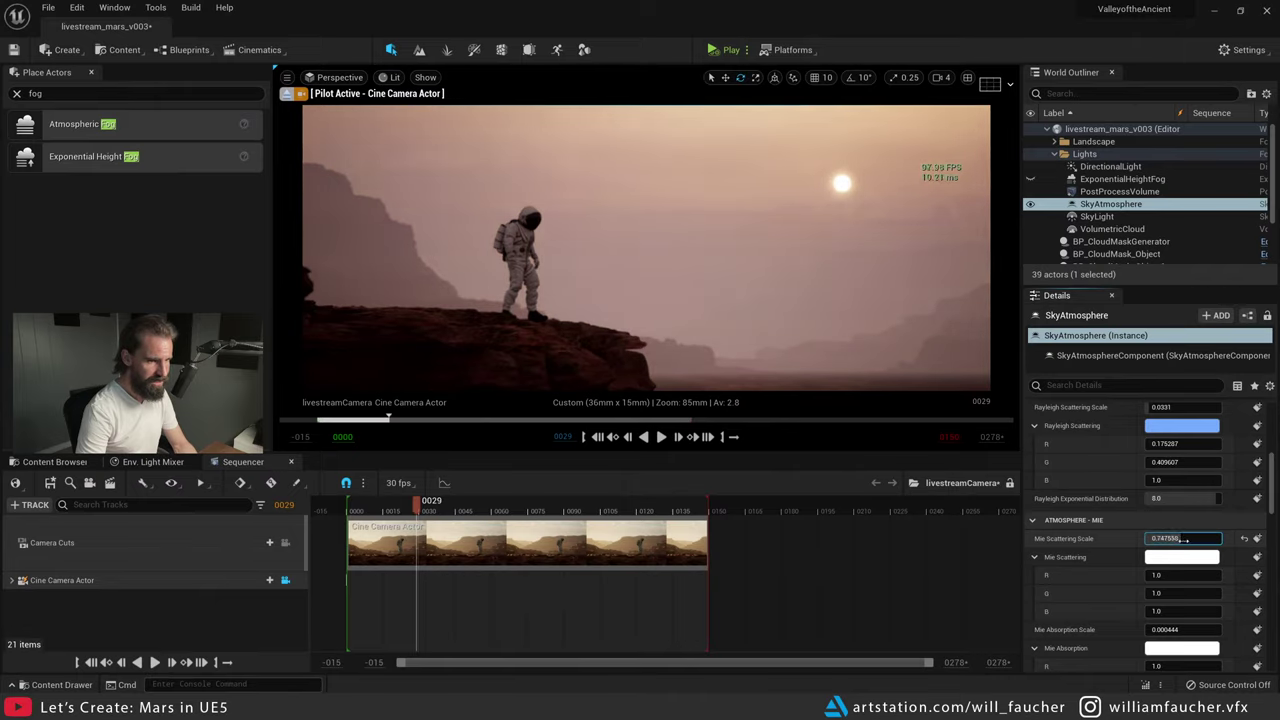
- Raise the VolumetricCloud's Layer Height to about 7.26 and its Layer Bottom Altitude to about 16.08
click(1108, 229)
scroll(1180, 478, down, 3)
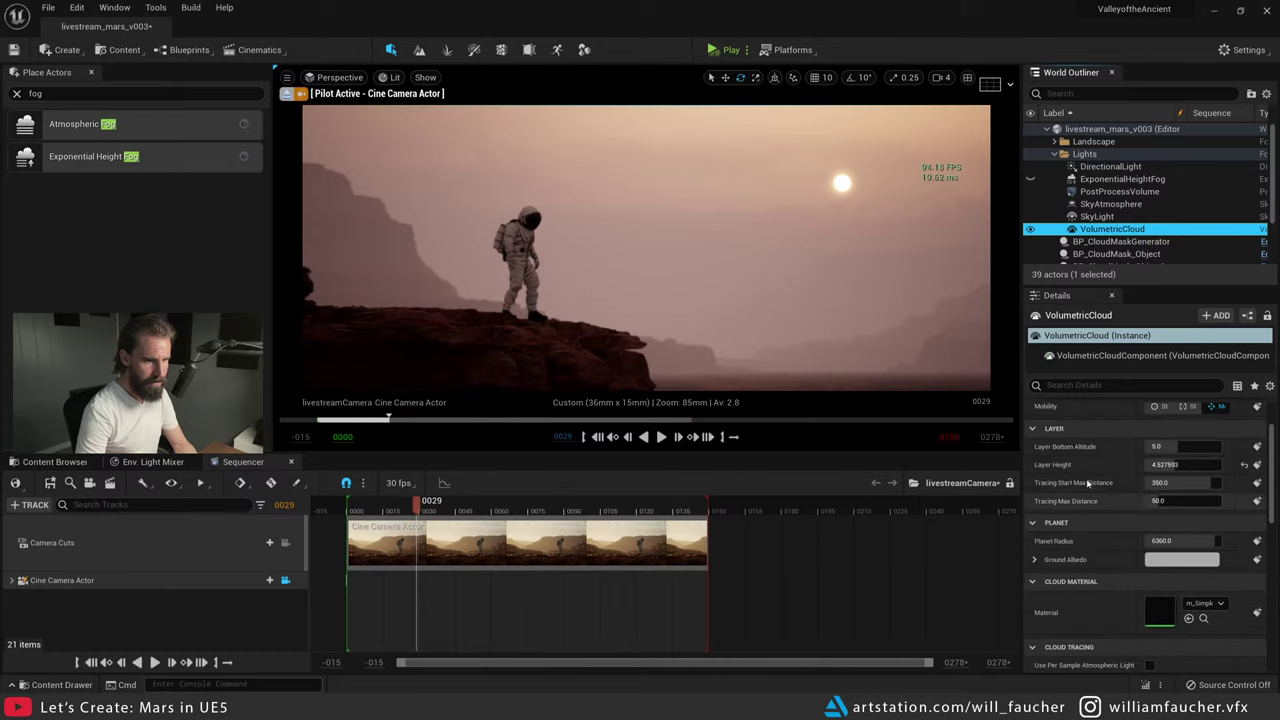
drag(1183, 464, 1218, 446)
right_drag(833, 221, 783, 255)
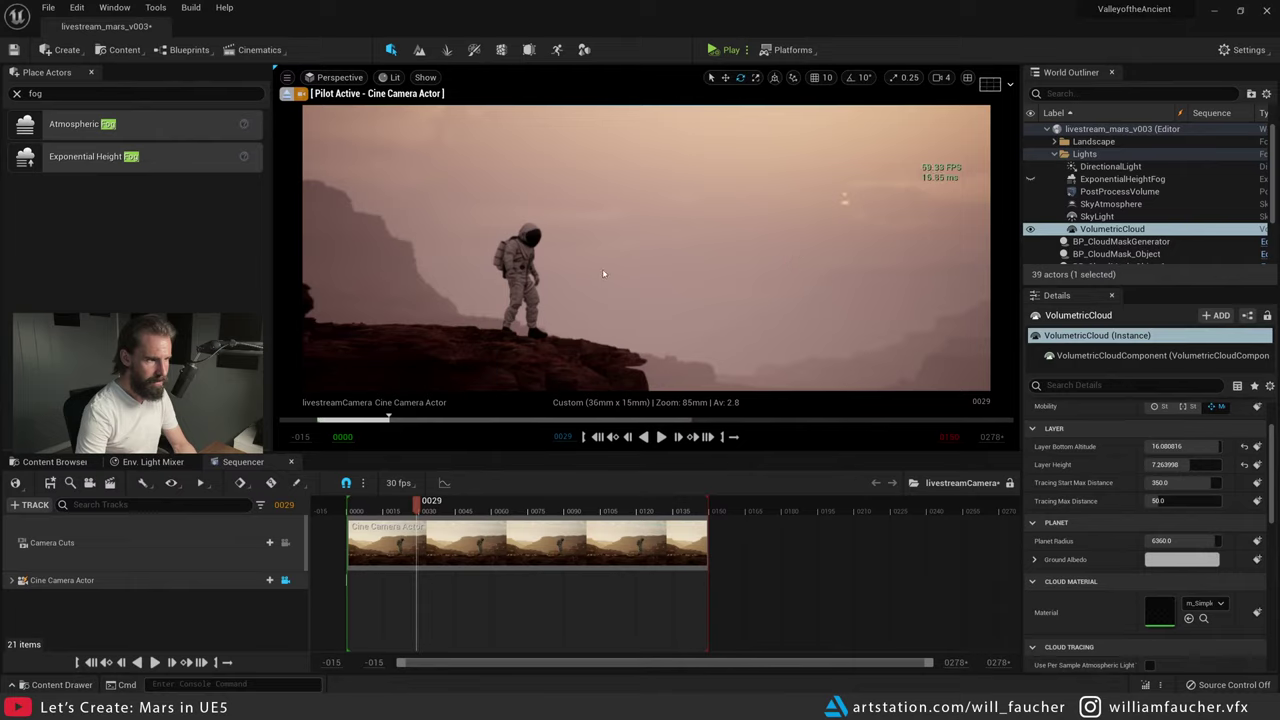
- Raise the SkyAtmosphere's Rayleigh Scattering Scale to about 0.089 and reframe the shot with the astronaut slightly closer to the centre
mouse_move(603, 273)
middle_down()
mouse_move(622, 254)
mouse_move(602, 279)
mouse_move(620, 269)
middle_up()
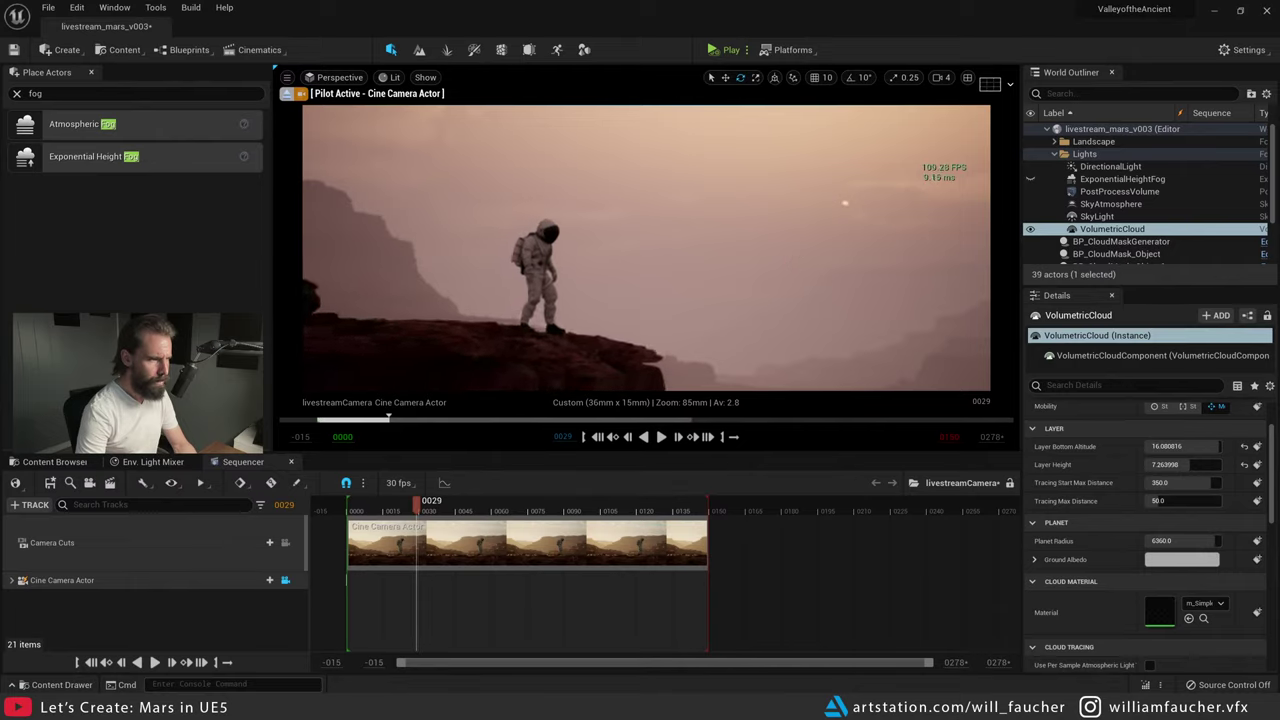
click(1110, 204)
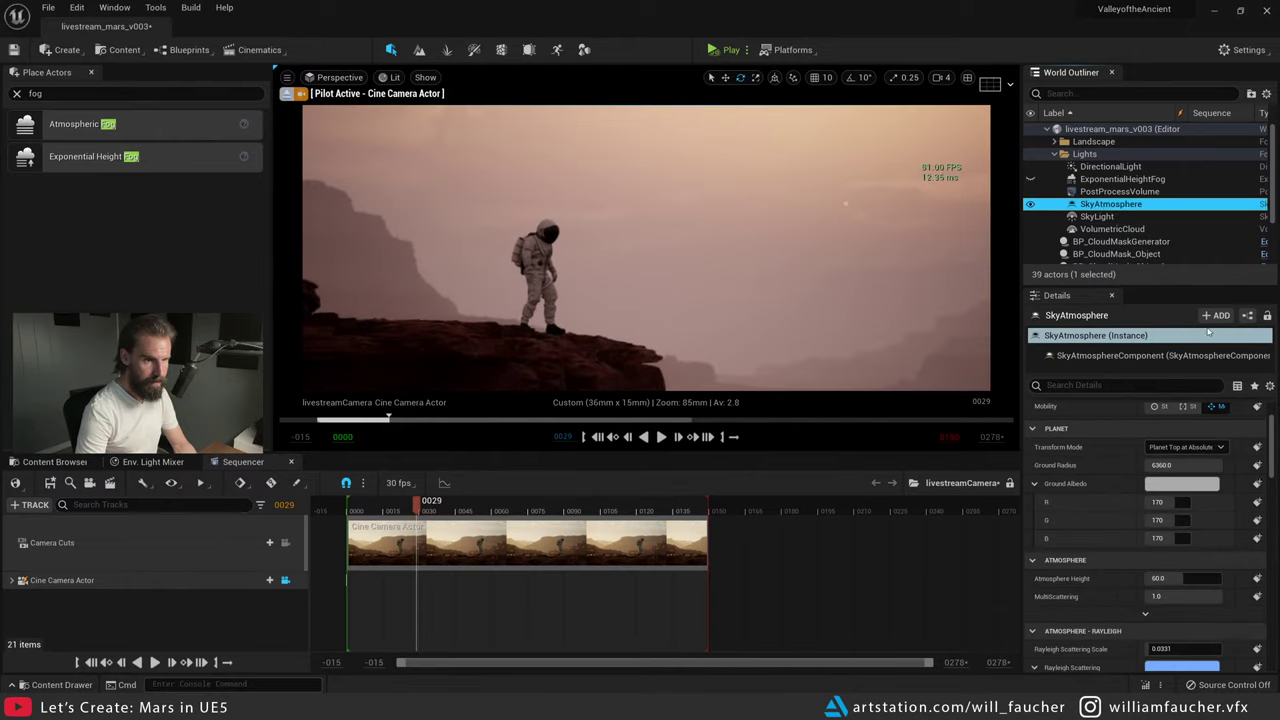
scroll(1106, 483, down, 2)
mouse_move(1163, 488)
mouse_down()
mouse_move(1175, 488)
mouse_move(1149, 489)
mouse_move(1191, 489)
mouse_move(1145, 489)
mouse_move(1177, 481)
mouse_up()
scroll(1157, 479, down, 4)
right_drag(701, 287, 686, 287)
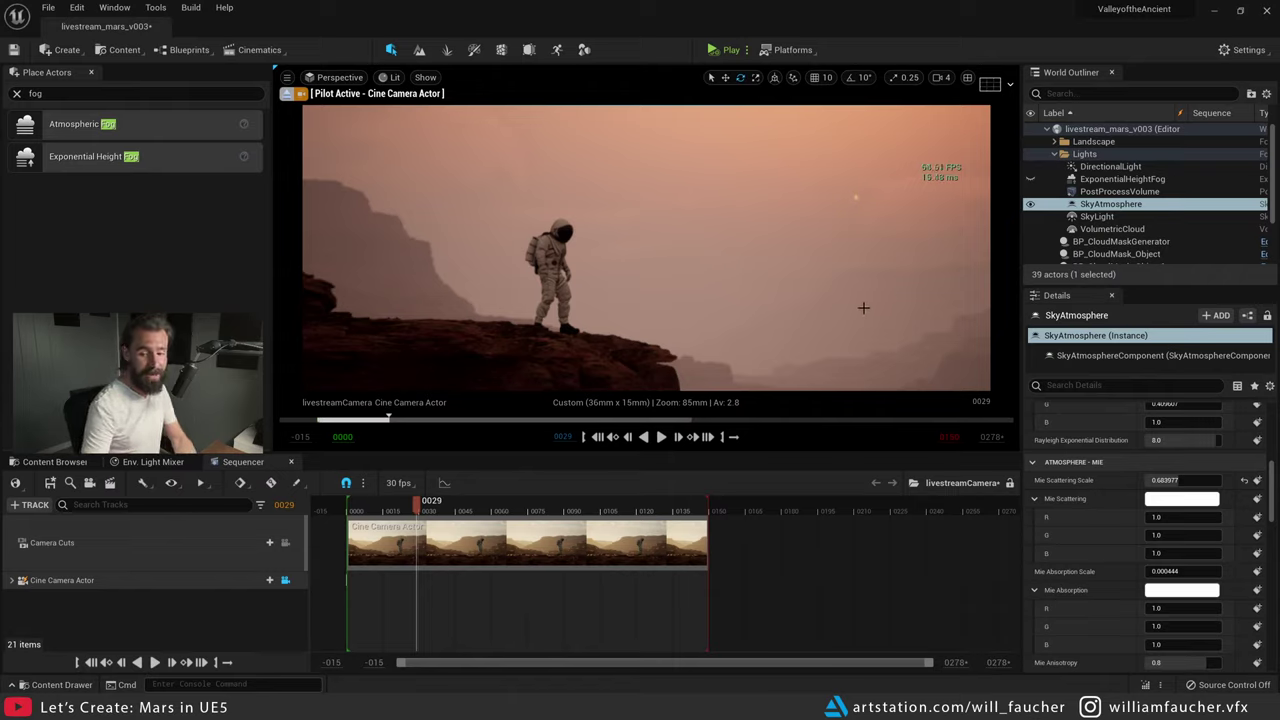
key(Escape)
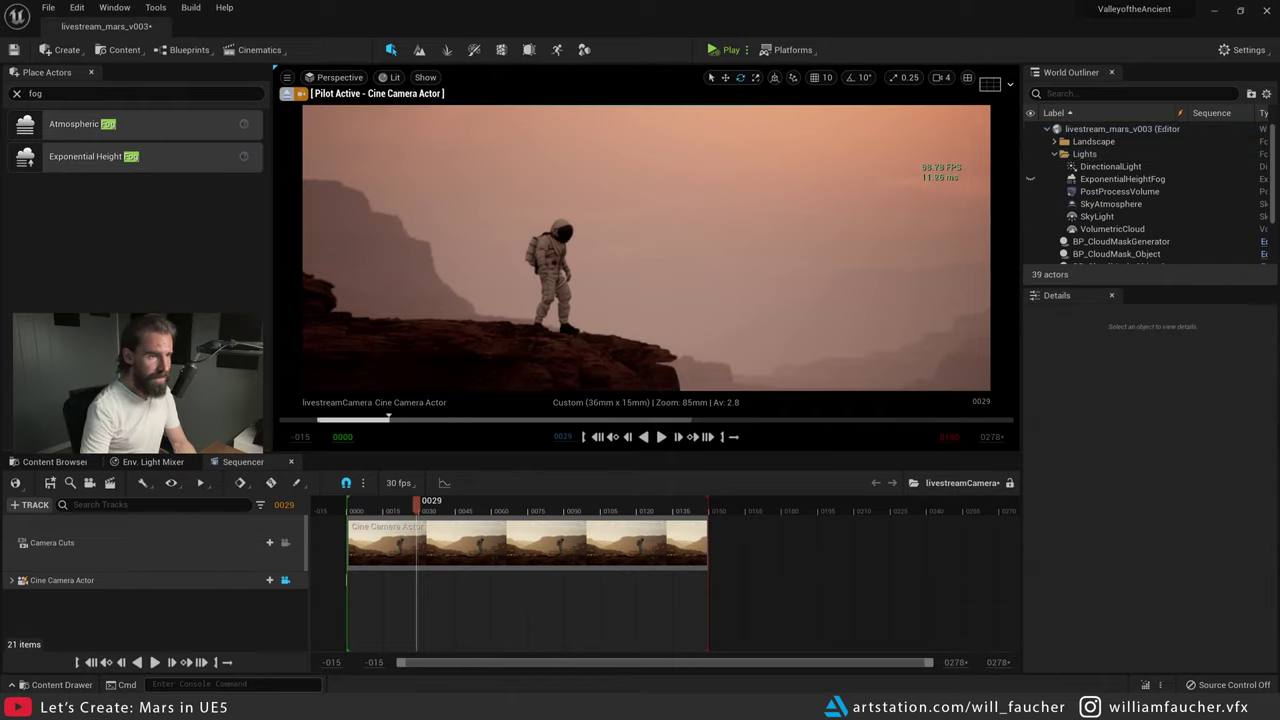
- Lower the VolumetricCloud's Layer Bottom Altitude to about 3.68
click(1110, 166)
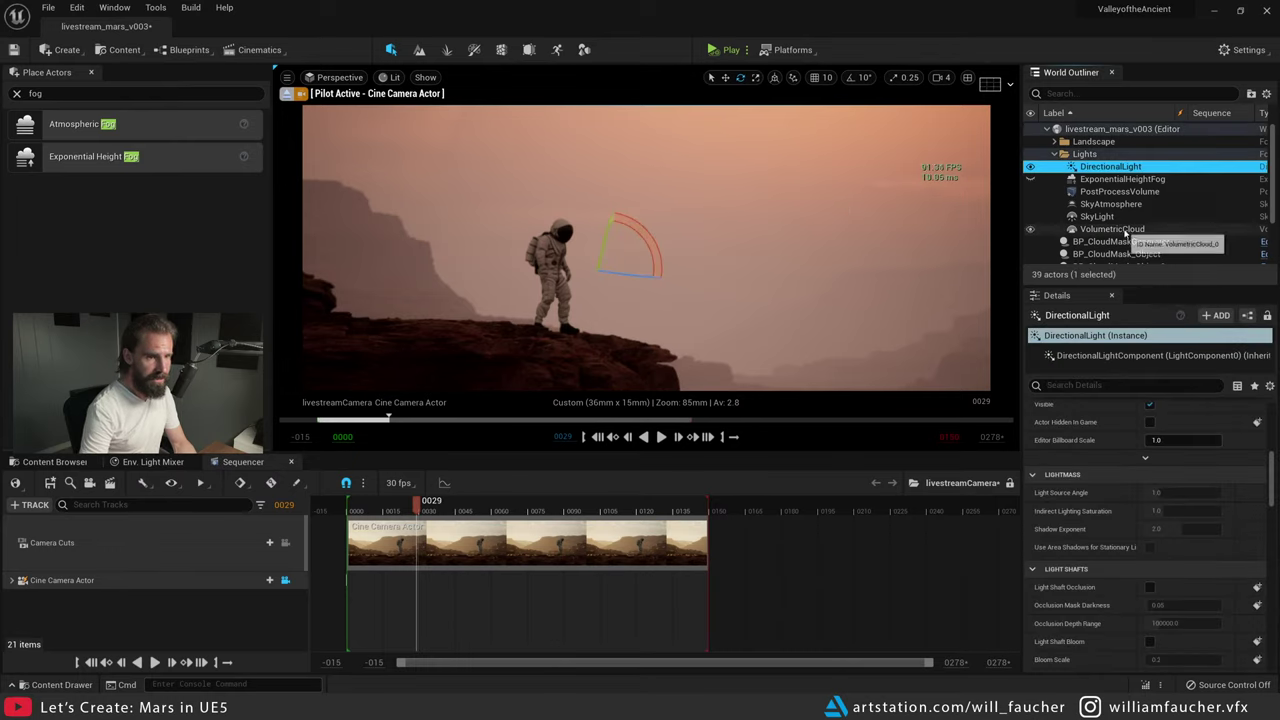
click(1112, 229)
scroll(1148, 469, up, 5)
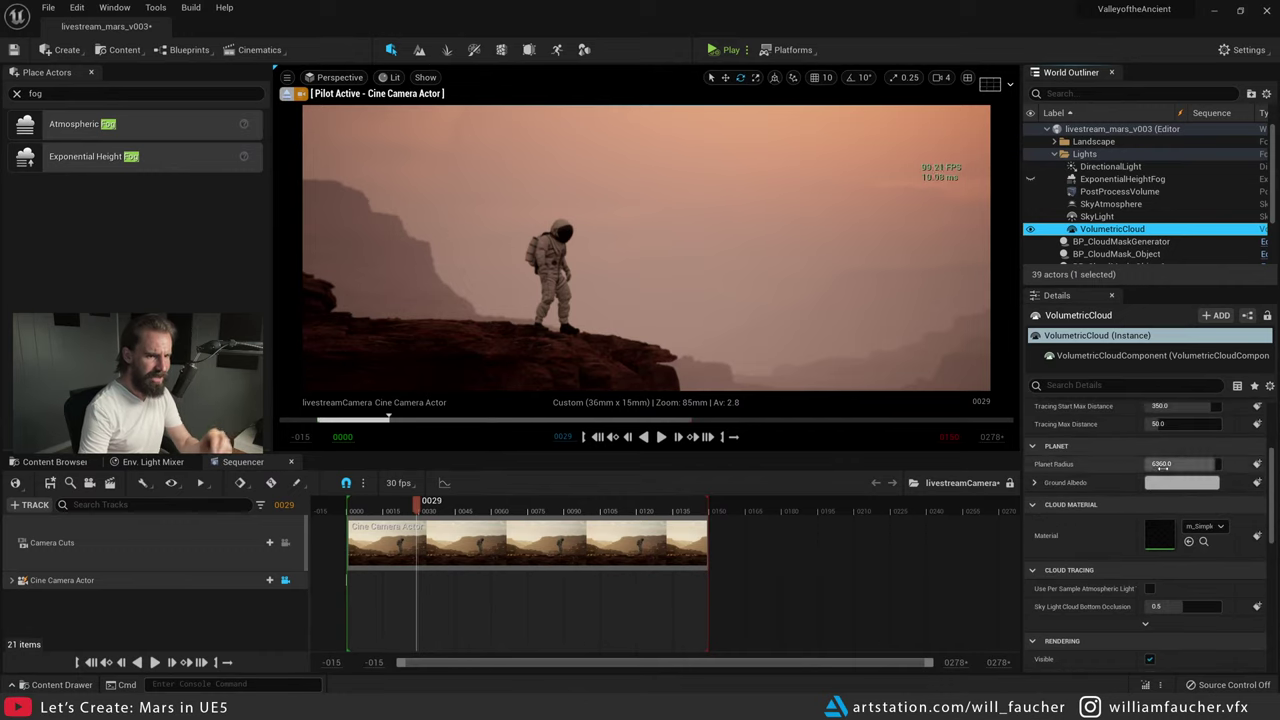
drag(1197, 490, 1135, 490)
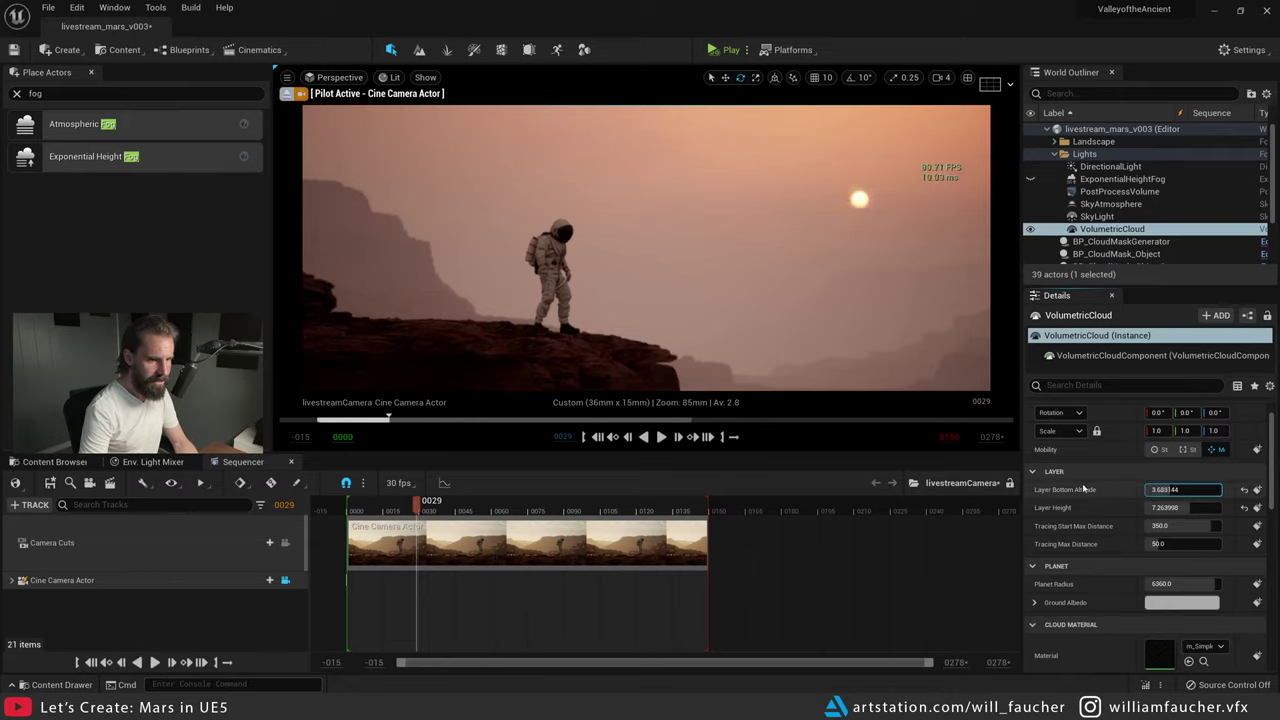
click(1030, 230)
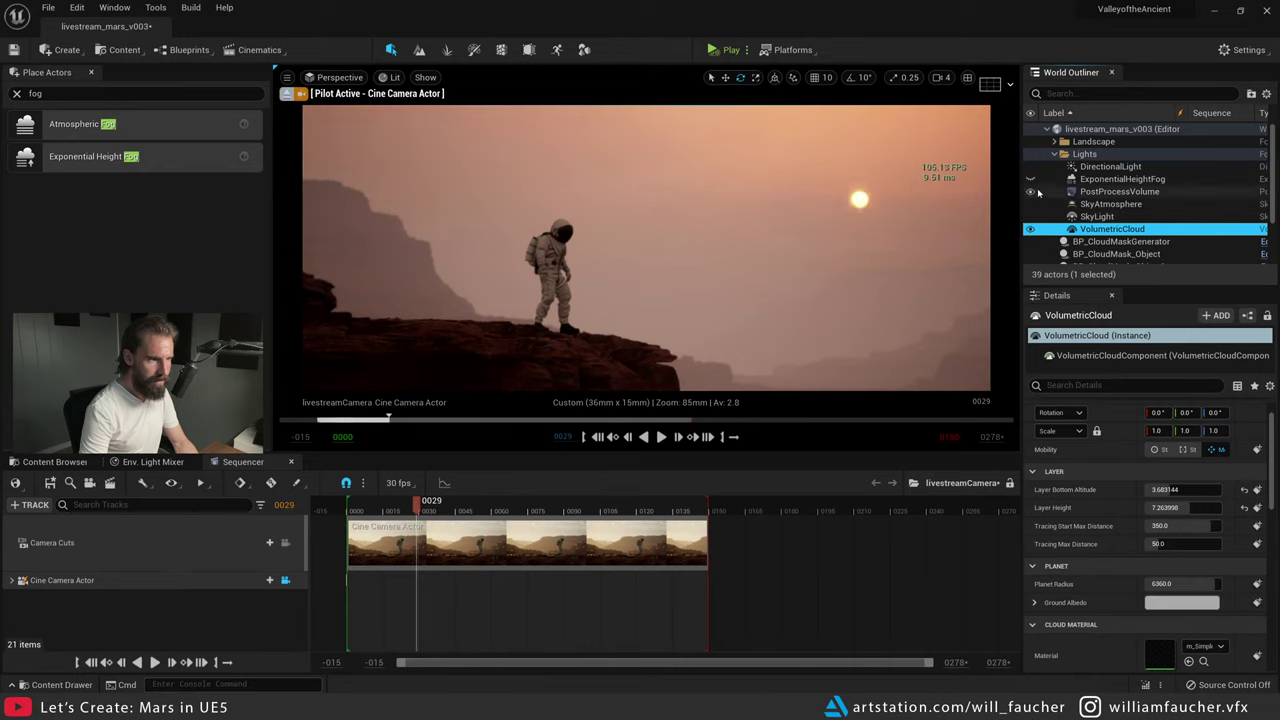
- Lower the SkyAtmosphere's Aerial Perspective View Distance Scale to about 0.29
scroll(1100, 200, down, 1)
click(1074, 186)
scroll(1086, 506, down, 10)
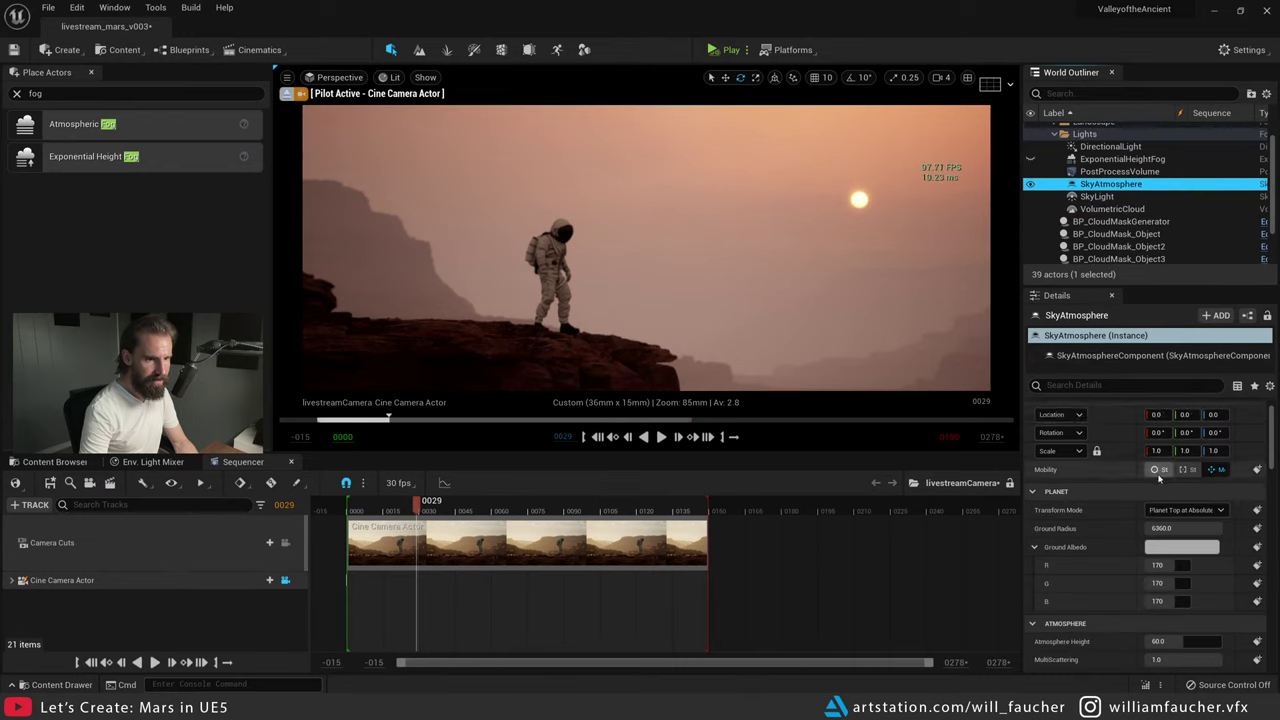
scroll(1090, 505, down, 8)
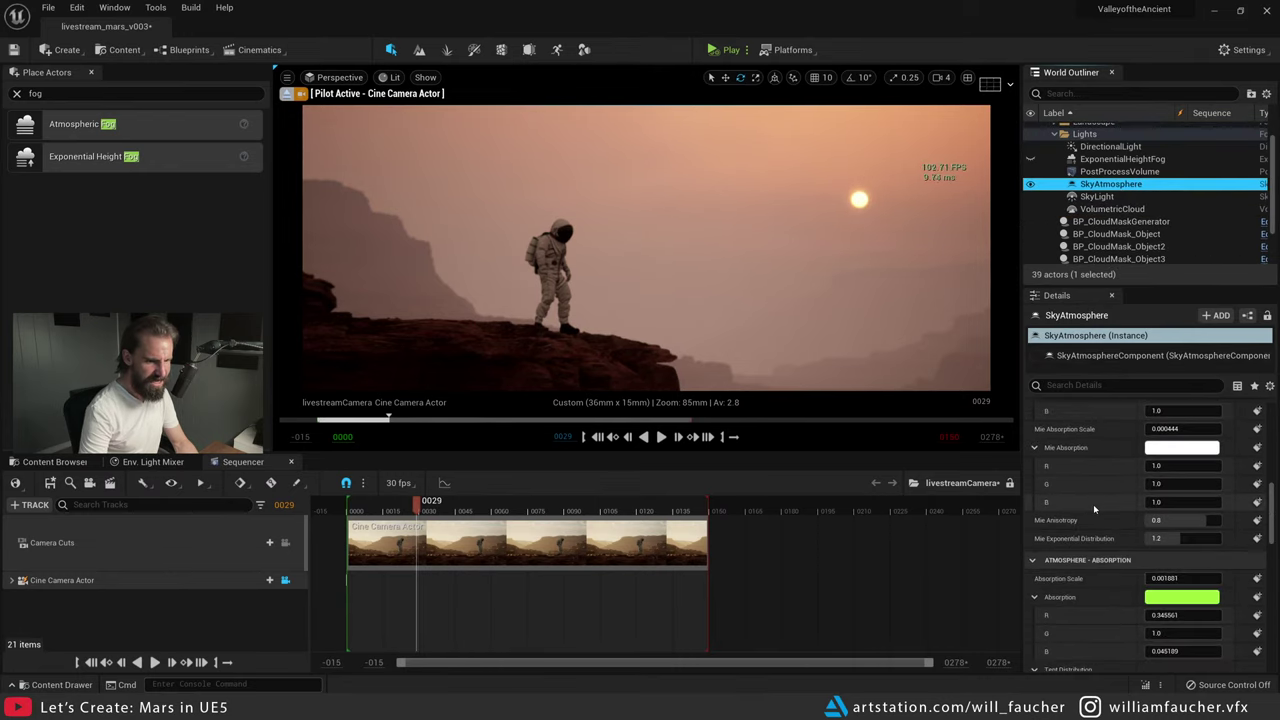
scroll(1158, 562, down, 4)
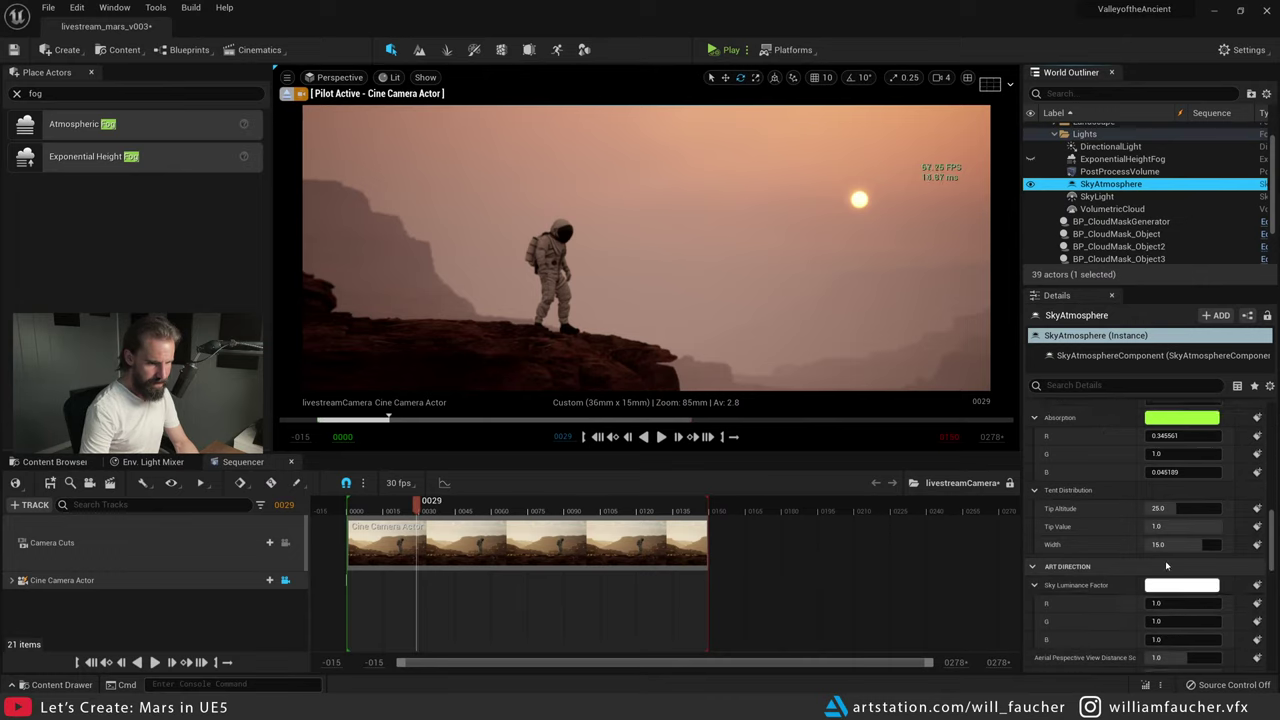
drag(1176, 560, 1150, 560)
scroll(1093, 556, down, 3)
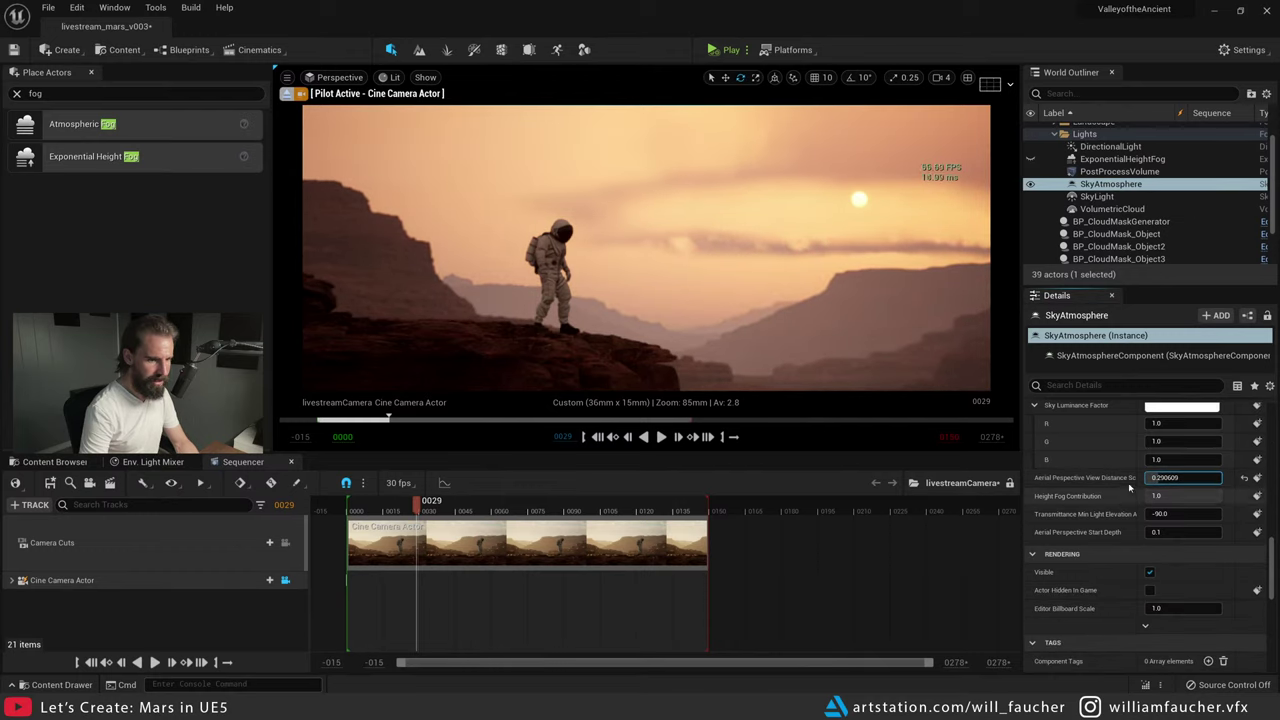
- Hide the VolumetricCloud and adjust the SkyAtmosphere's Aerial Perspective View Distance Scale to about 0.34
scroll(1084, 452, up, 2)
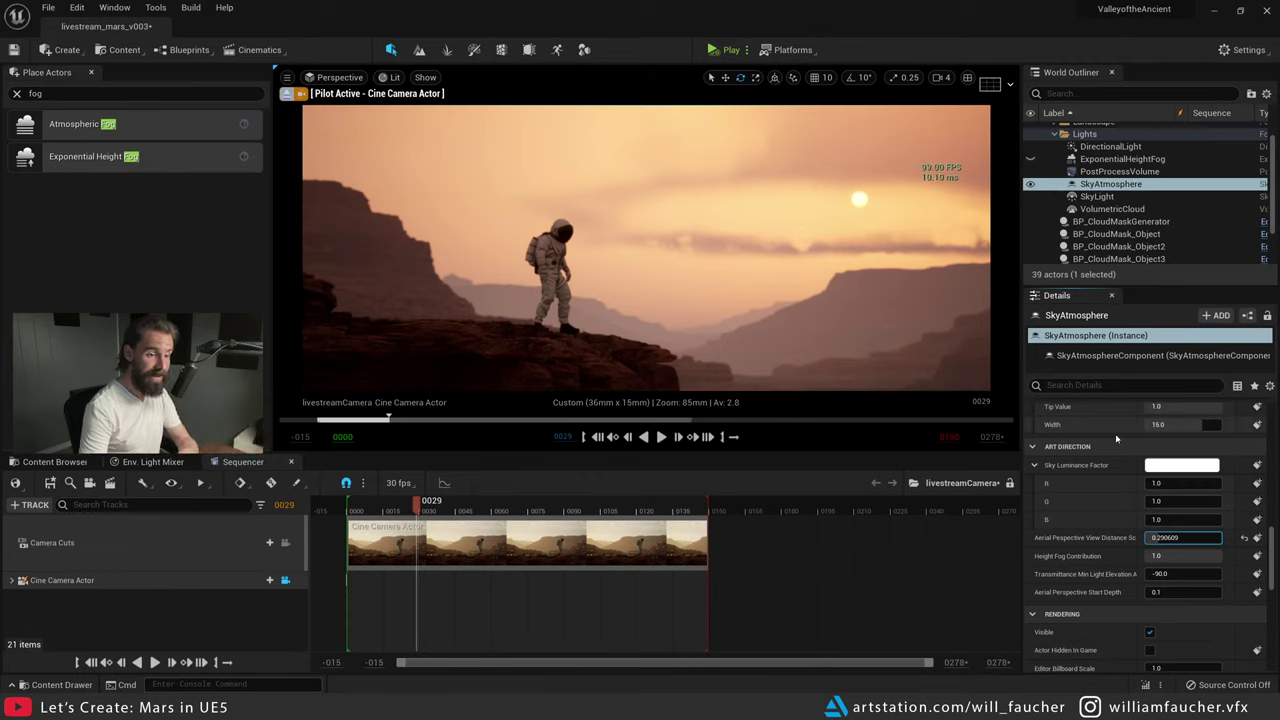
drag(1165, 537, 1176, 537)
click(1031, 210)
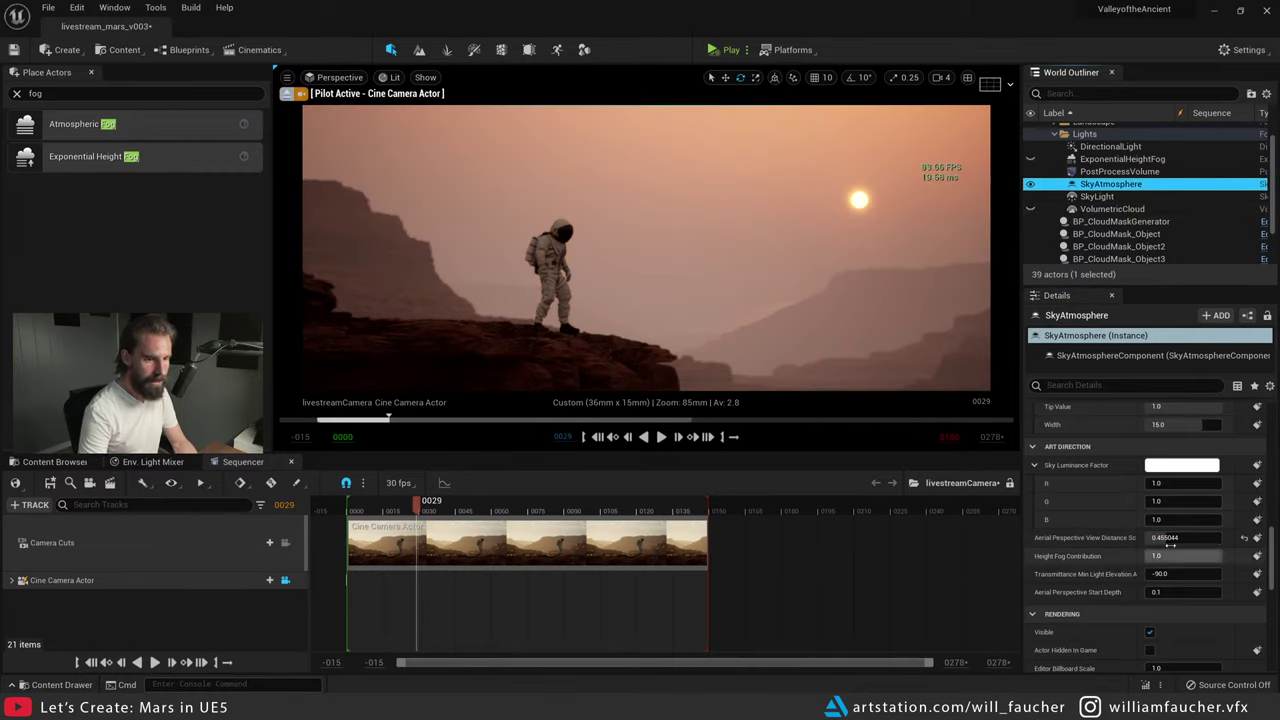
scroll(1165, 530, down, 1)
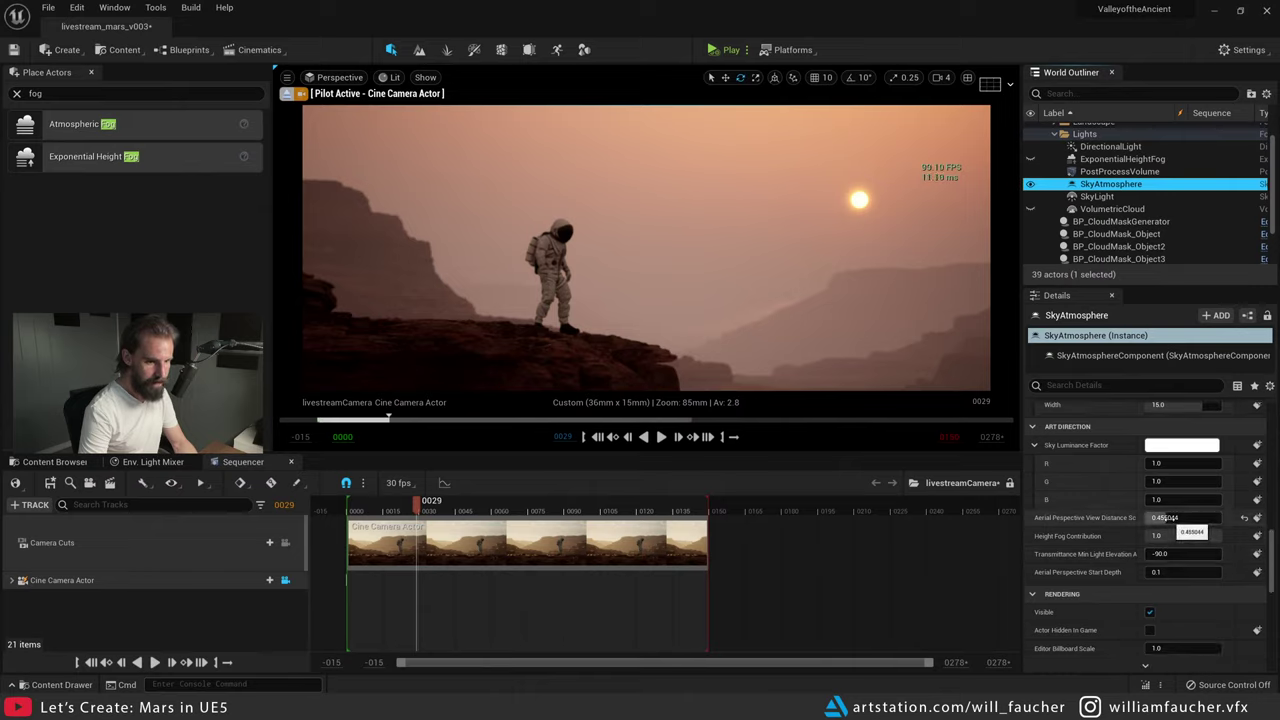
mouse_move(1165, 518)
mouse_down()
mouse_move(1178, 518)
mouse_move(1150, 518)
mouse_move(1161, 517)
mouse_up()
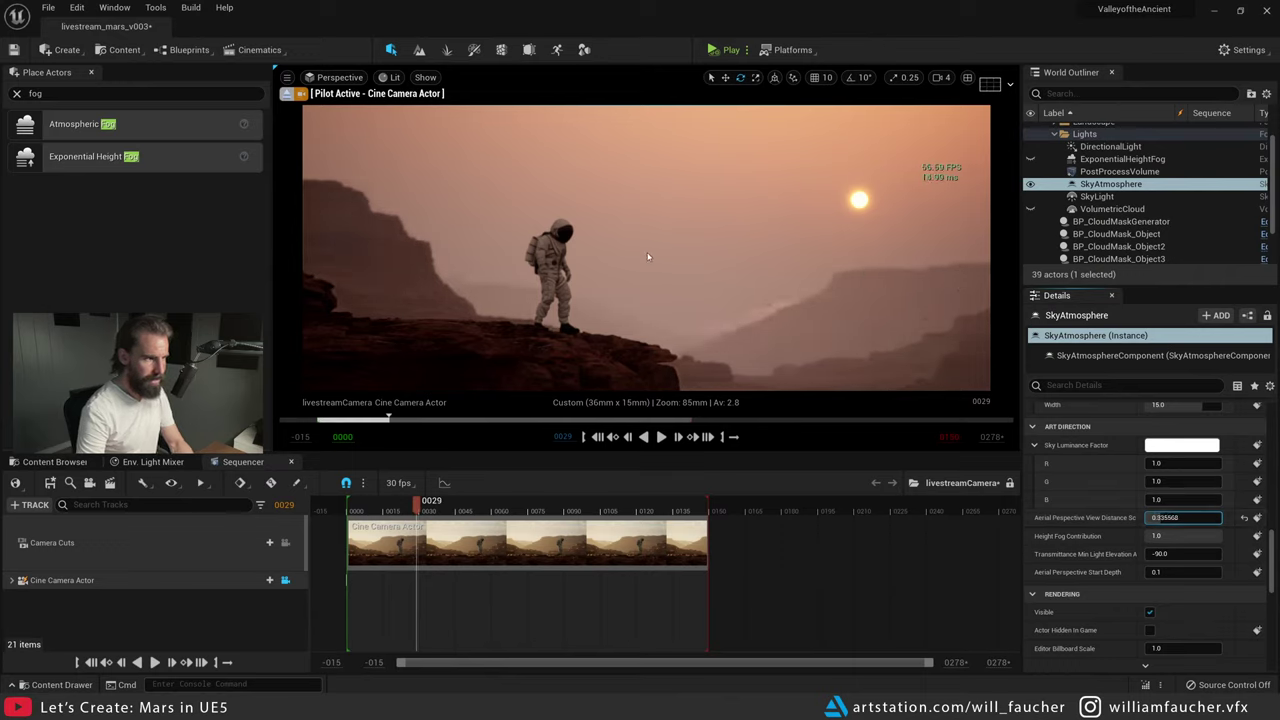
- Rotate the DirectionalLight slightly so the sun sits a little lower above the canyon
click(948, 152)
click(1133, 146)
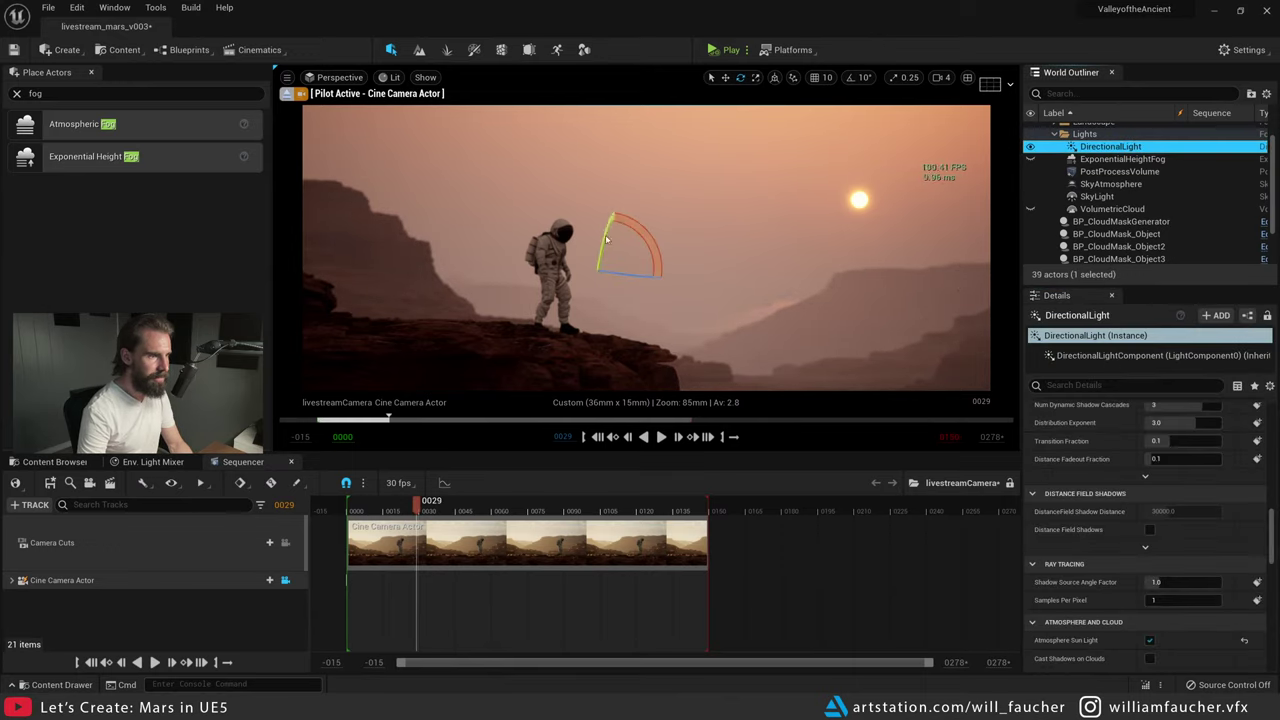
drag(606, 240, 605, 233)
- Move the distant backdrop butte sideways into the gap beside the astronaut's cliff and check the shot without editor overlays
click(754, 314)
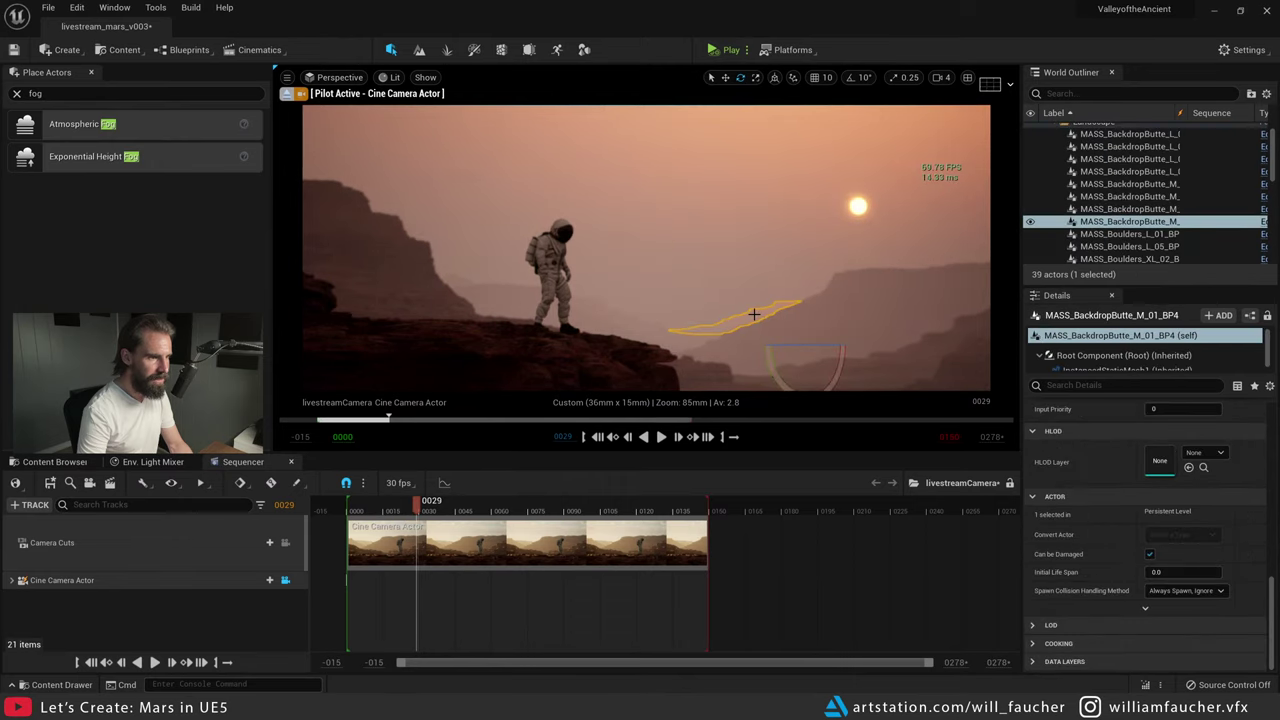
drag(785, 345, 672, 346)
key(g)
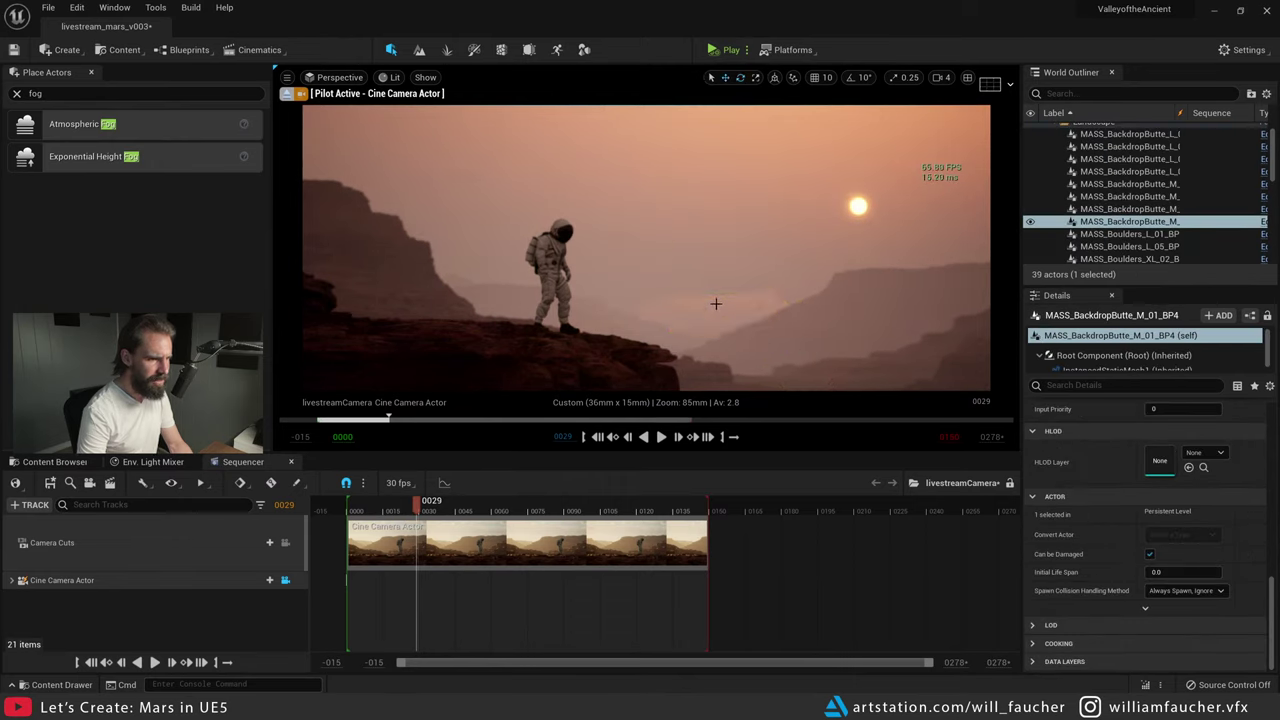
key(g)
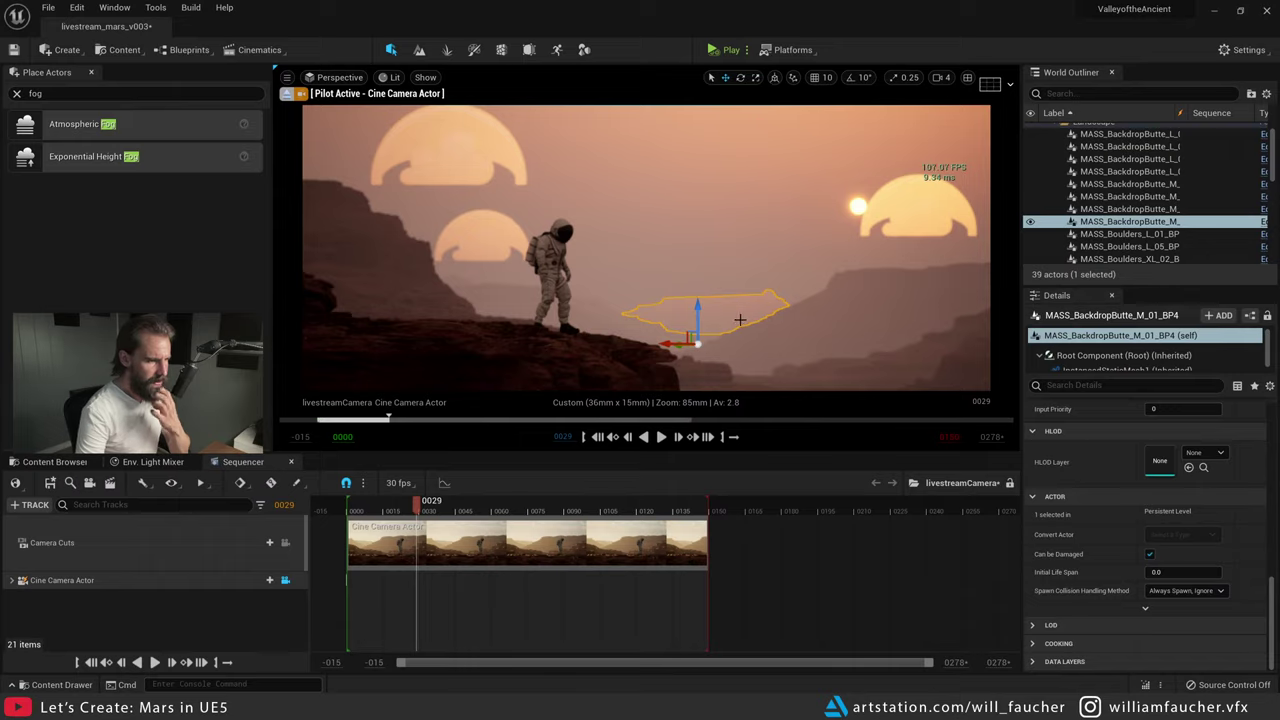
- Try deleting the distant backdrop butte, restore it, and clear the selection
key(Delete)
key(ctrl+z)
key(Escape)
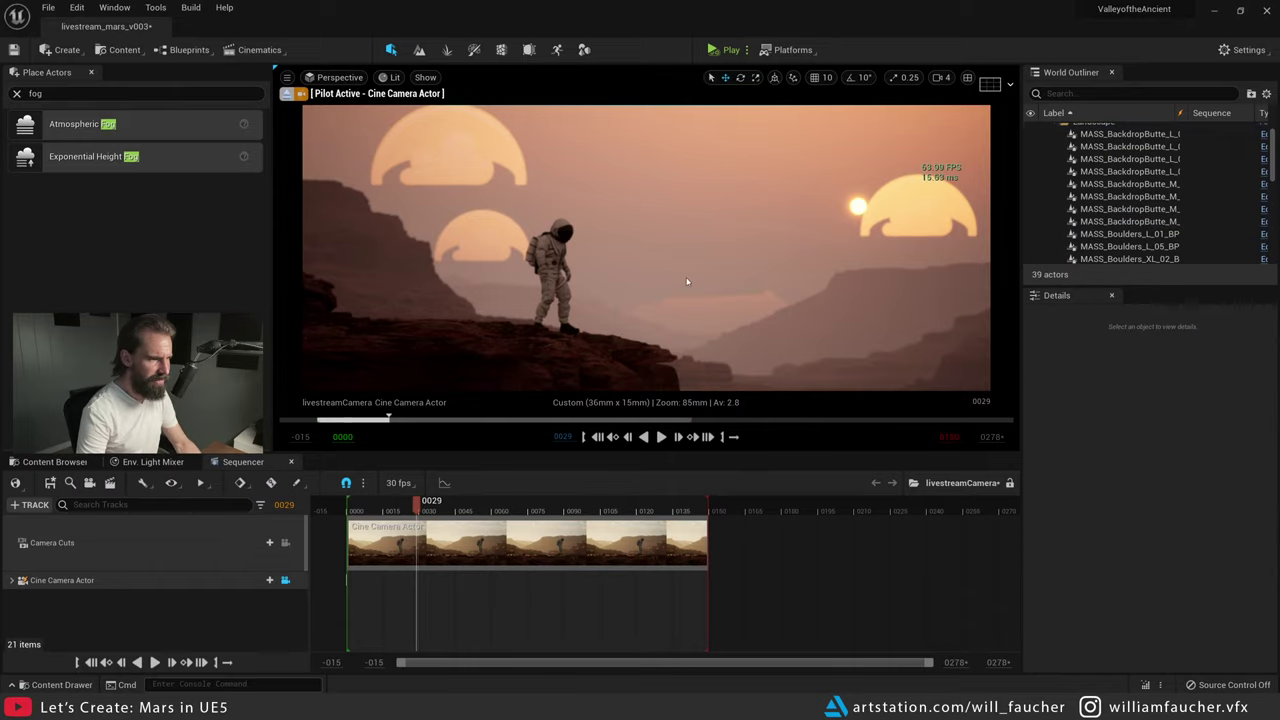
click(740, 301)
key(Escape)
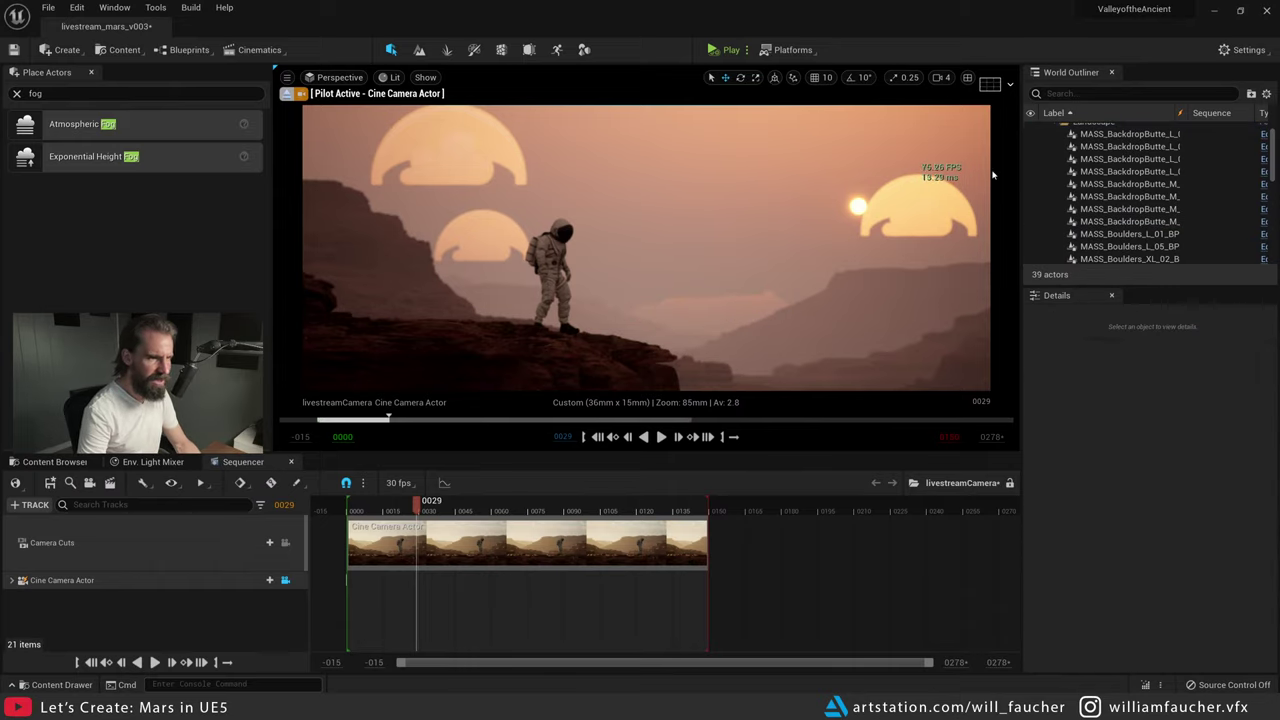
- Collapse the Landscape folder and show the VolumetricCloud again, toggling its visibility to compare the sky
scroll(1127, 152, up, 2)
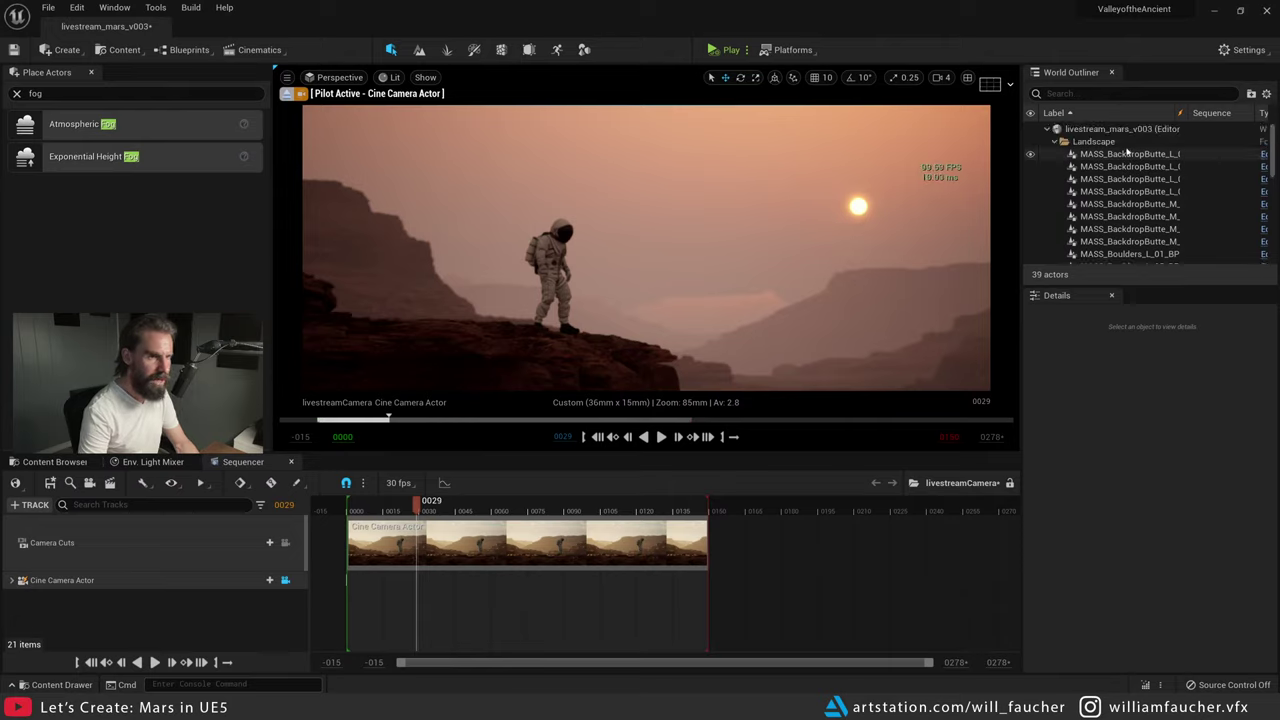
scroll(1110, 160, down, 2)
scroll(1070, 150, up, 2)
click(1054, 142)
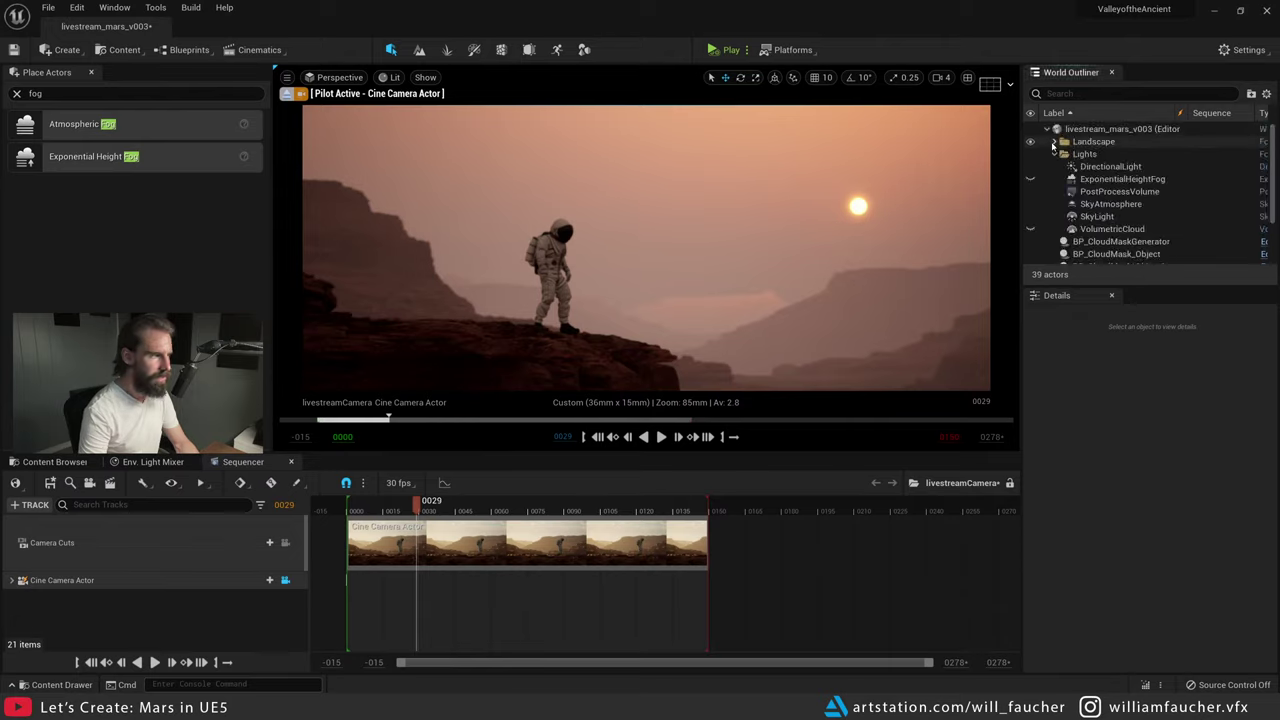
click(1030, 230)
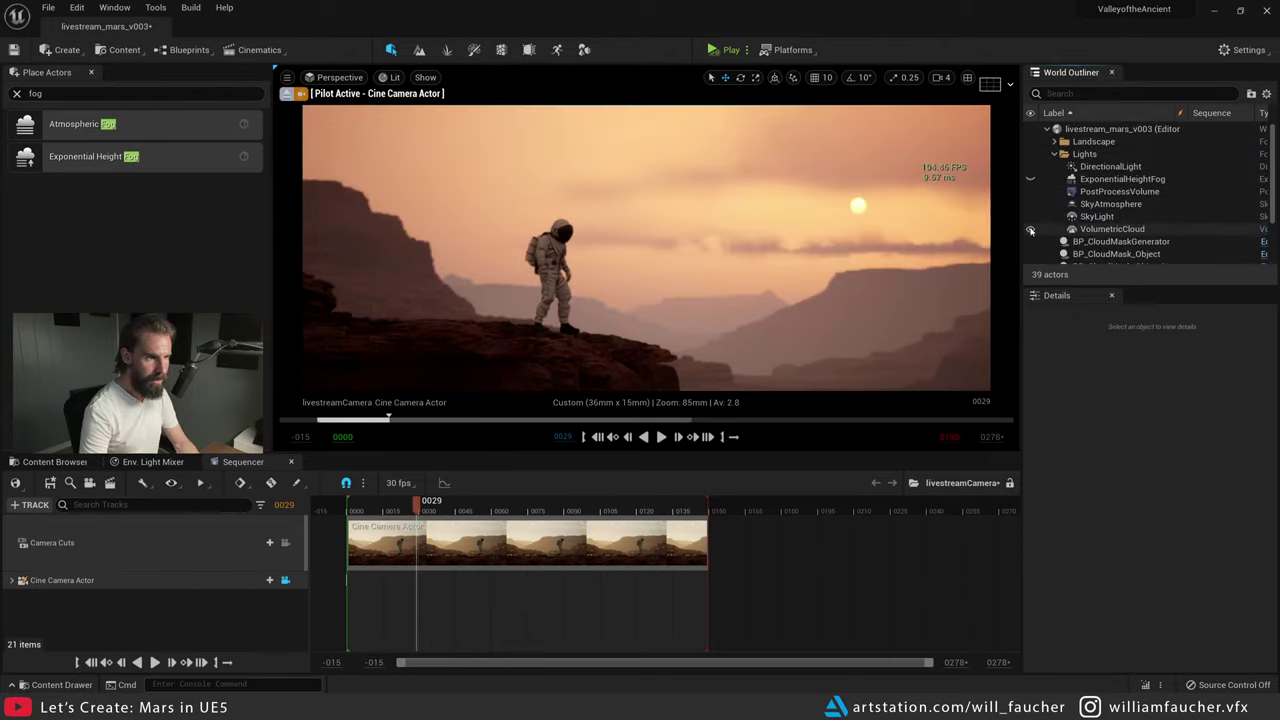
click(1030, 230)
click(1030, 230)
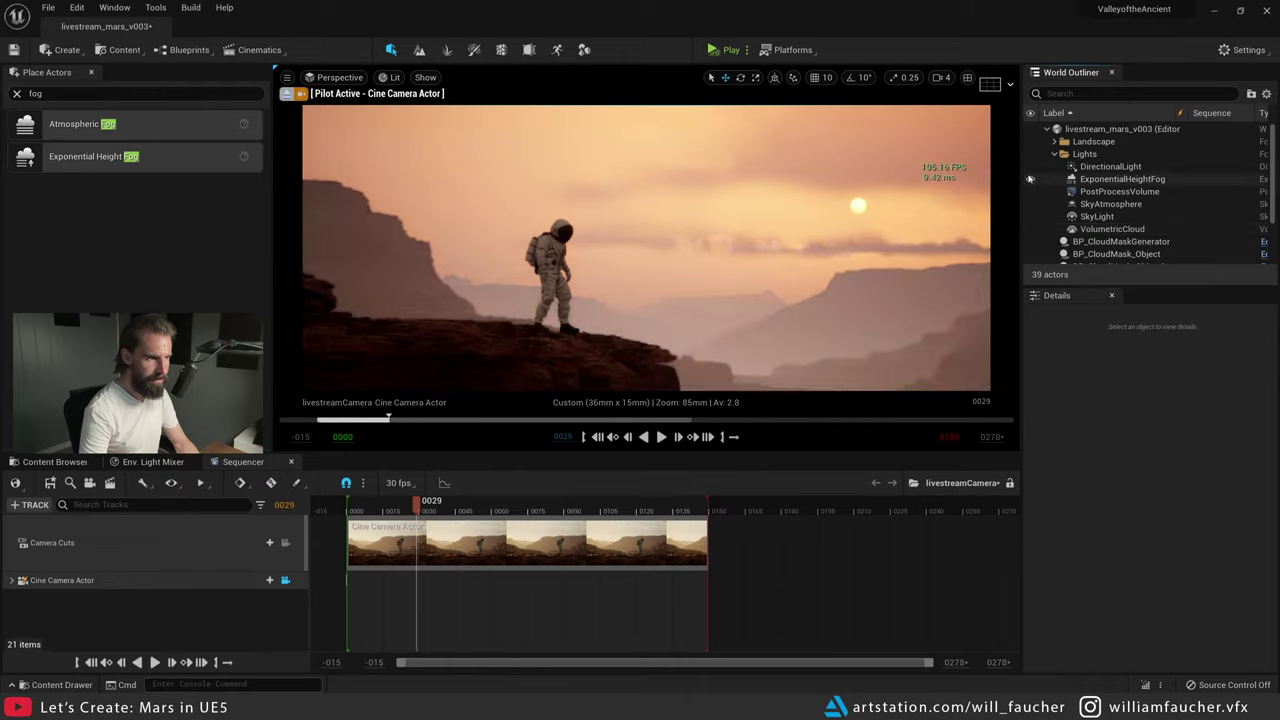
scroll(1115, 217, down, 3)
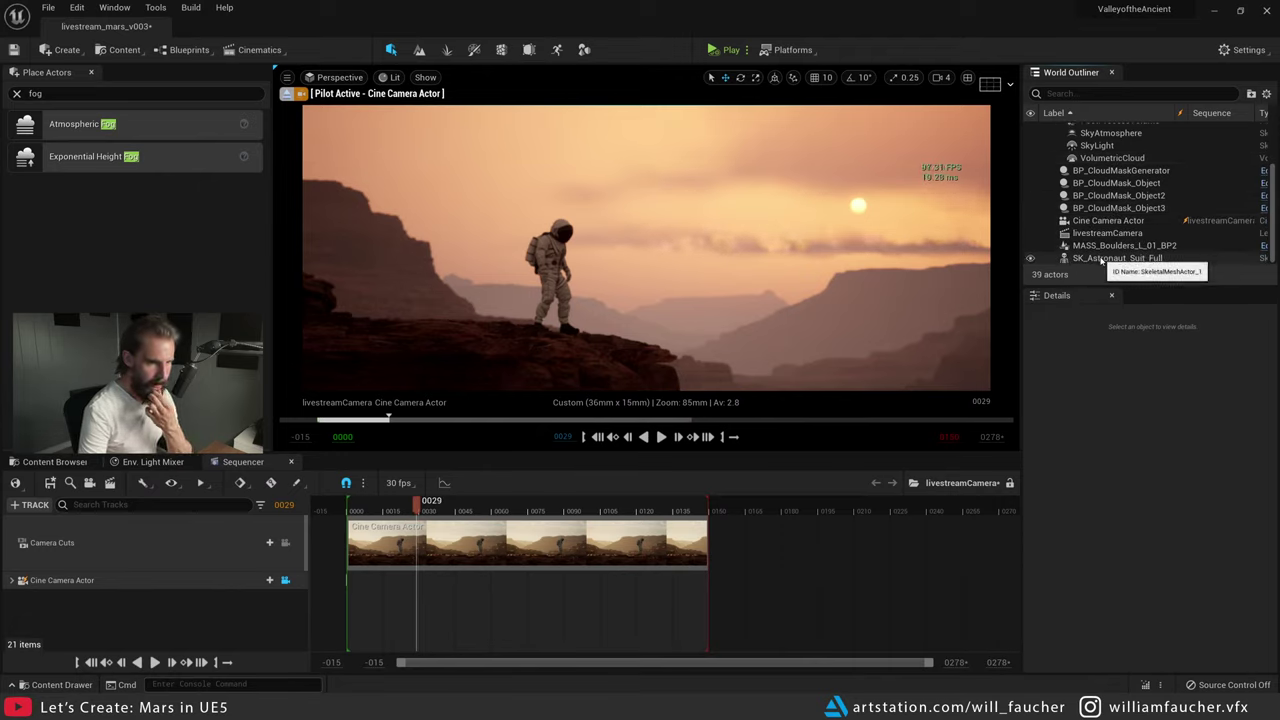
scroll(1101, 232, up, 3)
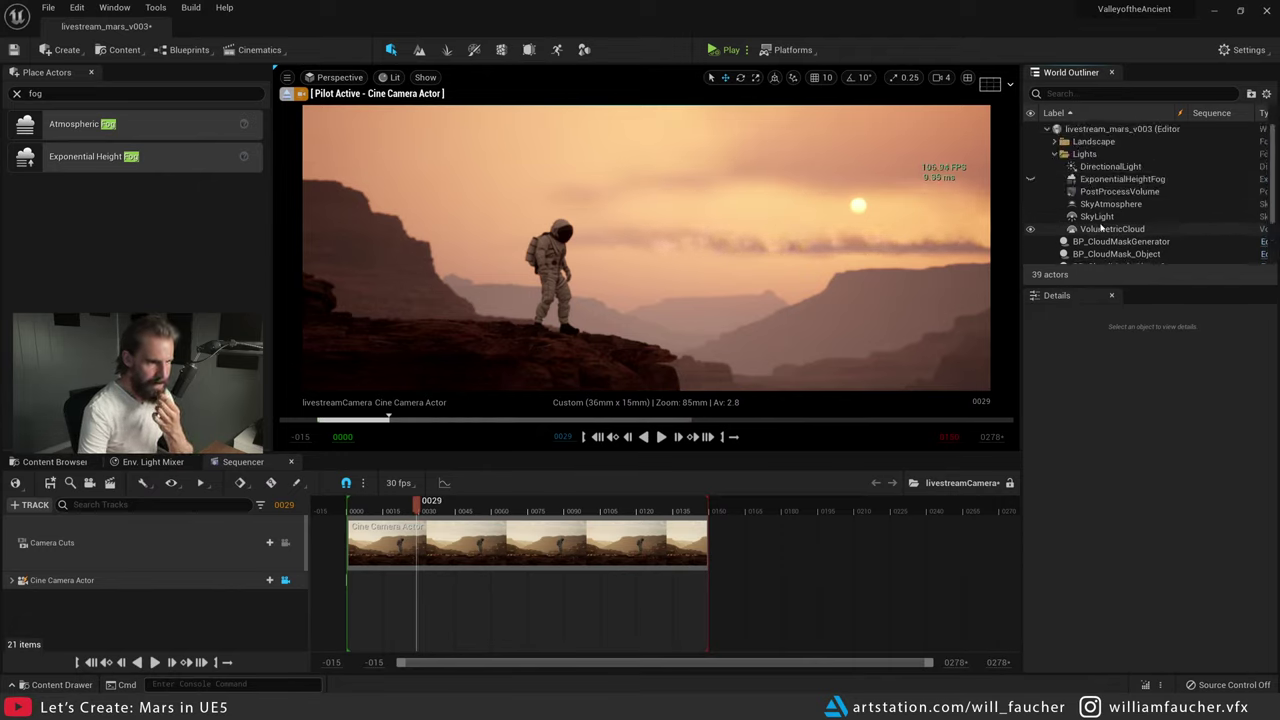
click(1105, 229)
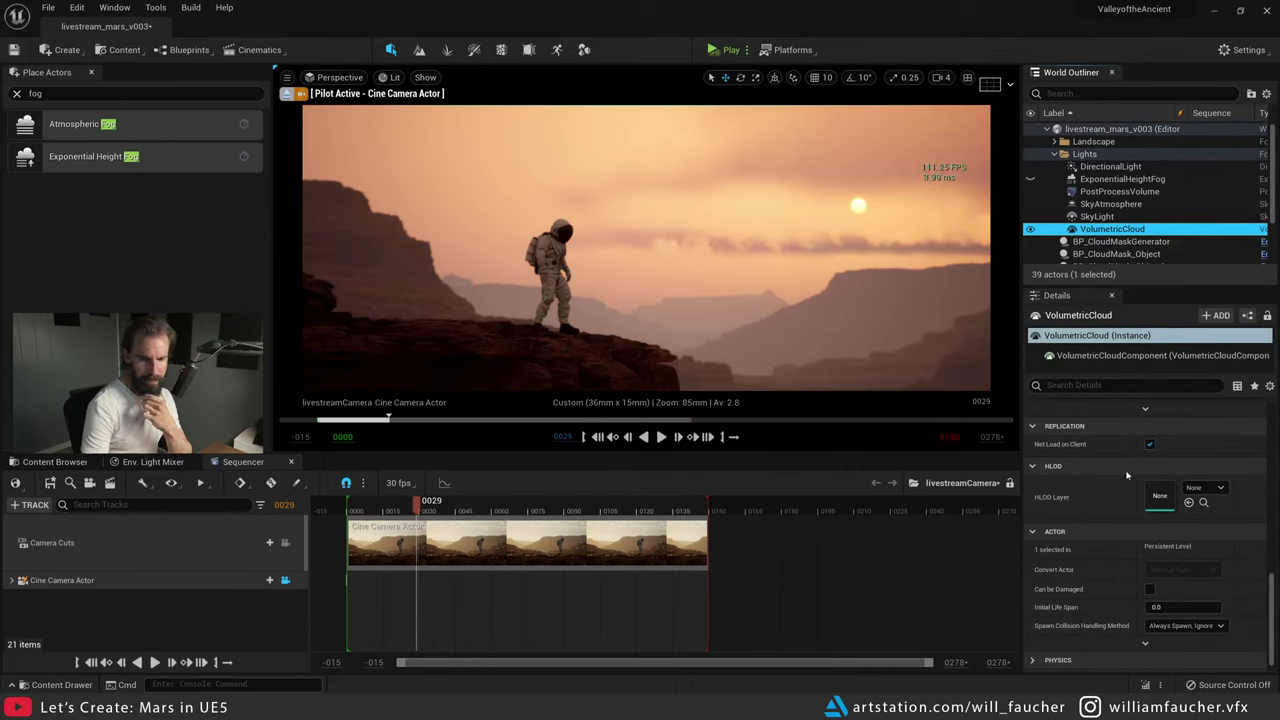
scroll(1126, 475, up, 6)
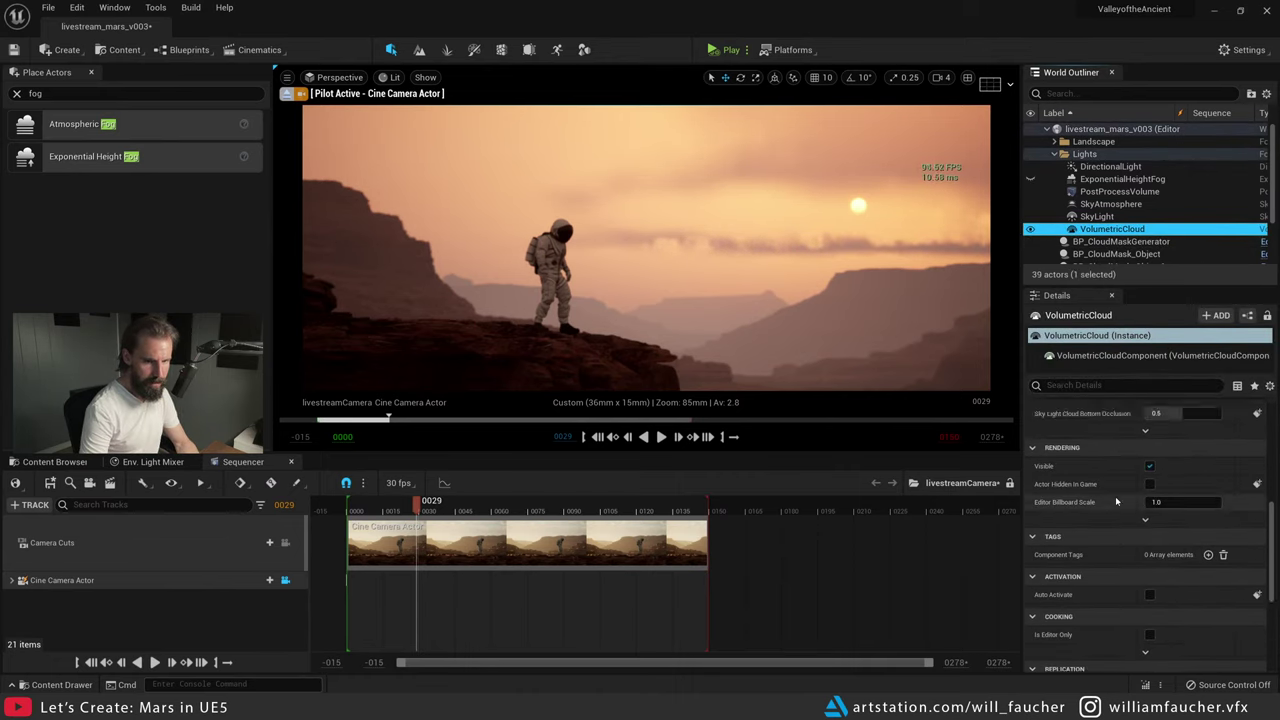
- Reset the SkyAtmosphere's Aerial Perspective View Distance Scale to 1.0 and lower its Height Fog Contribution
click(1110, 204)
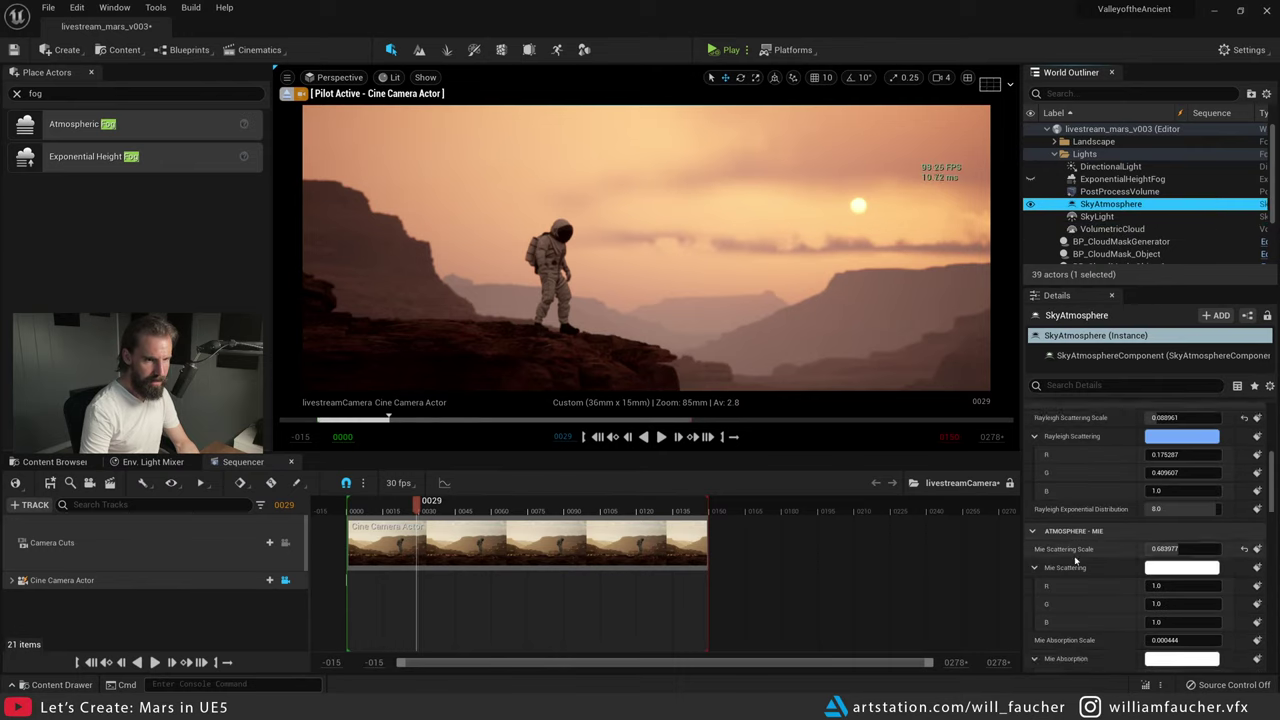
scroll(1076, 563, down, 10)
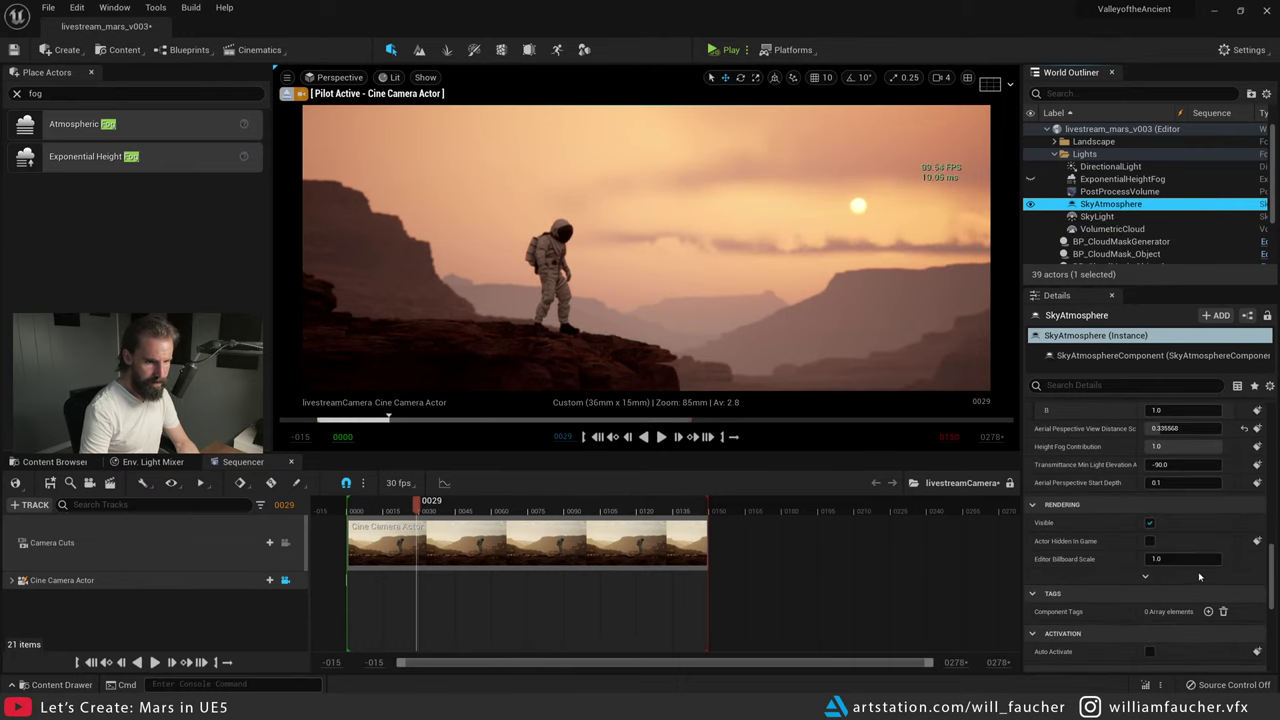
scroll(1199, 577, up, 3)
click(1245, 528)
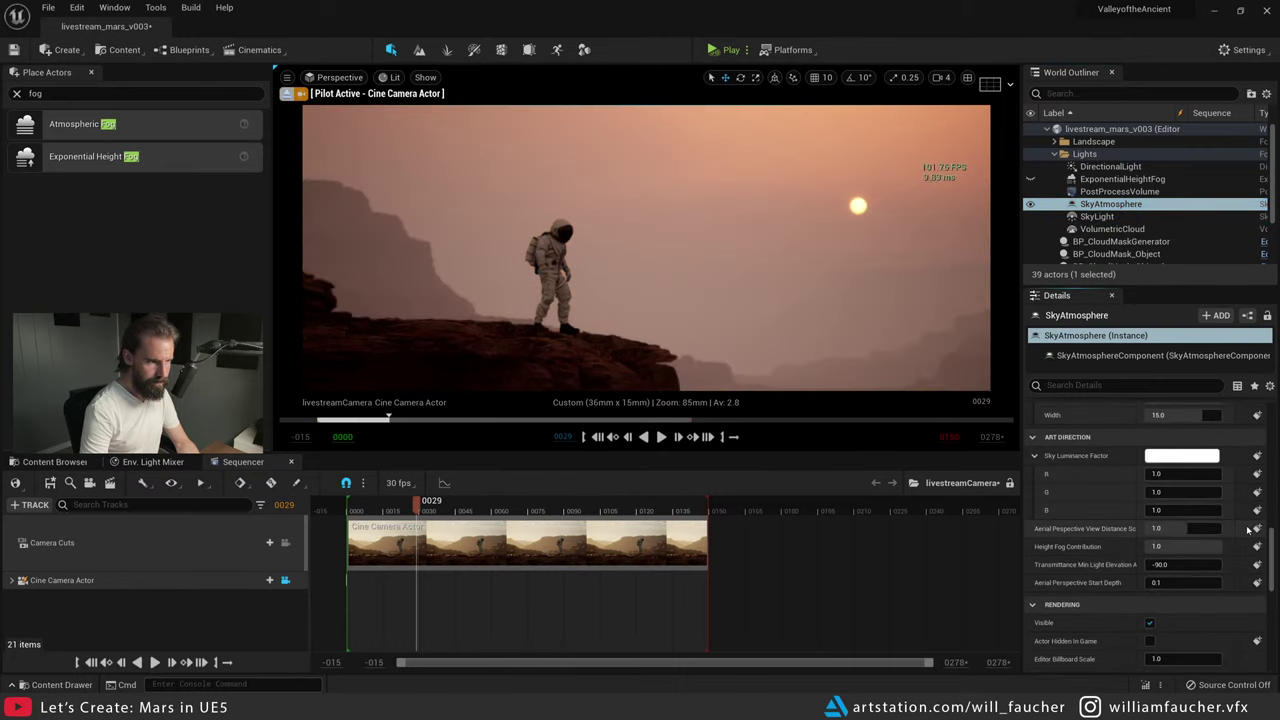
drag(1187, 545, 1213, 528)
click(1244, 528)
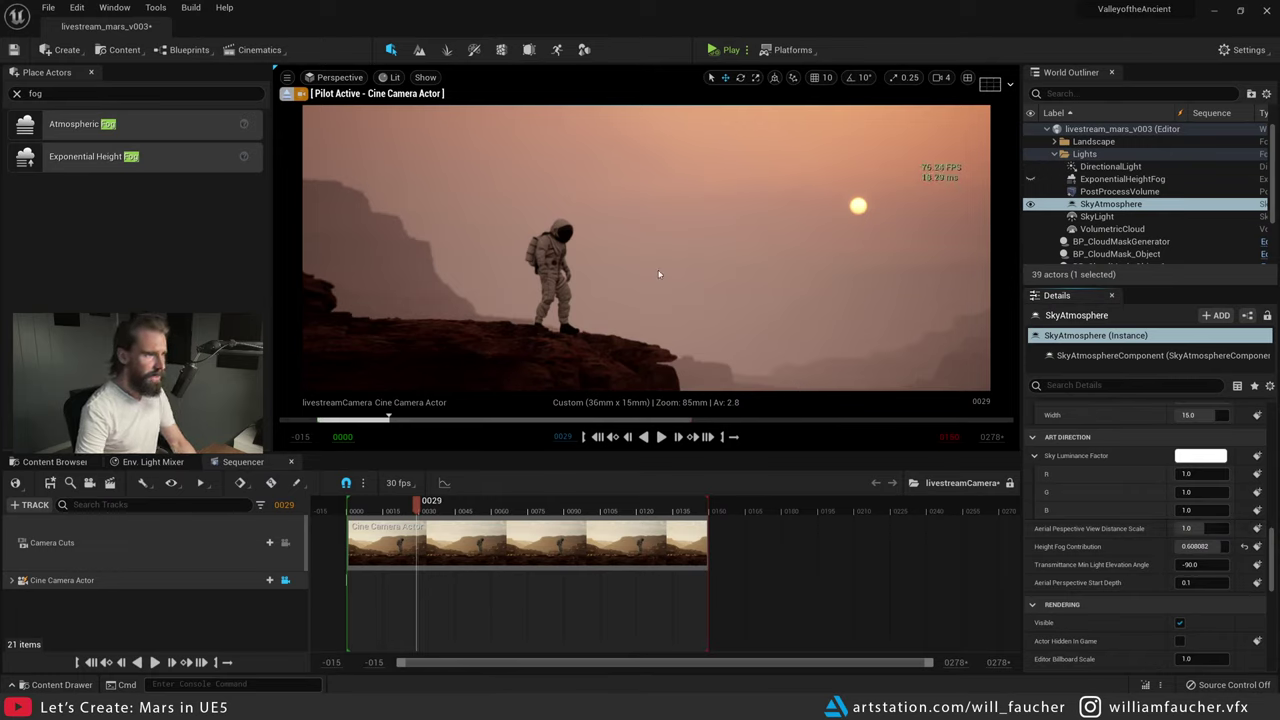
- Select the large backdrop butte hidden behind the astronaut's cliff and raise it so it stands against the sky
click(617, 278)
click(637, 304)
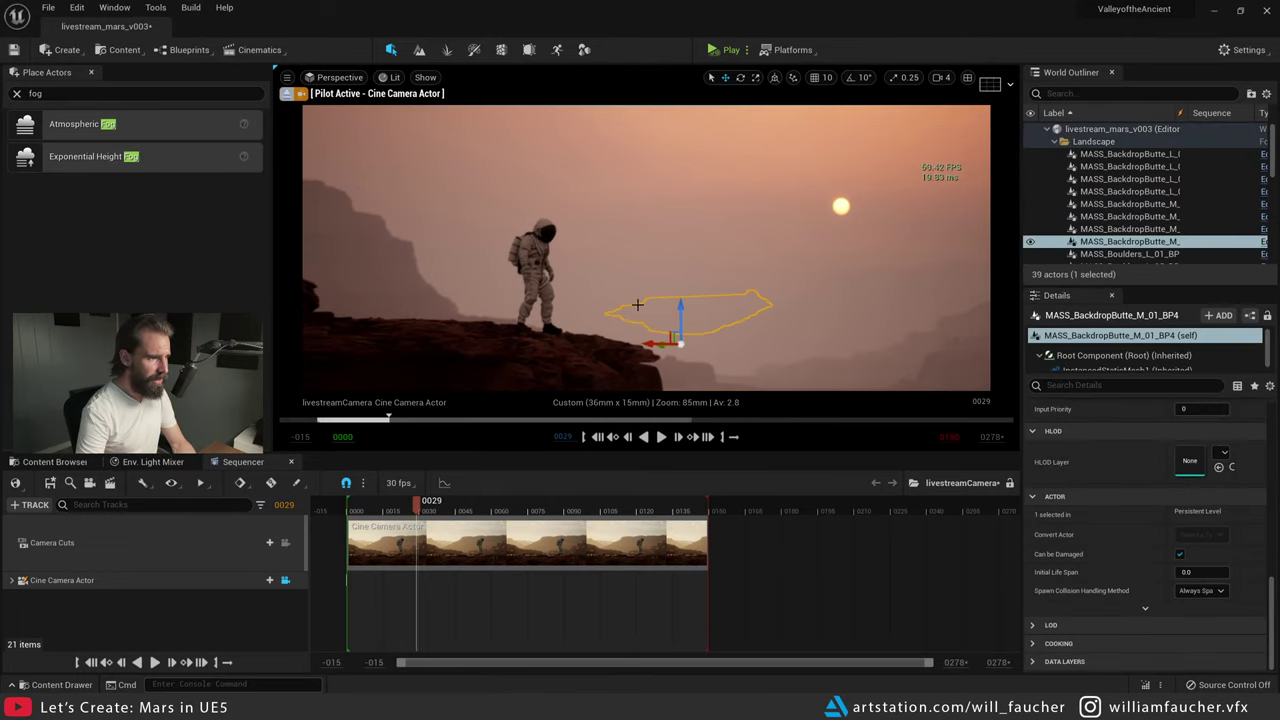
click(615, 326)
click(562, 322)
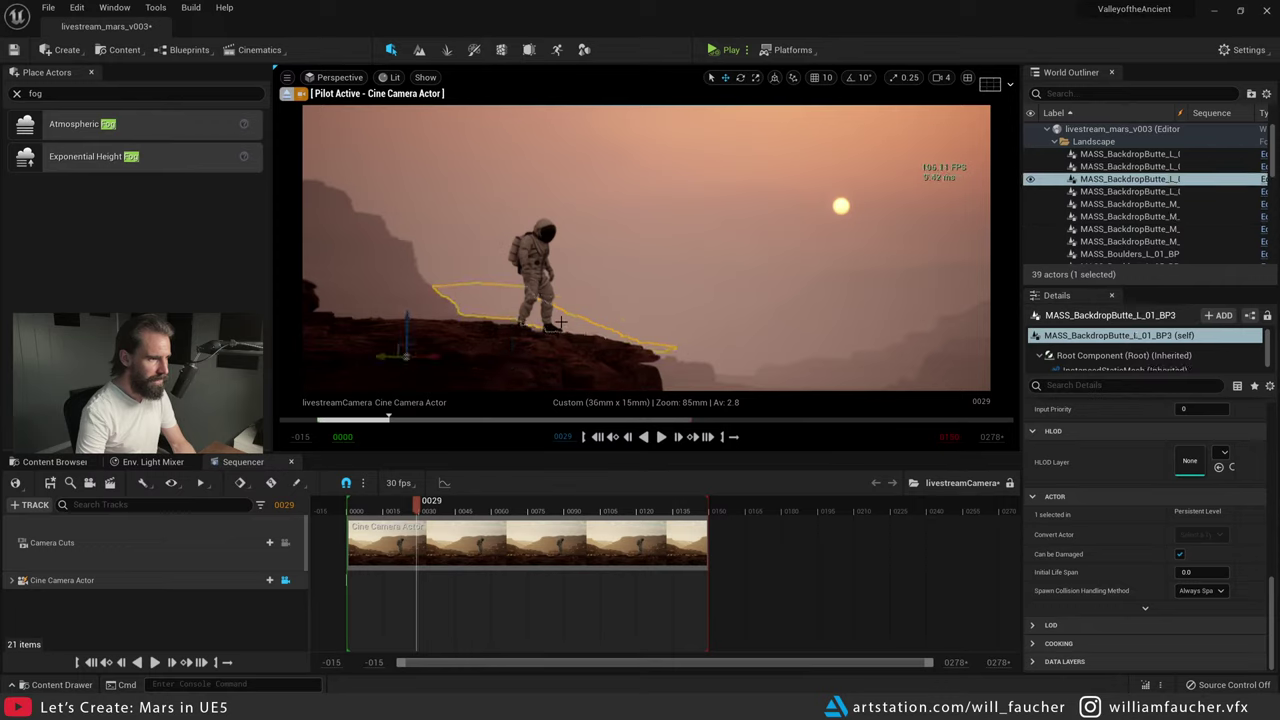
drag(402, 350, 390, 318)
right_drag(646, 247, 554, 265)
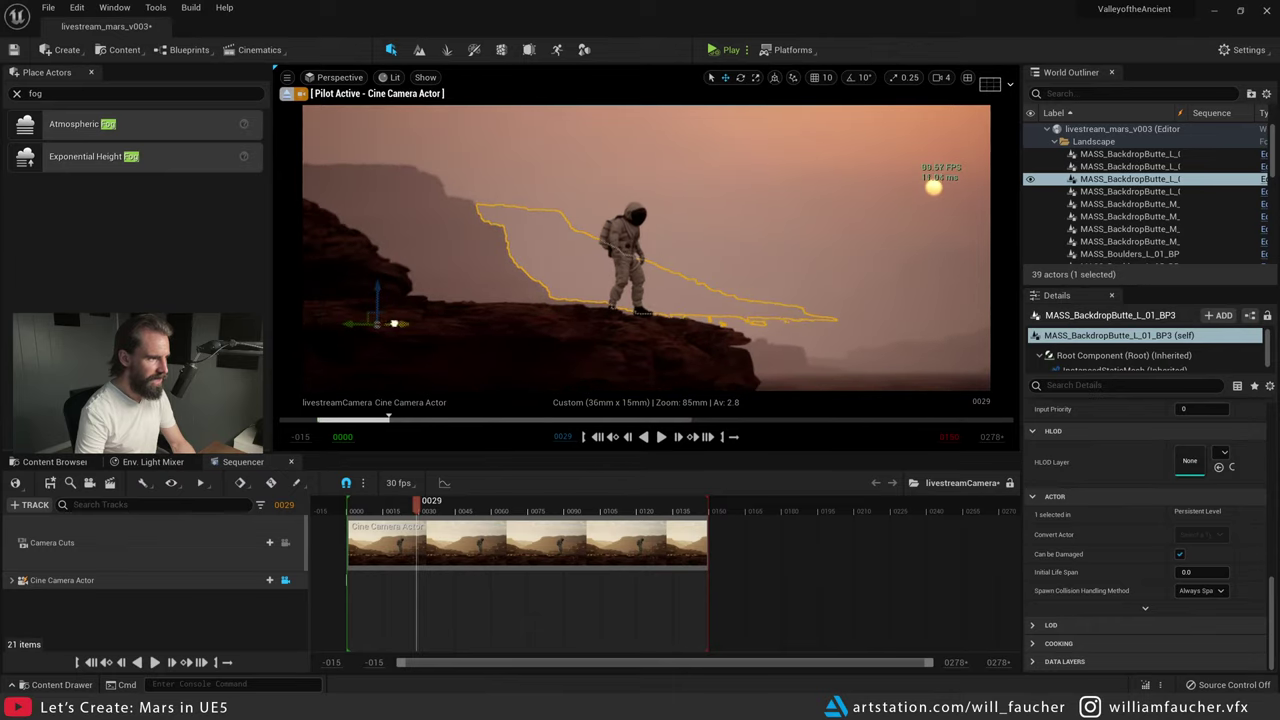
- Try sliding the raised backdrop butte to other positions behind the astronaut and check the shot without editor overlays
drag(395, 323, 518, 332)
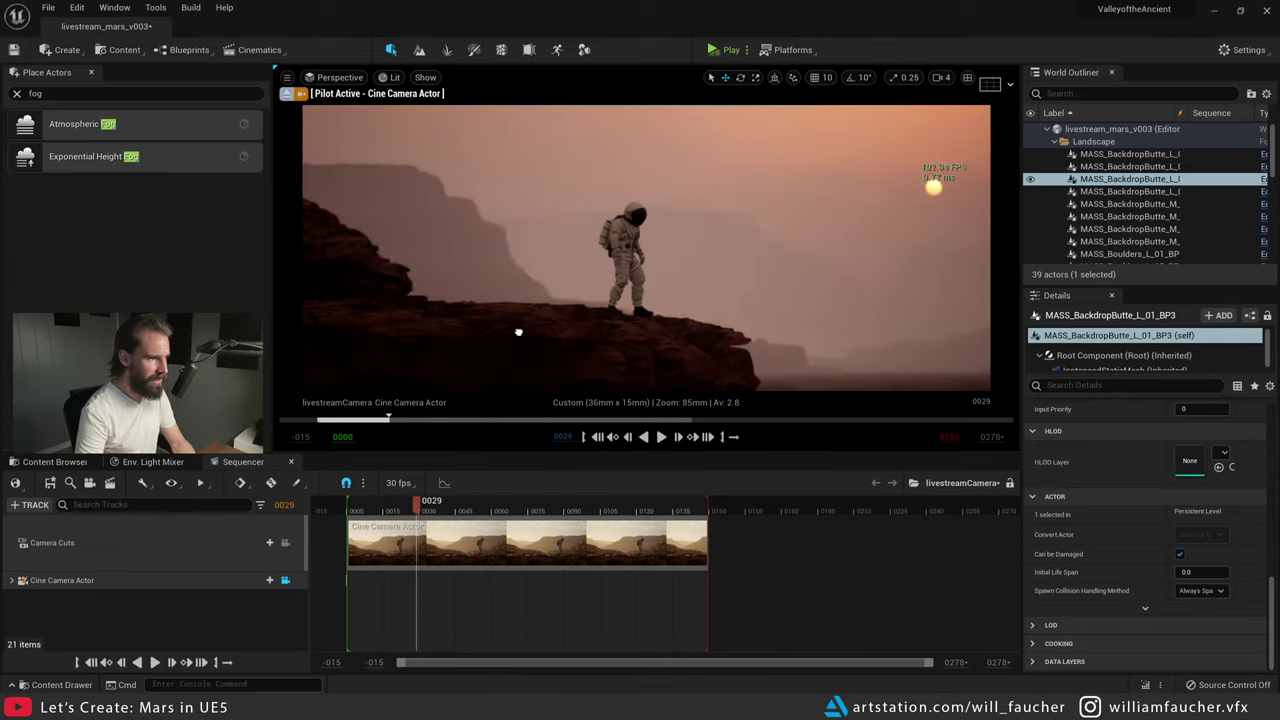
key(ctrl+z)
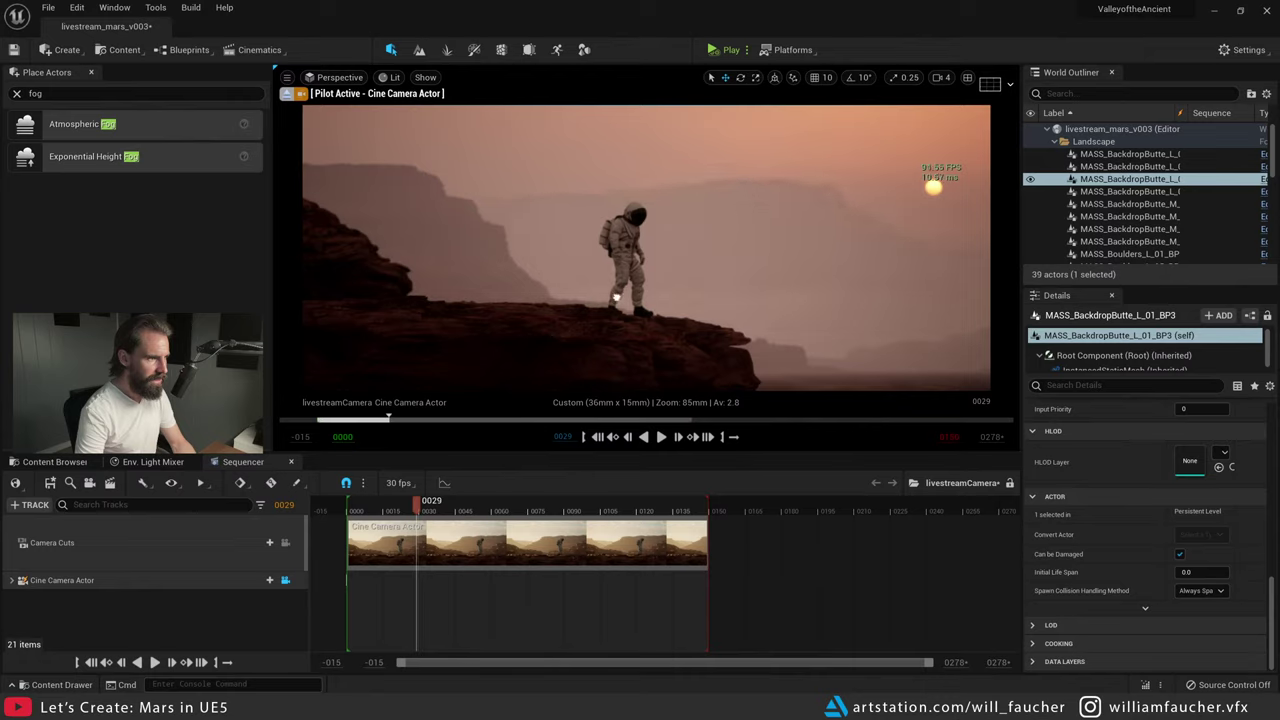
drag(607, 307, 414, 354)
key(g)
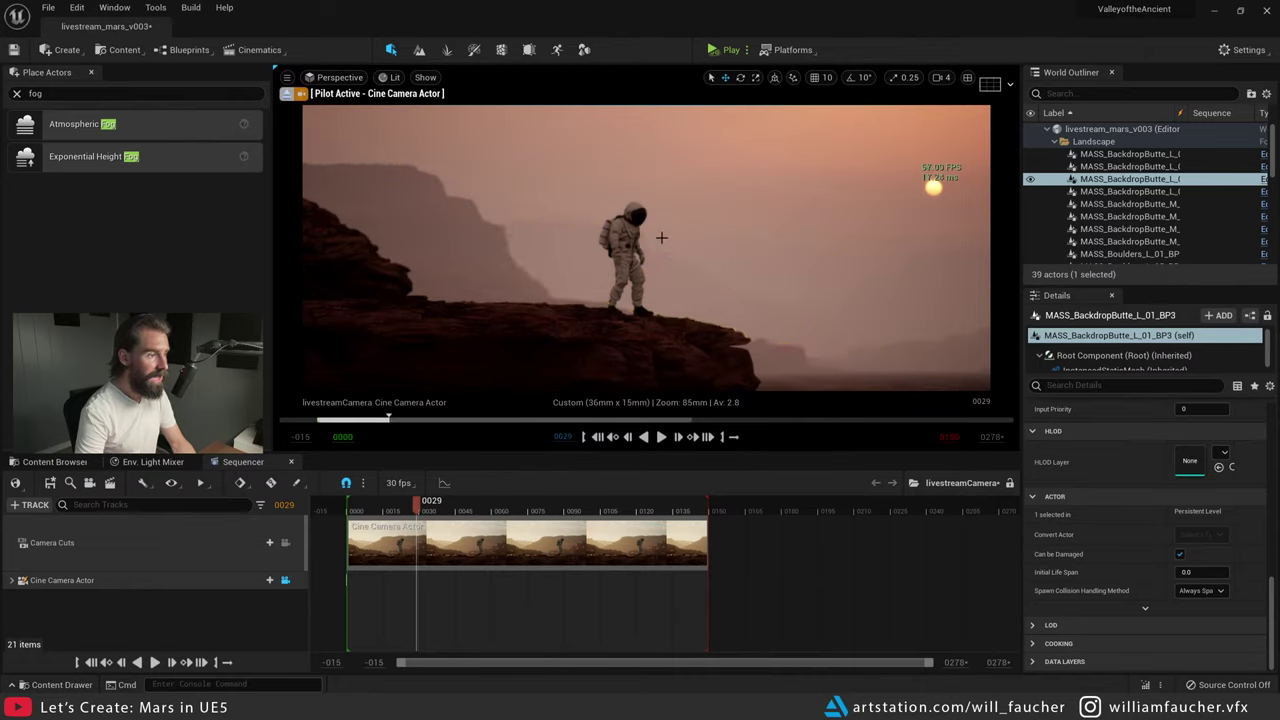
right_drag(755, 251, 888, 251)
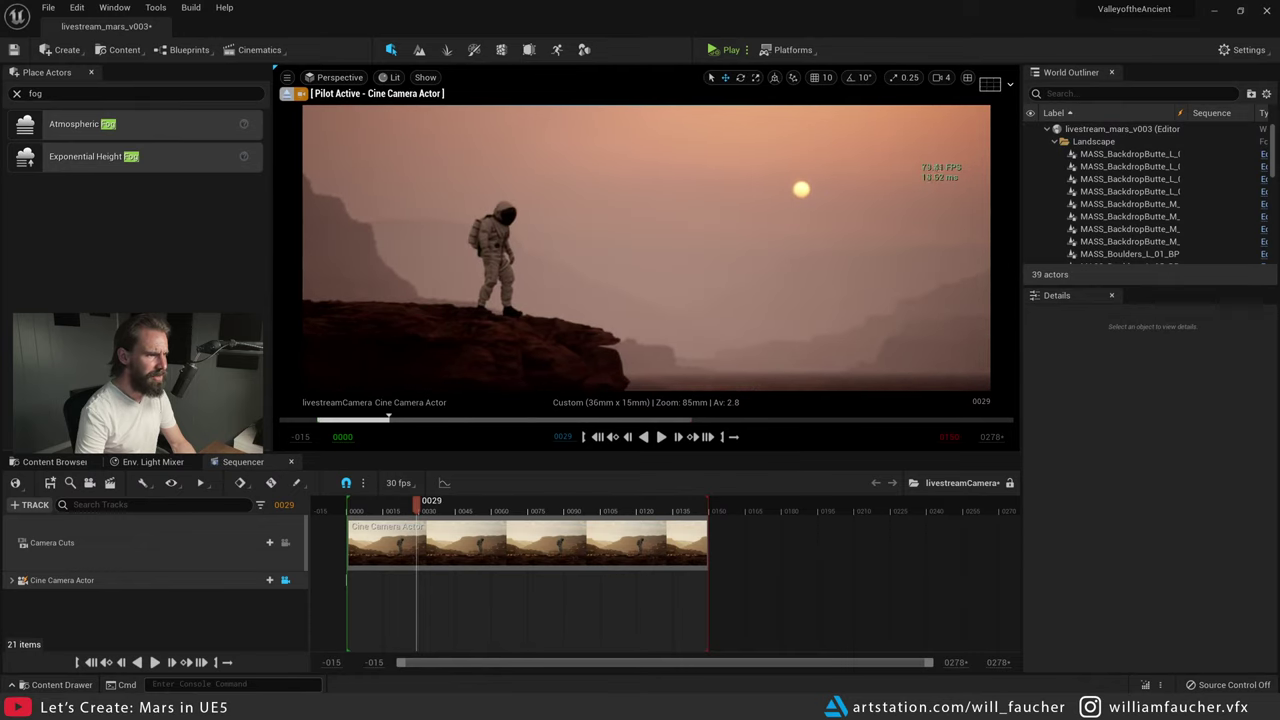
- Undo the last changes to the backdrop butte's position
click(495, 299)
right_drag(566, 256, 480, 275)
key(ctrl+z)
key(ctrl+z)
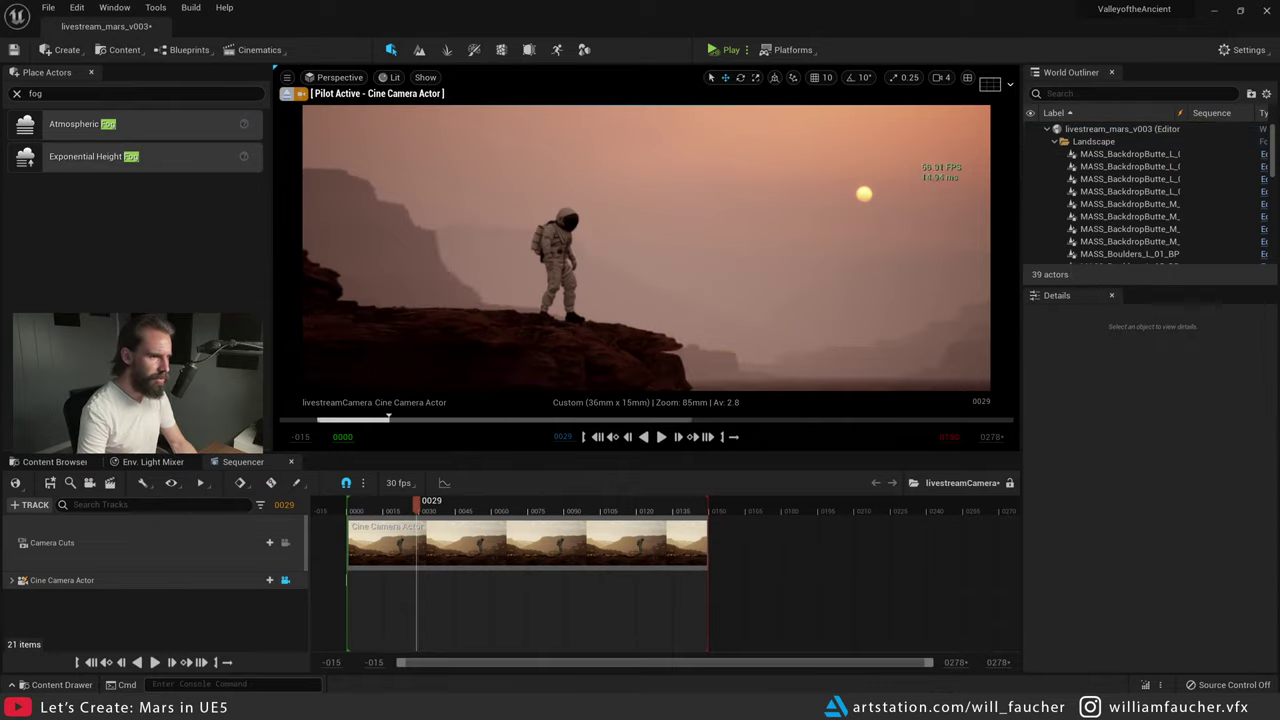
- Shift the large backdrop butte so its slope descends behind the astronaut, and clear the selection
click(617, 320)
right_drag(463, 289, 430, 310)
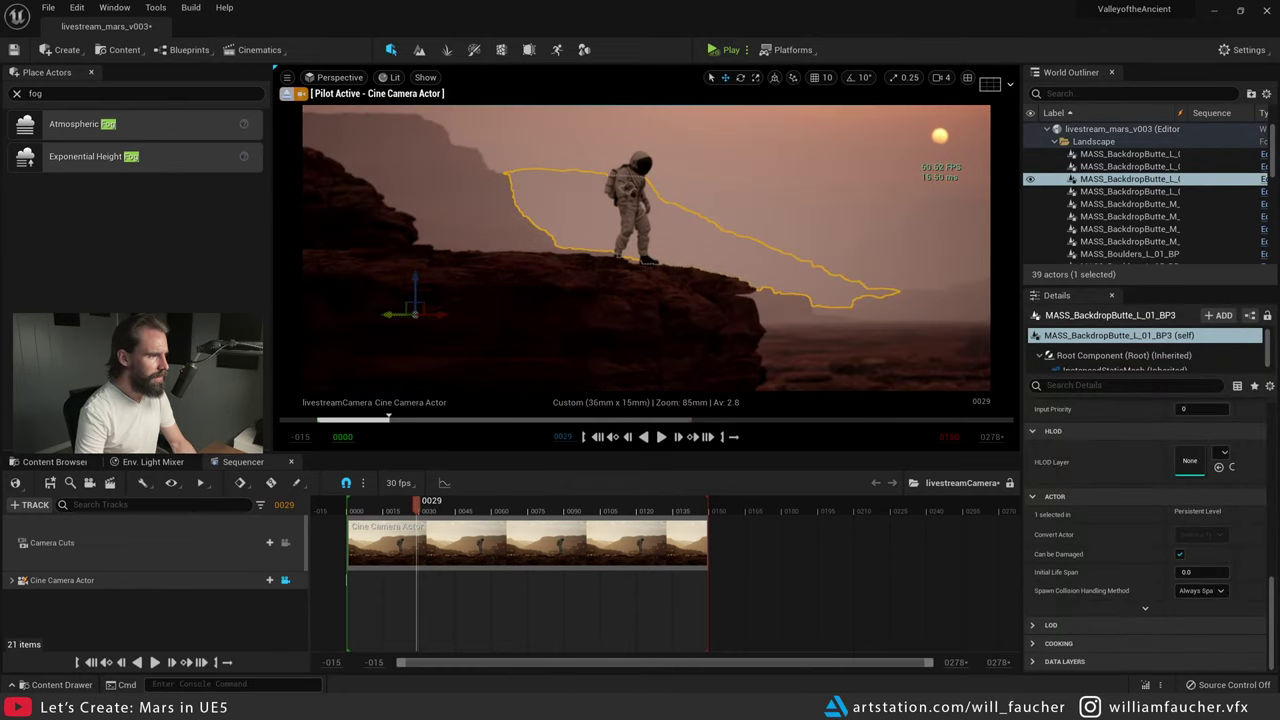
drag(396, 315, 280, 313)
right_drag(412, 309, 282, 320)
mouse_move(411, 309)
mouse_down()
mouse_move(632, 310)
mouse_move(380, 314)
mouse_move(434, 314)
mouse_up()
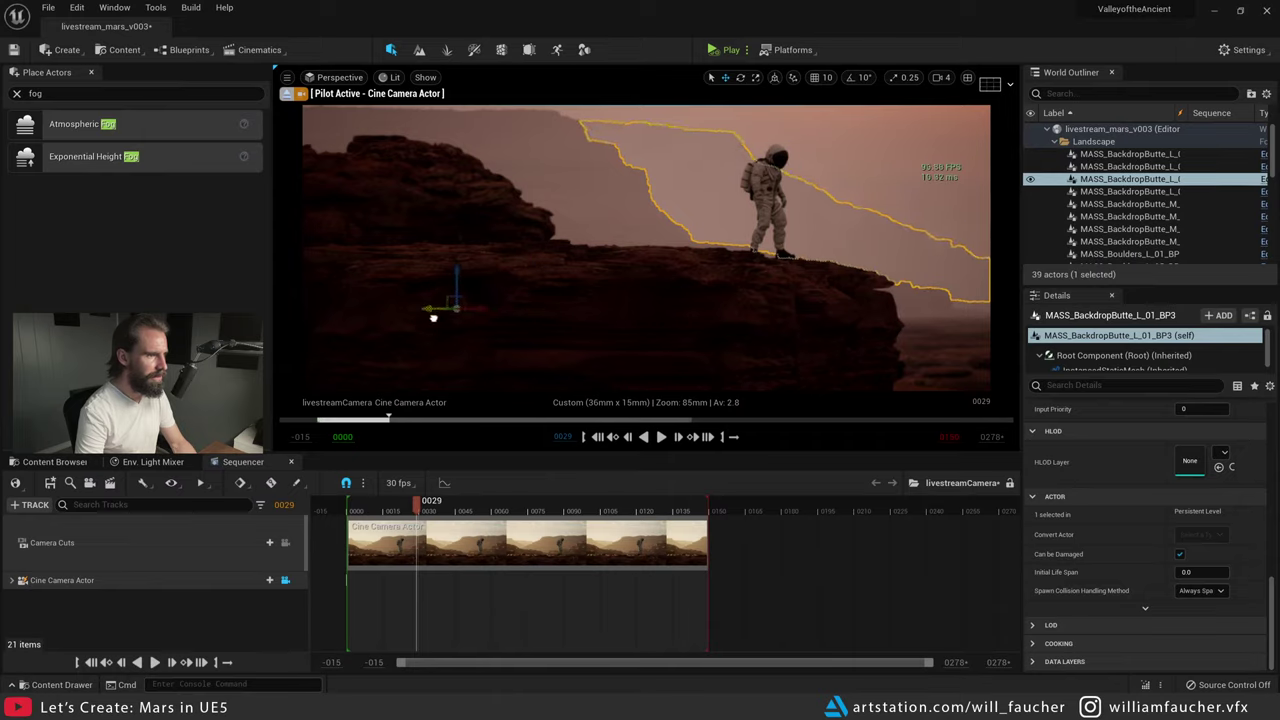
key(Escape)
right_drag(646, 247, 752, 216)
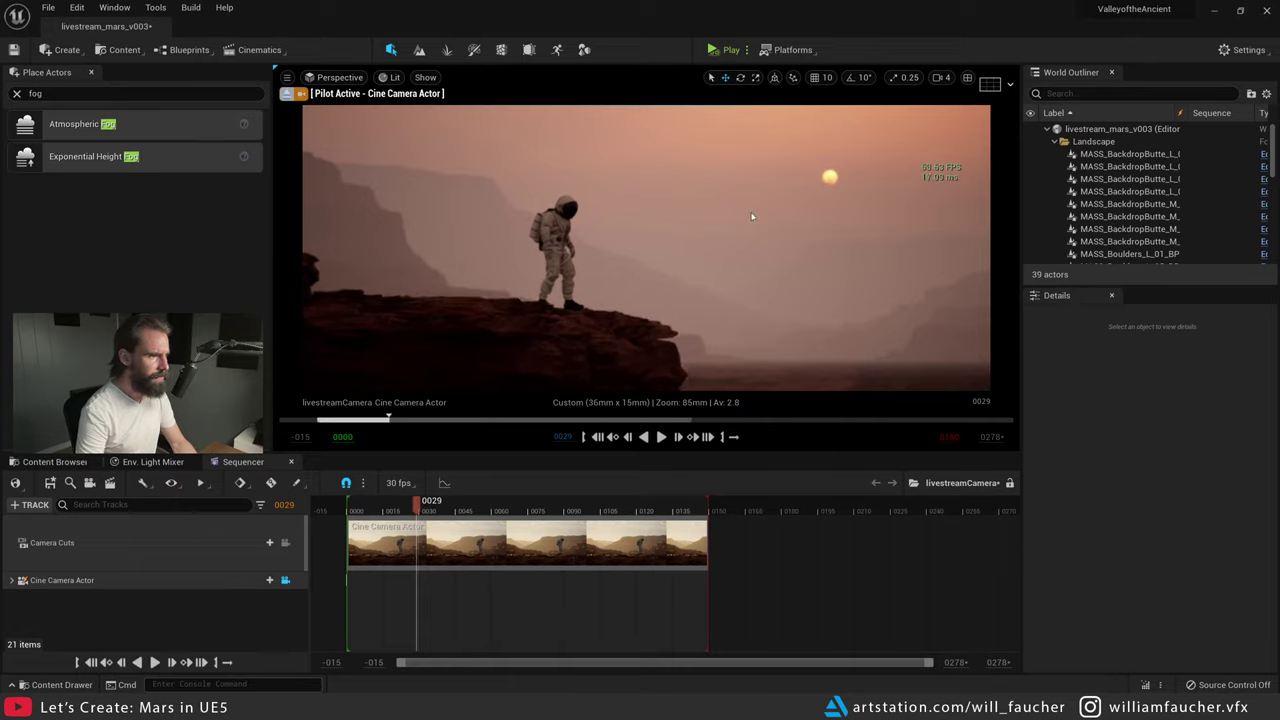
- Reframe the shot with the astronaut left of centre on the cliff edge and the low sun opposite
click(807, 263)
right_drag(790, 283, 860, 272)
key(Escape)
mouse_move(769, 283)
right_down()
mouse_move(700, 283)
mouse_move(612, 258)
mouse_move(632, 274)
mouse_move(768, 297)
right_up()
right_click(768, 297)
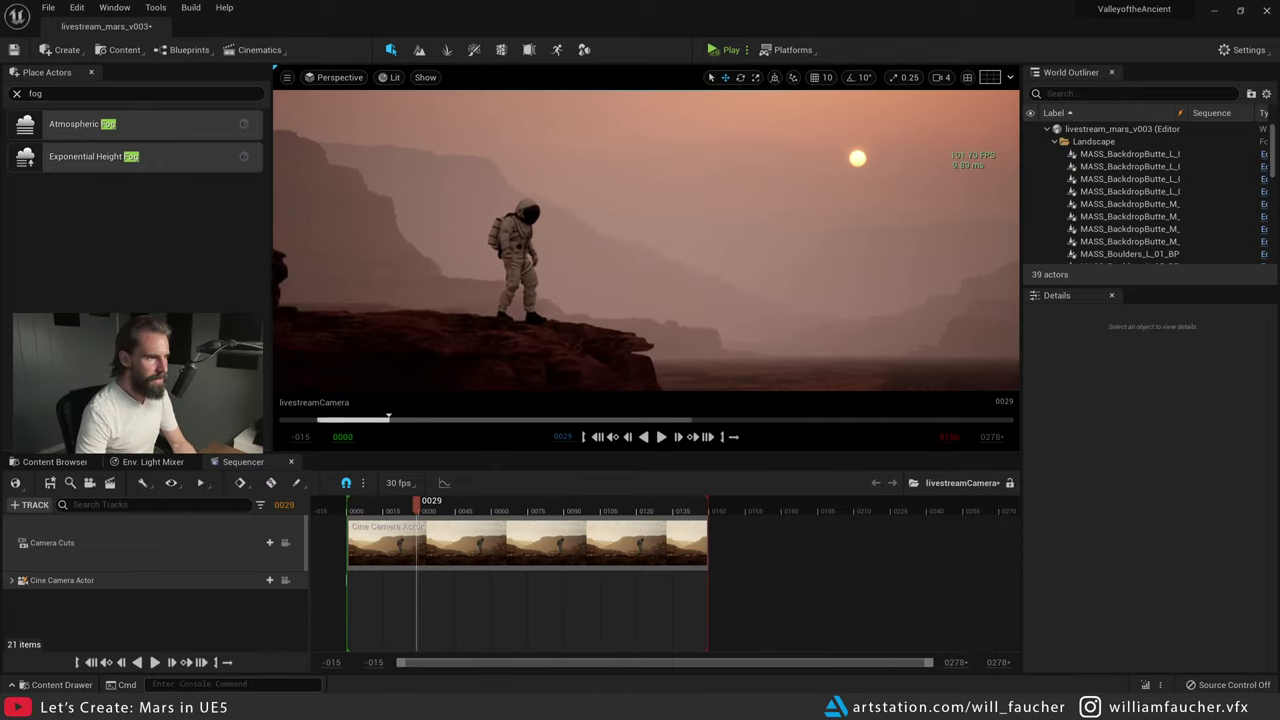
- Nudge the sun's direction slightly and lock the viewport to the Cine Camera Actor to check the shot
right_drag(629, 258, 629, 266)
key(ctrl+l)
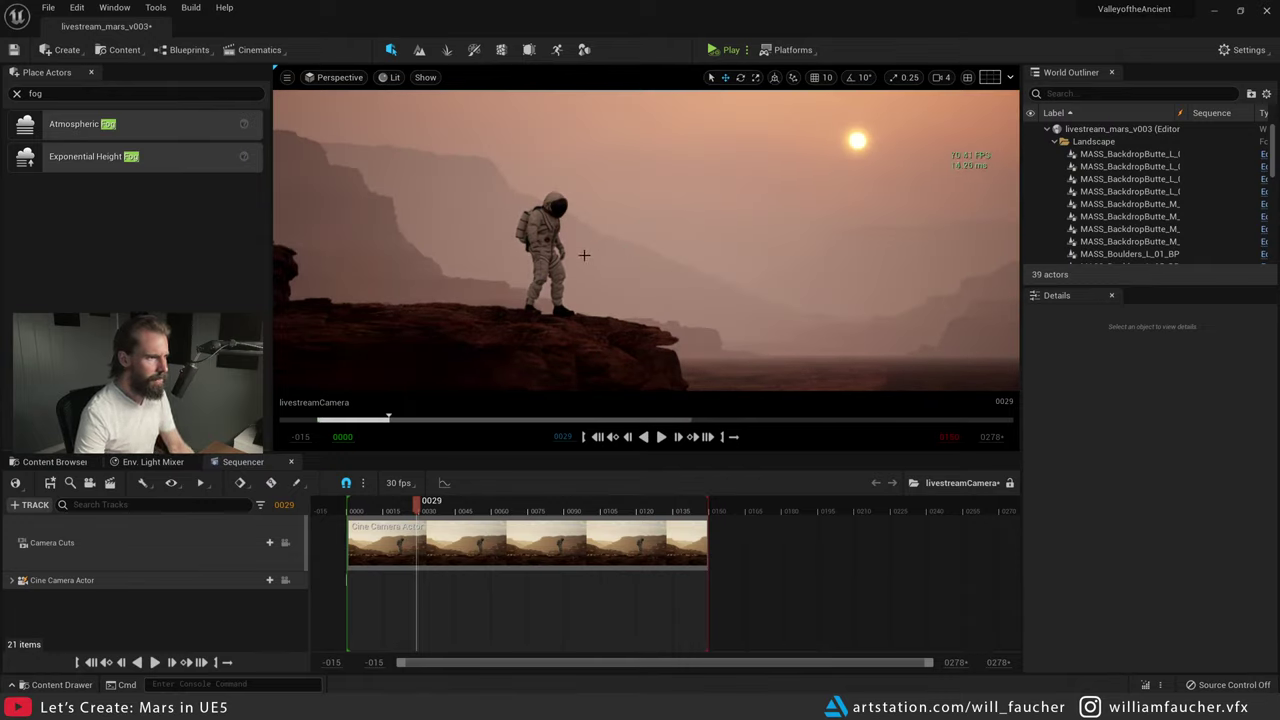
click(285, 580)
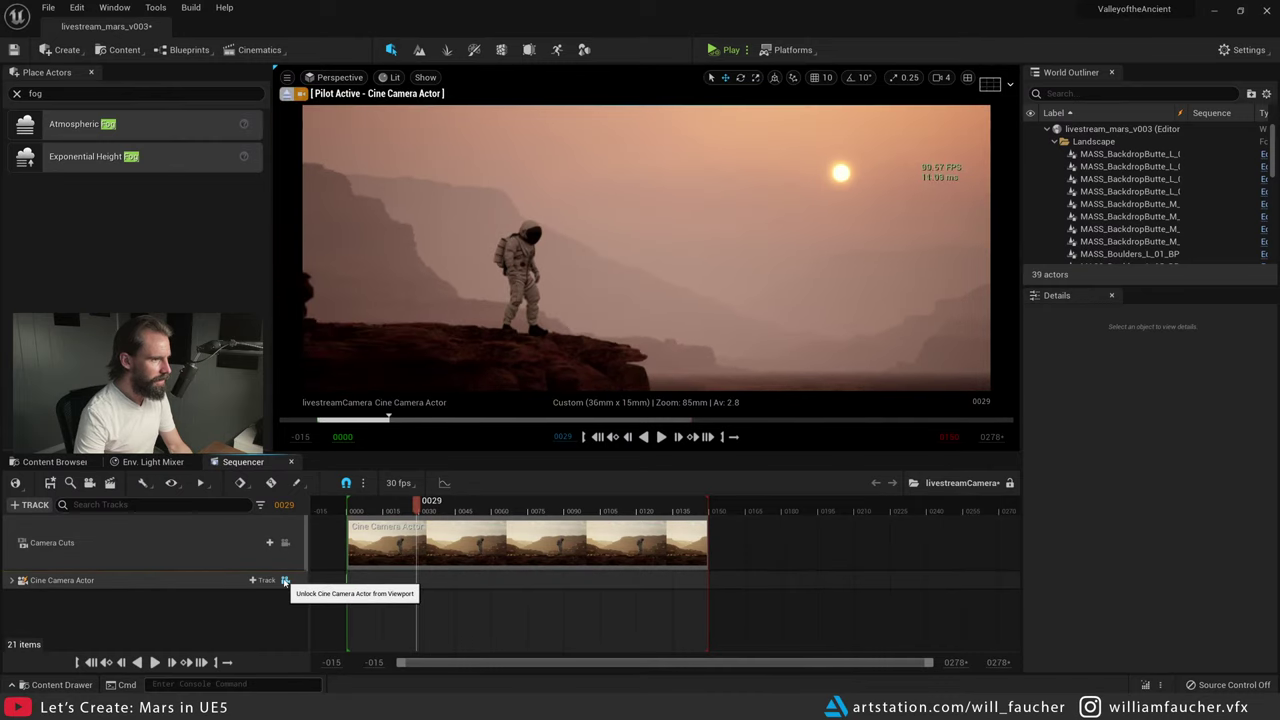
- Unlock the camera from the viewport, focus on the astronaut's front and place a Rect Light beside the figure
click(285, 580)
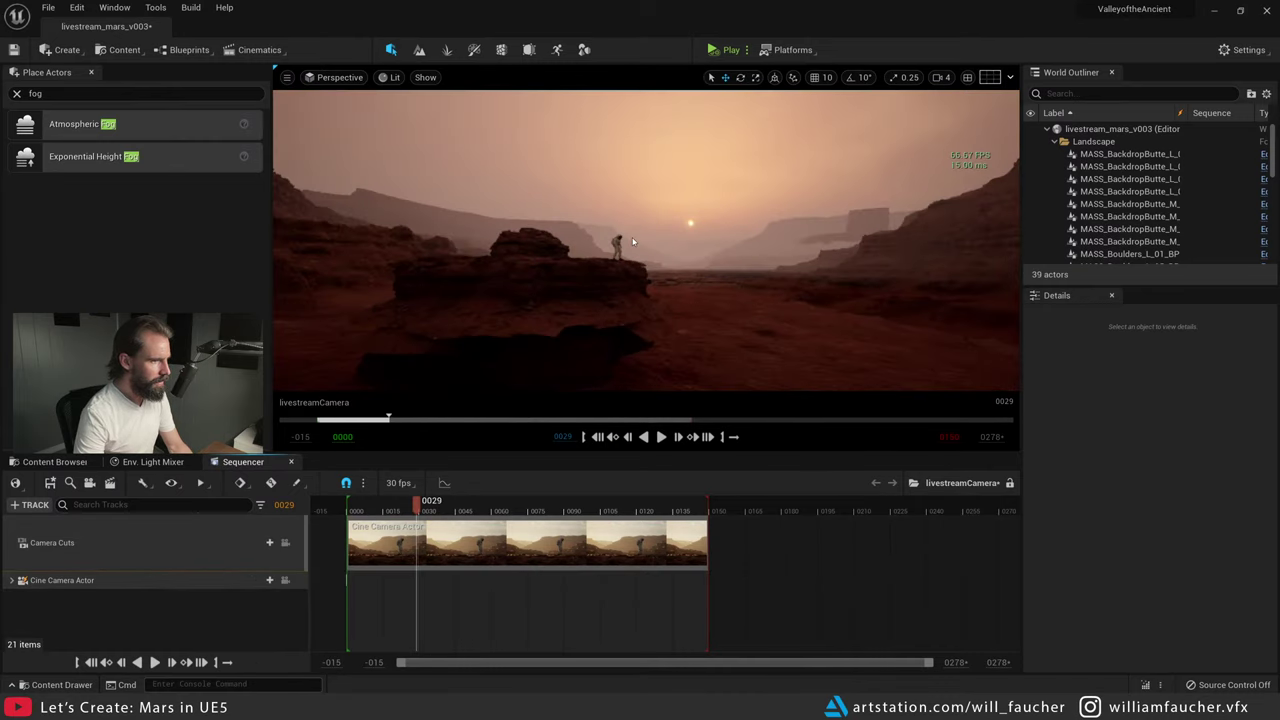
click(618, 245)
key(f)
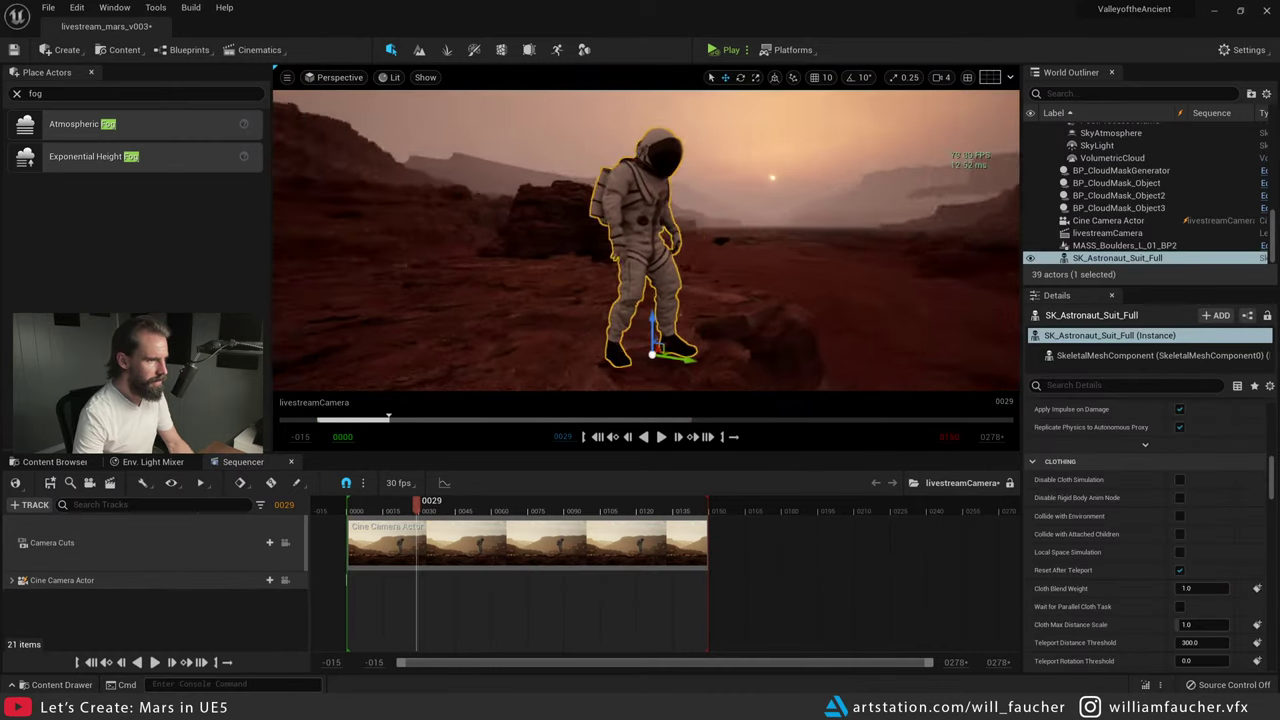
alt+drag(757, 240, 790, 226)
right_drag(790, 226, 820, 236)
key(f)
alt+drag(776, 243, 680, 243)
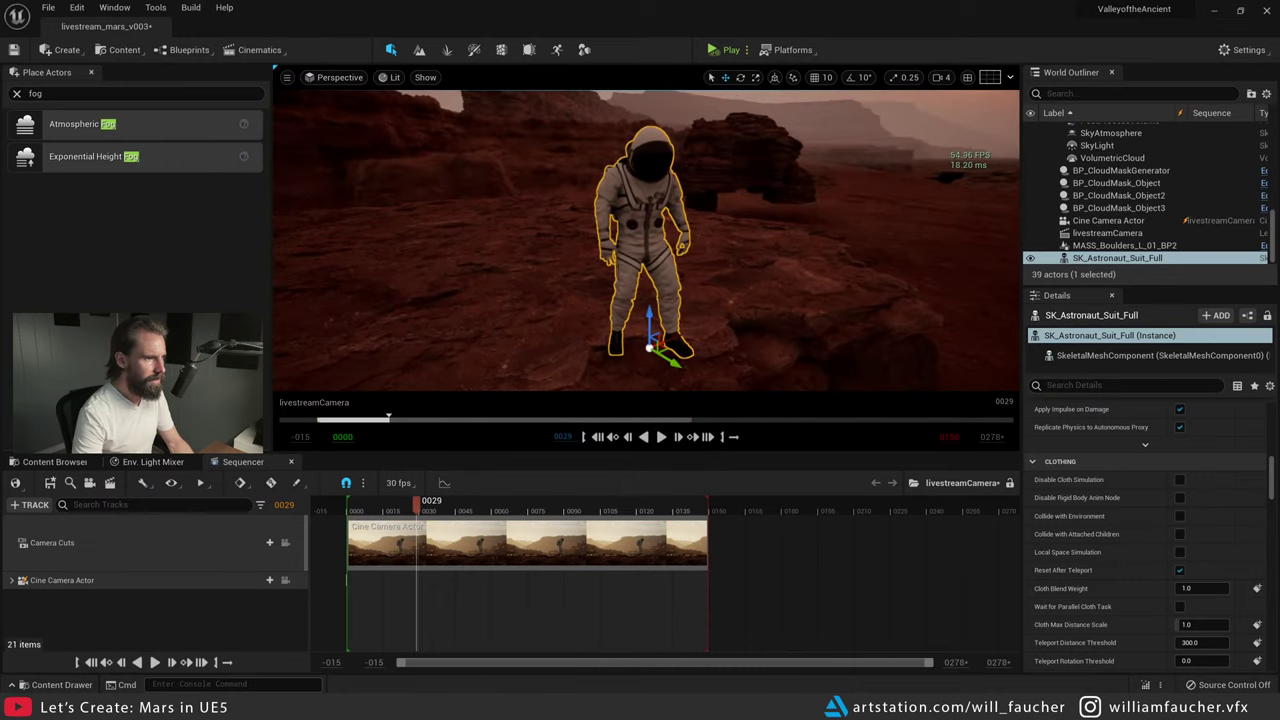
double_click(53, 91)
text(rect)
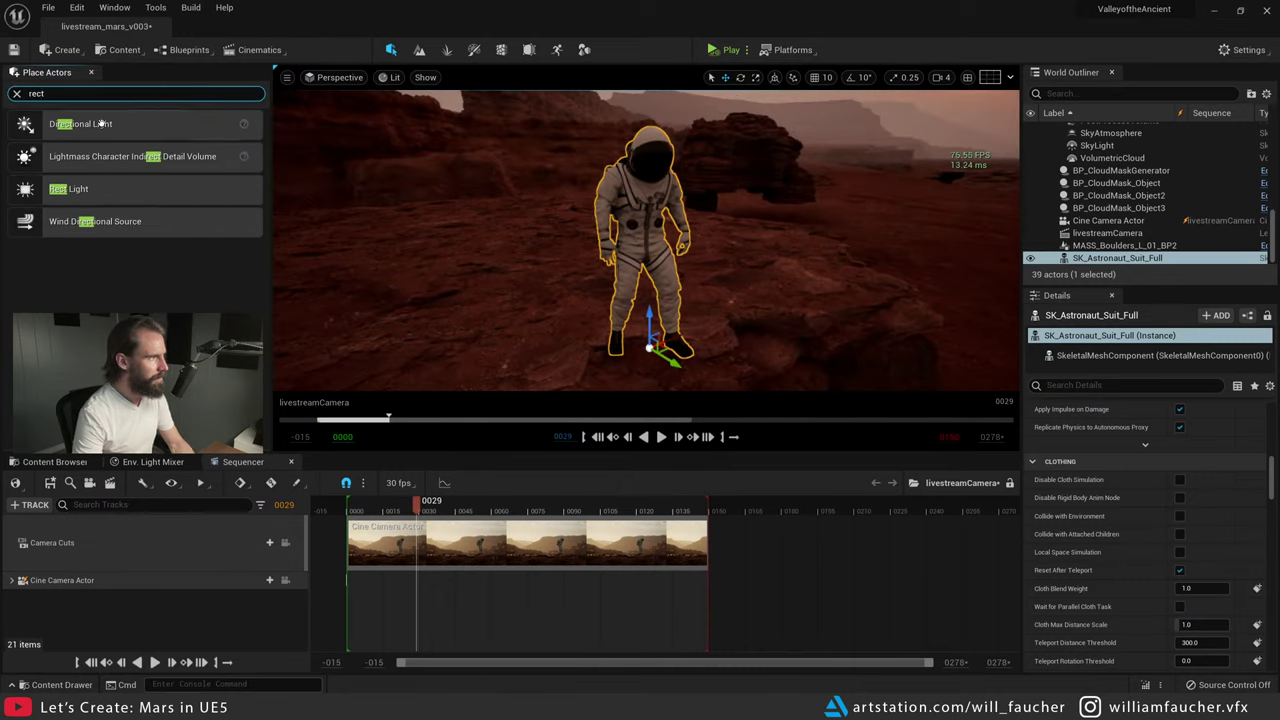
drag(140, 200, 700, 275)
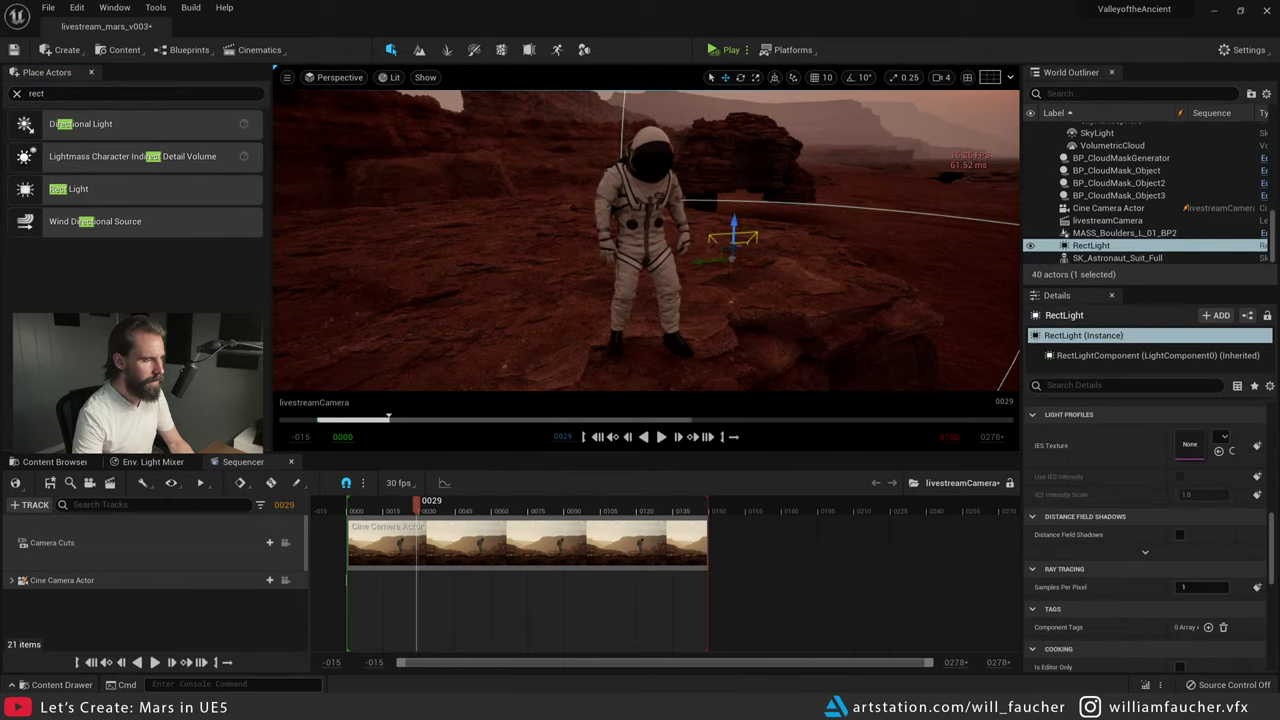
- Position the rect light in the air above the cliff and turn it toward the astronaut
drag(734, 222, 818, 200)
key(e)
key(w)
scroll(646, 240, down, 5)
drag(745, 180, 687, 184)
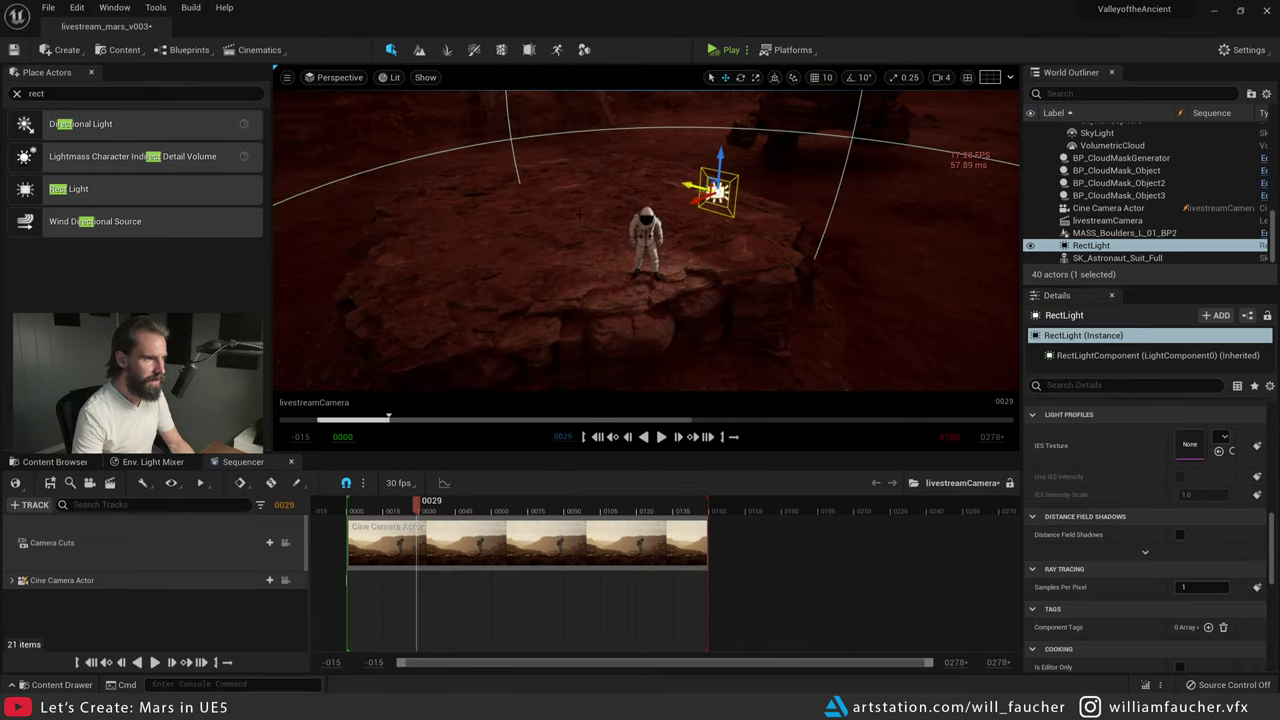
- From the cine camera's view, move the rect light in front of the astronaut, facing the figure at about chest height
click(285, 580)
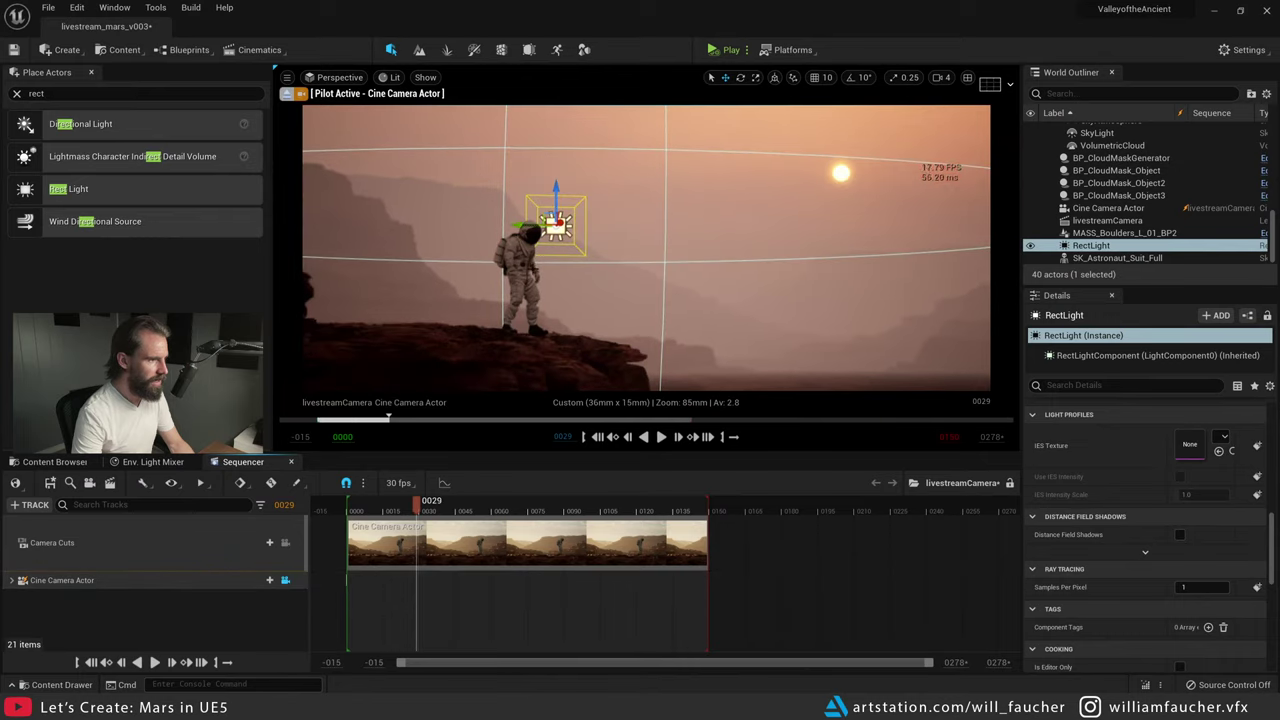
mouse_move(540, 225)
mouse_down()
mouse_move(615, 222)
mouse_move(564, 226)
mouse_up()
key(e)
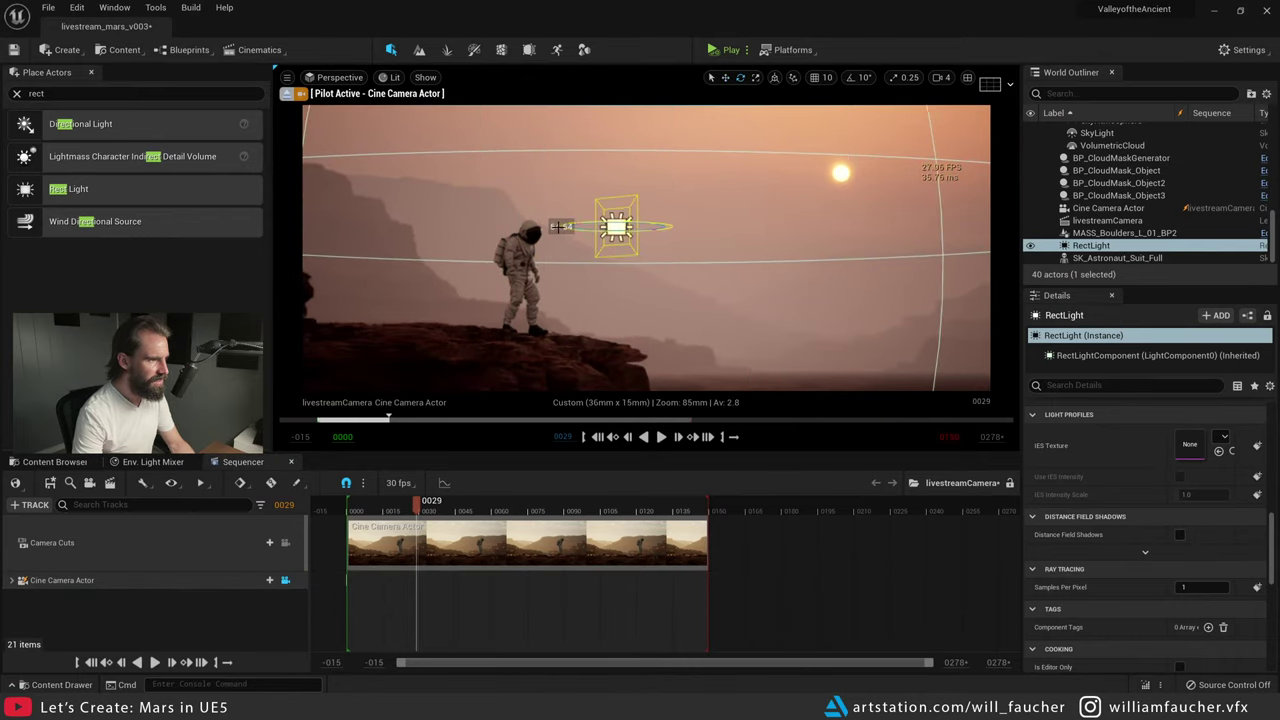
key(w)
drag(616, 192, 613, 257)
- Set the rect light's source width and source height to 256
scroll(1057, 541, up, 3)
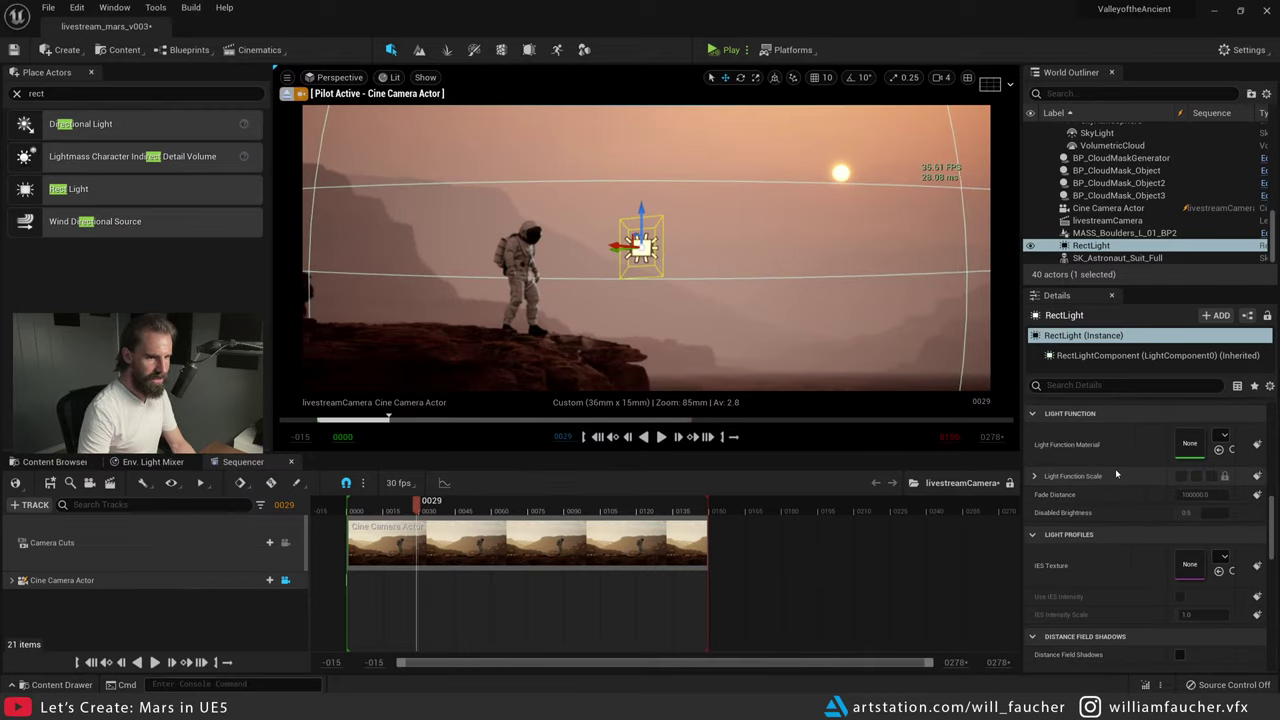
scroll(1150, 500, up, 2)
scroll(1188, 527, up, 4)
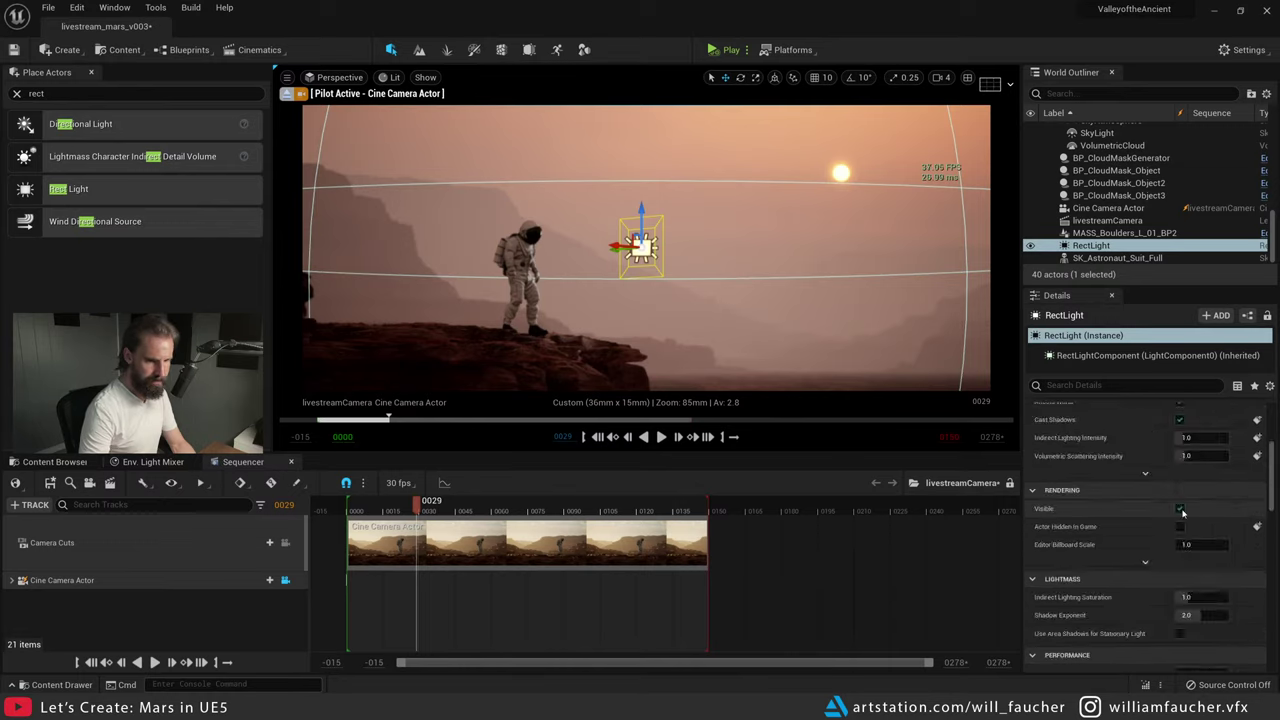
scroll(1183, 511, up, 5)
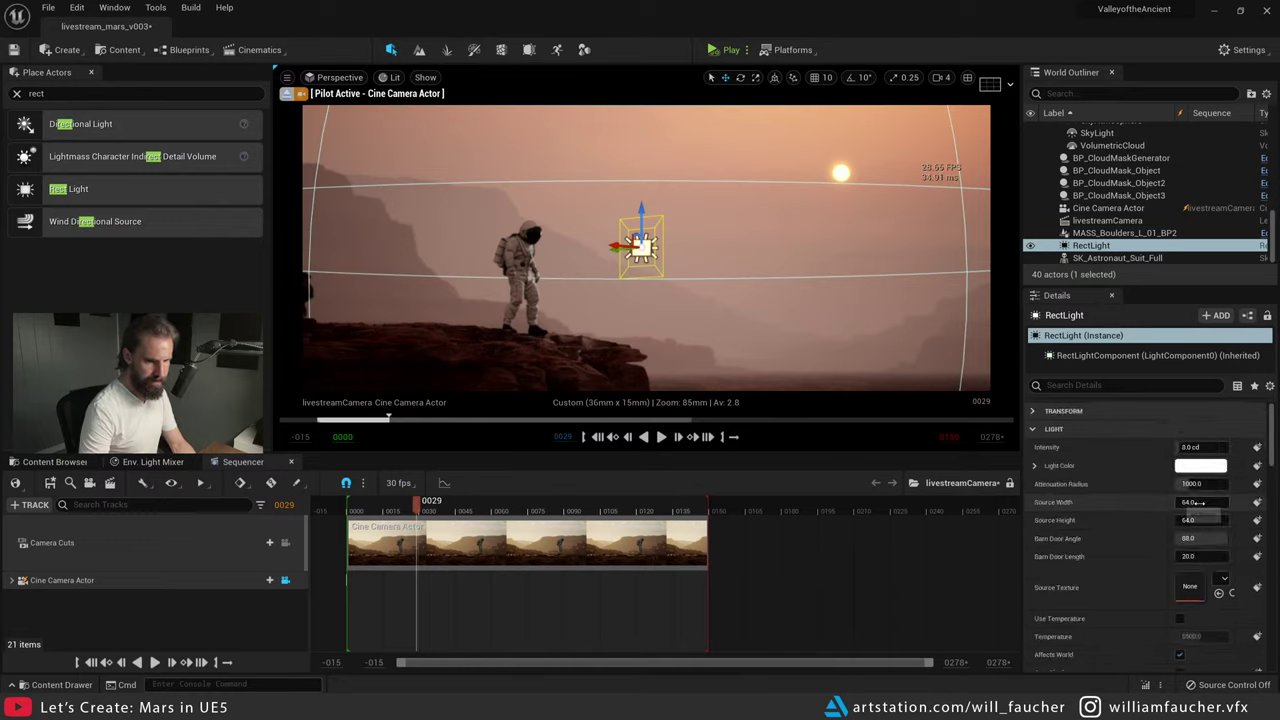
click(1200, 503)
text(256)
key(Tab)
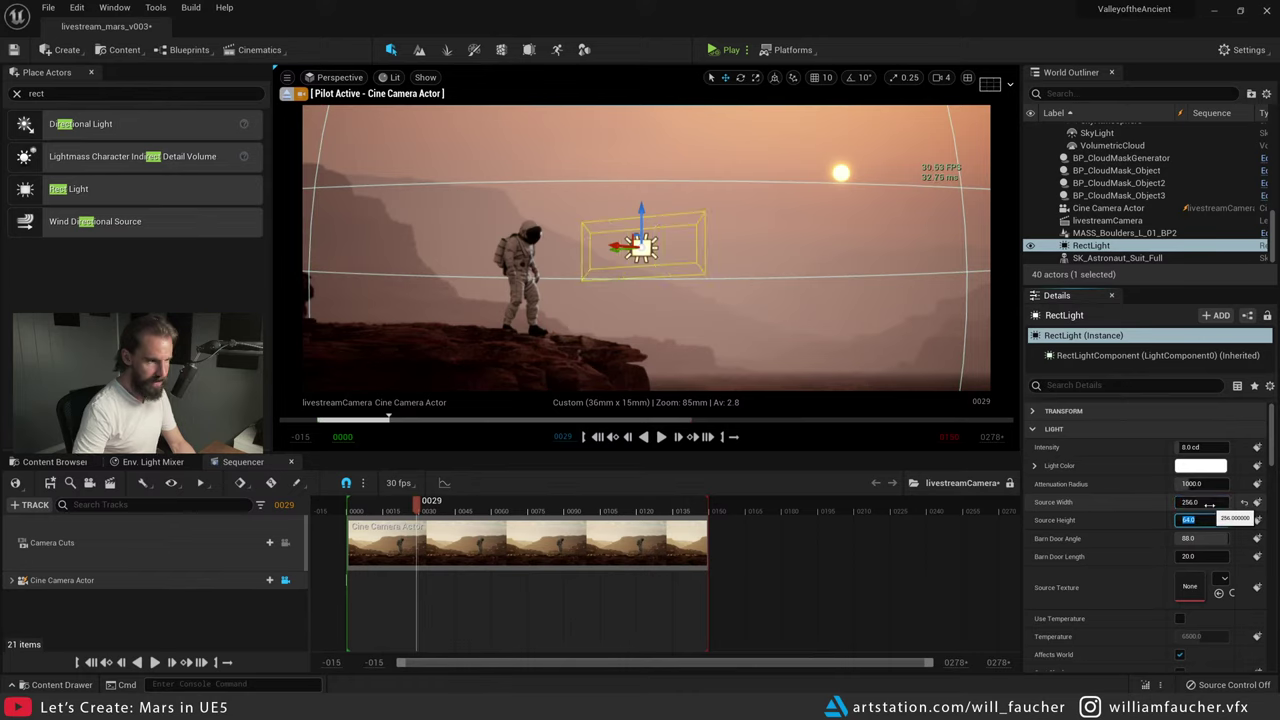
text(256)
- Set the rect light's colour to a pale warm peach and clear the selection
click(1193, 468)
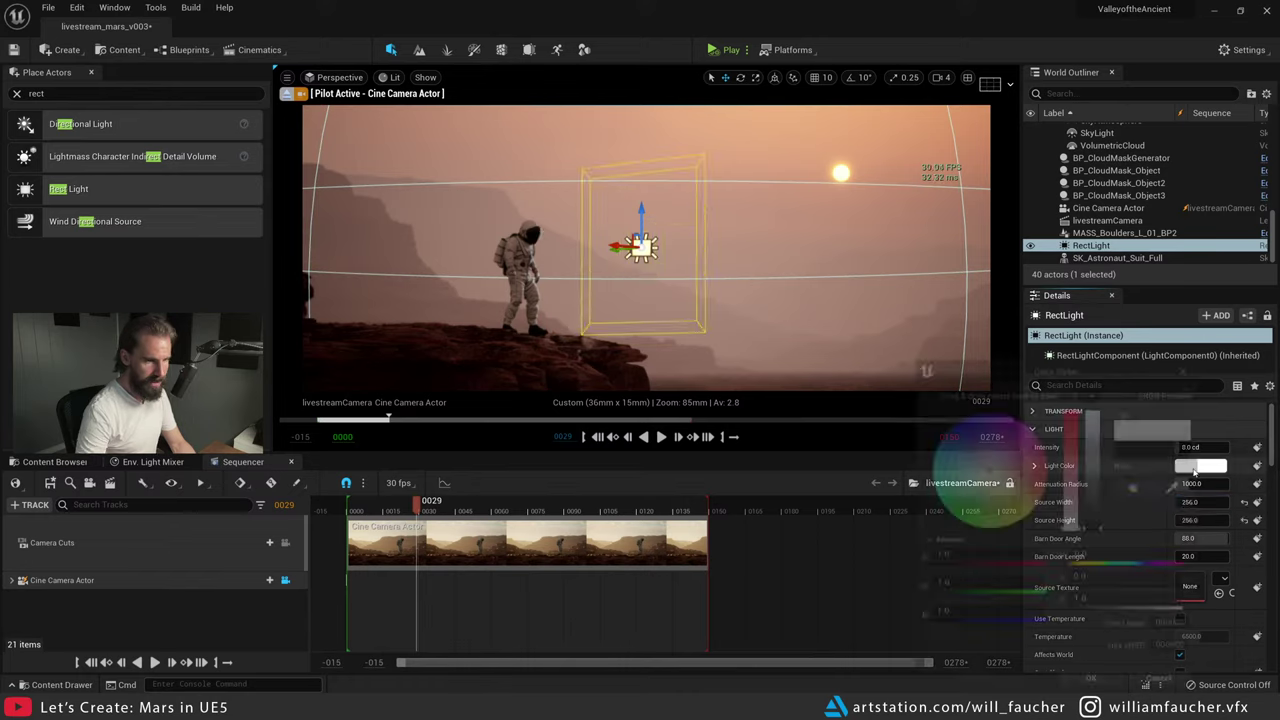
click(1022, 490)
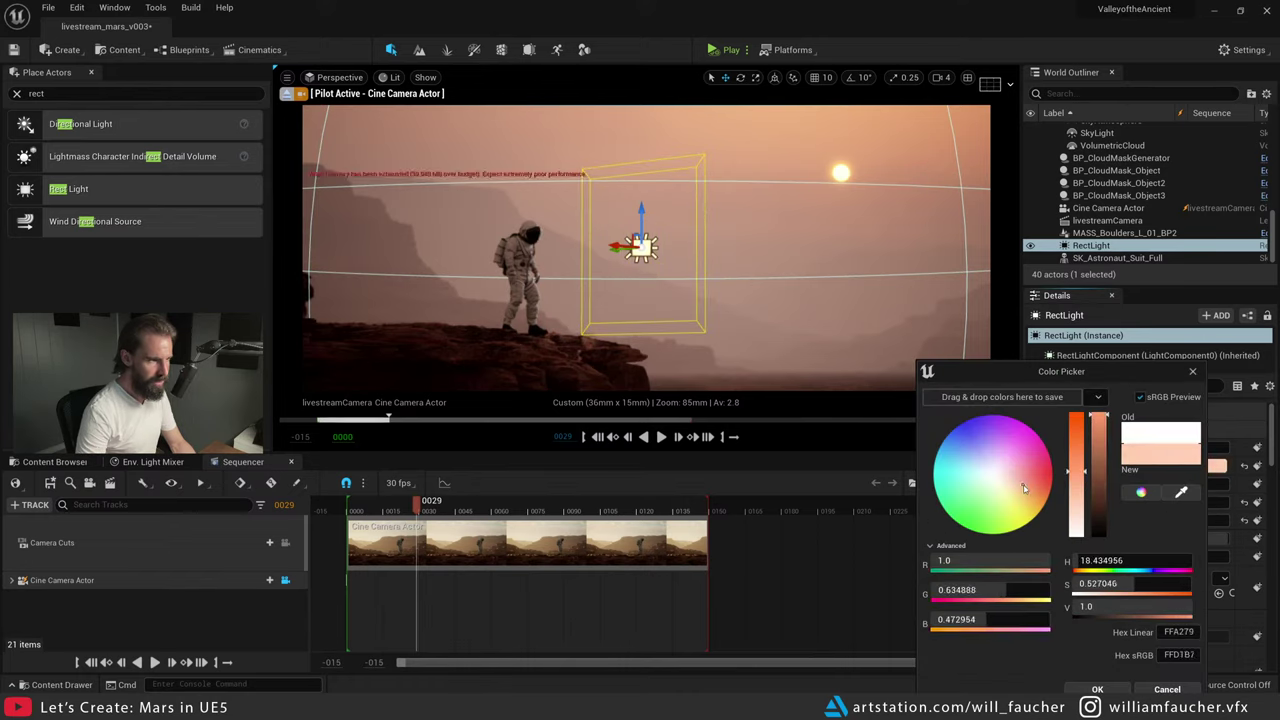
click(1097, 689)
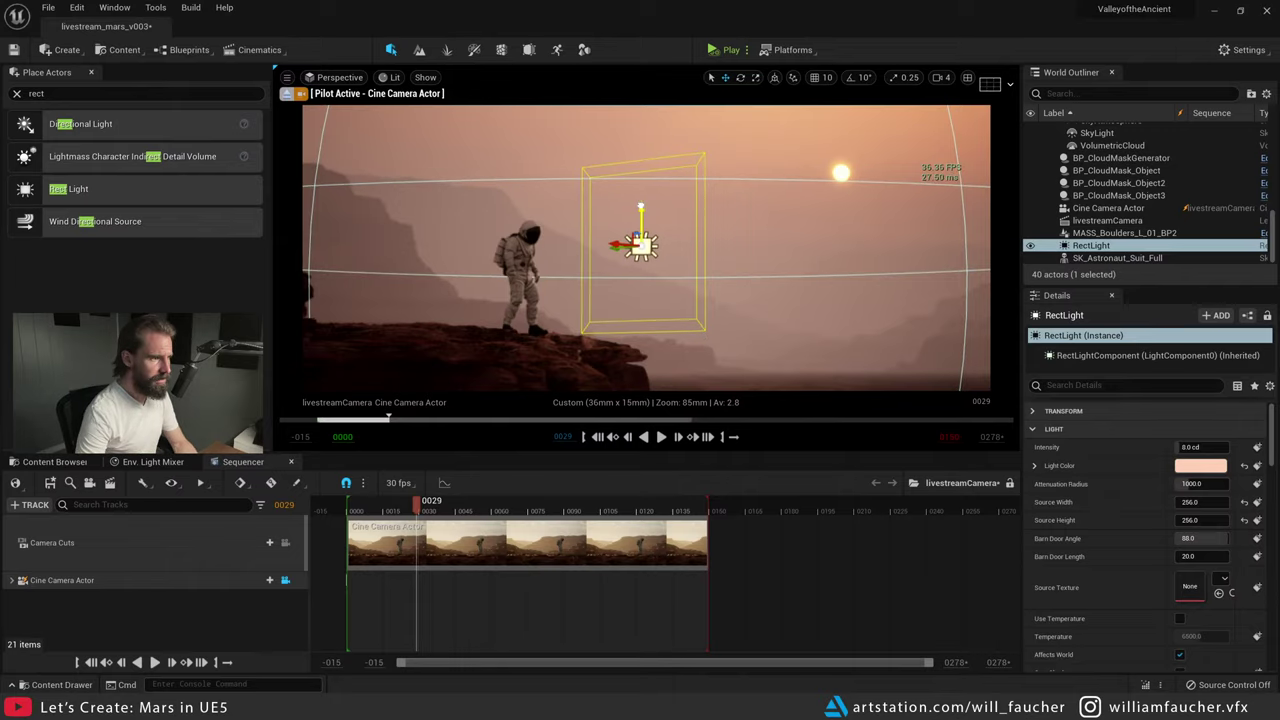
key(Escape)
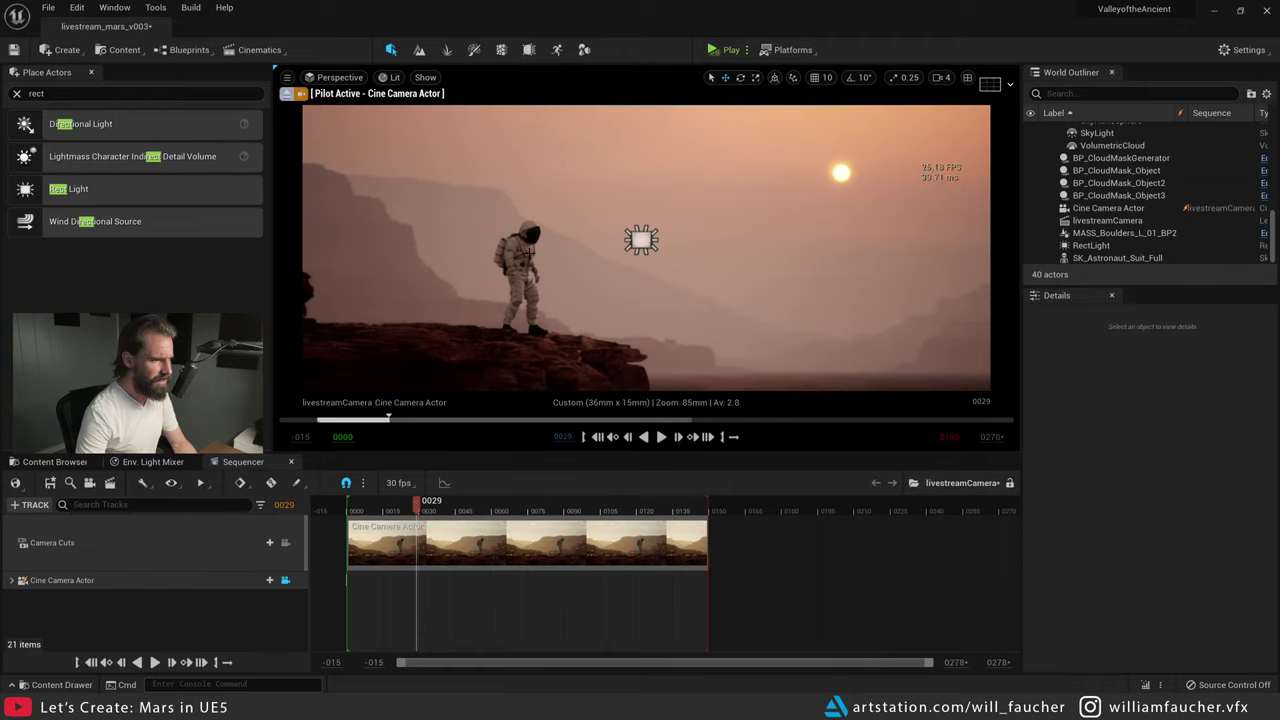
click(530, 254)
key(Escape)
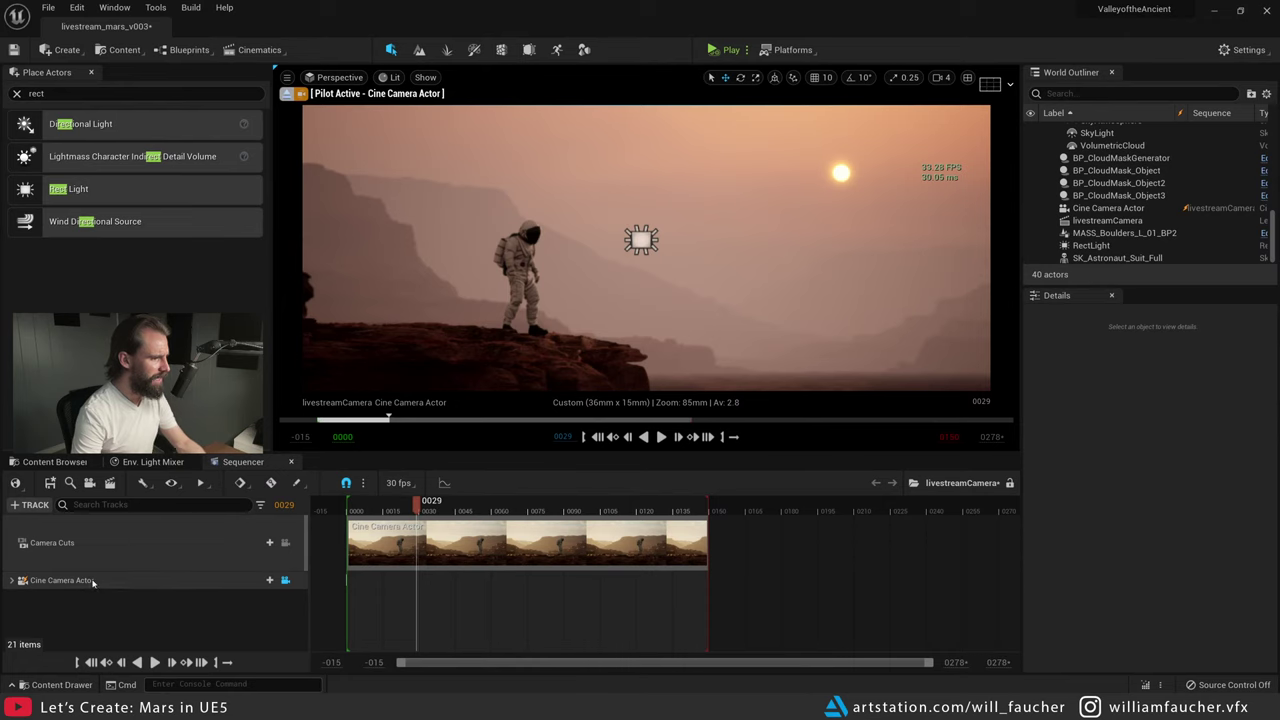
- Expand the Cine Camera Actor's track and reframe the shot with the astronaut closer to the centre, free of editor overlays
click(17, 585)
click(13, 581)
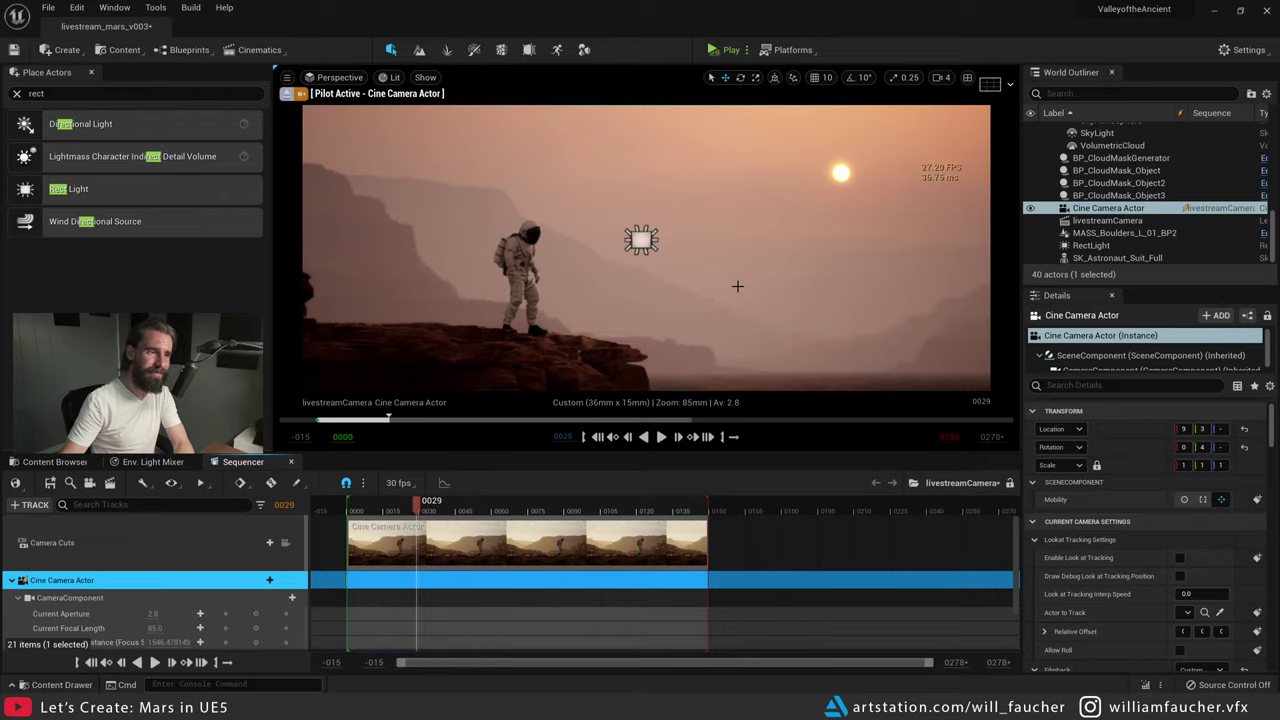
click(712, 296)
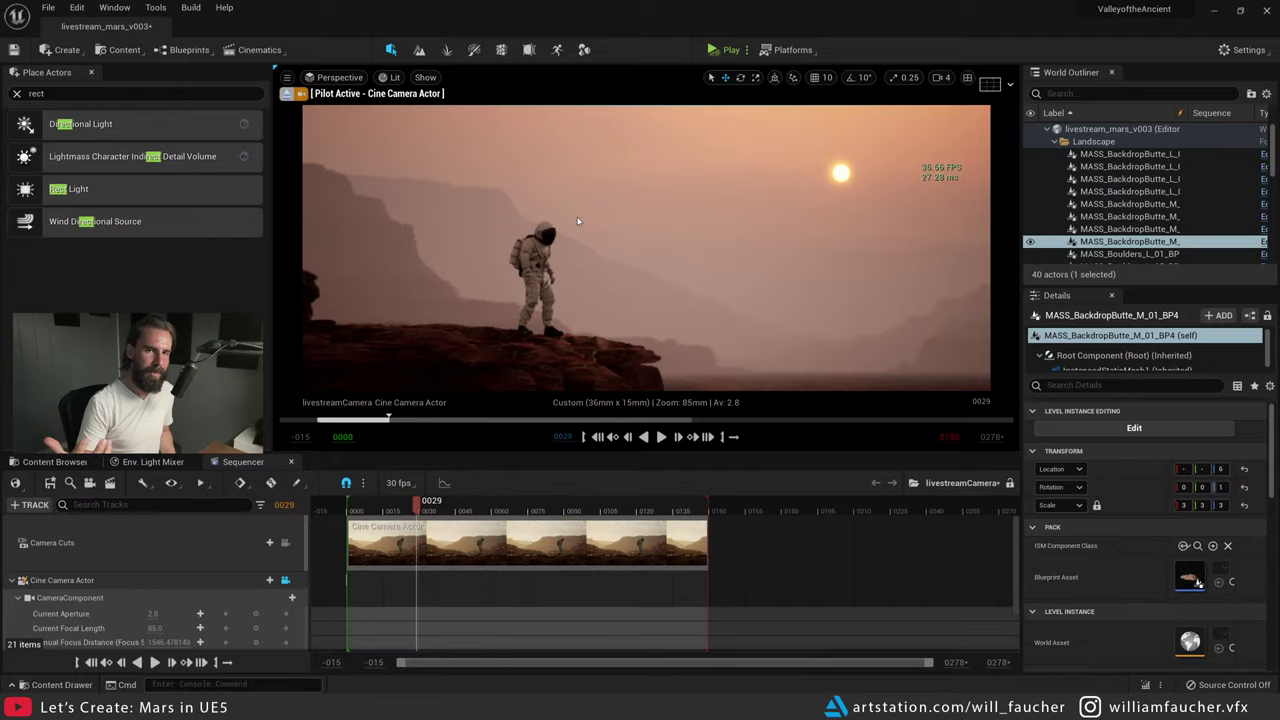
click(631, 249)
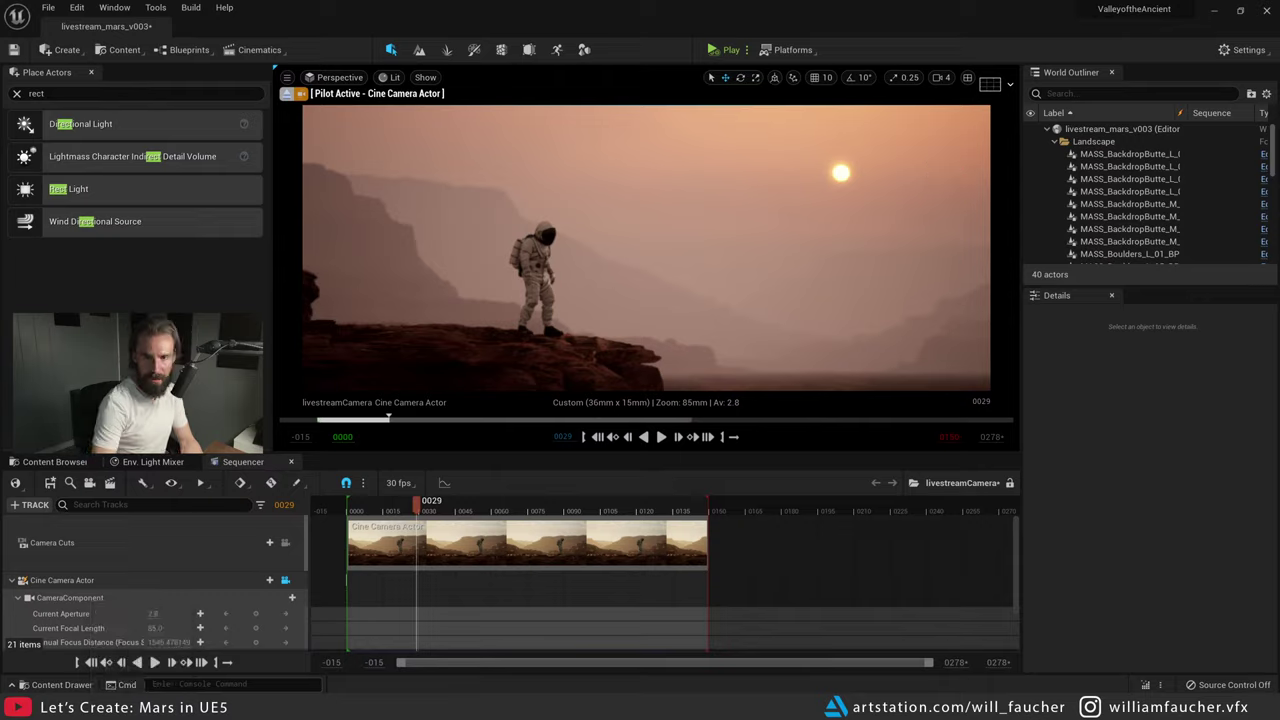
right_drag(646, 247, 589, 254)
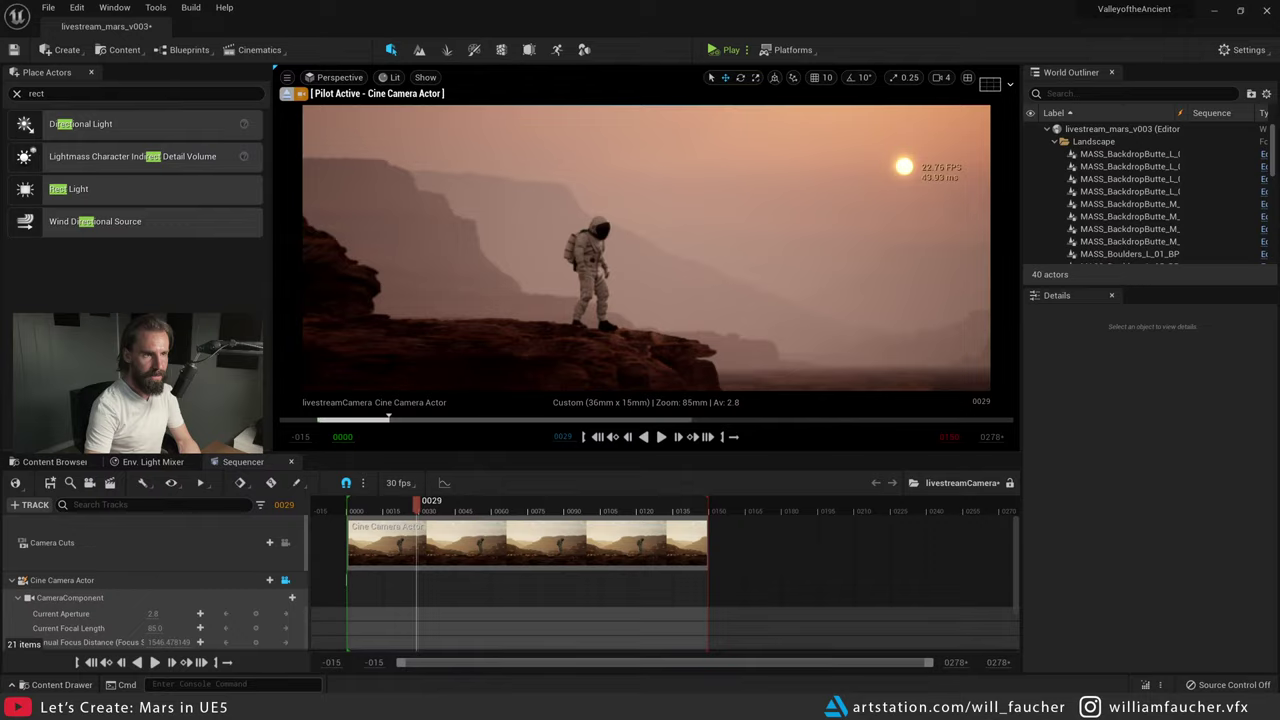
- Reframe the cine camera with the astronaut left of centre and the sun high in the opposite side of the sky
middle_drag(646, 247, 682, 240)
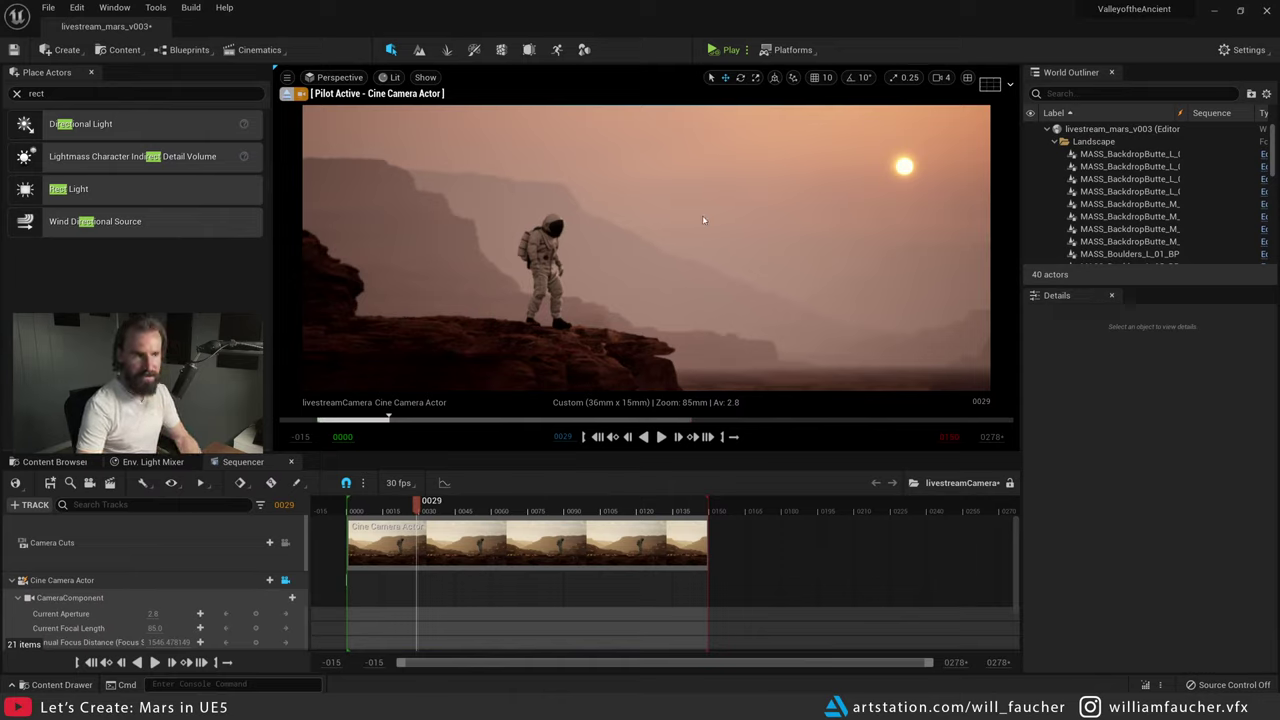
mouse_move(702, 215)
right_down()
mouse_move(863, 238)
mouse_move(742, 186)
mouse_move(692, 238)
right_up()
middle_drag(692, 238, 670, 208)
right_drag(712, 219, 701, 215)
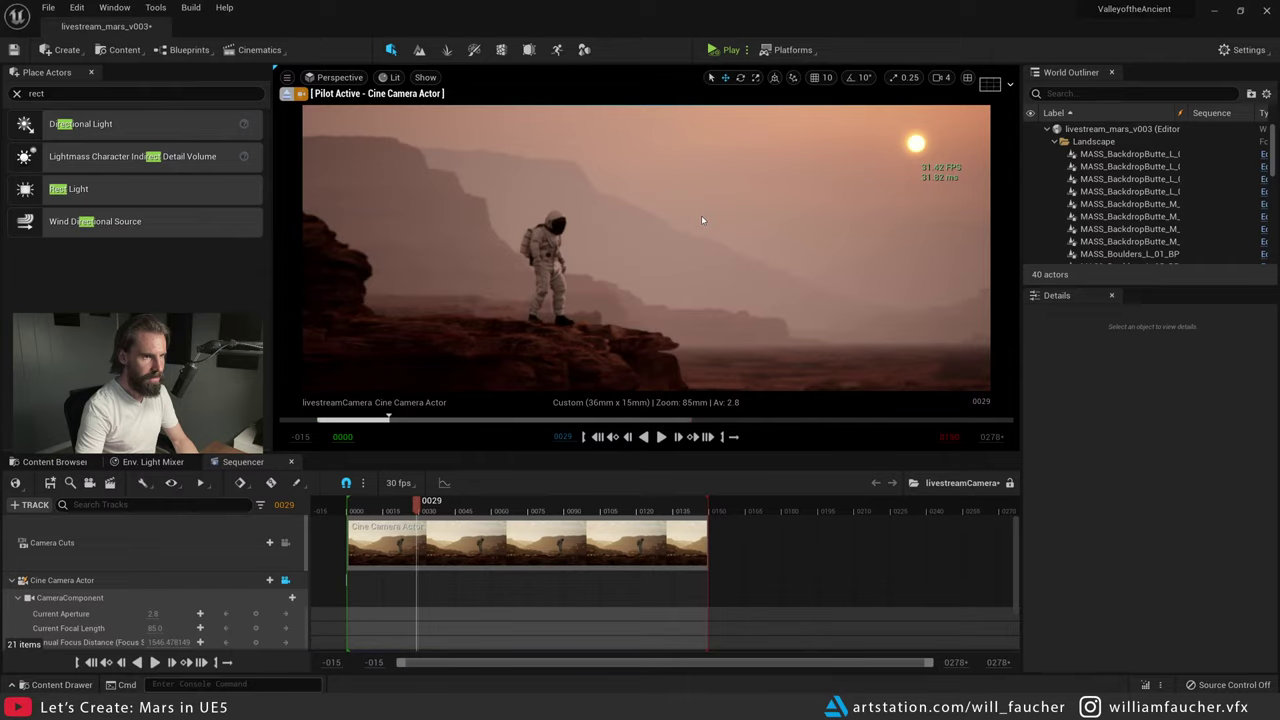
- Stop piloting the cine camera and save all modified content, including the livestream_mars_v003 level and the livestreamCamera sequence
click(285, 94)
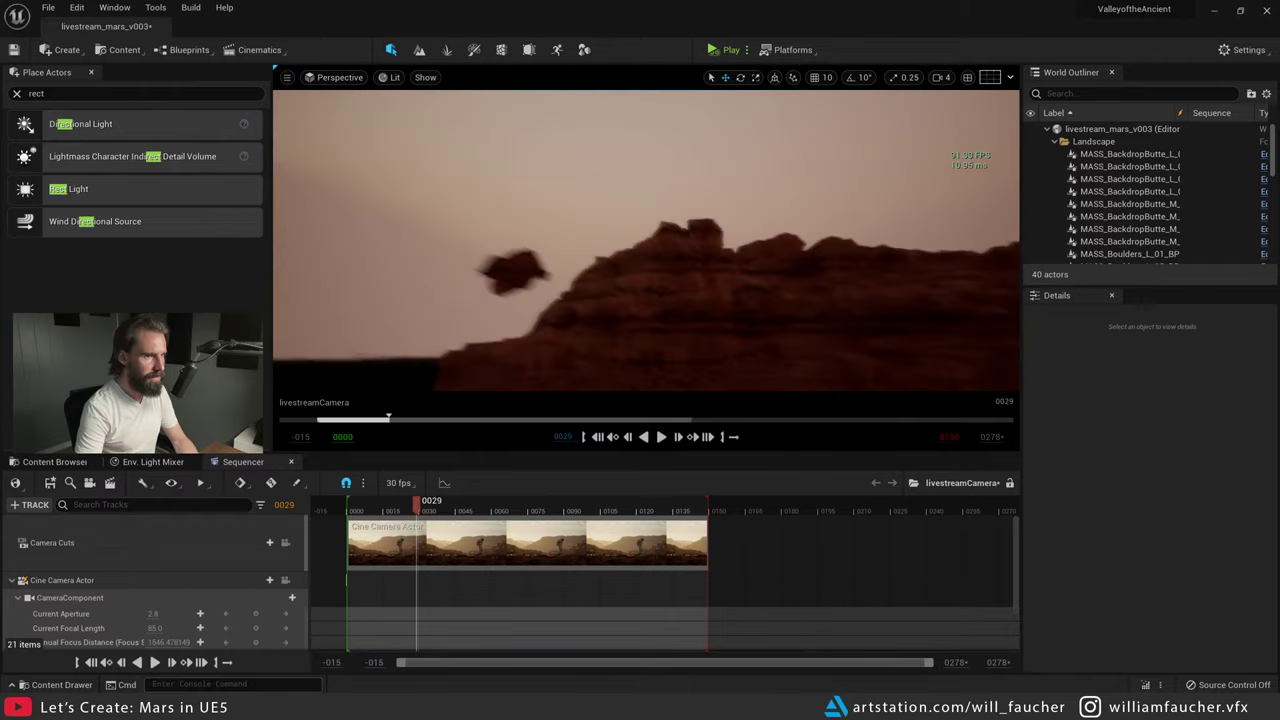
right_drag(764, 295, 738, 266)
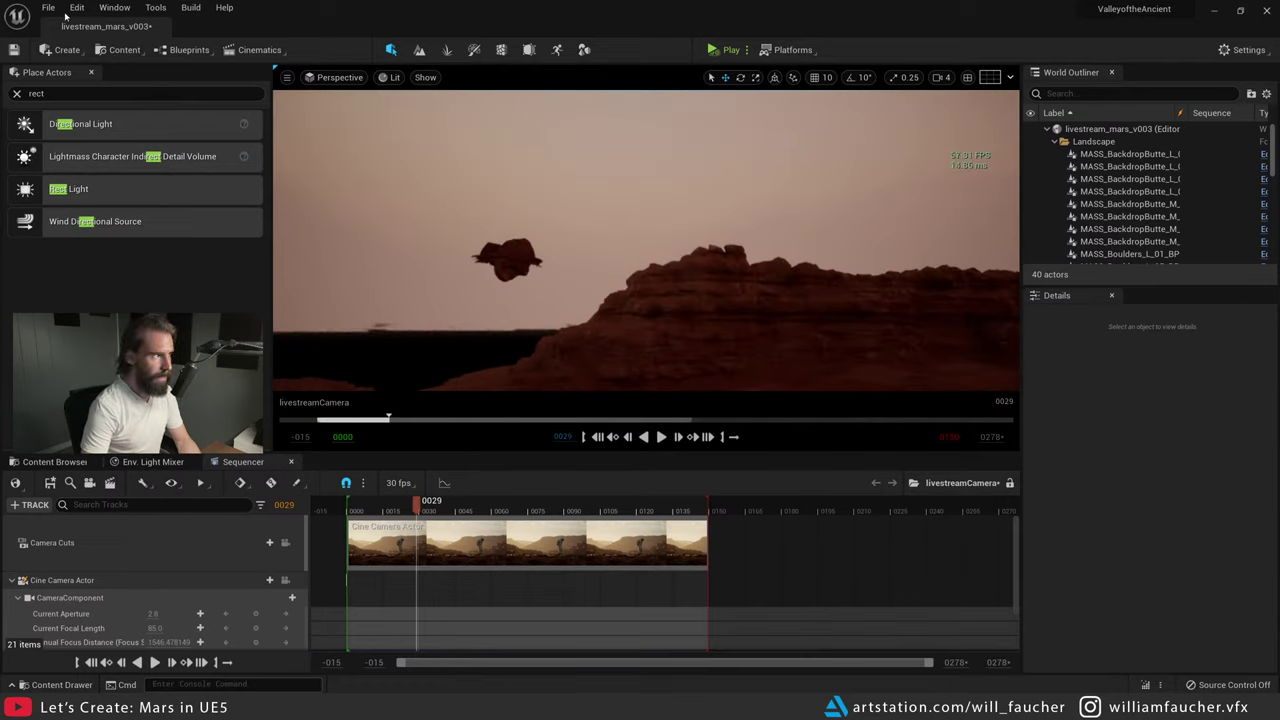
click(48, 7)
click(80, 152)
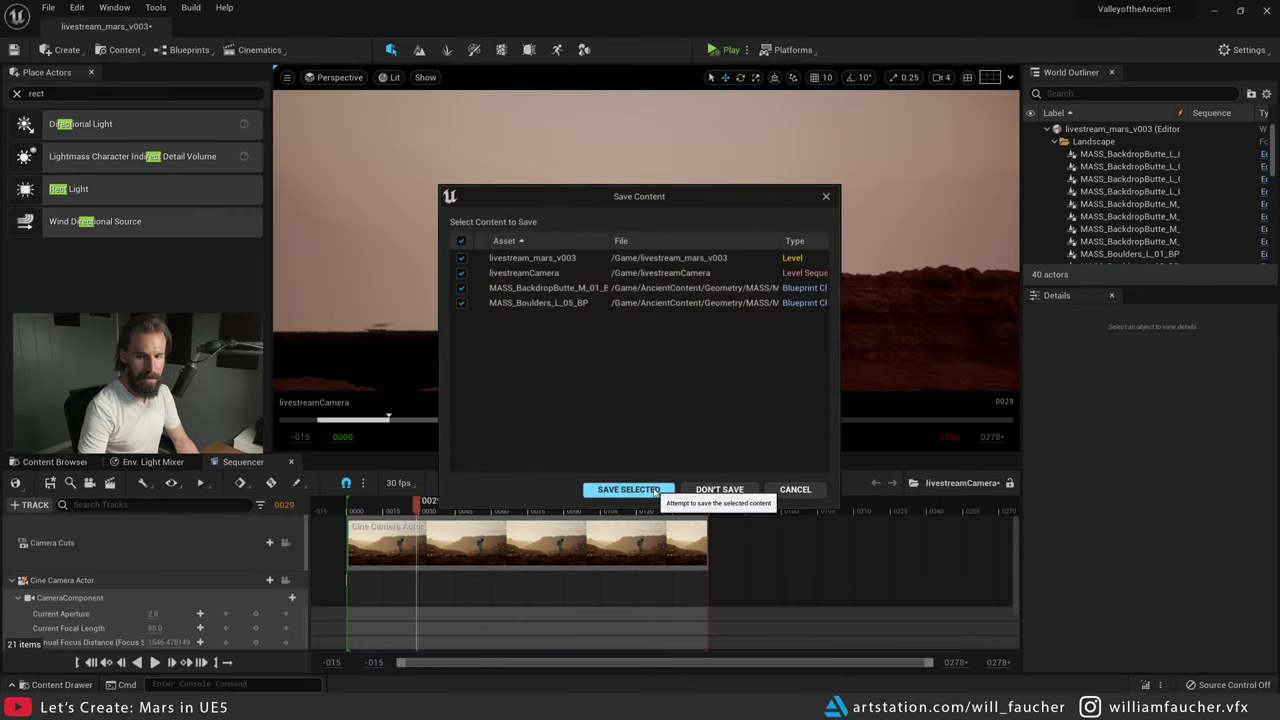
click(655, 489)
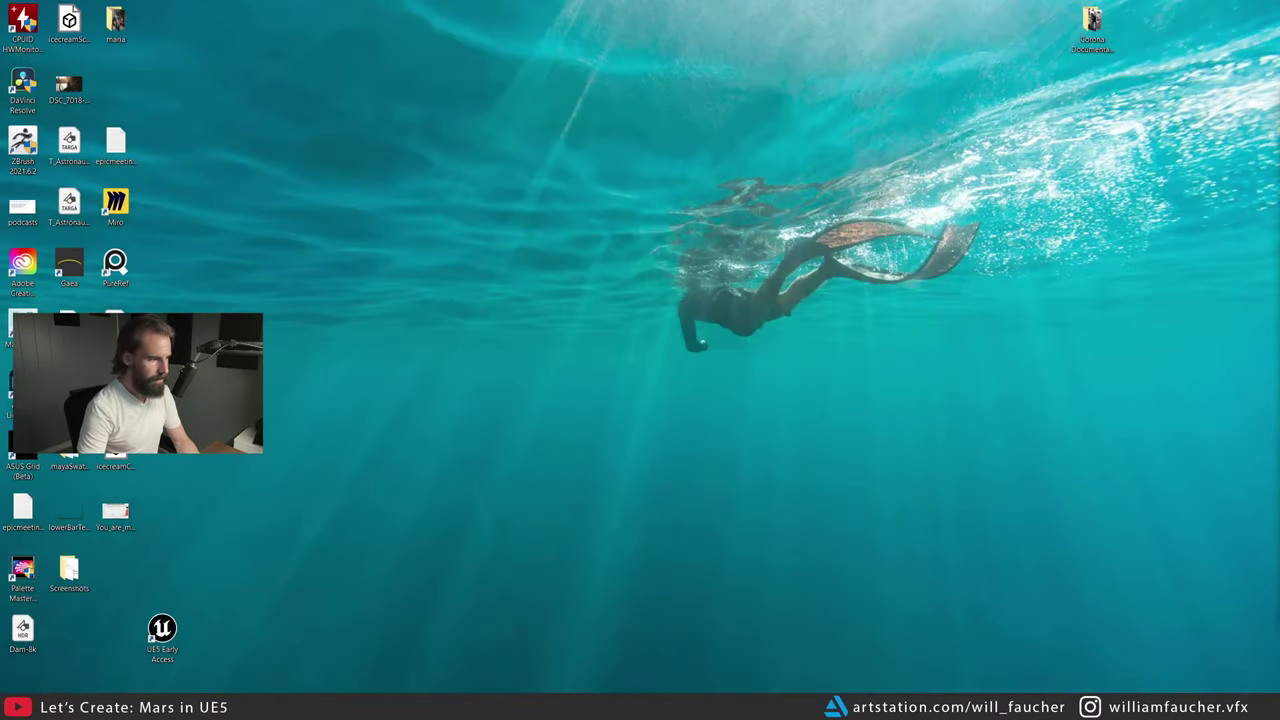
- Relaunch UE5 Early Access and open the ValleyoftheAncient project file from its folder
click(162, 635)
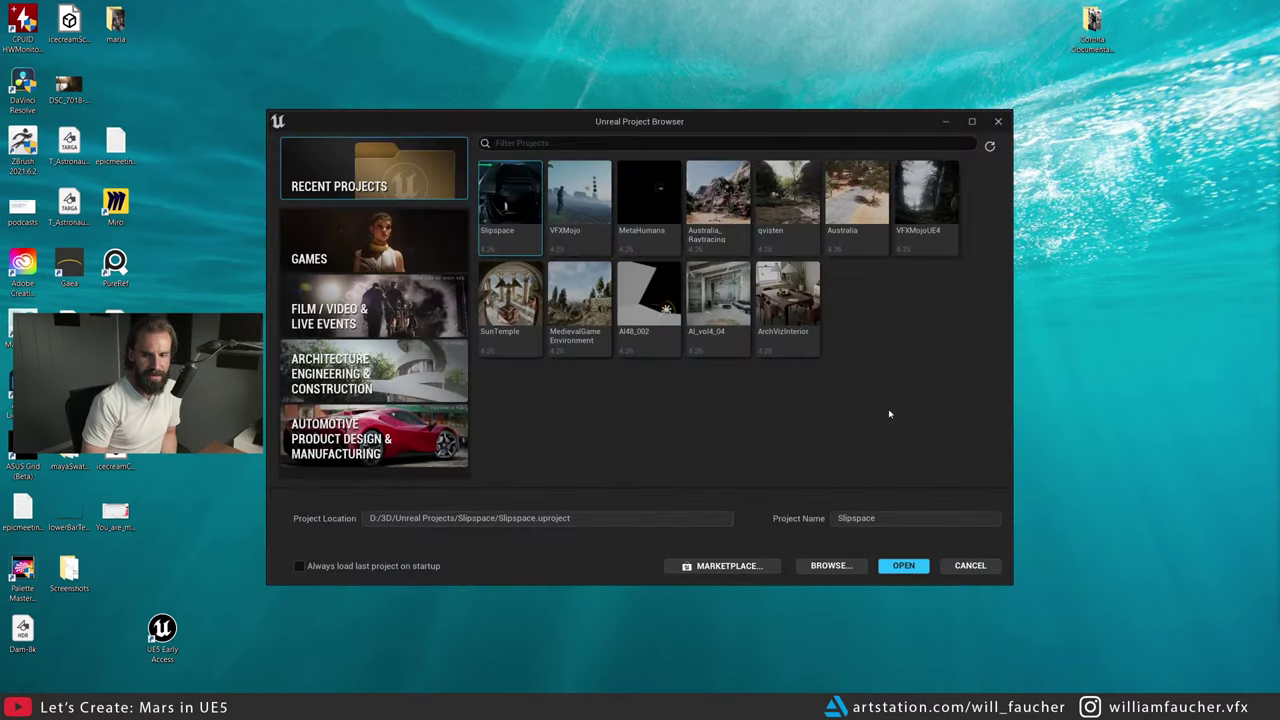
click(831, 565)
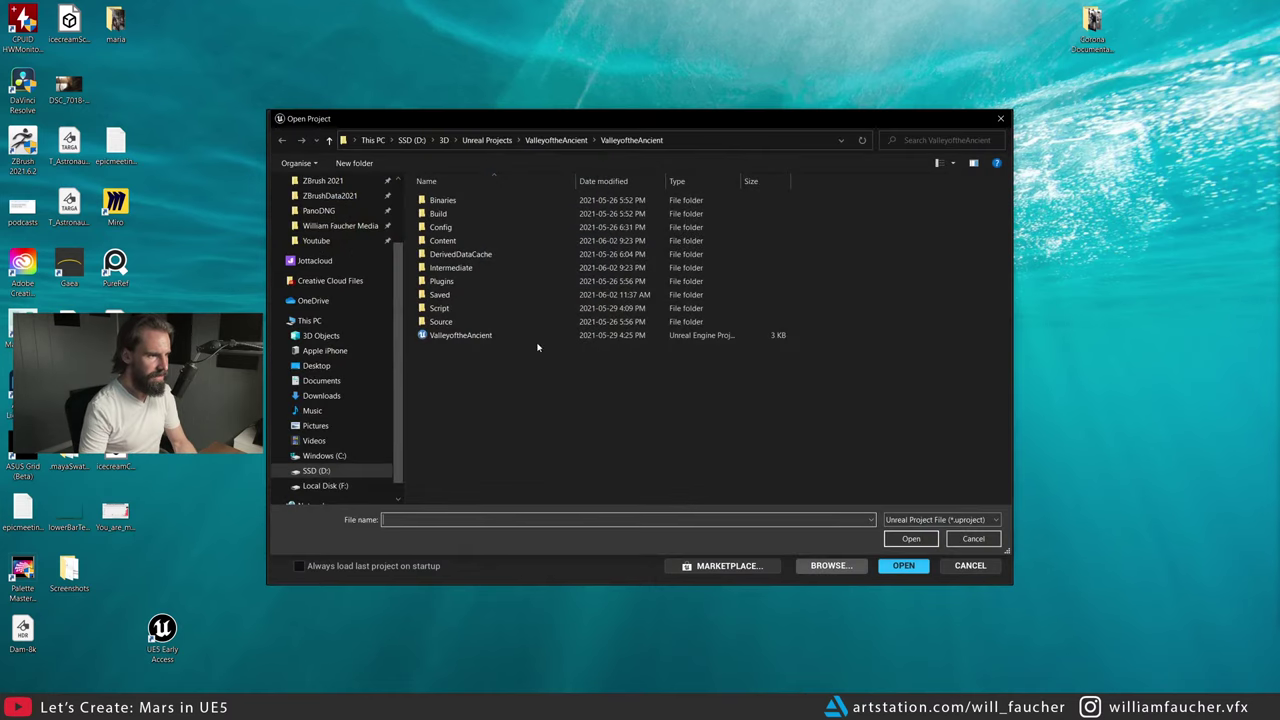
click(493, 335)
double_click(493, 335)
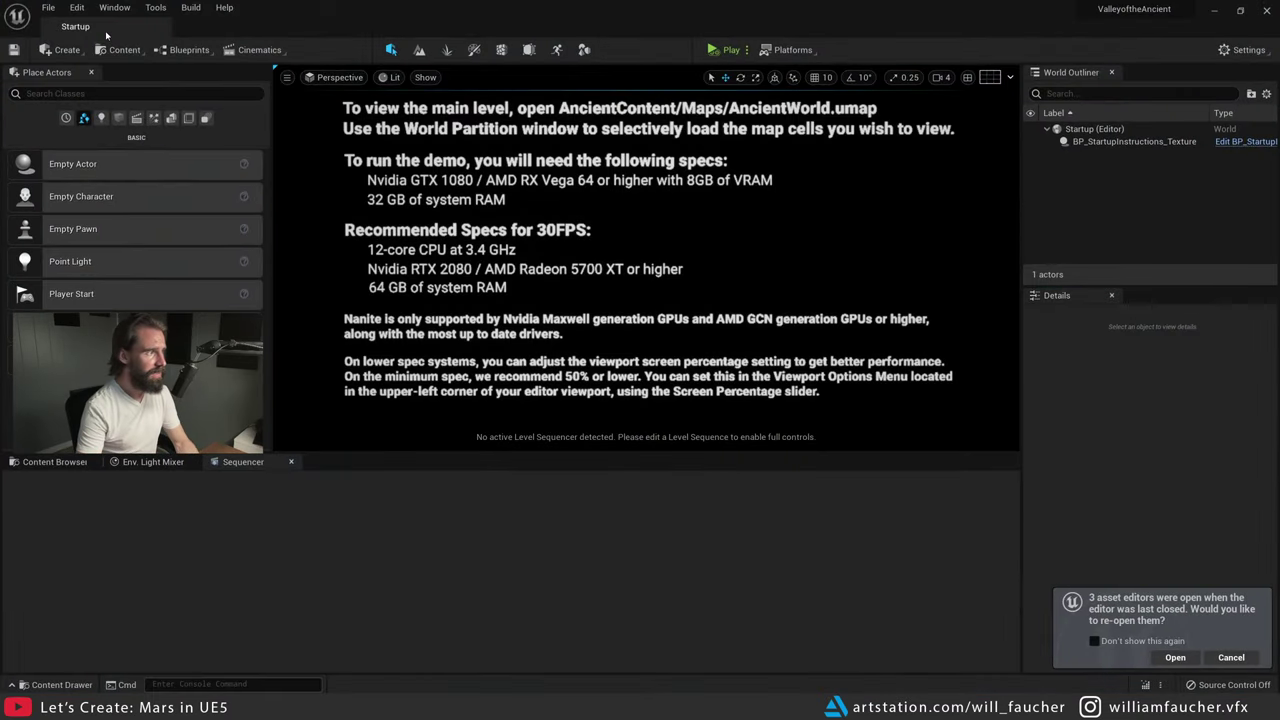
- Load the recent level livestream_mars_v003
click(48, 8)
mouse_move(95, 96)
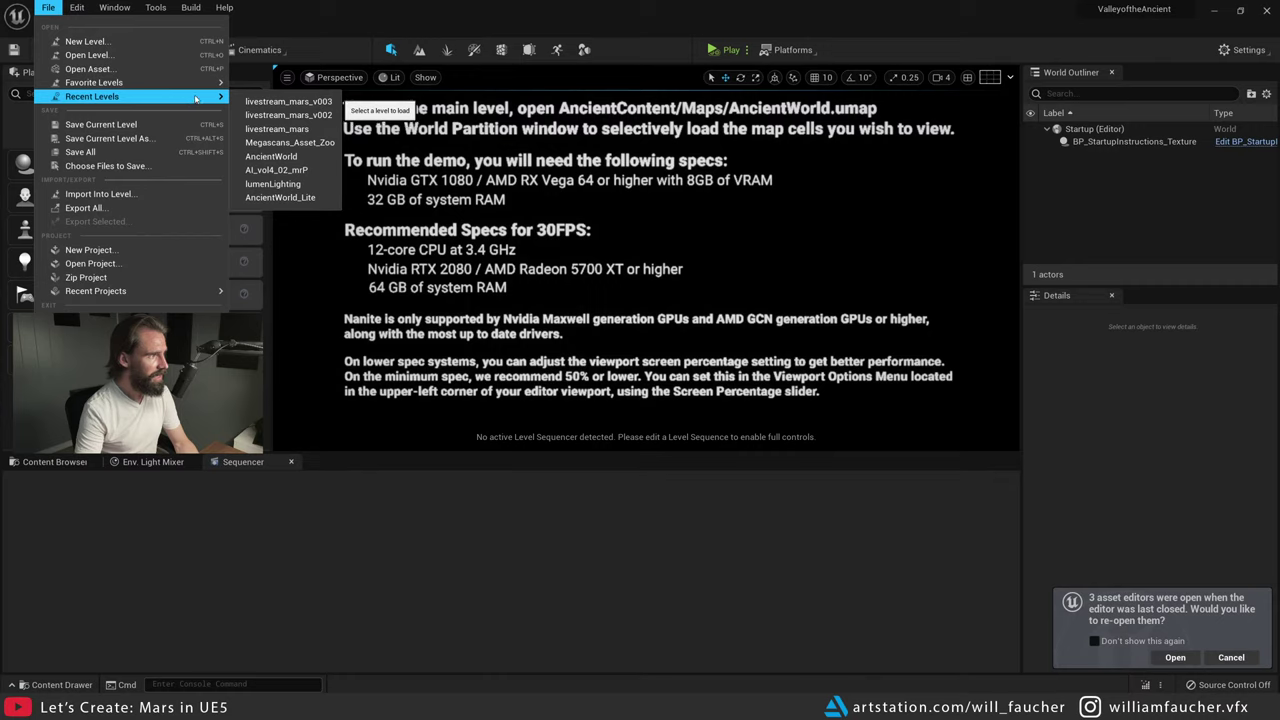
click(285, 102)
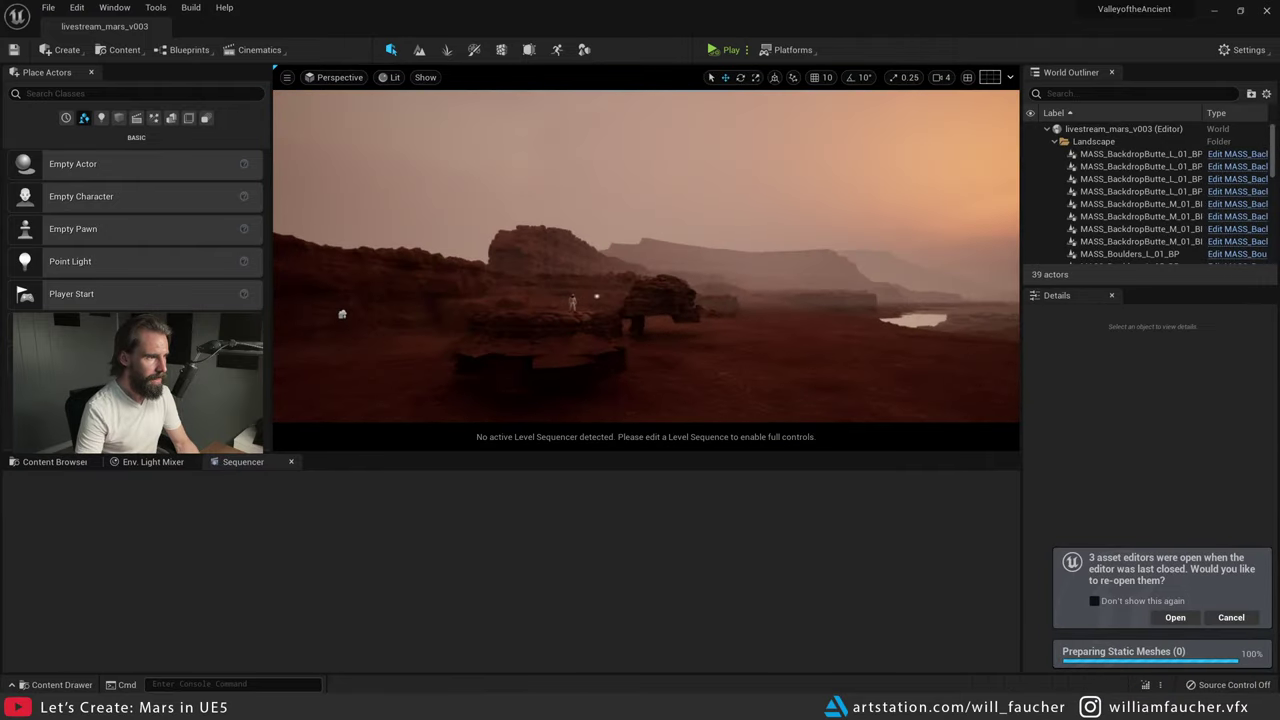
- Examine the astronaut, the rock ledge and the rect light up close against the canyon and low sun
right_drag(655, 261, 705, 280)
key(w)
key(w)
key(a)
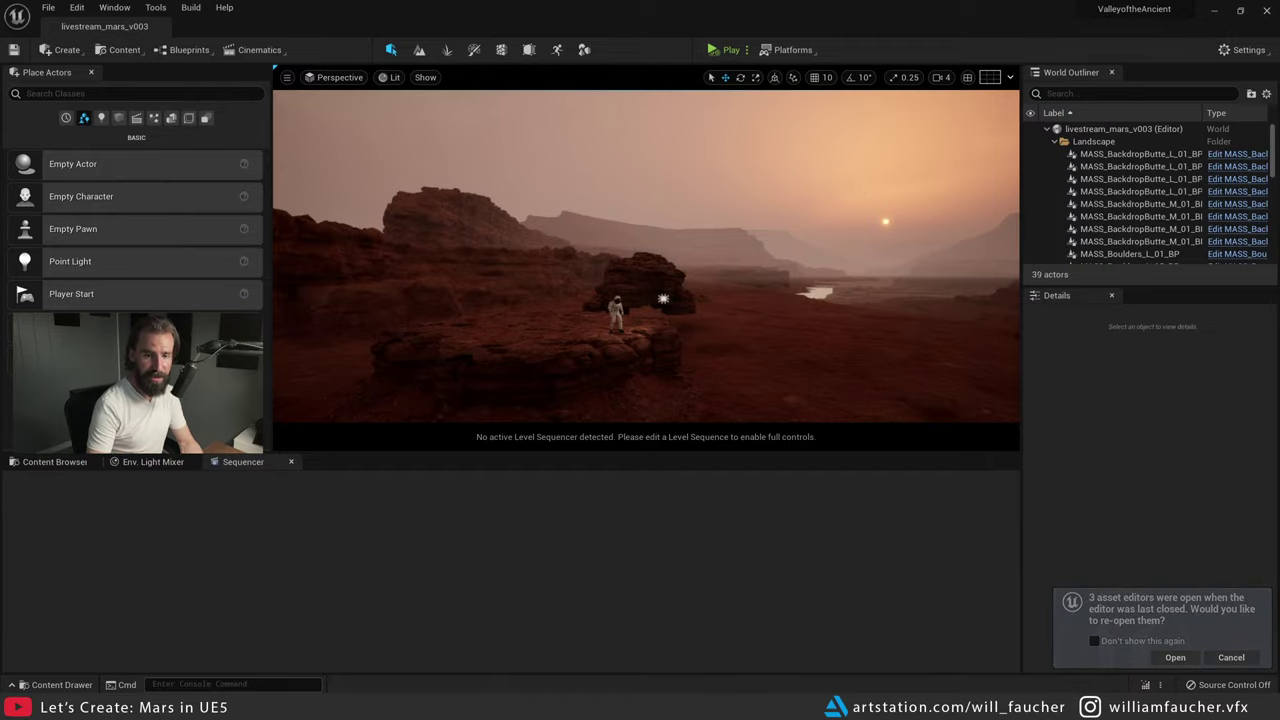
key(a)
key(w)
right_drag(648, 350, 741, 340)
key(d)
key(a)
key(a)
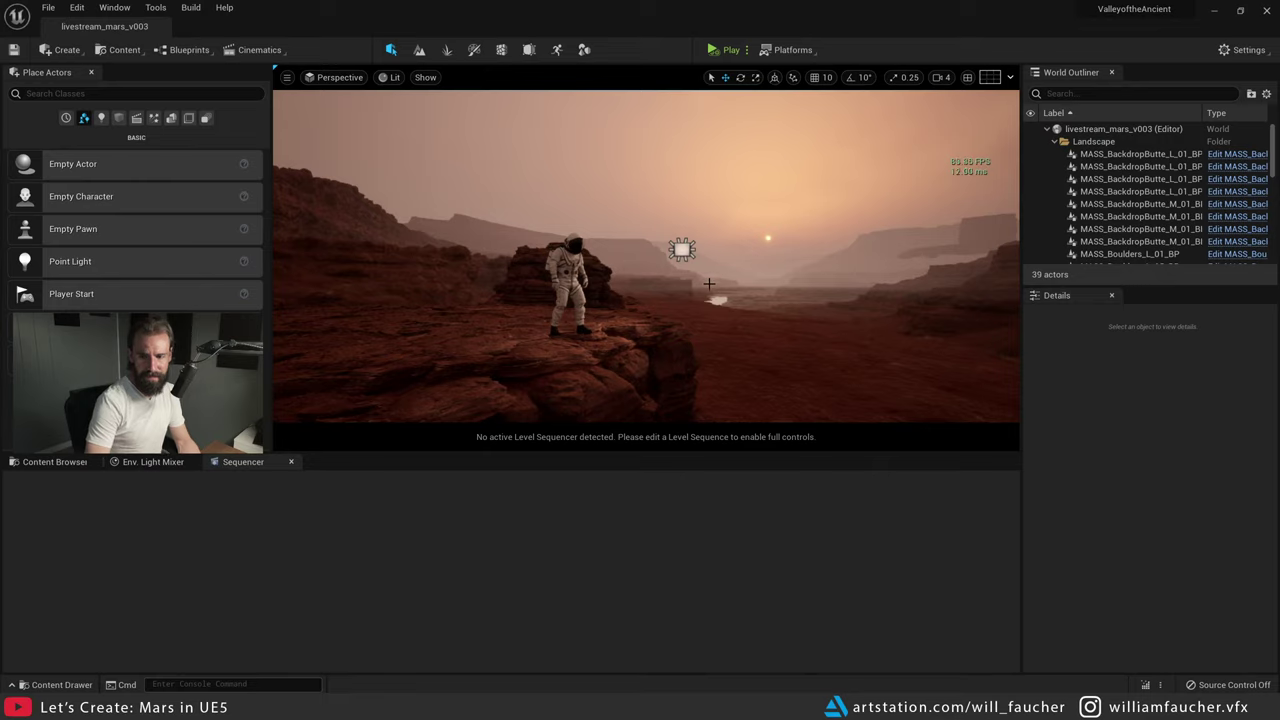
middle_drag(709, 283, 697, 279)
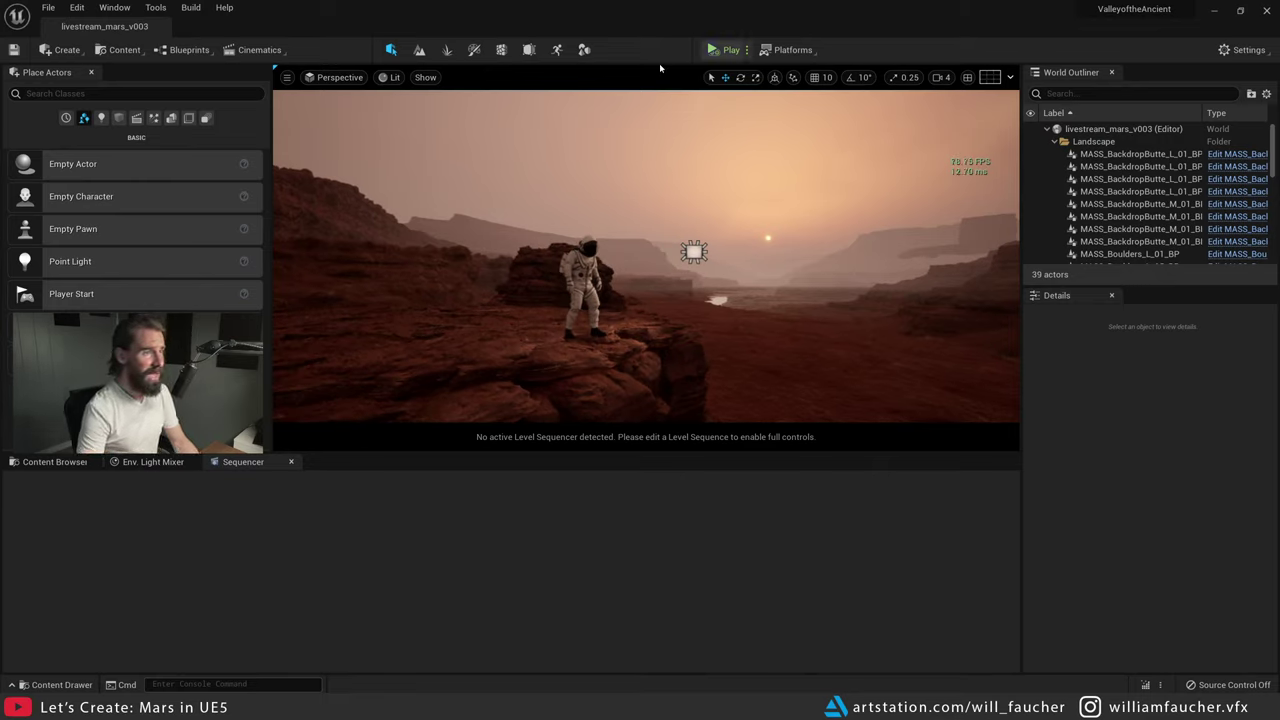
- Open the existing livestreamCamera level sequence and view the shot through its cine camera
click(257, 49)
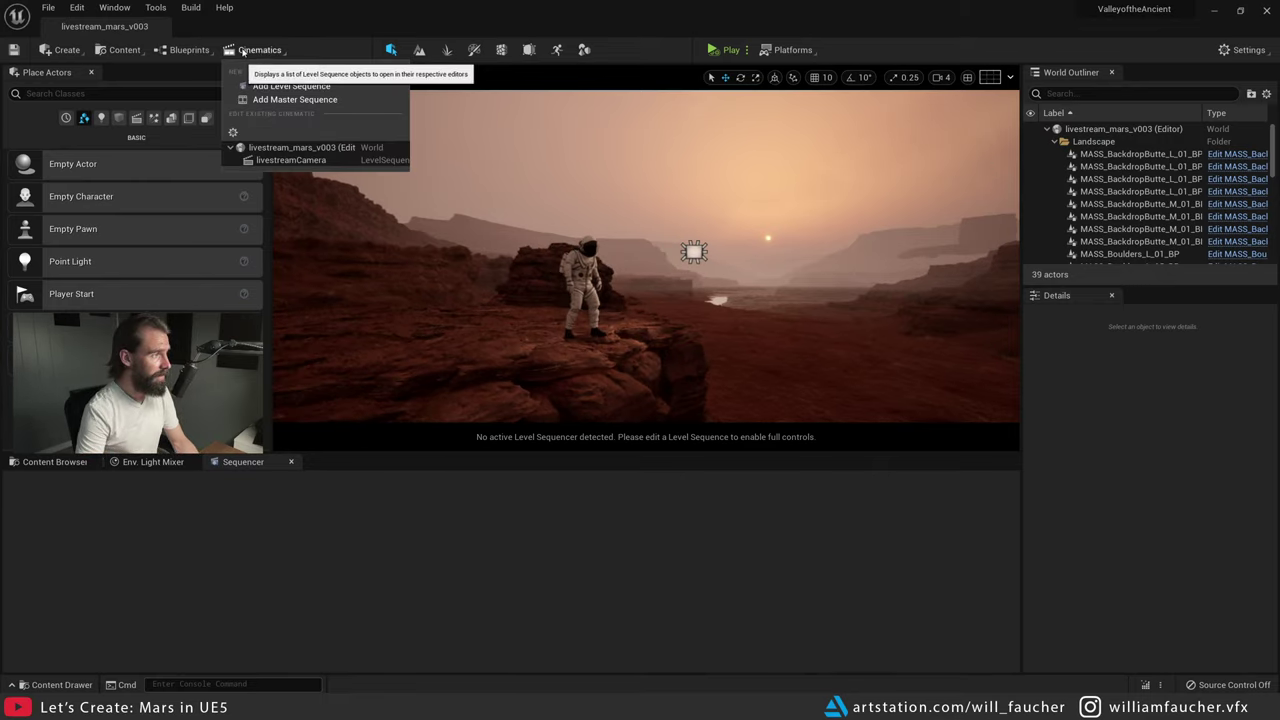
click(301, 162)
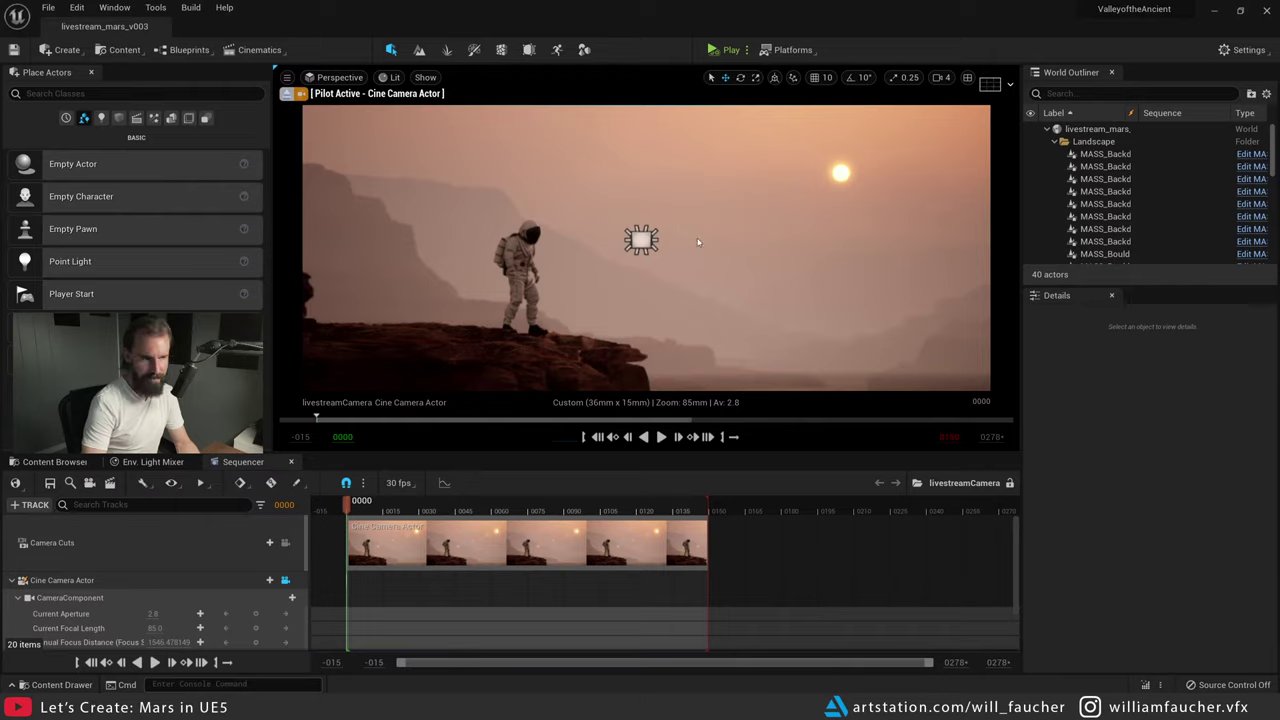
- Try higher and lower camera framings of the astronaut and horizon, and return to the sequence's stored framing at frame 21
right_drag(701, 244, 701, 262)
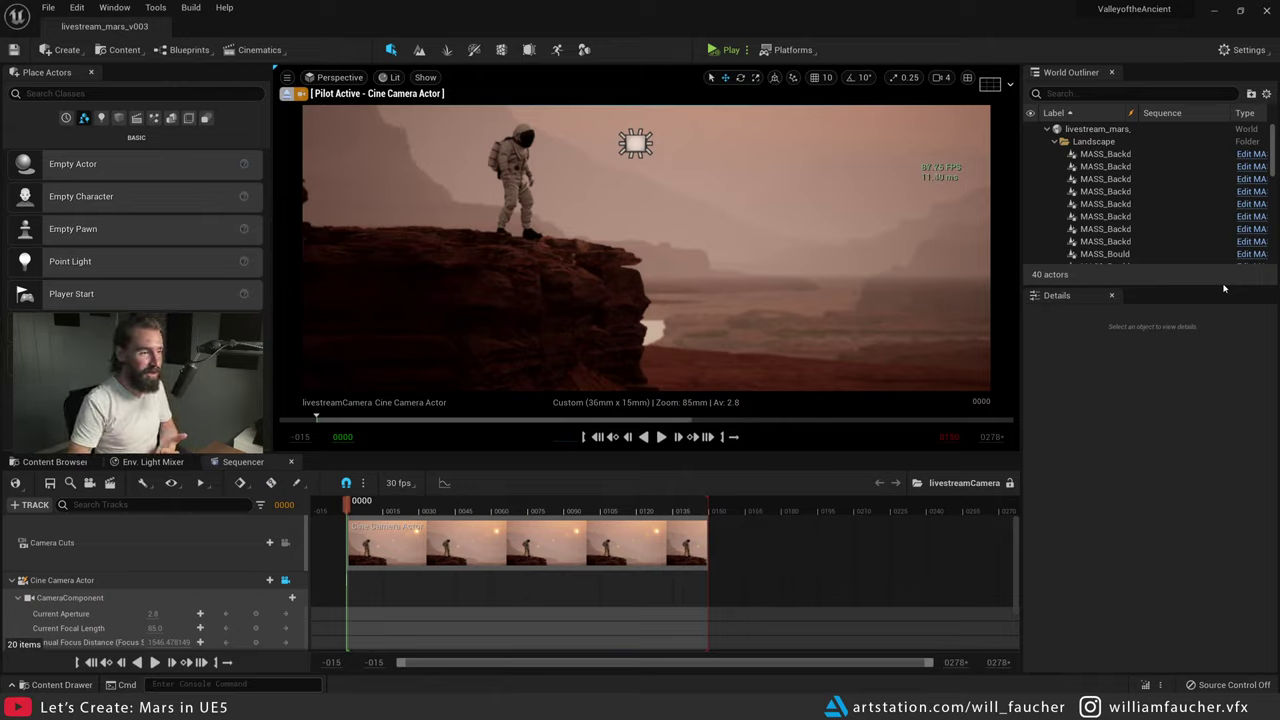
right_drag(846, 360, 846, 279)
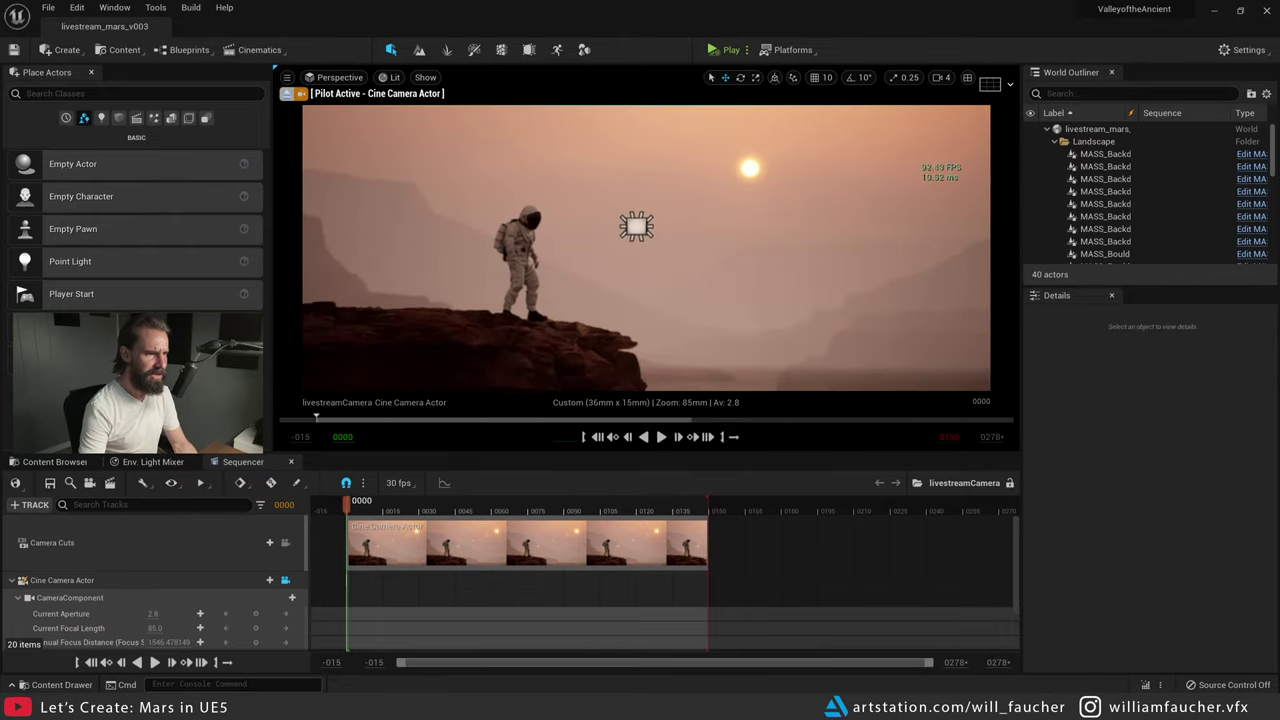
right_drag(731, 299, 731, 299)
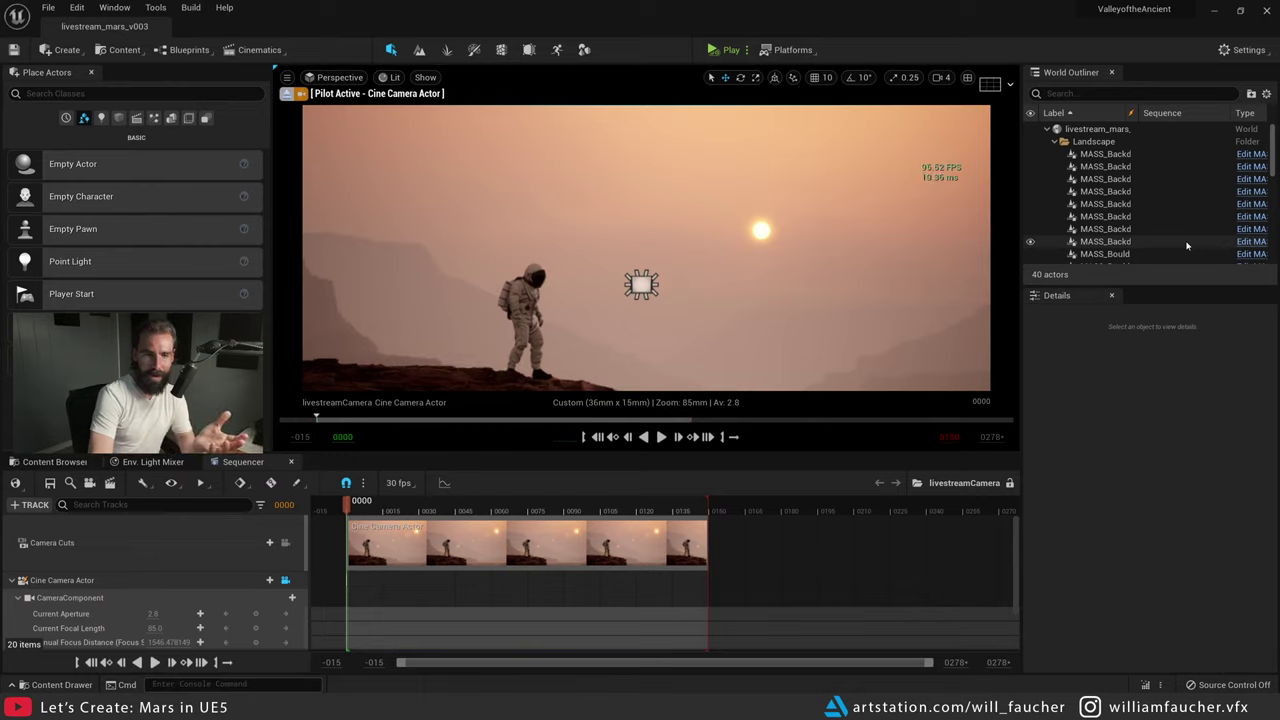
middle_drag(557, 289, 579, 268)
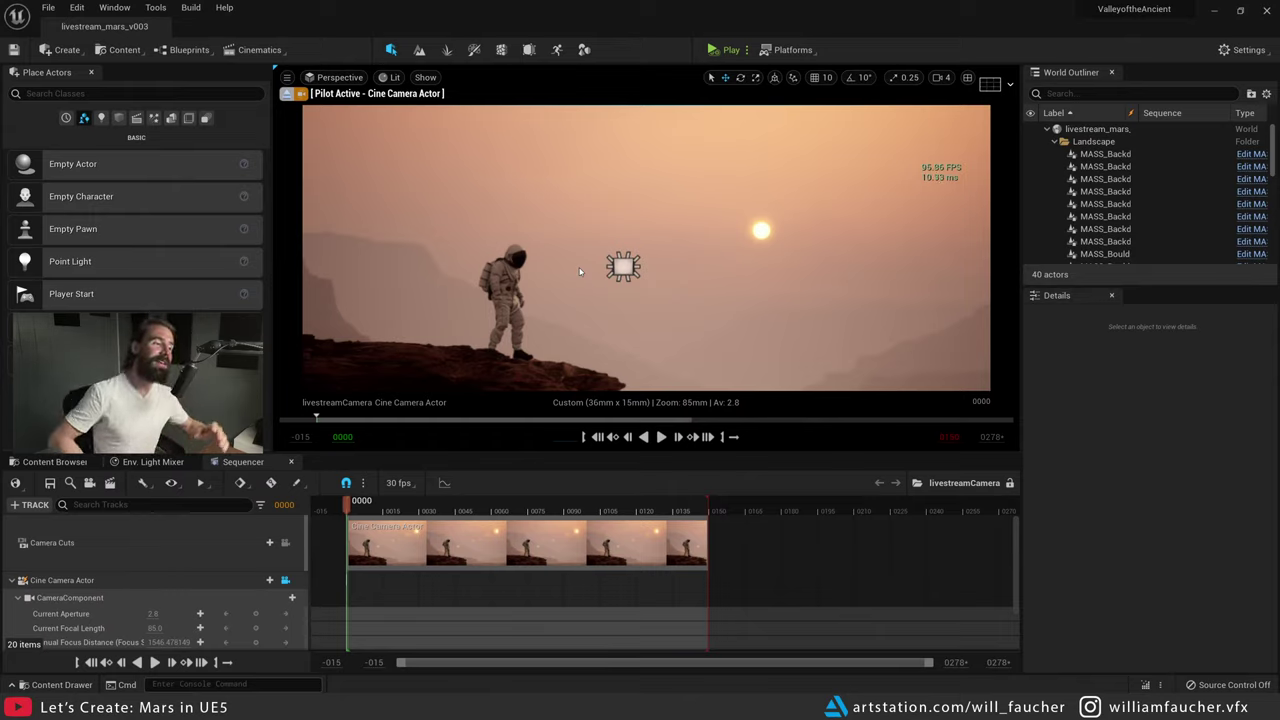
right_drag(635, 252, 577, 255)
drag(368, 509, 398, 509)
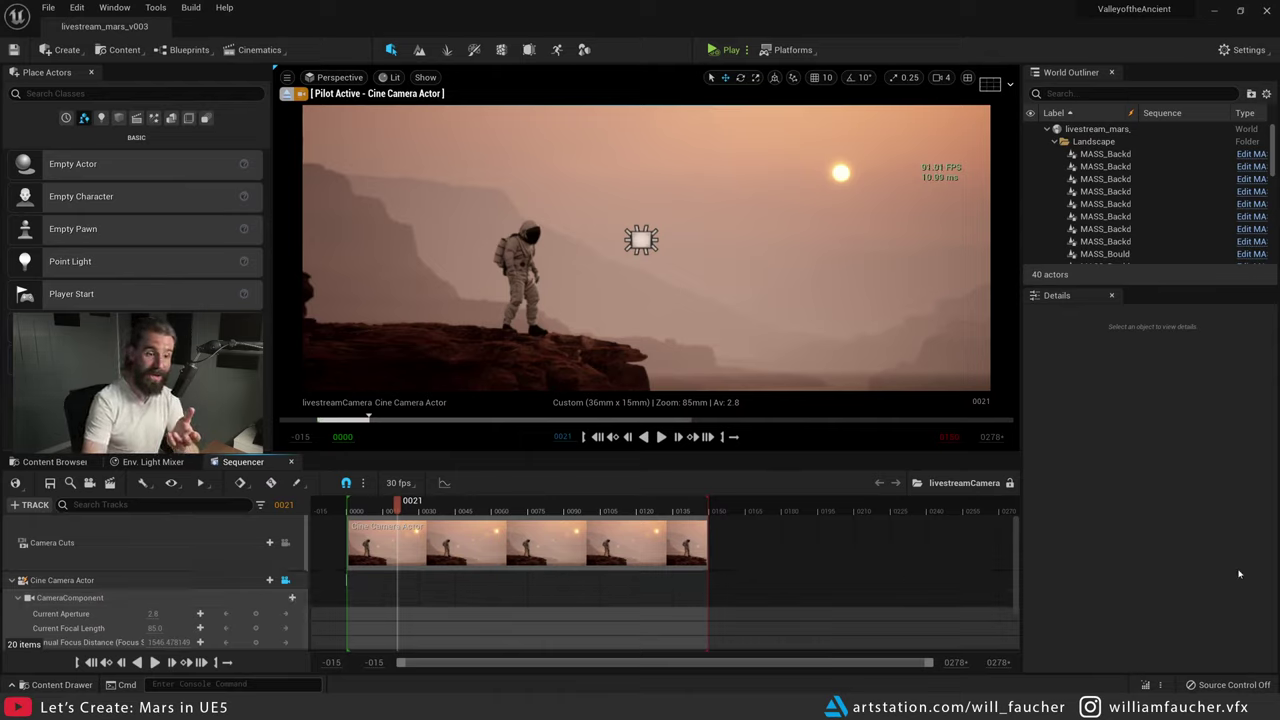
- Switch to the Epic Games Launcher, search the Unreal Engine Marketplace for "dust", browse the results and return to the editor
click(1060, 708)
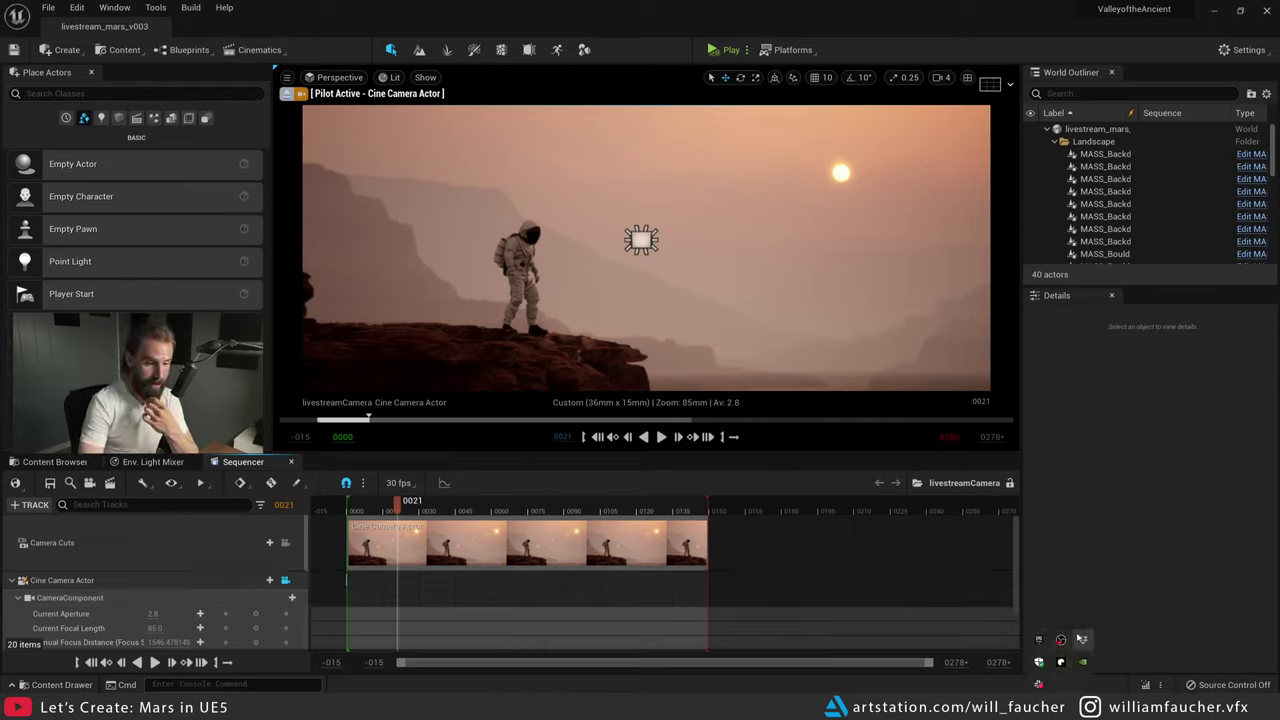
click(1038, 639)
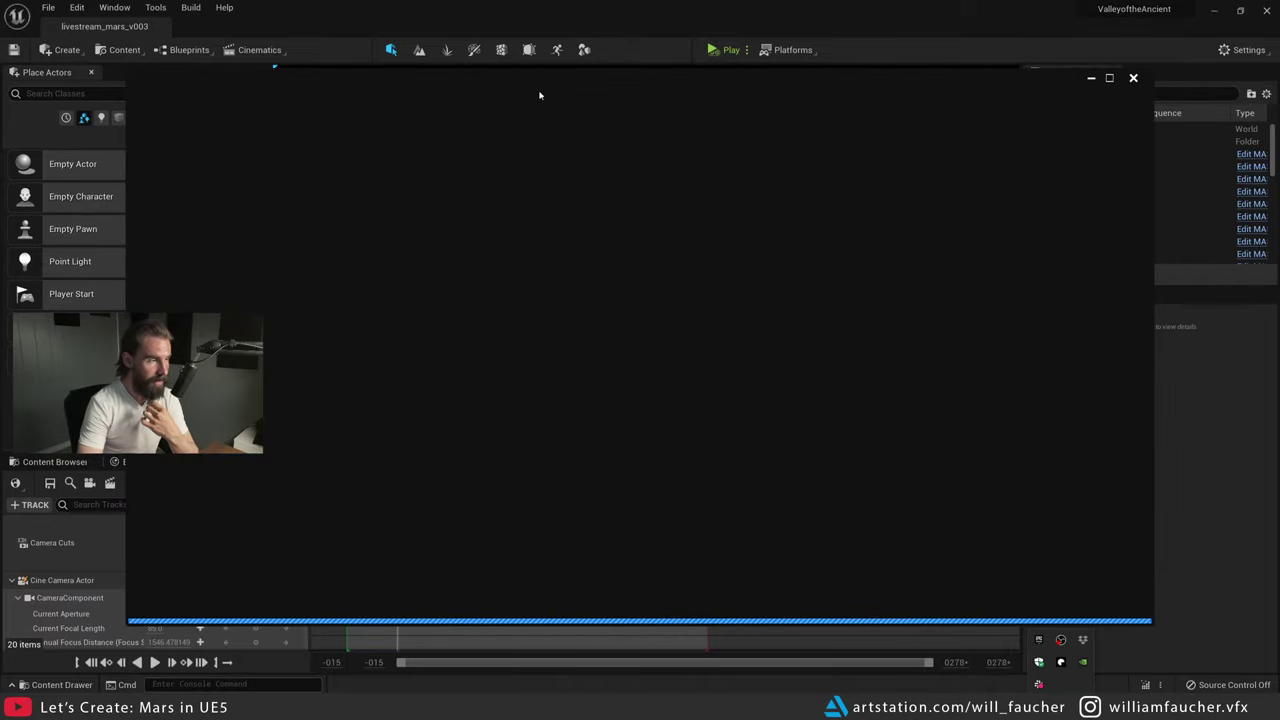
click(407, 107)
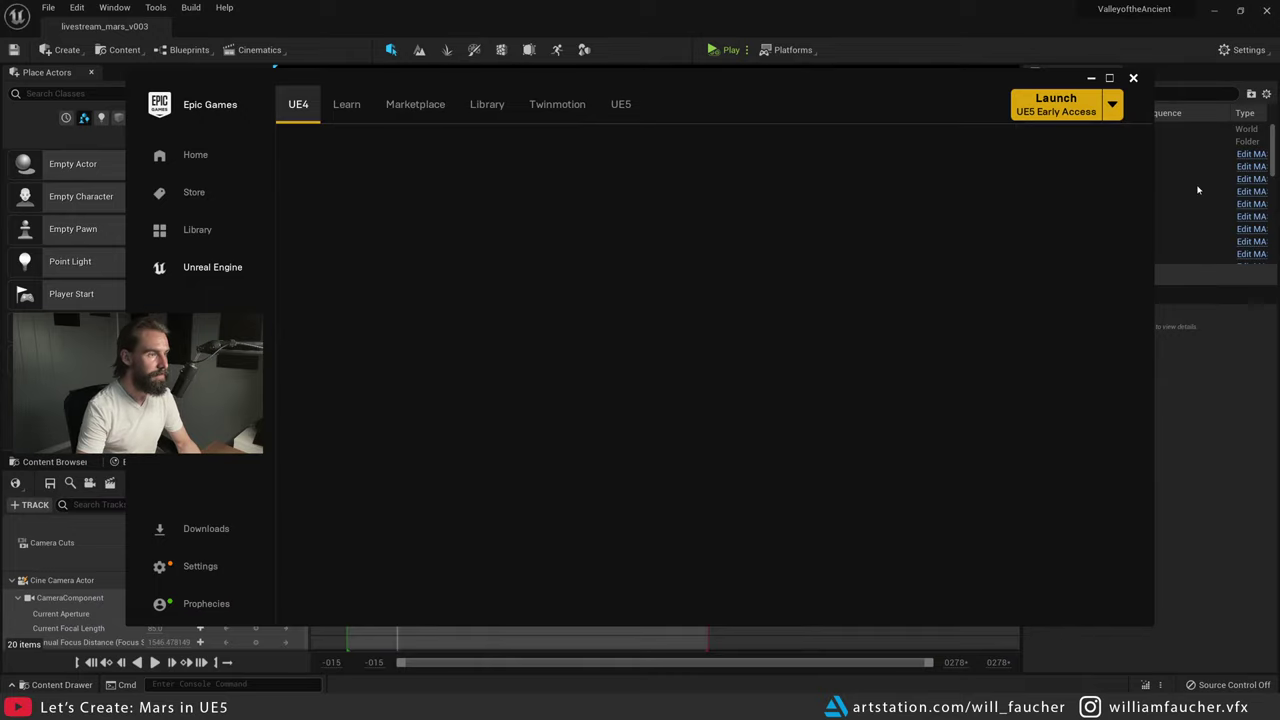
click(415, 106)
click(990, 204)
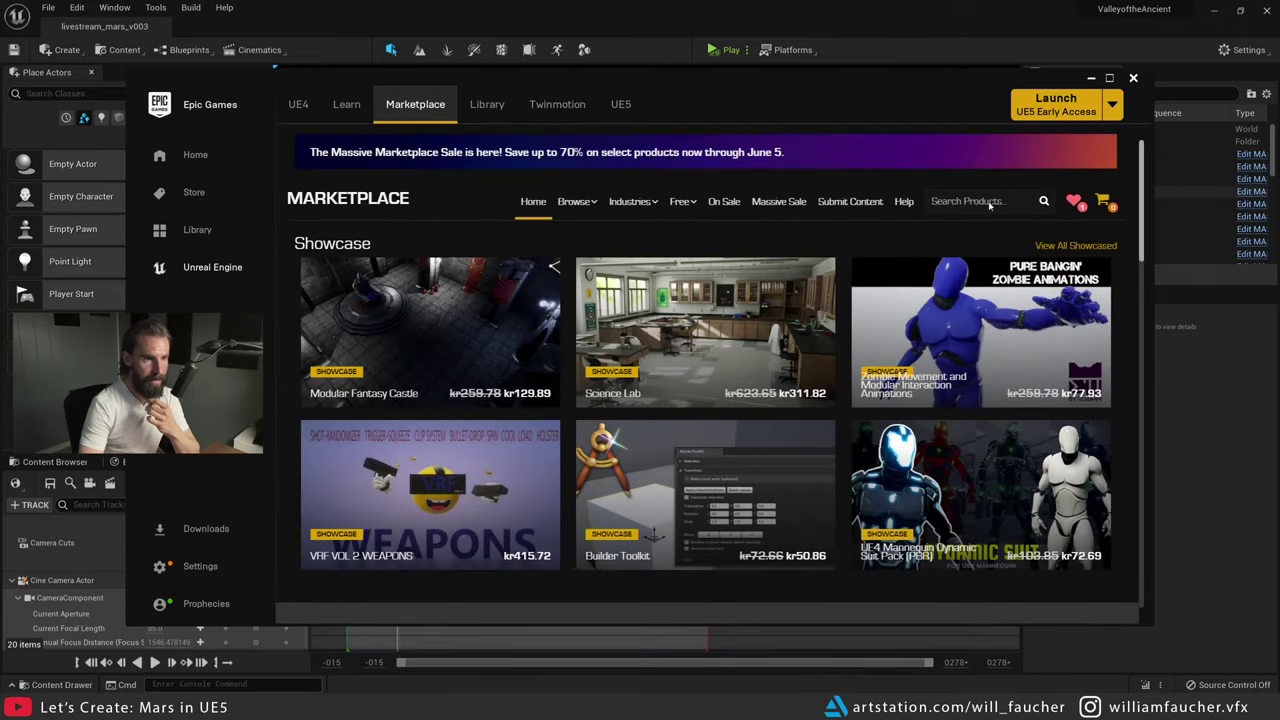
text(dust)
key(Return)
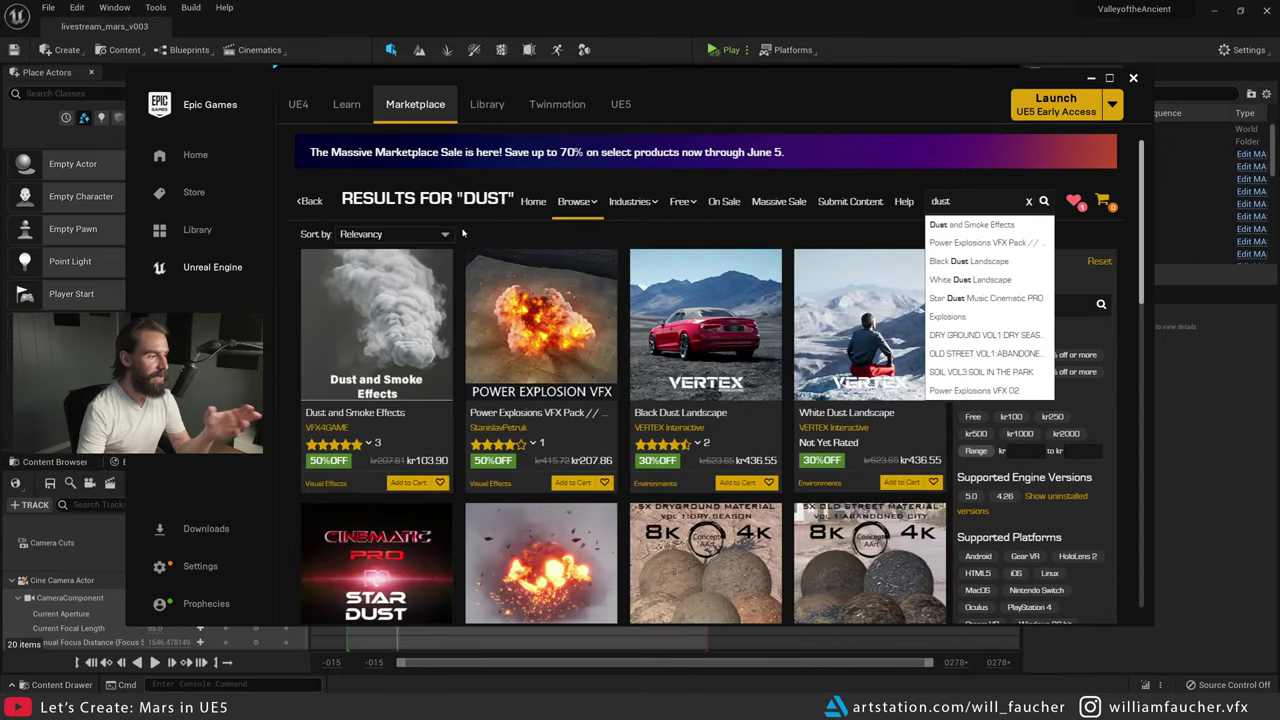
scroll(495, 315, down, 3)
scroll(600, 290, up, 3)
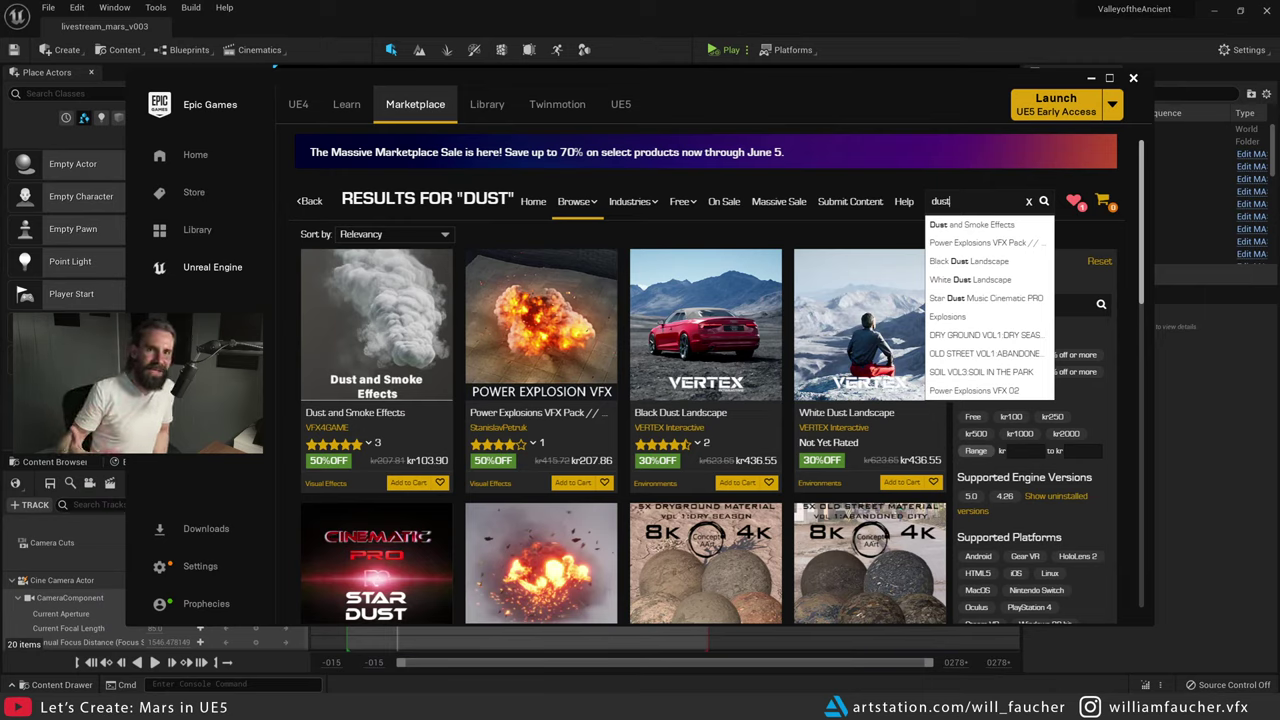
click(877, 30)
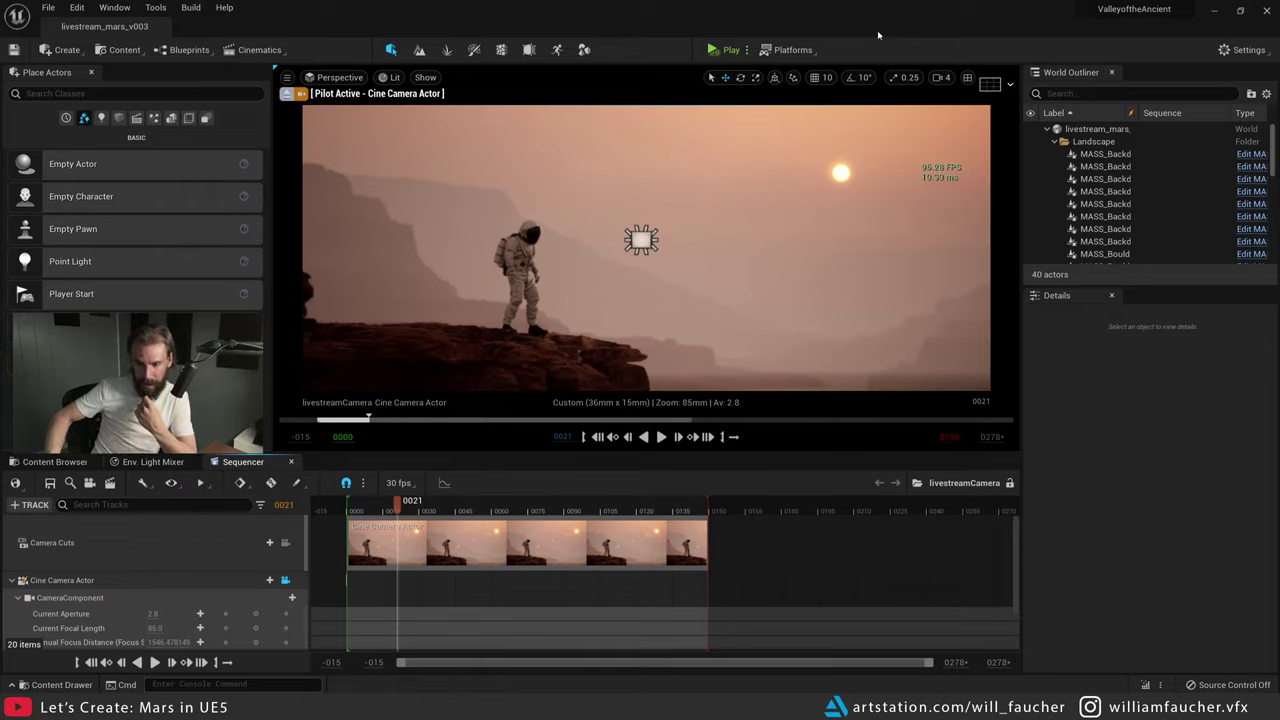
- Collapse the Landscape folder in the World Outliner, review its folder options without applying any, and keep the folder selected
click(1054, 141)
right_click(1086, 143)
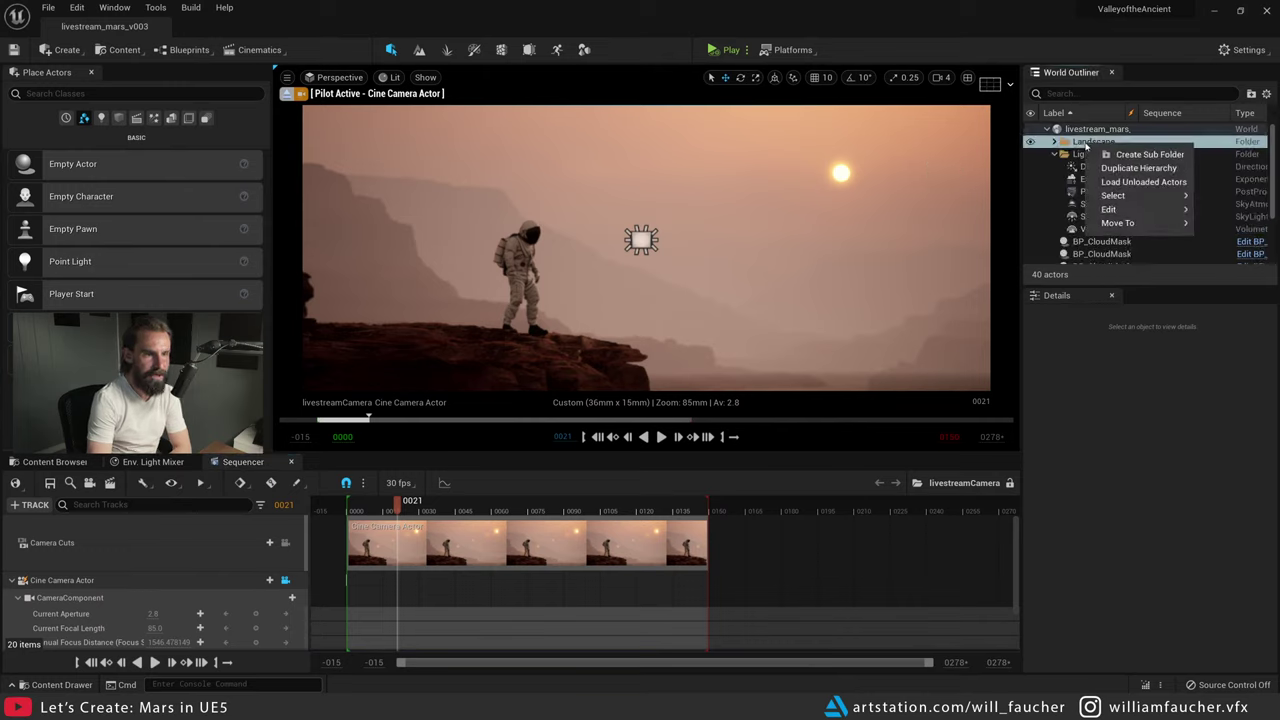
mouse_move(1132, 209)
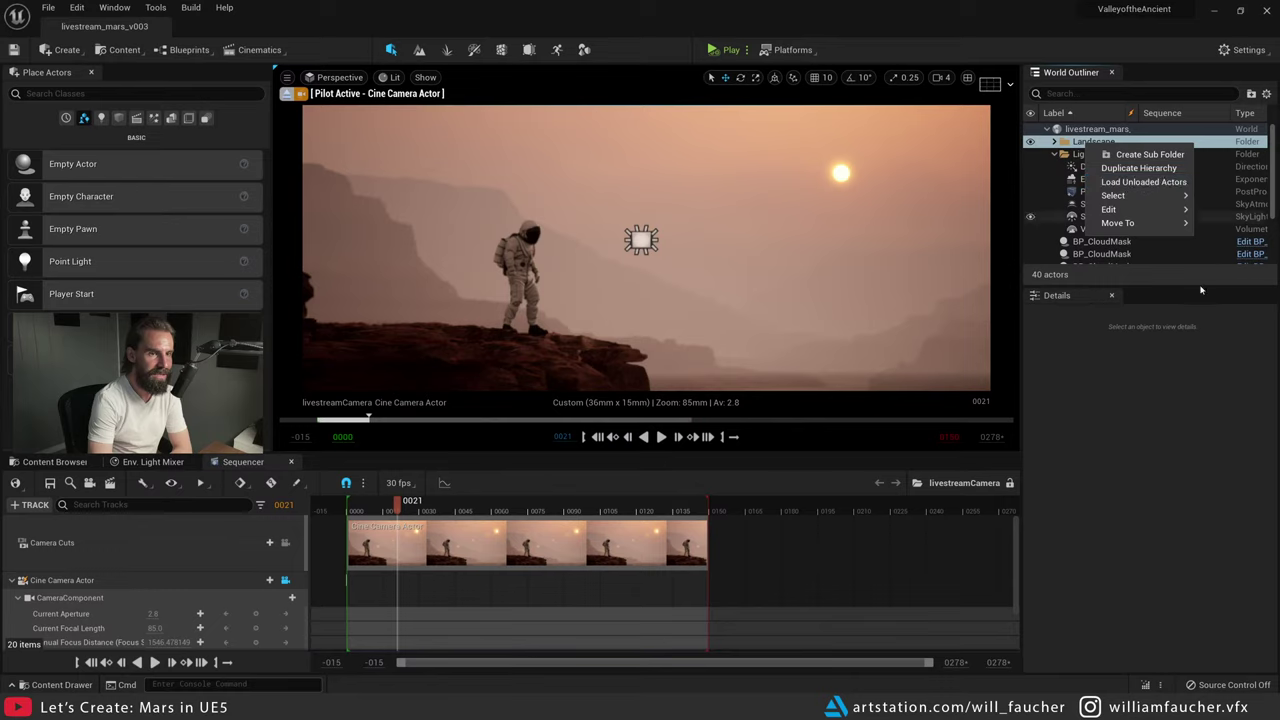
click(1163, 308)
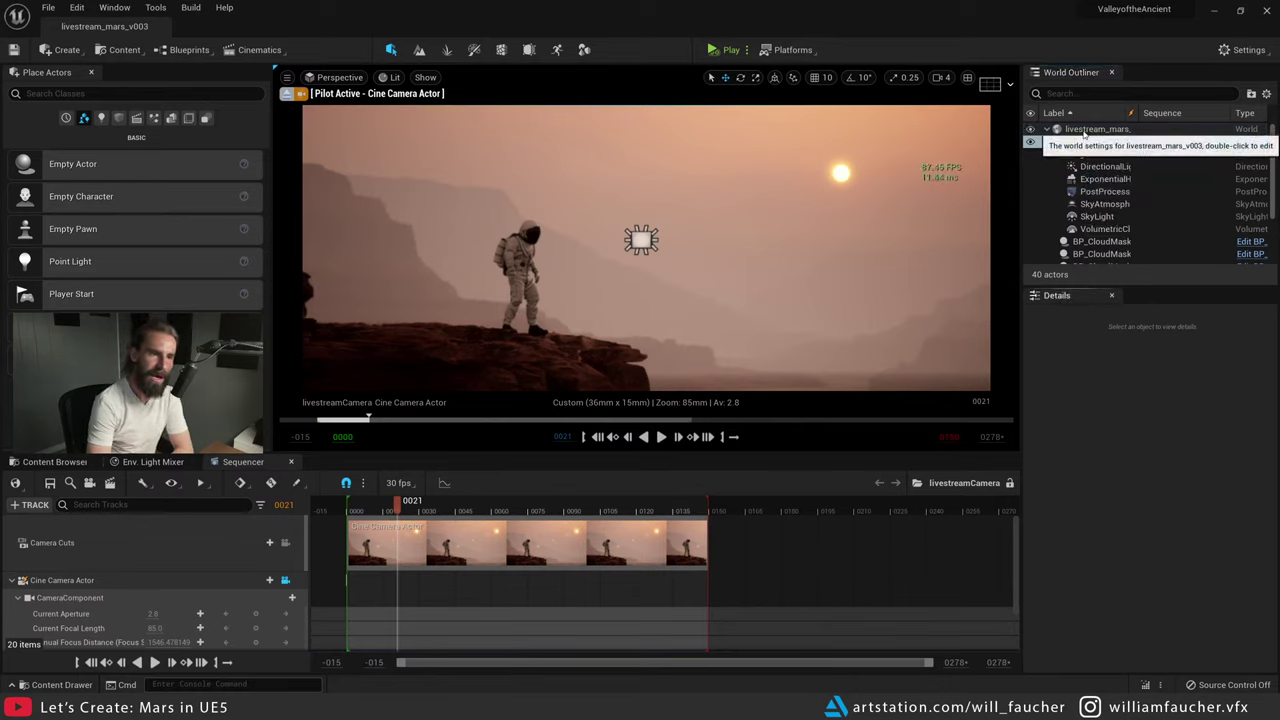
click(1090, 141)
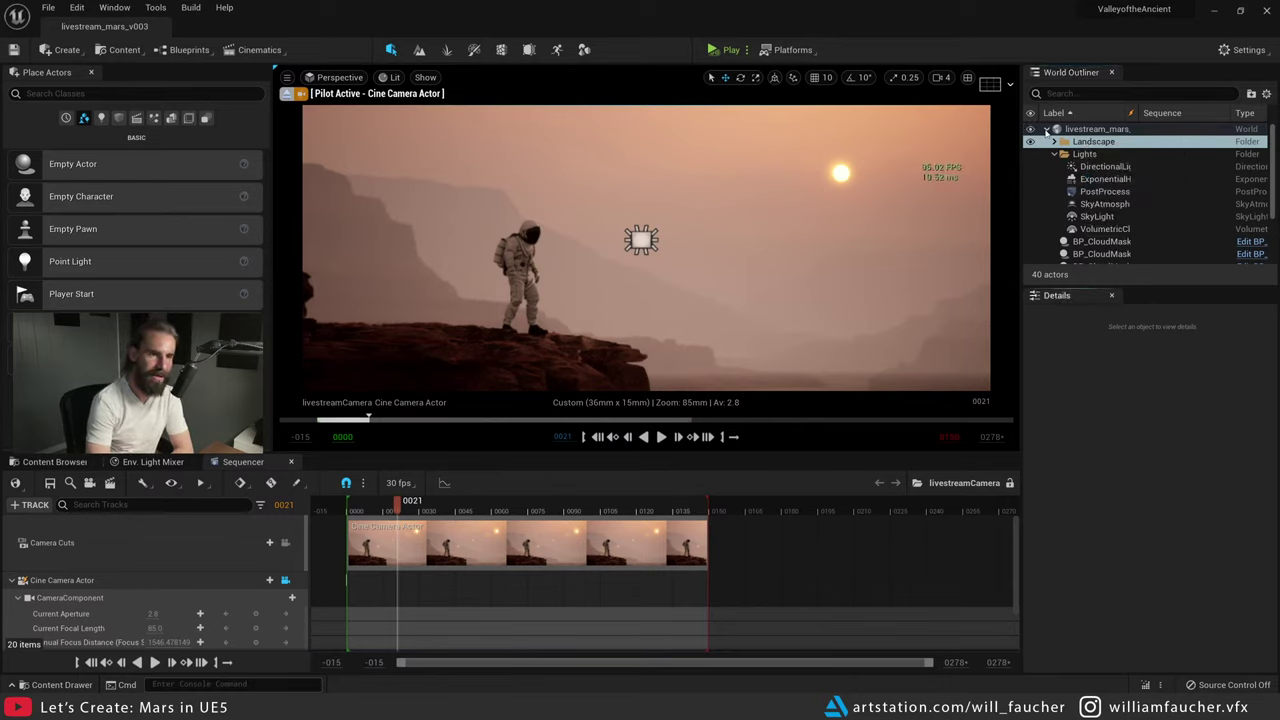
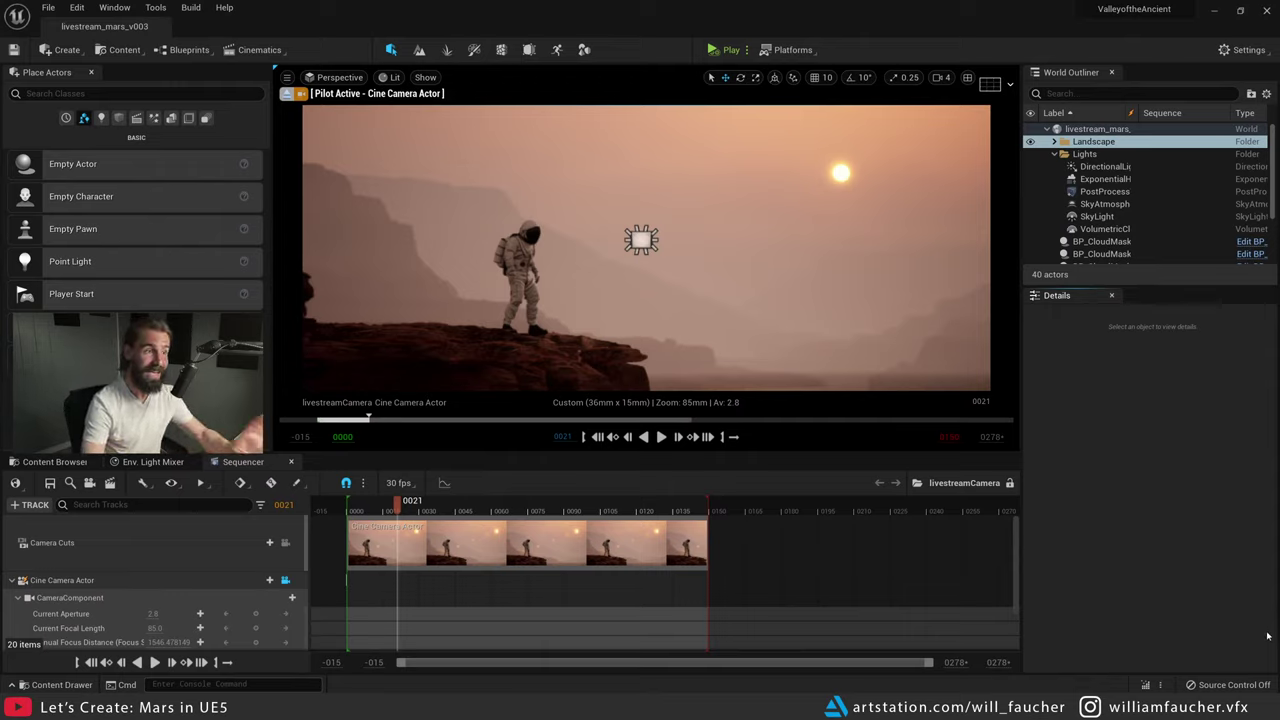
- Select the large backdrop butte behind the astronaut to identify it, and clear the selection
click(645, 293)
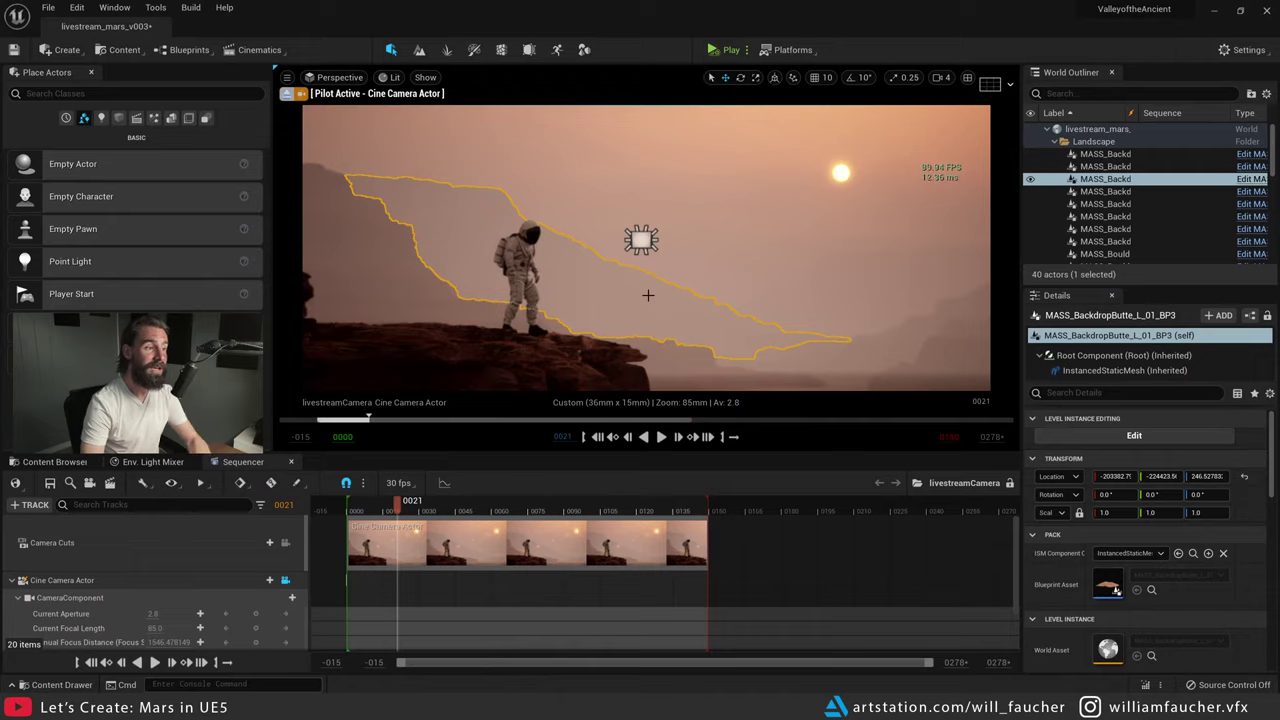
key(Escape)
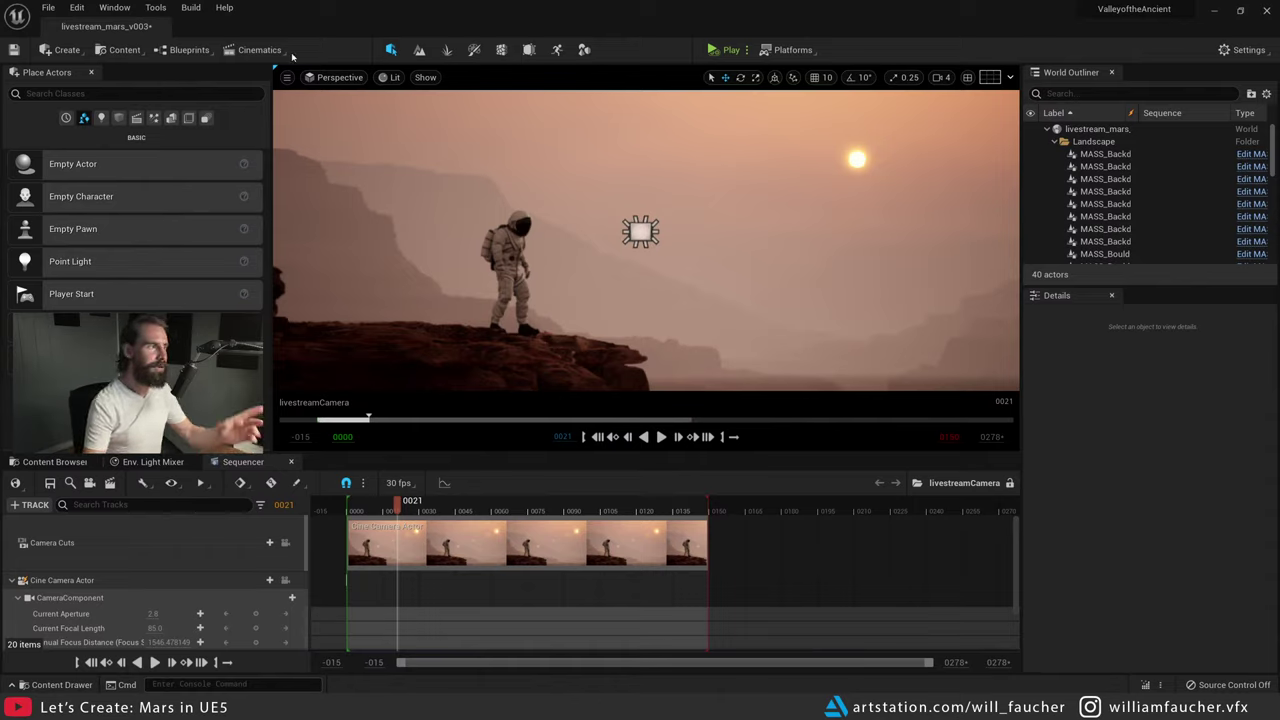
- Open the Movie Render Queue, search the level sequences for "live" and add livestreamCamera as a render job
click(114, 7)
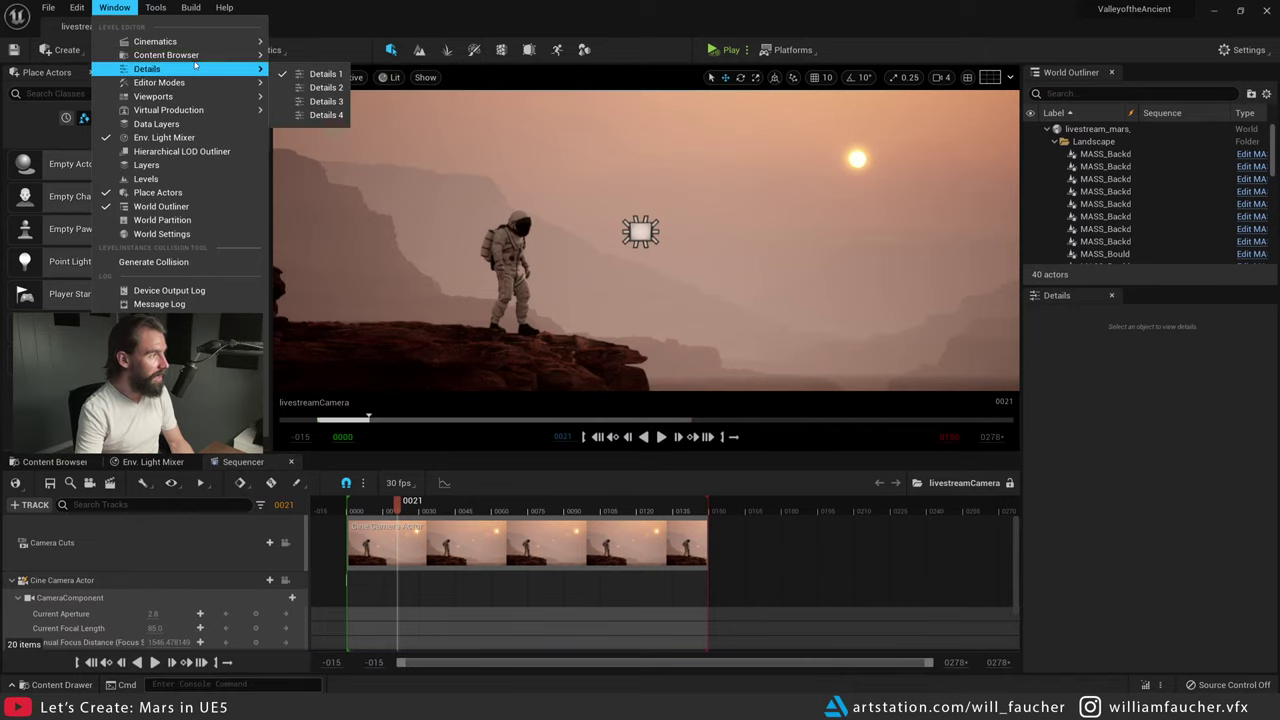
mouse_move(200, 43)
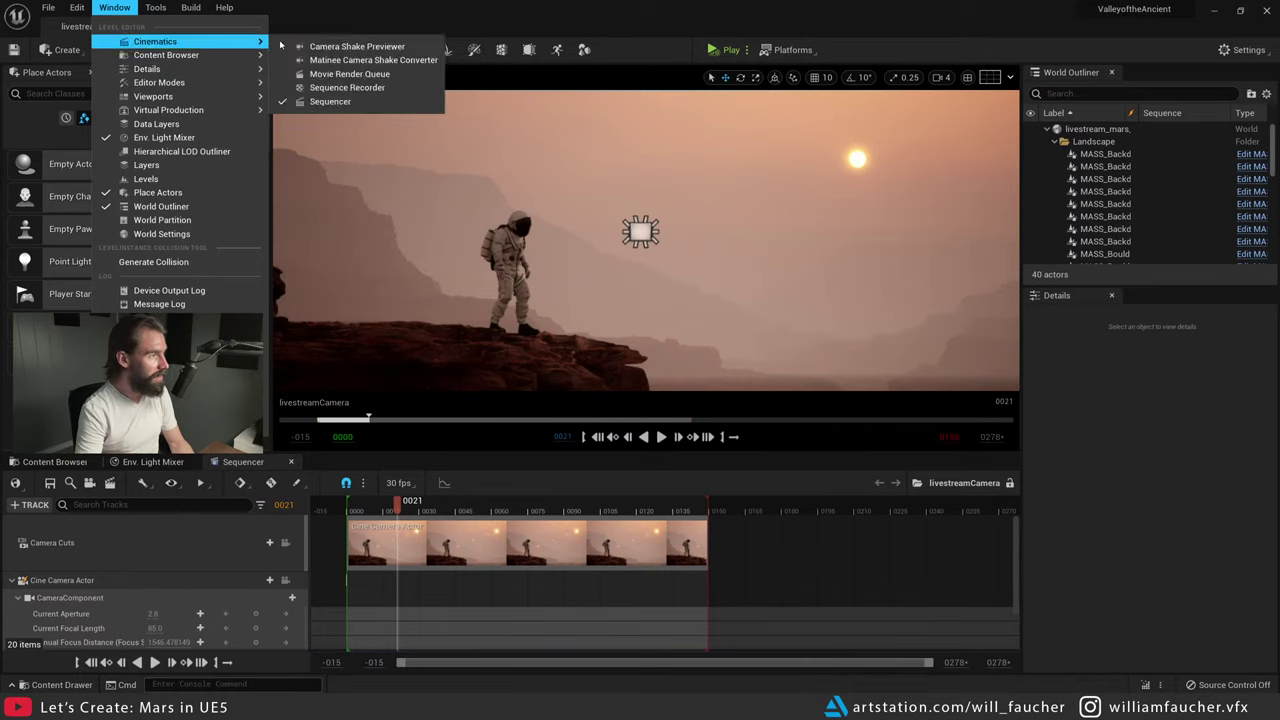
click(366, 74)
click(390, 77)
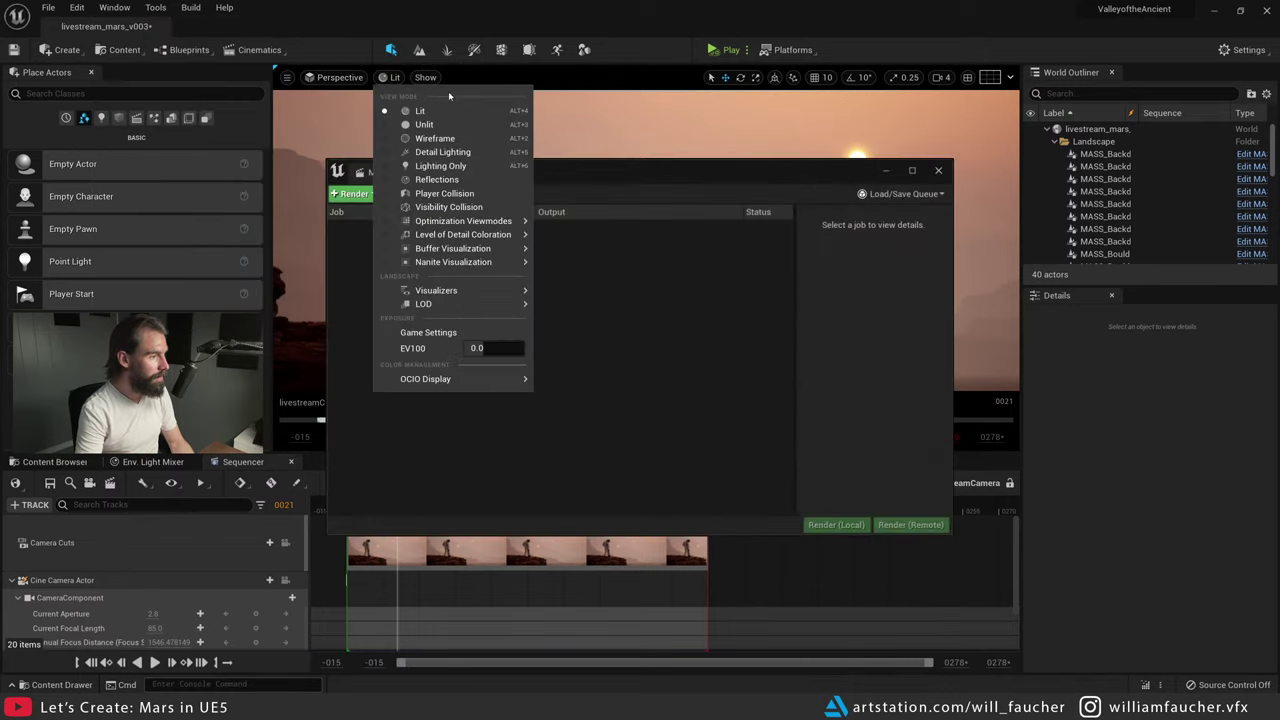
click(650, 170)
click(373, 194)
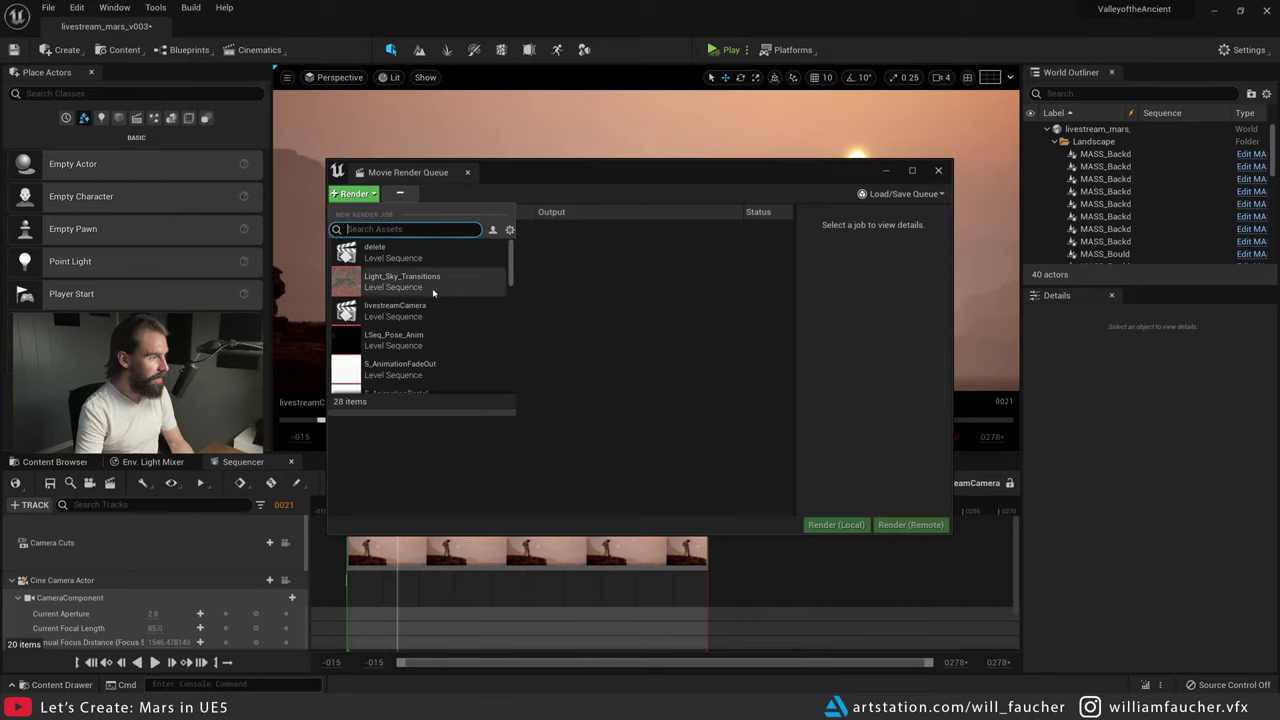
mouse_move(687, 160)
mouse_down()
mouse_move(450, 190)
mouse_move(690, 155)
mouse_up()
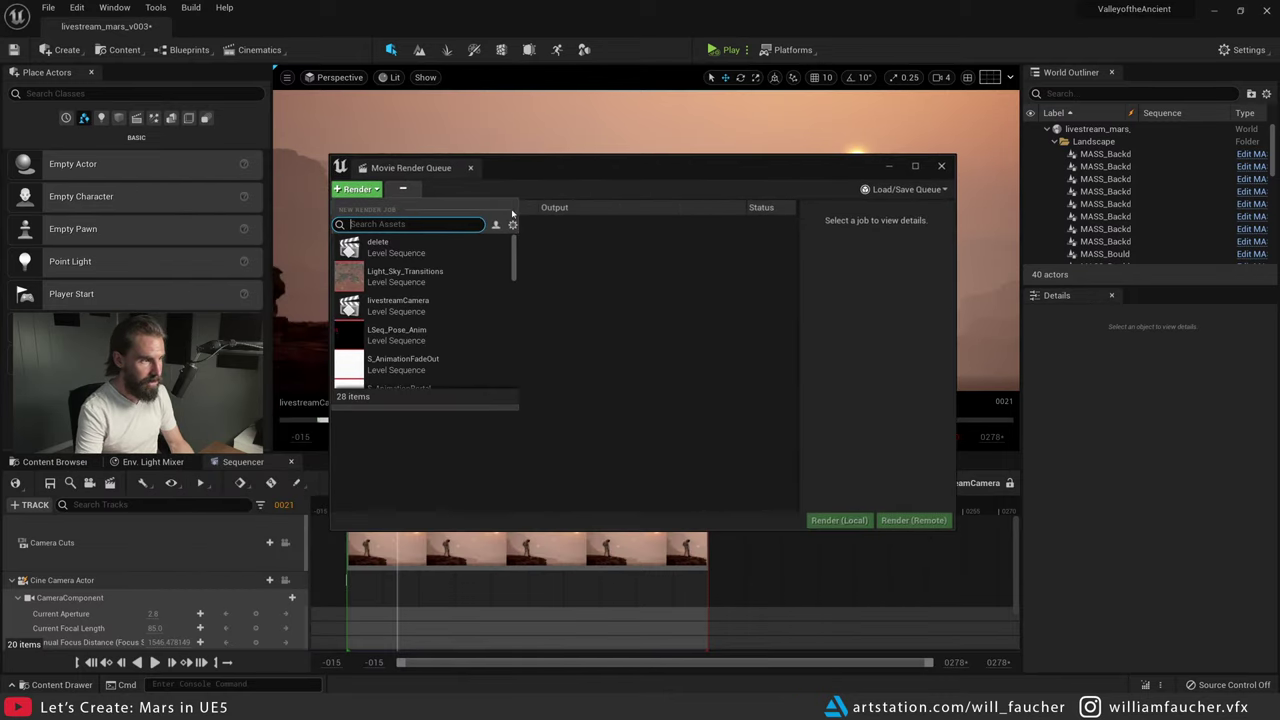
text(live)
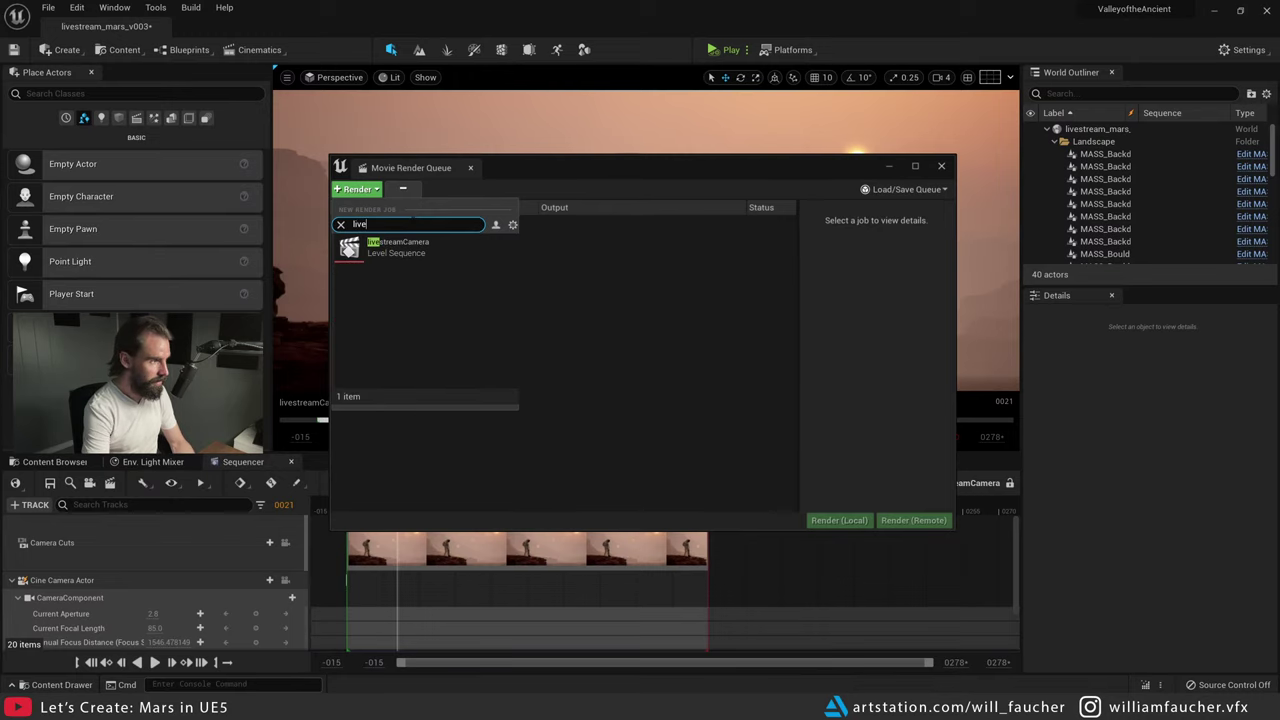
click(418, 245)
- Review the livestreamCamera job's output settings and the available extra render settings, and close the render queue without rendering
click(466, 222)
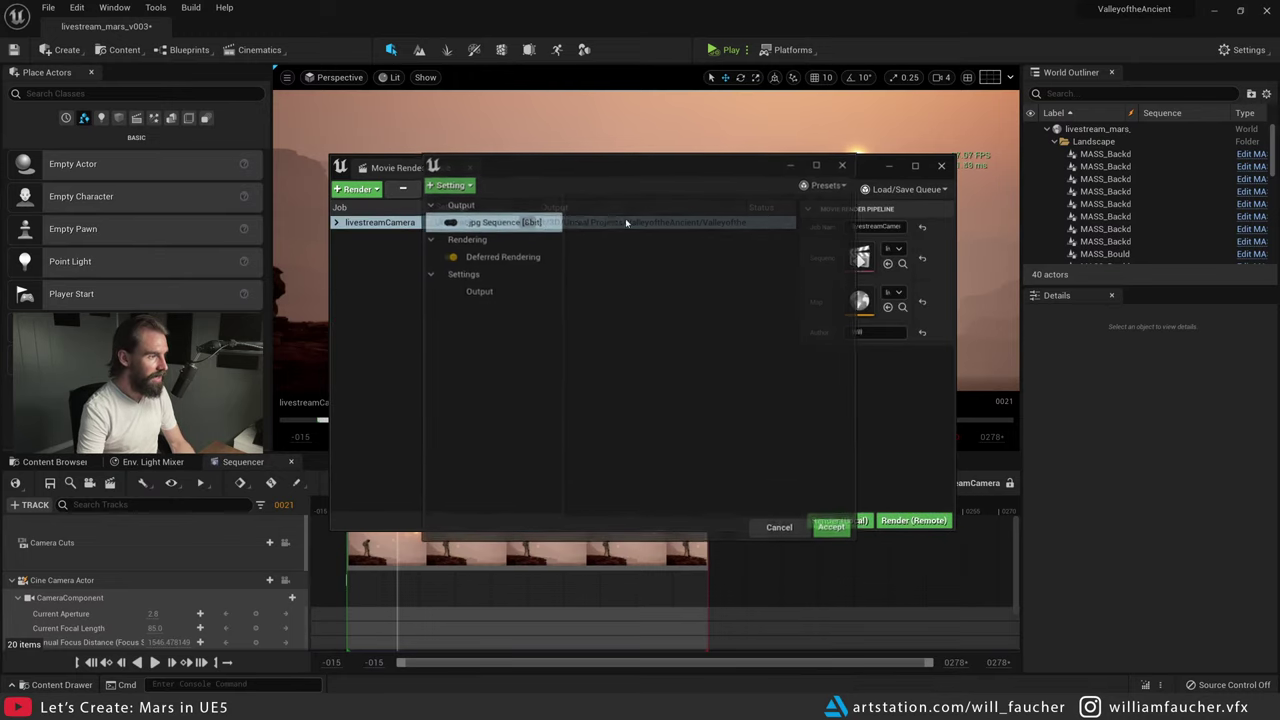
click(491, 294)
click(447, 183)
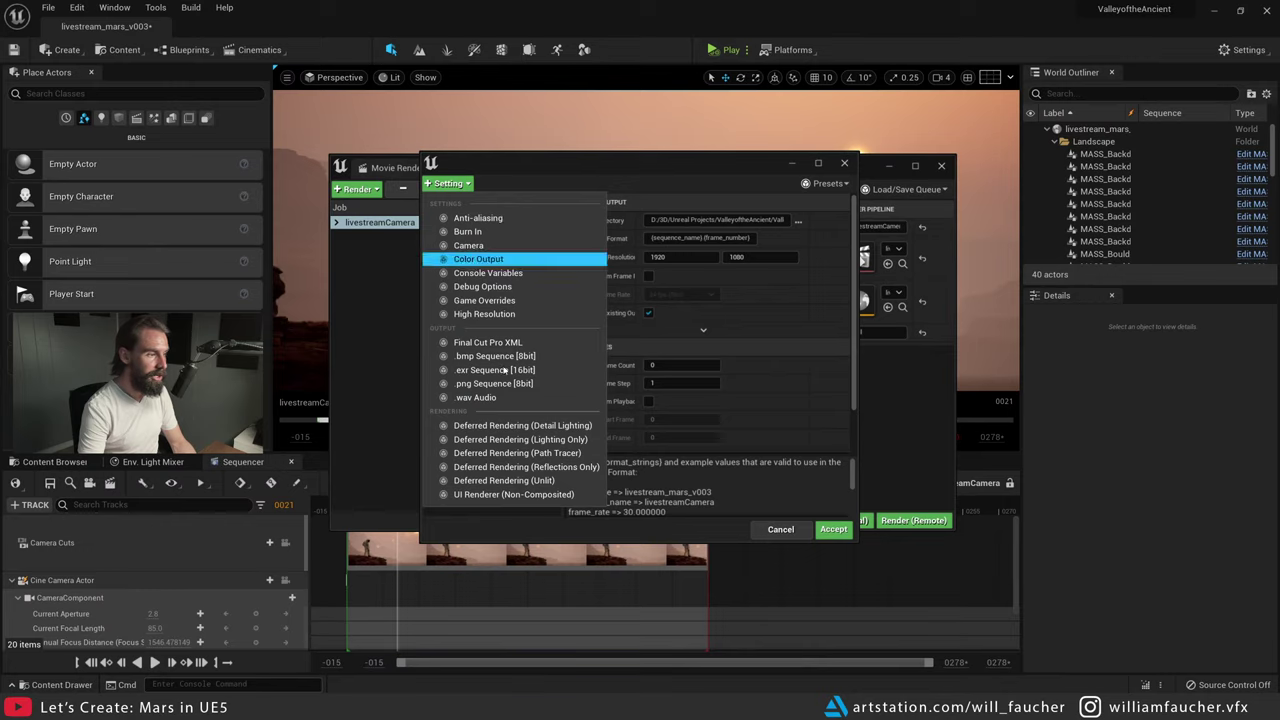
click(409, 321)
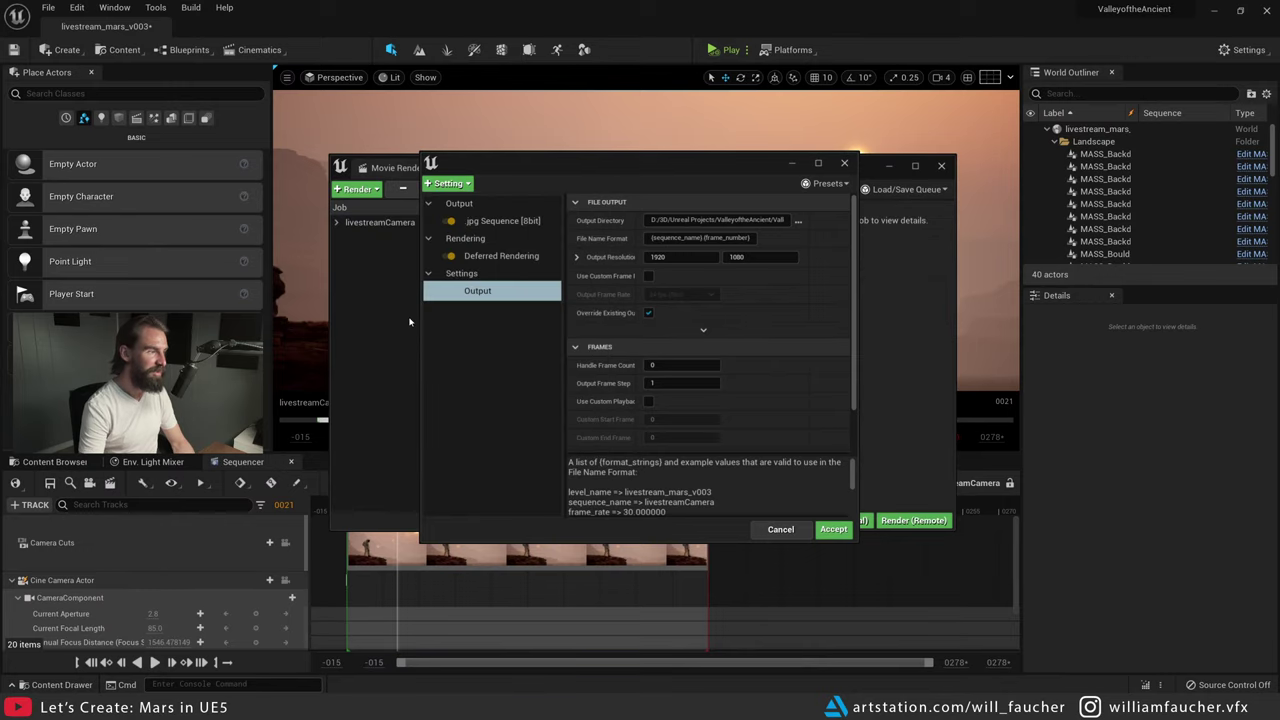
click(516, 345)
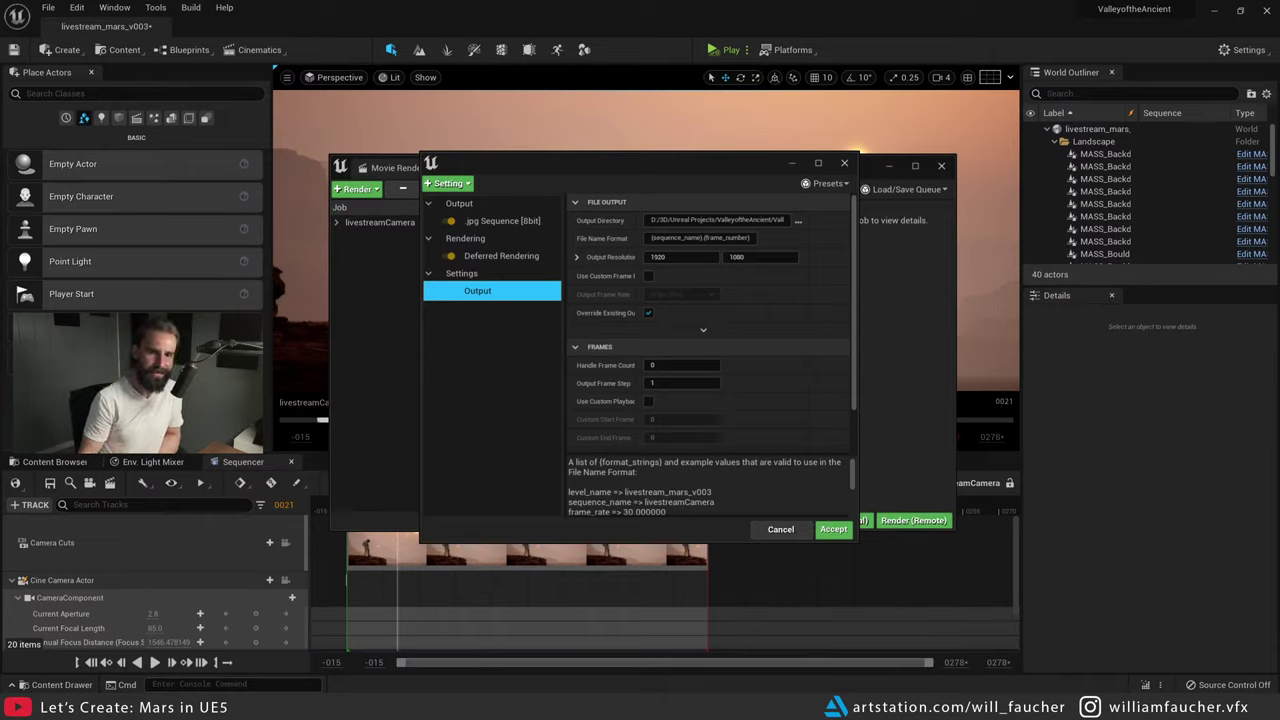
click(844, 163)
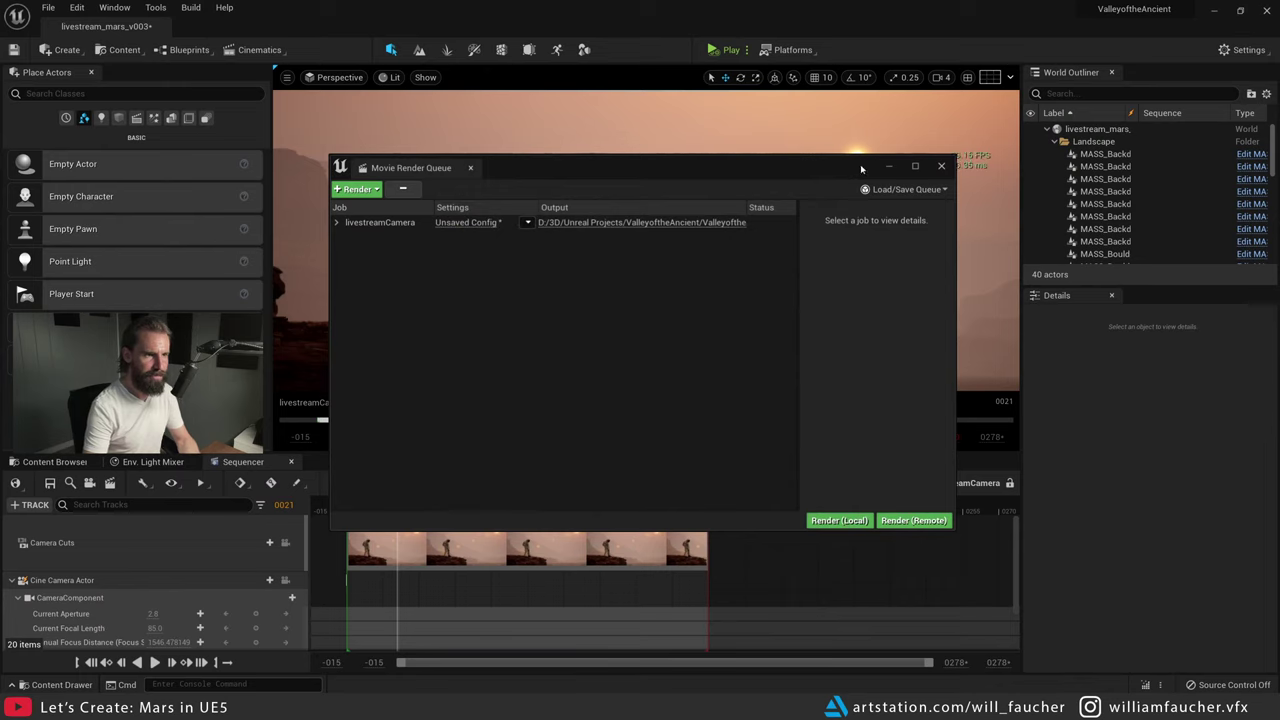
click(941, 166)
click(916, 170)
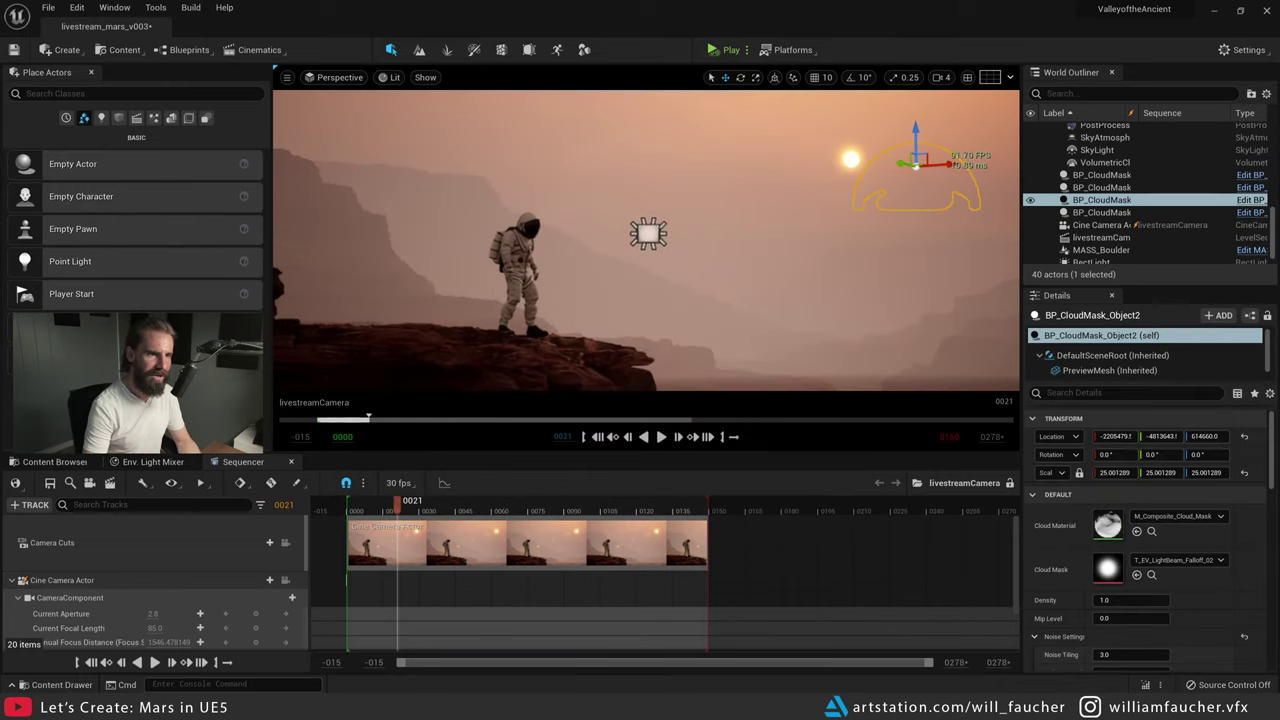
click(832, 252)
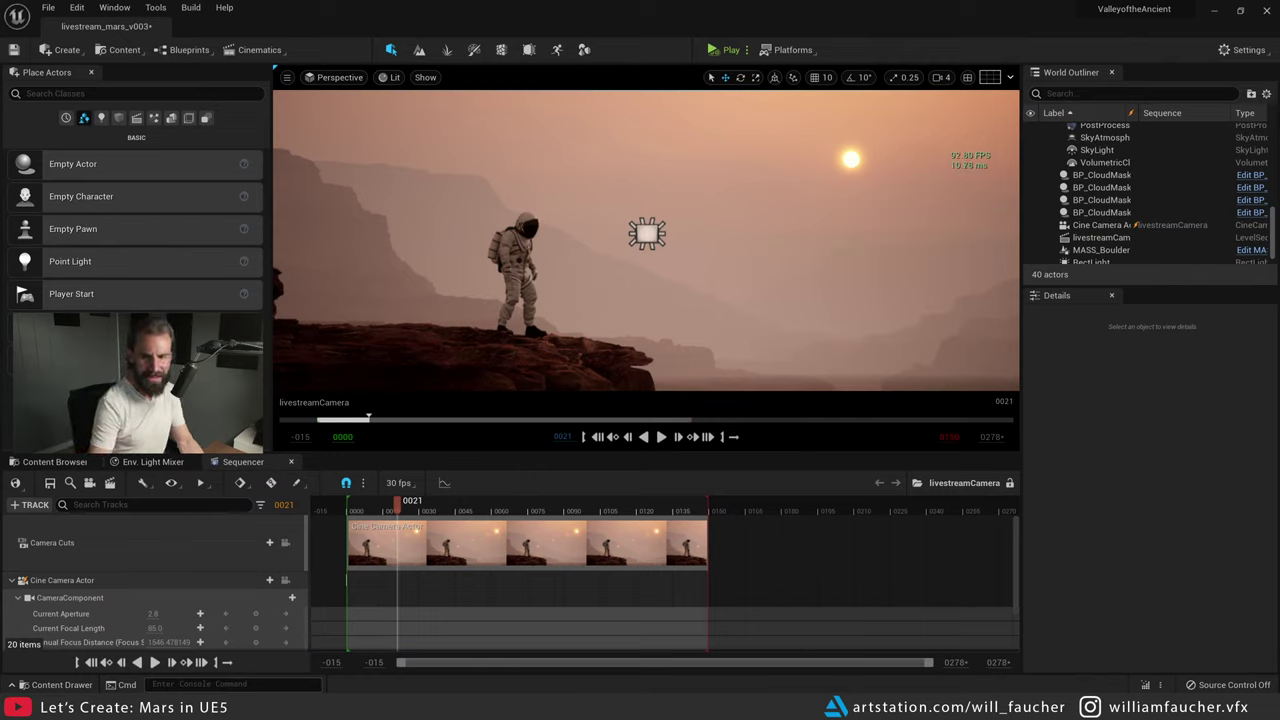
scroll(1152, 211, up, 3)
scroll(1152, 211, up, 5)
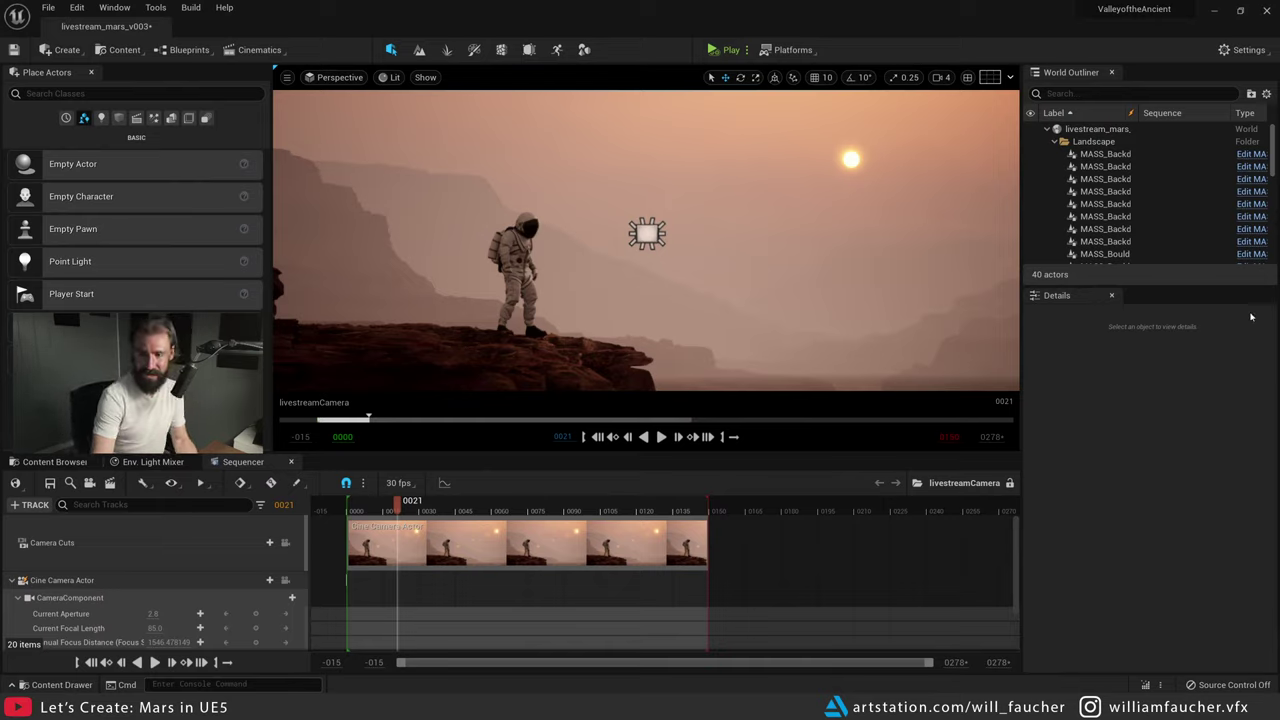
- Pilot the Cine Camera Actor through the viewport and review the shot from frame 0 to frame 149
middle_drag(731, 283, 720, 286)
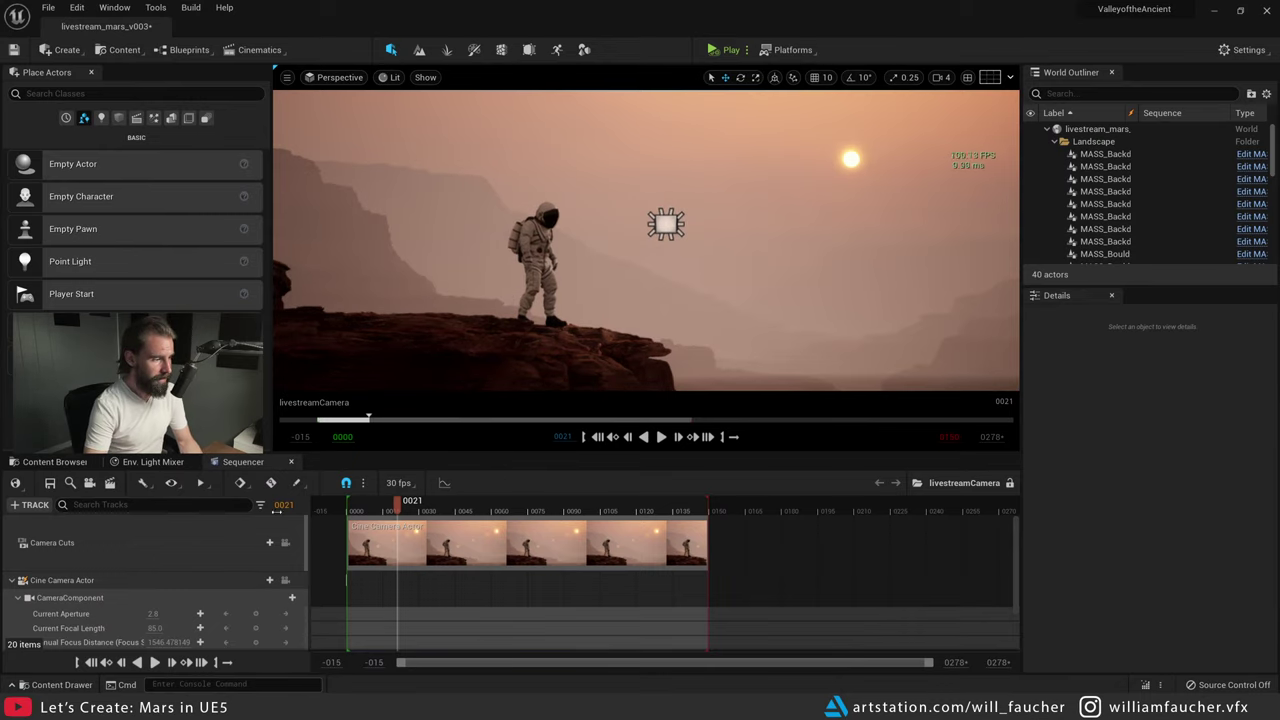
click(285, 580)
drag(394, 506, 354, 508)
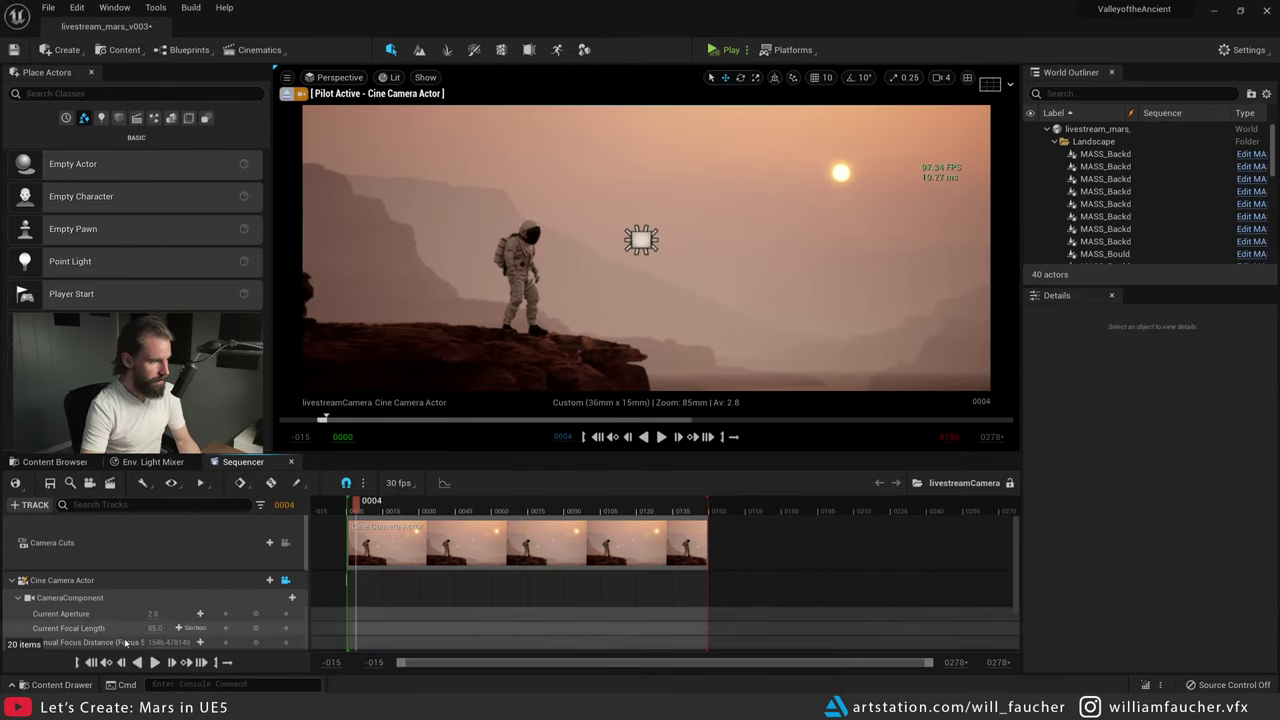
click(91, 662)
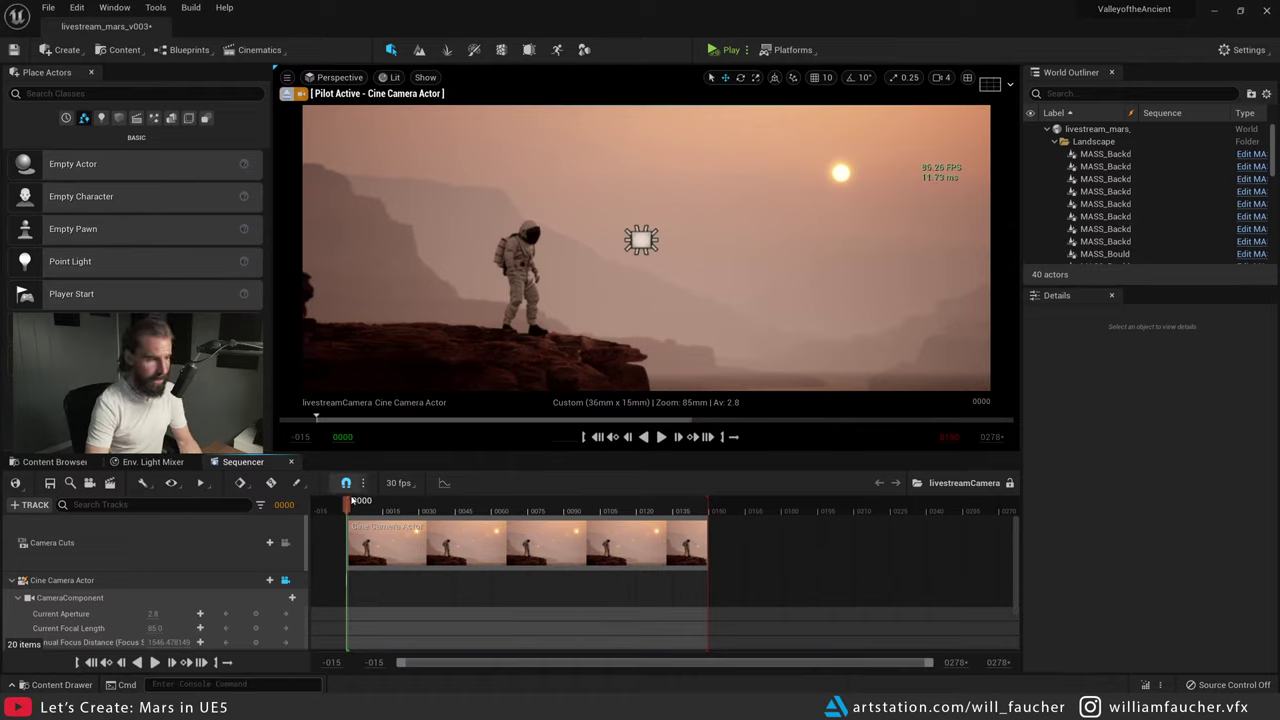
drag(375, 511, 466, 511)
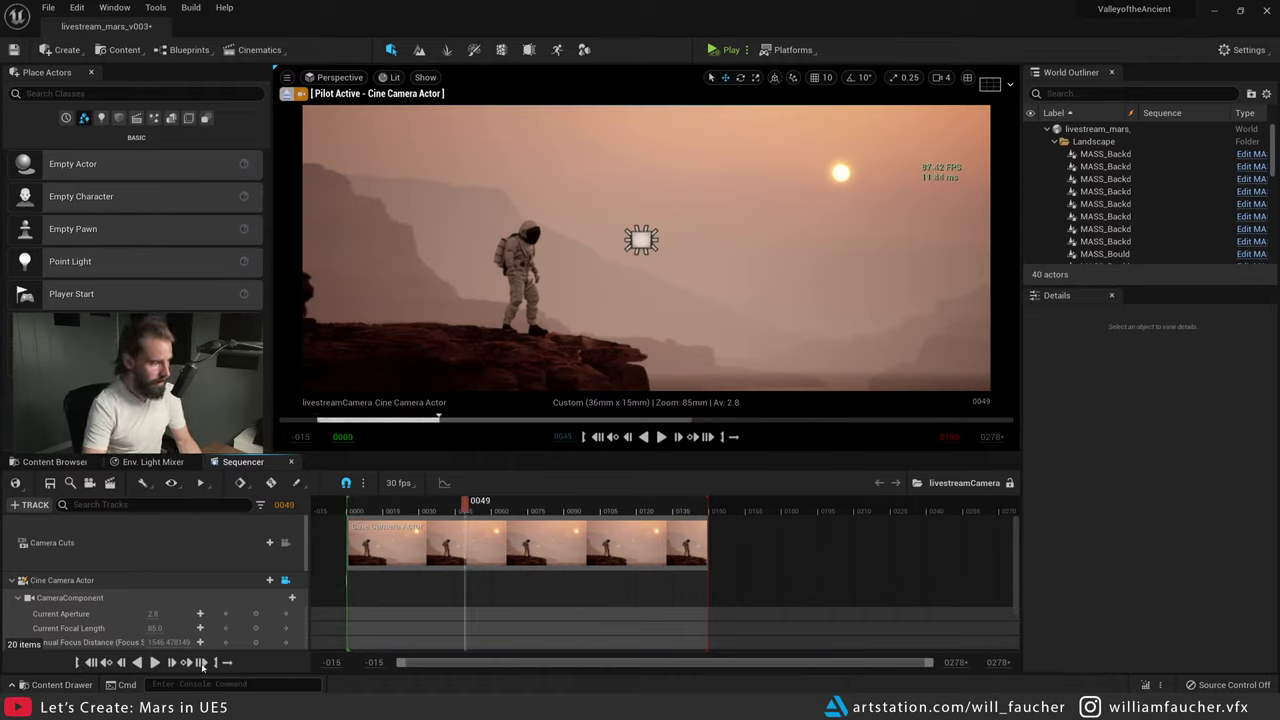
click(201, 663)
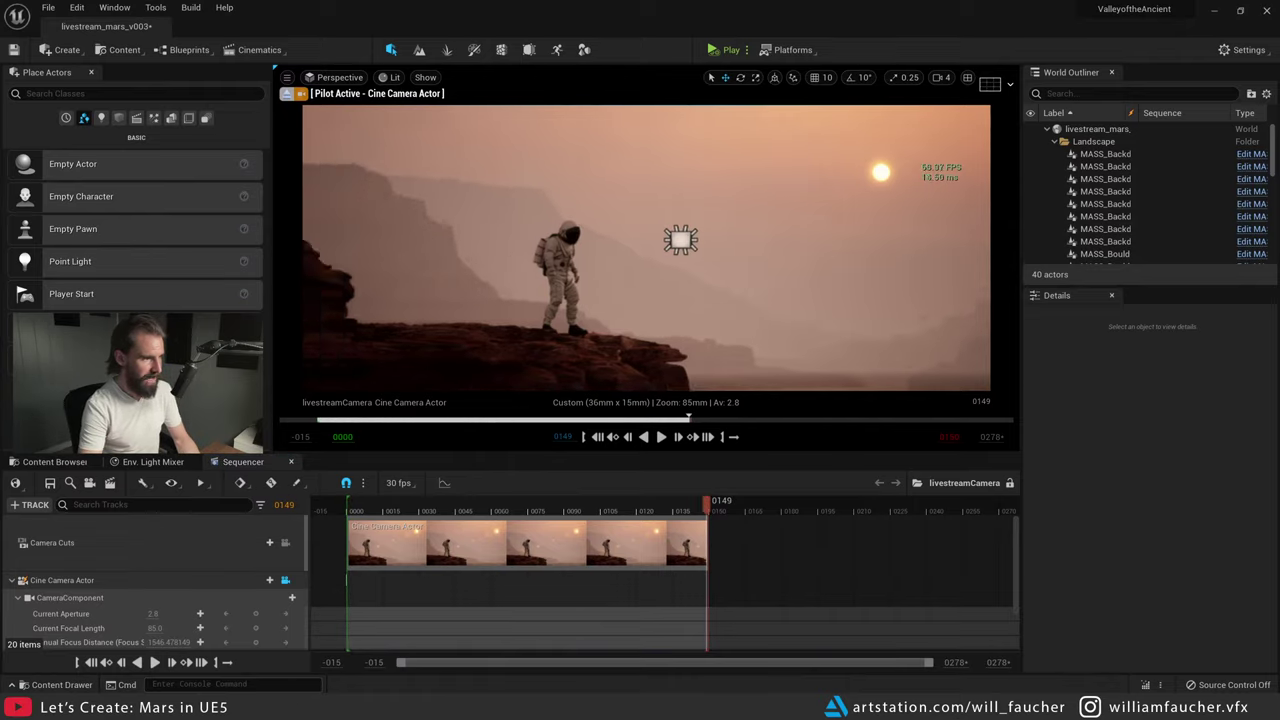
- Try swinging the camera around the astronaut at frame 149, and return to the stored framing at frame 0
mouse_move(646, 247)
right_down()
mouse_move(500, 247)
mouse_move(900, 275)
mouse_move(648, 255)
right_up()
key(a)
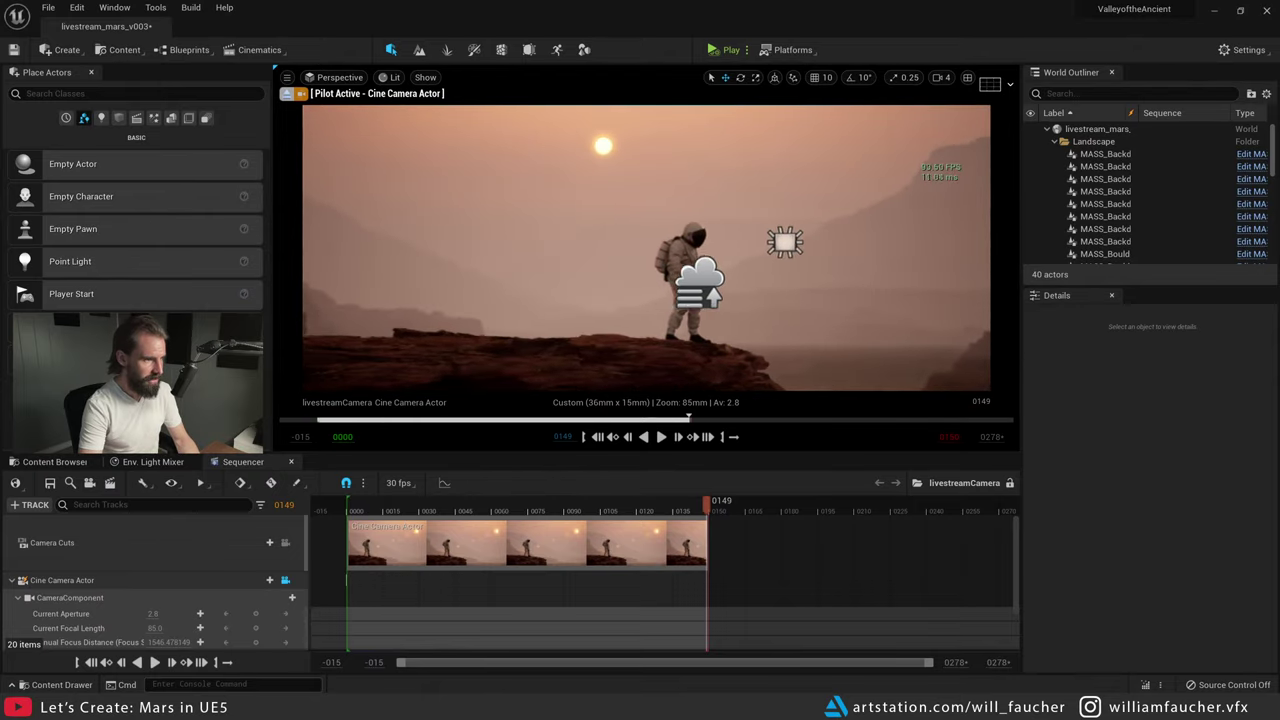
key(a)
drag(671, 501, 380, 501)
click(91, 663)
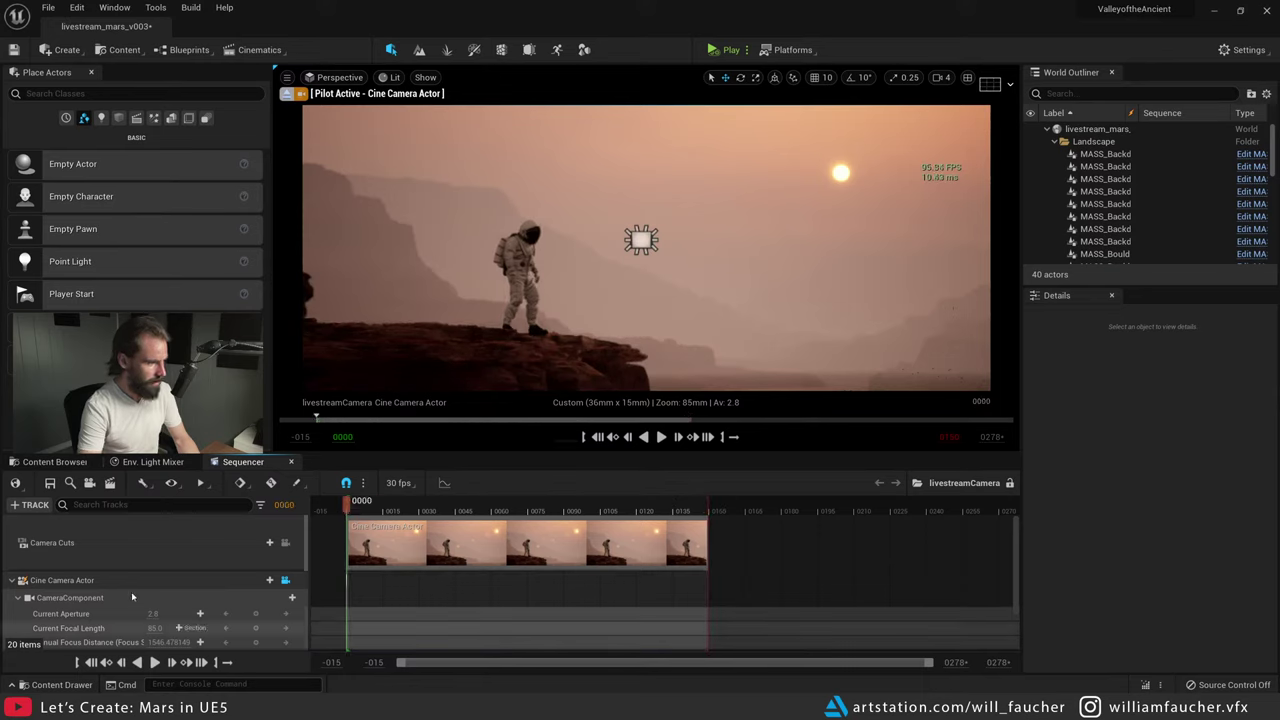
- Select the Cine Camera Actor track and key the current camera transform at frames 0 and 149
click(160, 568)
click(166, 580)
drag(370, 503, 707, 501)
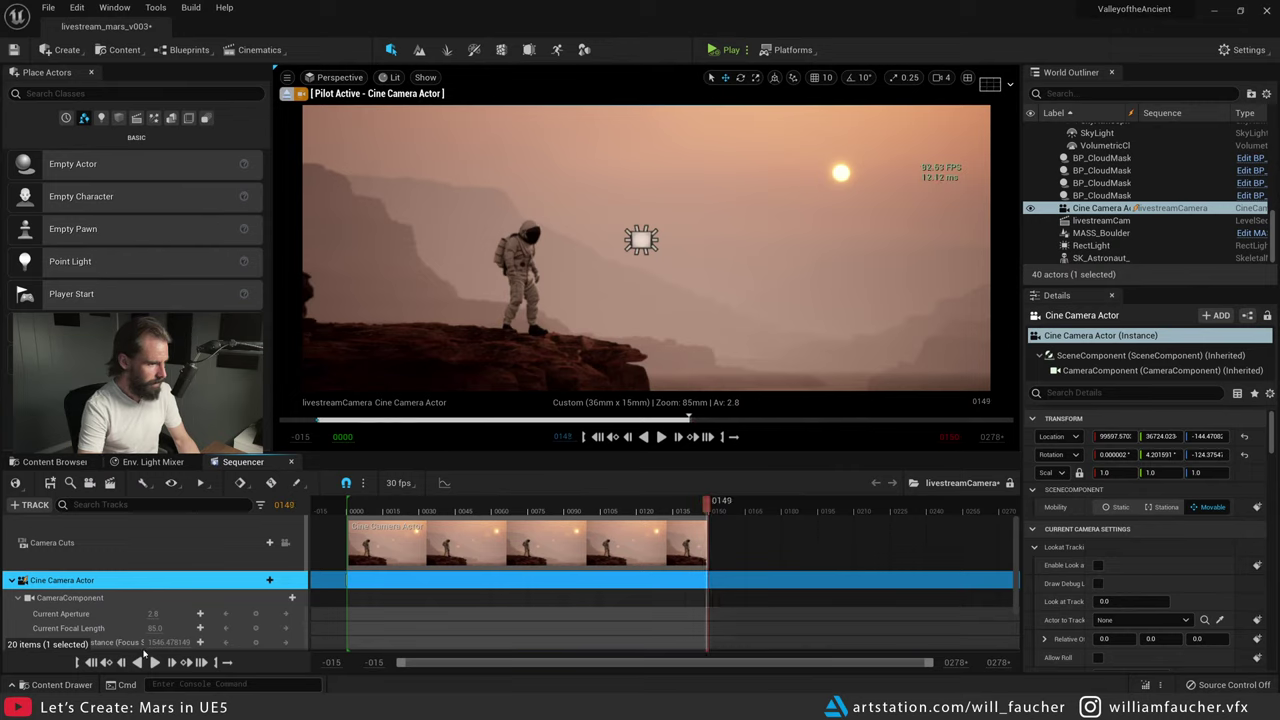
- Scrub through the sequence and examine the camera's Transform track for motion between its first and last keys
click(538, 506)
drag(506, 506, 438, 509)
scroll(340, 586, down, 1)
scroll(305, 590, up, 1)
scroll(185, 597, down, 1)
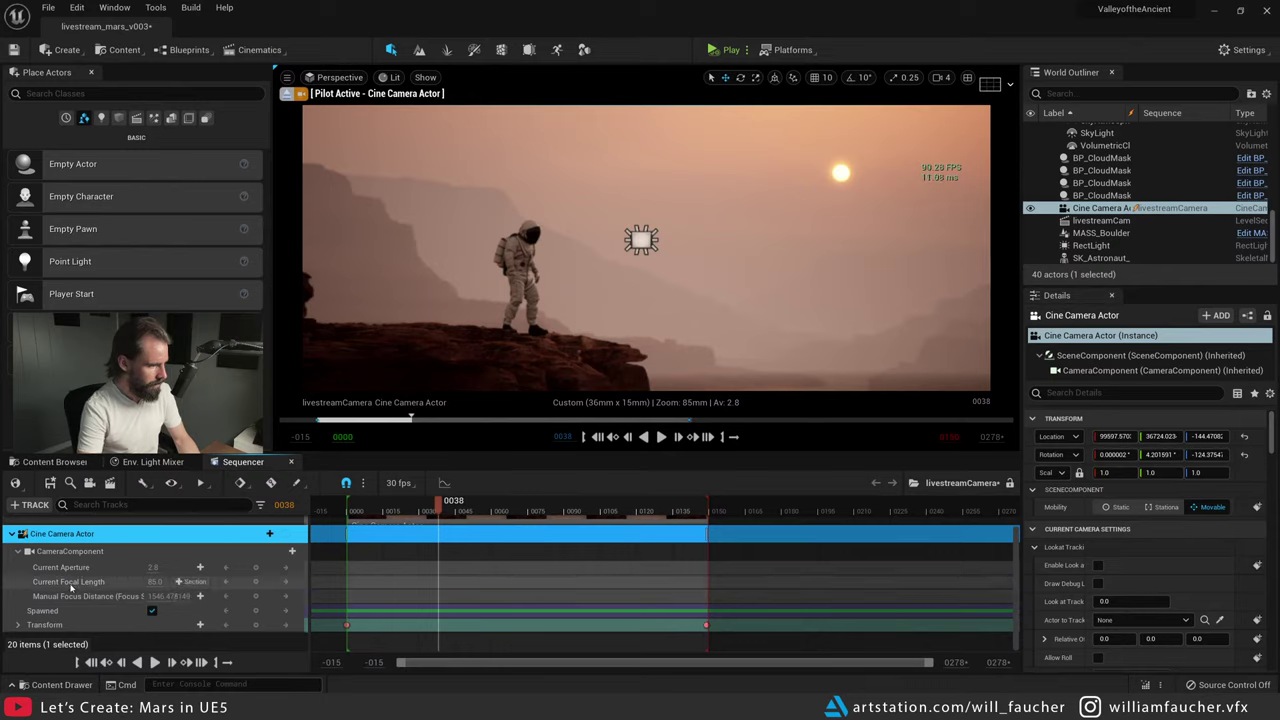
click(78, 626)
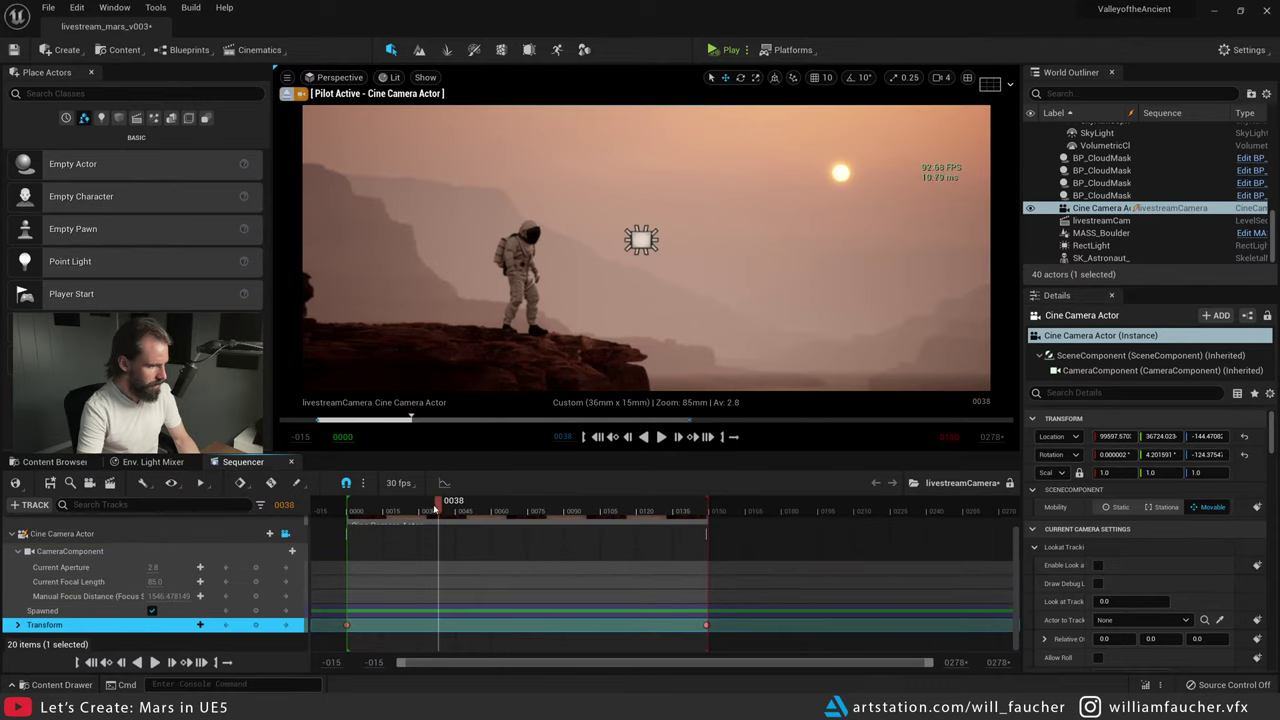
drag(438, 505, 695, 508)
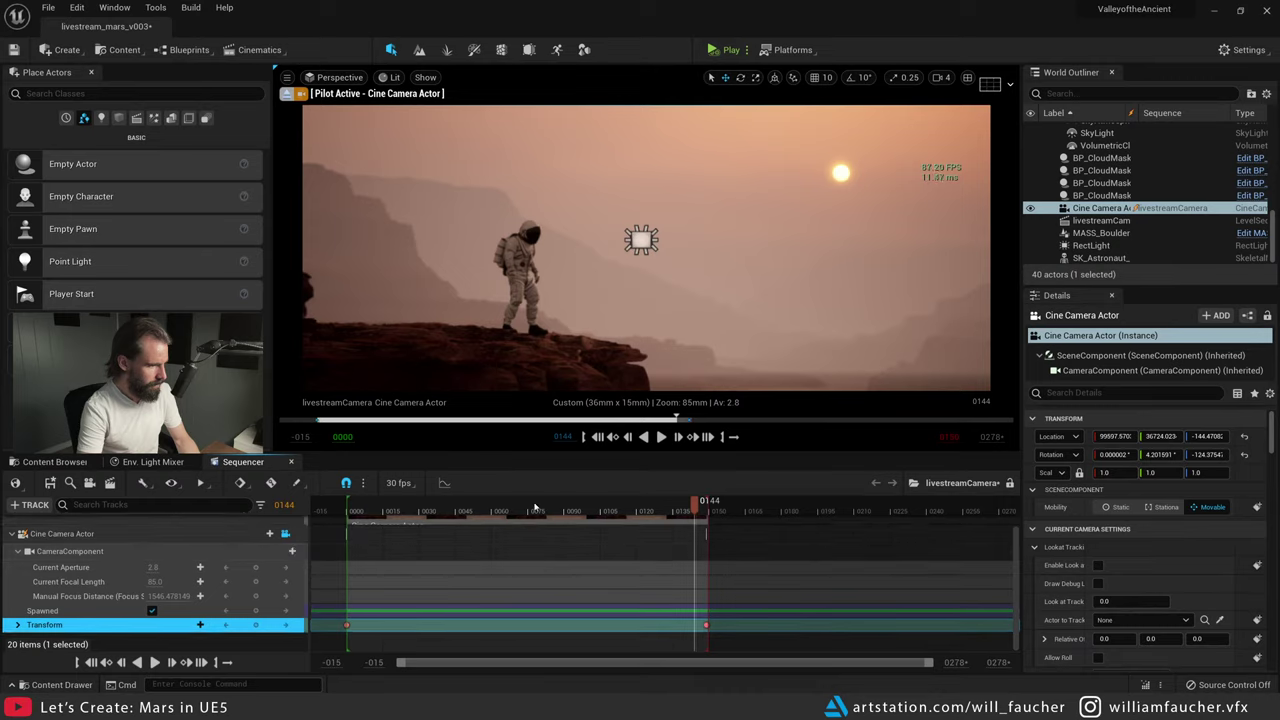
mouse_move(410, 508)
mouse_down()
mouse_move(435, 510)
mouse_move(349, 509)
mouse_move(391, 509)
mouse_up()
- Delete the camera's transform key at frame 149, move the reframed camera key to frame 150 and play the sequence back
drag(433, 624, 710, 626)
click(706, 624)
key(Delete)
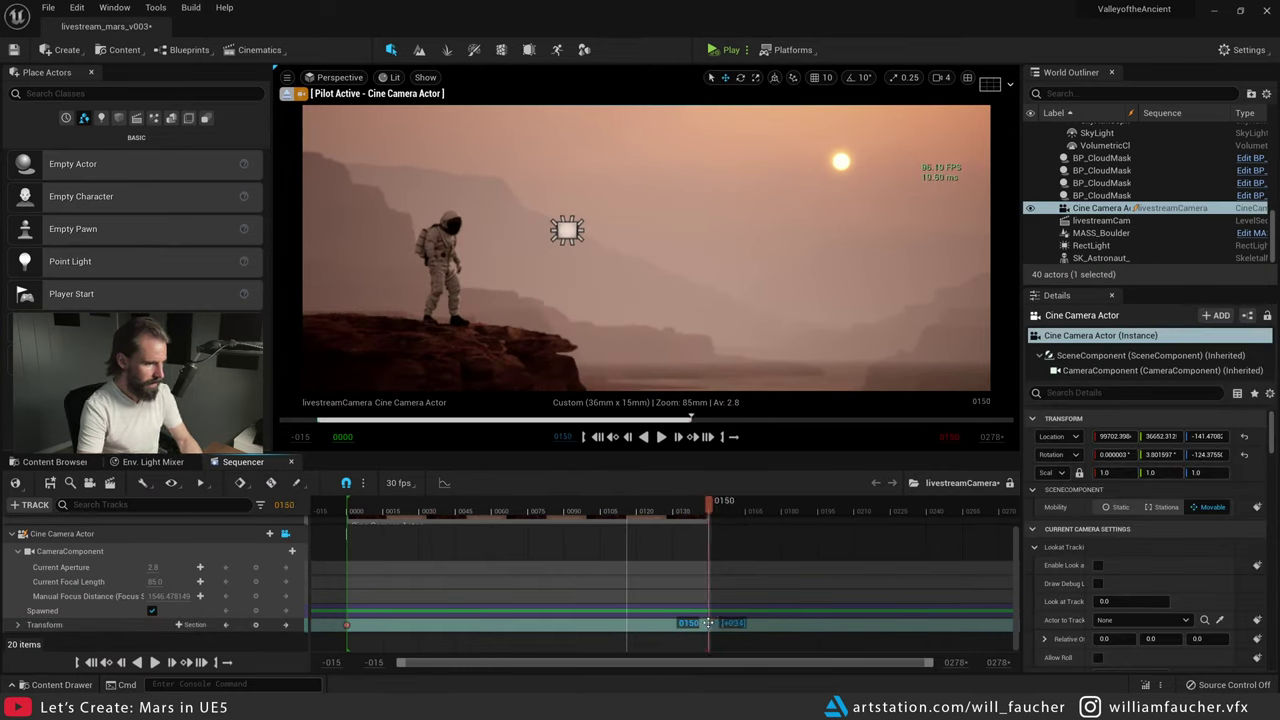
drag(662, 500, 371, 500)
key(space)
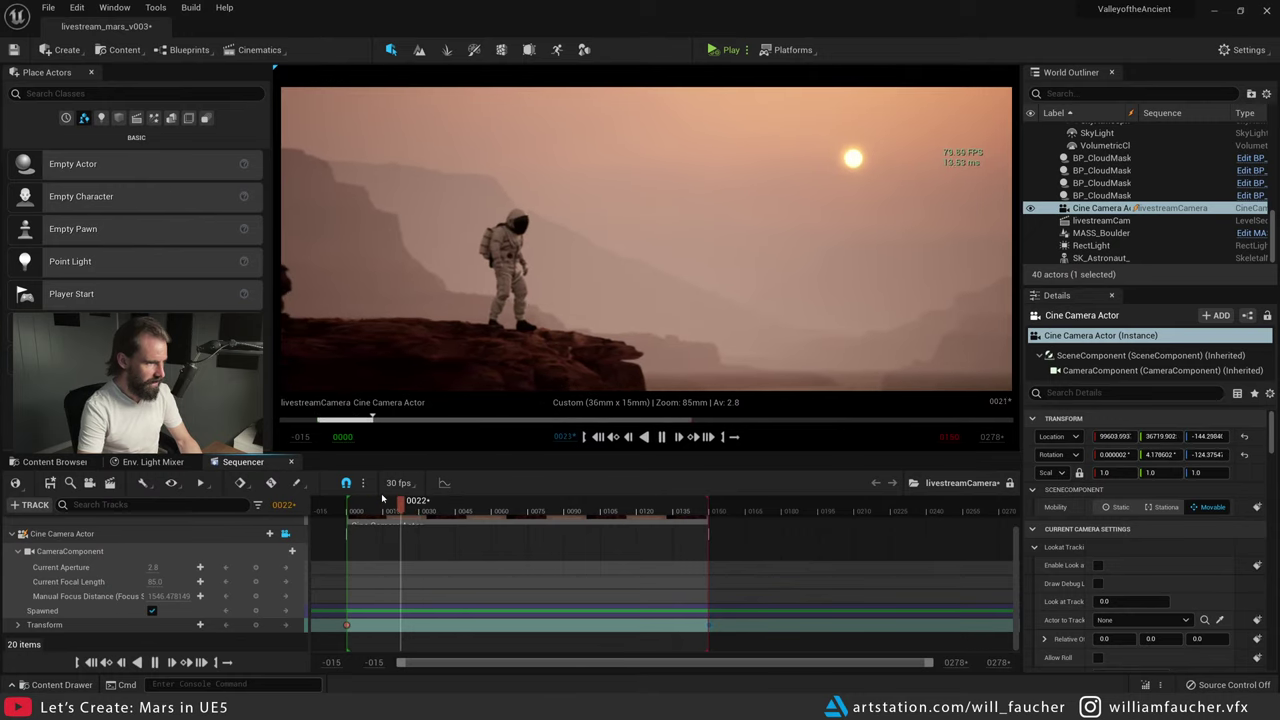
key(space)
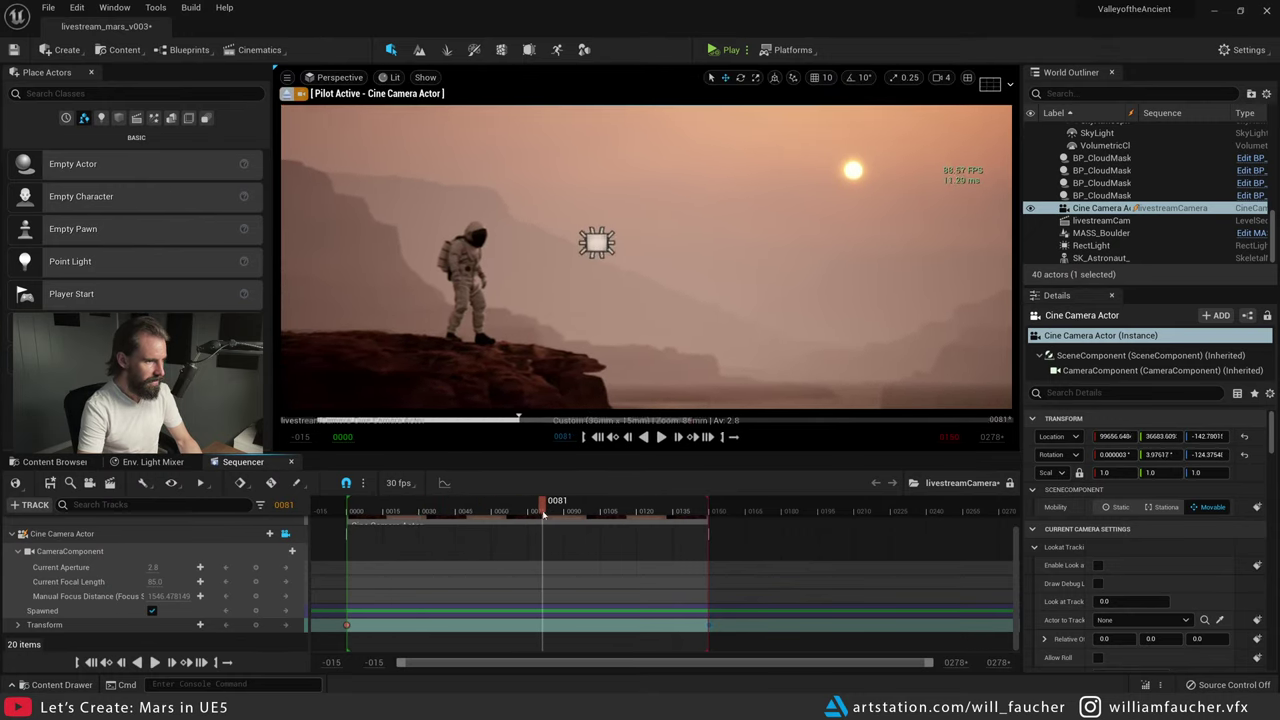
- At frame 149, swing and raise the camera so the astronaut stands right of the sun, and play the move back from the start
click(201, 662)
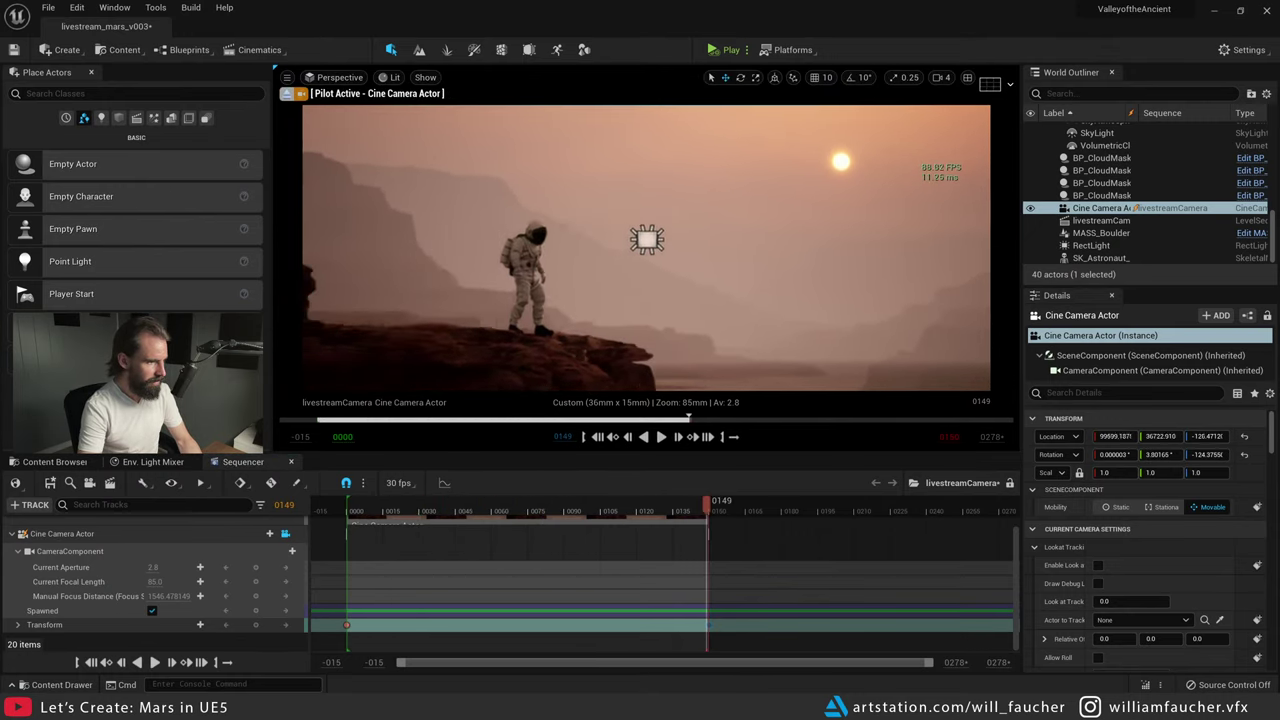
right_drag(646, 247, 776, 230)
key(a)
key(e)
middle_drag(601, 291, 384, 321)
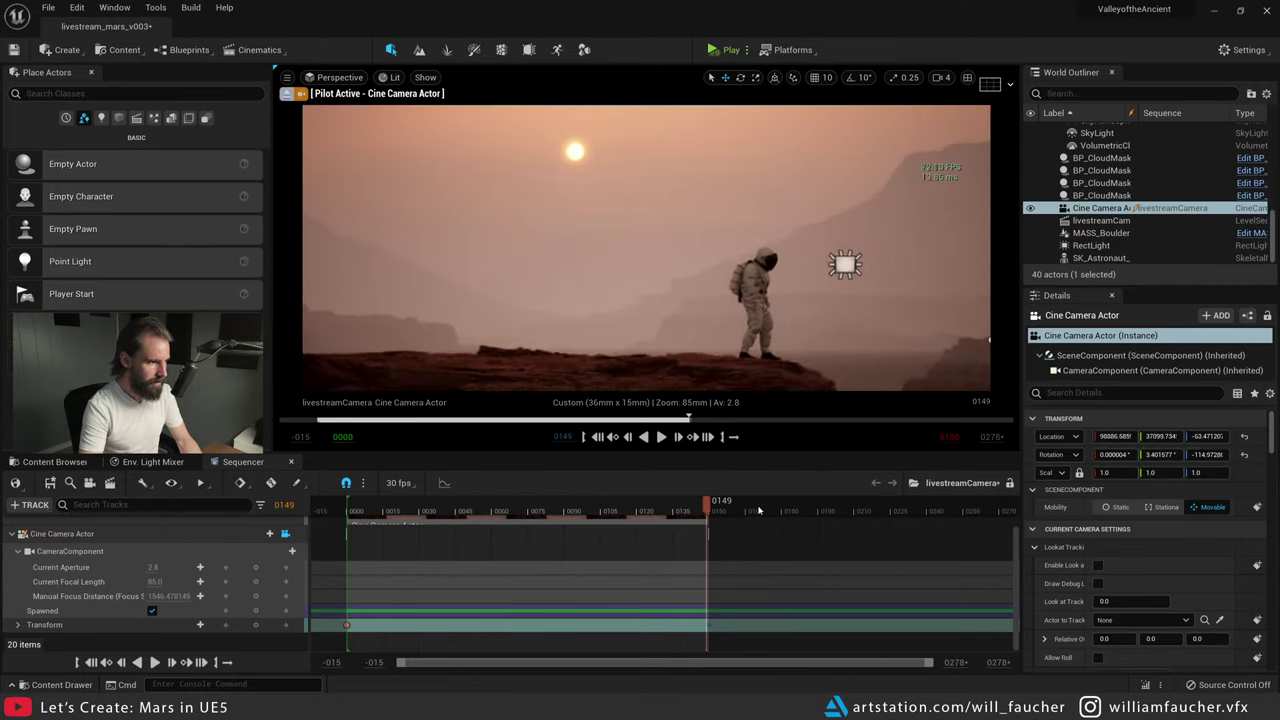
drag(692, 508, 347, 502)
key(space)
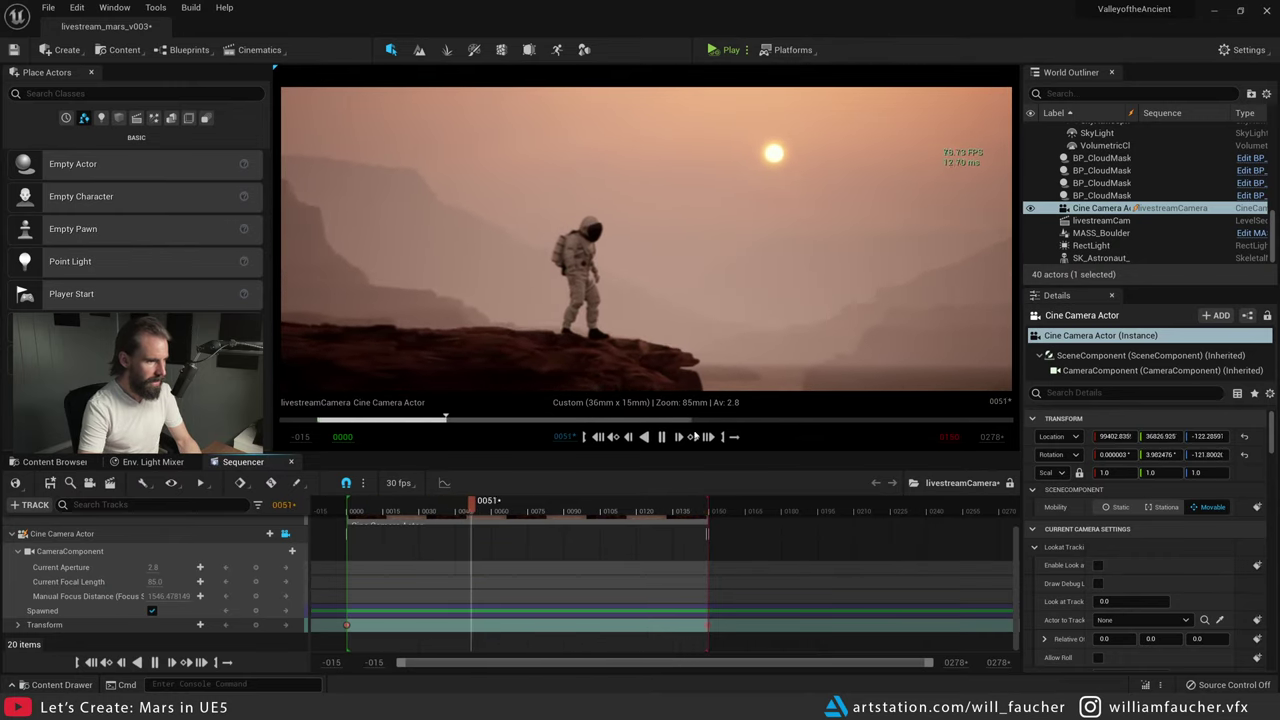
key(space)
- Open the camera's Transform curves in an enlarged curve editor and set all their keys to linear interpolation
click(444, 483)
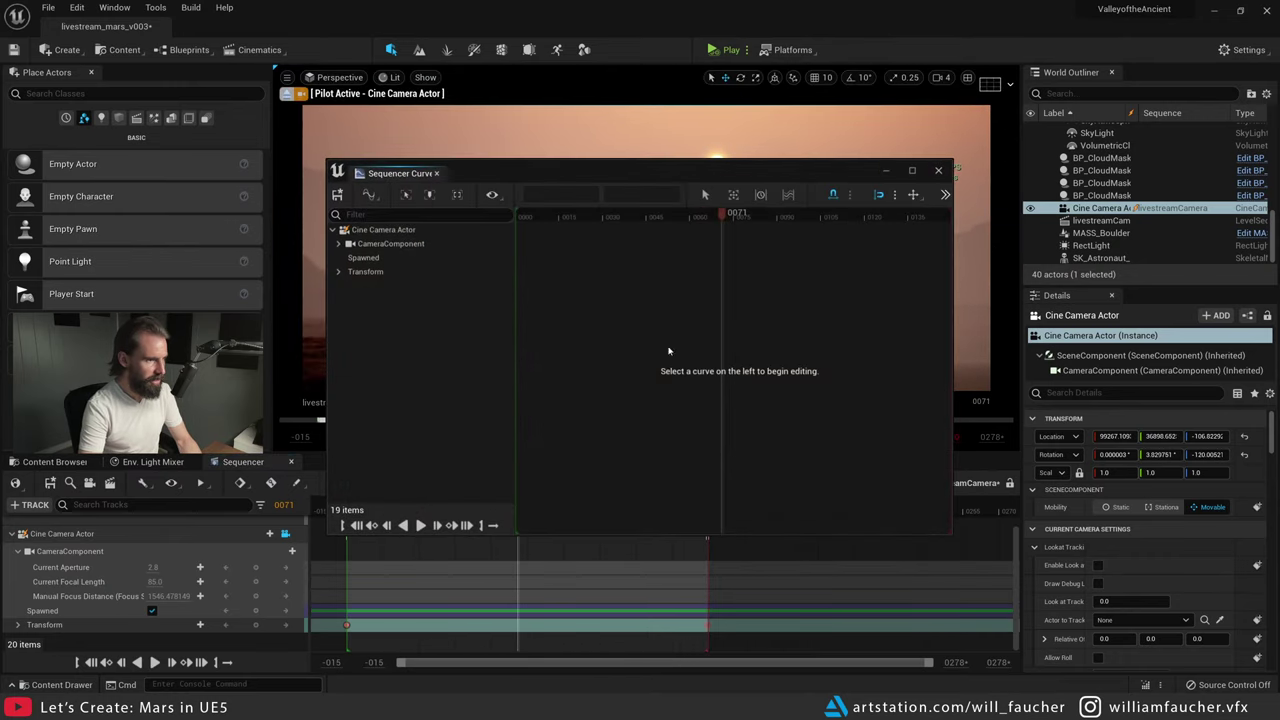
click(368, 271)
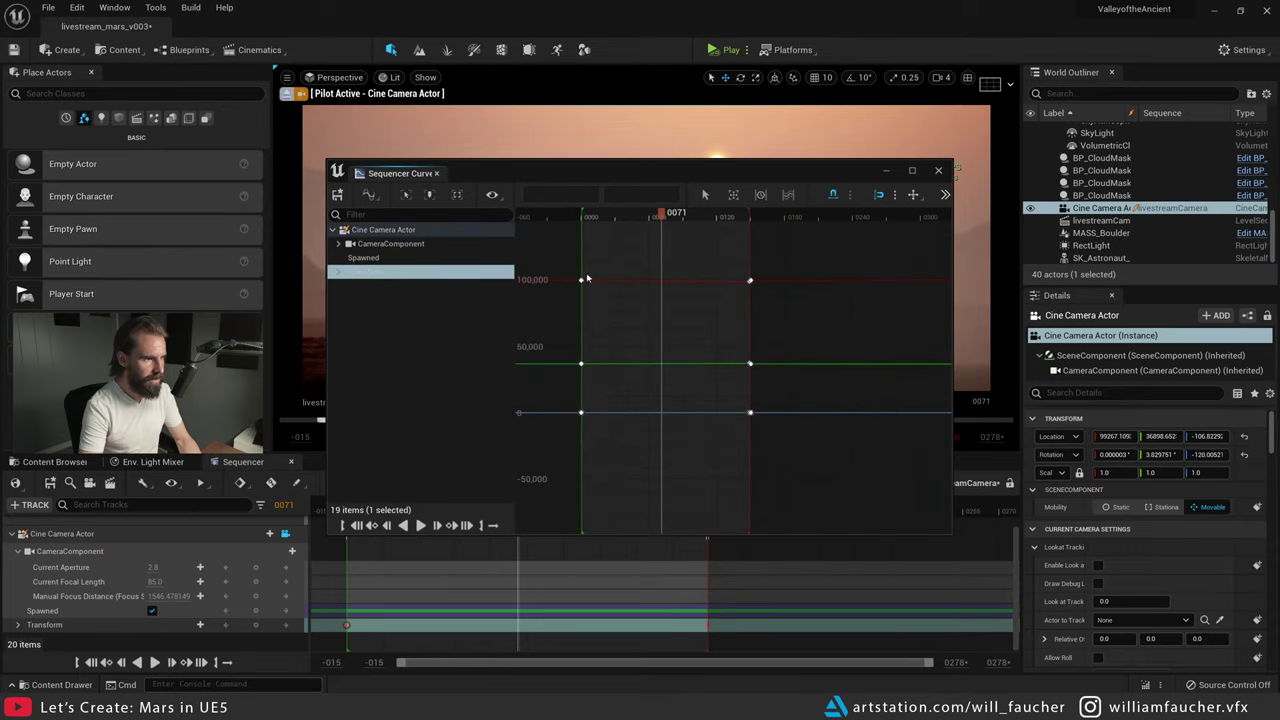
drag(800, 447, 565, 245)
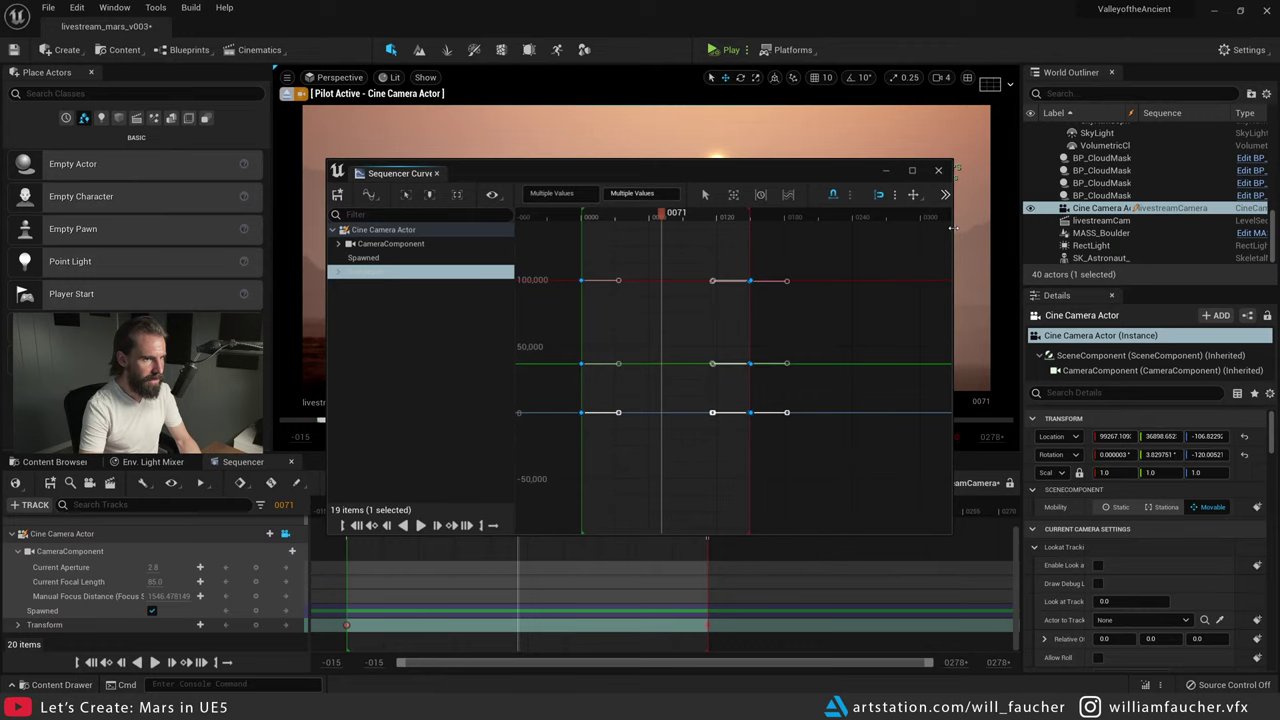
drag(952, 228, 1242, 226)
click(1040, 195)
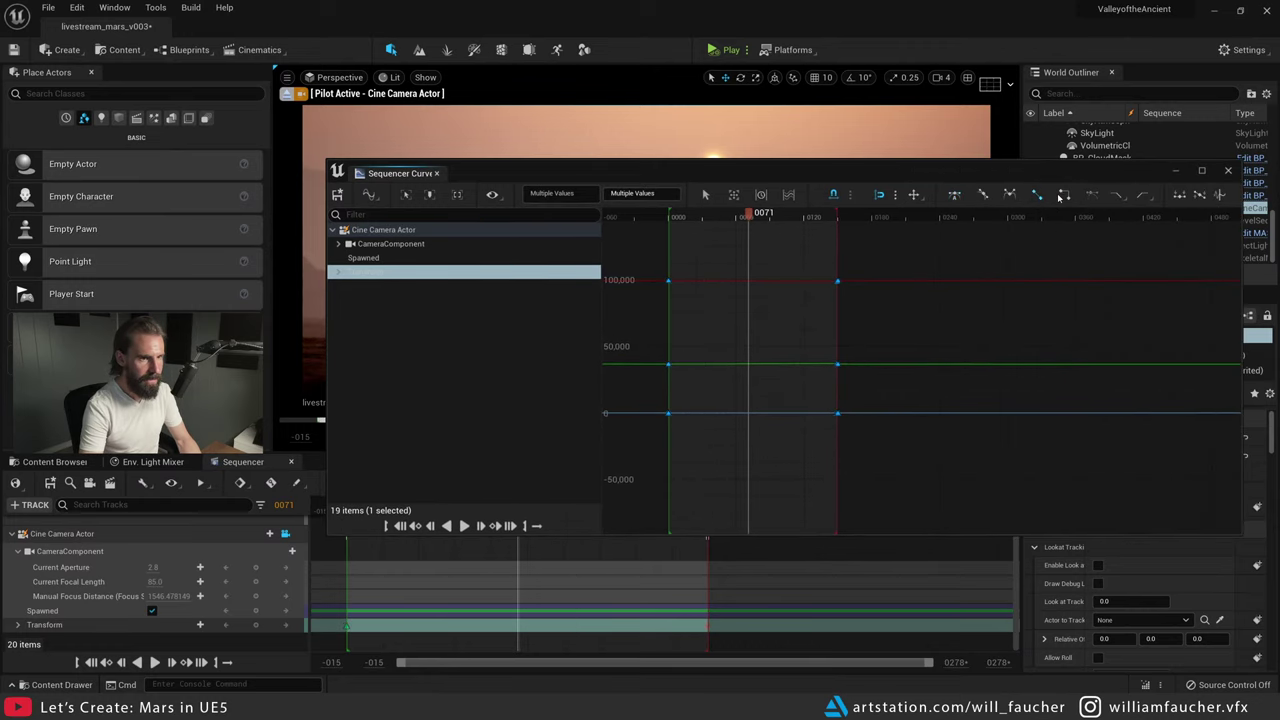
- Close the curve editor and play back the camera move with its linear keys
click(1228, 171)
key(space)
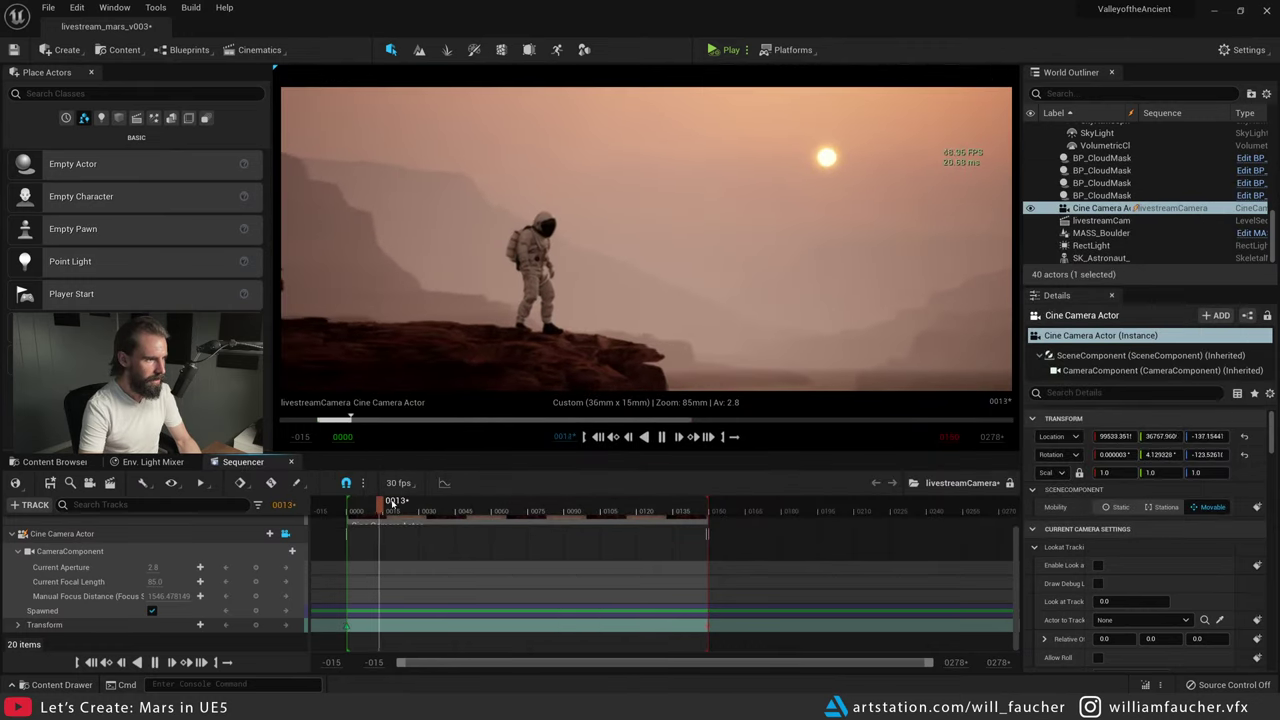
key(space)
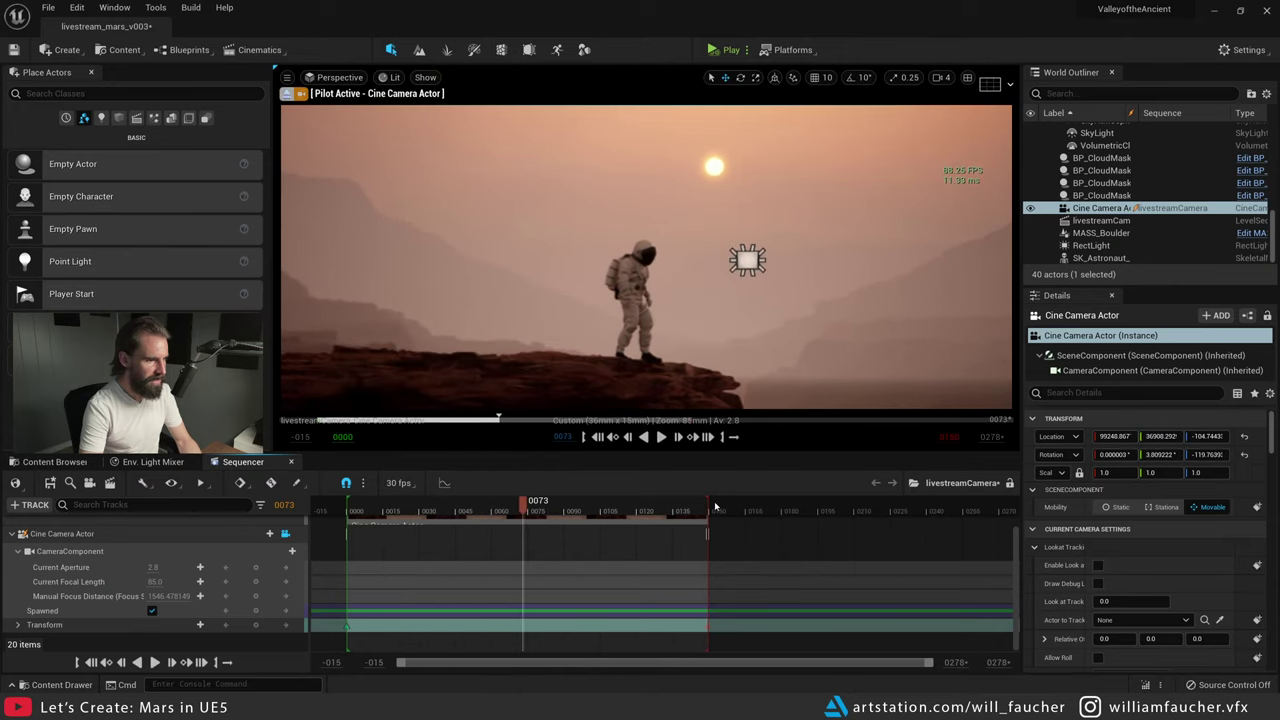
- Extend the sequence's end and the camera's last Transform key to about frame 248, and play back the slower move
drag(710, 507, 945, 507)
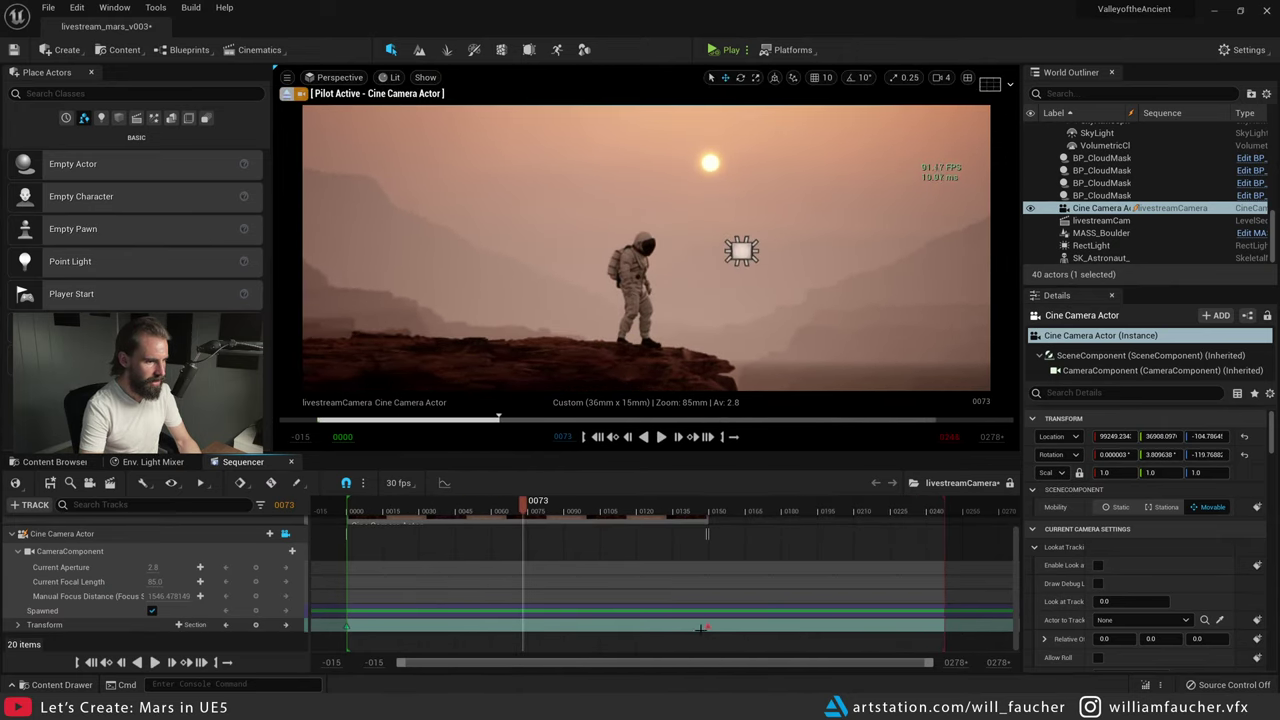
drag(708, 626, 944, 625)
click(501, 505)
key(space)
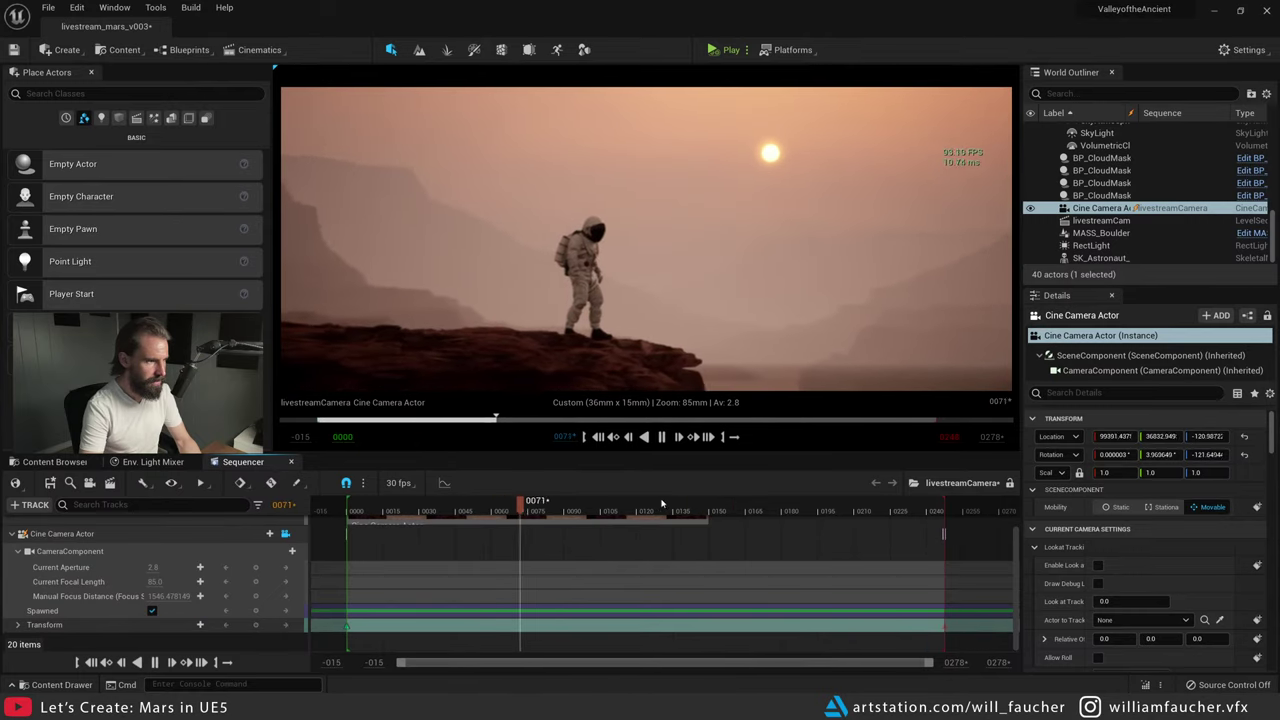
key(space)
- Extend the camera cut to the sequence's new end and play the sequence with looping turned on
scroll(721, 536, up, 2)
drag(708, 540, 943, 540)
key(space)
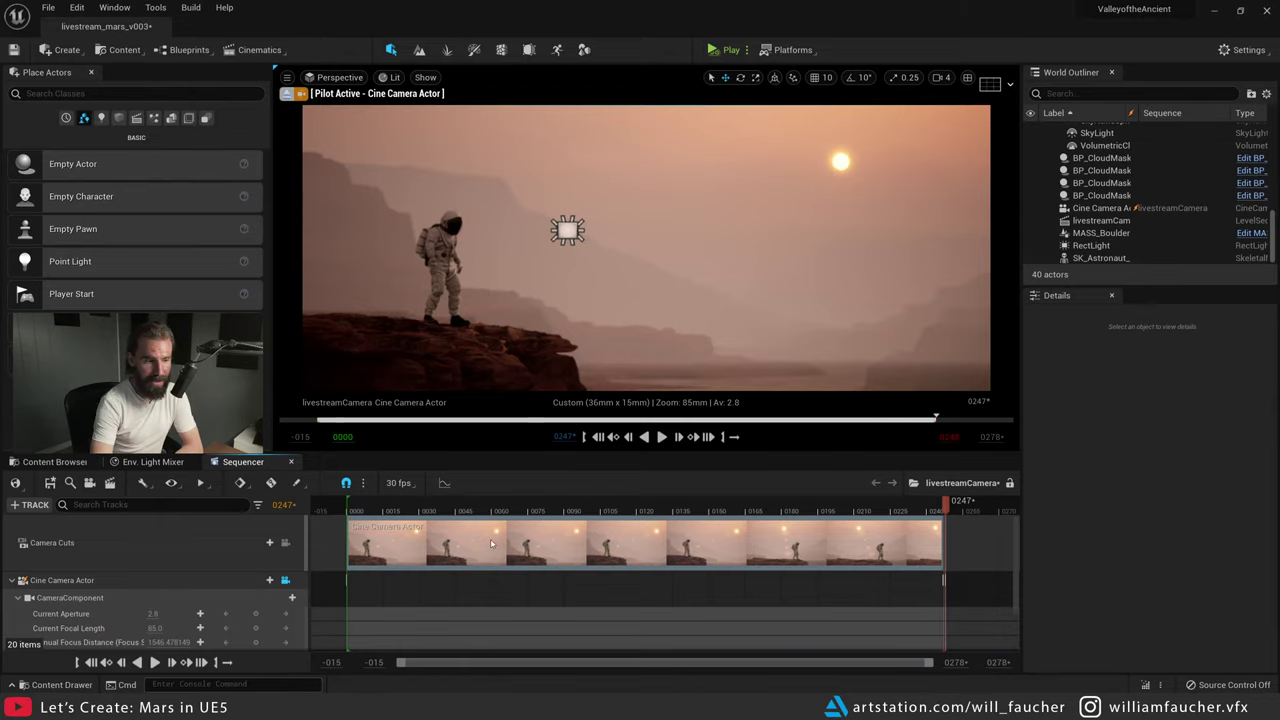
click(157, 663)
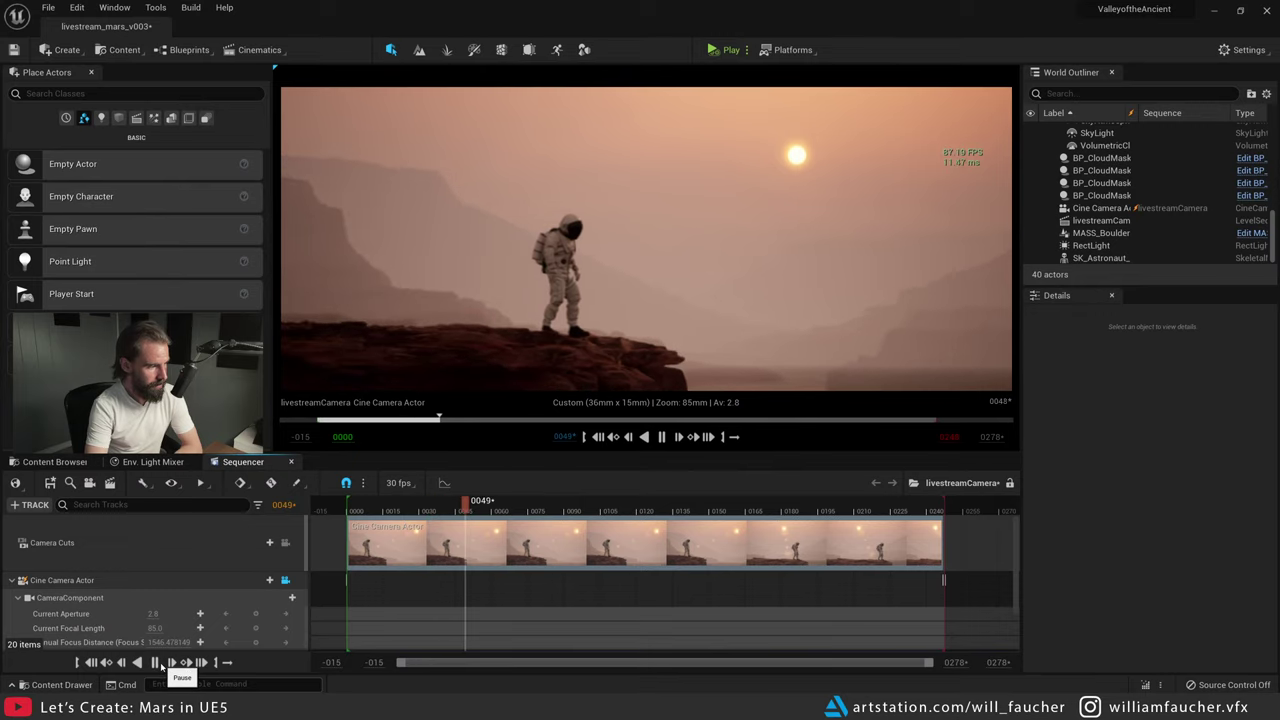
click(228, 663)
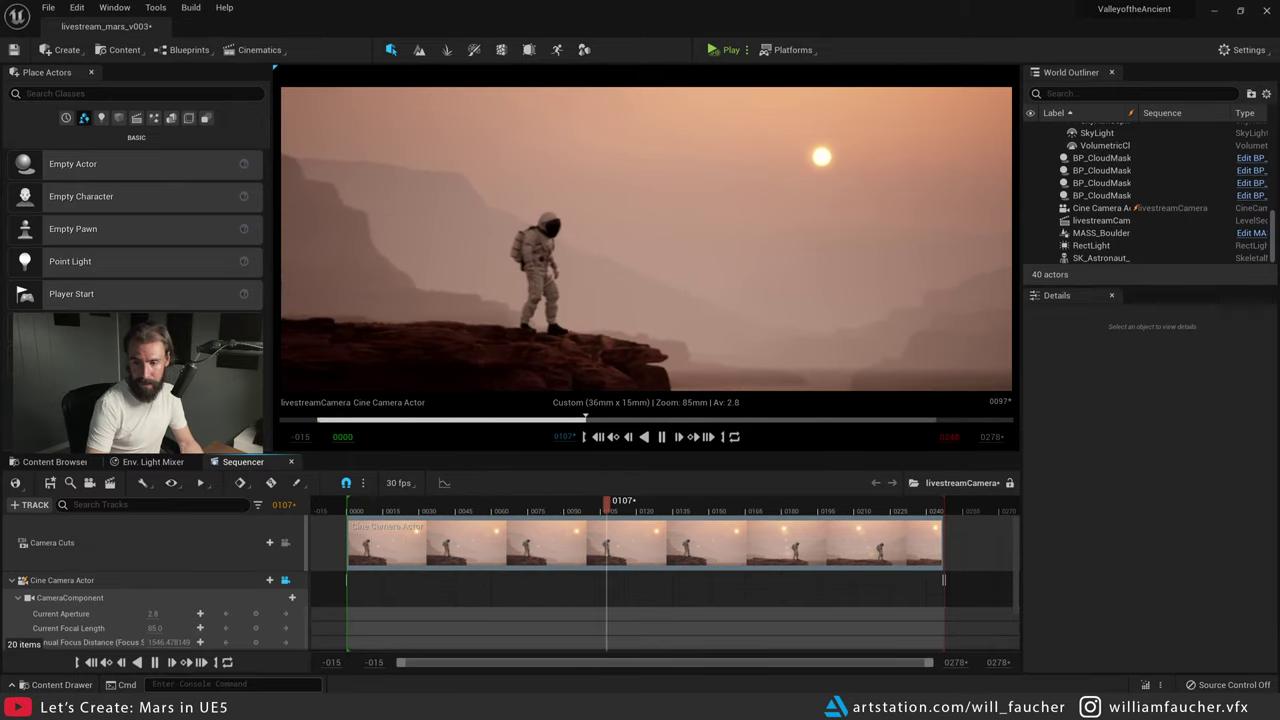
- Go back to frame 3, select all keys of the camera's Transform curves in the curve editor and check their interpolation
click(487, 510)
drag(487, 508, 356, 502)
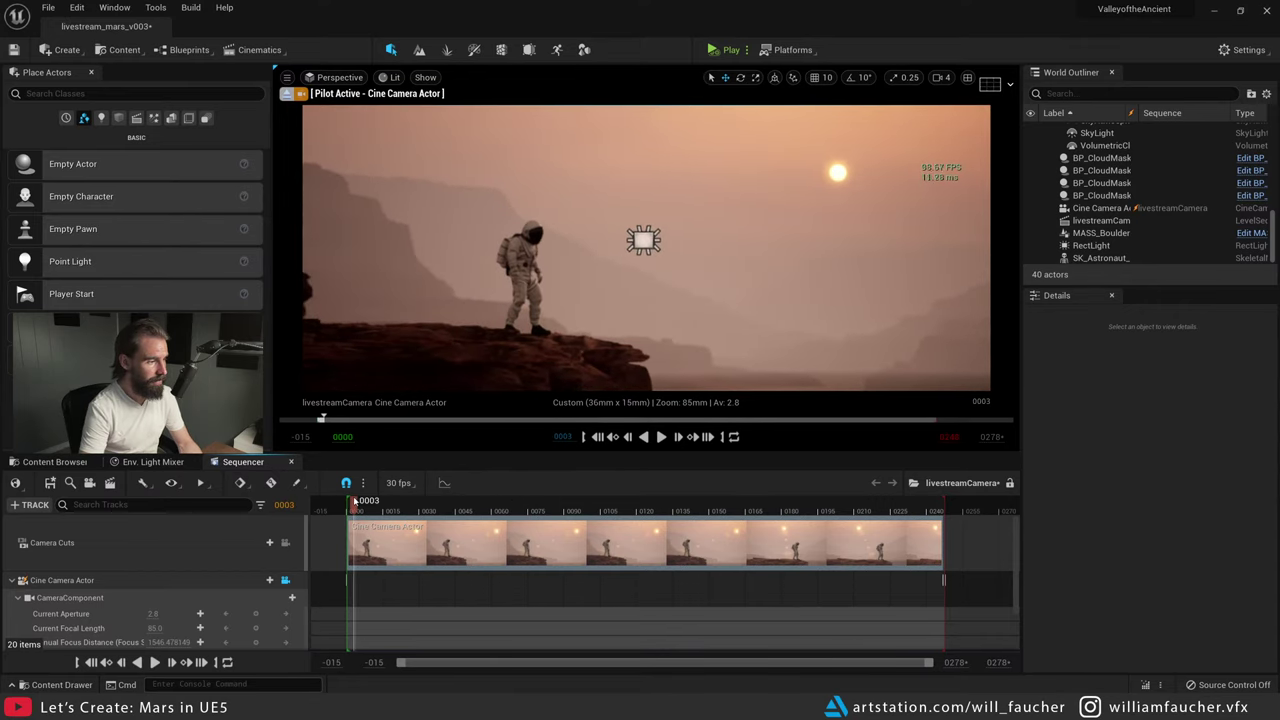
click(166, 584)
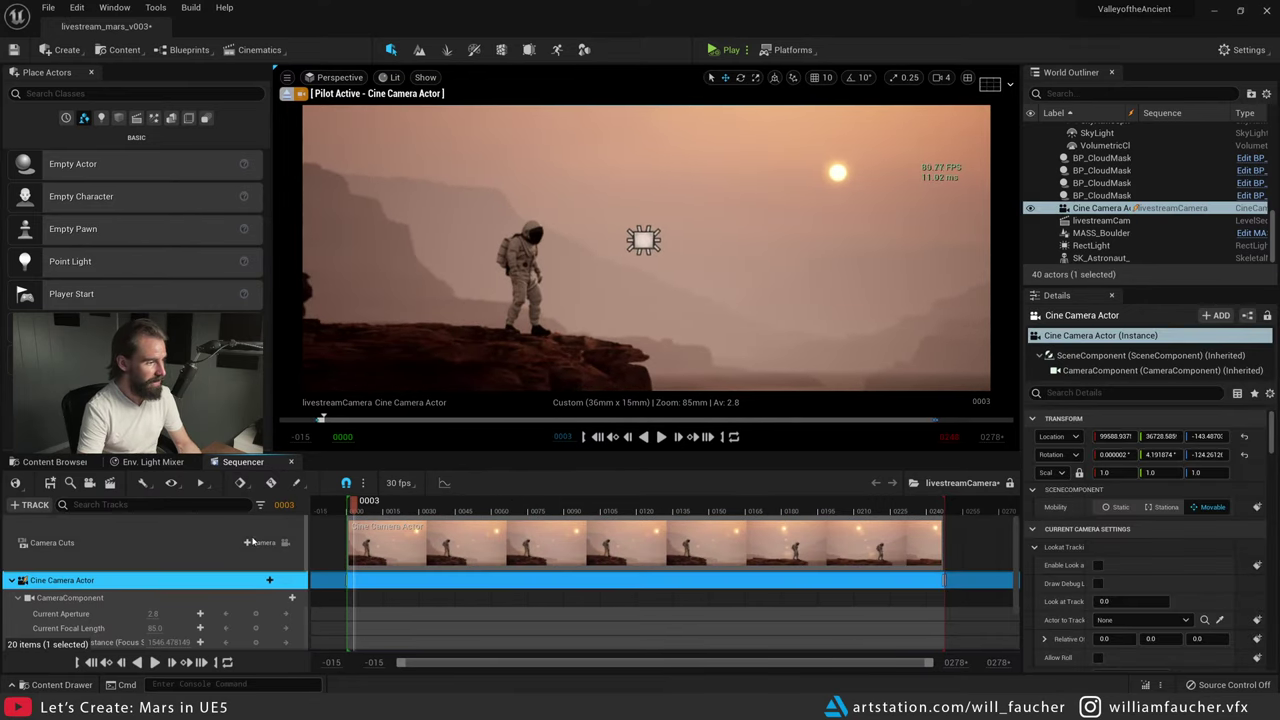
click(443, 484)
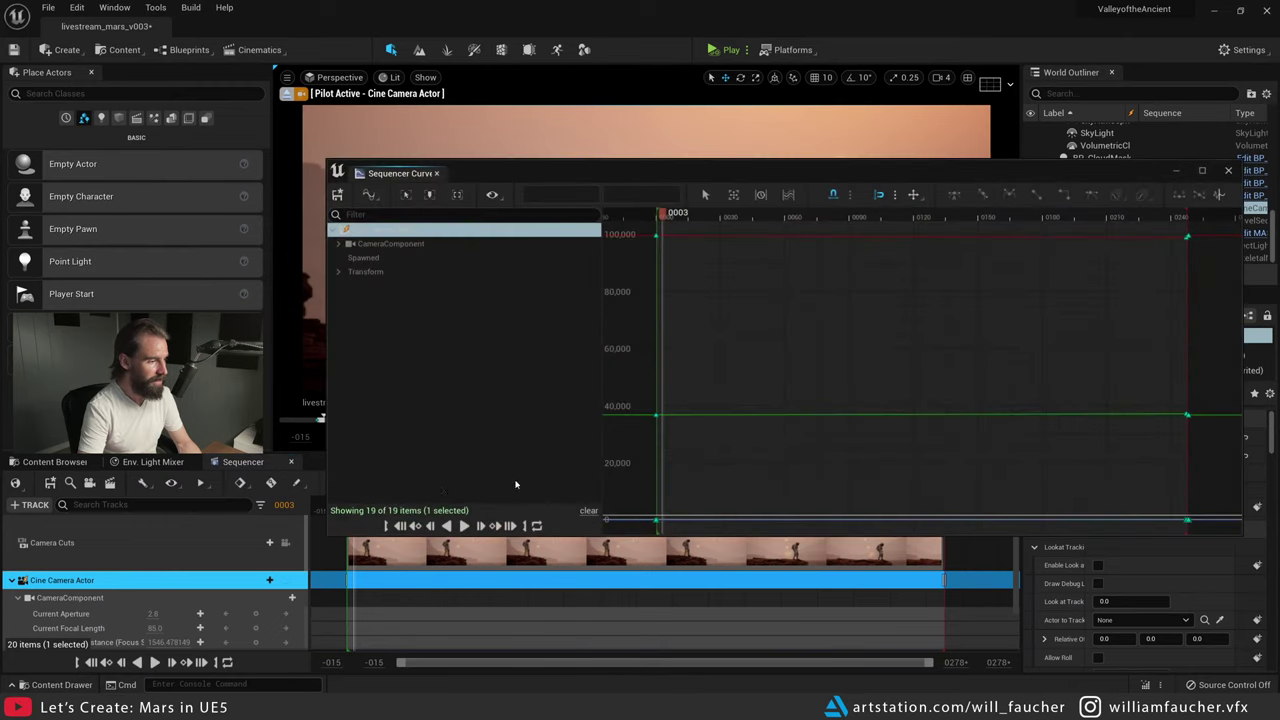
drag(680, 166, 512, 121)
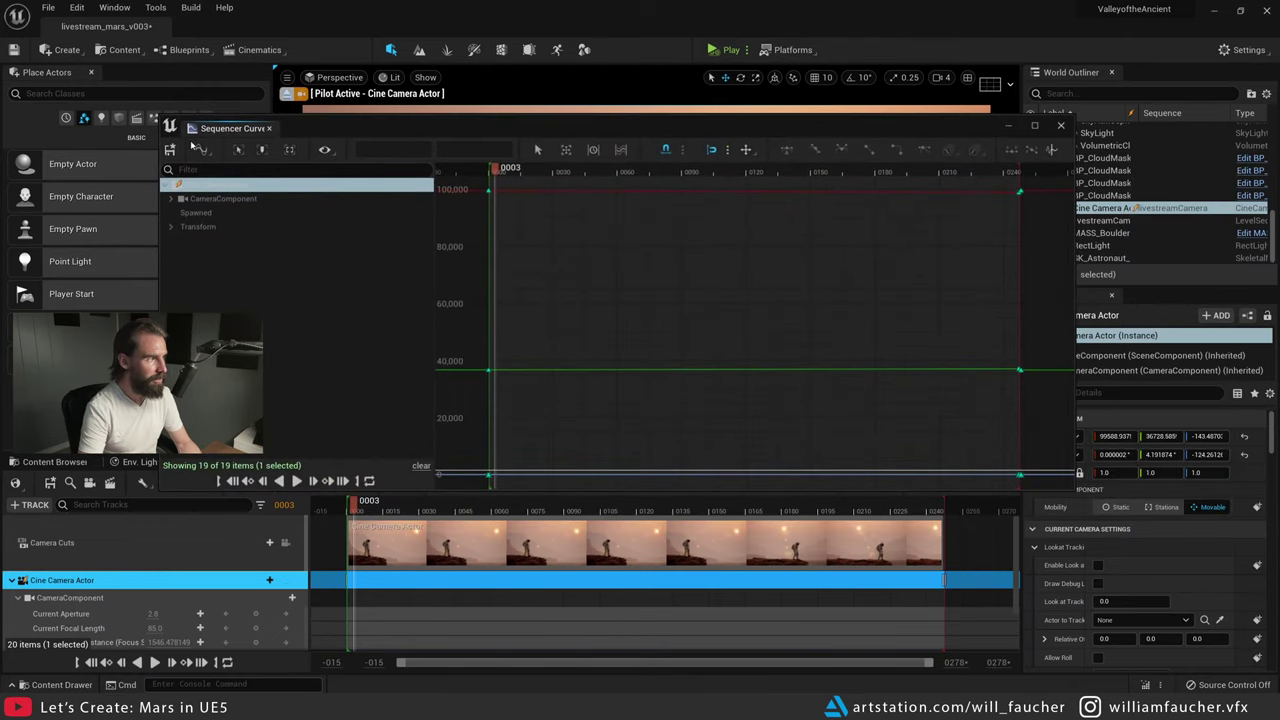
click(222, 228)
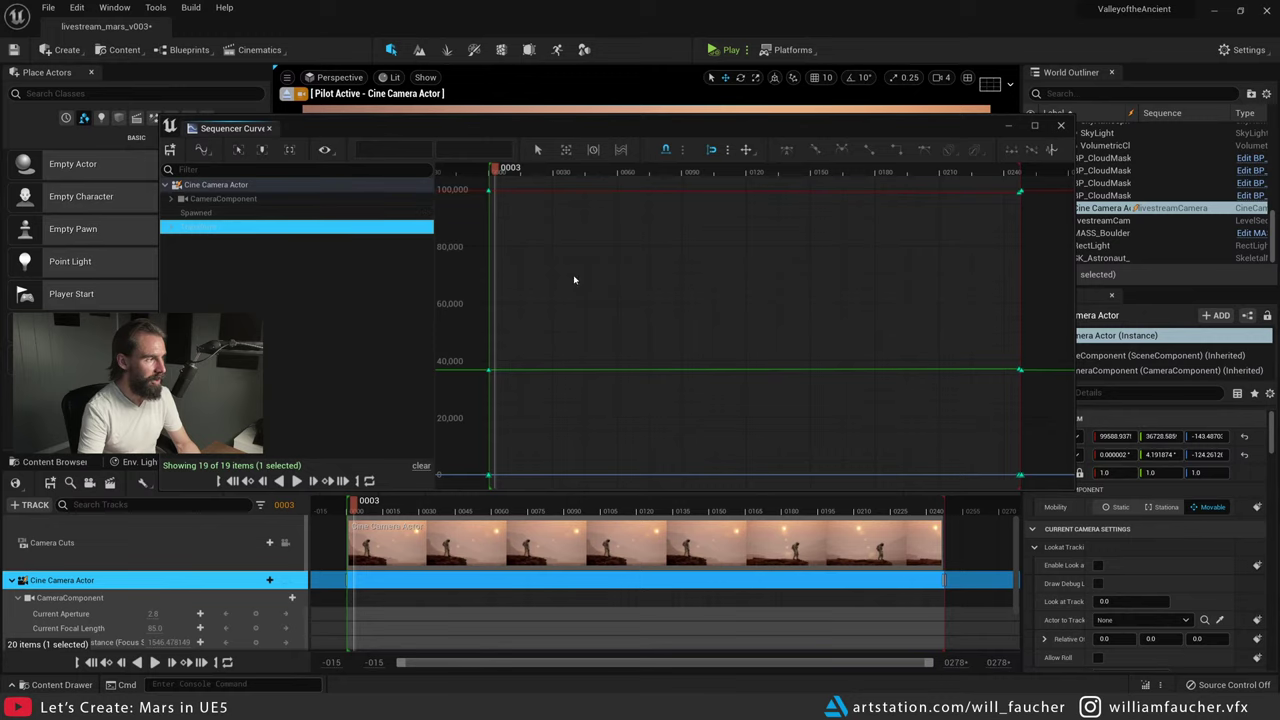
key(f)
scroll(574, 280, down, 2)
drag(797, 381, 466, 206)
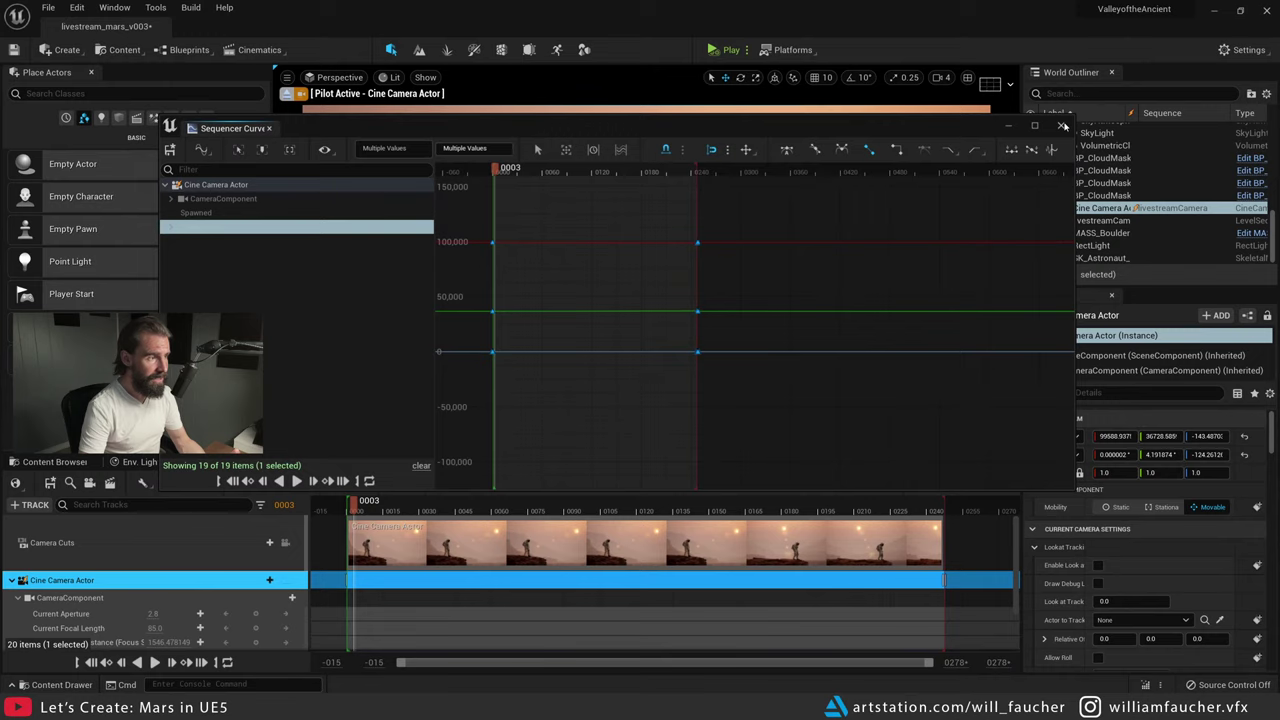
click(1062, 126)
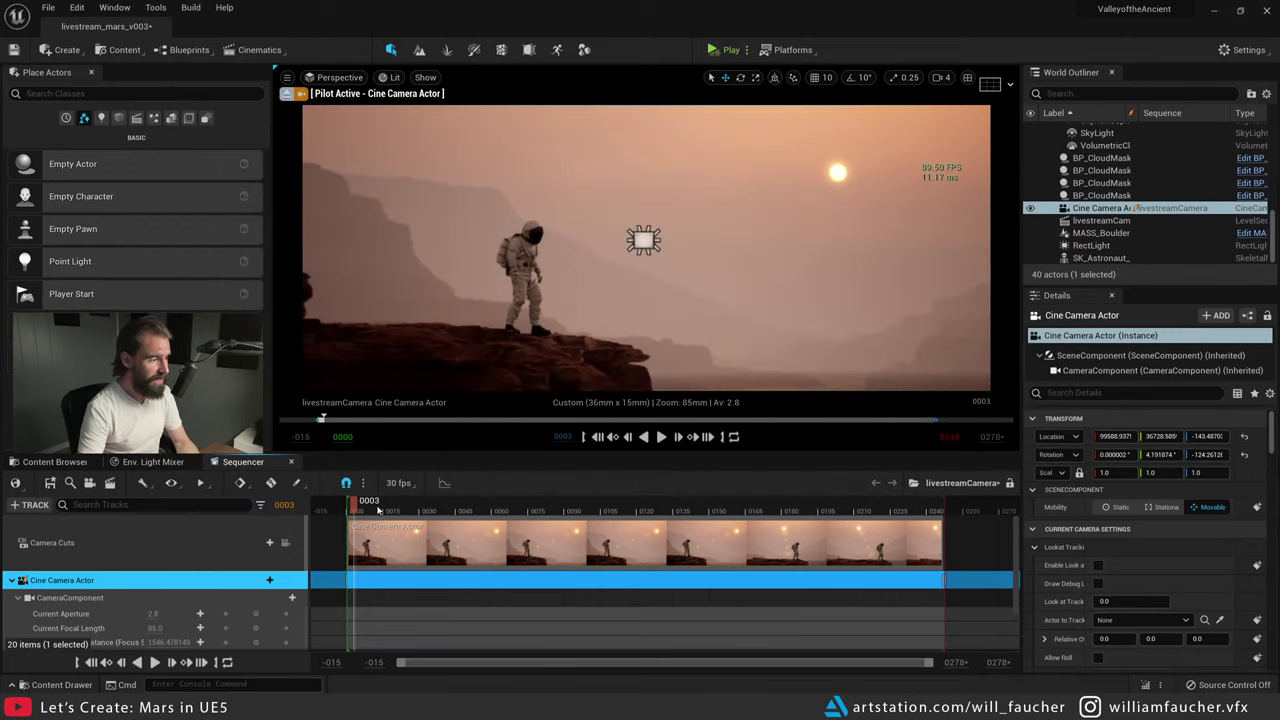
- Play the extended camera move again, scrub back towards the start and move the playhead to frame 65
key(space)
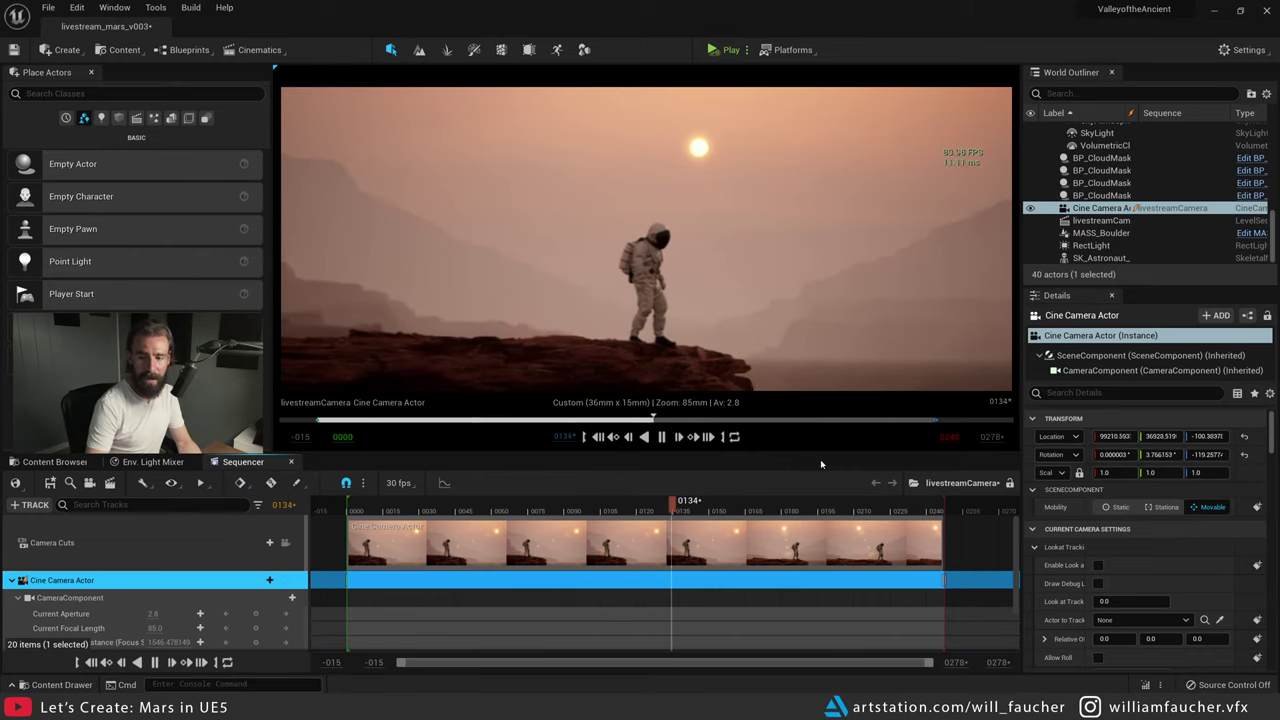
key(space)
drag(671, 505, 384, 484)
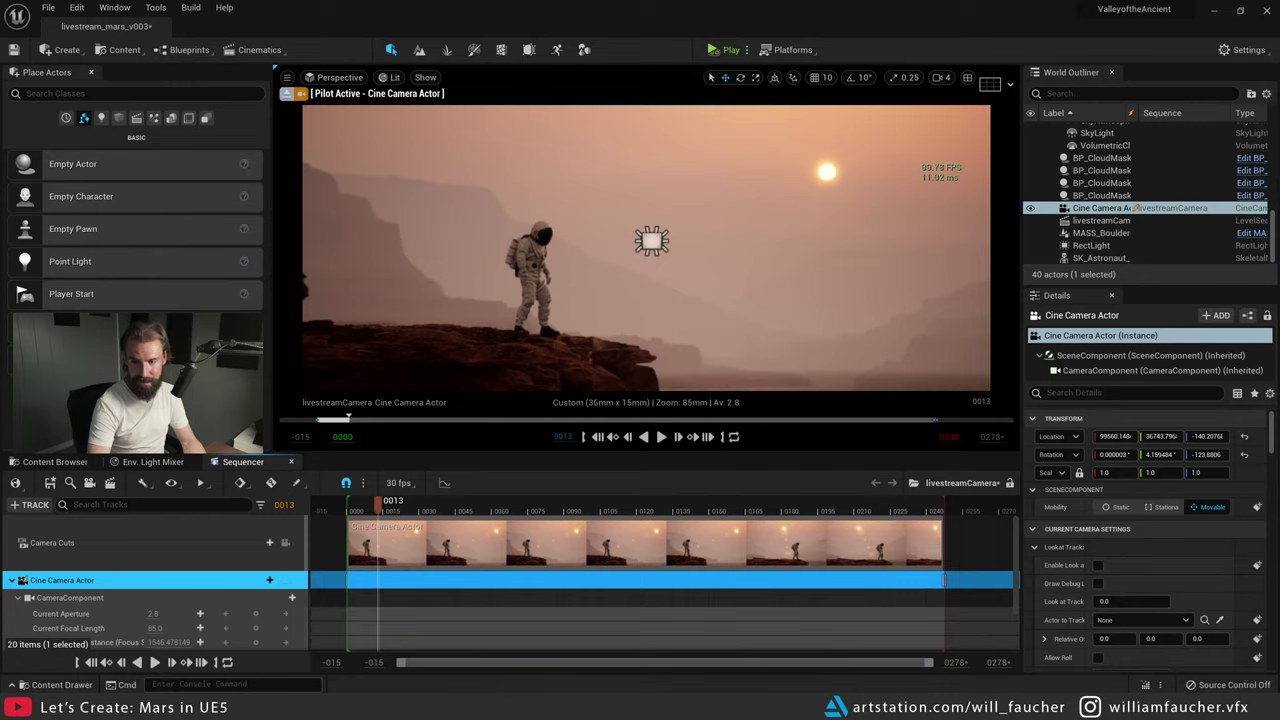
click(503, 508)
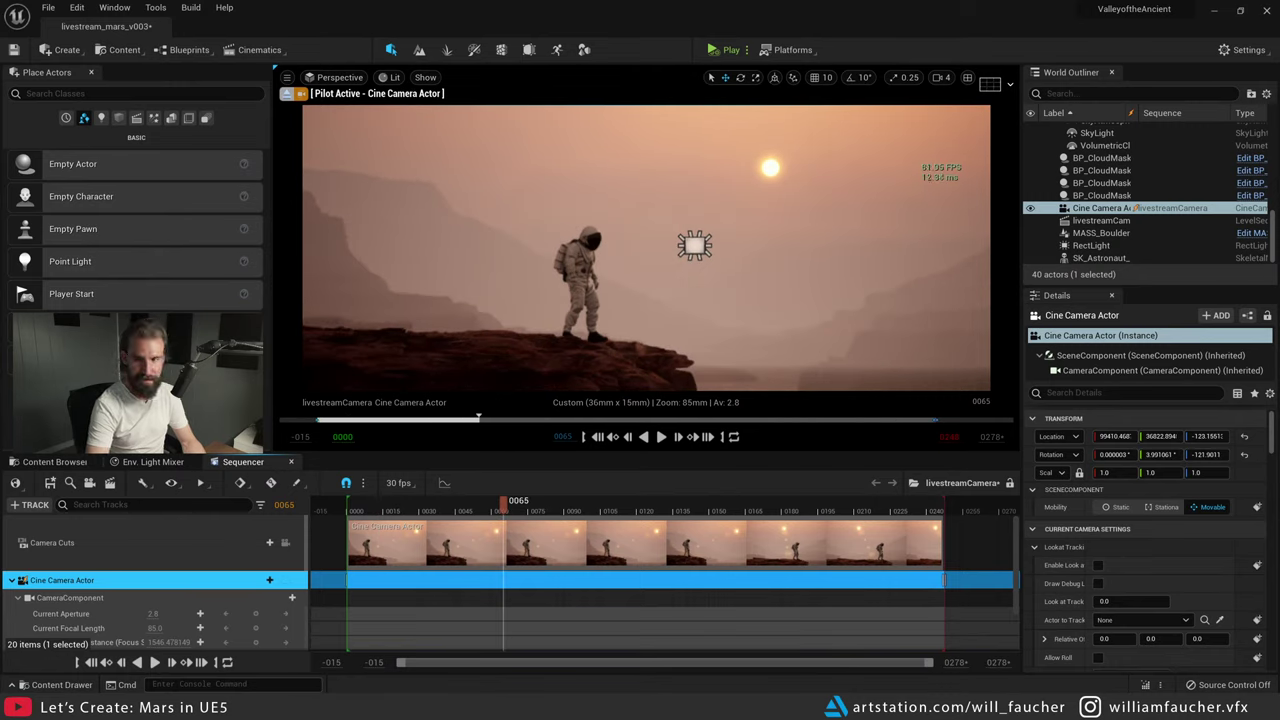